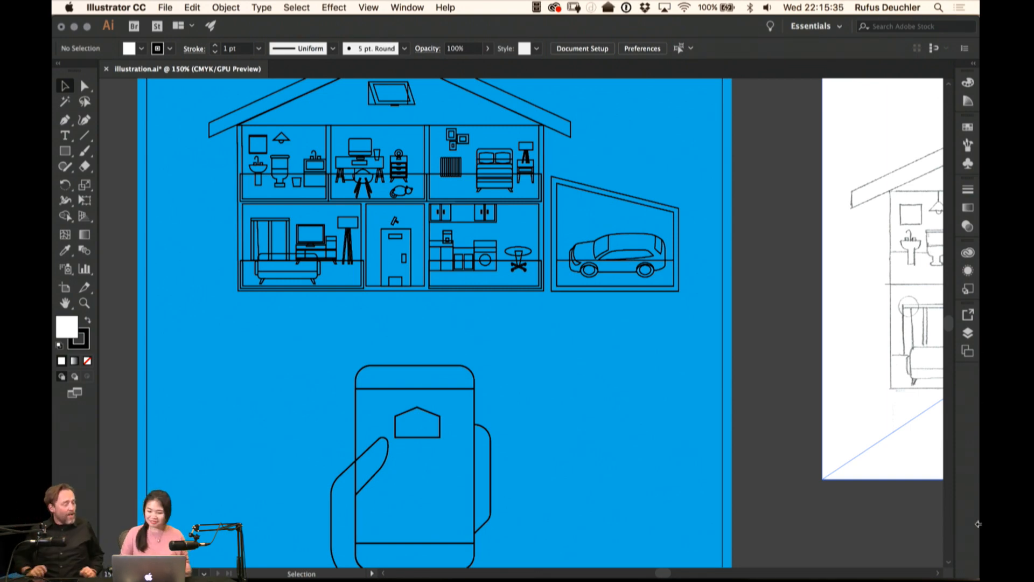
Display the document's colour swatches at full height beside the house drawing
mouse_move(919, 579)
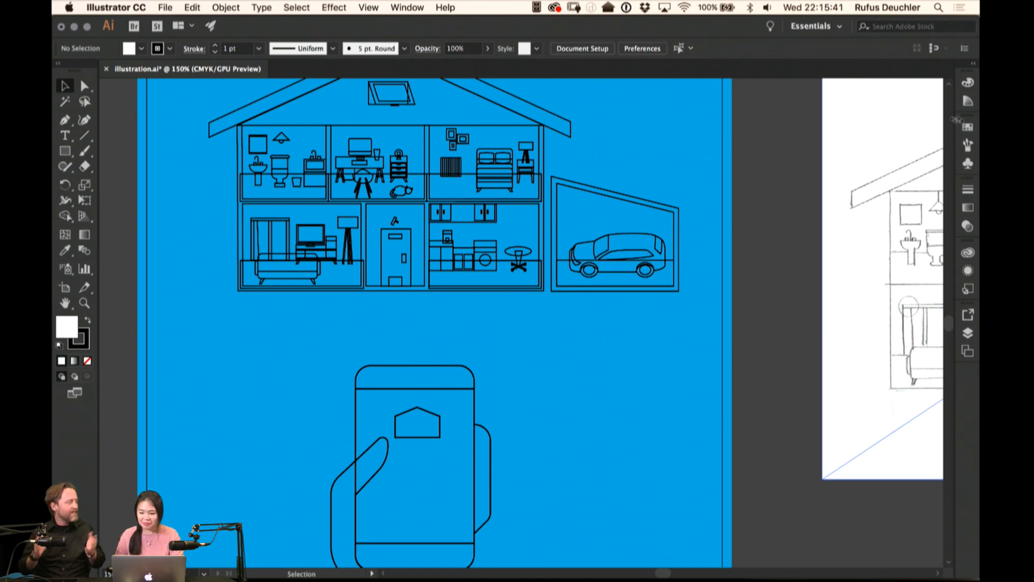
left_click(968, 126)
left_click_drag(949, 200, 949, 337)
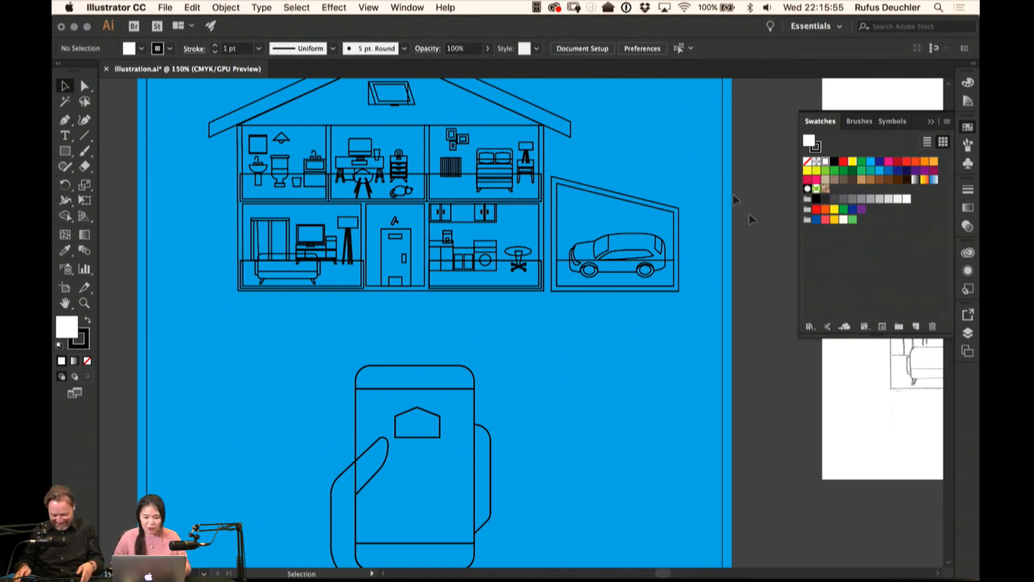
scroll(592, 118, "up", 5)
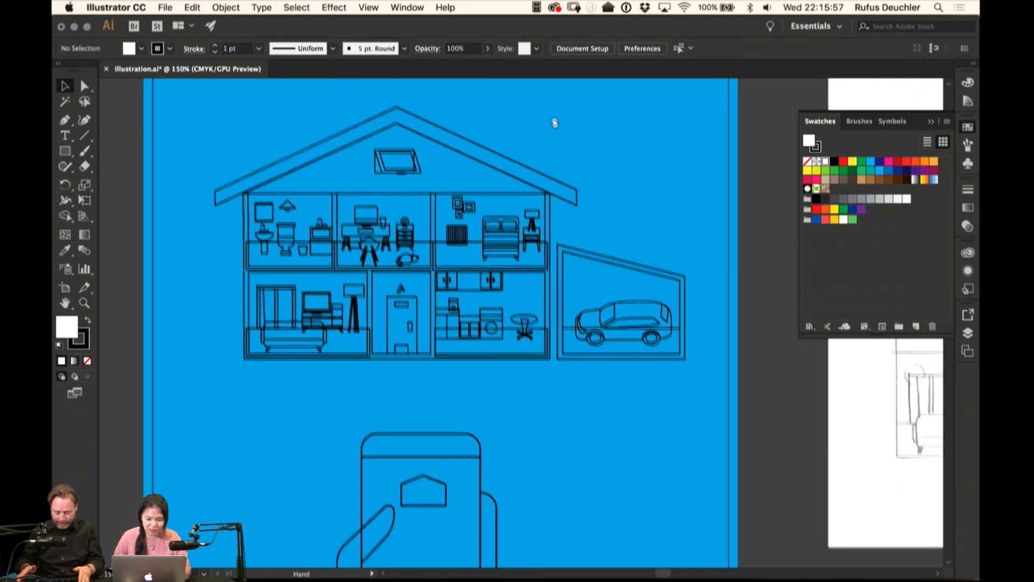
scroll(554, 123, "up", 1)
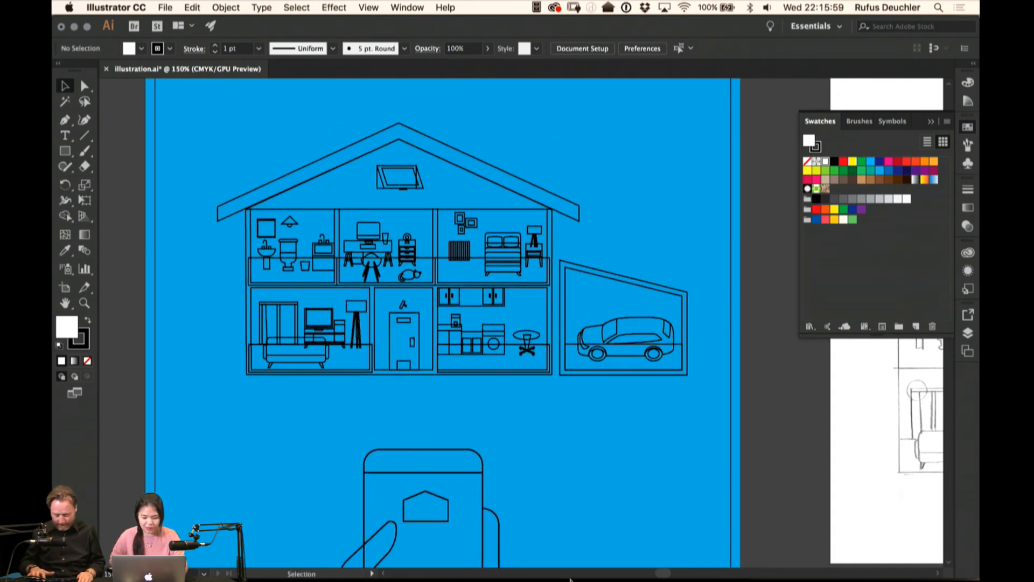
Switch to Safari and examine the reference photos in the Google Drive Furniture folder, previewing the Carlo Mollino table and the Kartell and Eames chairs
mouse_move(545, 579)
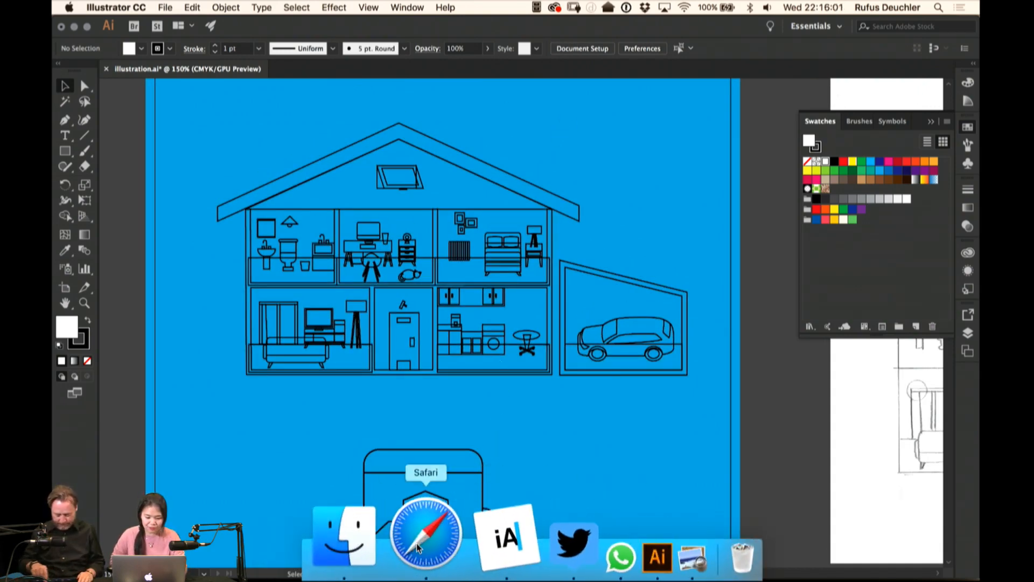
left_click(418, 548)
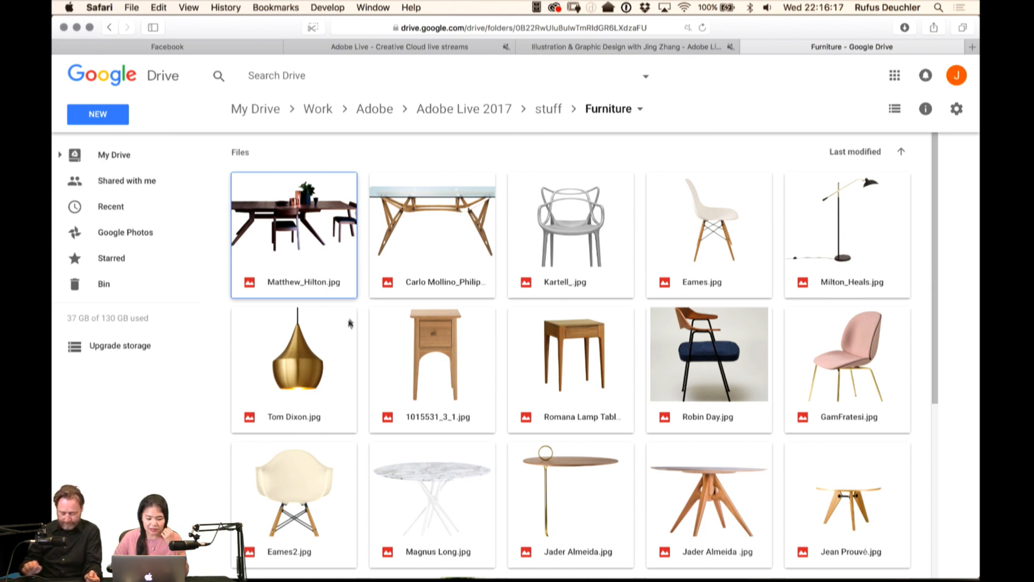
double_click(434, 218)
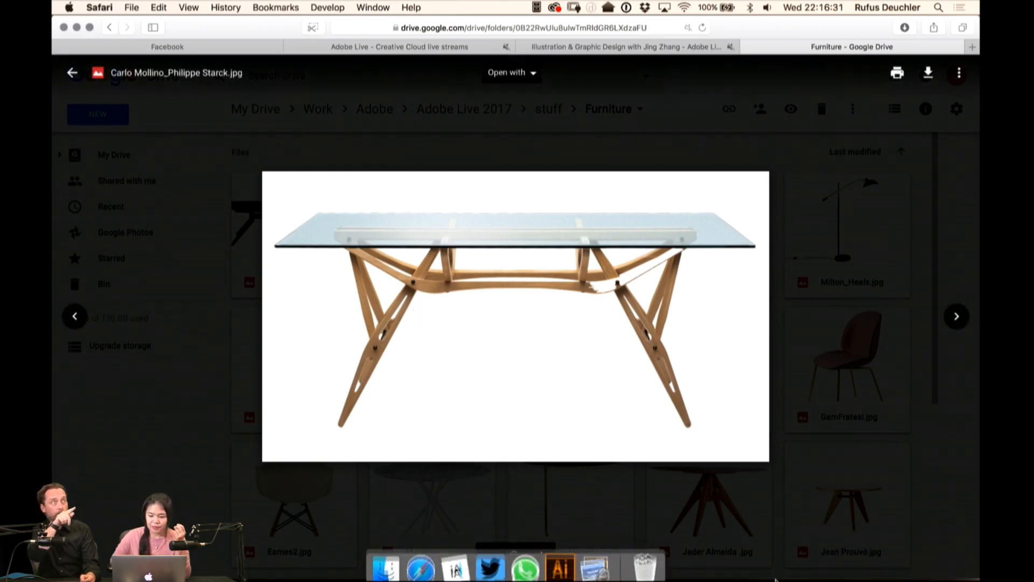
left_click(958, 318)
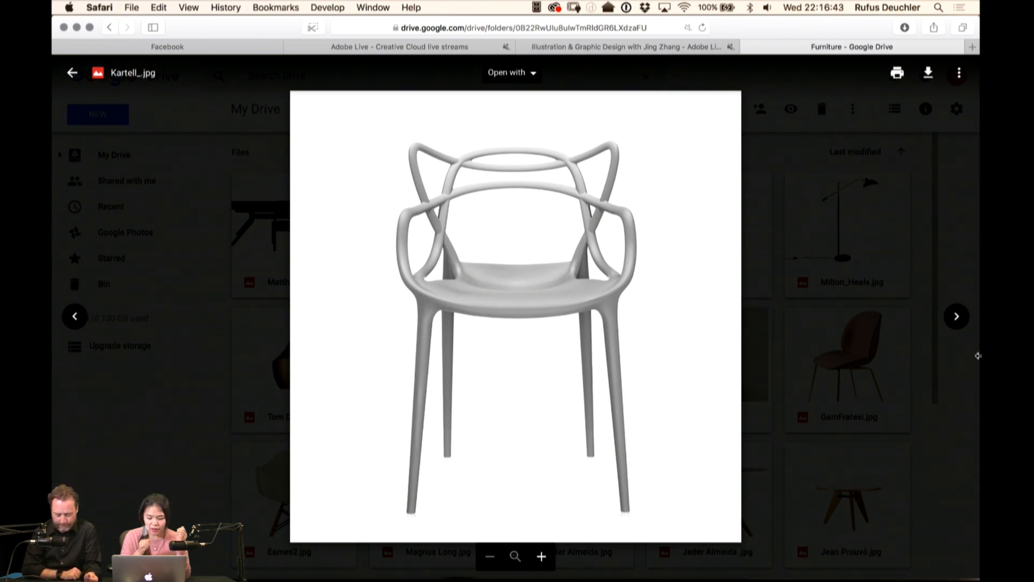
left_click(960, 326)
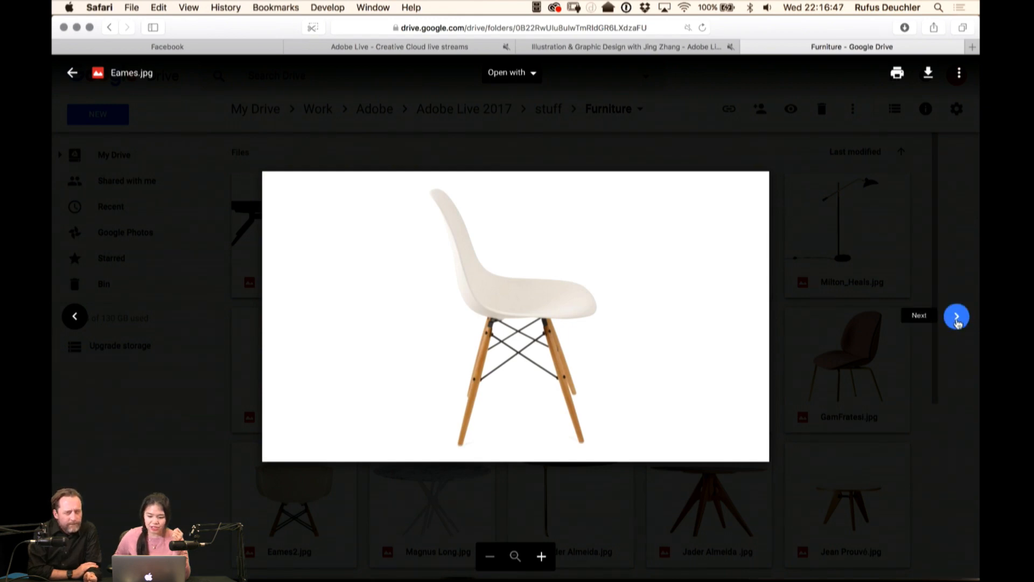
left_click(957, 317)
left_click(892, 223)
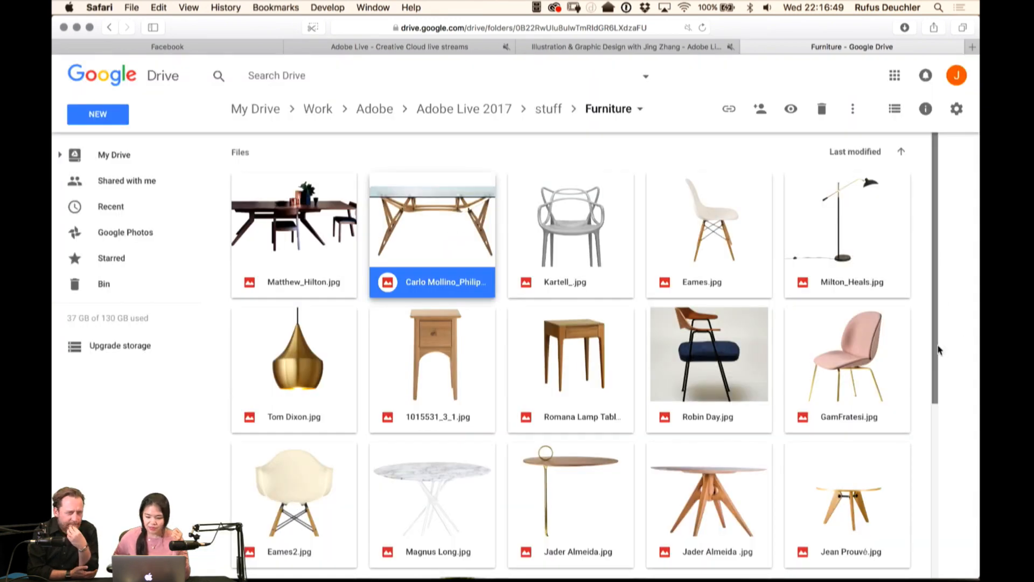
scroll(931, 454, "down", 3)
scroll(930, 455, "down", 3)
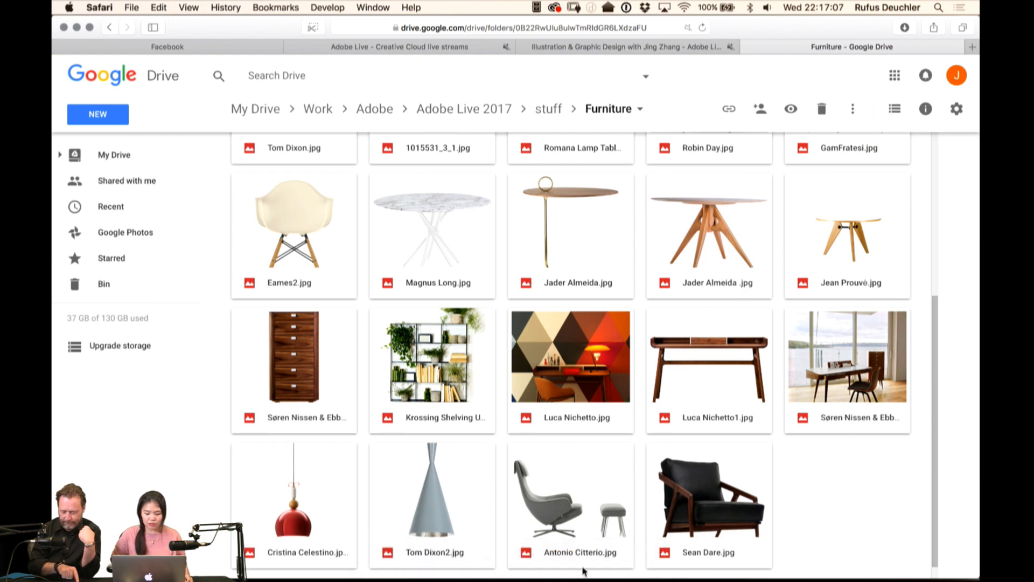
Switch back to Illustrator and swap the fill and stroke of the house's roof outline to make it a solid black shape
left_click(560, 571)
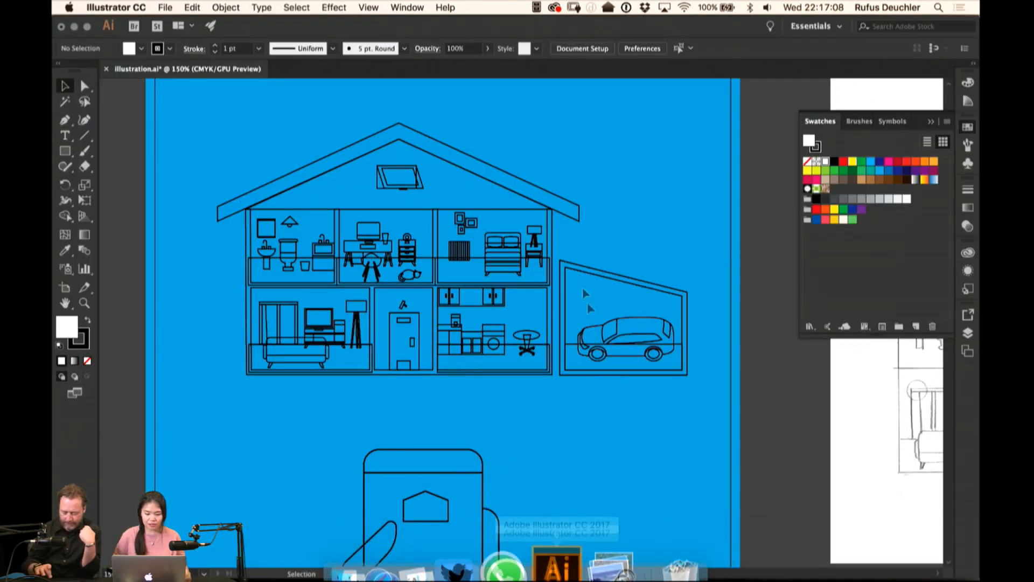
left_click(440, 146)
key("shift+c")
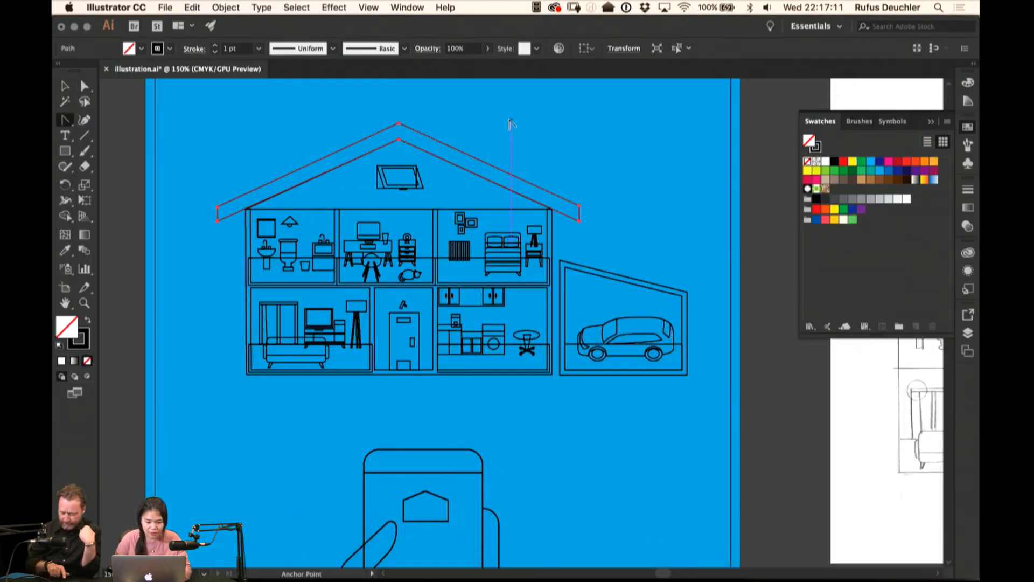
key("shift+x")
left_click(63, 86)
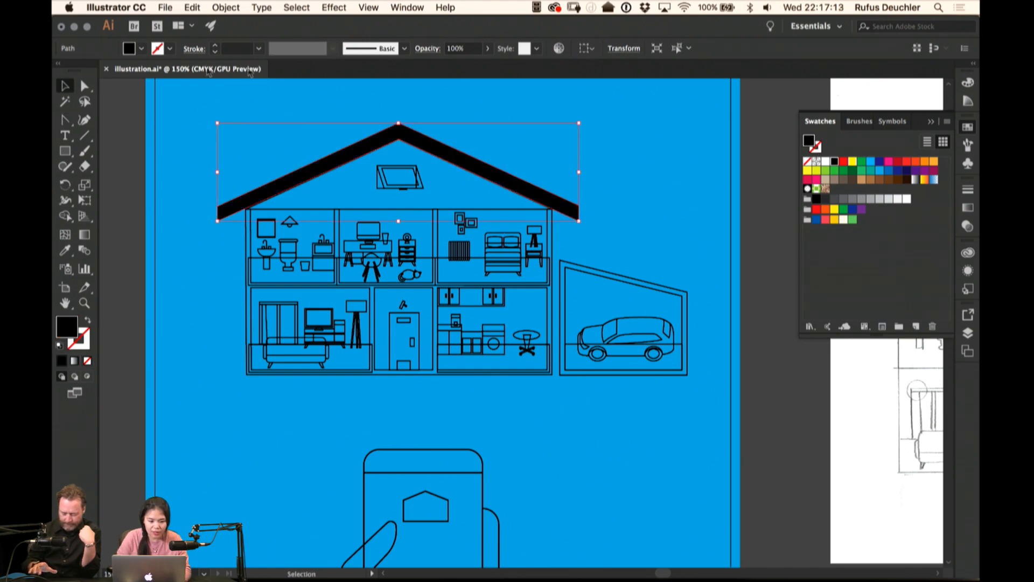
left_click(591, 114)
Inspect how the house drawing is built by selecting individual parts, including a desk leg and the desk top in the upper middle room
scroll(583, 118, "left", 2)
scroll(583, 119, "down", 1)
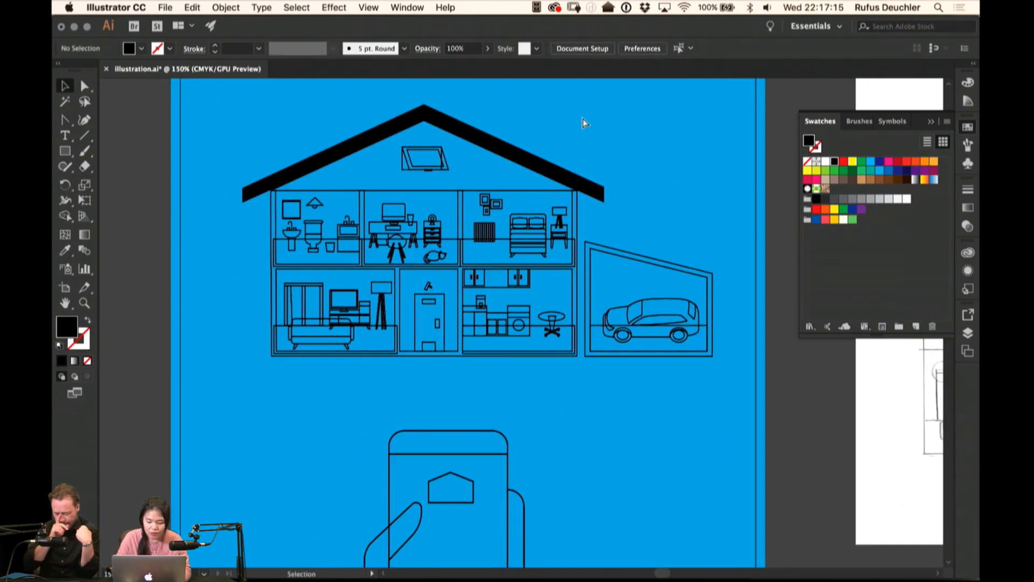
scroll(323, 135, "up", 3)
scroll(323, 135, "left", 3)
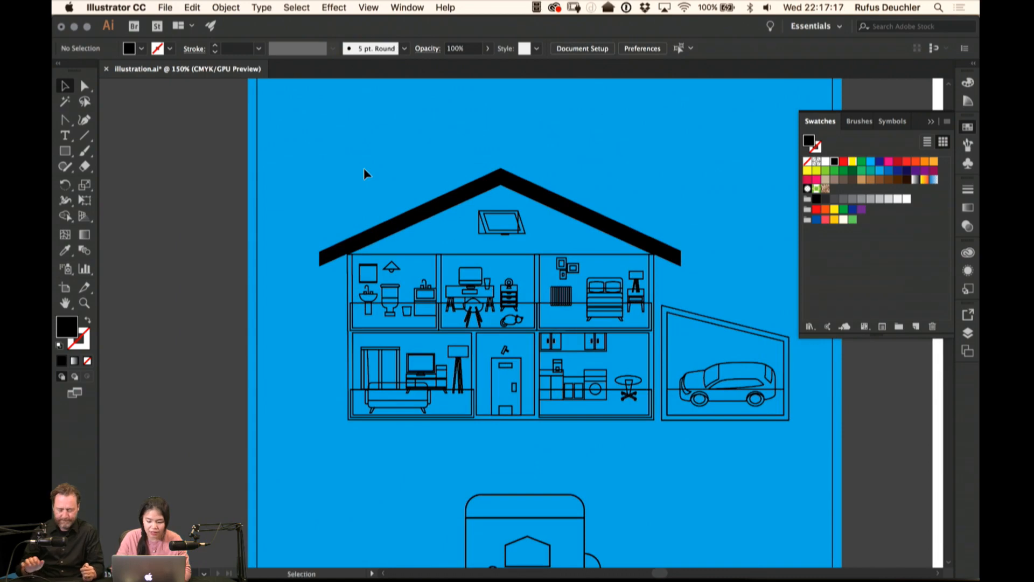
scroll(682, 249, "right", 3)
scroll(682, 249, "down", 1)
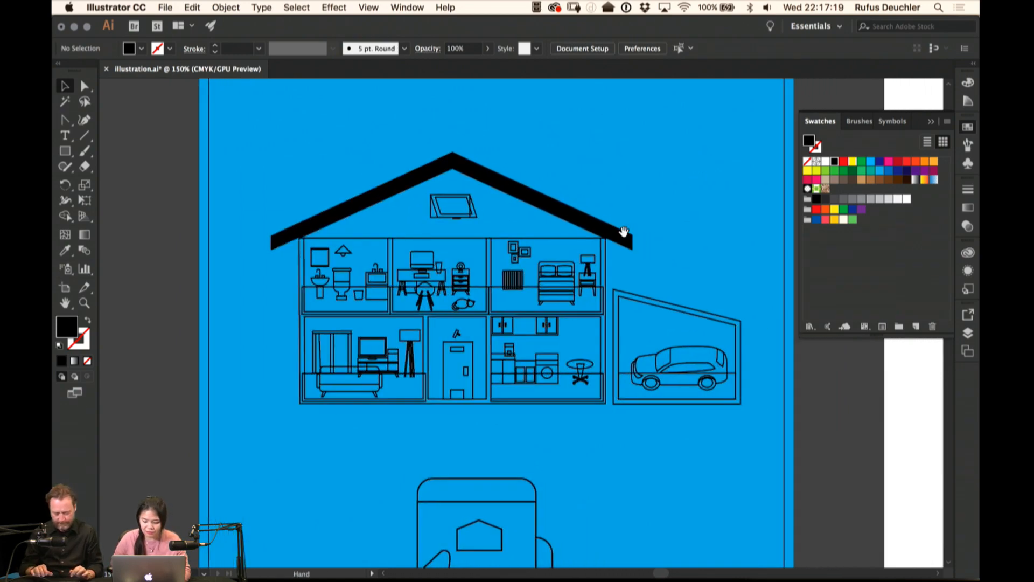
key("super+equal")
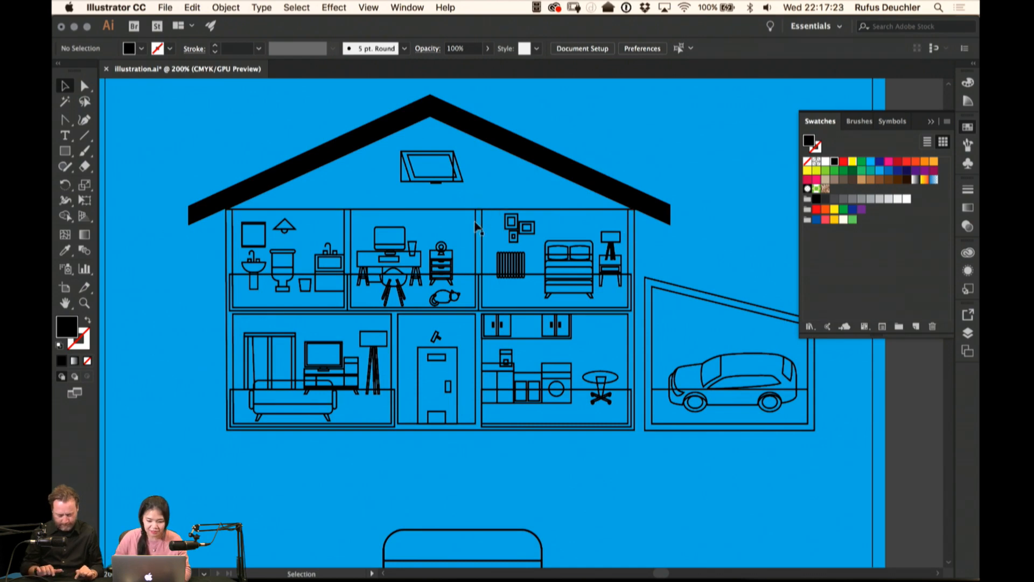
left_click(476, 223)
left_click(664, 108)
scroll(657, 123, "up", 1)
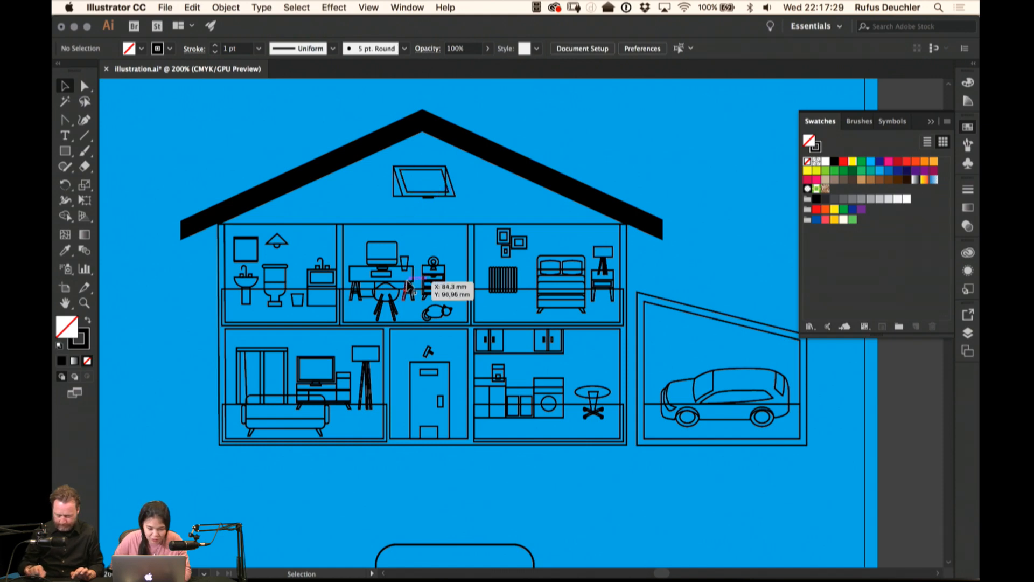
left_click(406, 281)
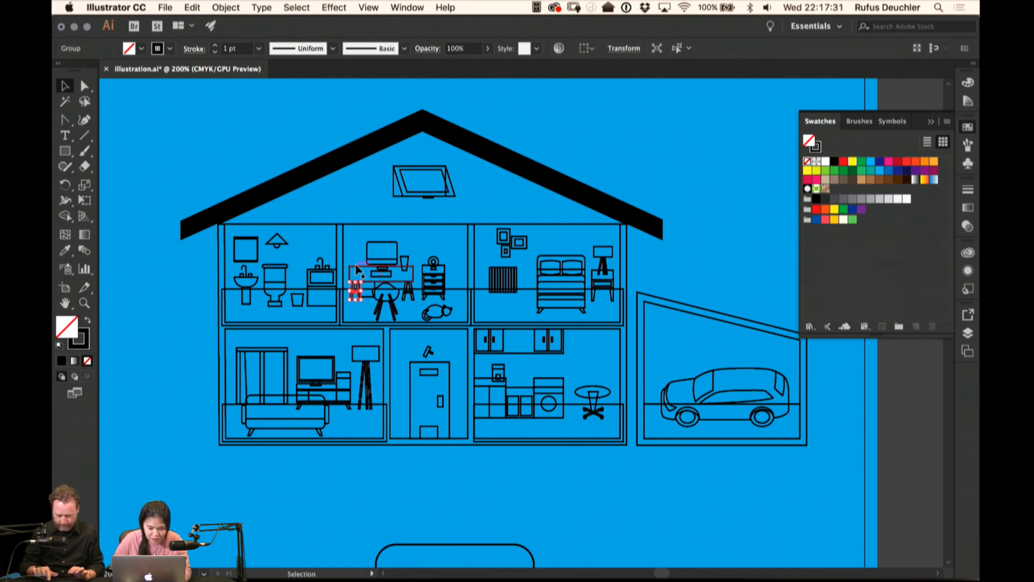
left_click(357, 282)
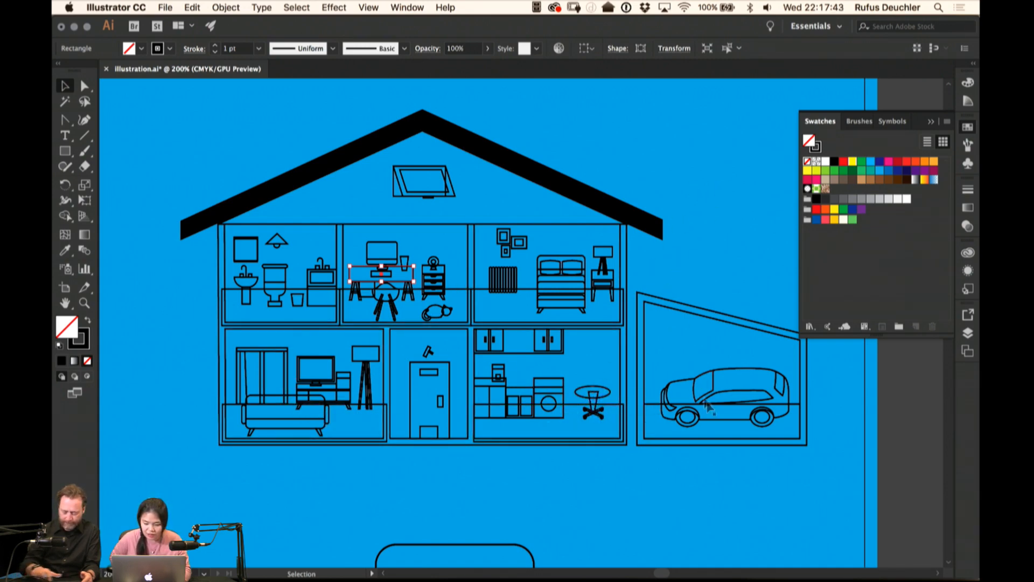
scroll(336, 164, "down", 2)
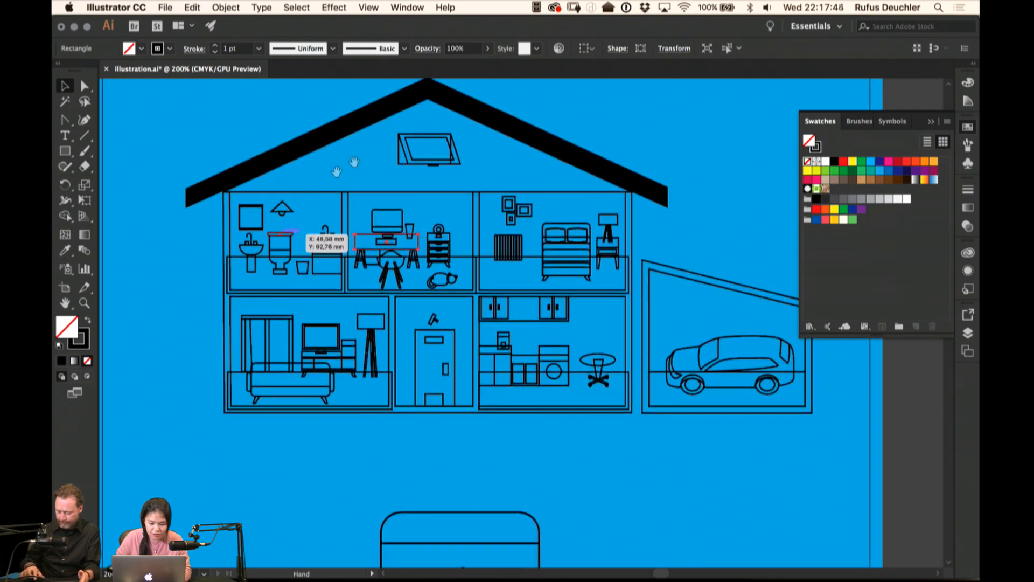
left_click(681, 121)
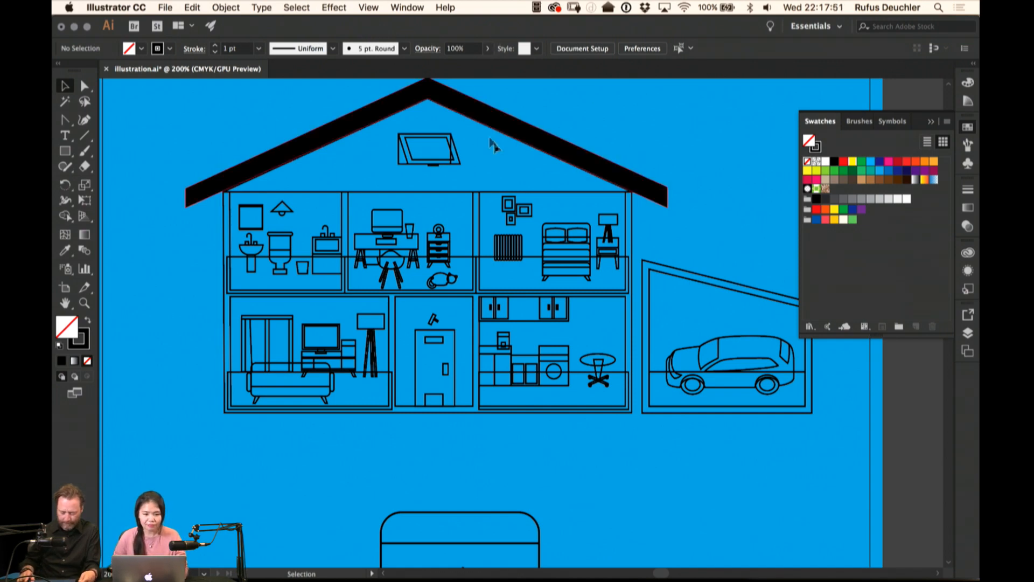
left_click(577, 158)
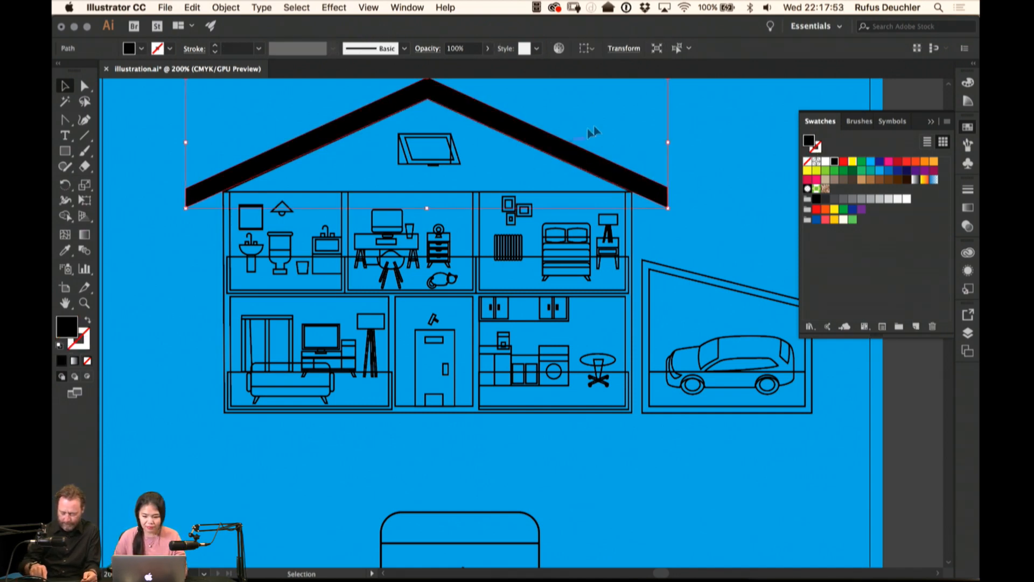
scroll(676, 231, "up", 1)
scroll(674, 231, "right", 1)
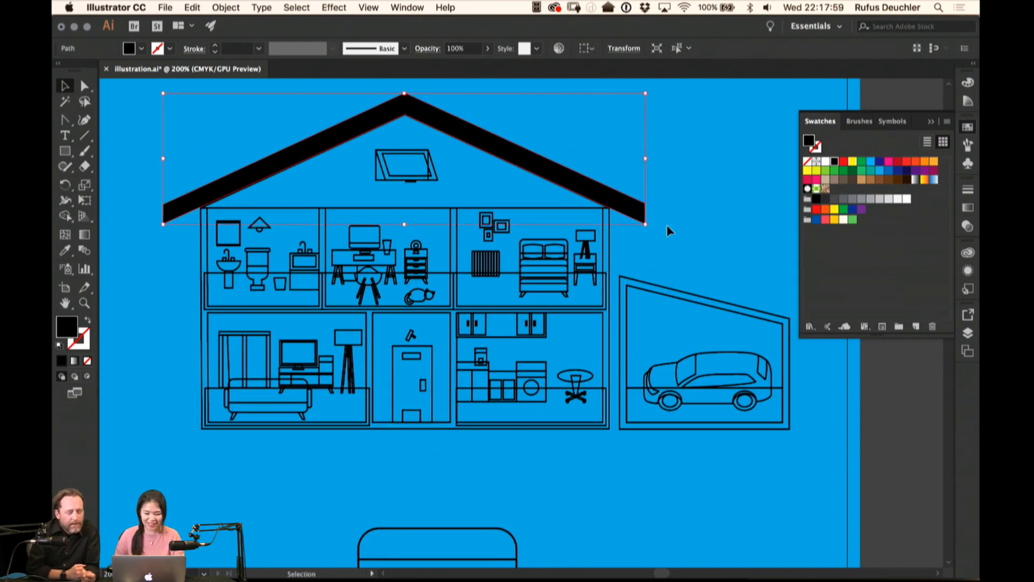
left_click(700, 136)
Swap the fill and stroke of the house's wall frame and fill it with the off-white swatch from the custom colour group
scroll(673, 207, "down", 1)
scroll(673, 208, "left", 1)
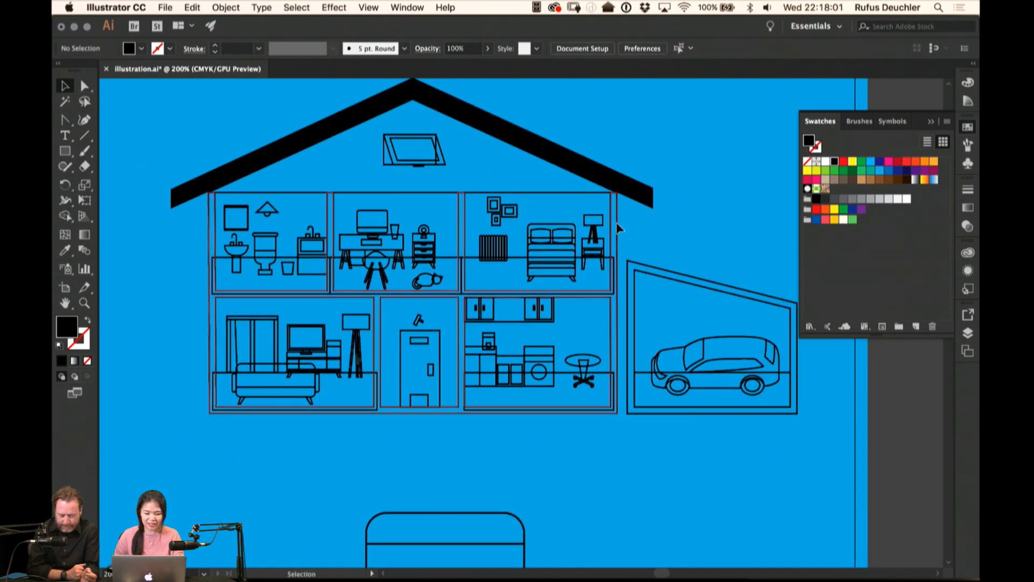
left_click(617, 221)
key("shift+x")
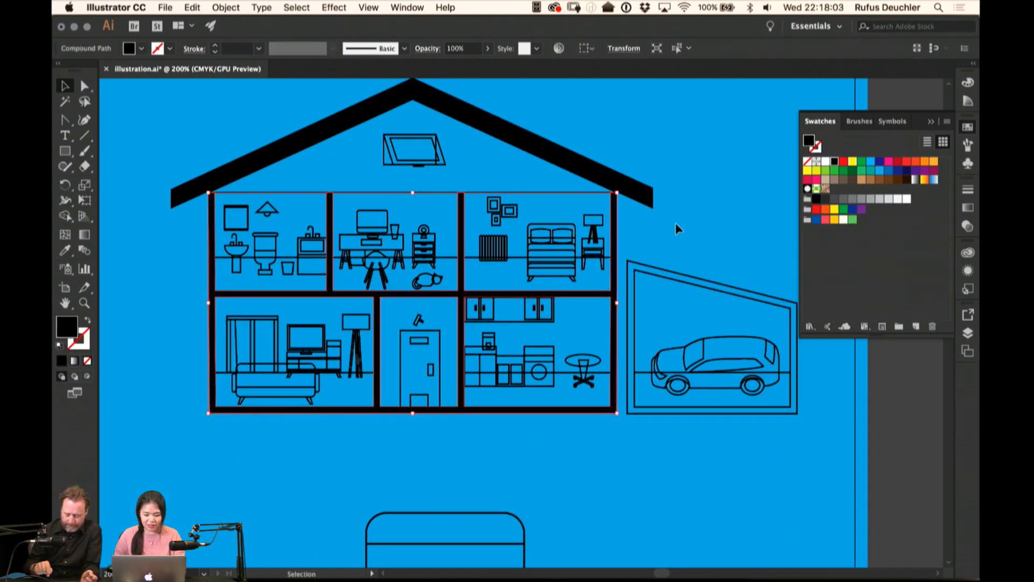
left_click(845, 220)
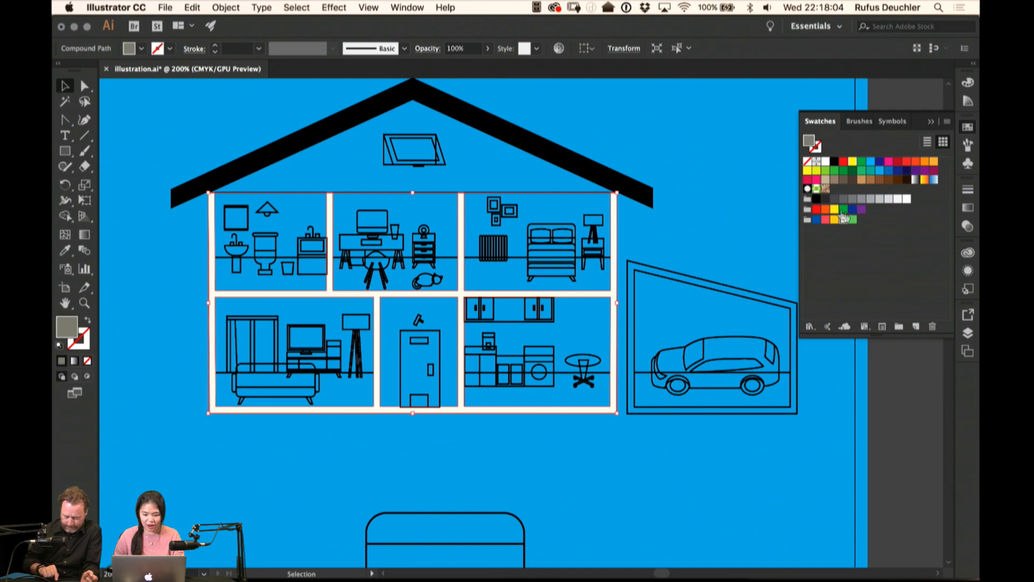
left_click(710, 213)
Hide the illustration layer to check the shapes on the floor layer, and make the illustration layer visible again
scroll(708, 180, "down", 2)
scroll(708, 180, "left", 1)
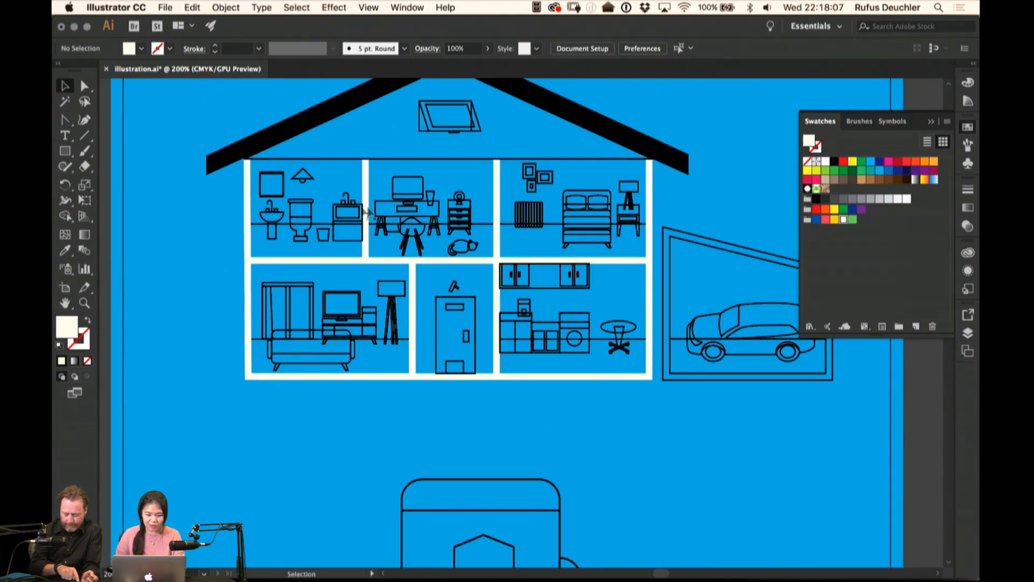
left_click(969, 333)
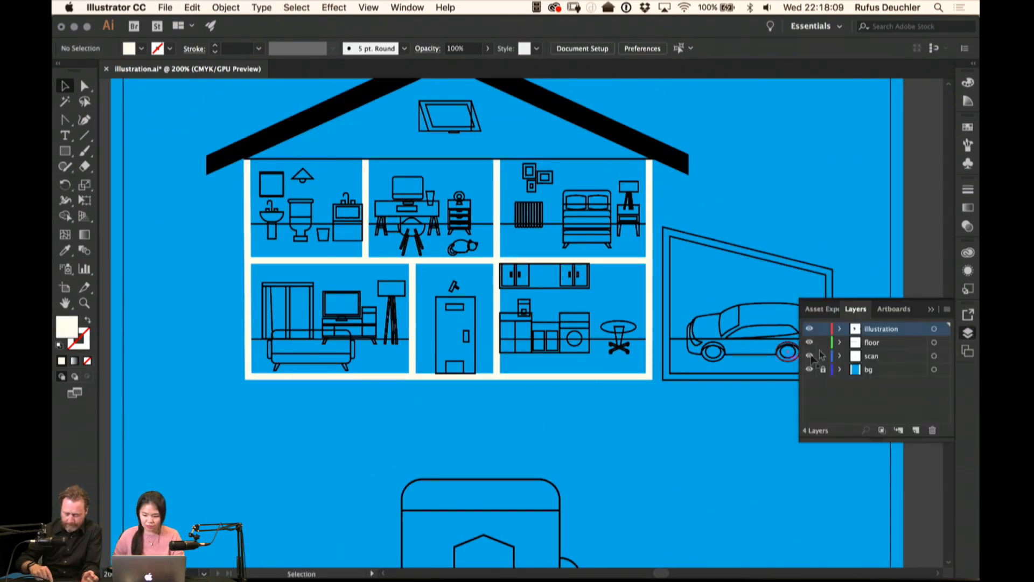
left_click(809, 329)
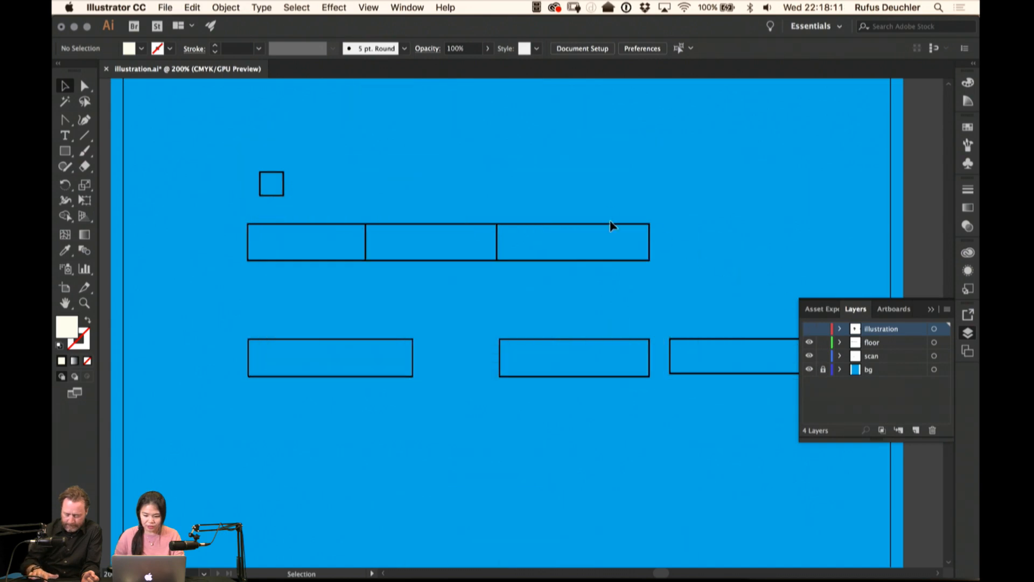
left_click(810, 329)
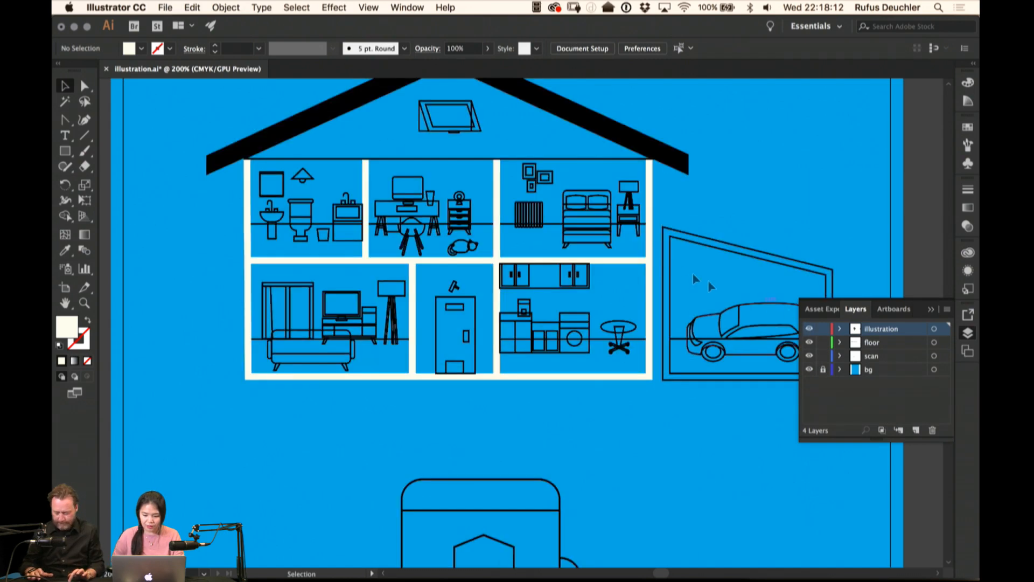
Swap the fill and stroke of the bedroom floor and fill it with the coral red swatch from the custom colour group
left_click(556, 225)
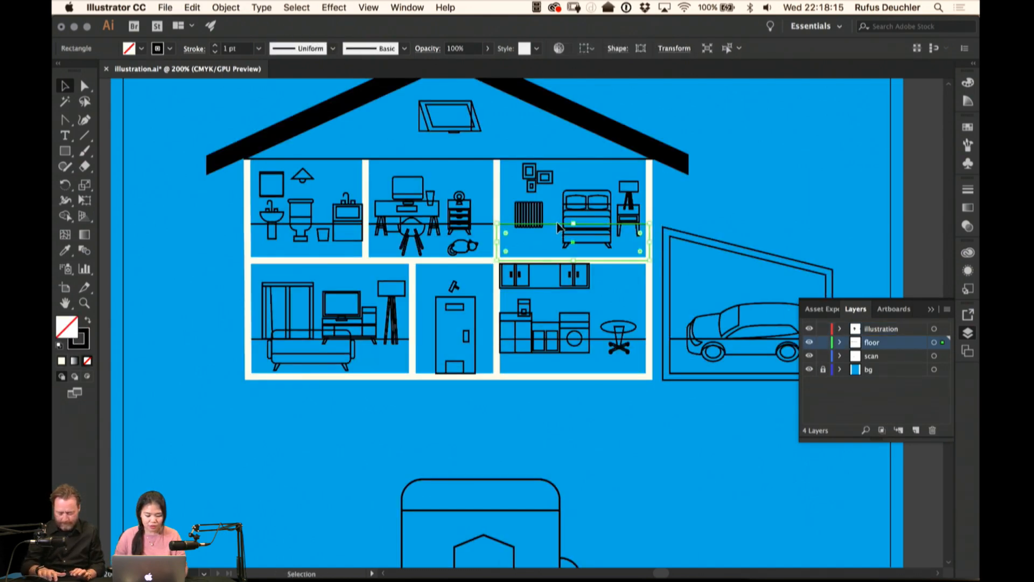
key("shift+x")
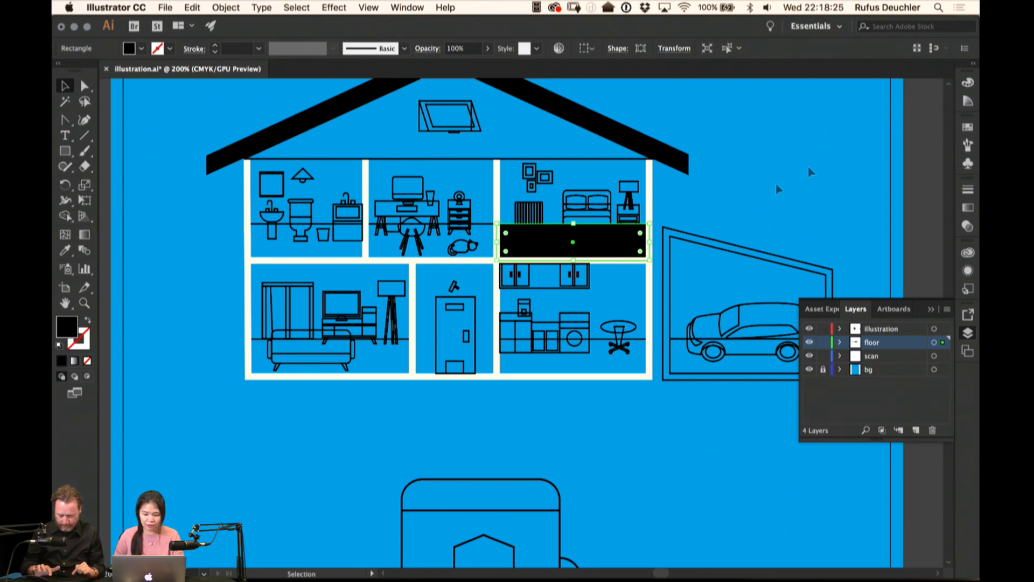
key("shift+x")
key("shift+x")
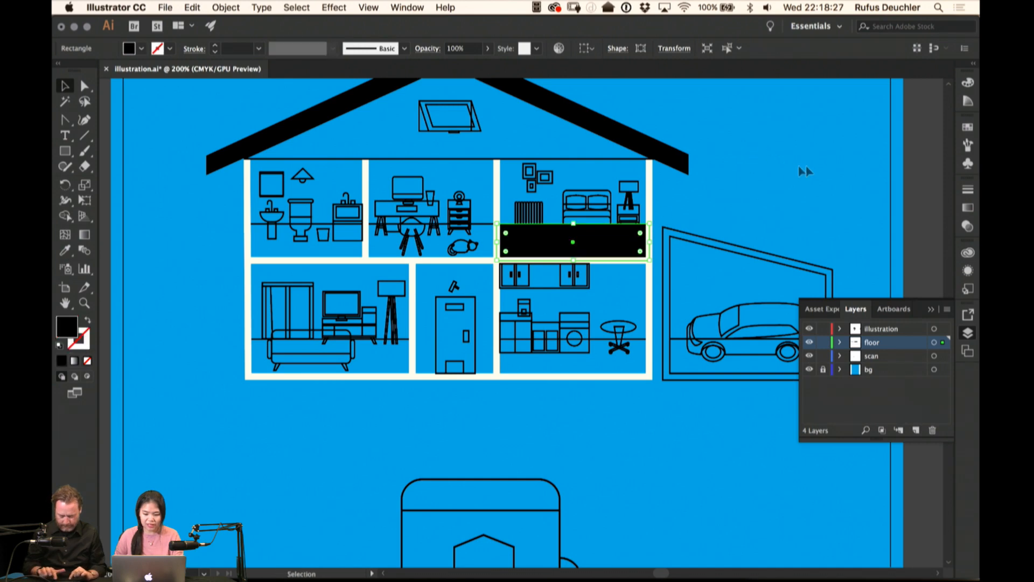
left_click(968, 127)
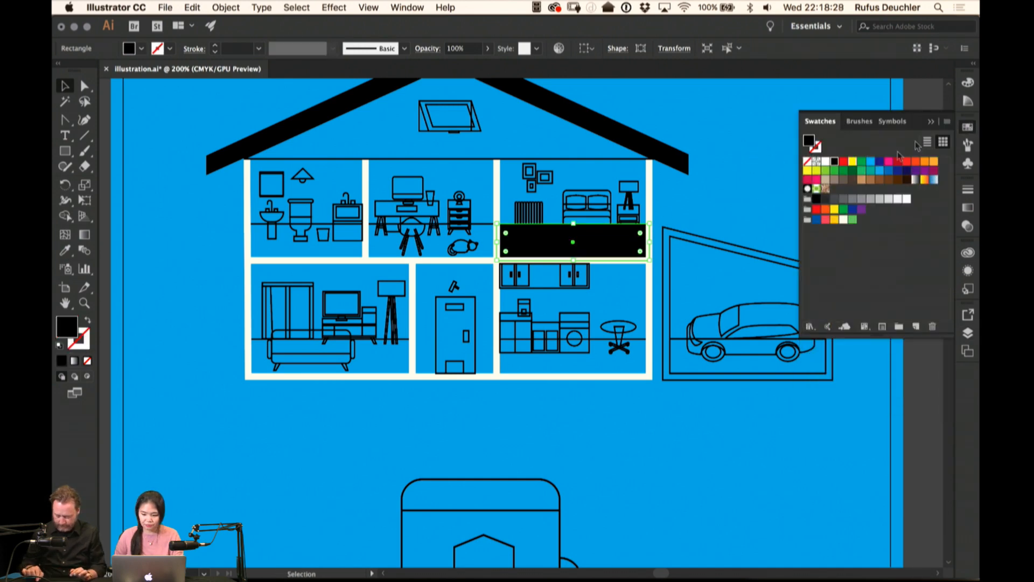
left_click(826, 219)
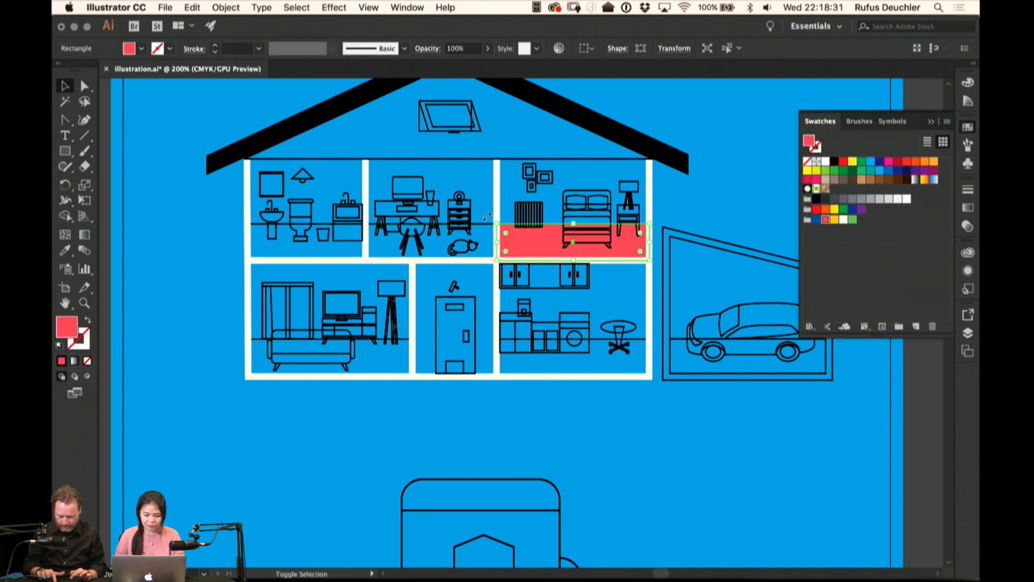
key("shift+x")
key("shift+x")
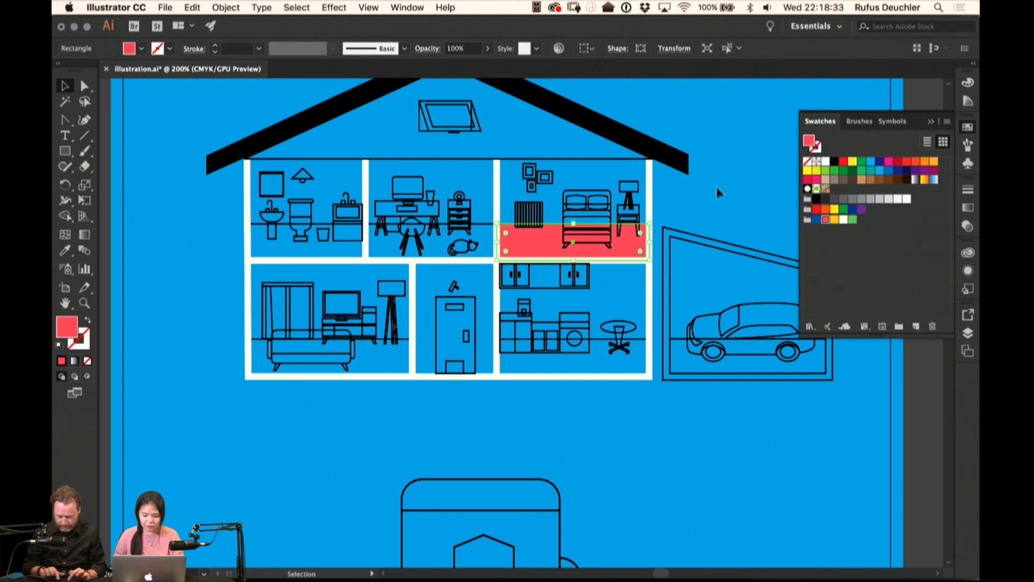
left_click(716, 193)
Swap fill and stroke on the study and bathroom floors, filling the study floor yellow and the bathroom floor green from the custom colour group
left_click(455, 233)
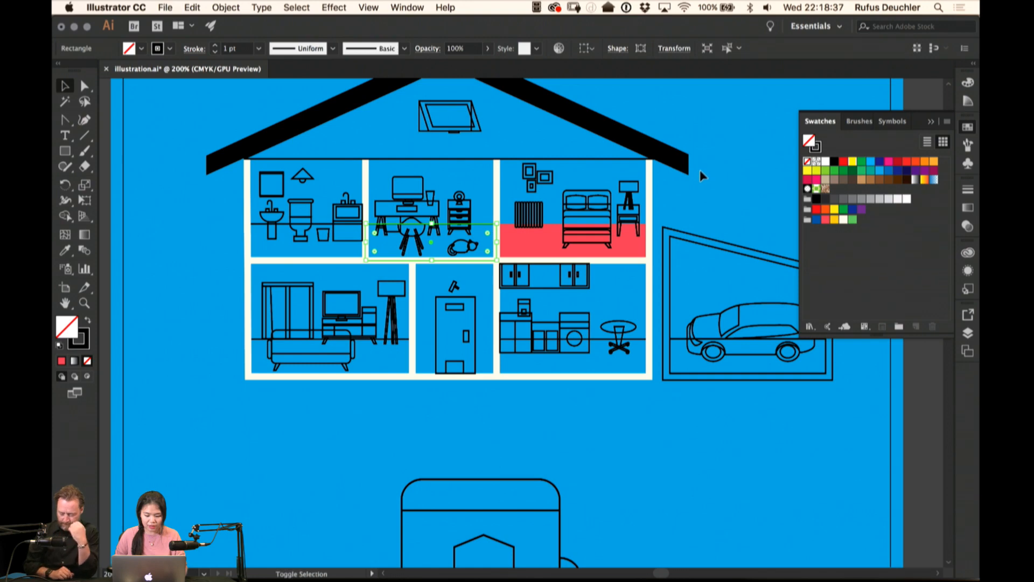
key("shift+x")
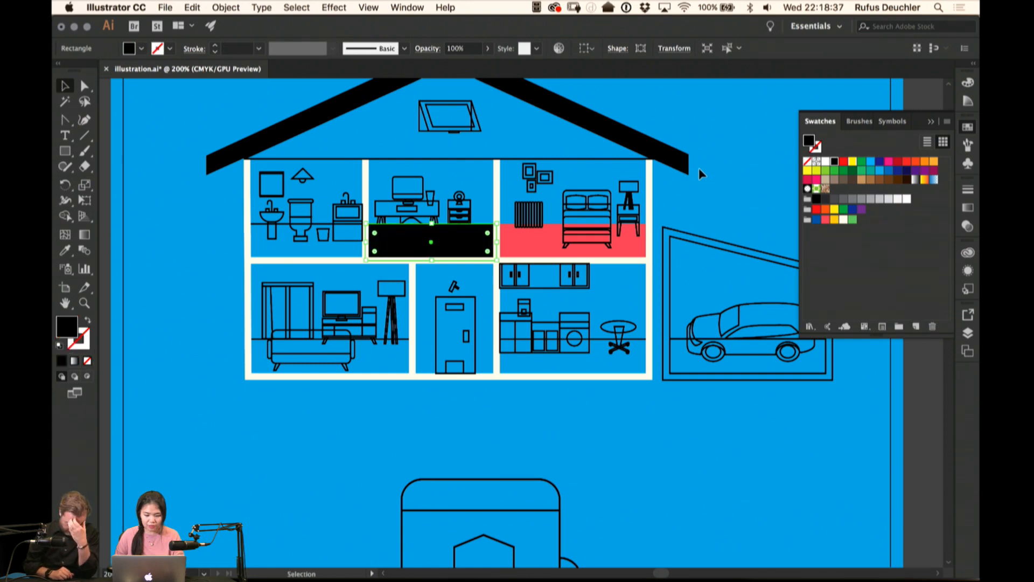
left_click(834, 220)
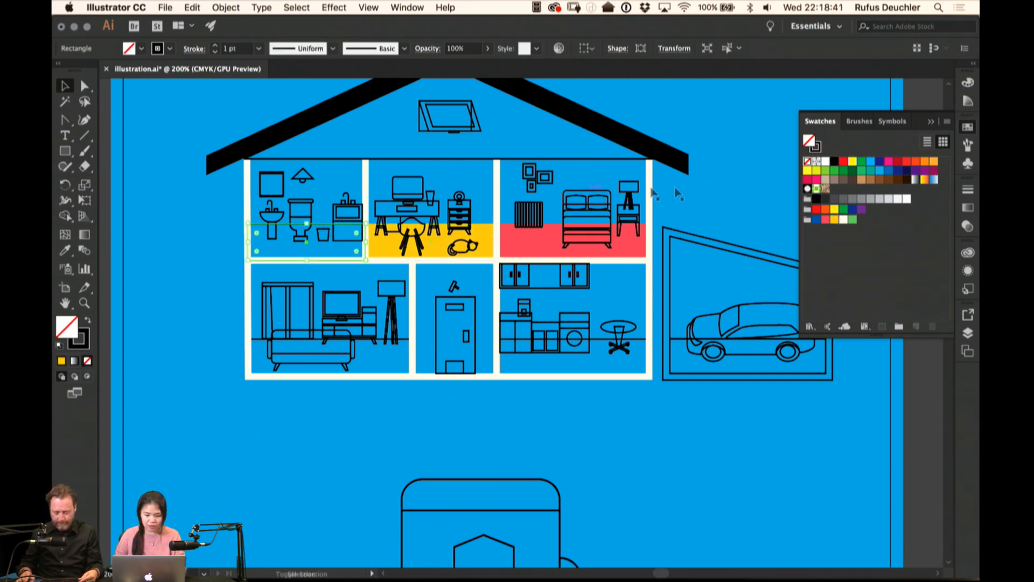
key("shift+x")
left_click(853, 220)
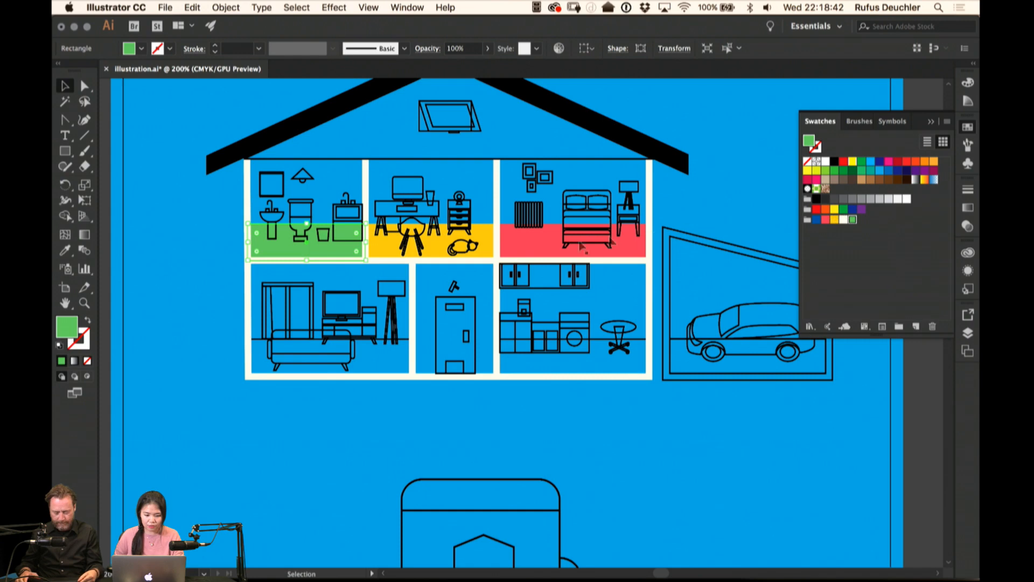
Swap the fill and stroke of the living room floor and fill it with the custom group's yellow swatch
left_click(408, 340)
key("shift+x")
left_click(834, 219)
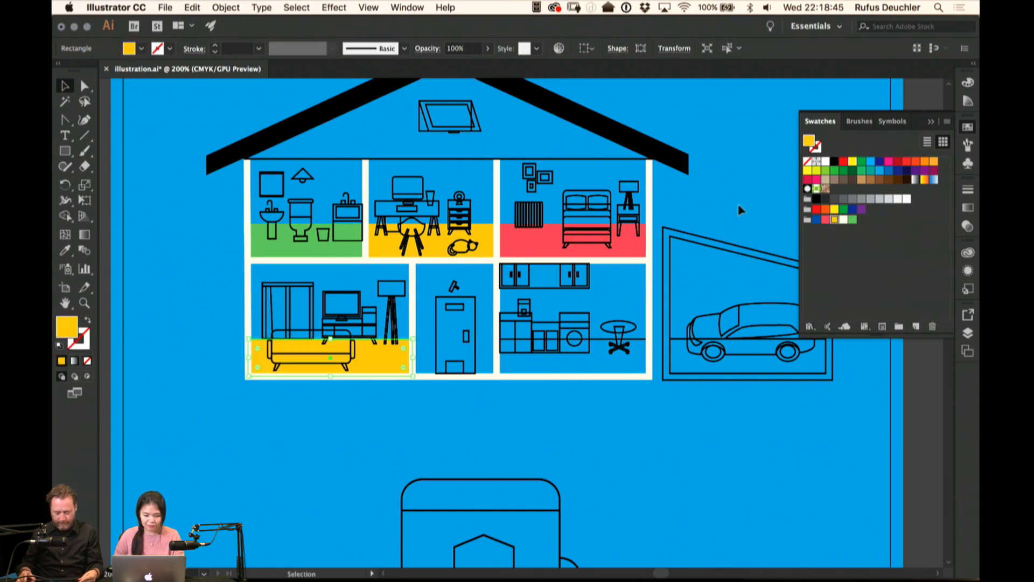
Fill the kitchen floor with the custom group's dark blue swatch and set its stroke to none
left_click(602, 343)
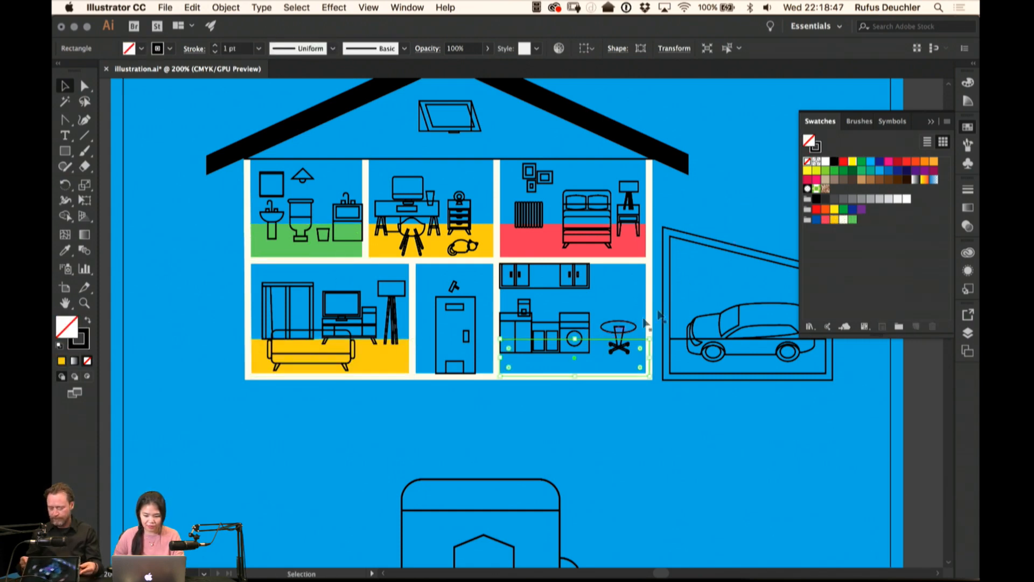
left_click(817, 220)
key("x")
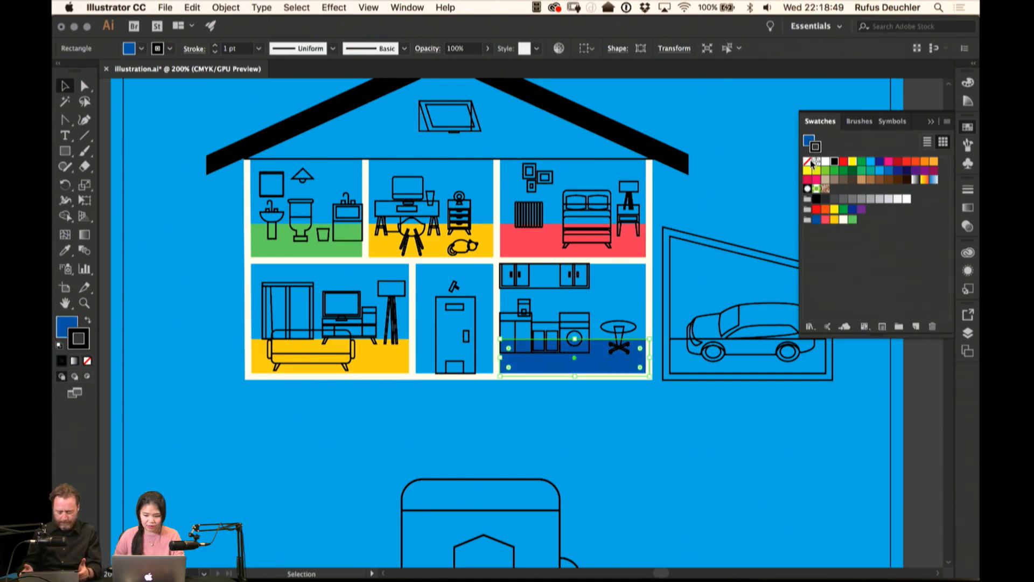
left_click(808, 161)
left_click(753, 150)
Fill the house's black roof shape with the coral red swatch from the custom colour group
left_click_drag(732, 187, 731, 211)
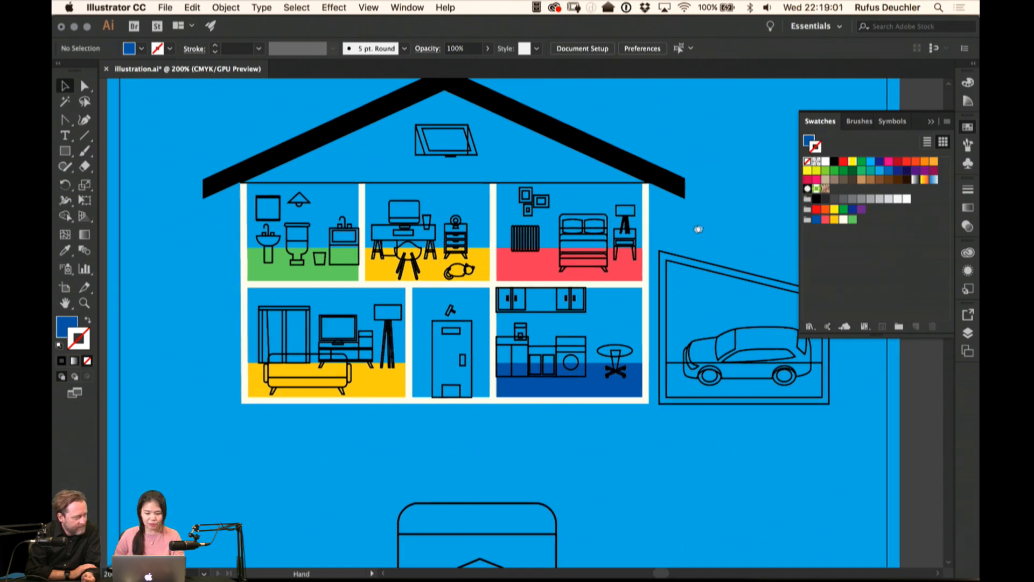
scroll(695, 221, "right", 2)
left_click(638, 191)
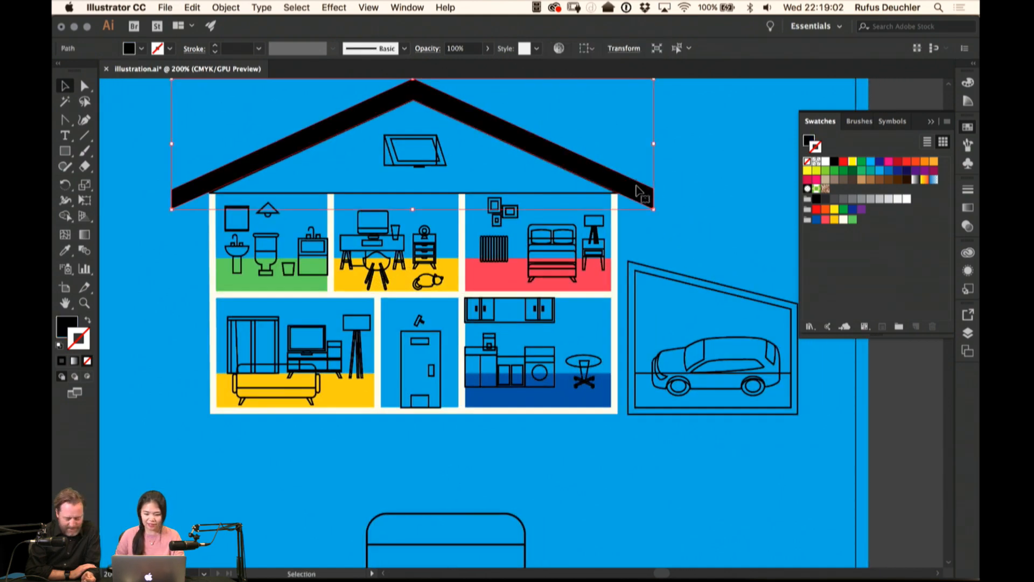
left_click(826, 219)
left_click(700, 135)
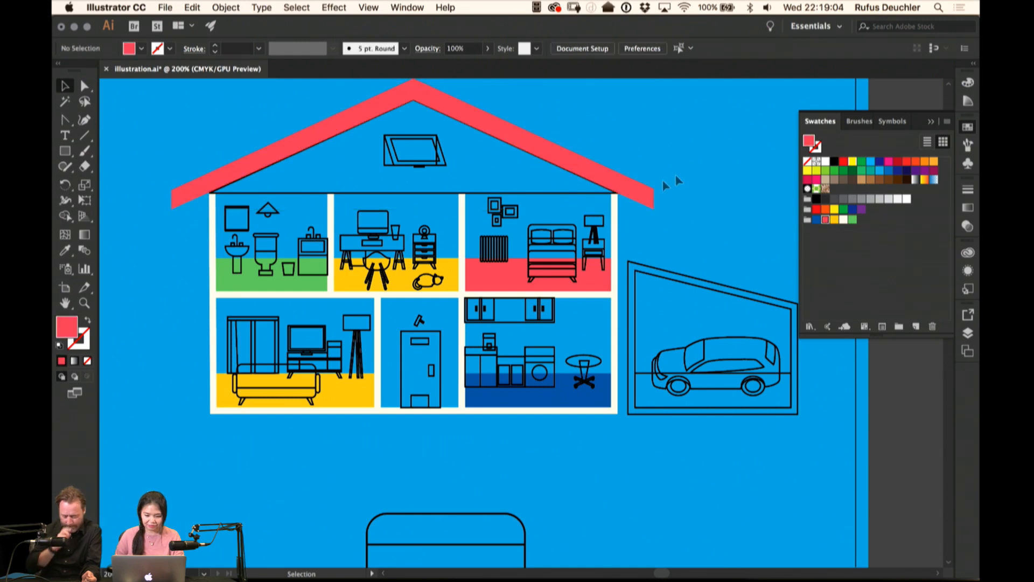
left_click(516, 194)
key("shift+x")
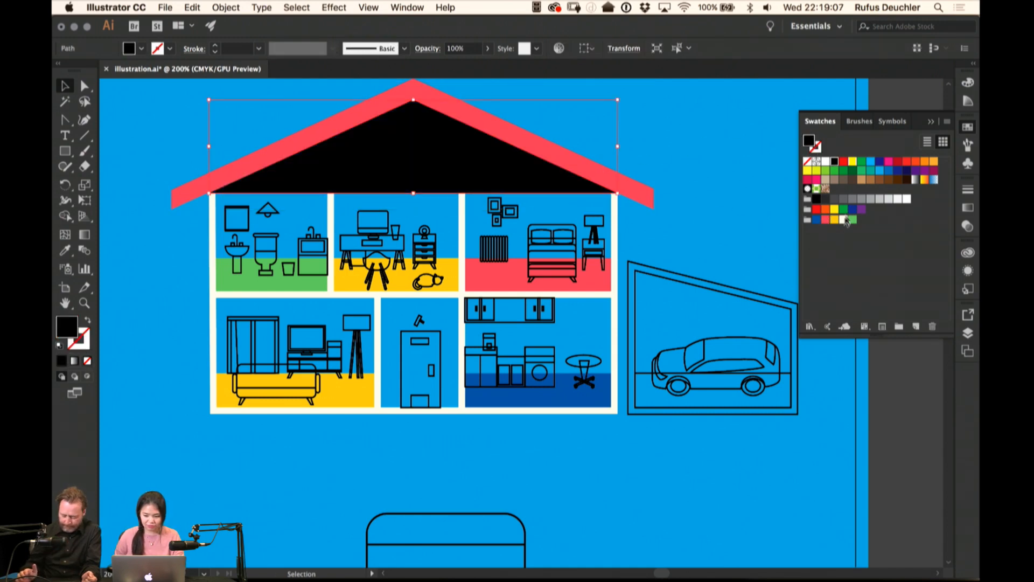
key("shift+x")
scroll(700, 170, "down", 2)
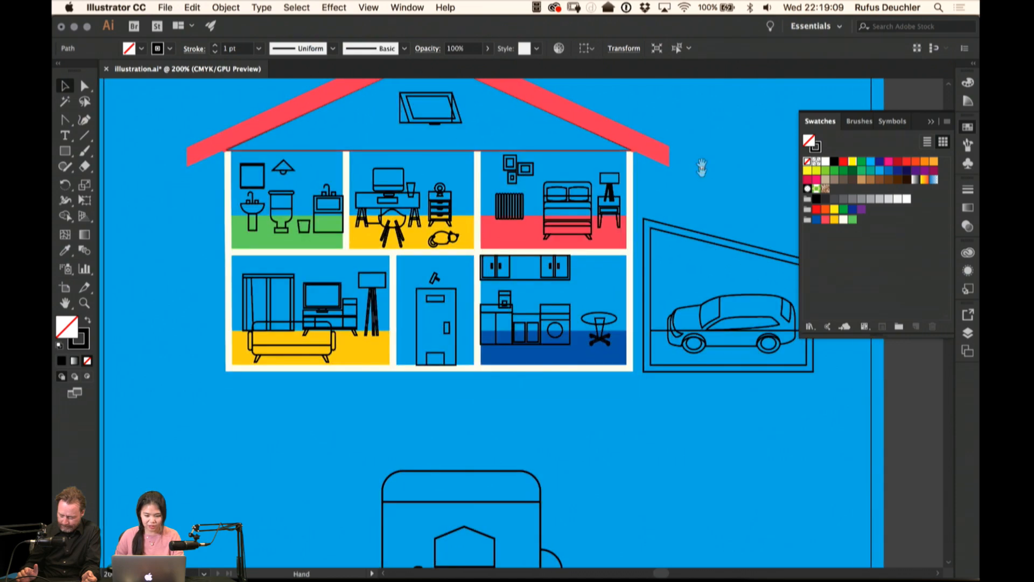
left_click_drag(695, 211, 642, 191)
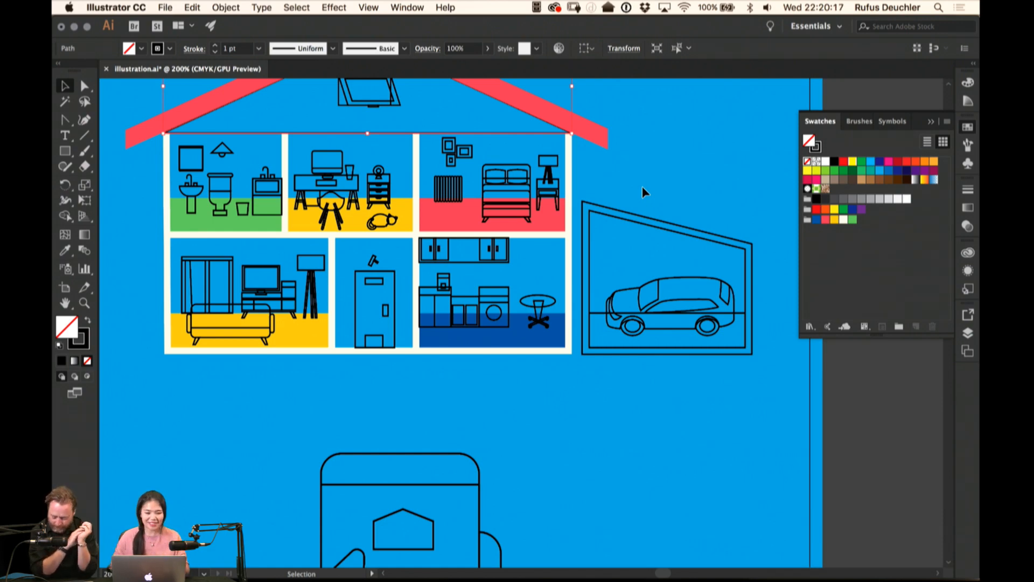
left_click(680, 170)
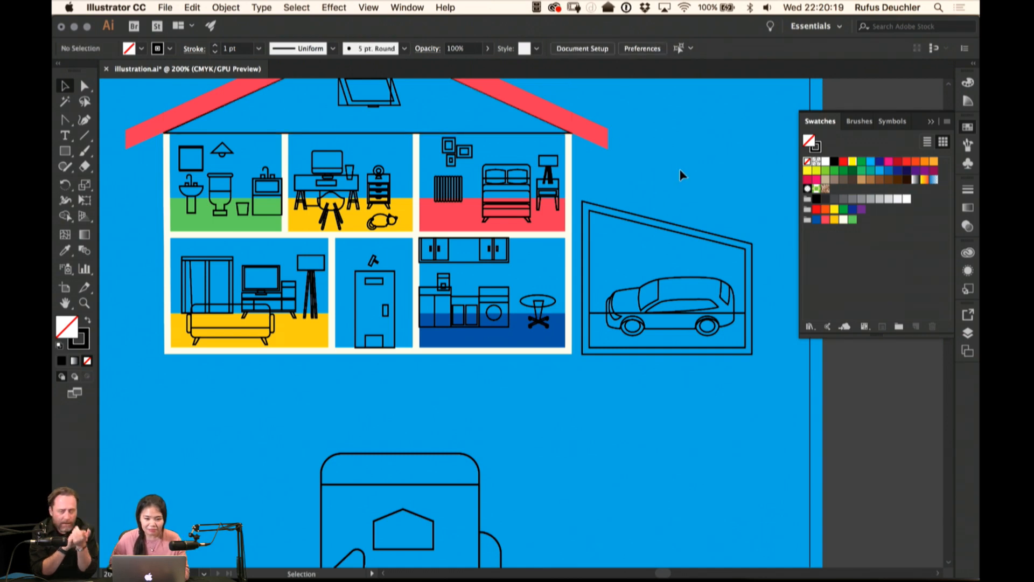
scroll(680, 170, "up", 3)
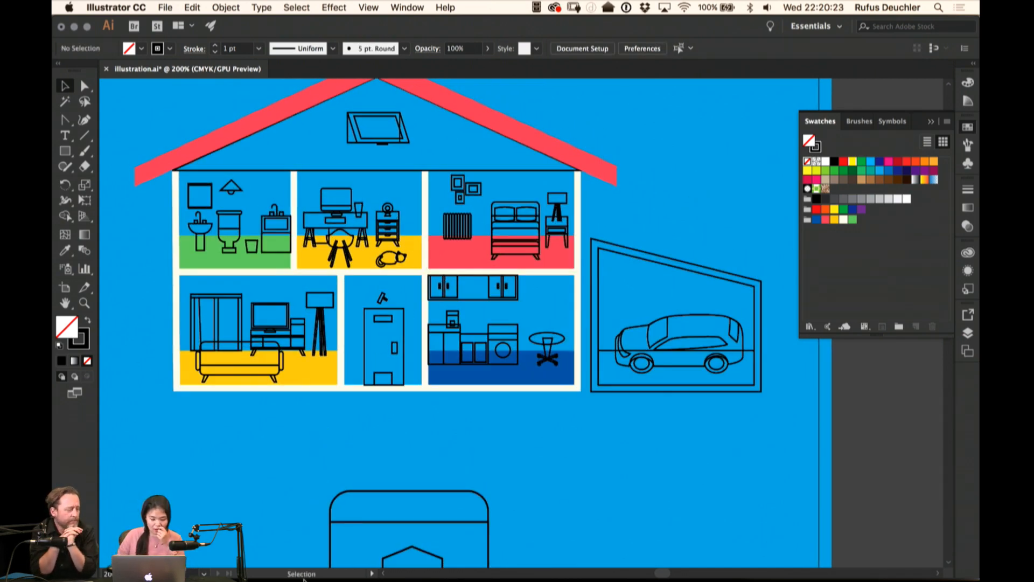
Switch to Preview to review the infographic brief in Brief.pdf and the house drawing in sketch.jpeg, and return to Illustrator
mouse_move(495, 575)
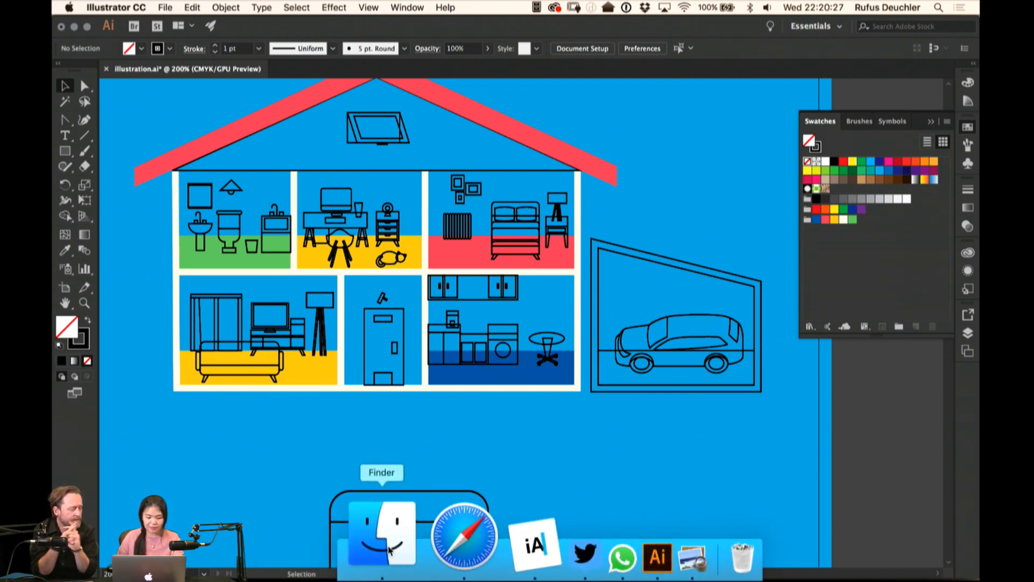
left_click(595, 555)
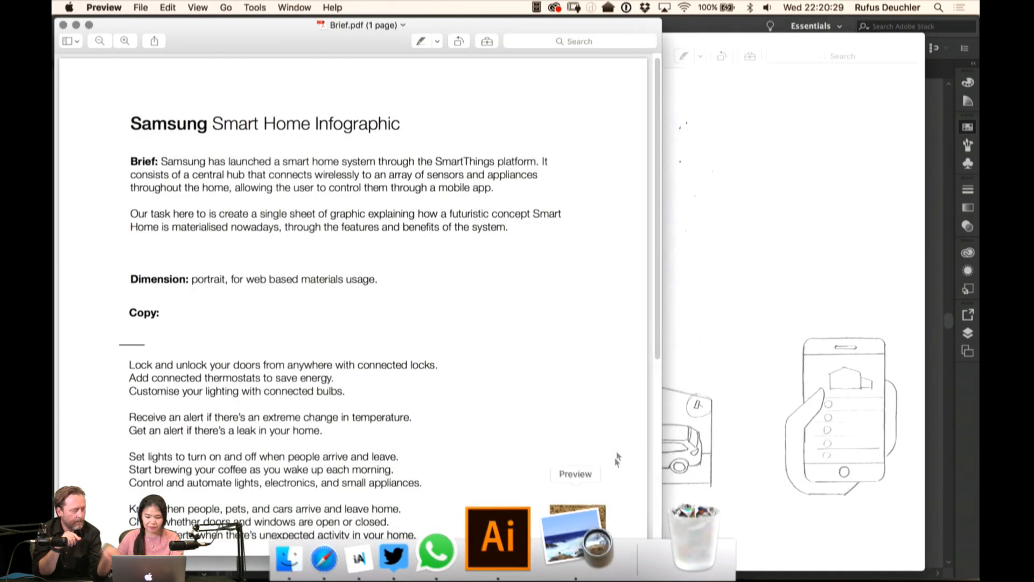
scroll(656, 151, "down", 1)
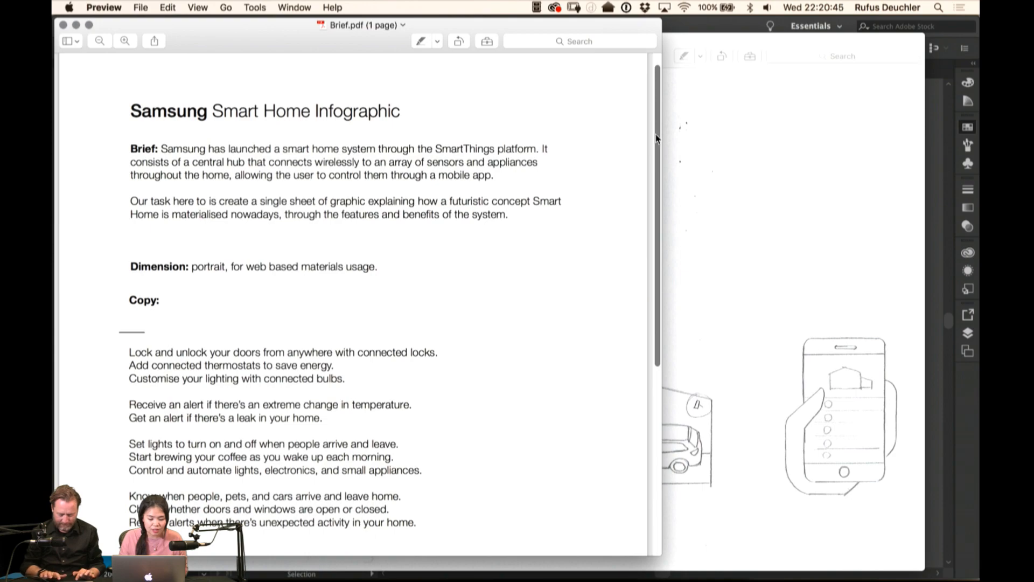
left_click_drag(658, 180, 659, 207)
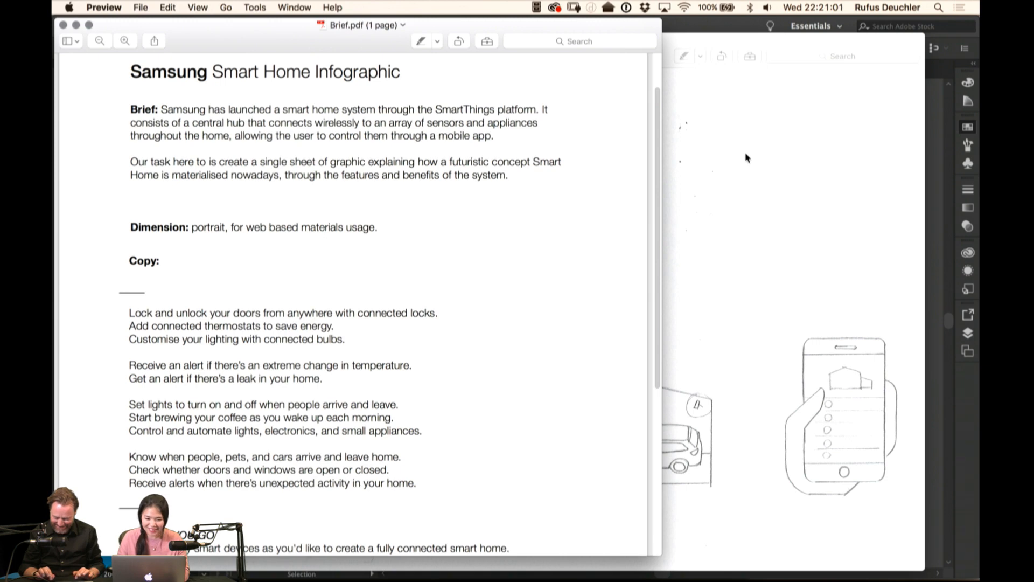
left_click(732, 106)
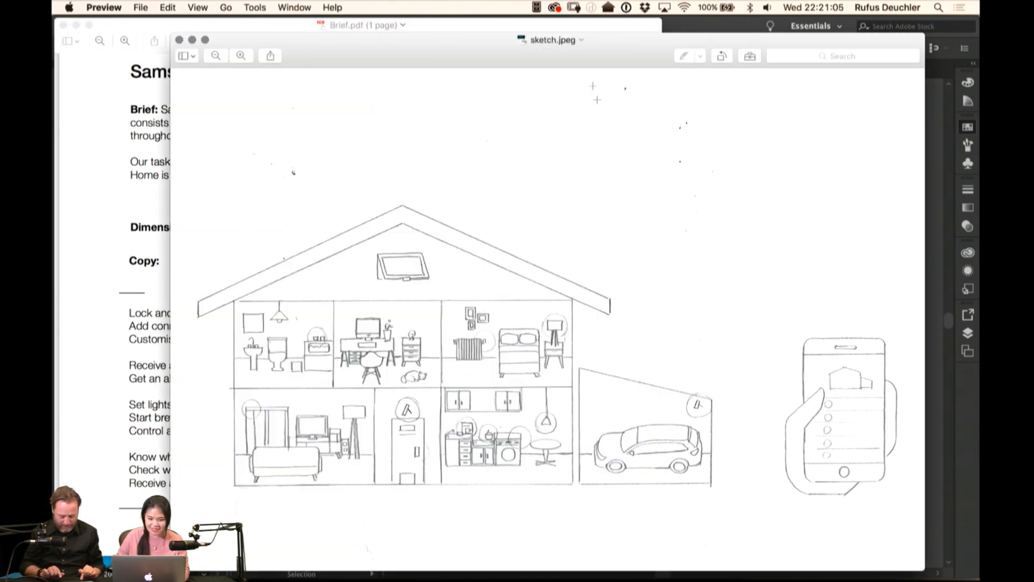
left_click_drag(599, 36, 618, 59)
left_click(707, 29)
Isolate the computer monitor's group in the study, swap the fill and stroke of the monitor body and fill it with a dark grey swatch
key("space")
left_click_drag(610, 278, 717, 298)
left_click_drag(450, 231, 474, 221)
key("super+z")
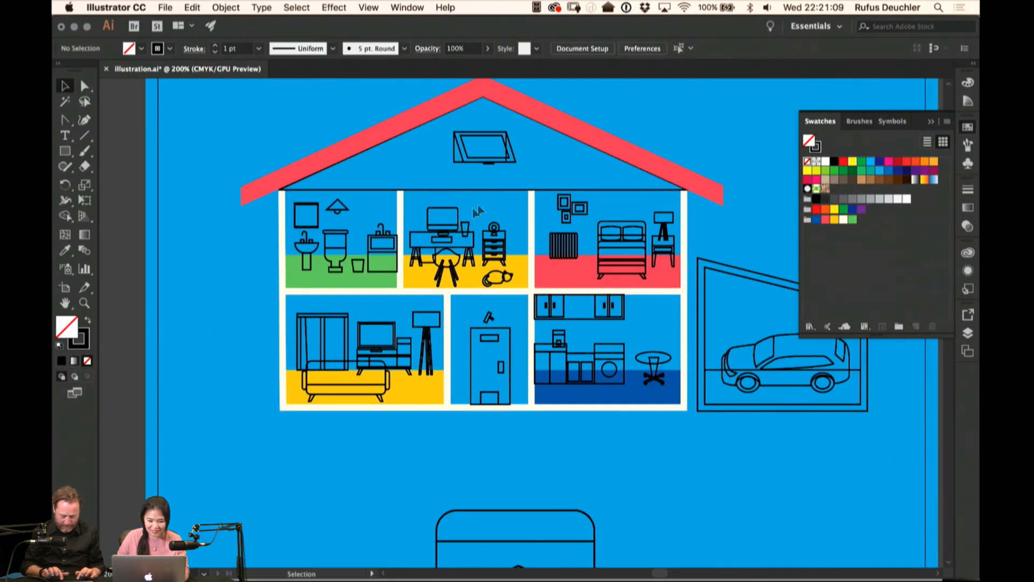
key("space")
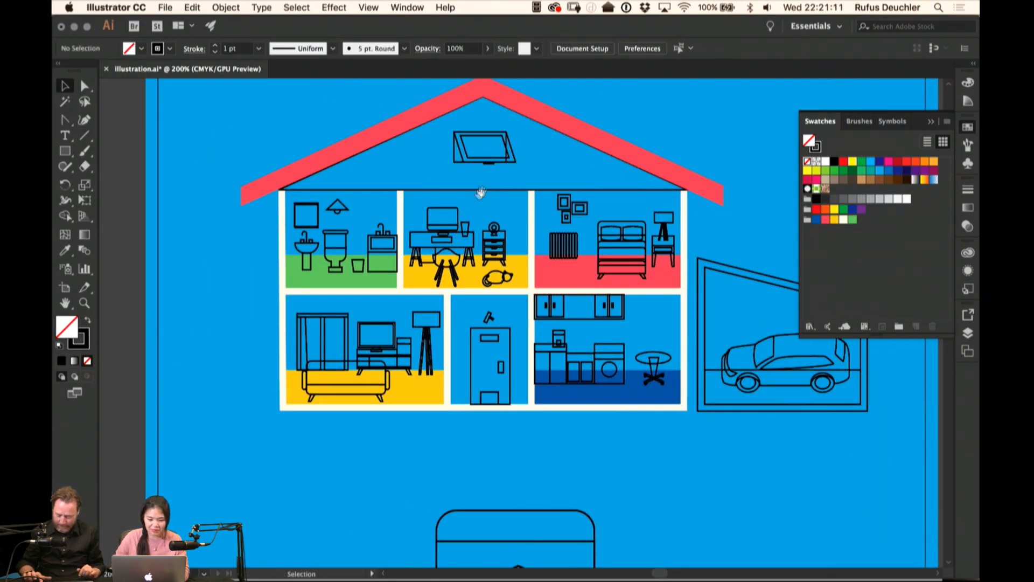
left_click_drag(481, 193, 482, 220)
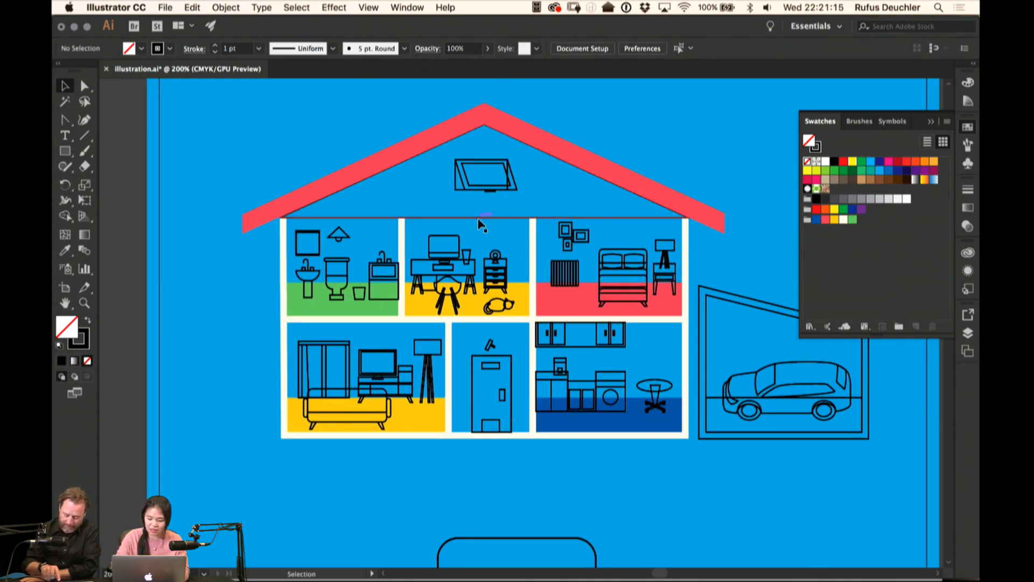
key("super+equal")
key("super+equal")
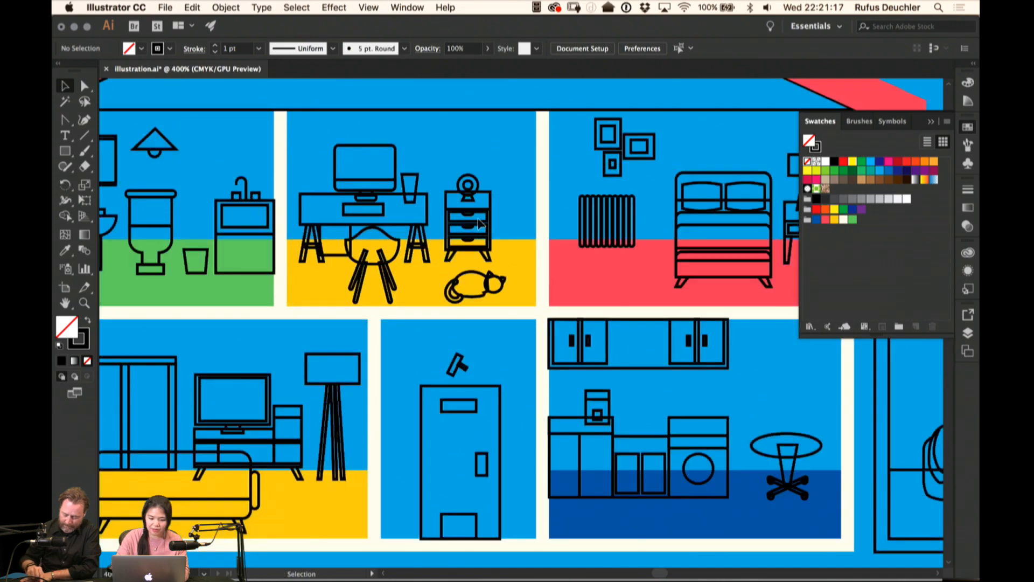
key("space")
left_click_drag(418, 137, 530, 205)
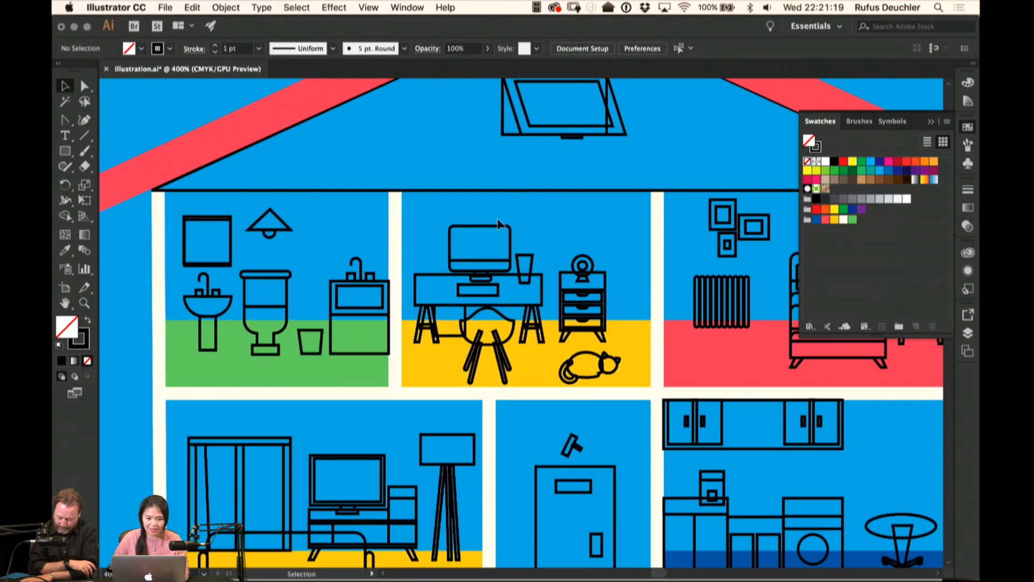
left_click(512, 249)
double_click(511, 248)
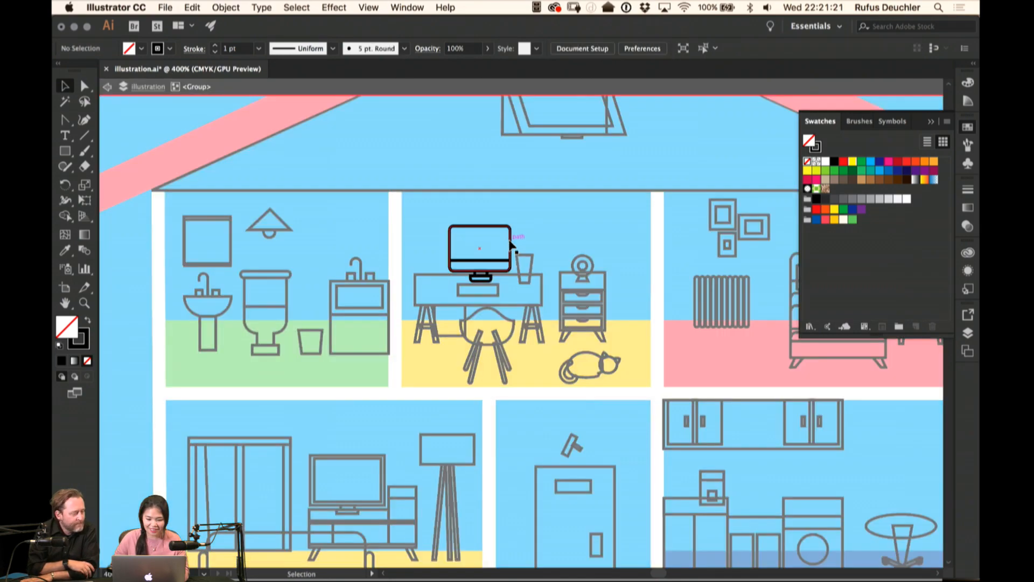
key("shift+x")
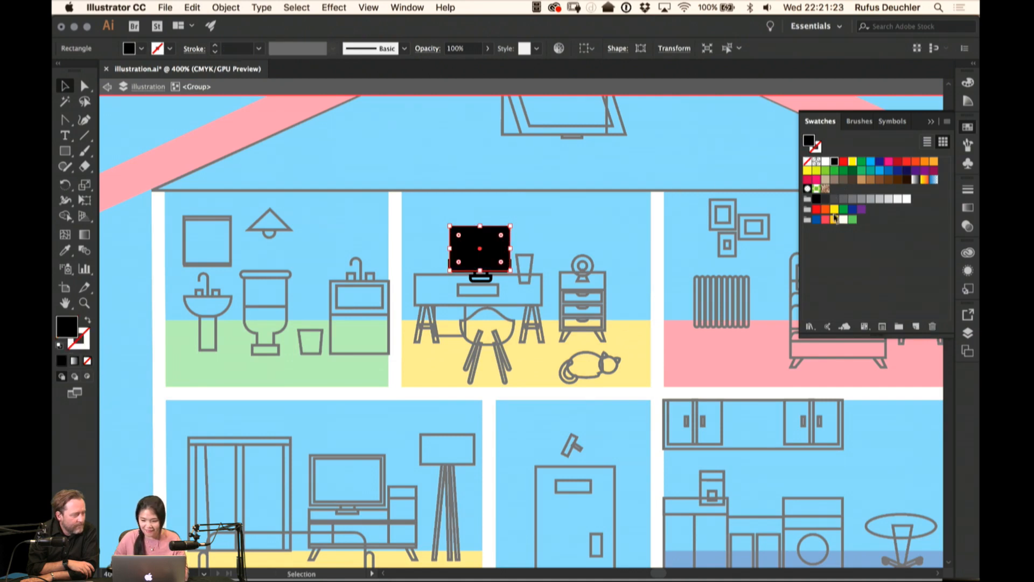
left_click(826, 200)
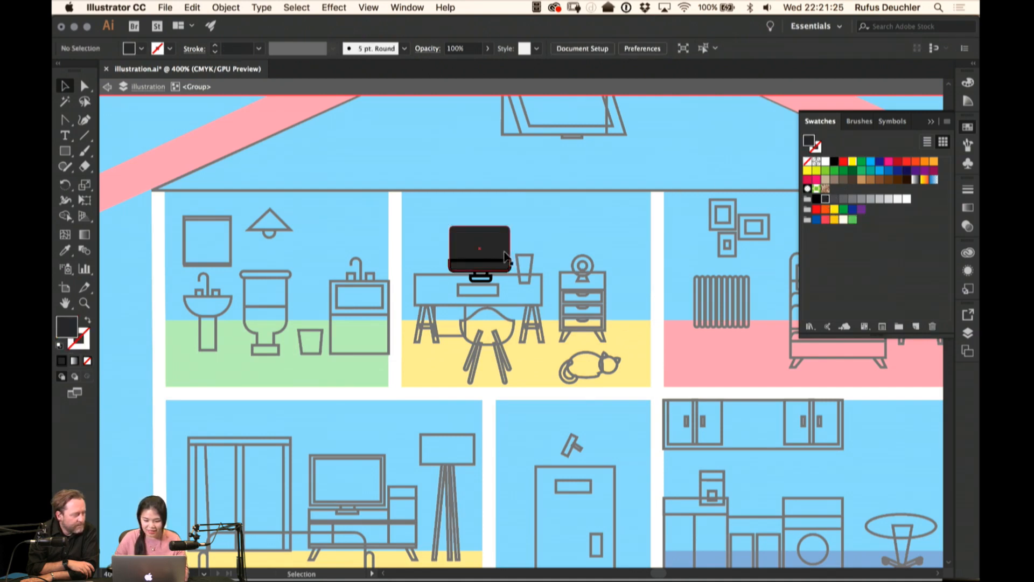
Fill the rectangular strip along the lower edge of the study's computer monitor with a light grey swatch
left_click(482, 265)
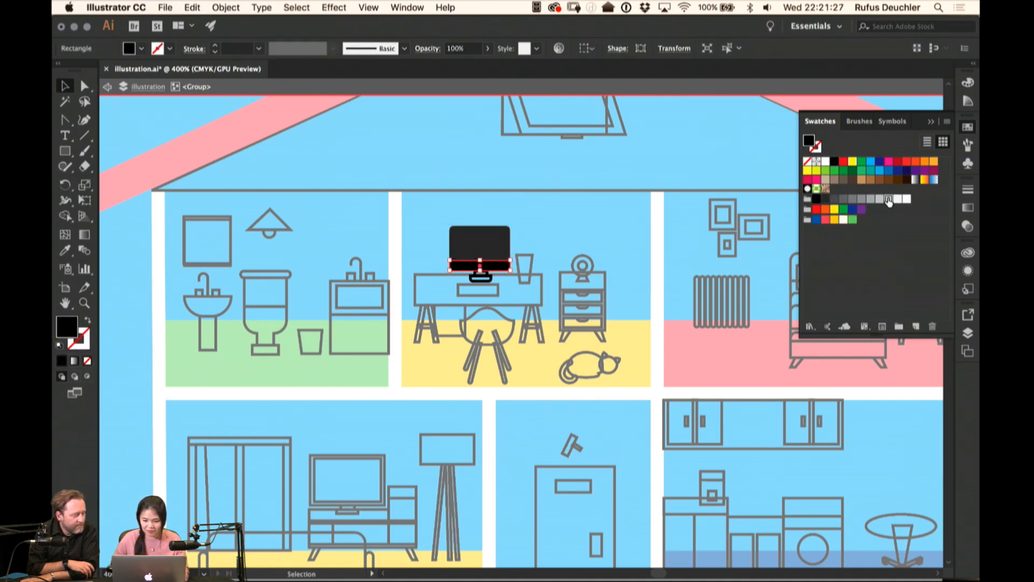
left_click(888, 199)
left_click(577, 221)
Turn the monitor's neck from an outline into a solid shape and sample the lower strip's light grey for it
left_click(489, 275)
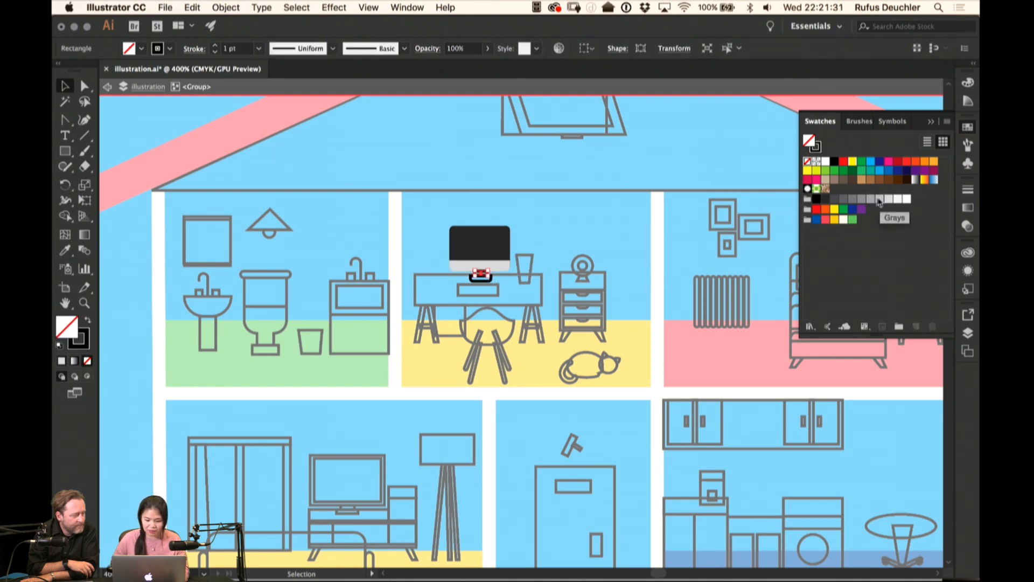
key("shift+c")
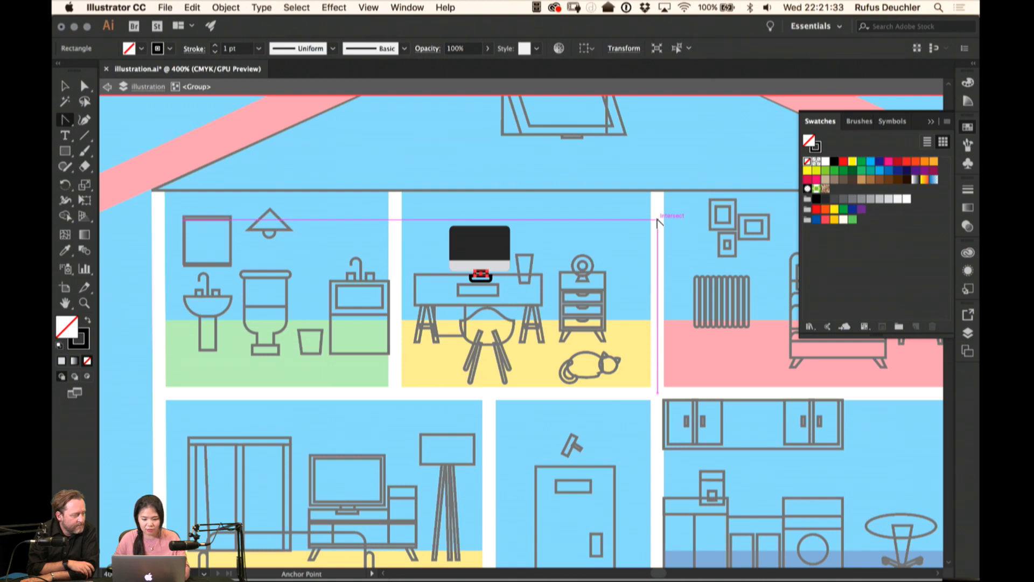
key("shift+x")
key("i")
left_click(485, 265)
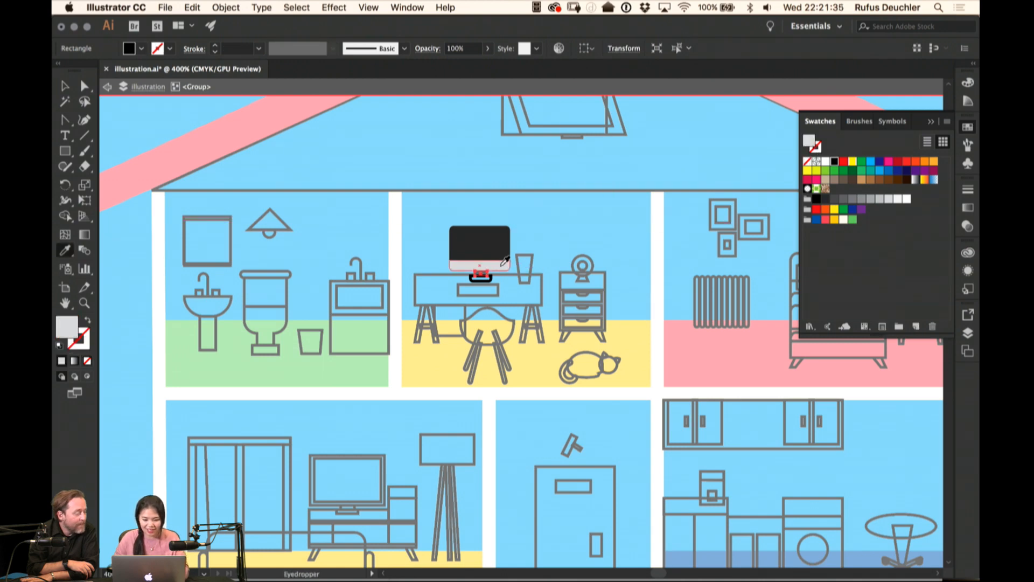
Swap the fill and stroke of the monitor's base and fill it with a medium-dark grey swatch
key("a")
left_click(490, 280)
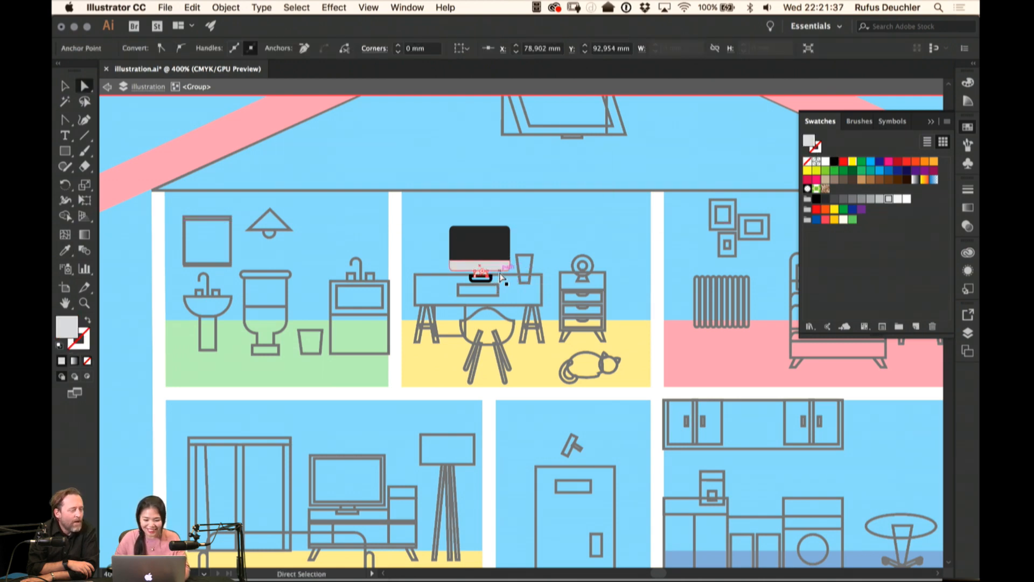
left_click(501, 282)
left_click(493, 282)
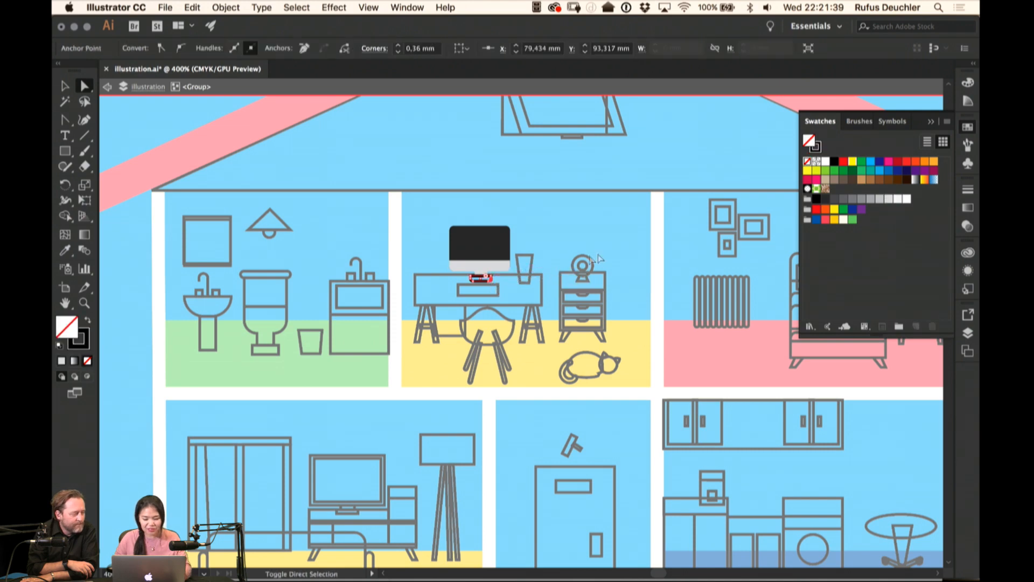
key("shift+x")
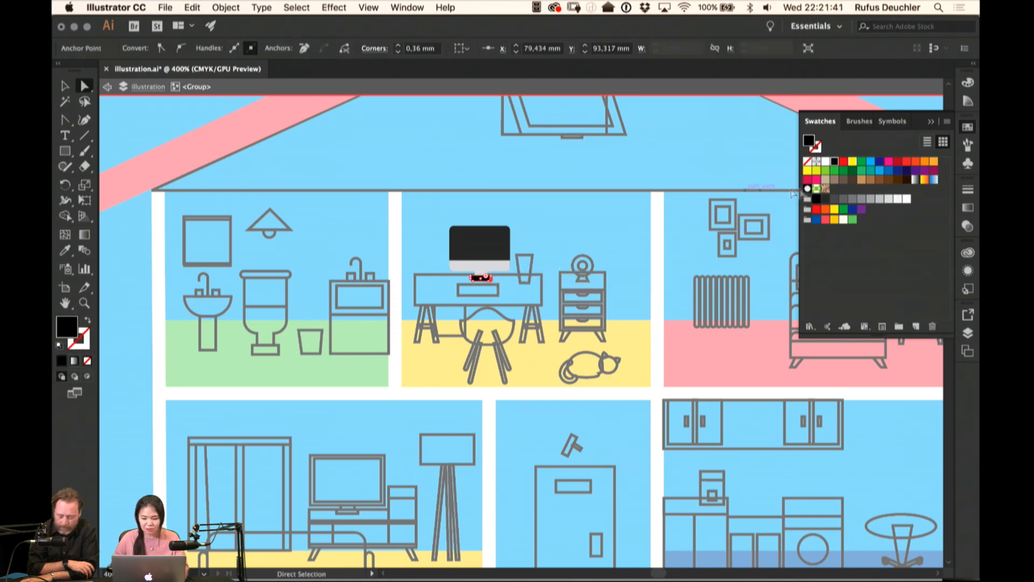
left_click(843, 197)
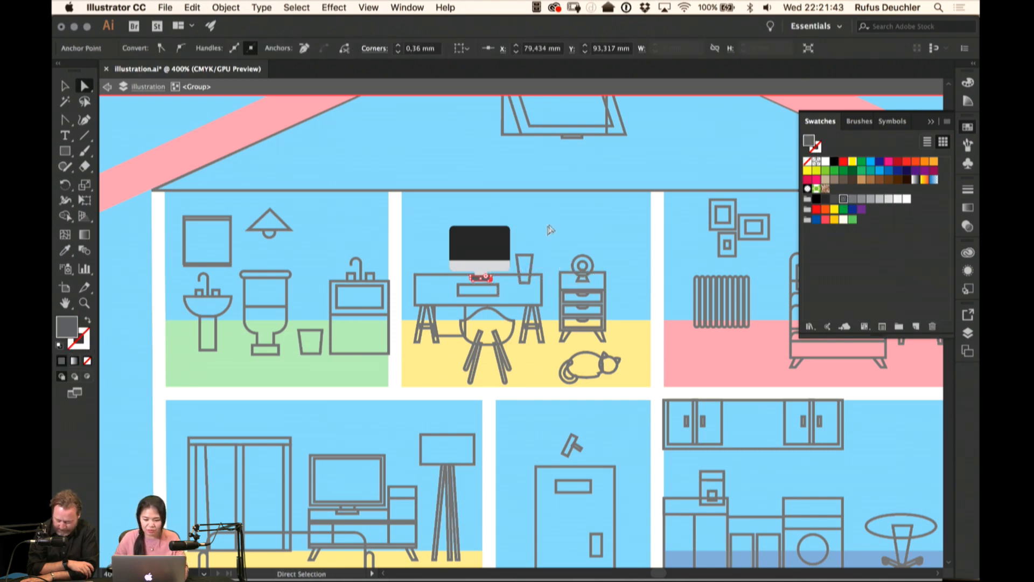
left_click(550, 230)
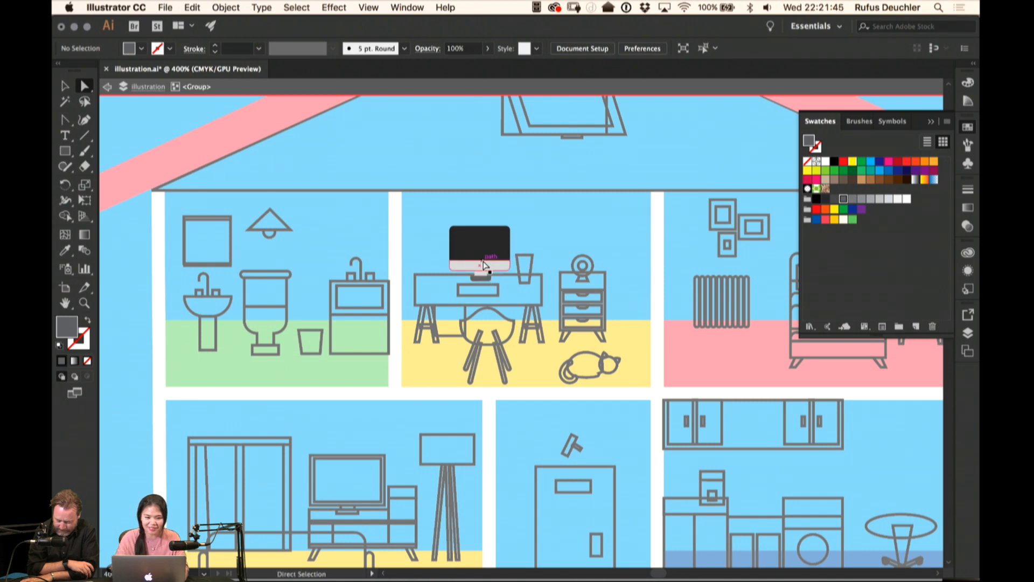
Recolour the monitor's neck with a medium grey swatch
left_click_drag(536, 203, 550, 231)
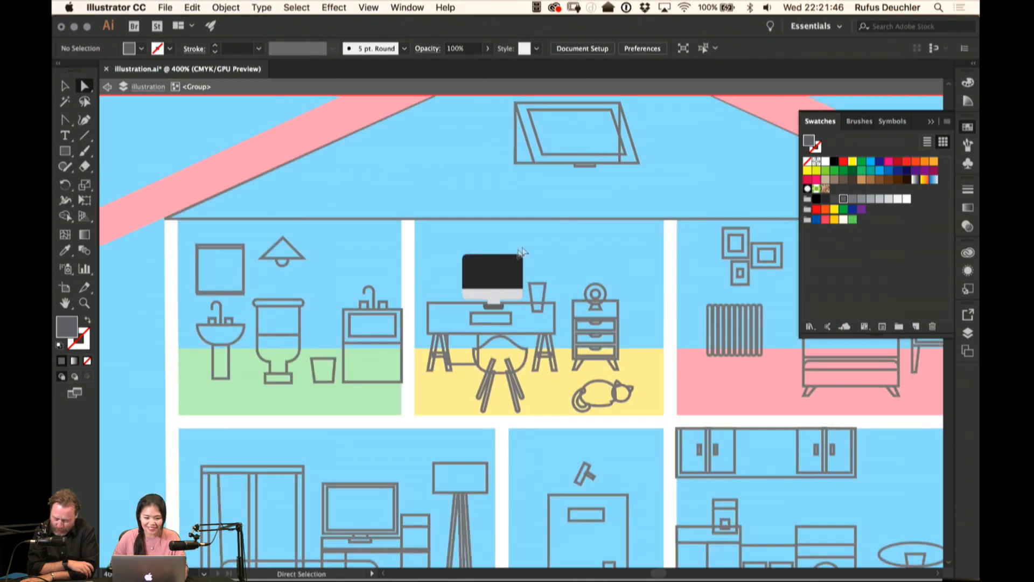
left_click(494, 303)
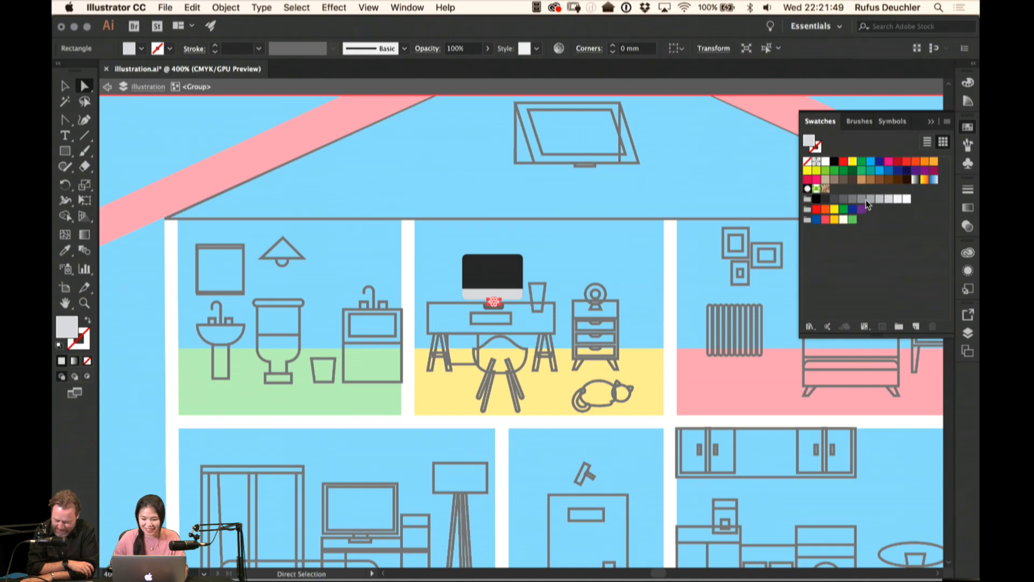
left_click(872, 200)
left_click(602, 246)
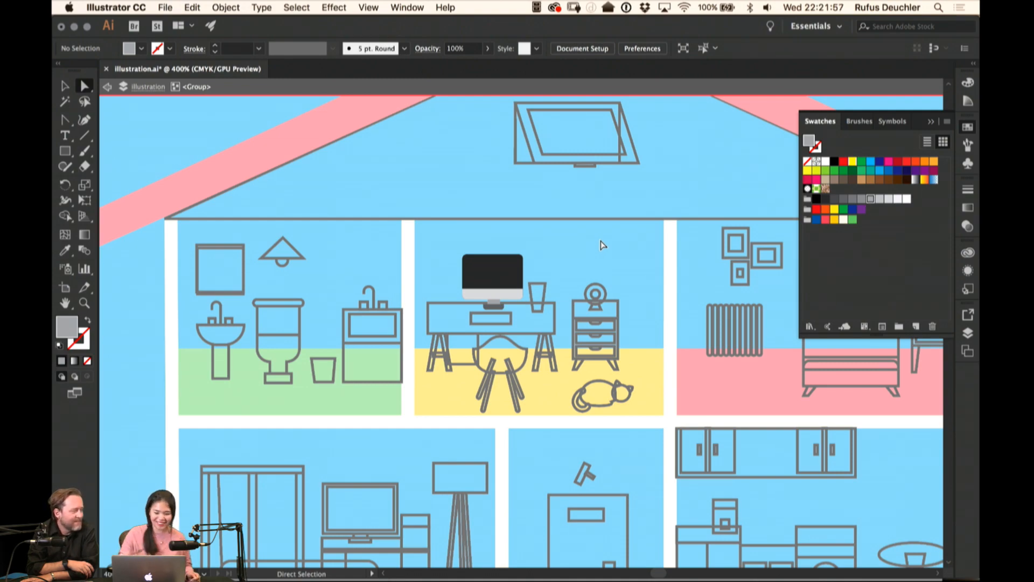
Recolour the monitor's base with the light grey sampled from its lower strip and leave the group's isolation
scroll(602, 246, "down", 3)
scroll(603, 246, "right", 4)
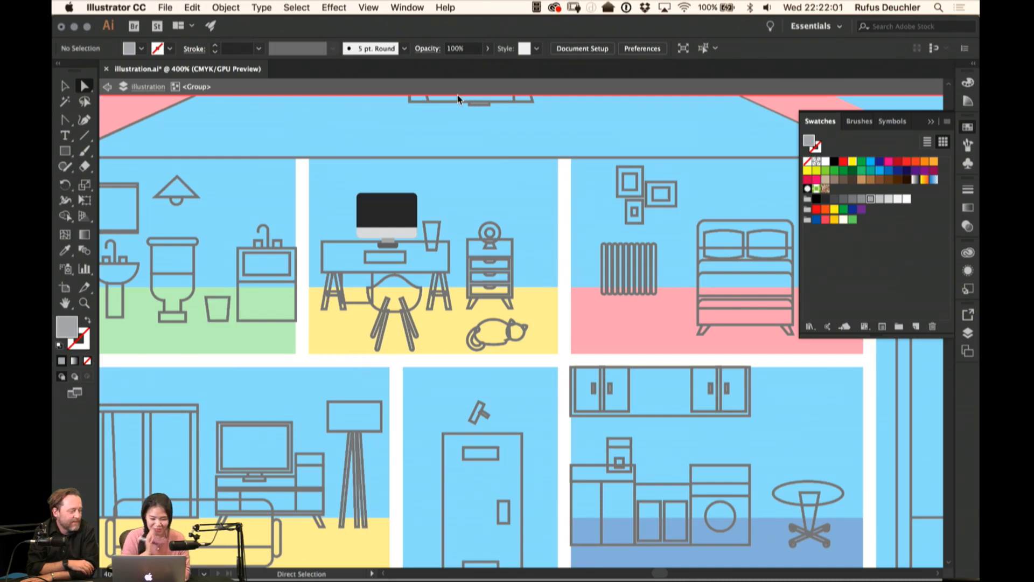
scroll(518, 161, "down", 3)
scroll(517, 161, "left", 3)
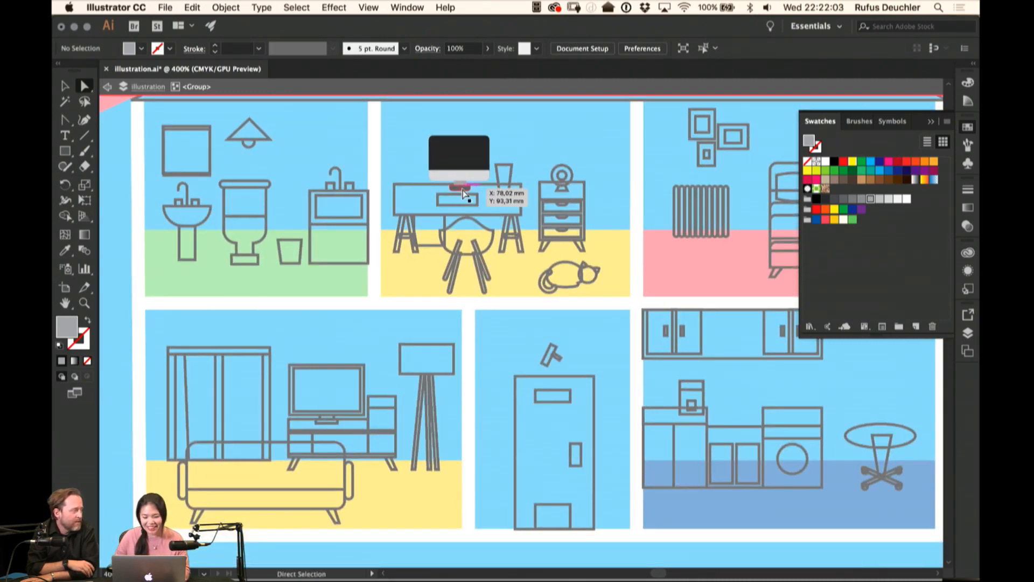
left_click_drag(488, 121, 560, 246)
key("super+plus")
key("super+plus")
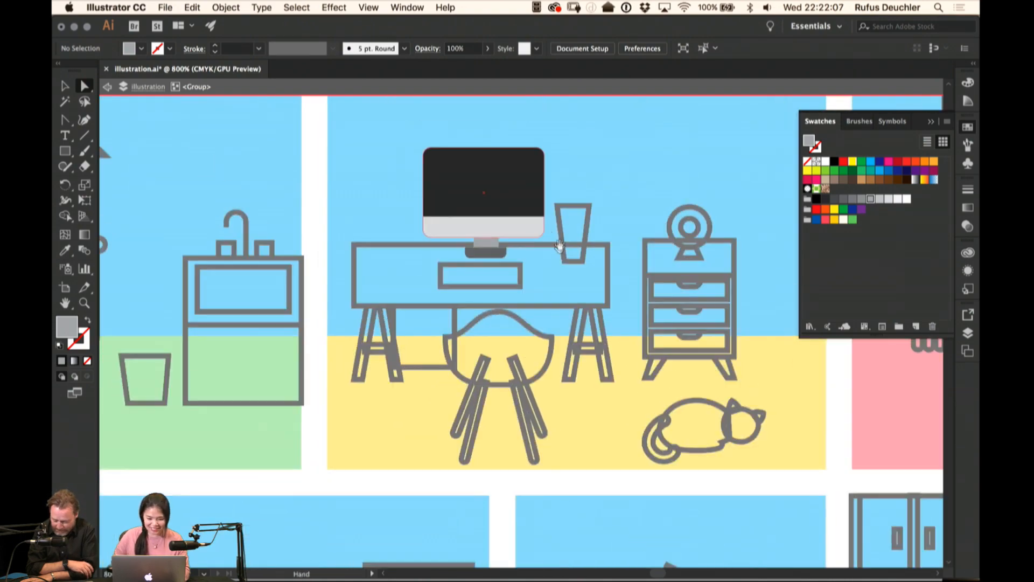
left_click(489, 255)
key("i")
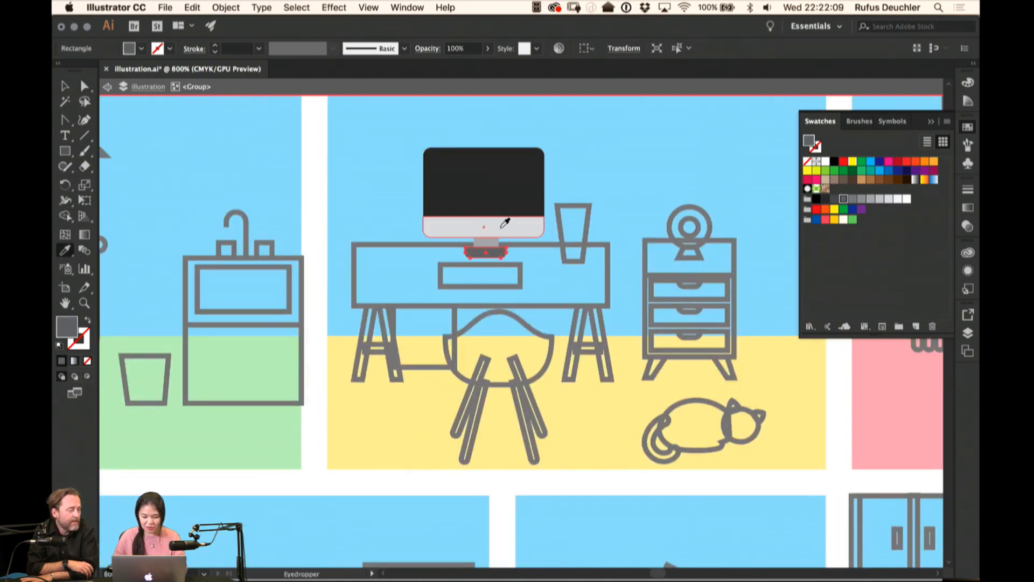
left_click(503, 227)
key("a")
left_click(618, 196)
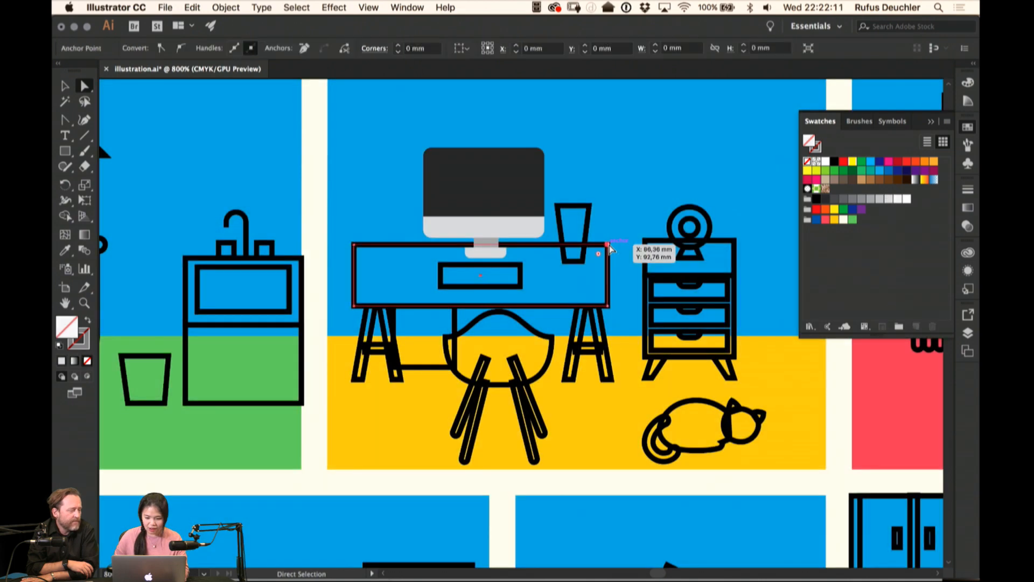
Swap the study desktop's fill and stroke, load the custom colour group into the Color Guide and fill the desktop with its medium blue tint
left_click(609, 246)
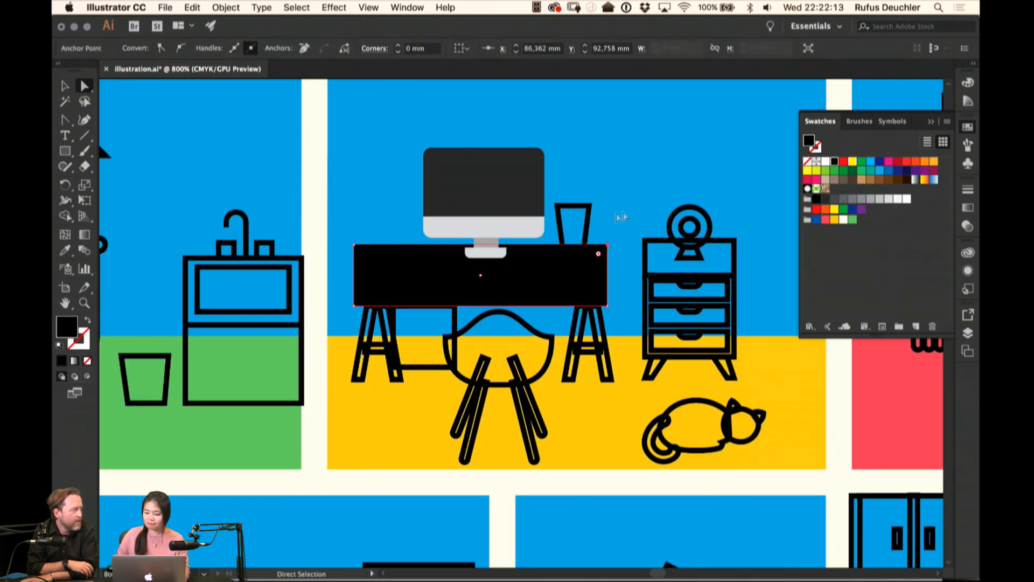
left_click(808, 220)
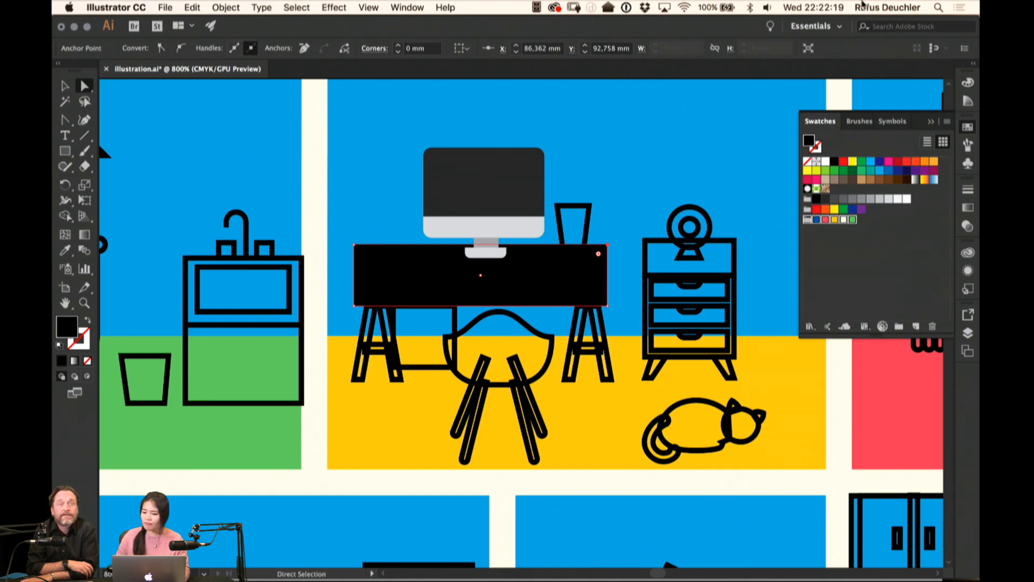
left_click(963, 102)
left_click(892, 131)
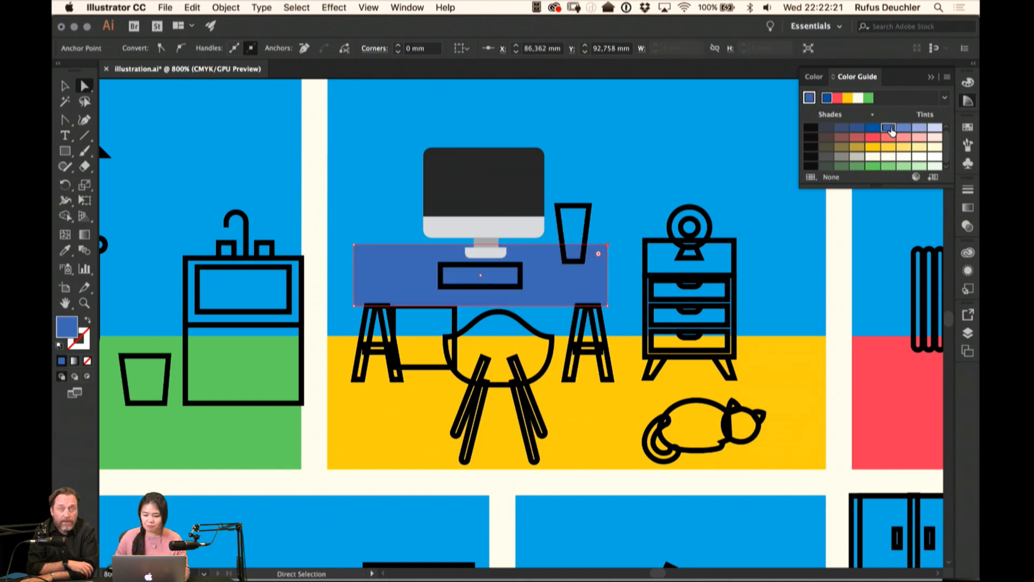
Enlarge the Color Guide and change the document color mode to RGB
left_click(190, 7)
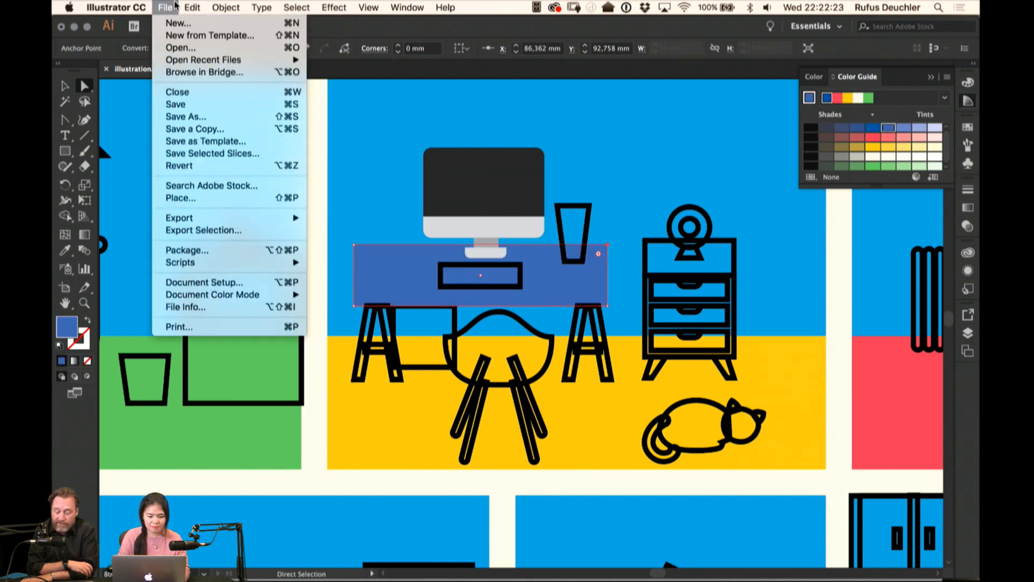
mouse_move(166, 7)
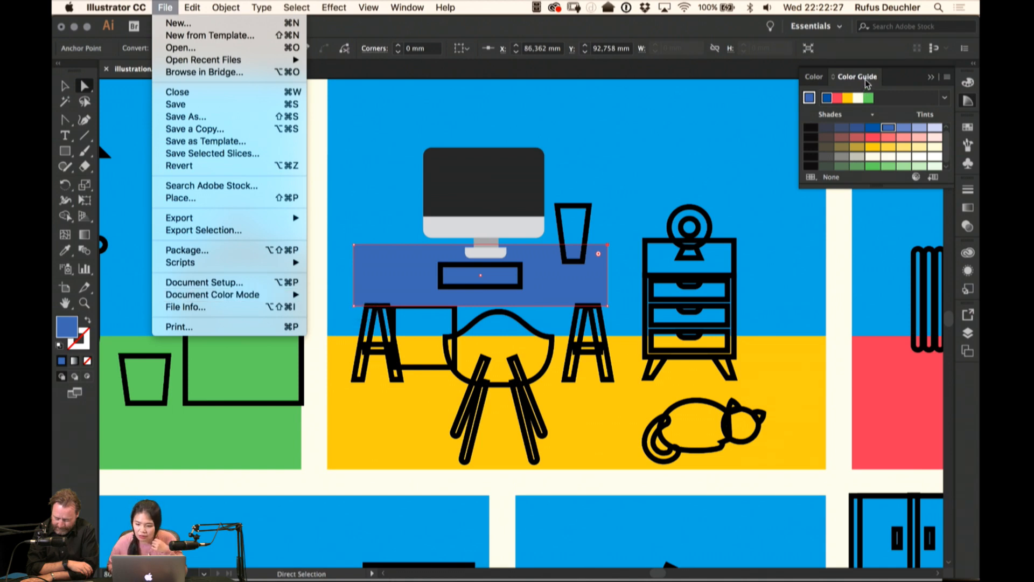
left_click(875, 187)
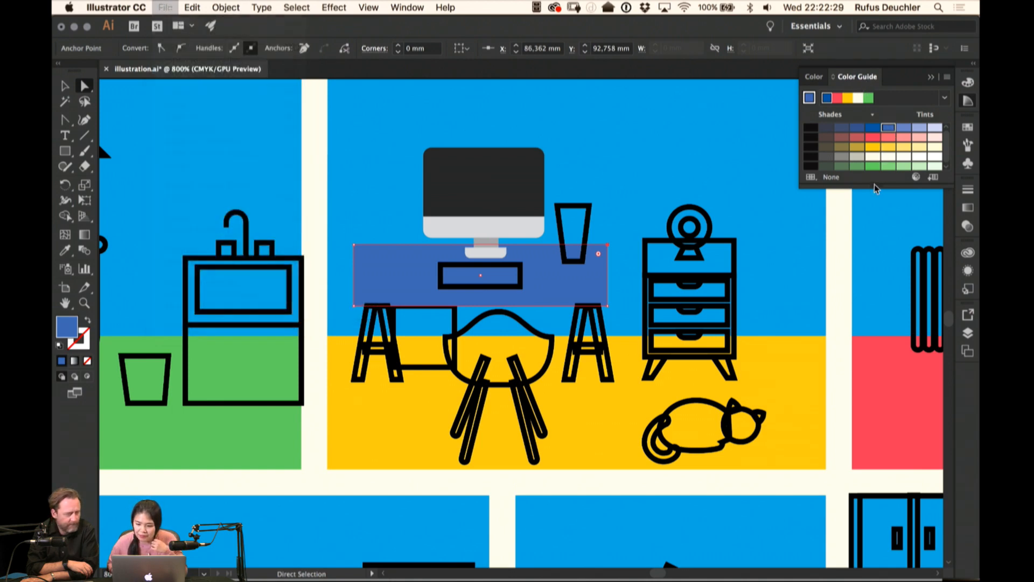
left_click_drag(879, 186, 880, 249)
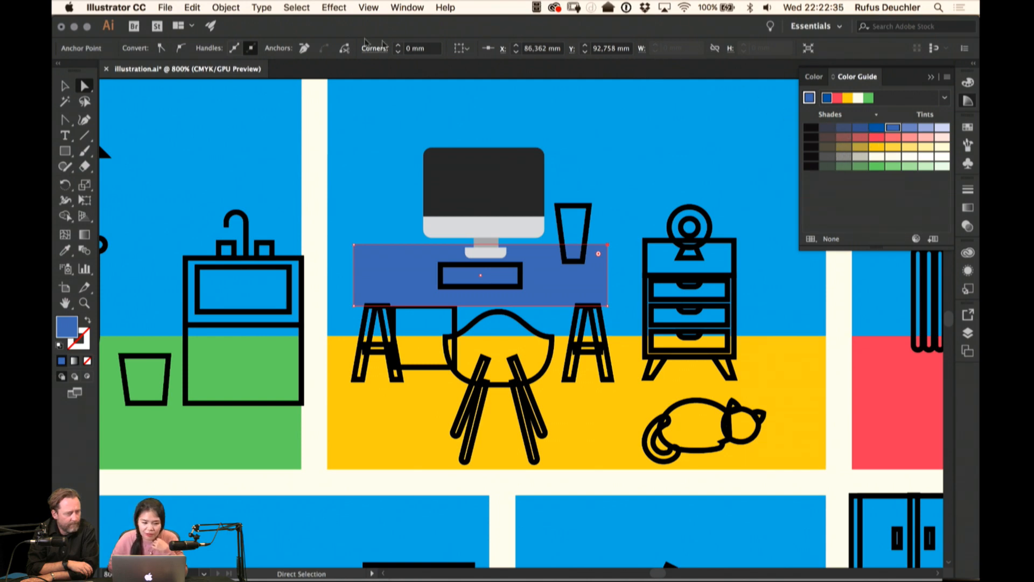
left_click(170, 10)
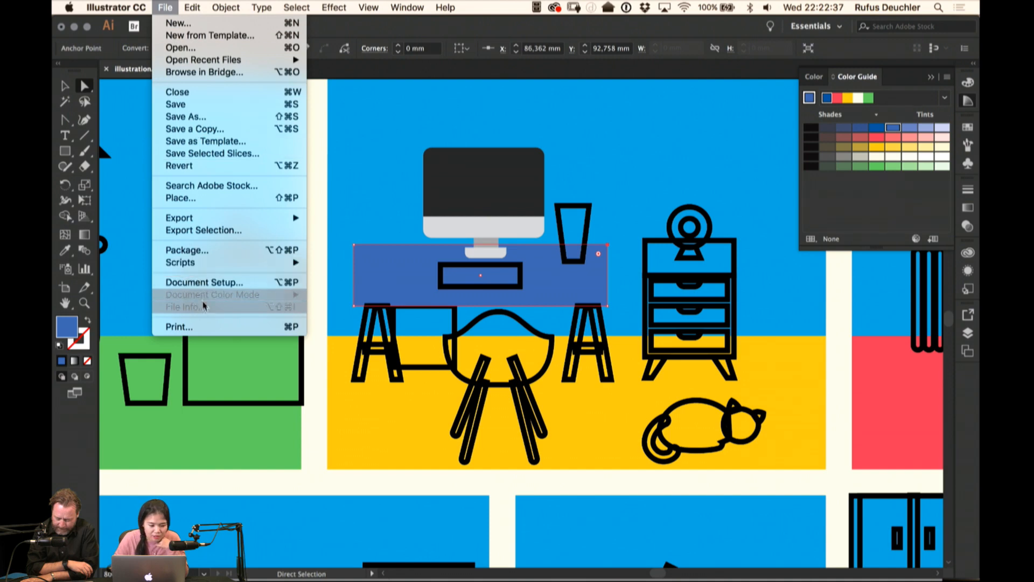
mouse_move(210, 297)
left_click(341, 307)
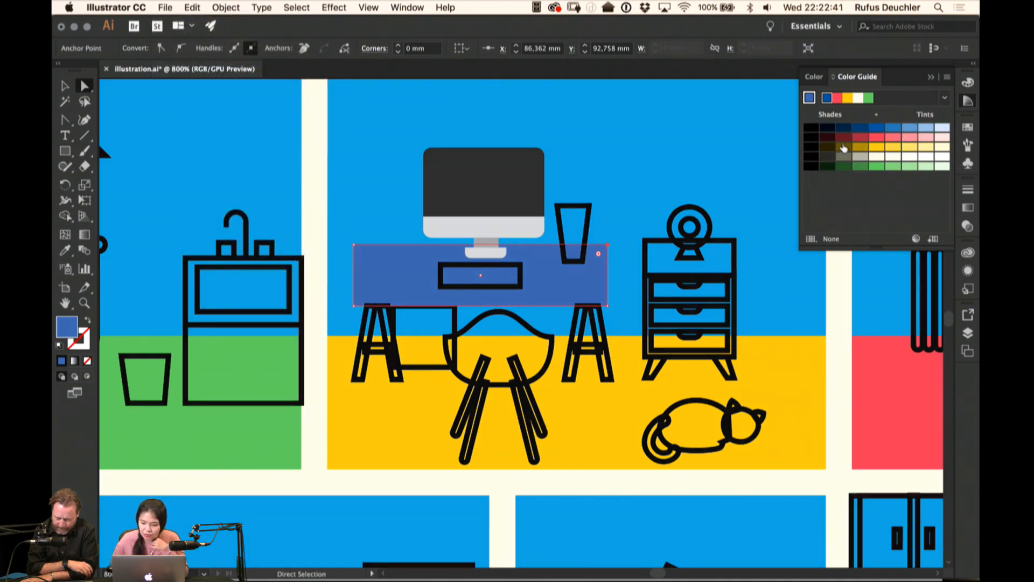
Set the Color Guide to 7 variation steps and widen it to enlarge the colour chips
left_click(812, 241)
left_click(839, 207)
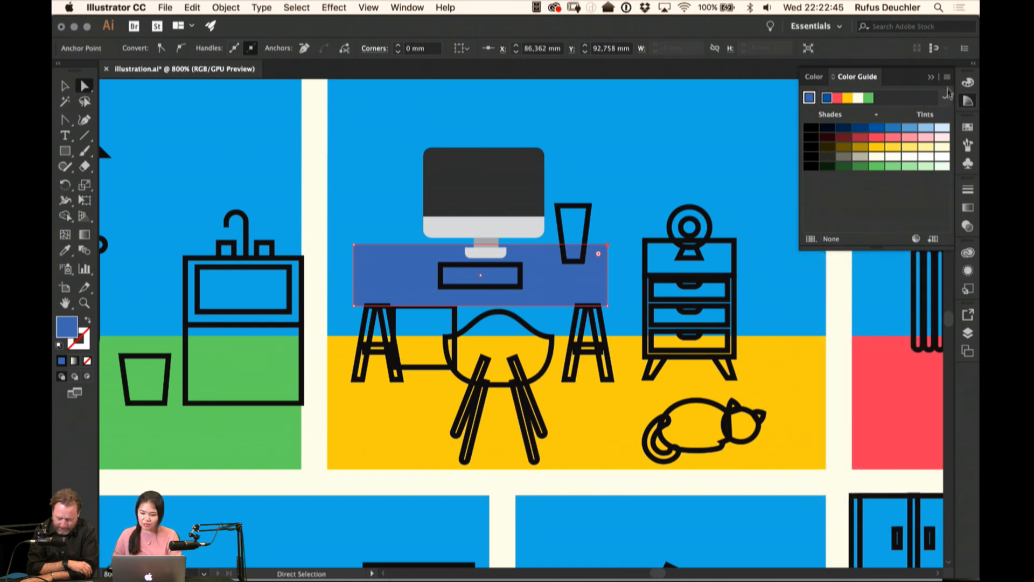
left_click(947, 77)
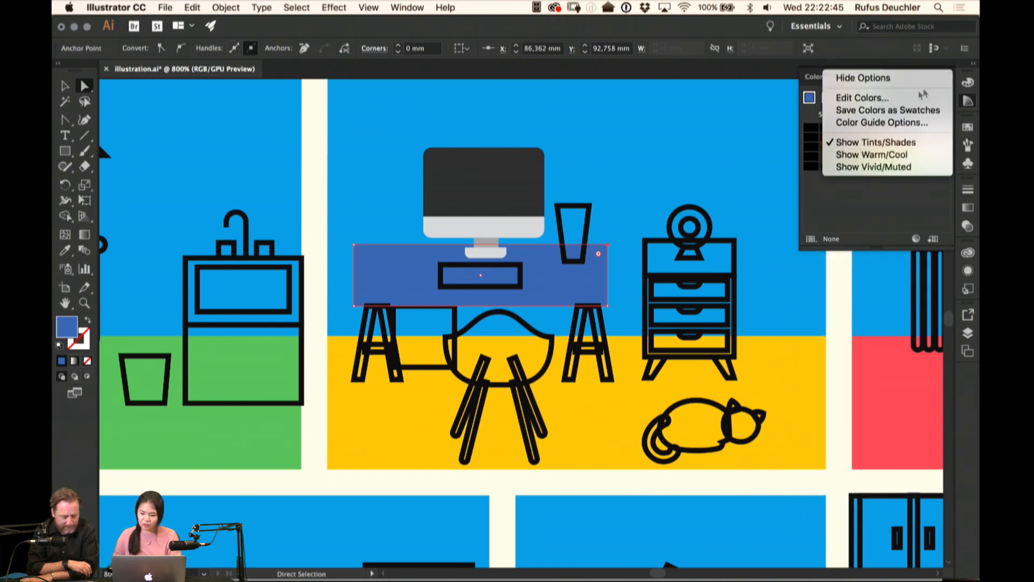
left_click(858, 122)
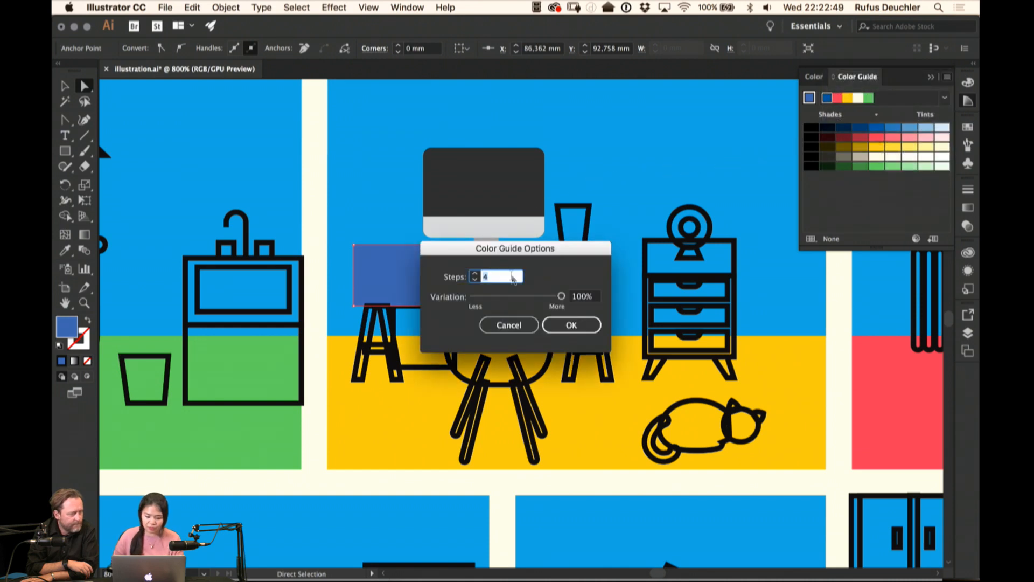
type("7")
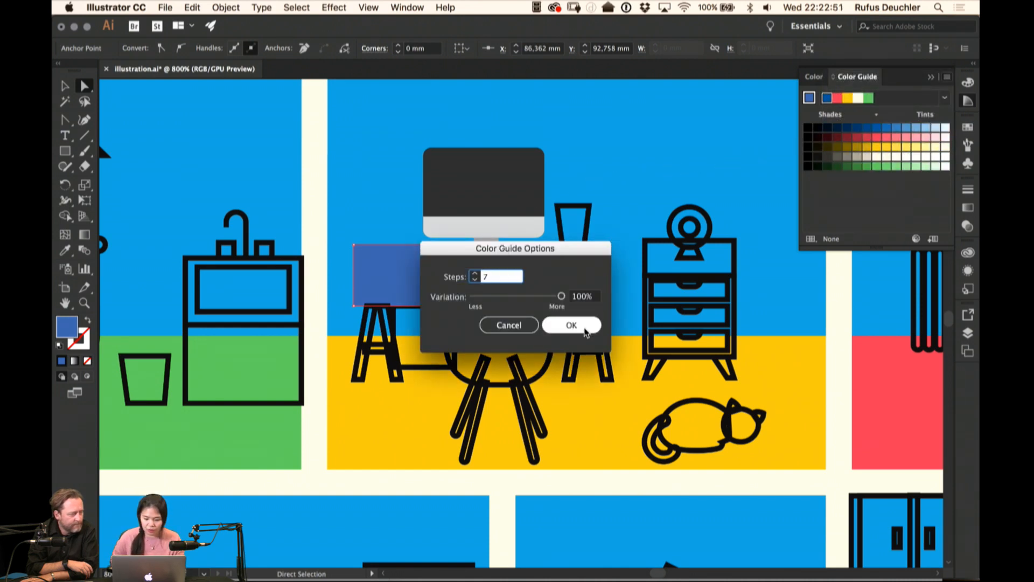
left_click(585, 328)
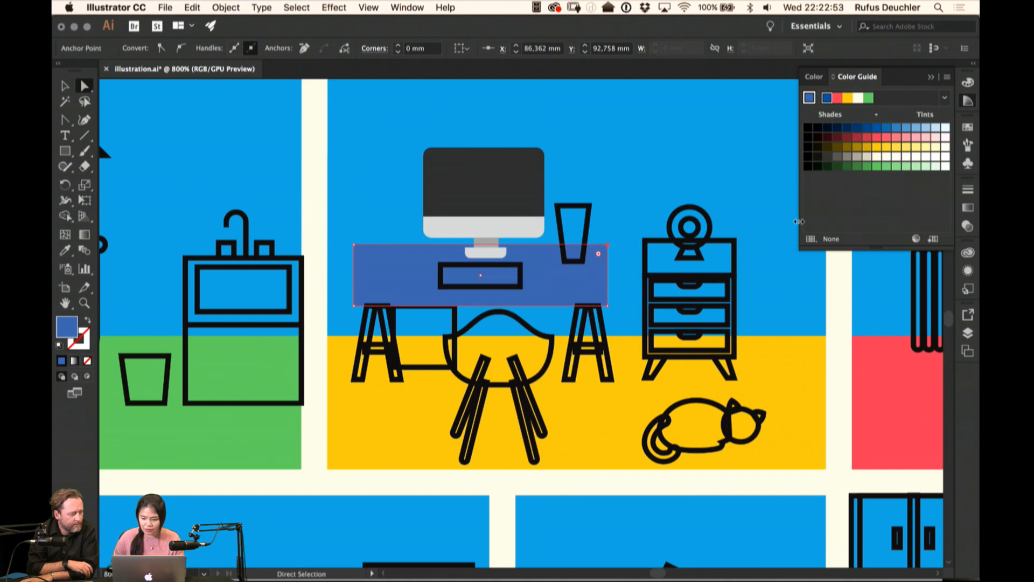
left_click_drag(798, 221, 763, 221)
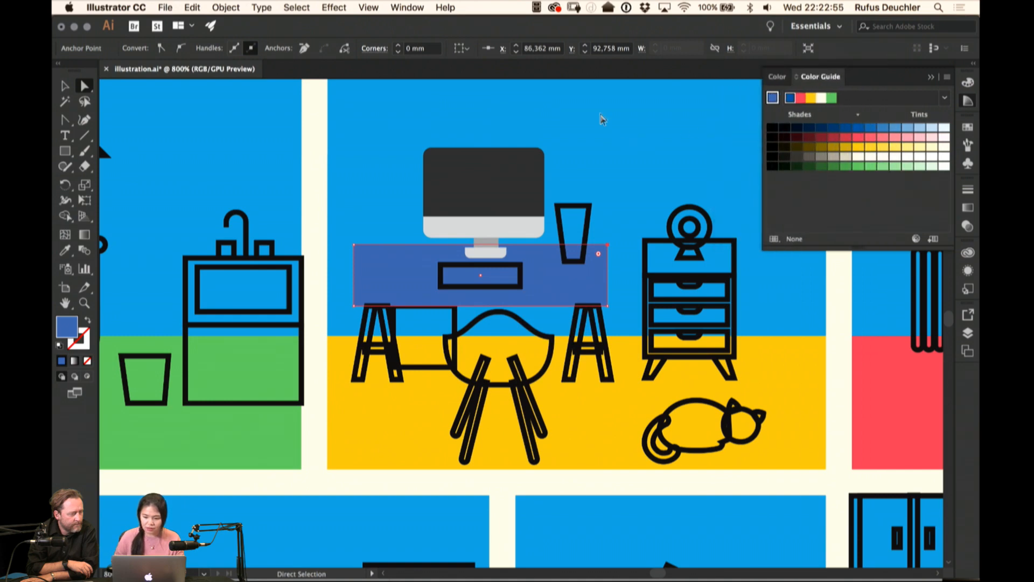
Select the whole study desktop and fill it with a light blue tint from the Color Guide's blue row
left_click(607, 133)
left_click(555, 273)
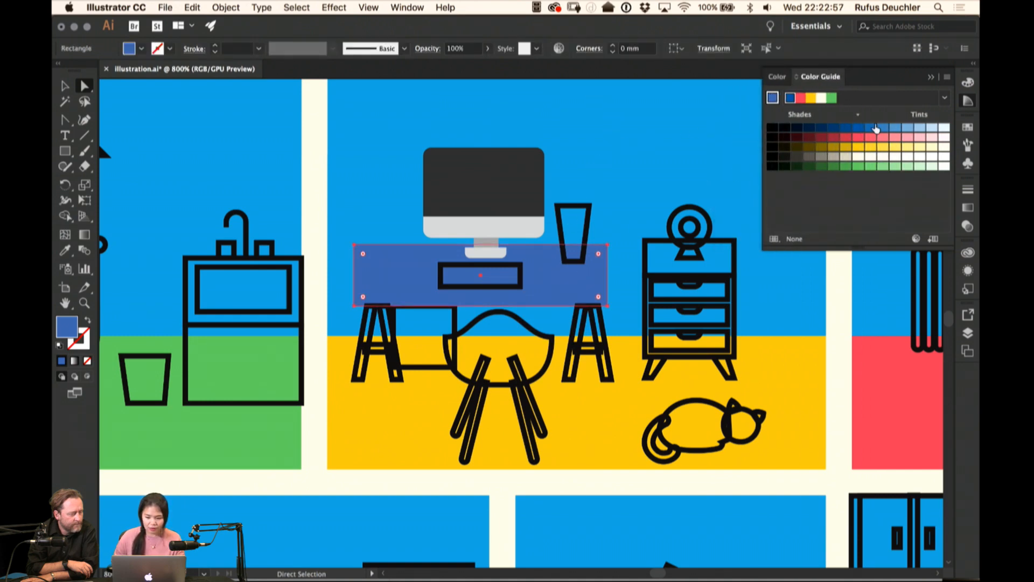
left_click(907, 128)
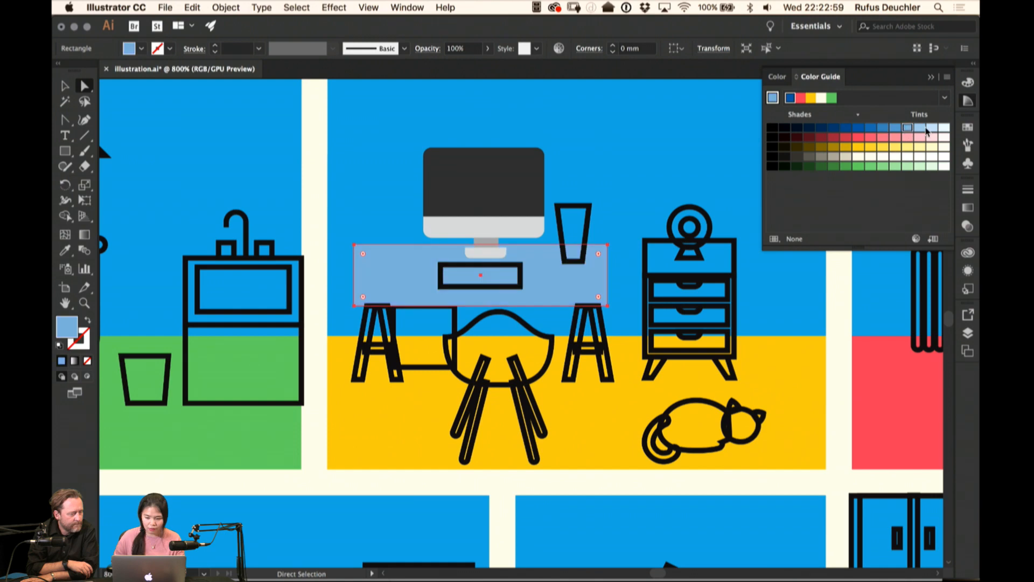
left_click(920, 128)
left_click(655, 168)
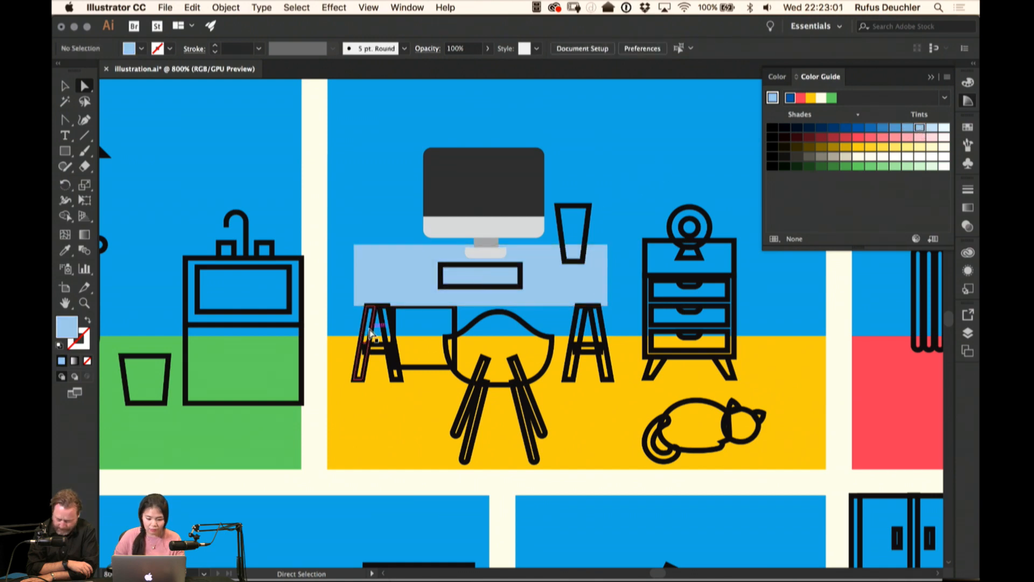
Swap the fill and stroke of both desk trestles' legs and crossbars so they become solid black shapes
left_click(370, 330)
key("shift+x")
left_click(385, 323)
key("shift+x")
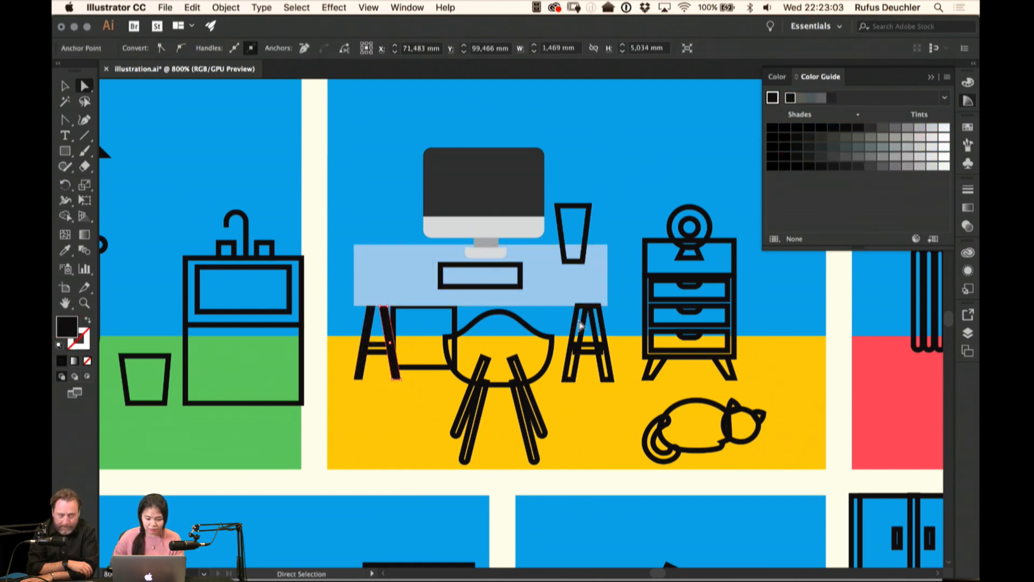
left_click(581, 325)
key("shift+x")
left_click(598, 325)
key("shift+x")
left_click(576, 346)
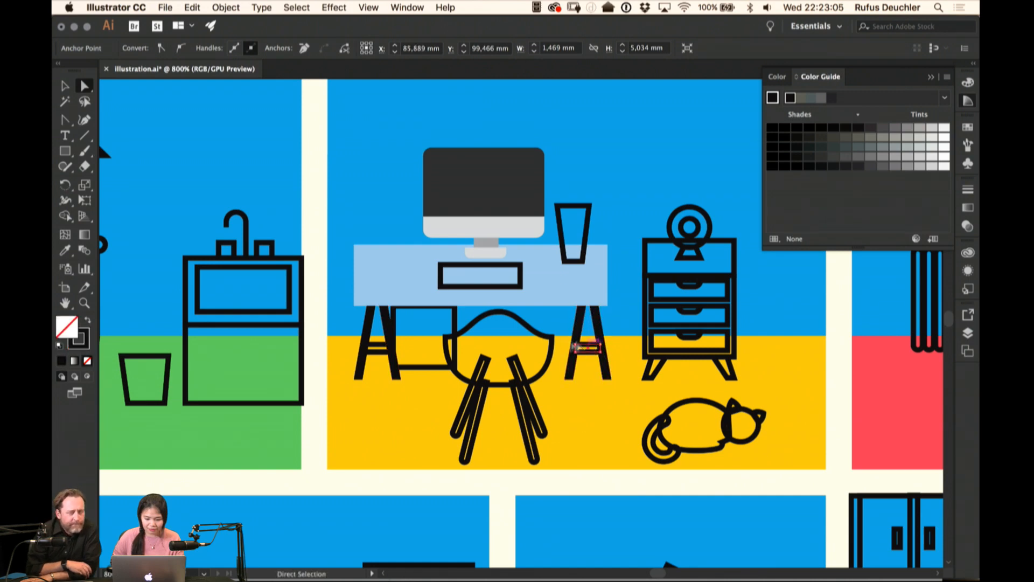
key("shift+x")
left_click(377, 348)
key("shift+x")
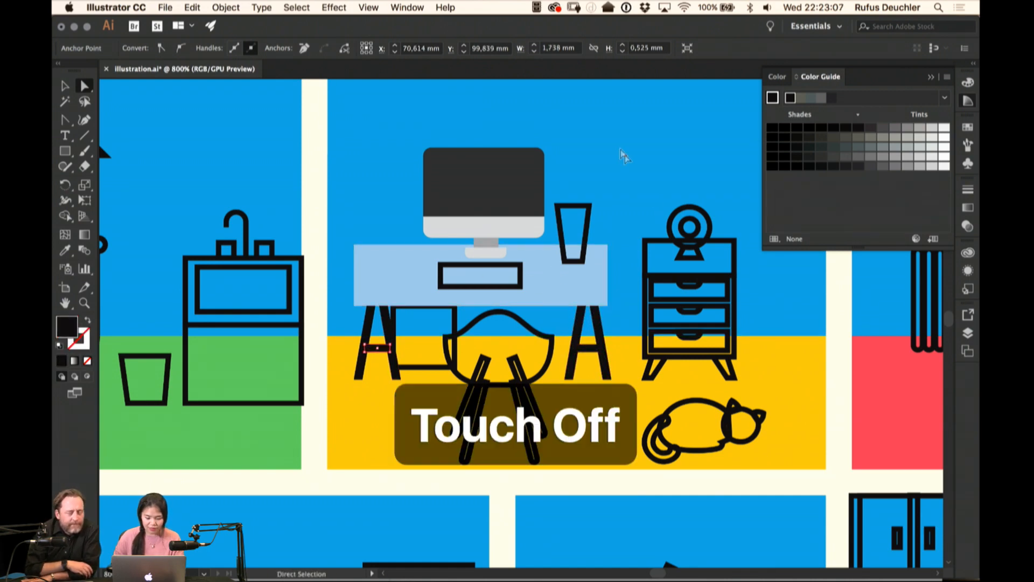
left_click(616, 144)
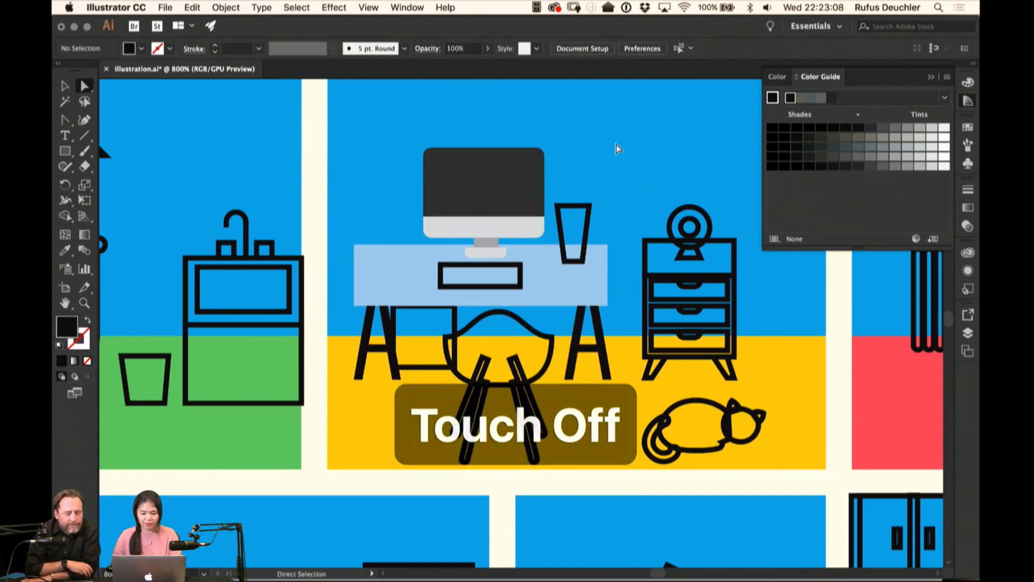
Group the legs and crossbar of the left desk trestle, then group them with the right trestle's pieces
left_click(390, 325)
left_click(368, 326, "shift")
left_click(377, 349, "shift")
key("super+g")
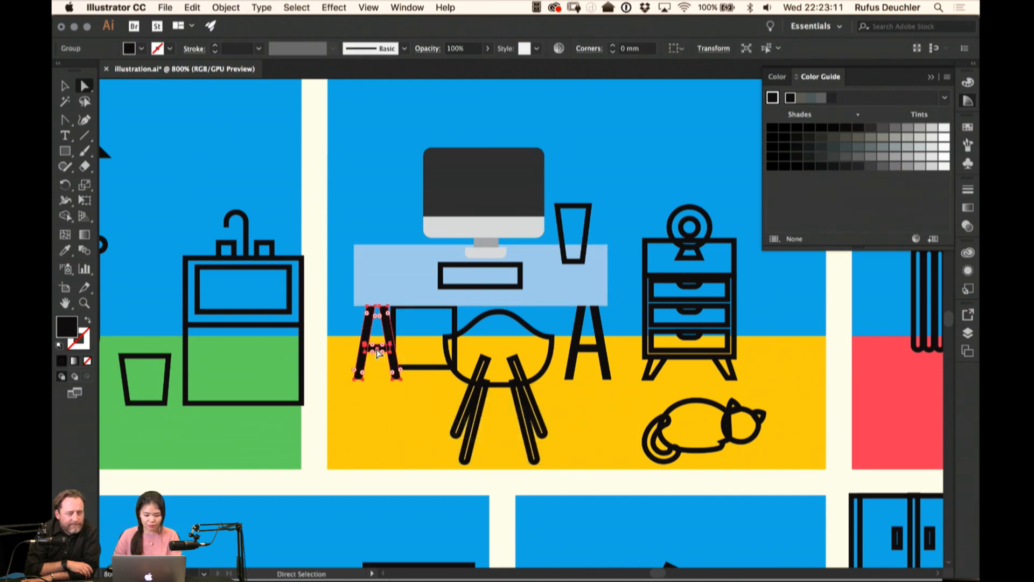
left_click(579, 328, "shift")
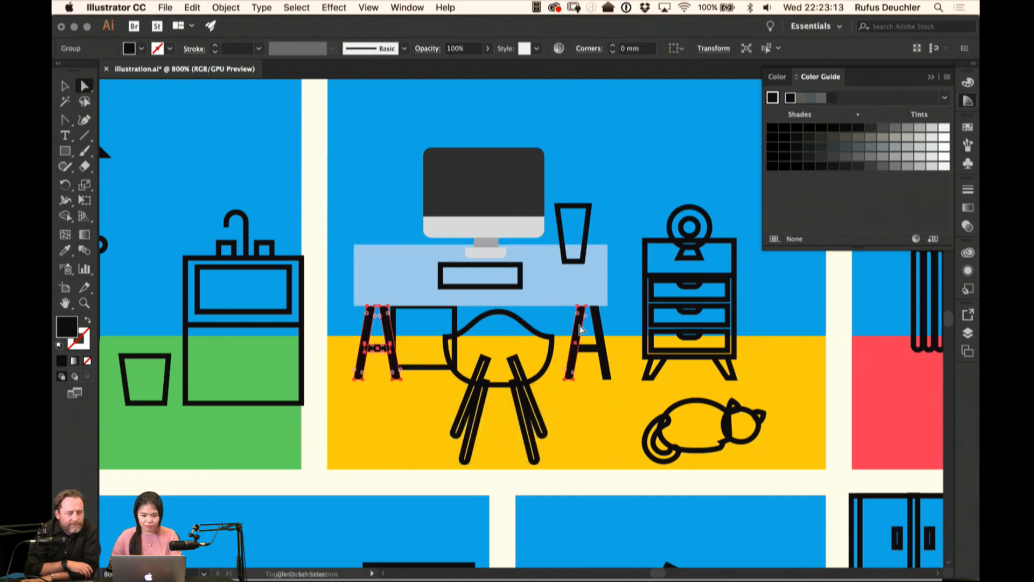
left_click(597, 331, "shift")
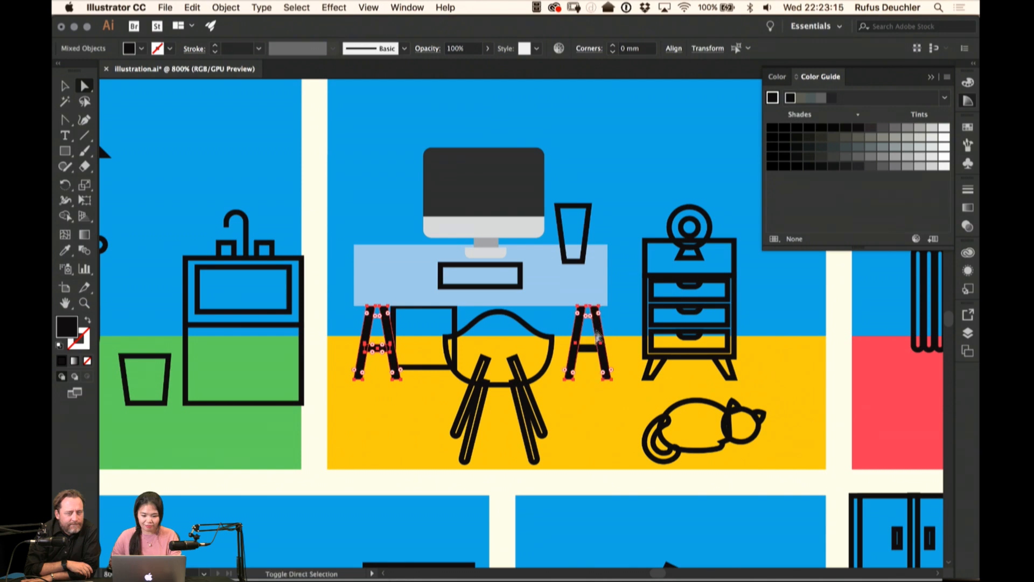
left_click(588, 348, "shift")
key("super+g")
Try cream and dark brown swatches on the desk trestles and settle on the light tan brown fill
left_click(968, 127)
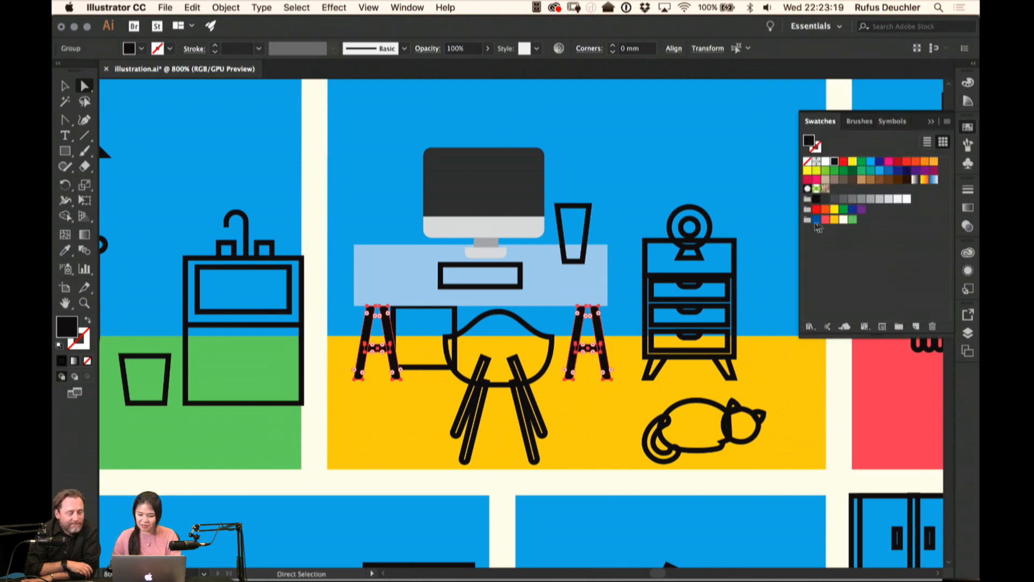
left_click(843, 220)
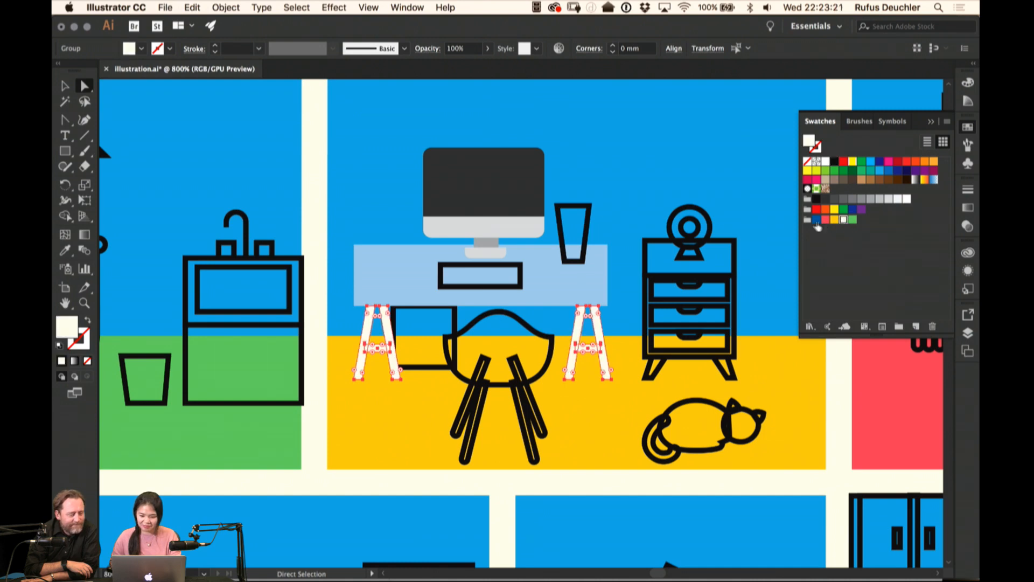
left_click(843, 180)
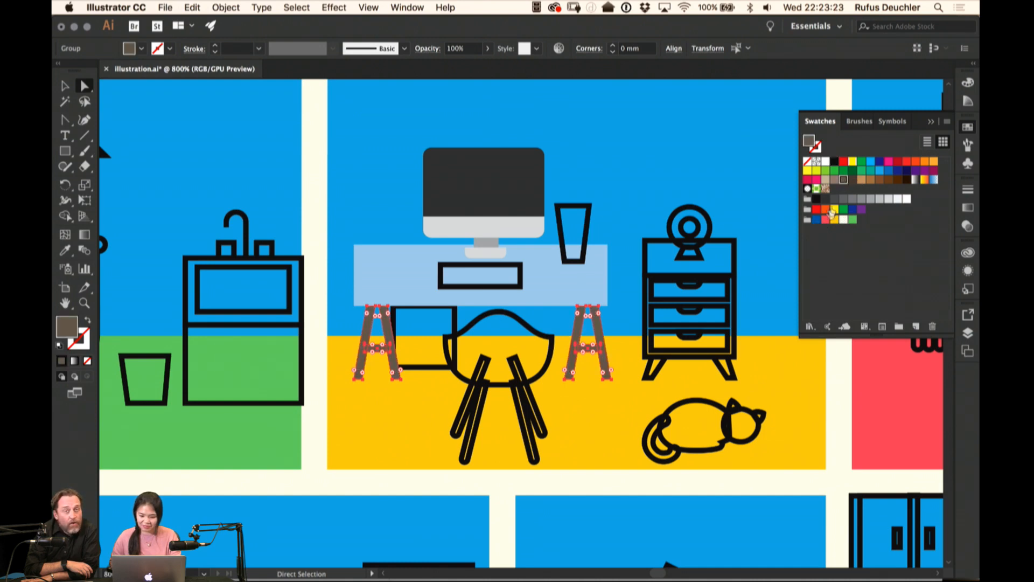
left_click(843, 221)
left_click(862, 180)
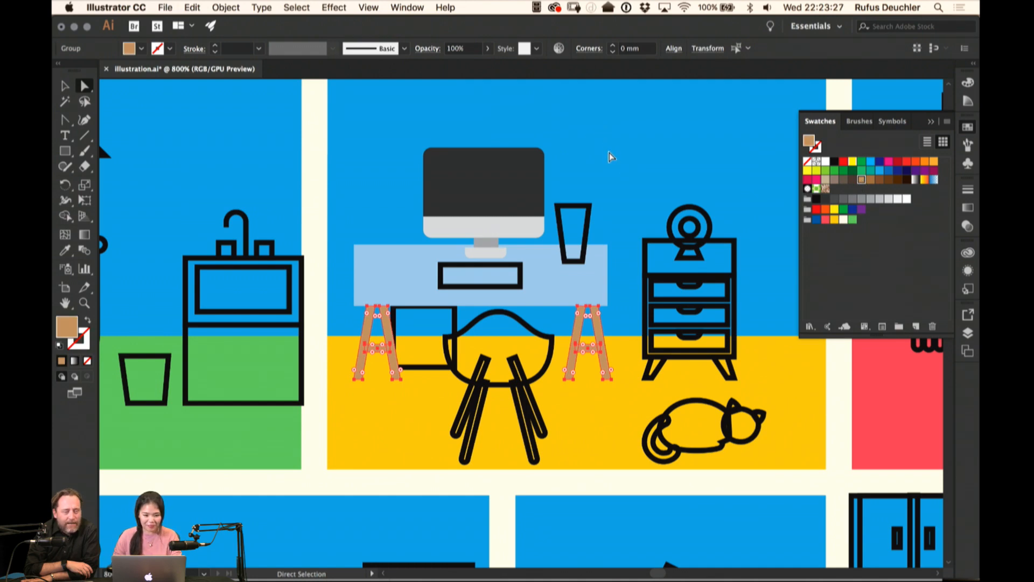
left_click(610, 154)
Turn the outlined square under the desk into a solid shape filled with a dark blue shade from the Color Guide
scroll(619, 182, "down", 3)
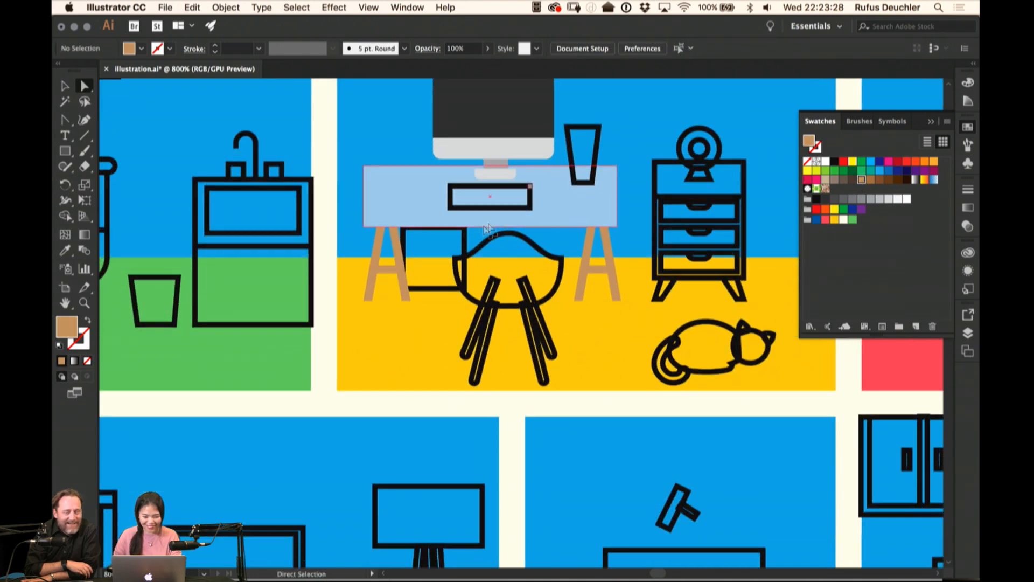
left_click(465, 245)
left_click(834, 161)
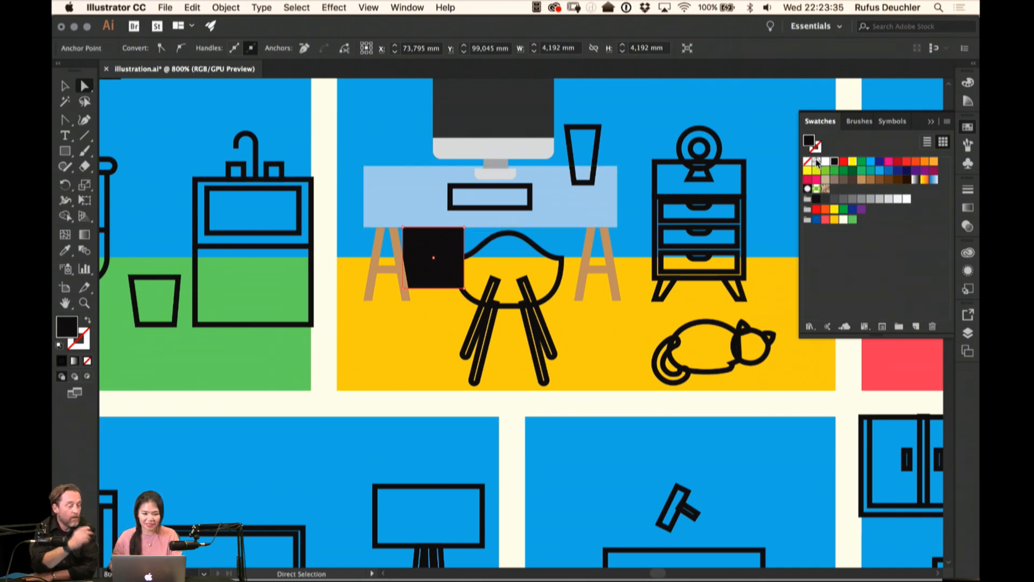
left_click(442, 247)
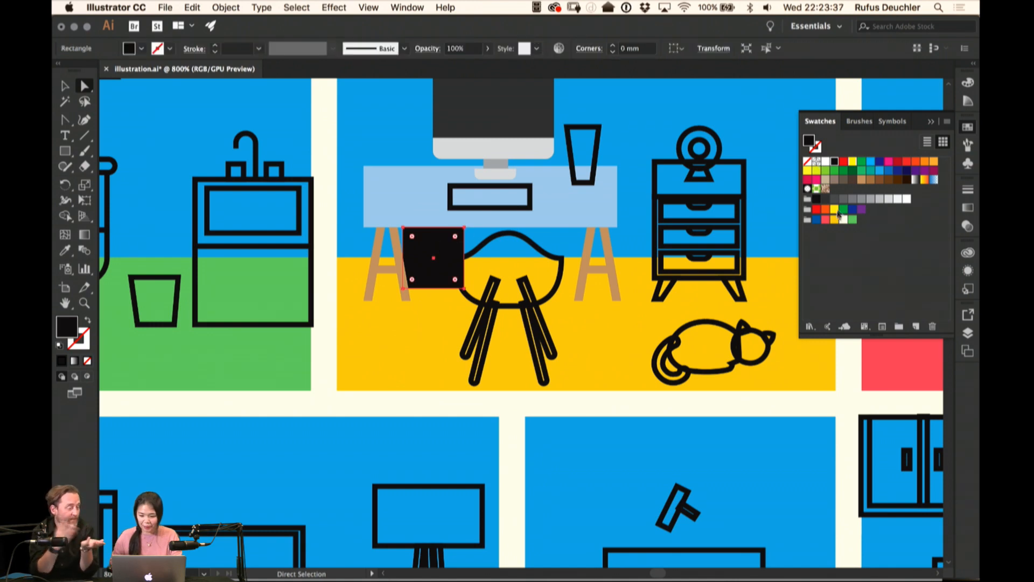
left_click(968, 101)
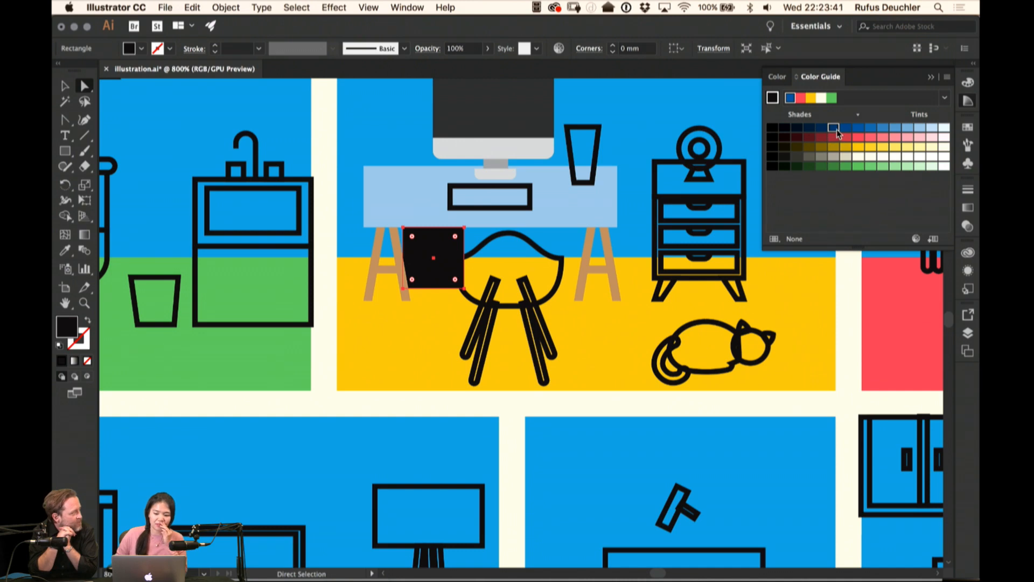
left_click(834, 128)
left_click(633, 139)
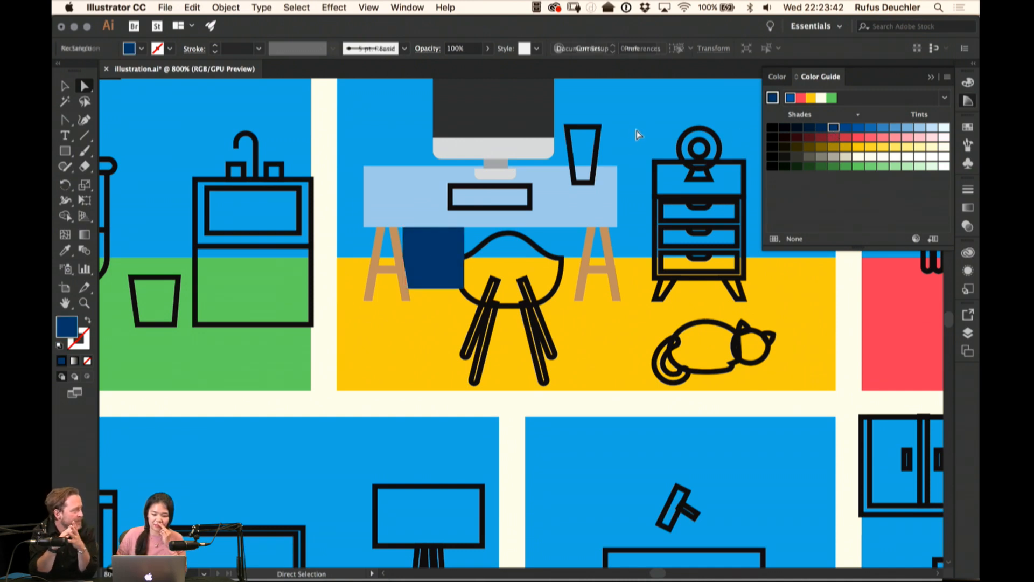
Swap the fill and stroke of the desk chair's seat so it becomes a solid black shape
left_click(560, 260)
left_click_drag(560, 260, 562, 260)
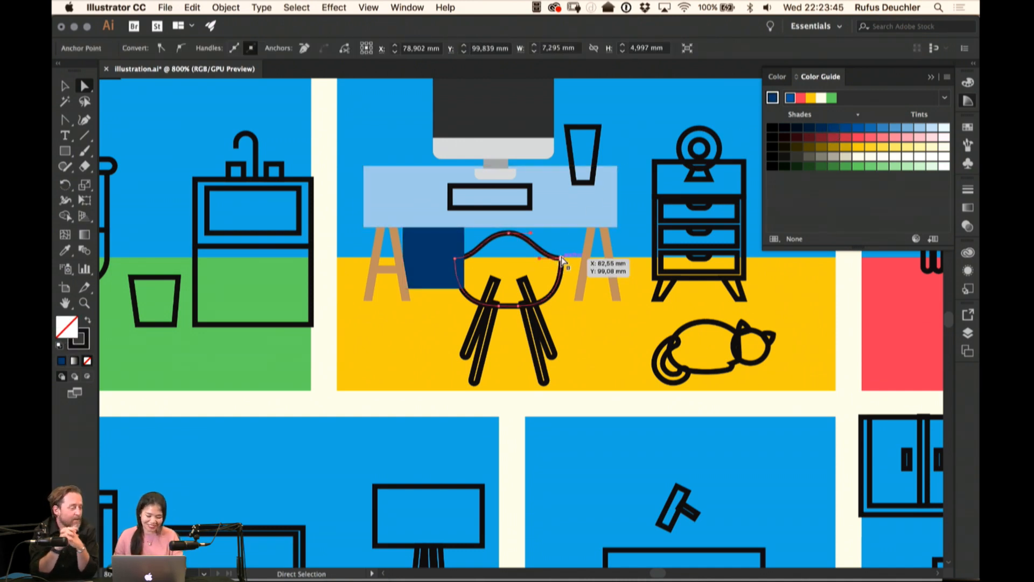
key("shift+c")
key("shift+x")
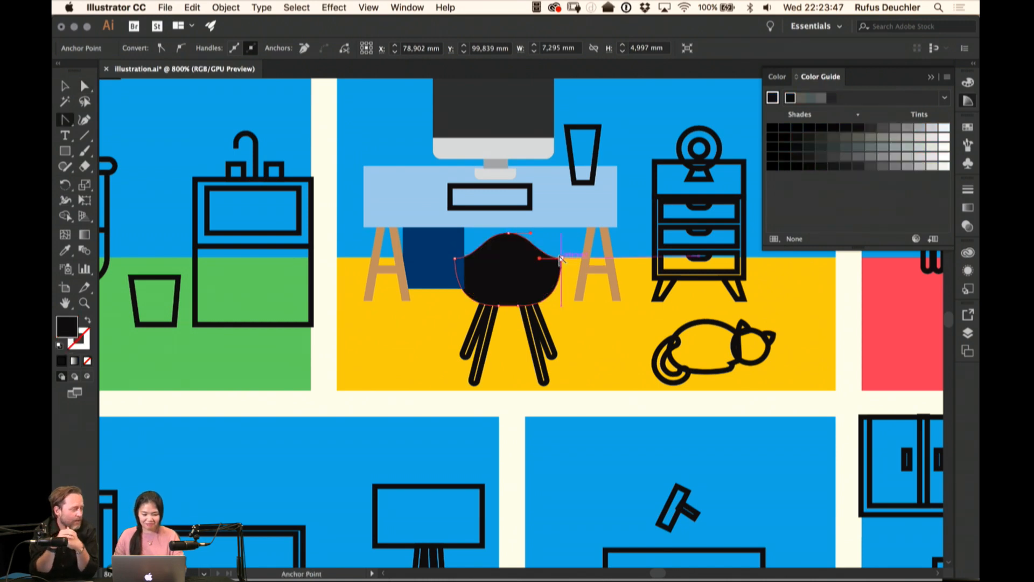
key("v")
left_click(545, 291)
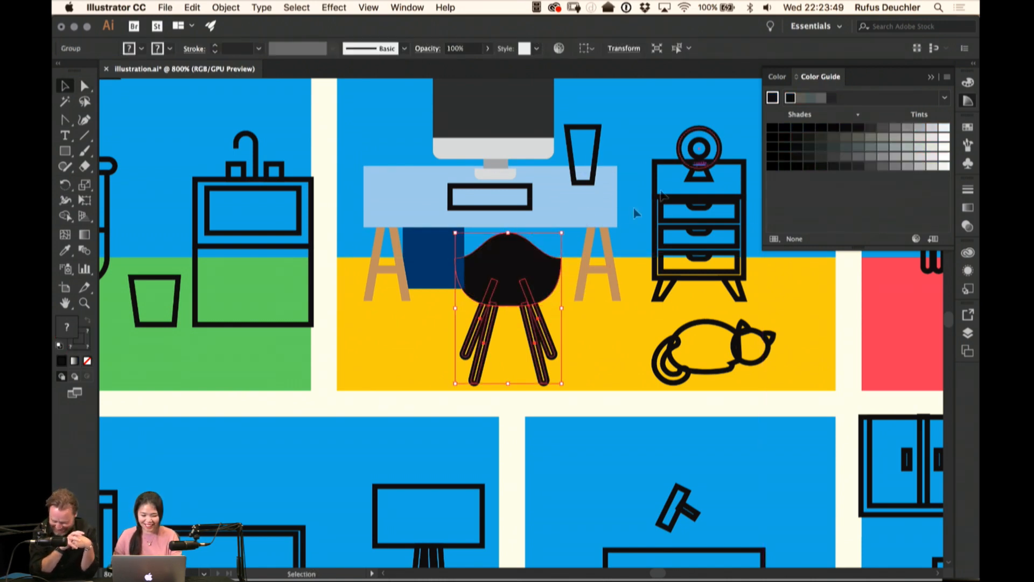
key("a")
left_click(525, 261)
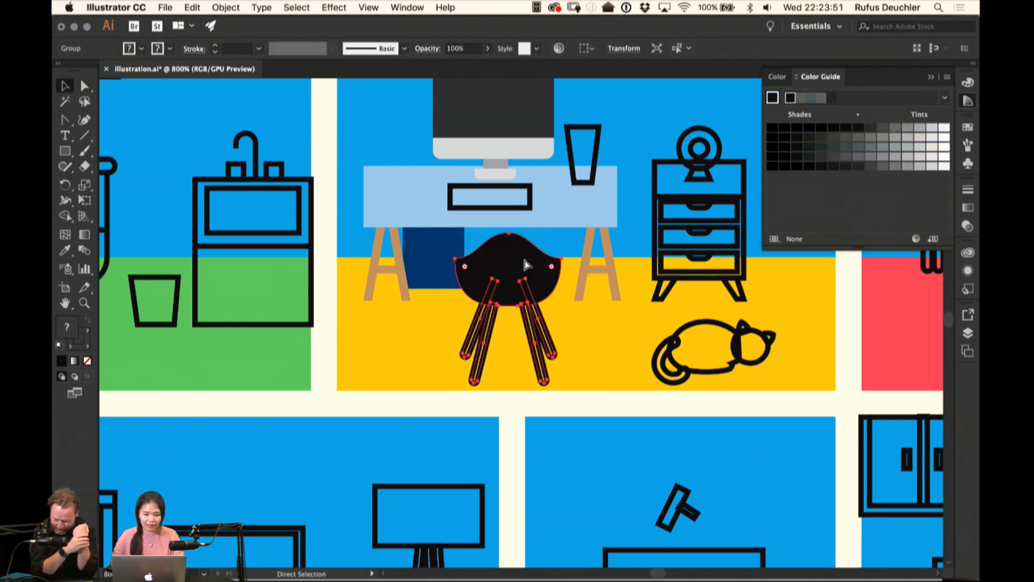
key("v")
left_click(701, 93)
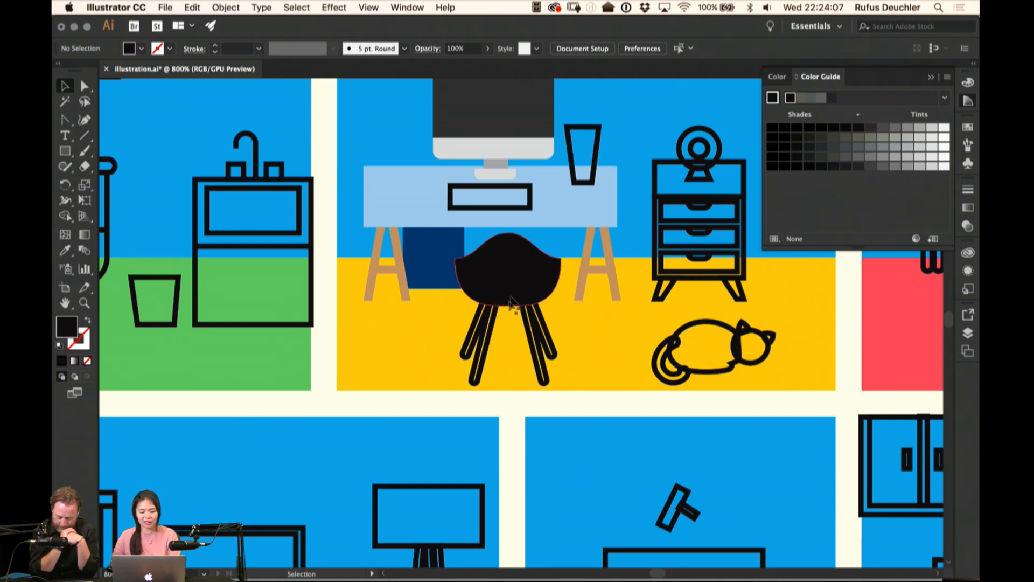
Isolate the chair group, swap the fill and stroke of its four legs and fill them with the light tan brown swatch
double_click(485, 331)
left_click(484, 335)
left_click_drag(443, 330, 592, 355)
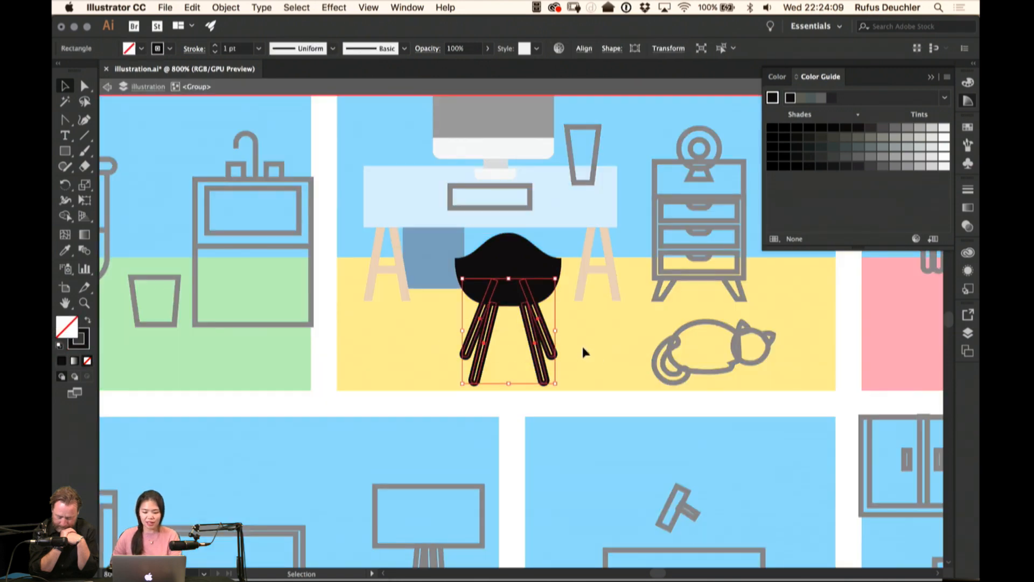
key("shift+x")
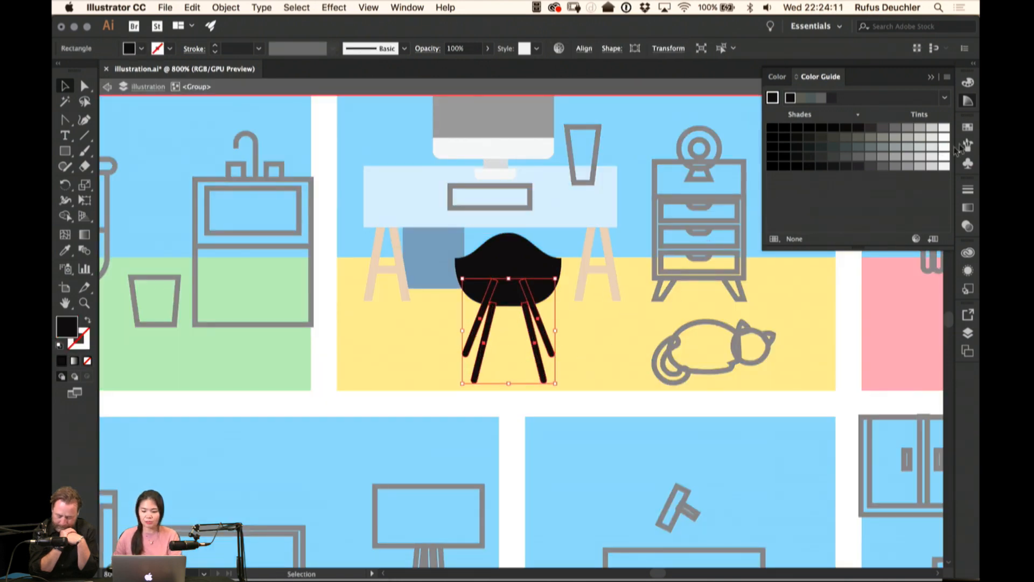
left_click(968, 127)
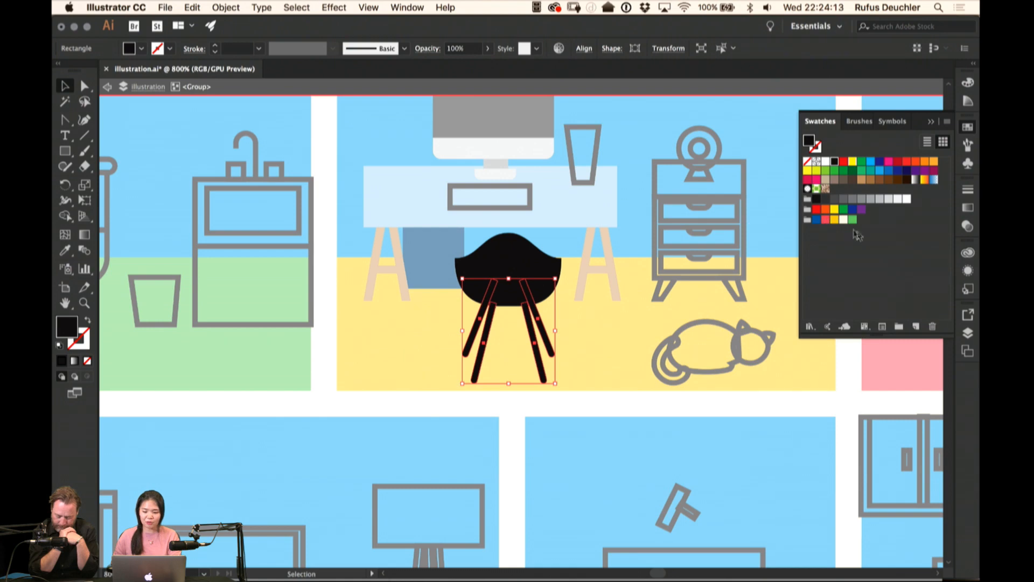
left_click(861, 181)
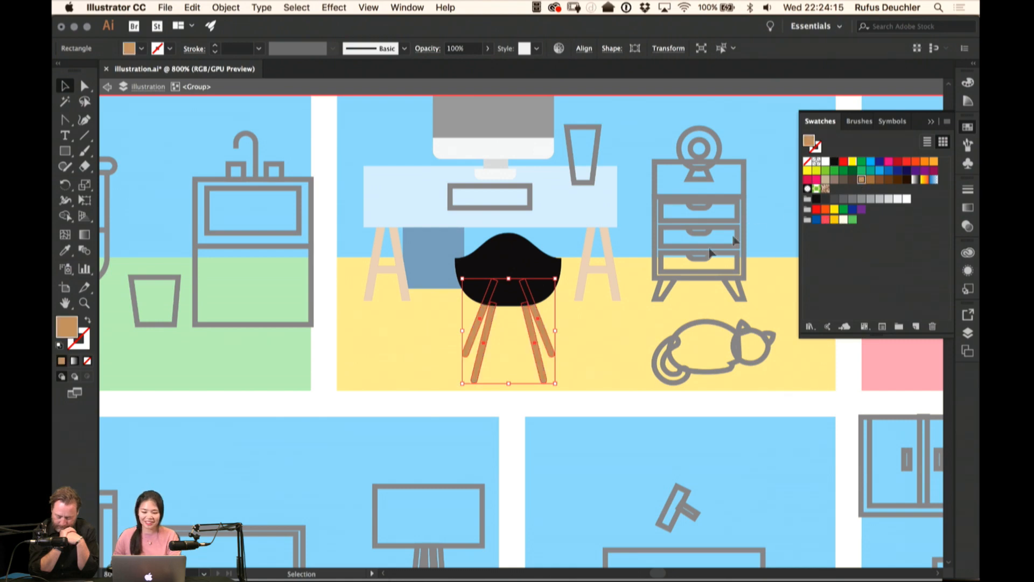
double_click(593, 308)
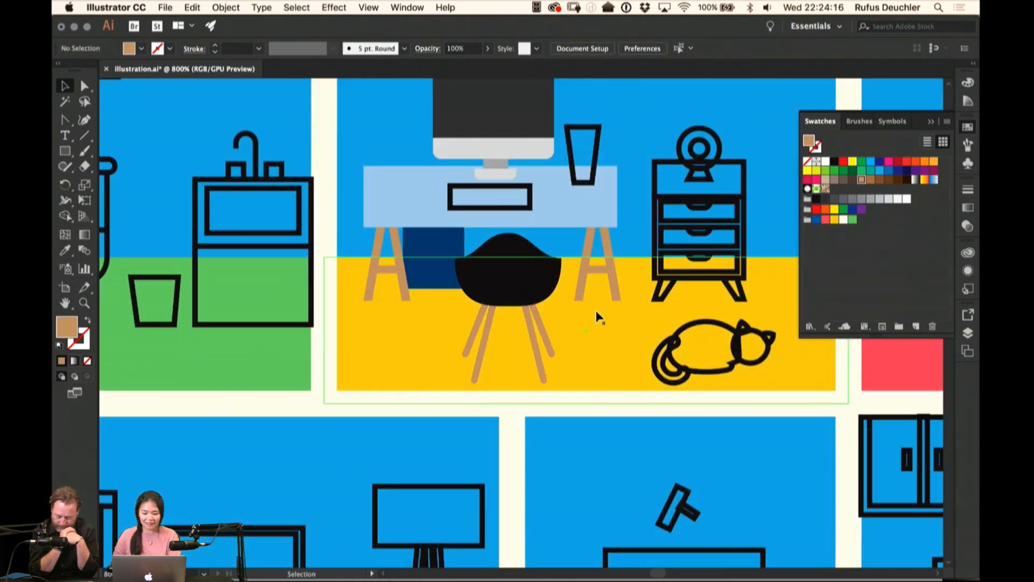
Fill the chair's seat with the cream swatch of the custom colour group and move the whole chair slightly up and to the left
double_click(518, 312)
key("a")
left_click(845, 219)
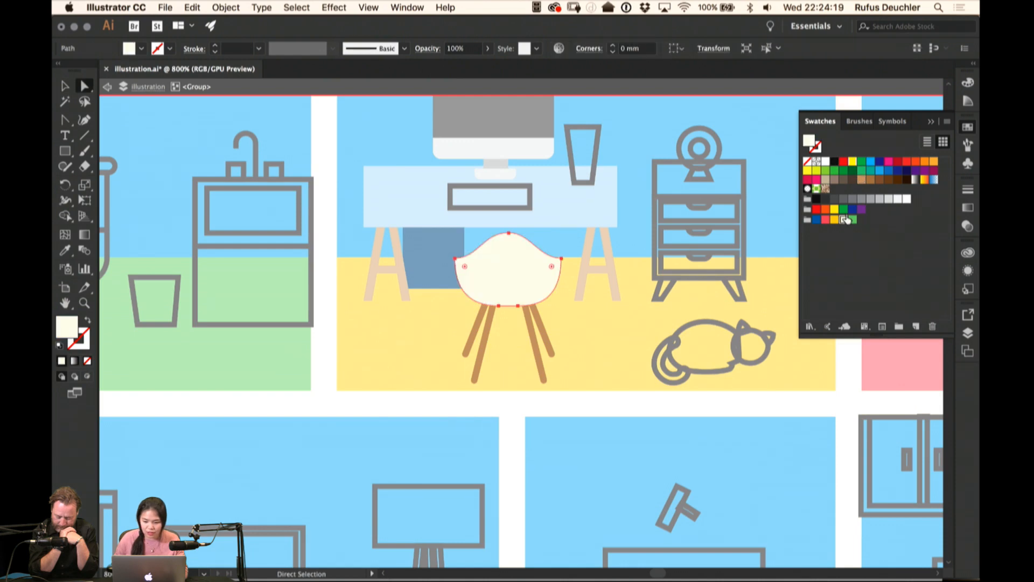
double_click(599, 318)
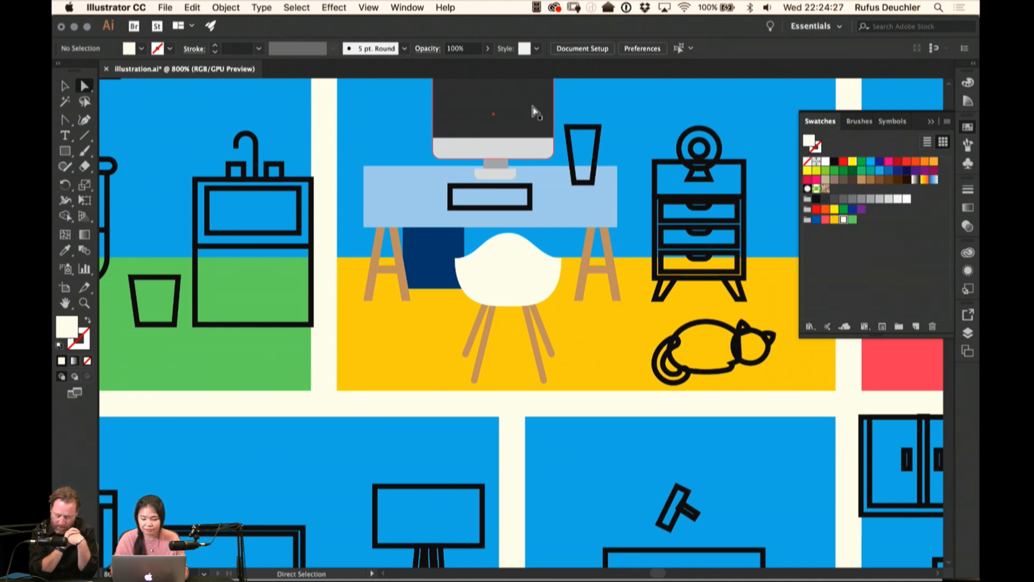
key("v")
left_click(520, 255)
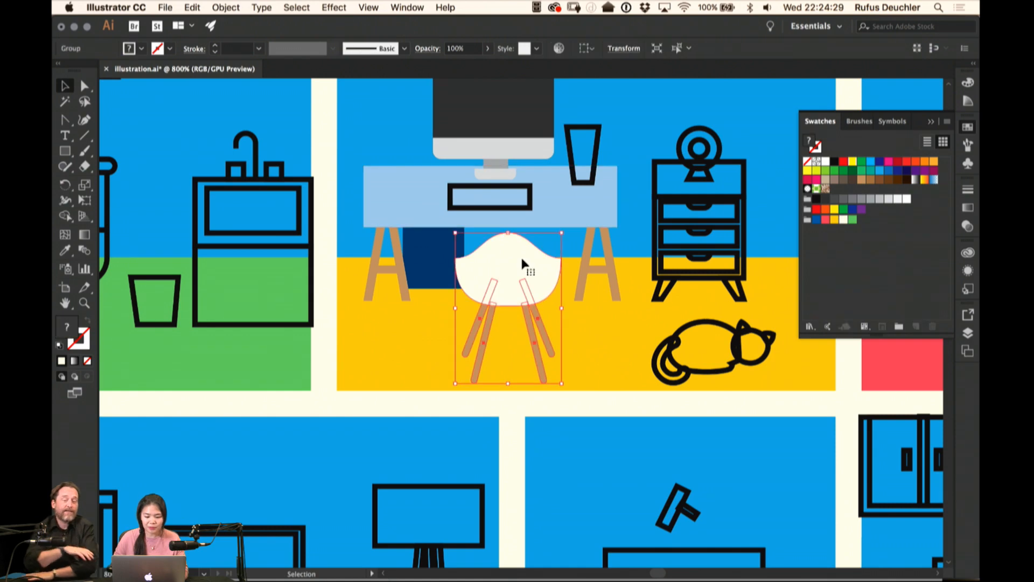
left_click_drag(508, 277, 499, 273)
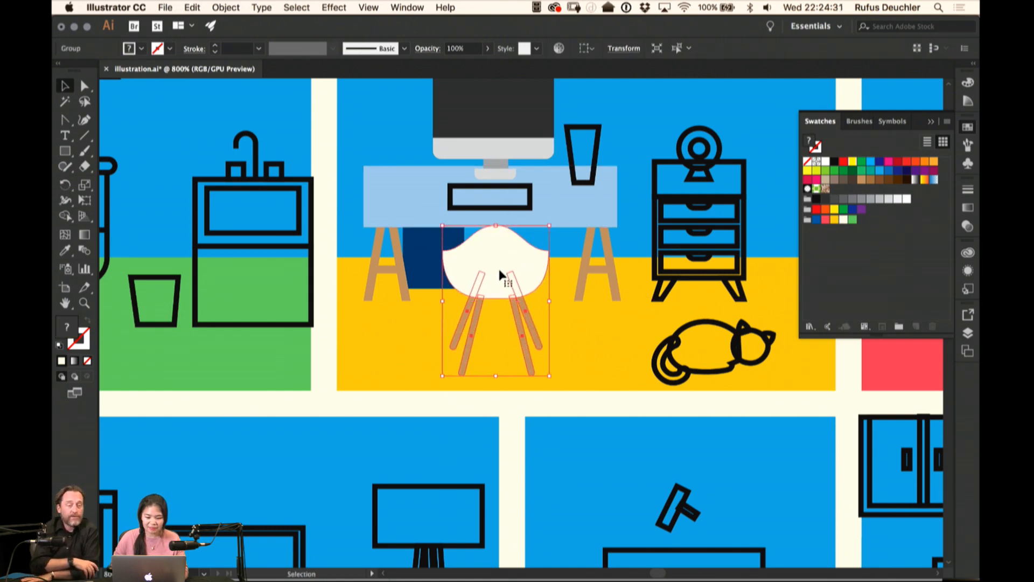
Inside the chair group, draw a diagonal 1 pt line with a dark grey stroke between the chair's front legs
double_click(500, 272)
left_click(85, 134)
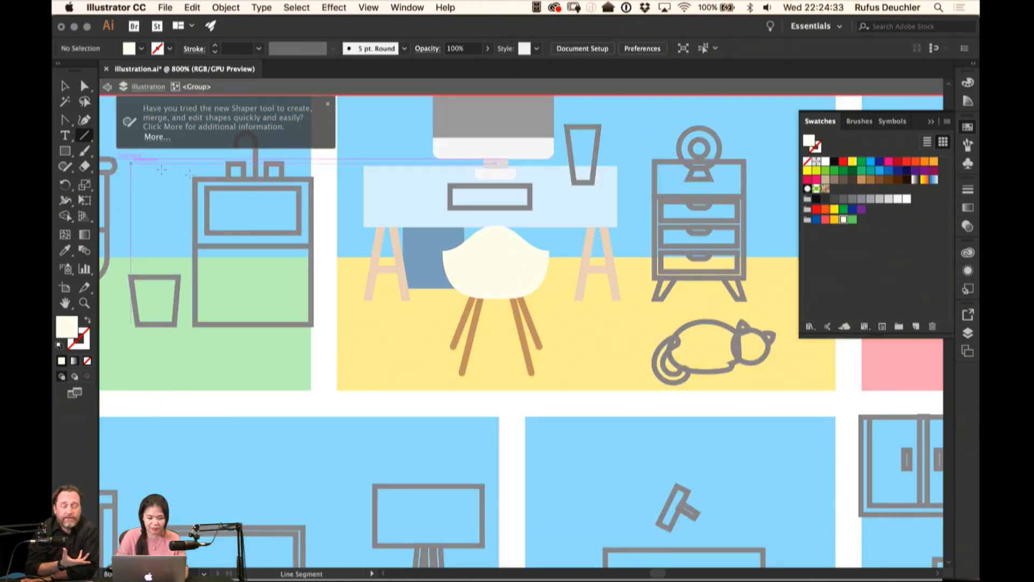
left_click(844, 200)
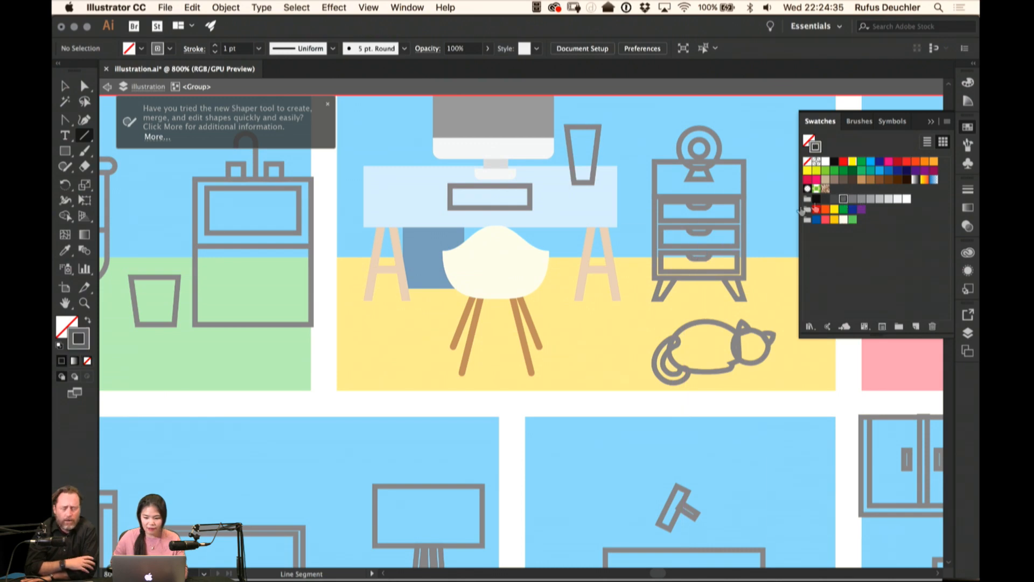
left_click_drag(474, 317, 523, 338)
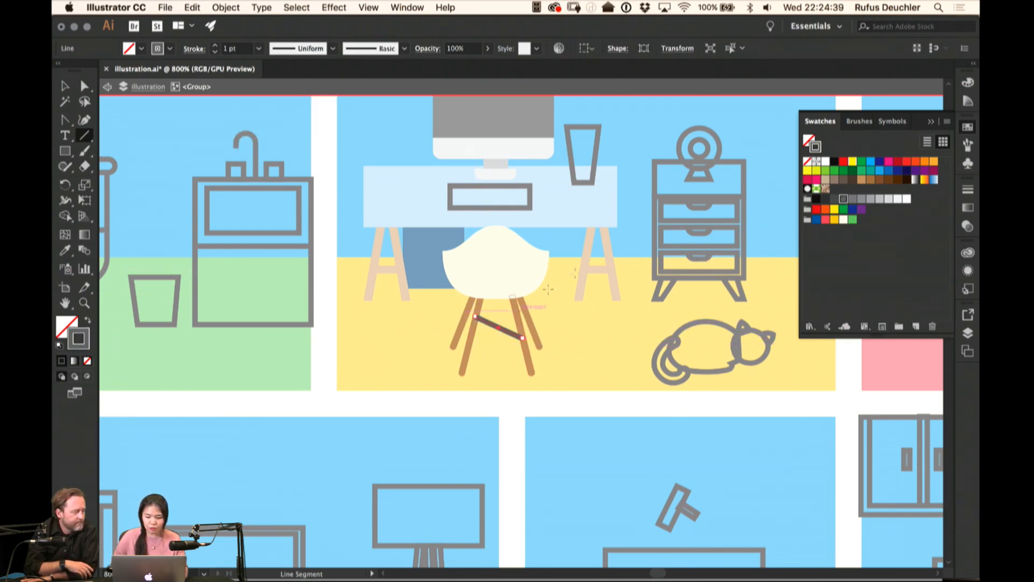
Show the full stroke options, including cap, corner and dash settings, for the diagonal line between the chair legs
left_click(968, 189)
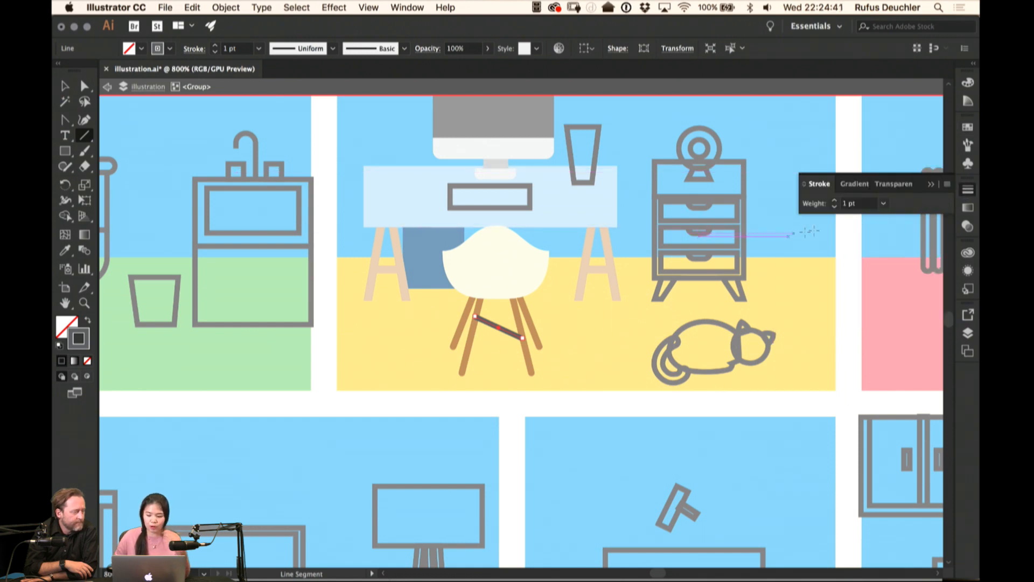
left_click(947, 187)
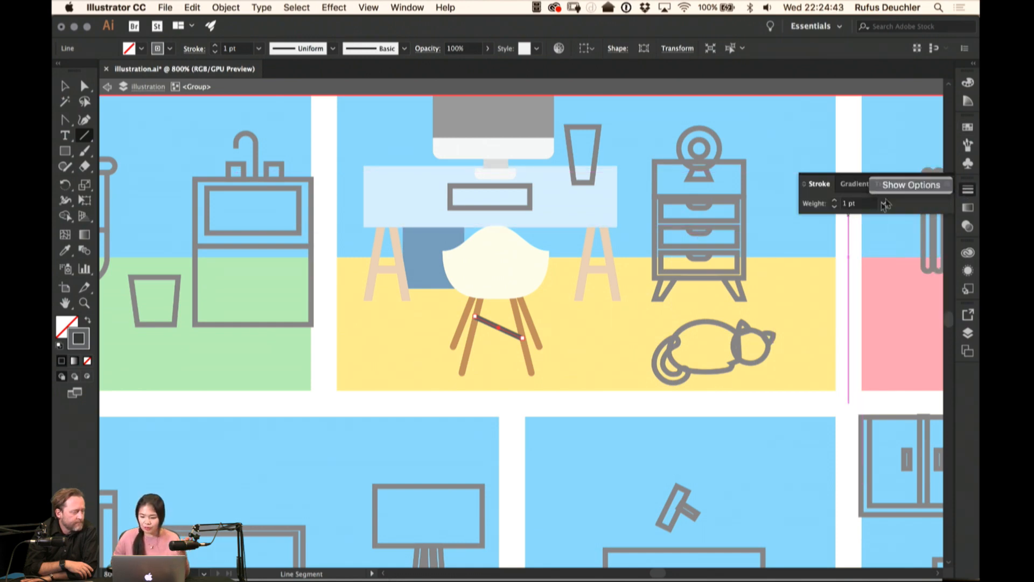
left_click(916, 186)
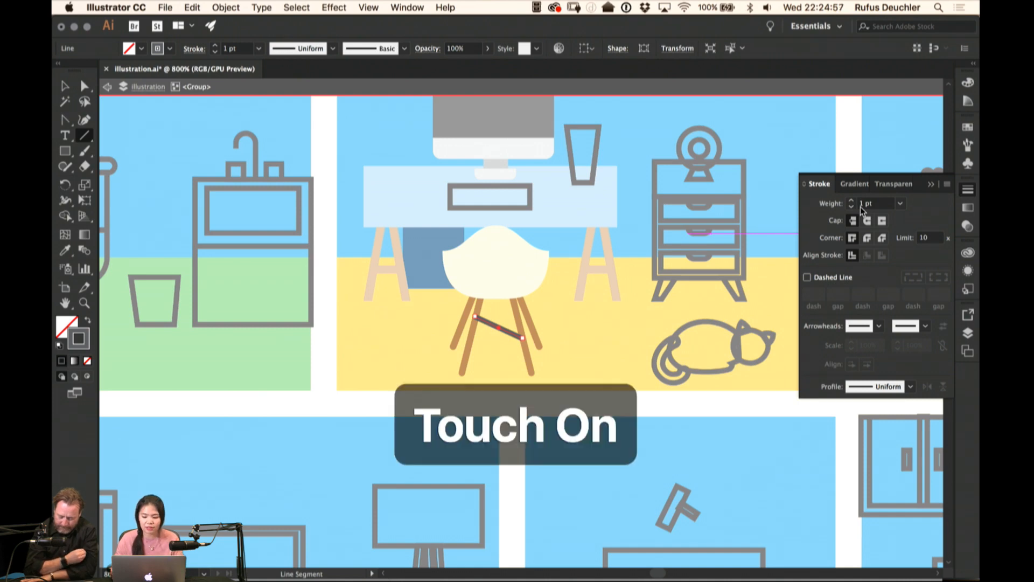
Reflect the pasted copy of the diagonal brace line across the vertical axis to form a cross between the chair legs
key("v")
right_click(502, 328)
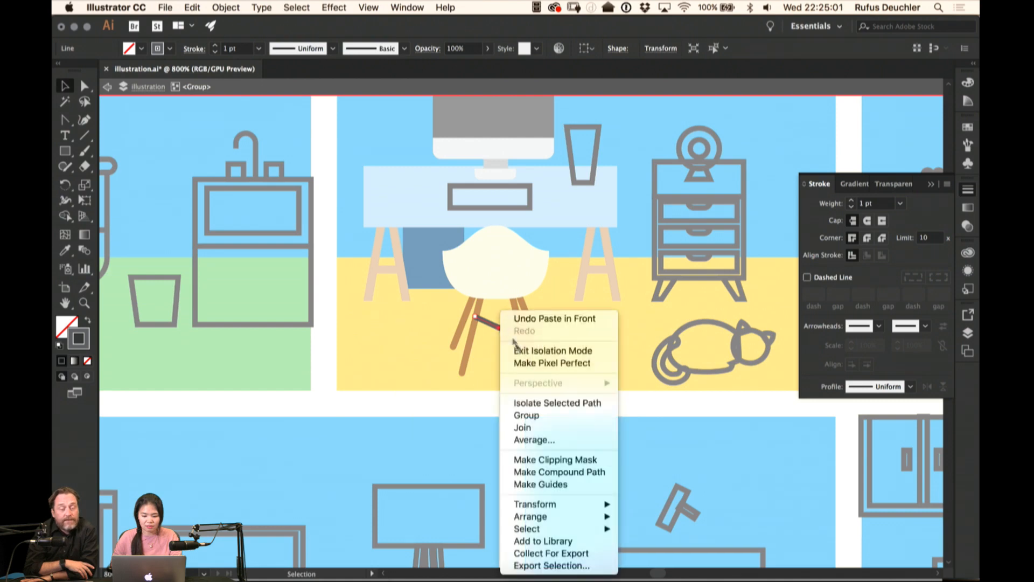
mouse_move(592, 507)
left_click(658, 505)
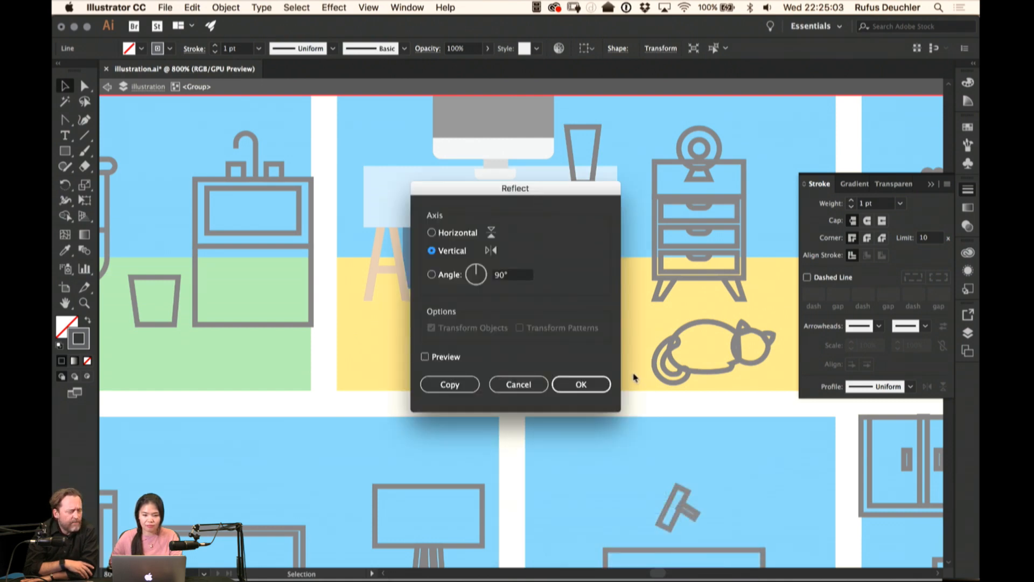
left_click(582, 385)
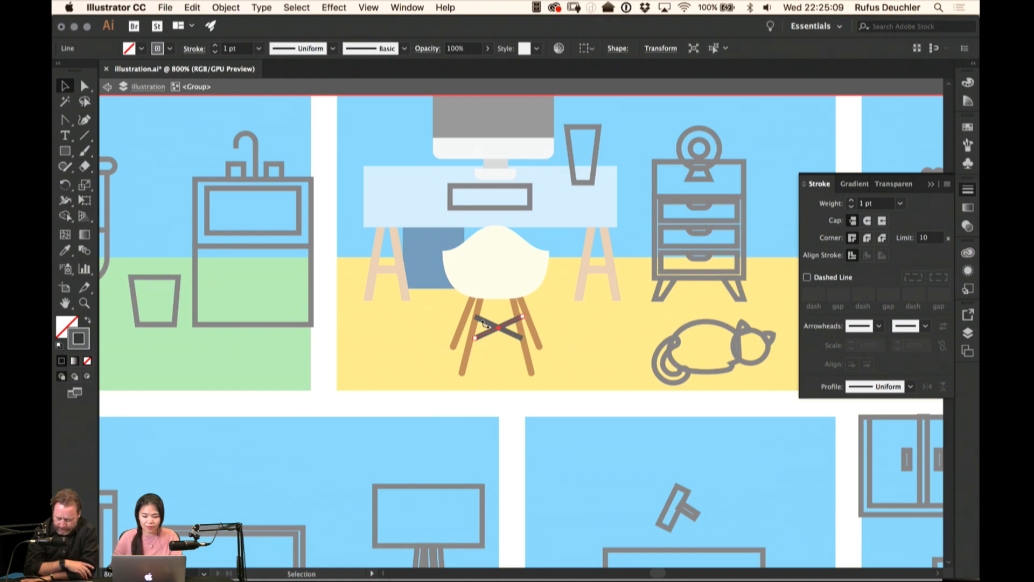
Give both crossing brace lines round caps and a stroke weight of 0,5 pt
key("a")
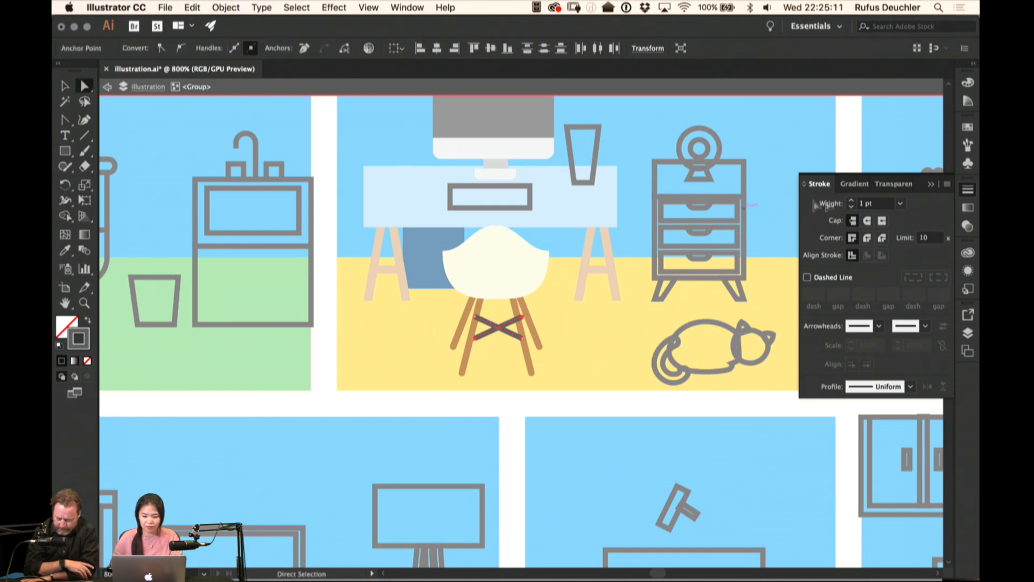
left_click(901, 203)
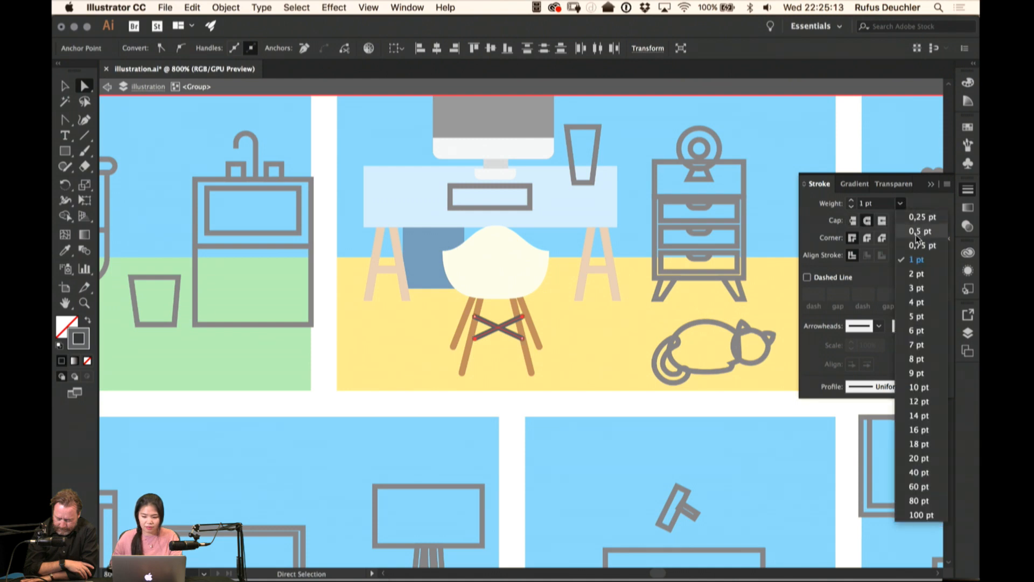
left_click(919, 233)
left_click(598, 297)
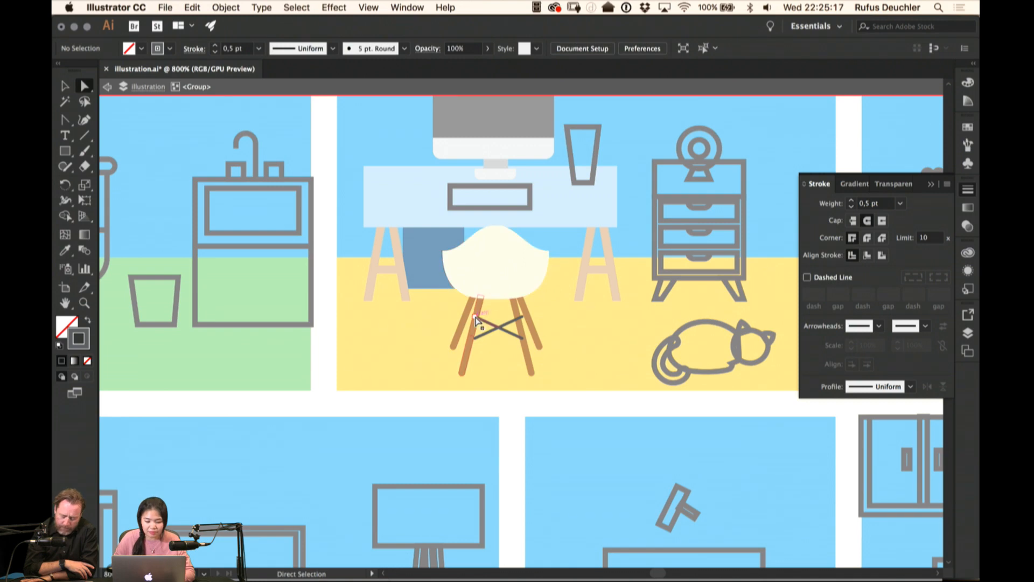
Move the end anchors of the two crossing brace lines so that they sit on the chair's front legs
left_click_drag(476, 316, 485, 322)
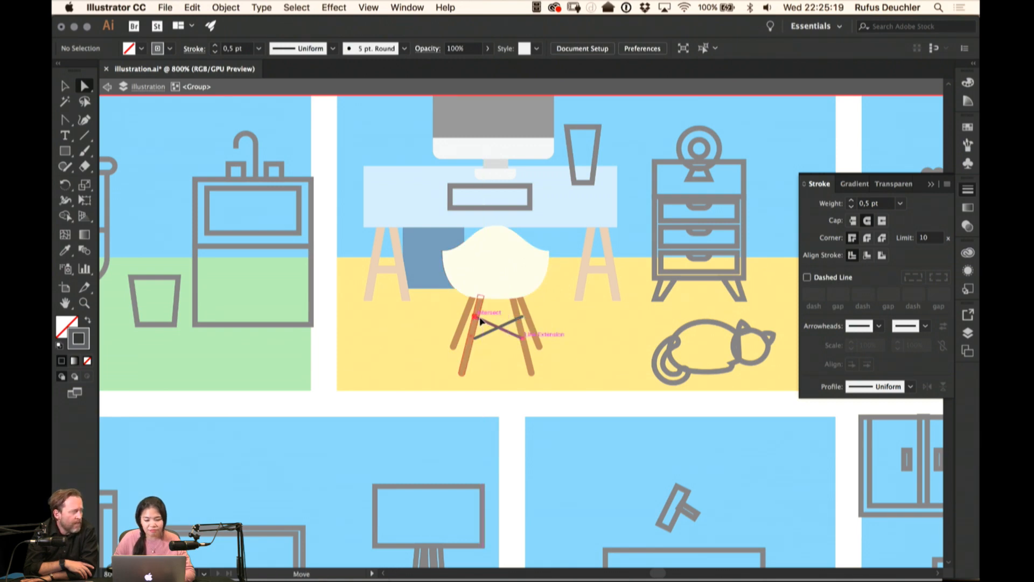
left_click(498, 309)
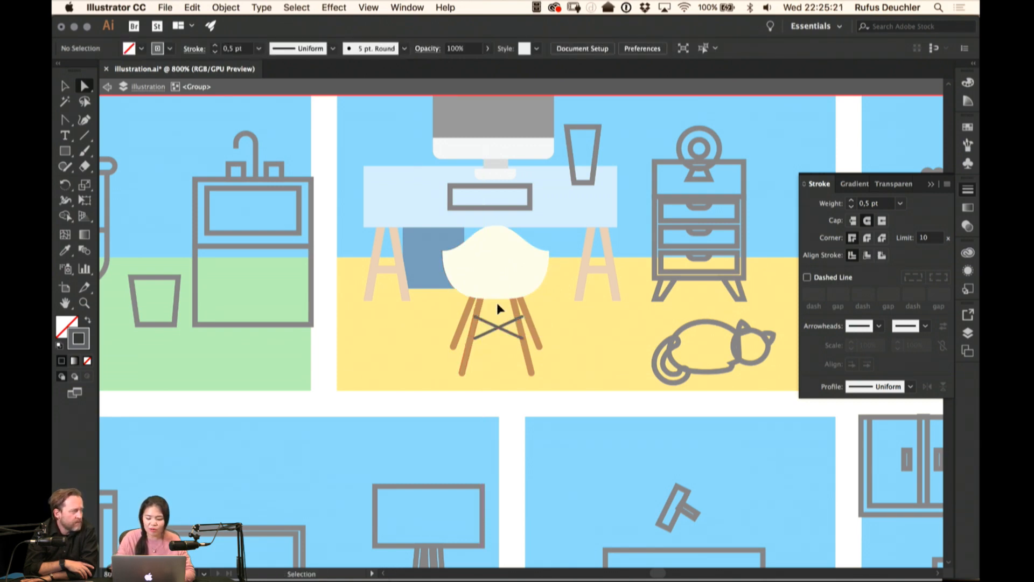
key("super+equal")
key("super+equal")
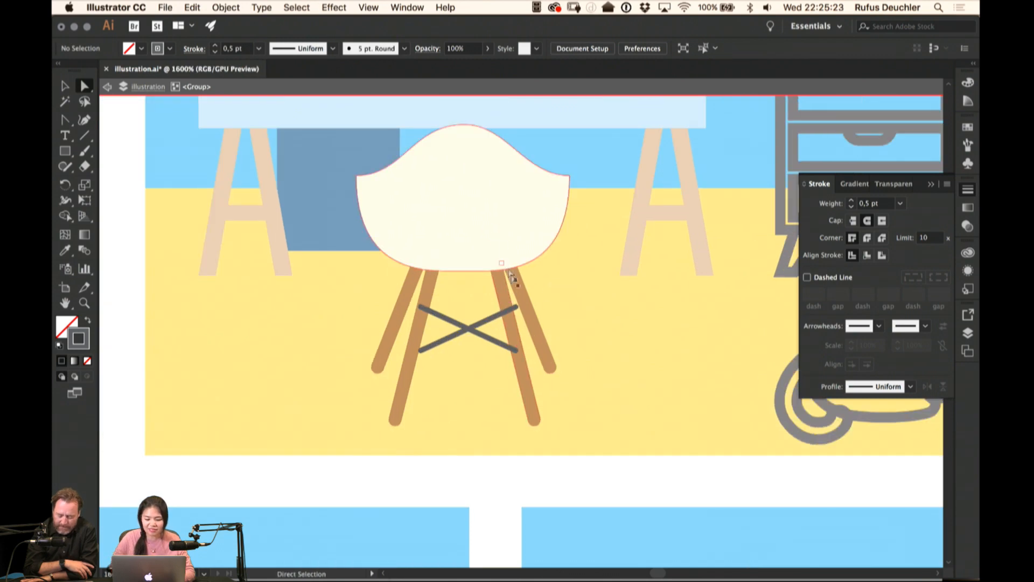
left_click_drag(517, 307, 507, 310)
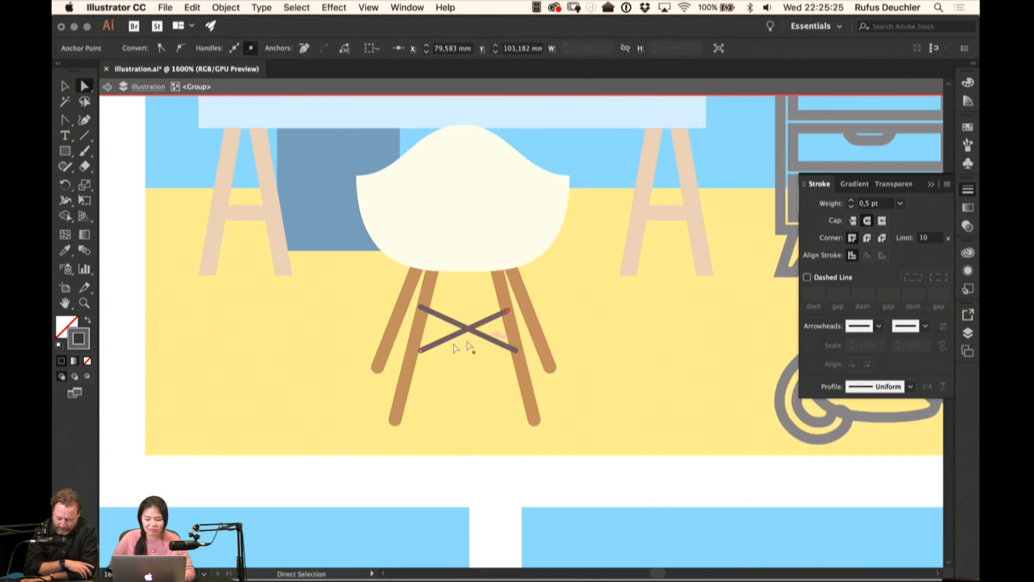
left_click_drag(420, 351, 414, 352)
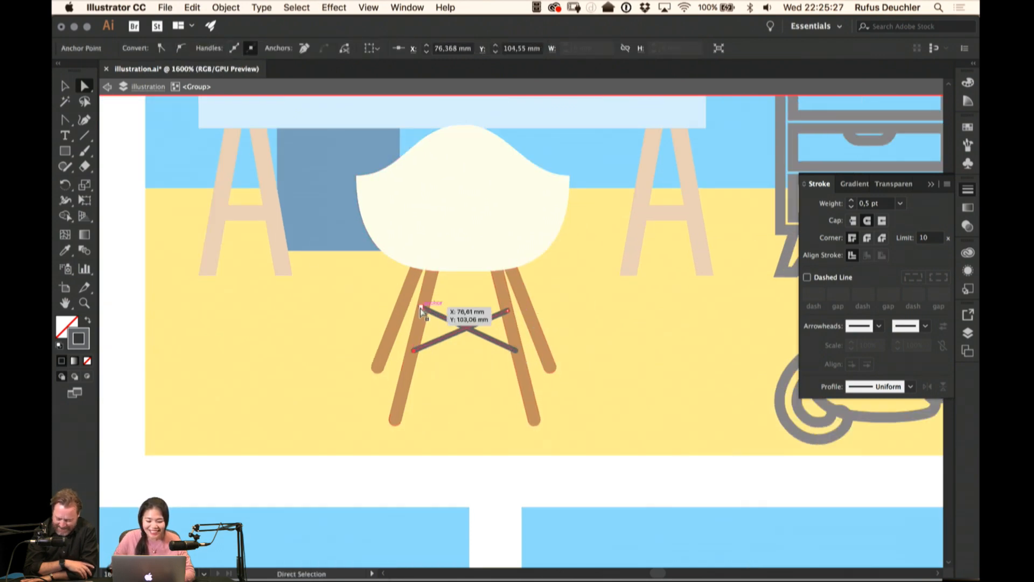
mouse_move(421, 309)
left_mouse_down()
mouse_move(431, 312)
mouse_move(424, 309)
left_mouse_up()
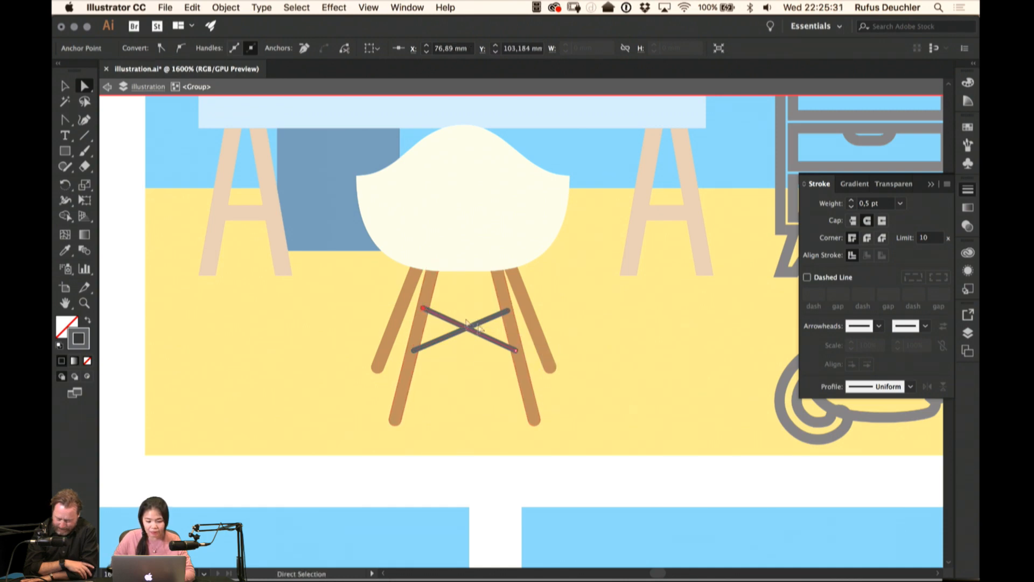
left_click_drag(515, 351, 516, 352)
left_click(559, 296)
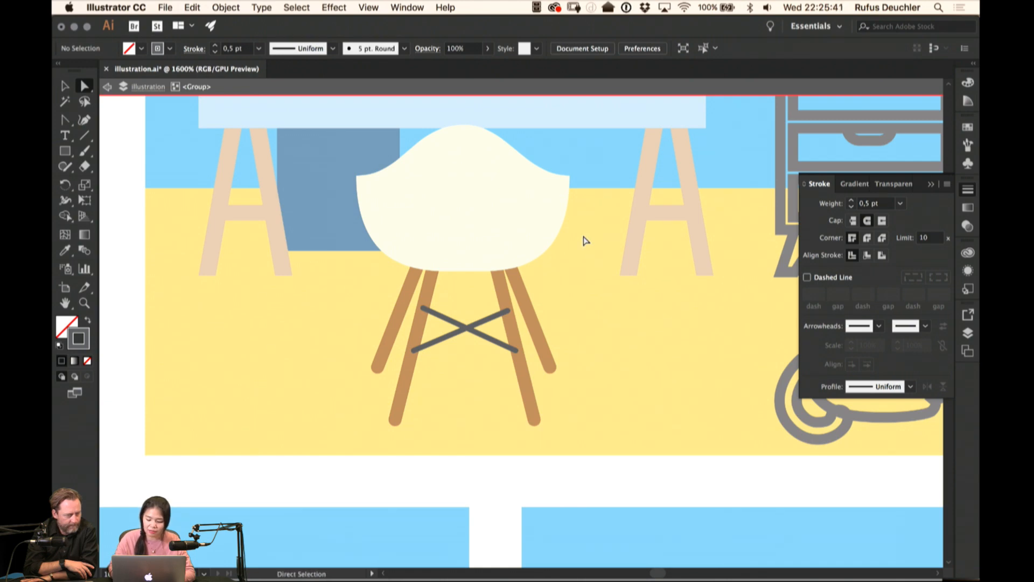
key("v")
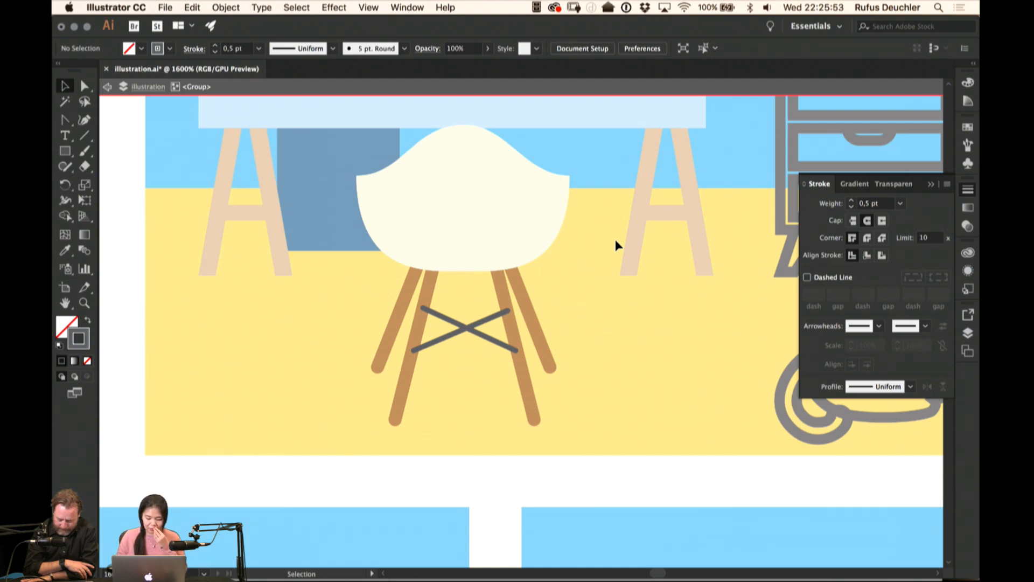
key("a")
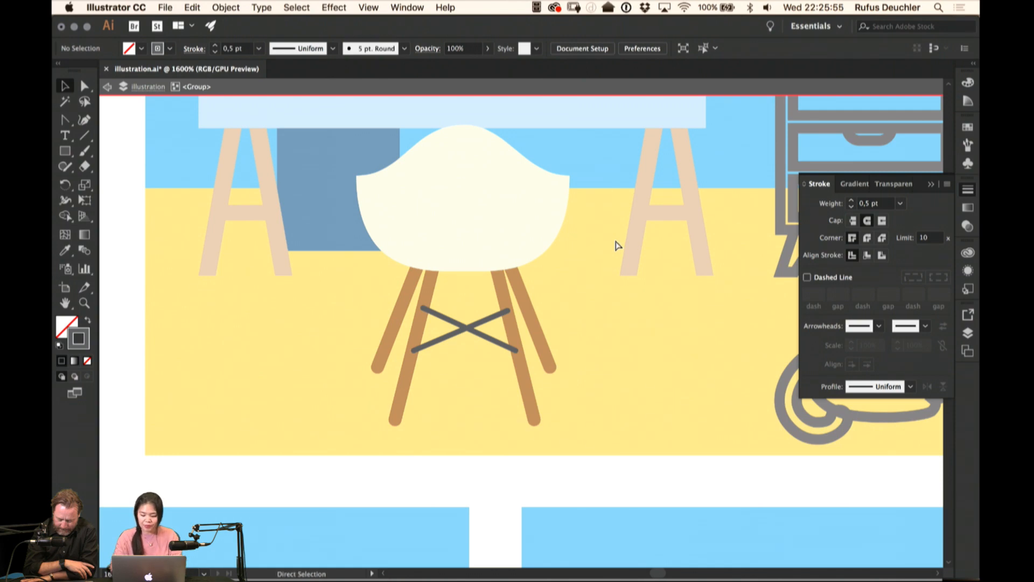
key("super+equal")
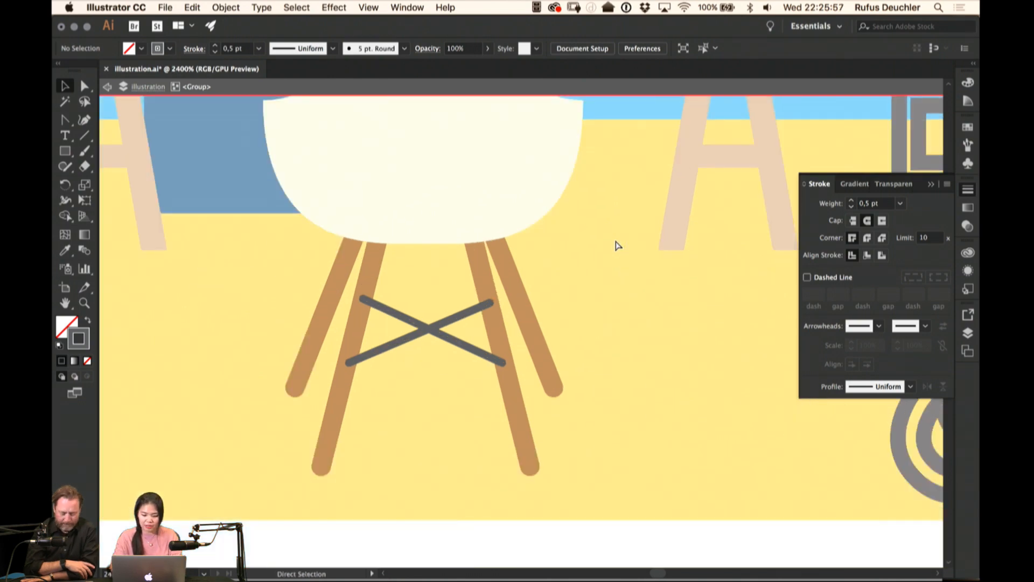
left_click(84, 303)
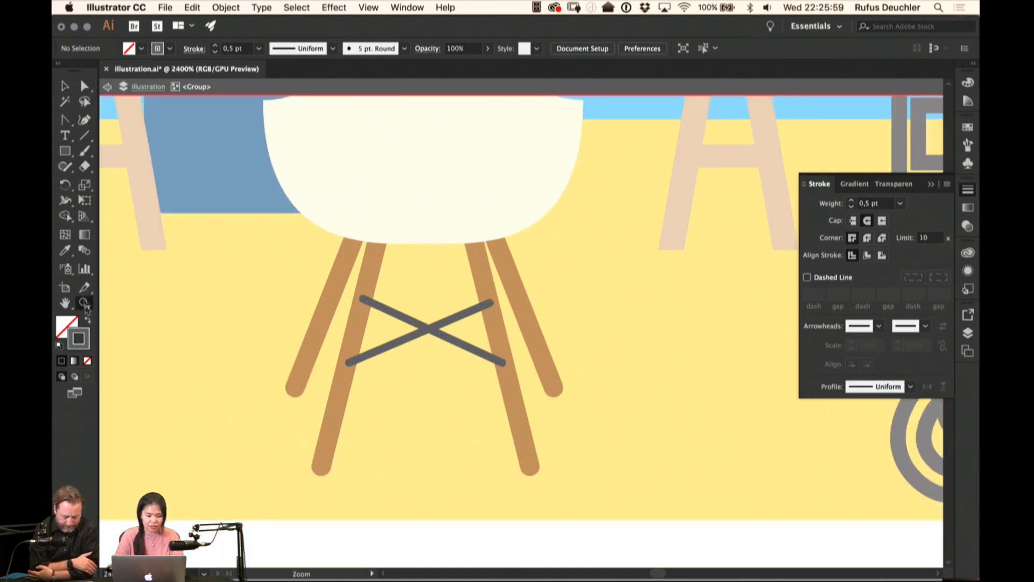
key("v")
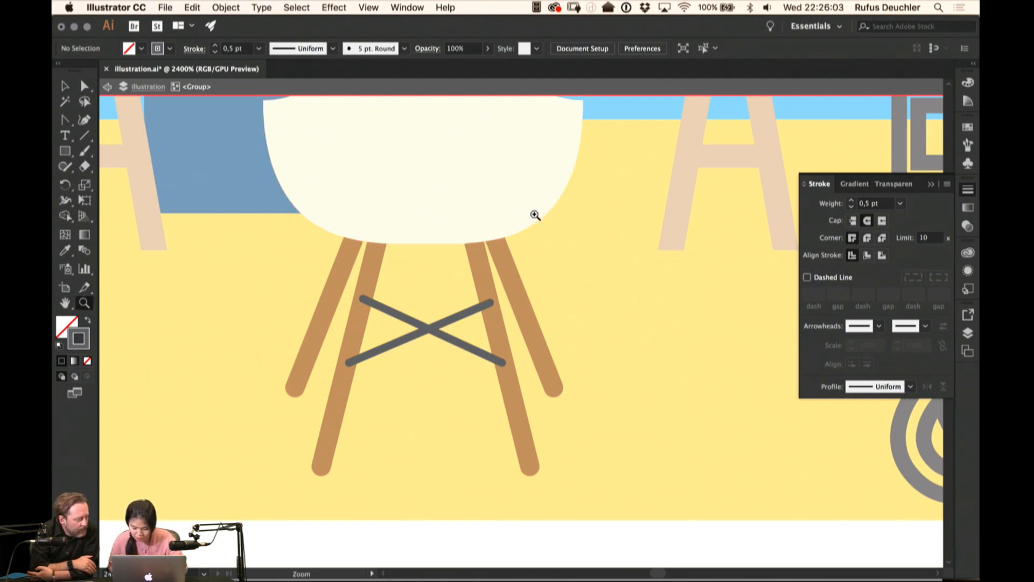
left_click(535, 214, "alt")
left_click(535, 215, "alt")
left_click(535, 215, "alt")
left_click(535, 215, "alt")
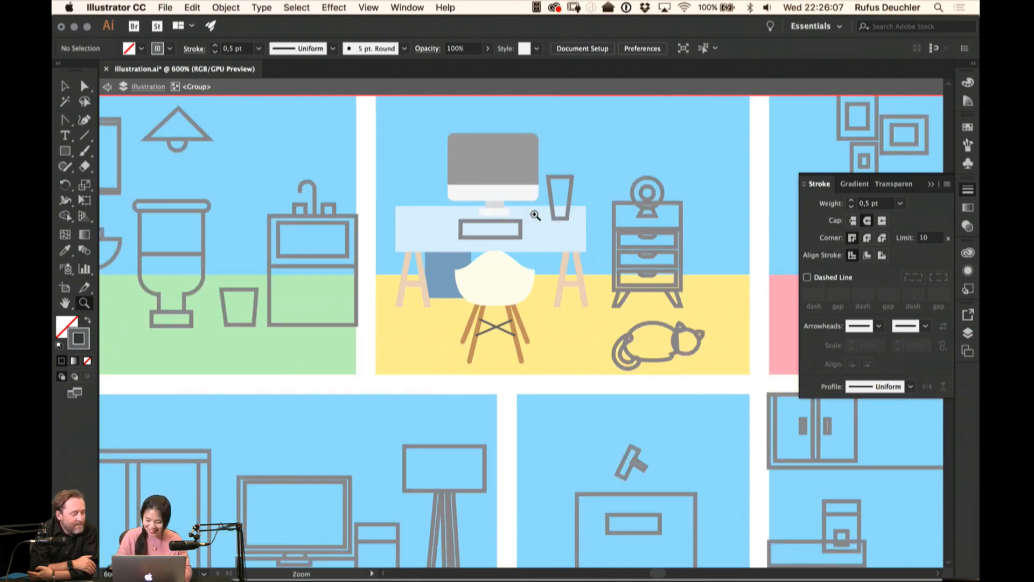
key("p")
key("super+minus")
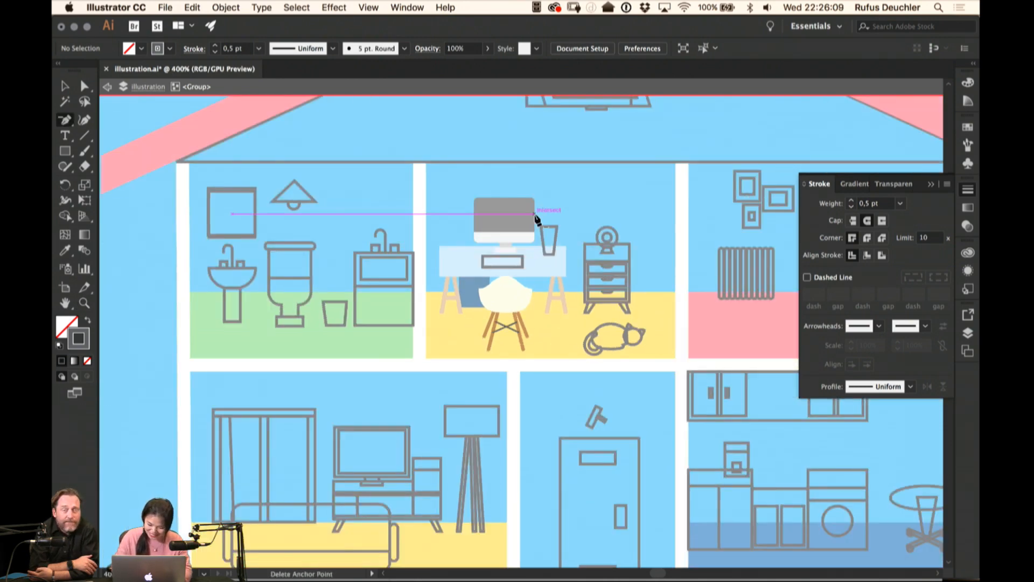
Leave the chair group, swap the cup's fill and stroke, and fill the cup on the desk with the cream swatch
key("v")
double_click(584, 226)
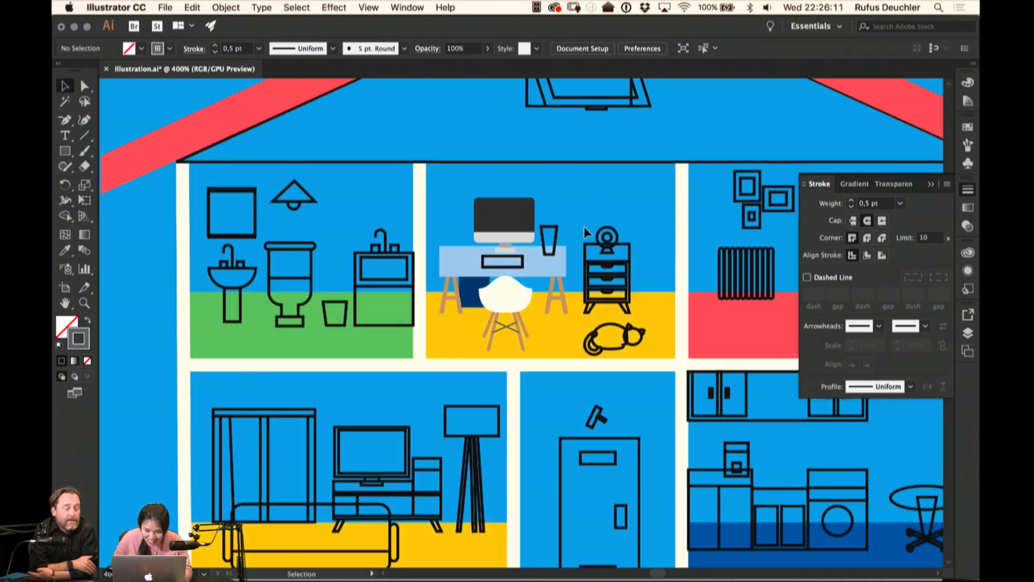
key("a")
left_click(557, 228)
key("shift+x")
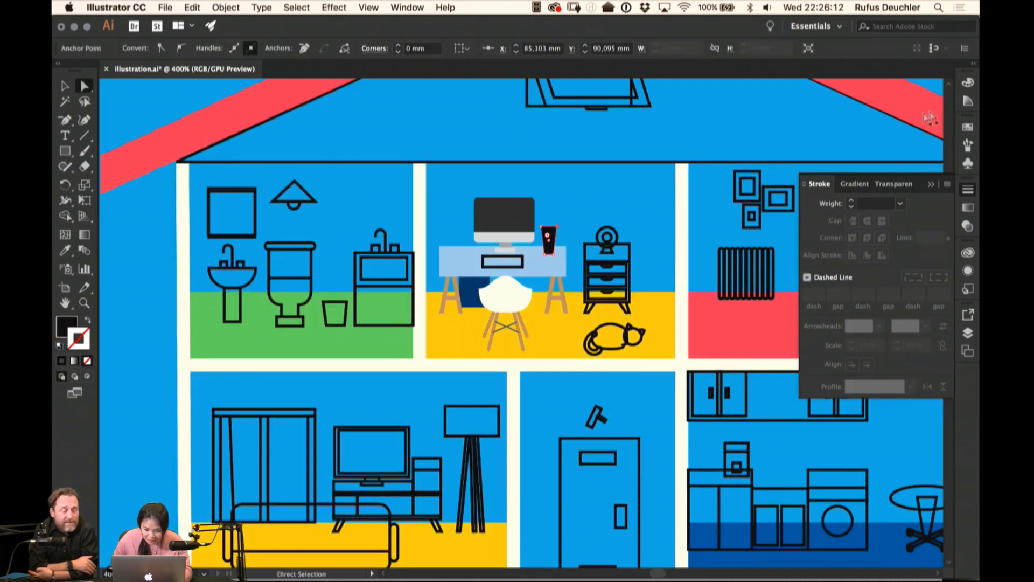
left_click(968, 126)
key("x")
left_click(834, 221)
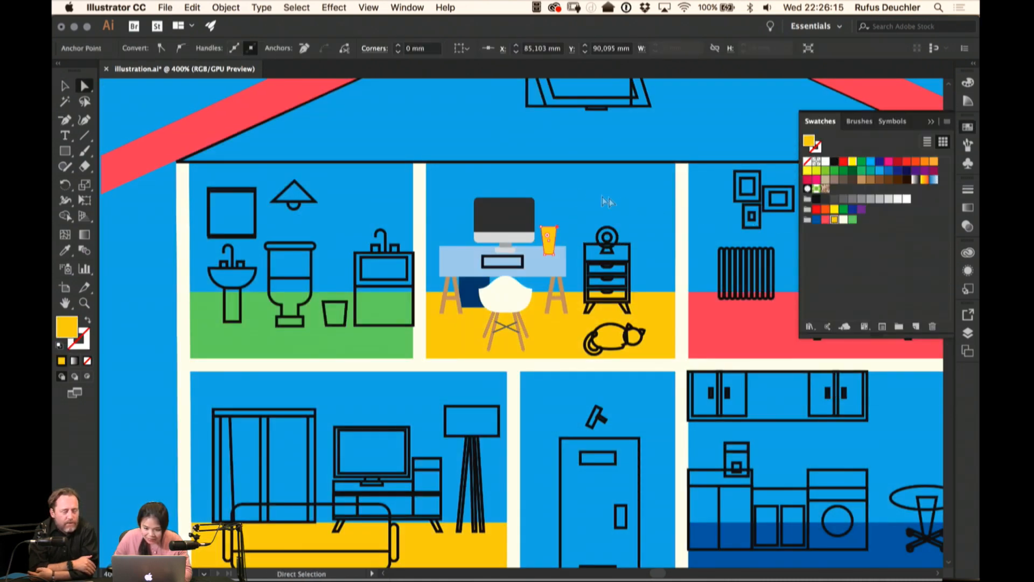
left_click(844, 221)
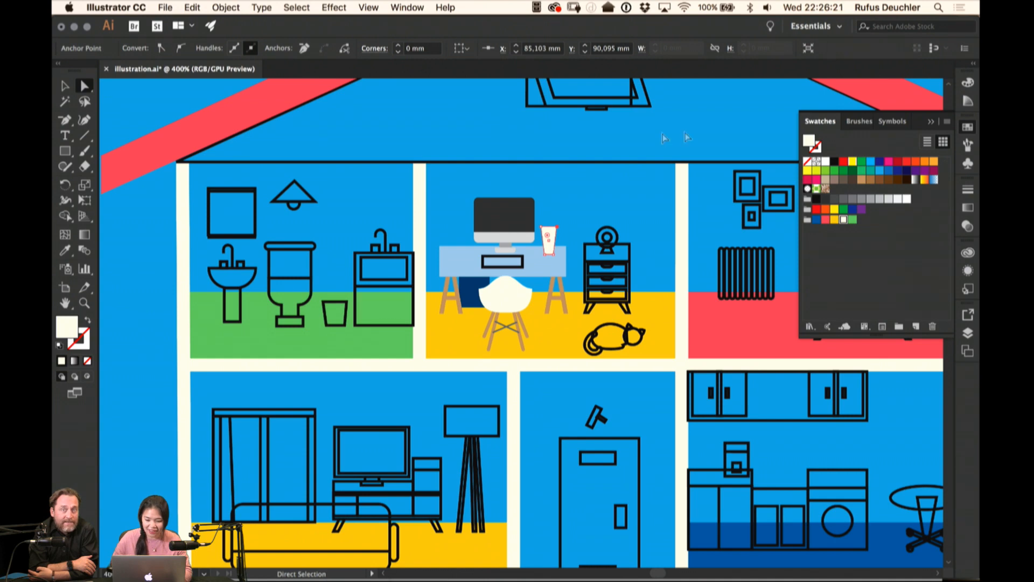
left_click(853, 220)
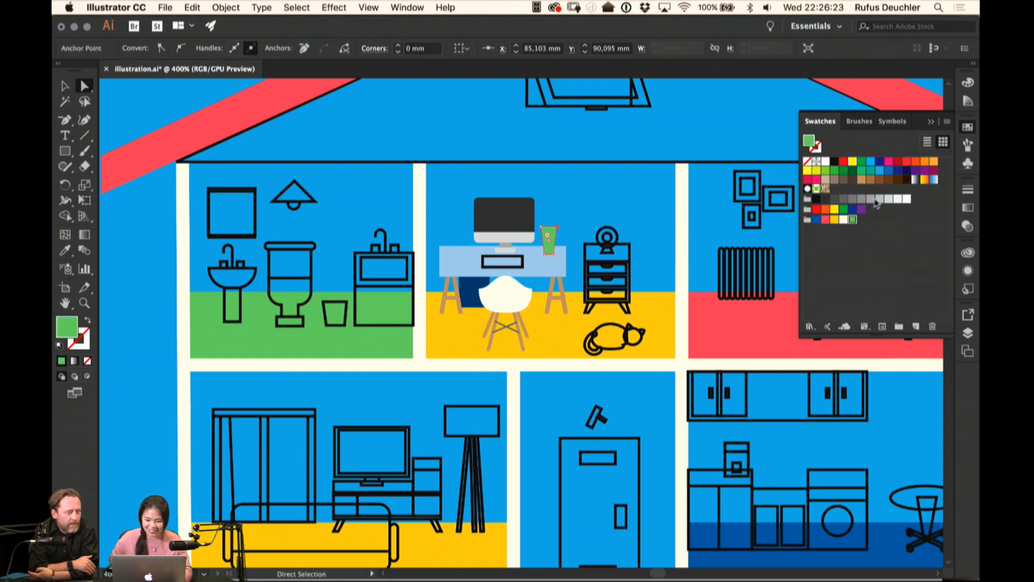
left_click(844, 219)
Turn the keyboard outline on the desk into a solid shape with the cup's cream fill and shift it slightly to the right
left_click(523, 257)
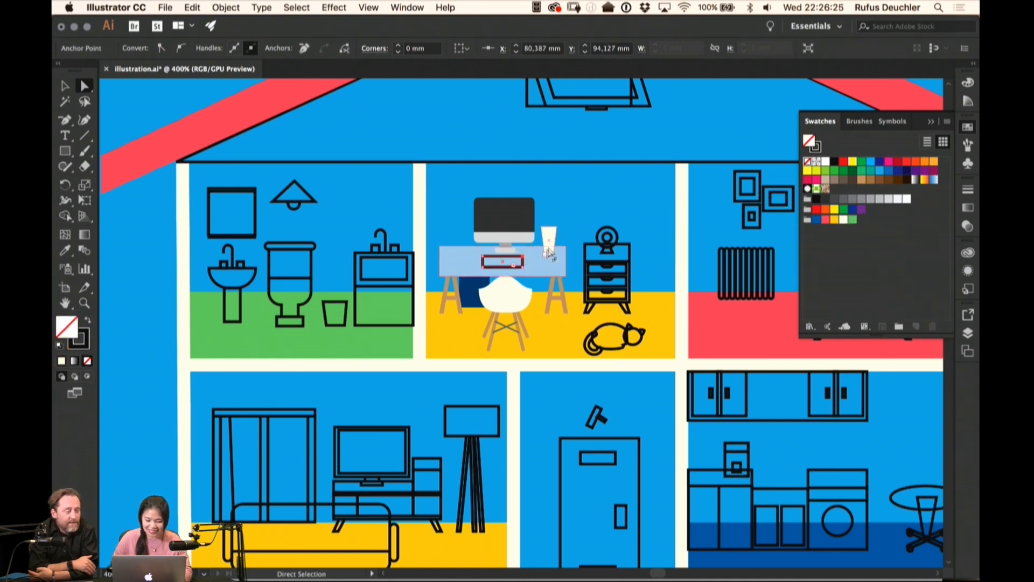
key("shift+x")
key("i")
left_click(550, 248)
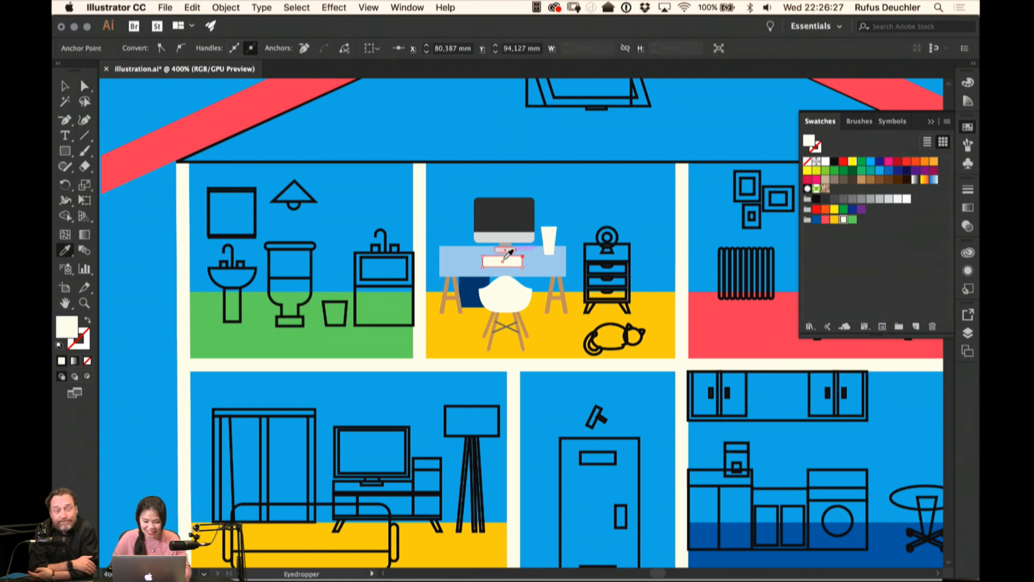
key("a")
left_click_drag(503, 267, 508, 267)
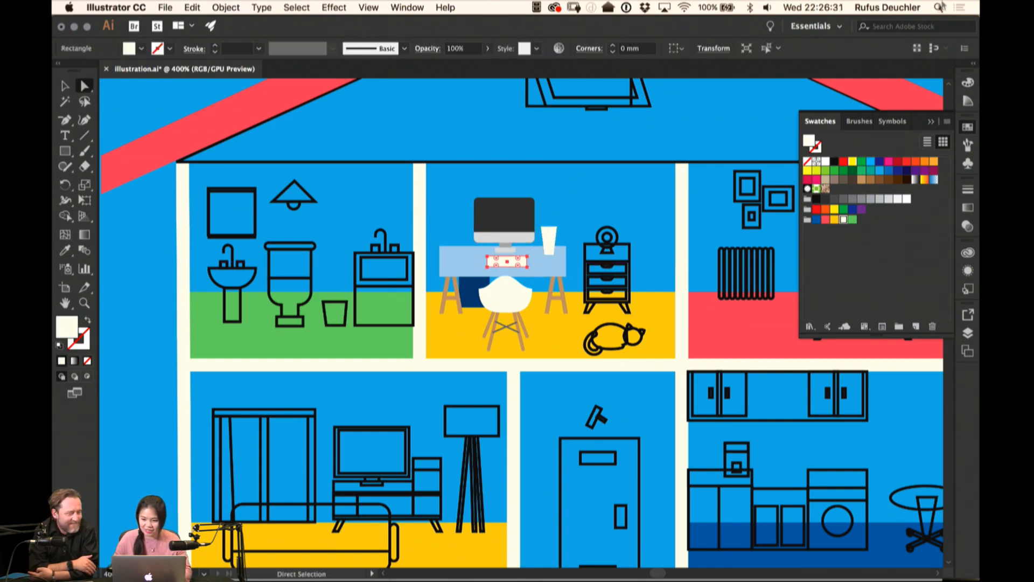
left_click_drag(570, 200, 597, 166)
key("v")
left_click(607, 178)
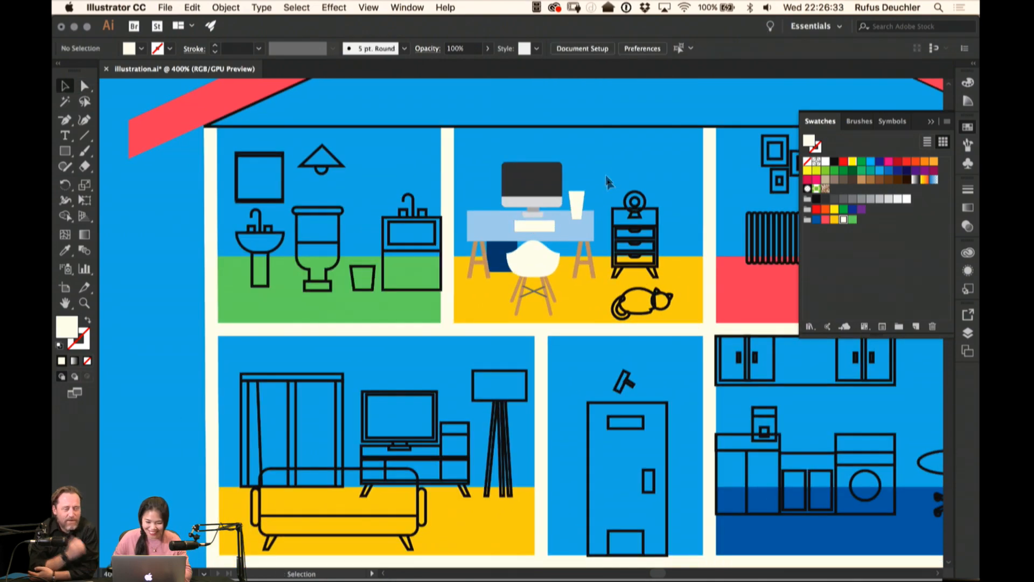
mouse_move(573, 210)
left_mouse_down()
mouse_move(611, 140)
mouse_move(572, 183)
left_mouse_up()
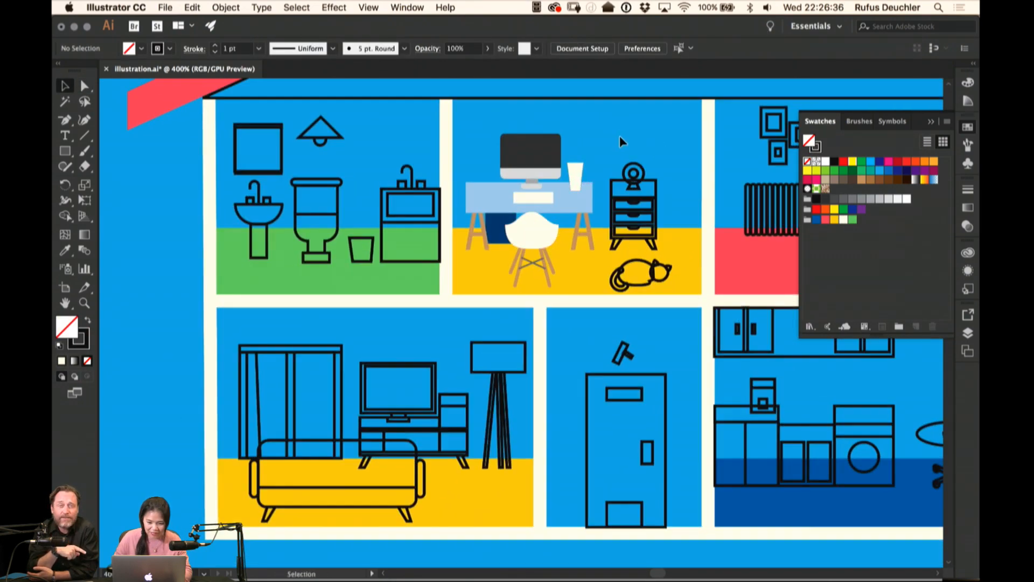
left_click(544, 262)
double_click(542, 264)
left_click(511, 269)
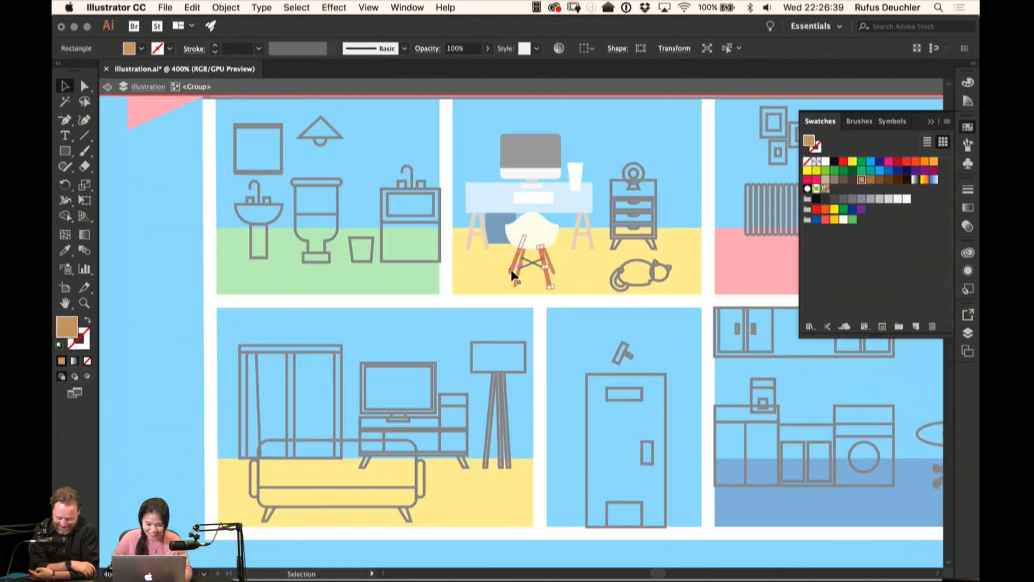
key("Escape")
Fill both desk trestles in the study with the dark brown swatch
key("a")
left_click(479, 237)
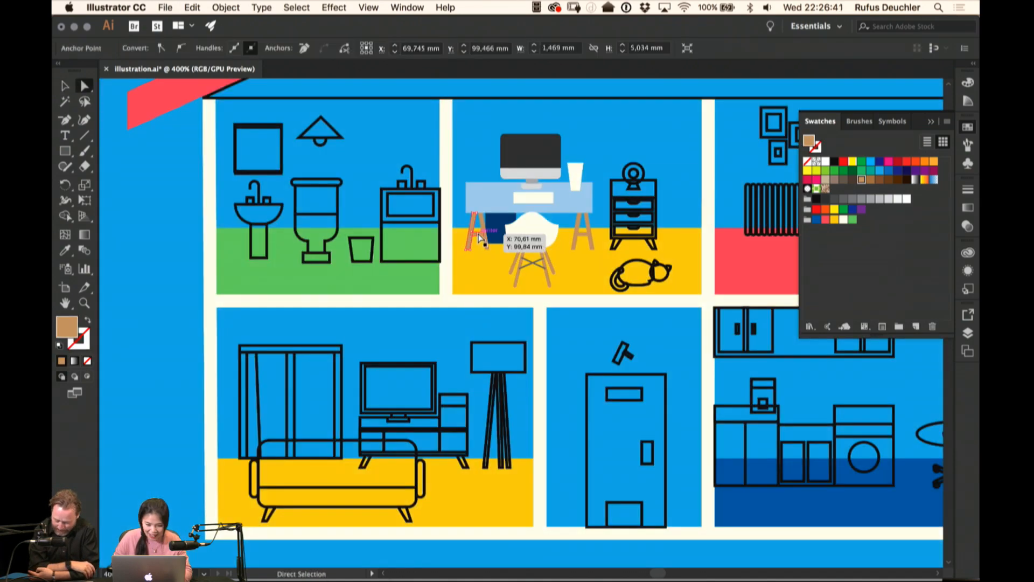
left_click(583, 221, "shift")
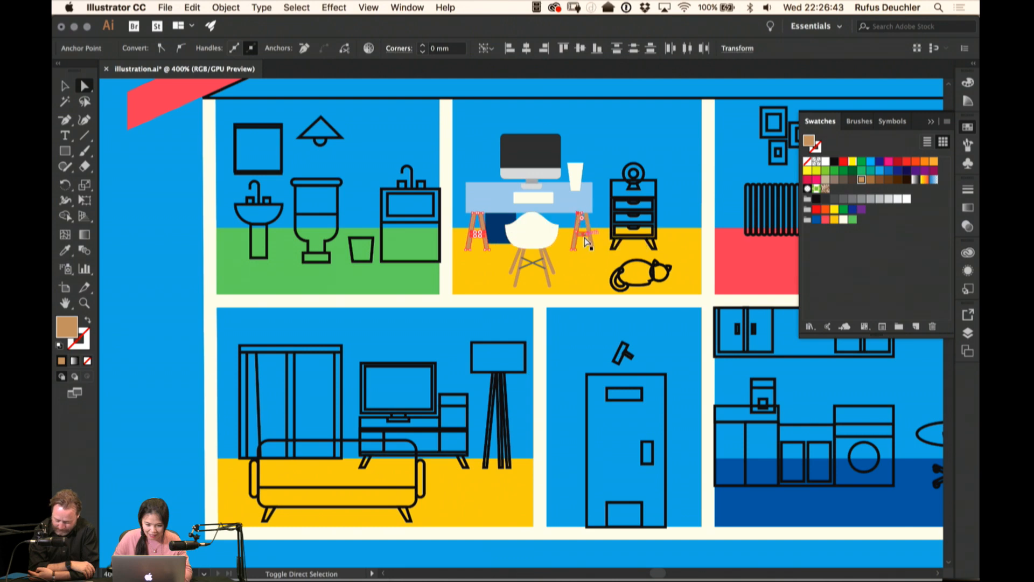
left_click(852, 179)
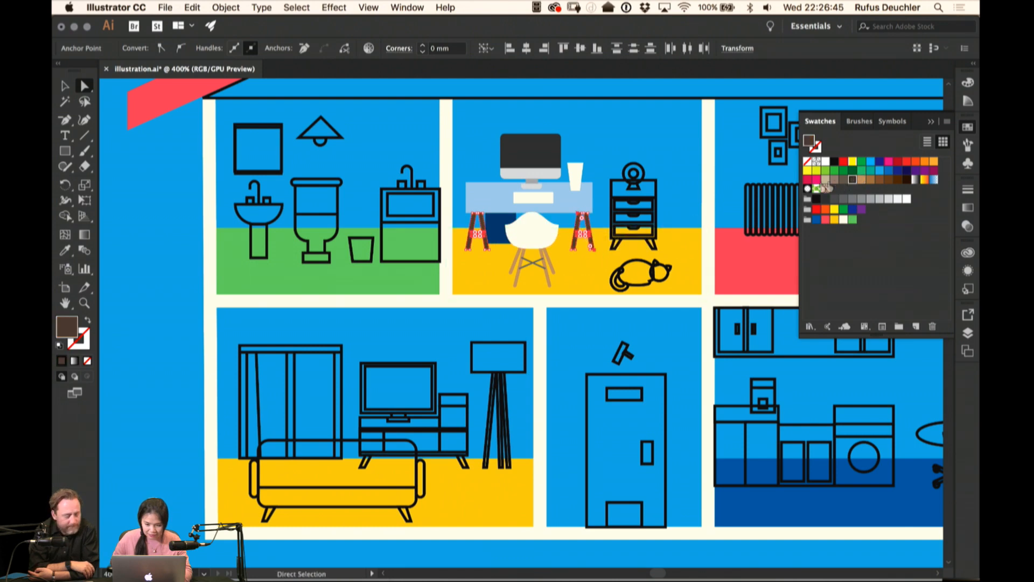
left_click(631, 128)
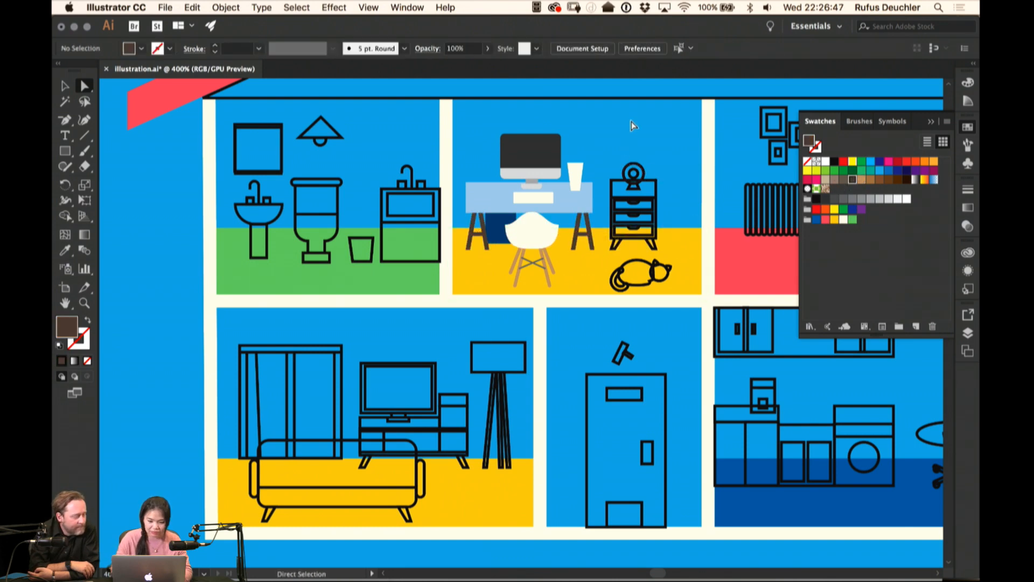
Swap the fill and stroke of the attic triangle under the roof, and fill it with the cream swatch
key("super+minus")
key("super+minus")
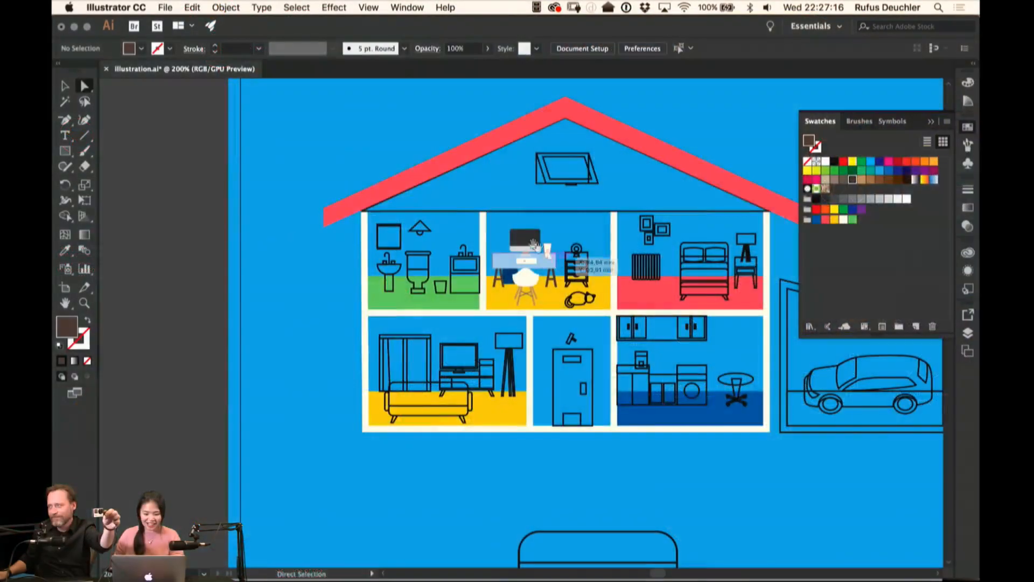
left_click_drag(499, 212, 457, 207)
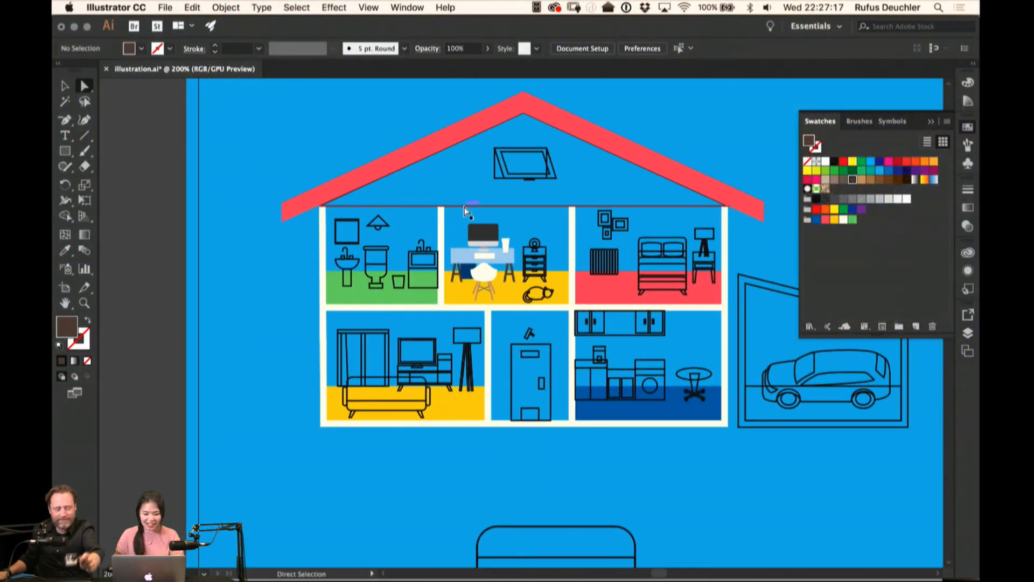
left_click(465, 207)
key("shift+x")
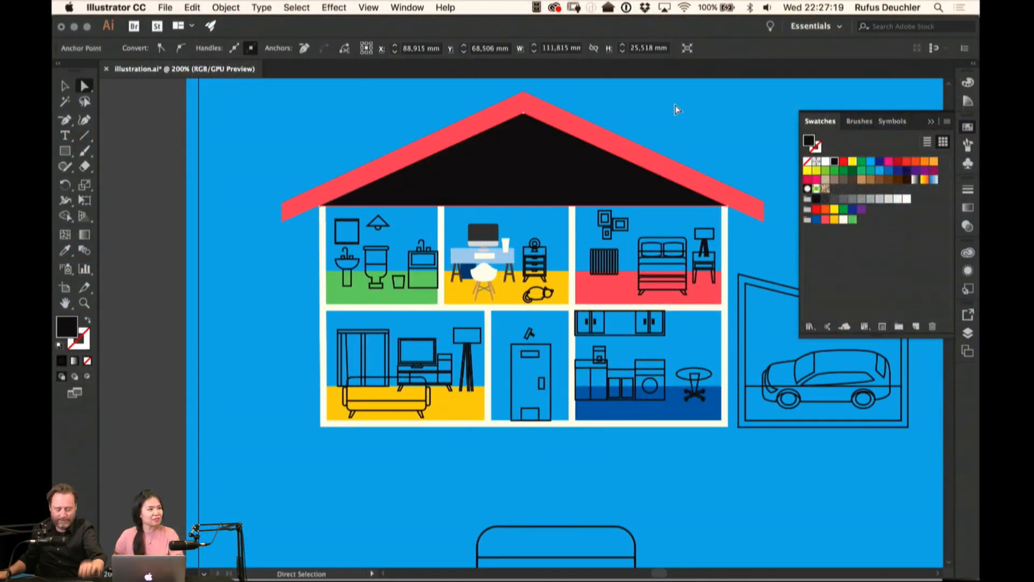
left_click(844, 221)
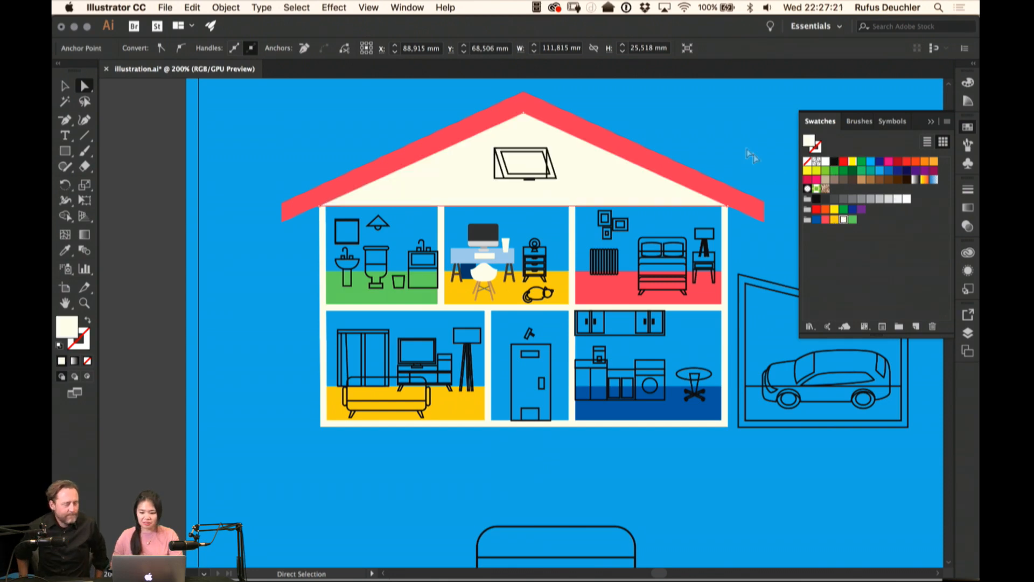
left_click(715, 115)
scroll(743, 145, "down", 4)
scroll(752, 143, "right", 2)
key("v")
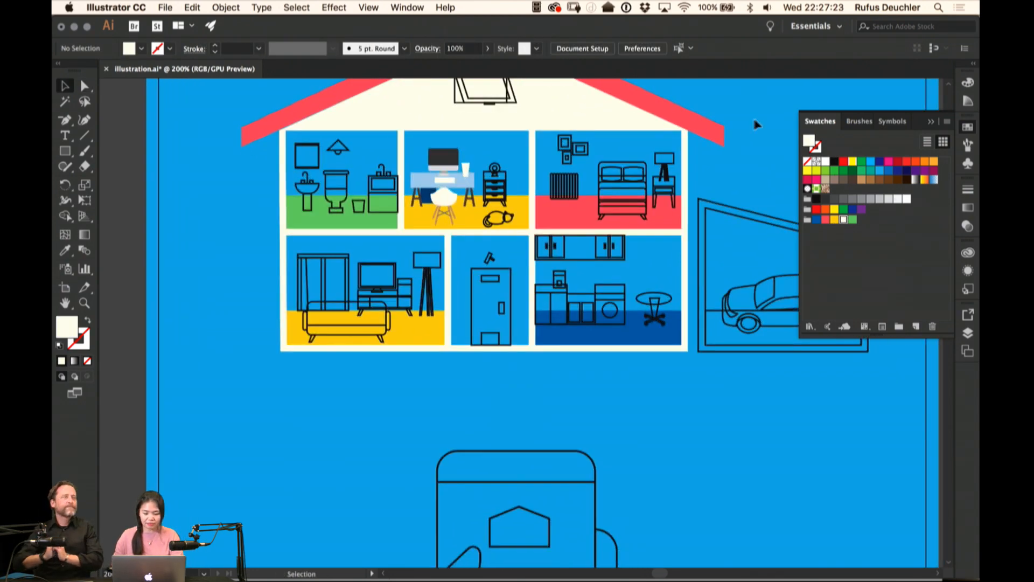
left_click_drag(736, 113, 713, 185)
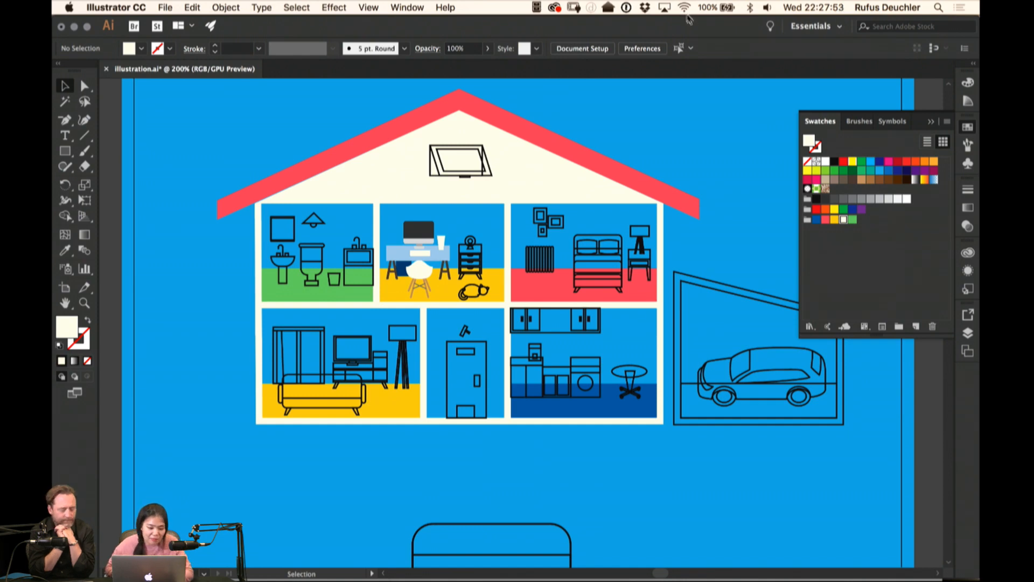
Fill the floor rectangles of the study and the bedroom with the dark blue swatch from the illustration's colour group
key("a")
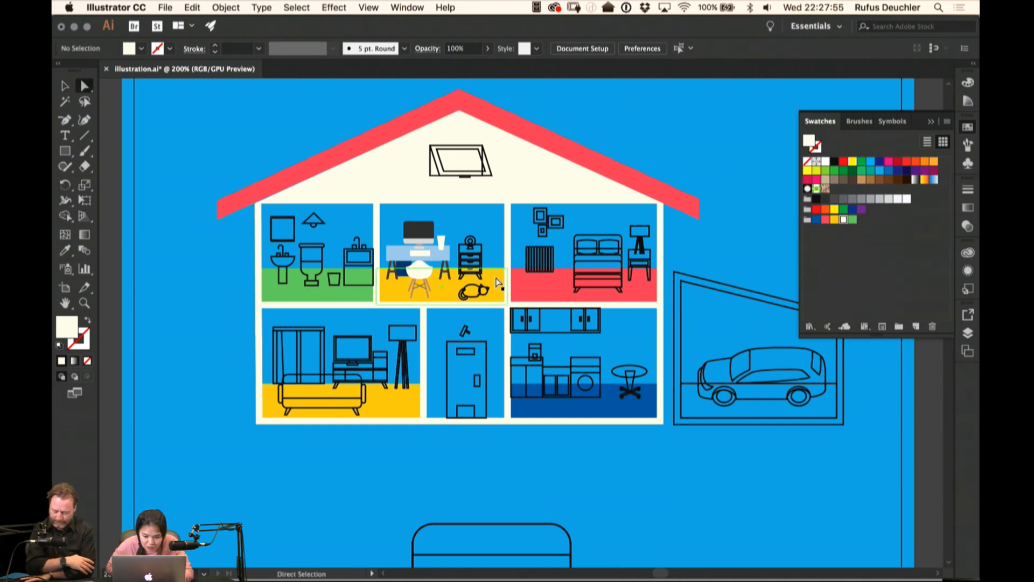
left_click(496, 280)
left_click(532, 287, "shift")
left_click(816, 220)
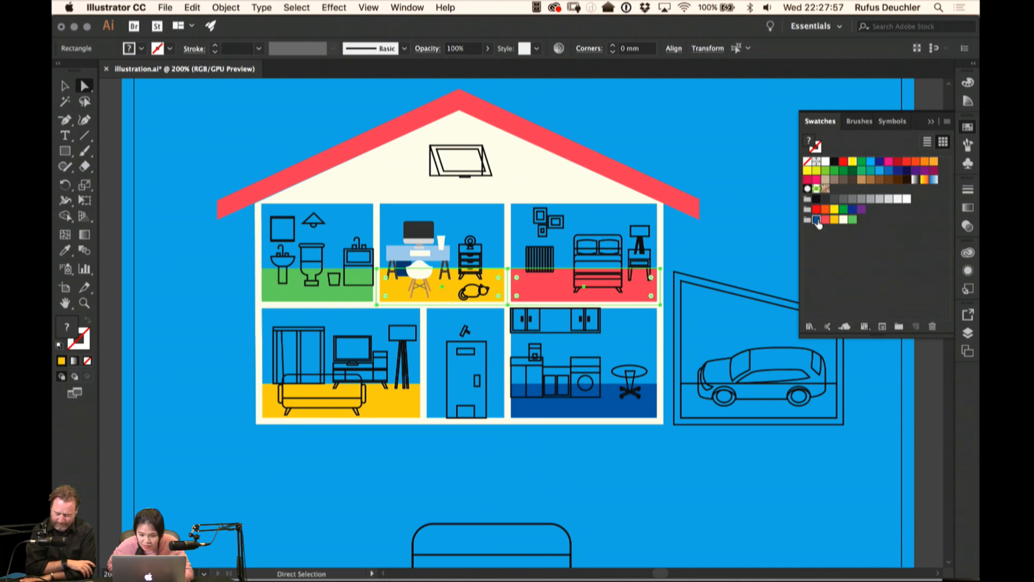
left_click(724, 149)
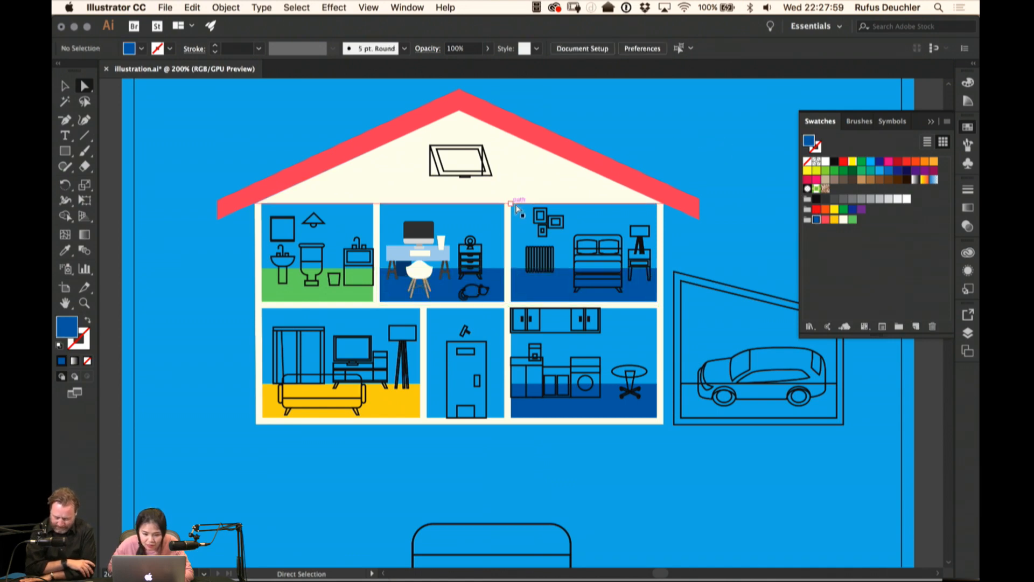
key("m")
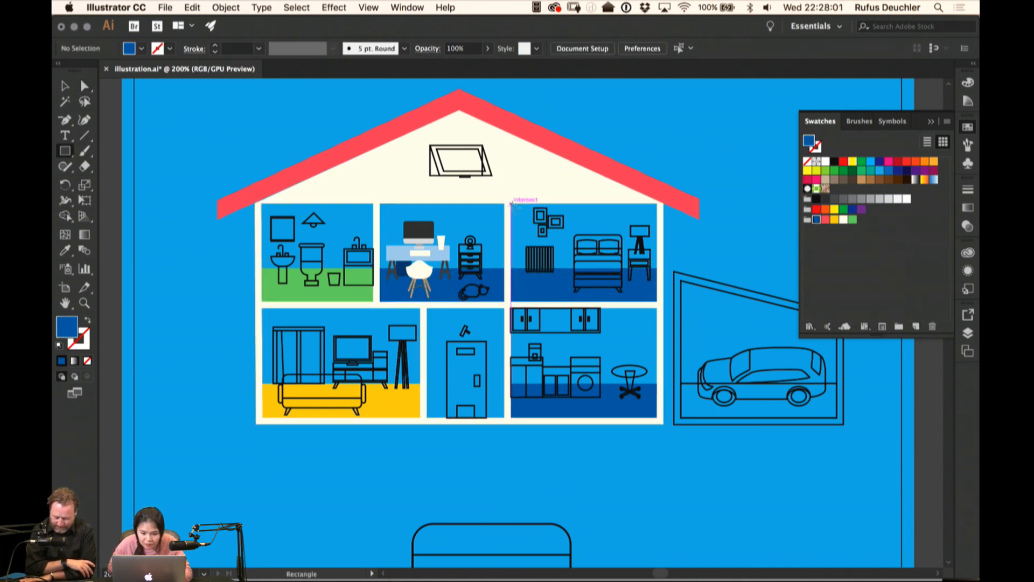
left_click_drag(513, 206, 657, 268)
key("super+z")
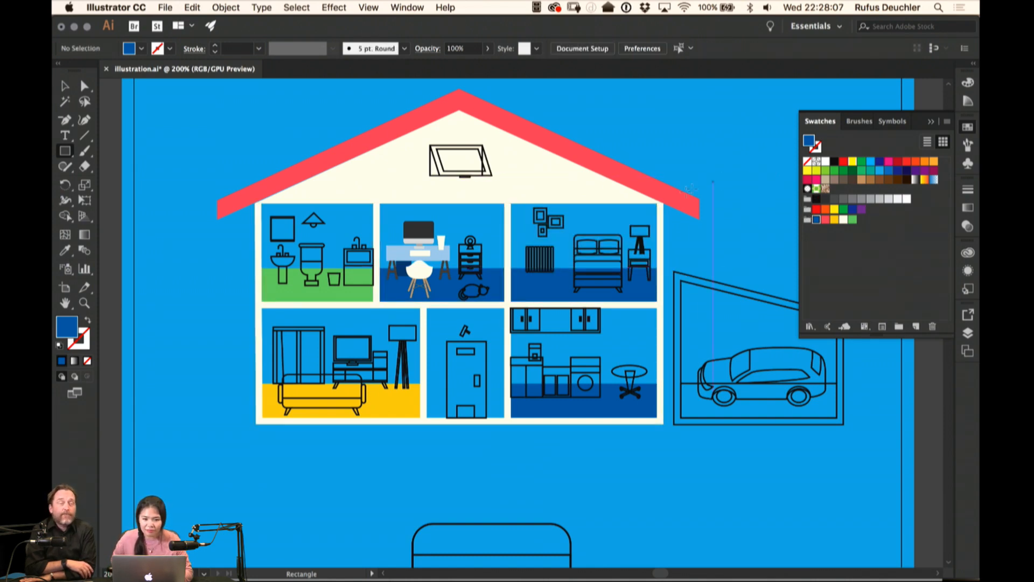
Add a new layer and place it directly below the floor layer
left_click(968, 334)
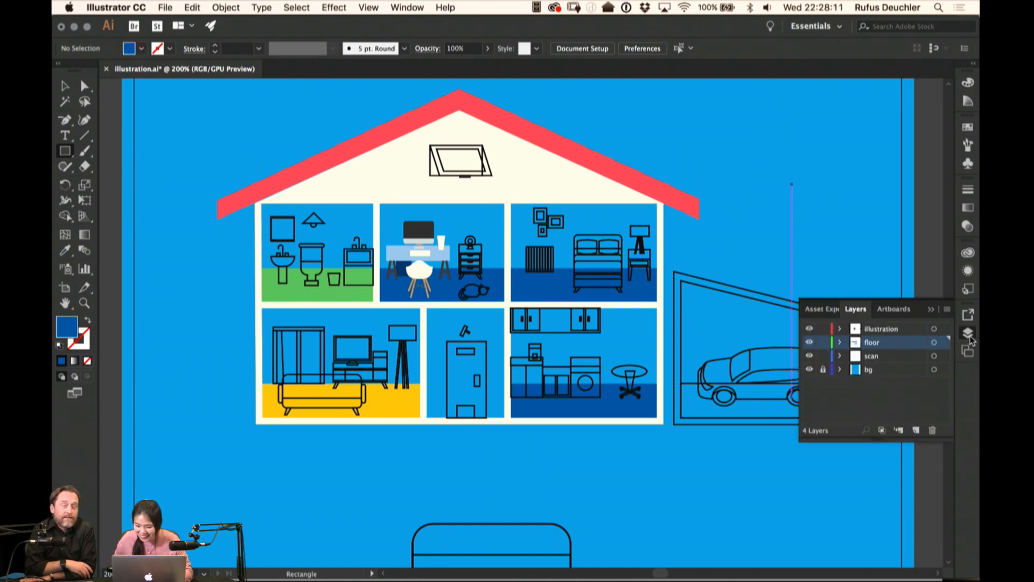
left_click(880, 346)
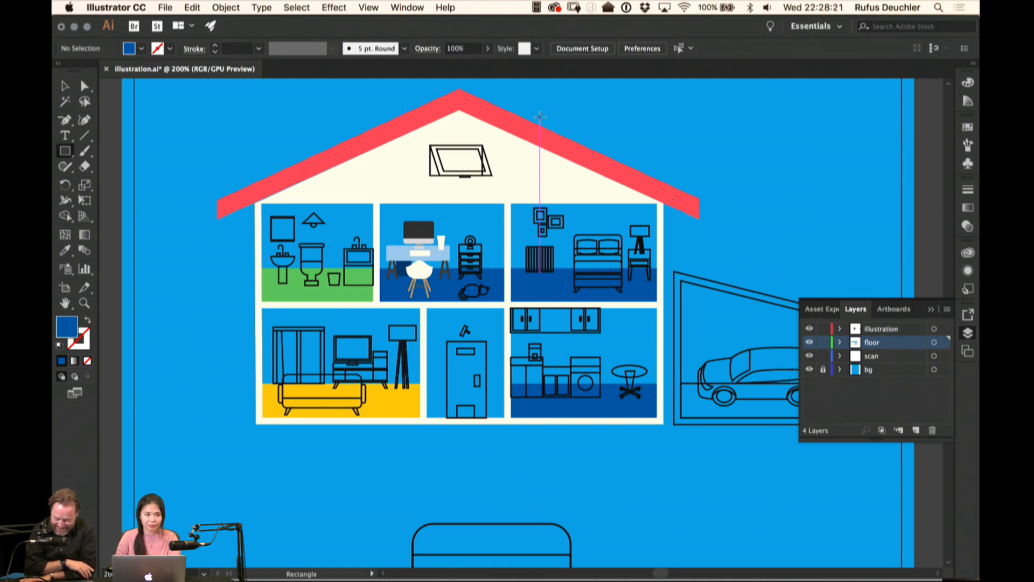
left_click(916, 430)
left_click_drag(875, 343, 878, 360)
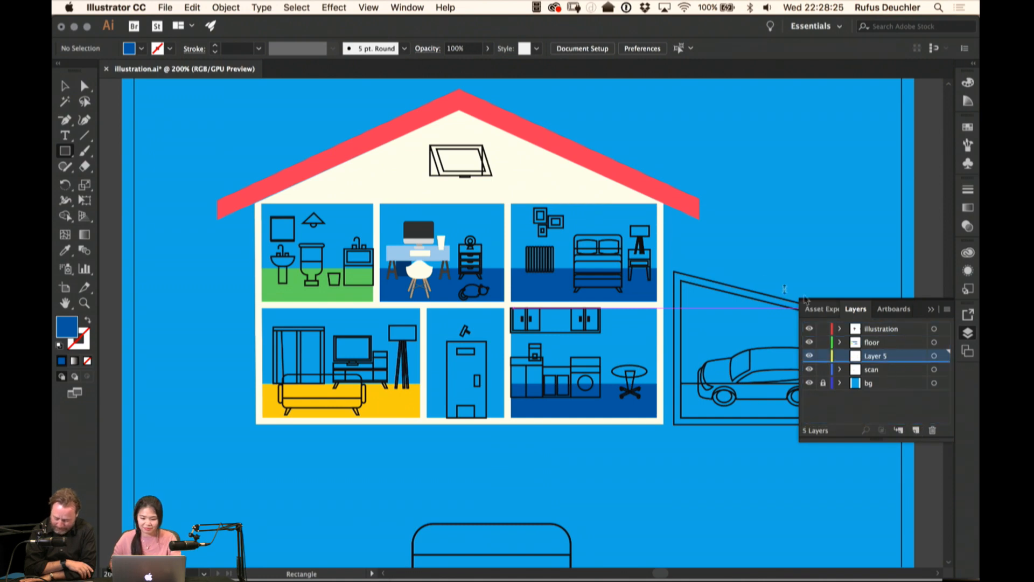
Draw a rectangle over the walls of the study and bedroom down to the floor line, and fill it with a darker navy shade
left_click_drag(381, 204, 658, 268)
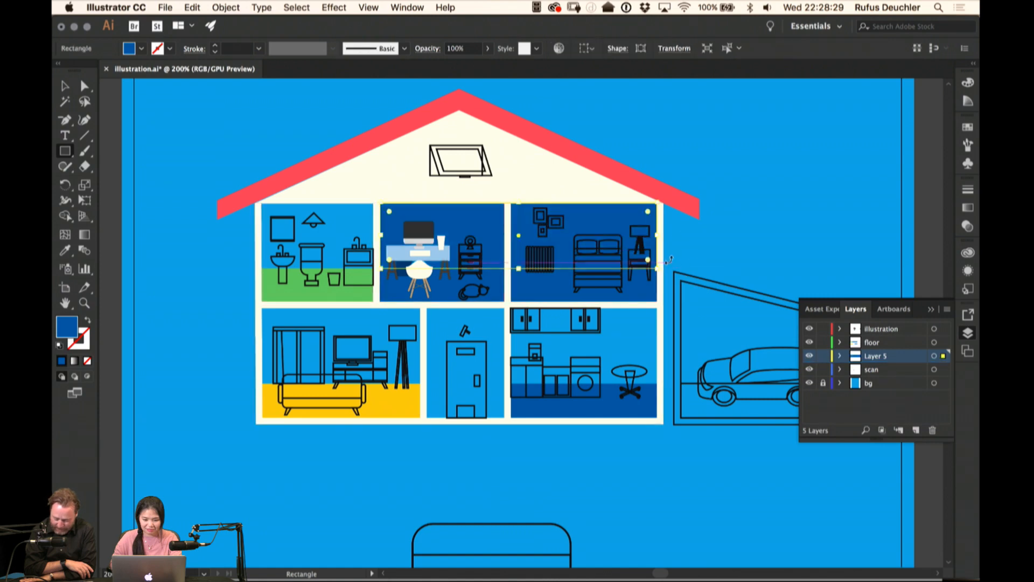
left_click(968, 127)
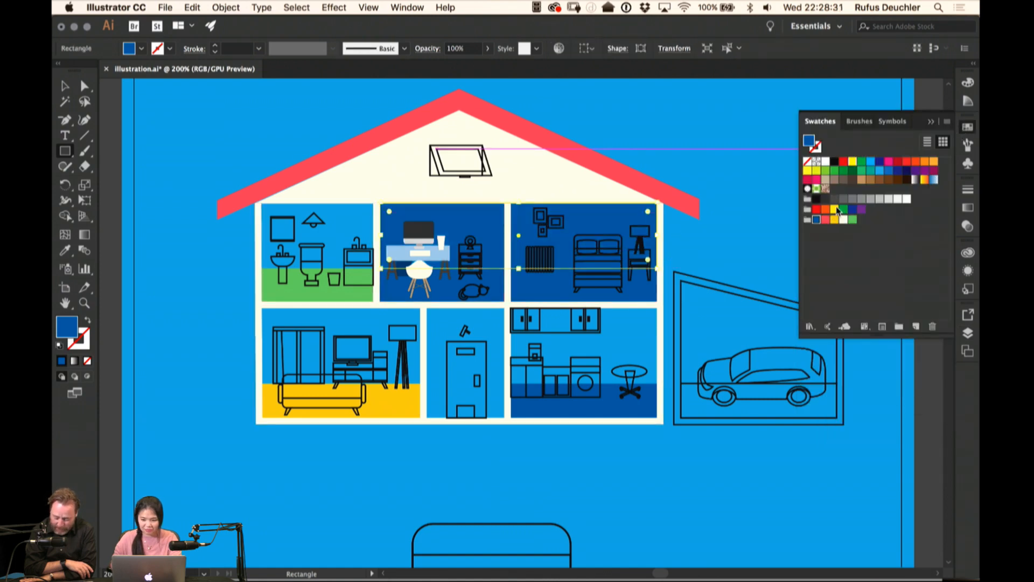
left_click(808, 220)
left_click(965, 102)
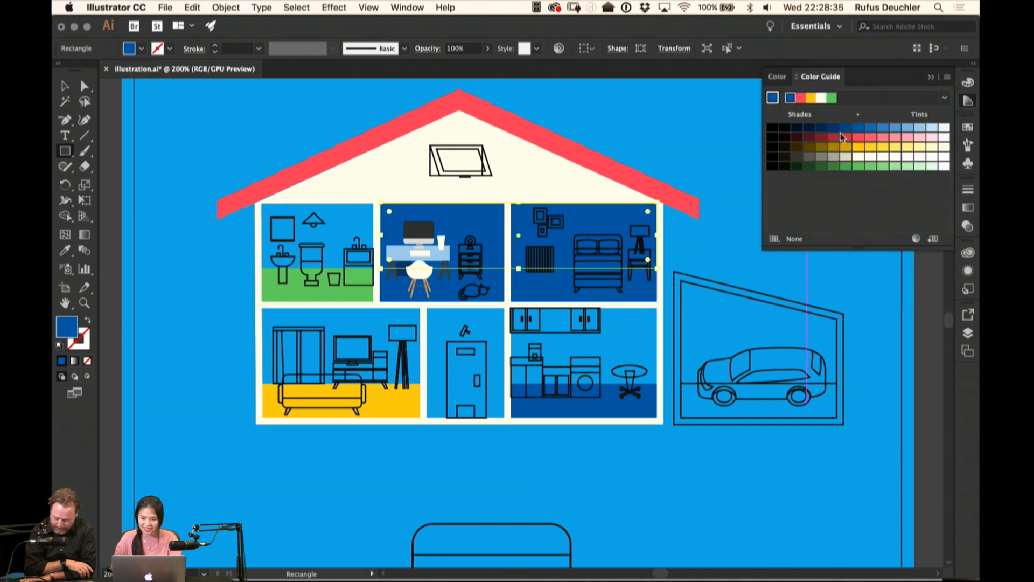
left_click(833, 130)
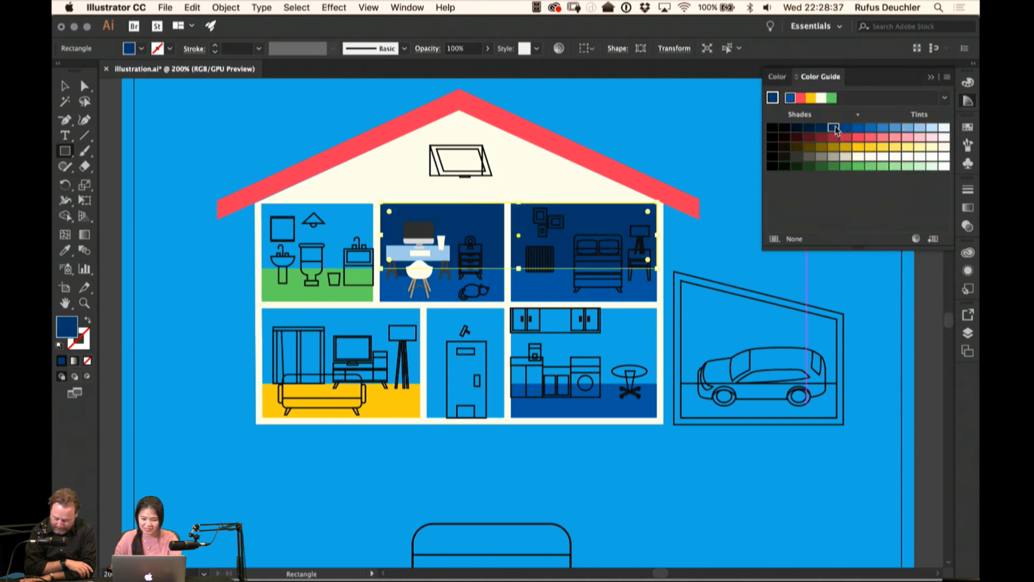
key("a")
left_click(667, 122)
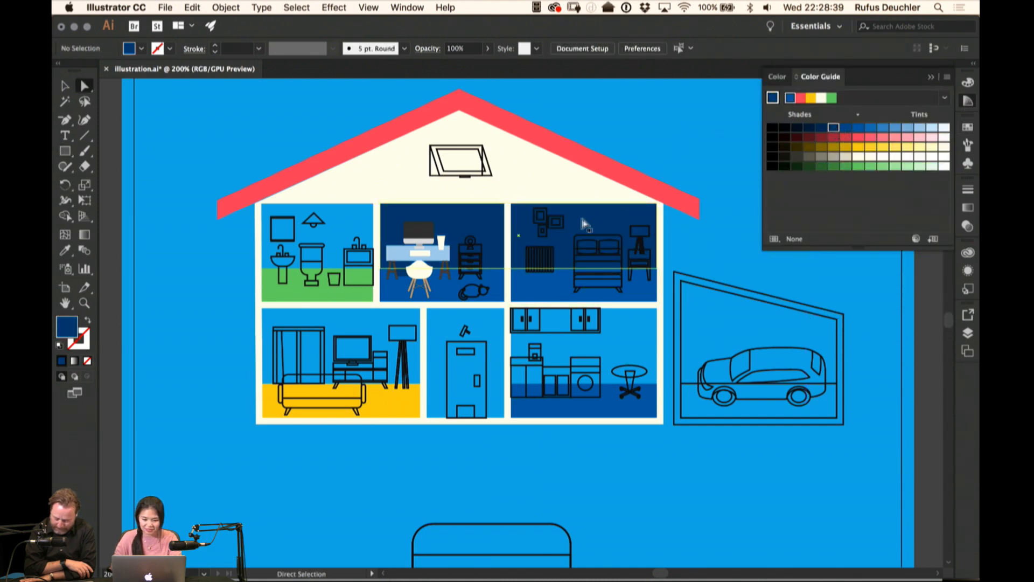
Recolour the wall rectangle with a slightly darkened red shade and narrow it to the study's width
left_click(584, 224)
left_click(871, 137)
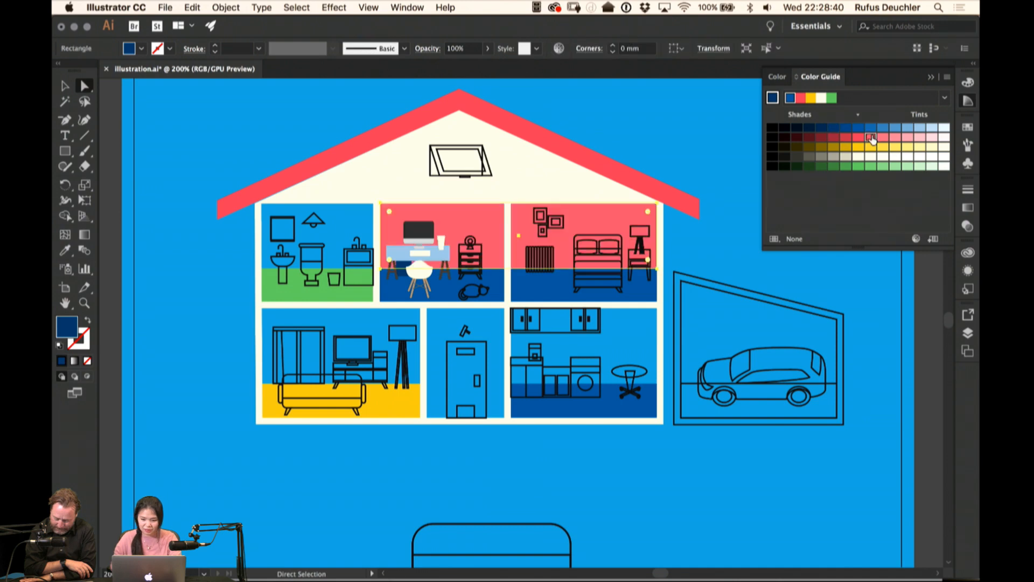
left_click(834, 138)
left_click(845, 138)
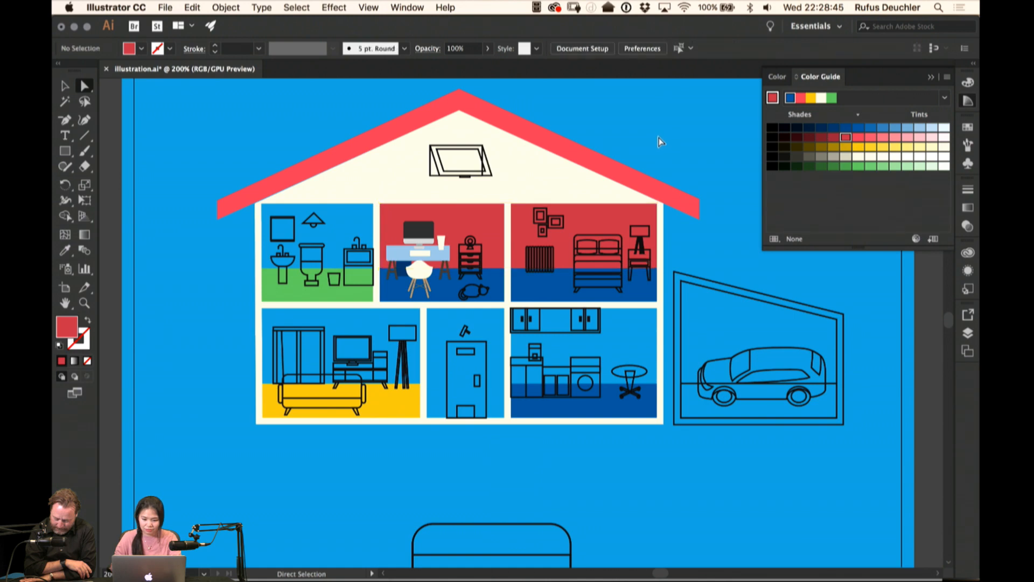
key("v")
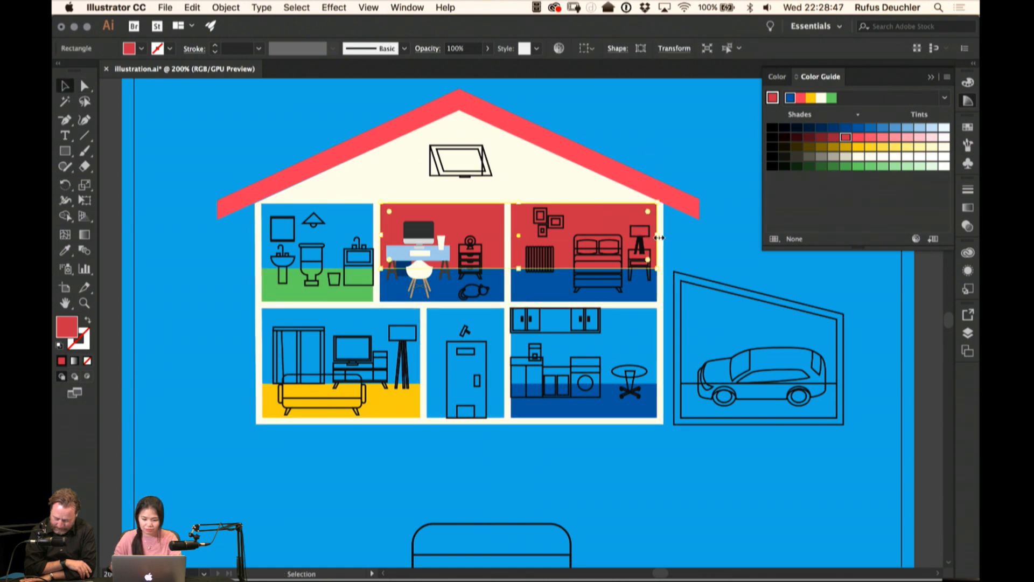
left_click_drag(662, 243, 506, 234)
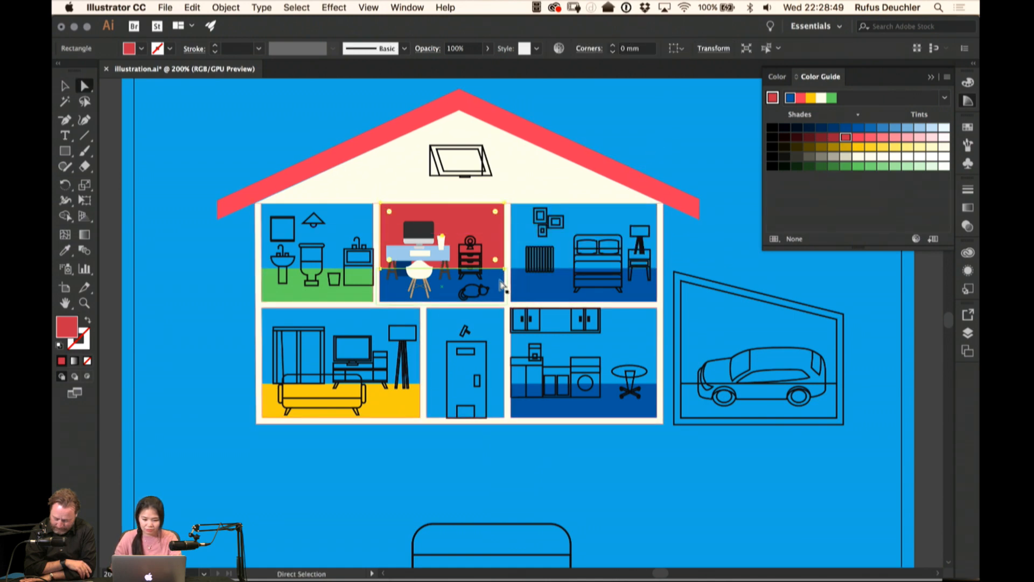
Fill the study's floor rectangle with the base yellow of the colour group
key("a")
left_click(501, 277)
left_click(858, 149)
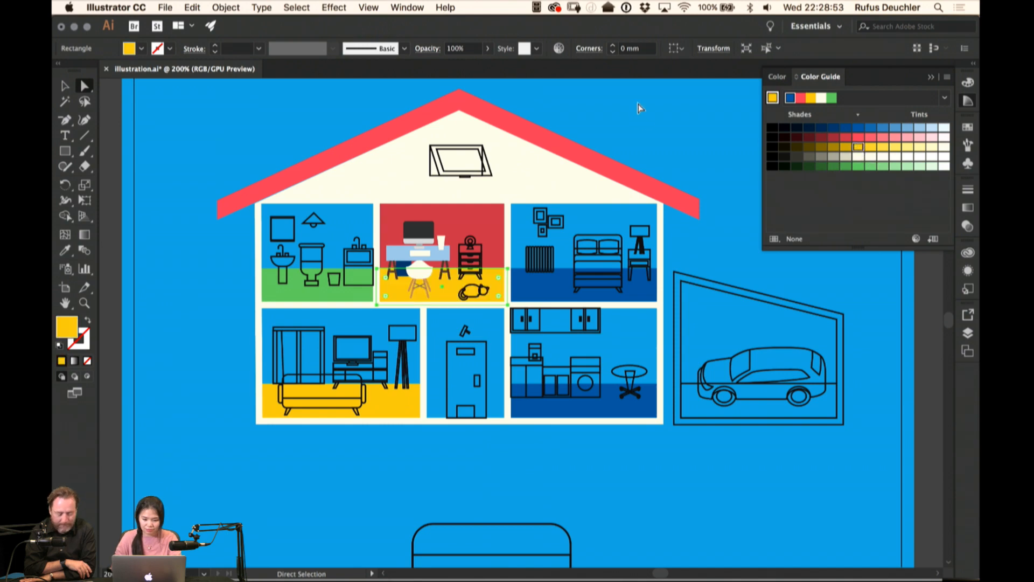
left_click(578, 215)
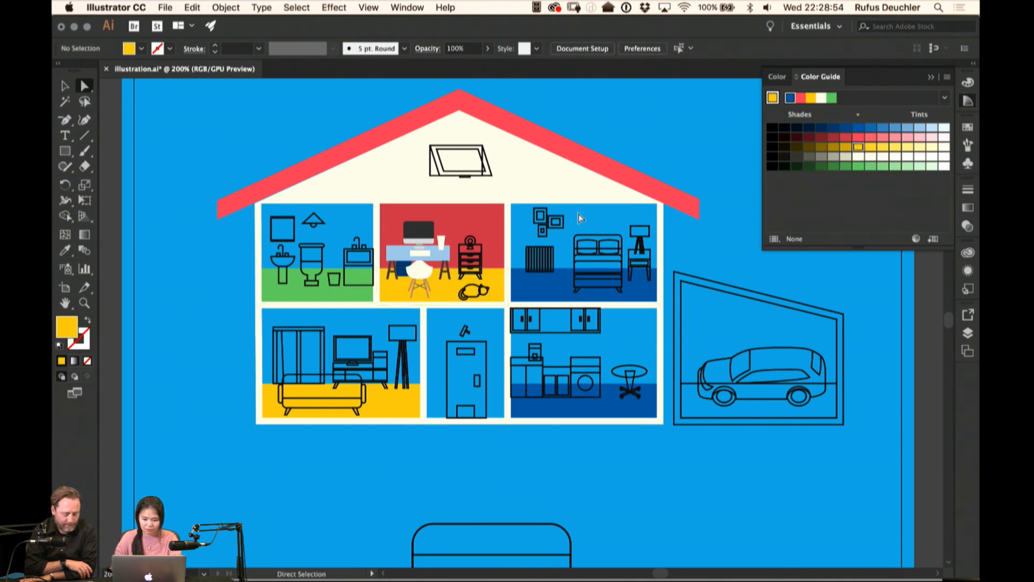
Copy the study's red wall rectangle into the bedroom, fit it to that room's width and fill it with a dark yellow shade
left_click(487, 218)
key("v")
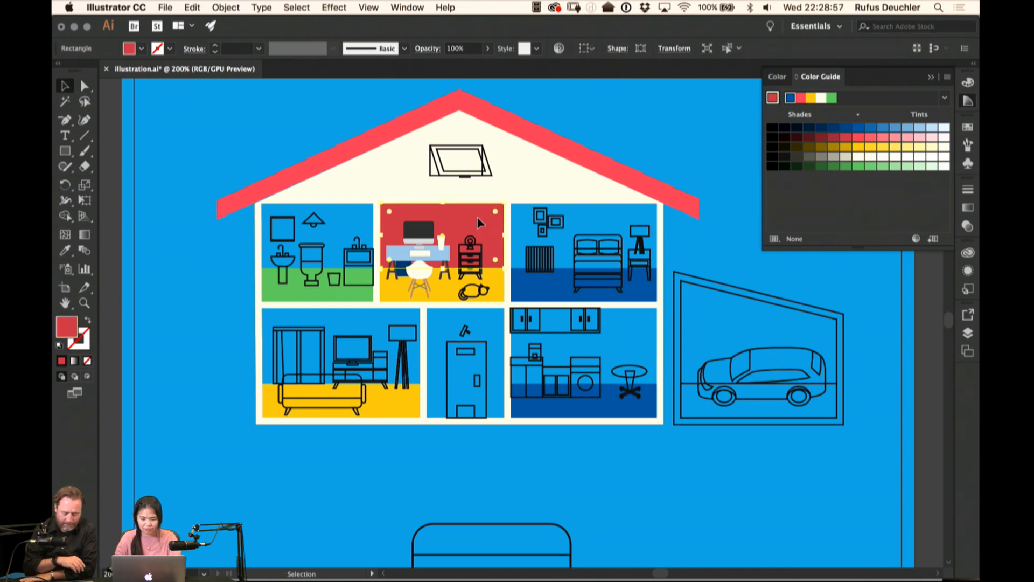
left_click_drag(476, 227, 658, 236)
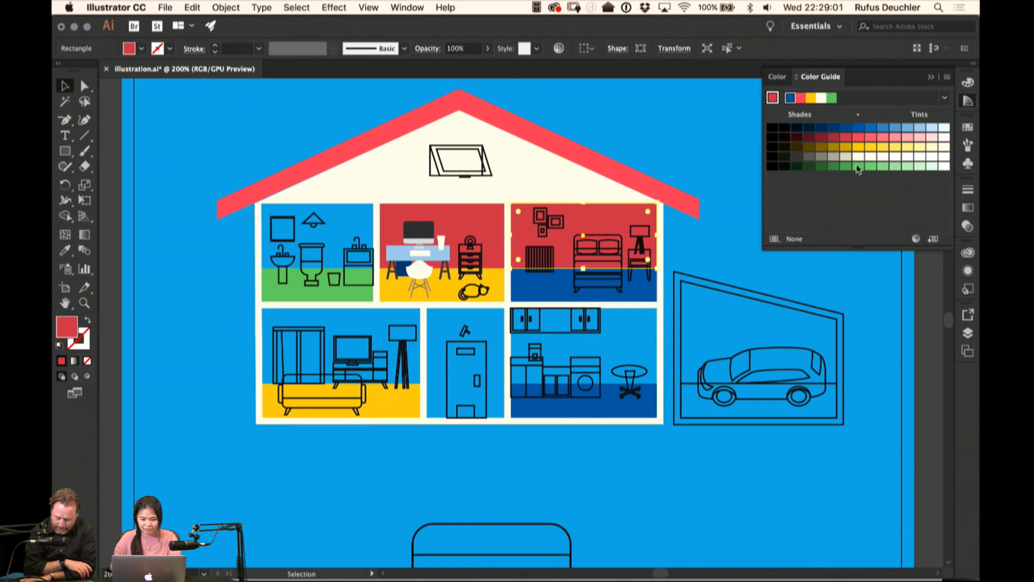
left_click(833, 147)
left_click(696, 145)
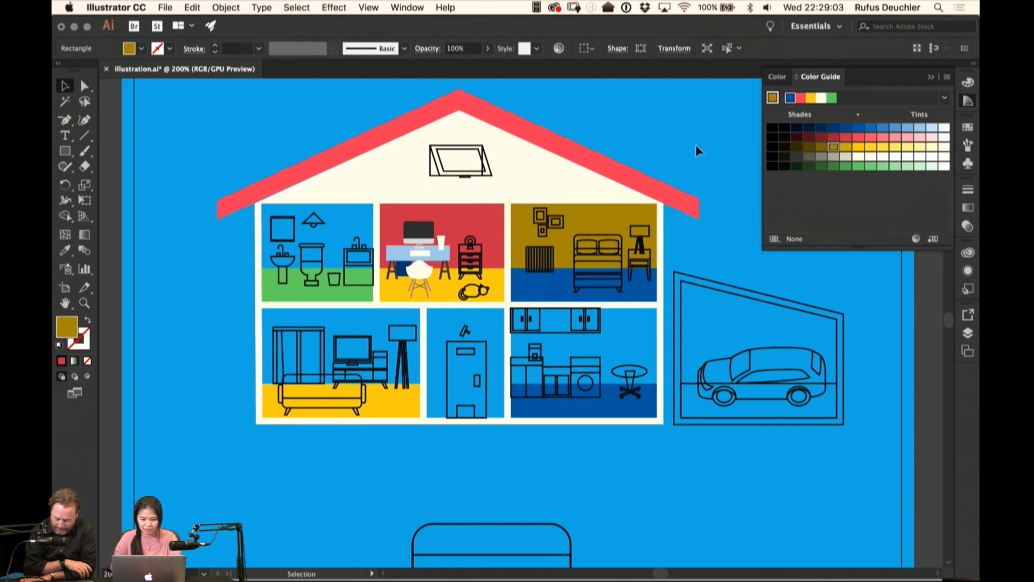
Recolour the study's floor rectangle with a slightly darkened blue shade
key("a")
left_click(502, 286)
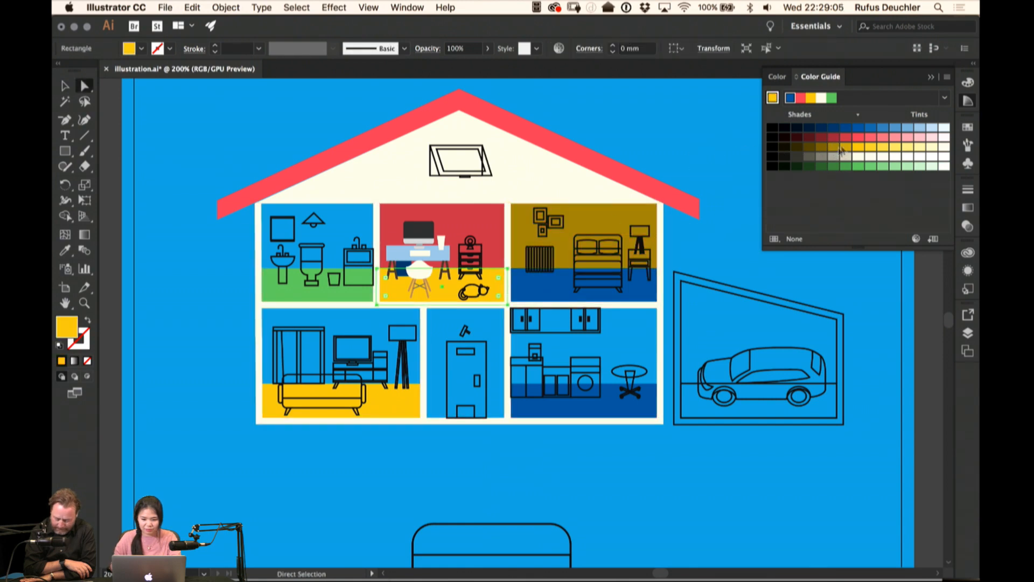
left_click(846, 128)
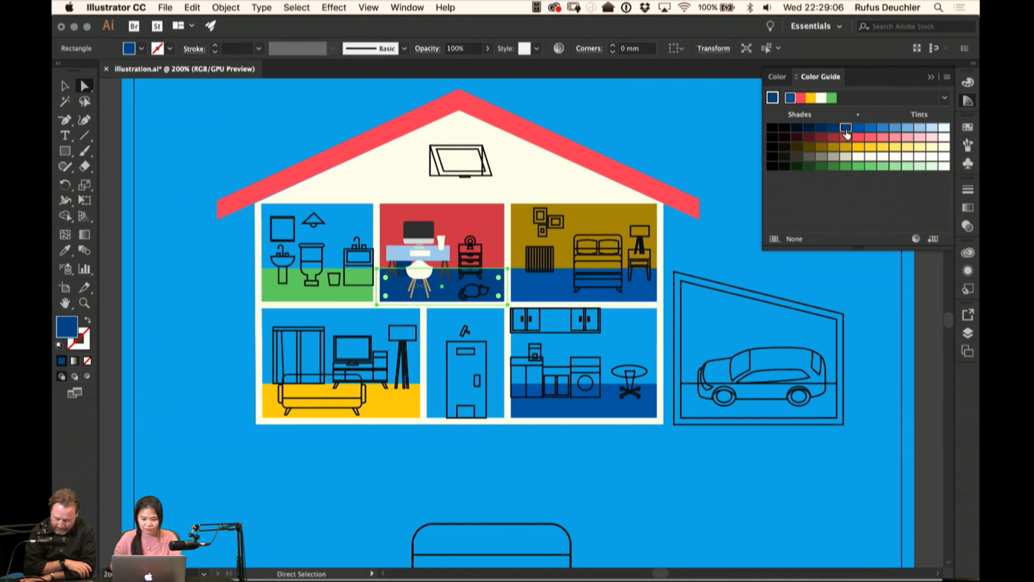
left_click(700, 142)
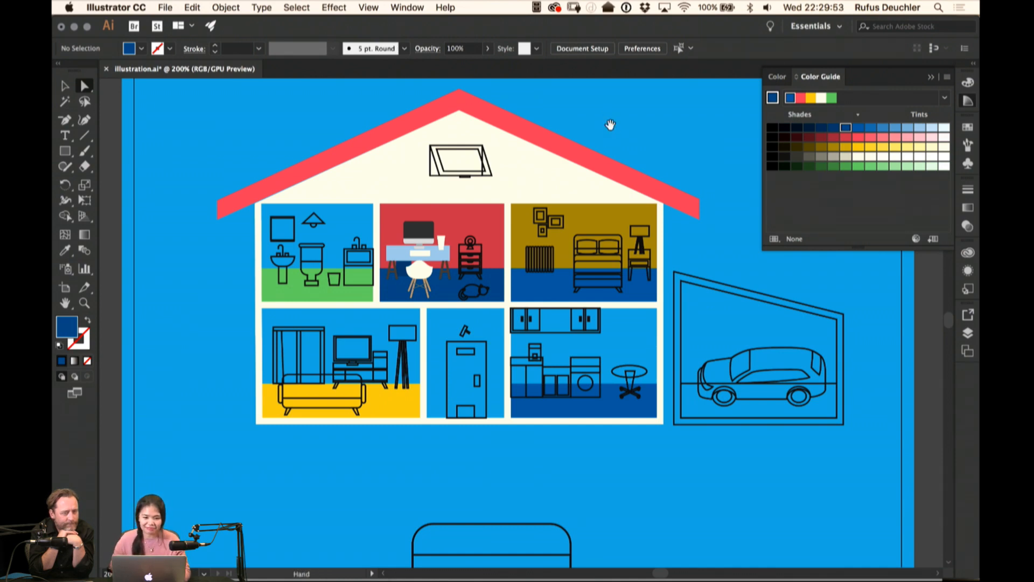
scroll(610, 125, "down", 2)
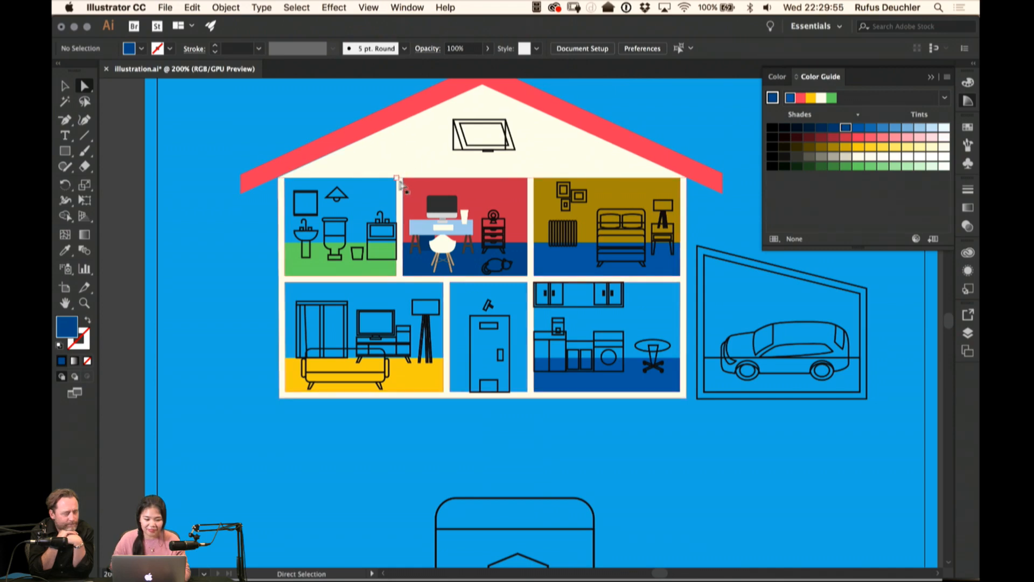
left_click(406, 210)
key("v")
left_click_drag(404, 210, 400, 210)
key("a")
Recolour the bedroom's wall rectangle with the base blue of the colour group
left_click(597, 197)
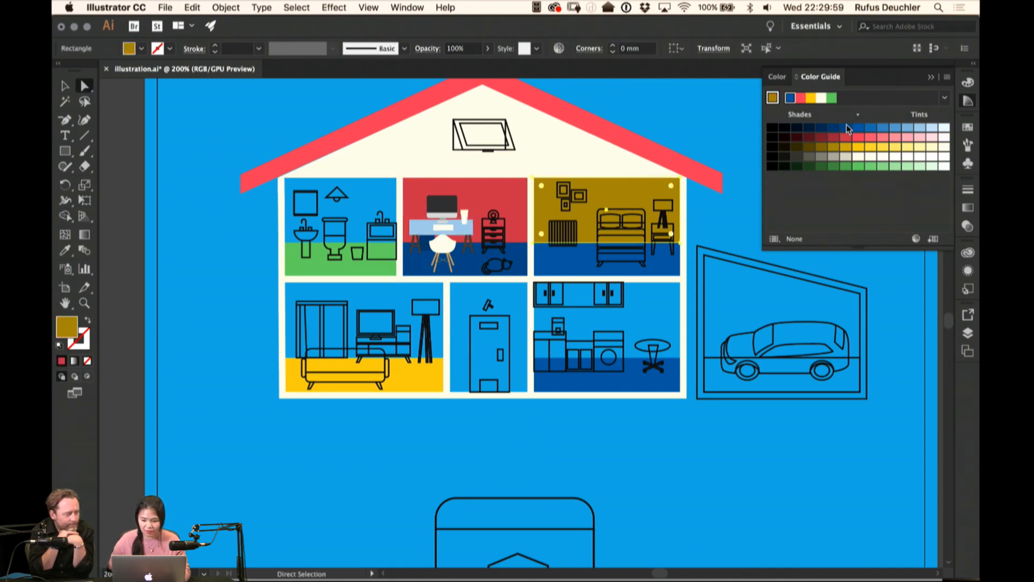
left_click(845, 127)
left_click(739, 122)
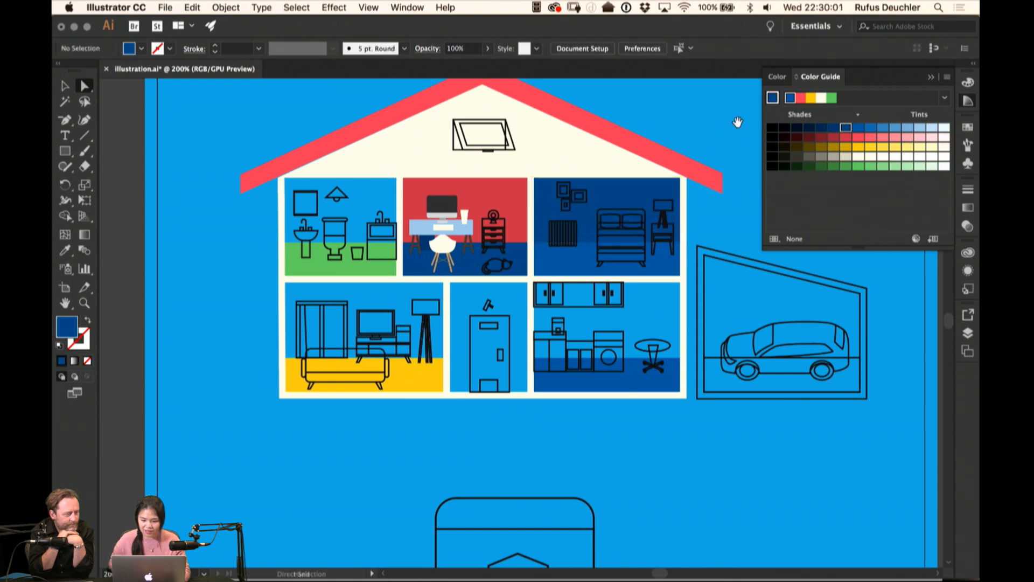
left_click_drag(723, 128, 684, 136)
left_click(615, 199)
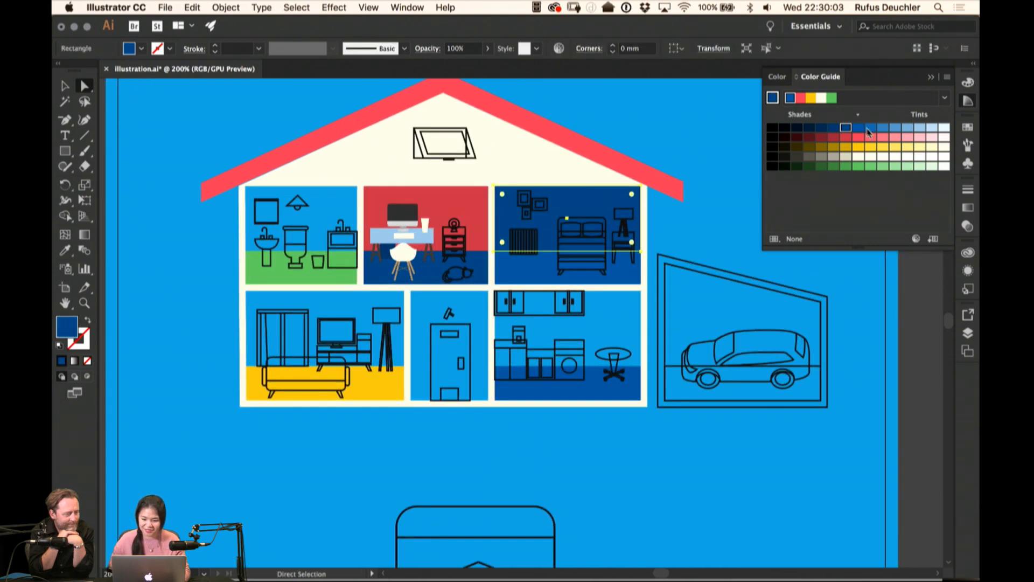
left_click(859, 128)
left_click(696, 139)
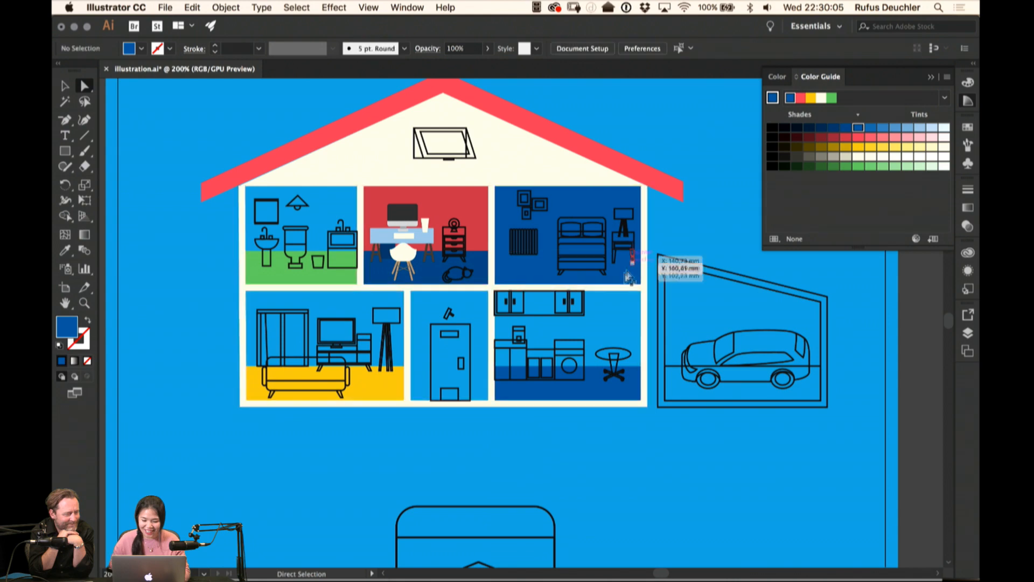
Fill the bedroom's floor rectangle with a slightly darkened shade of the cream colour
left_click(629, 275)
left_click(860, 157)
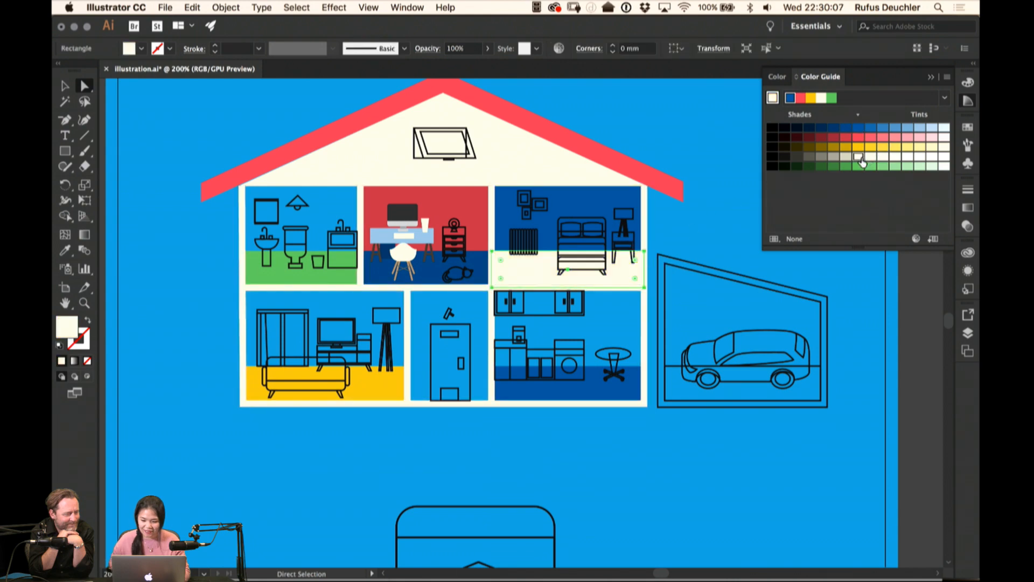
left_click(847, 157)
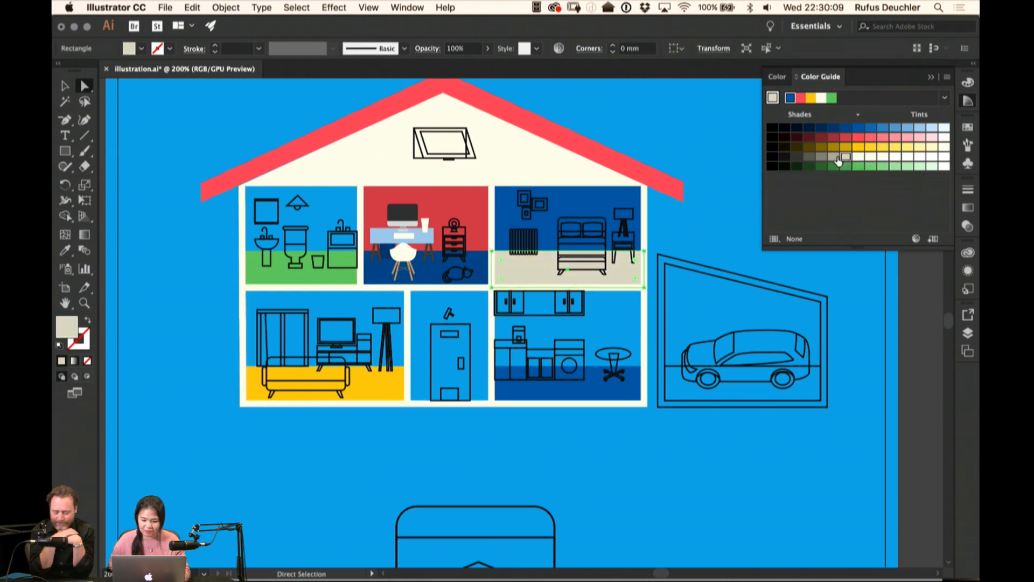
left_click(683, 135)
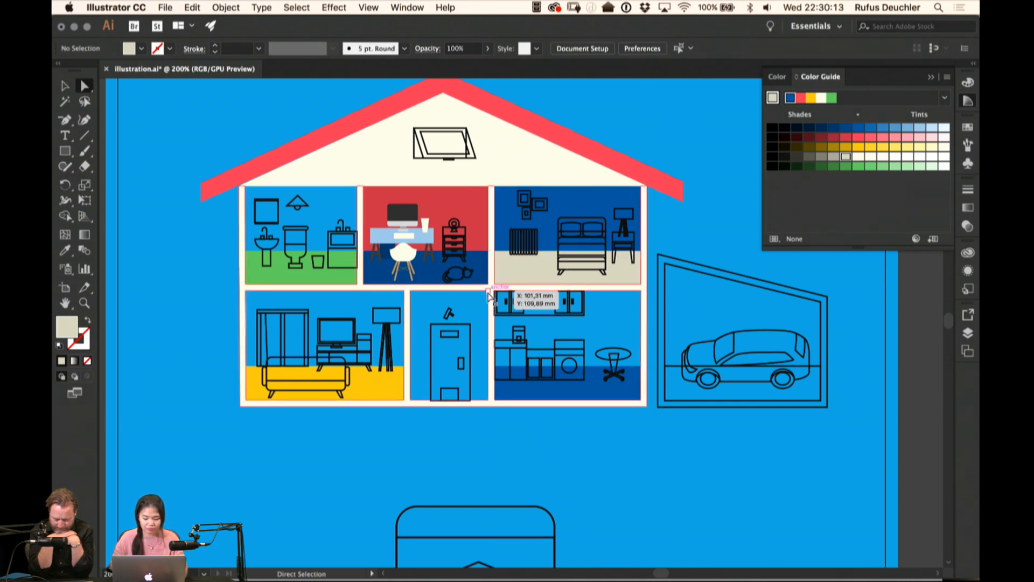
Draw a rectangle covering the whole entrance room behind the door, filled with the same darkened cream shade
key("m")
mouse_move(488, 289)
left_mouse_down()
mouse_move(458, 367)
mouse_move(412, 400)
left_mouse_up()
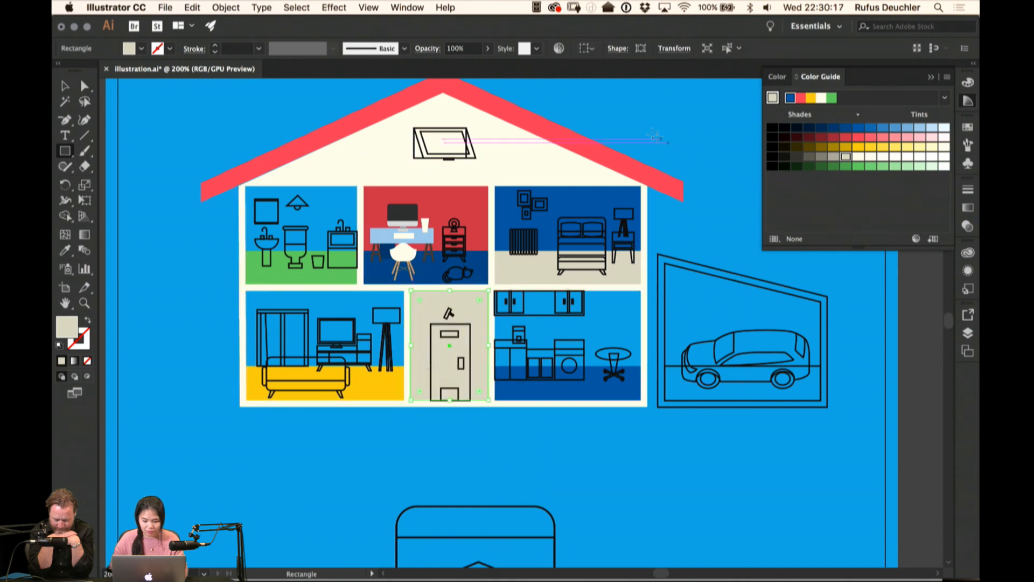
key("v")
left_click(654, 122)
Draw a small brick rectangle about 3.25 by 1.73 mm in the empty sky beside the roof and fill it with a dark grey shade
key("space")
left_click_drag(632, 134, 483, 197)
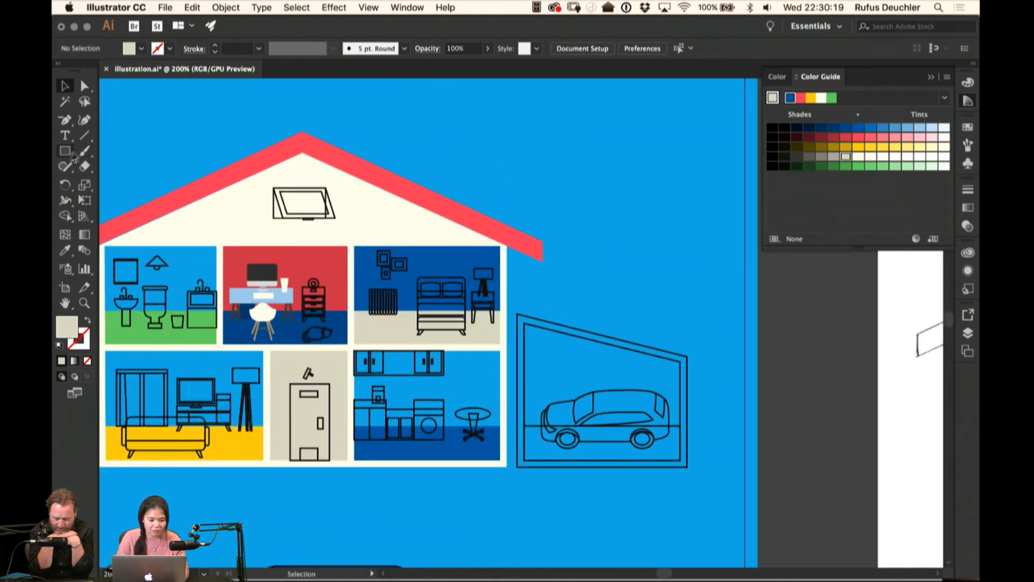
key("m")
left_click_drag(599, 127, 605, 132)
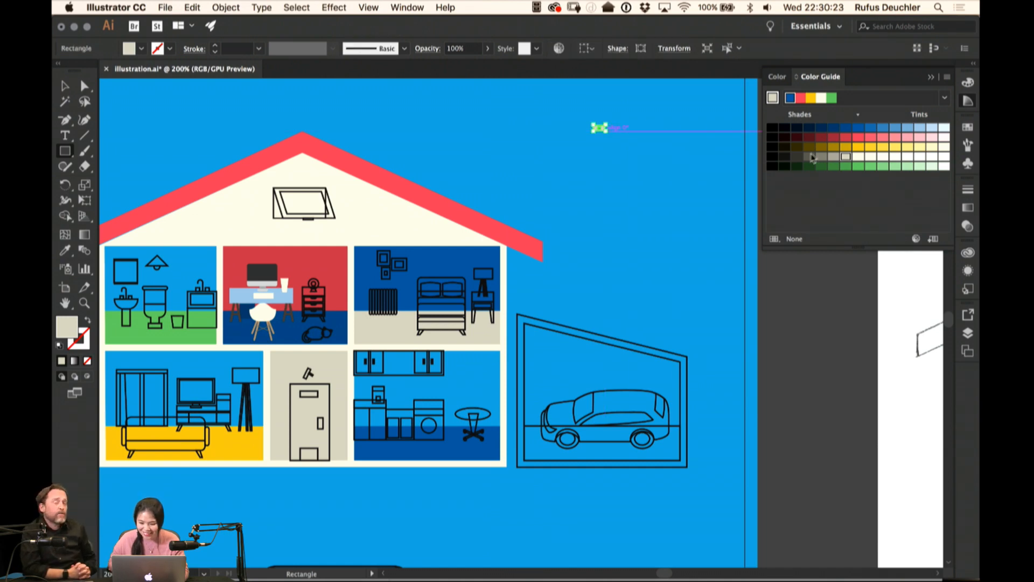
left_click(810, 157)
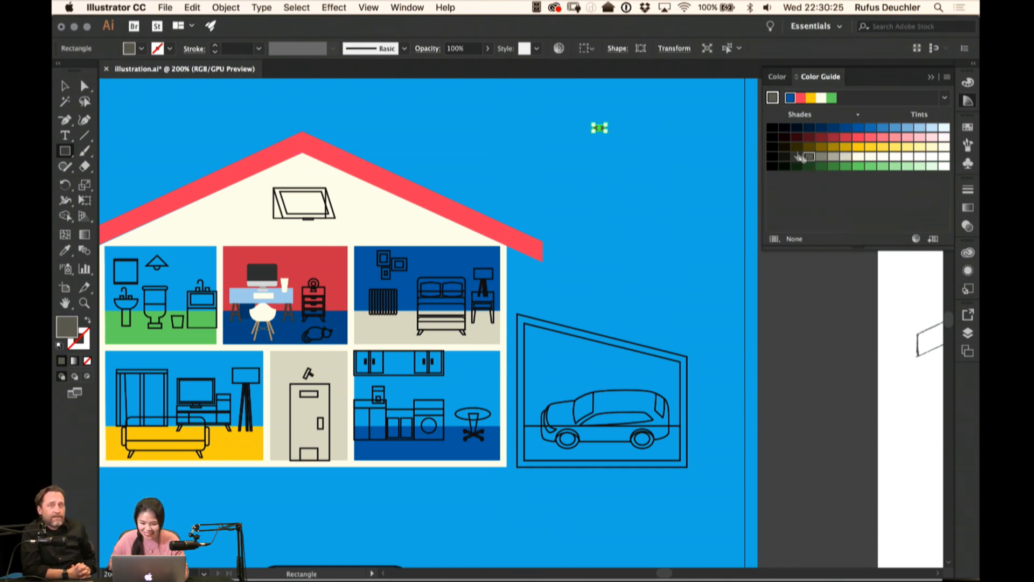
key("v")
left_click(625, 93)
left_click(600, 129)
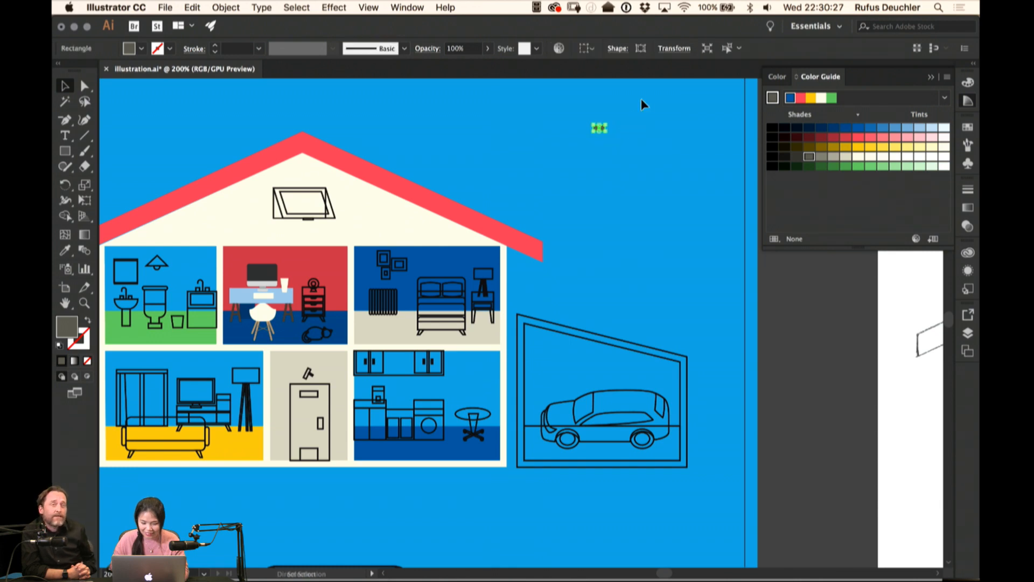
left_click_drag(598, 129, 618, 130)
left_click(633, 120)
left_click(621, 128)
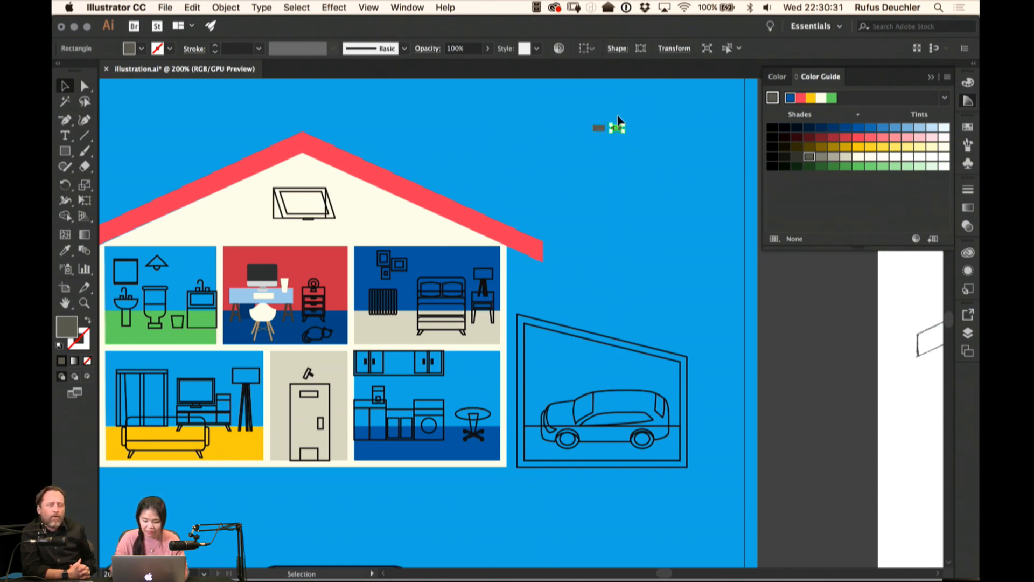
key("Delete")
Make a new pattern from the small dark grey rectangle in the sky
left_click(600, 127)
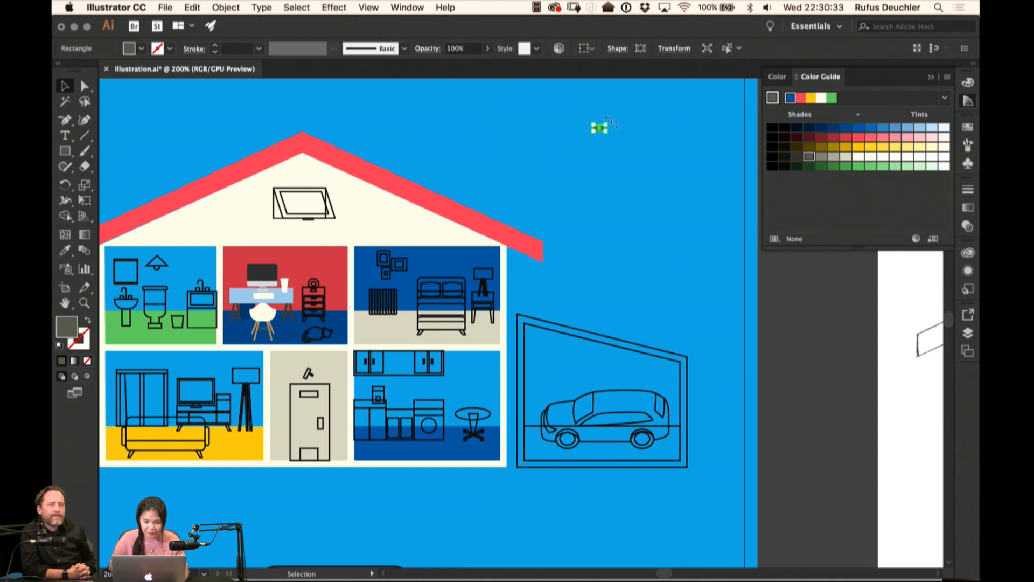
left_click(165, 7)
mouse_move(227, 6)
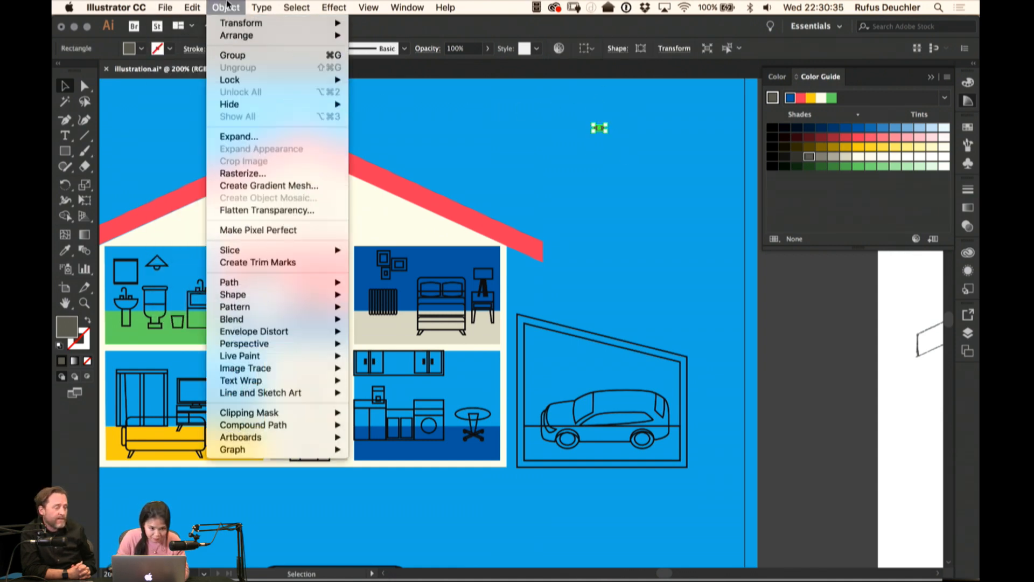
mouse_move(260, 305)
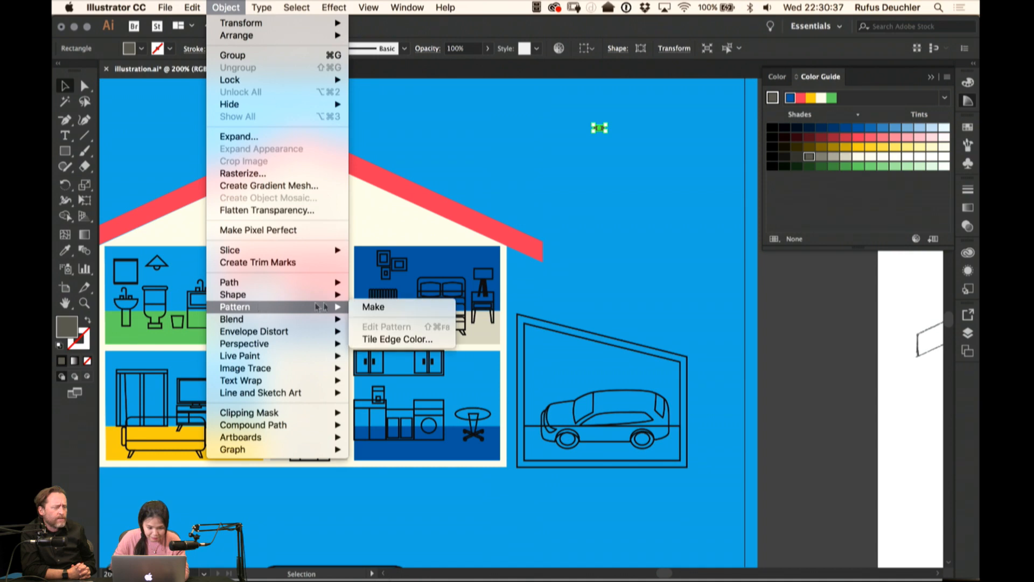
left_click(377, 308)
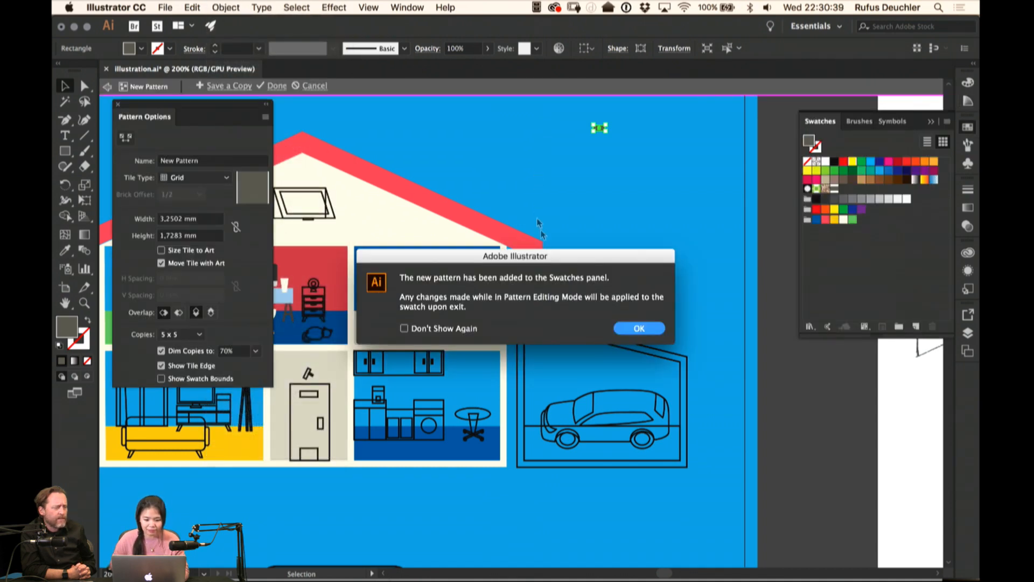
left_click(630, 327)
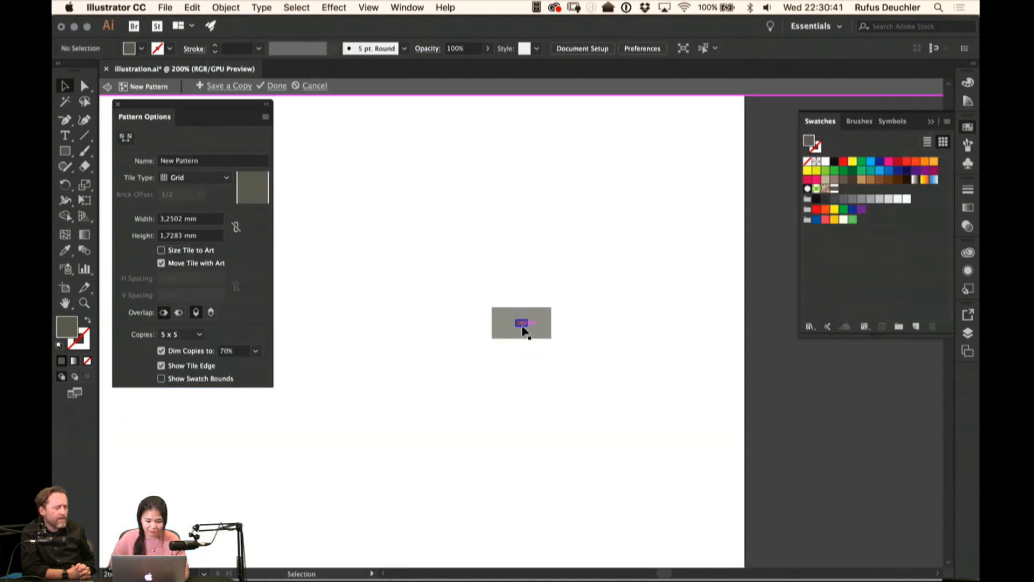
Enlarge the pattern tile with the Pattern Tile tool to about 4.45 by 2.80 mm to leave gaps between the bricks
left_click(126, 137)
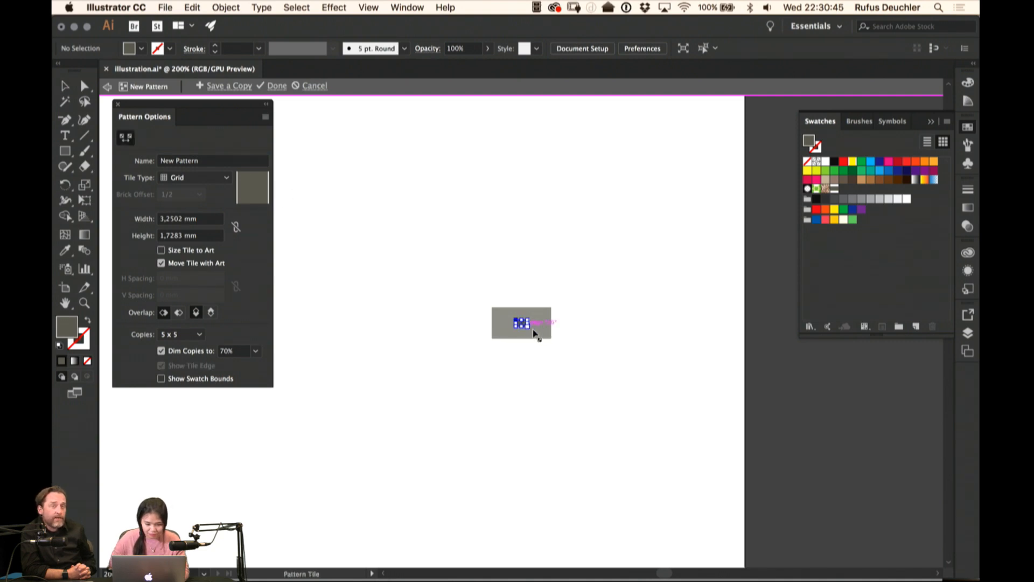
left_click_drag(534, 329, 541, 332)
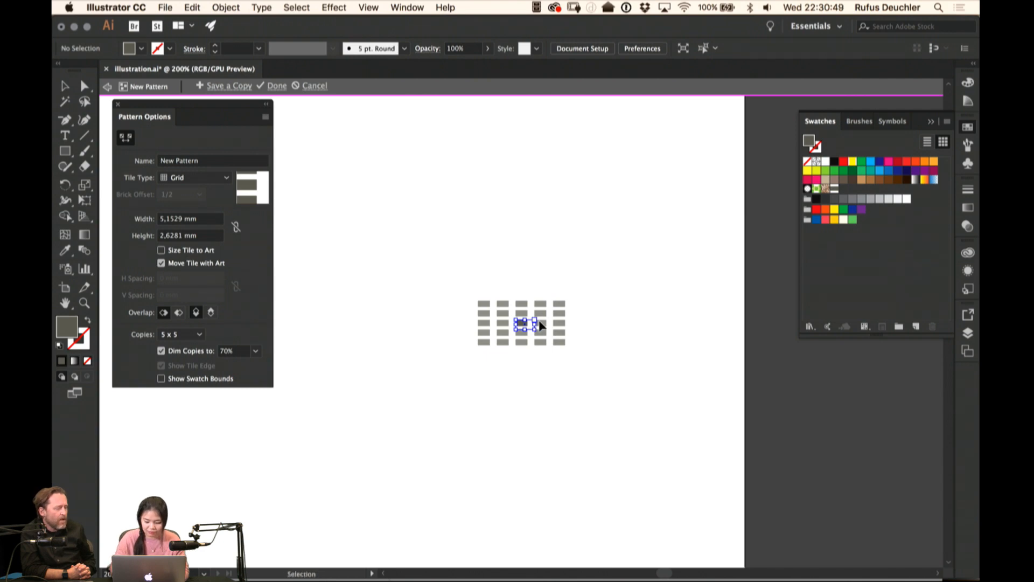
key("super+equal")
key("super+equal")
key("super+equal")
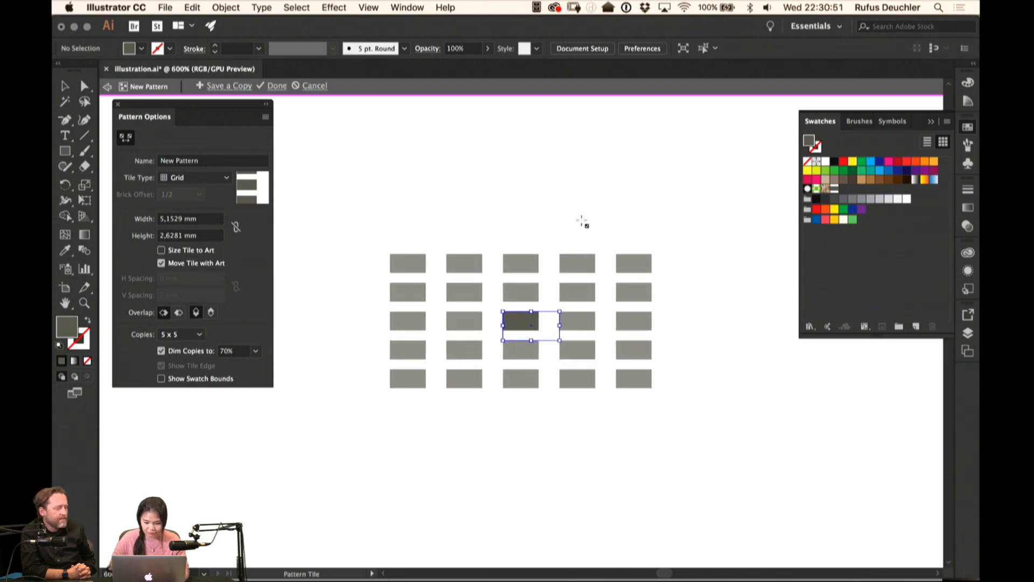
left_click_drag(560, 326, 528, 342)
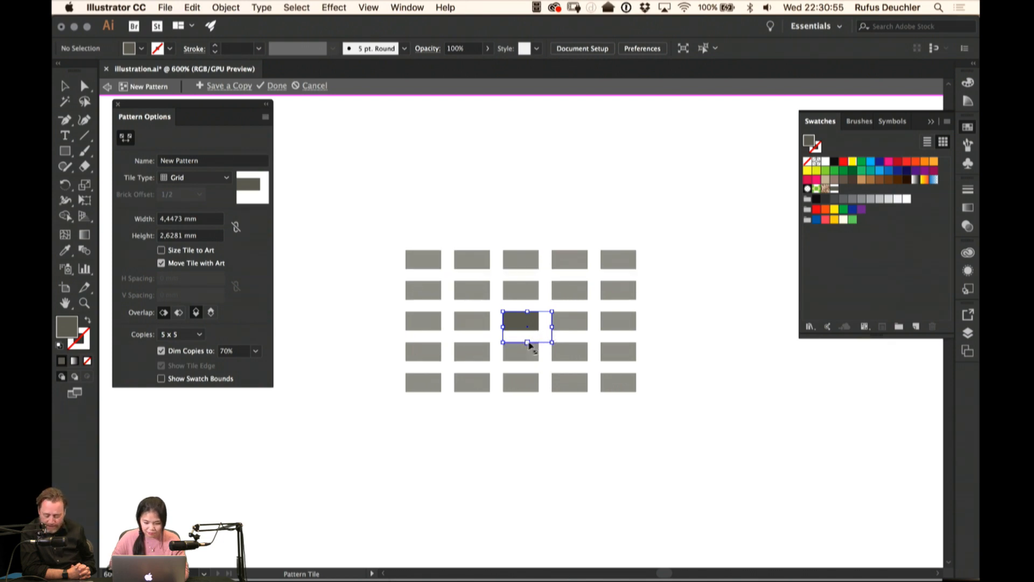
Set the pattern's tile type to Brick by Row and finish pattern editing
left_click(194, 160)
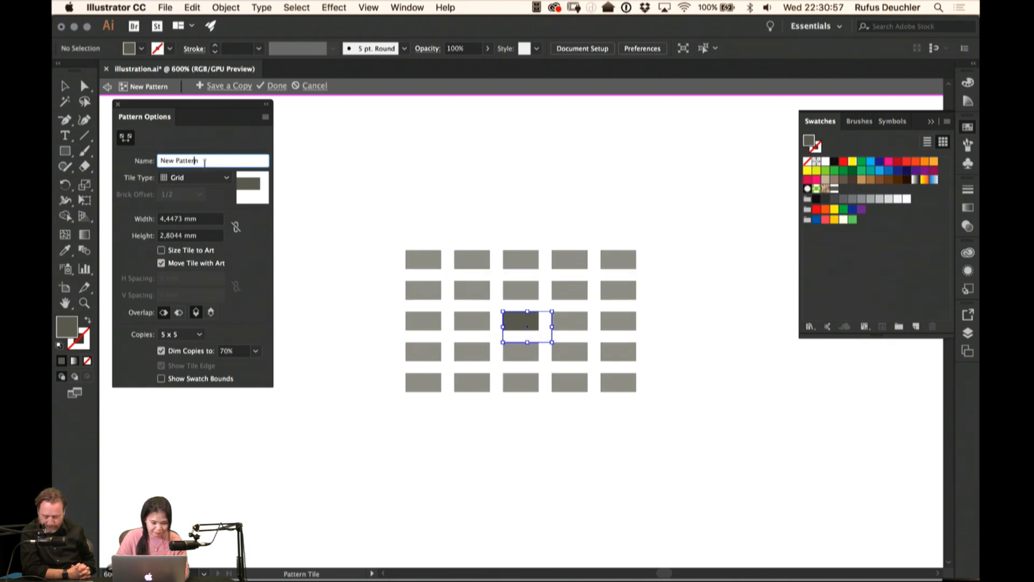
left_click(195, 176)
left_click(195, 205)
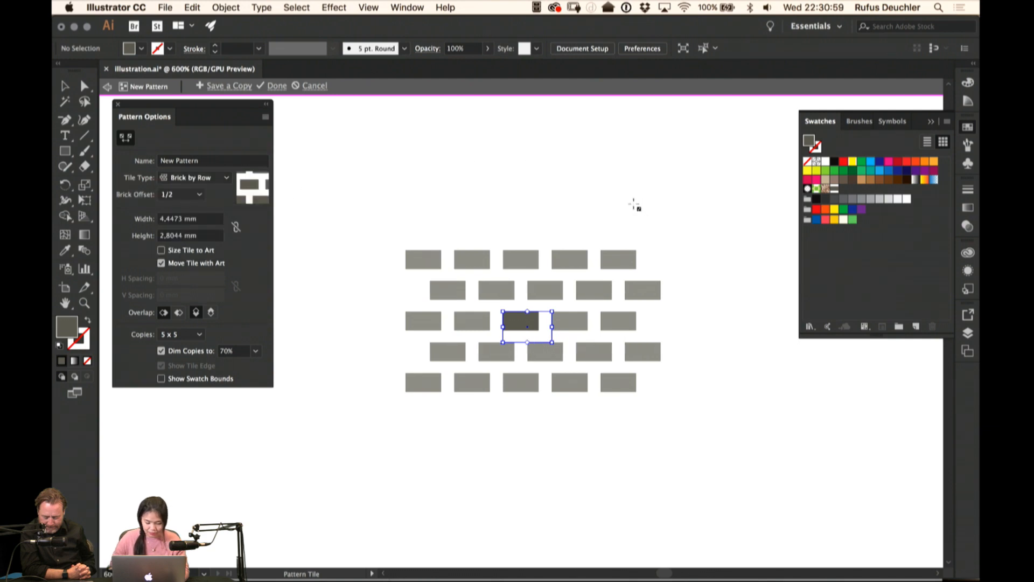
key("v")
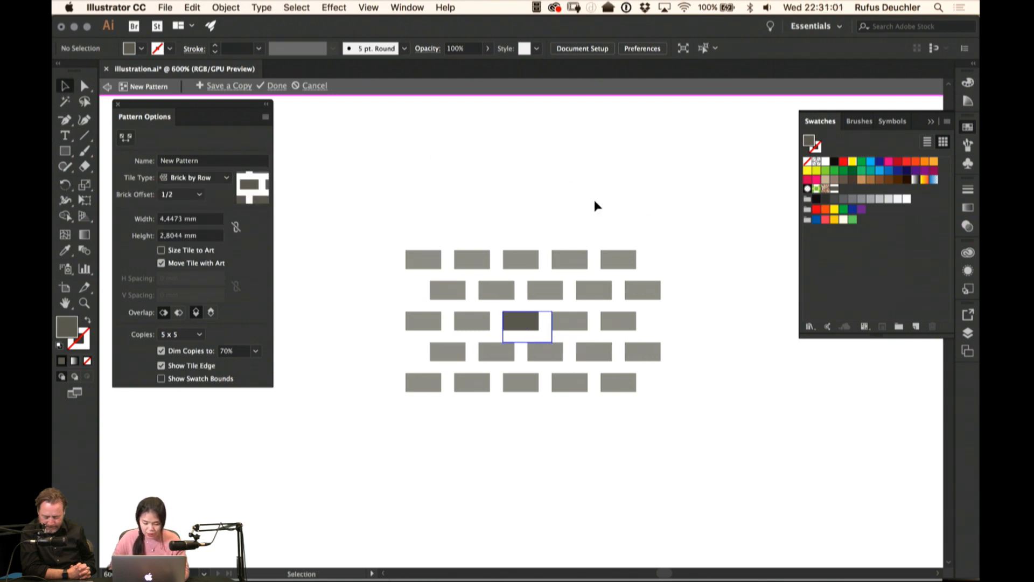
left_click(278, 86)
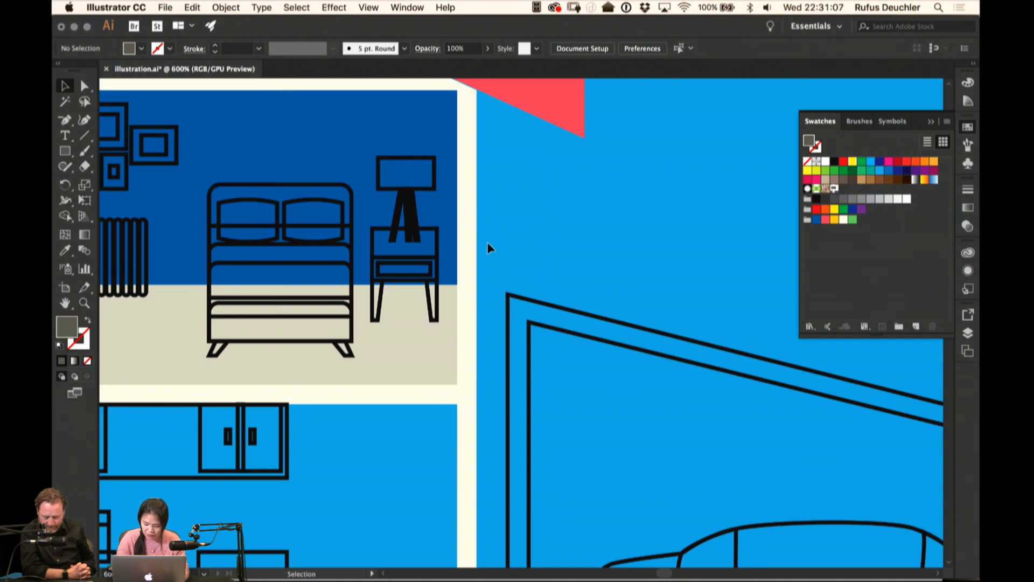
Fill the entrance room's wall rectangle with the new brick pattern swatch
key("super+minus")
key("super+minus")
key("super+minus")
key("super+minus")
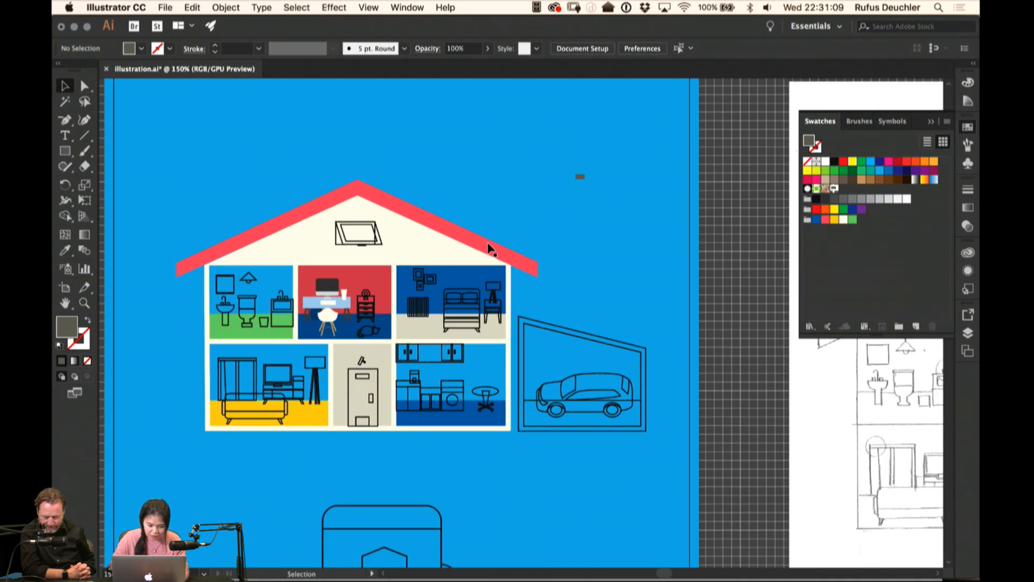
key("a")
left_click(383, 355)
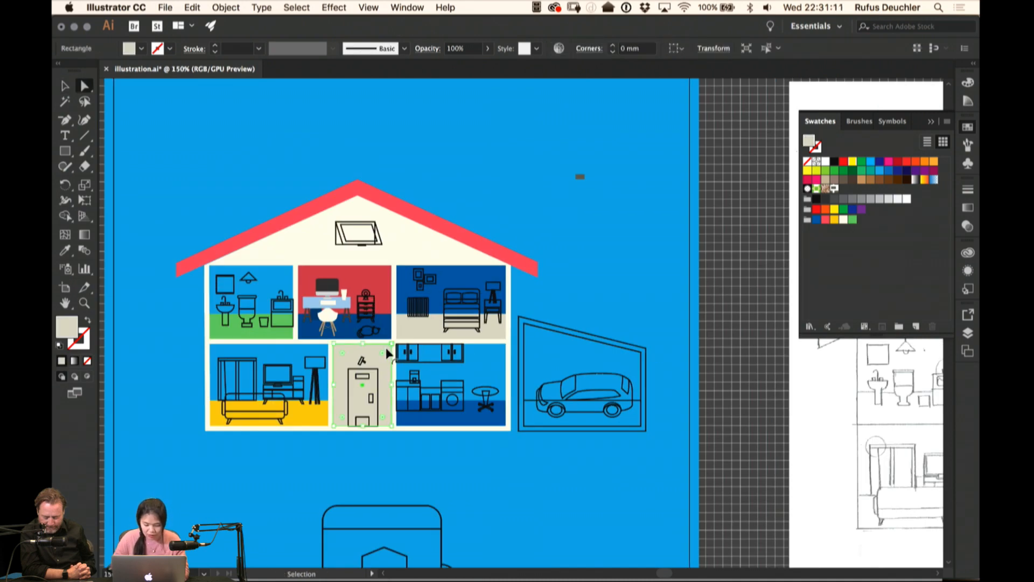
key("i")
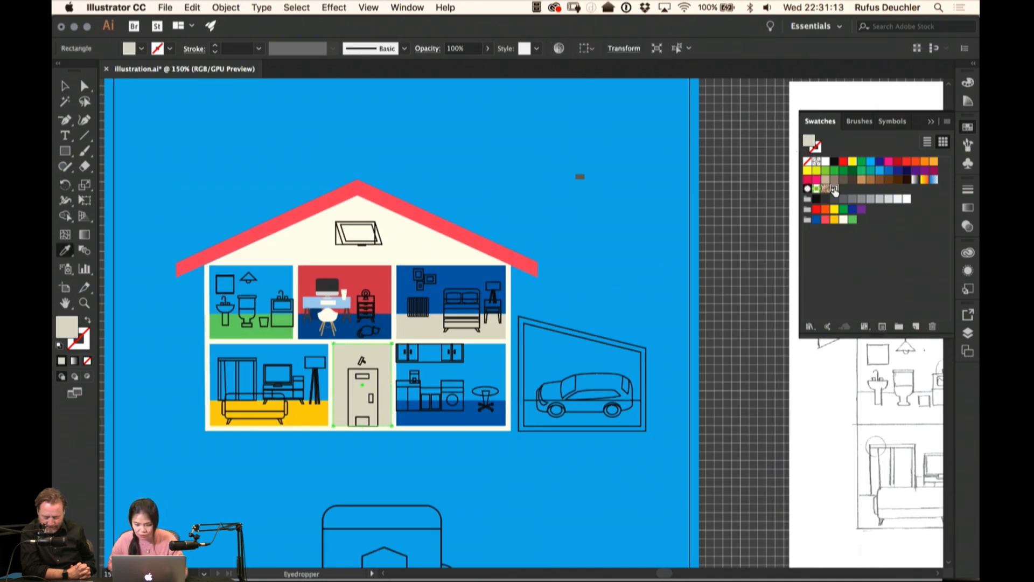
left_click(834, 188)
Lower the opacity of the entrance room's brick pattern to 16% and deselect it
left_click(487, 49)
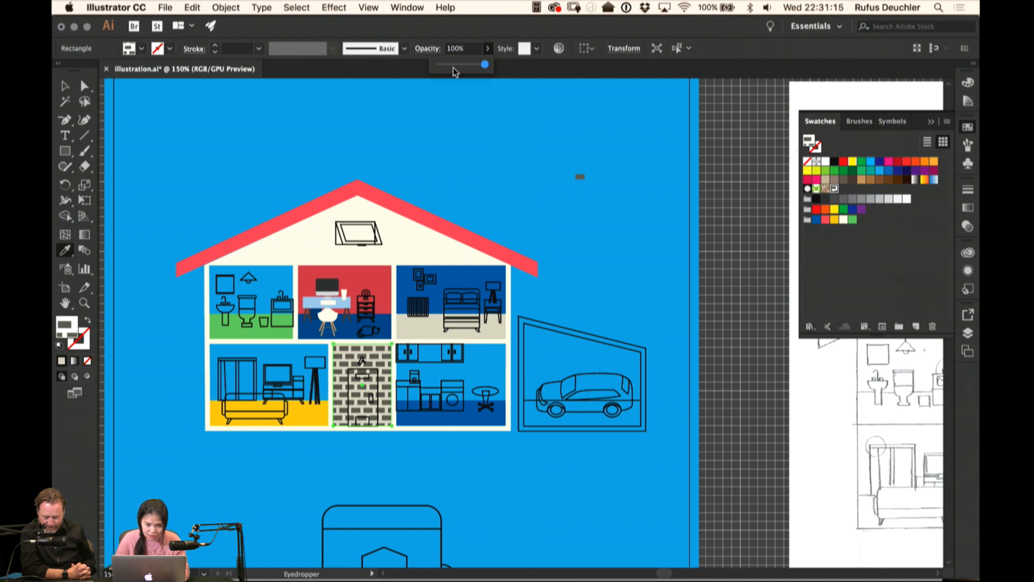
left_click(450, 65)
left_click_drag(445, 66, 446, 64)
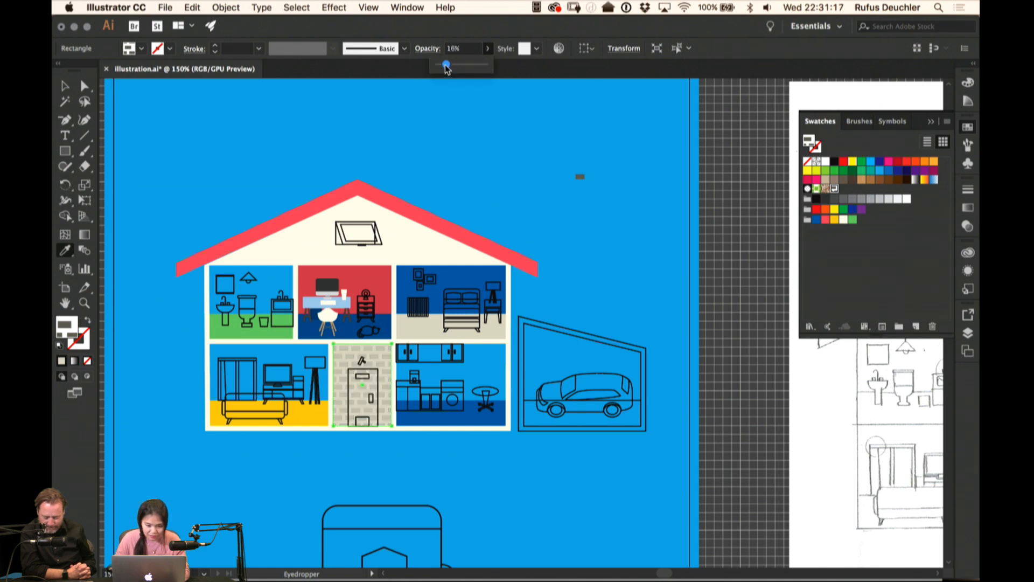
left_click(437, 166)
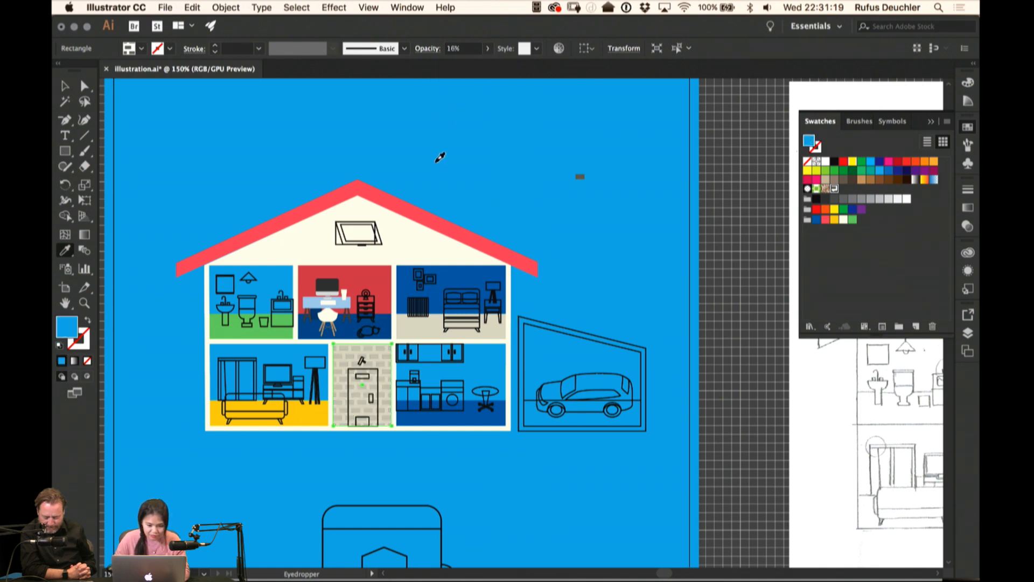
key("super+z")
key("a")
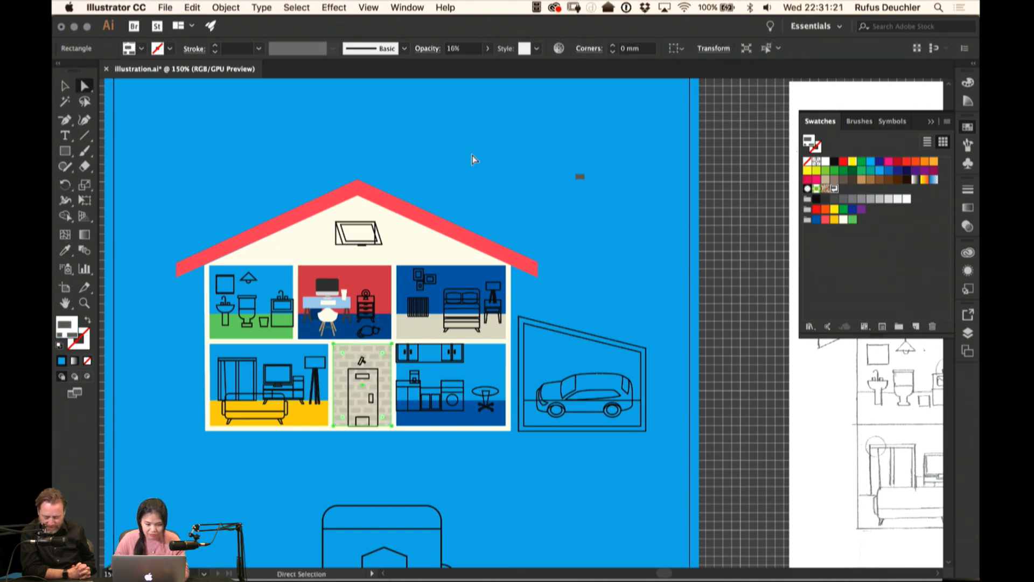
left_click(473, 156)
Delete the leftover grey brick rectangle beside the house
key("v")
left_click_drag(554, 157, 605, 194)
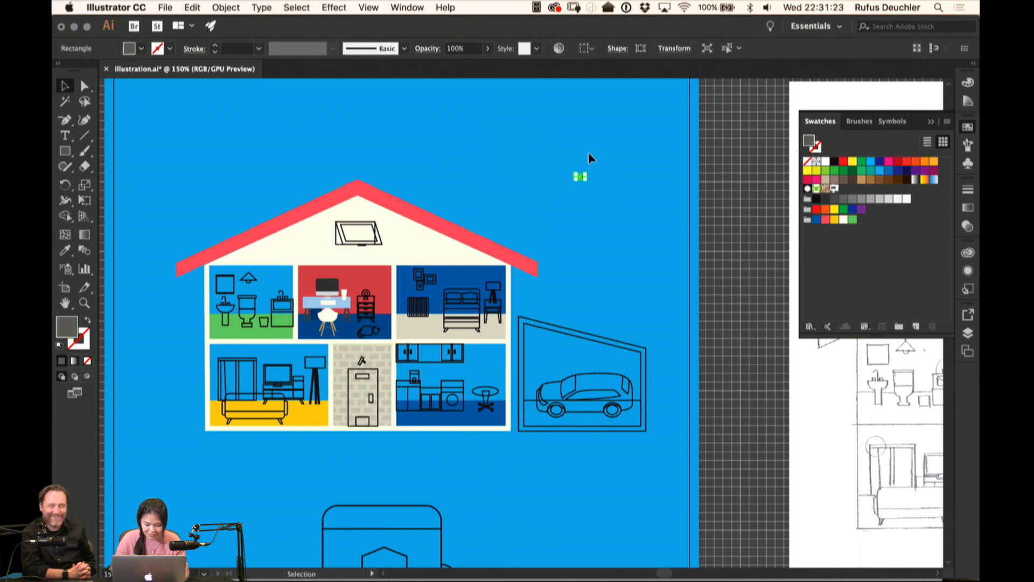
key("BackSpace")
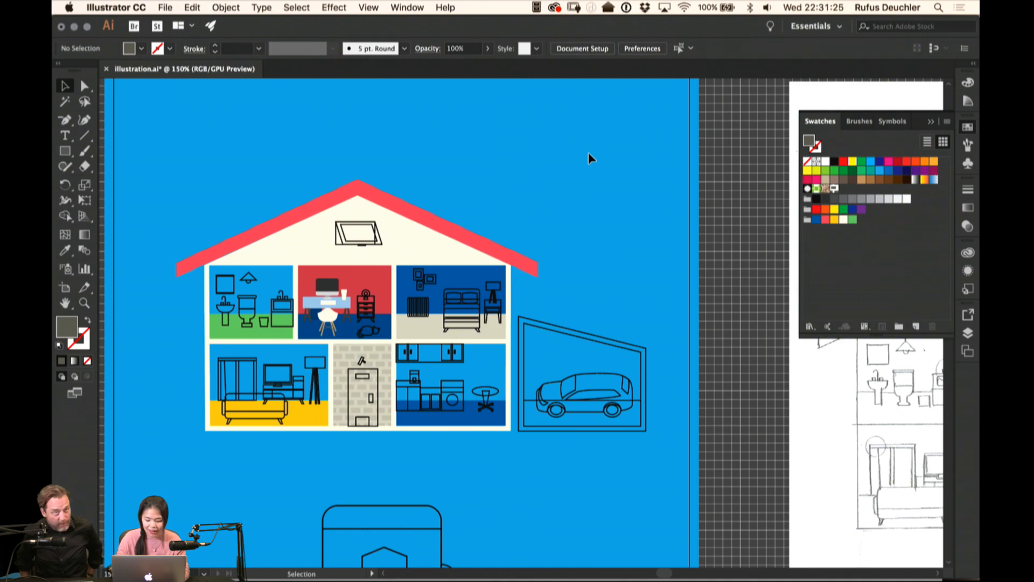
Turn the front door's outline into a solid fill using the dark blue palette swatch
key("super+equal")
left_click_drag(482, 180, 527, 139)
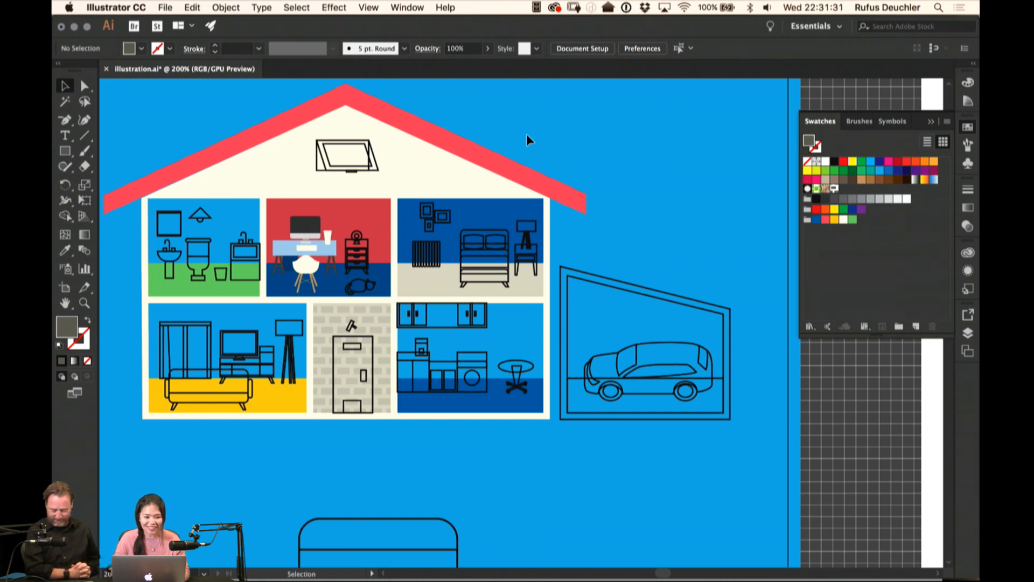
scroll(455, 280, "down", 3)
scroll(455, 280, "left", 2)
key("a")
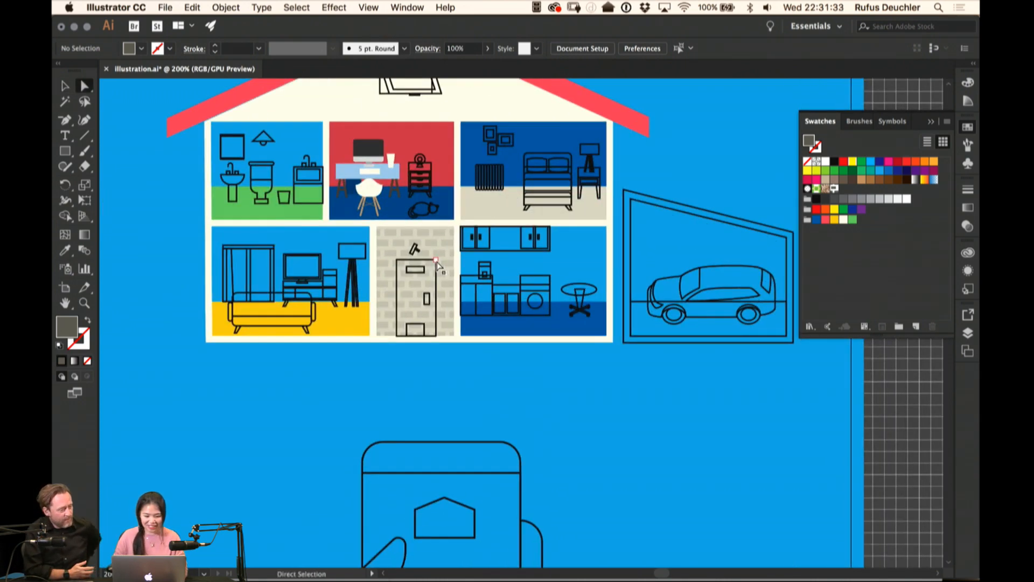
left_click(437, 265)
left_click(817, 199)
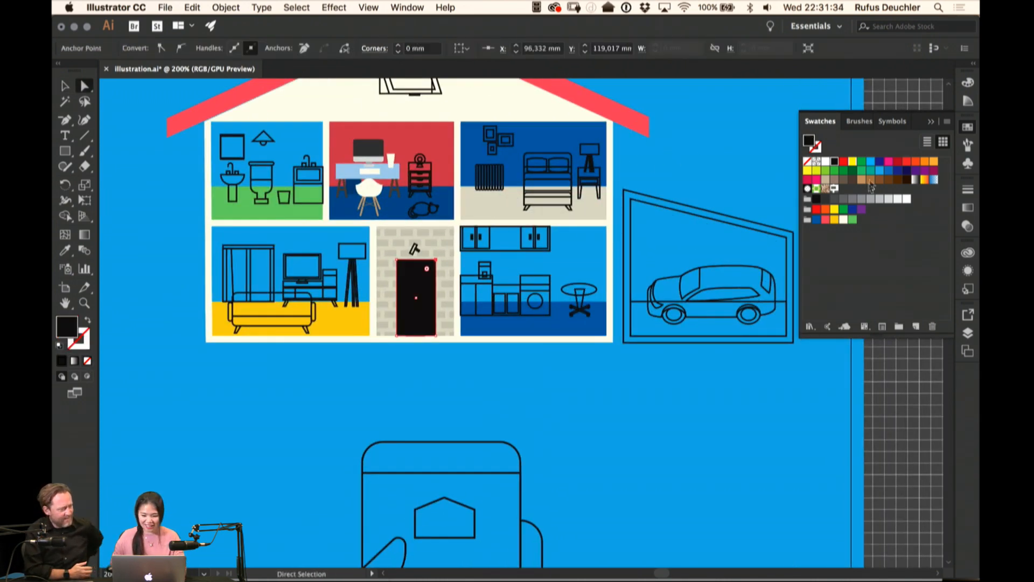
left_click(816, 220)
left_click(716, 146)
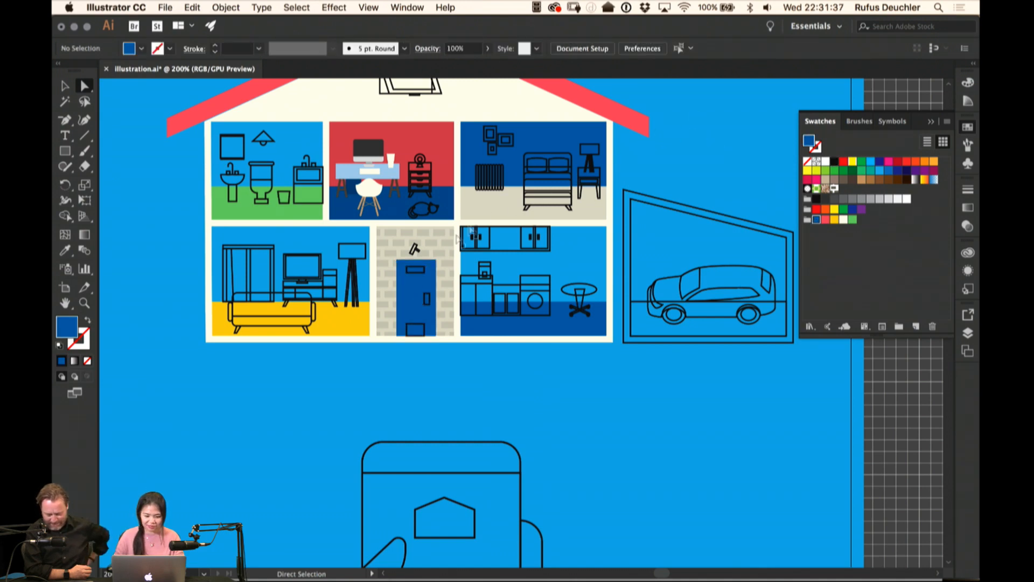
Convert the small panel near the top of the door from an outline to a cream fill
left_click(424, 273)
key("shift+x")
left_click(844, 220)
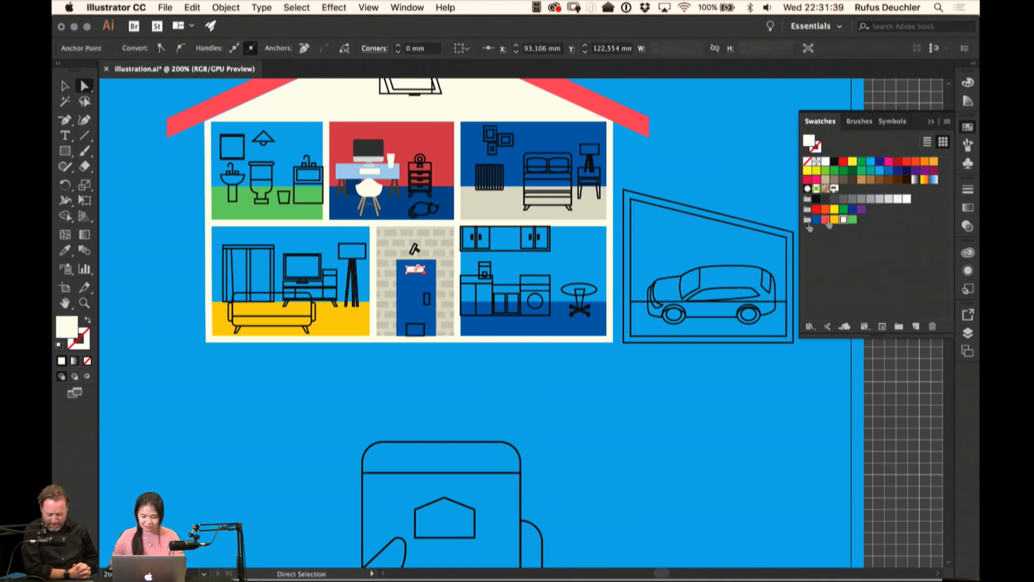
Convert the panel at the foot of the door to a solid fill in a lighter blue tint from the Color Guide
left_click(424, 323)
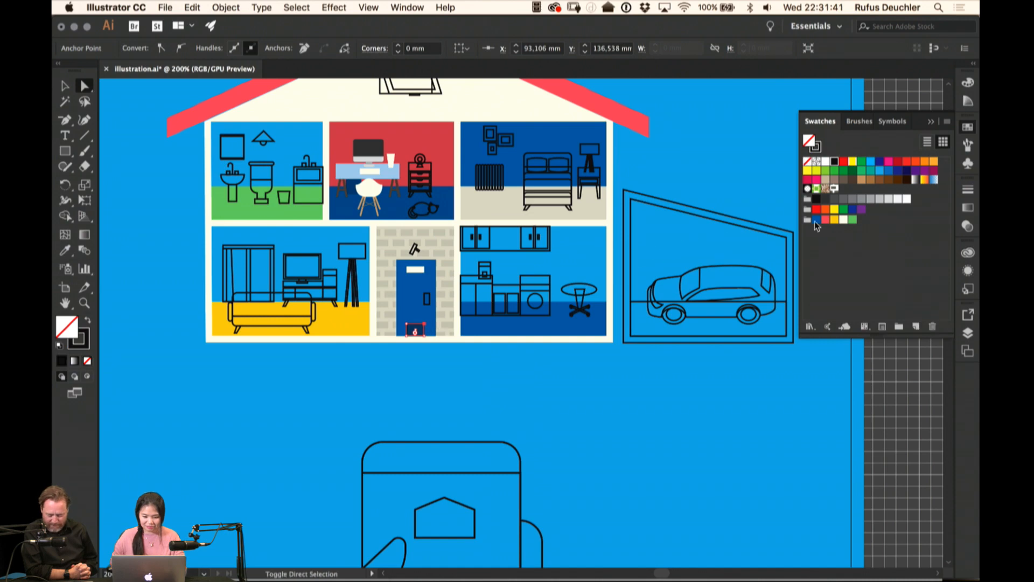
key("shift+x")
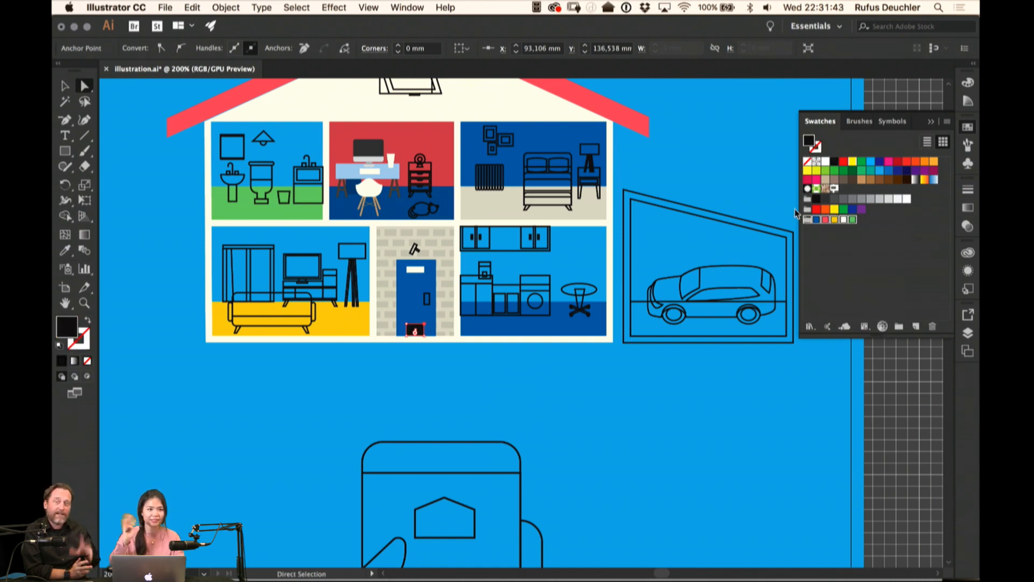
left_click(971, 101)
left_click(871, 129)
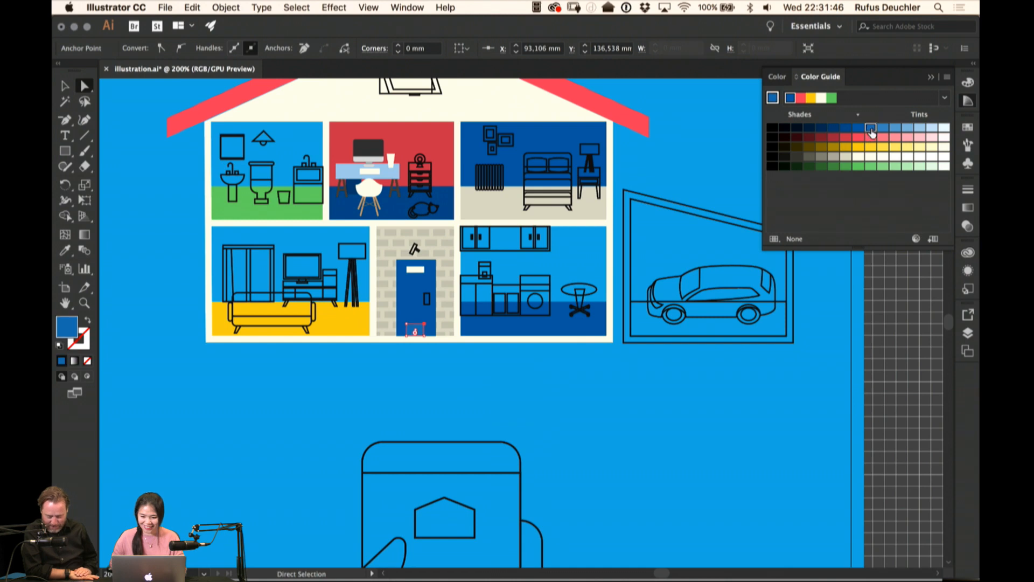
left_click(693, 143)
left_click(424, 332)
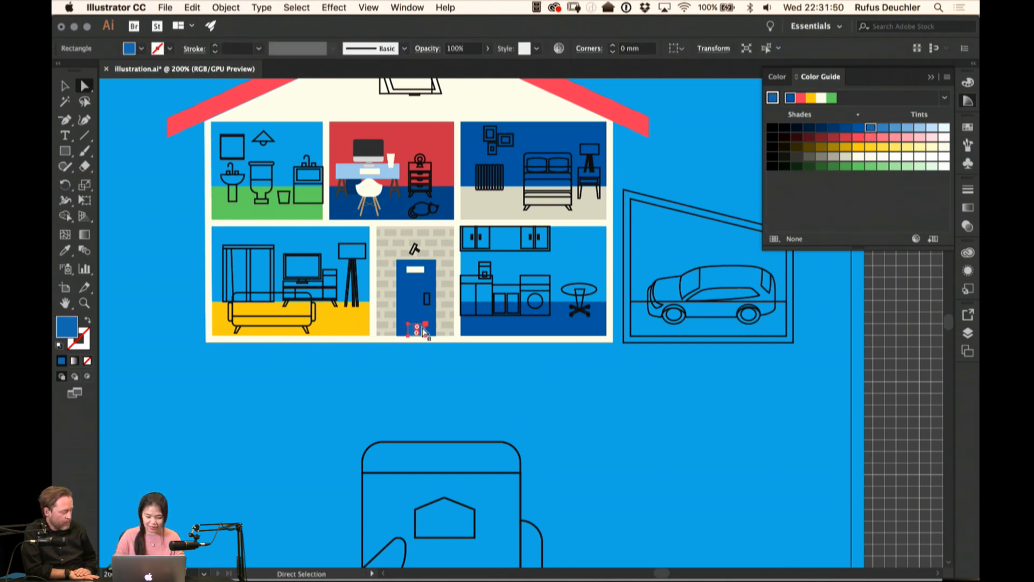
Convert the door handle from an outline to a solid black fill
left_click(426, 299)
left_click(668, 139)
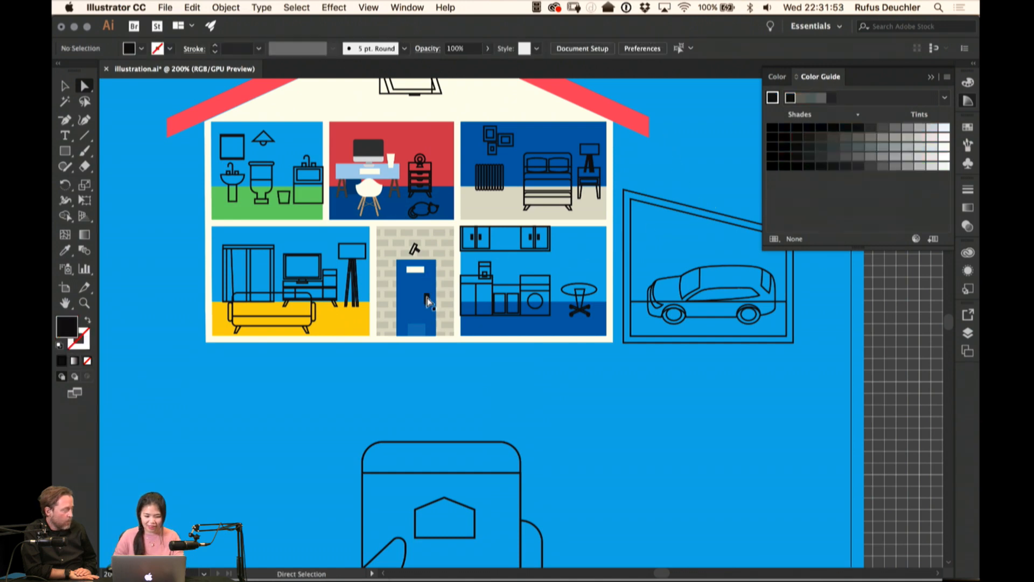
left_click(426, 300)
left_click(663, 156)
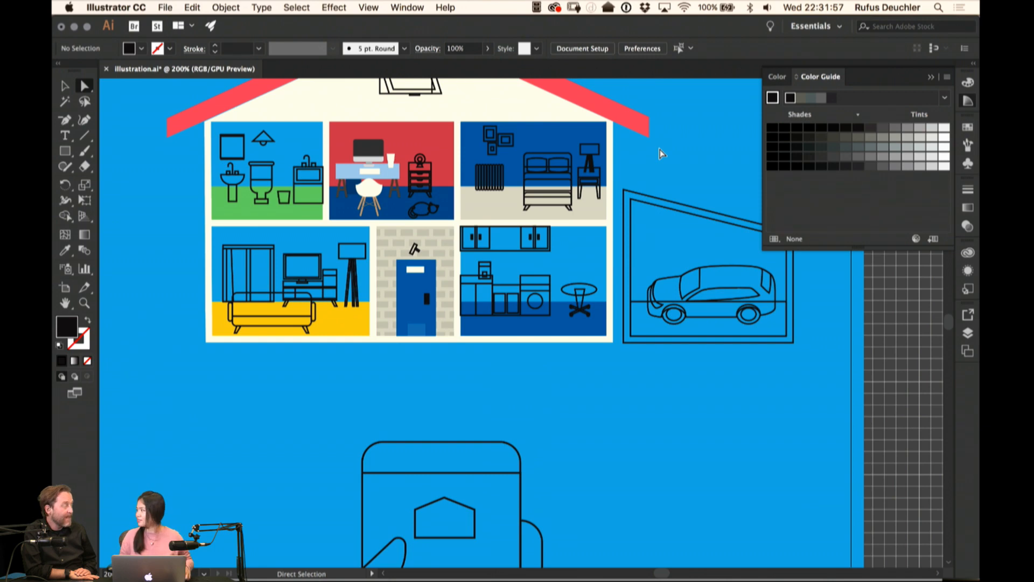
Recolour the door's upper panel with a darker blue shade from the Color Guide and centre it on the door
left_click(417, 275)
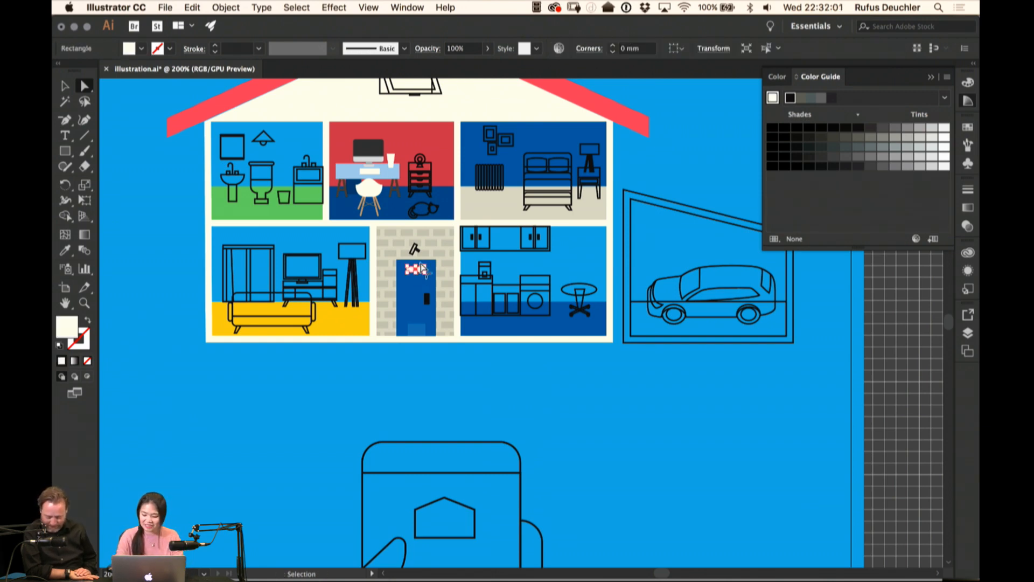
key("super+plus")
key("super+plus")
key("space")
left_click_drag(499, 258, 536, 235)
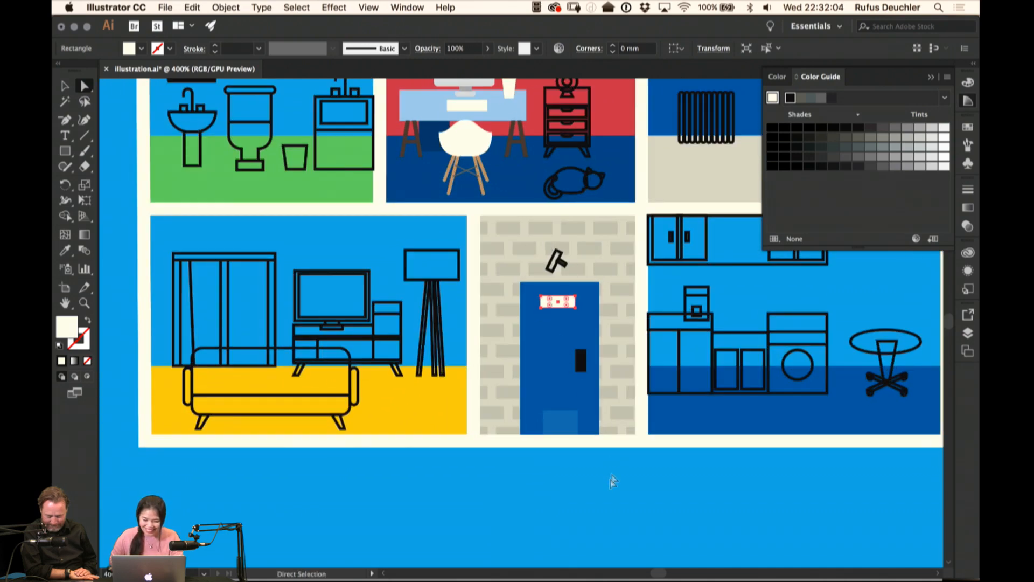
left_click(968, 126)
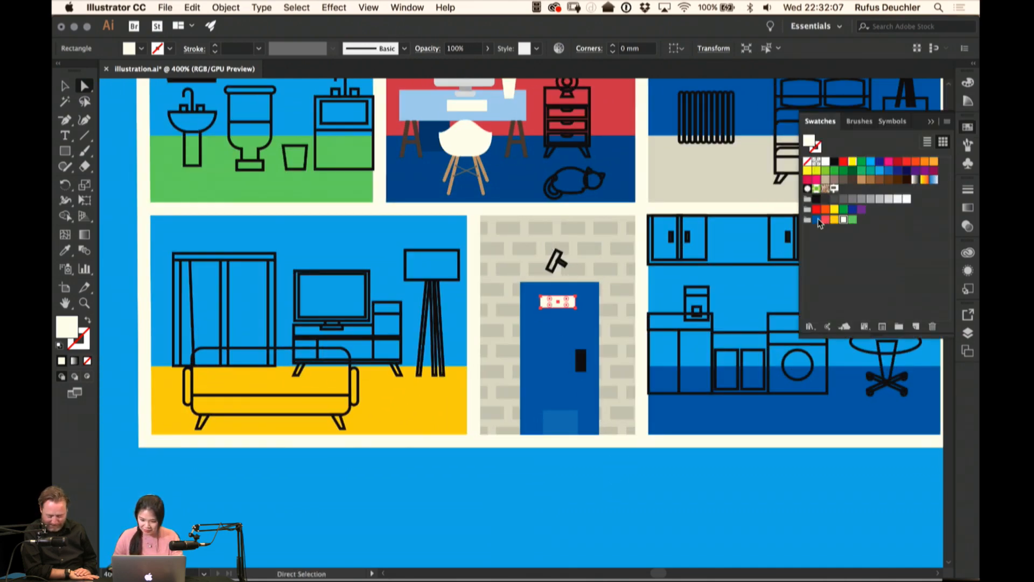
left_click(968, 101)
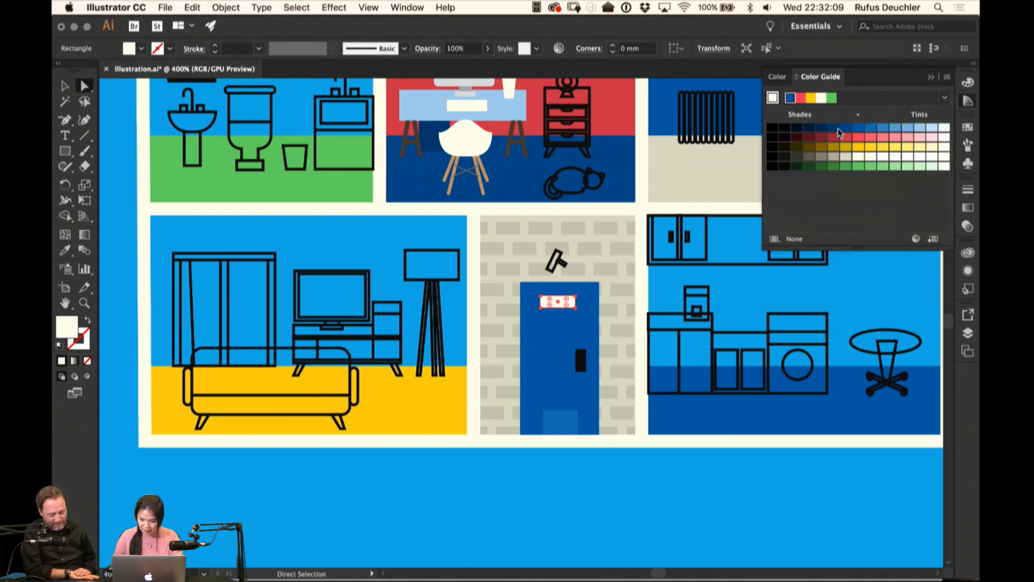
left_click(834, 127)
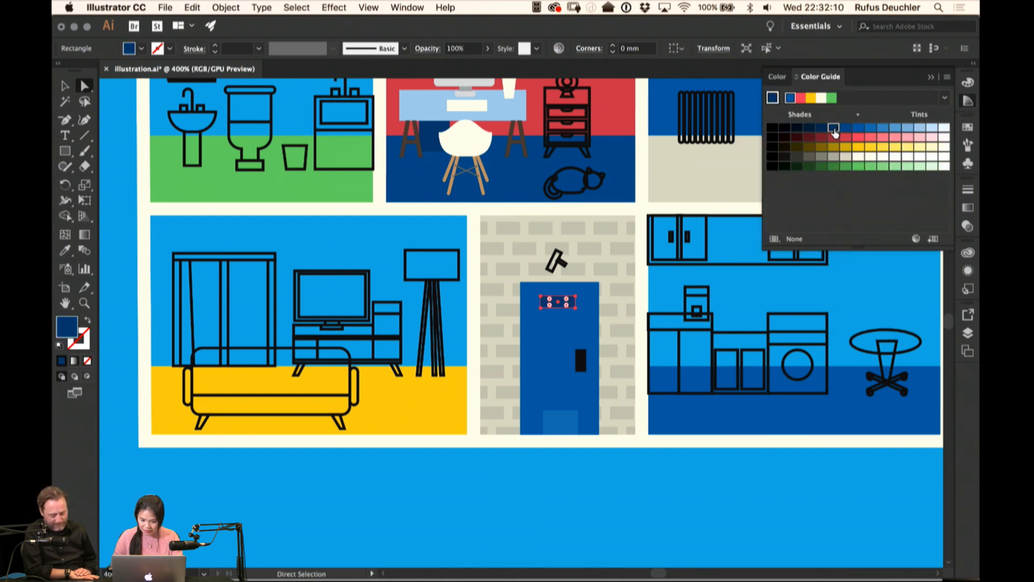
left_click(563, 506)
left_click(563, 303)
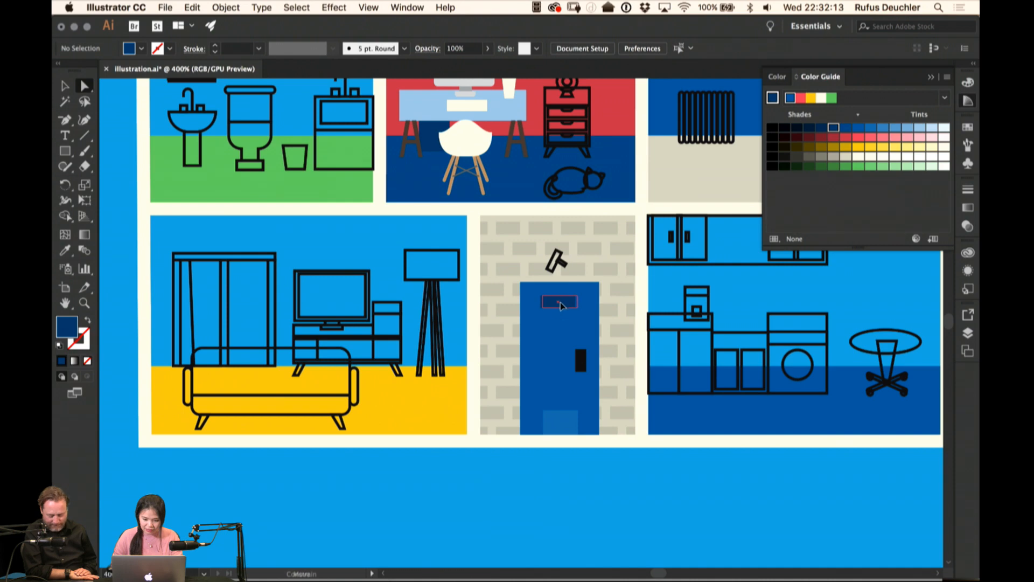
left_click(519, 495)
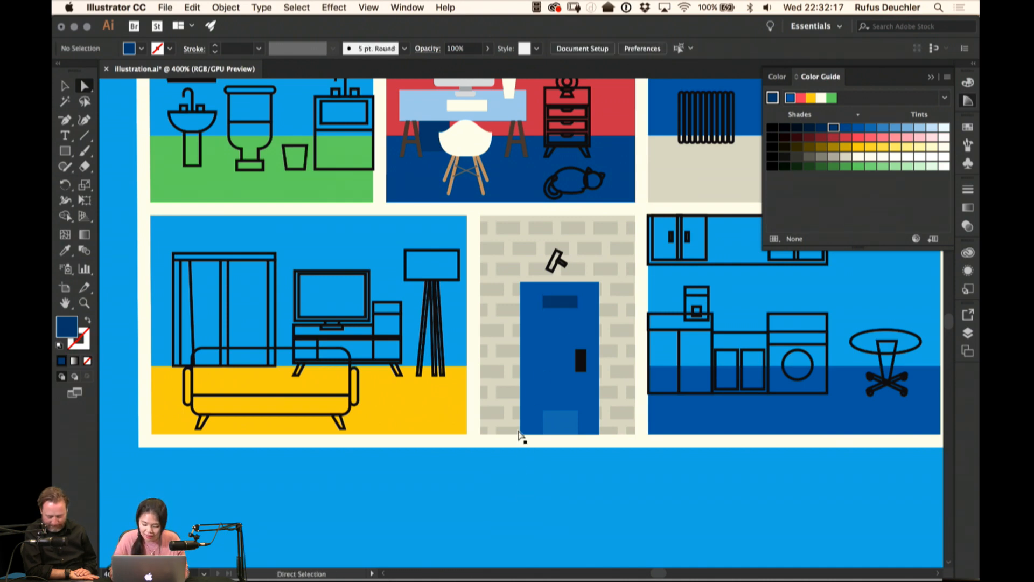
Review the coloured house within the whole illustration, including the phone in hand and the garage
key("super+1")
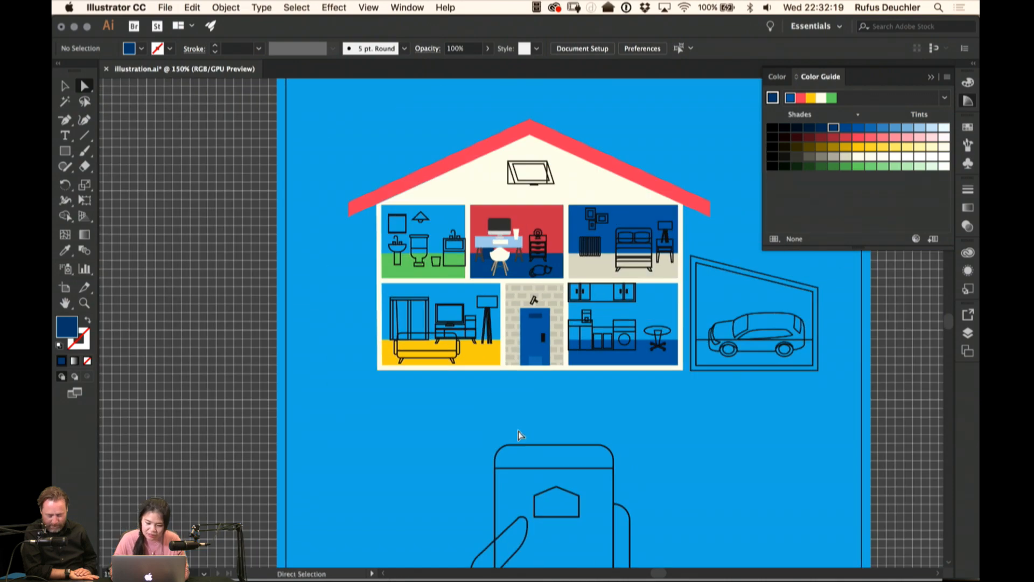
key("super+minus")
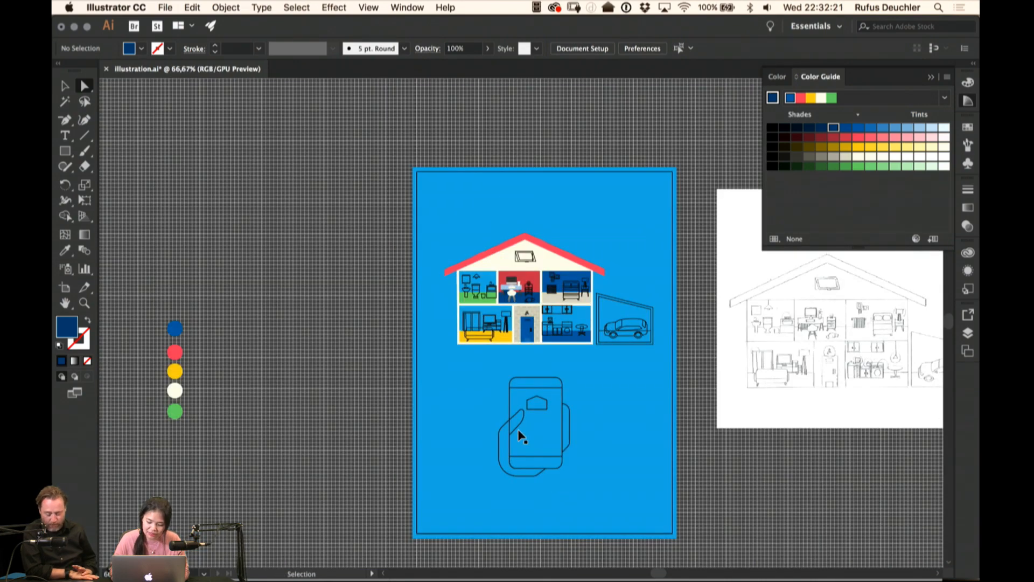
key("super+plus")
key("super+minus")
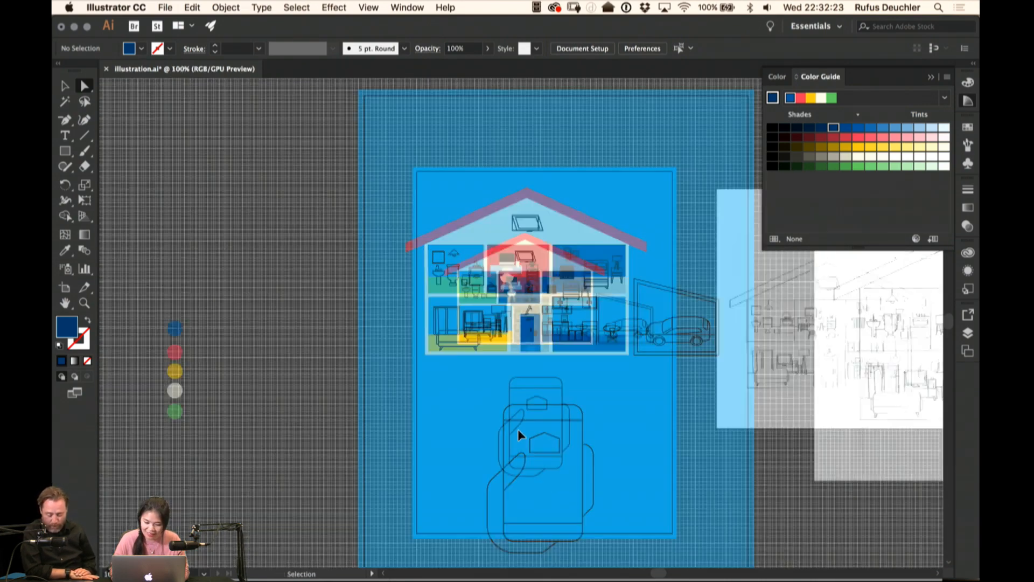
key("super+plus")
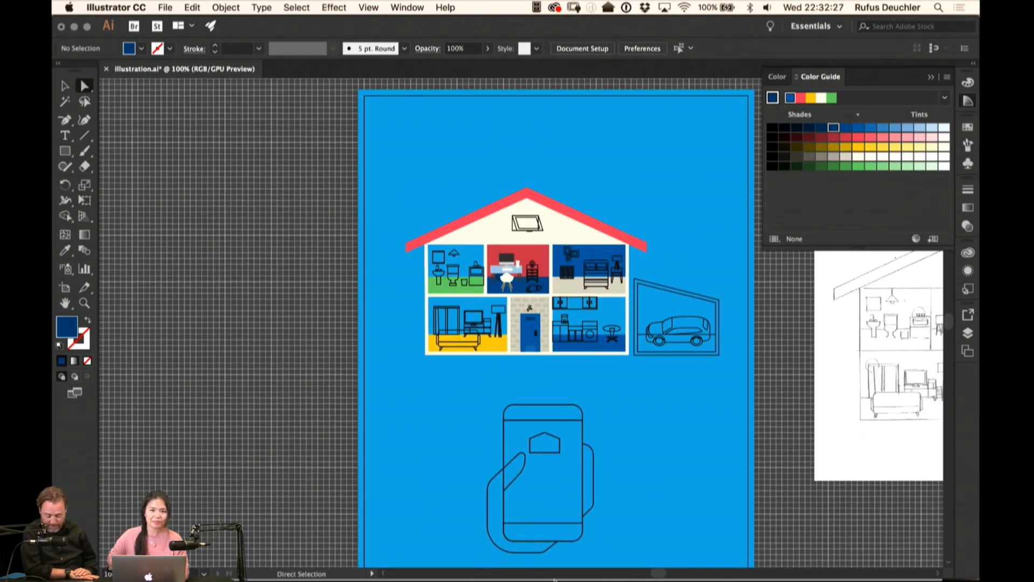
mouse_move(554, 579)
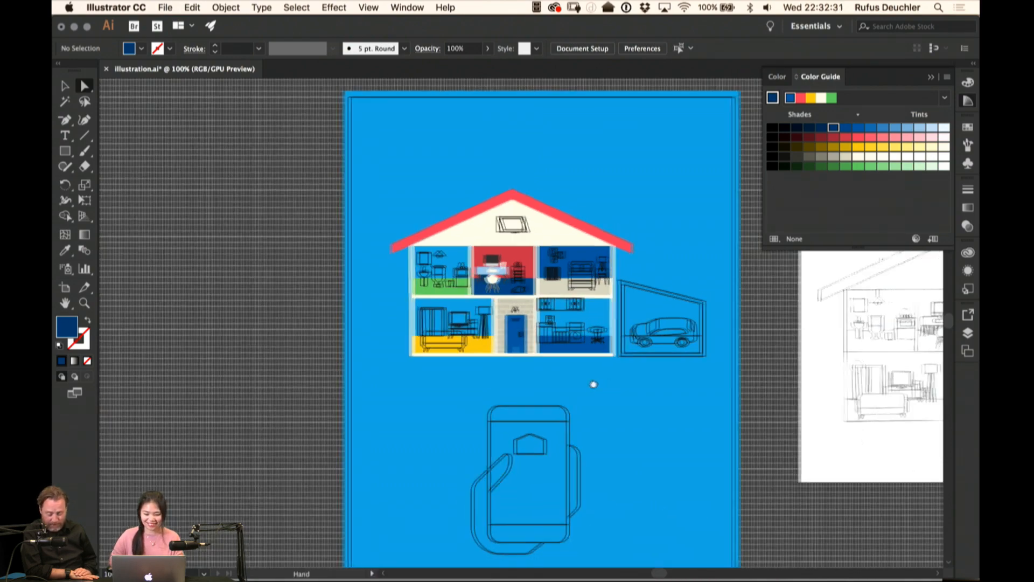
scroll(614, 382, "right", 3)
key("super+plus")
key("super+plus")
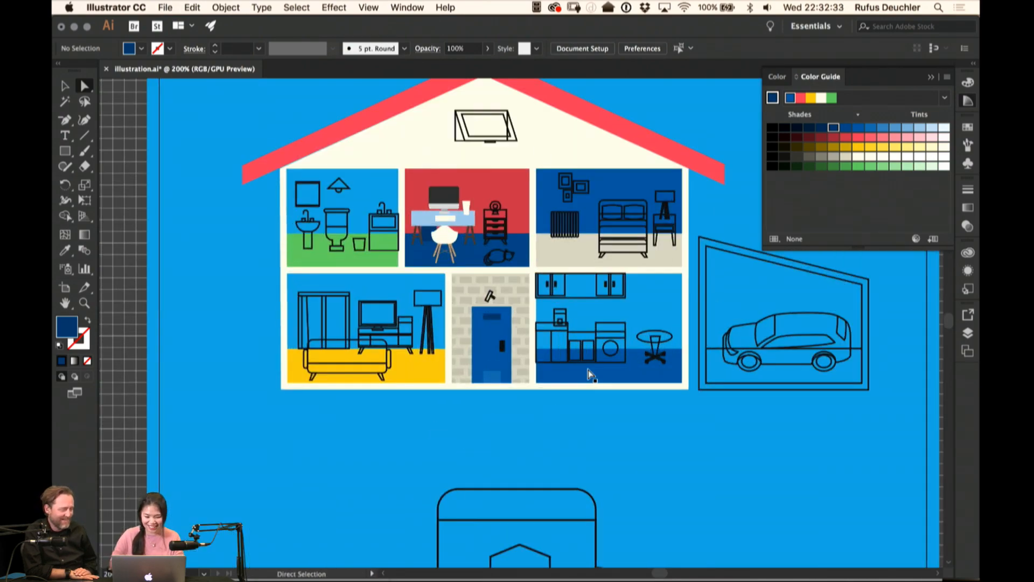
Overlay the gable wall with the entrance room's brick pattern and opacity, sampled with the Eyedropper
left_click_drag(543, 144, 557, 237)
left_click(562, 232)
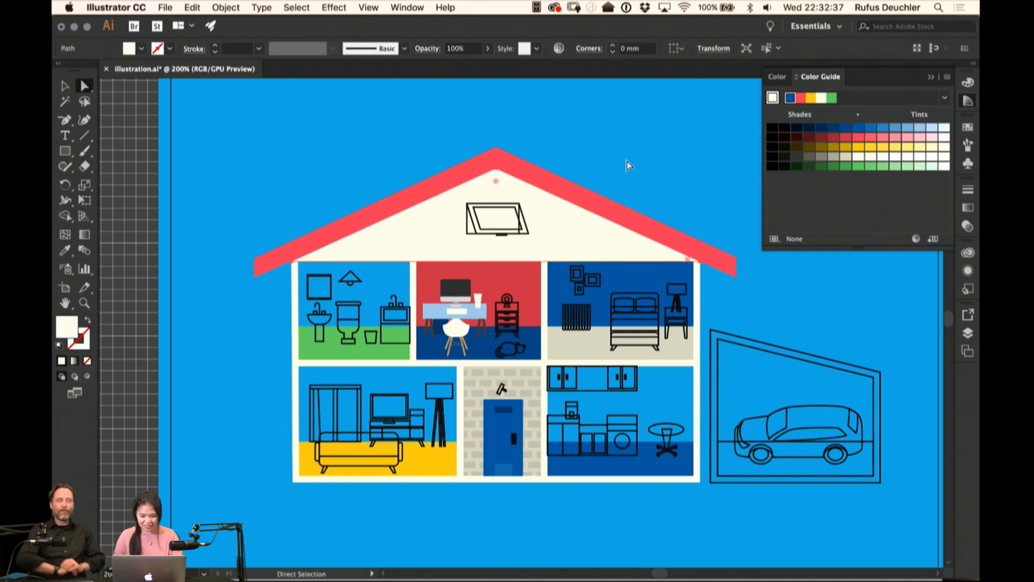
key("i")
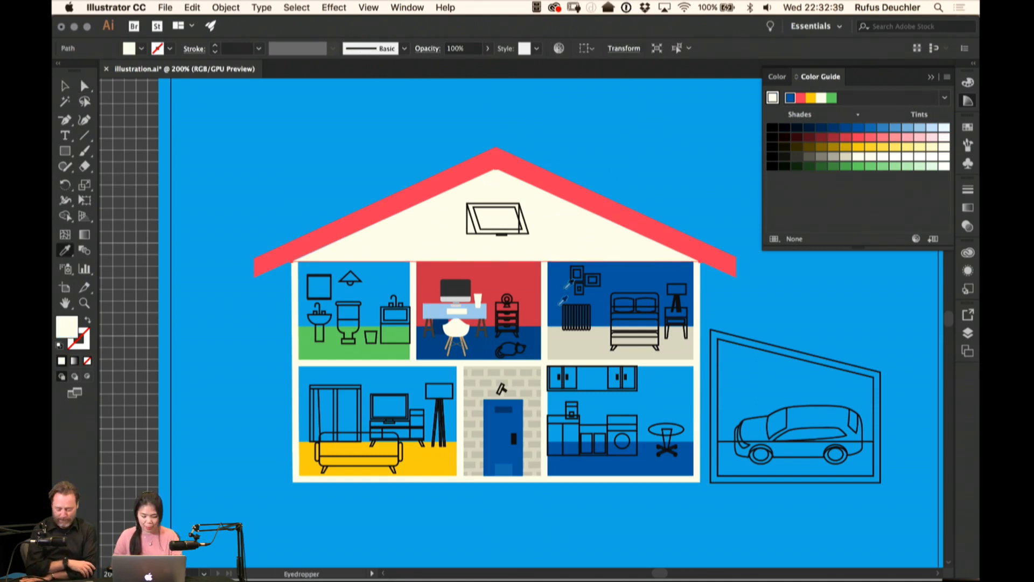
left_click(533, 375)
key("v")
left_click(668, 162)
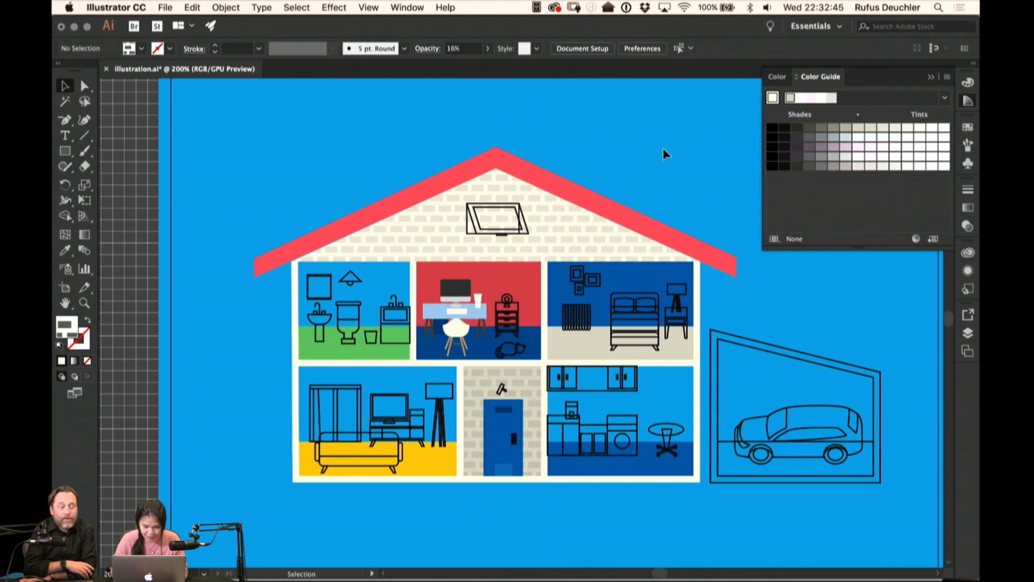
Convert the slanted outer frame of the gable skylight from an outline to a solid white fill
key("a")
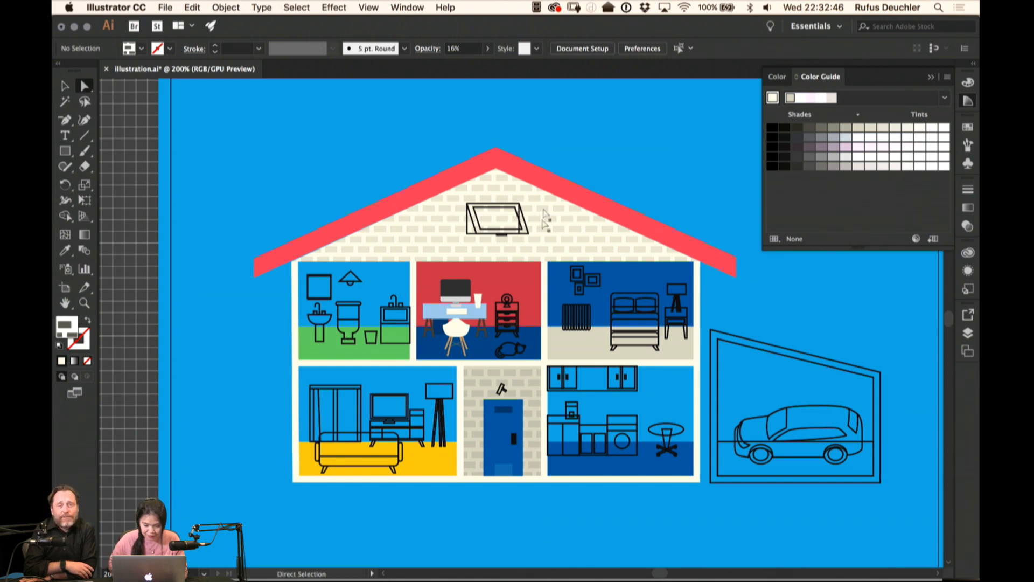
left_click(528, 232)
key("shift+x")
left_click(968, 126)
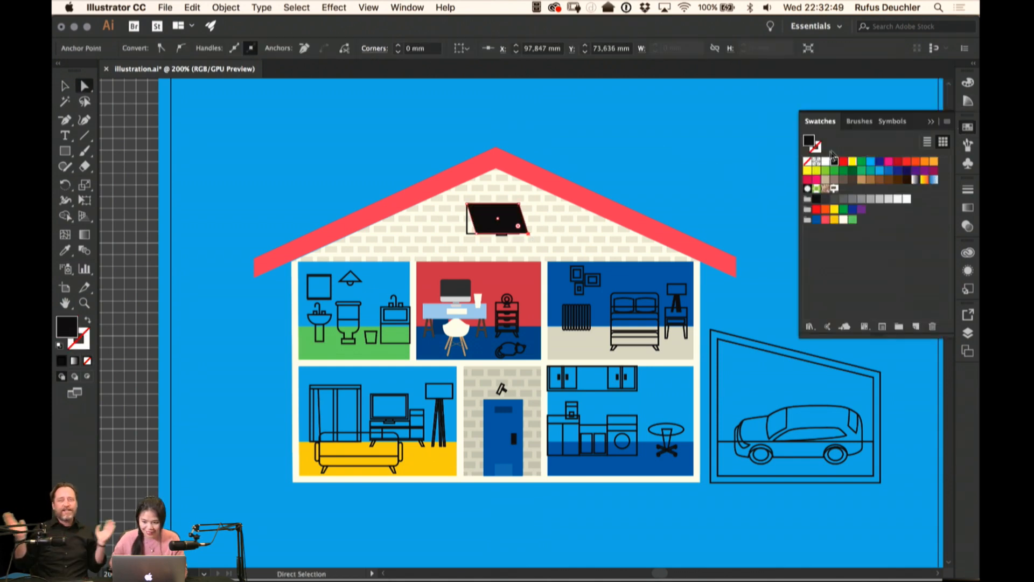
left_click(826, 161)
left_click(606, 178)
Fill the skylight's inner glass pane black and the window opening behind the frame dark blue
left_click(520, 230)
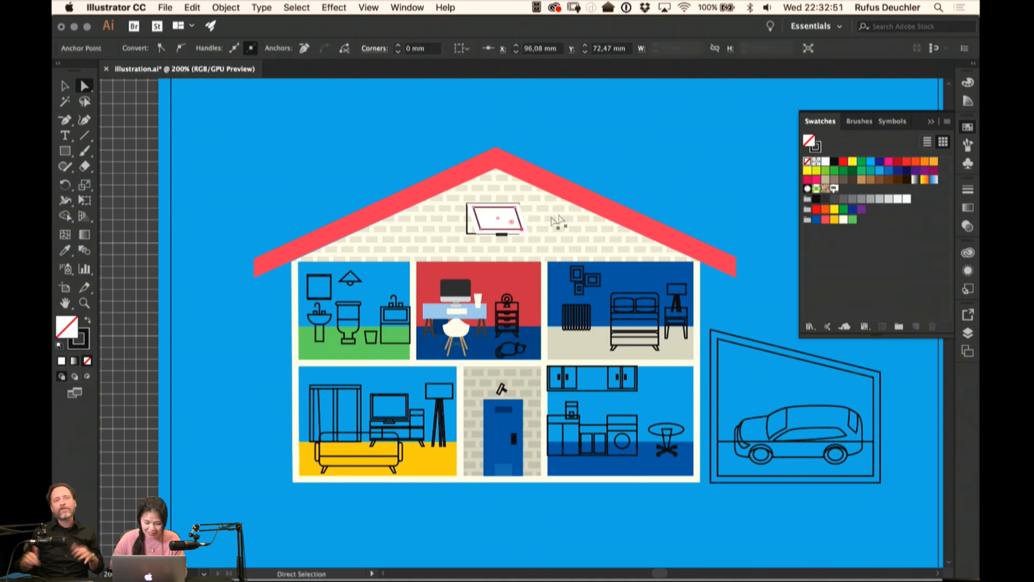
left_click(882, 199)
left_click(673, 144)
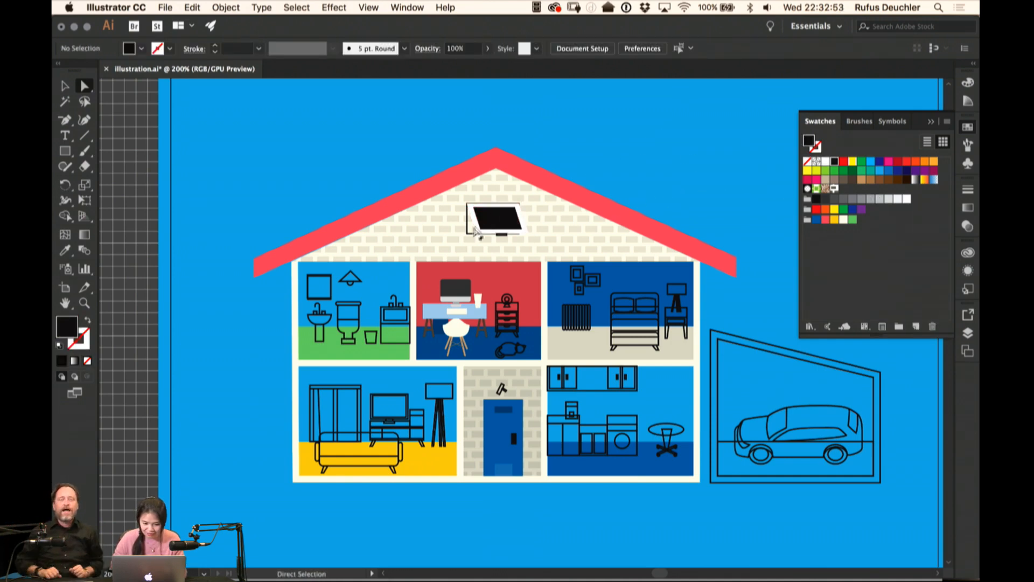
left_click(468, 231)
left_click(817, 219)
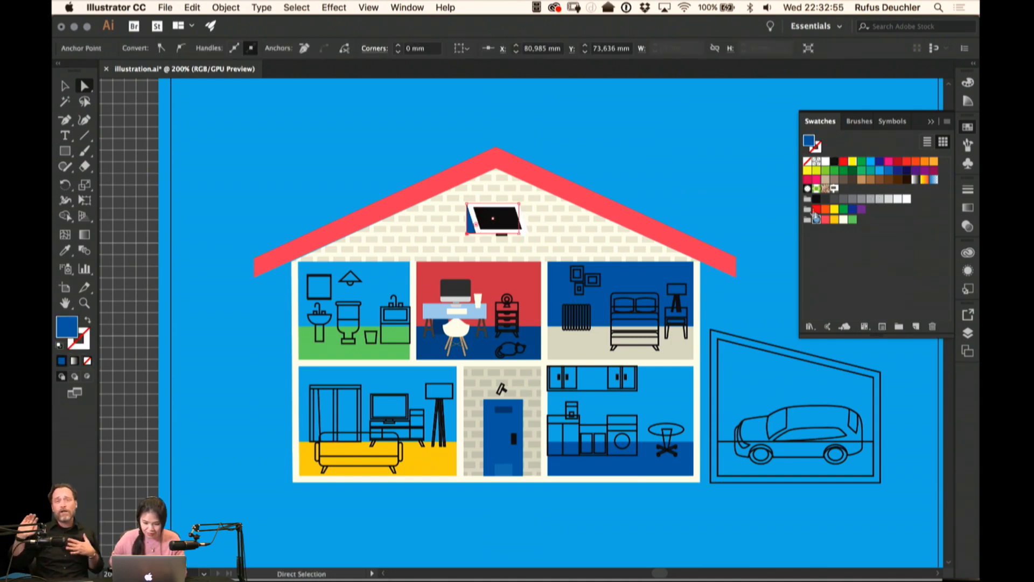
left_click(697, 143)
Recolour the skylight's glass pane medium blue and the window opening behind the frame a darker blue shade from the Color Guide
left_click(496, 221)
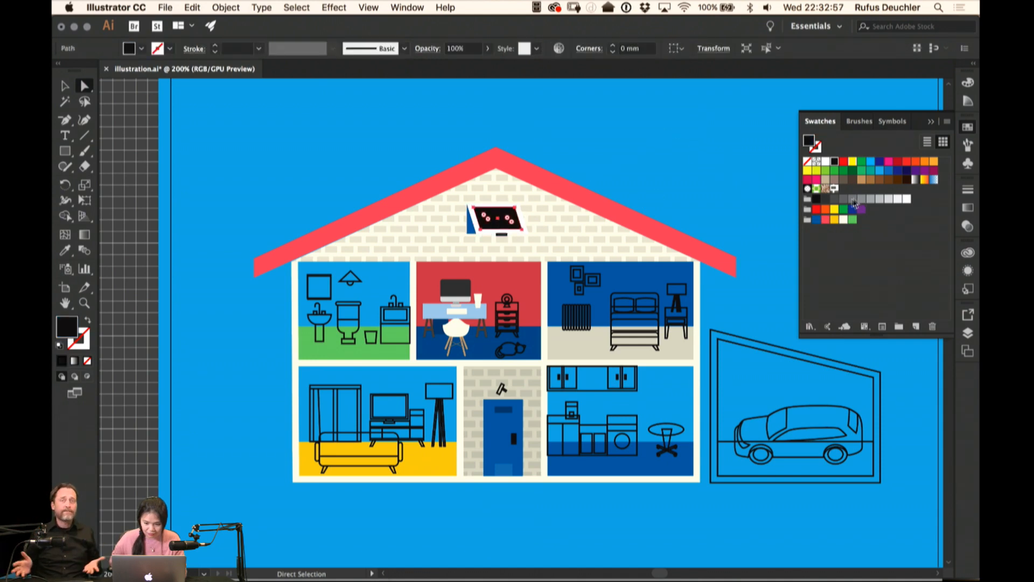
left_click(968, 100)
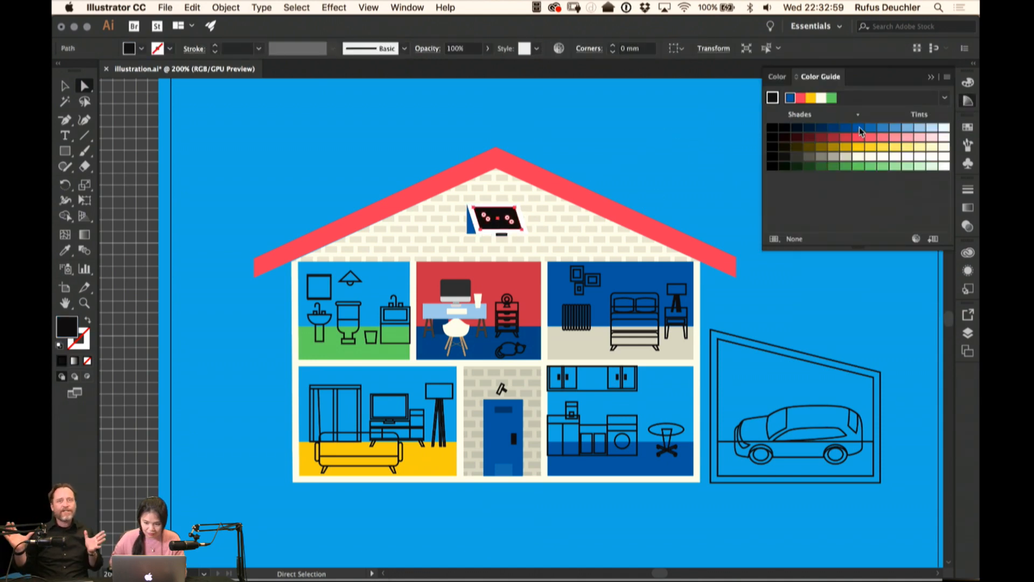
left_click(856, 128)
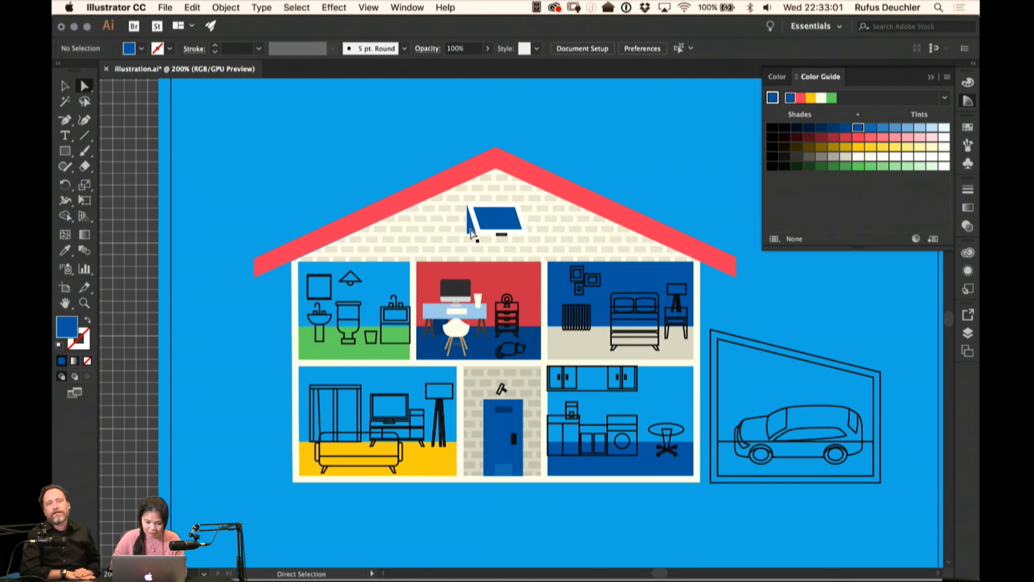
left_click(475, 232)
left_click(834, 130)
left_click(652, 152)
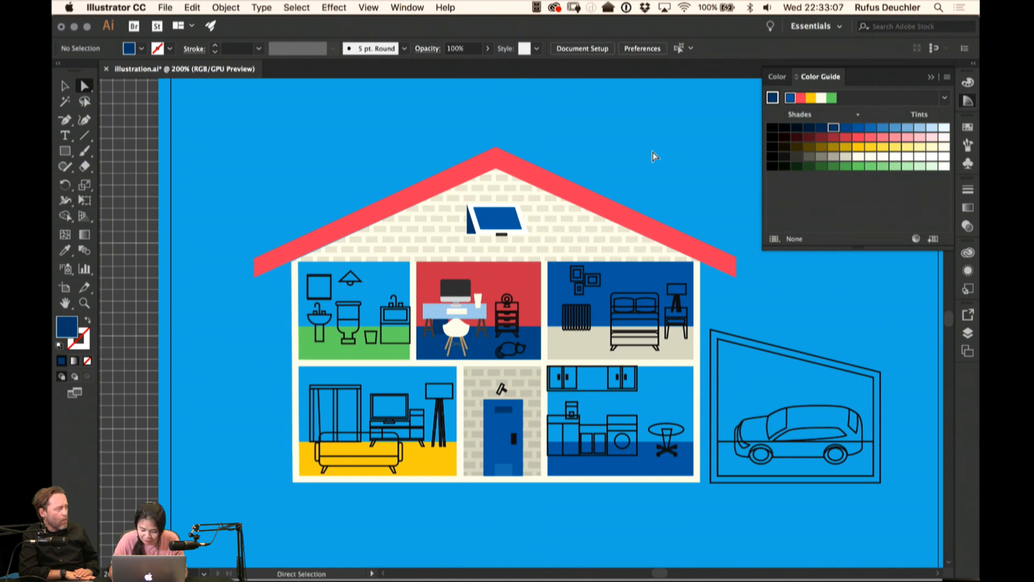
Review the recoloured skylight within the house, together with the phone outline below and the garage
key("super+minus")
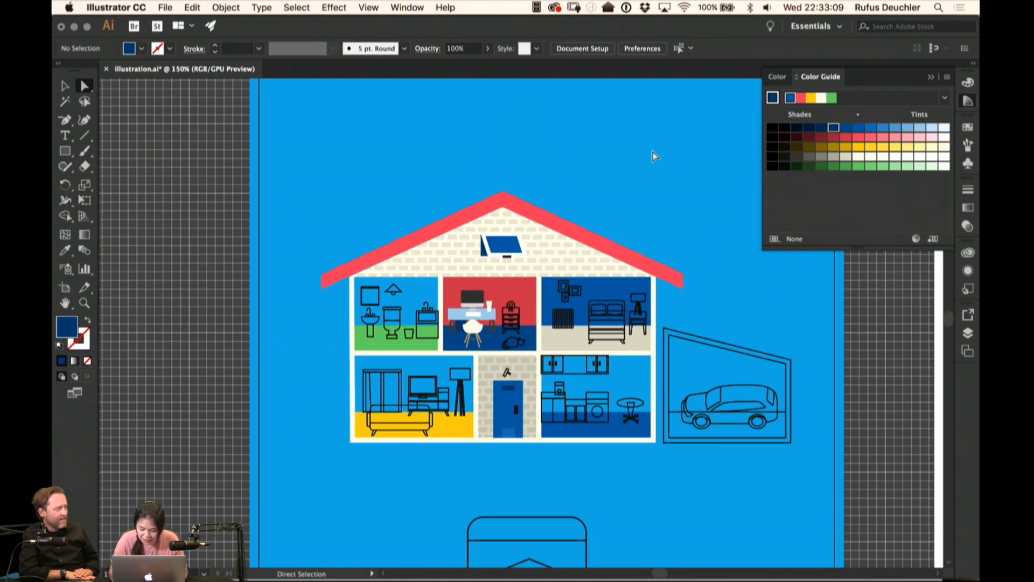
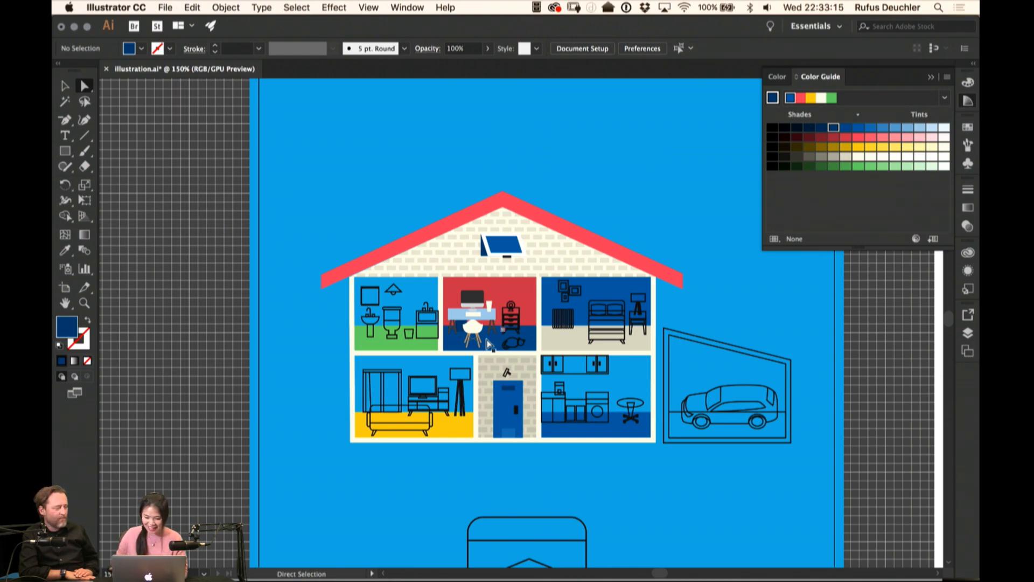
scroll(556, 186, "down", 4)
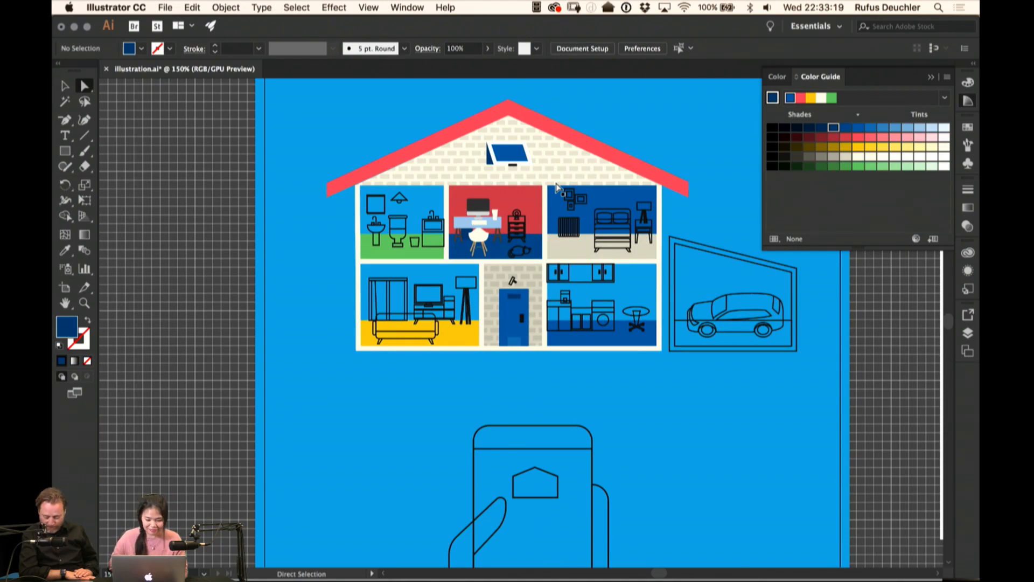
scroll(558, 186, "down", 1)
scroll(557, 186, "left", 1)
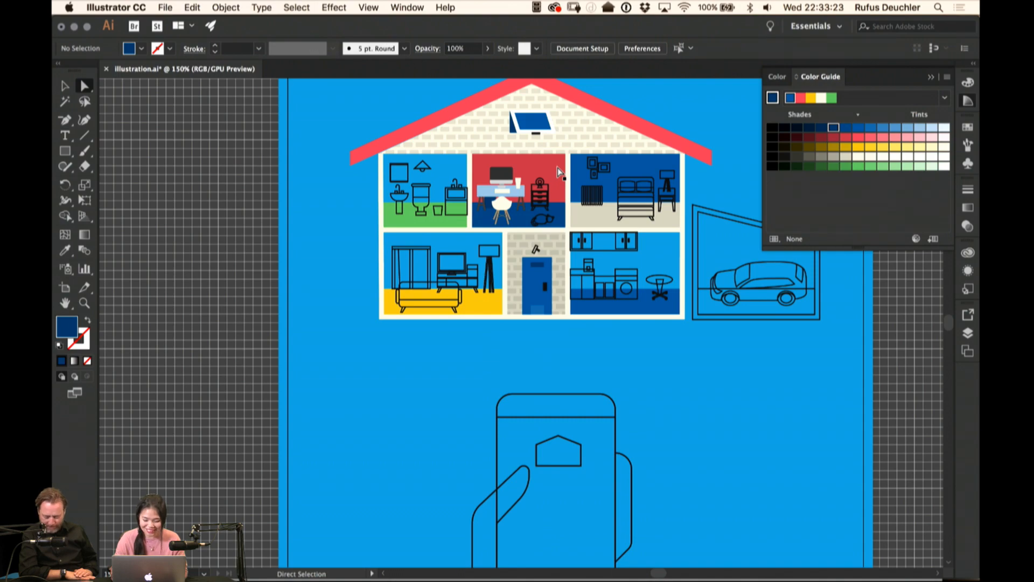
key("super+equal")
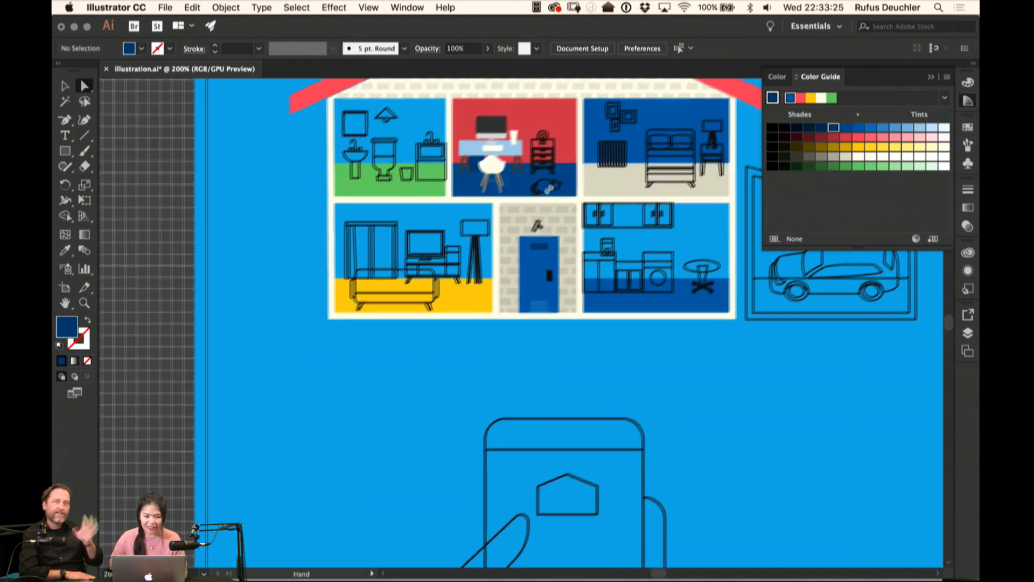
left_click_drag(320, 176, 441, 301)
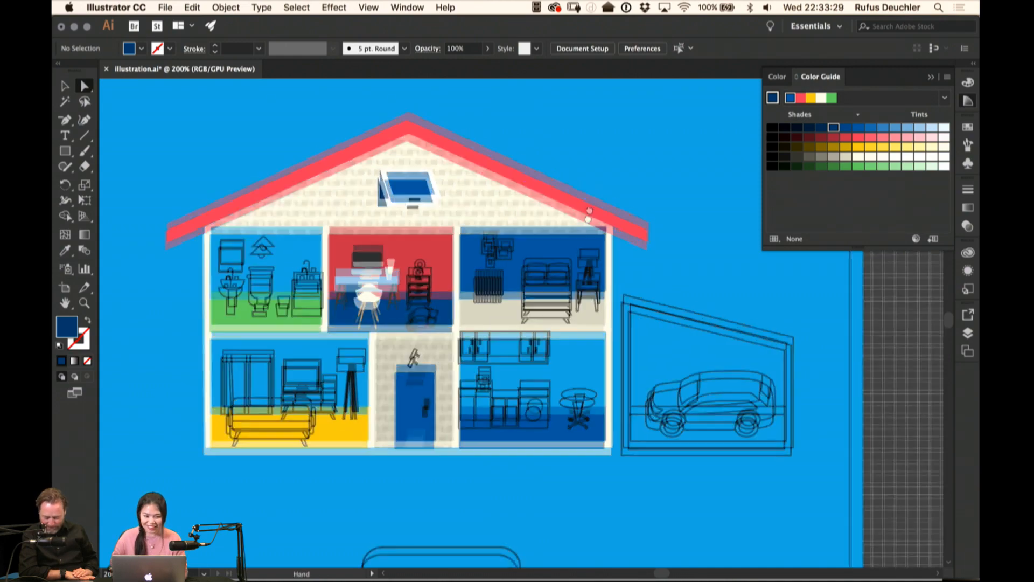
scroll(593, 199, "up", 2)
scroll(593, 213, "up", 2)
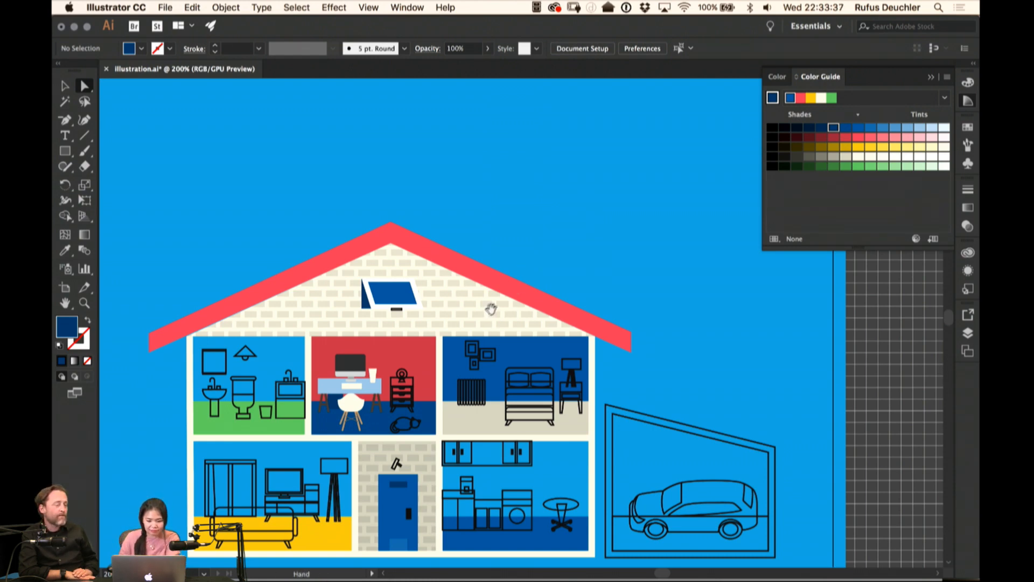
Convert the small handle below the gable skylight from an outline to a solid black fill
scroll(535, 273, "down", 1)
scroll(535, 272, "left", 2)
key("super+equal")
key("super+equal")
key("super+equal")
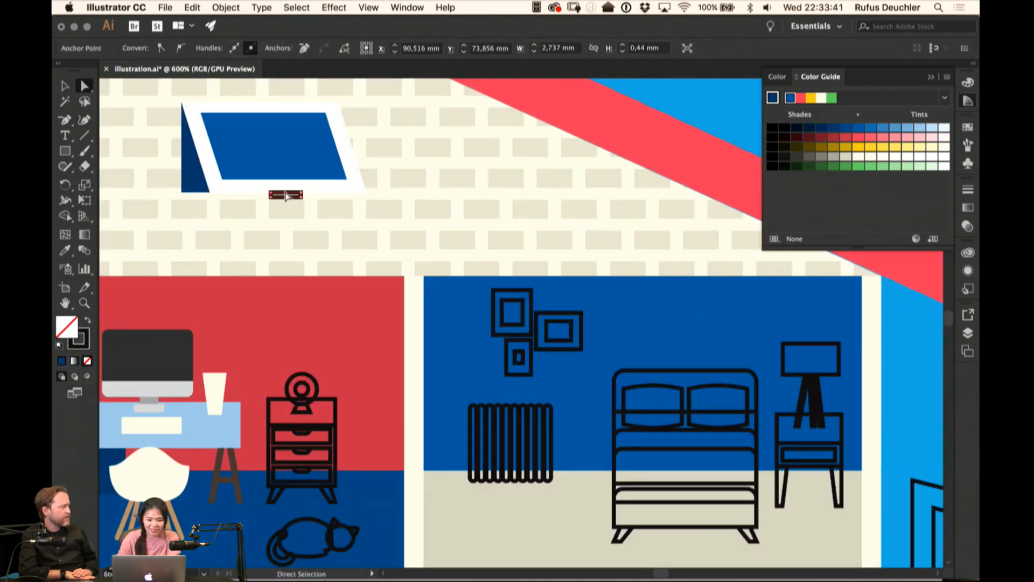
key("v")
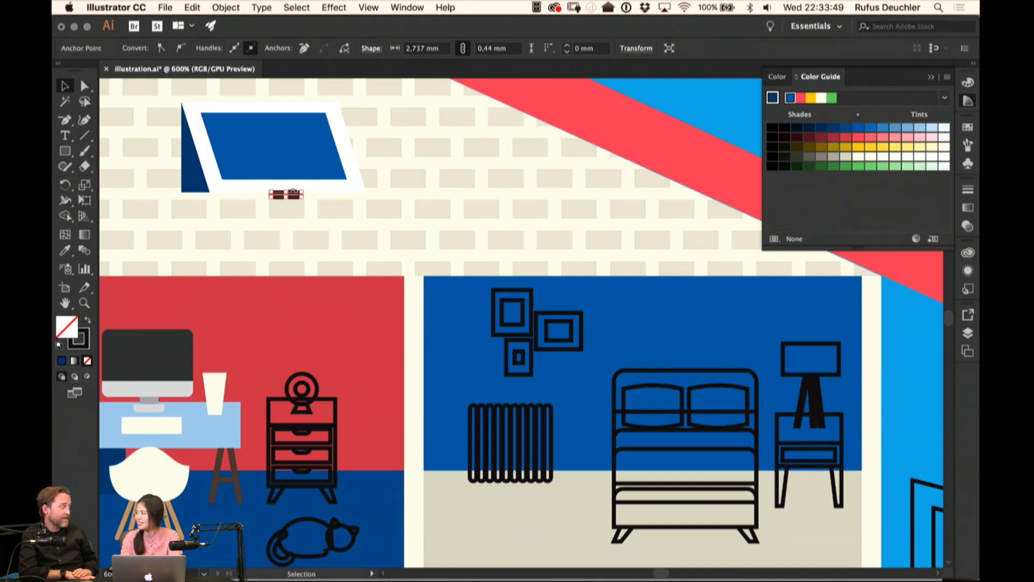
scroll(293, 190, "left", 3)
scroll(292, 189, "up", 1)
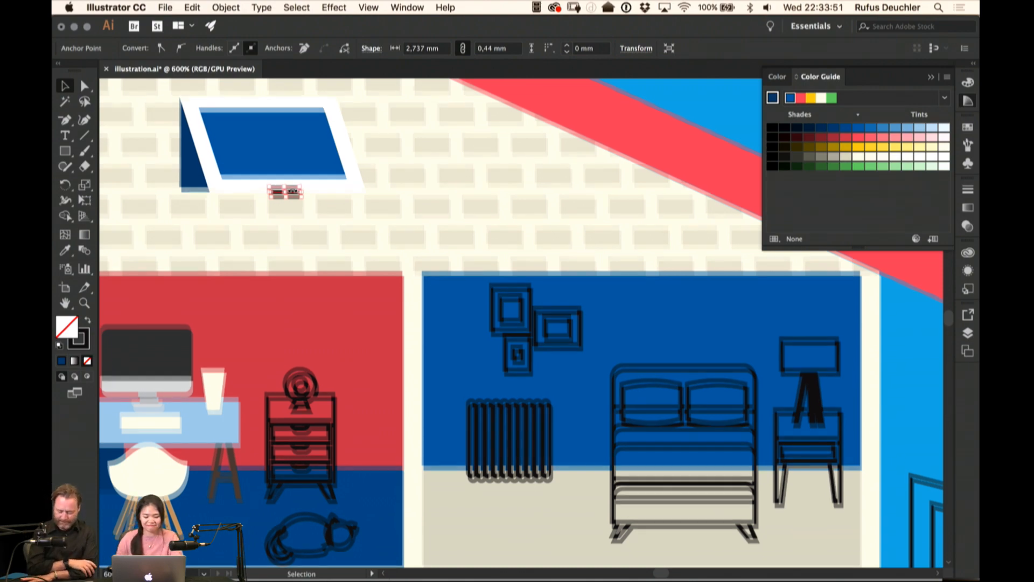
key("shift+x")
Convert the bedroom radiator from an outline to a solid fill and colour it white
scroll(293, 189, "down", 5)
scroll(292, 190, "right", 1)
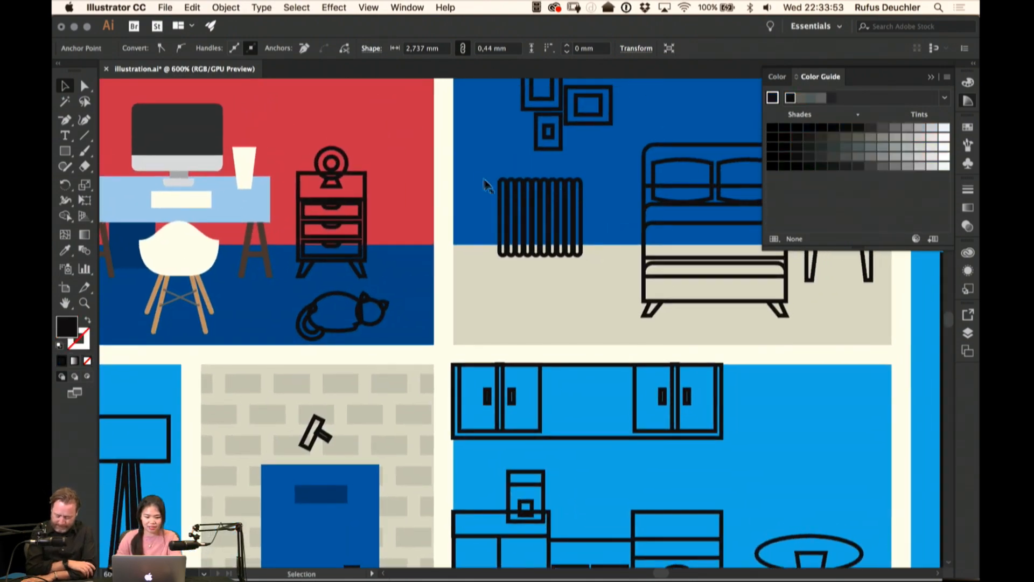
left_click_drag(476, 169, 666, 353)
left_click_drag(555, 283, 389, 177)
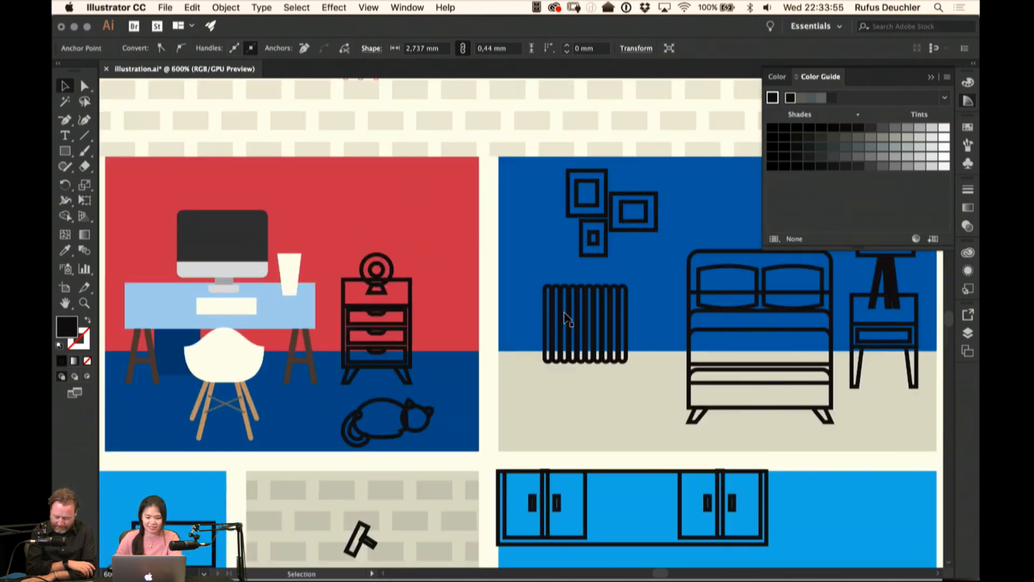
left_click(564, 314)
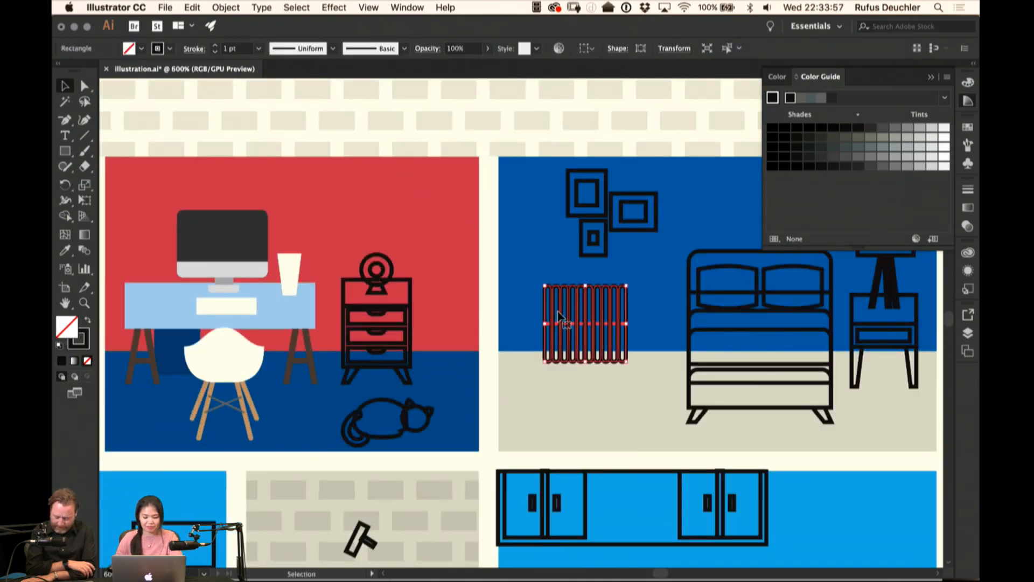
key("shift+x")
scroll(481, 312, "right", 3)
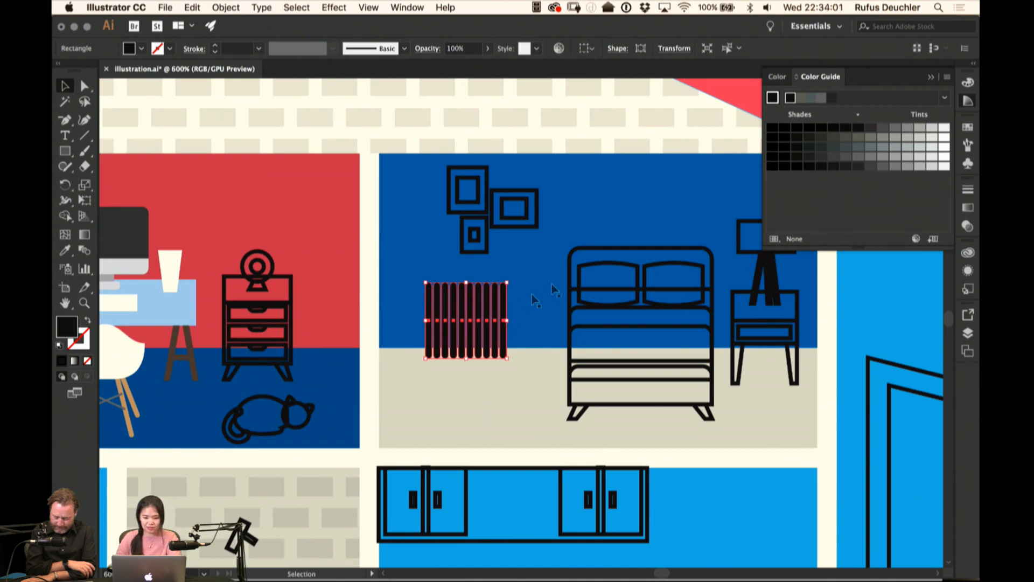
left_click(967, 128)
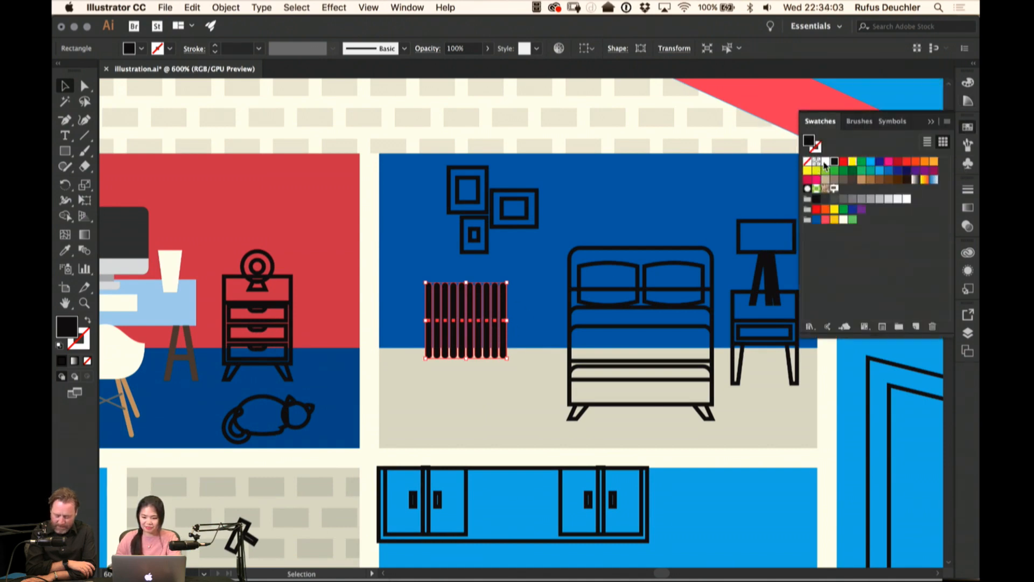
left_click(826, 162)
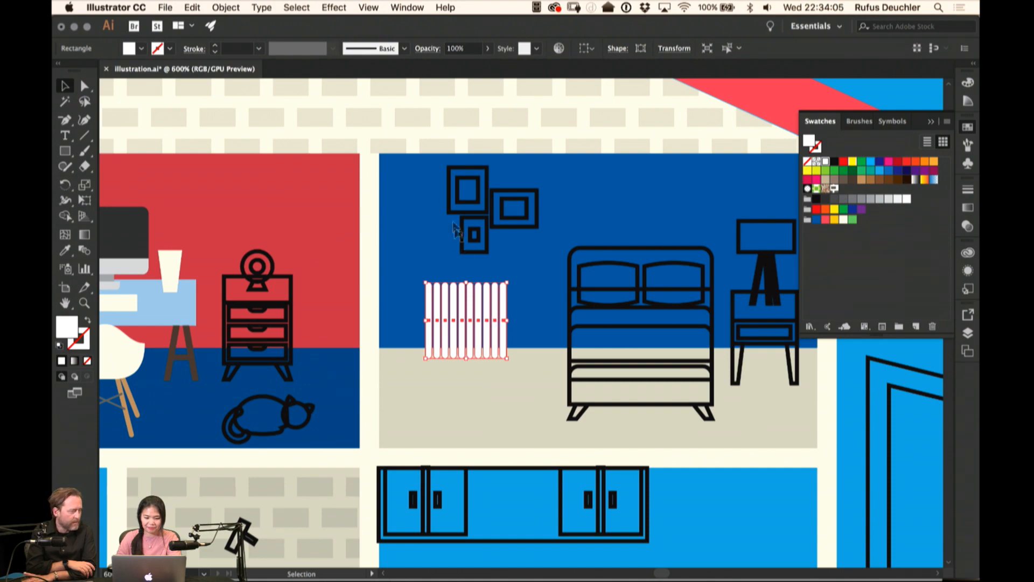
Try a flat beige fill on the gable overlay and resample the entrance wall's brick pattern with the Eyedropper
scroll(486, 318, "up", 5)
key("super")
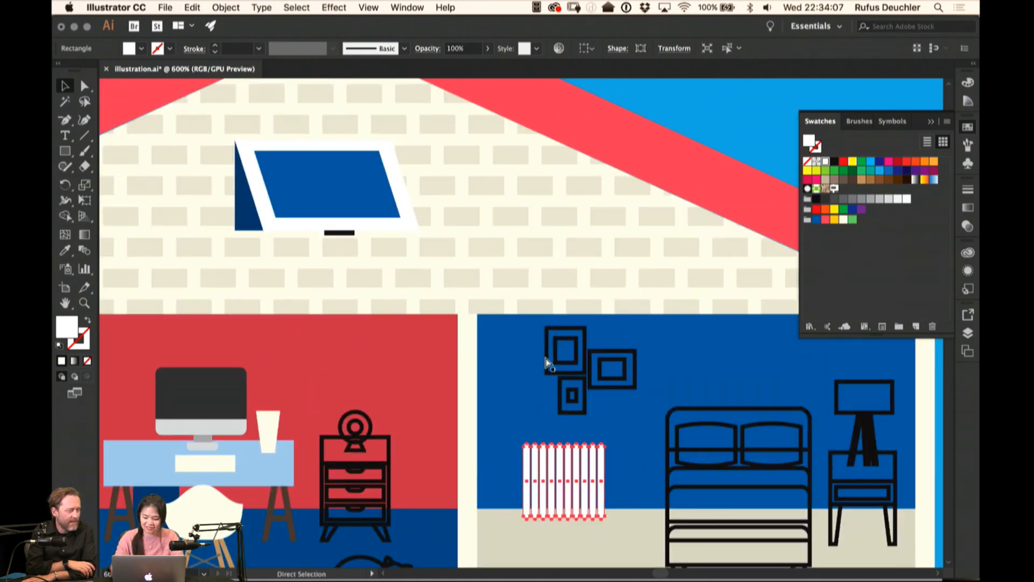
key("super+minus")
key("super+minus")
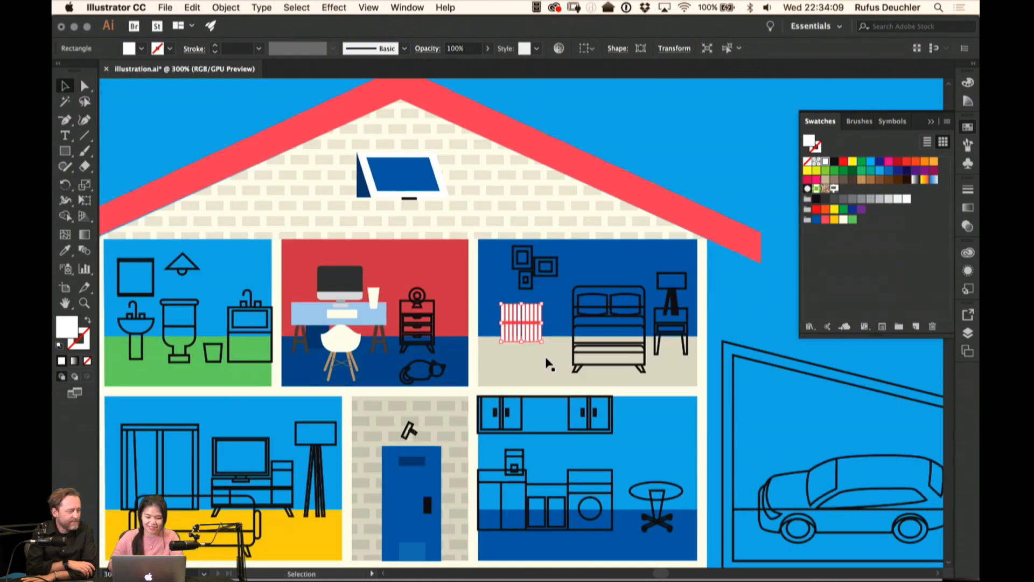
left_click(514, 205)
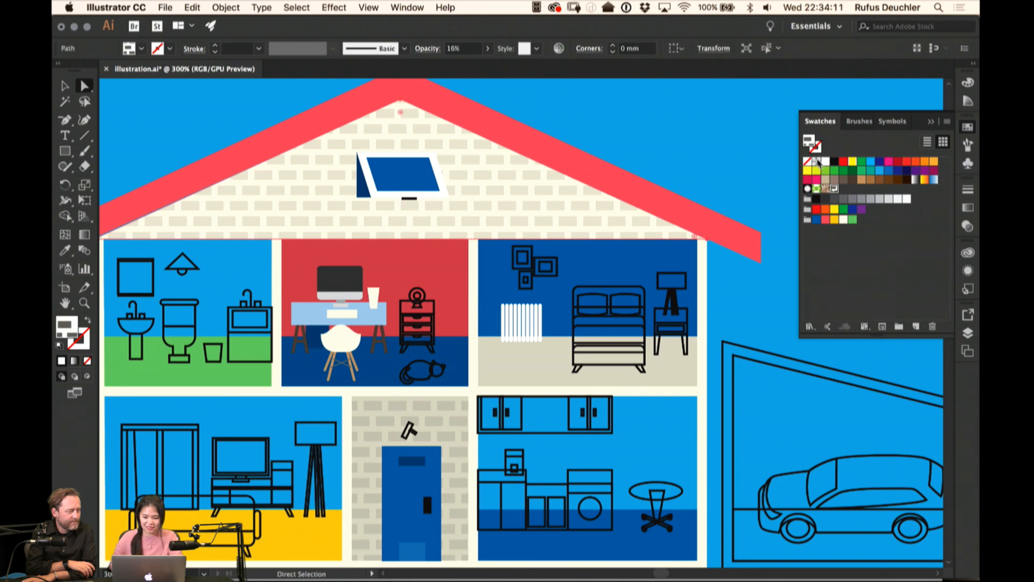
left_click(825, 179)
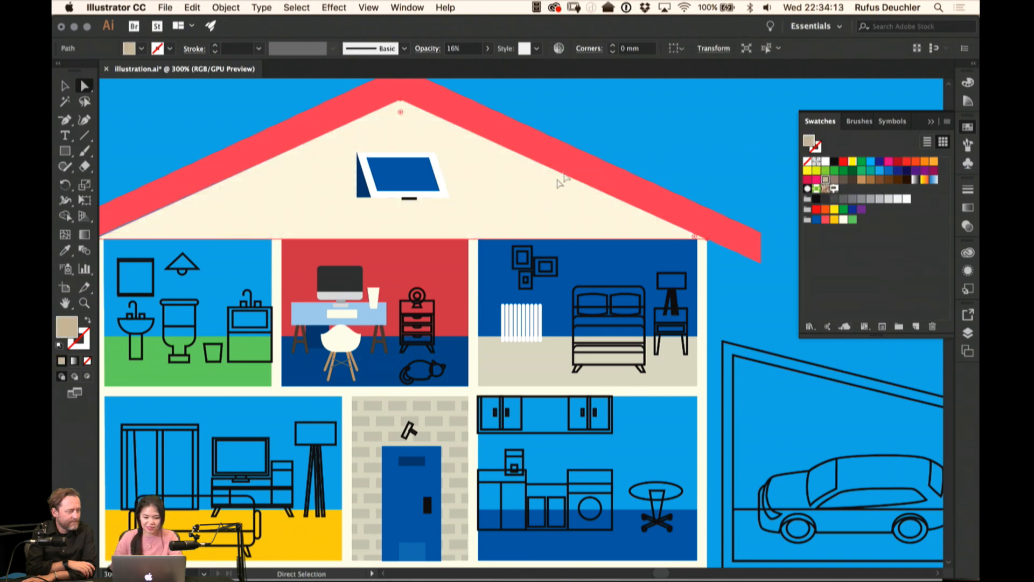
key("i")
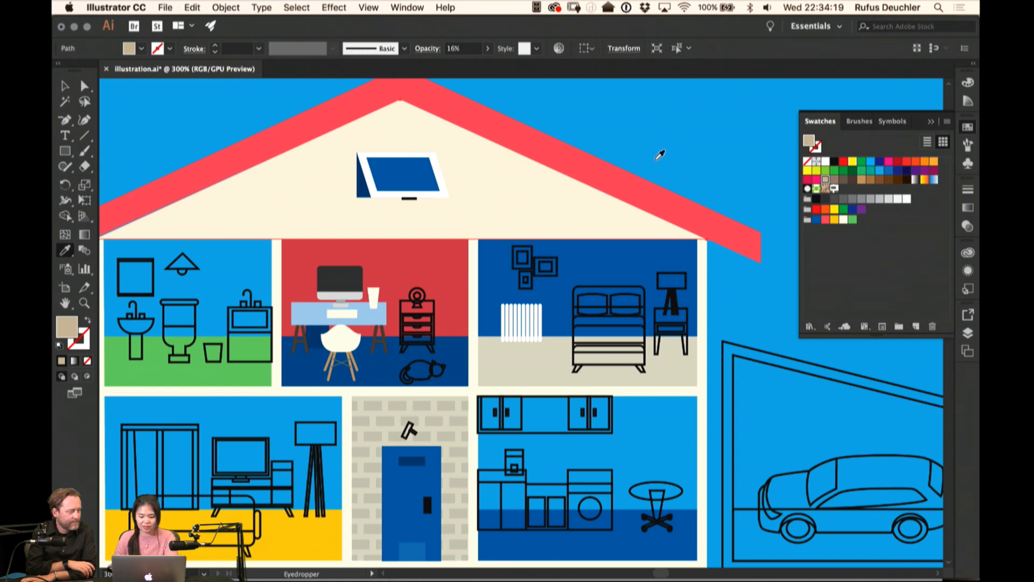
left_click(455, 408)
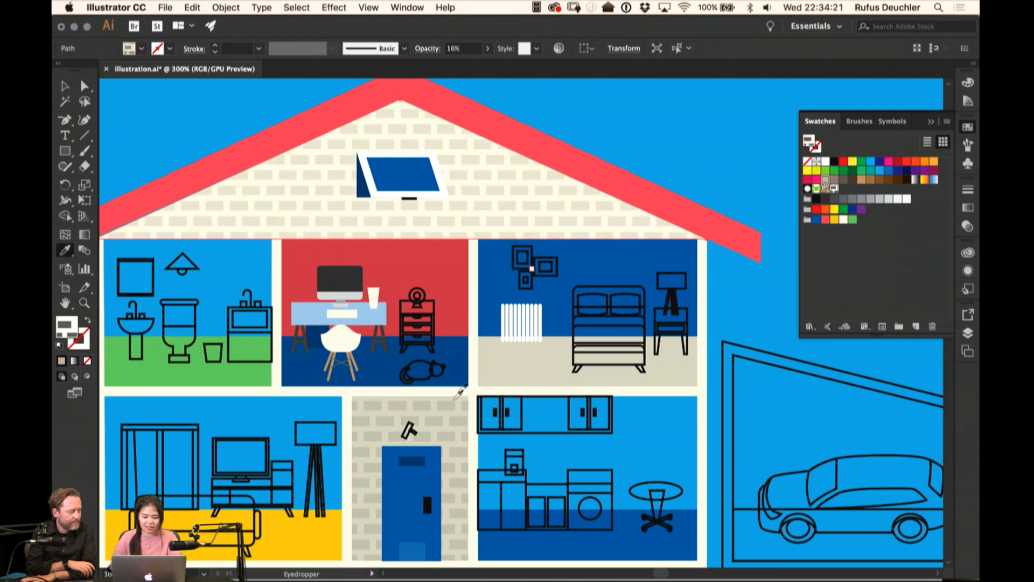
Try a plain white fill on the gable overlay and restore its brick pattern by sampling the entrance wall
key("a")
left_click(702, 135)
scroll(702, 136, "up", 2)
scroll(703, 135, "right", 2)
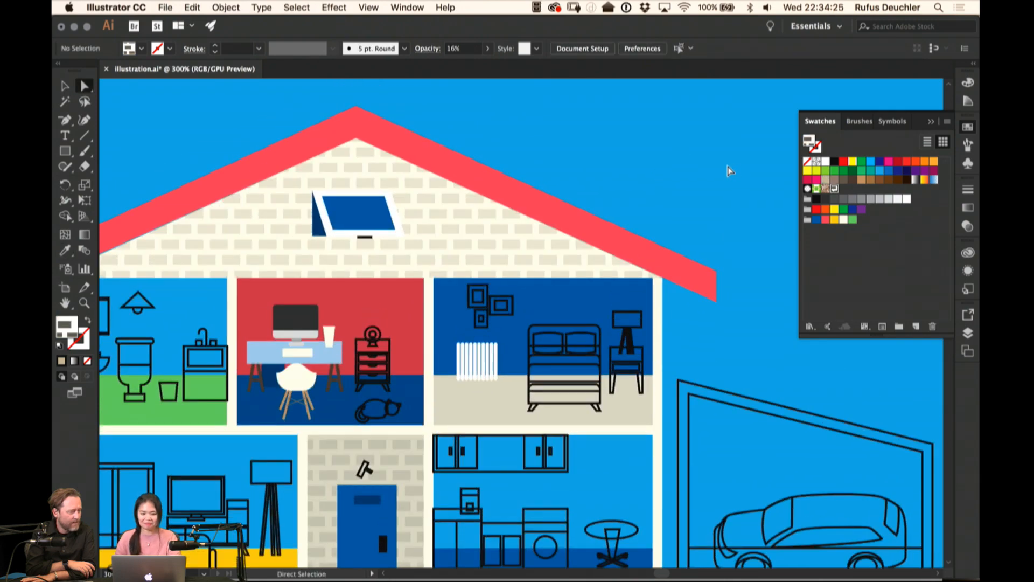
scroll(646, 178, "down", 1)
scroll(647, 178, "left", 3)
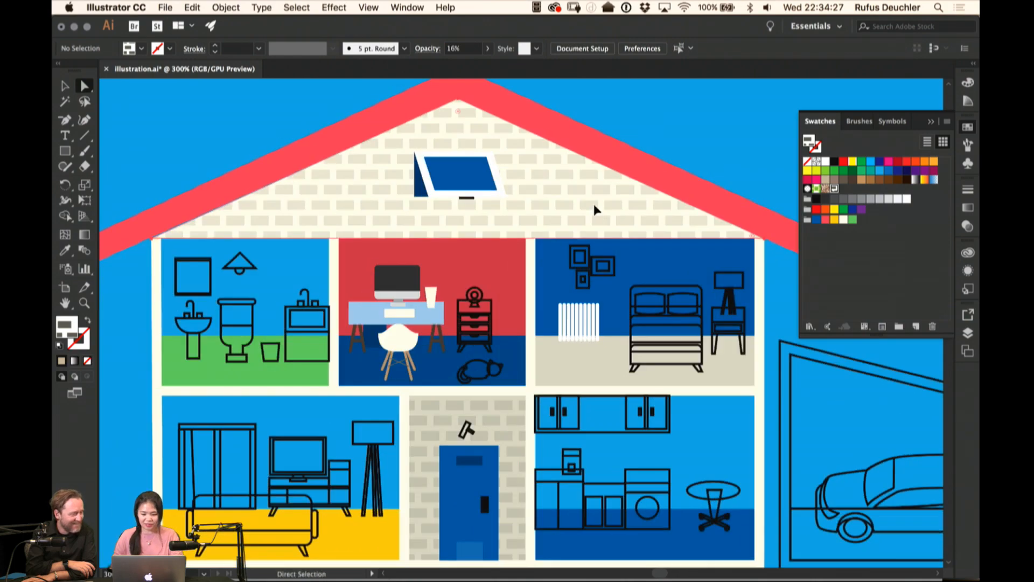
left_click(595, 209)
left_click(826, 161)
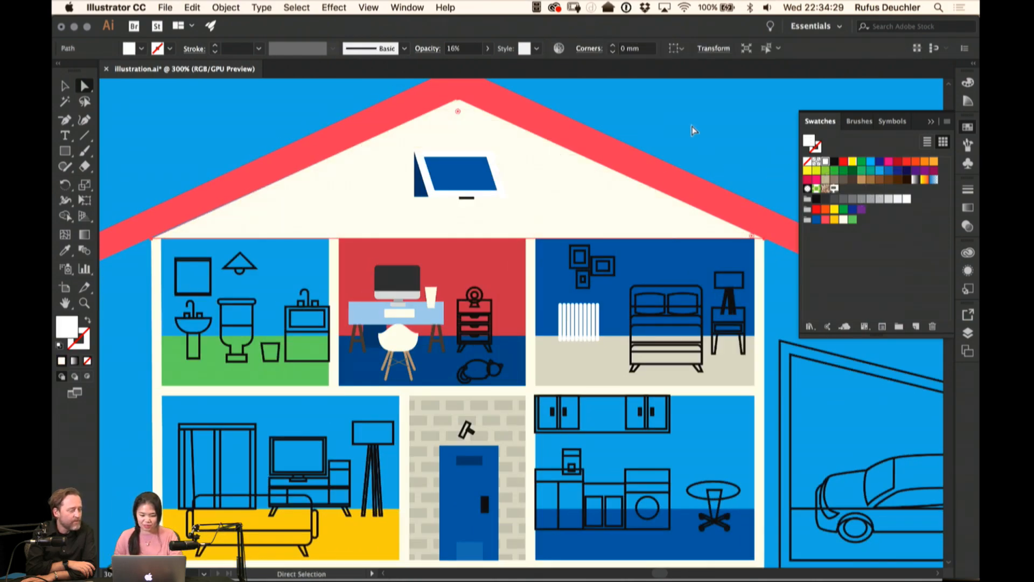
key("i")
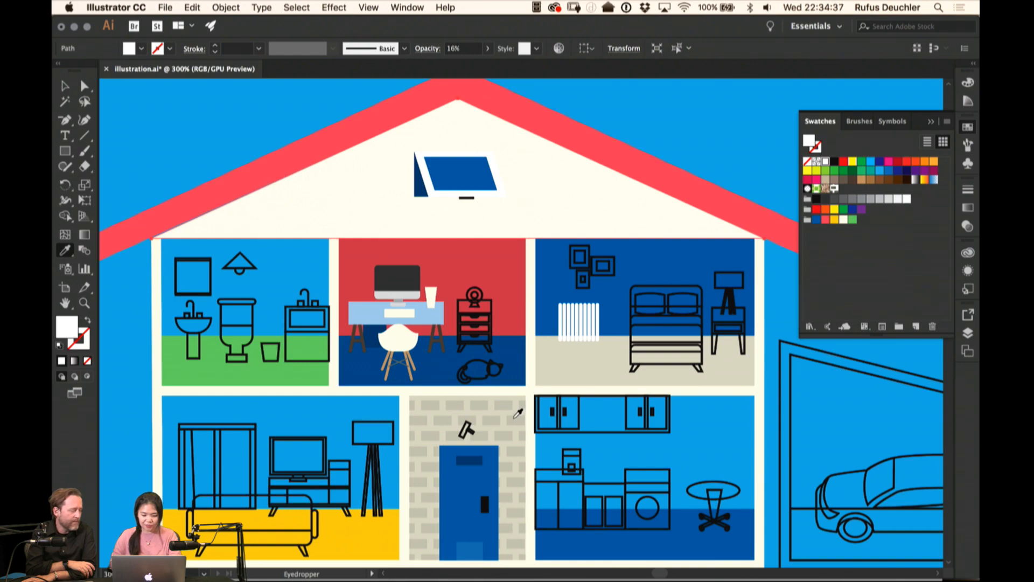
left_click(518, 413)
Draw a small brick-shaped rectangle on the empty blue background above the roof's slope
left_click_drag(716, 92, 474, 178)
key("v")
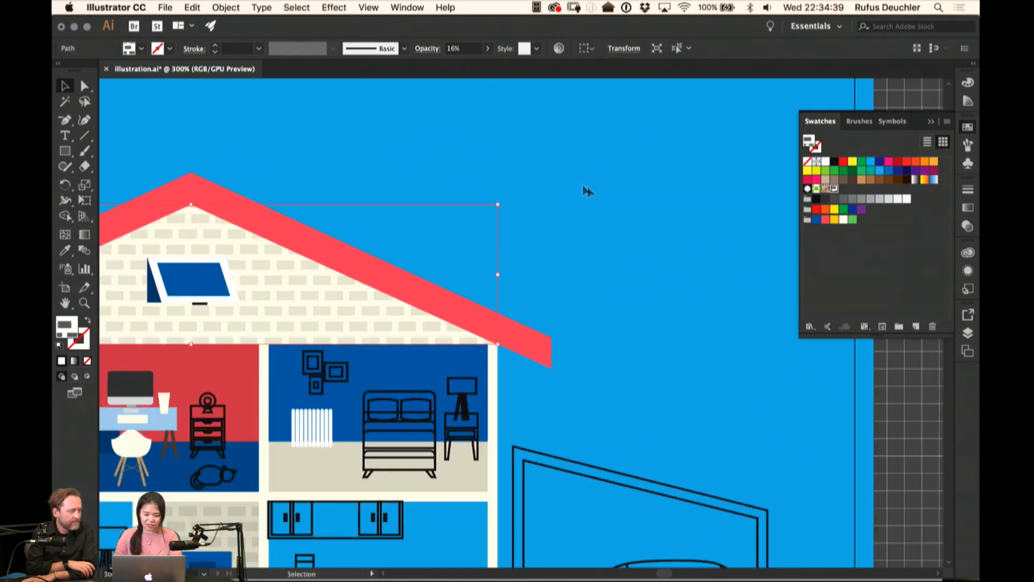
left_click(587, 188)
key("m")
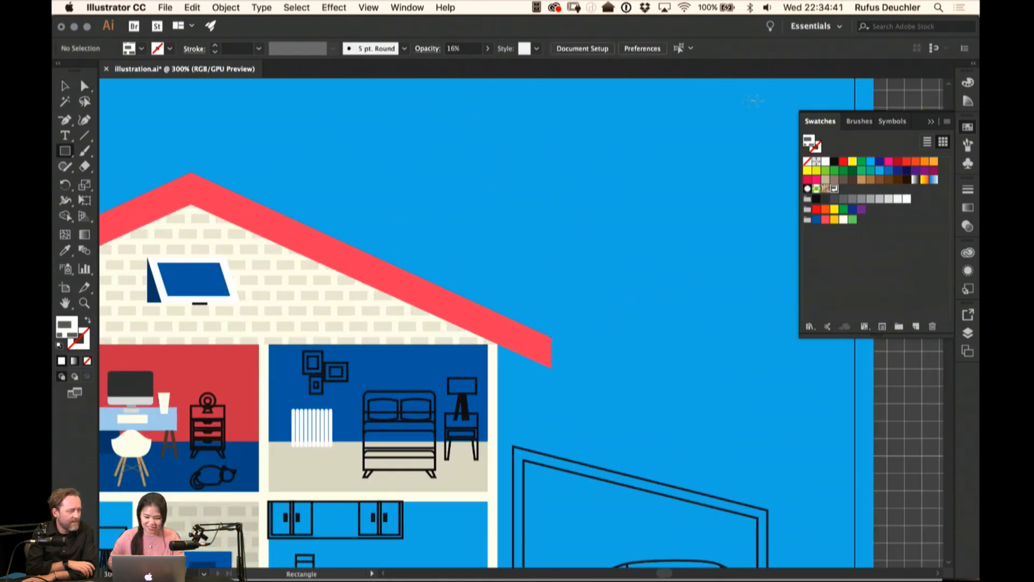
left_click_drag(625, 164, 473, 372)
left_click_drag(526, 226, 556, 404)
left_click_drag(541, 262, 550, 370)
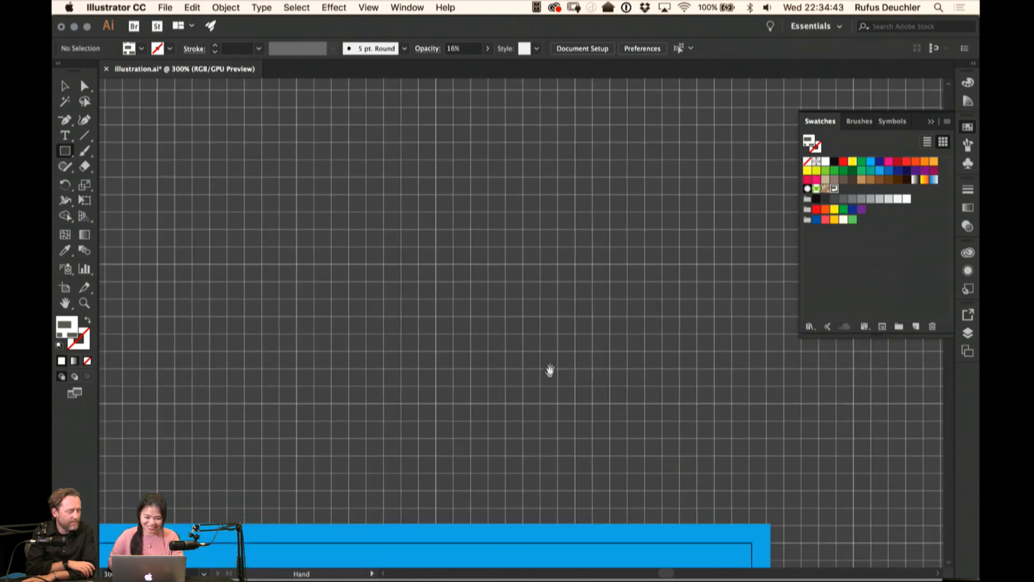
scroll(550, 370, "down", 10)
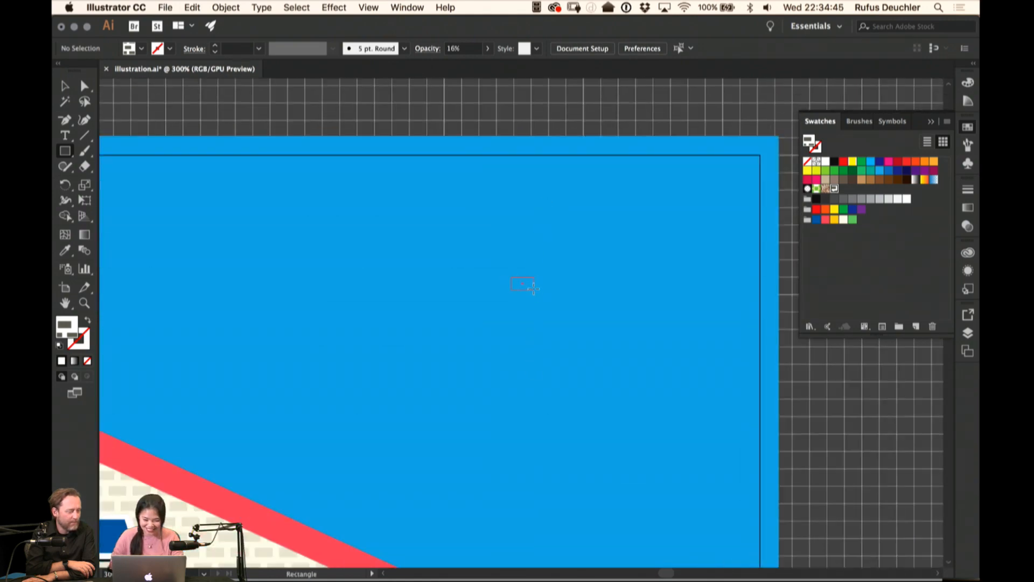
left_click_drag(533, 289, 537, 290)
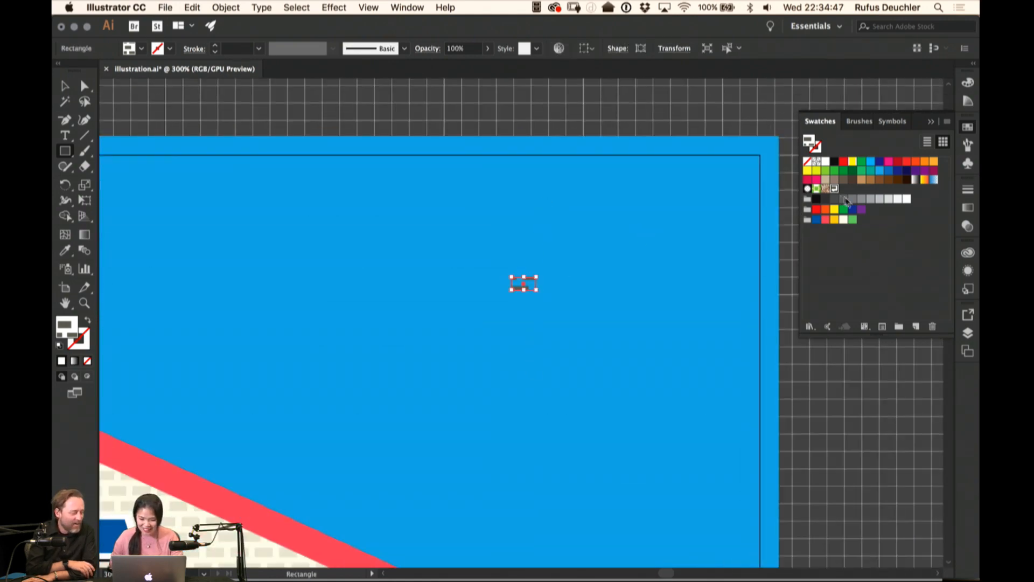
Fill the small brick rectangle with the off-white swatch from the custom colour group and widen it slightly
left_click(844, 220)
key("v")
left_click(561, 261)
left_click(521, 287)
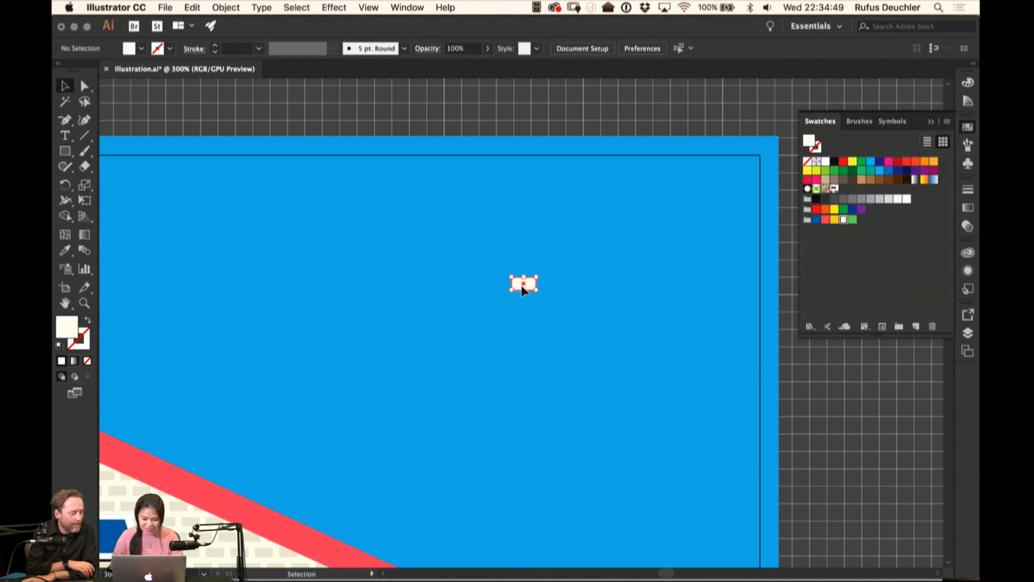
left_click_drag(537, 283, 541, 283)
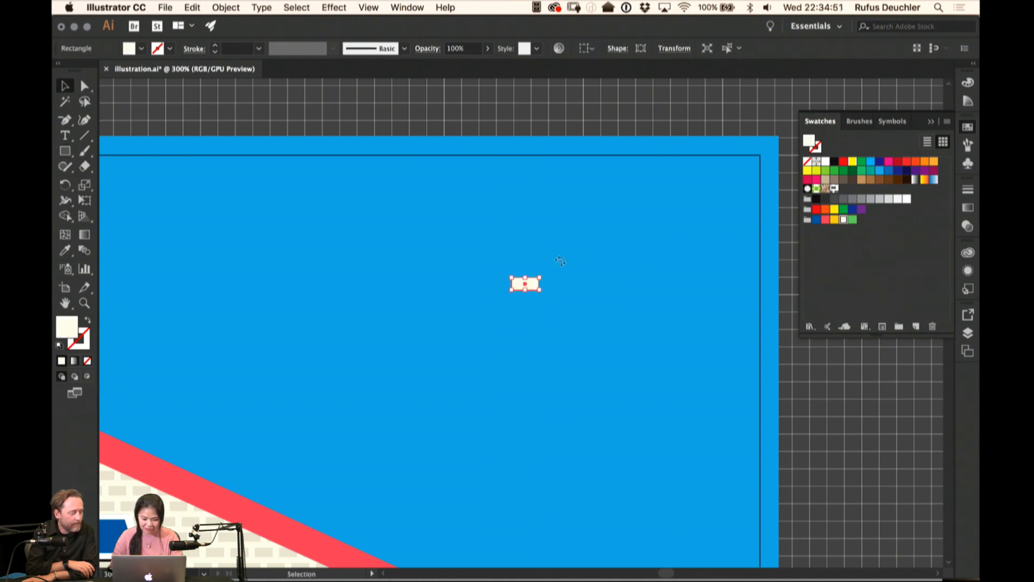
left_click(560, 261)
left_click(525, 284)
Make a new pattern from the off-white brick and set its tile type to Brick by Row
left_click(220, 6)
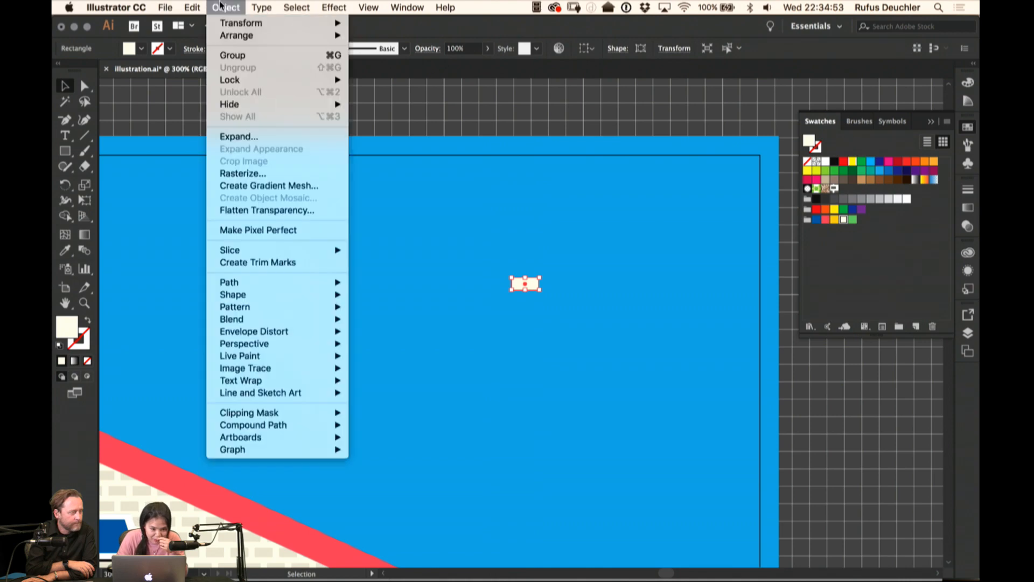
mouse_move(272, 310)
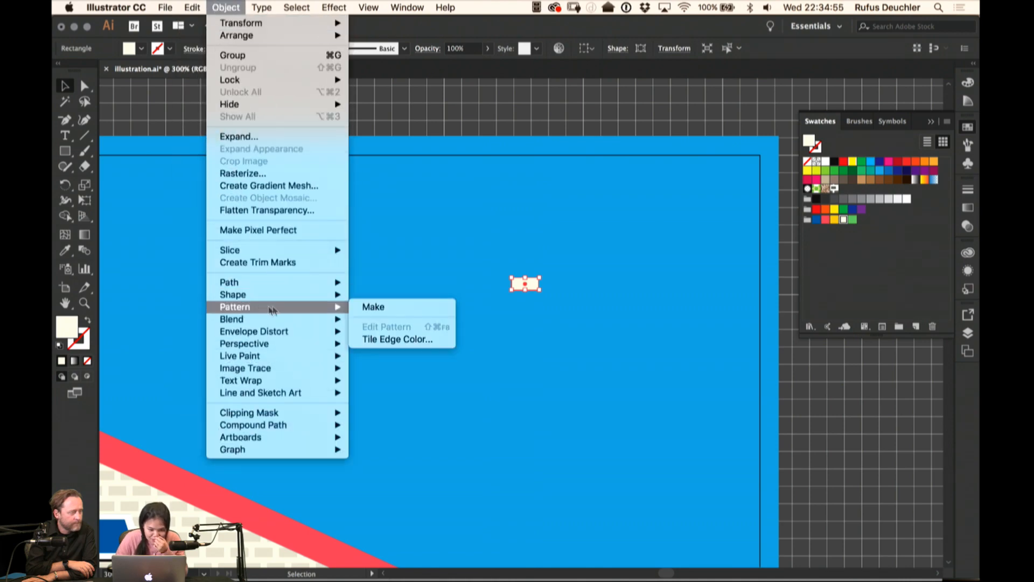
left_click(421, 311)
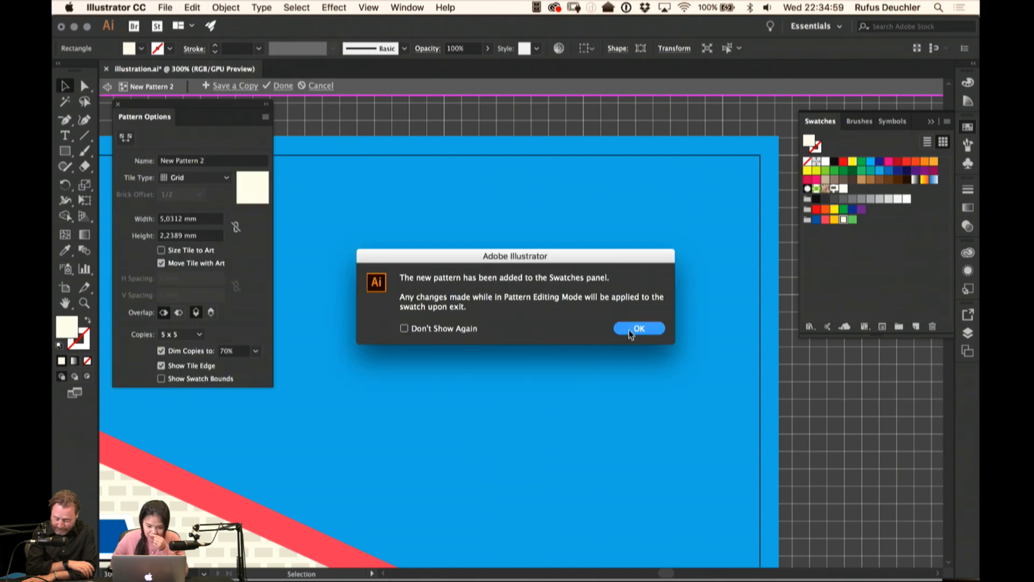
left_click(632, 329)
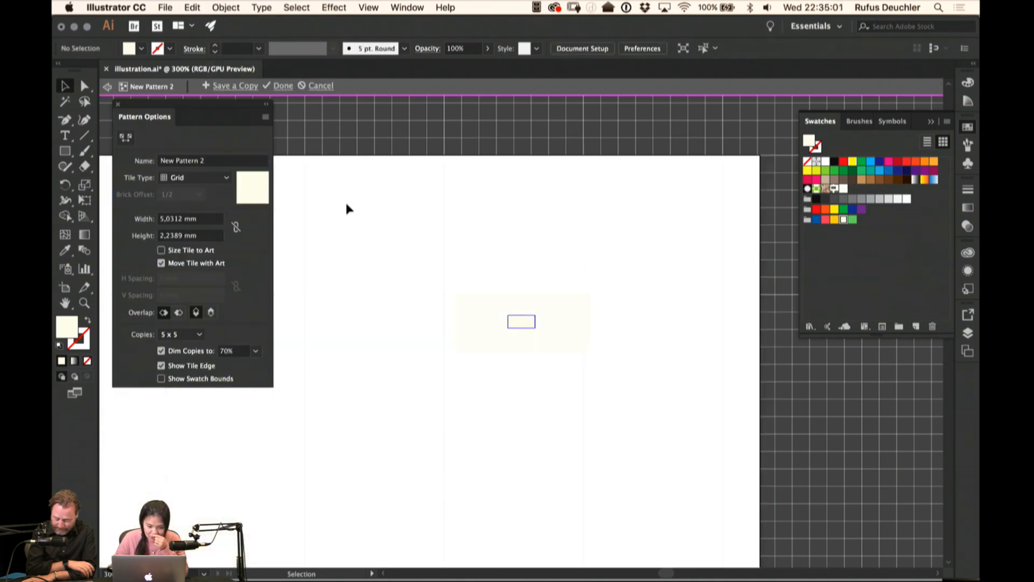
left_click(186, 178)
left_click(207, 205)
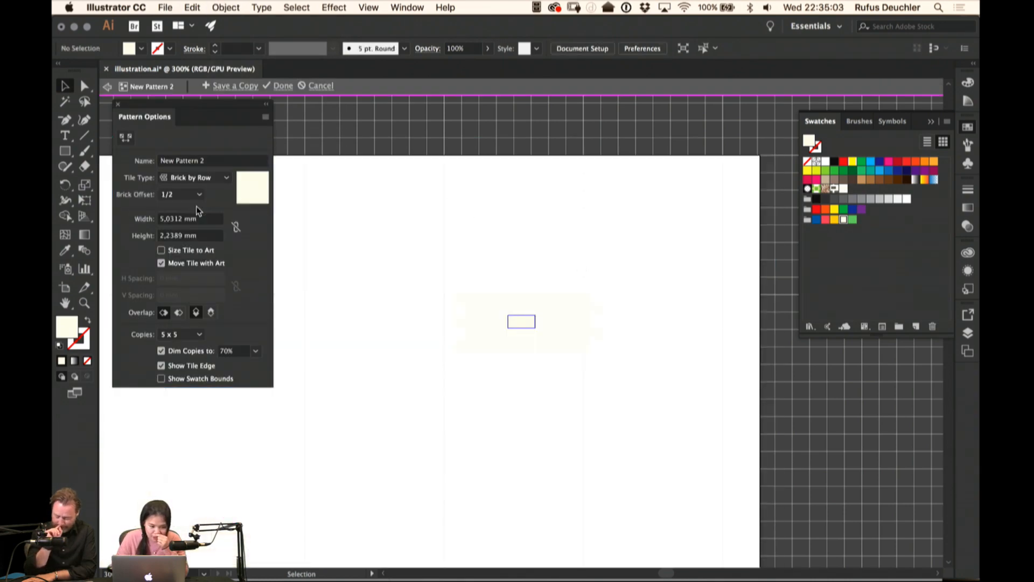
Enlarge the pattern tile to about 6.28 by 3.35 mm to leave gaps between the bricks, and finish the pattern
left_click(125, 137)
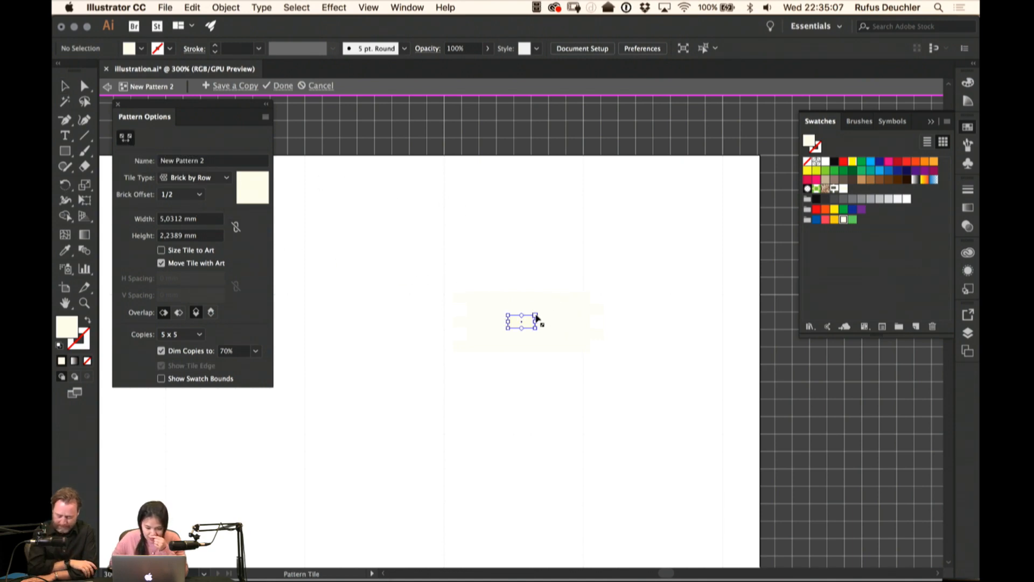
left_click_drag(537, 314, 541, 310)
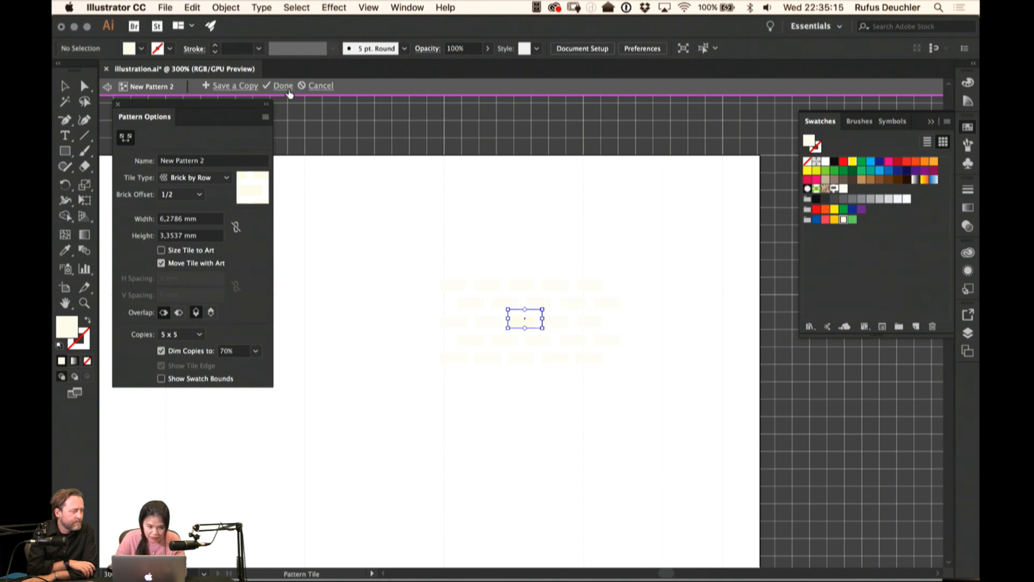
left_click(283, 86)
Move the leftover off-white brick above the artboard and delete it
left_click_drag(540, 290, 539, 205)
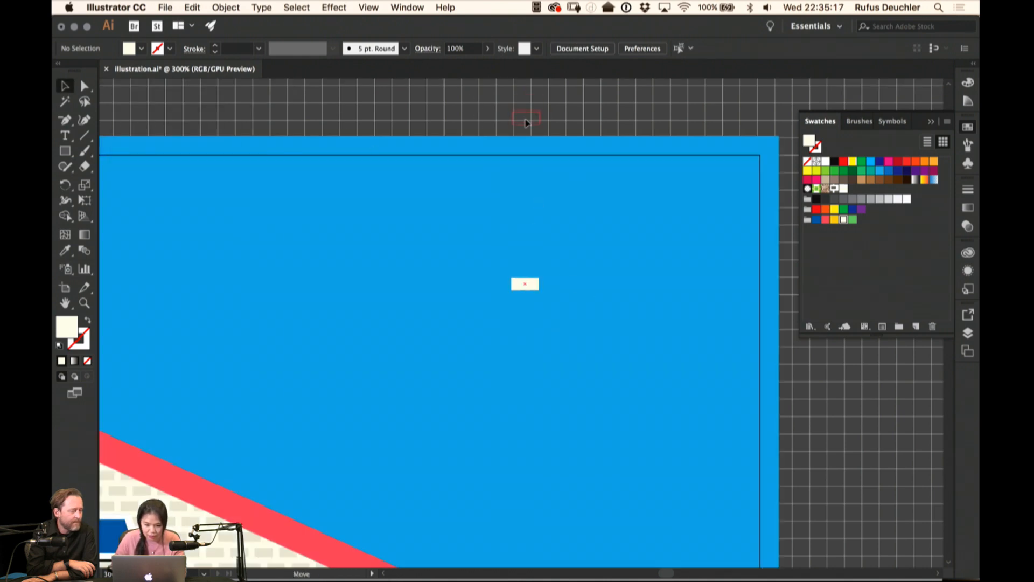
left_click_drag(527, 123, 527, 122)
key("Delete")
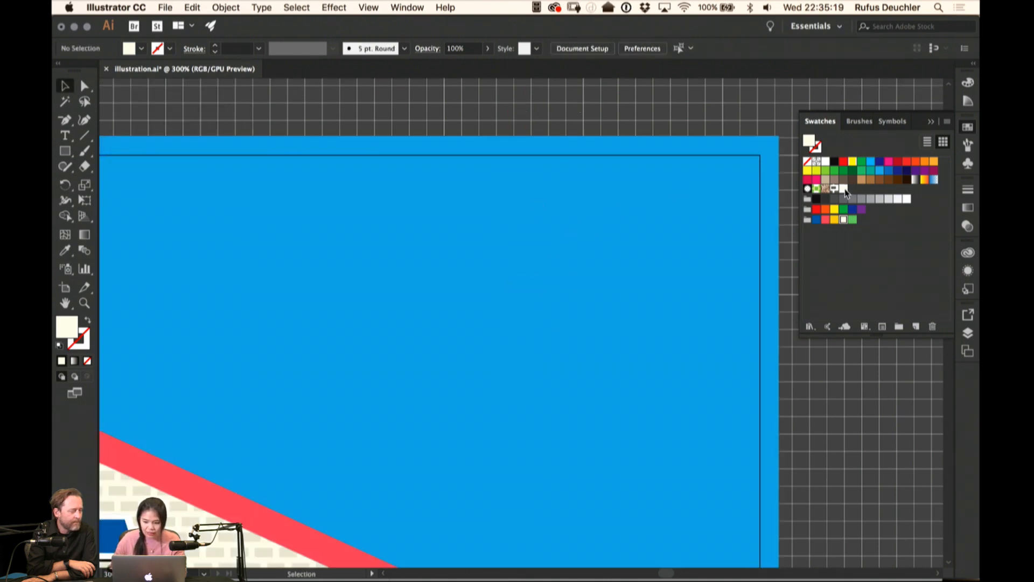
Convert the kitchen's left base cabinet and its countertop from outlines to solid fills, and colour the cabinet light yellow
scroll(438, 365, "down", 10)
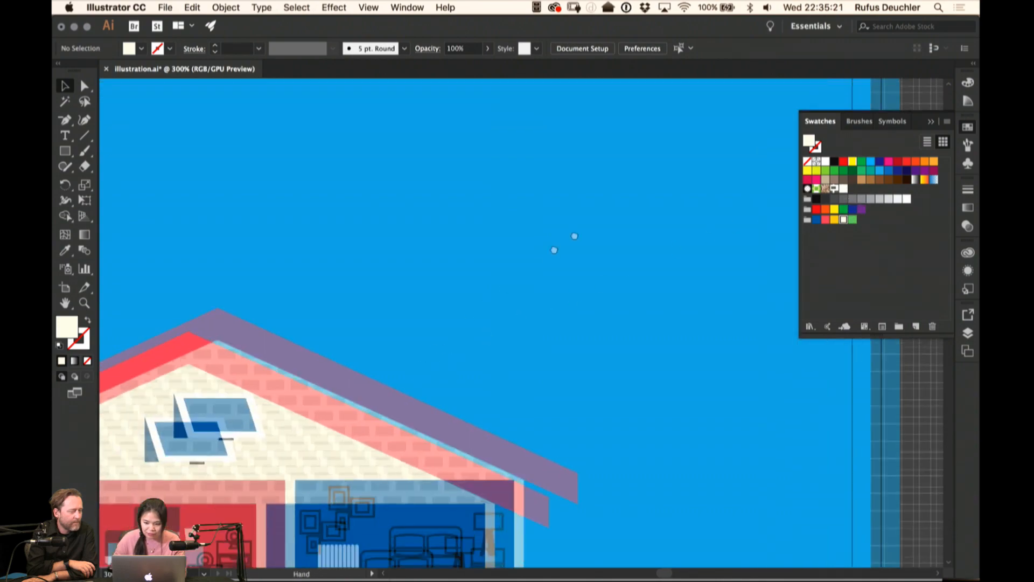
scroll(469, 323, "down", 5)
scroll(468, 323, "left", 3)
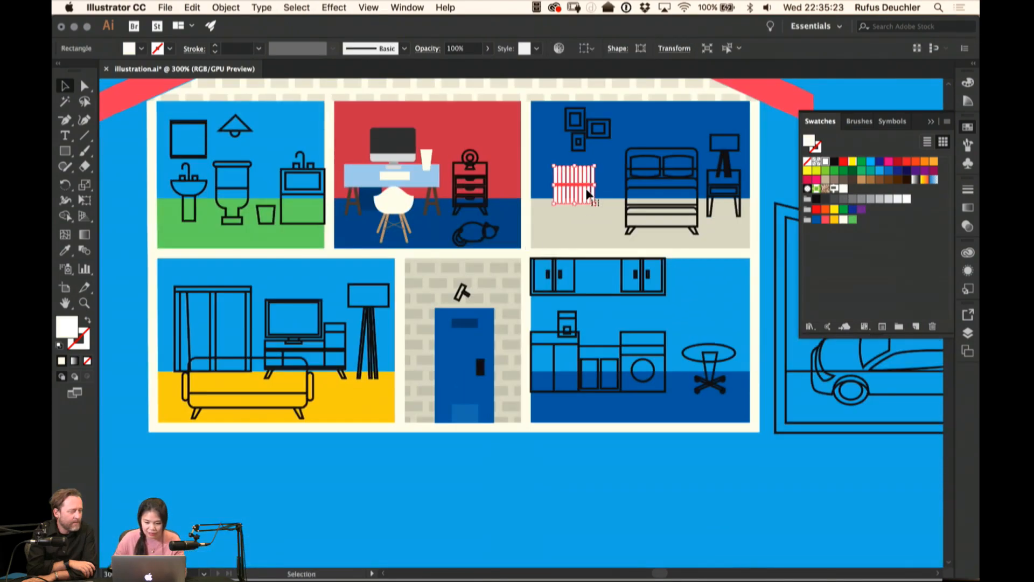
key("a")
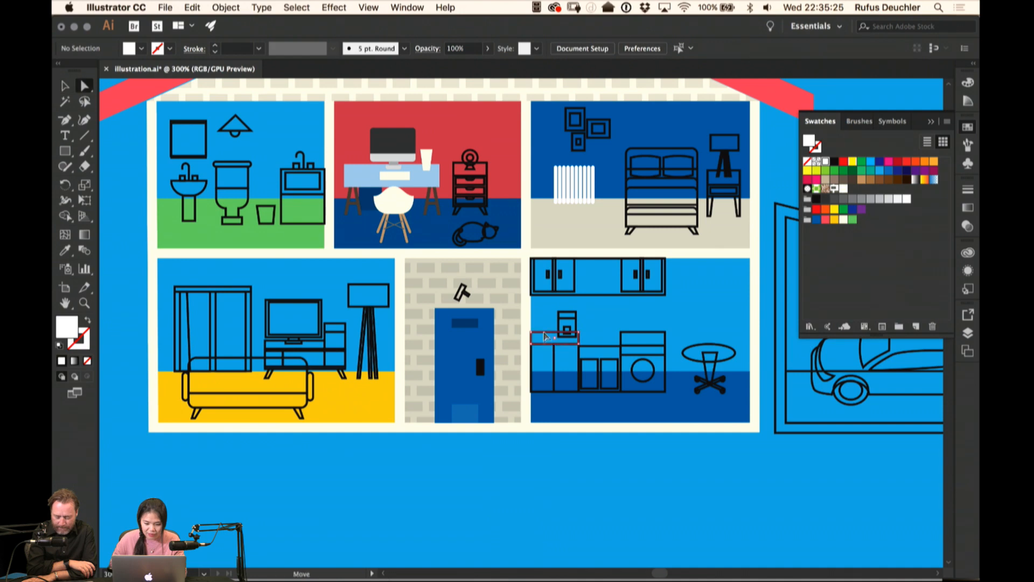
left_click(545, 339)
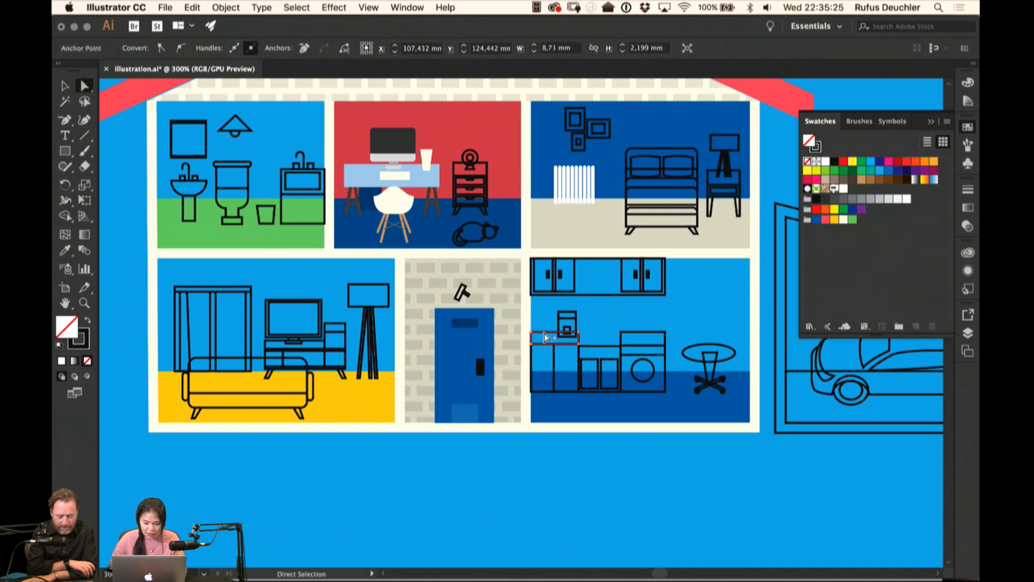
left_click(547, 392)
key("shift+x")
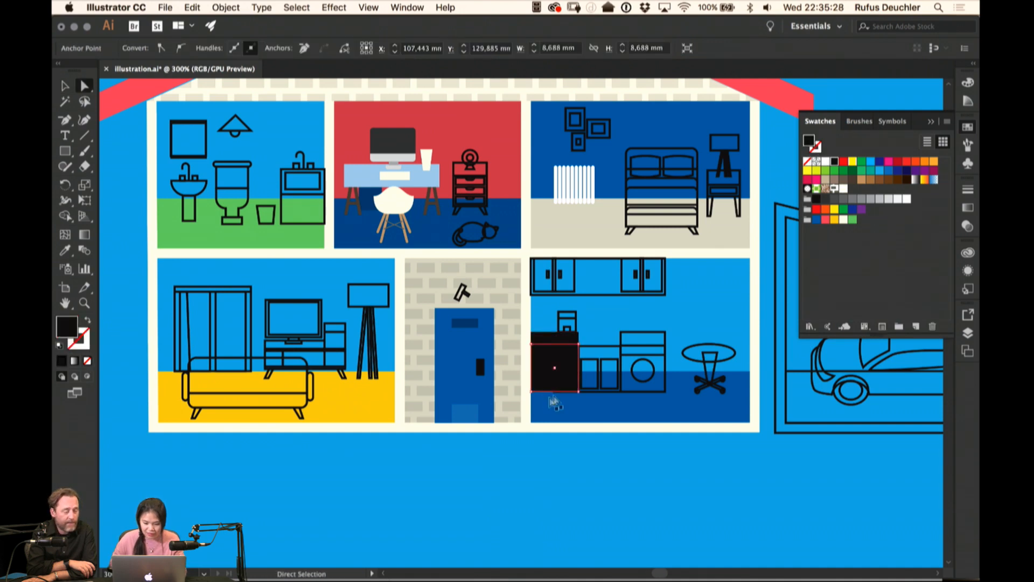
left_click(807, 221)
left_click(968, 101)
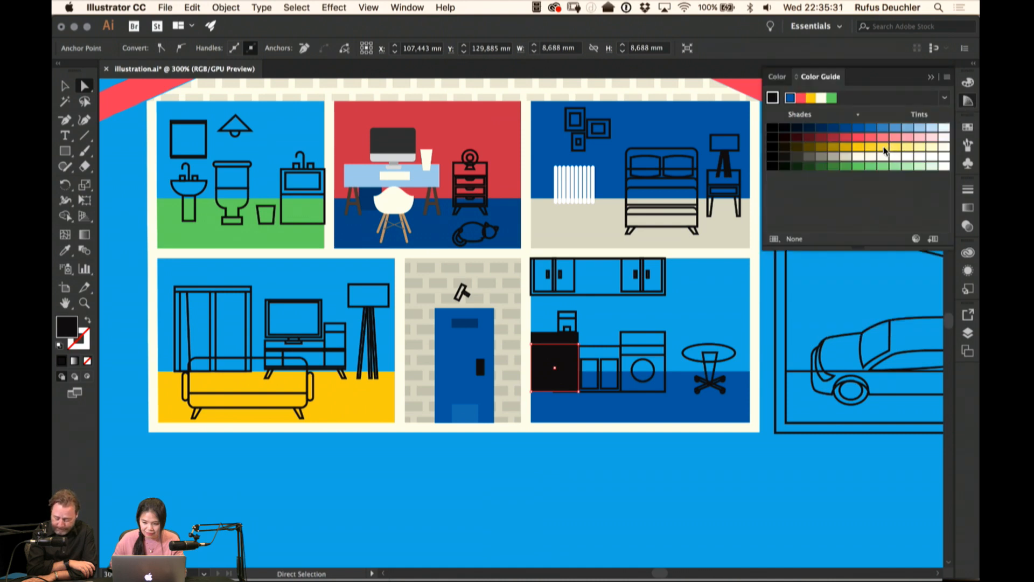
left_click(884, 148)
left_click(552, 471)
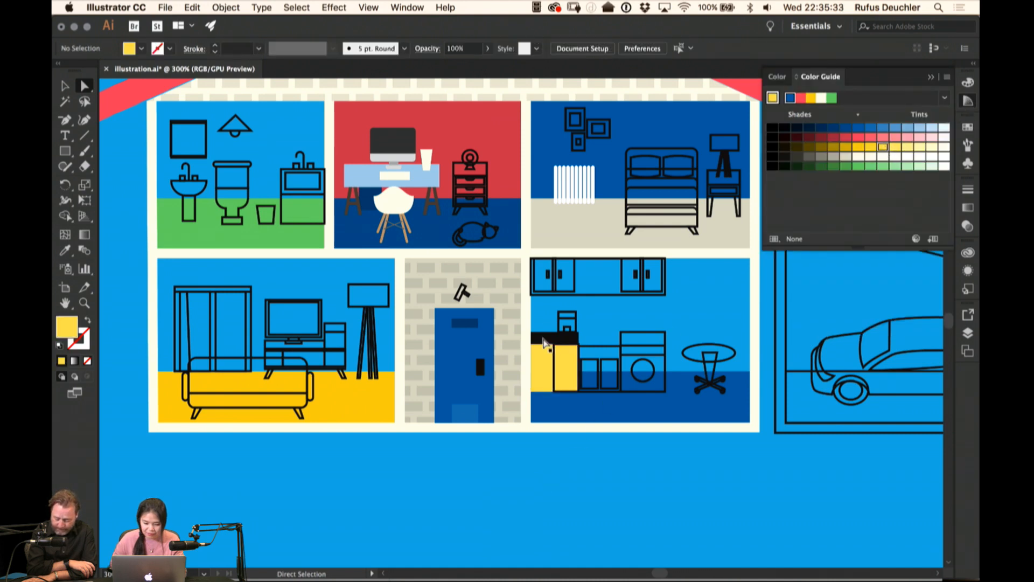
Fill the countertop above the yellow cabinet with a dark mustard shade from the custom colour group's Color Guide
left_click(544, 342)
key("shift+x")
key("shift+x")
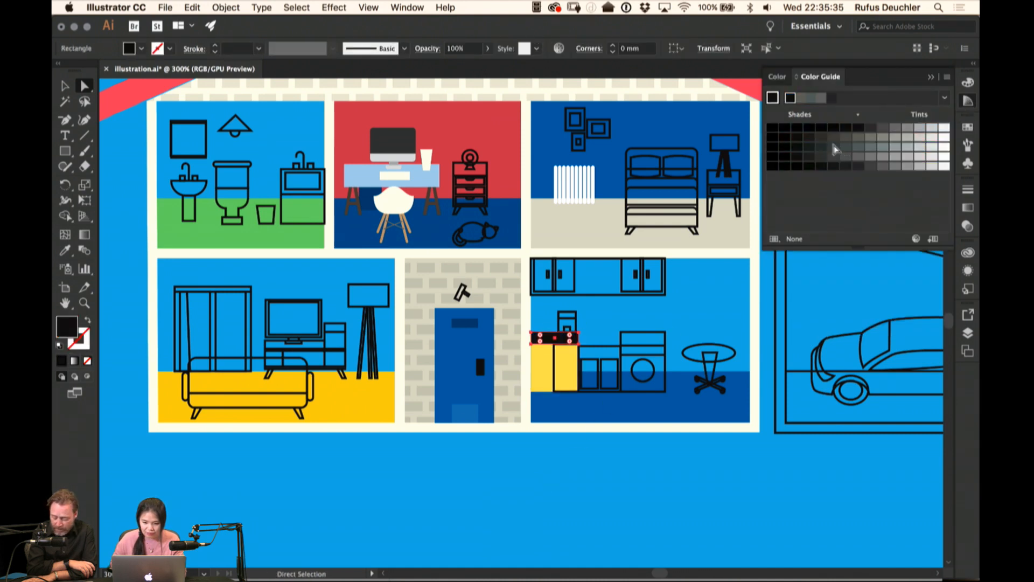
double_click(968, 128)
left_click(963, 129)
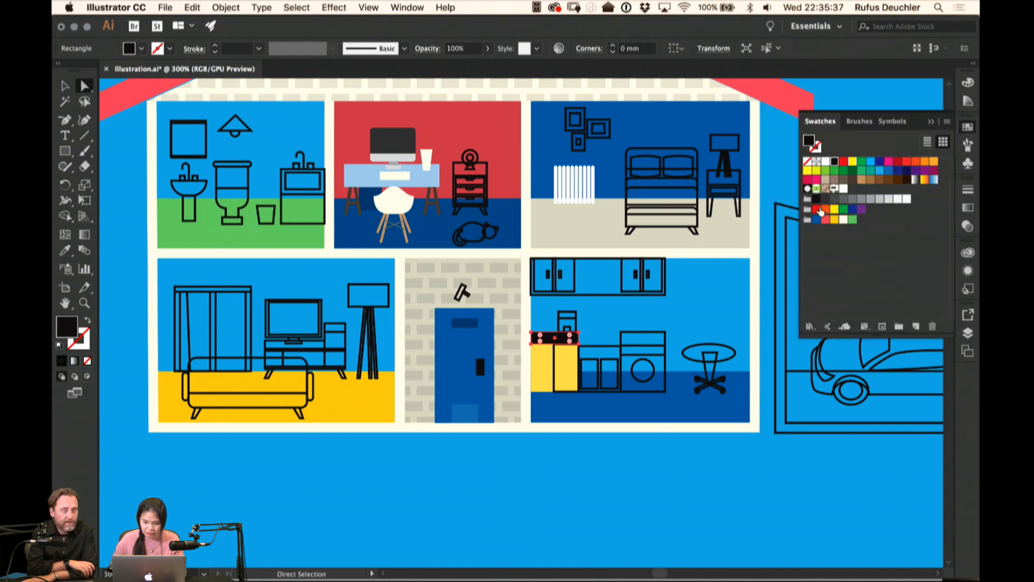
left_click(964, 105)
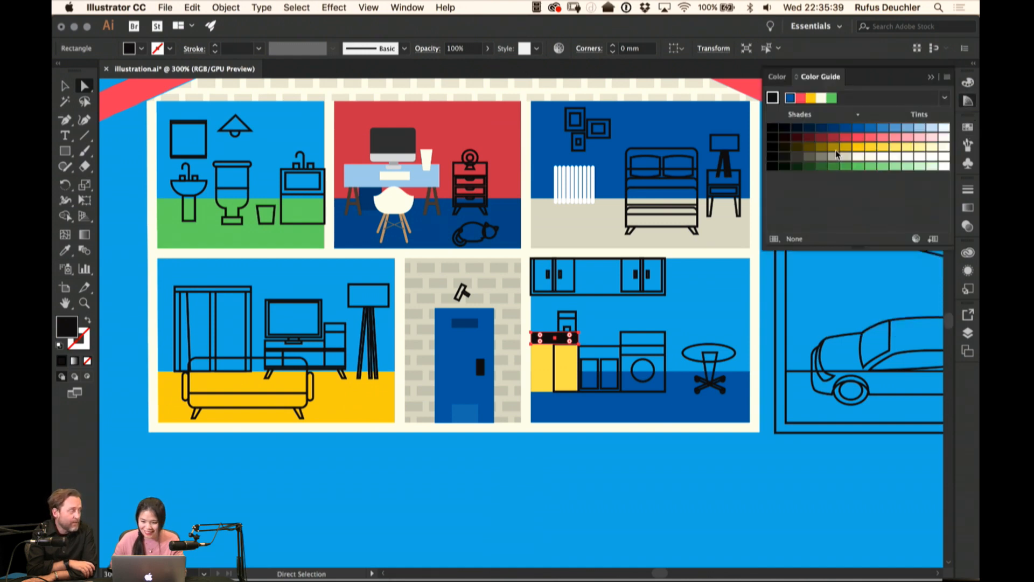
left_click(834, 147)
left_click(513, 478)
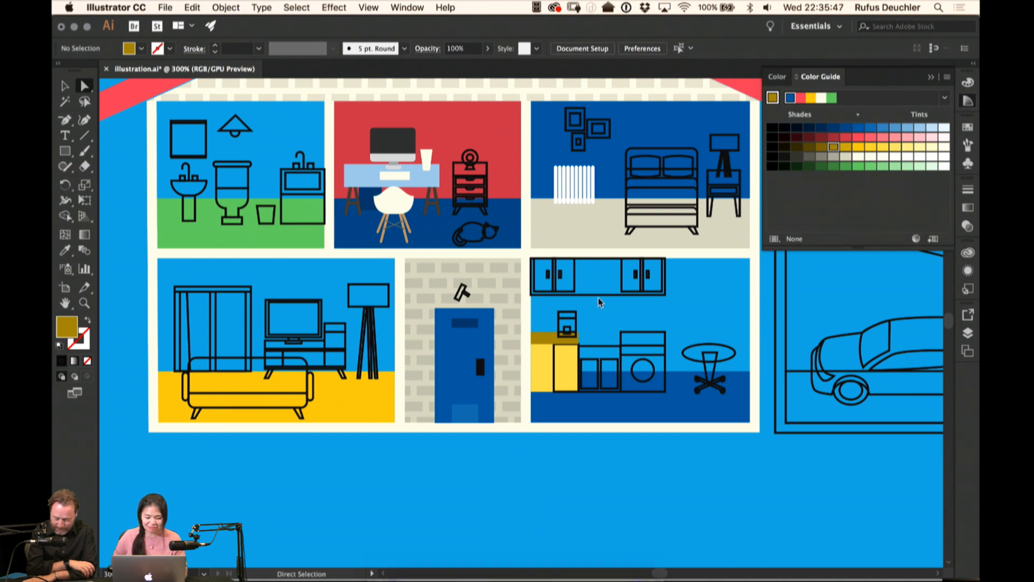
left_click_drag(579, 285, 602, 226)
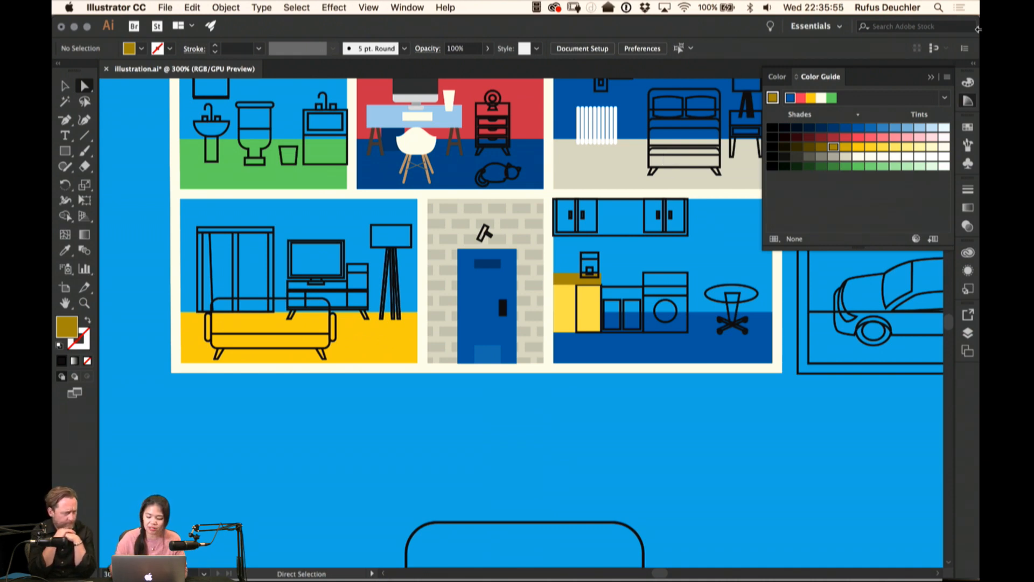
scroll(487, 291, "right", 3)
scroll(488, 291, "up", 2)
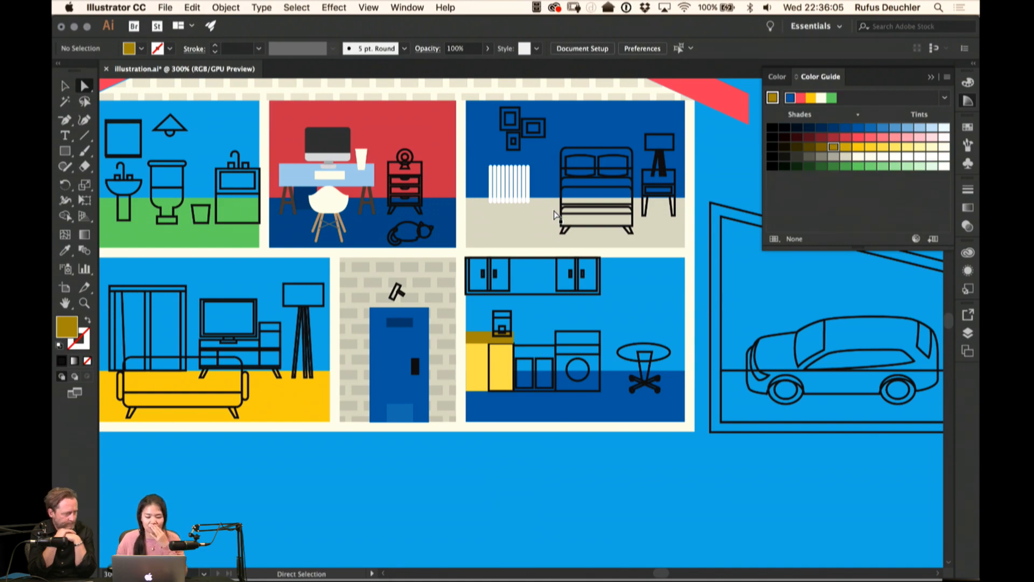
scroll(556, 215, "up", 5)
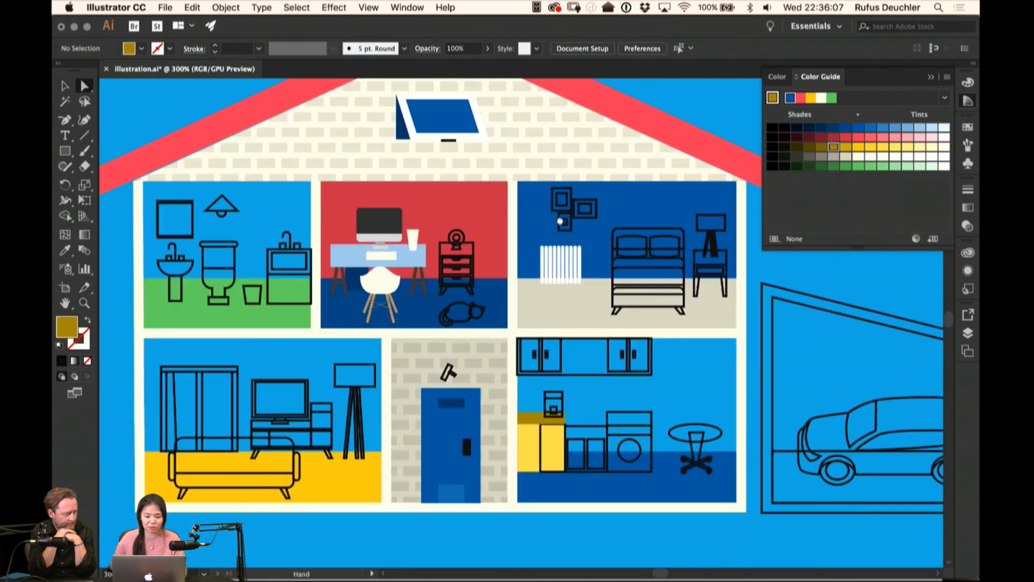
Switch to Safari and open mazakii.com in a new tab
mouse_move(531, 538)
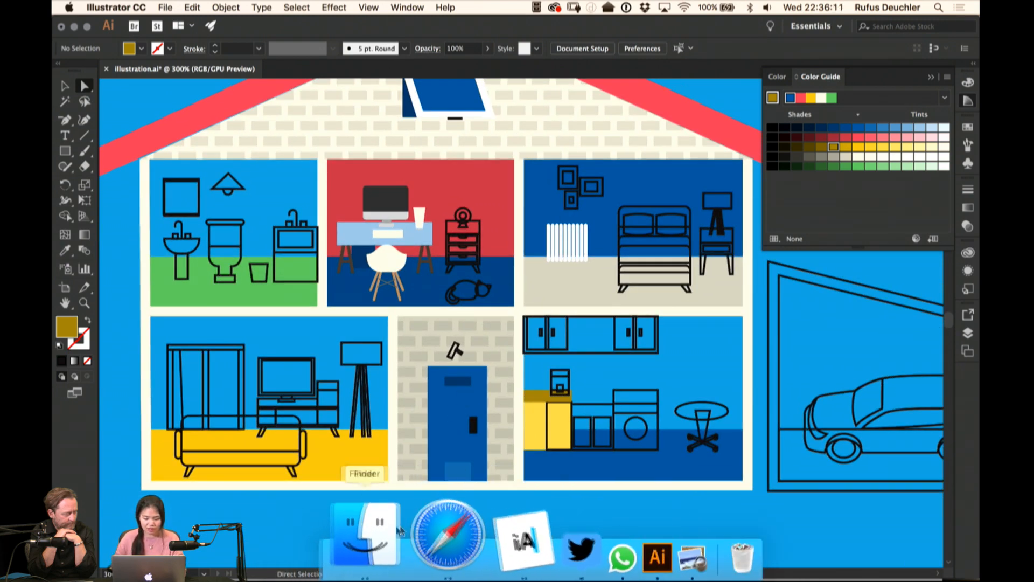
left_click(419, 548)
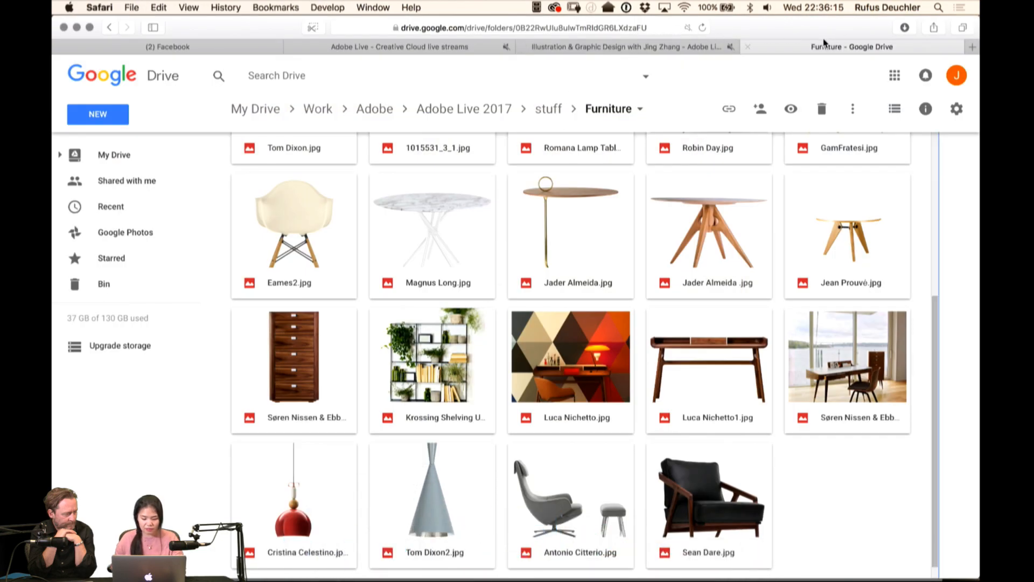
key("super+t")
type("ma")
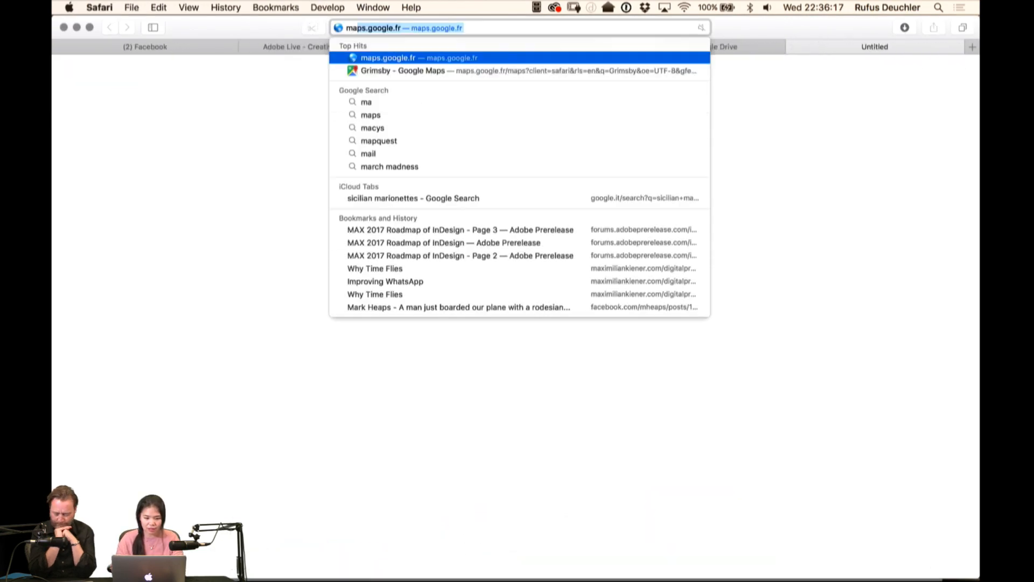
type("zakii.com")
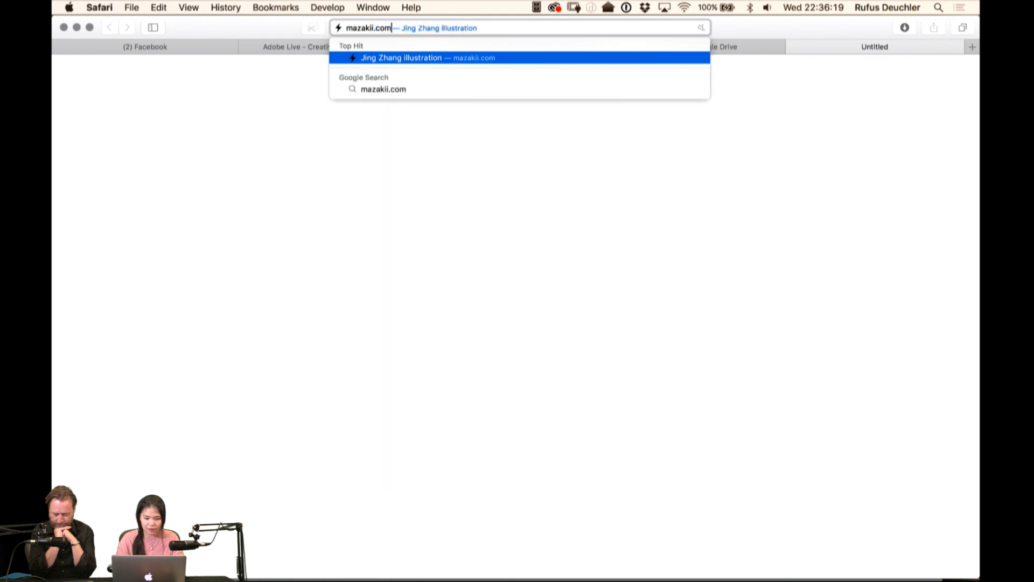
key("Return")
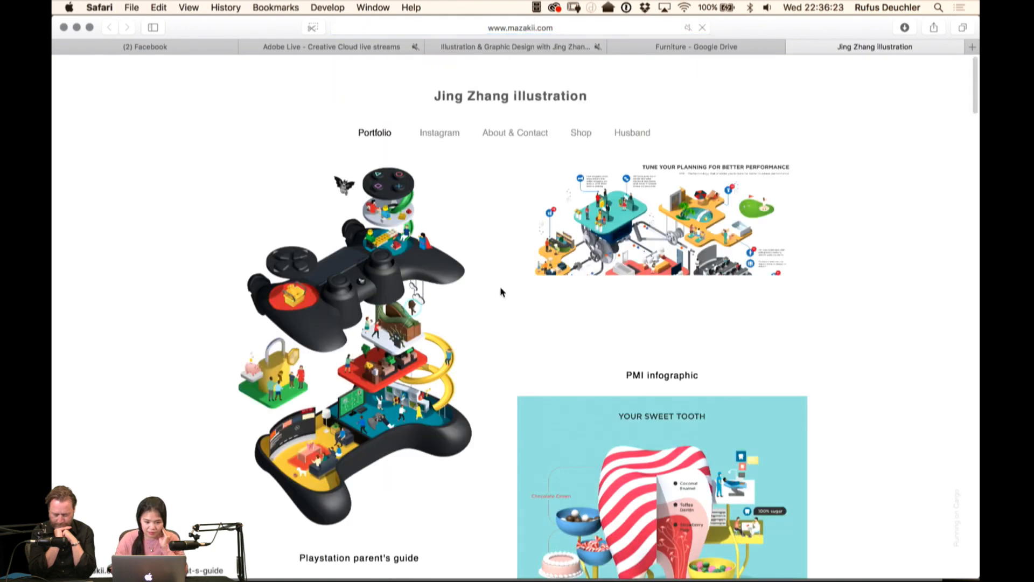
Zoom the portfolio page out and look through its illustration project thumbnails
scroll(500, 292, "down", 6)
scroll(502, 293, "down", 8)
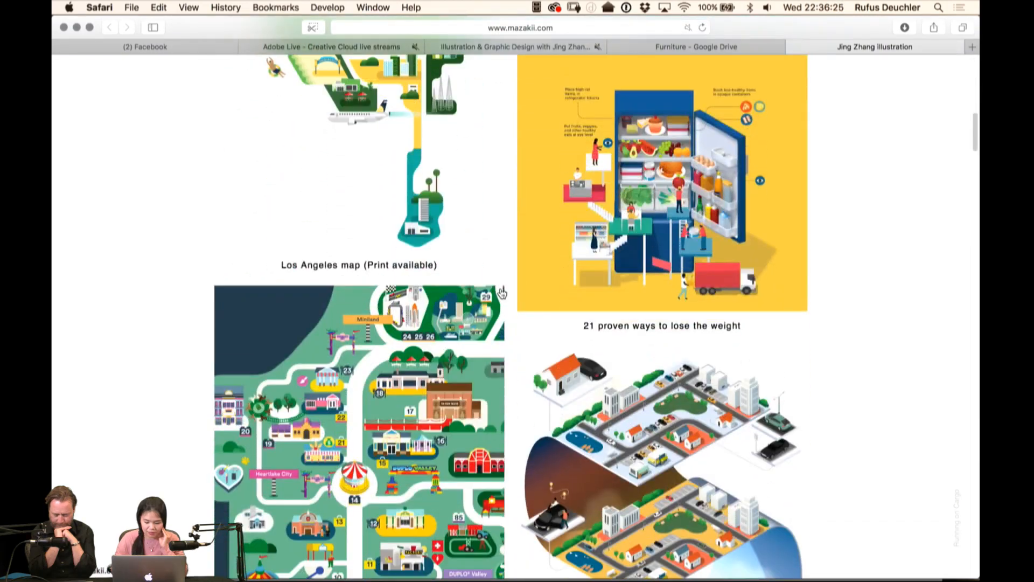
key("super+minus")
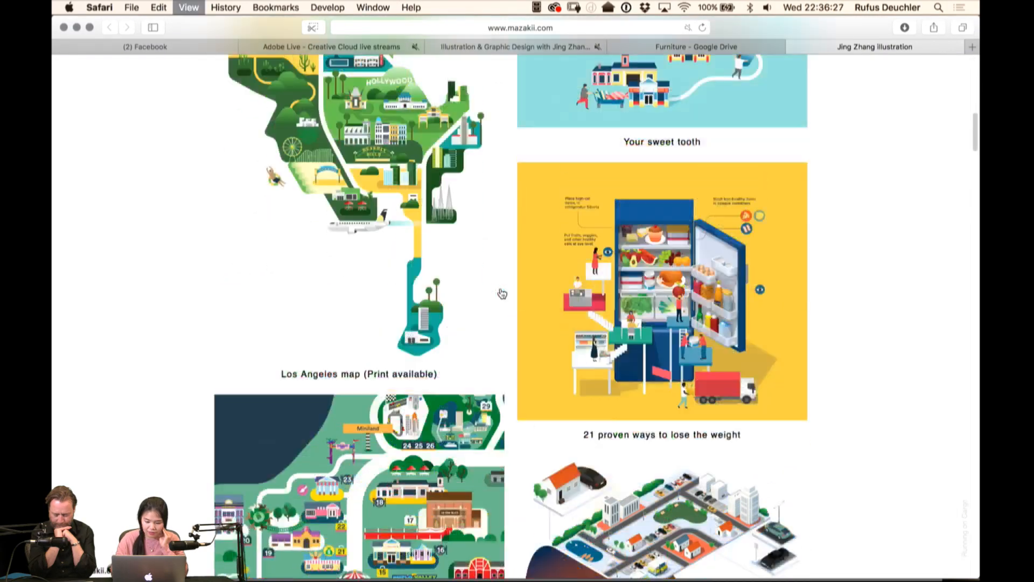
scroll(501, 292, "down", 6)
scroll(501, 292, "down", 6)
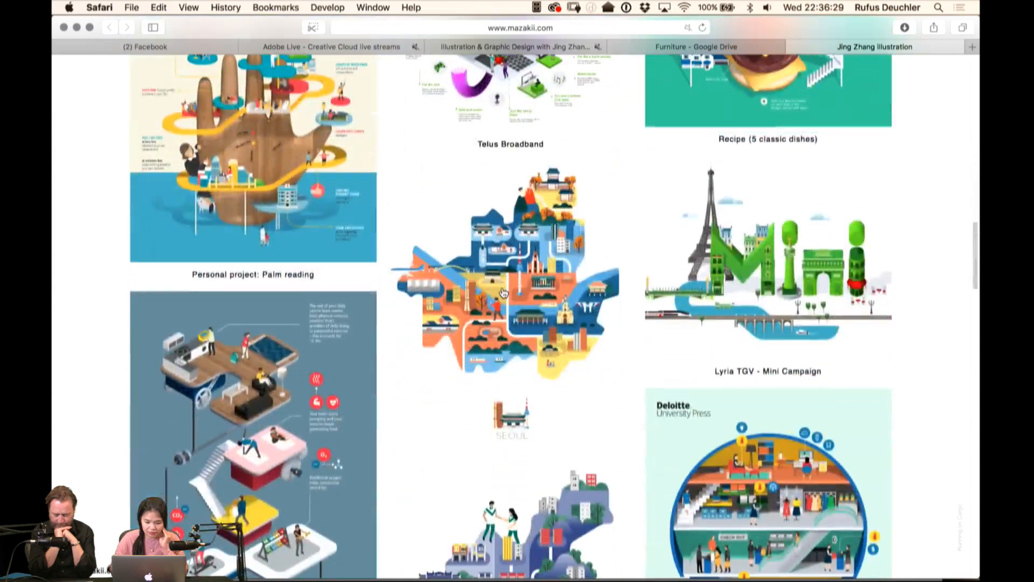
Open the Maps of Asia project and look through its illustrated city maps
left_click(549, 300)
scroll(863, 241, "down", 10)
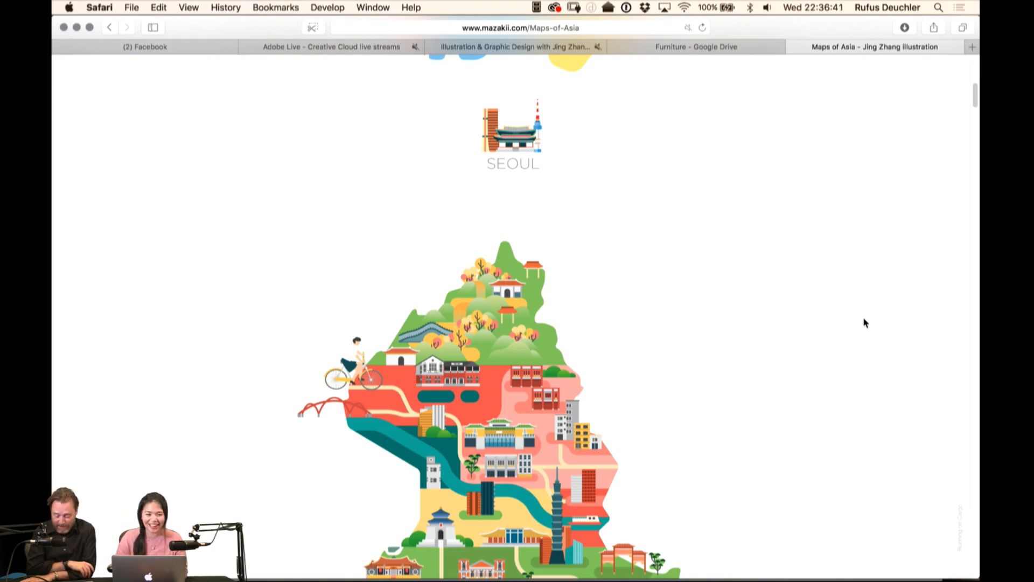
scroll(864, 320, "down", 15)
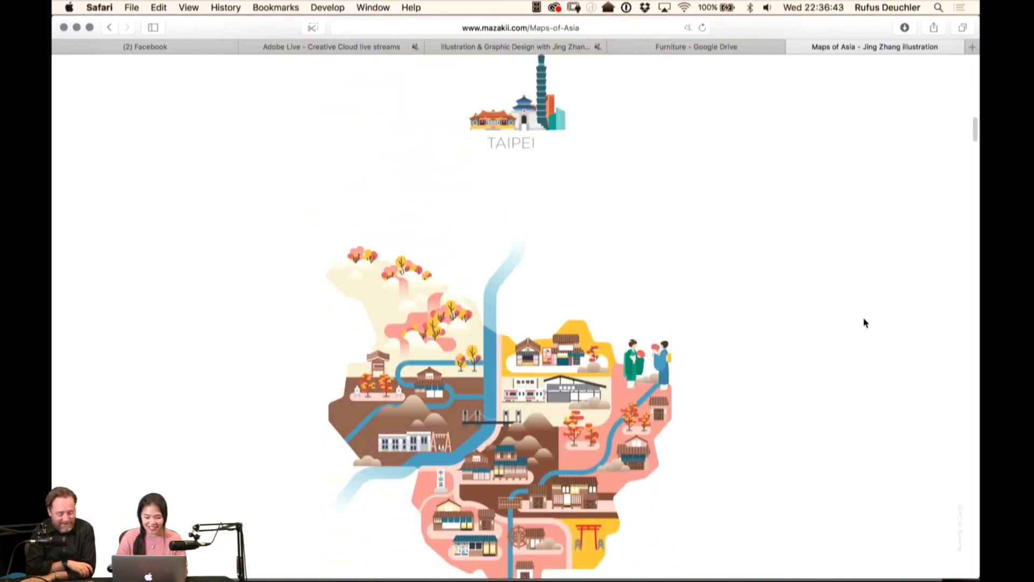
Look through the Singapore, Bangkok and Guangzhou maps further along the Maps of Asia project
scroll(864, 320, "down", 10)
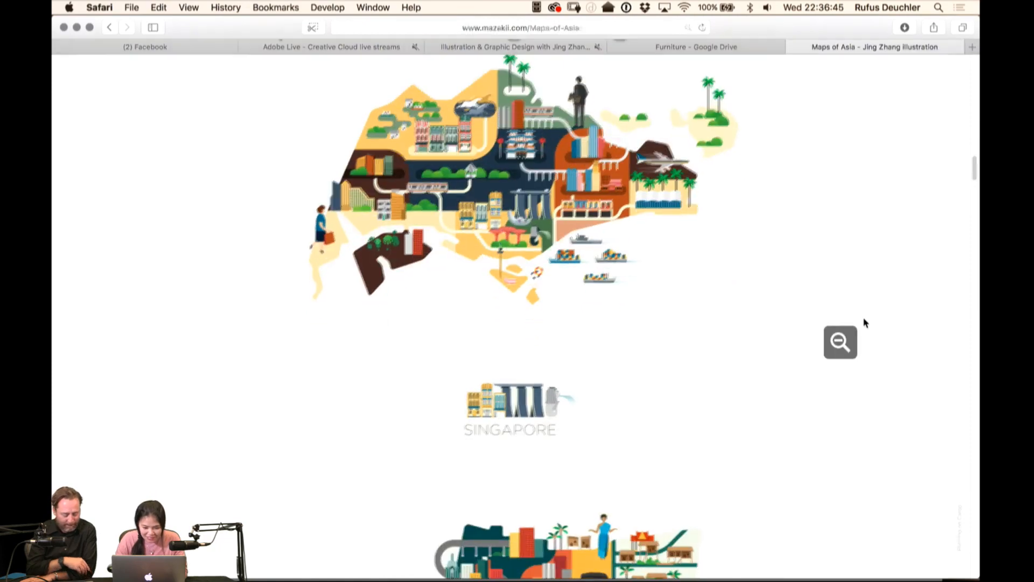
key("super+shift+backslash")
left_click(224, 194)
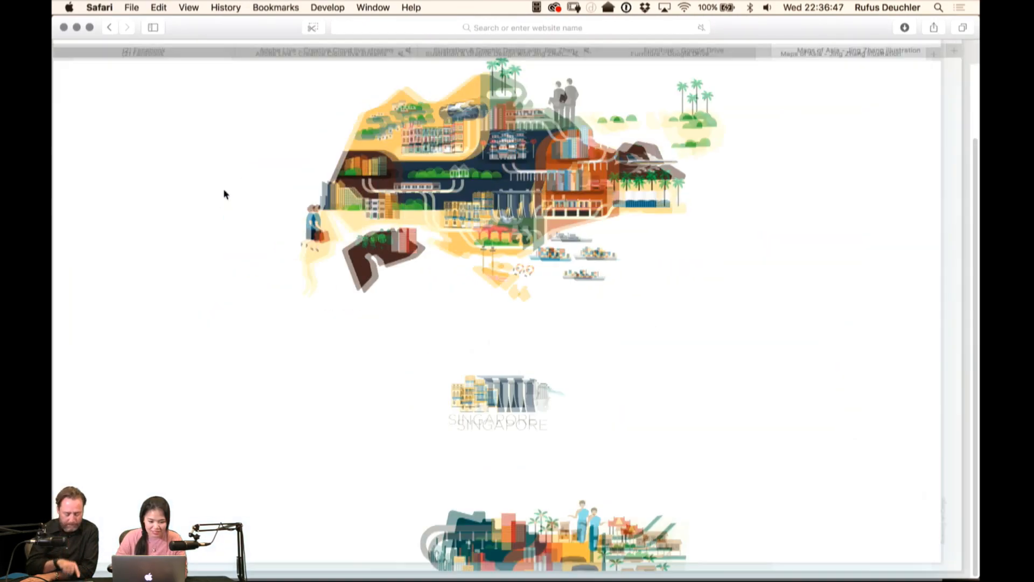
scroll(490, 240, "down", 7)
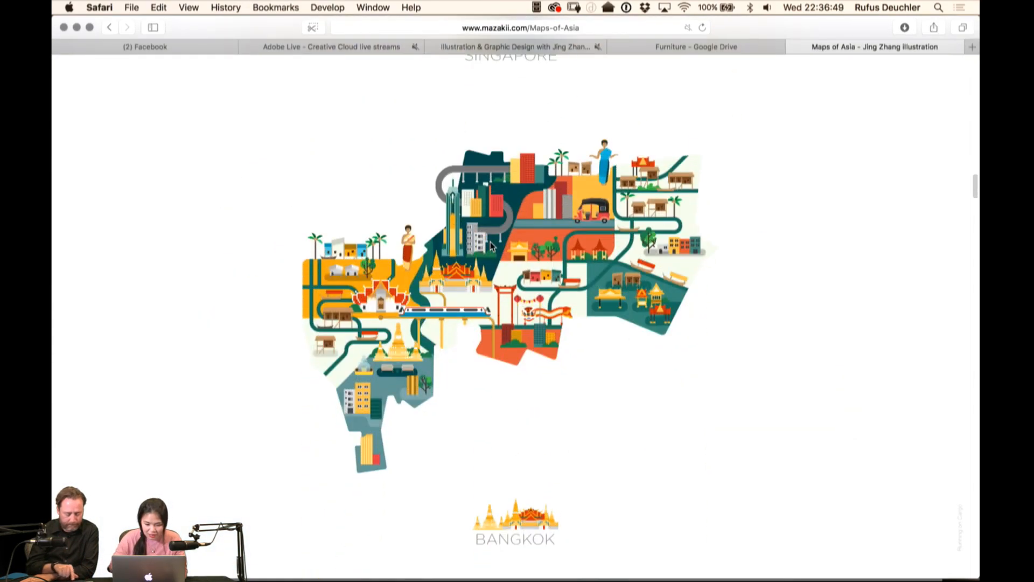
scroll(491, 241, "down", 10)
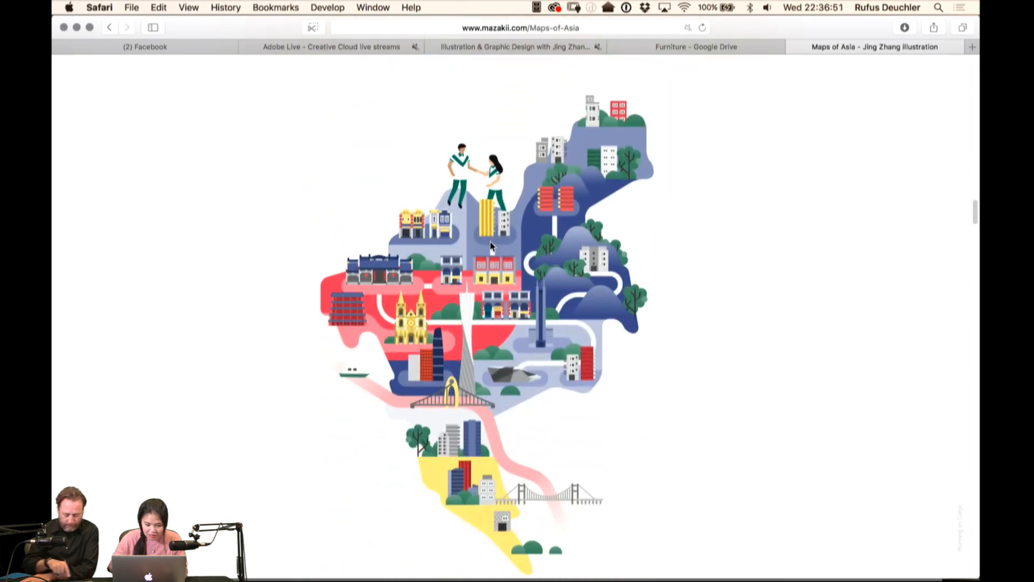
scroll(490, 245, "down", 5)
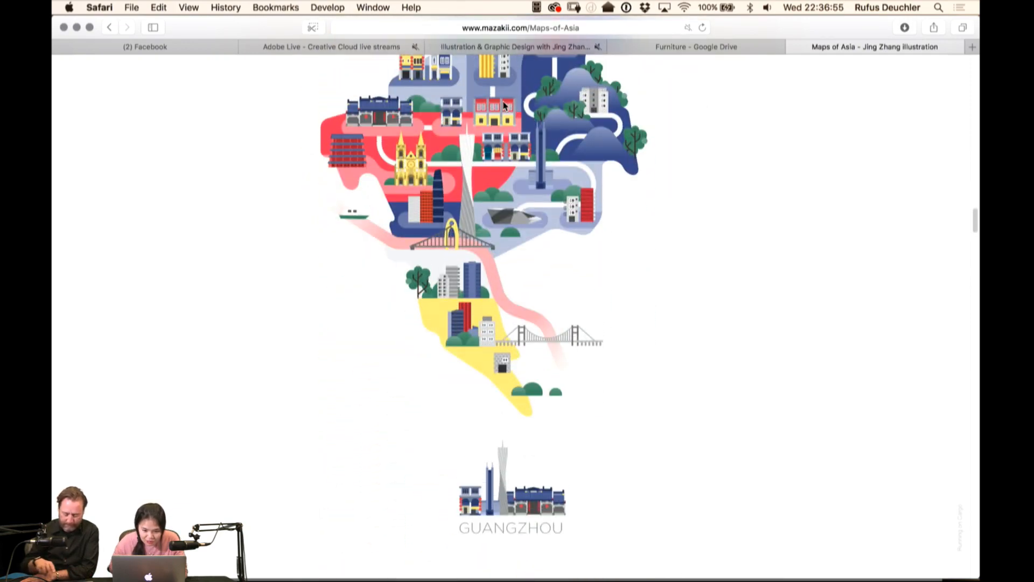
scroll(504, 106, "up", 2)
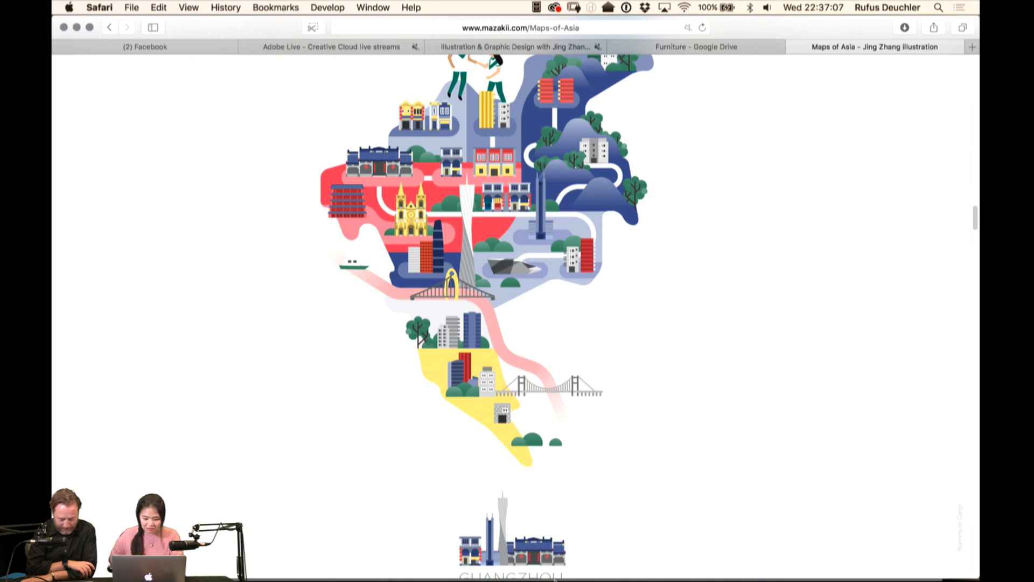
Switch back to Illustrator and turn the bathroom vanity's lower cabinet outline into a solid white fill
left_click(560, 558)
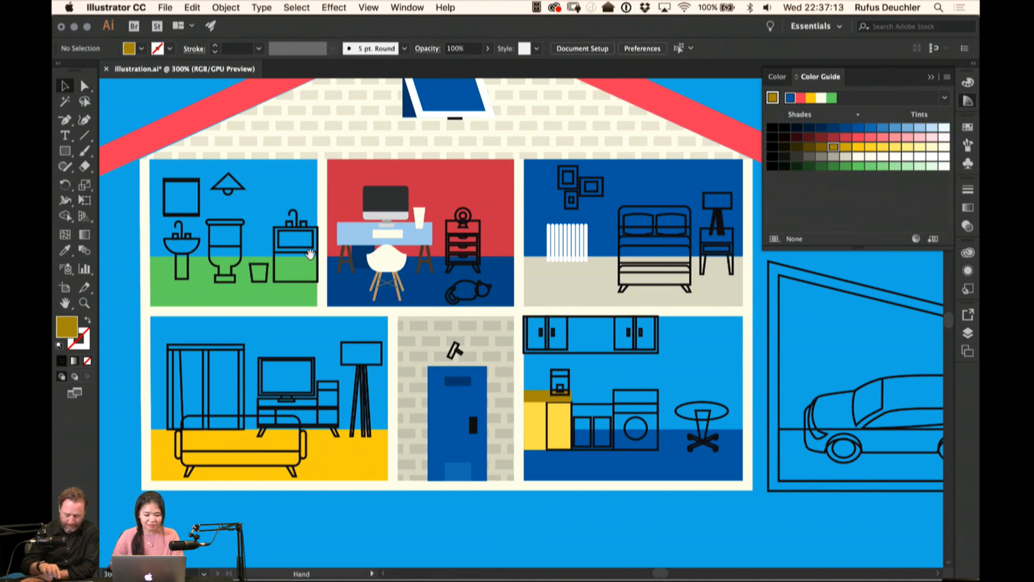
left_click_drag(309, 253, 458, 204)
key("a")
left_click(423, 231)
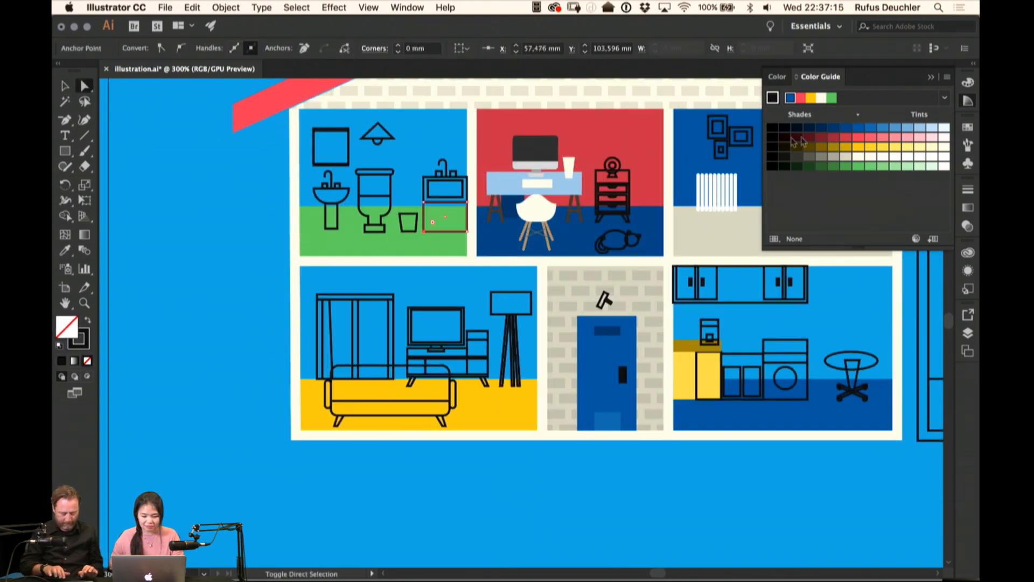
key("shift+x")
left_click(967, 127)
left_click(826, 161)
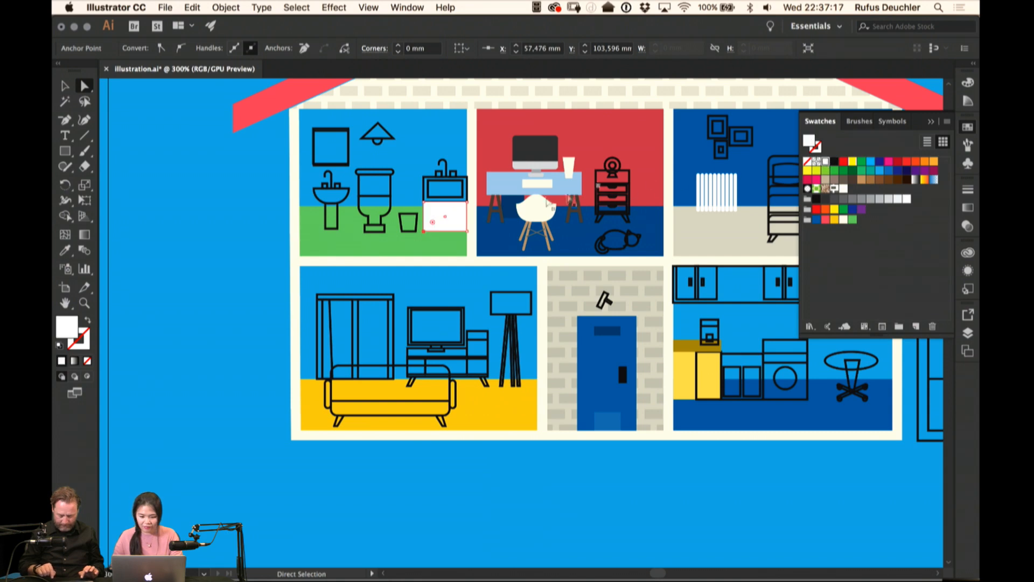
Turn the vanity's upper section into a grey fill and its inset panel into a lighter grey fill
left_click(423, 197)
key("shift+x")
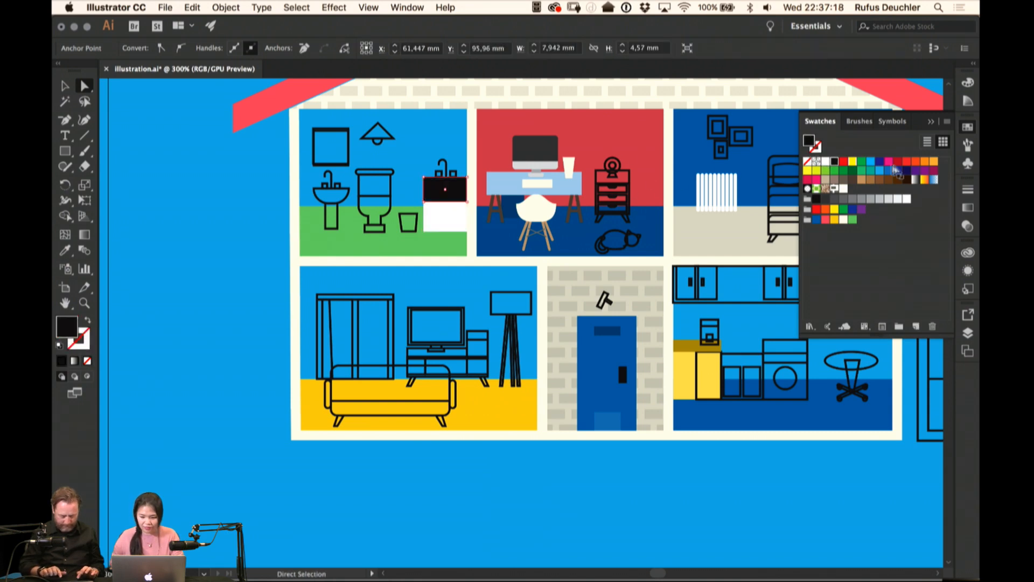
left_click(881, 200)
left_click(444, 193)
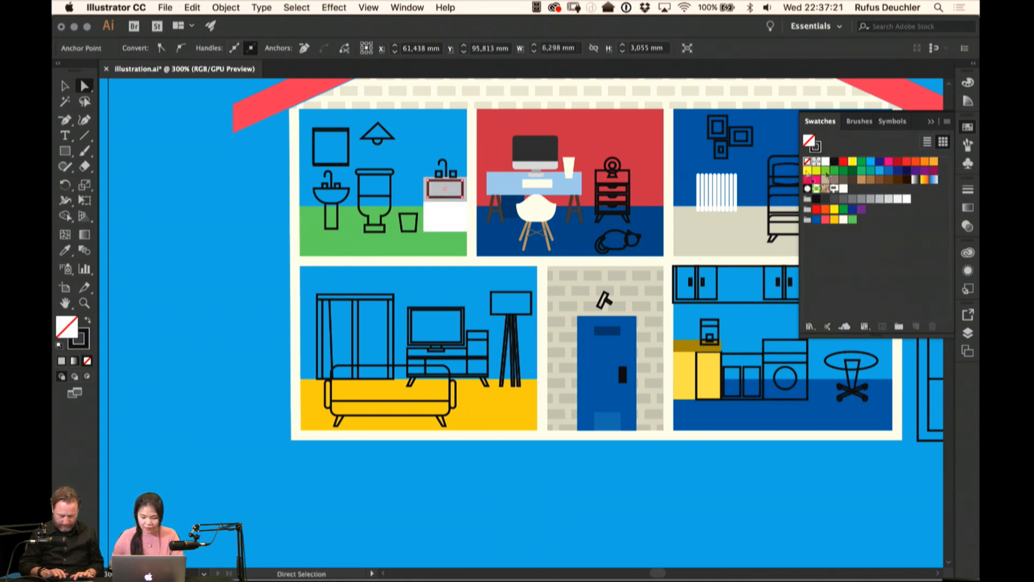
key("shift+x")
left_click(897, 200)
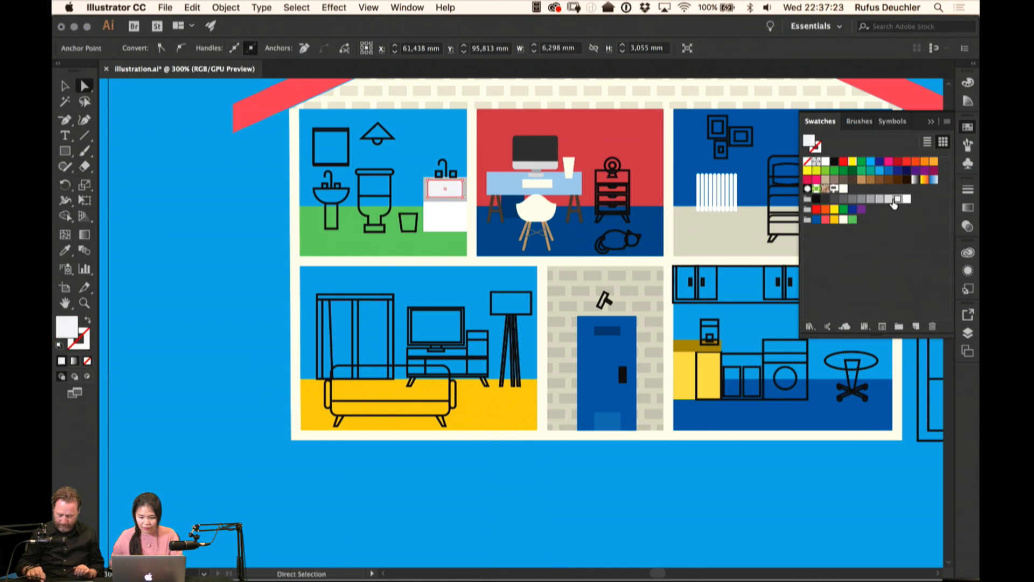
left_click(234, 333)
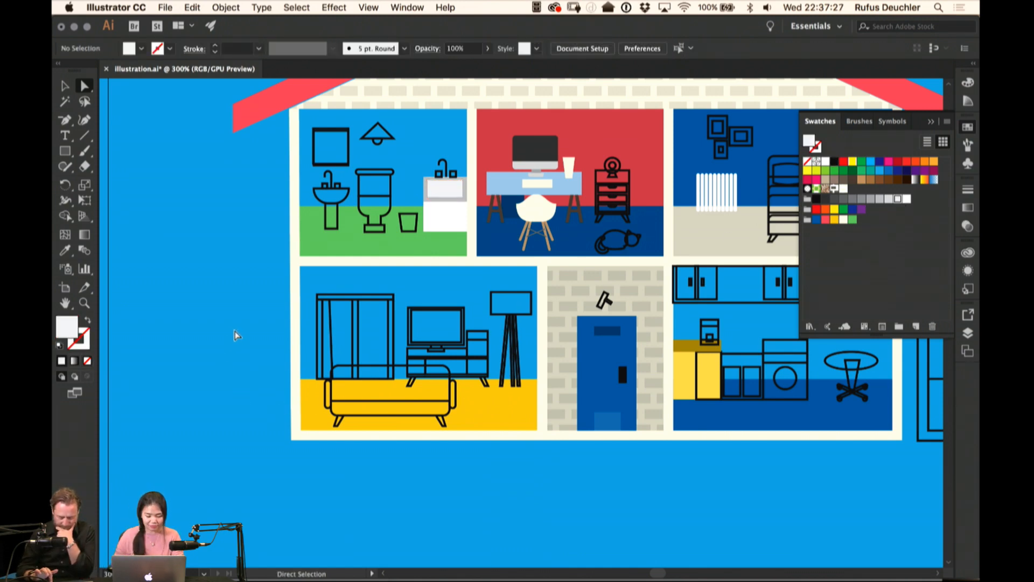
Turn the outlines of the toilet's bowl and cistern into solid white fills
left_click(387, 209)
key("shift+x")
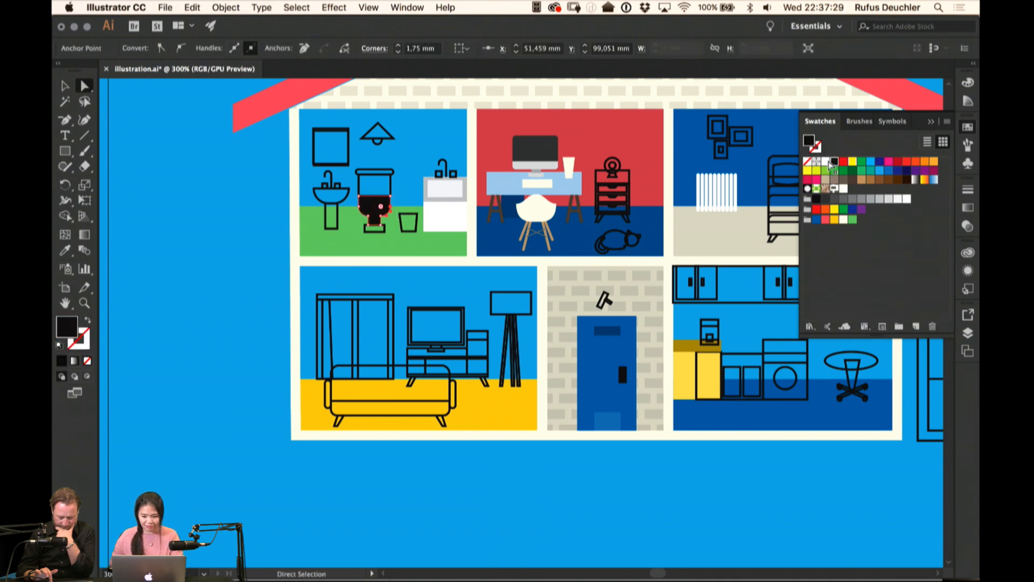
left_click(825, 161)
left_click(391, 185)
key("shift+x")
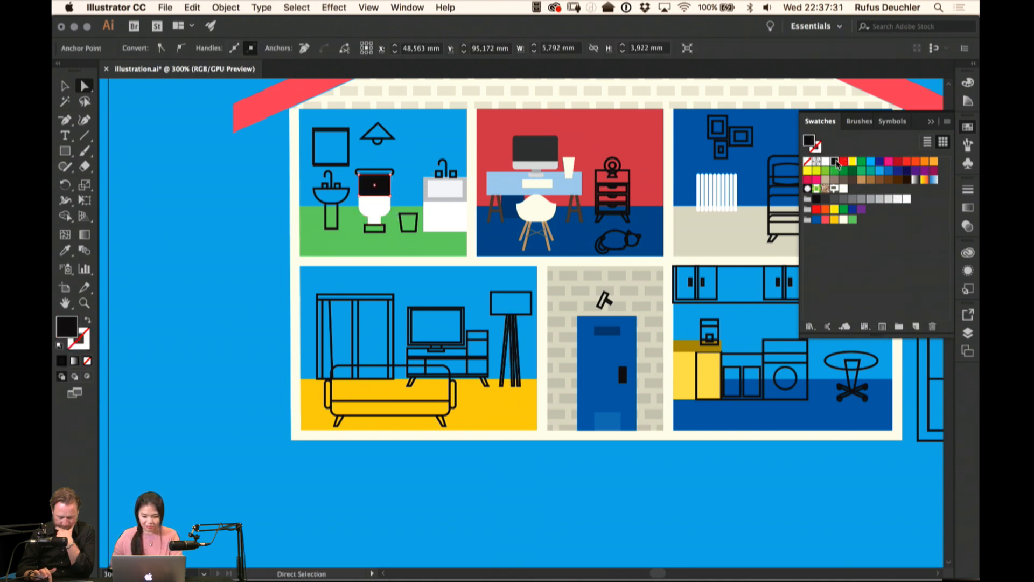
left_click(825, 161)
Fill the toilet's lid light grey, and give its bowl and base the palest grey swatch
left_click(386, 171)
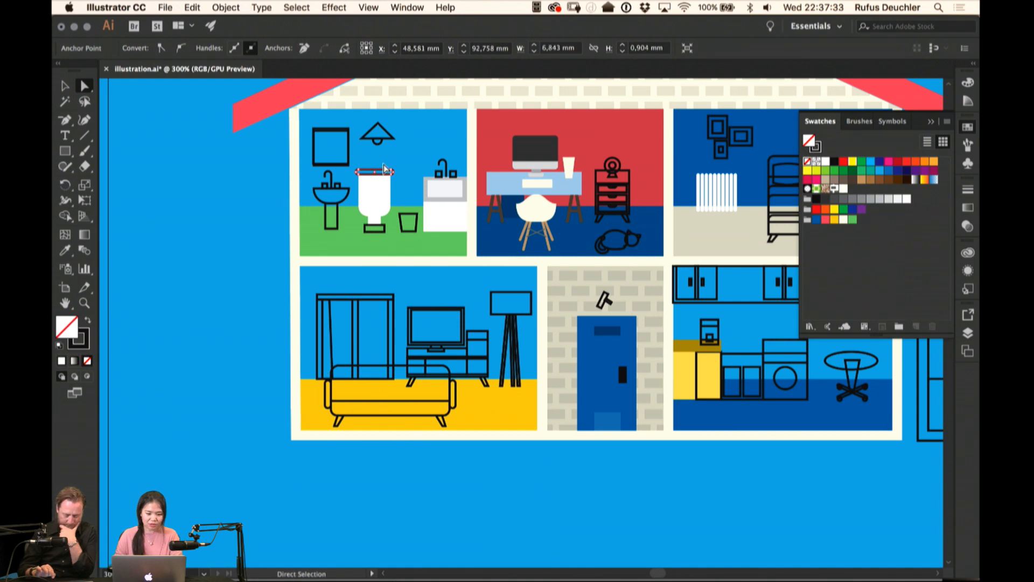
key("shift+x")
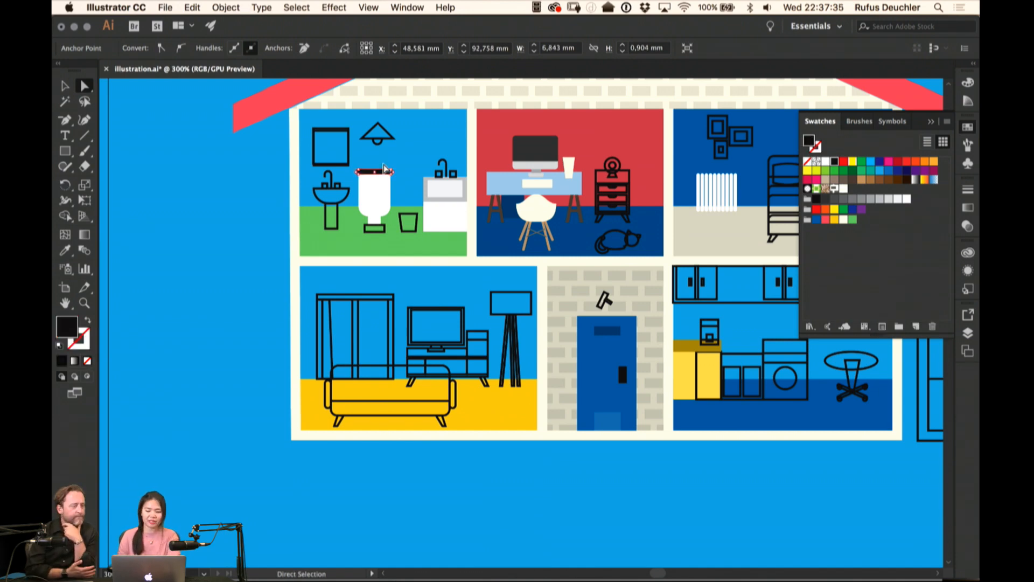
left_click(377, 214)
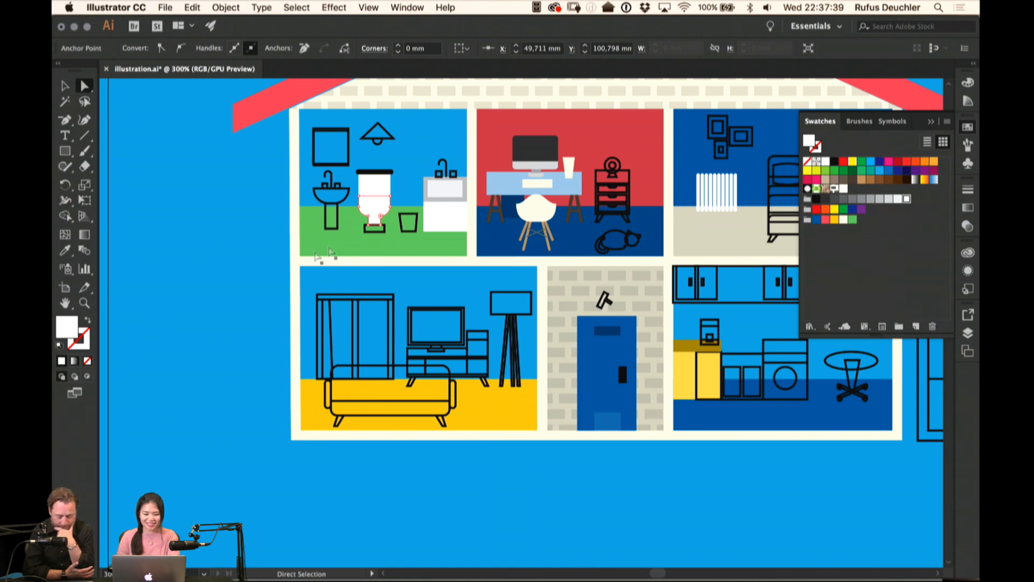
left_click(226, 286)
left_click(377, 171)
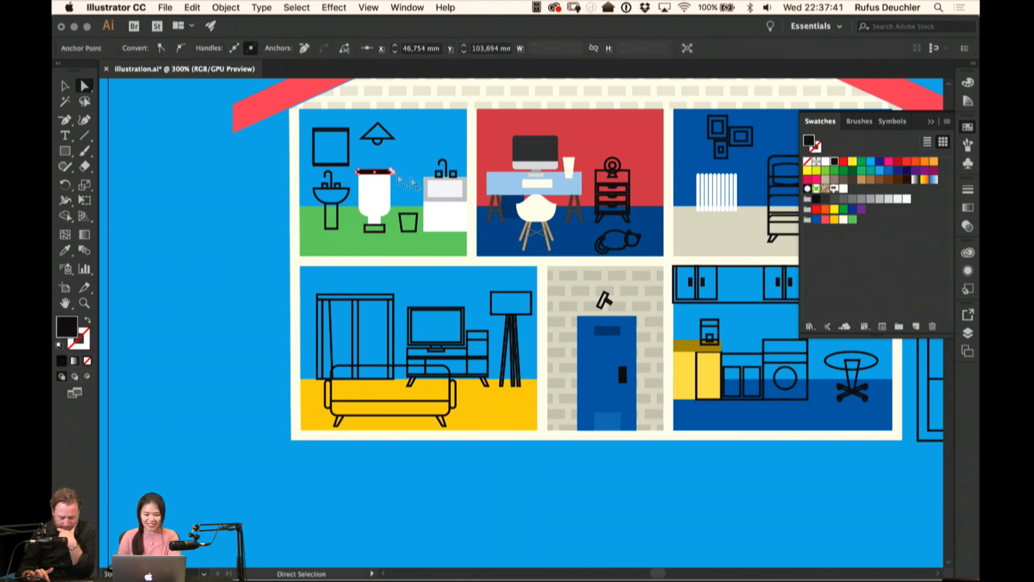
left_click(217, 292)
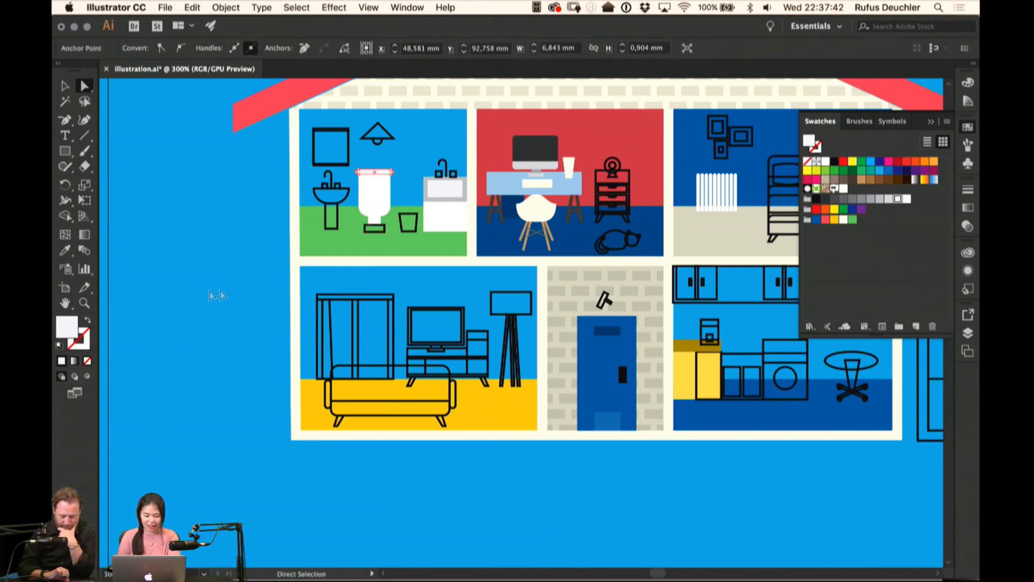
left_click(373, 230)
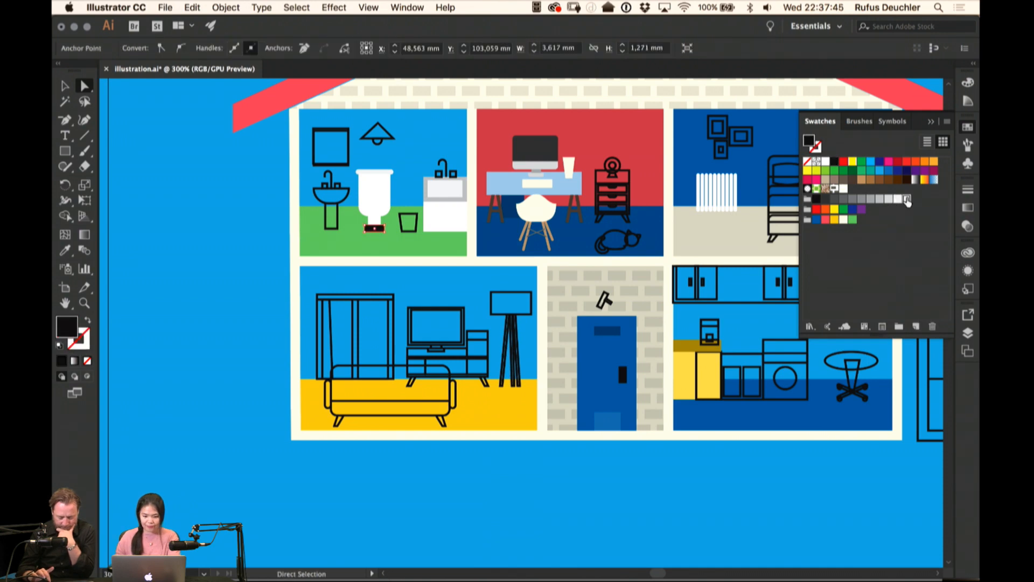
left_click(907, 199)
left_click(206, 333)
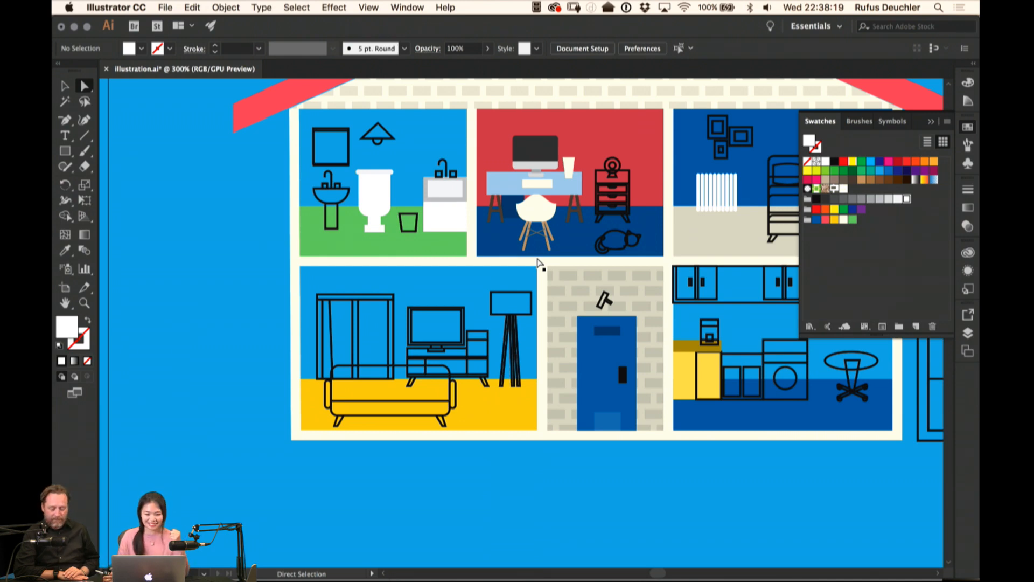
Fill the waste bin beside the toilet with blue from the custom colour group
left_click(410, 217)
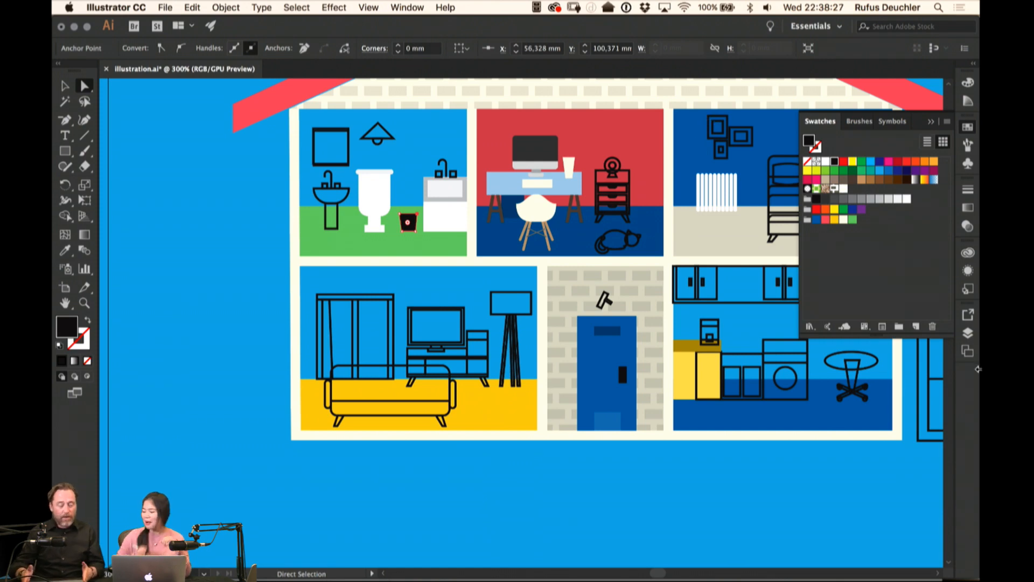
left_click(817, 219)
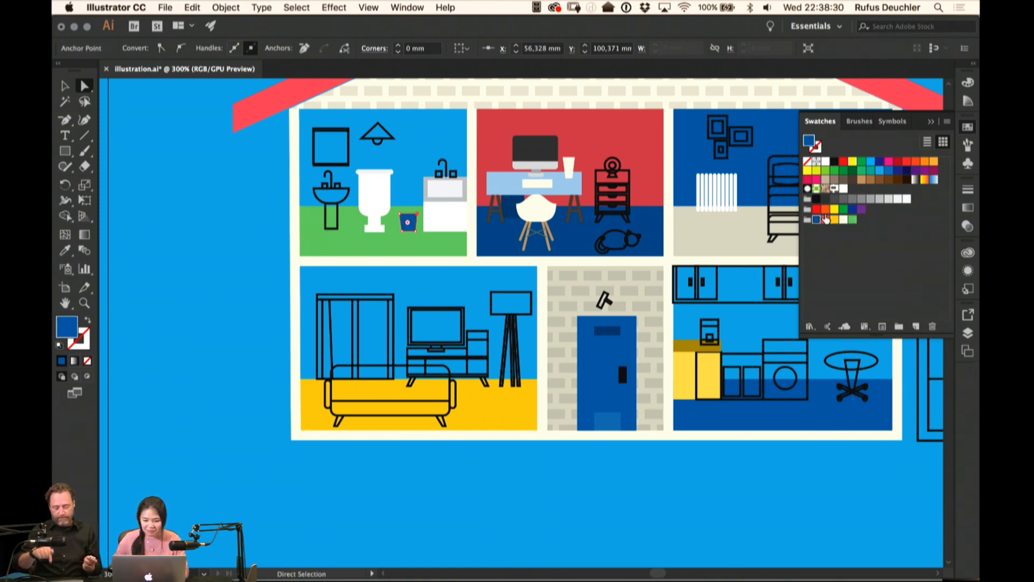
left_click(215, 300)
left_click(409, 222)
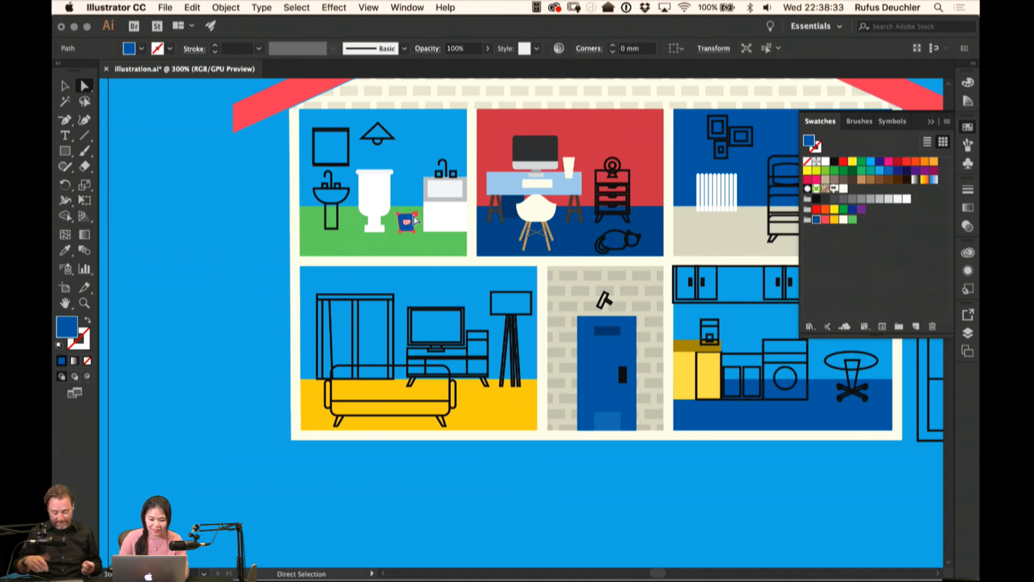
Delete the bathroom mirror's outer frame and convert the remaining square's outline colour into a solid fill
scroll(252, 302, "left", 3)
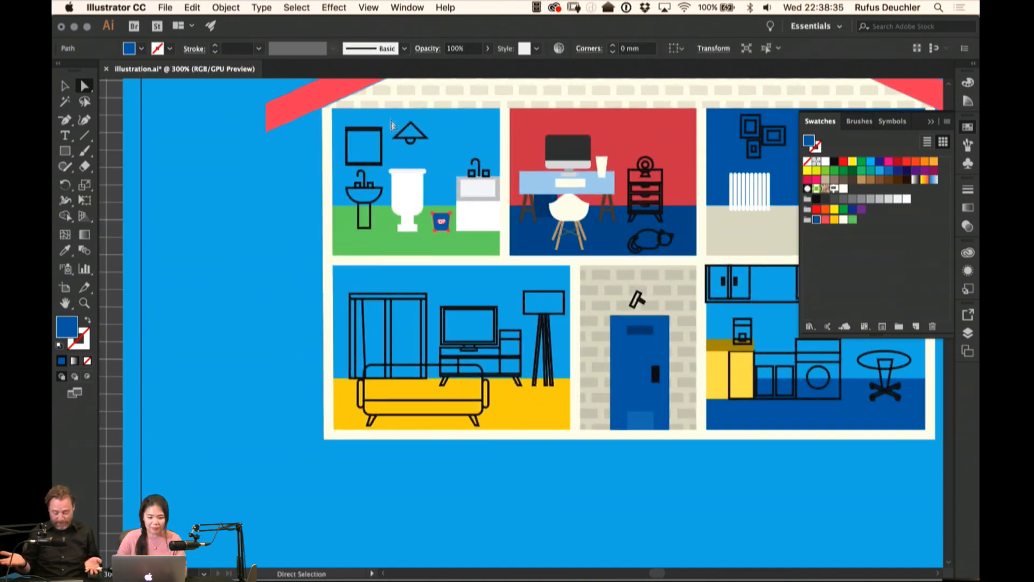
left_click(382, 166)
left_click(380, 164)
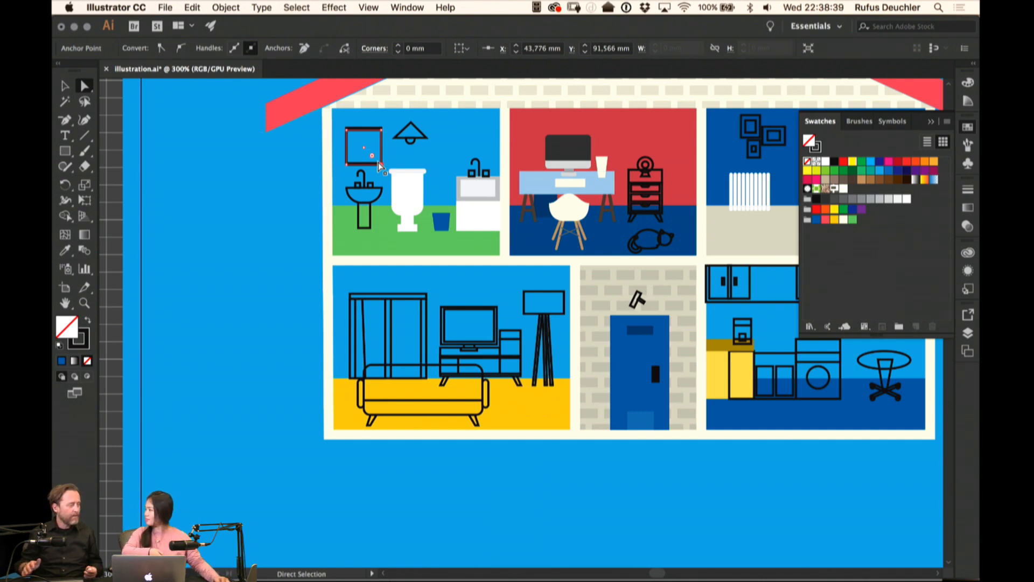
left_click(376, 133)
left_click(366, 128)
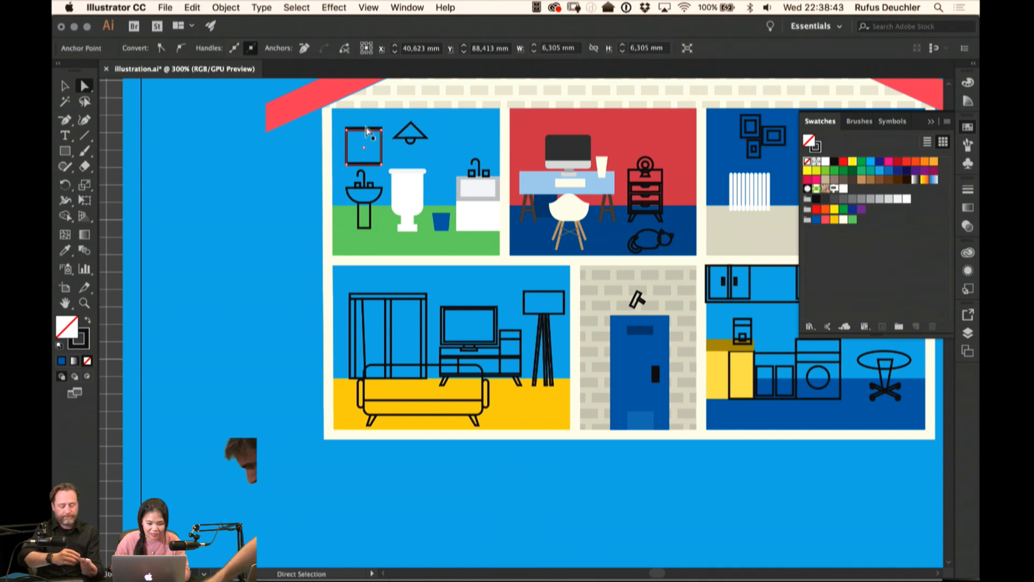
left_click(368, 132)
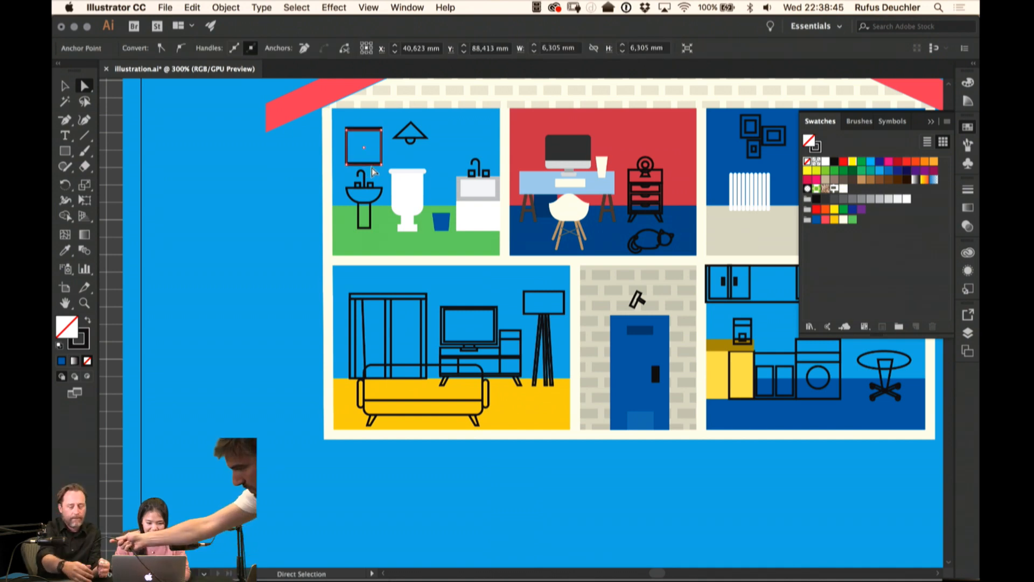
left_click(369, 129)
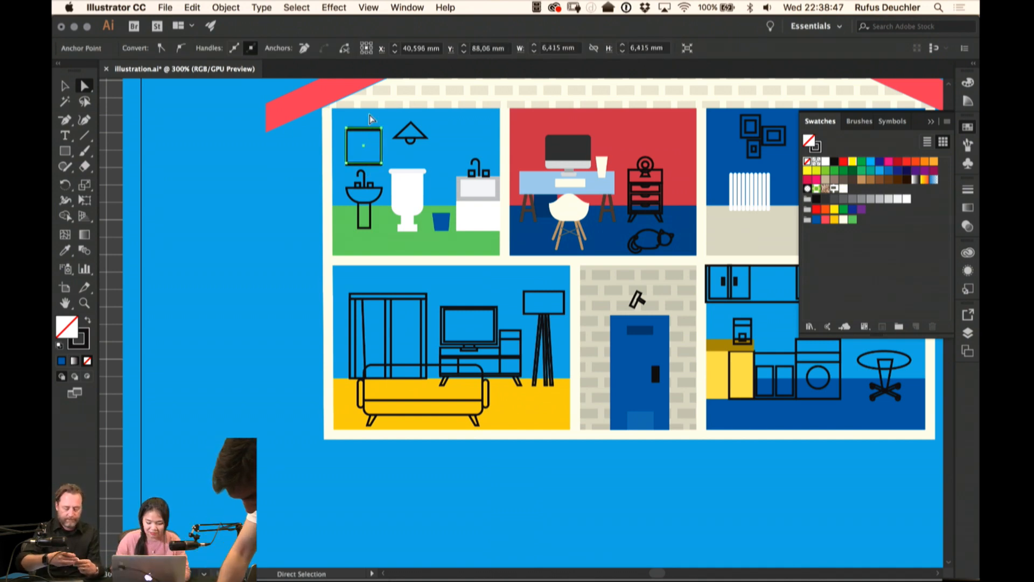
key("Delete")
key("Delete")
left_click(381, 130)
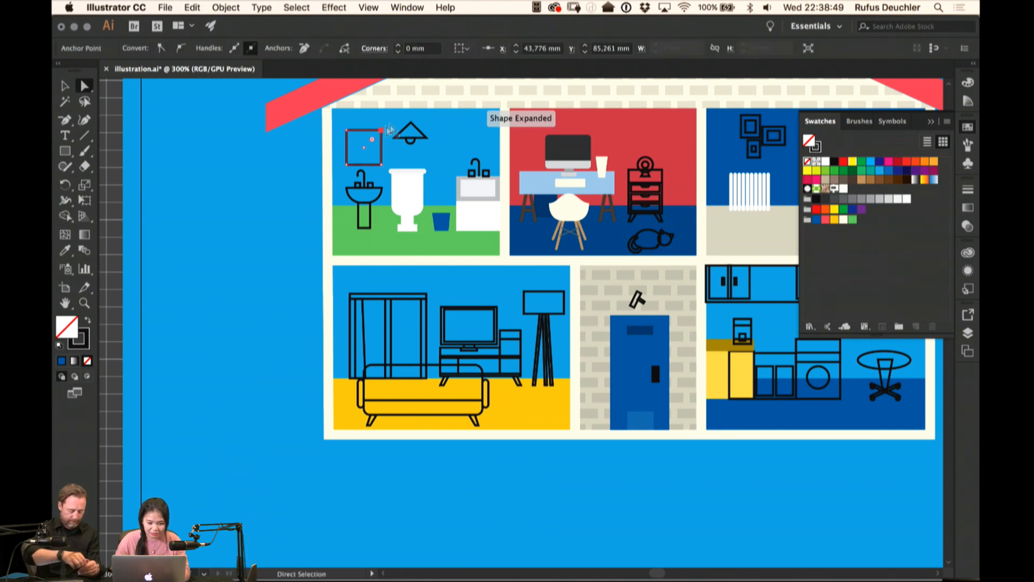
key("shift+x")
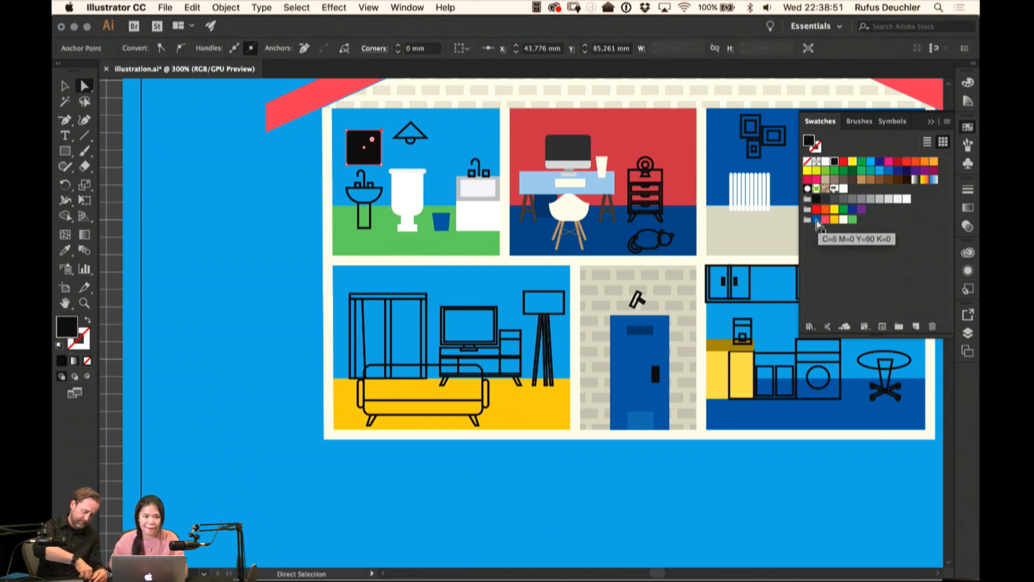
Try a cream fill from the custom colour group on the bathroom mirror, and undo it
left_click(844, 219)
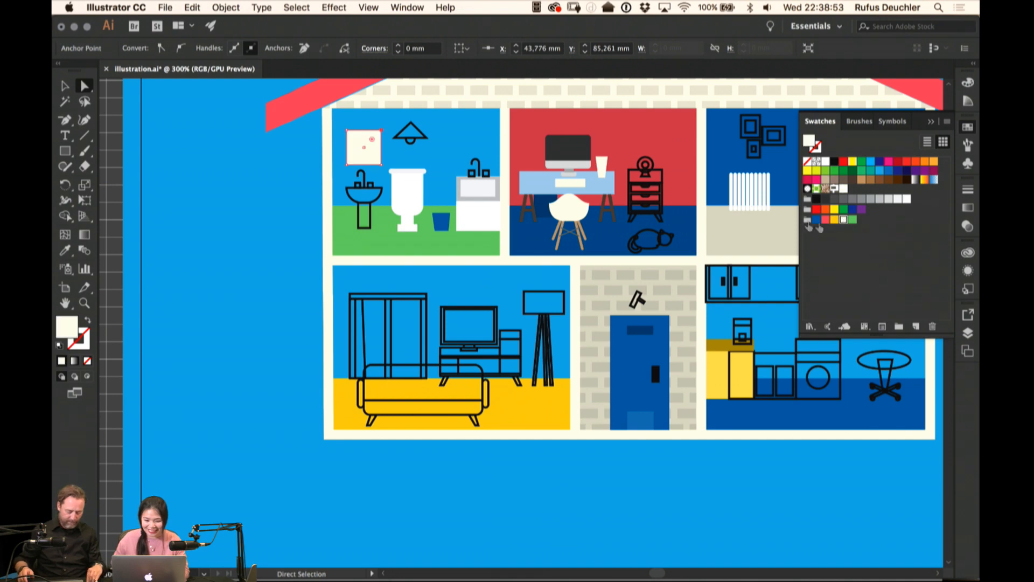
left_click(256, 207)
left_click(411, 125)
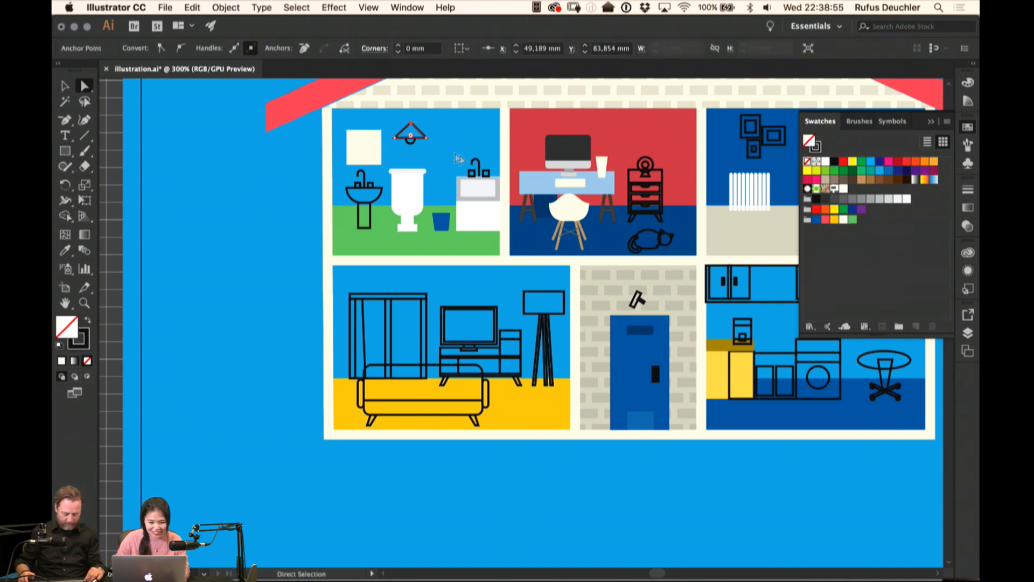
right_click(671, 154)
key("Escape")
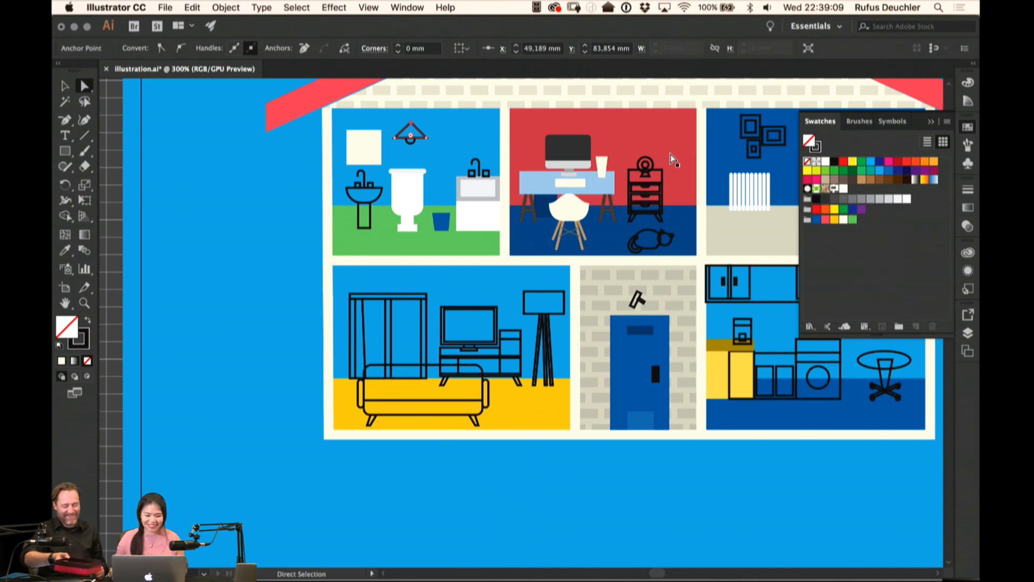
key("super+z")
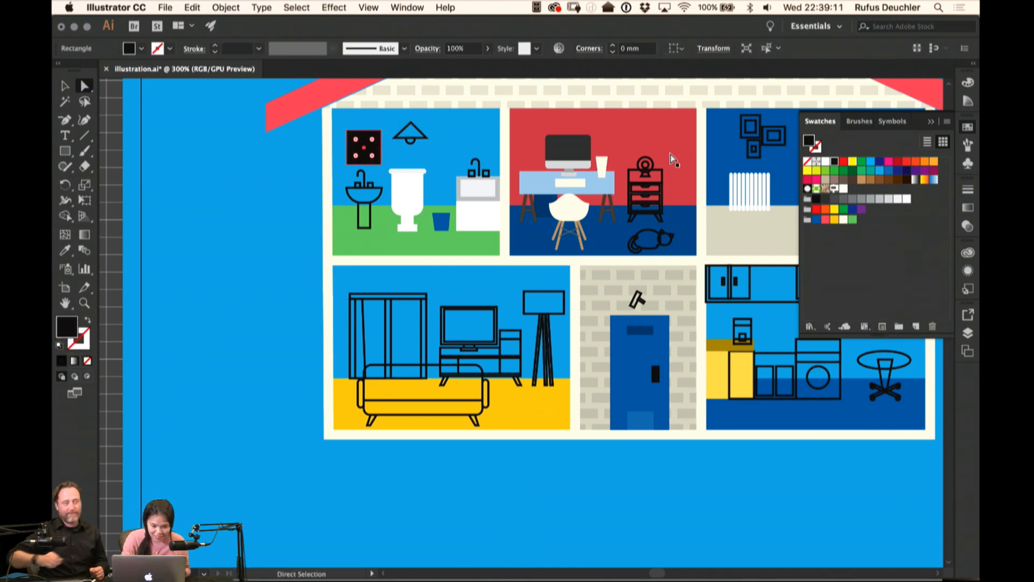
Fill the bathroom mirror's square with white
left_click(826, 161)
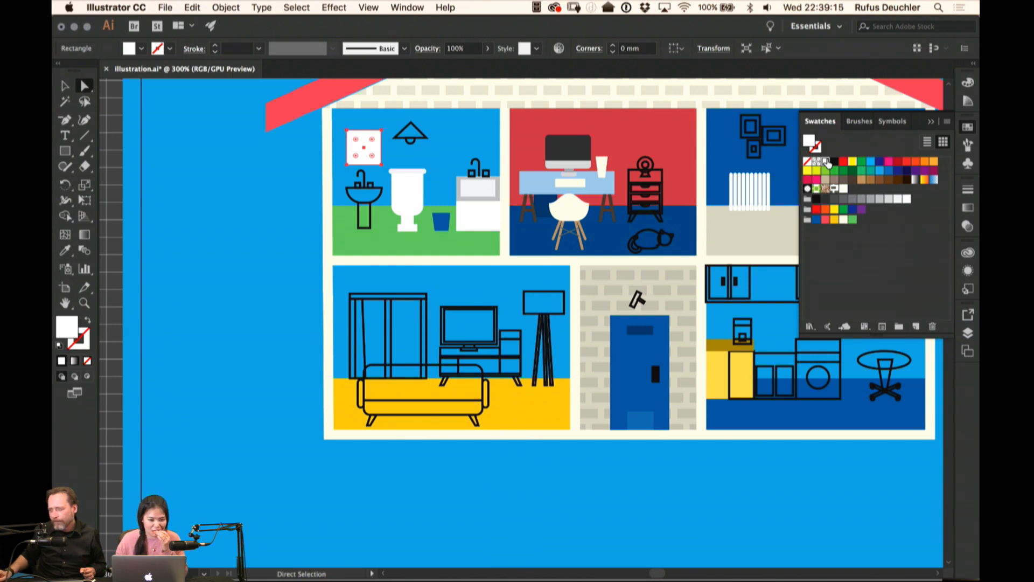
left_click(274, 166)
Select the shade outline of the bathroom ceiling lamp for recolouring
left_click(413, 121)
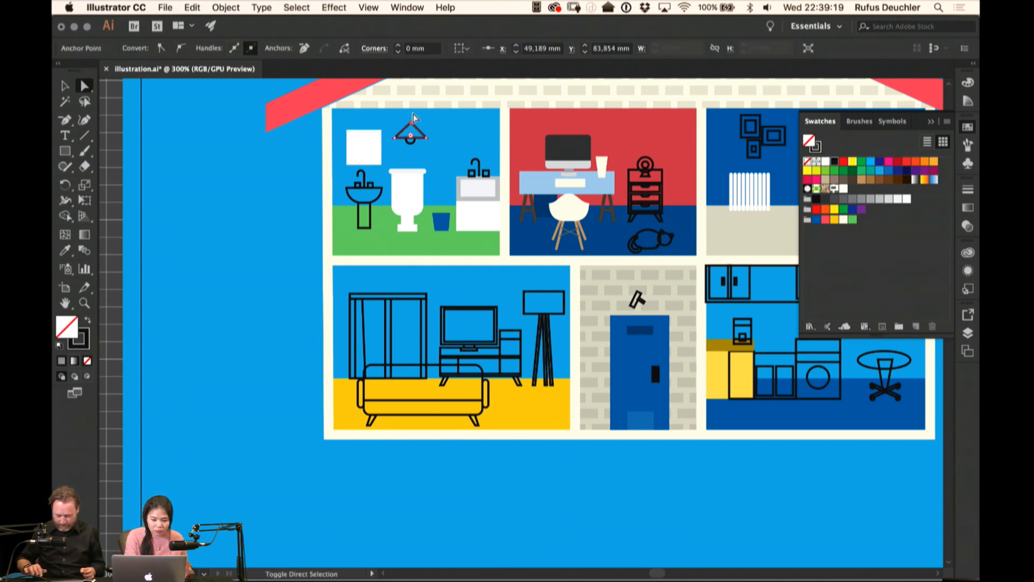
Convert the bathroom ceiling lamp's shade from outline to a solid yellow fill, and save the illustration
key("shift+x")
left_click(835, 219)
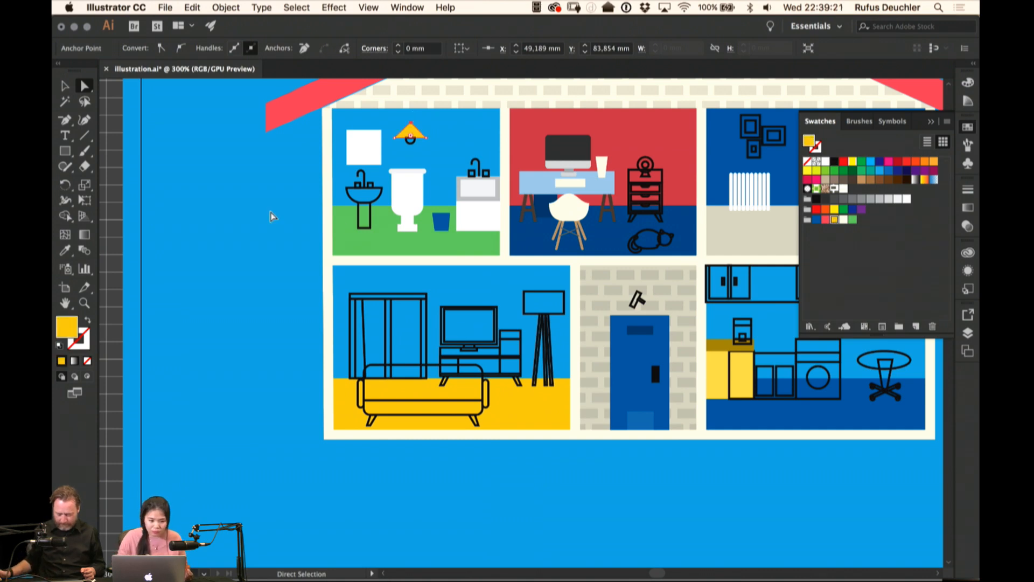
key("super+s")
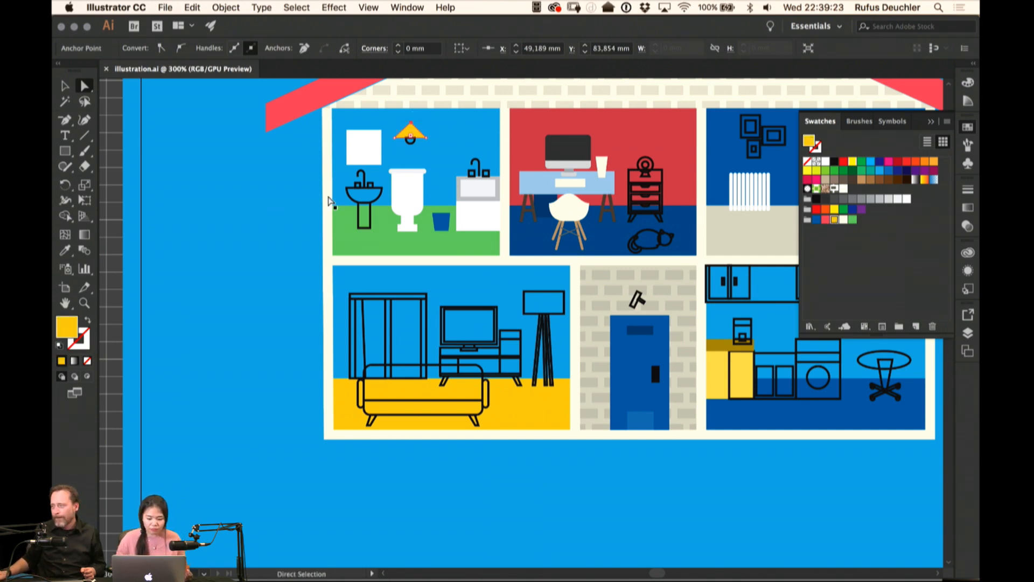
key("super+minus")
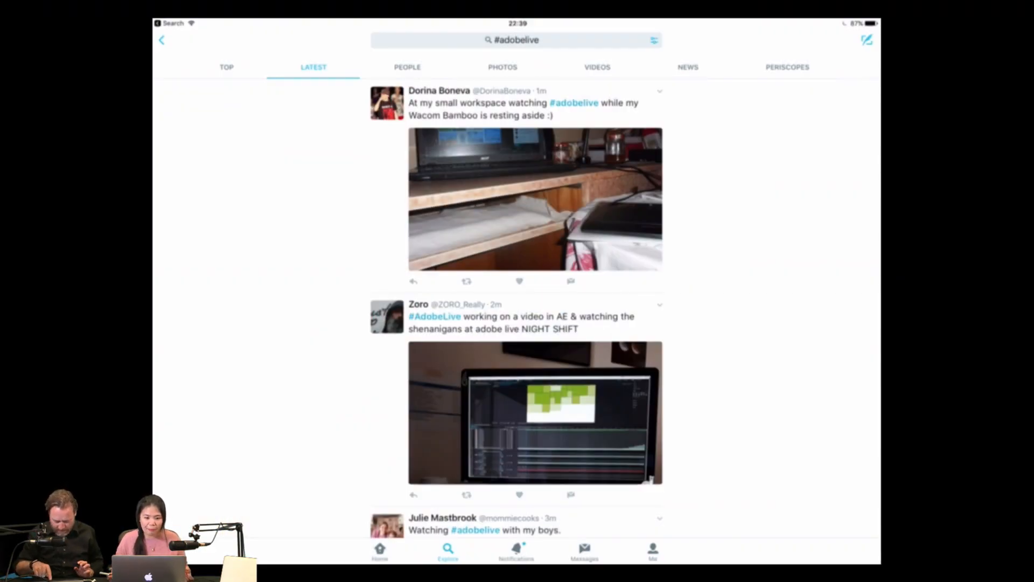
Browse the latest #adobelive posts in Twitter, enlarging the attached workspace and viewer photos and looking through the shared artwork
left_click(536, 200)
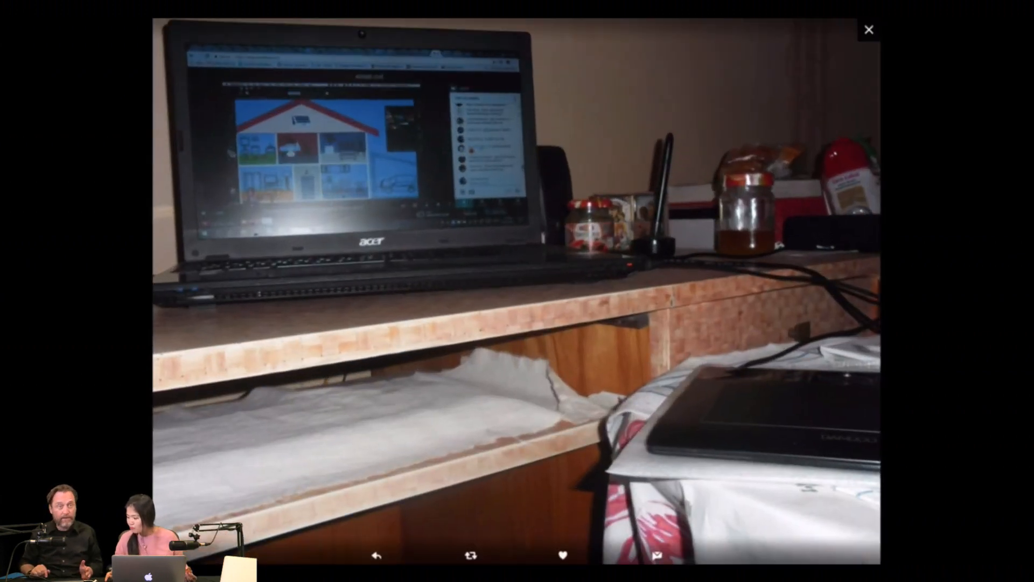
left_click(869, 30)
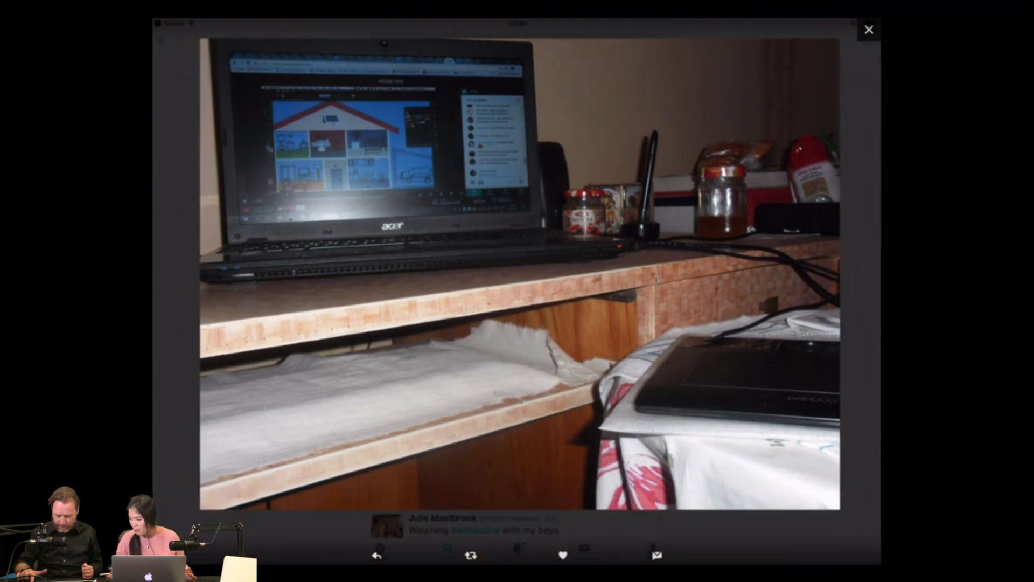
scroll(535, 307, "down", 3)
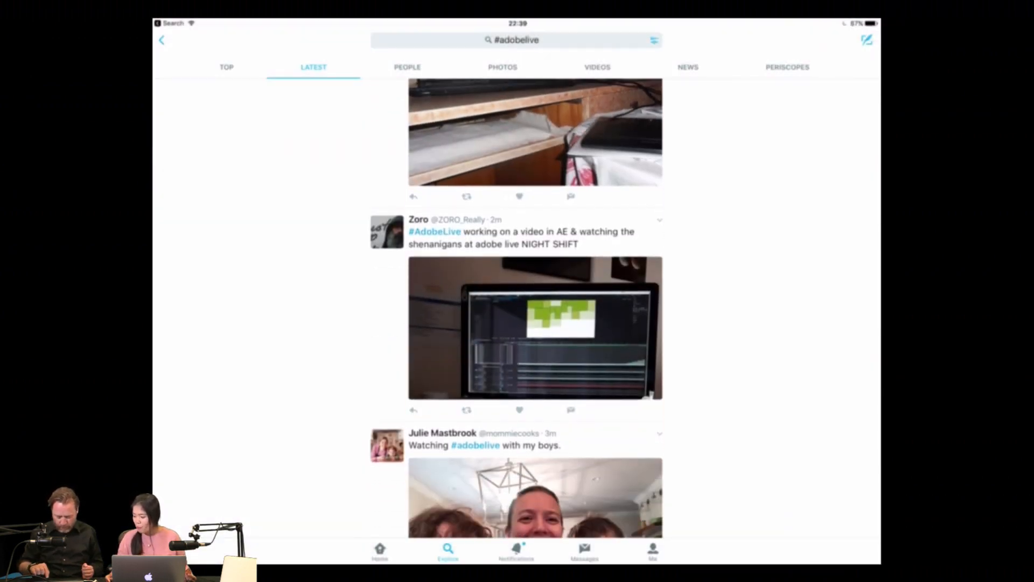
left_click(536, 327)
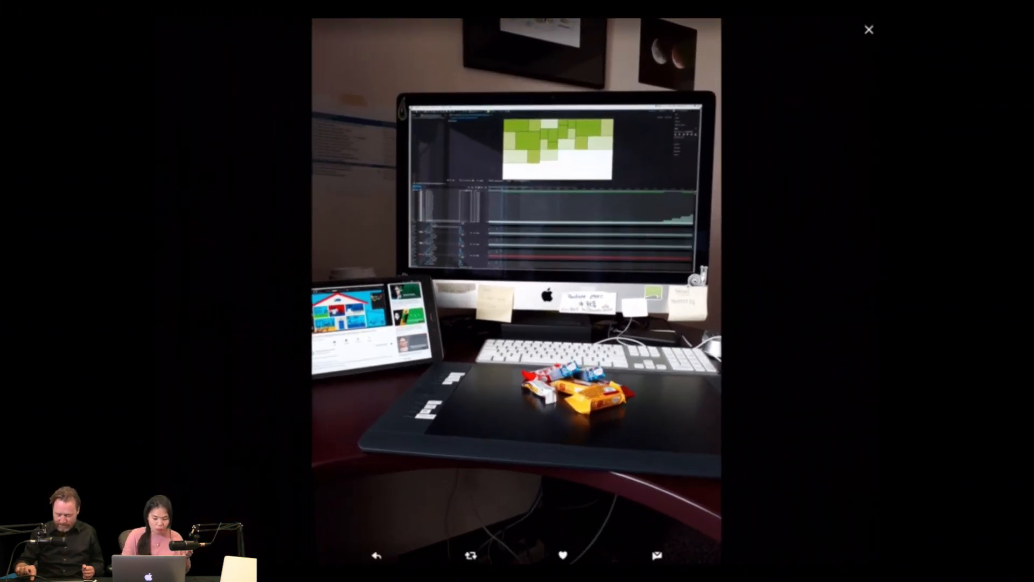
left_click(869, 29)
scroll(517, 308, "down", 4)
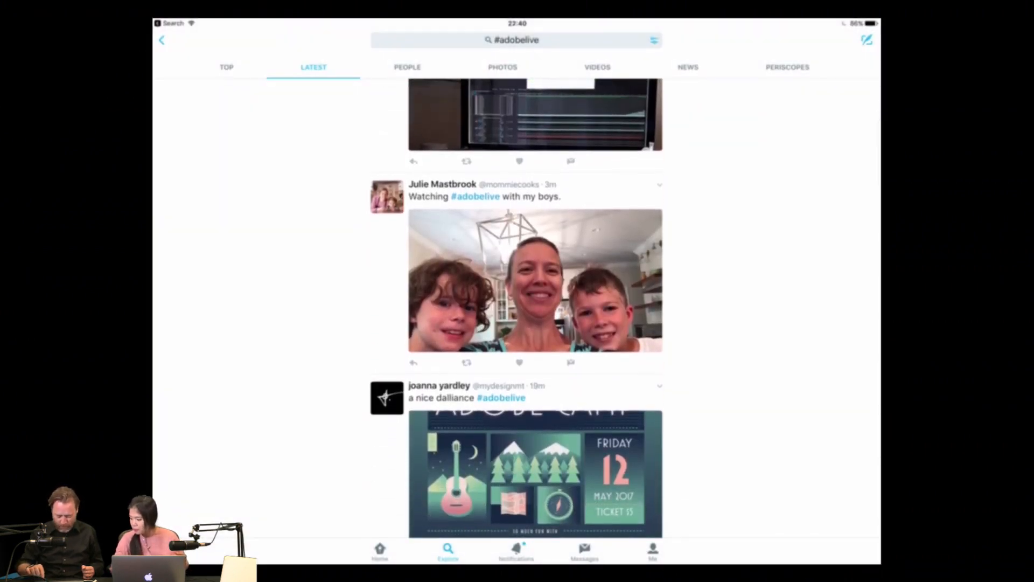
left_click(535, 280)
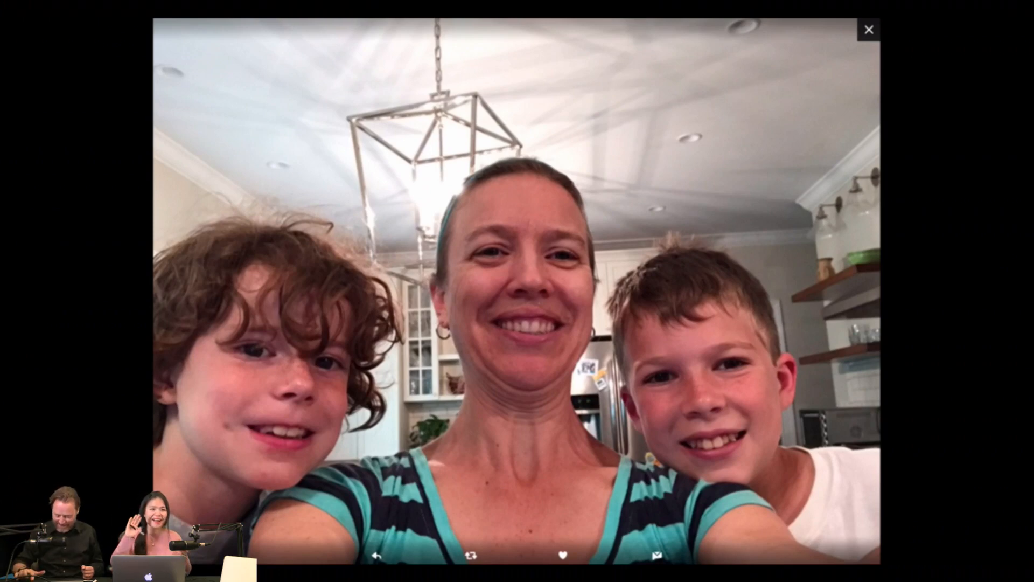
left_click(869, 29)
scroll(517, 308, "down", 4)
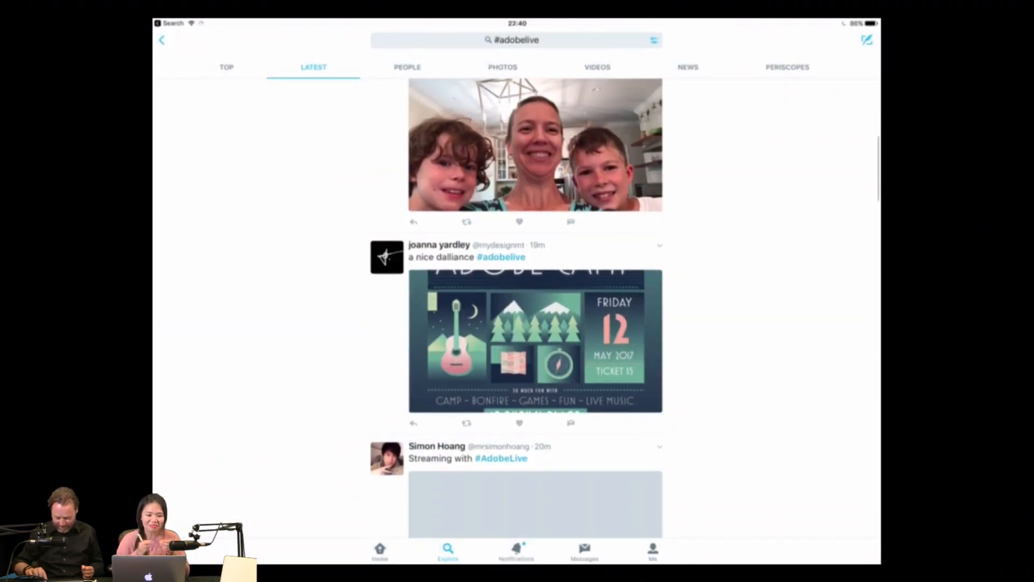
scroll(535, 308, "down", 5)
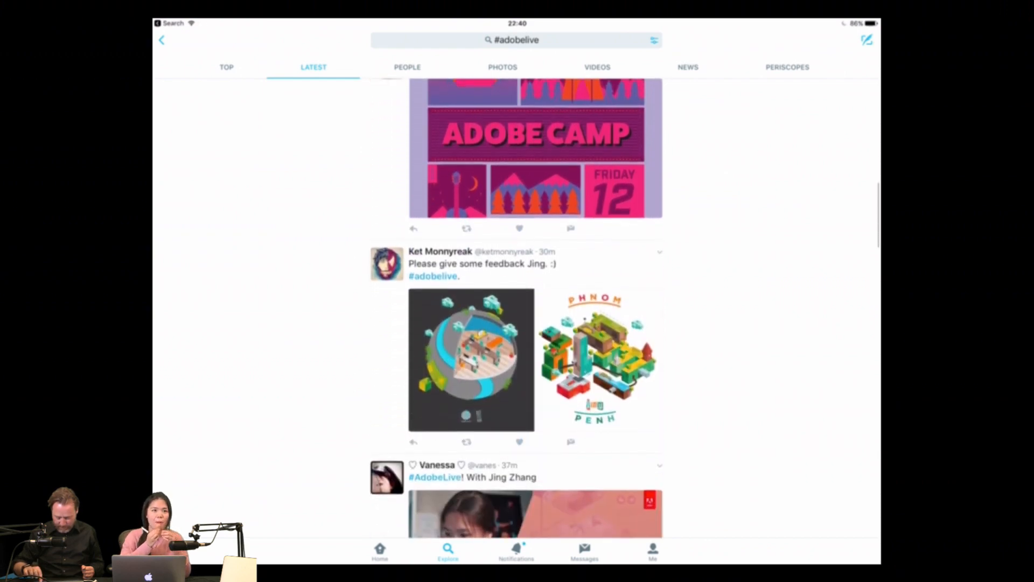
scroll(535, 307, "down", 2)
scroll(536, 307, "up", 15)
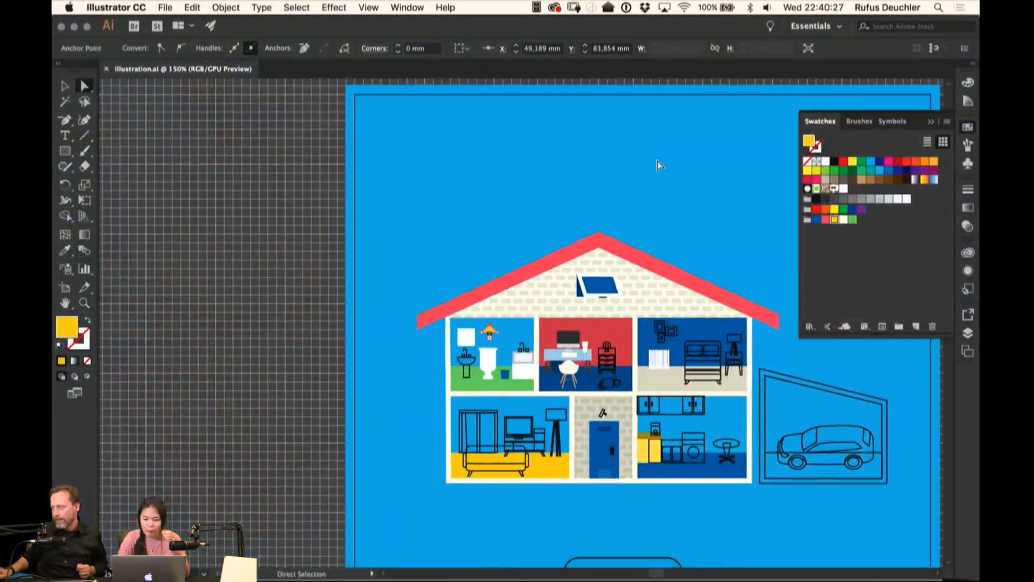
Recolour the office's back wall with the coral red swatch used for the roof, and clear the selection
key("super+equal")
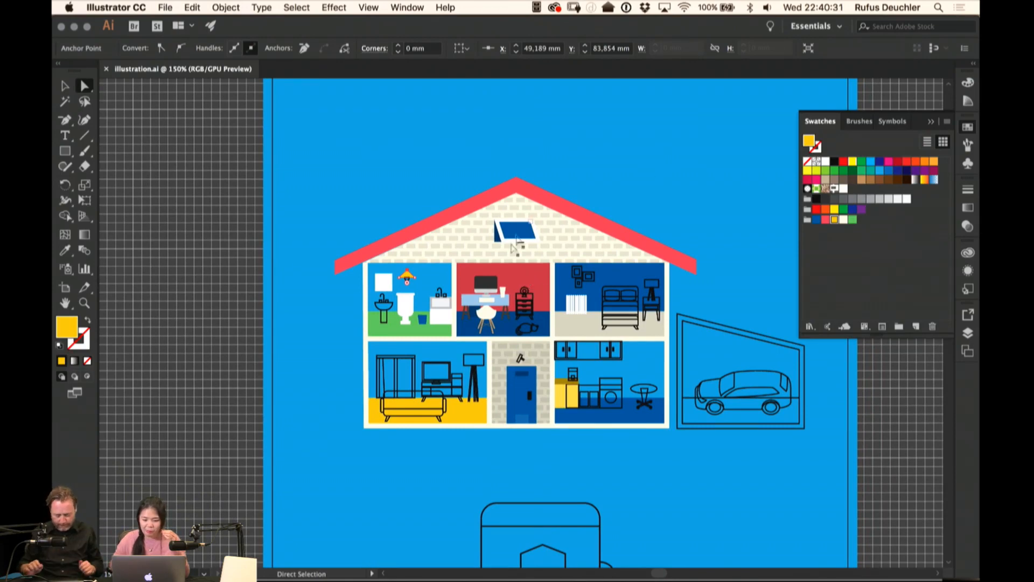
left_click(509, 284)
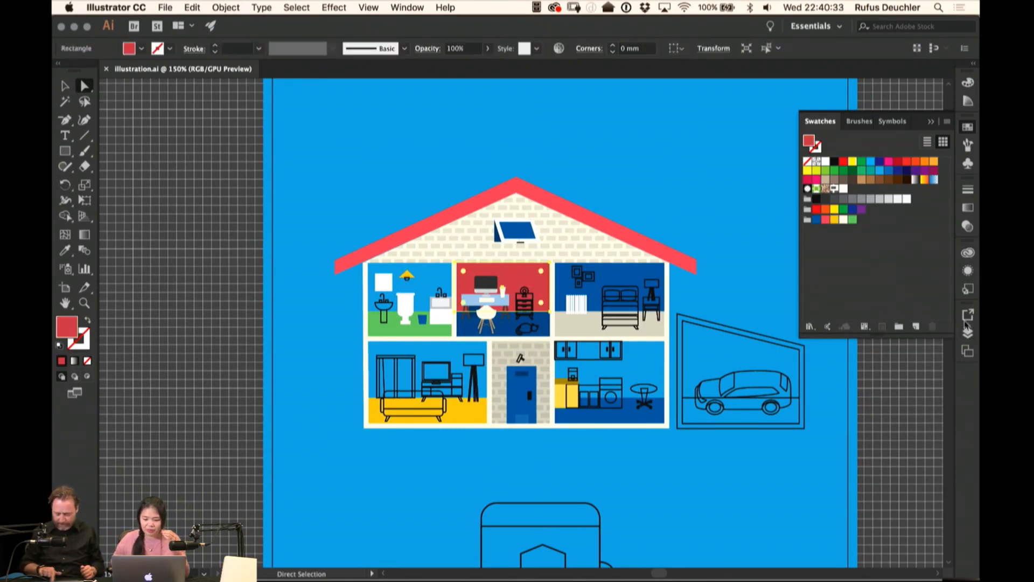
left_click(825, 220)
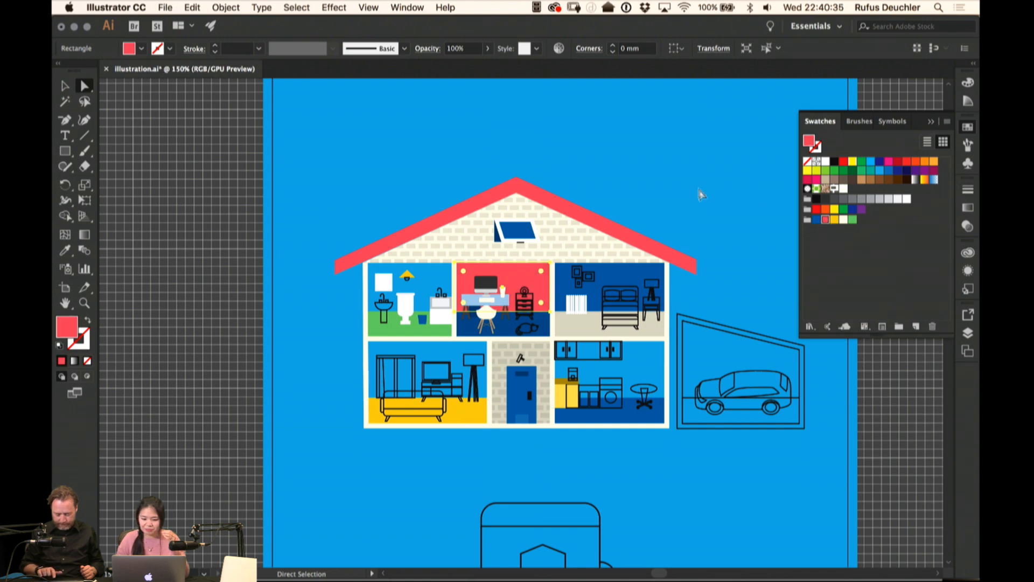
left_click(701, 186)
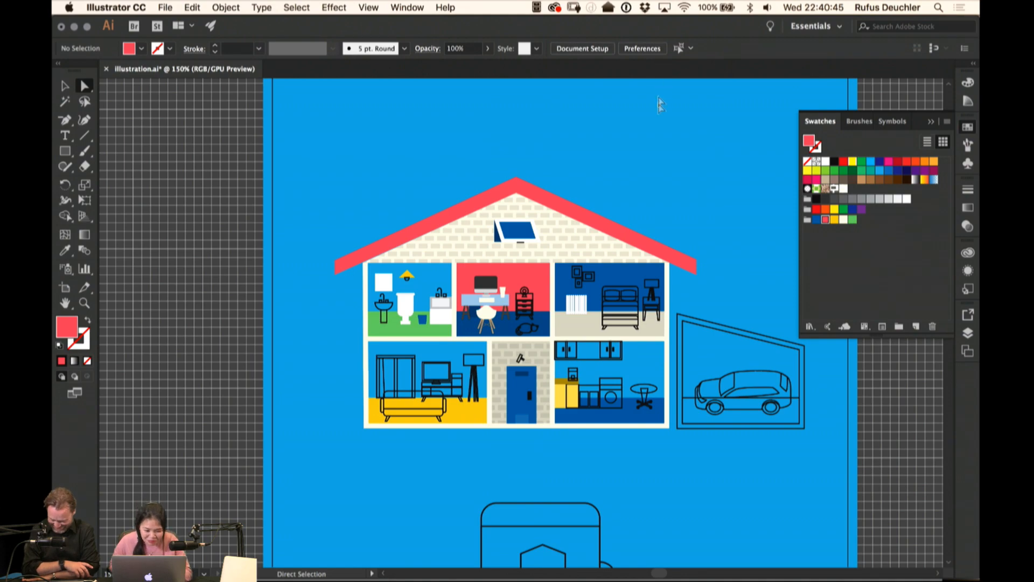
scroll(651, 191, "down", 2)
scroll(651, 192, "right", 1)
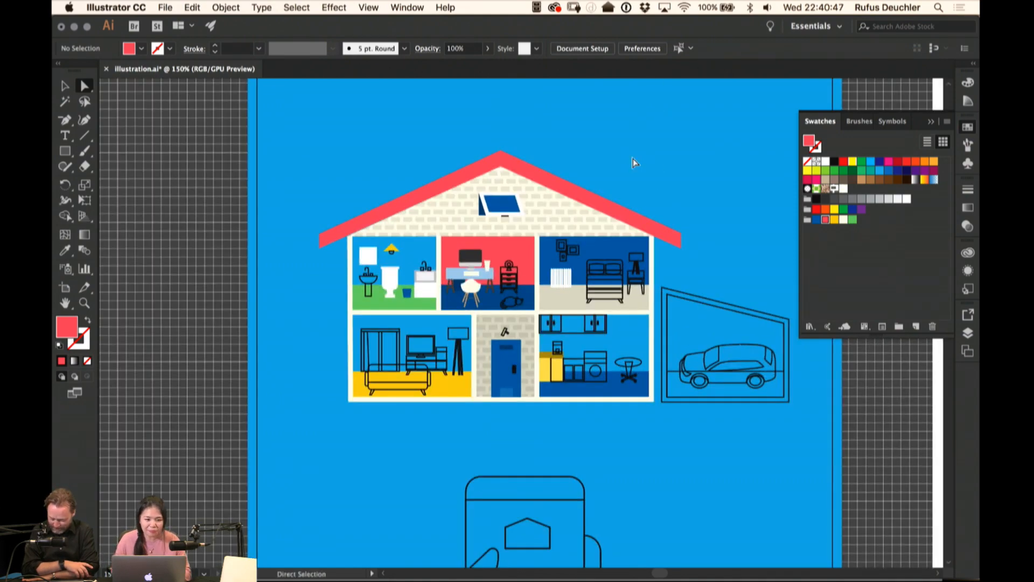
scroll(353, 147, "down", 2)
scroll(353, 148, "right", 1)
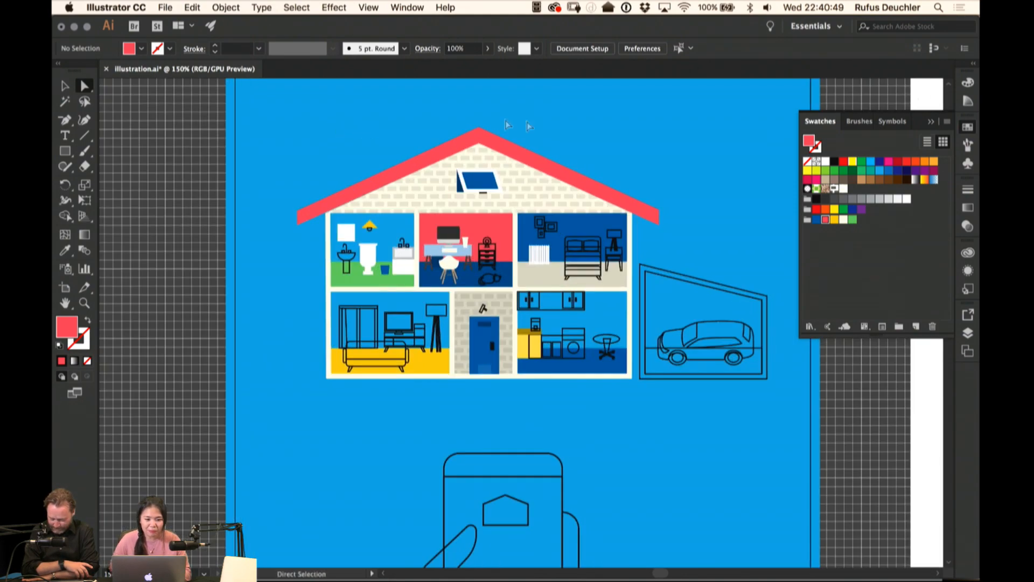
left_click(659, 272)
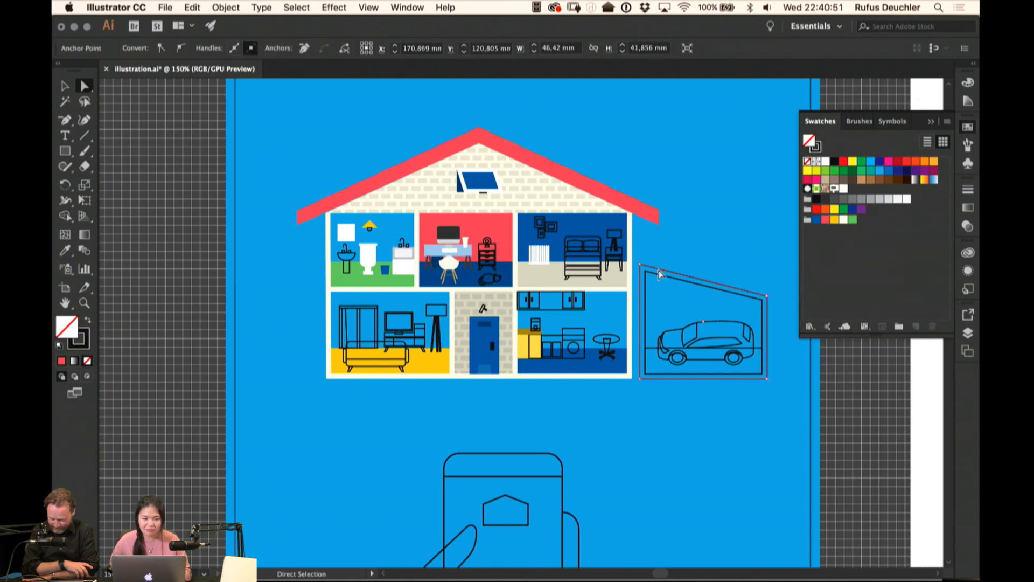
left_click(684, 281)
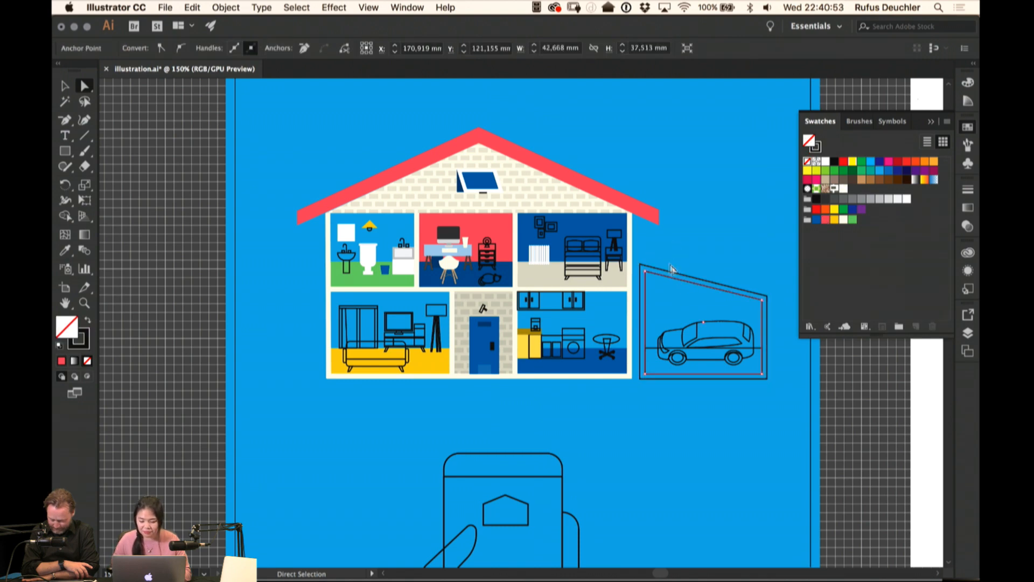
key("v")
left_click(691, 235)
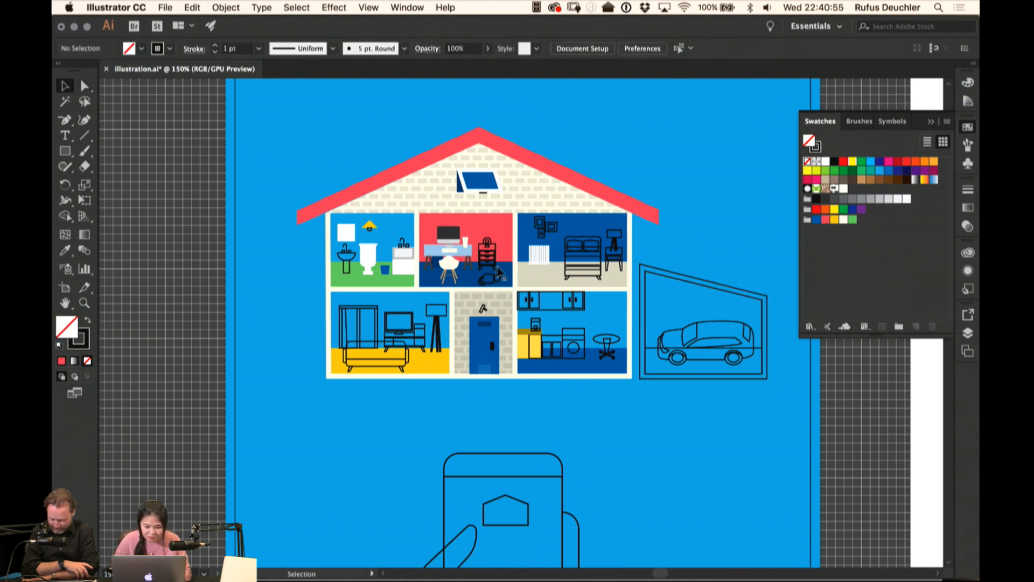
Recolour both trestle legs of the office desk, trying several brown and beige swatches and settling on light brown
key("a")
key("super+equal")
key("super+equal")
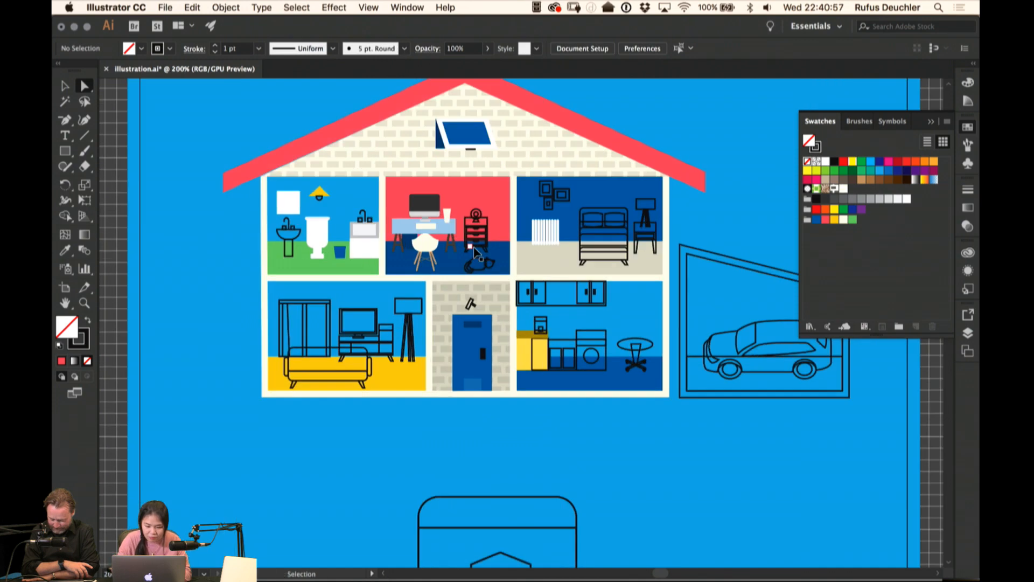
left_click(330, 208)
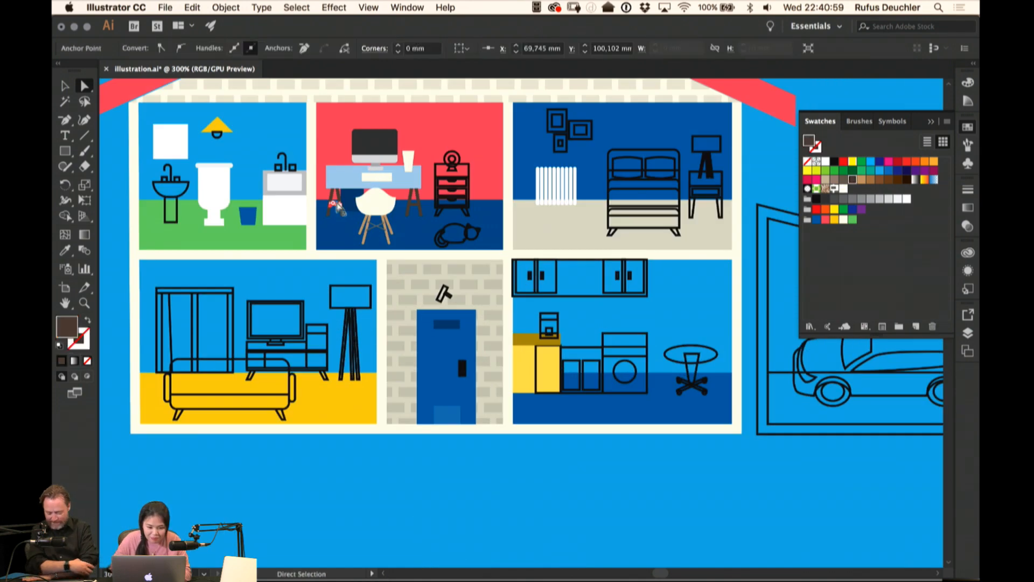
left_click(414, 204, "shift")
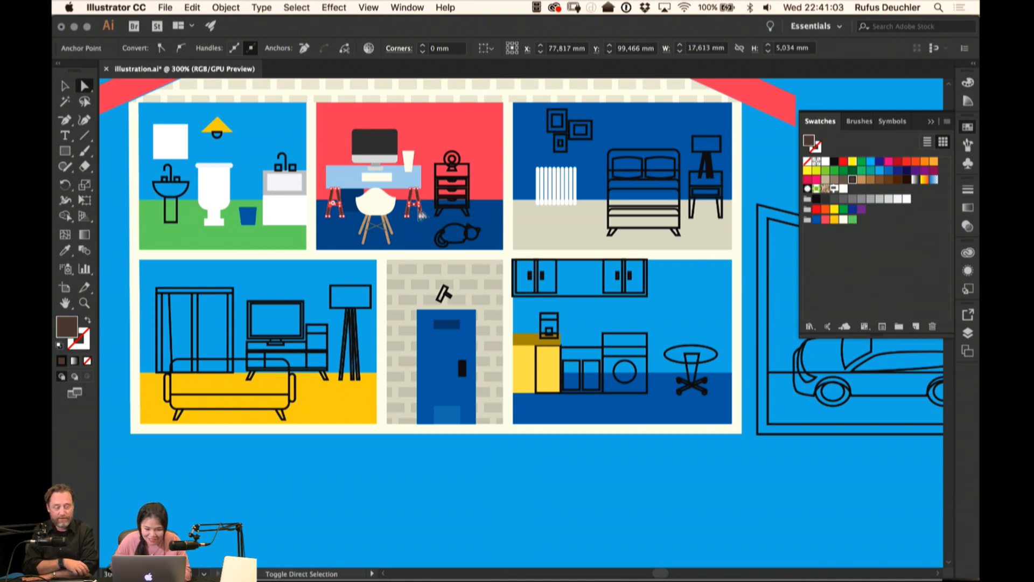
left_click(844, 181)
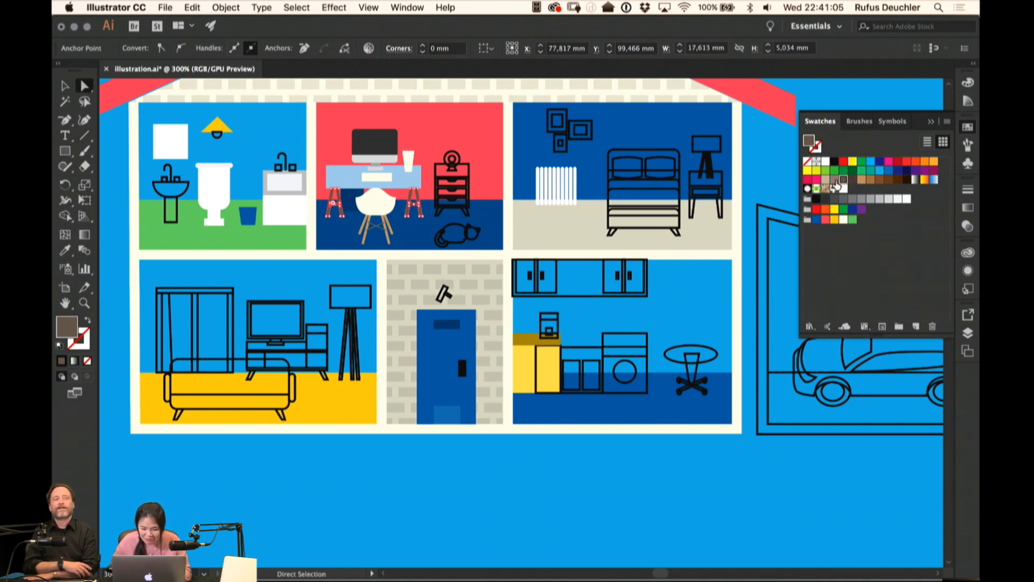
left_click(834, 179)
left_click(825, 180)
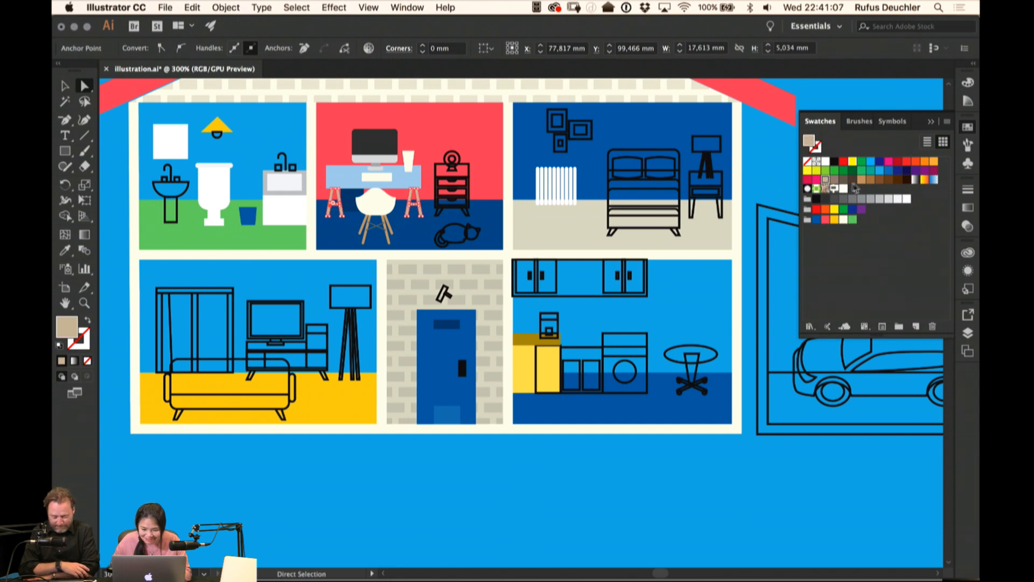
left_click(861, 181)
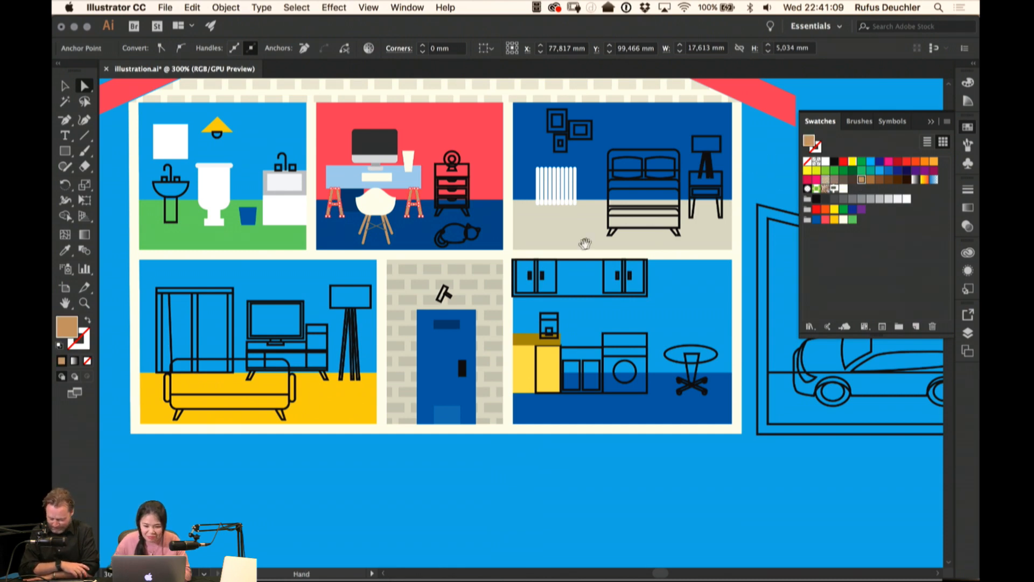
scroll(544, 323, "left", 5)
scroll(544, 323, "down", 2)
left_click(506, 416)
Fill the dark blue box under the office desk with a medium grey swatch
left_click(449, 168)
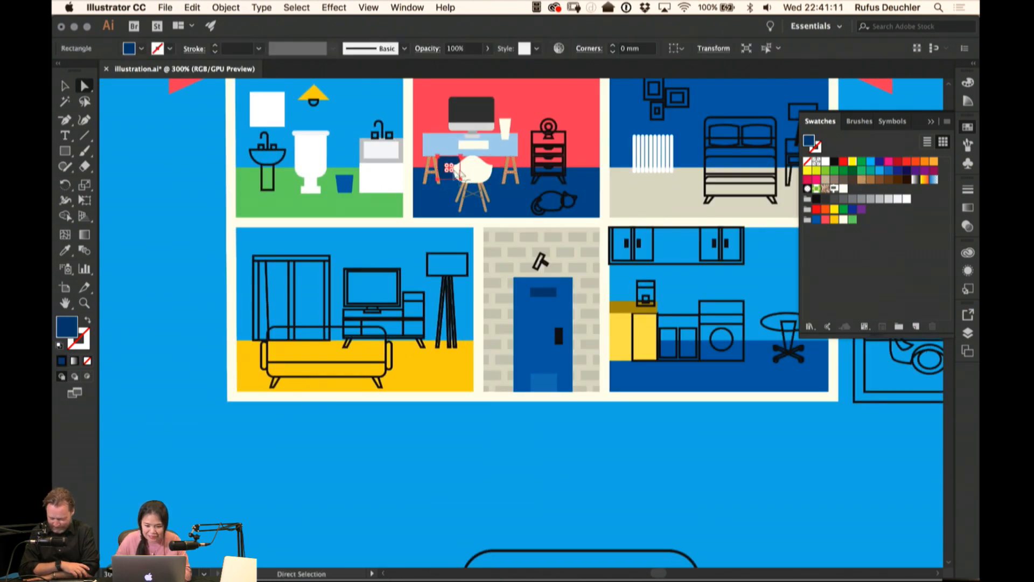
left_click(854, 200)
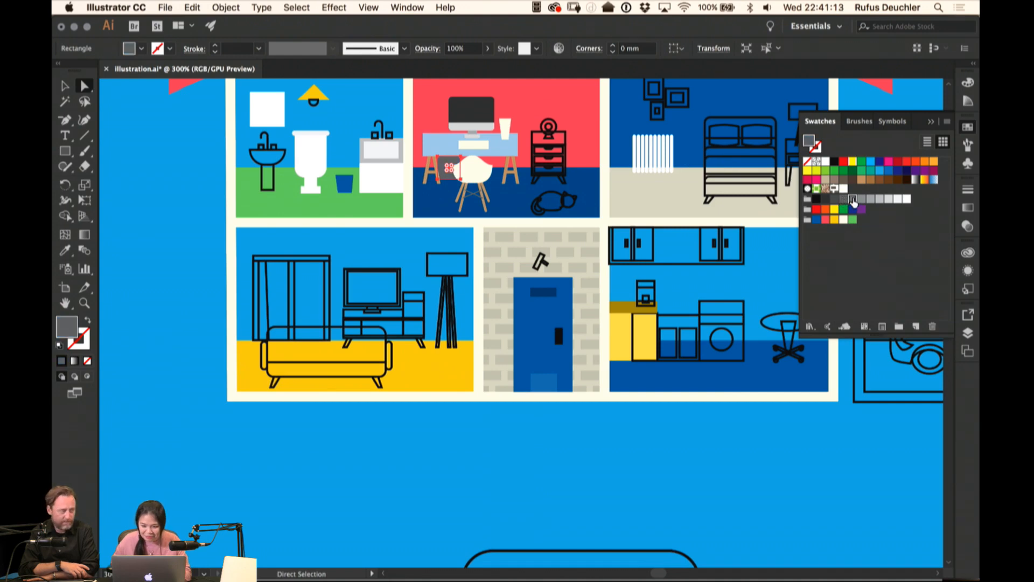
left_click(502, 405)
left_click(447, 169)
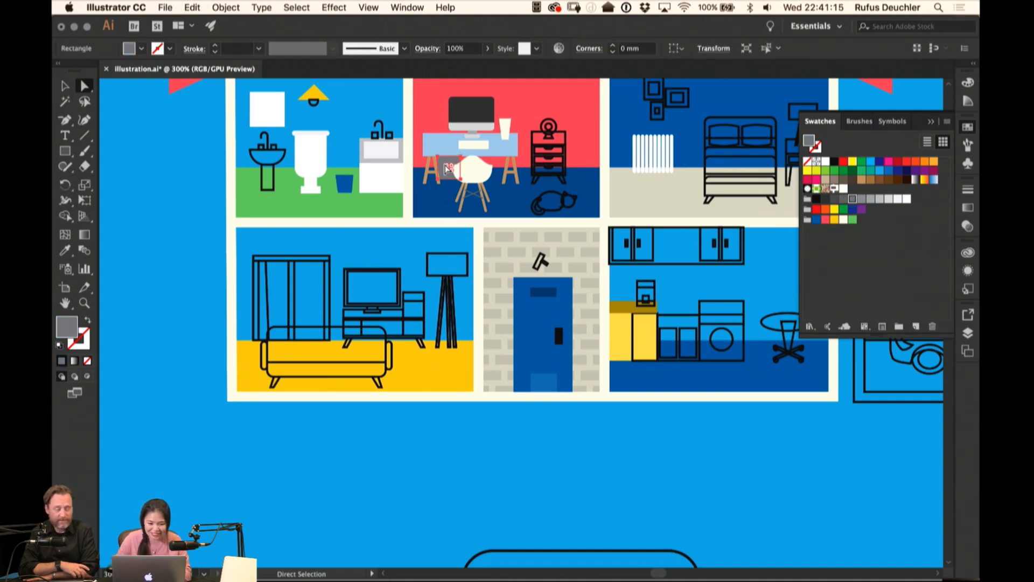
scroll(371, 452, "left", 2)
left_click(426, 257)
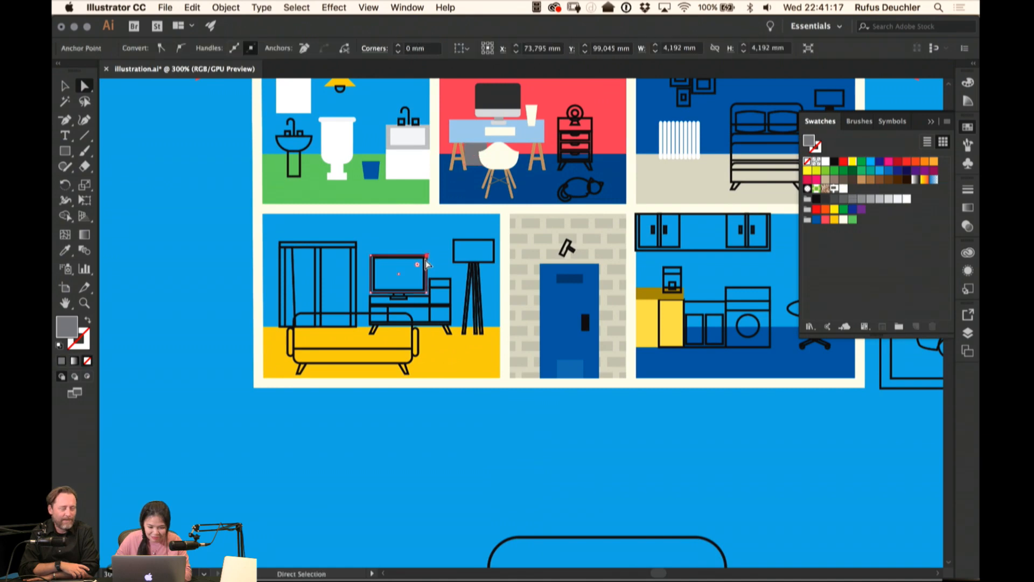
key("space")
left_click_drag(437, 221, 451, 240)
key("v")
left_click_drag(416, 275, 415, 275)
left_click(383, 440)
key("a")
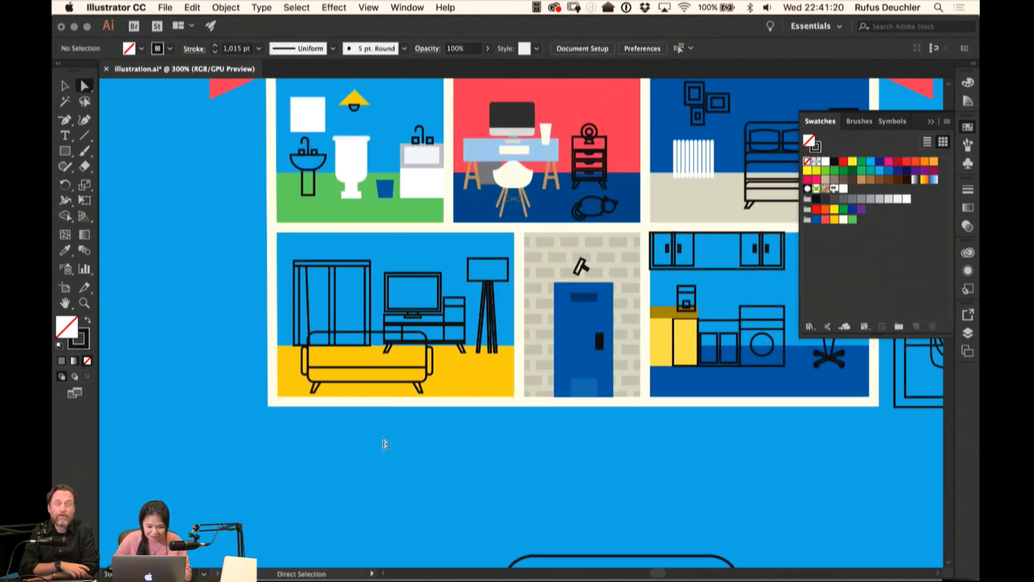
left_click(439, 282)
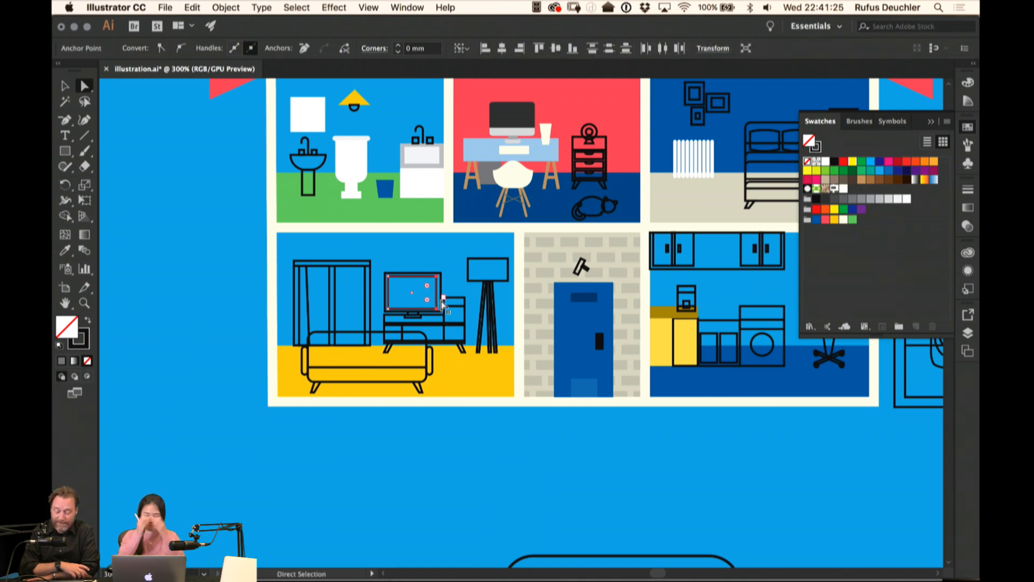
Fill the living room floor lamp's shade with the dark grey swatch, removing its outline, and clear the selection
left_click(469, 268)
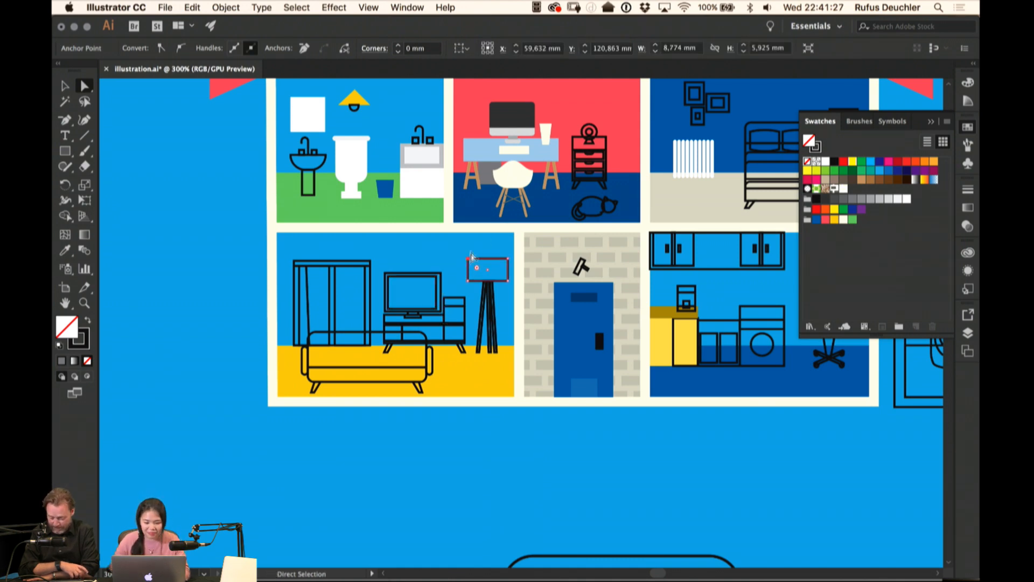
key("shift+x")
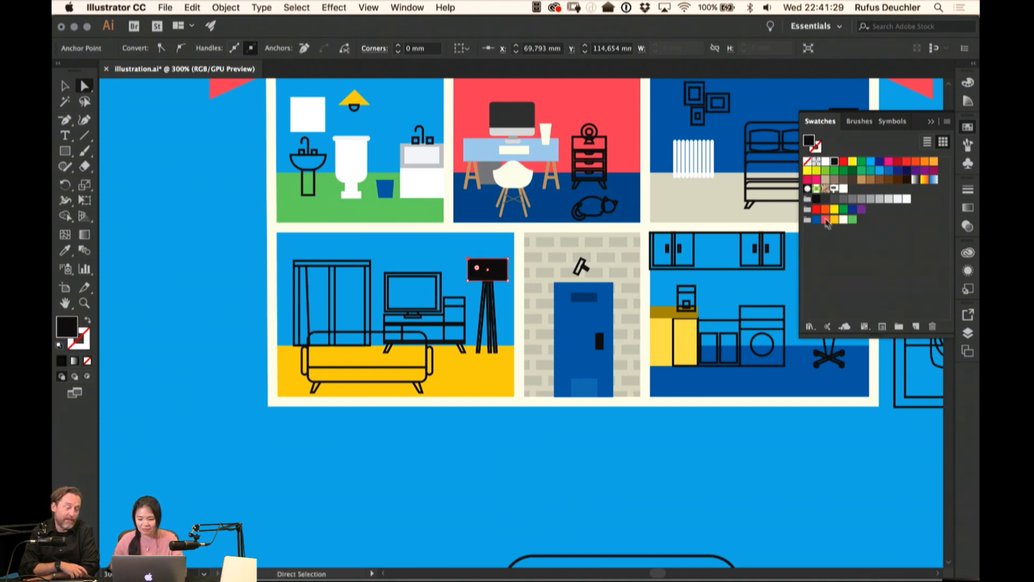
left_click(826, 200)
left_click(446, 460)
Turn the outlines of the floor lamp's tripod legs into solid black fills and clear the selection
left_click(479, 349)
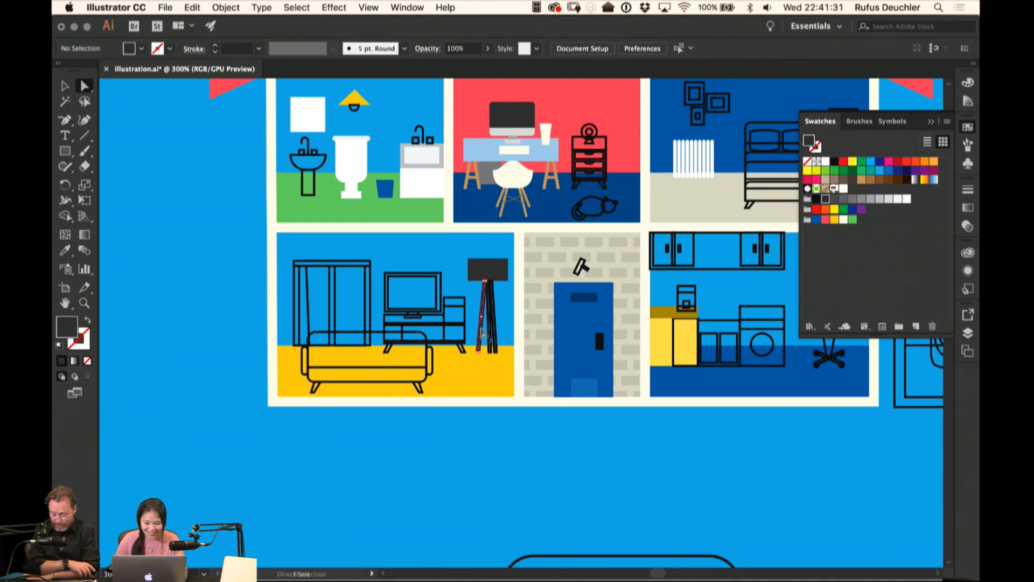
key("shift+x")
left_click(489, 331)
key("shift+x")
left_click(494, 337)
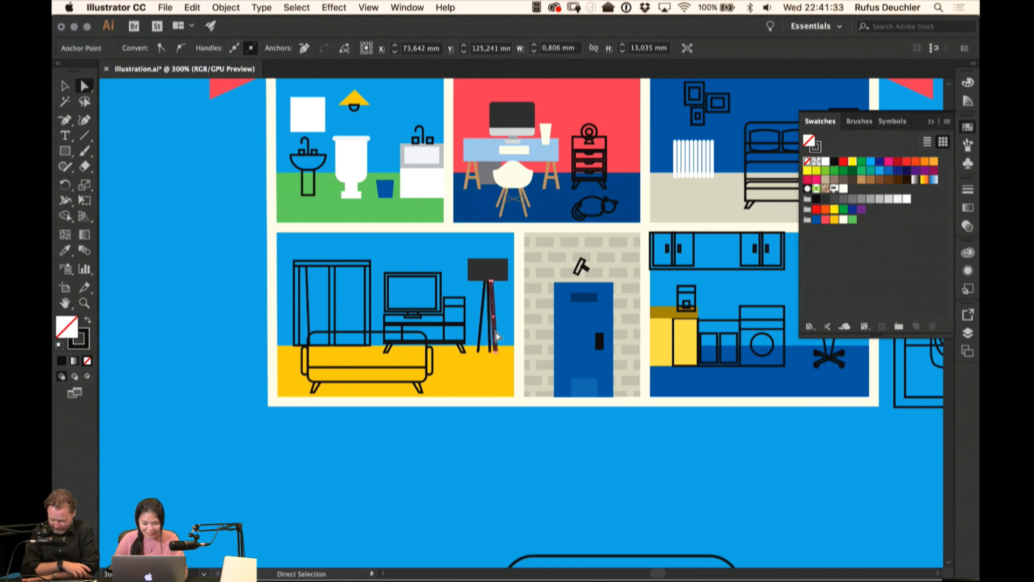
key("shift+x")
key("v")
left_click(497, 463)
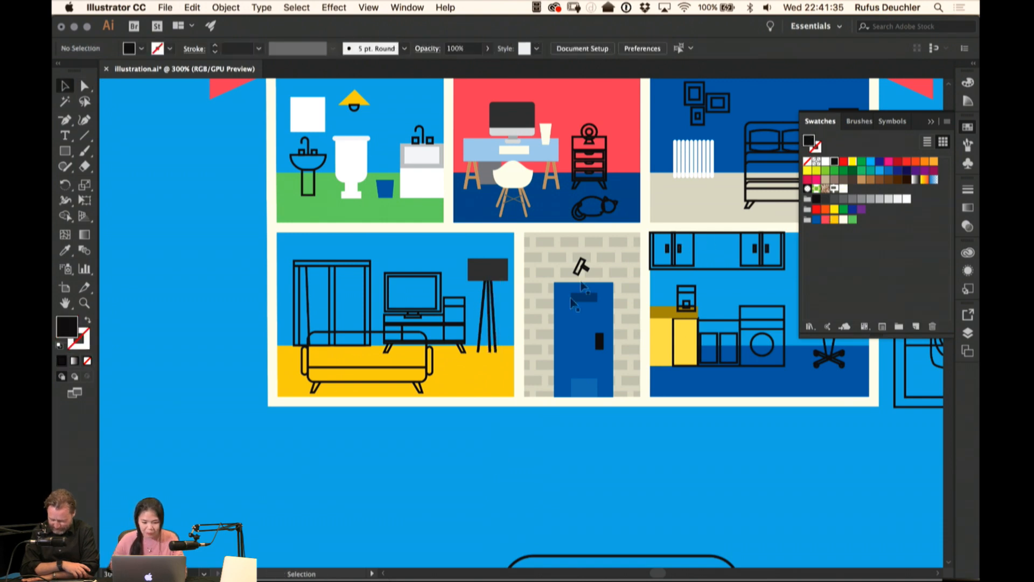
Look over the whole house and inspect the bedroom floor, bedroom wall and office floor colours
left_click_drag(613, 210, 512, 271)
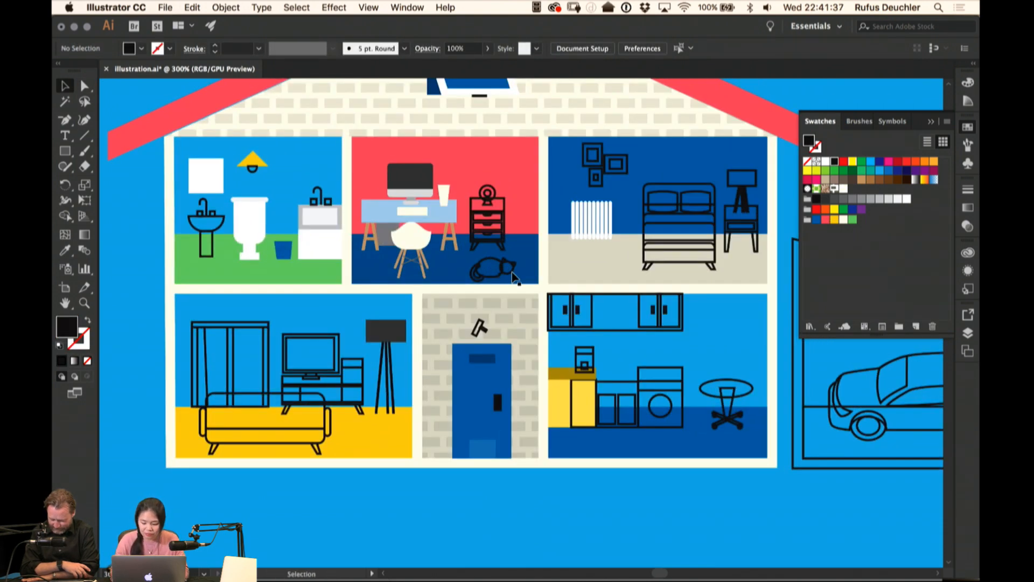
key("super+minus")
left_click_drag(714, 75, 694, 95)
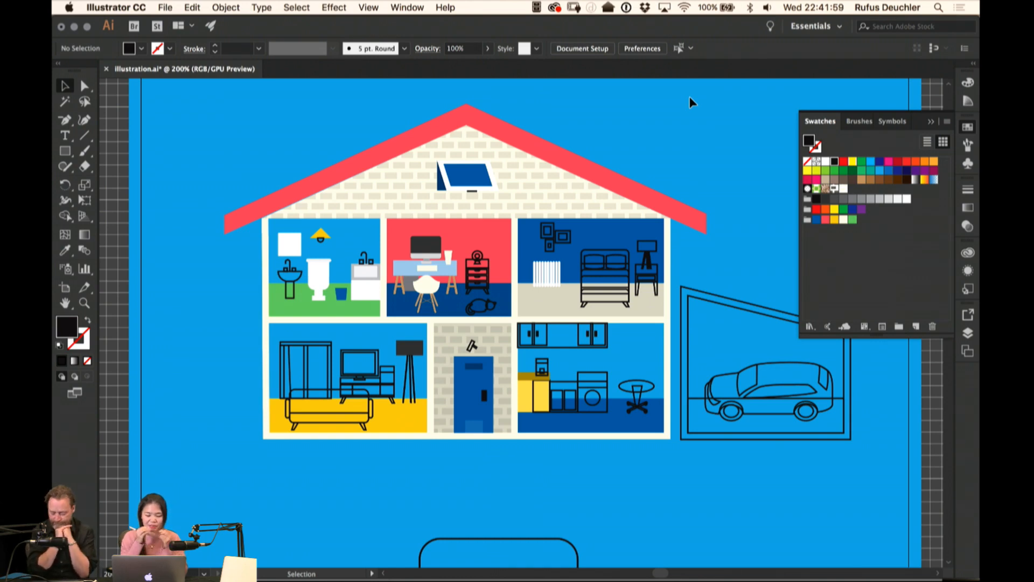
scroll(695, 107, "down", 3)
scroll(695, 107, "left", 3)
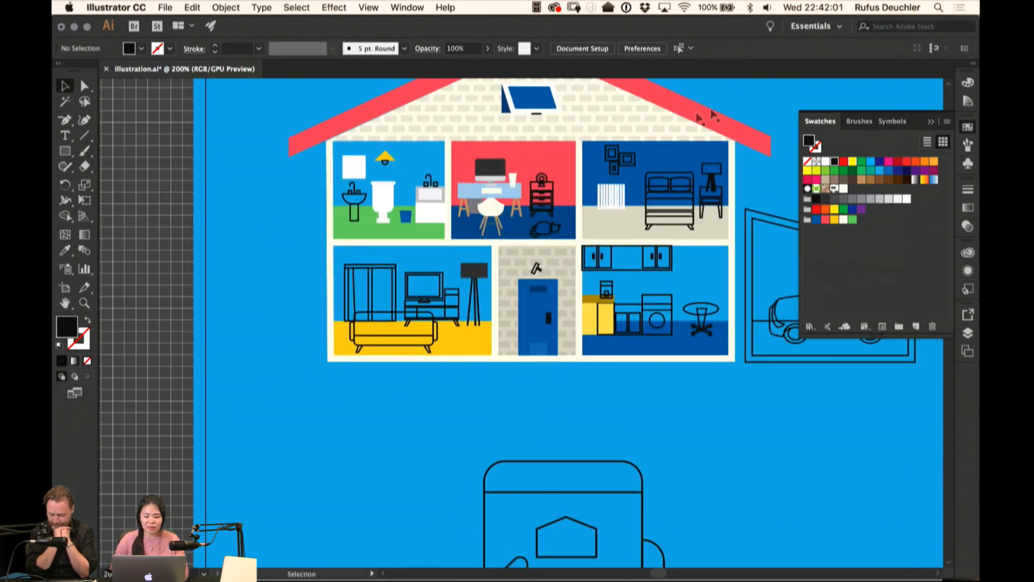
left_click_drag(756, 92, 731, 110)
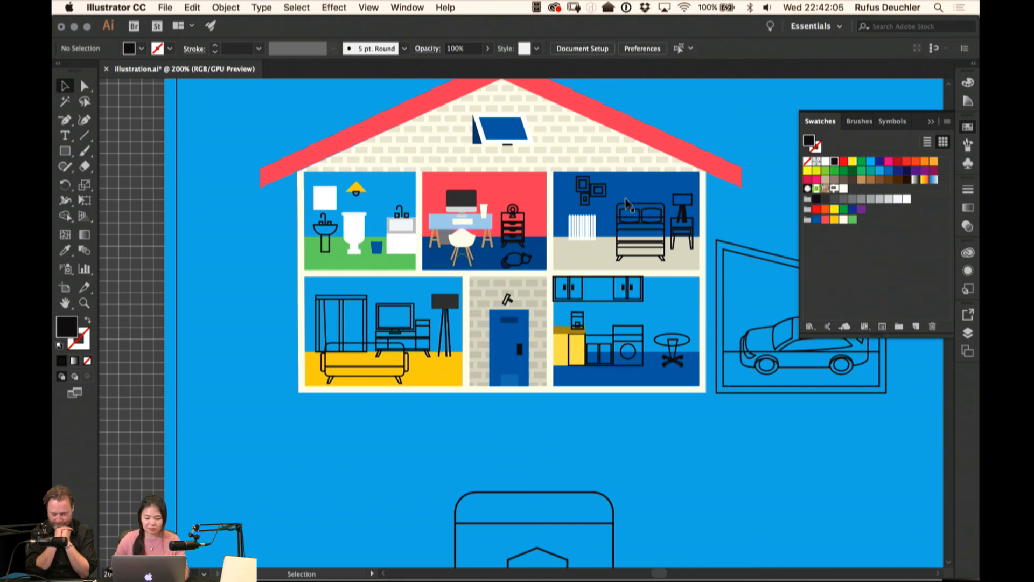
key("a")
scroll(631, 205, "right", 2)
left_click(572, 249)
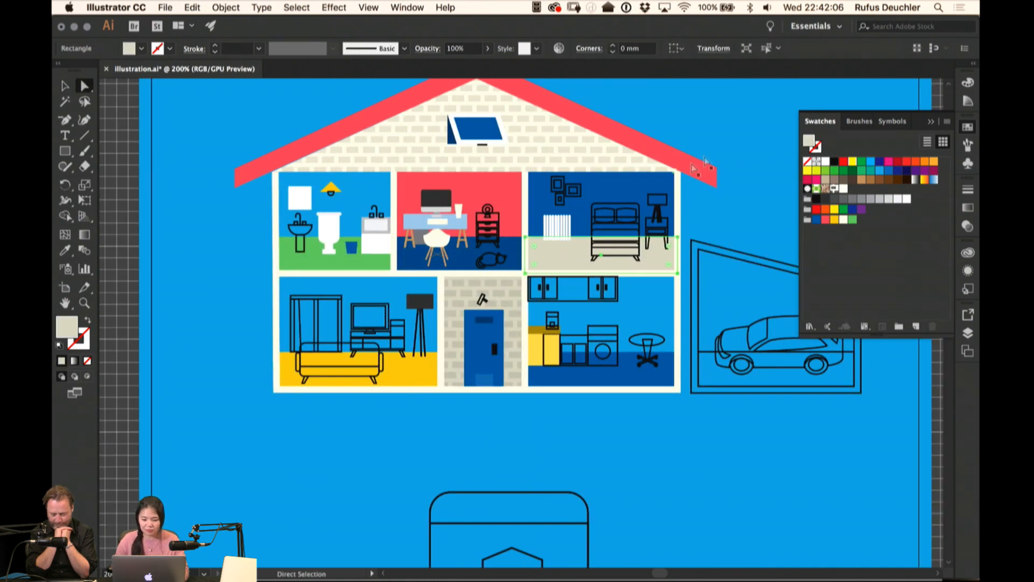
left_click(747, 132)
left_click(564, 262)
left_click_drag(733, 126, 593, 173)
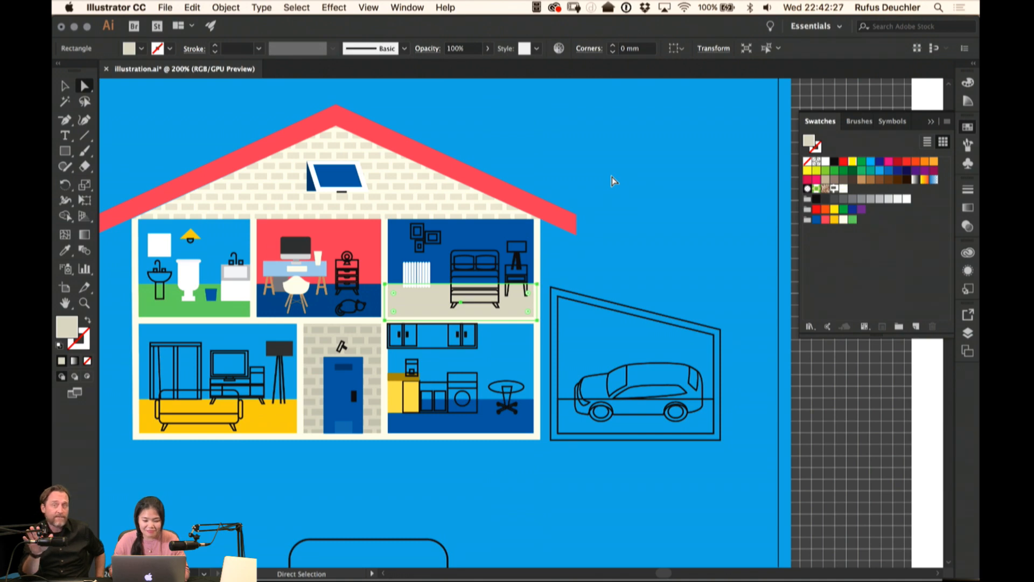
left_click(639, 135)
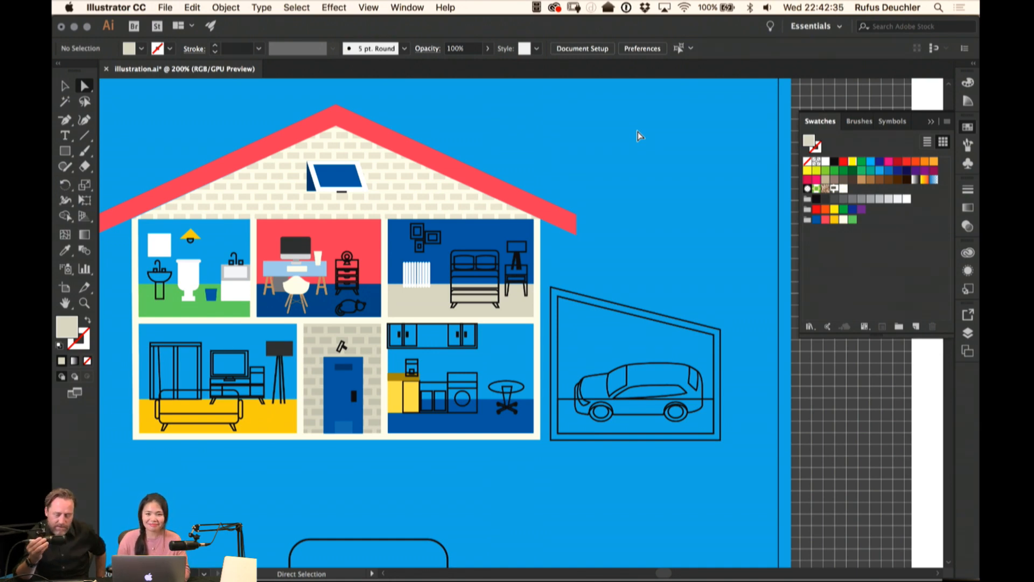
scroll(662, 196, "left", 3)
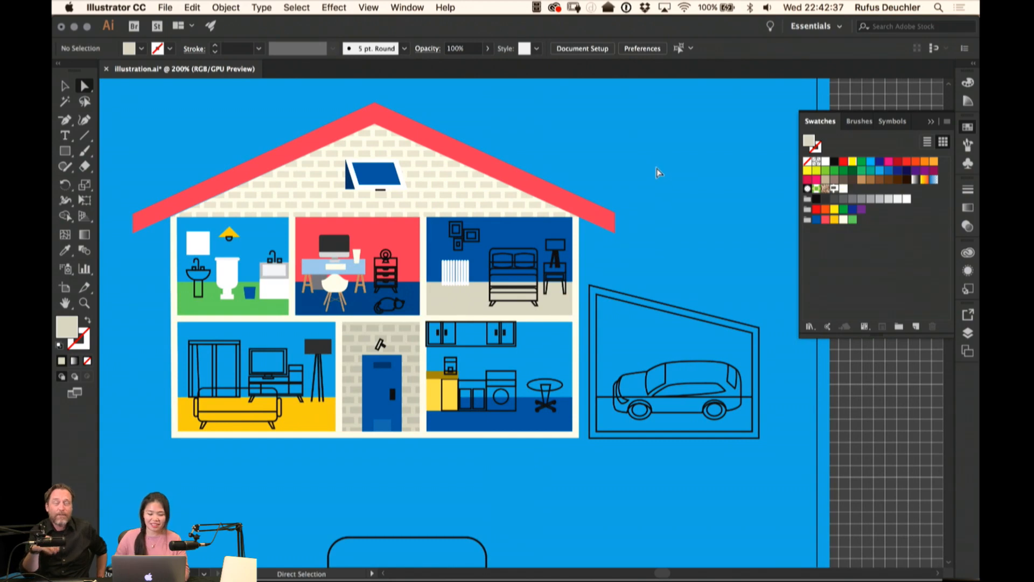
scroll(646, 157, "down", 2)
scroll(646, 157, "left", 1)
left_click(550, 210)
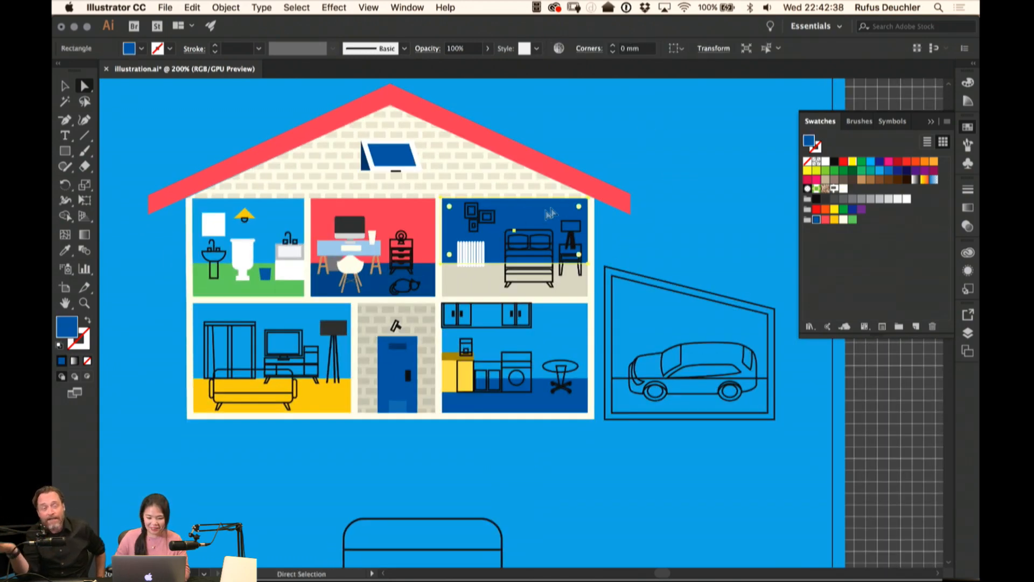
left_click(429, 274)
Recolour the bathroom floor, trying the cream swatch and settling on light grey, and clear the selection
left_click(275, 285)
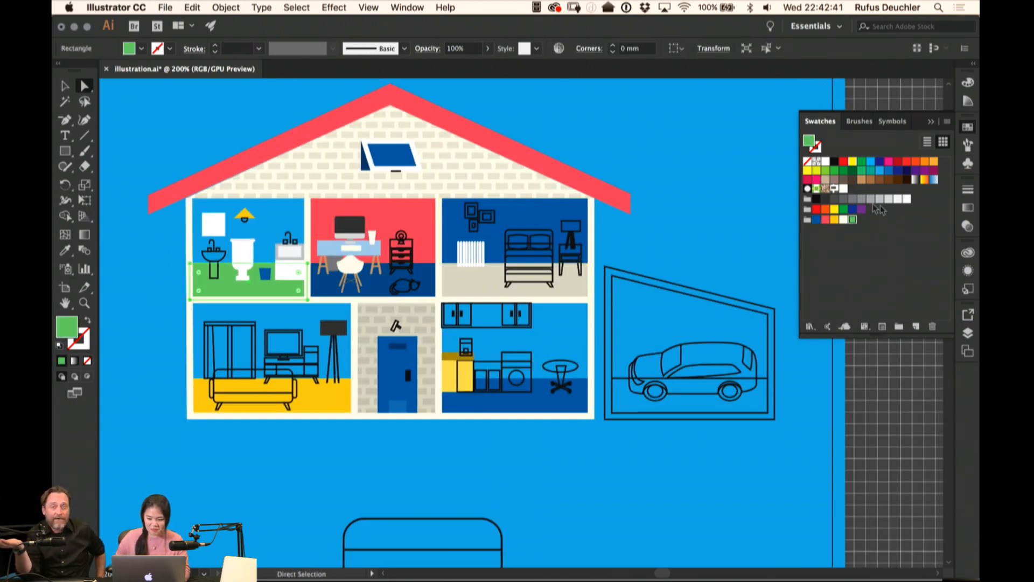
left_click(844, 220)
left_click(844, 221)
left_click(666, 190)
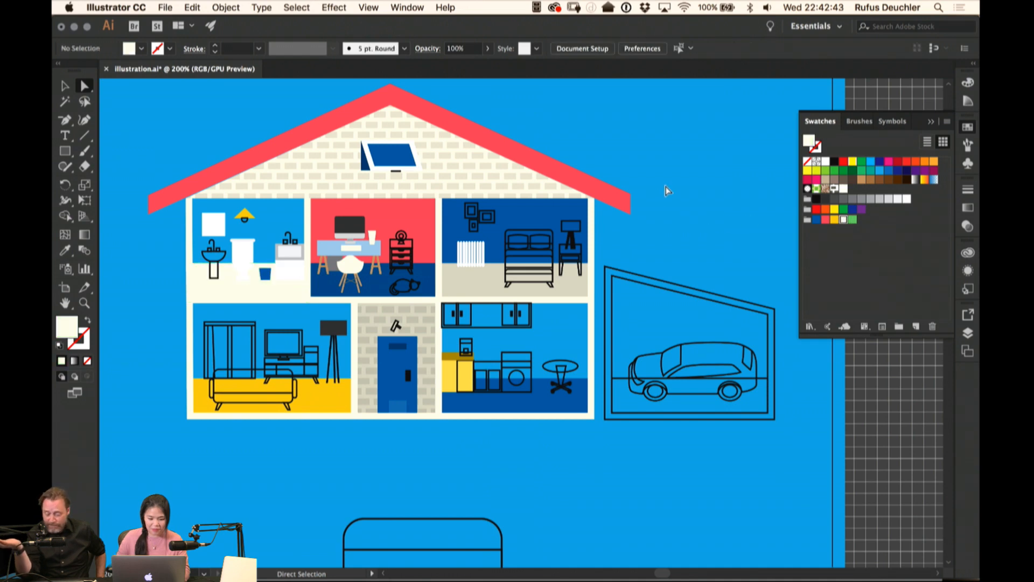
left_click(229, 294)
left_click(890, 200)
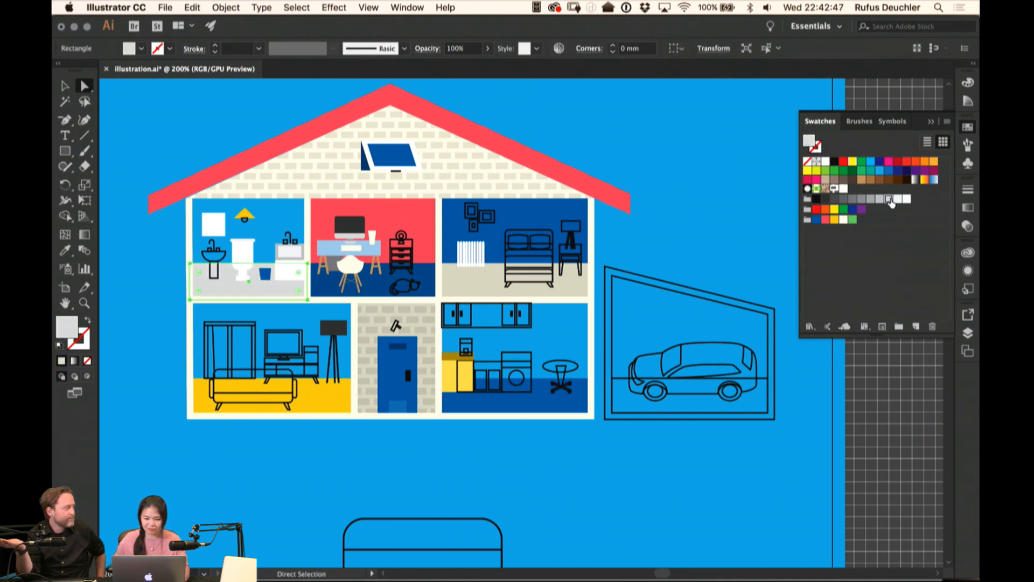
left_click(690, 207)
Pick up the office floor's dark blue as the current fill and make Layer 5 the active layer
left_click(461, 286)
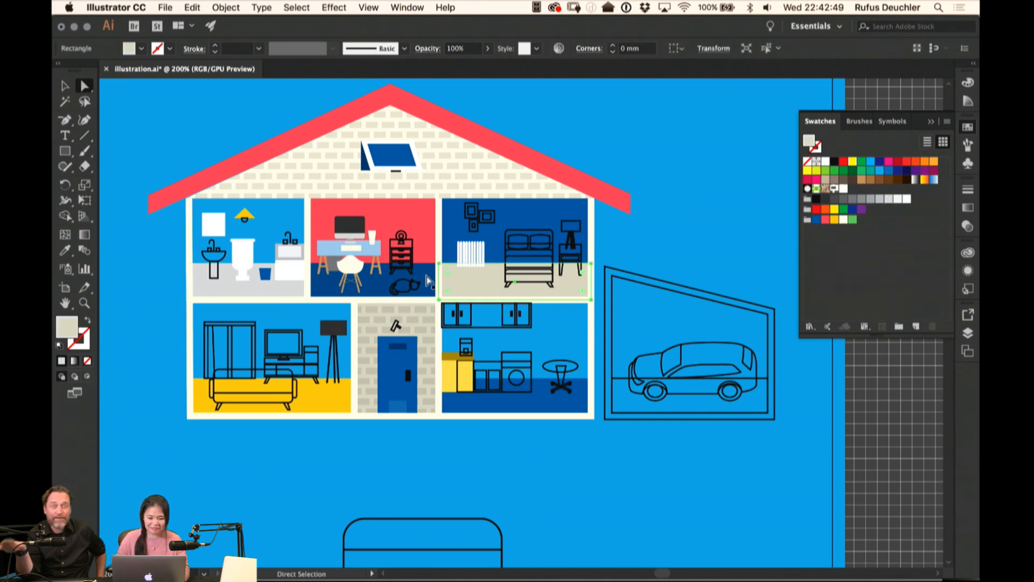
left_click(426, 278)
left_click(711, 197)
scroll(347, 334, "down", 2)
scroll(348, 334, "left", 2)
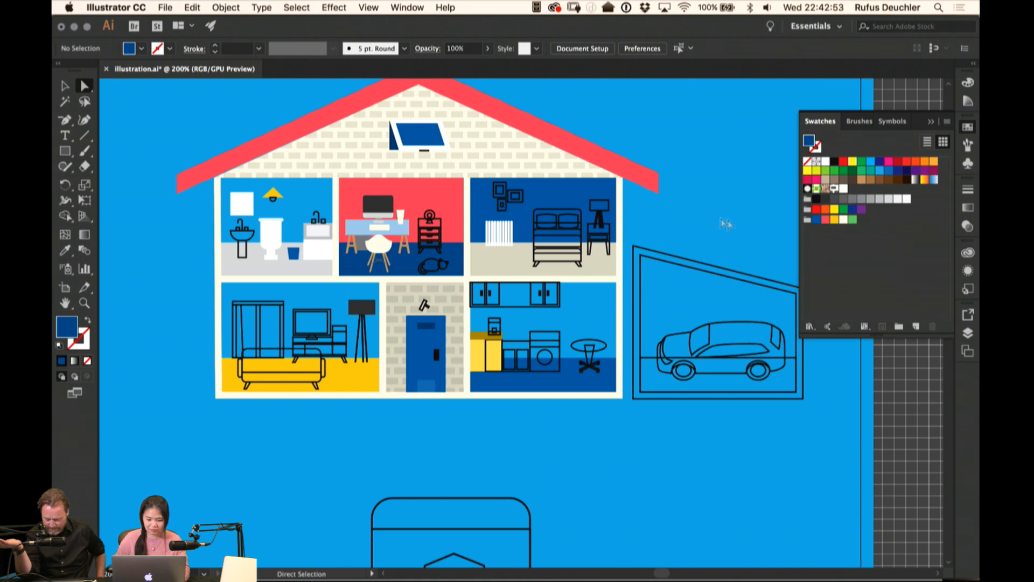
left_click(968, 332)
left_click(968, 332)
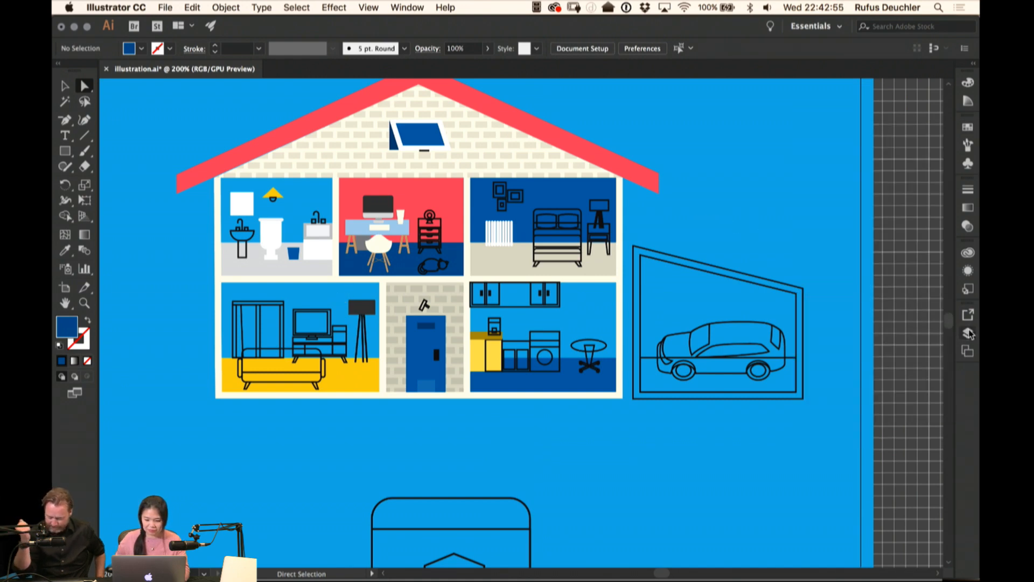
left_click(968, 333)
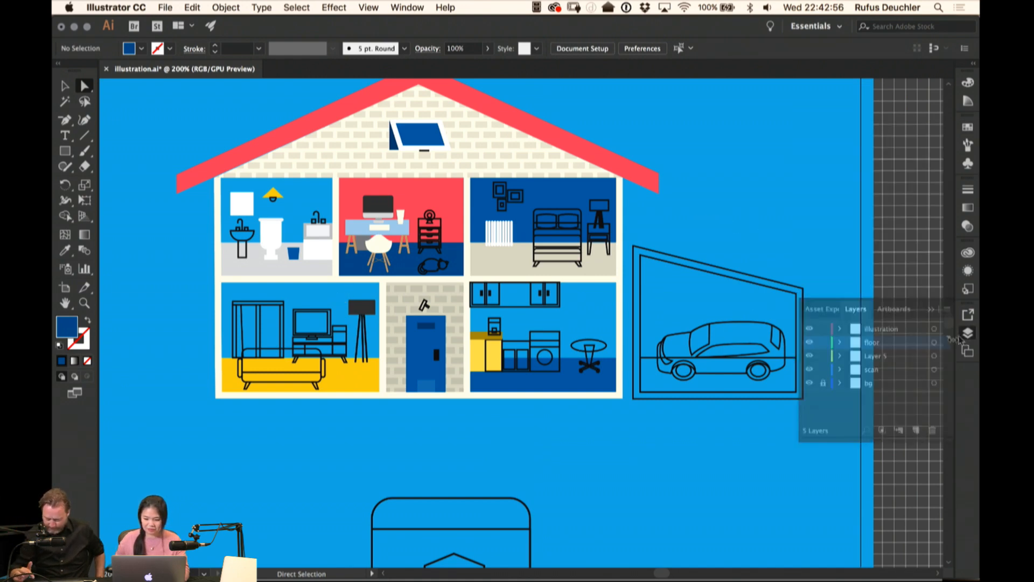
left_click(876, 357)
Draw a dark blue rectangle over the living room's back wall, behind the furniture, and clear the selection
key("m")
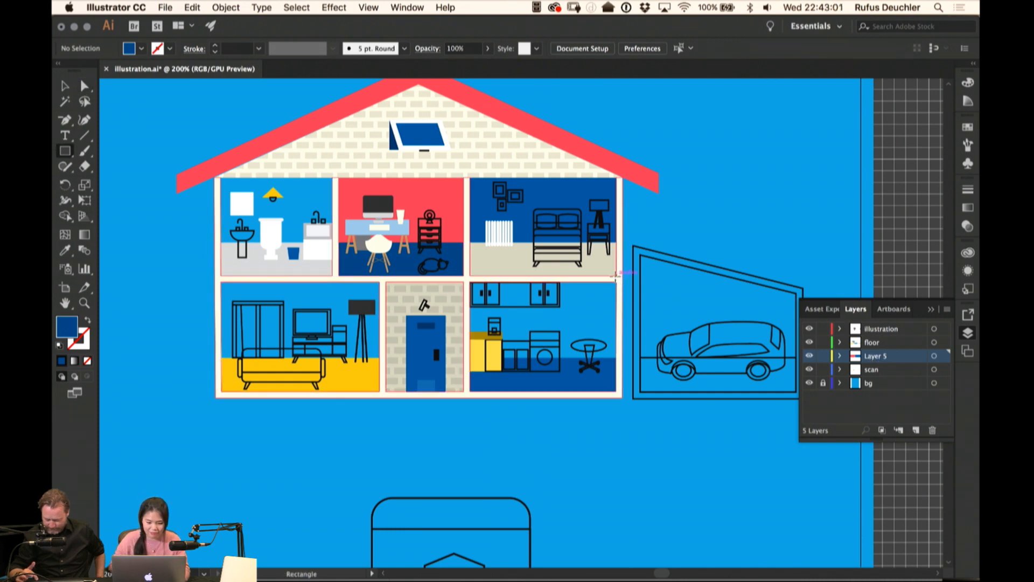
mouse_move(221, 280)
left_mouse_down()
mouse_move(328, 345)
mouse_move(416, 357)
mouse_move(389, 354)
mouse_move(380, 320)
left_mouse_up()
key("v")
key("a")
left_click(688, 149)
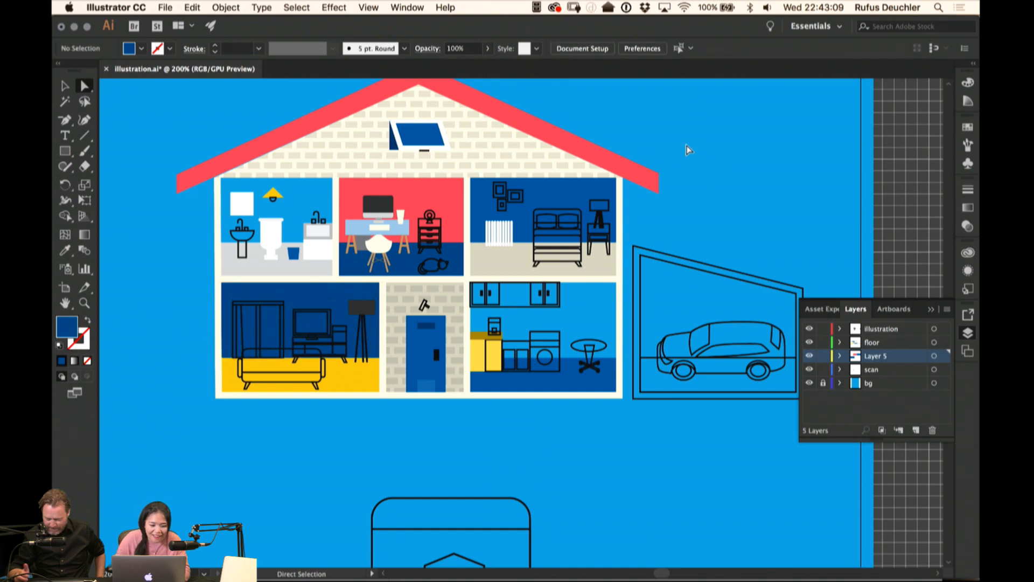
left_click(340, 301)
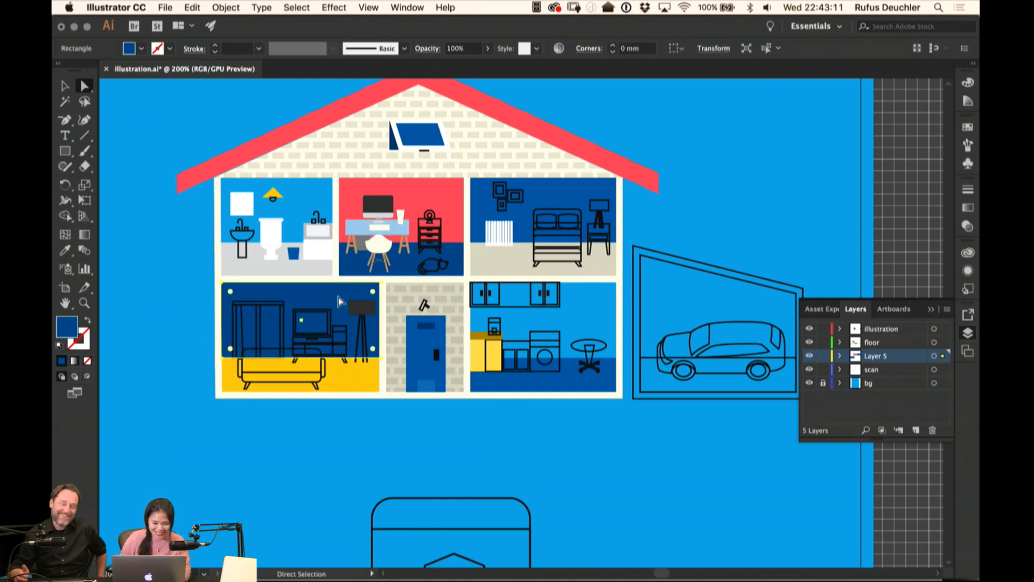
key("v")
left_click(649, 177)
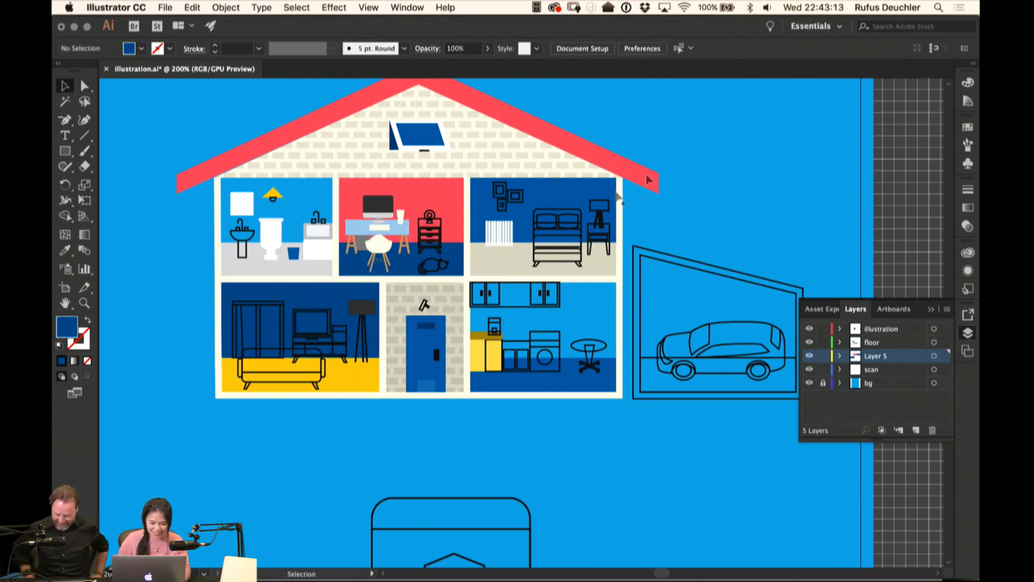
left_click(362, 309)
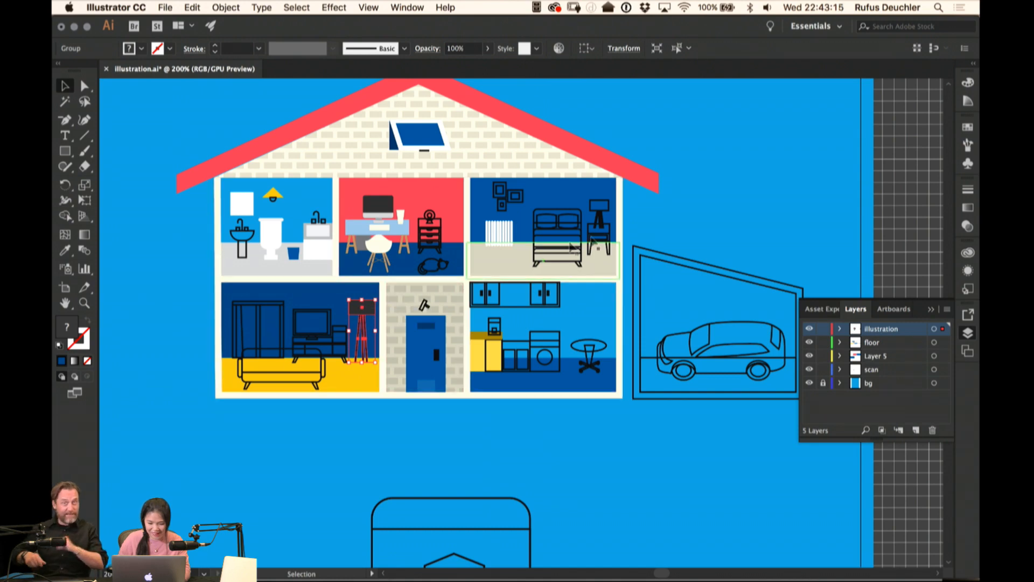
left_click(707, 215)
Fill the outlined kitchen cabinet beside the yellow one with the cream swatch, without an outline
key("a")
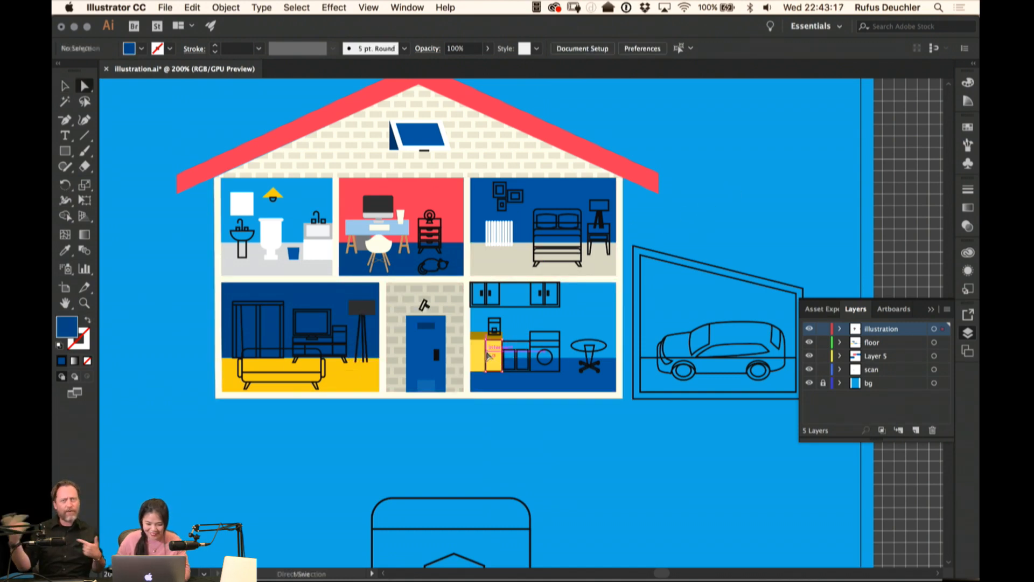
left_click(490, 355)
left_click(968, 127)
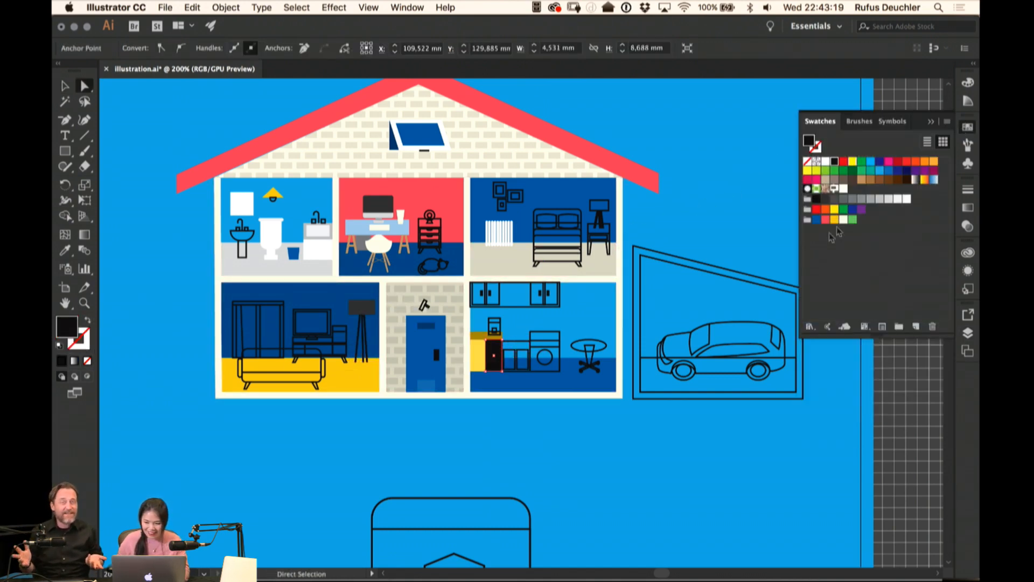
left_click(843, 220)
left_click(738, 219)
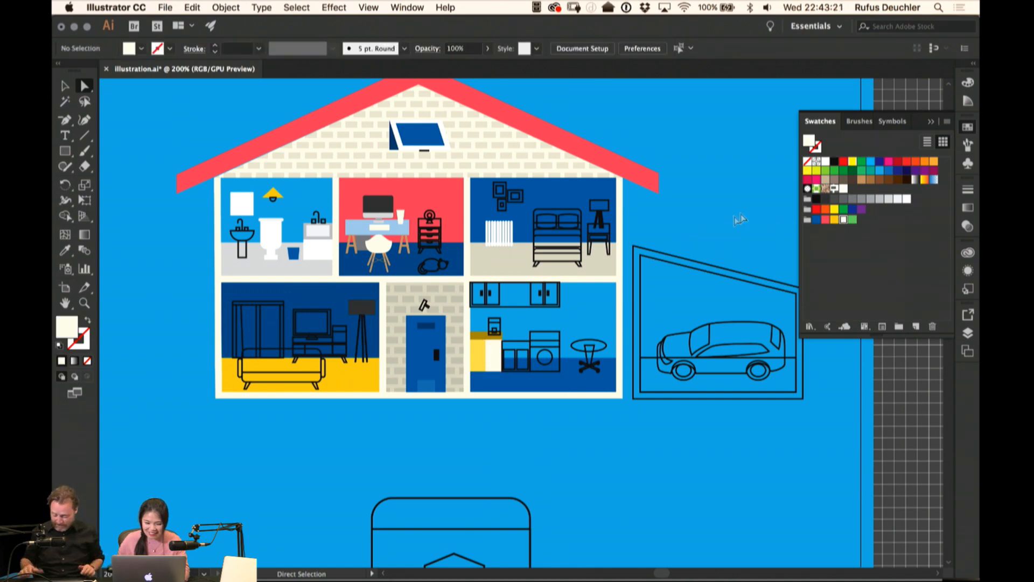
Turn the outline of the double-door kitchen cabinet beside the washing machine into a solid black fill
scroll(674, 189, "down", 2)
left_click(532, 300)
key("shift+x")
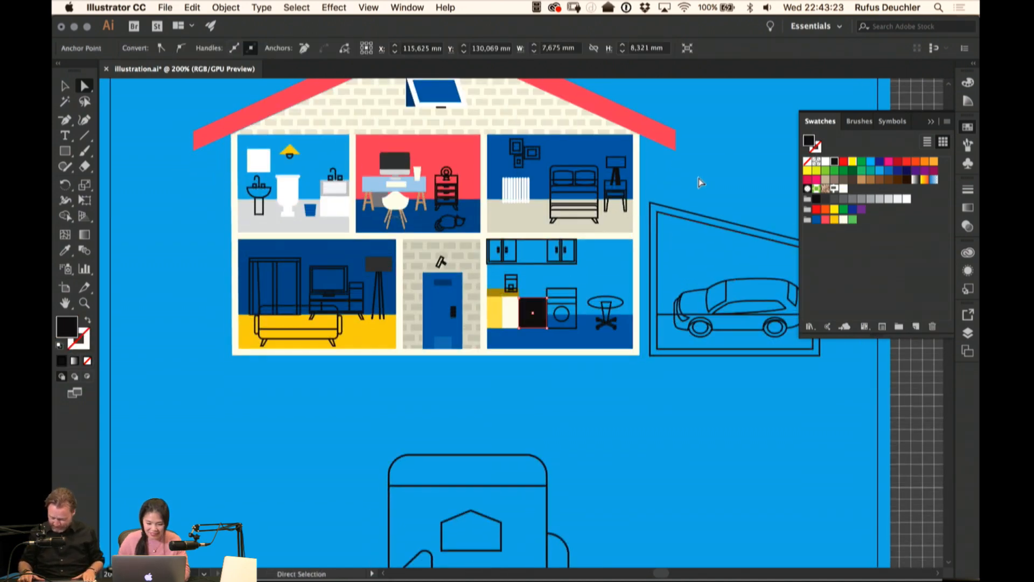
left_click(701, 177)
Fill the washing machine's round door with a light blue tint from the Color Guide, without an outline
left_click_drag(686, 171, 665, 216)
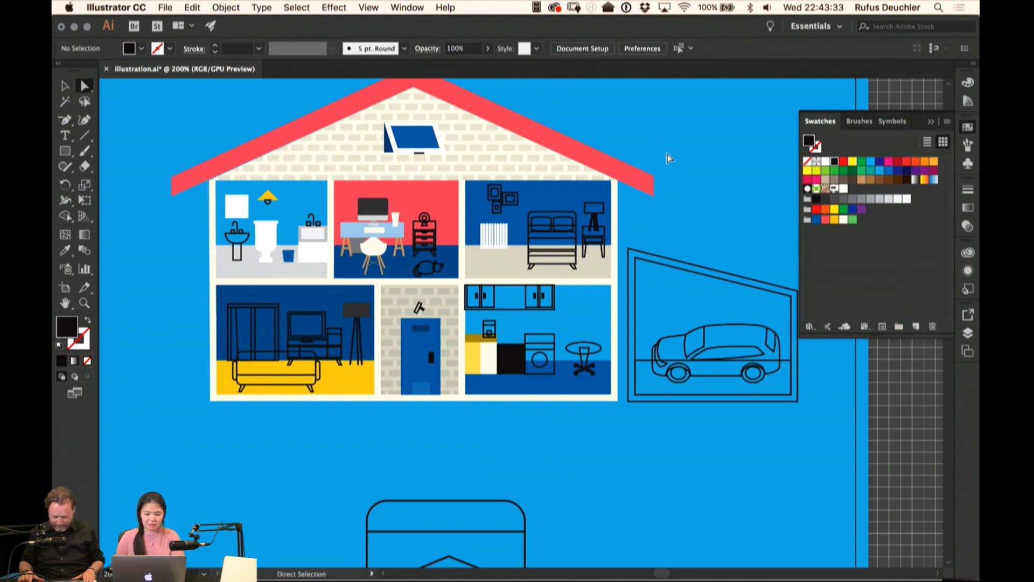
left_click_drag(667, 154, 673, 171)
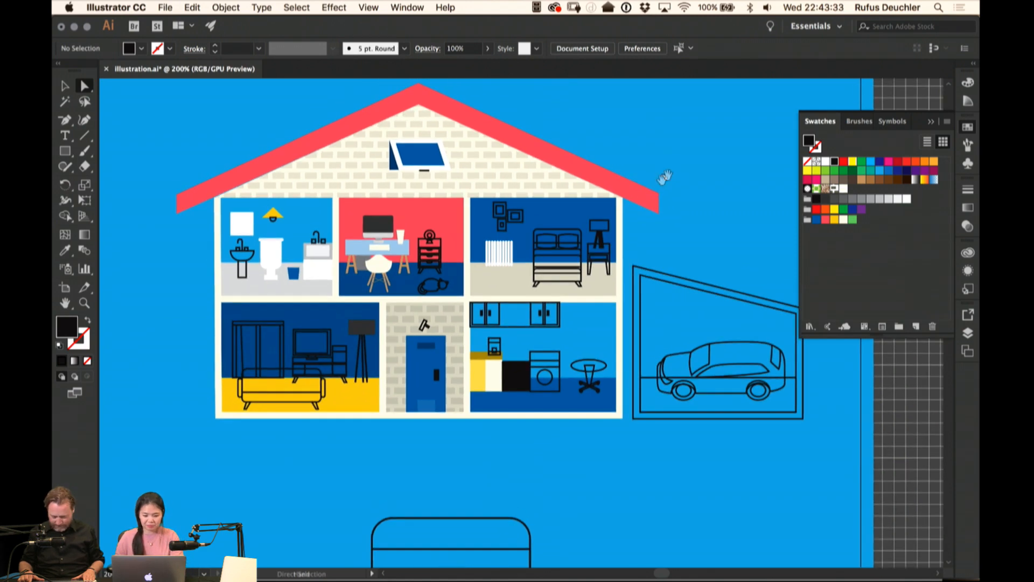
left_click(555, 378)
key("shift+x")
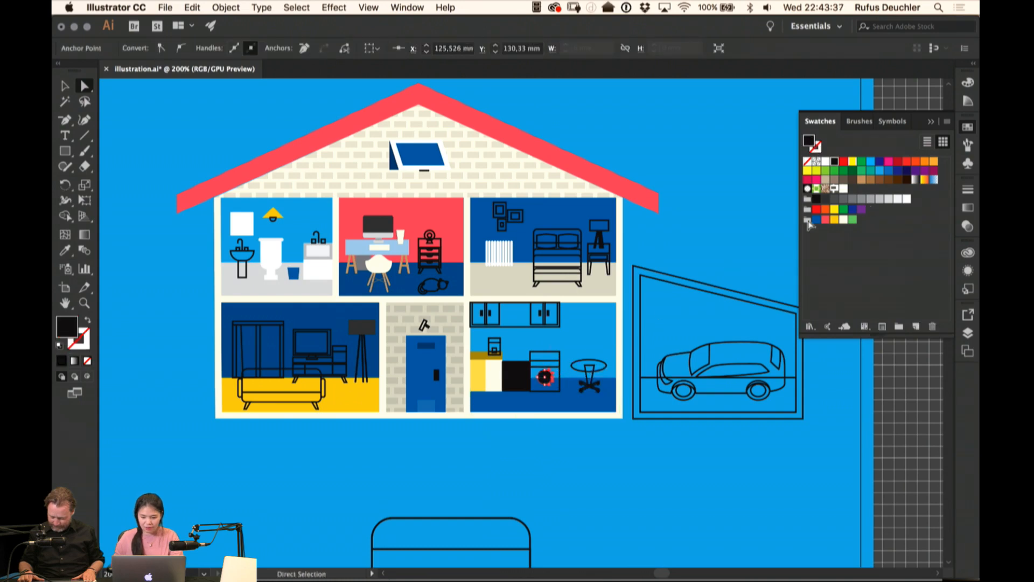
left_click(968, 101)
left_click(883, 128)
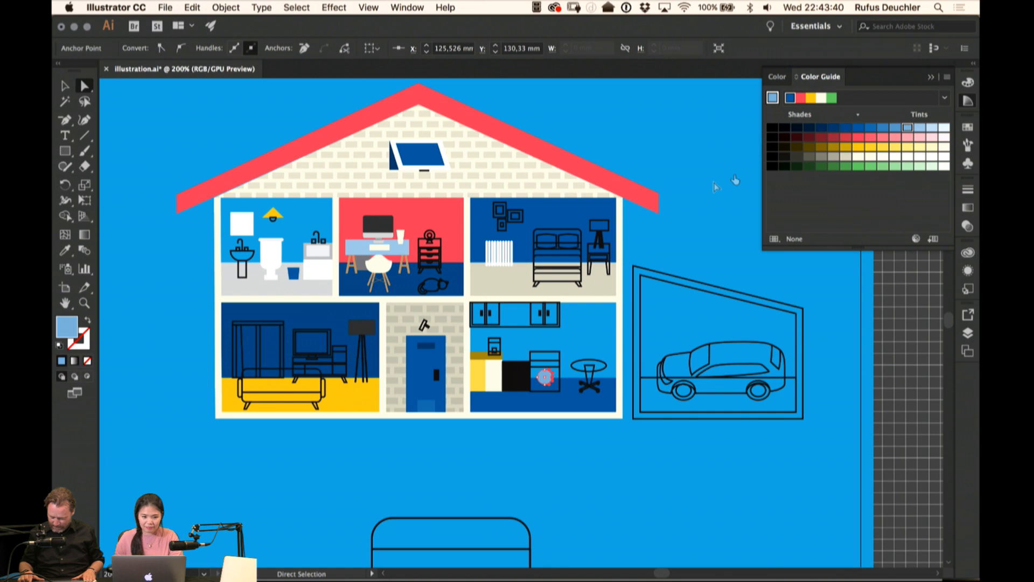
left_click(677, 178)
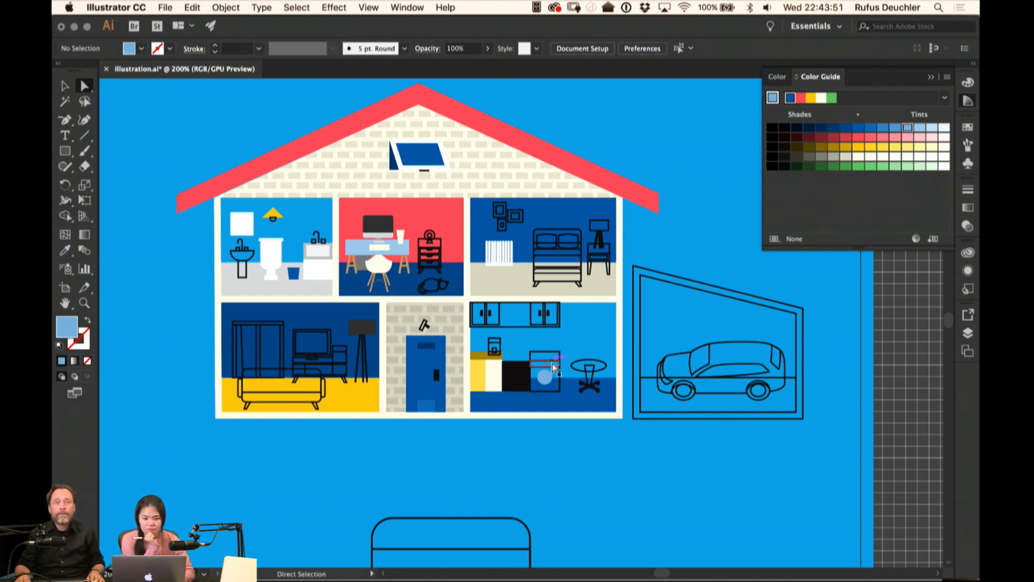
Fill the washing machine's body with a light grey swatch and its control strip with near-white, both without outlines
left_click(560, 392)
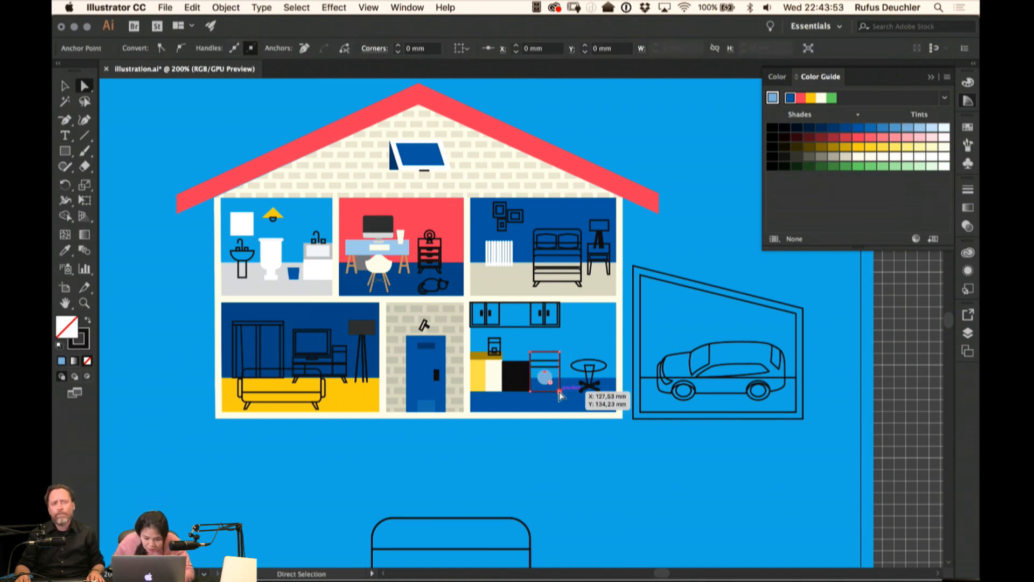
left_click(968, 127)
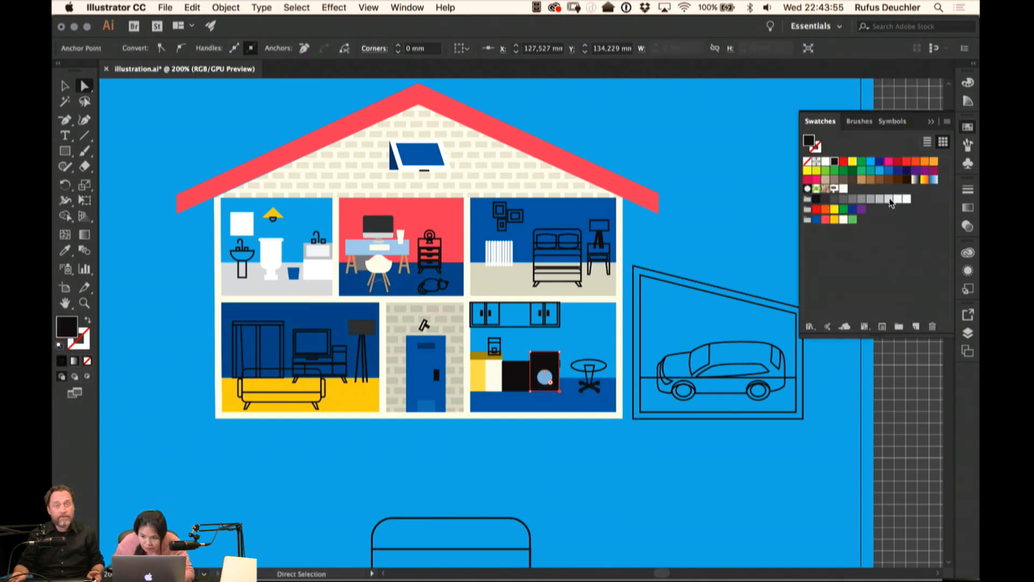
left_click(862, 199)
left_click(695, 243)
left_click(559, 366)
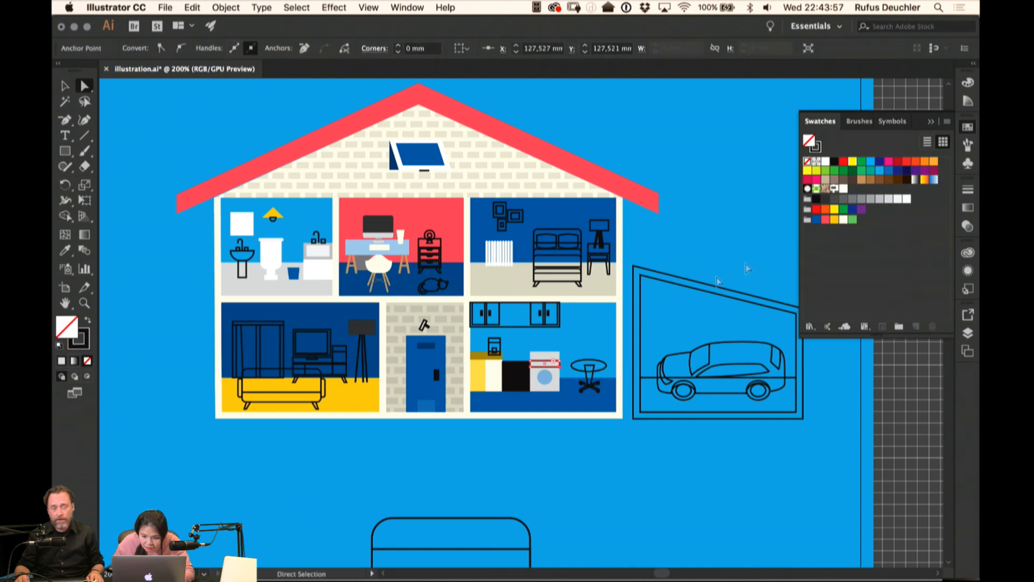
left_click(901, 200)
left_click(714, 264)
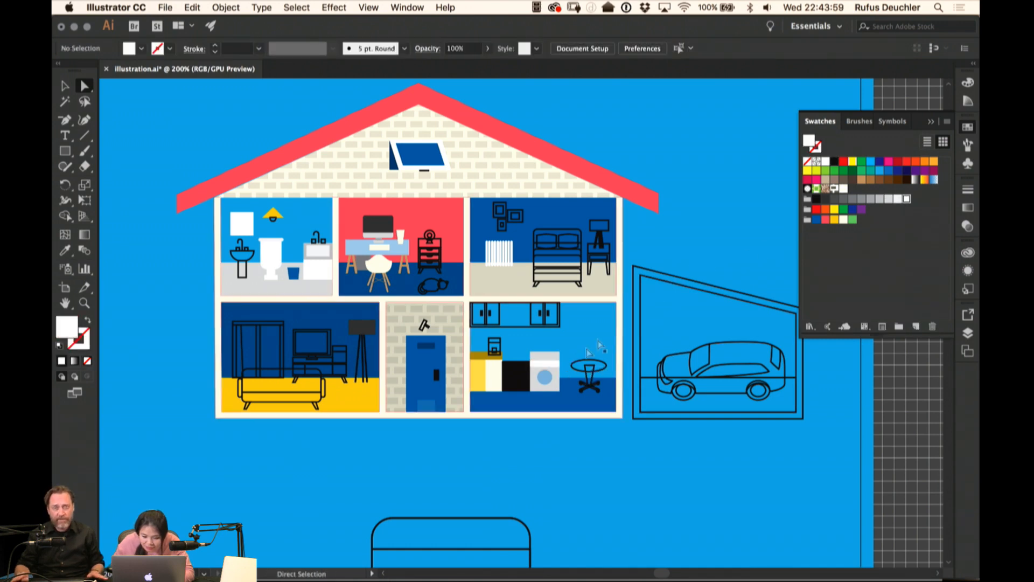
Fill both doors of the double-door kitchen cabinet with a very light grey swatch and remove their outlines
left_click(518, 378)
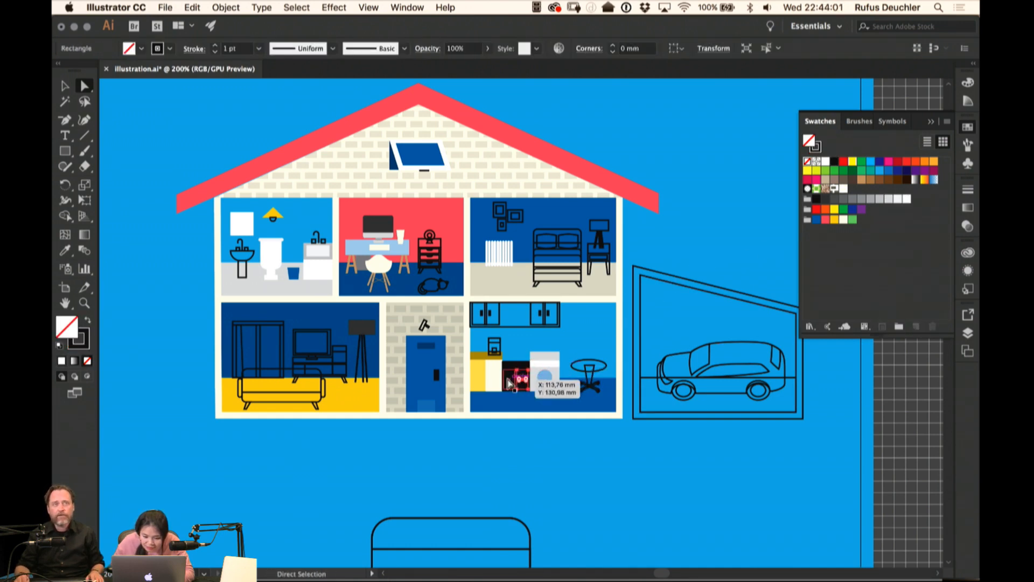
left_click(898, 199)
left_click(738, 233)
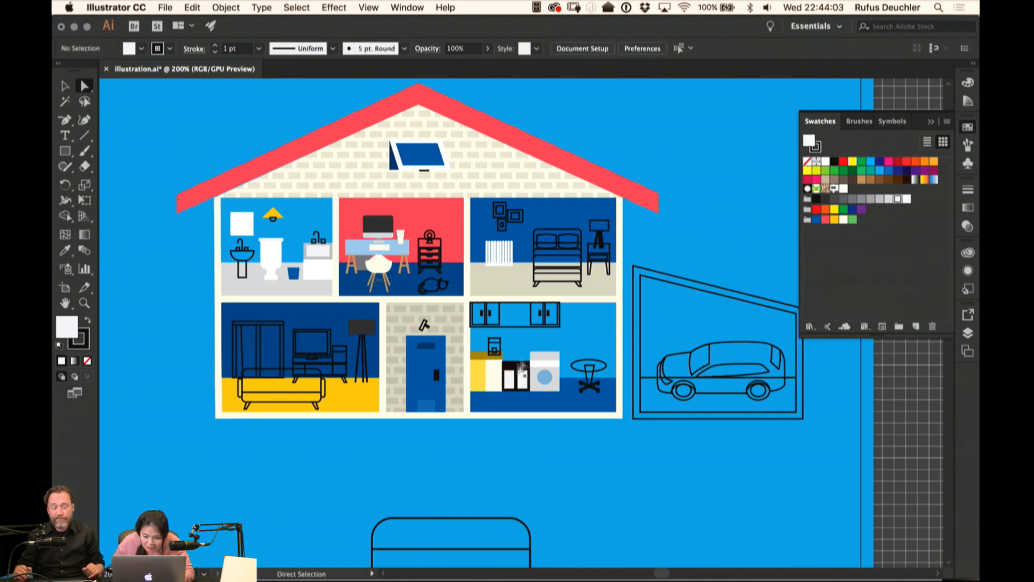
left_click(518, 371)
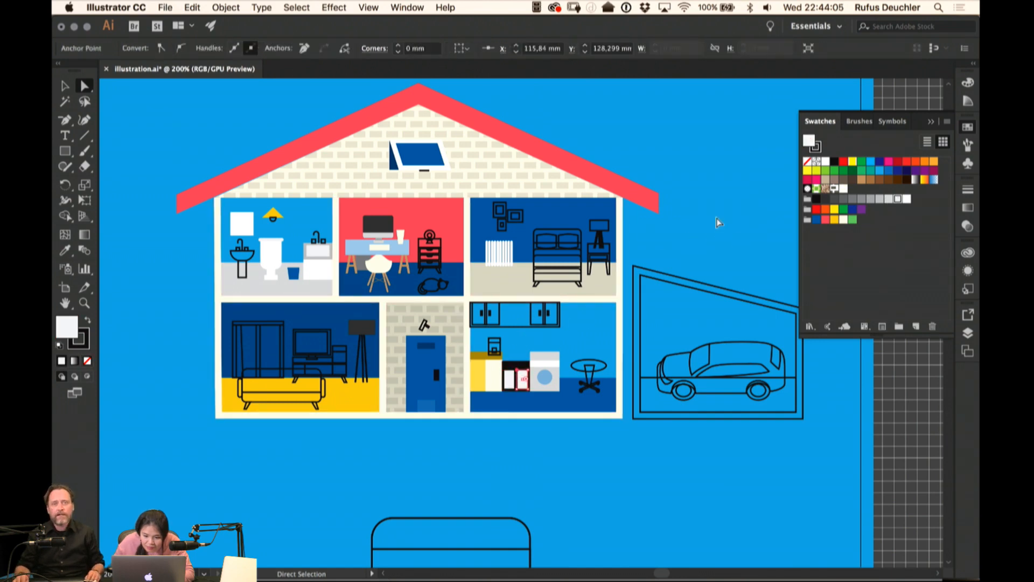
left_click(718, 221)
left_click(518, 370)
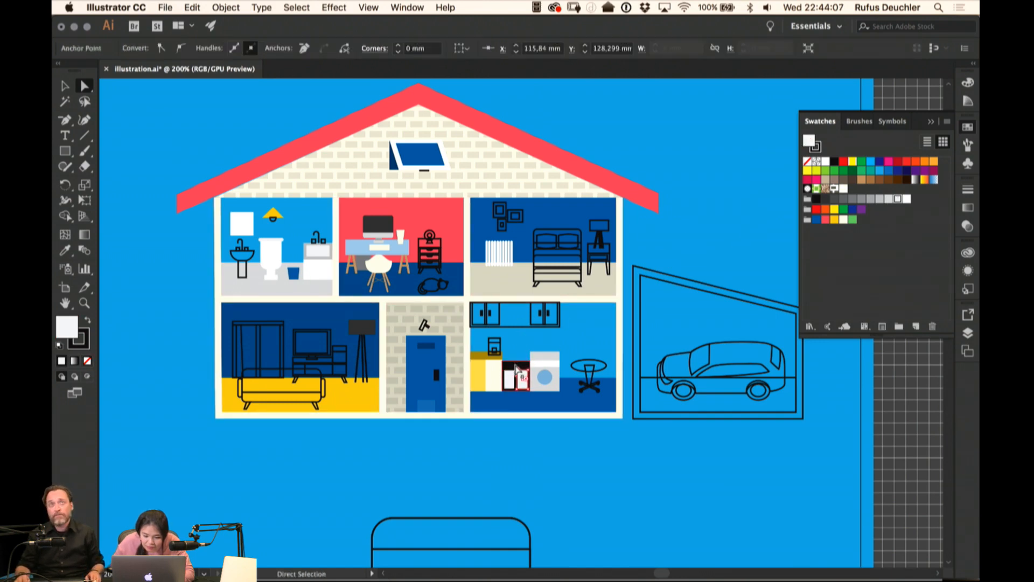
left_click(512, 382, "shift")
key("x")
left_click(807, 162)
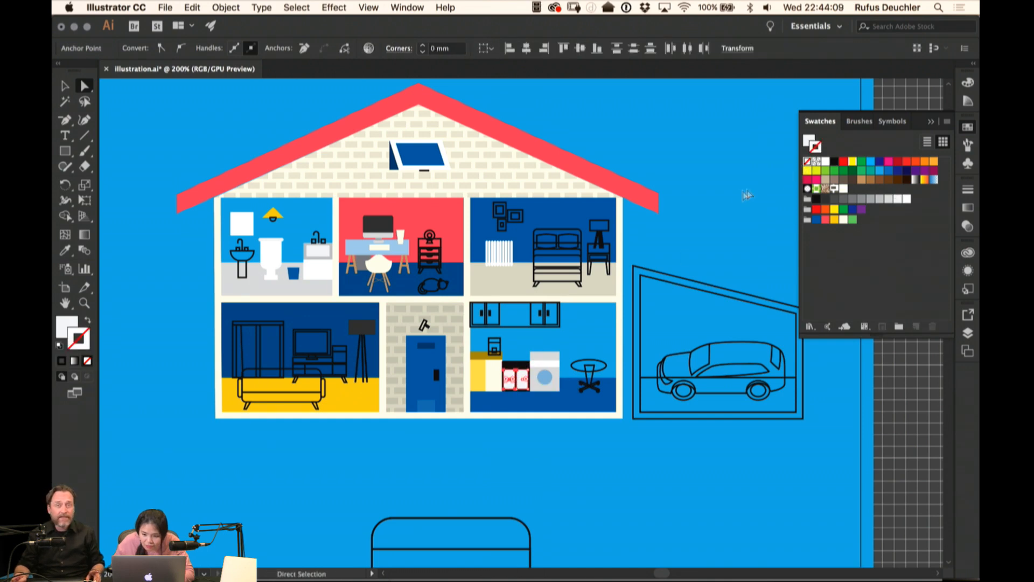
left_click(719, 207)
Recolour the body of the double-door kitchen cabinet from the grey swatches with a medium grey fill
left_click(517, 374)
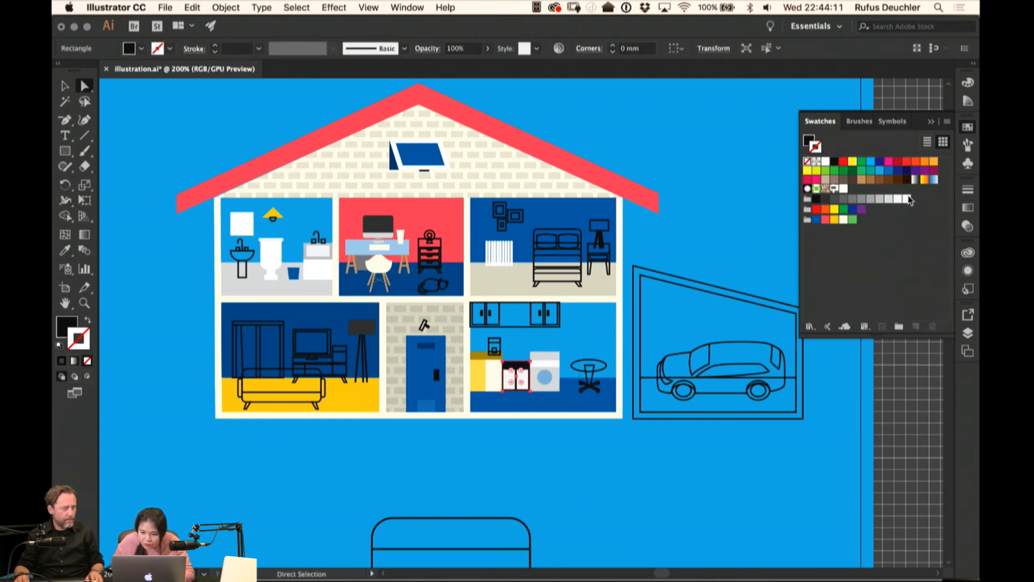
left_click(899, 203)
left_click(873, 201)
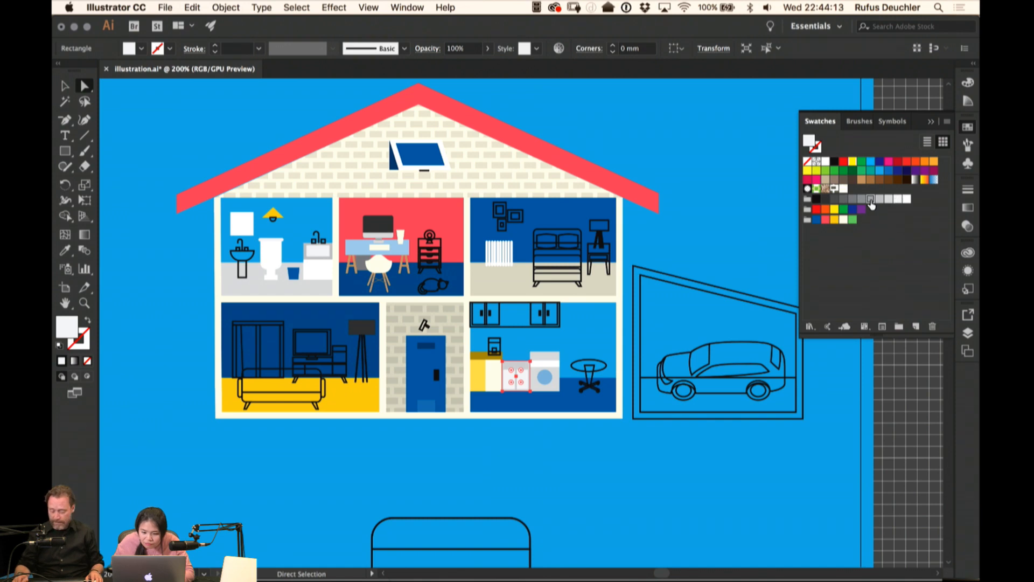
left_click(713, 249)
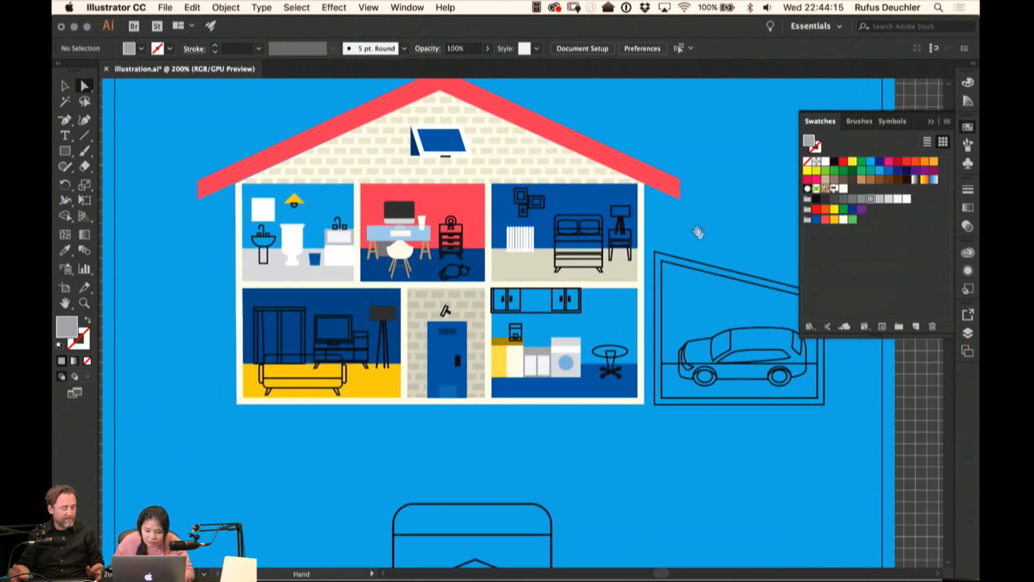
Fill the living room television's frame with dark grey and its screen with black, without outlines
scroll(698, 232, "left", 2)
scroll(698, 232, "down", 1)
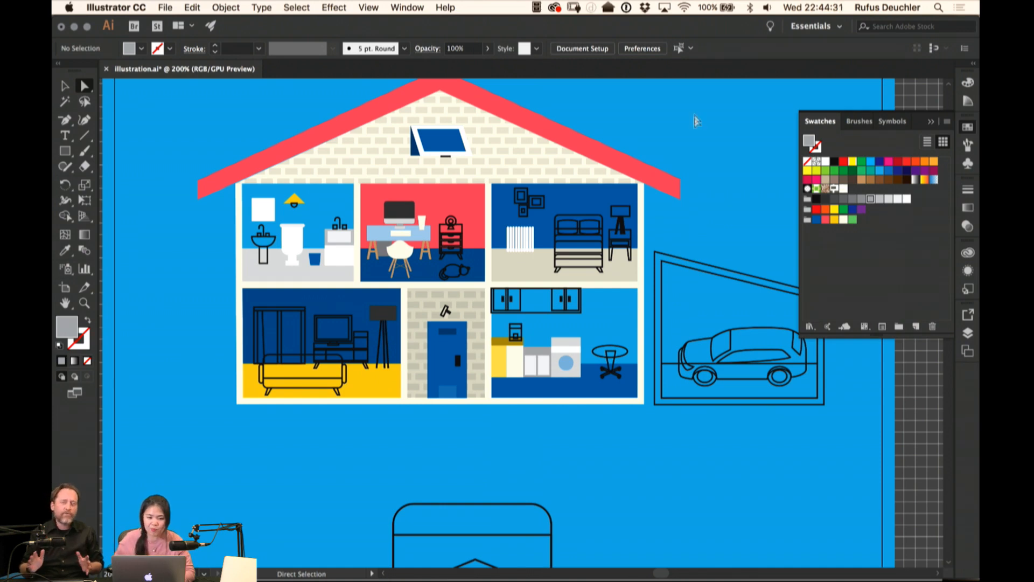
left_click_drag(661, 253, 646, 192)
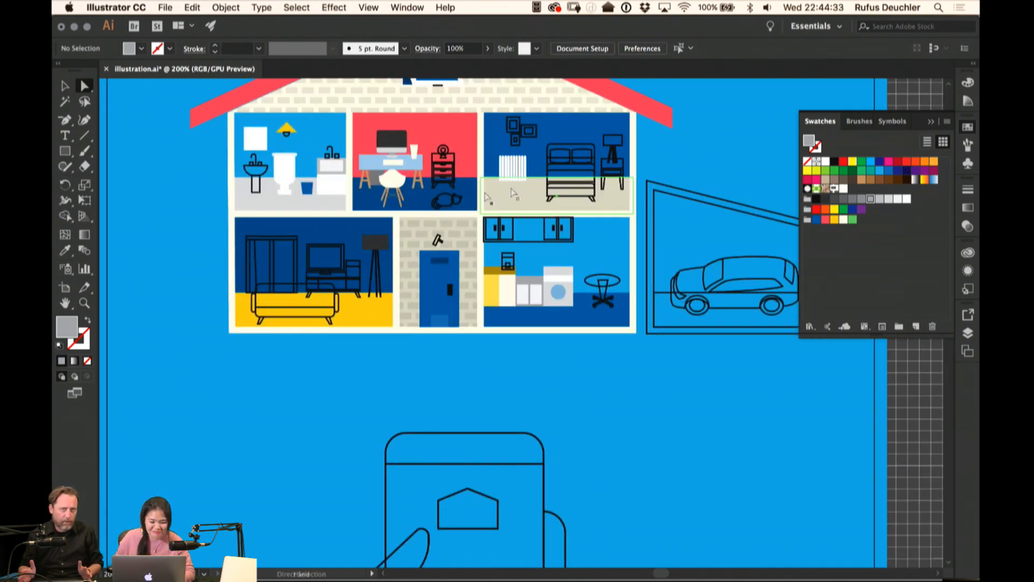
left_click(343, 245)
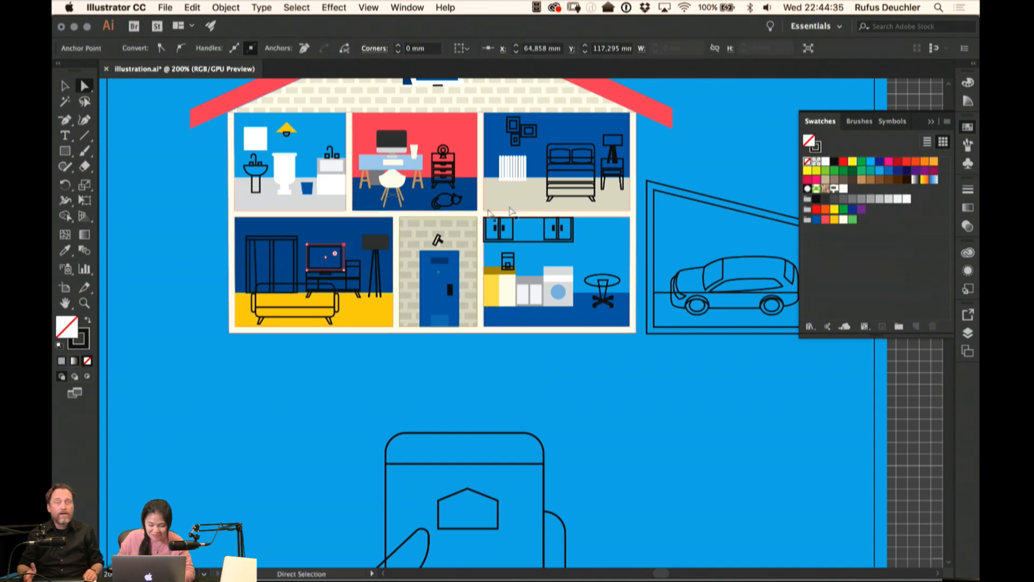
left_click(344, 254)
left_click(676, 171)
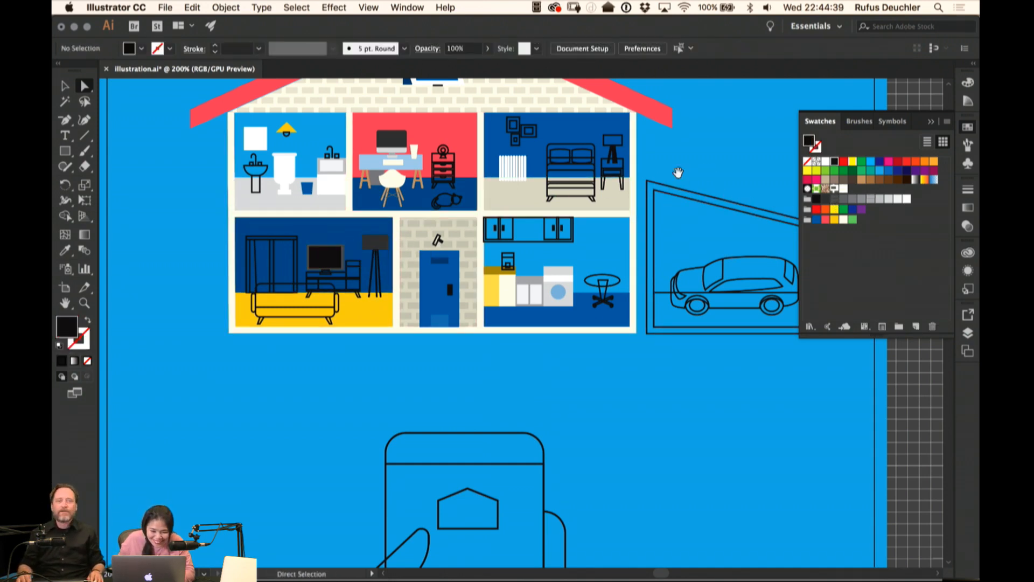
Try to widen the television's black screen inside its dark grey frame
left_click_drag(677, 171, 707, 155)
key("super+equal")
key("super+equal")
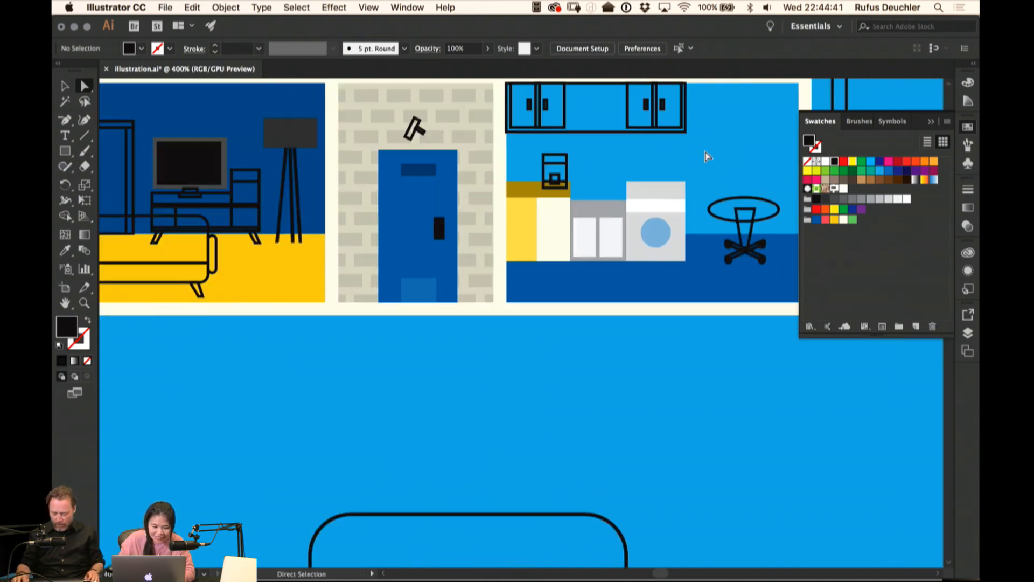
scroll(323, 172, "left", 5)
scroll(324, 172, "up", 1)
left_click(372, 189)
key("v")
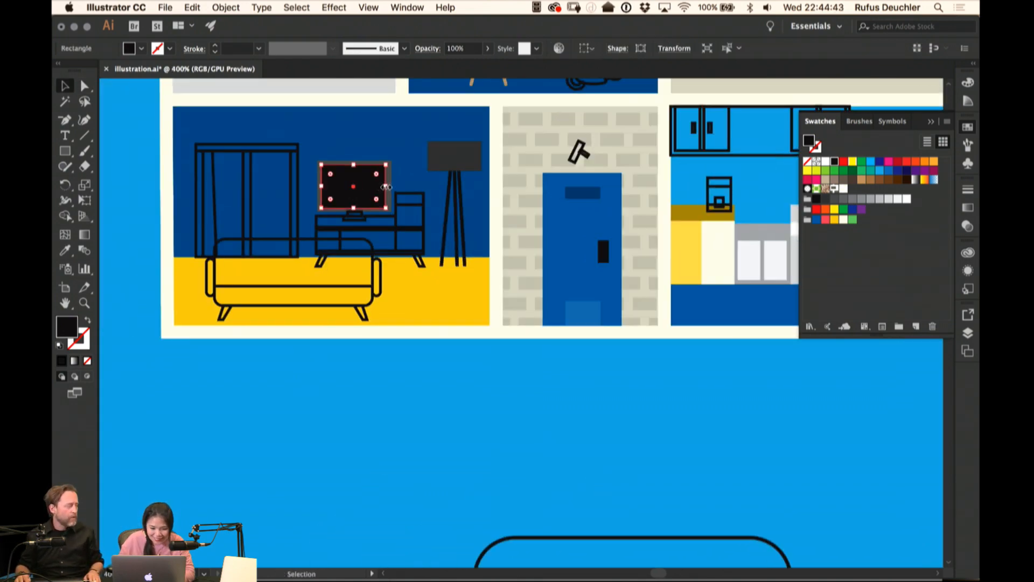
left_click_drag(386, 188, 392, 185)
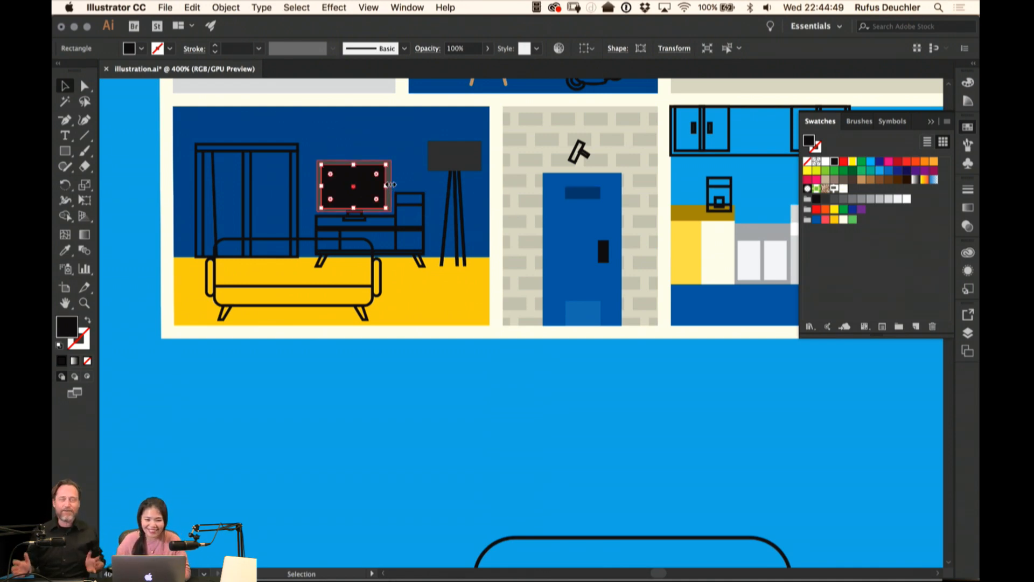
left_click(441, 326)
key("a")
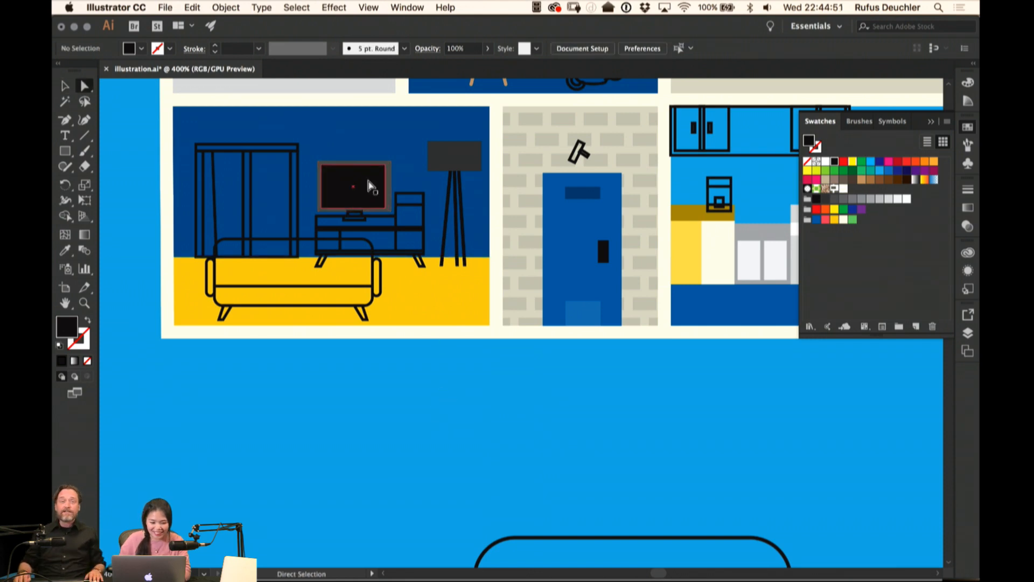
Move the right edge of the television screen slightly outward to even out the frame's side borders
left_click_drag(373, 188, 419, 226)
key("super+=")
key("super+=")
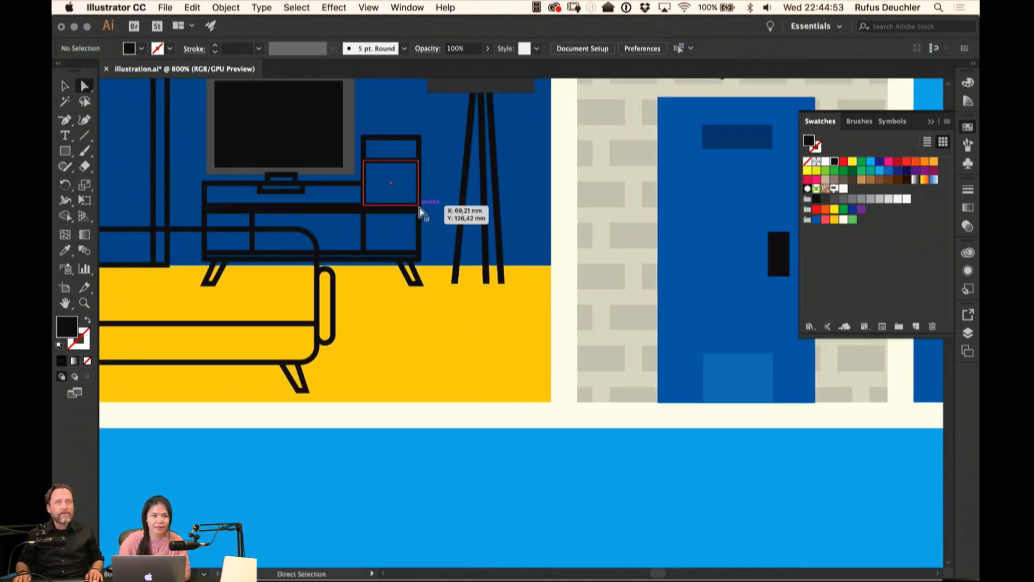
left_click_drag(332, 106, 405, 157)
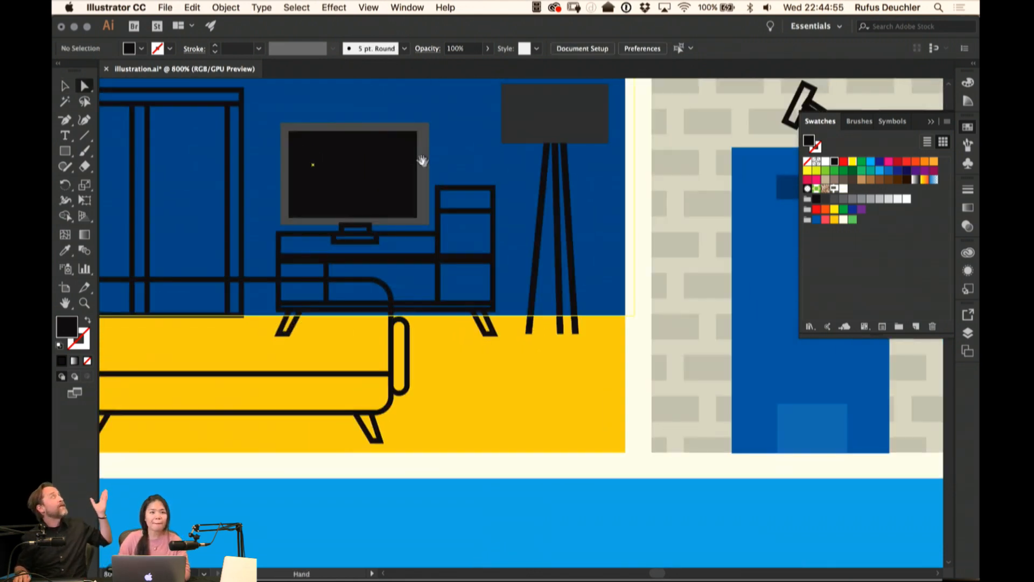
left_click(417, 131)
left_click_drag(417, 218, 421, 217)
left_click(401, 454)
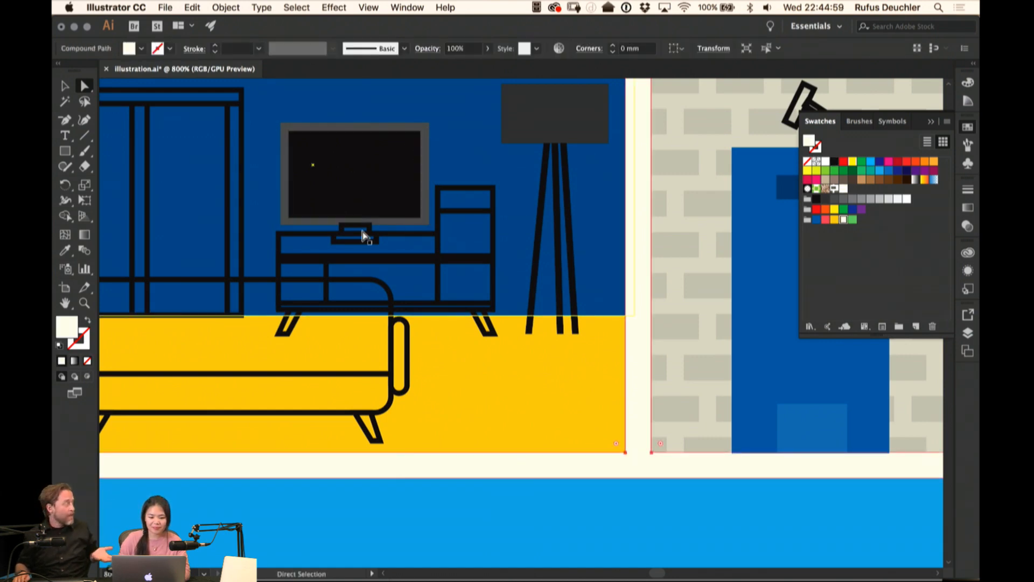
Fill the television stand's neck with solid black and its base with a mid-dark grey swatch, without outlines
left_click(369, 228)
left_click(369, 231)
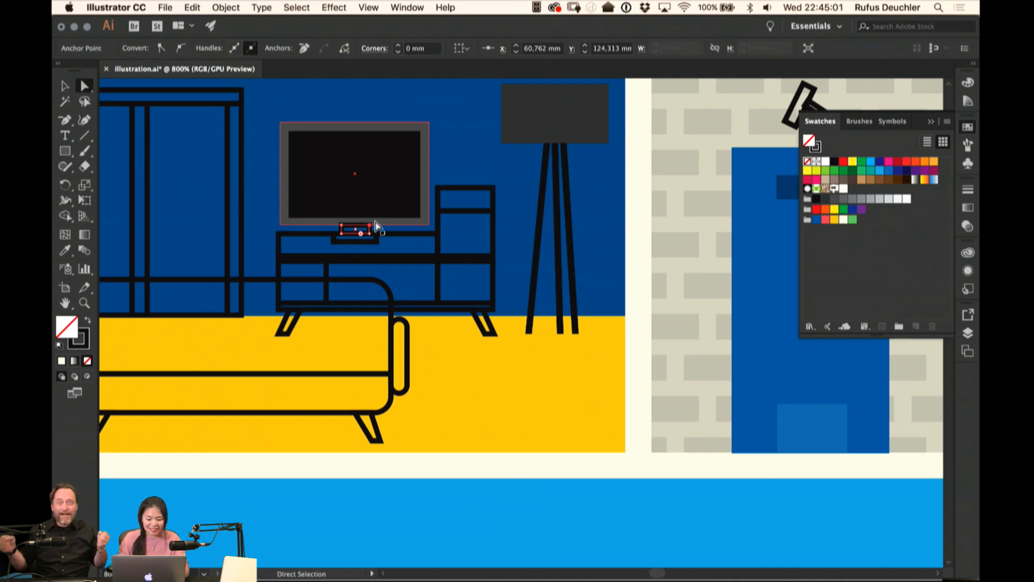
key("shift+x")
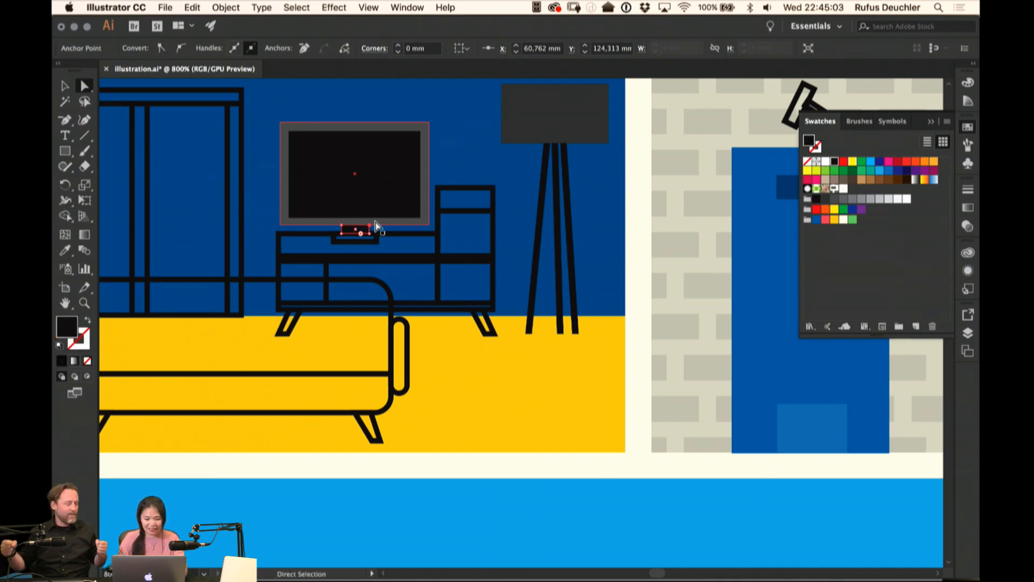
left_click(379, 243)
key("shift+x")
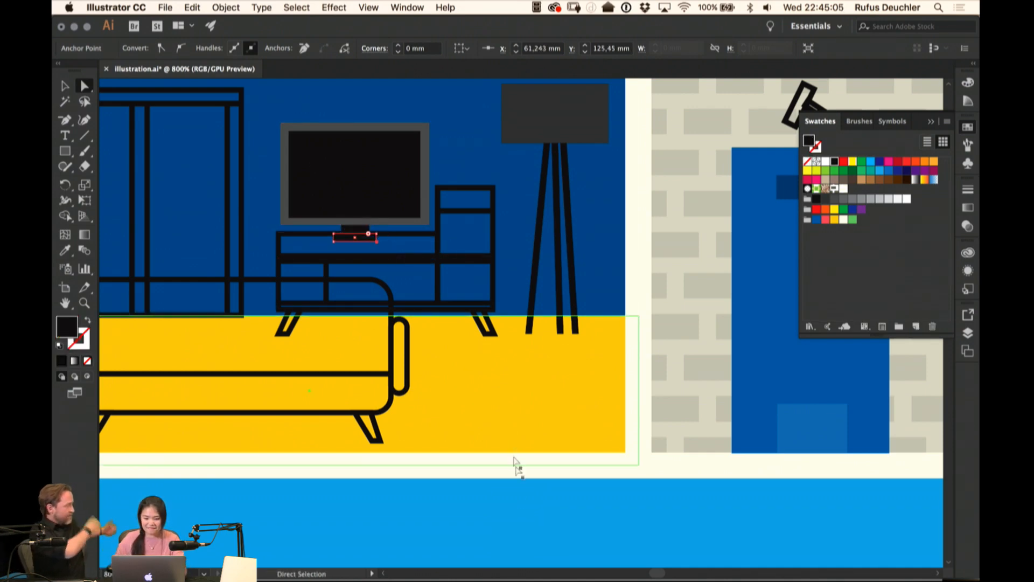
left_click(852, 200)
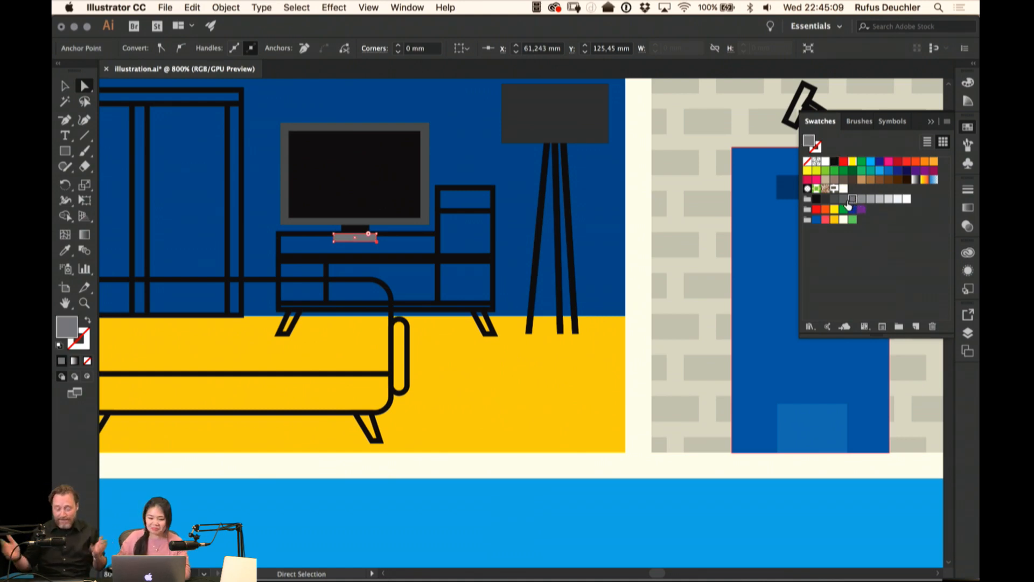
left_click(842, 200)
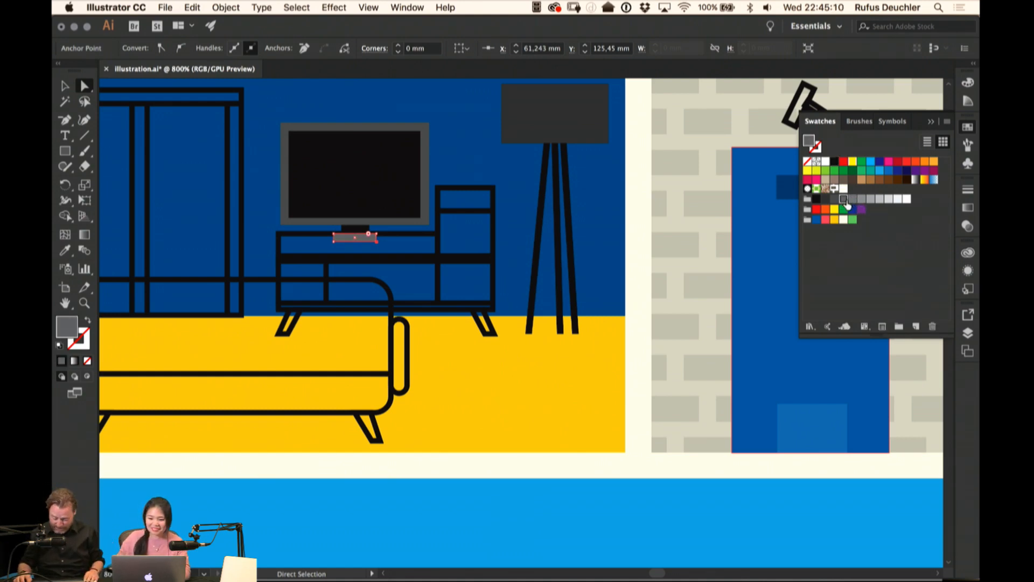
left_click(373, 510)
Turn the outlines of the long box under the television and the two stacked boxes beside it into solid black fills
left_click(417, 235)
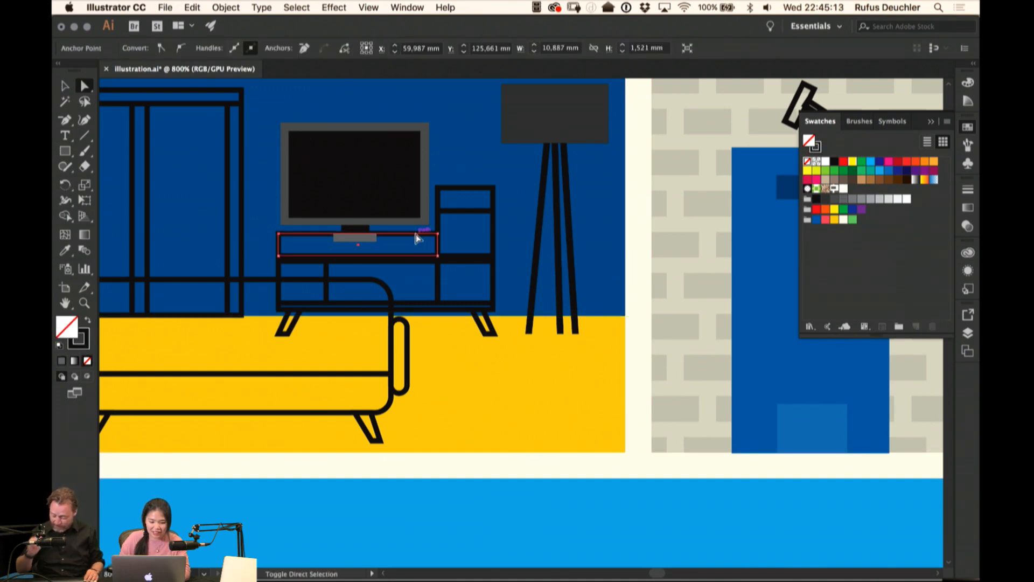
key("shift+x")
left_click(446, 201)
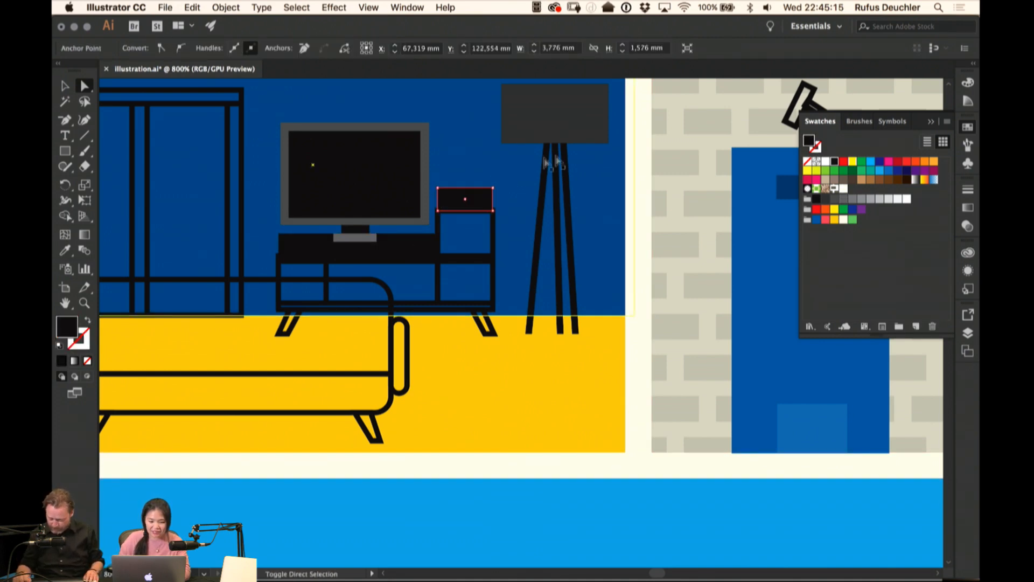
left_click(494, 237, "shift")
left_click(494, 235)
key("shift+x")
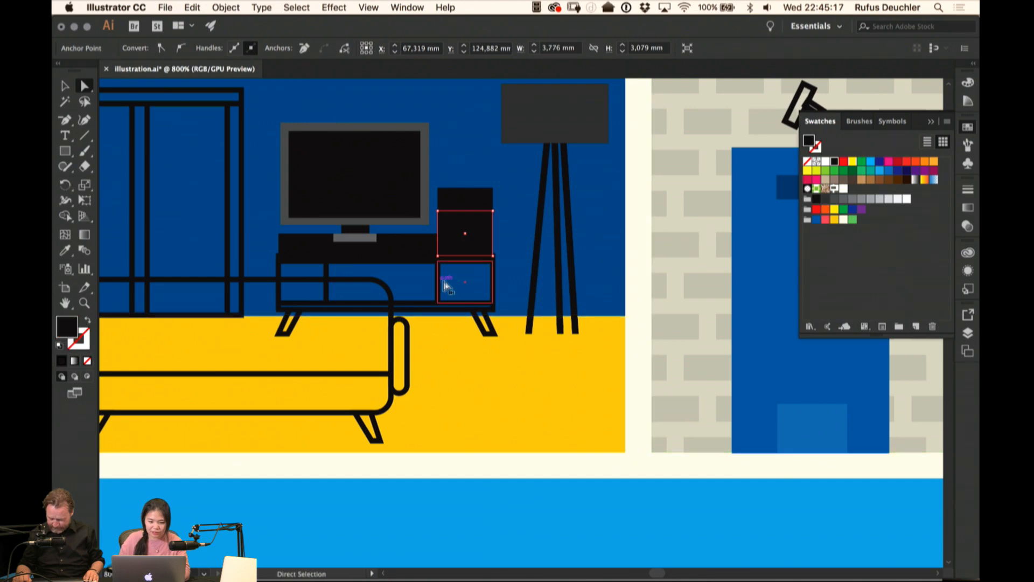
Isolate the television furniture group and turn the low cabinet body's outline into a solid fill
key("v")
left_click(398, 242)
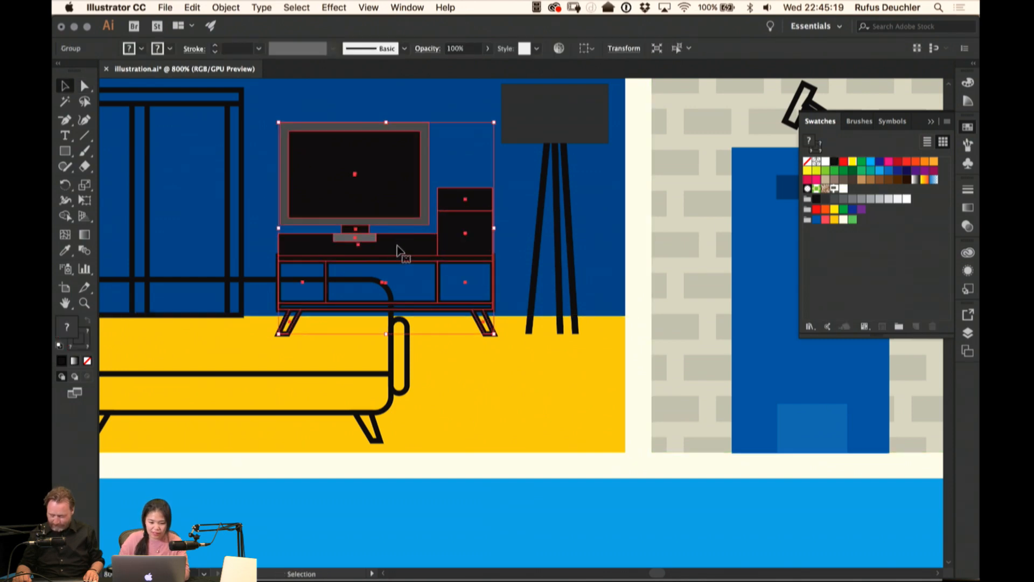
double_click(398, 243)
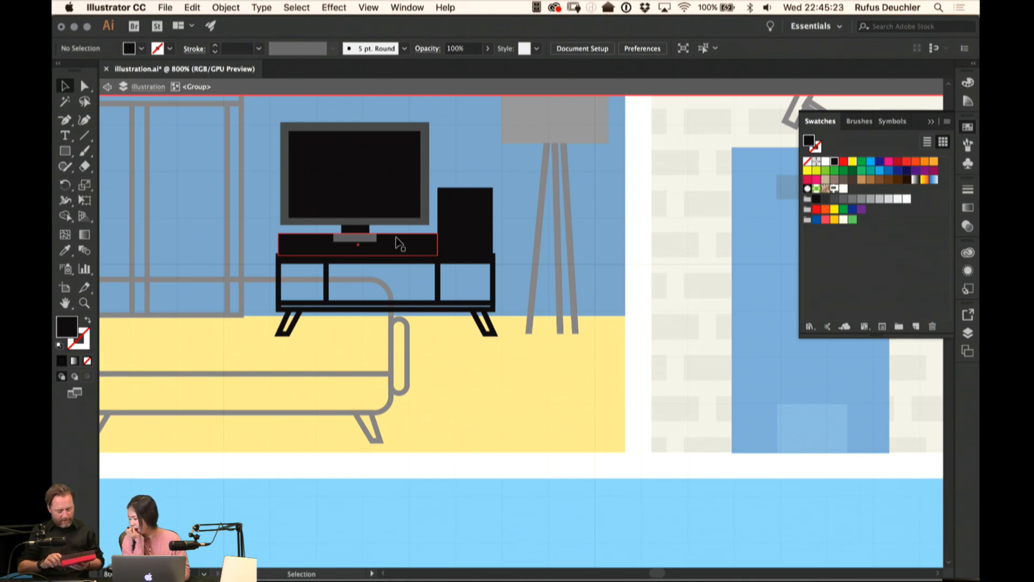
scroll(399, 242, "left", 5)
scroll(399, 242, "up", 2)
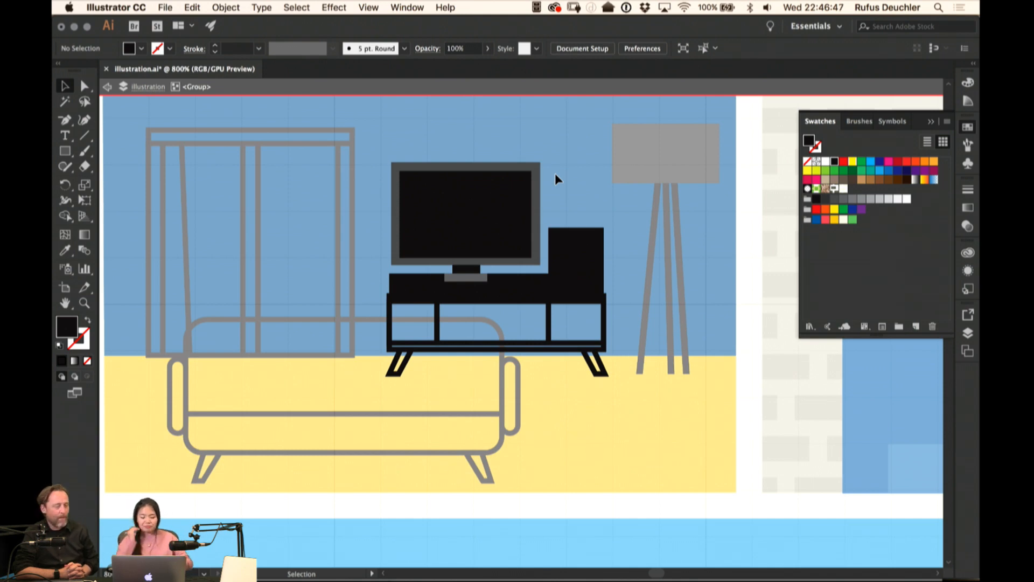
key("a")
left_click(390, 296)
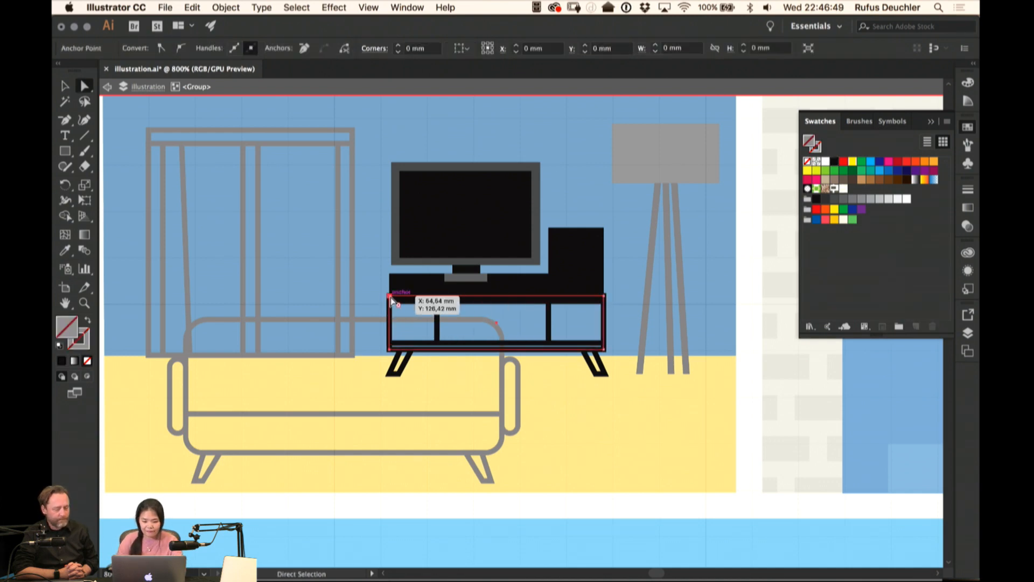
key("shift+x")
key("v")
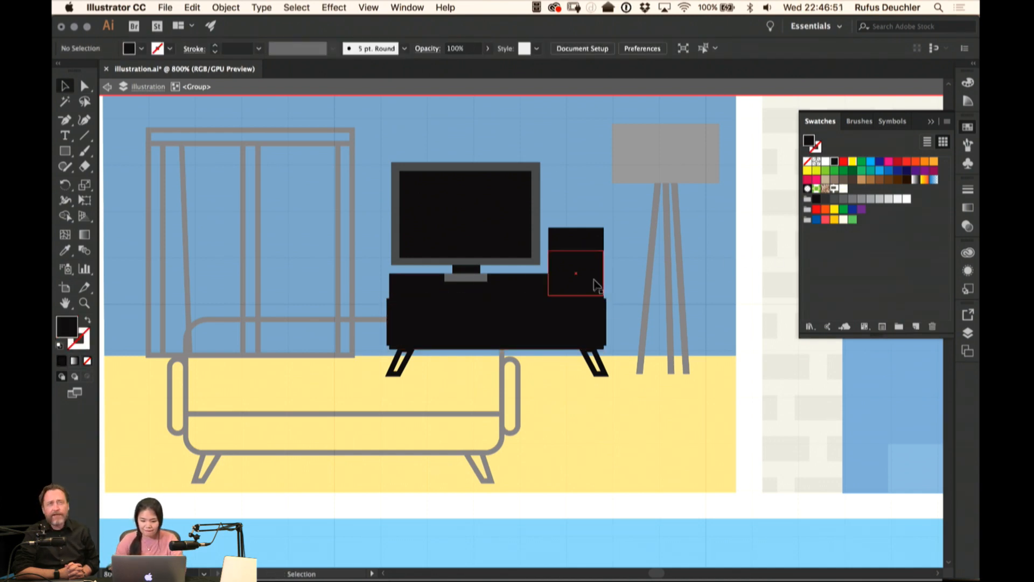
Fill the cabinet body with the cream swatch and the larger stacked box above it with the coral red swatch
left_click(593, 277)
key("a")
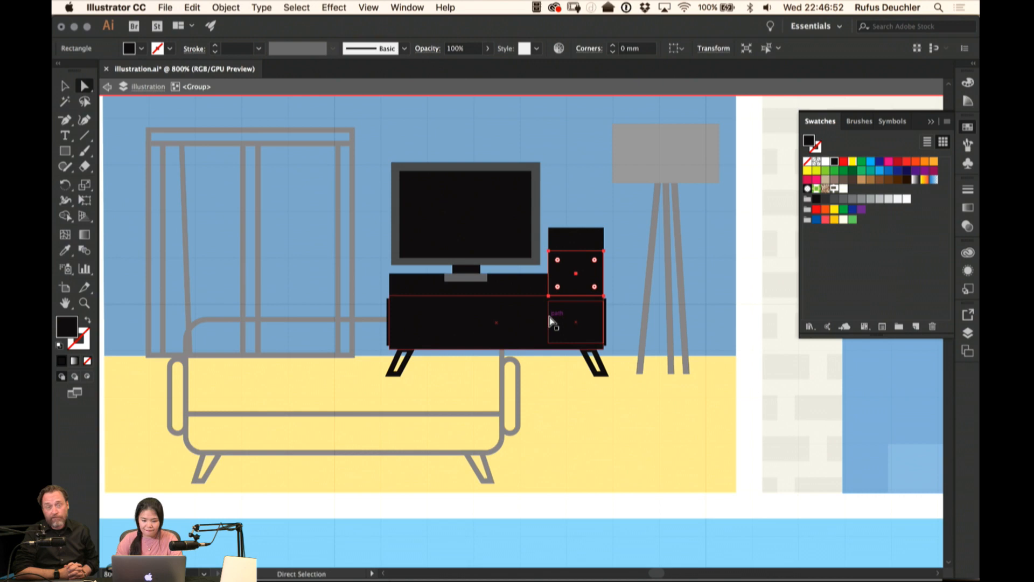
left_click(518, 314, "shift")
left_click(843, 219)
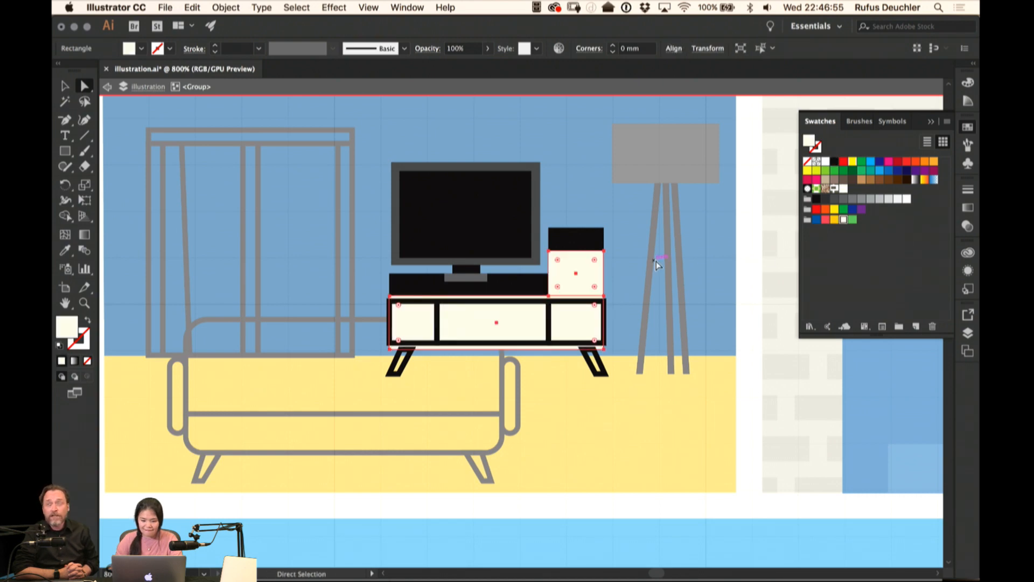
left_click(577, 277)
left_click(826, 219)
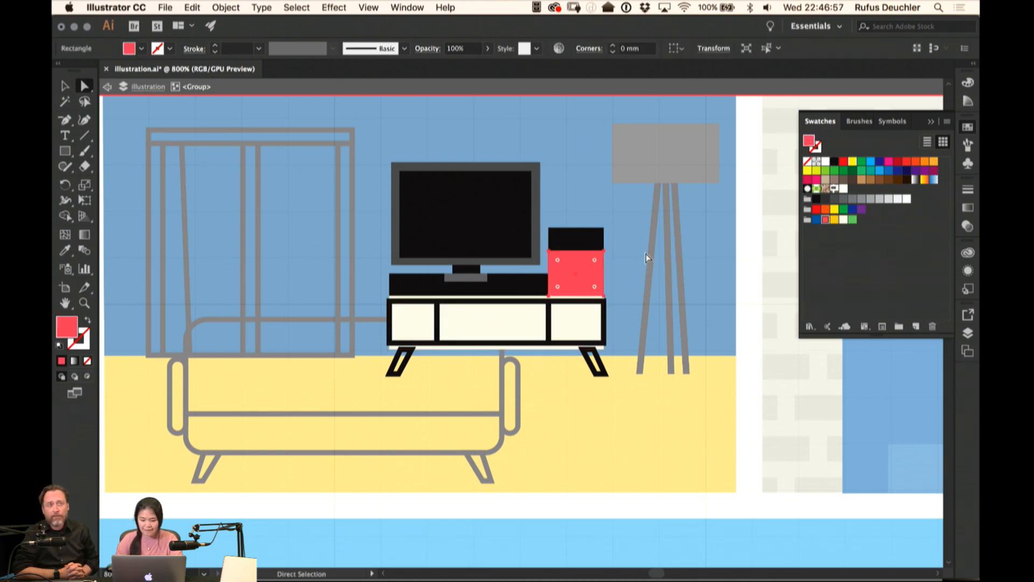
left_click(646, 254)
Turn the cabinet's middle and right compartments into outline-free fills, the middle one blue and the right one yellow
left_click(592, 305)
key("shift+x")
left_click(532, 302)
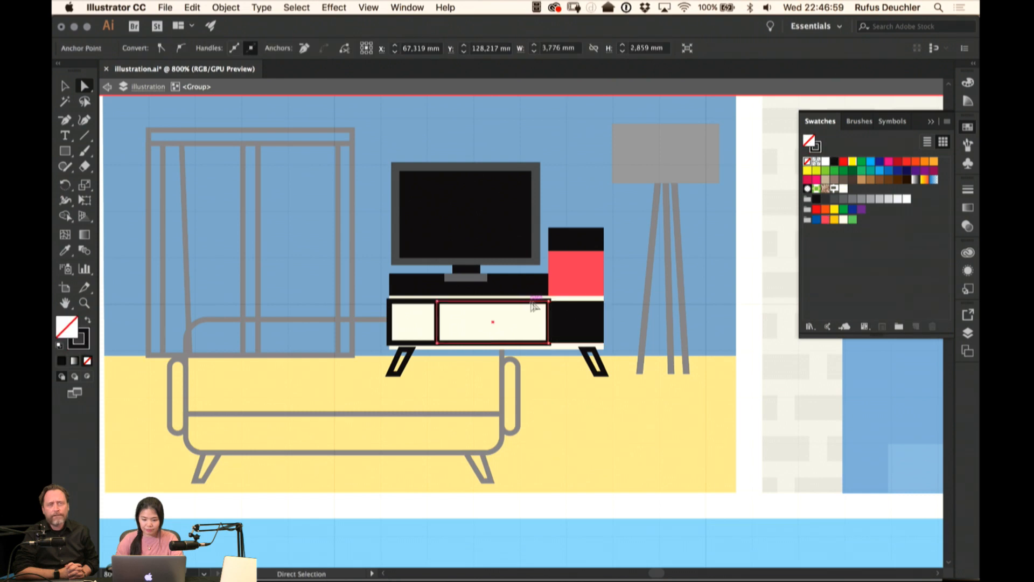
key("shift+x")
left_click(817, 220)
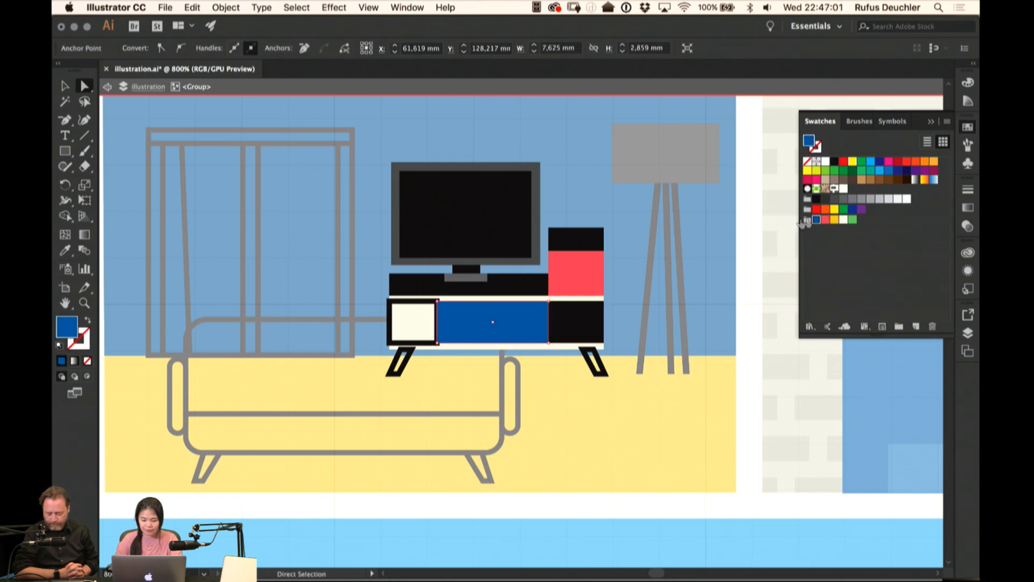
left_click(593, 324)
left_click(835, 220)
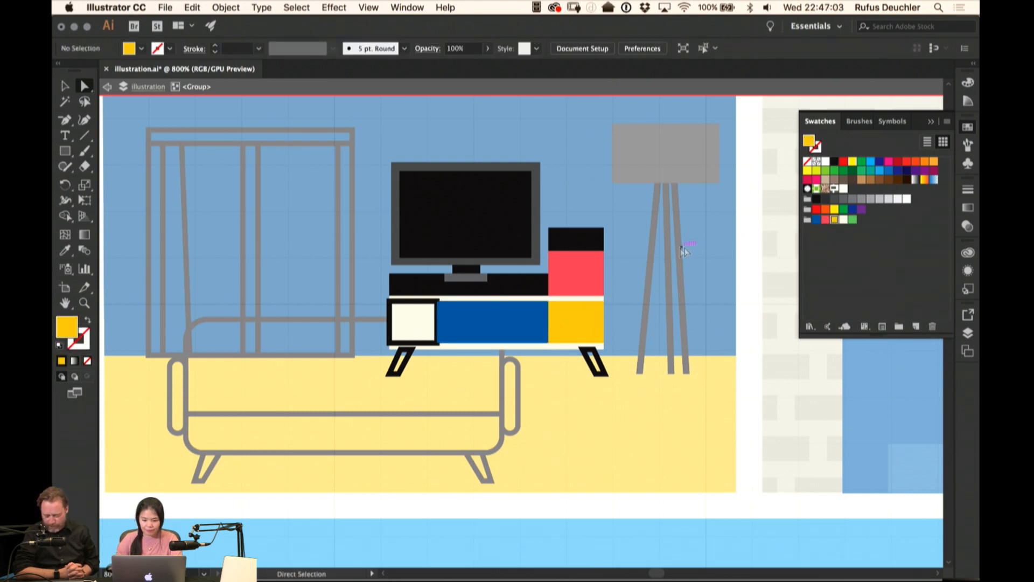
Fill the cabinet's left compartment with the green swatch, without an outline
left_click(421, 344)
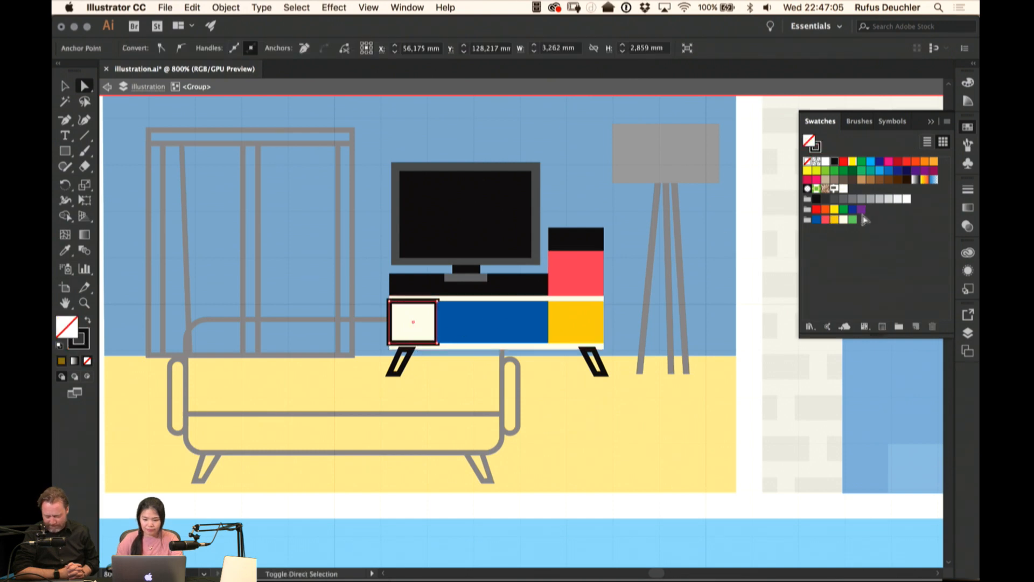
left_click(852, 219)
left_click(666, 260)
Fill the long box under the television and the top stacked box with a light-to-mid grey swatch
left_click(525, 295)
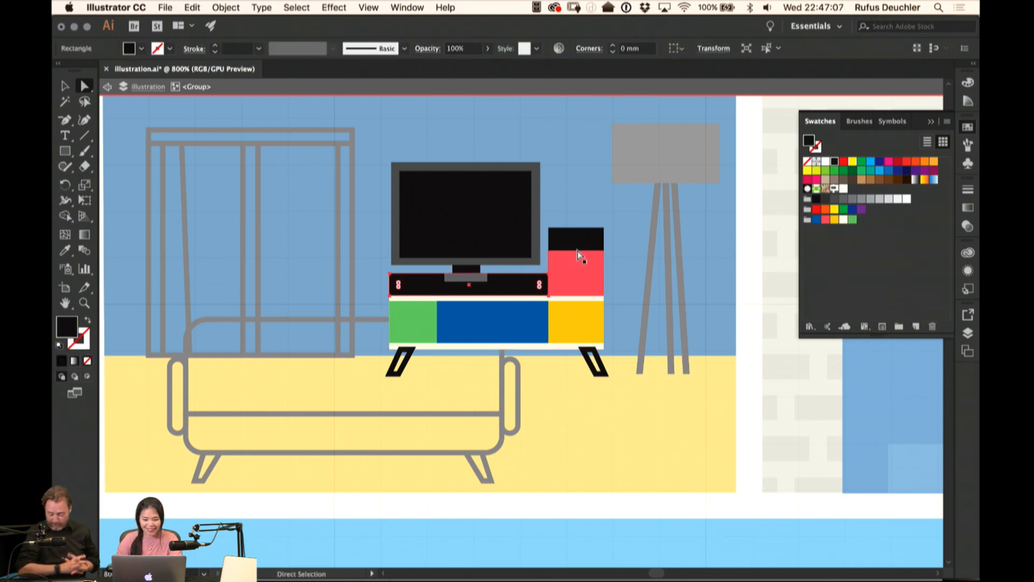
left_click(578, 249, "shift")
left_click(889, 199)
left_click(639, 237)
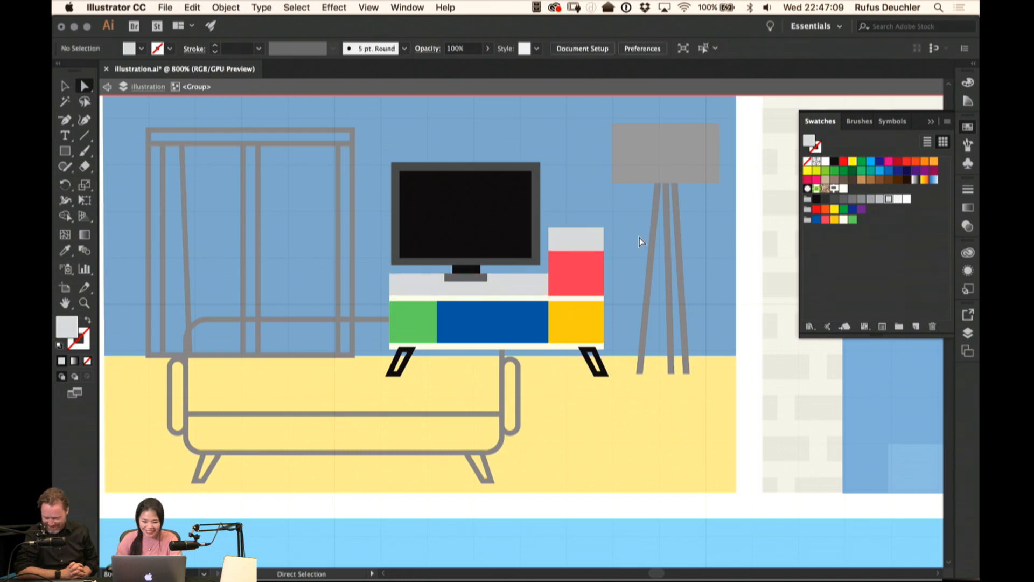
left_click(580, 241)
left_click(519, 285, "shift")
left_click(880, 200)
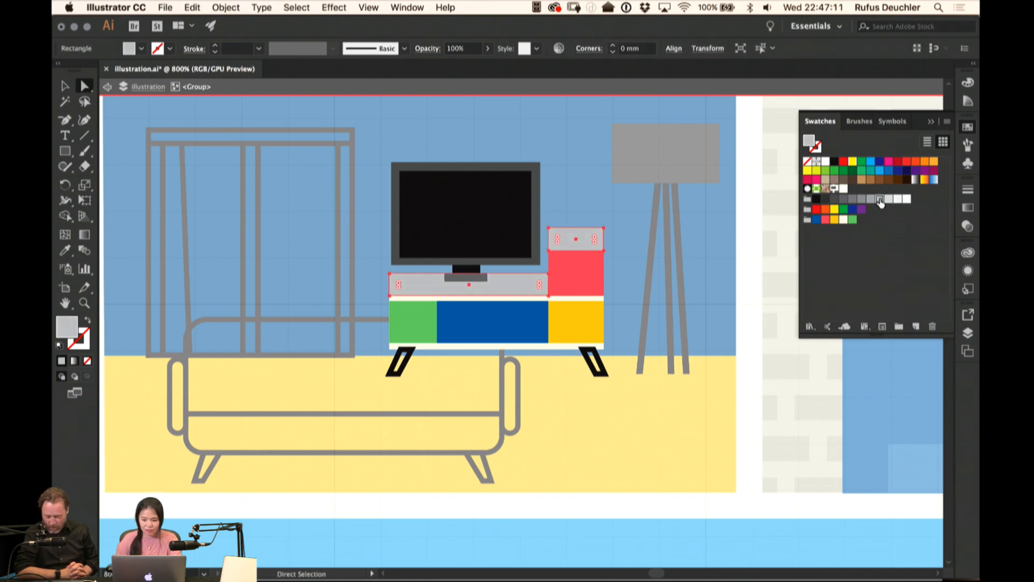
left_click(635, 241)
Convert both cabinet legs from outlines to fills and colour them with a mid grey swatch
left_click(399, 362)
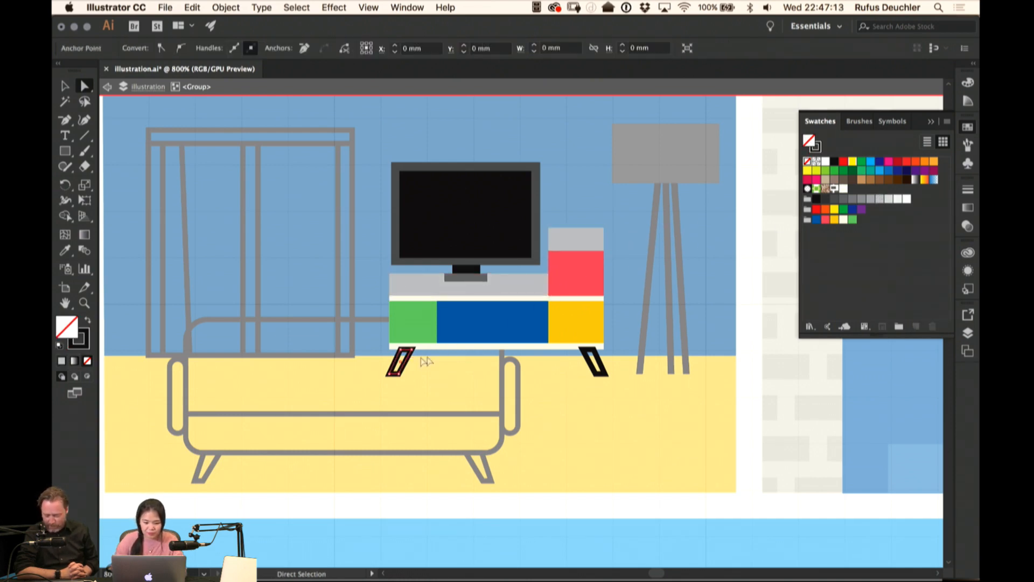
left_click(593, 362, "shift")
left_click(592, 365)
key("shift+x")
key("s")
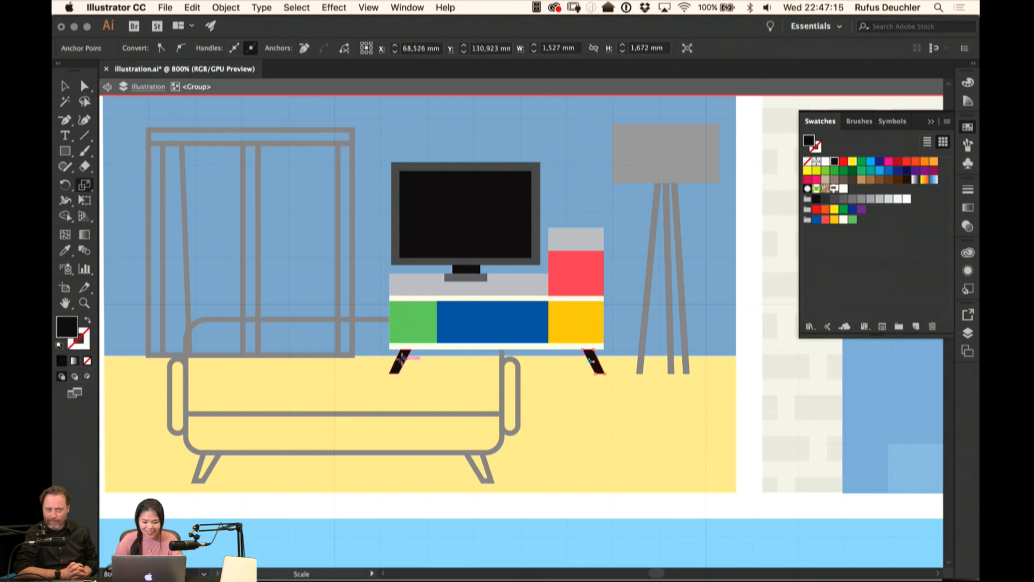
key("a")
left_click(400, 366, "shift")
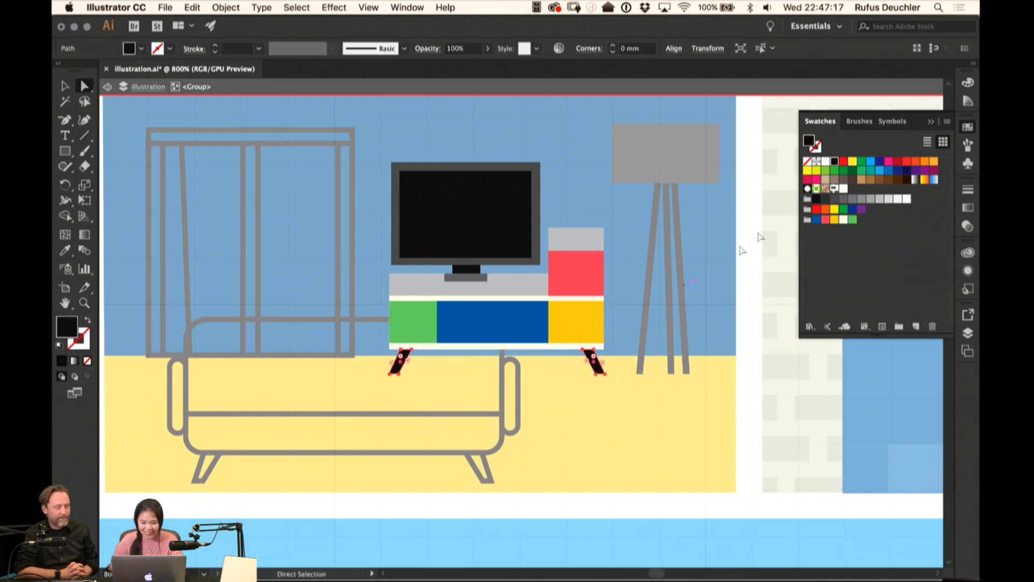
left_click(853, 199)
left_click(628, 277)
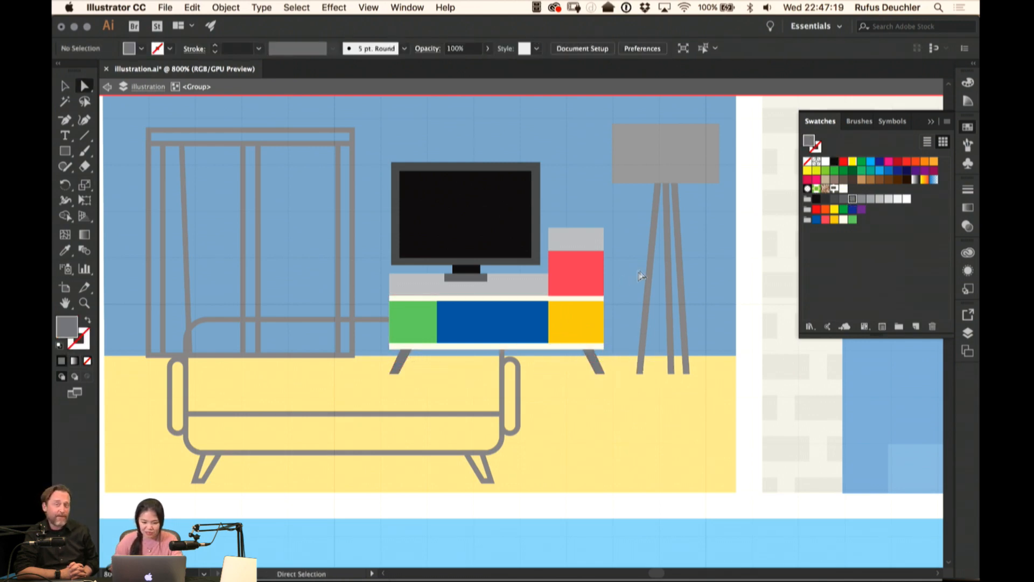
Recolour the cabinet's middle compartment with a dark grey swatch and leave the group's isolation
left_click_drag(629, 286, 695, 276)
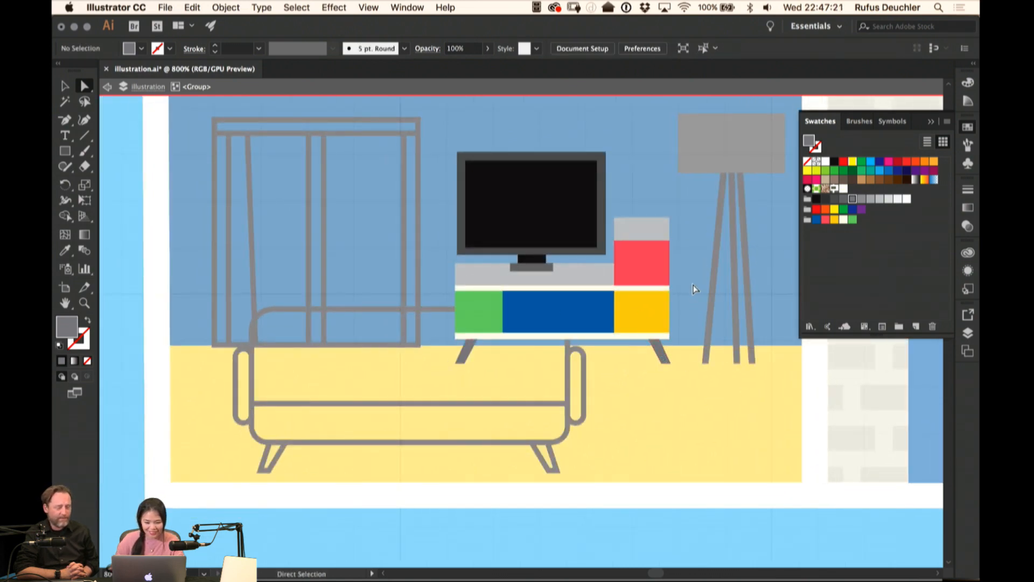
key("super+minus")
key("super+minus")
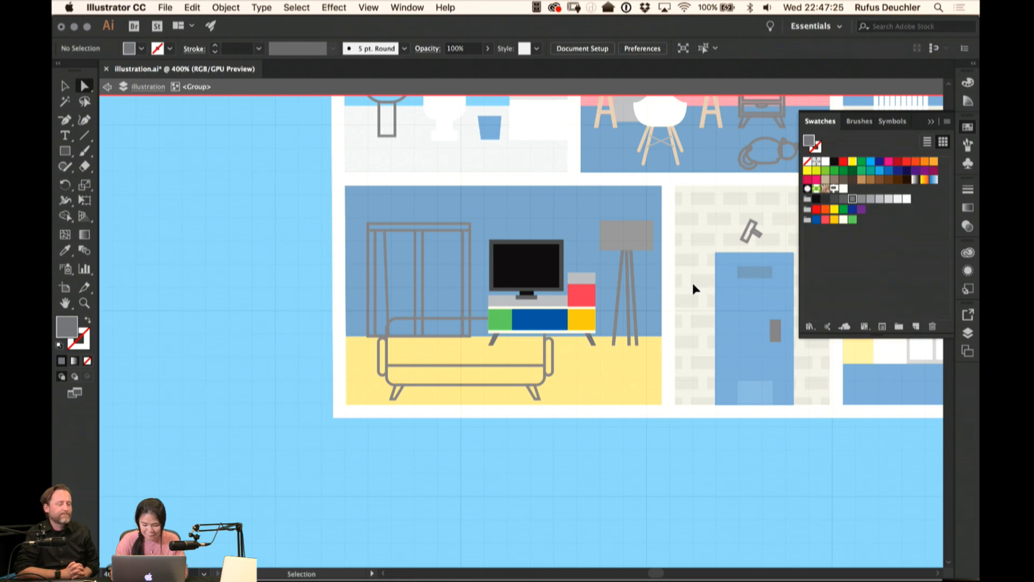
left_click_drag(622, 282, 654, 266)
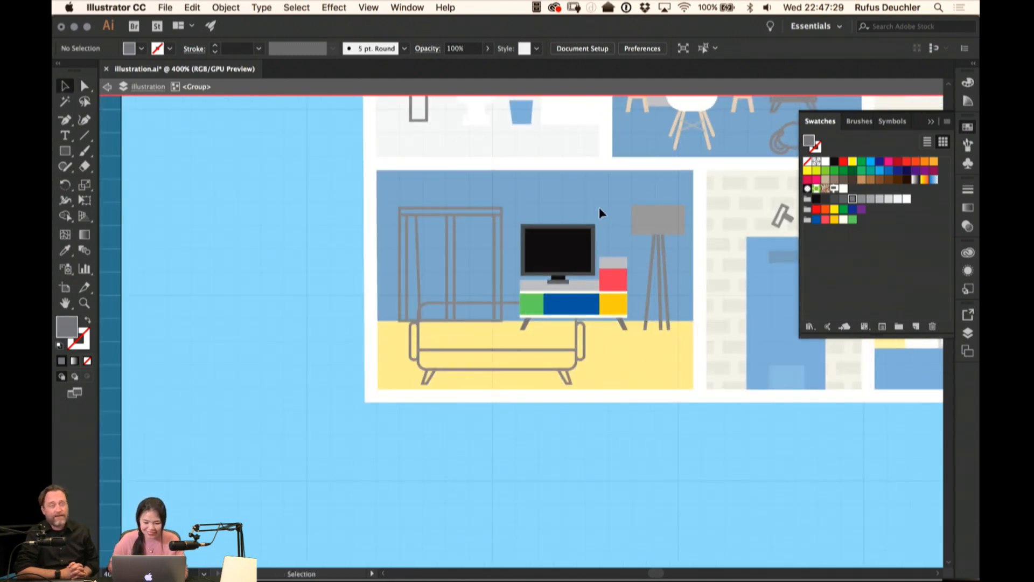
key("a")
left_click(576, 304)
left_click(844, 200)
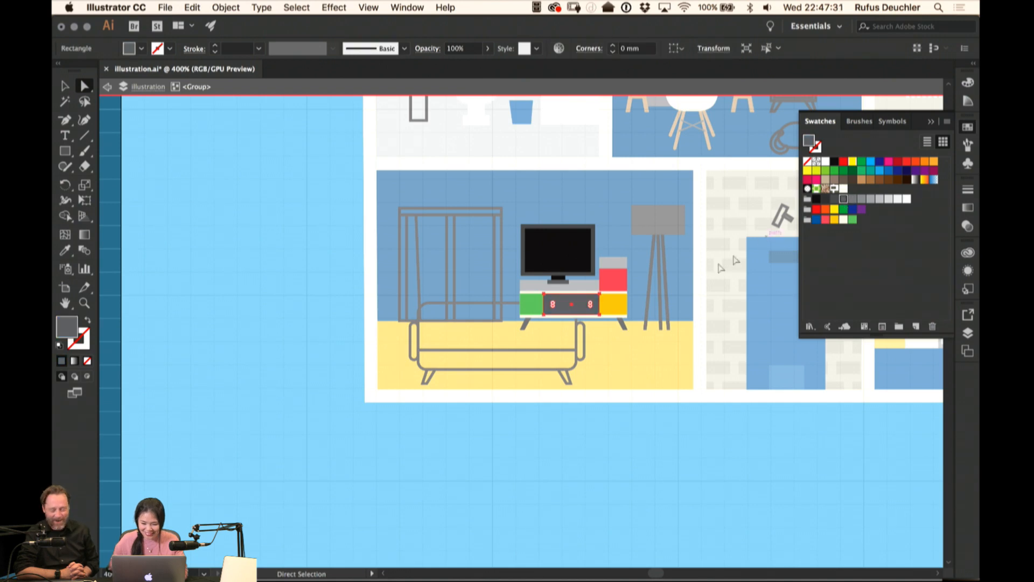
key("v")
left_click(675, 270)
left_click_drag(508, 259, 557, 246)
double_click(569, 186)
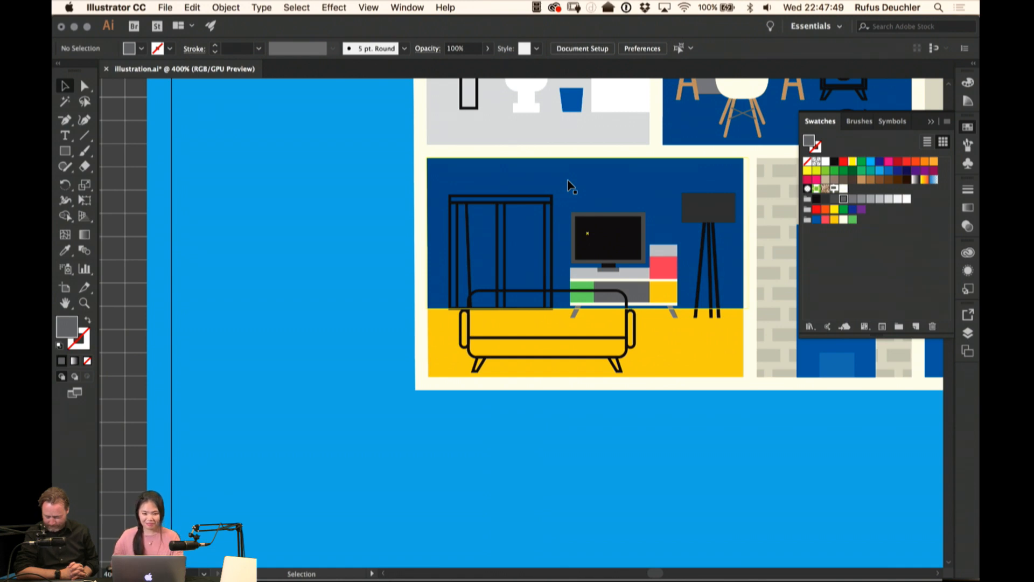
Turn the bathroom lamp's bulb outline into a fill and colour it with the yellow swatch
left_click_drag(376, 181, 325, 278)
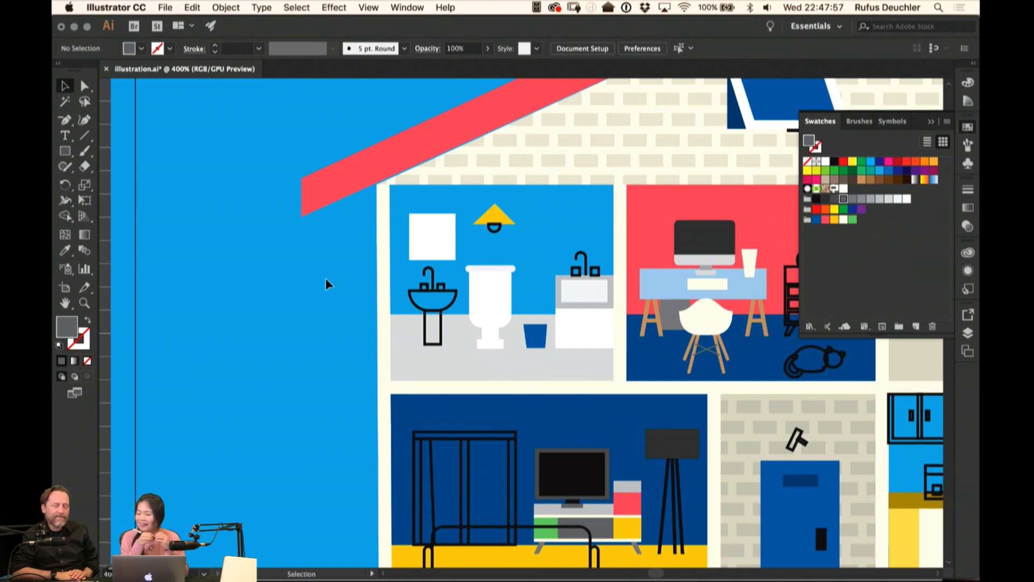
left_click(496, 228, "super")
key("shift+x")
left_click(309, 340)
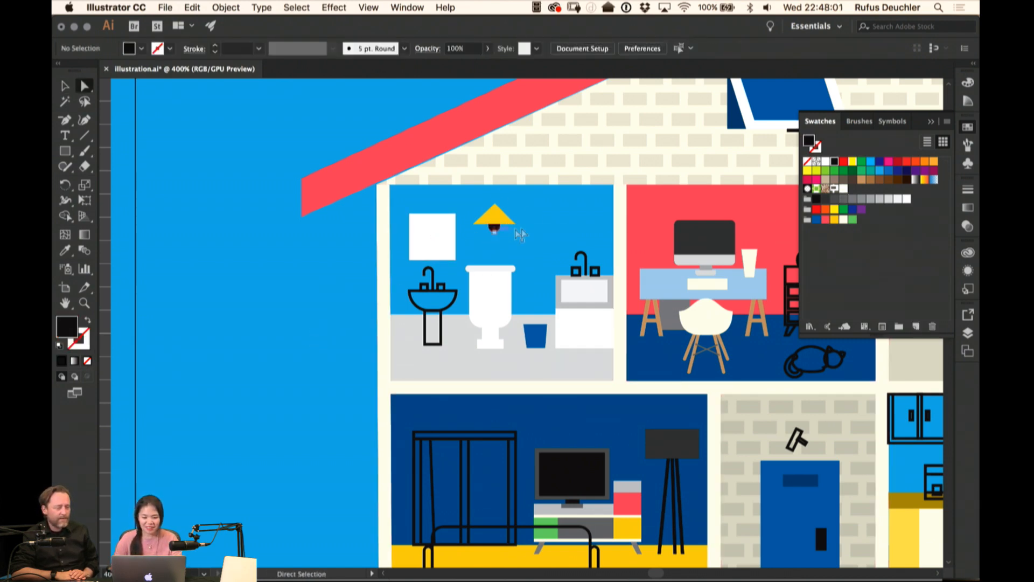
left_click(496, 228)
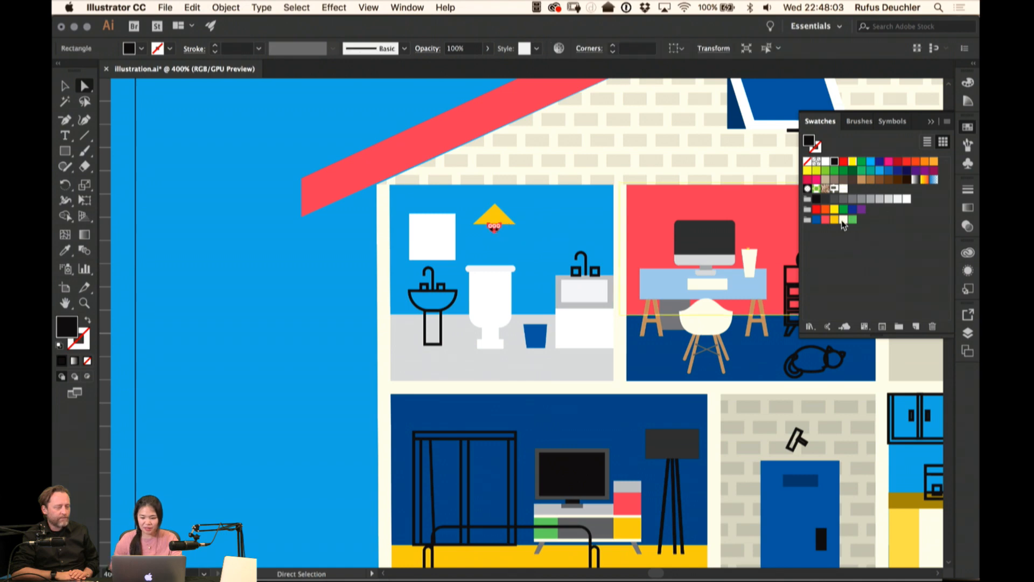
left_click(834, 220)
left_click(345, 298)
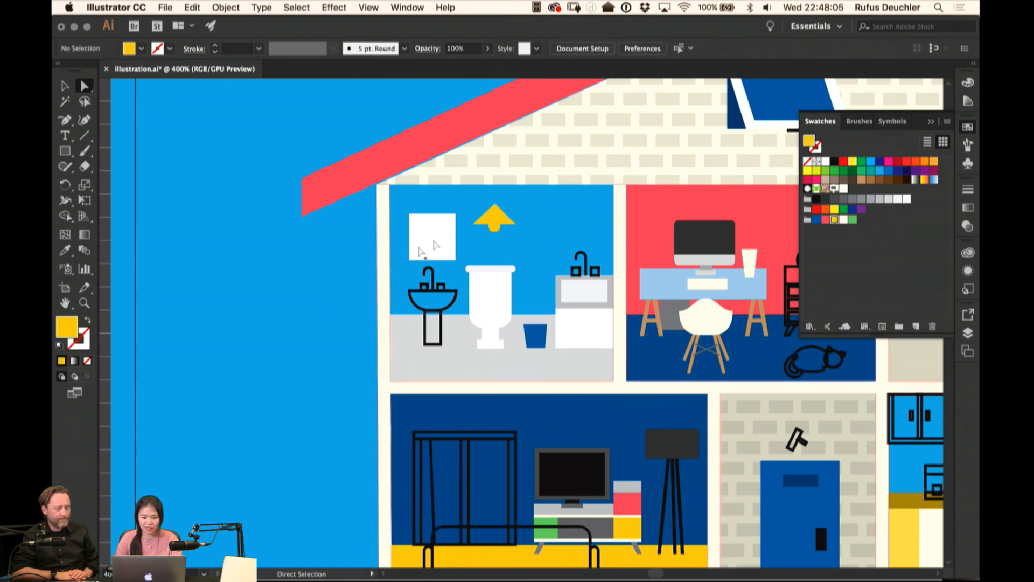
Fill the bathroom lamp's shade with a near-white grey swatch
left_click(493, 216)
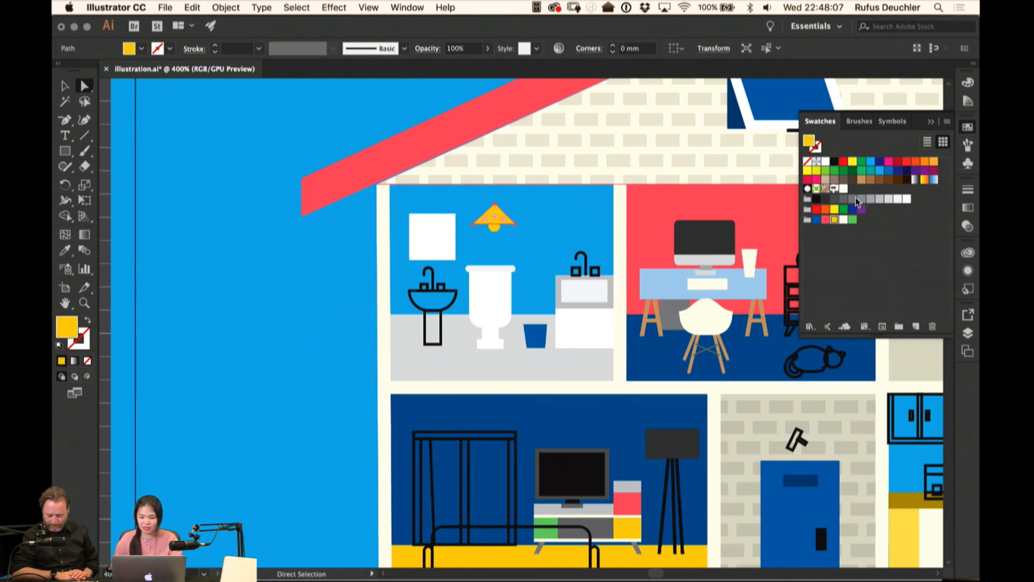
left_click(858, 200)
left_click(897, 199)
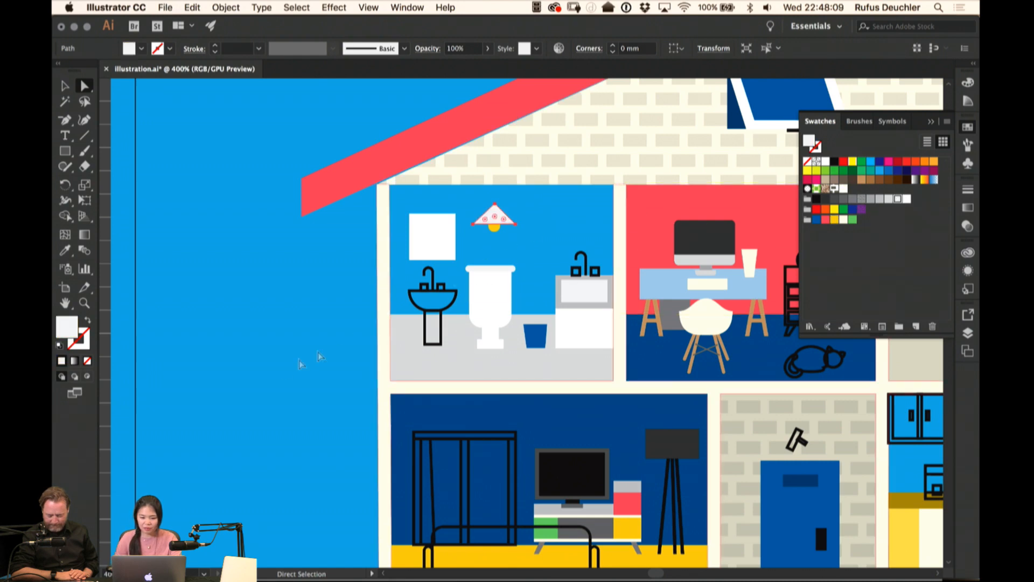
left_click(299, 362)
Draw a thin vertical rectangle as the lamp's cord from the bathroom ceiling down to the shade
left_click(67, 153)
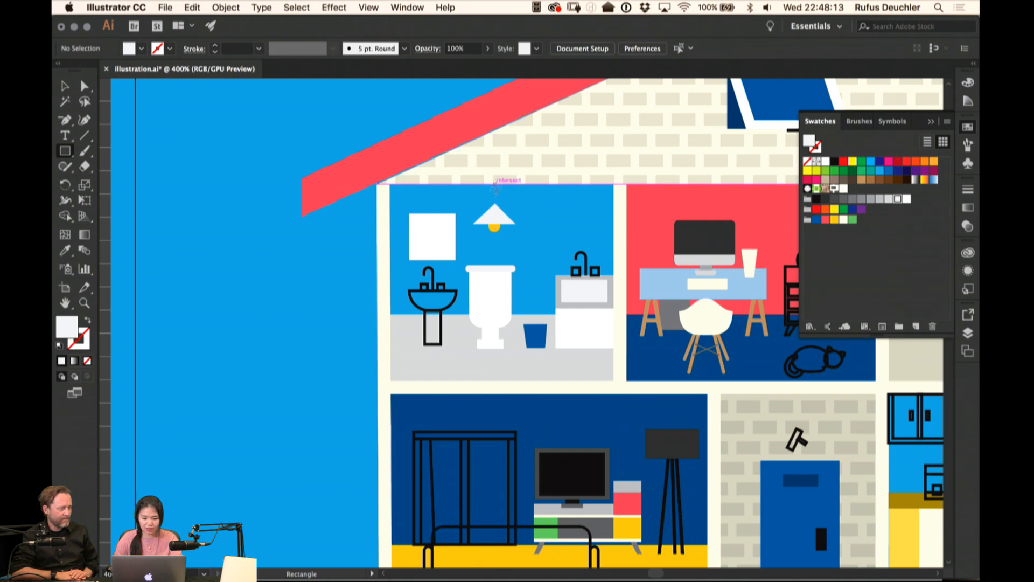
mouse_move(494, 185)
left_mouse_down()
mouse_move(493, 211)
mouse_move(496, 201)
left_mouse_up()
key("v")
left_click(248, 329)
left_click(256, 319)
left_click(247, 324)
Recolour the bathroom lamp's shade with the dark blue swatch
left_click(503, 218)
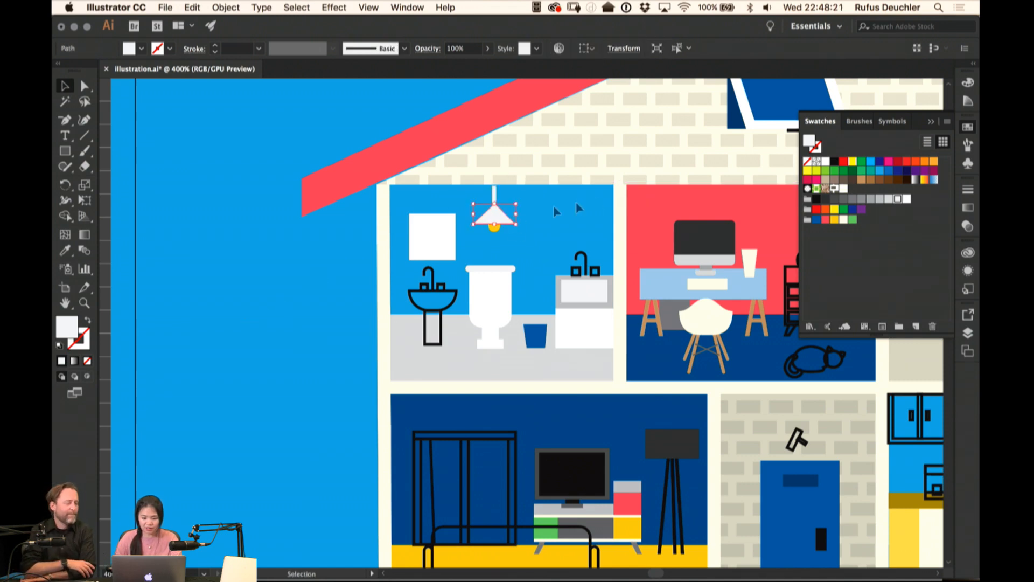
left_click(816, 219)
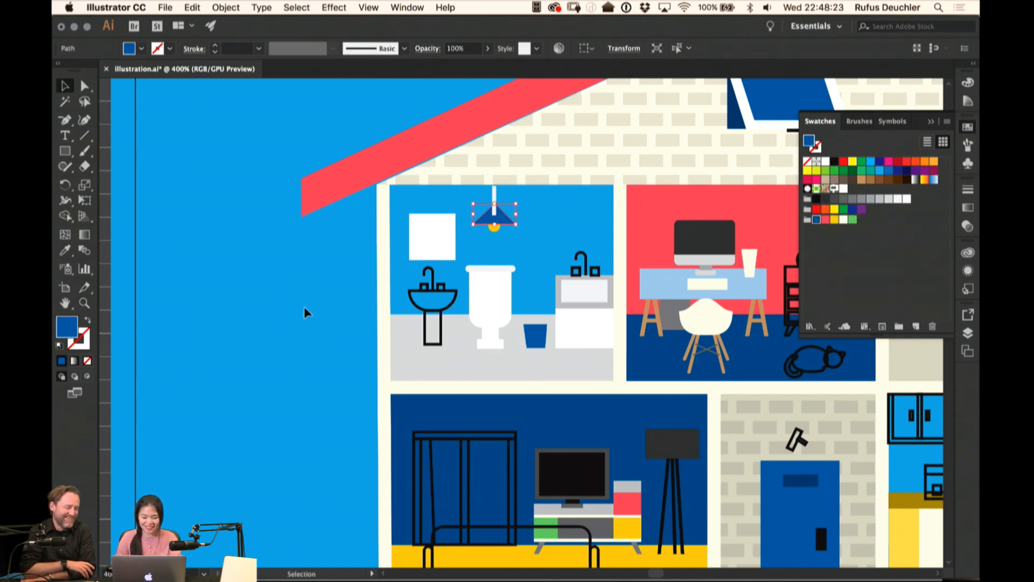
left_click(305, 313)
Cut the lamp's cord and paste it back behind the blue shade
left_click(495, 194)
key("Delete")
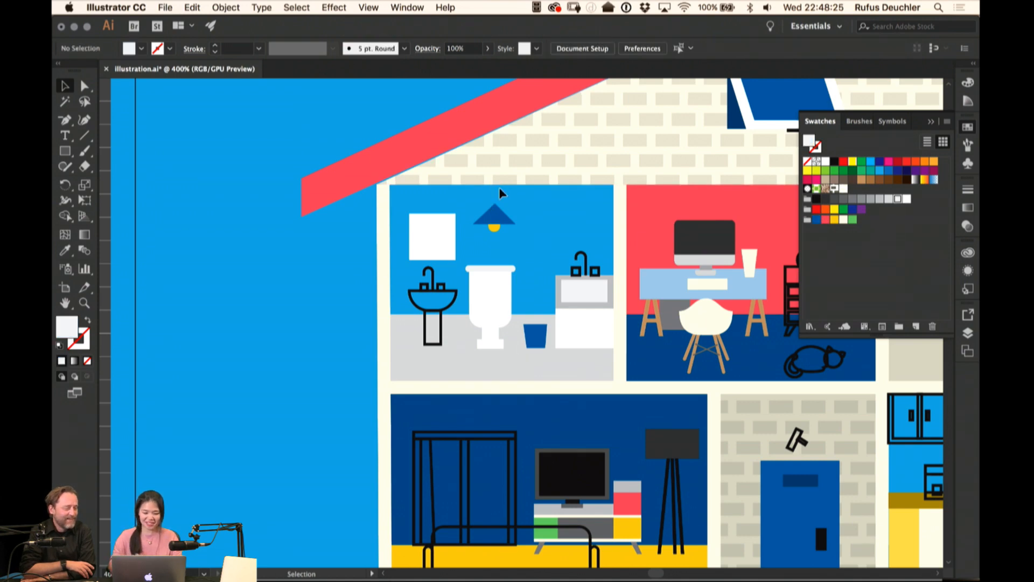
left_click(500, 216)
key("super+b")
left_click(282, 291)
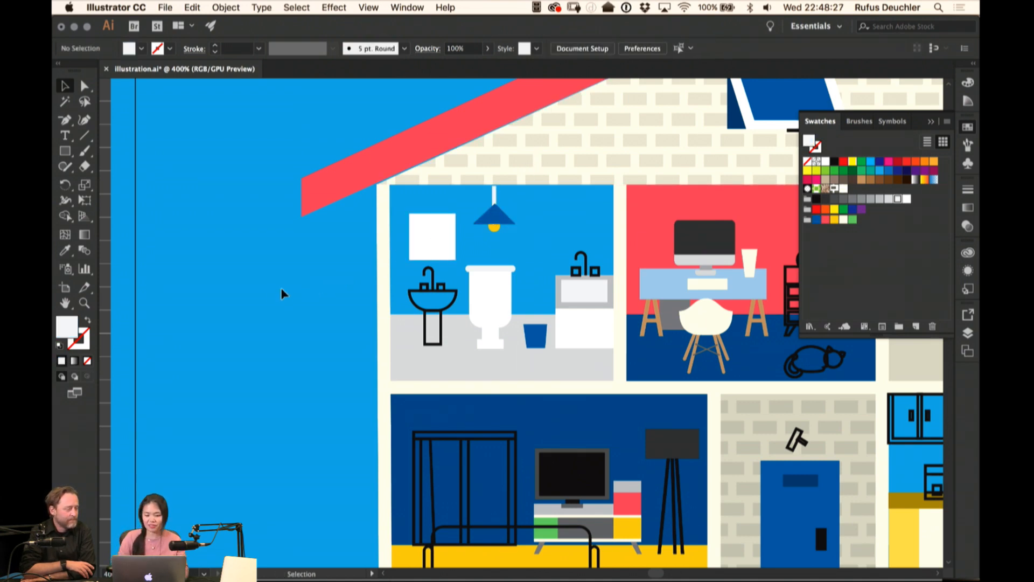
Nudge the bathroom lamp's cord slightly sideways so it is centred over the tip of the blue shade
key("super+equal")
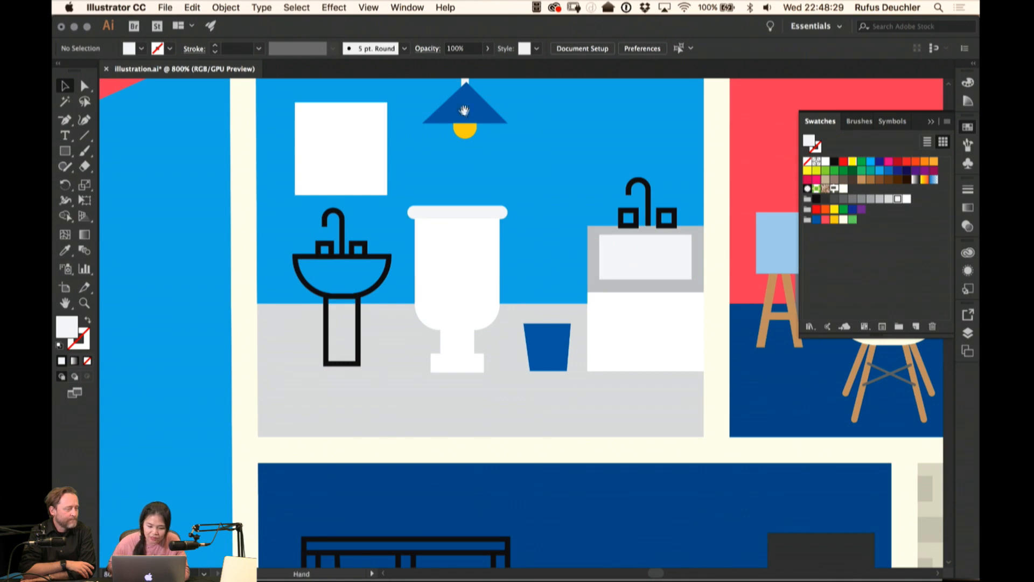
scroll(500, 197, "up", 5)
left_click_drag(501, 204, 501, 202)
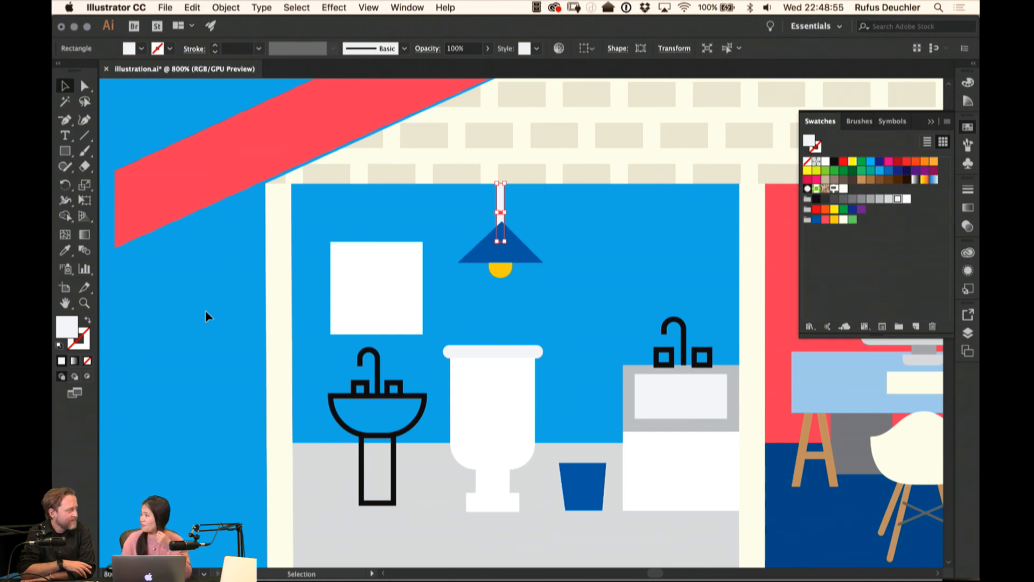
left_click(228, 259)
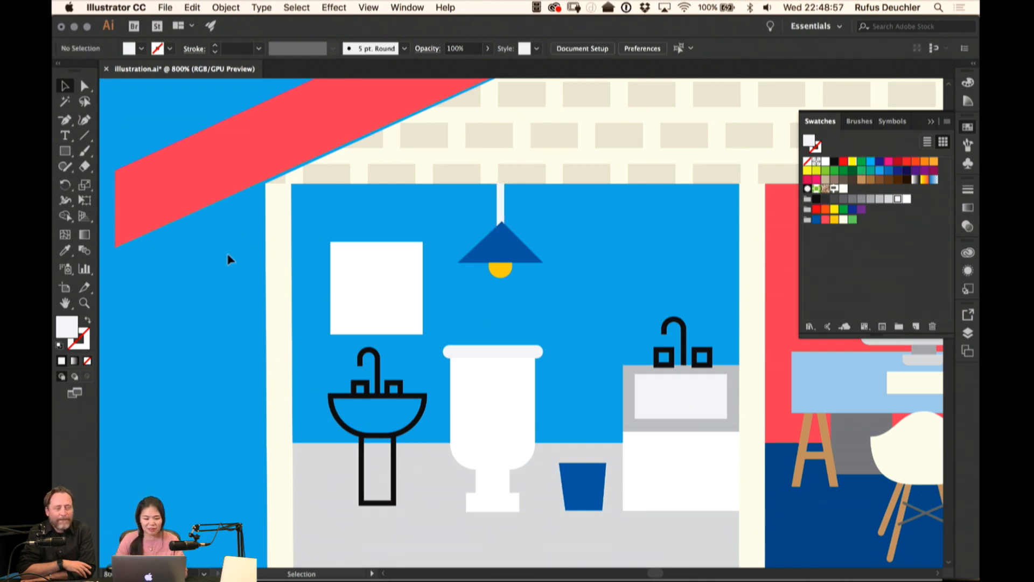
key("a")
left_click(501, 204)
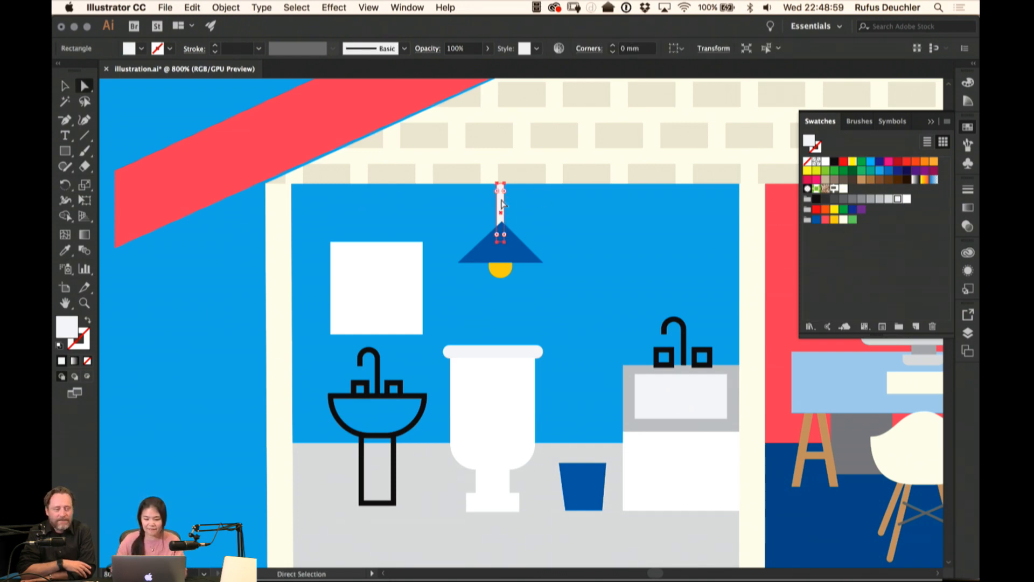
left_click_drag(510, 211, 506, 212)
left_click(258, 332)
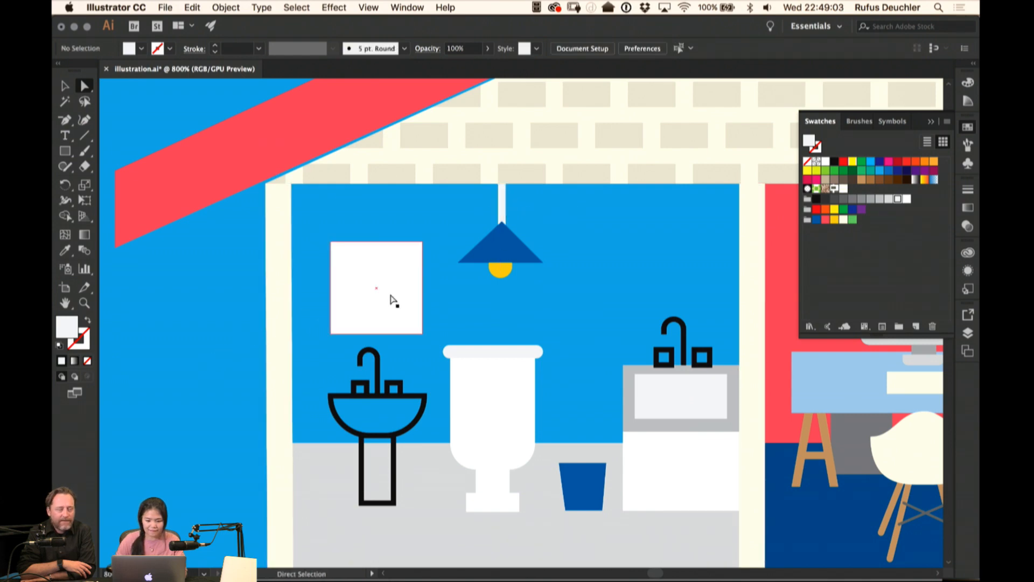
Slightly round the top corner of the bathroom lamp's blue shade
left_click(501, 232)
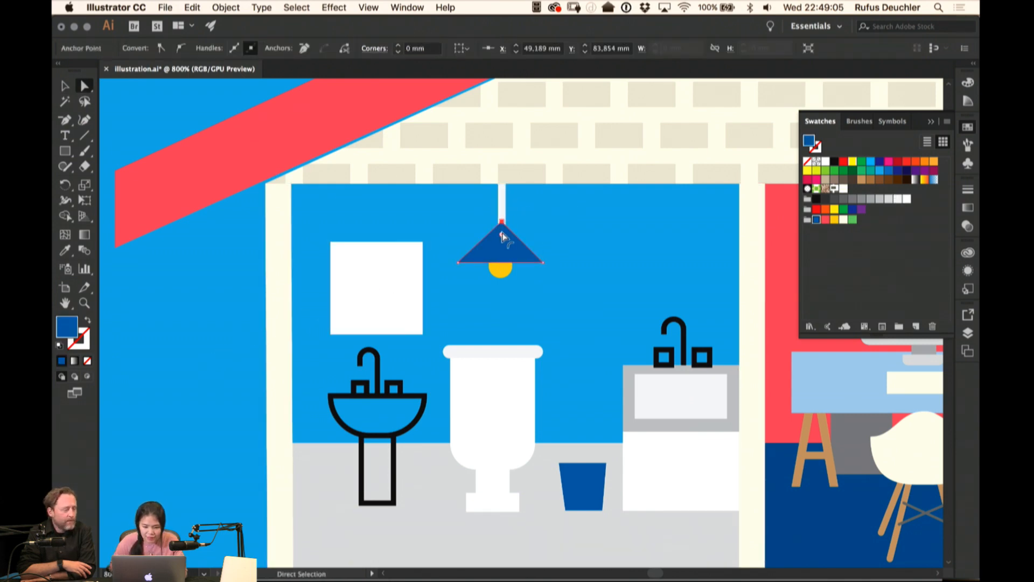
left_click_drag(502, 233, 502, 234)
left_click(235, 340)
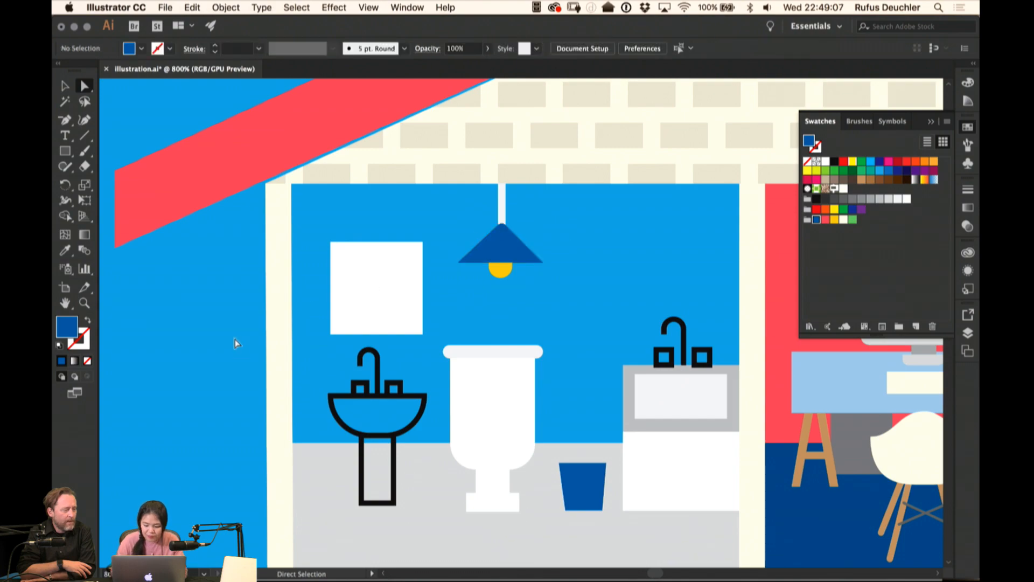
Look over the whole house illustration to check which parts still need colour
key("super+minus")
key("super+minus")
key("super+minus")
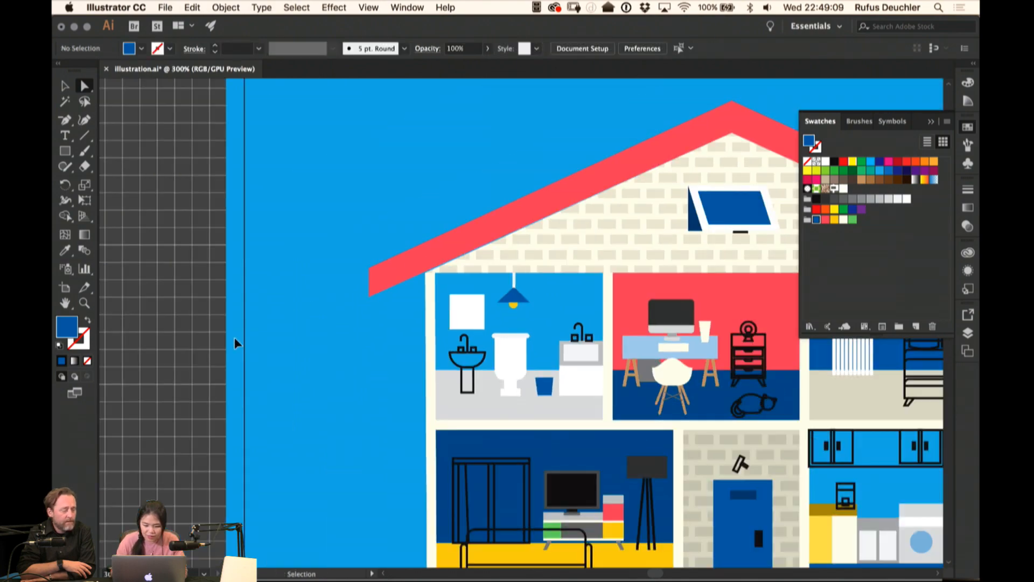
key("super+minus")
key("super+minus")
key("space")
left_click_drag(600, 282, 469, 219)
key("v")
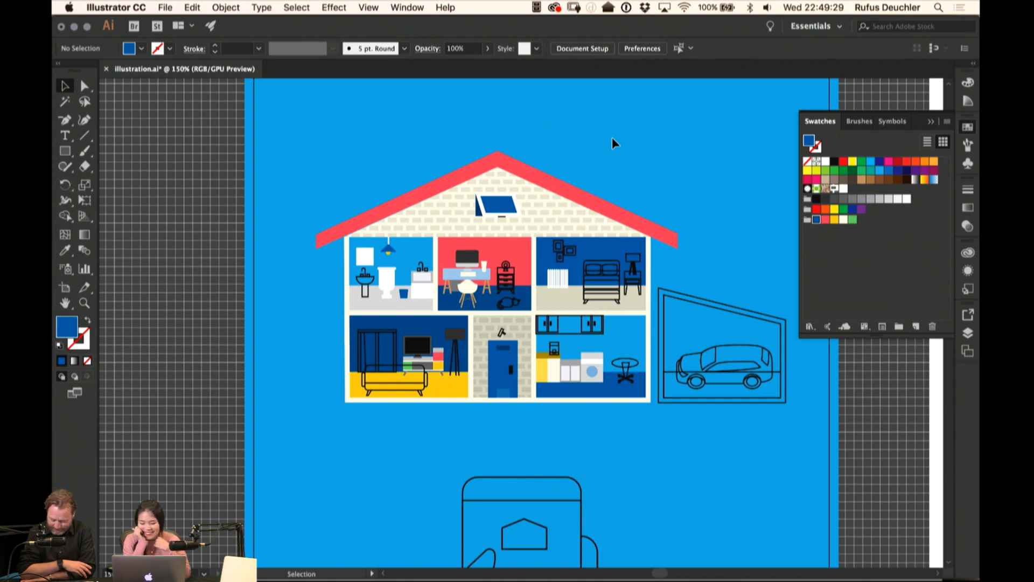
Recolour the living room floor lamp's shade with the green palette swatch
key("a")
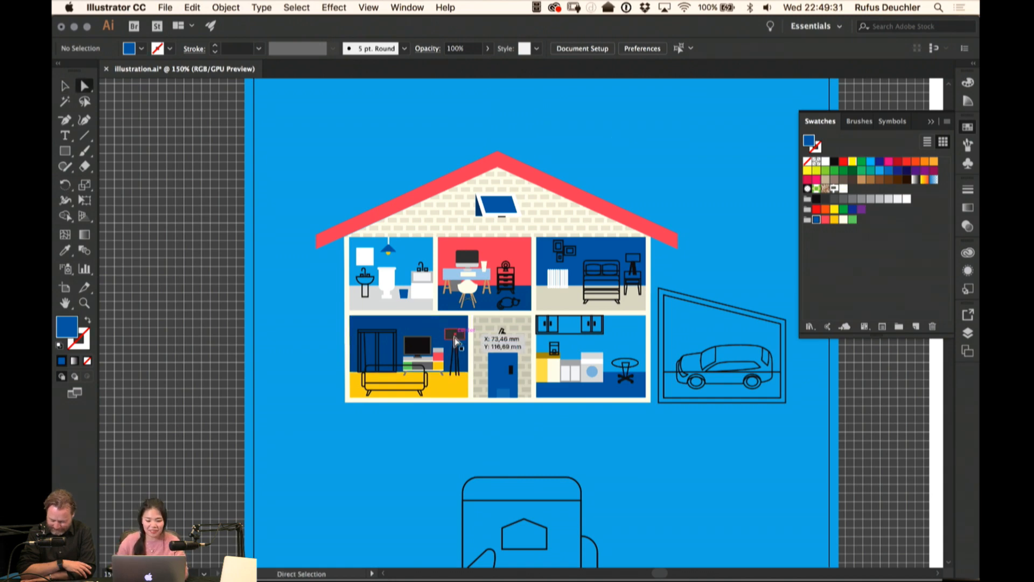
left_click(476, 315)
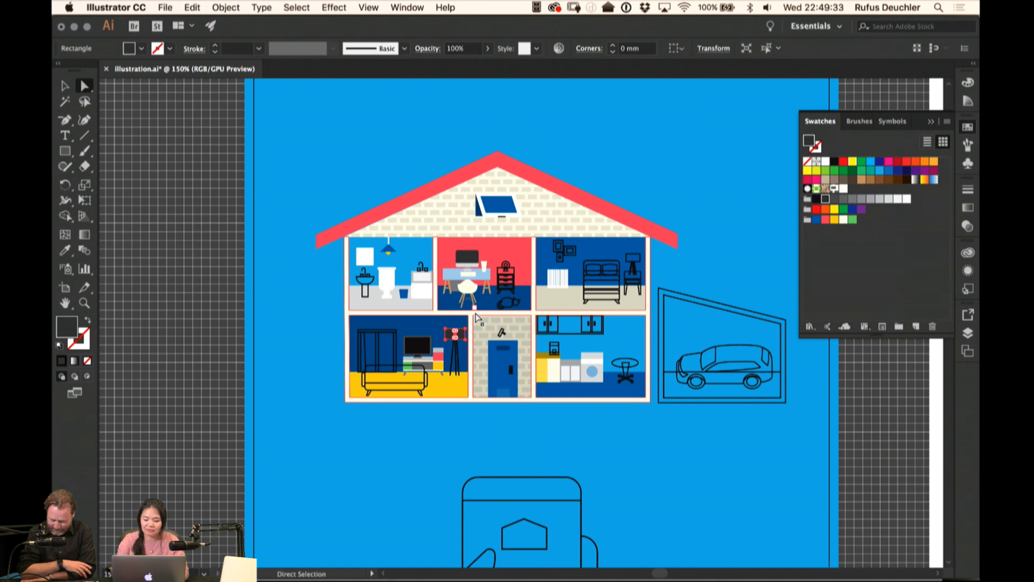
key("super+equal")
key("super+equal")
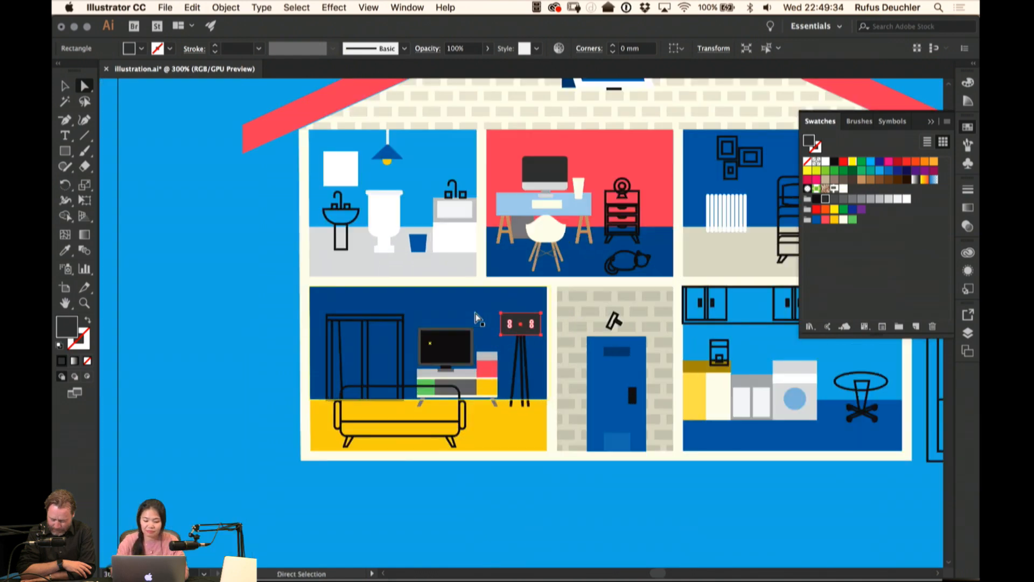
left_click(853, 220)
left_click(516, 508)
Try a tan fill and a medium grey fill on the floor lamp's tripod legs
left_click(521, 372)
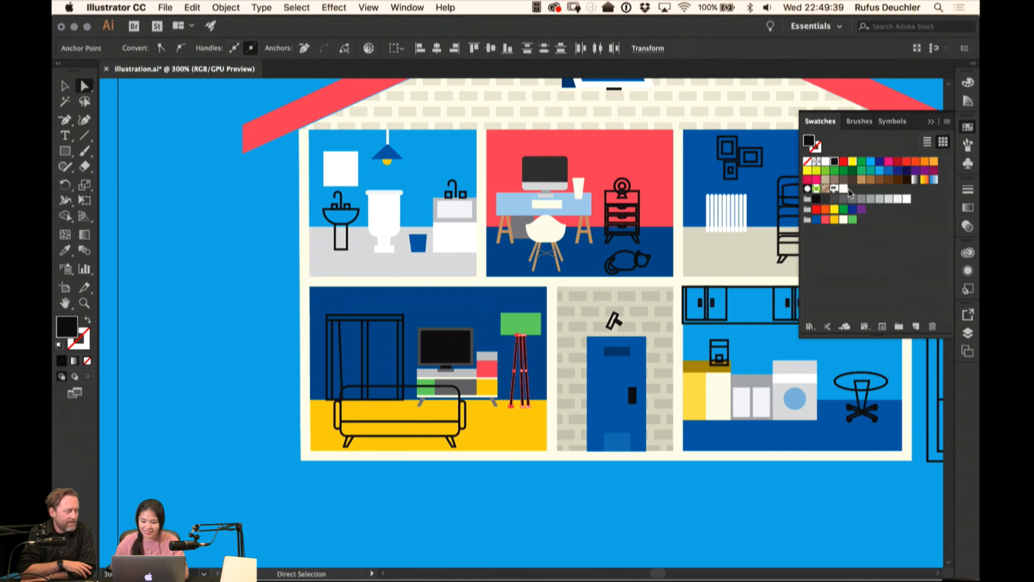
left_click(853, 180)
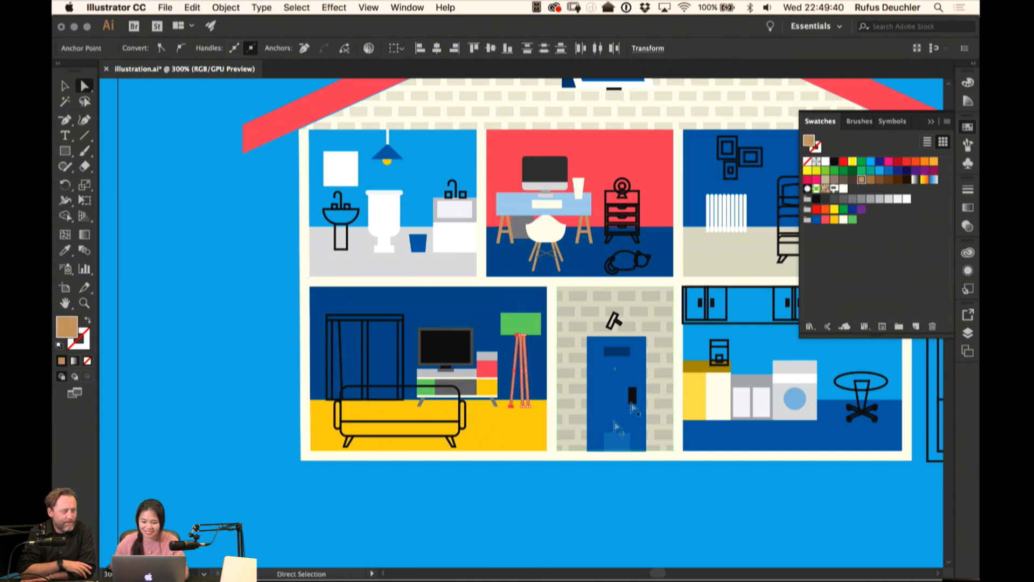
left_click(844, 200)
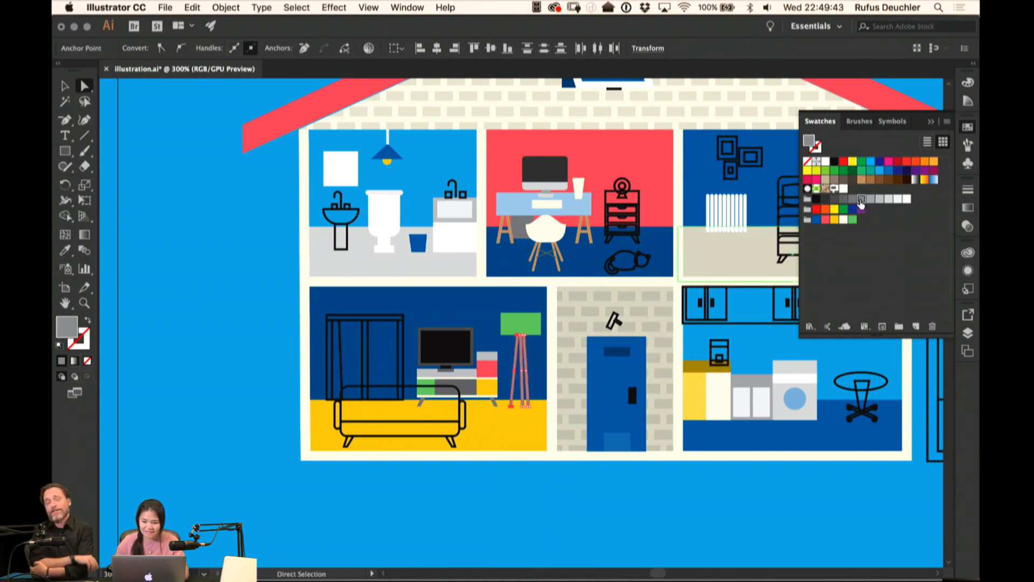
double_click(862, 198)
left_click(590, 397)
left_click(570, 501)
scroll(593, 458, "right", 3)
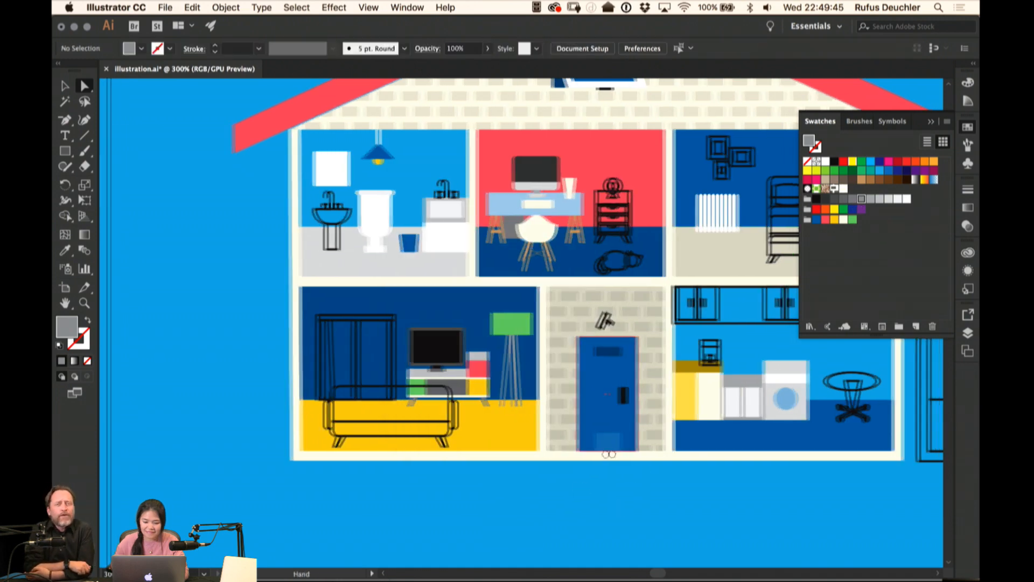
Select all three floor lamp legs and compare dark grey and cream fills on them
left_click(451, 380)
left_click(460, 382, "shift")
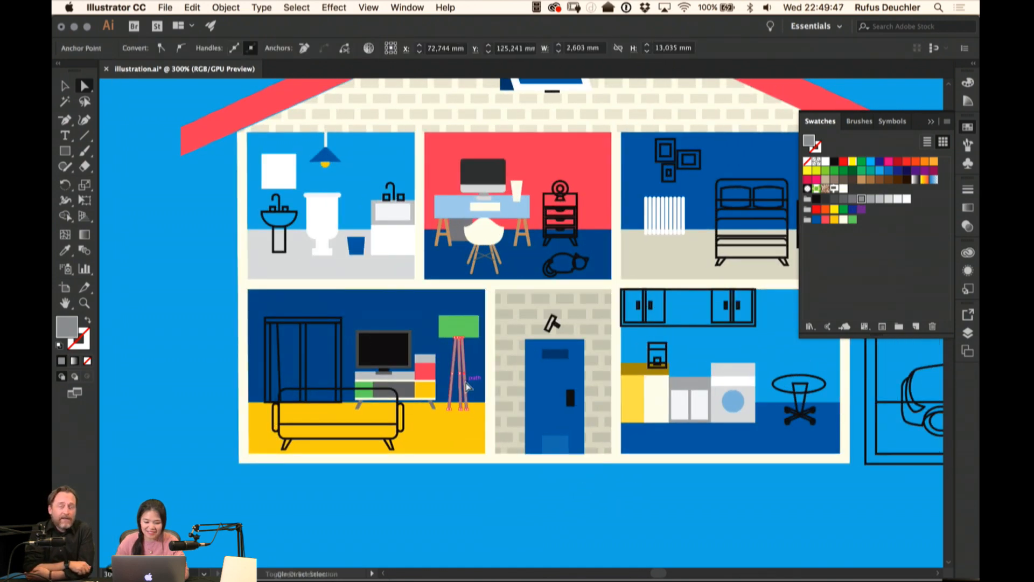
left_click(466, 383, "shift")
left_click(834, 200)
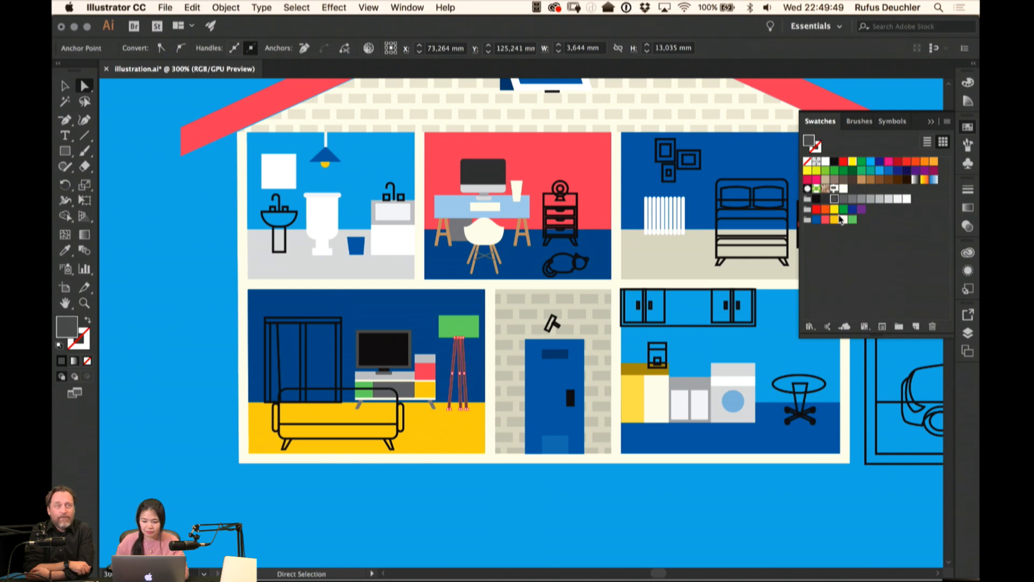
left_click(843, 221)
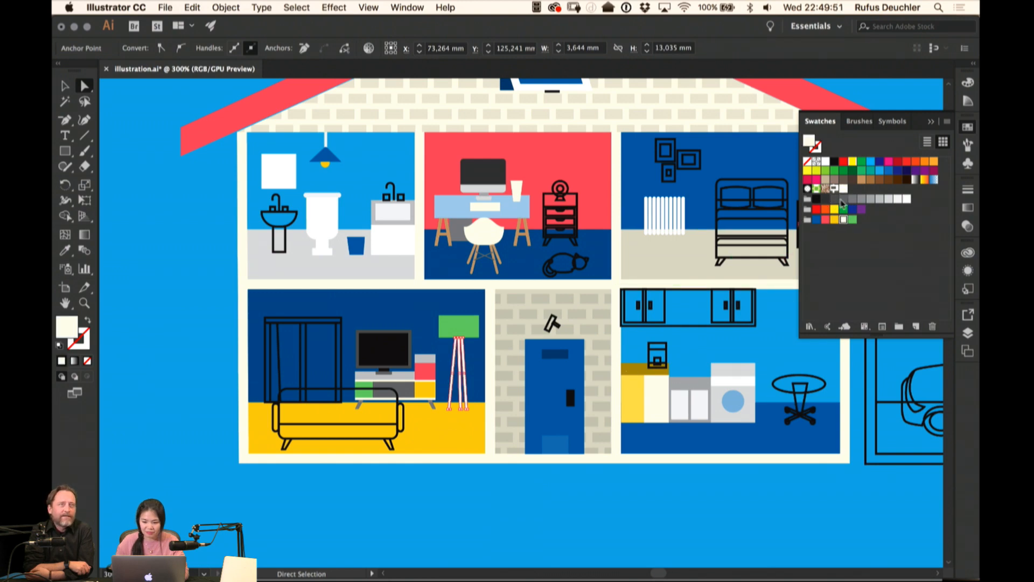
left_click(842, 200)
left_click(835, 200)
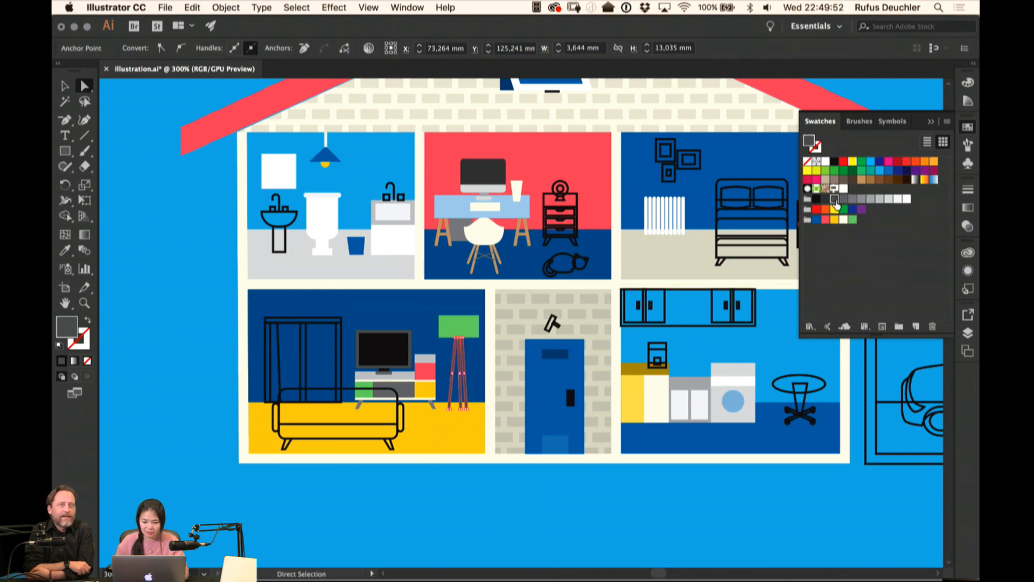
Reselect the floor lamp's three legs and fill them with a light grey swatch
left_click(529, 502)
left_click(459, 388)
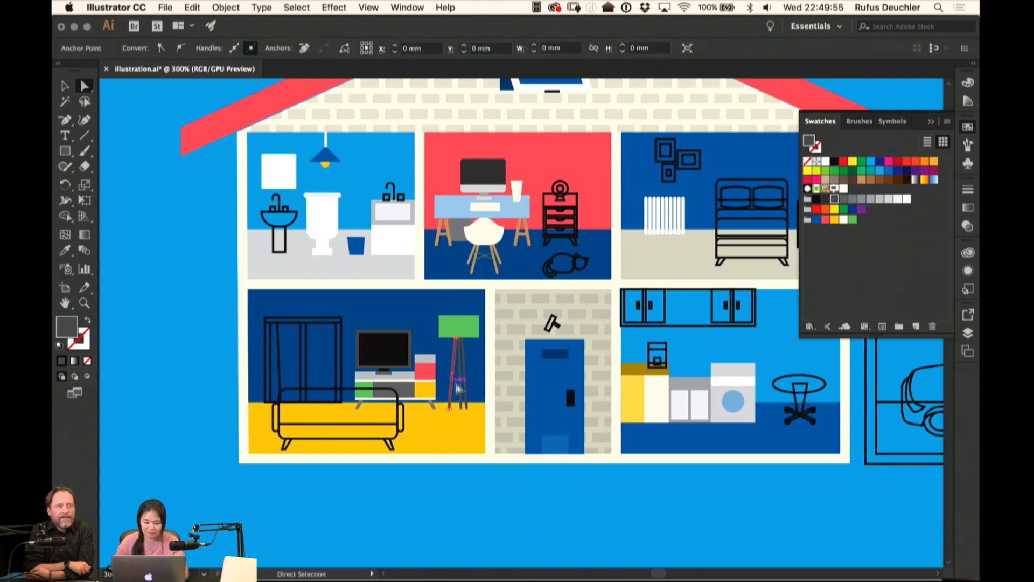
left_click(462, 389, "shift")
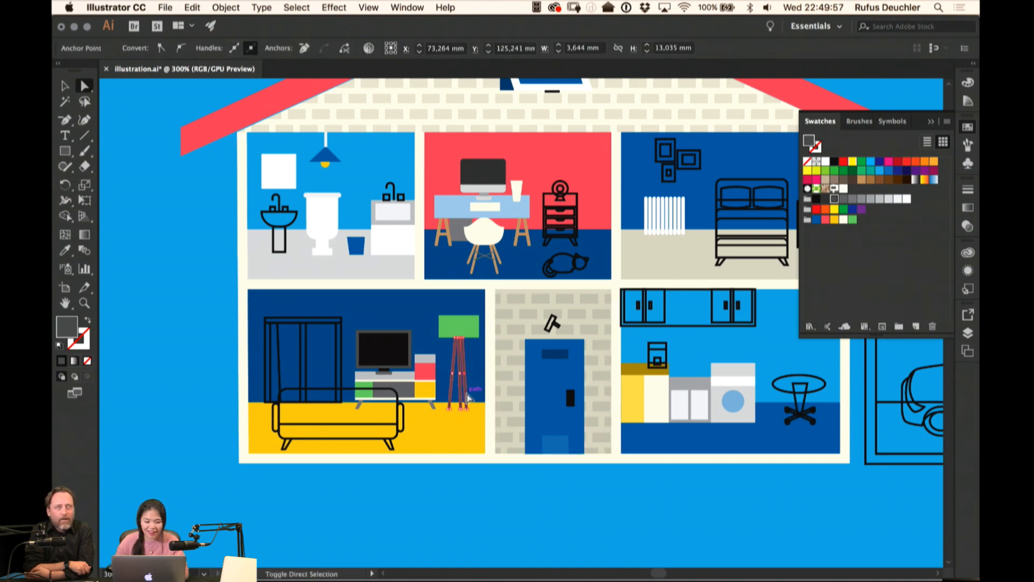
left_click(451, 395, "shift")
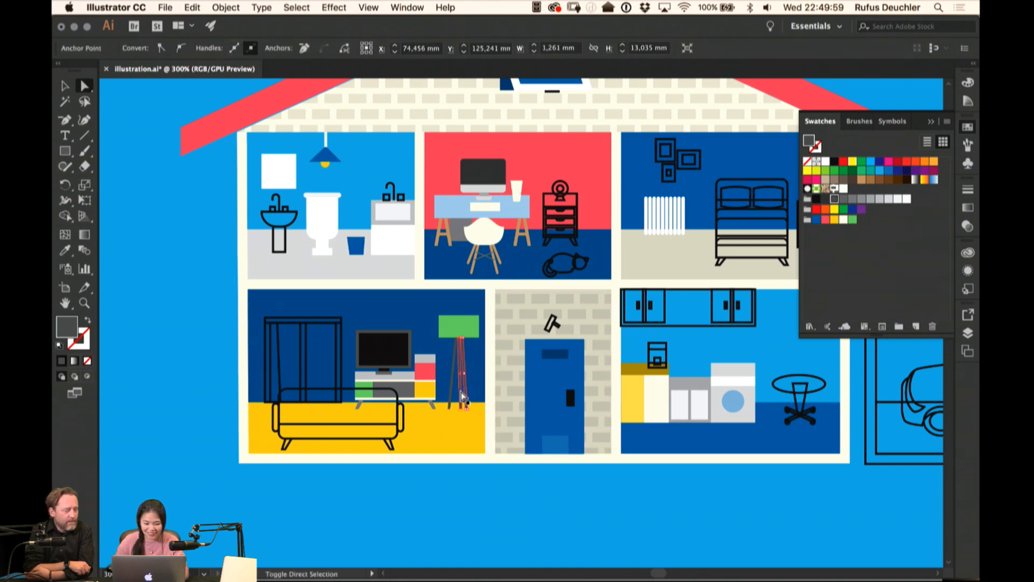
left_click(460, 394, "shift")
left_click(453, 399, "shift")
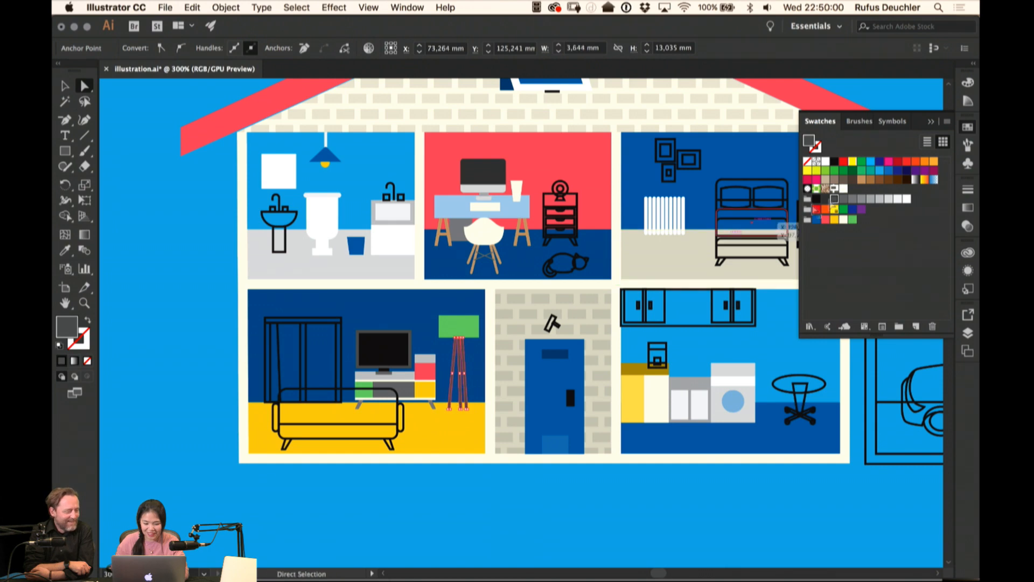
left_click(879, 199)
left_click(450, 512)
Turn the outlines of the three drawer fronts in the red office's cabinet into fills and colour them cream
key("space")
left_click_drag(429, 506, 386, 513)
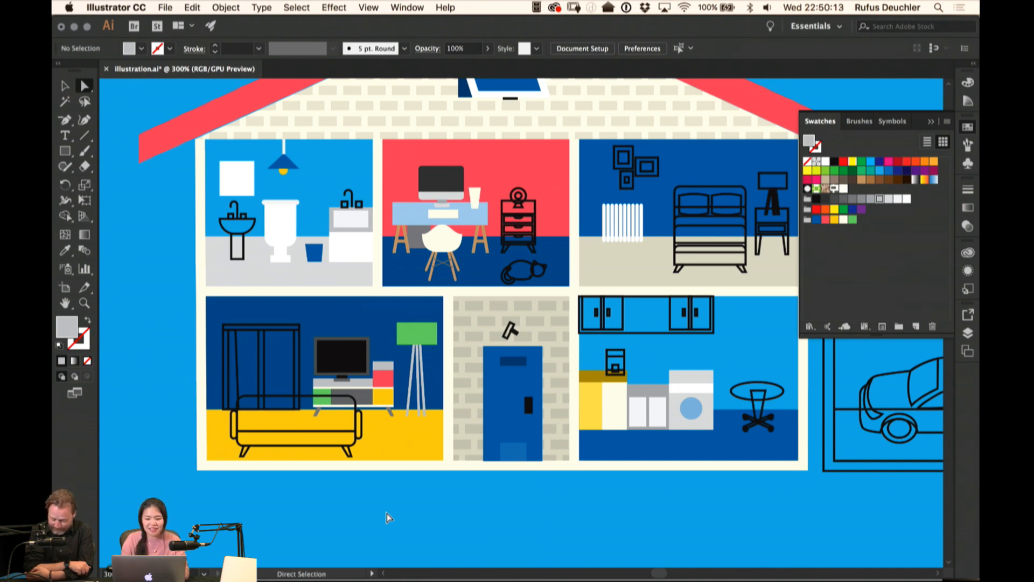
left_click(535, 212)
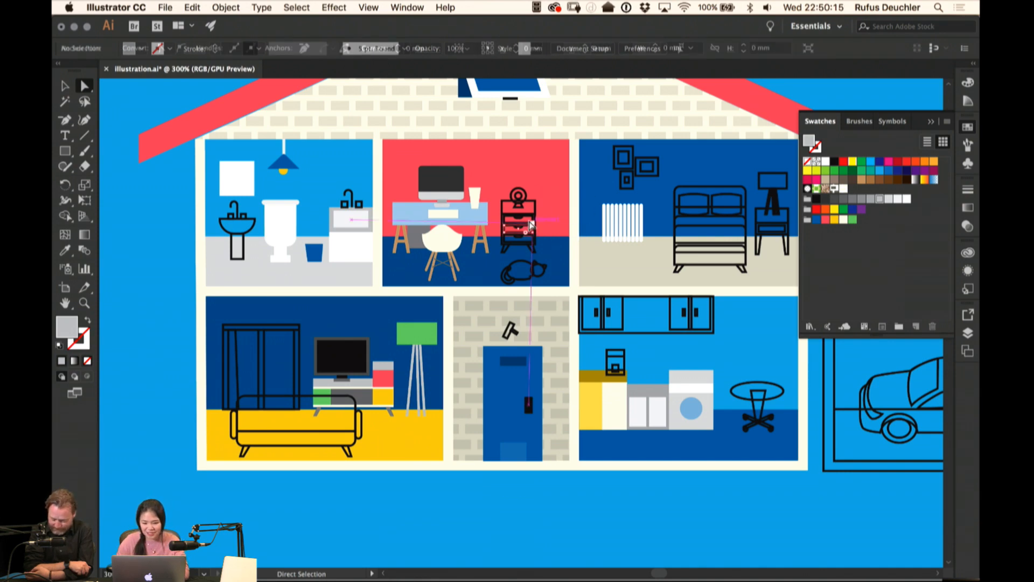
left_click_drag(537, 209, 519, 238)
key("super+plus")
key("super+plus")
key("super+plus")
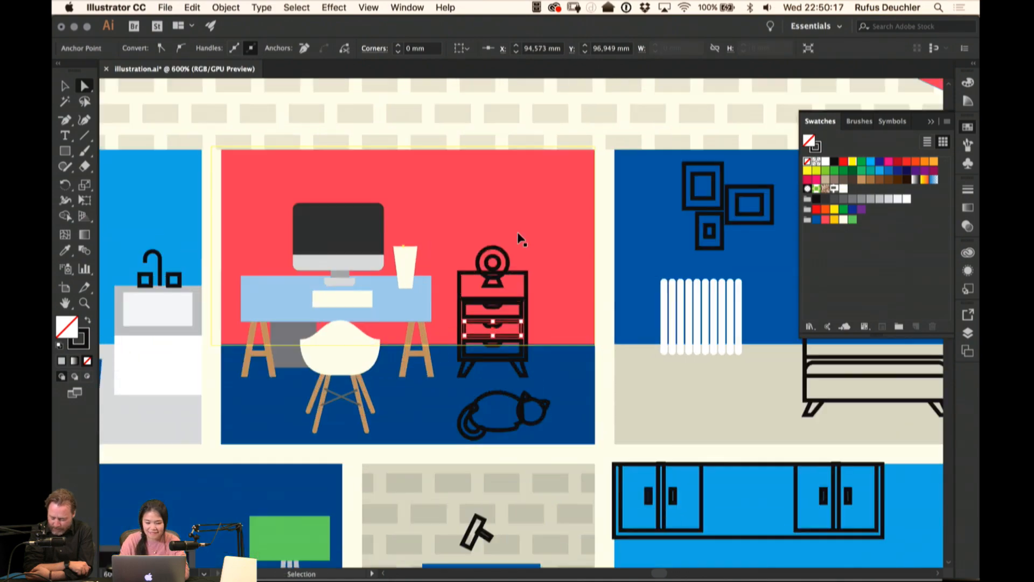
left_click(521, 305, "shift")
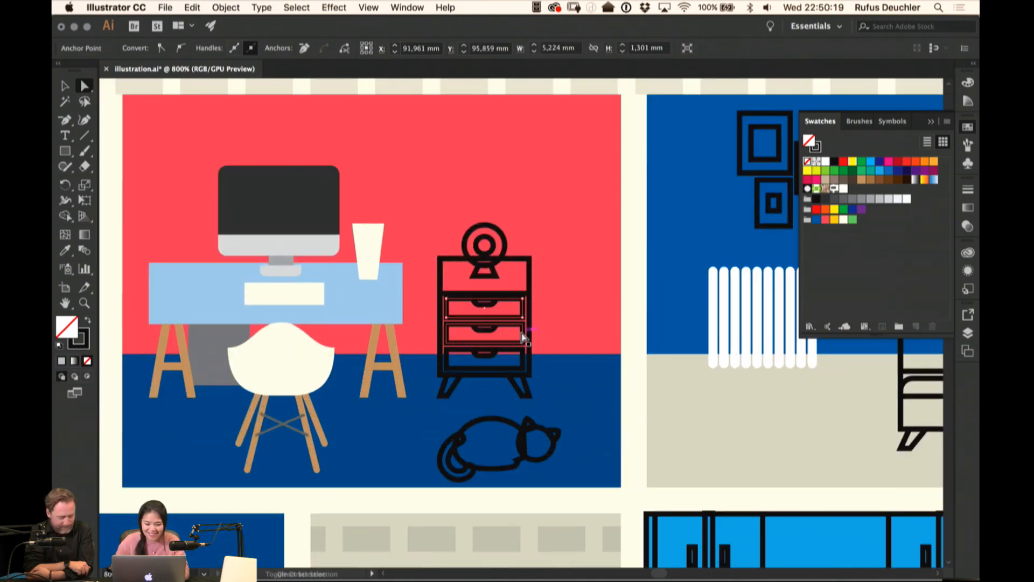
left_click(525, 364, "shift")
left_click_drag(525, 365, 524, 362)
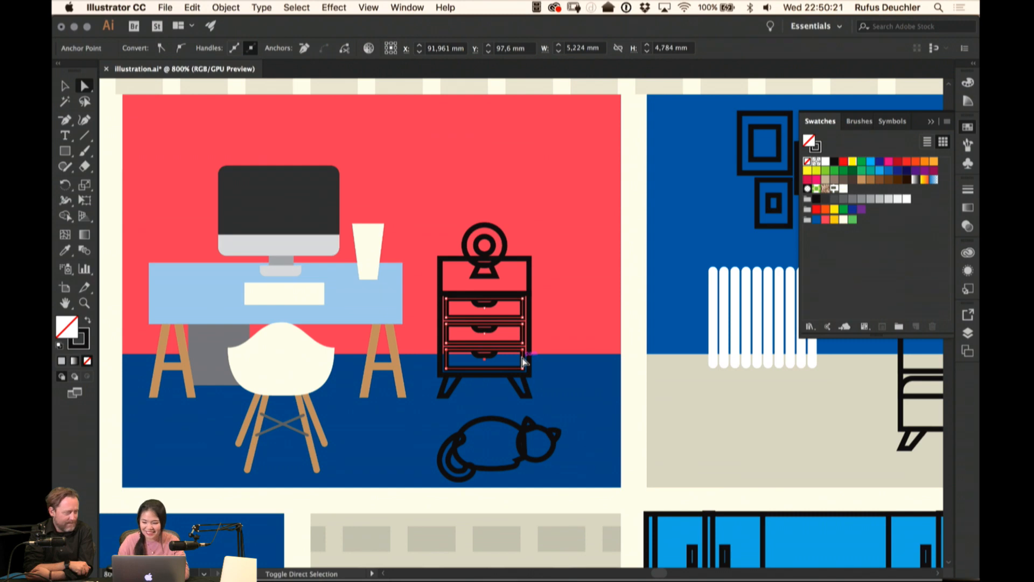
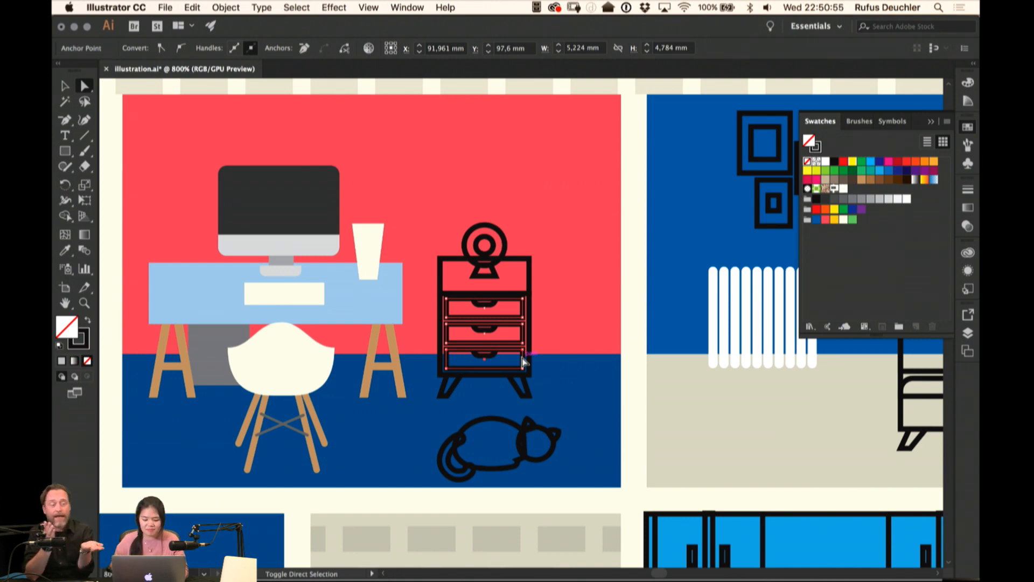
key("shift+x")
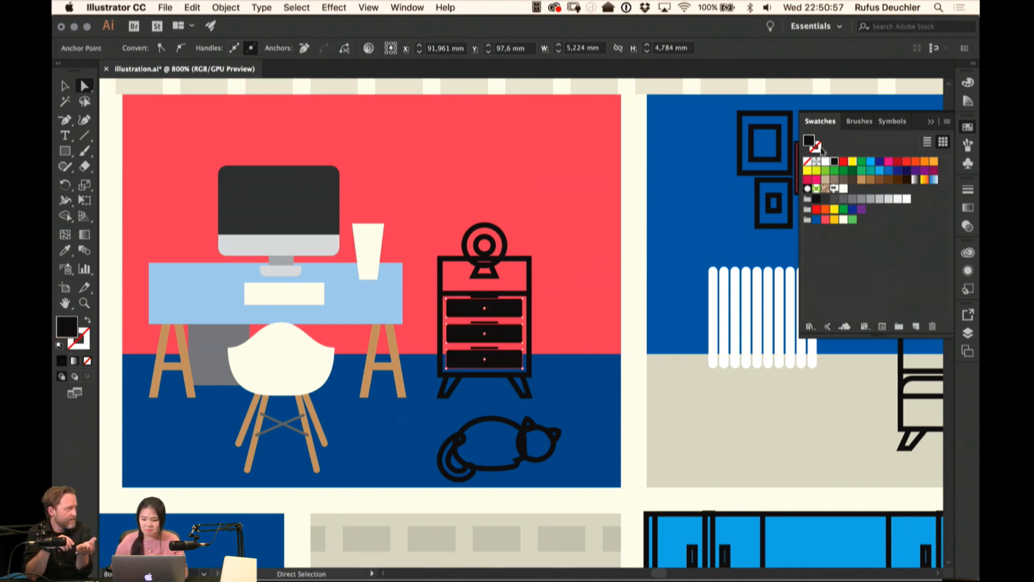
left_click(844, 220)
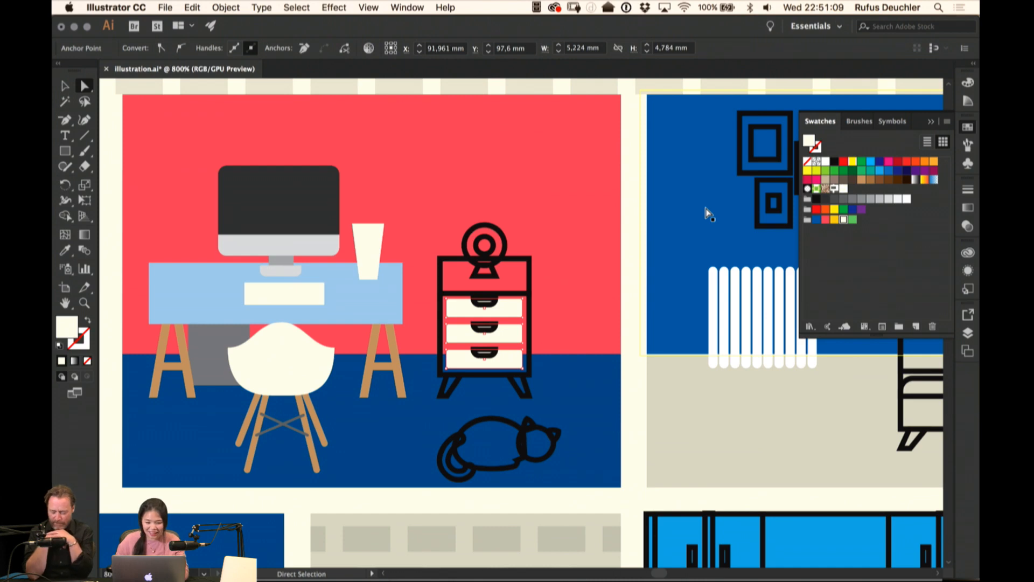
Turn the outline of the cabinet body behind the three cream drawer fronts in the red office into a solid black fill
left_click(529, 309)
key("shift+x")
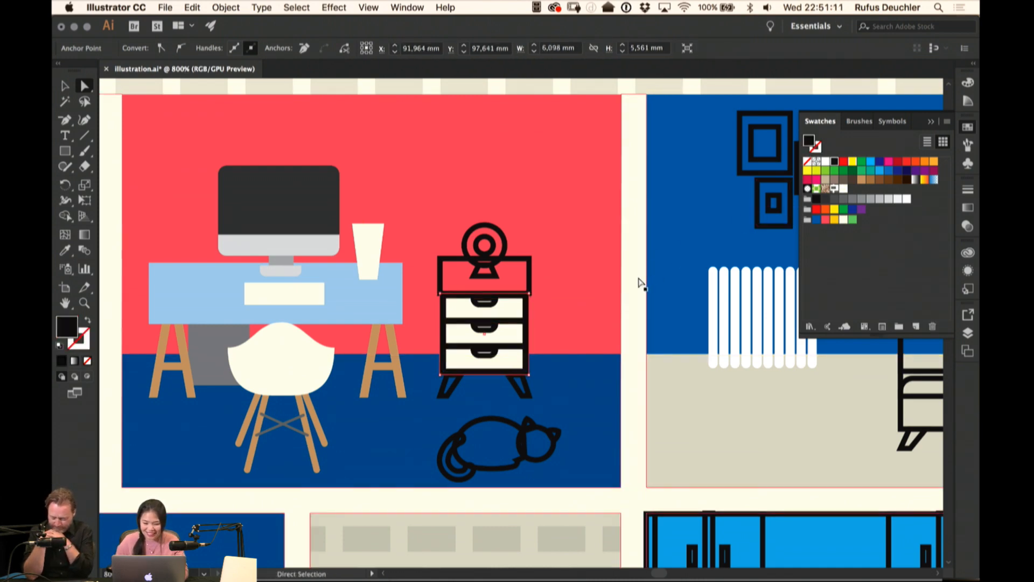
left_click(640, 284)
scroll(642, 301, "down", 2)
scroll(641, 301, "left", 2)
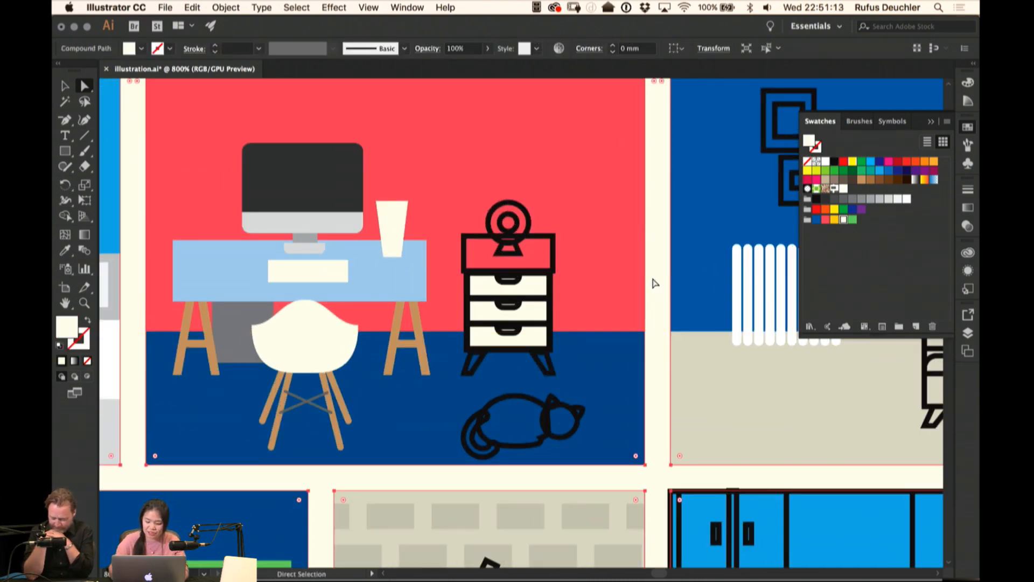
scroll(653, 283, "down", 5)
scroll(653, 284, "left", 2)
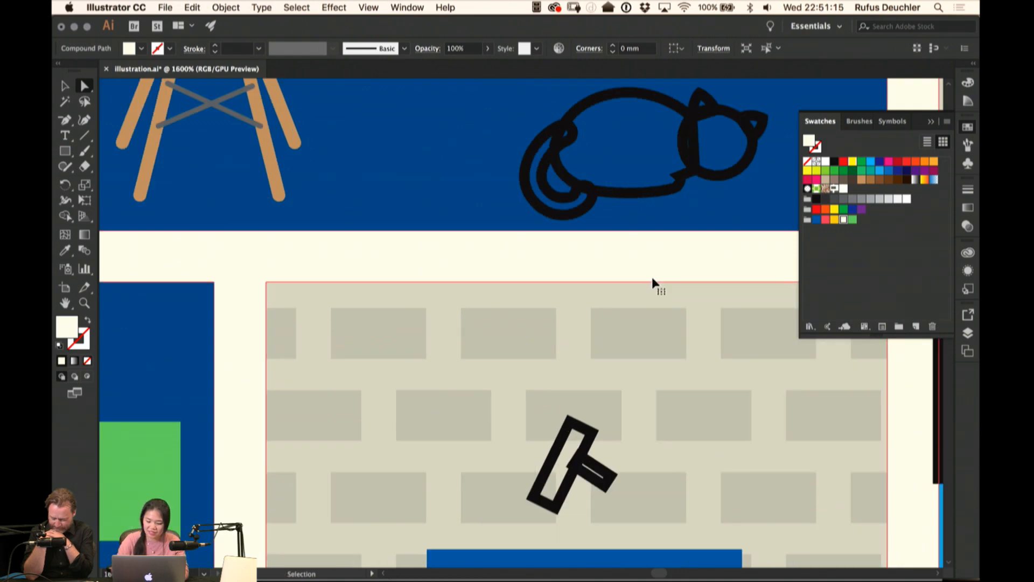
key("super+minus")
key("super+minus")
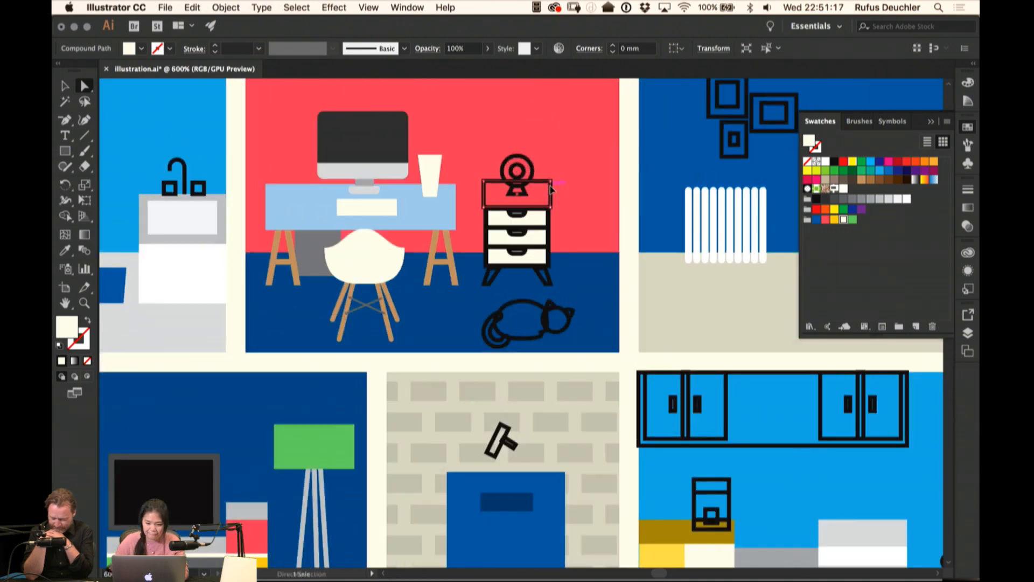
Turn the outline of the cabinet's upper section into a fill and colour it with a dark yellow shade
left_click(550, 187)
key("shift+x")
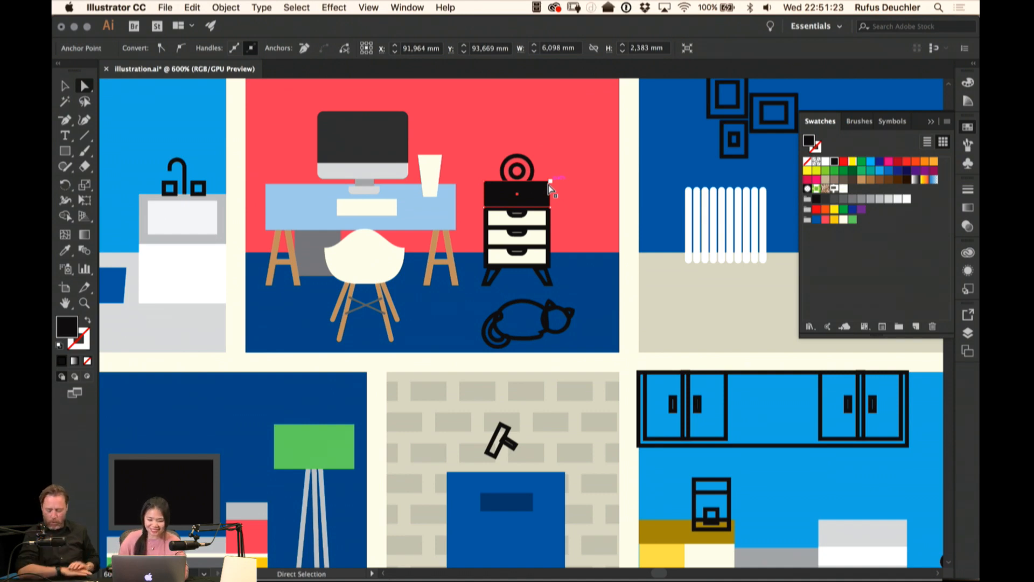
left_click(549, 218)
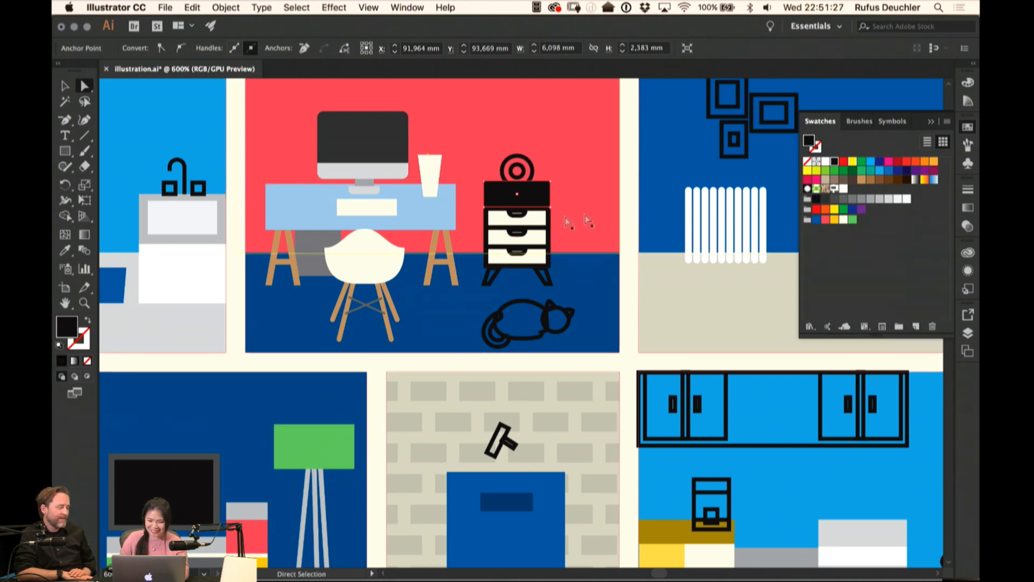
left_click(532, 221)
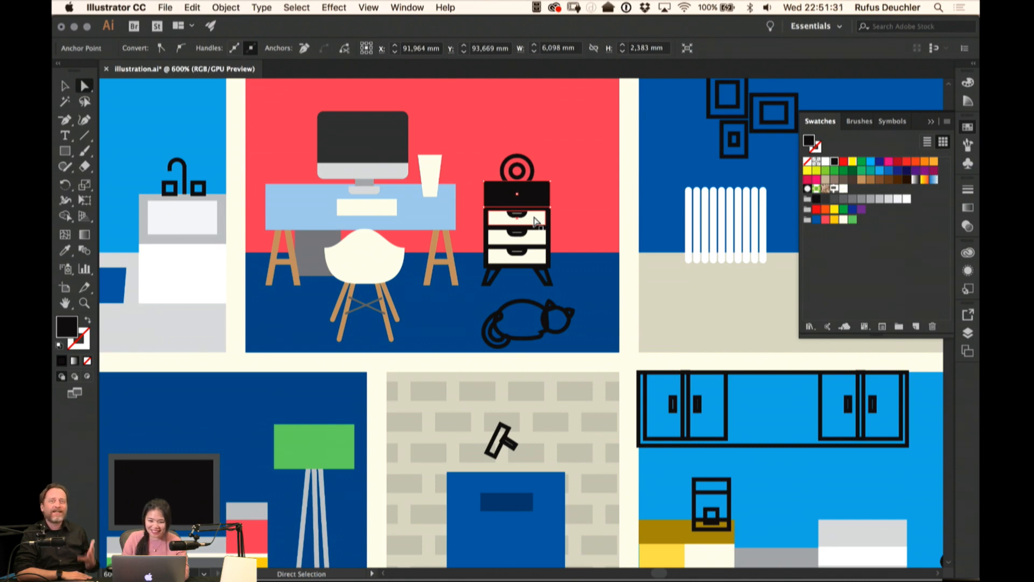
key("super+plus")
key("super+plus")
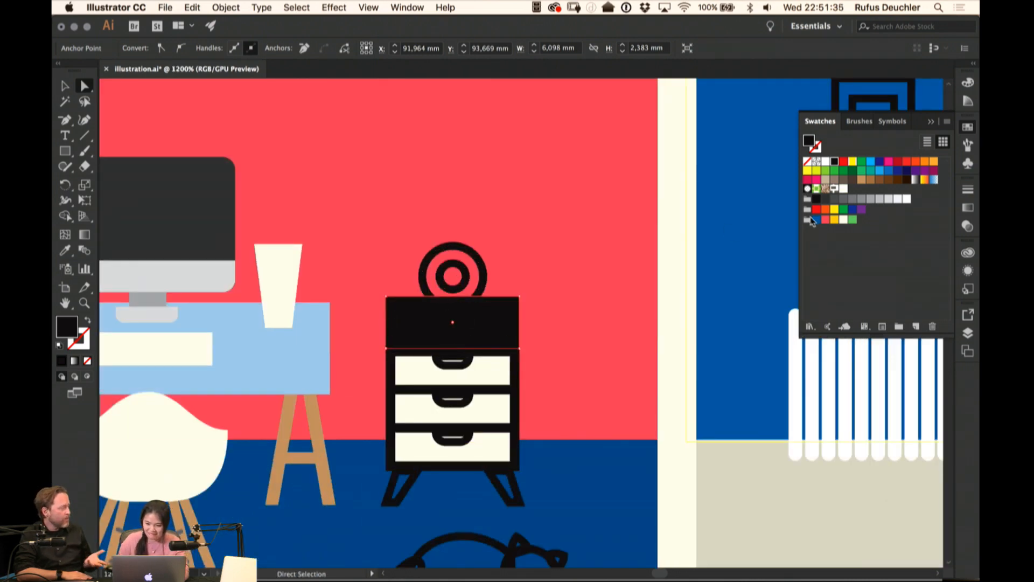
left_click(968, 102)
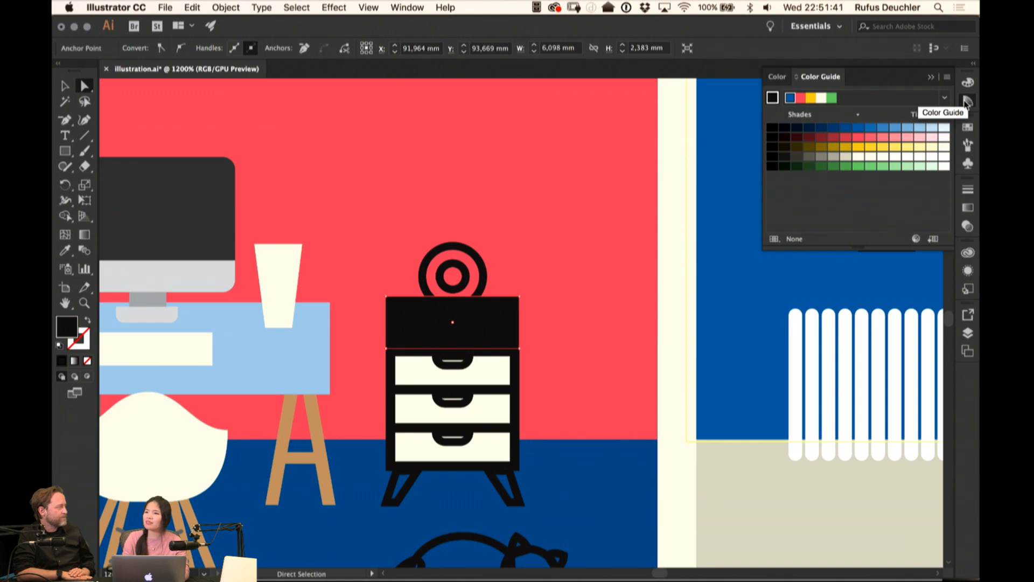
left_click(848, 148)
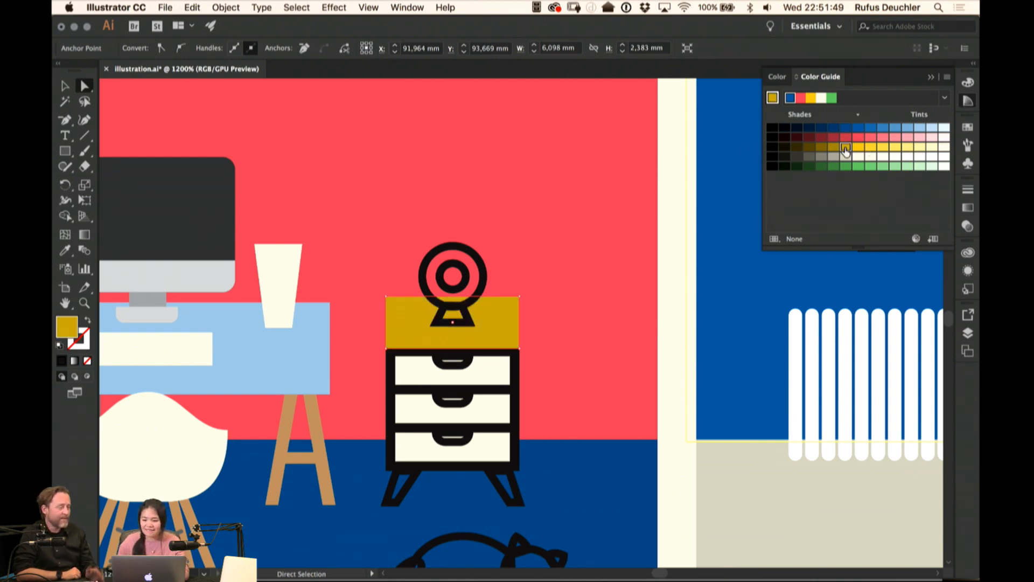
Compare pink and bright yellow fills on the cabinet body, and settle on a lighter yellow tint
left_click(515, 363)
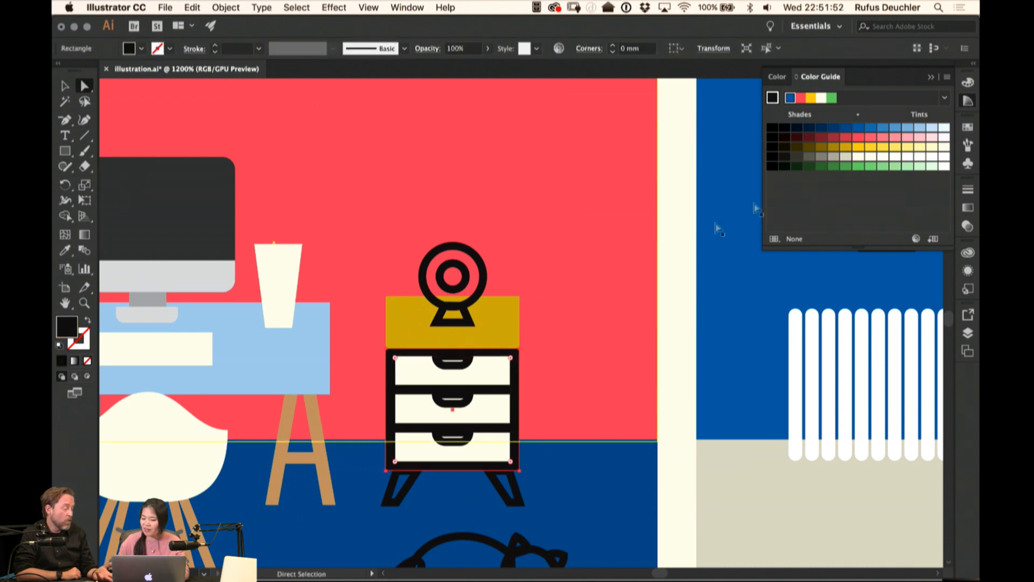
left_click(882, 138)
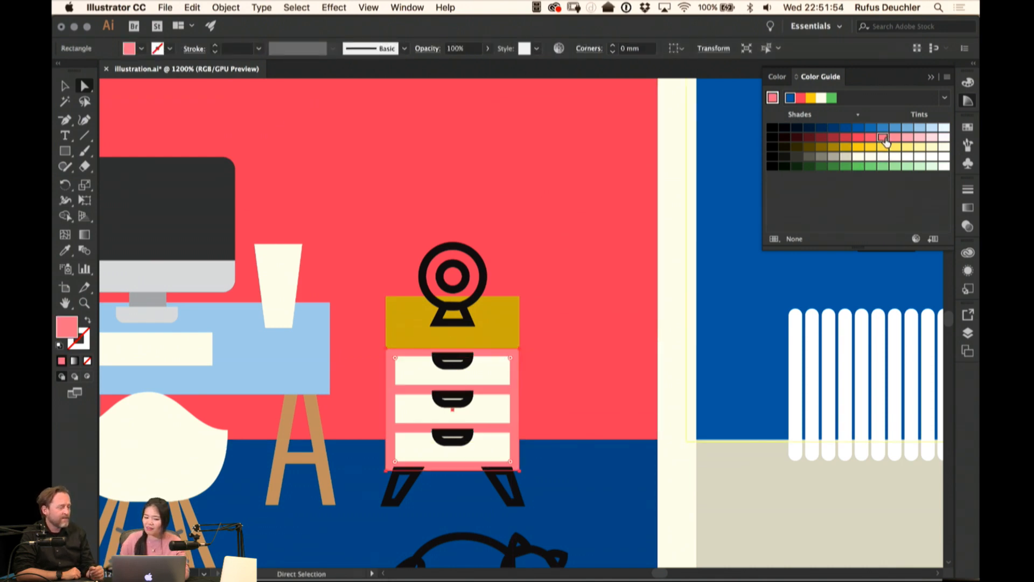
left_click(860, 147)
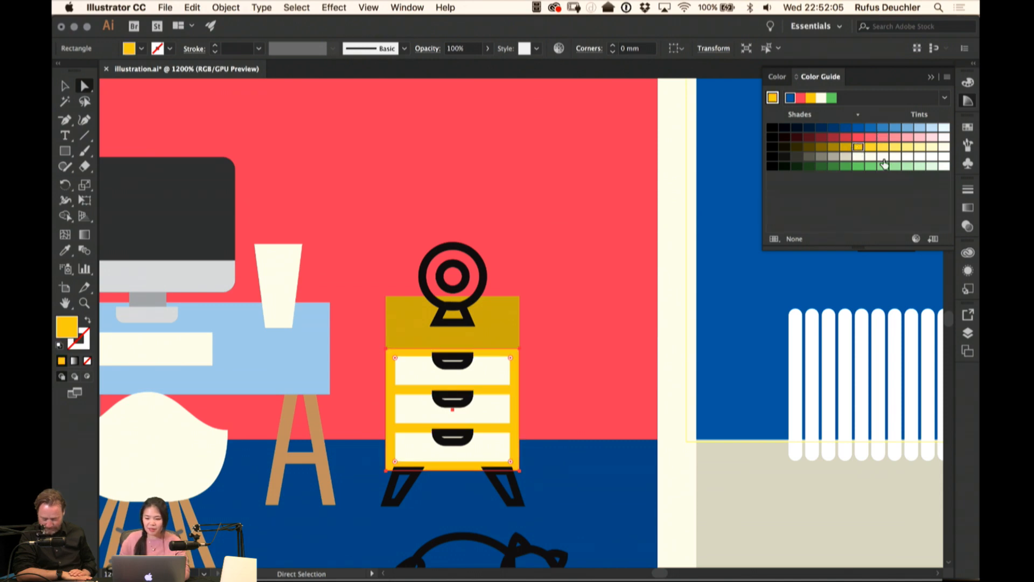
left_click(884, 147)
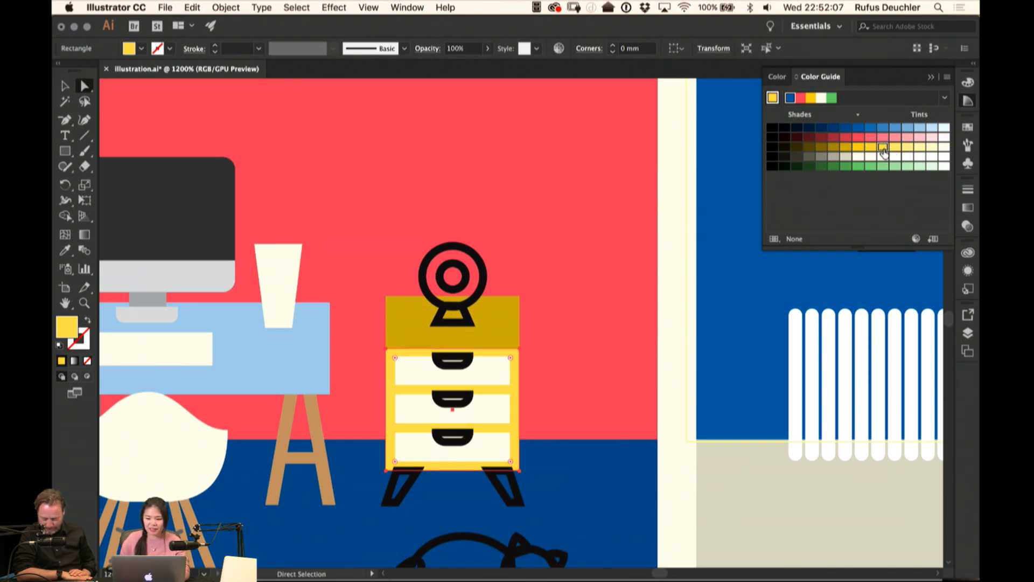
Turn the outlines of the three drawer handles into fills and colour them light grey
left_click(471, 358)
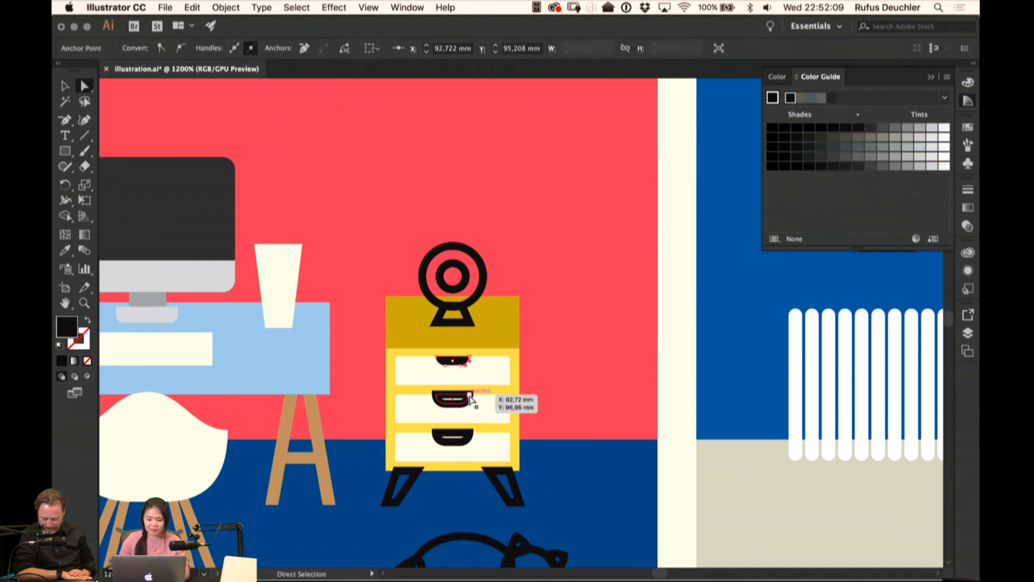
left_click(469, 432)
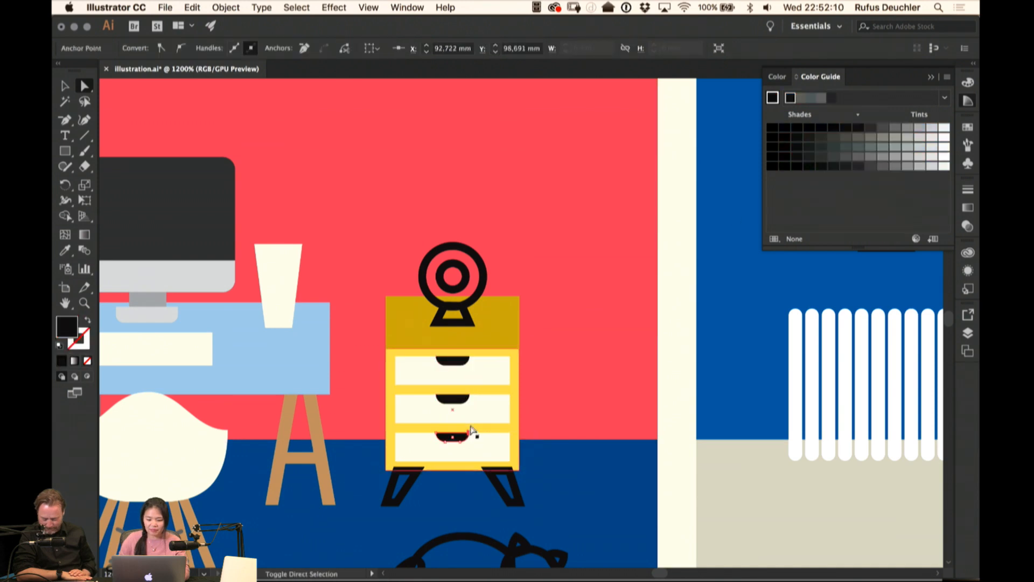
left_click(450, 401, "shift")
left_click(454, 360, "shift")
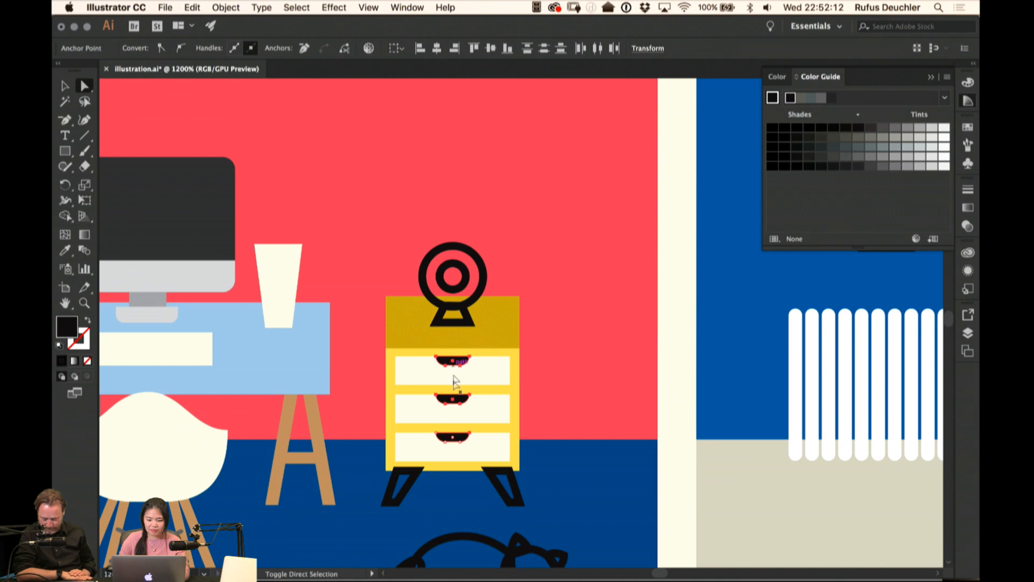
left_click(452, 438, "shift")
left_click(967, 128)
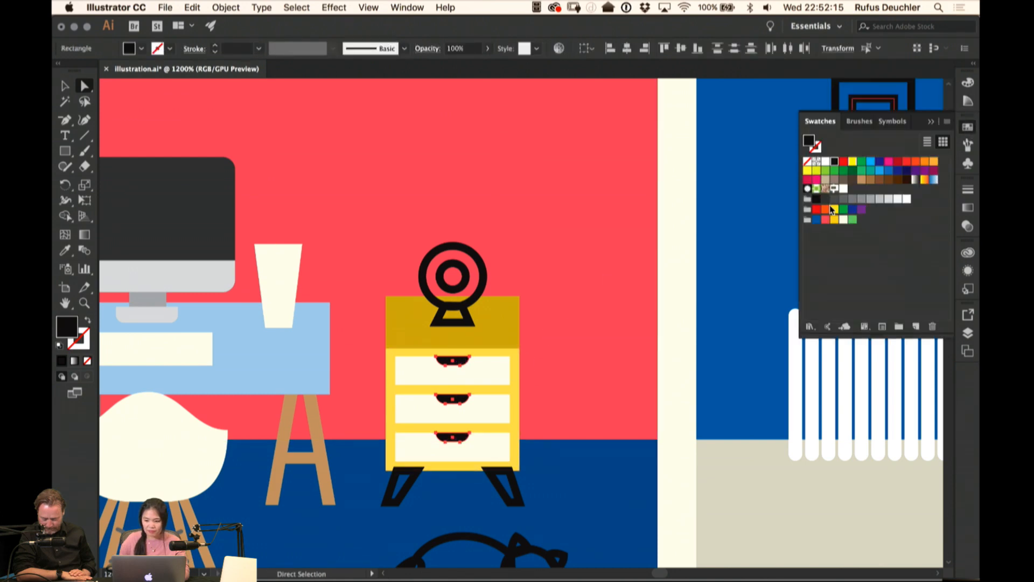
left_click(870, 199)
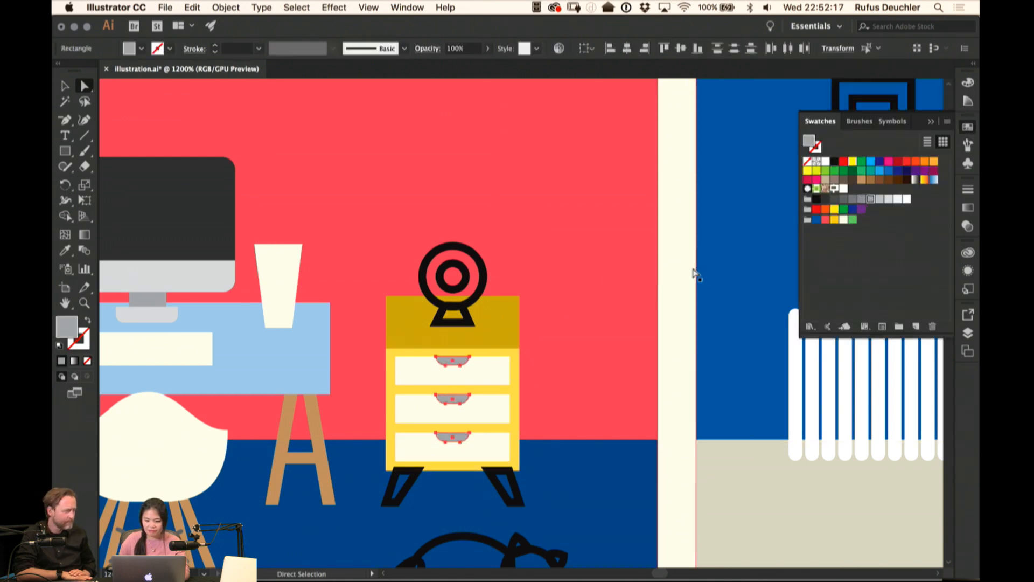
left_click(695, 274)
Turn the webcam's outer ring and stand above the cabinet into fills, colouring the ring medium grey and the stand dark grey
left_click(468, 322)
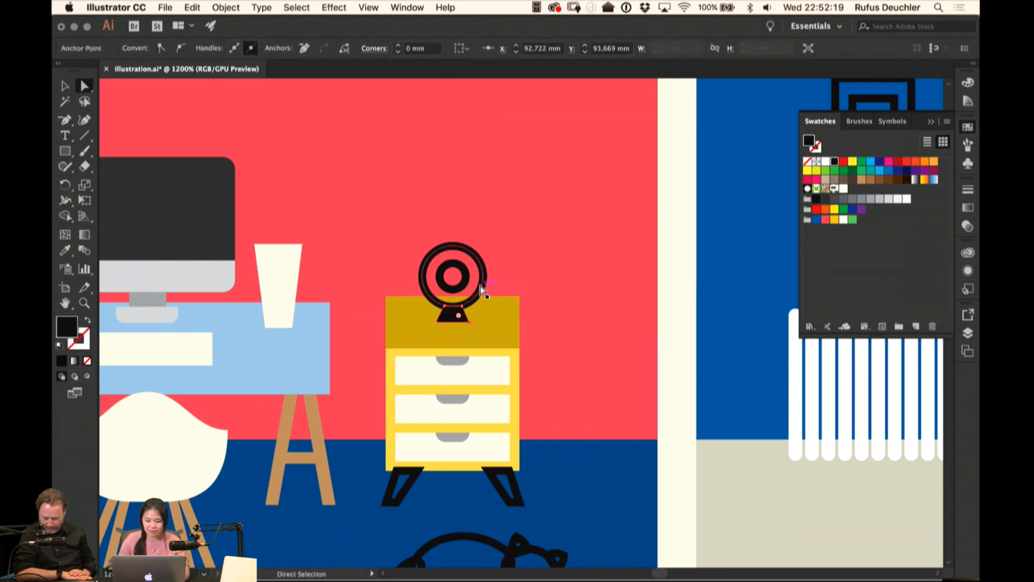
left_click(479, 286)
left_click(862, 199)
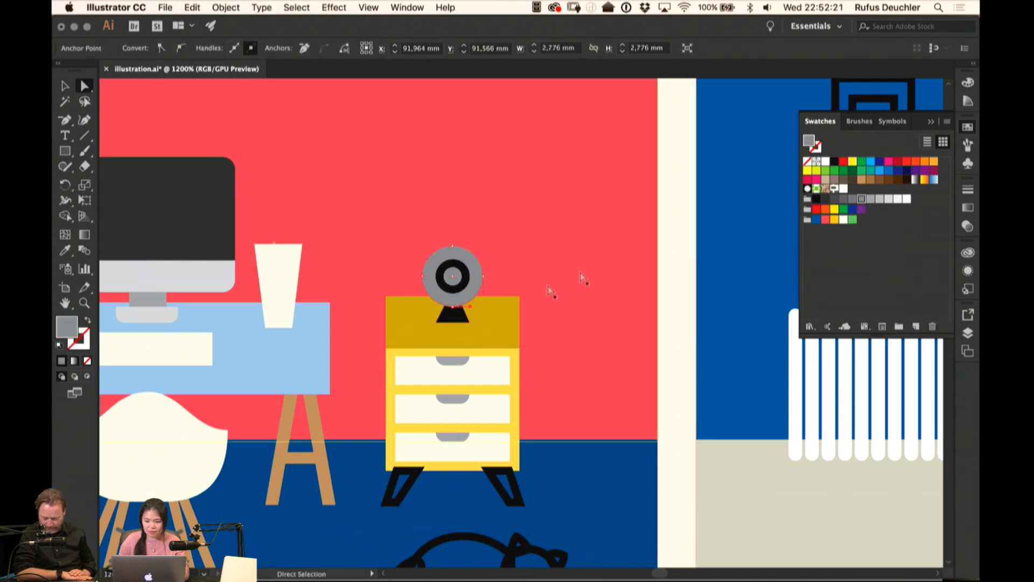
left_click(451, 318)
left_click(844, 199)
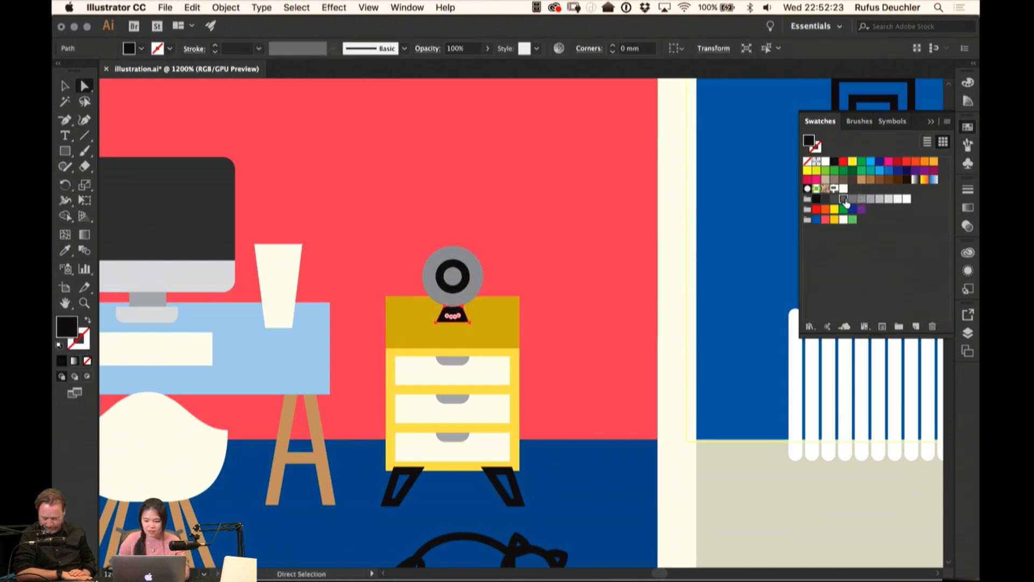
Turn the webcam's inner lens circle into a black fill and colour the outer circle a darker grey
left_click(666, 247)
left_click(455, 291)
key("shift+x")
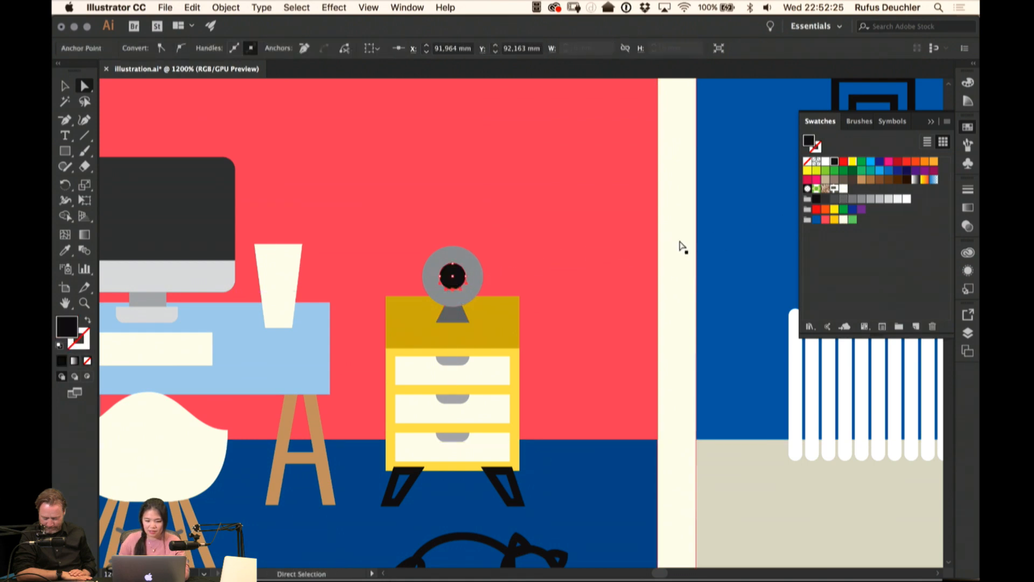
left_click(469, 300)
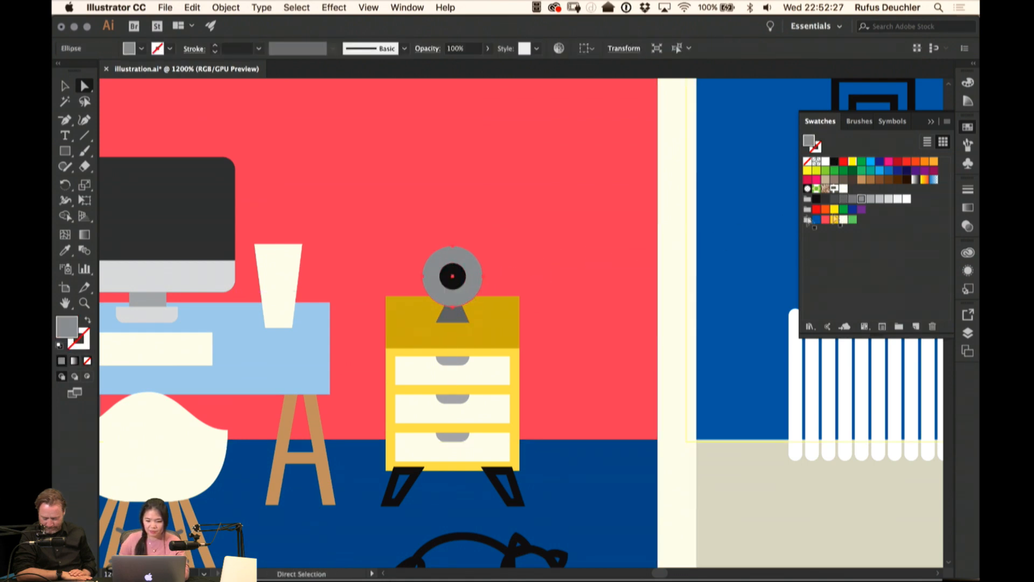
left_click(852, 199)
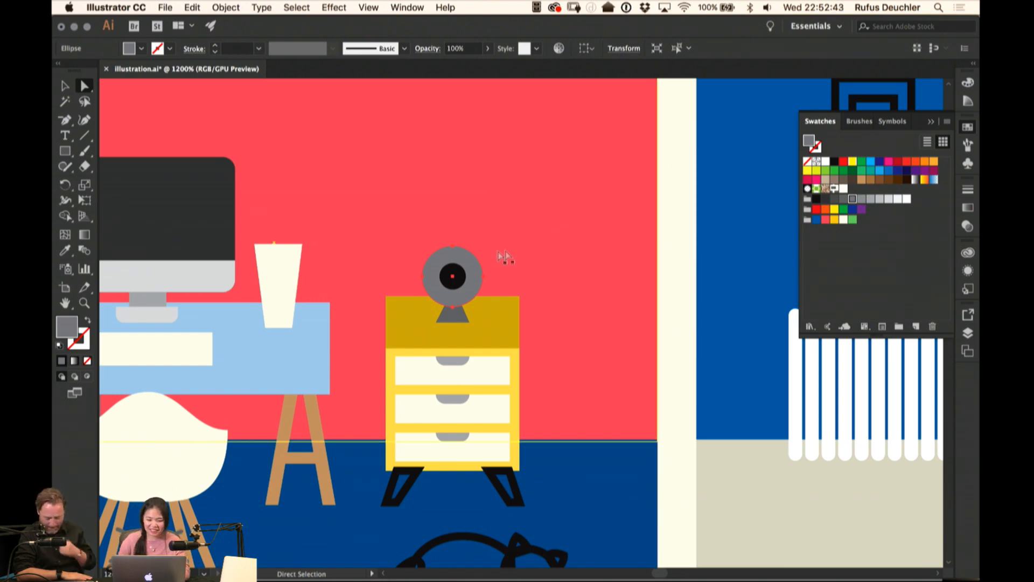
left_click(691, 240)
Recolour the webcam's stand and outer circle with darker grey swatches and fill its lens with a near-black grey
scroll(479, 261, "down", 2)
scroll(479, 260, "left", 2)
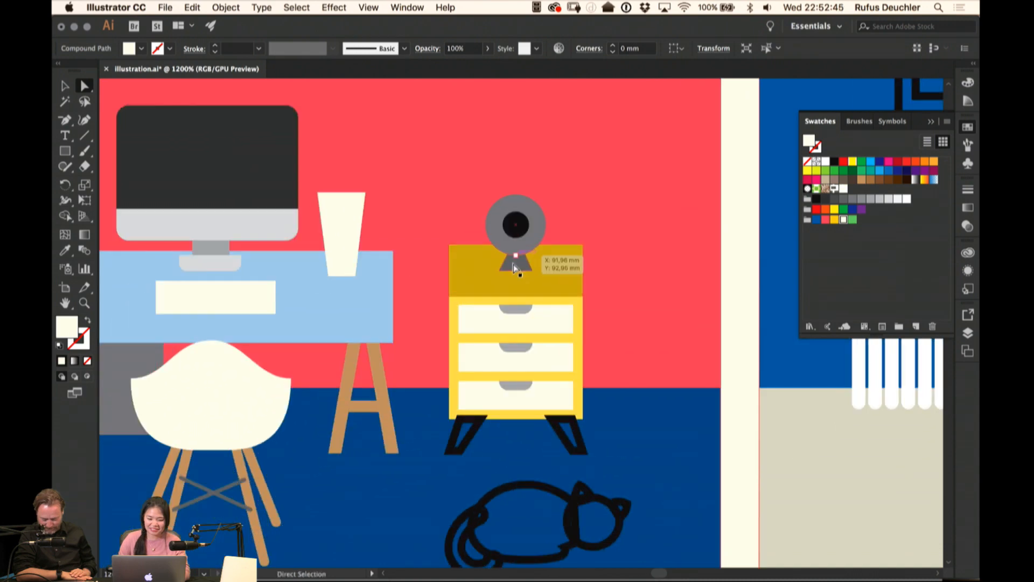
left_click(518, 269)
left_click(835, 197)
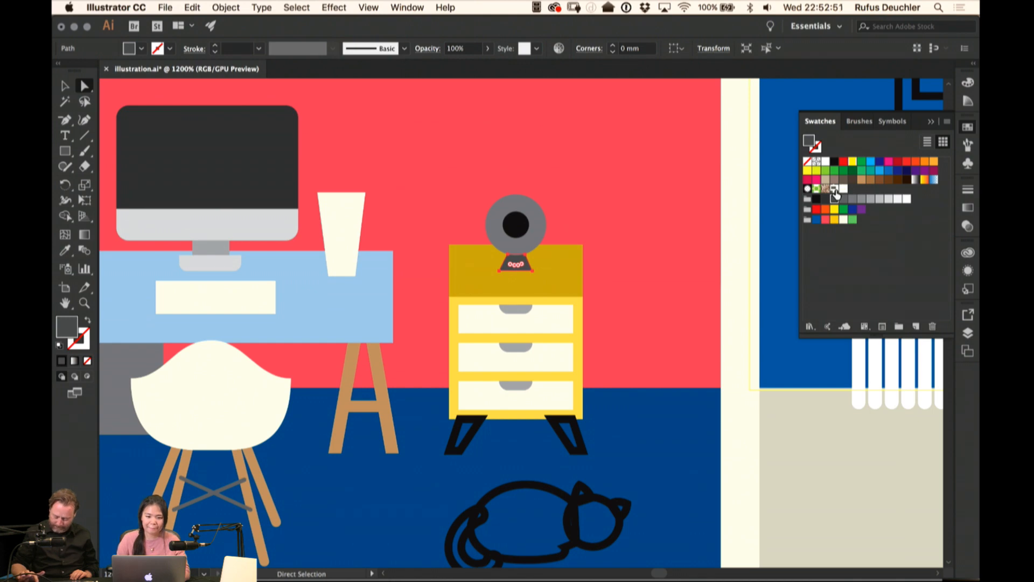
left_click_drag(544, 259, 571, 193)
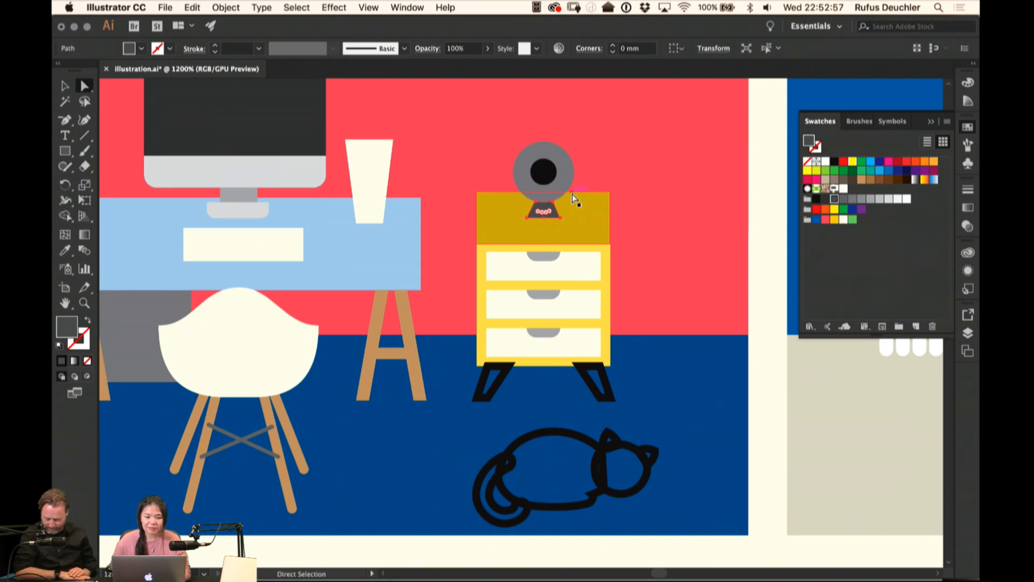
left_click_drag(588, 234, 620, 163)
left_click(593, 113)
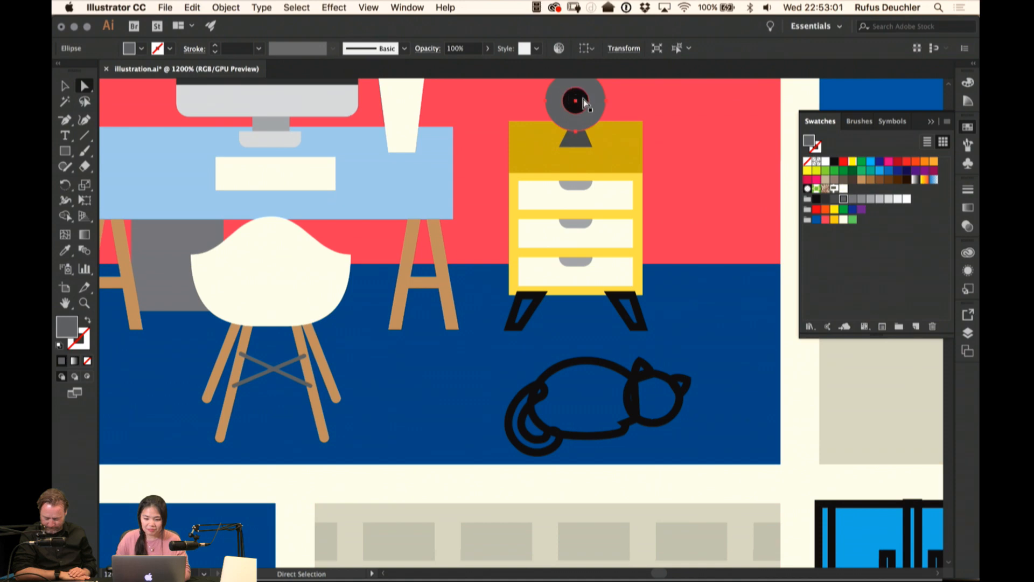
left_click(830, 200)
key("super+z")
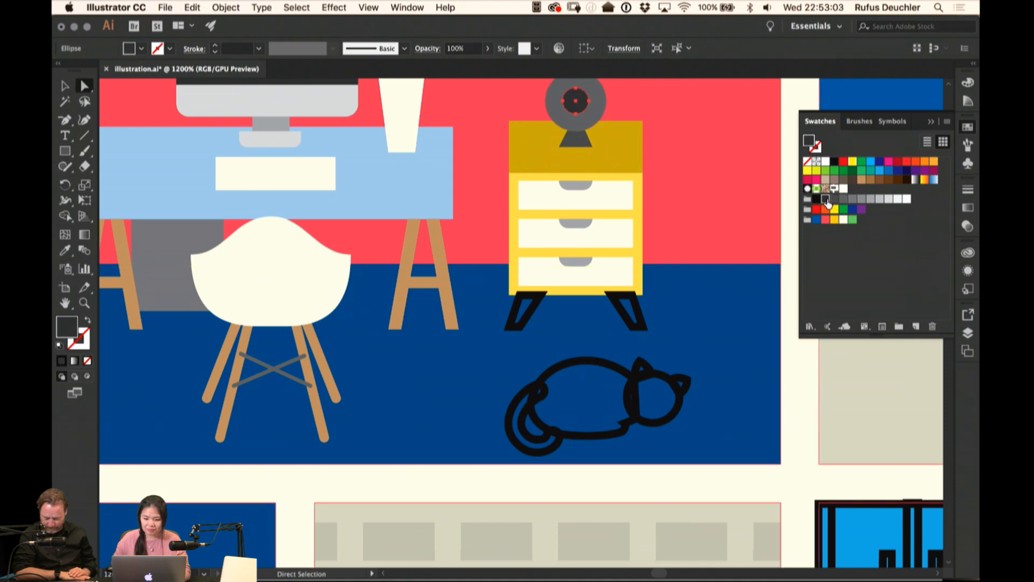
Deselect everything and review the colours of the whole house together with the surrounding garage and phone outlines
key("super+minus")
key("super+minus")
key("super+minus")
key("super+minus")
key("super+minus")
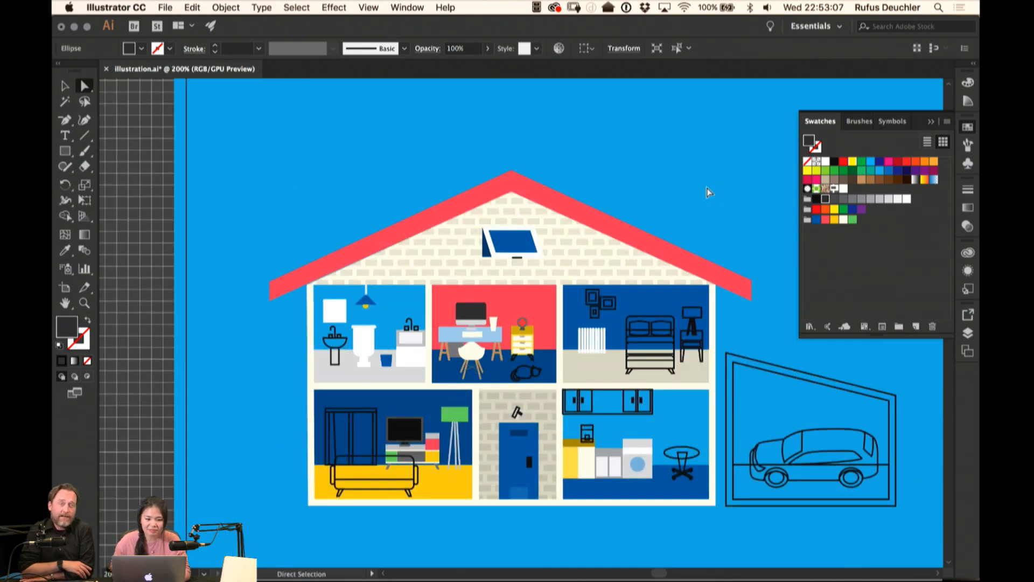
left_click(65, 85)
left_click(169, 203)
scroll(222, 202, "down", 5)
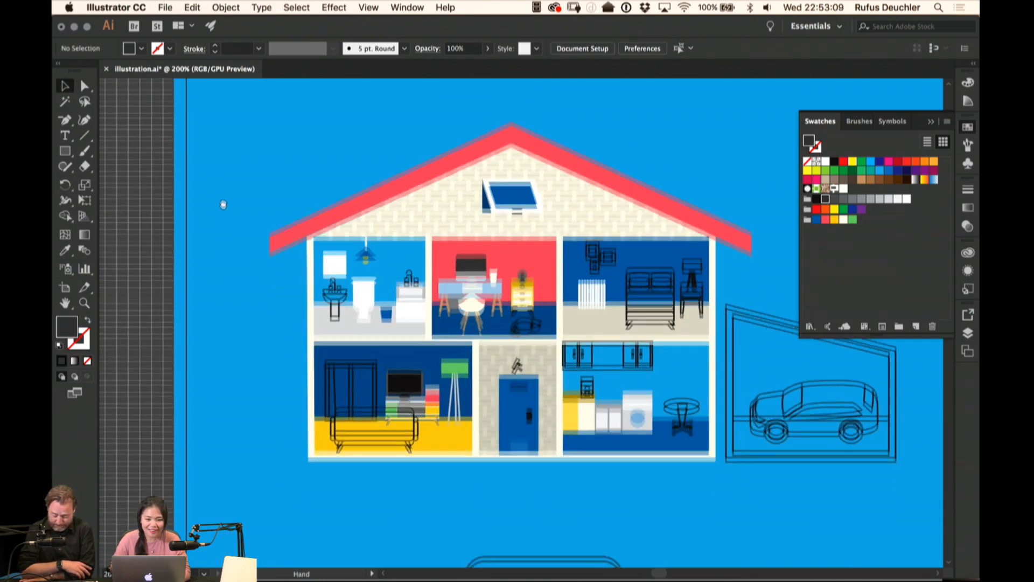
key("super+minus")
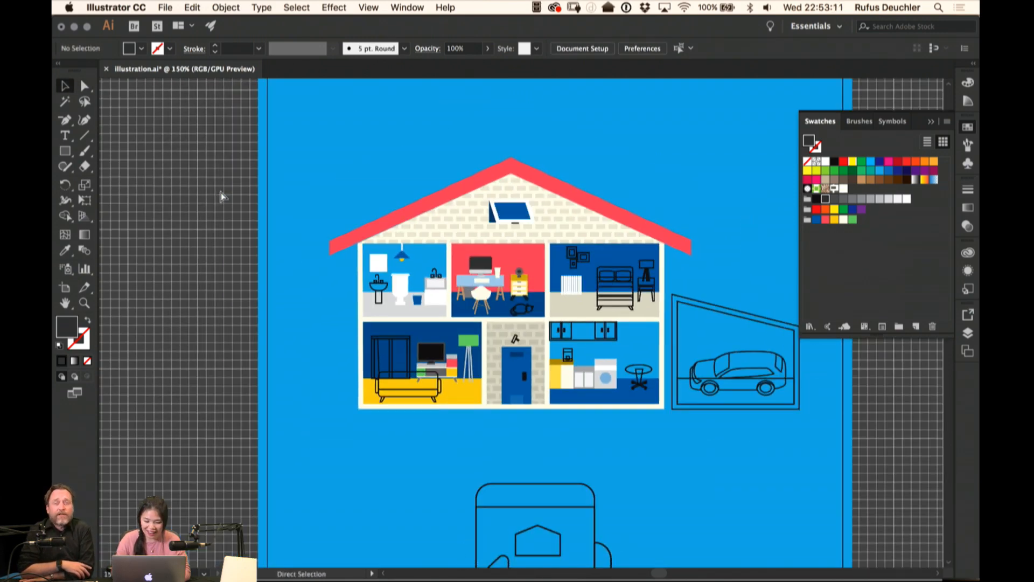
scroll(595, 230, "down", 3)
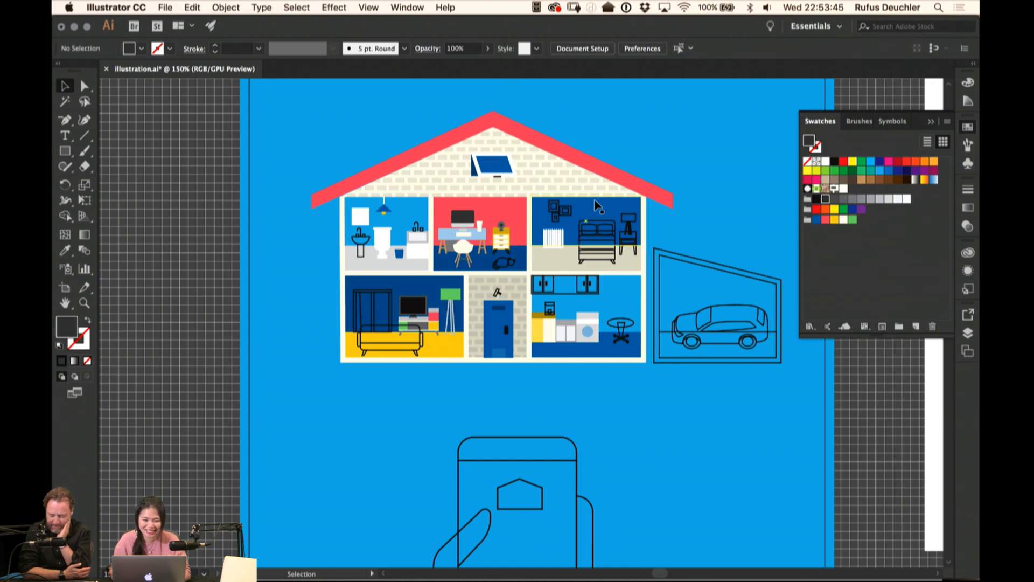
scroll(566, 224, "left", 3)
scroll(566, 223, "down", 2)
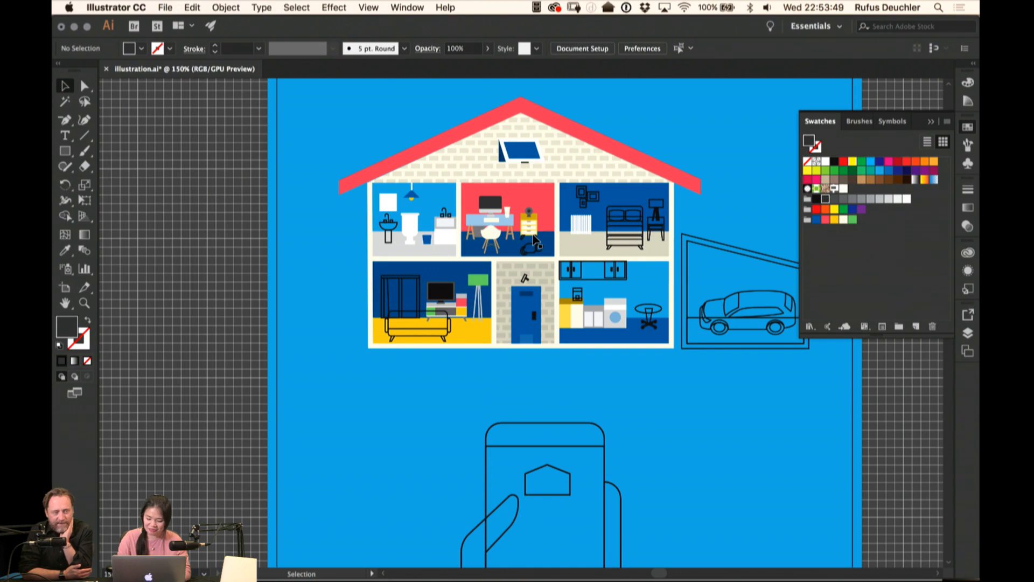
Turn the outlined pedestal and bowl of the bathroom washbasin into white fills without an outline
scroll(535, 241, "up", 5)
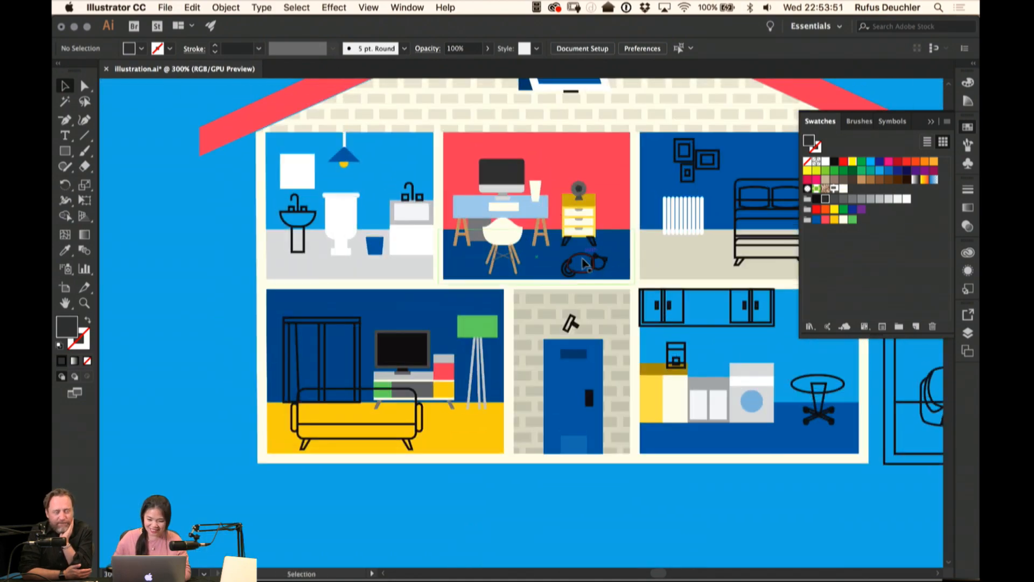
key("a")
left_click(585, 264)
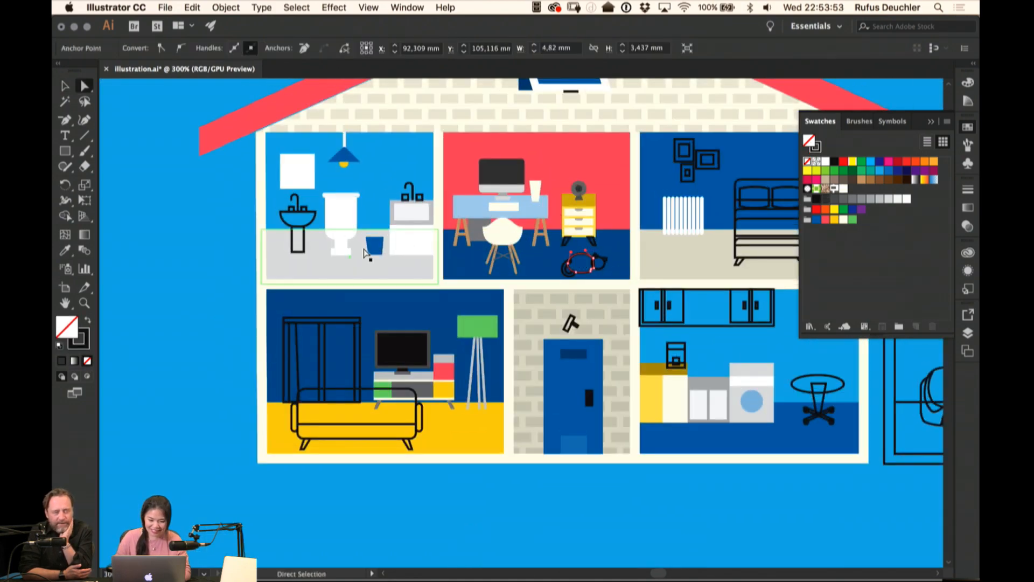
left_click(300, 227)
key("shift+x")
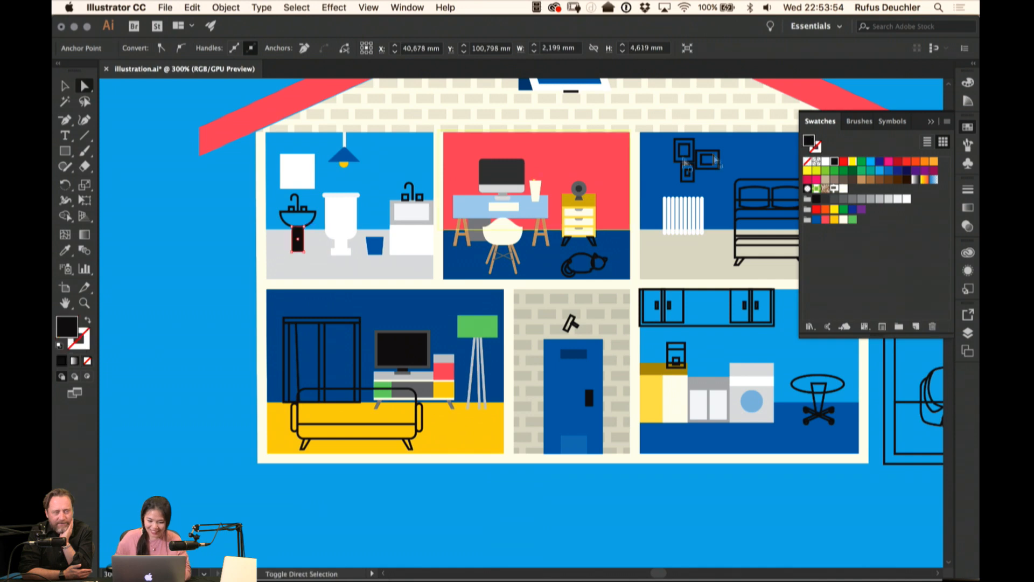
left_click(826, 161)
left_click(316, 216)
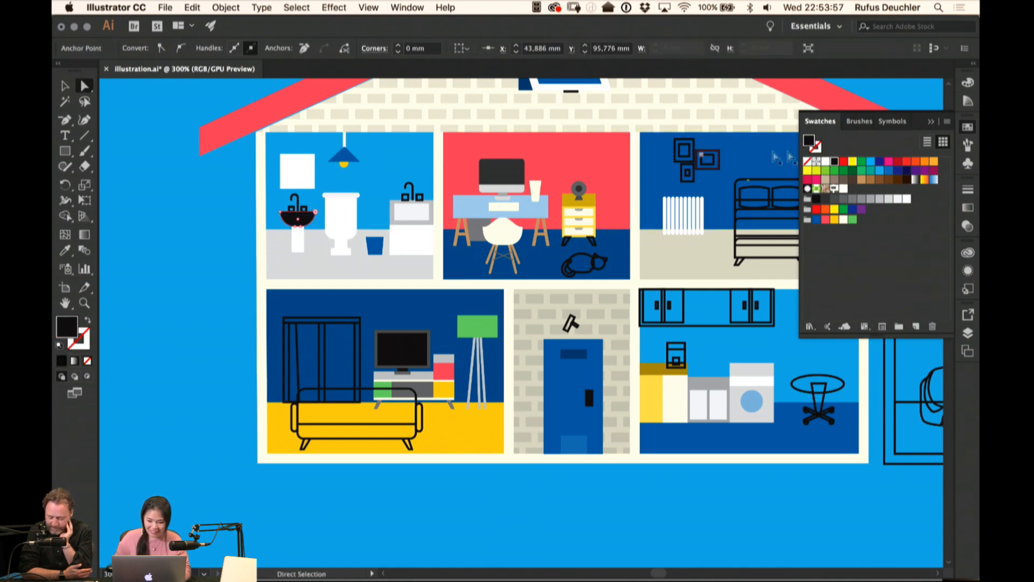
left_click(826, 162)
left_click(240, 366)
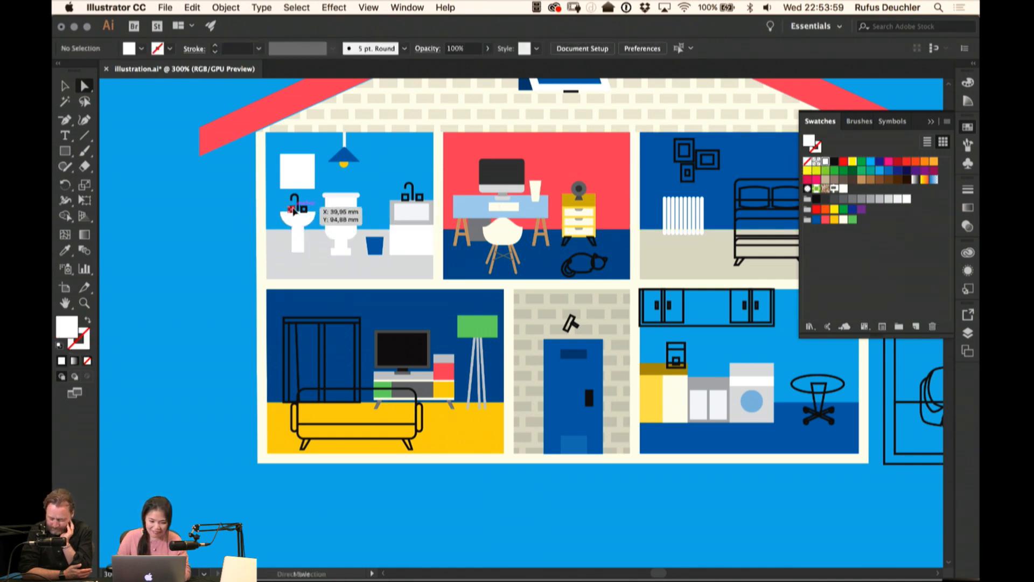
Turn the two square tap handles on the washbasin into white fills
left_click(293, 207)
key("shift+x")
left_click(826, 161)
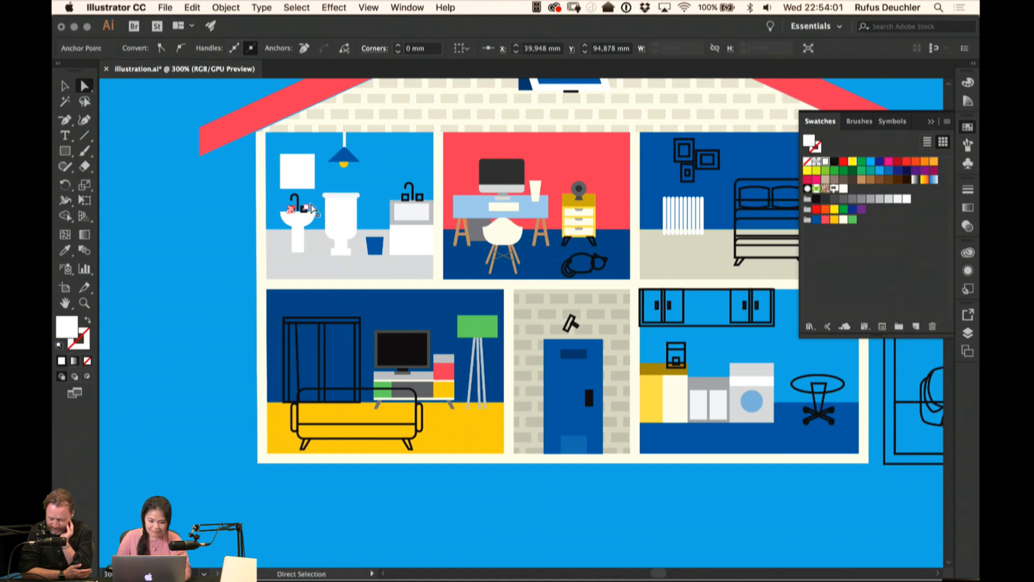
left_click(344, 203)
key("shift+x")
left_click(293, 209, "shift")
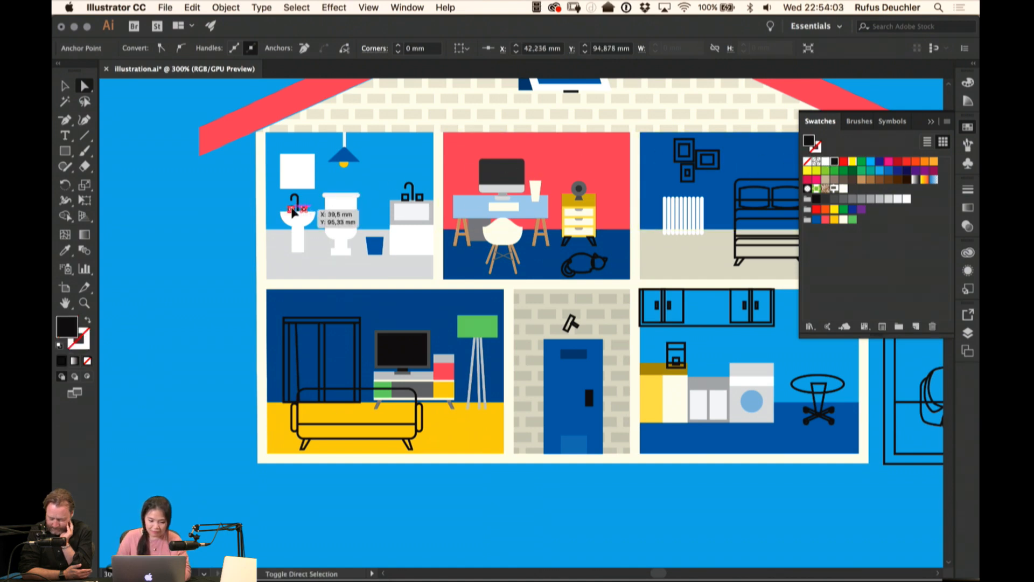
left_click(825, 162)
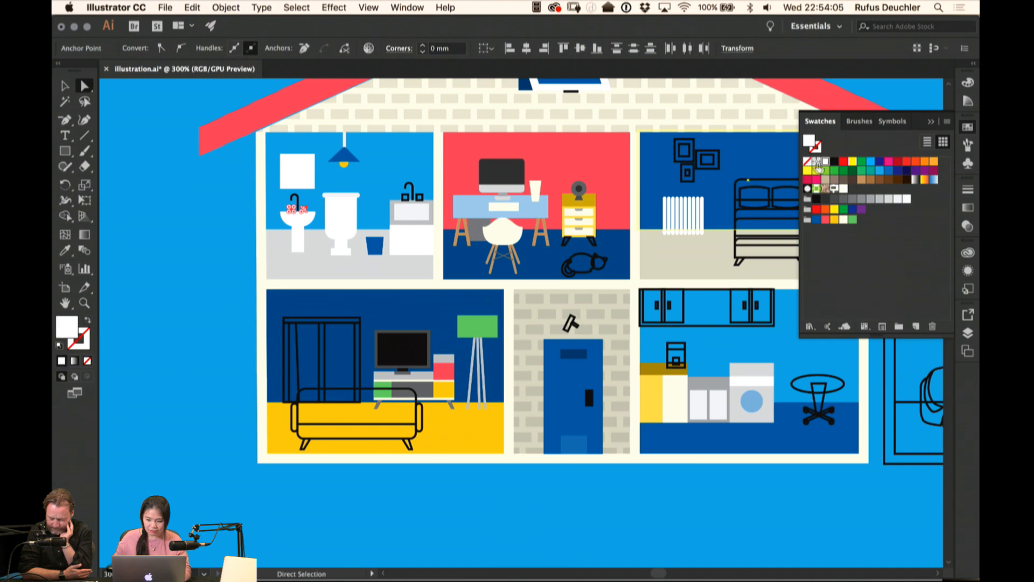
left_click(197, 257)
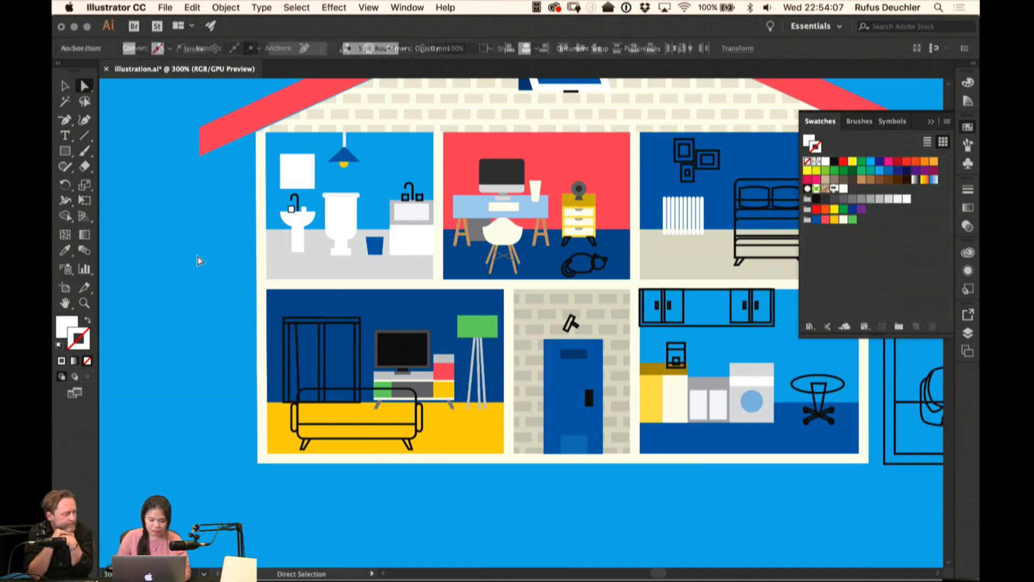
Remove the white fill from the rectangle on the washbasin's left tap handle
left_click_drag(230, 246, 367, 287)
key("super+plus")
key("super+plus")
key("super+plus")
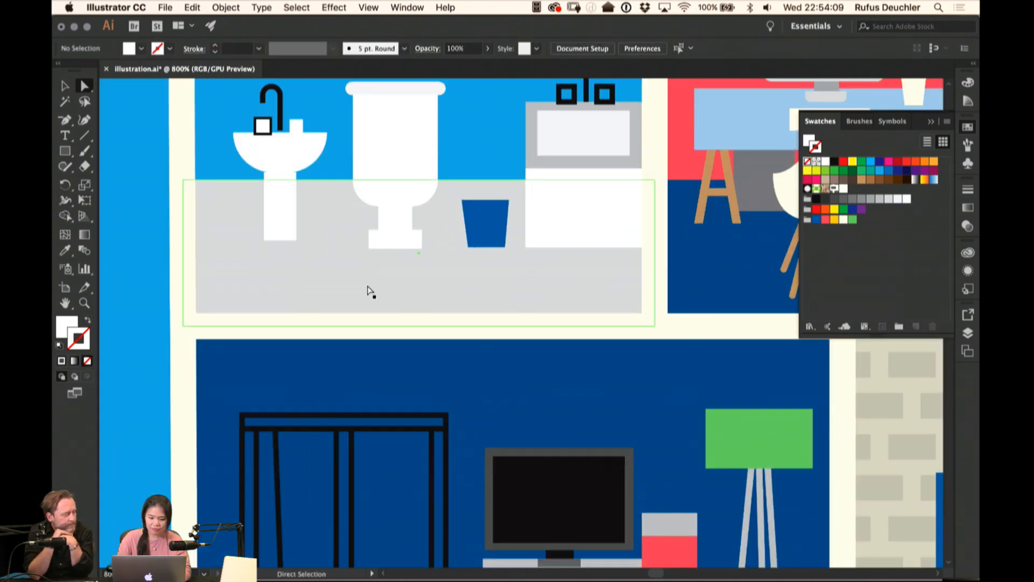
left_click(262, 125)
scroll(344, 226, "left", 8)
scroll(344, 226, "up", 2)
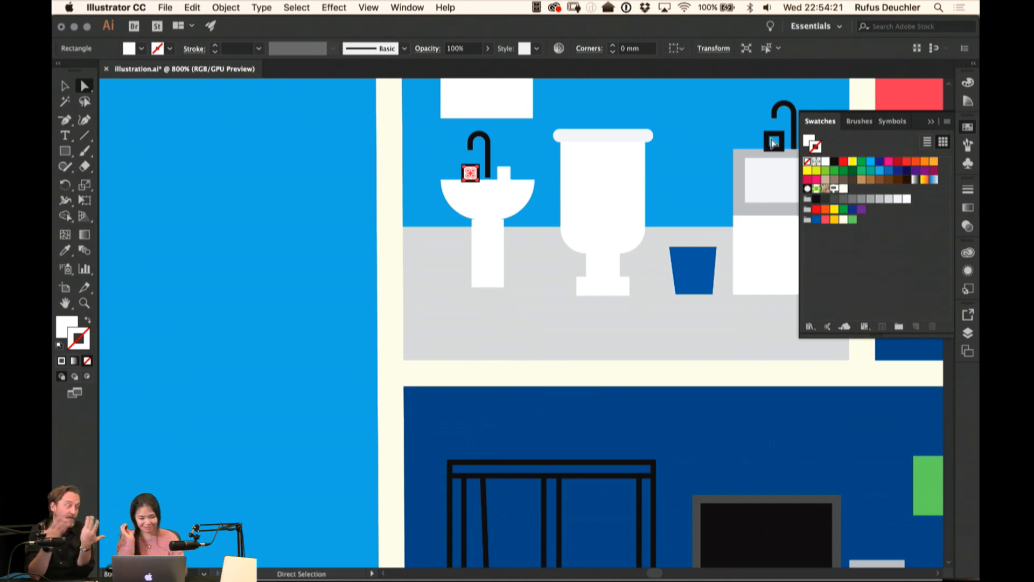
scroll(612, 169, "up", 2)
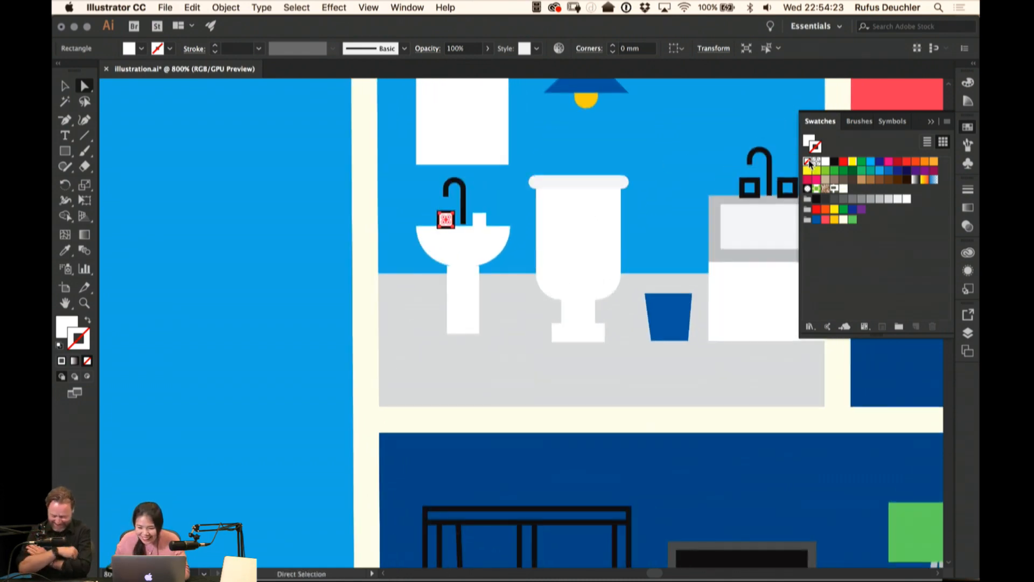
key("super+equal")
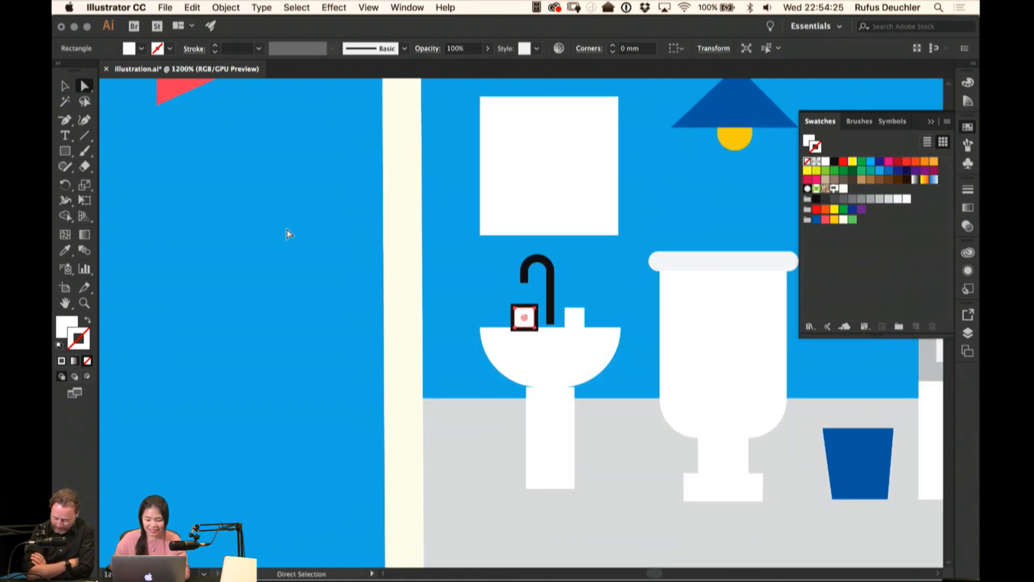
left_click(808, 163)
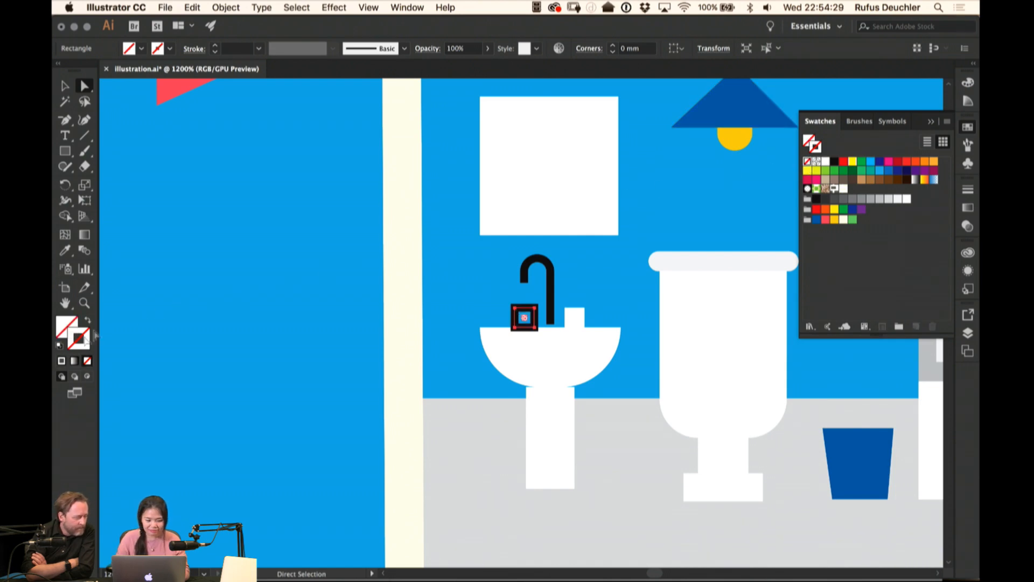
Try a black 1 pt stroke with a white fill on the left tap handle's rectangle, and undo these changes
left_click(60, 349)
left_click(808, 161)
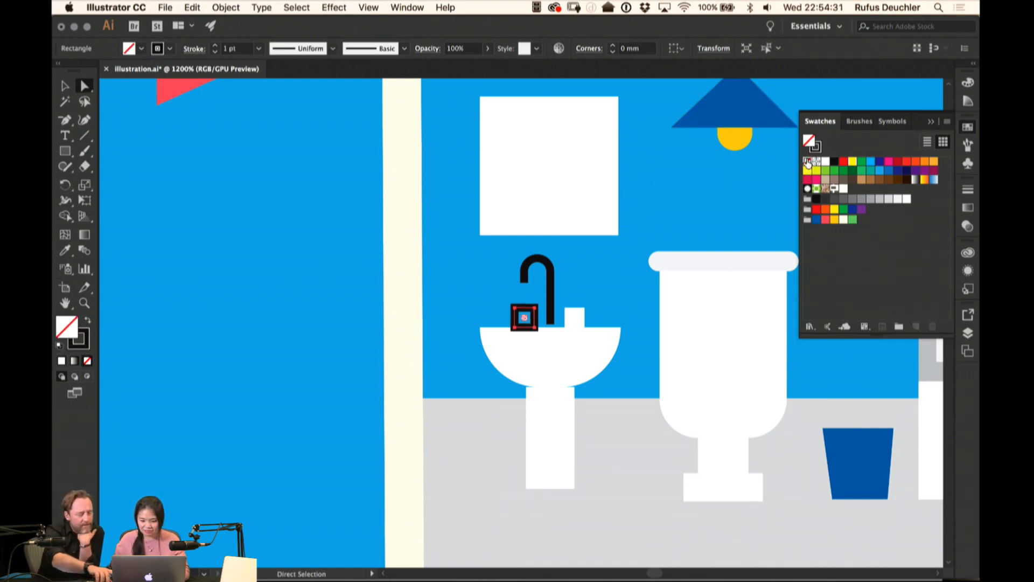
left_click(968, 271)
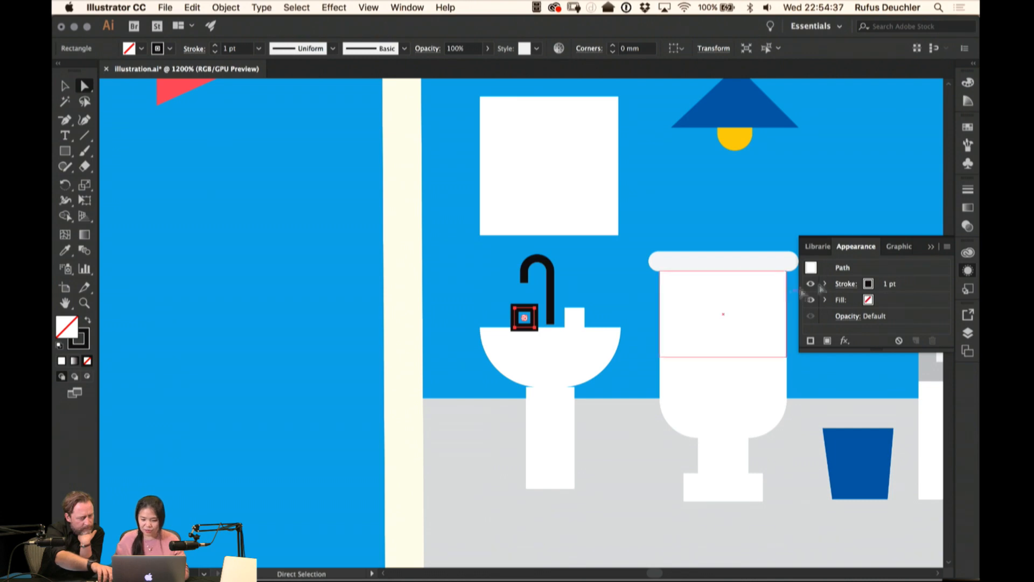
left_click(907, 284)
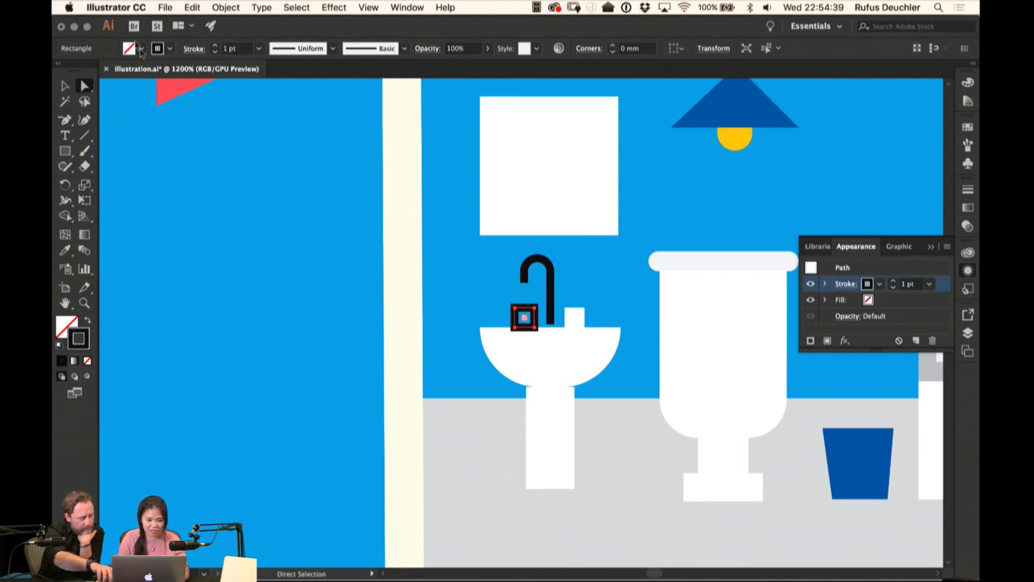
key("d")
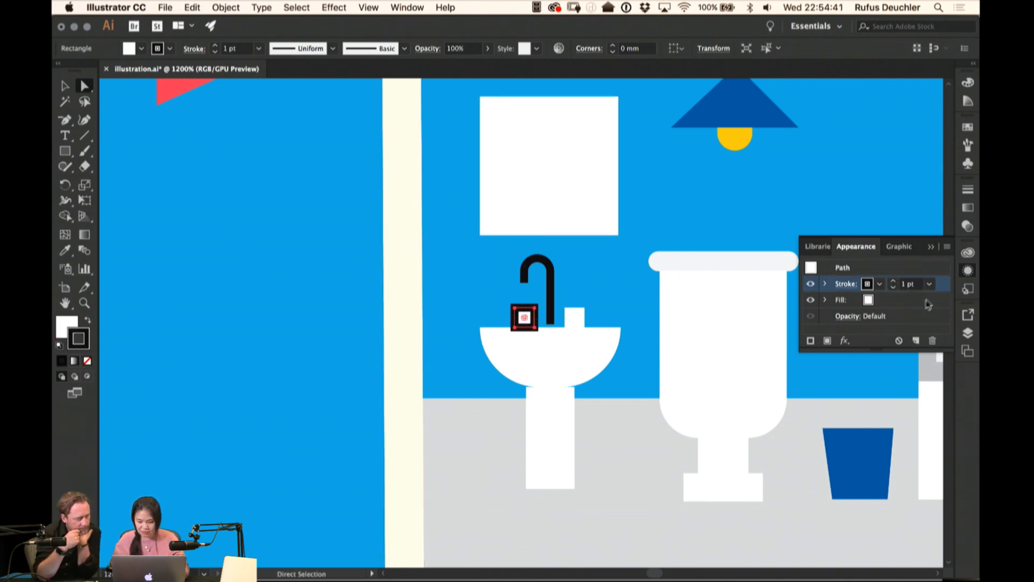
key("super+z")
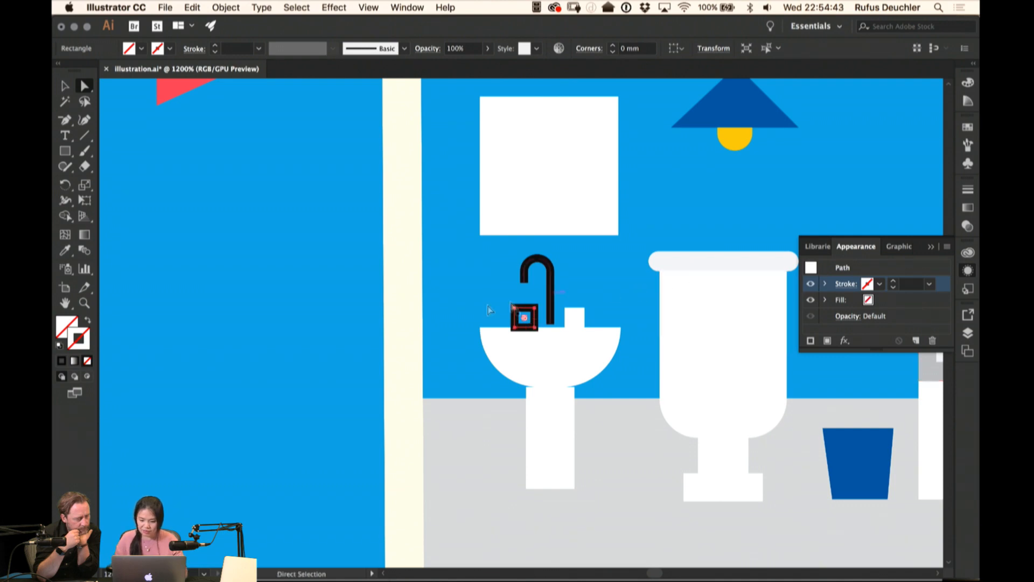
left_click(969, 127)
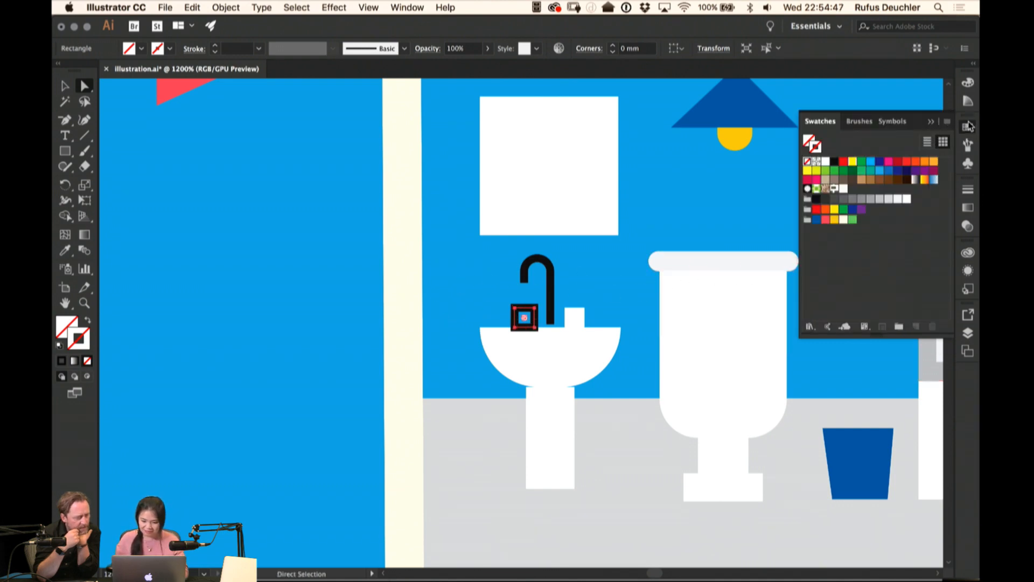
left_click(968, 127)
Remove the unpainted duplicate rectangle from the left tap handle and copy the right handle's white fill onto the remaining outline
left_click_drag(538, 311, 546, 294)
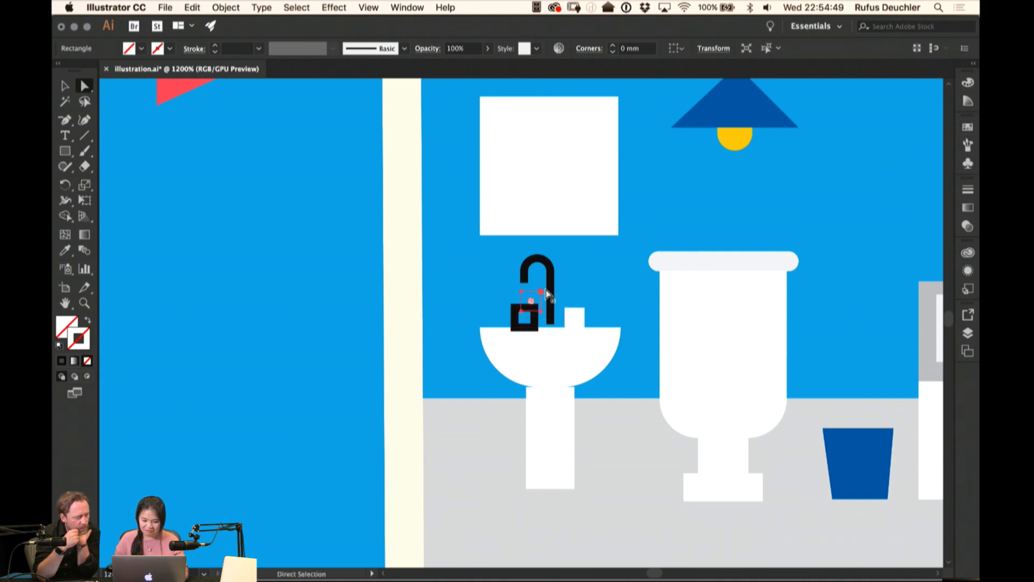
key("super+z")
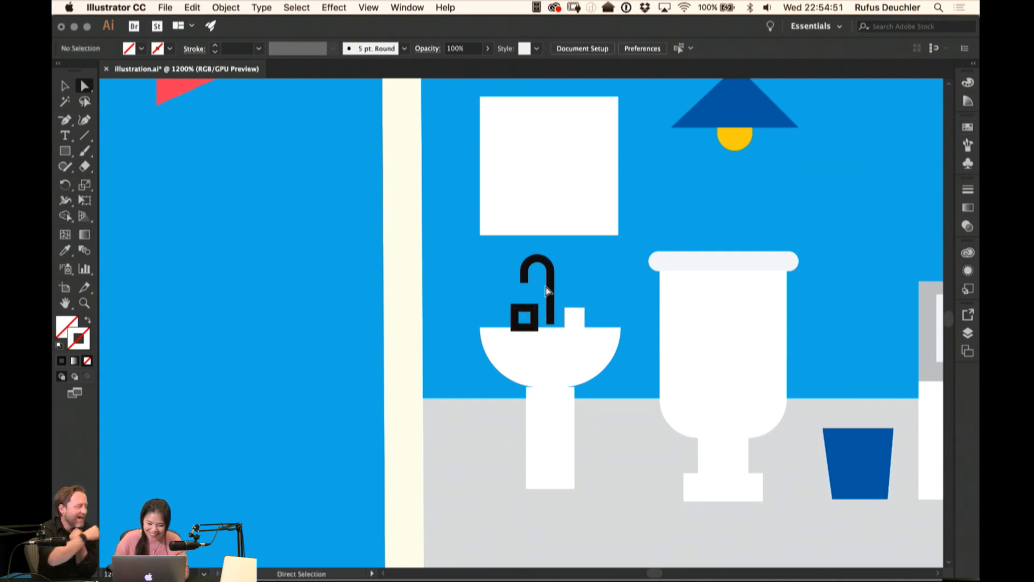
left_click(534, 308)
key("i")
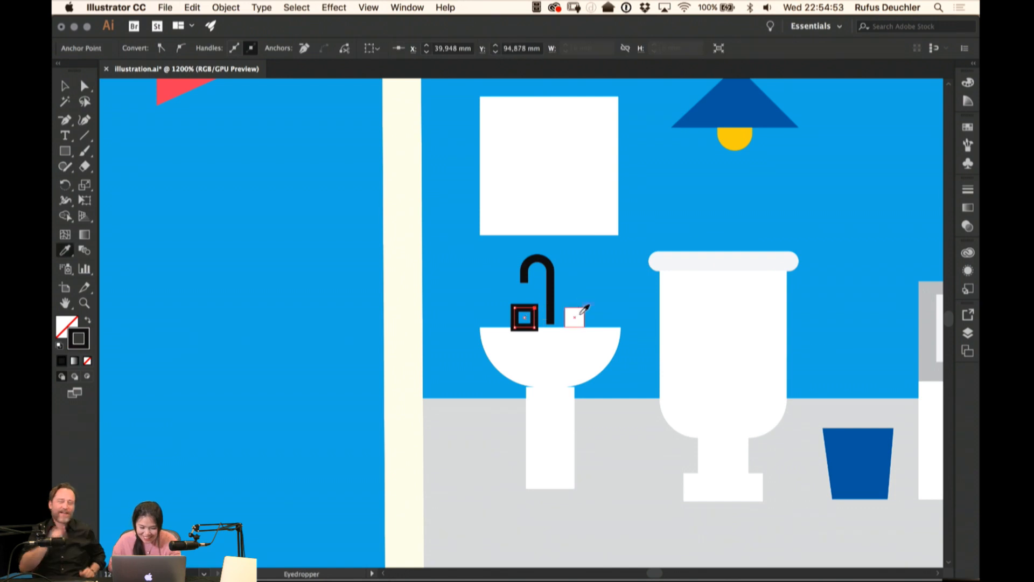
left_click(574, 317)
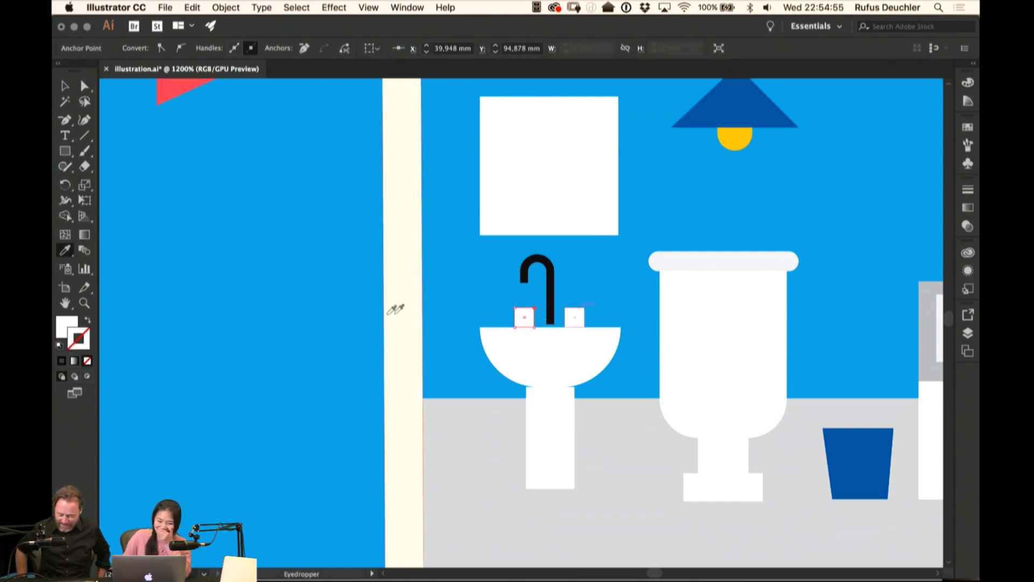
key("a")
left_click(281, 291)
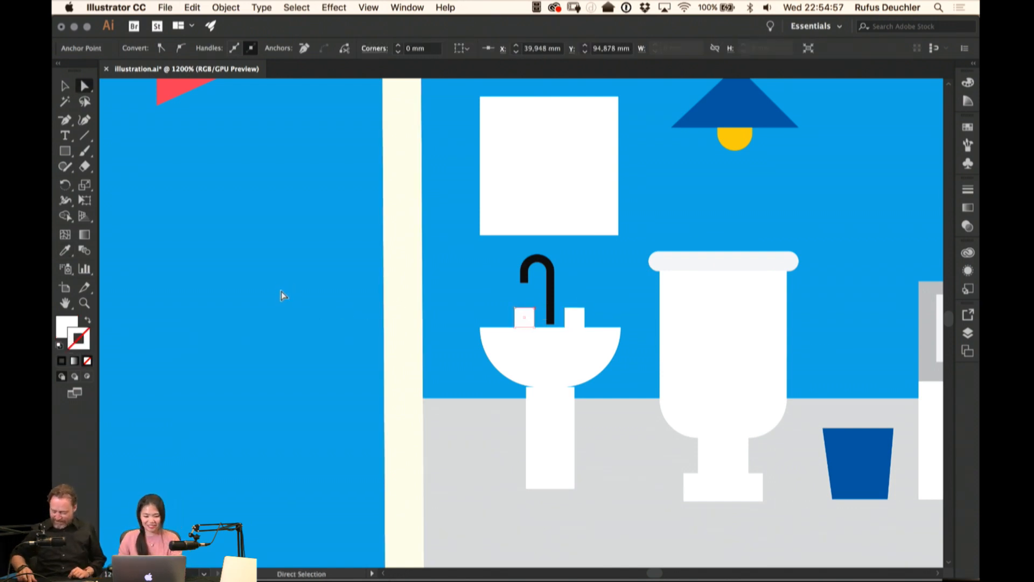
Extend the washbasin's pedestal slightly upward so that it overlaps the bottom of the bowl
left_click(552, 412)
key("v")
left_click_drag(550, 386, 551, 381)
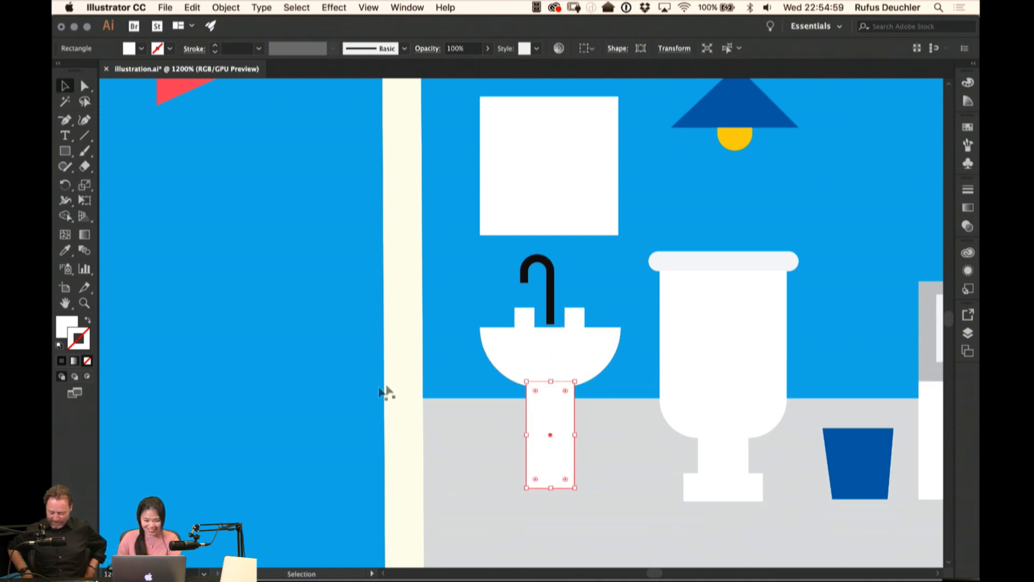
key("a")
left_click(316, 409)
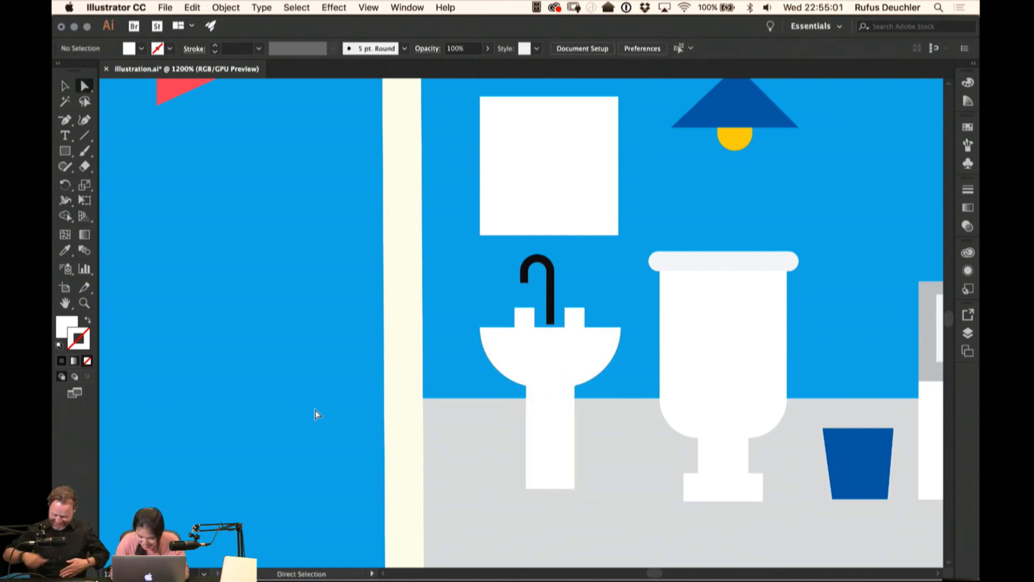
Lengthen the washbasin's faucet slightly downward so that its end meets the basin's upper edge
key("super+minus")
key("super+minus")
key("super+minus")
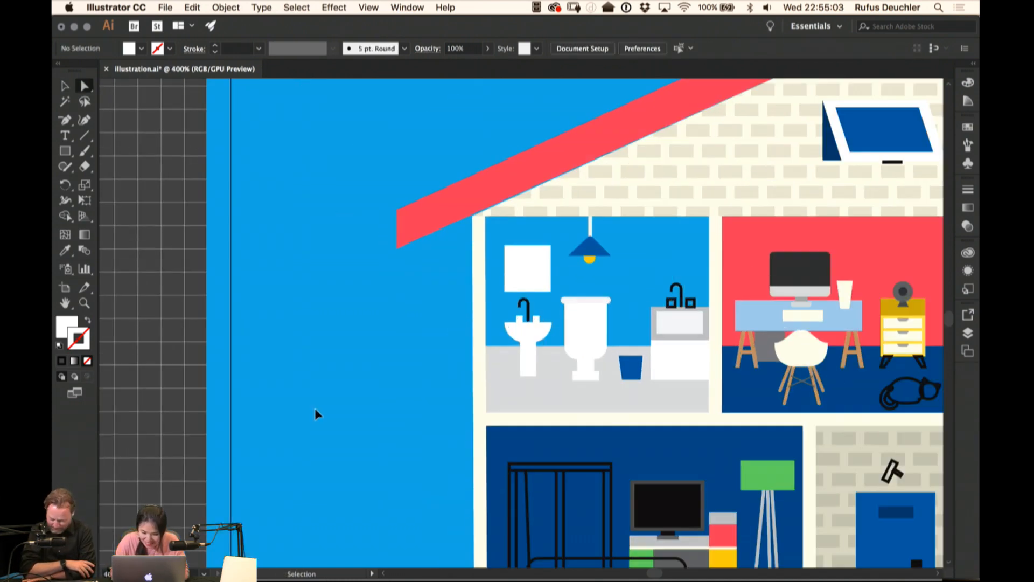
key("super+equal")
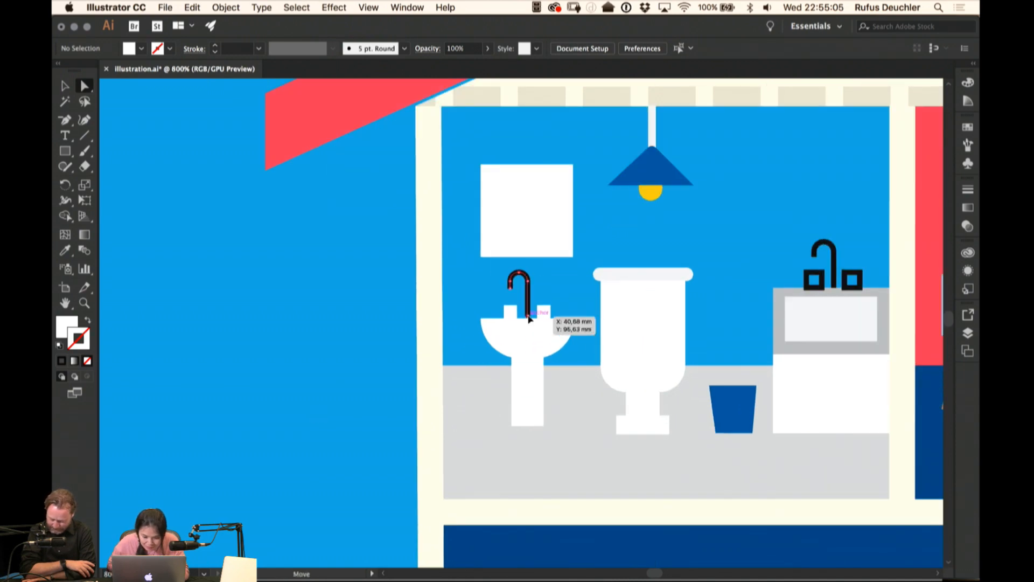
left_click_drag(528, 320, 528, 323)
left_click(403, 365)
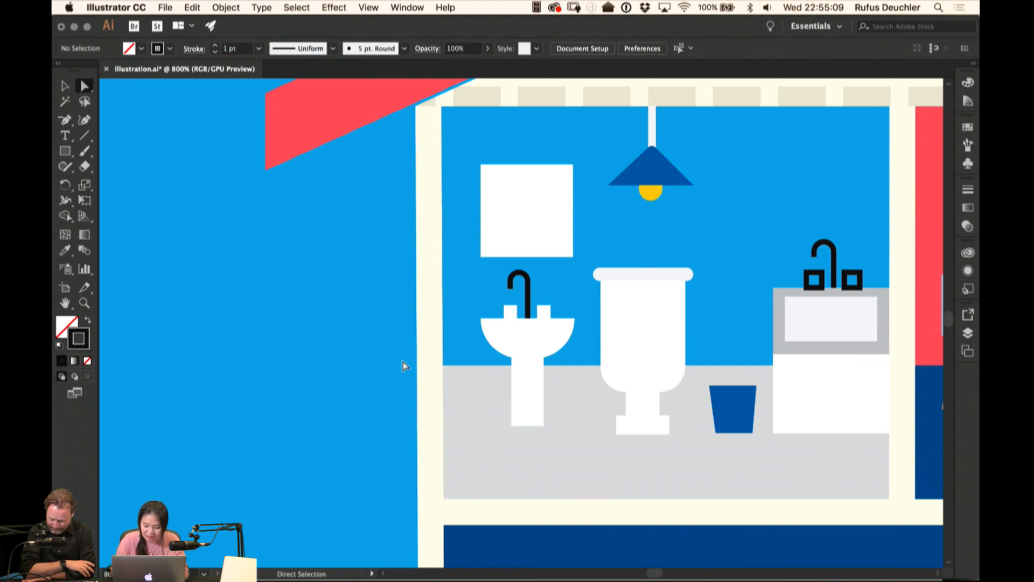
Examine the whole illustration, comparing the coloured rooms with the remaining furniture, garage and phone outlines
key("super+minus")
key("super+minus")
key("super+minus")
key("super+minus")
key("super+minus")
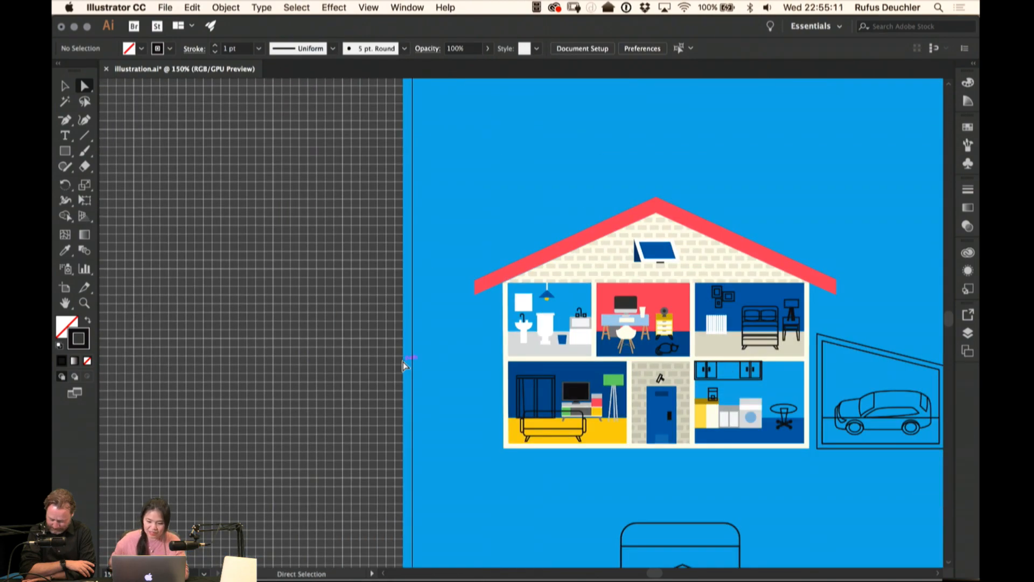
scroll(403, 365, "right", 5)
scroll(403, 365, "down", 3)
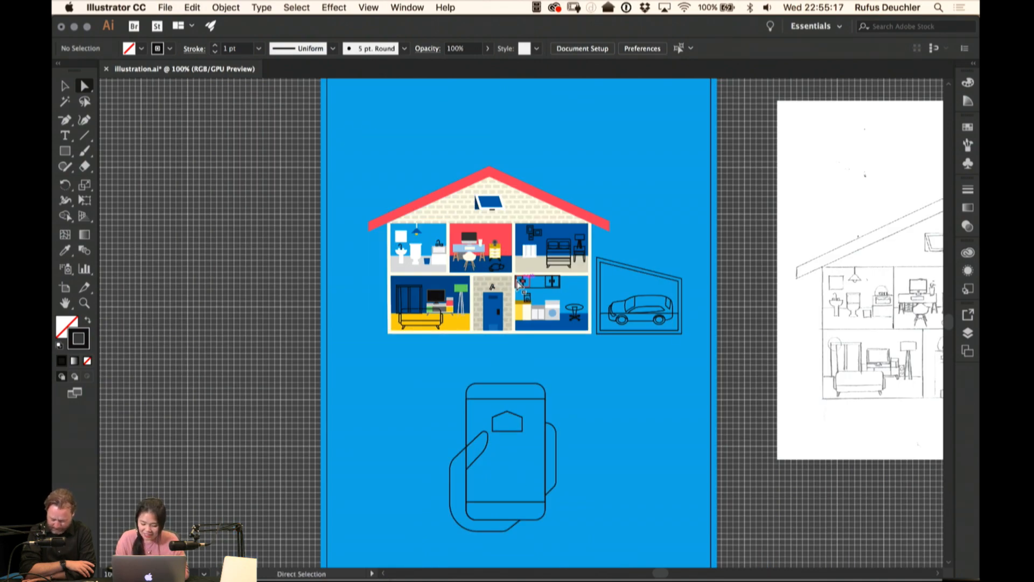
scroll(517, 284, "up", 1)
scroll(517, 286, "up", 2)
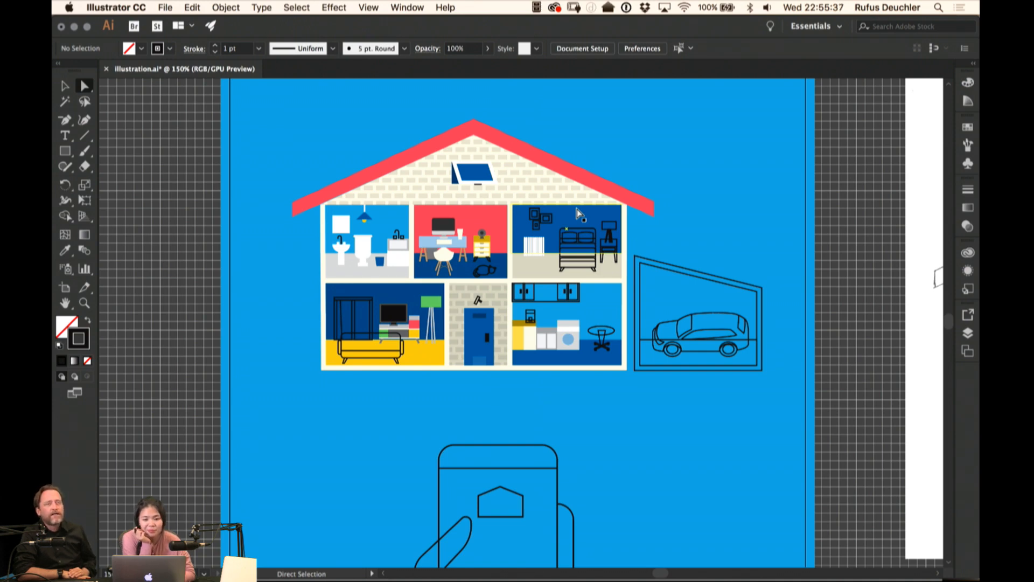
Convert the outlines of both pillows on the bedroom bed into fills and colour them white
left_click(584, 233)
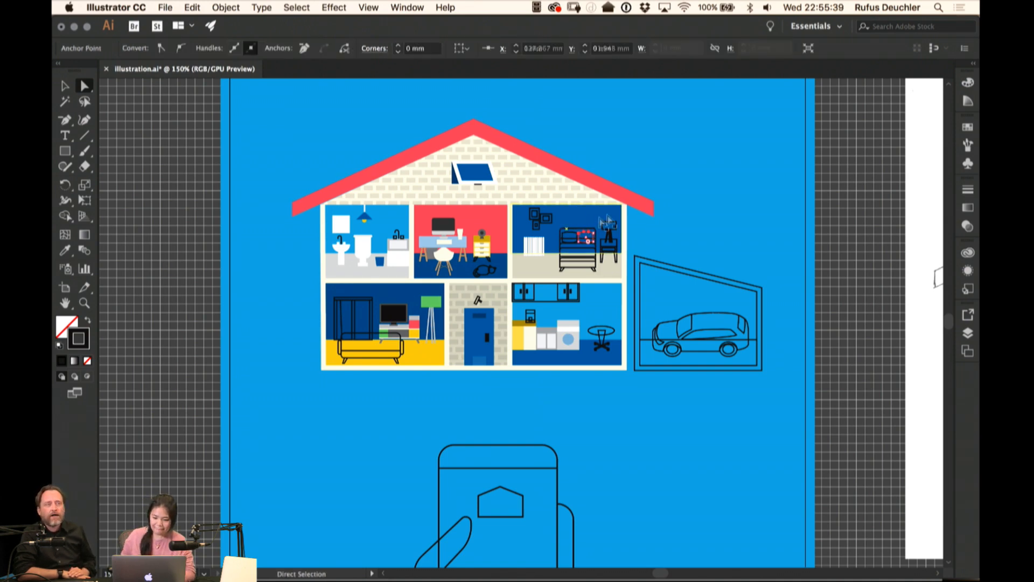
left_click(668, 188)
left_click(595, 237)
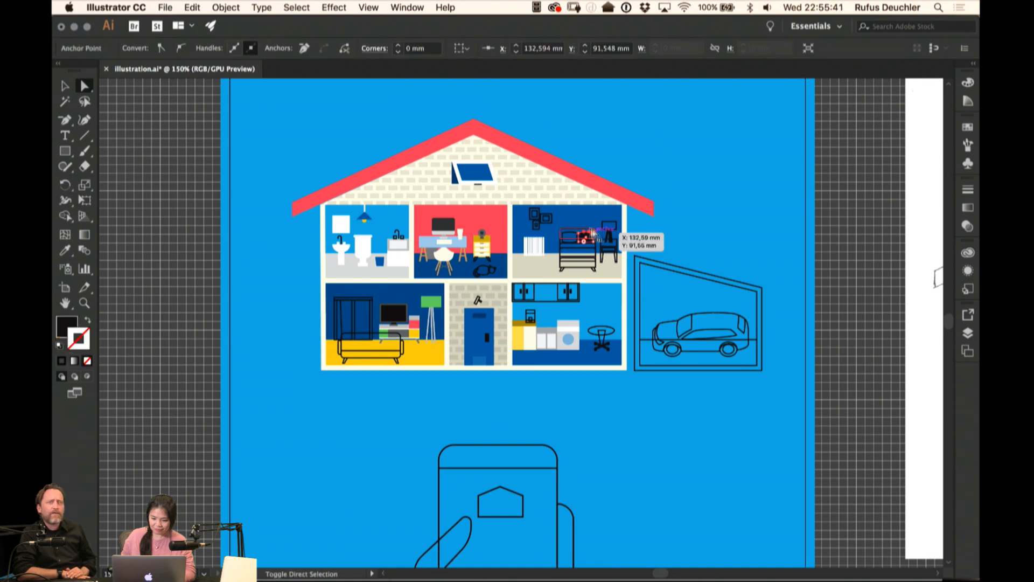
left_click(585, 237, "shift")
key("shift+x")
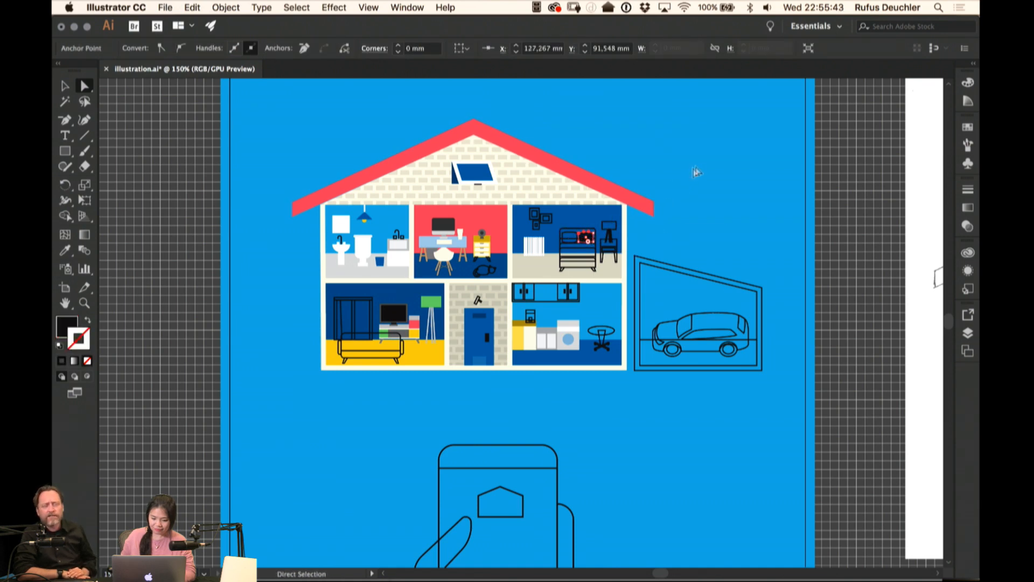
left_click(695, 172)
left_click(570, 237)
key("shift+x")
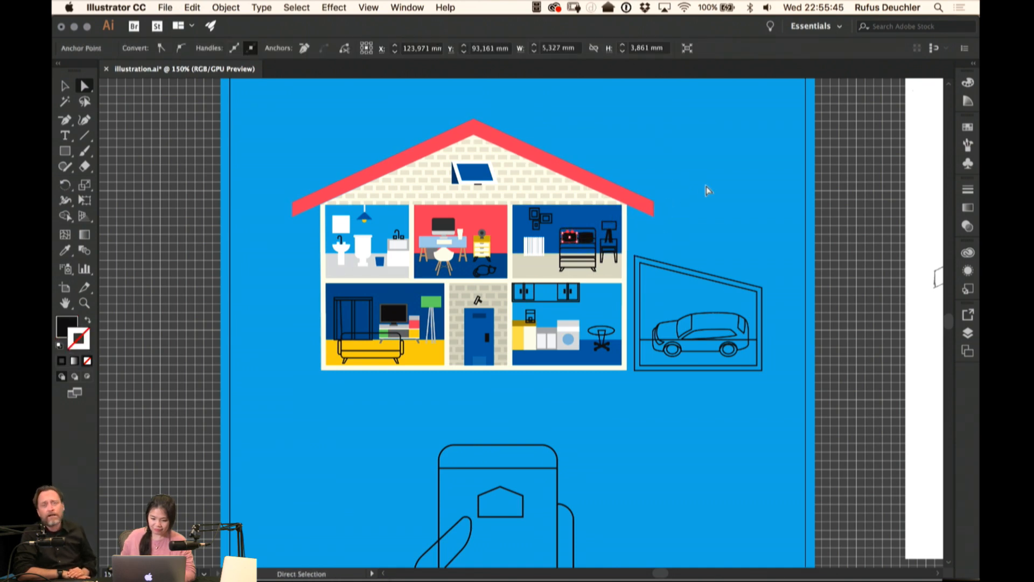
left_click(592, 236, "shift")
left_click(969, 129)
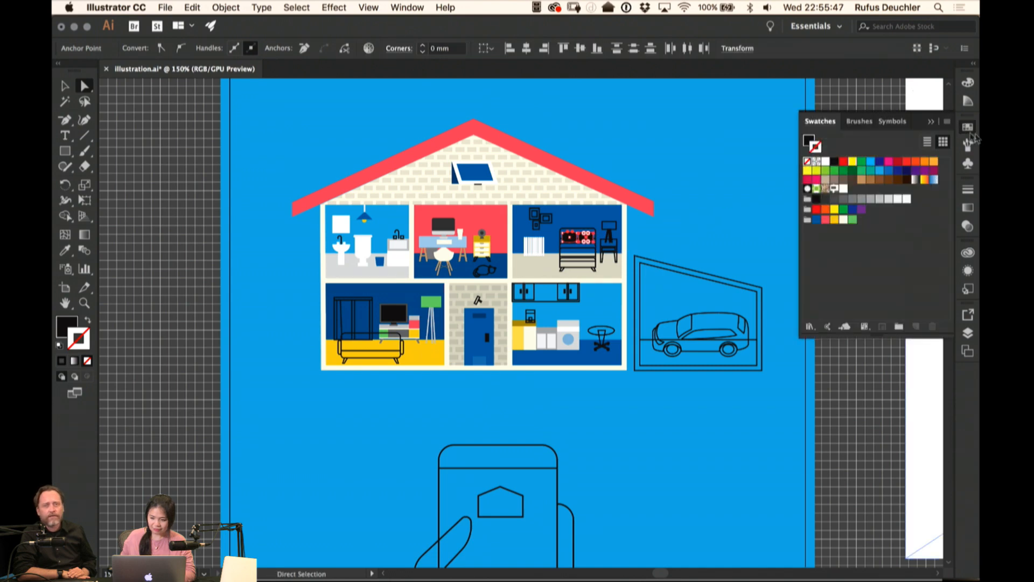
left_click(826, 161)
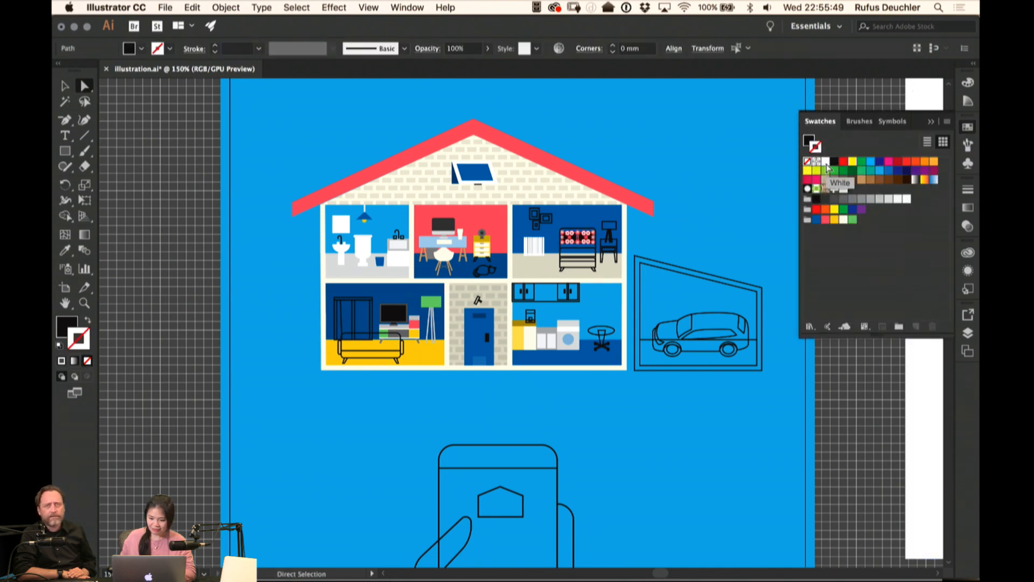
left_click(693, 182)
Fill the bed's headboard with the palette yellow, without an outline, and save the illustration
left_click(589, 229)
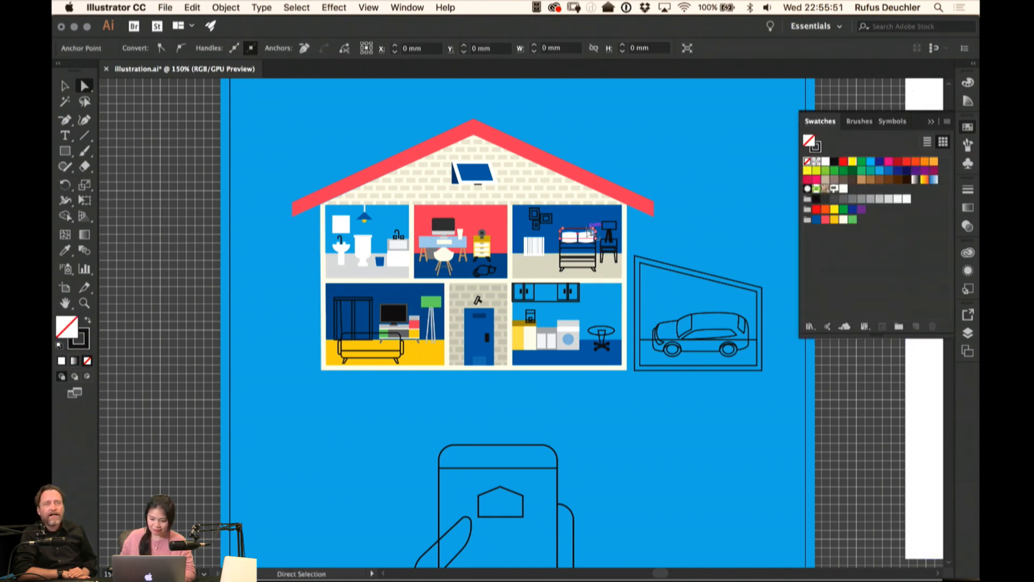
key("shift+x")
left_click(834, 220)
left_click(722, 192)
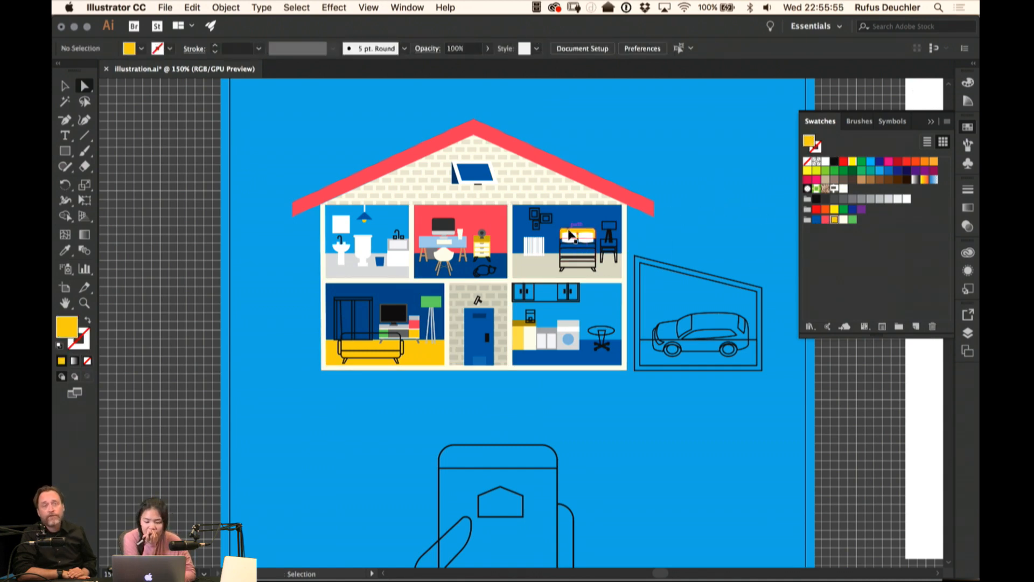
key("super+s")
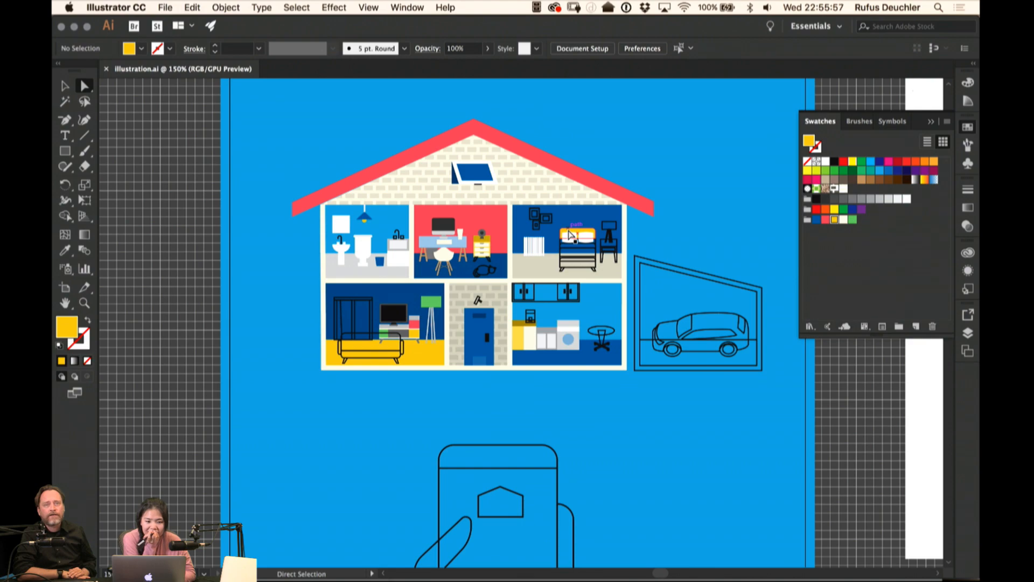
Draw a small rectangular bath mat on the bathroom floor below the toilet, fill it with palette green, and save the illustration
left_click_drag(654, 168, 621, 141)
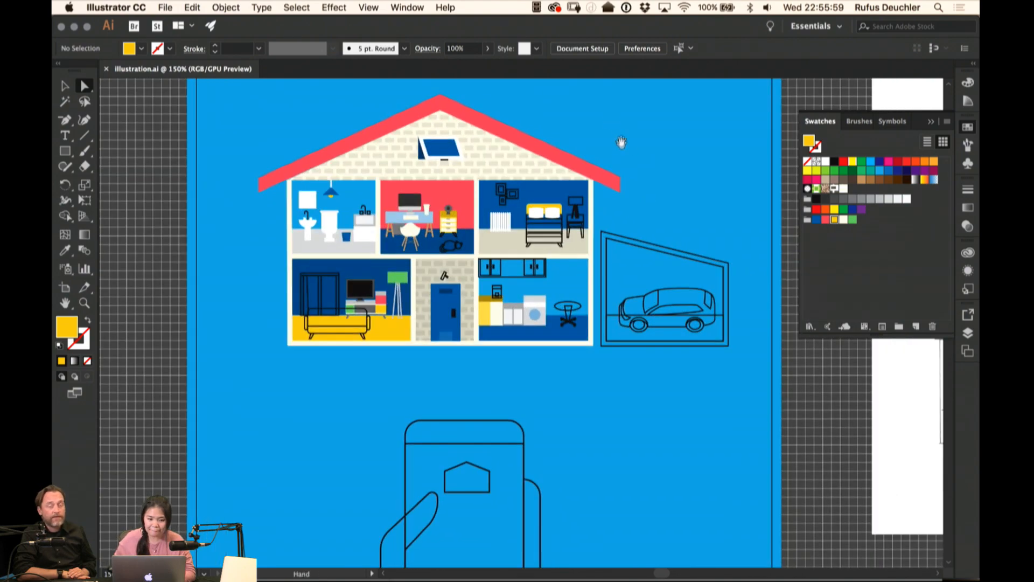
key("super+equal")
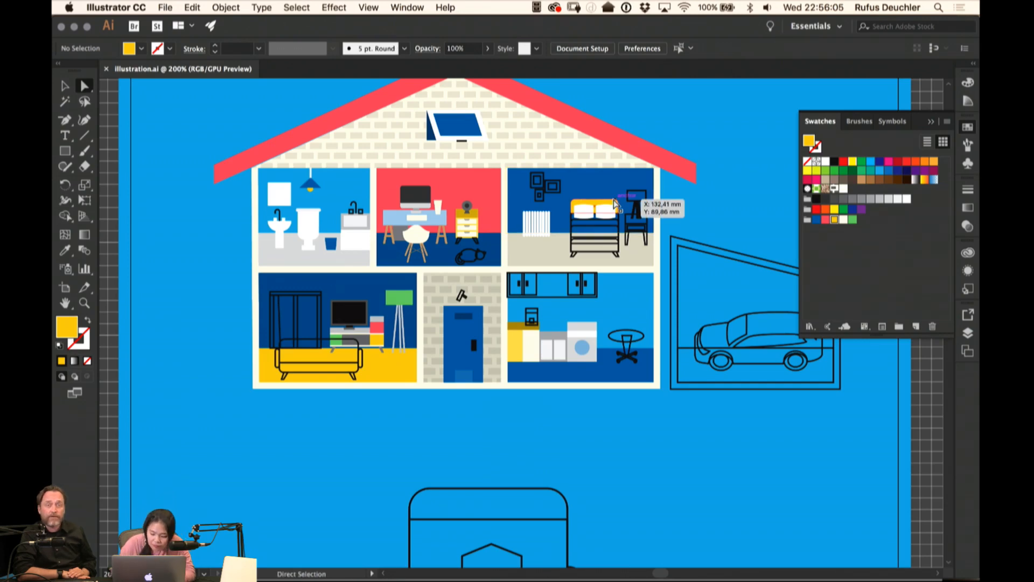
key("m")
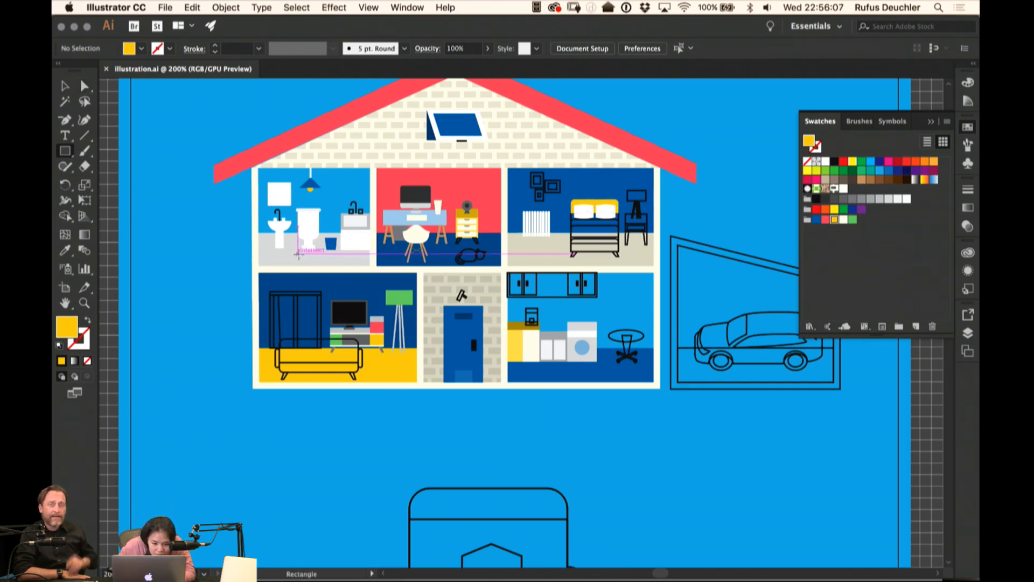
left_click_drag(297, 252, 321, 262)
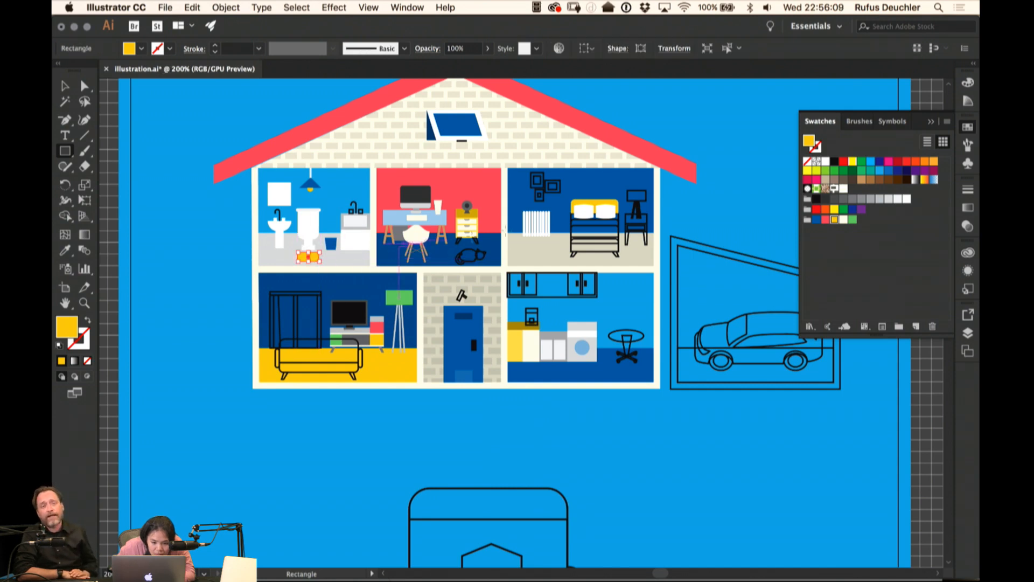
left_click(851, 219)
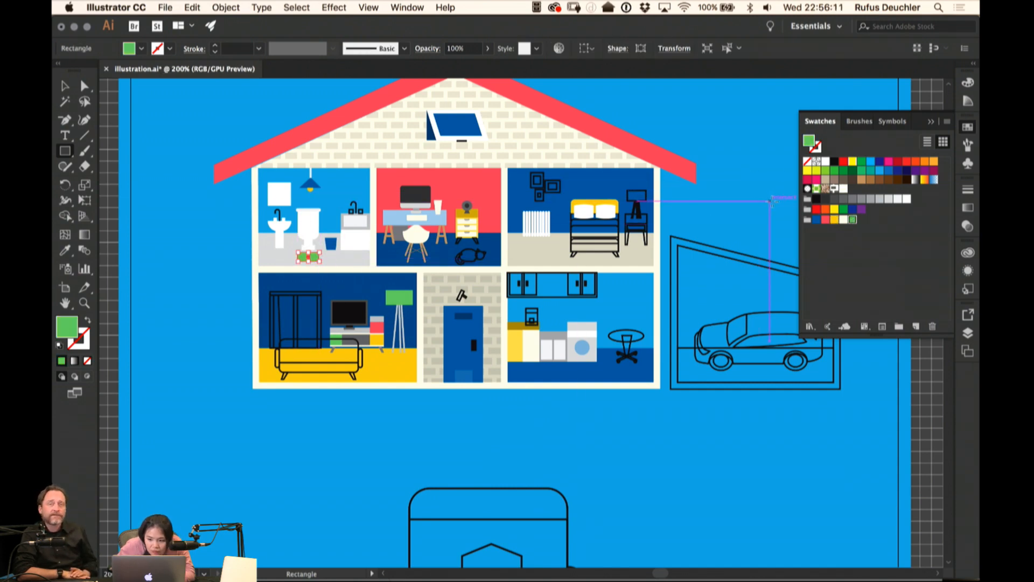
key("a")
left_click(734, 193)
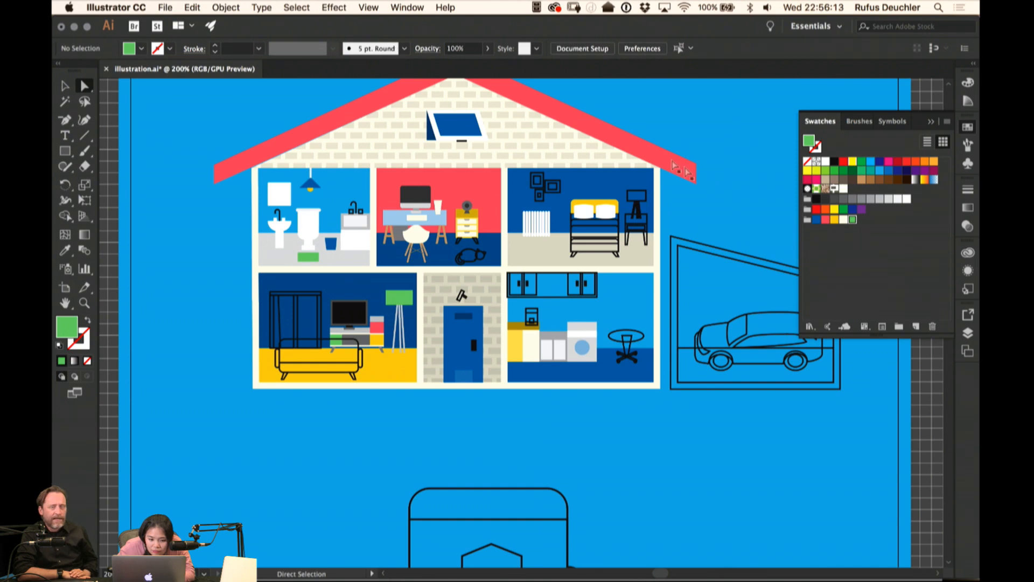
scroll(677, 167, "right", 3)
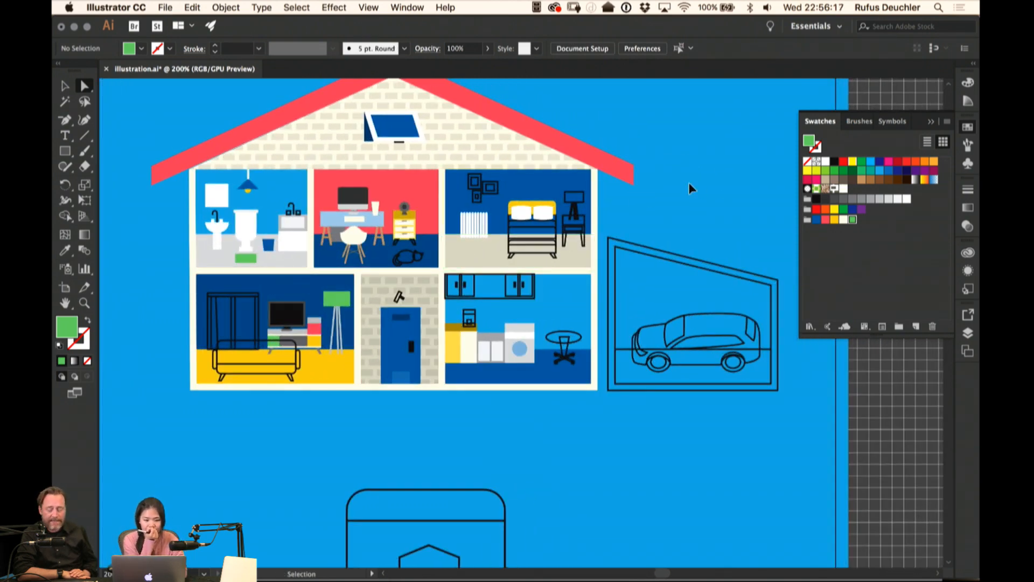
key("super+s")
Convert the large mattress outline beneath the bed's pillows into a fill and colour it light grey
key("super+equal")
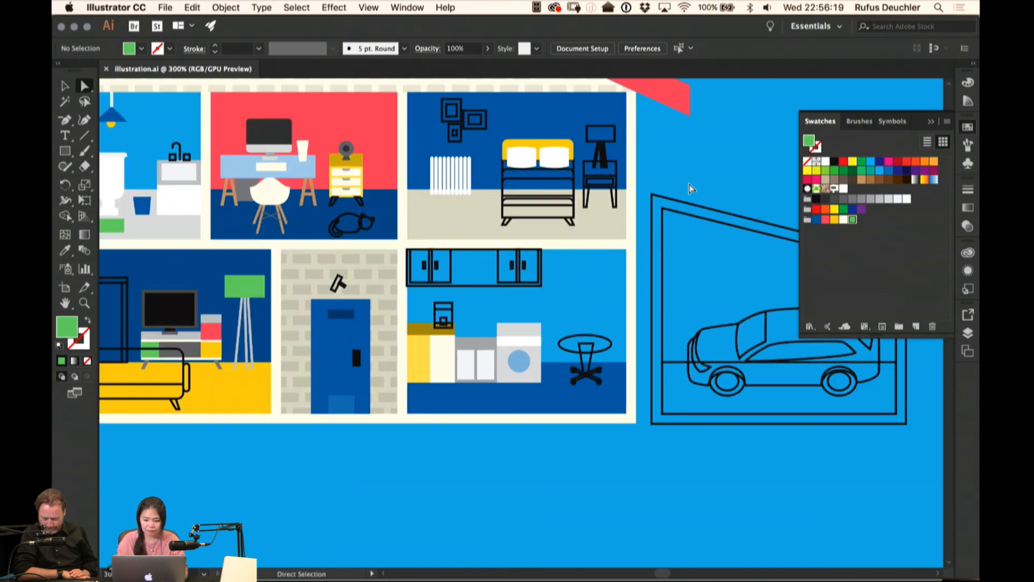
left_click(573, 172)
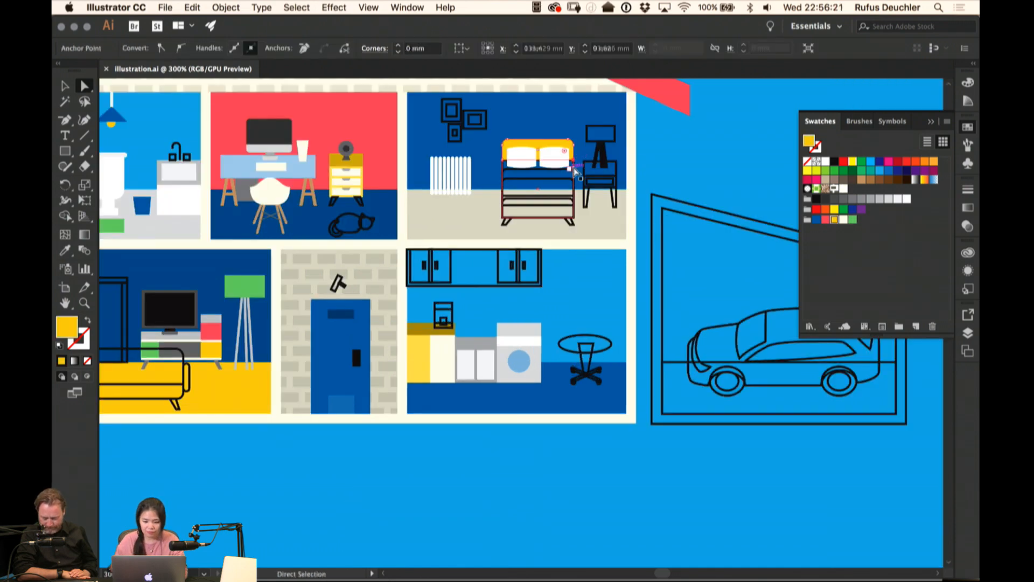
left_click(575, 171)
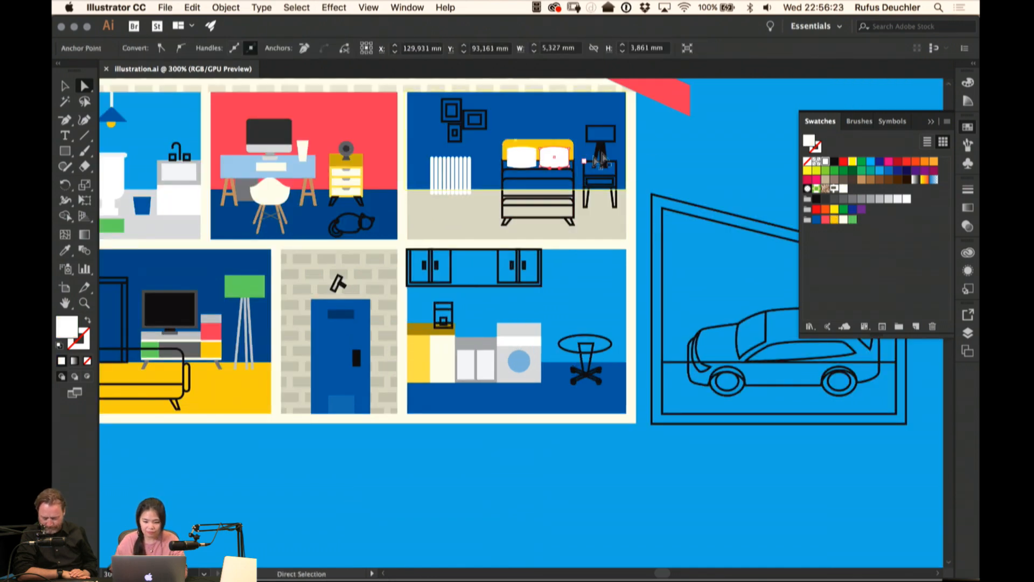
left_click(650, 140)
left_click(572, 168)
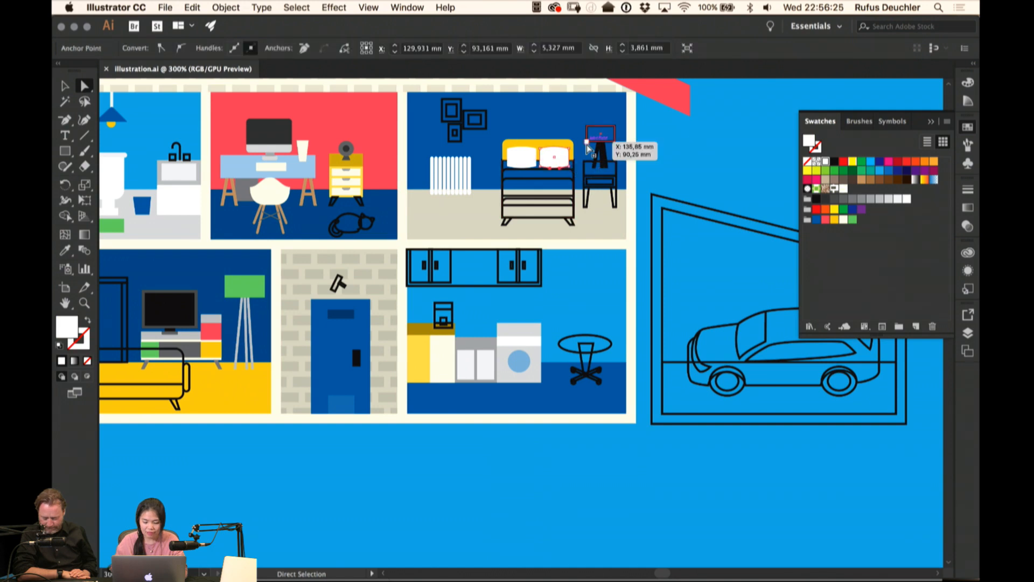
key("super+equal")
key("super+equal")
key("super+equal")
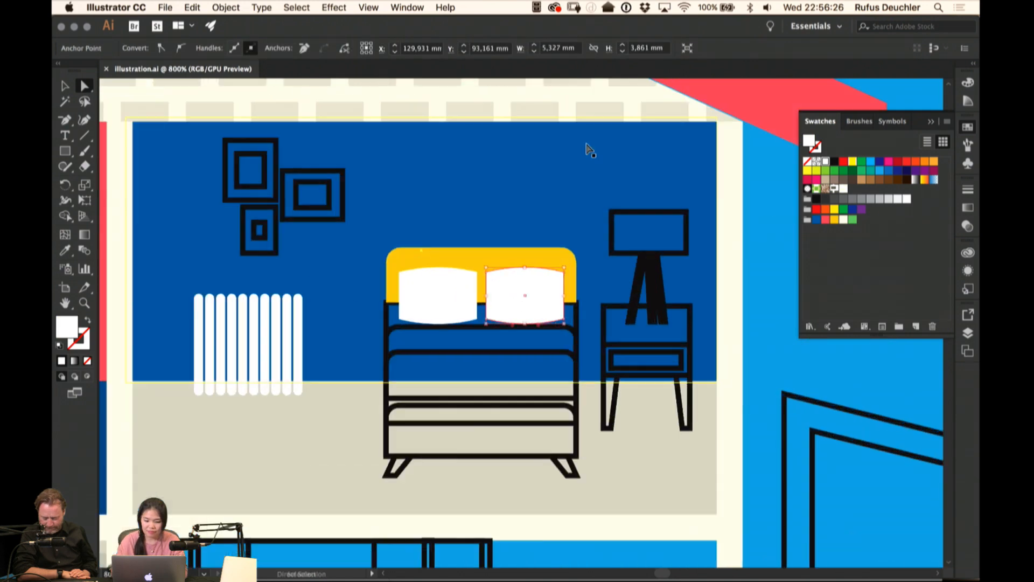
left_click(578, 310)
key("shift+x")
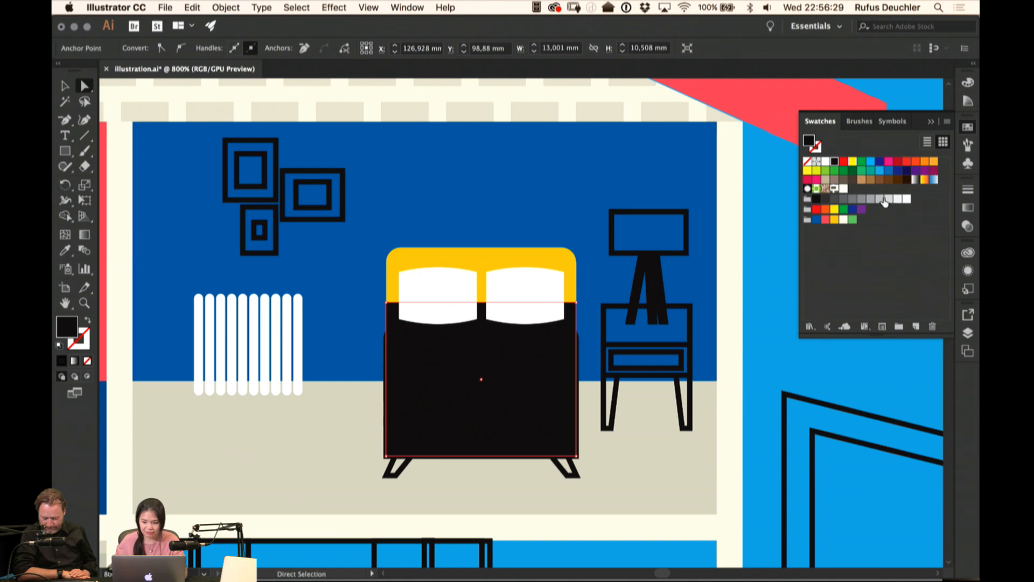
left_click(886, 199)
Fill the top bedsheet, the rounded panel just below the pillows, with white and no outline
left_click(549, 335)
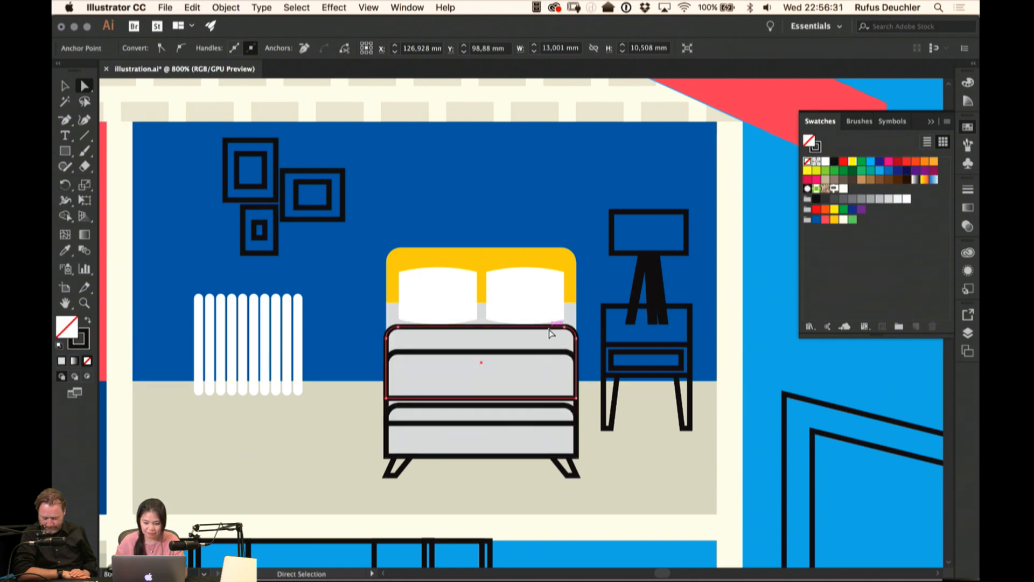
left_click(828, 161)
left_click(826, 162)
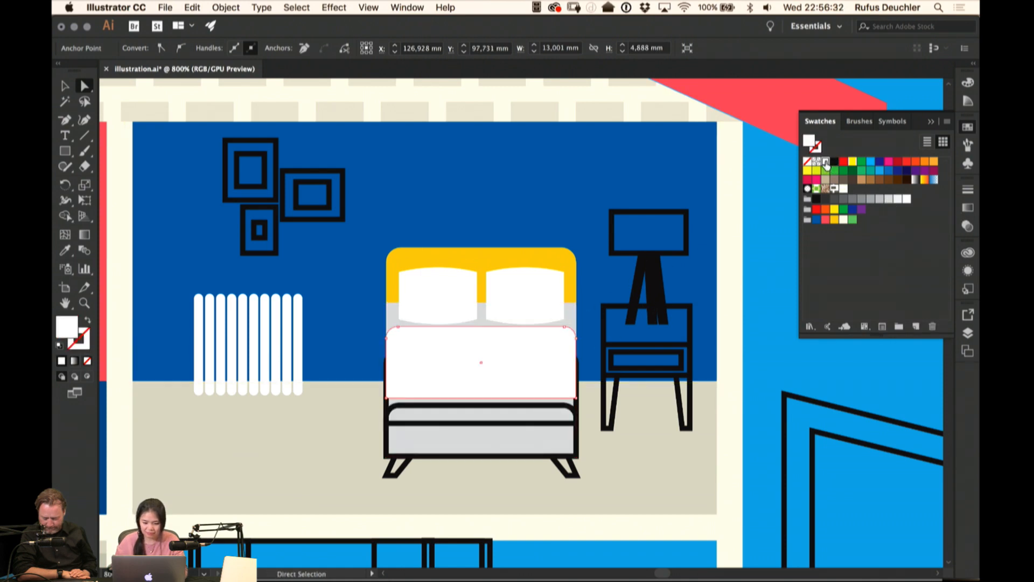
left_click(556, 332)
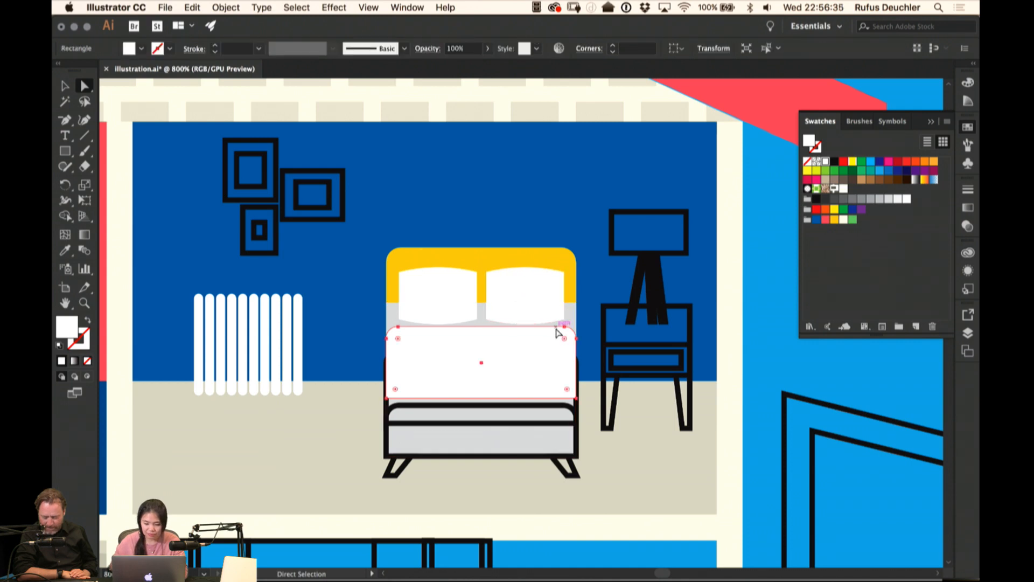
key("super")
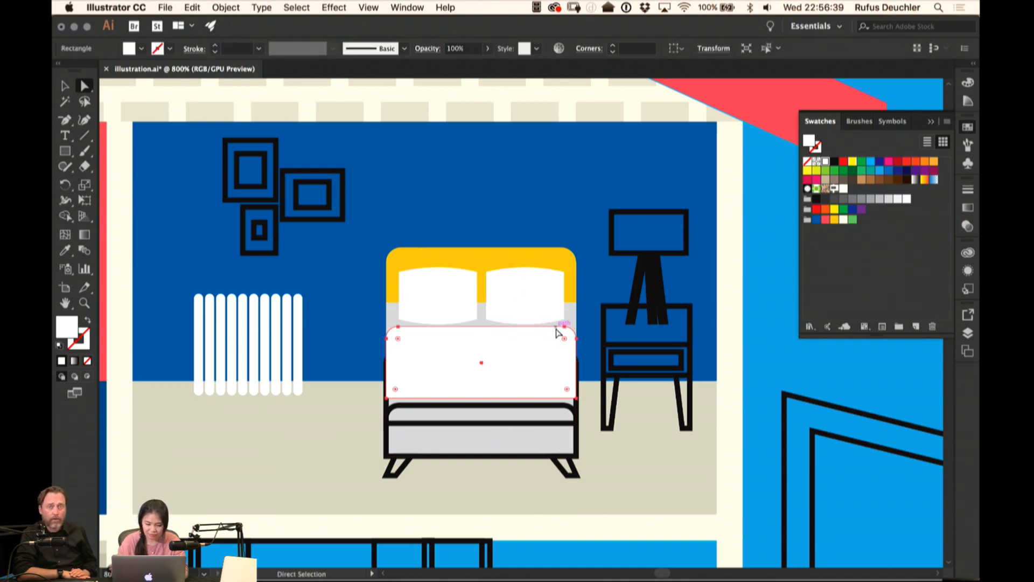
key("Delete")
left_click(442, 353)
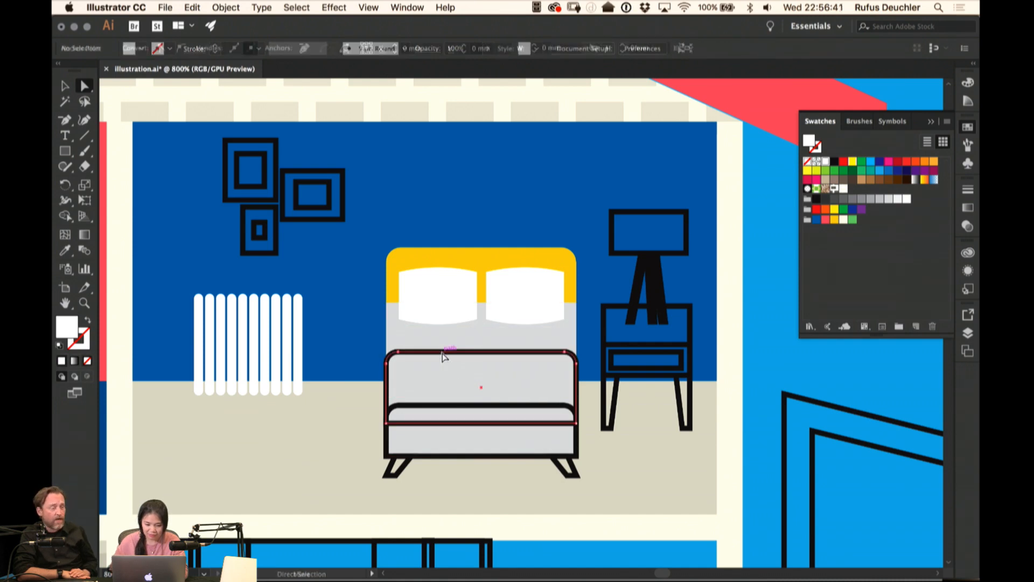
key("super")
key("super+z")
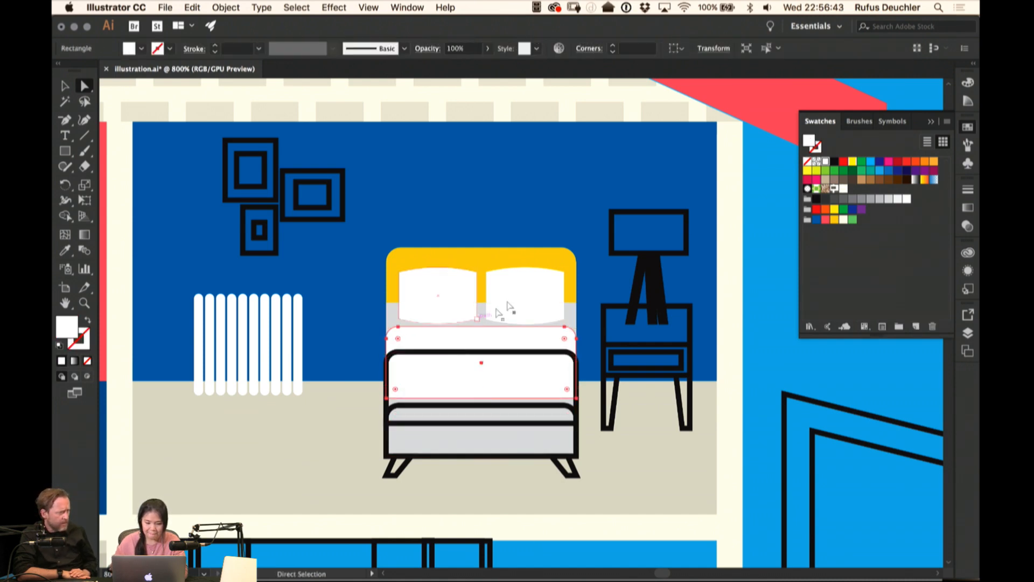
Convert the blanket outline across the middle of the bed into a fill and colour it the palette red
left_click(536, 355)
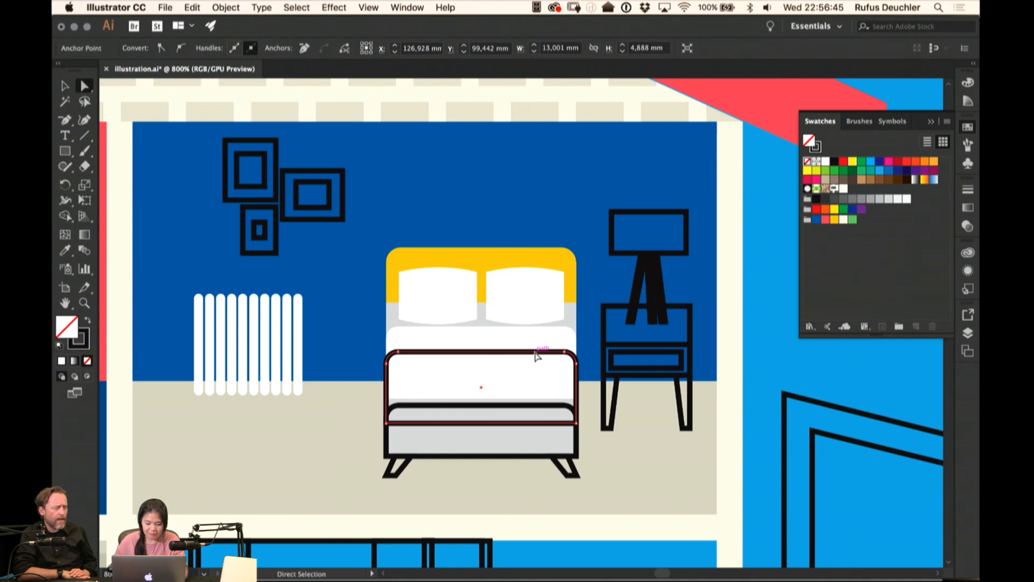
key("shift+c")
key("shift+x")
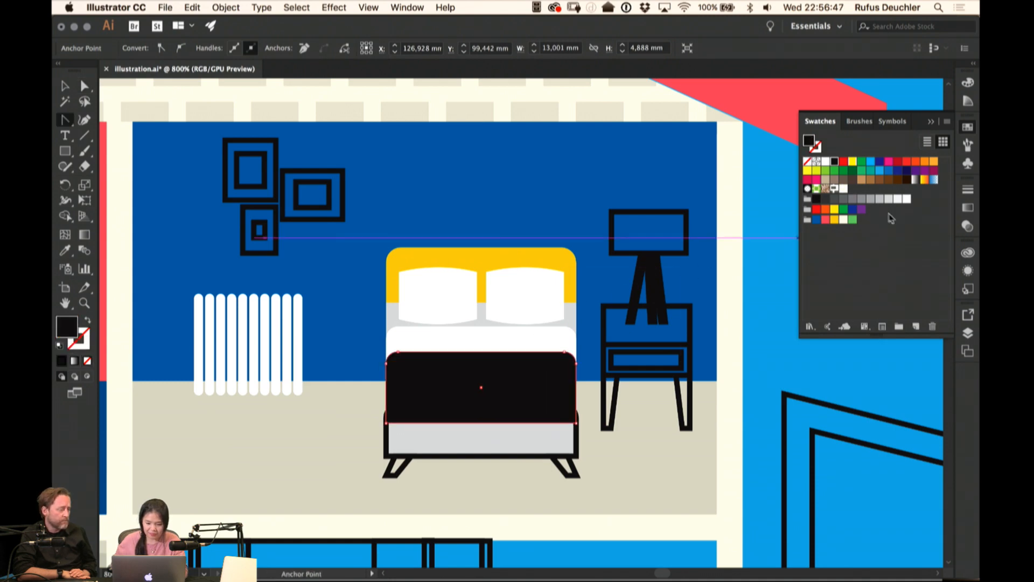
left_click(826, 222)
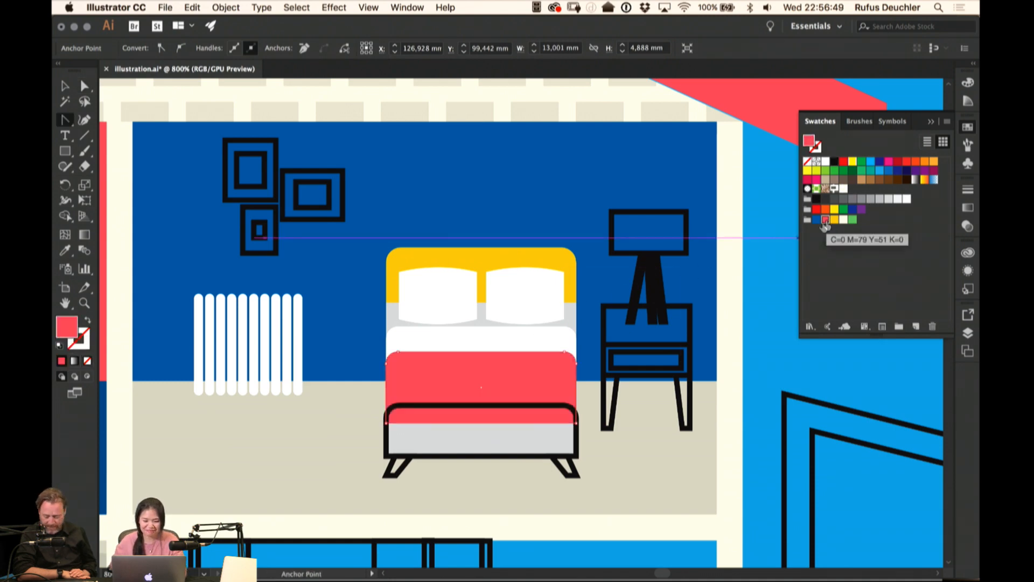
Convert the footboard outline at the lower end of the bed into a fill in the lightest grey swatch
left_click(488, 405, "super")
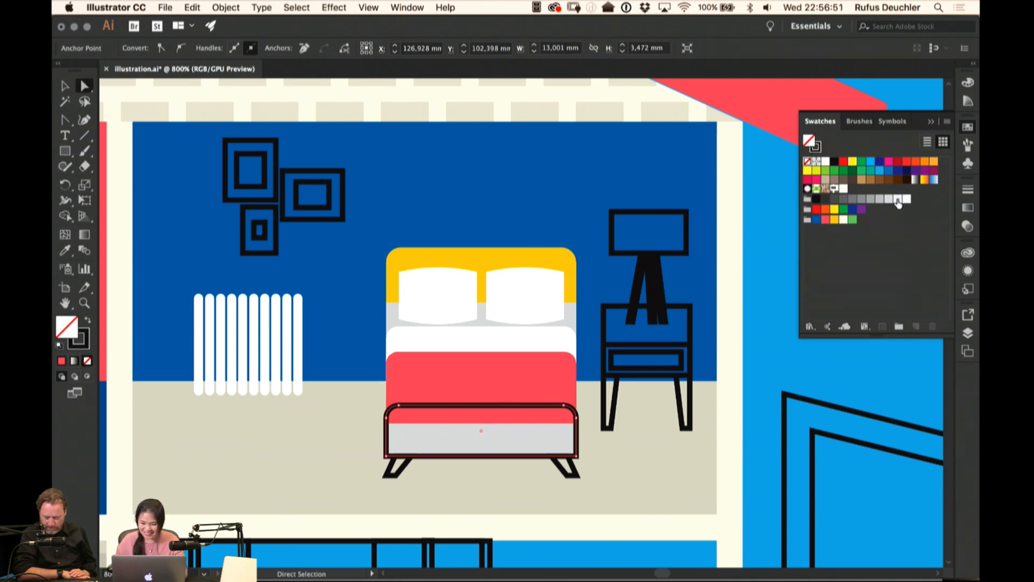
key("shift+x")
left_click(889, 200)
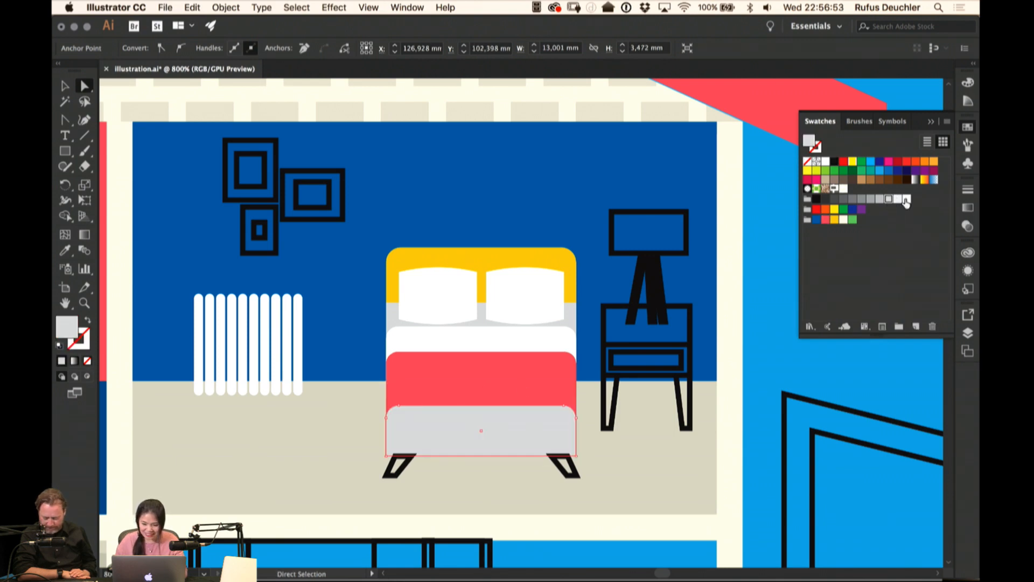
left_click(907, 200)
Convert the outlines of both bed legs into solid fills without a stroke
scroll(711, 259, "down", 5)
scroll(711, 259, "left", 3)
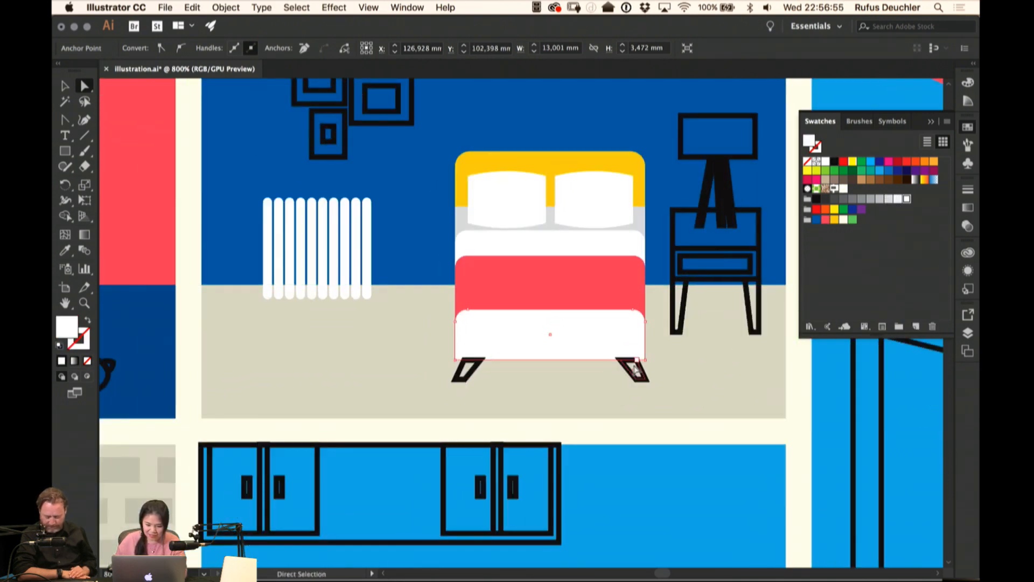
left_click(633, 373)
key("shift+x")
left_click(467, 375)
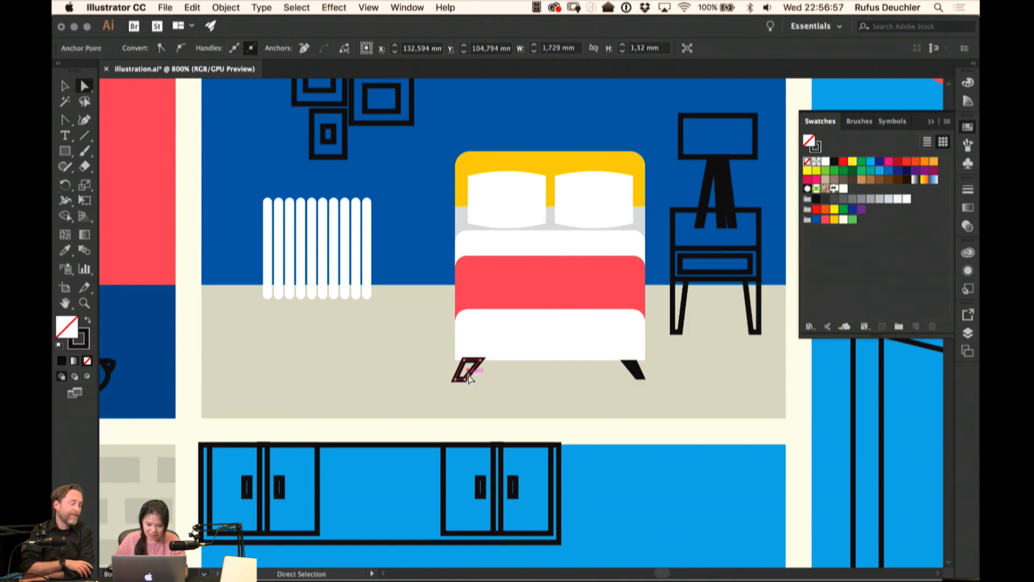
key("shift+x")
Colour both bed legs with a medium grey swatch
scroll(700, 334, "right", 3)
scroll(700, 334, "up", 1)
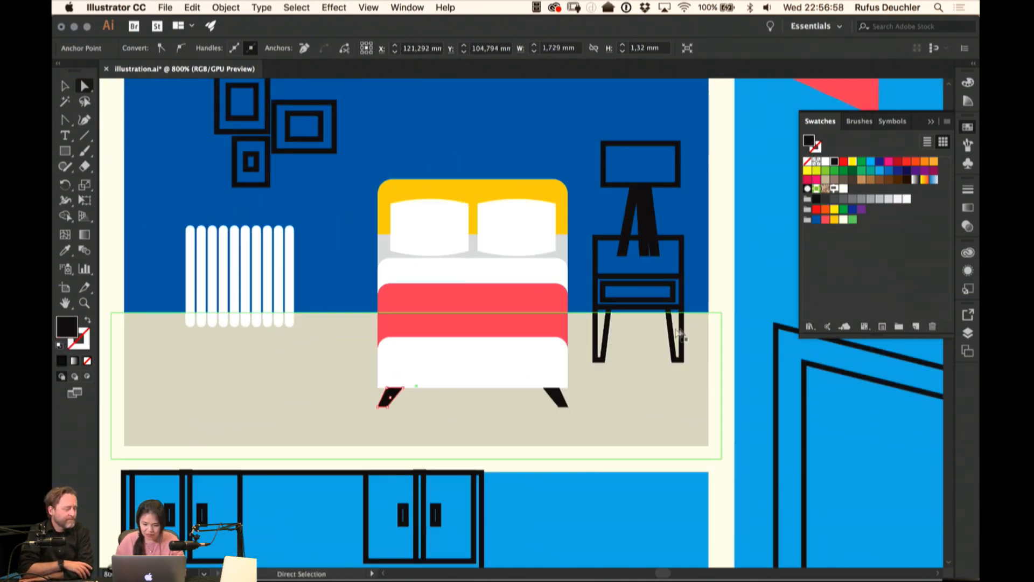
left_click(544, 393)
left_click(390, 399, "shift")
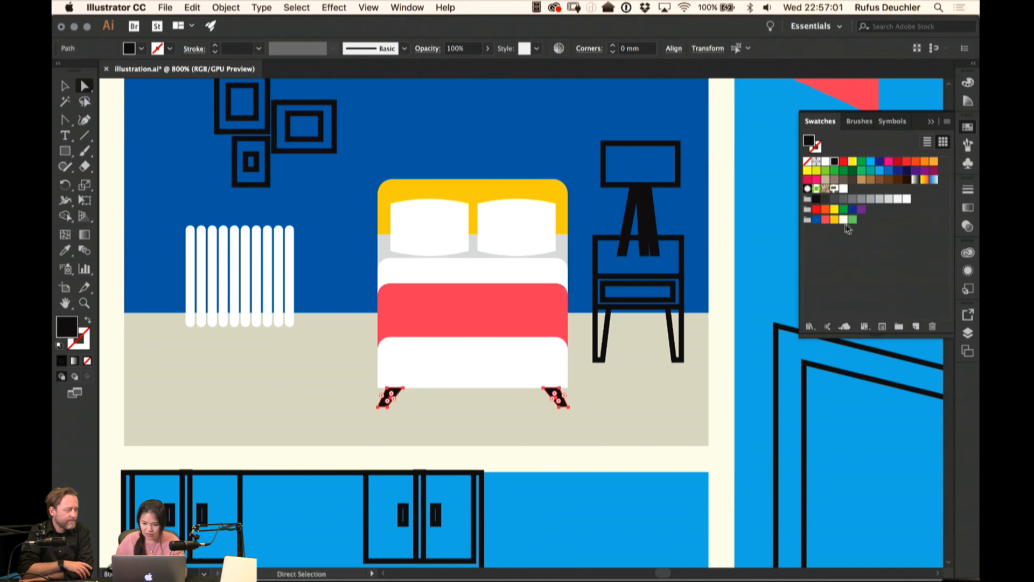
left_click(825, 220)
left_click(834, 220)
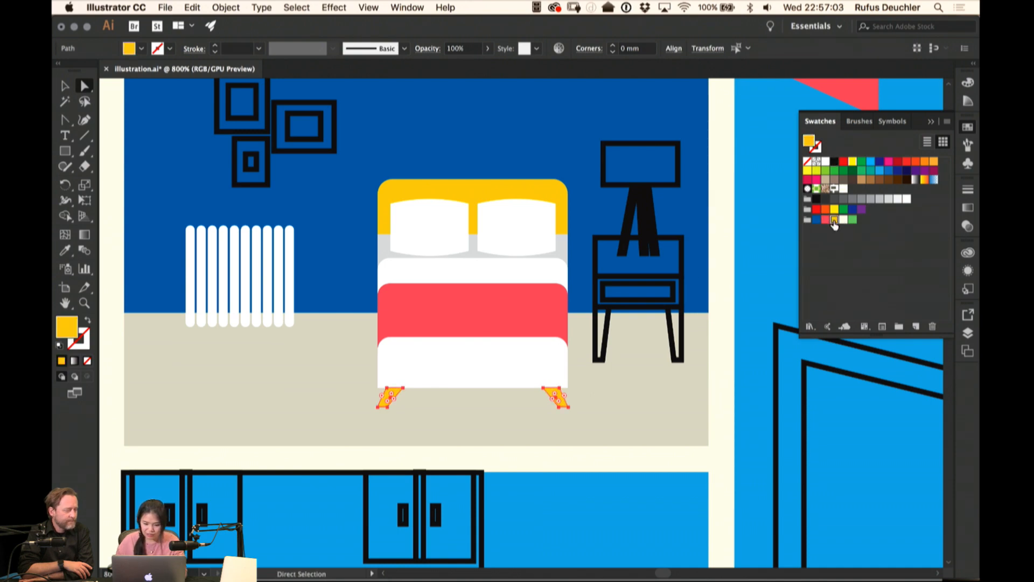
left_click(871, 199)
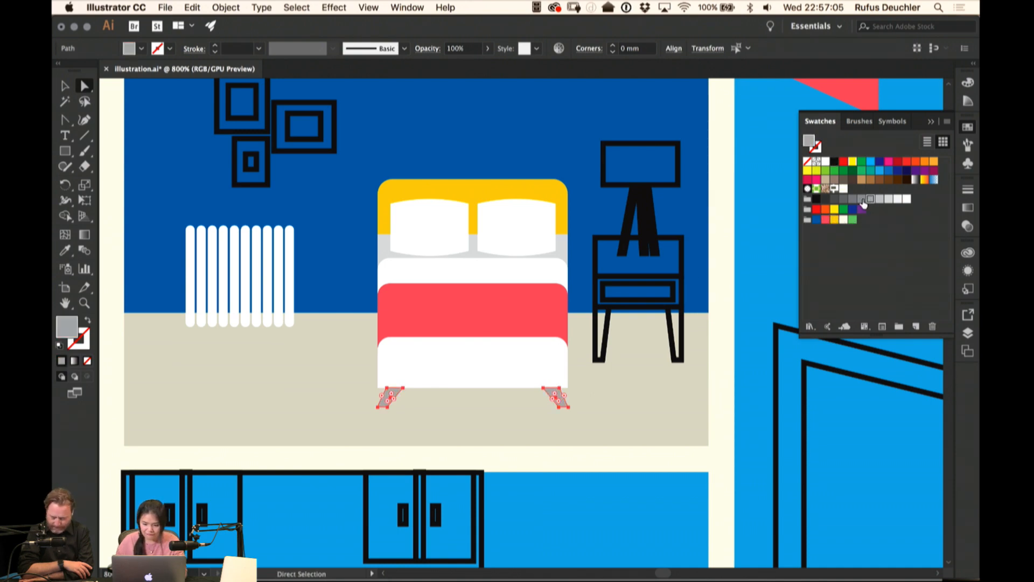
left_click(678, 184)
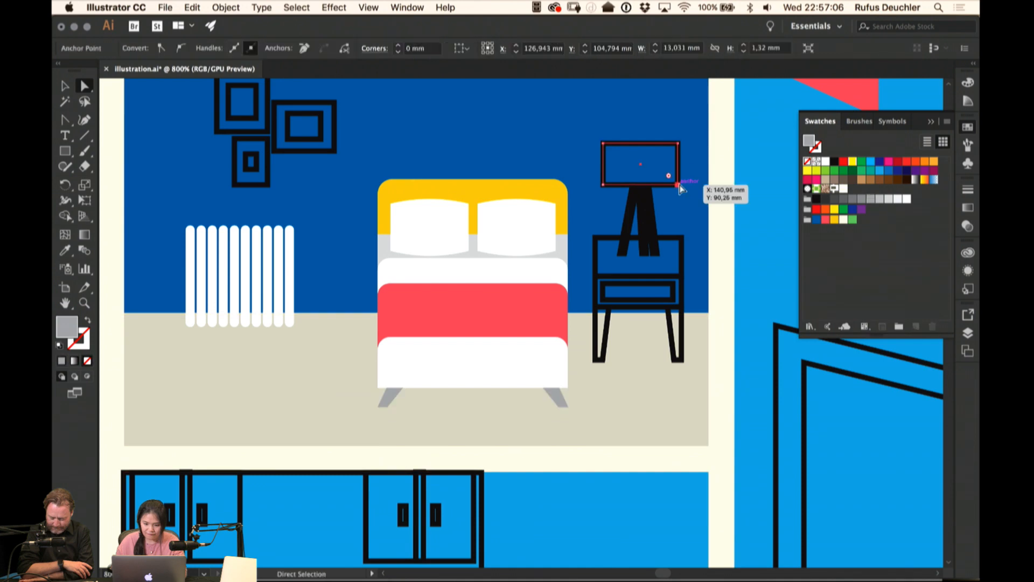
left_click(776, 174)
Draw a wide rug rectangle on the bedroom floor beneath the radiator and fill it with the palette green
key("space")
left_click_drag(302, 341, 504, 303)
key("m")
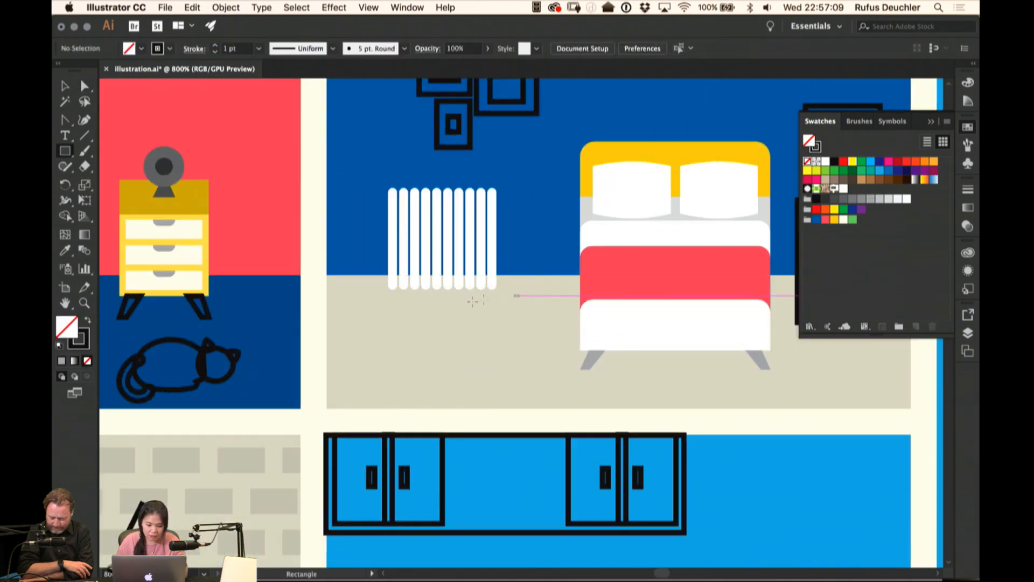
left_click_drag(372, 325, 537, 386)
key("v")
key("shift+x")
left_click(853, 219)
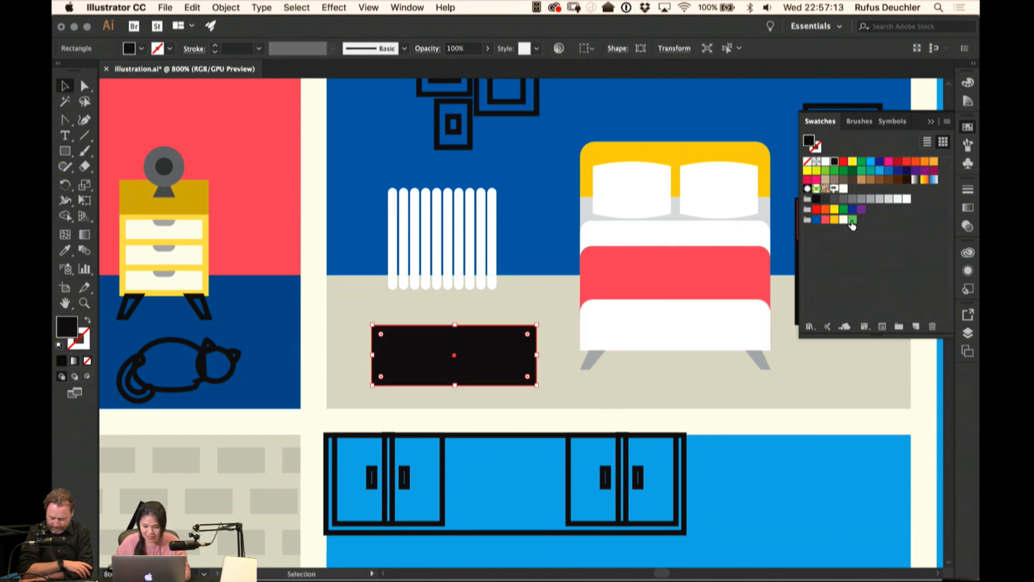
left_click_drag(483, 355, 572, 221)
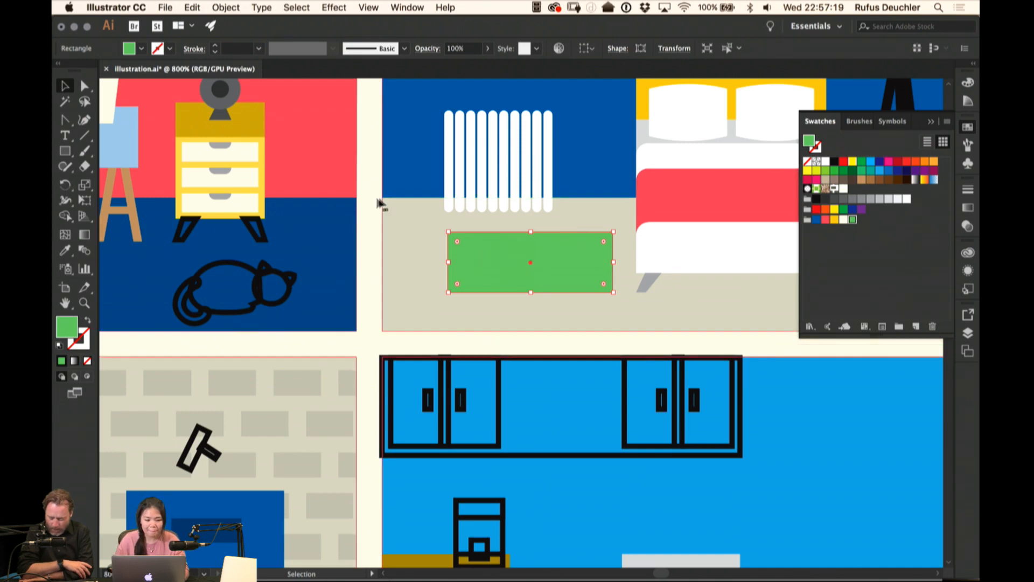
Draw a thin green strip projecting from the rug's upper-left corner and group it with the rug
left_click(64, 151)
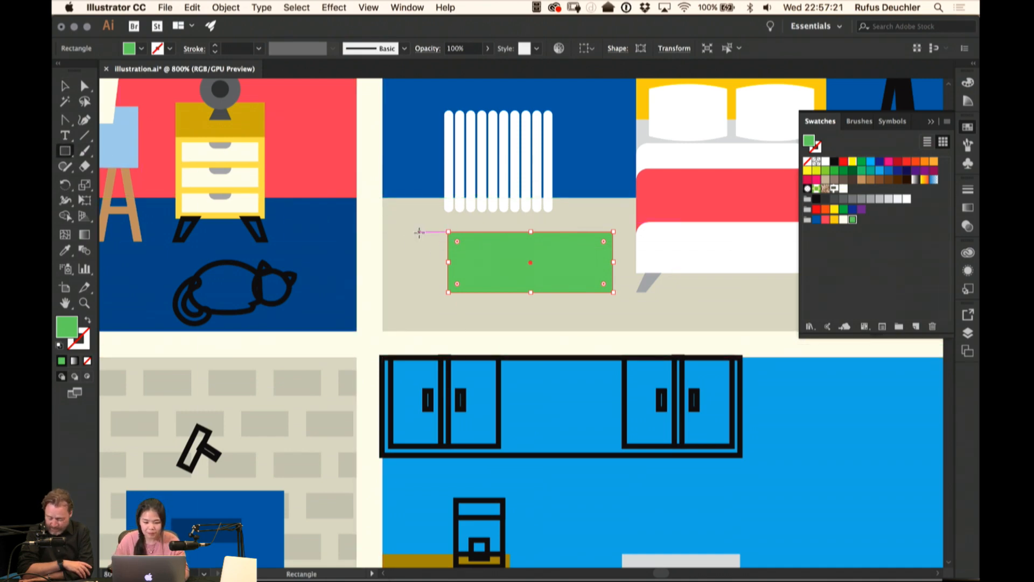
left_click_drag(419, 232, 448, 235)
key("v")
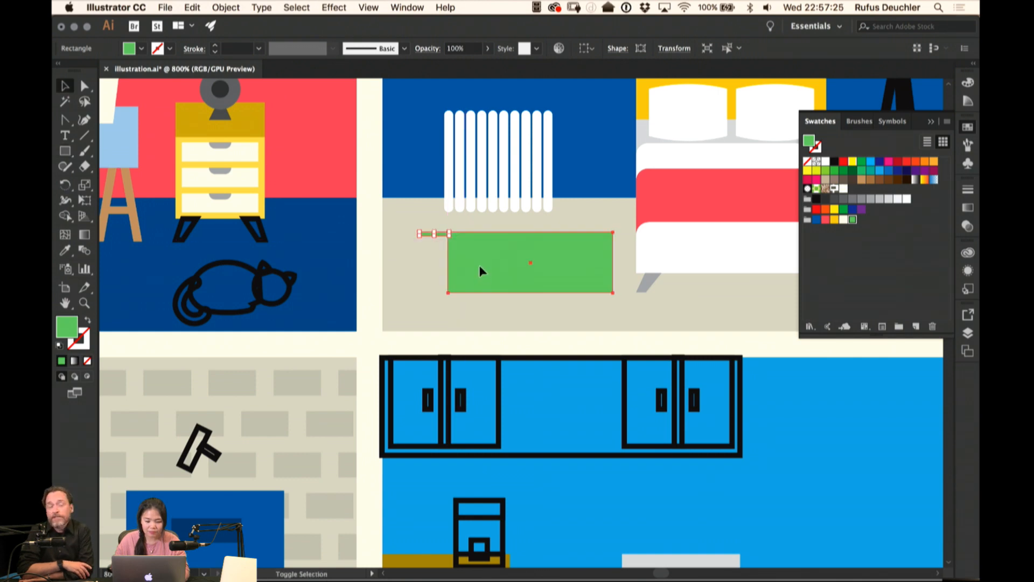
Inside the rug group, duplicate the thin strip repeatedly down the left edge to form a fringe of nine strips
double_click(479, 262)
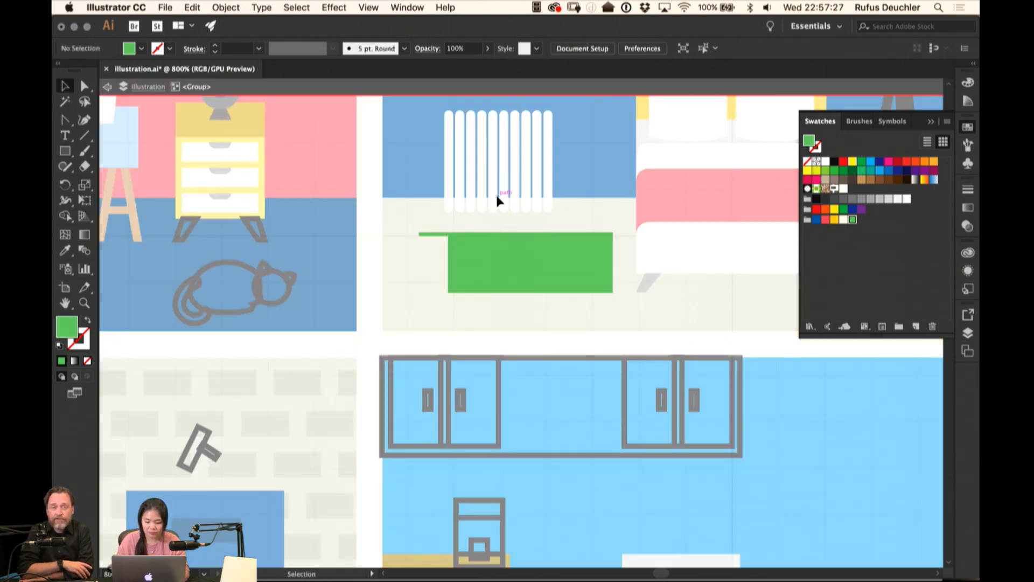
key("super+equal")
key("super+equal")
scroll(369, 178, "up", 1)
scroll(370, 178, "left", 1)
left_click(358, 161)
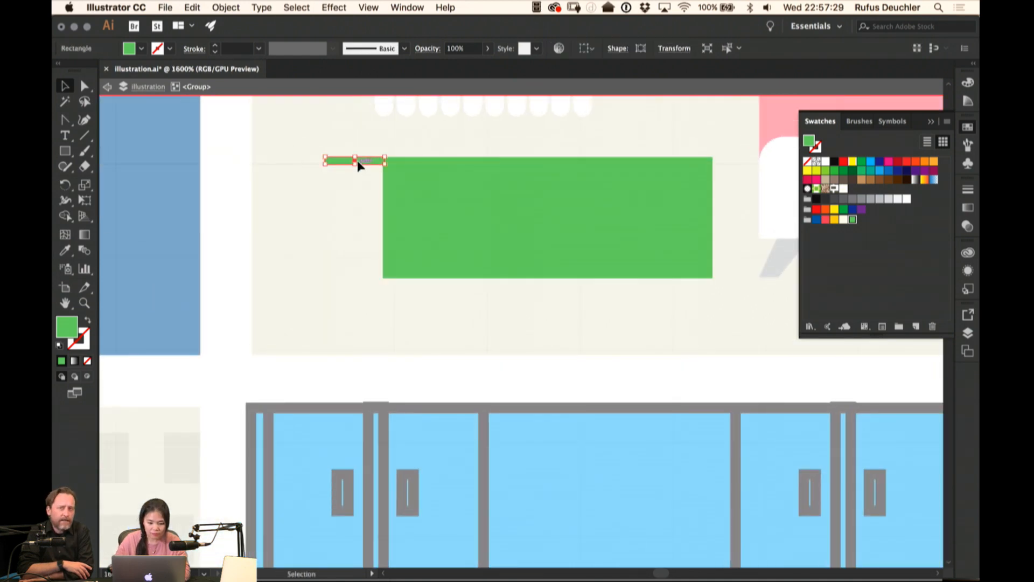
key("a")
left_click_drag(359, 162, 365, 263, "alt")
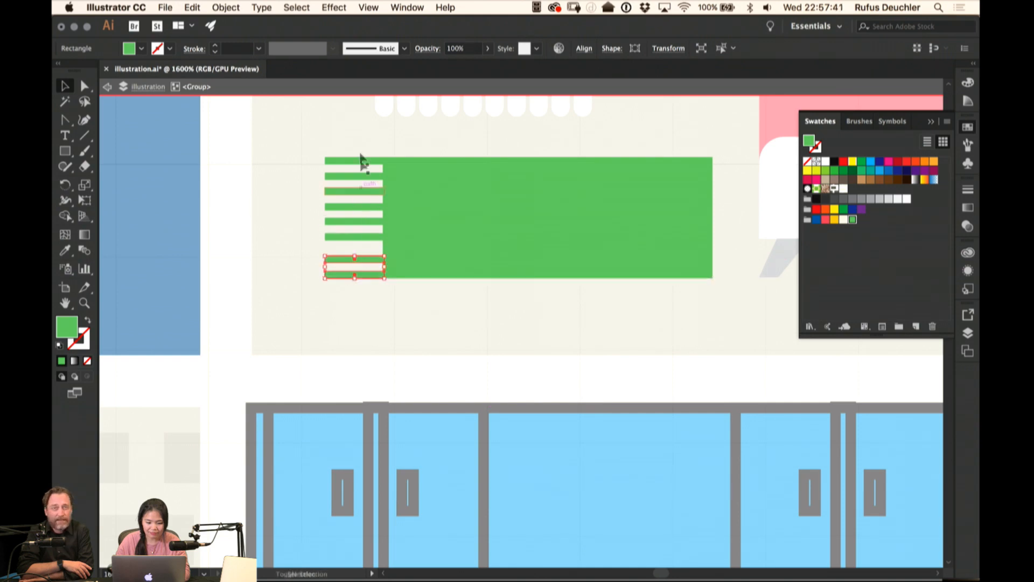
left_click(354, 127)
left_click(357, 260)
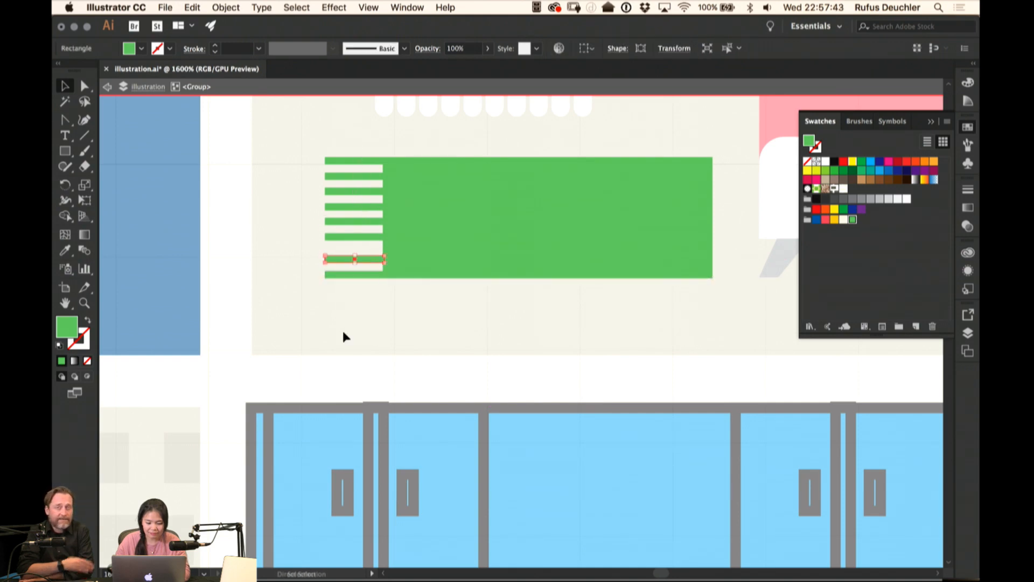
left_click_drag(351, 260, 353, 249, "alt")
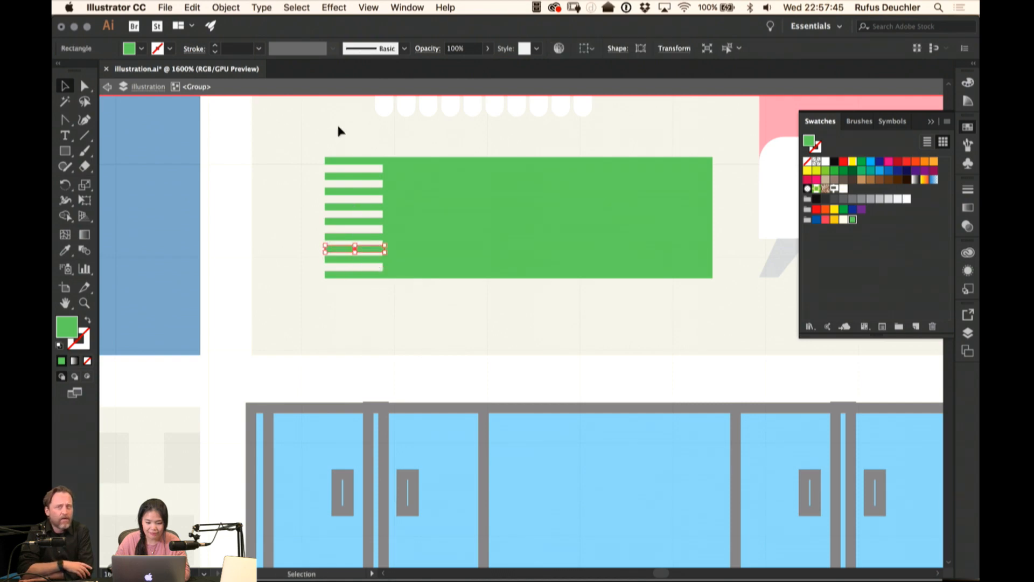
Distribute the fringe strips evenly by their bottom edges along the rug's left side
left_click_drag(338, 131, 360, 305)
left_click(666, 49)
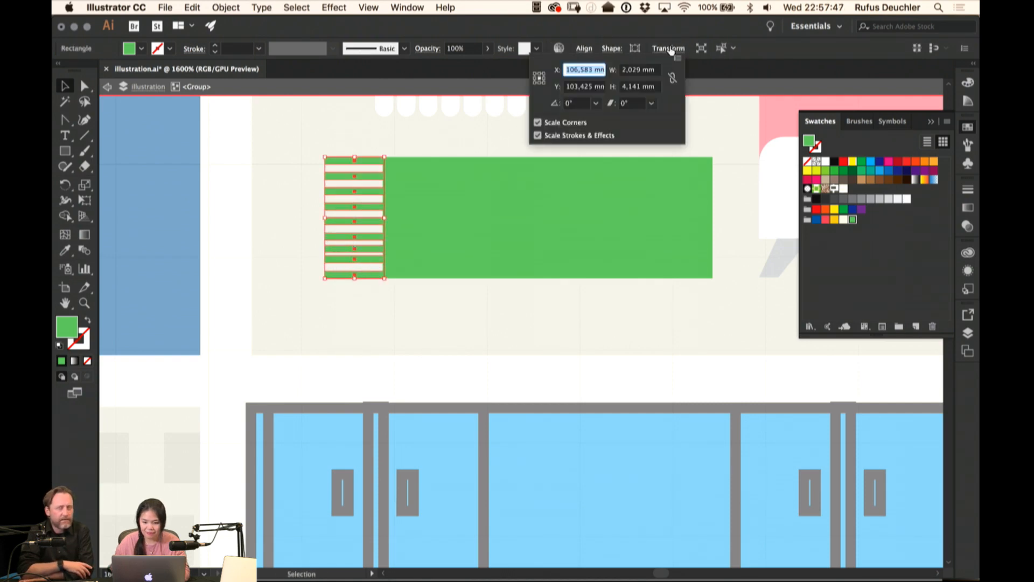
left_click(669, 51)
left_click(584, 50)
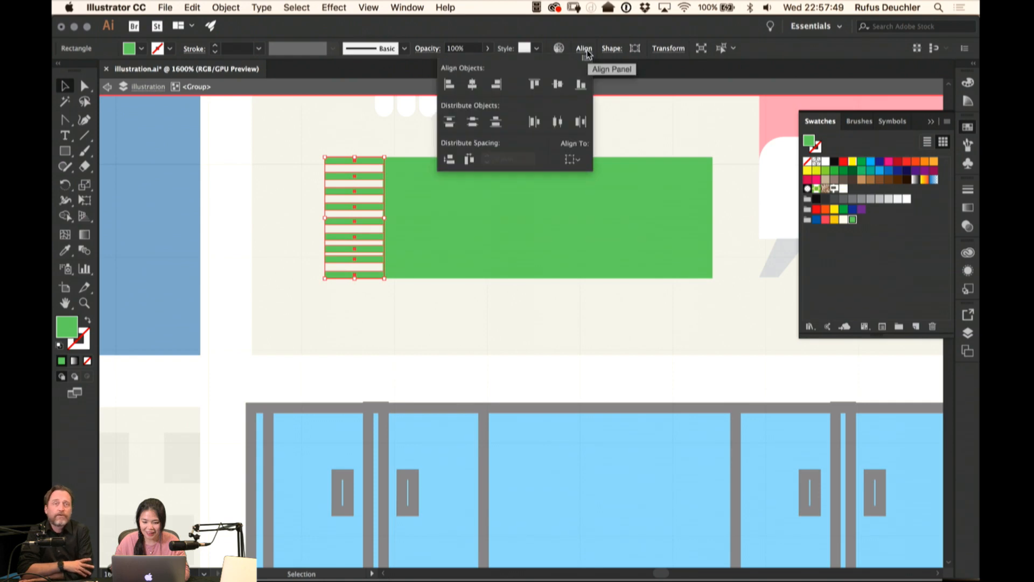
left_click(495, 124)
left_click(363, 134)
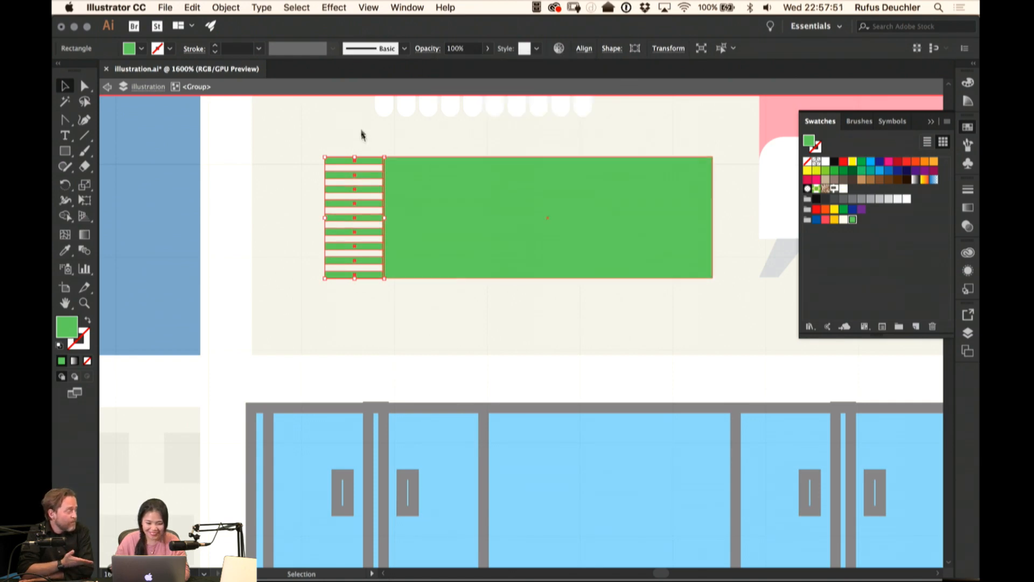
Shorten the fringe strips slightly and copy them to the rug's right edge
left_click_drag(325, 218, 734, 202)
left_click(731, 141)
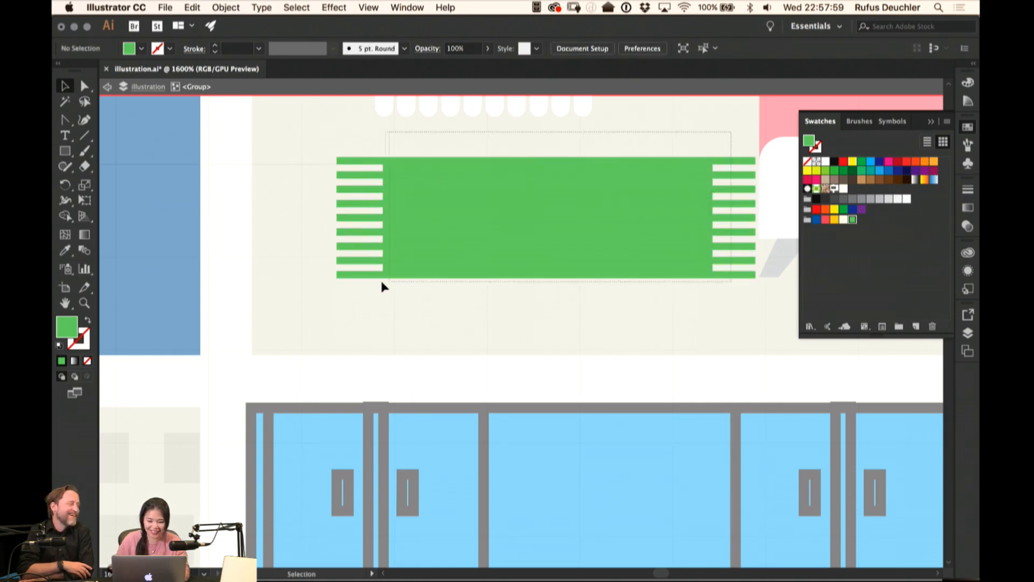
Move the whole fringed rug slightly left and down, and leave the group's isolation
left_click_drag(382, 282, 380, 282)
left_click_drag(464, 210, 434, 231)
left_click_drag(509, 229, 482, 272)
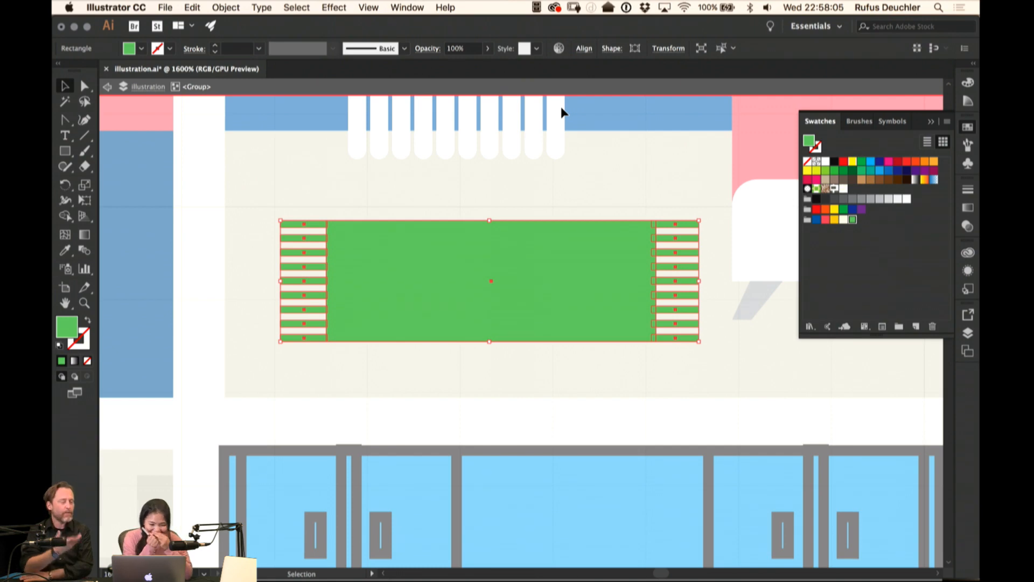
left_click(626, 178)
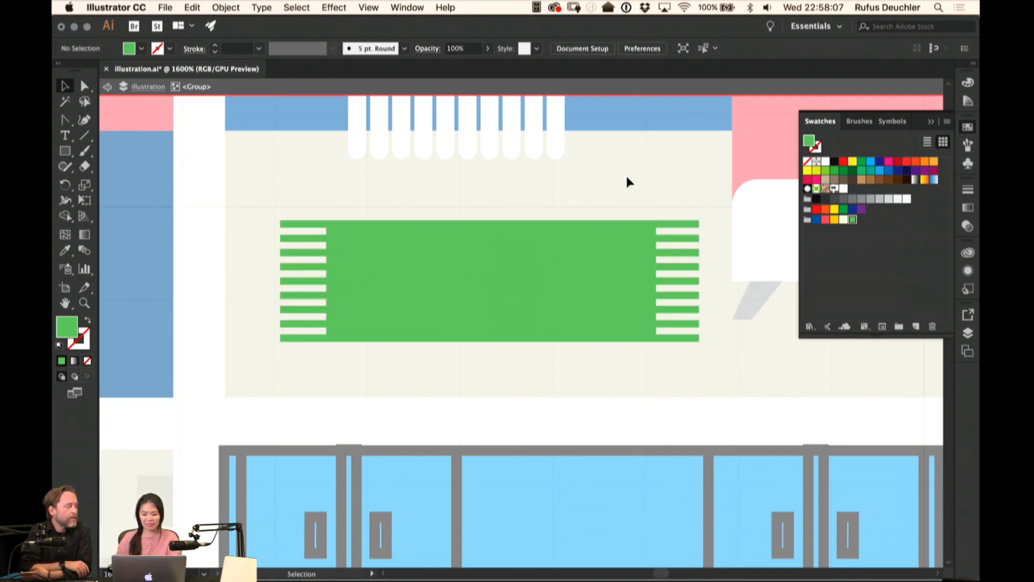
key("super+minus")
key("super+minus")
key("super+minus")
key("super+minus")
key("super+minus")
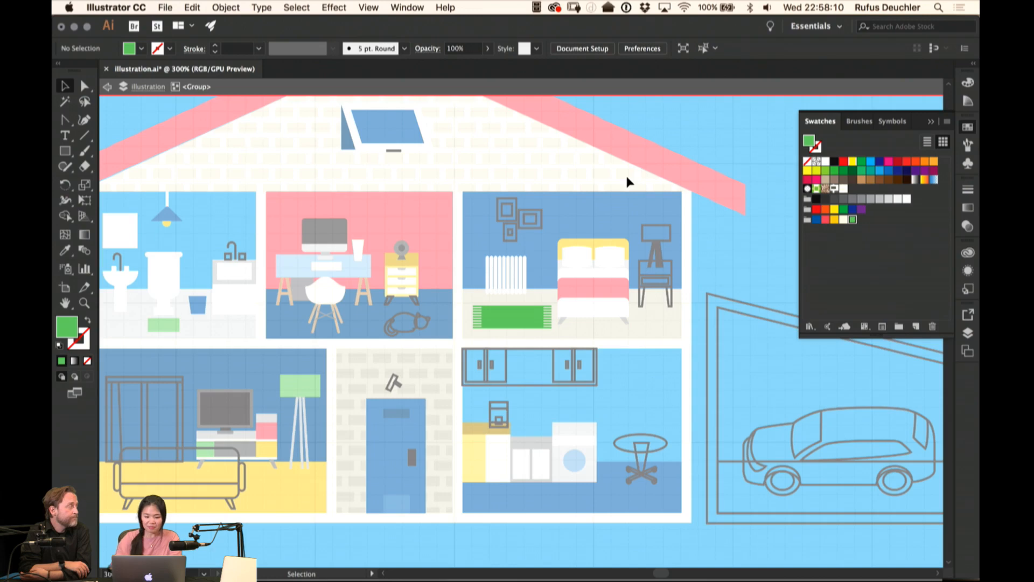
double_click(599, 229)
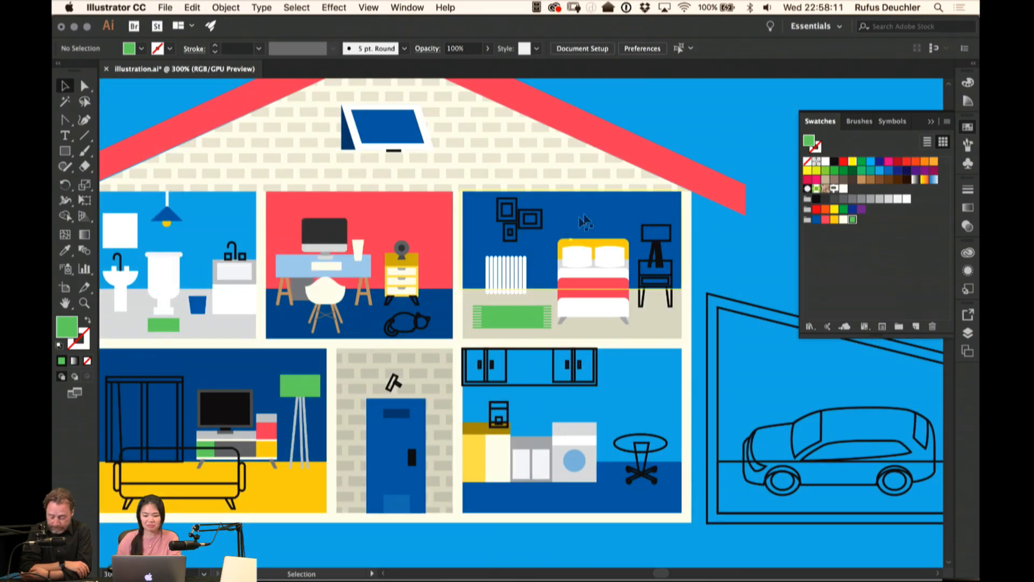
Try the palette's dark blue and yellow on the bedroom rug and set its fill back to green
left_click(518, 316)
left_click(815, 220)
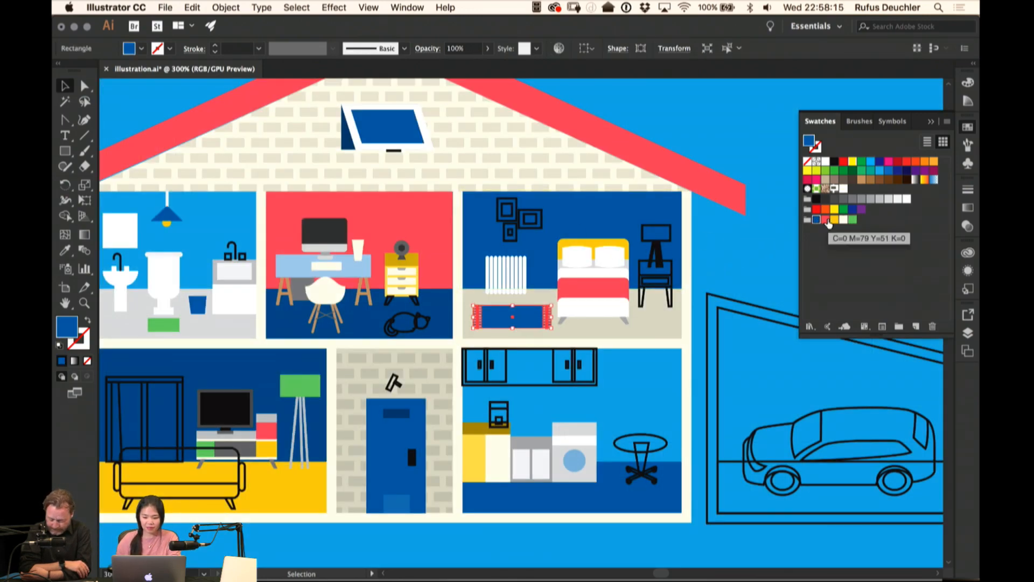
left_click(835, 219)
left_click(759, 238)
left_click(544, 315)
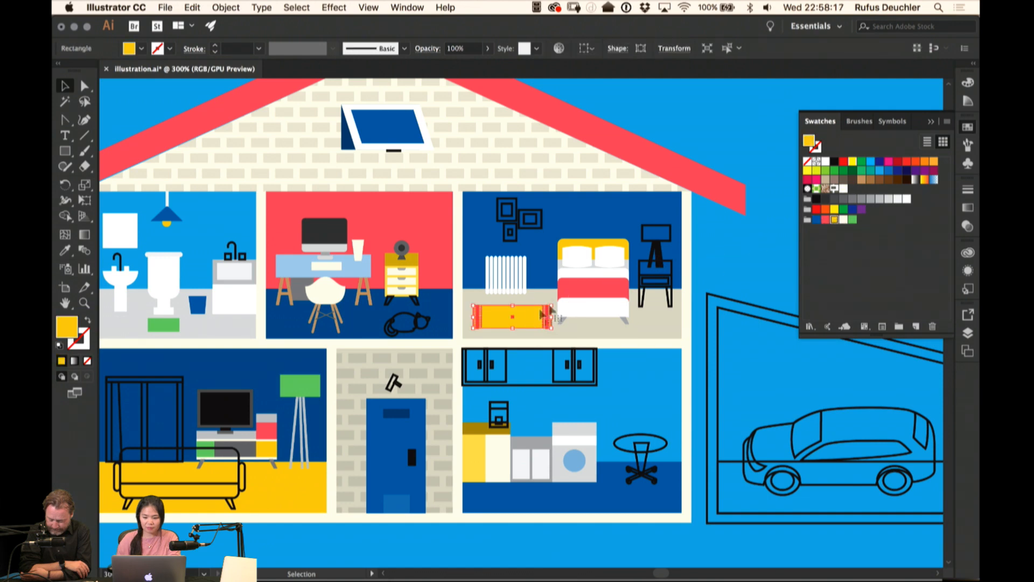
left_click(853, 220)
left_click(796, 250)
Move the green rug slightly up and left on the bedroom floor
left_click_drag(513, 318, 512, 319)
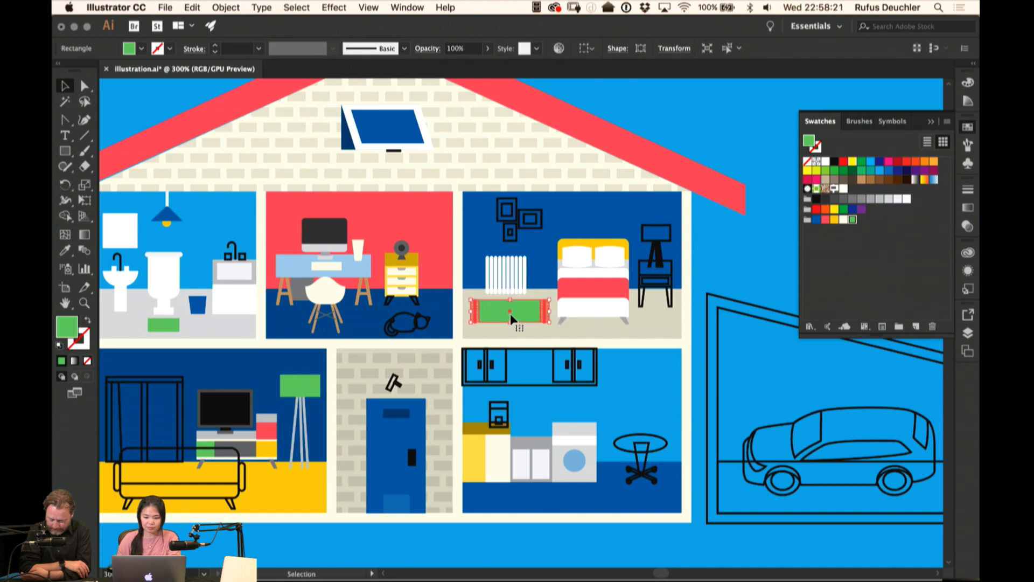
left_click(724, 150)
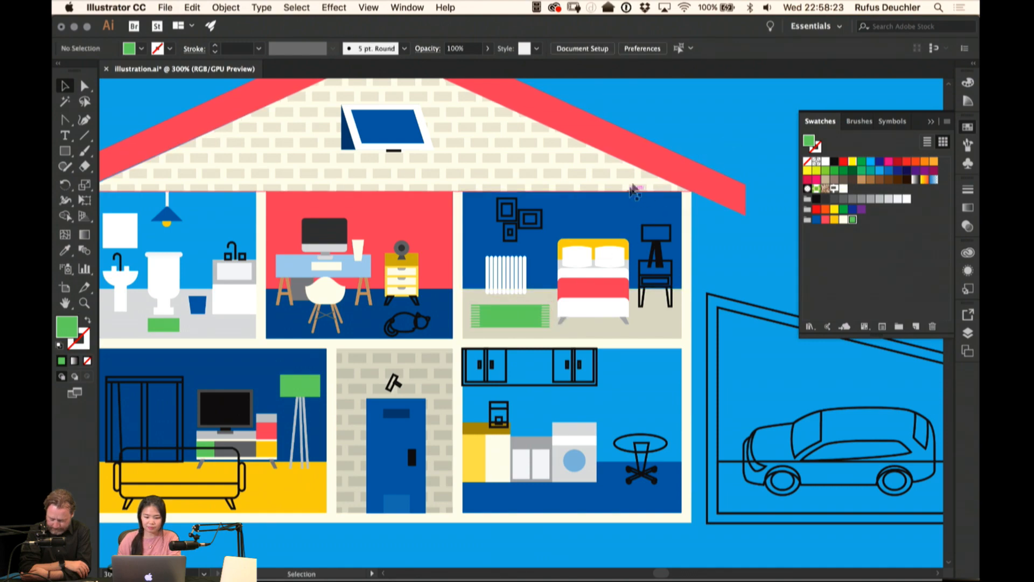
Draw a green rectangle covering the kitchen's wall area from the ceiling down to the floor line
left_click_drag(623, 187, 686, 148)
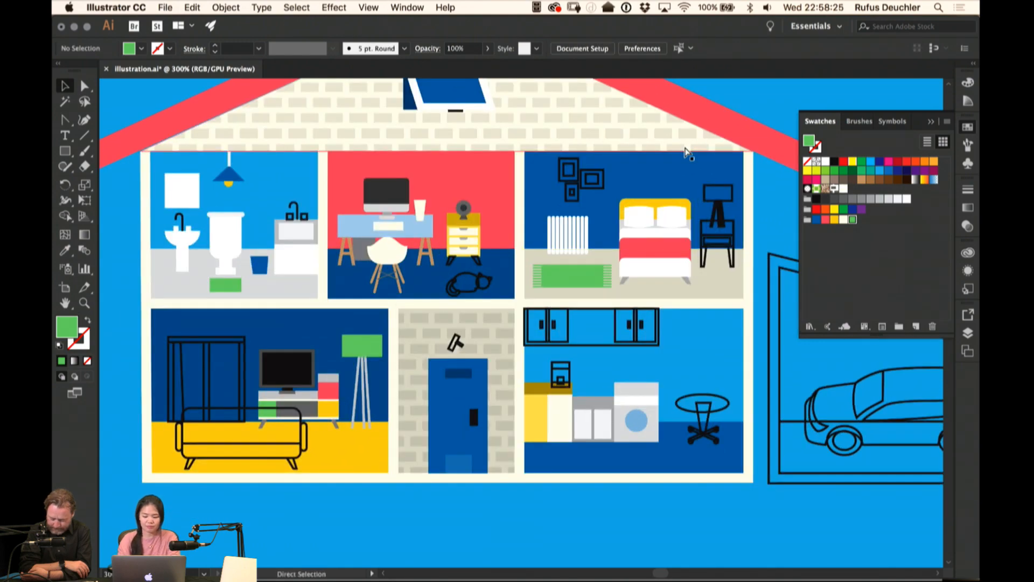
key("super+minus")
key("super+minus")
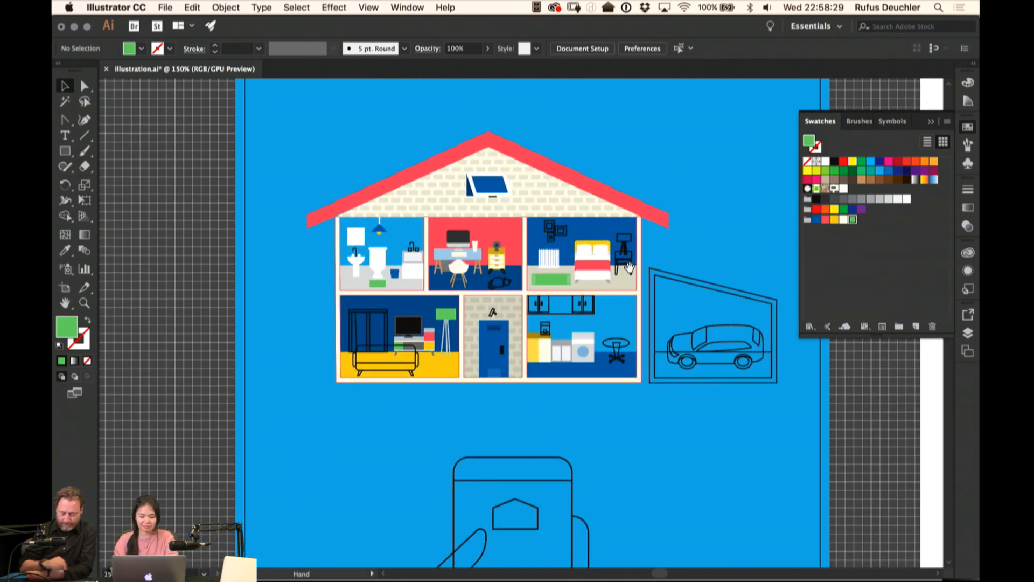
key("m")
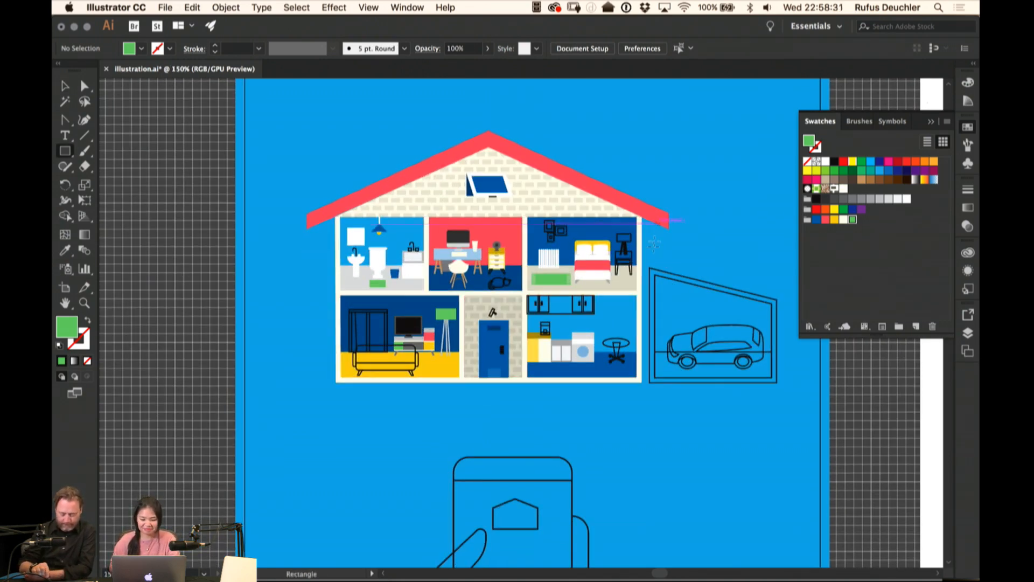
left_click_drag(638, 380, 527, 352)
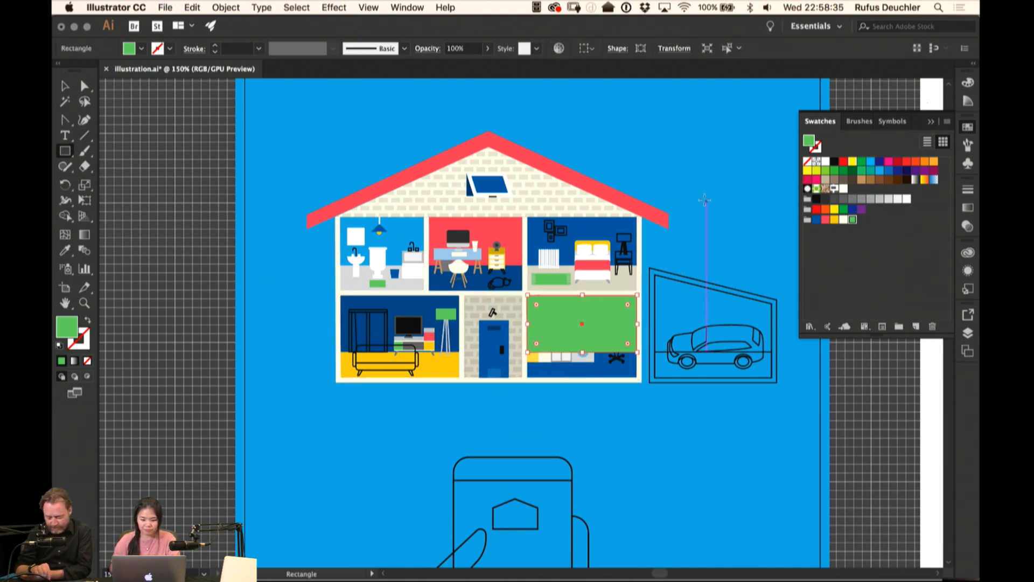
Extend the left edge of the green kitchen wall rectangle slightly outward
key("v")
left_click(717, 197)
left_click(587, 331)
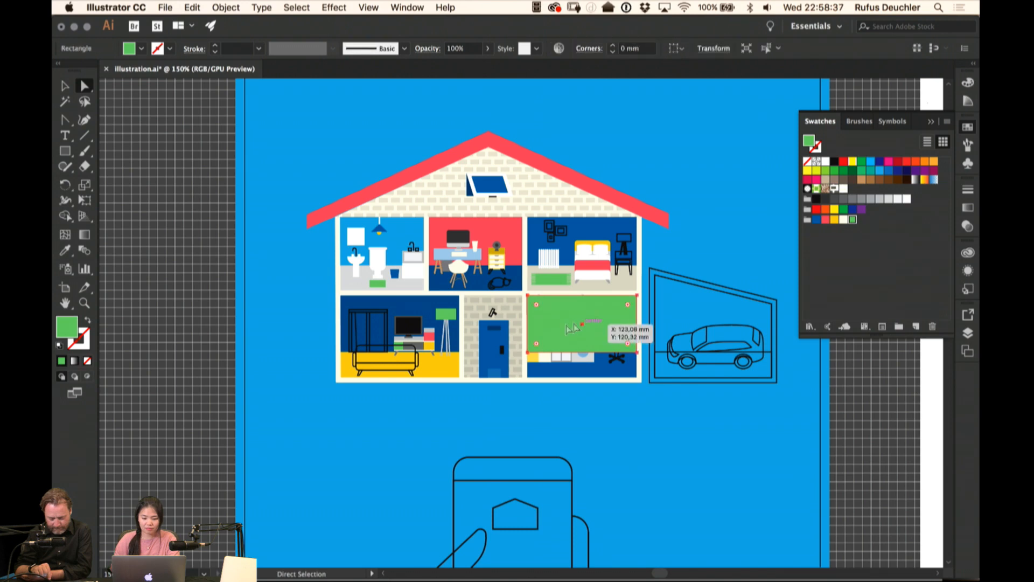
key("v")
left_click_drag(527, 325, 525, 326)
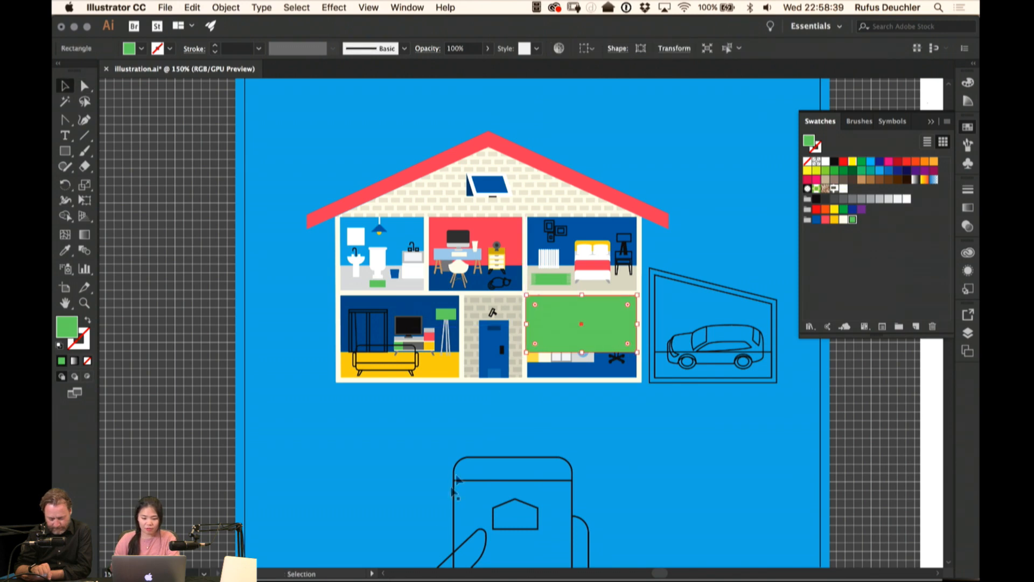
Play the pen video in the #adobelive Twitter results, replay it, and close the video
mouse_move(541, 563)
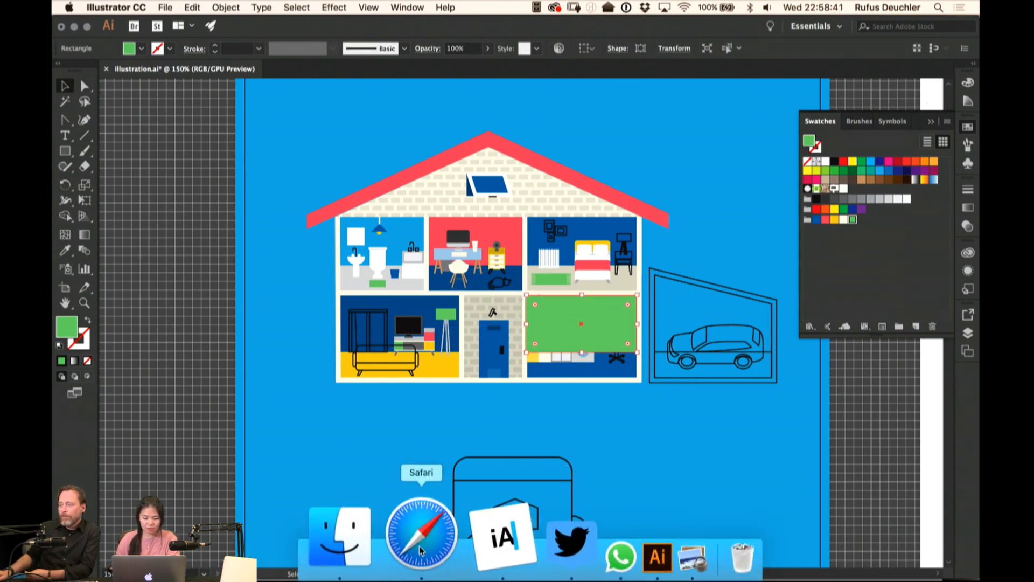
left_click(421, 550)
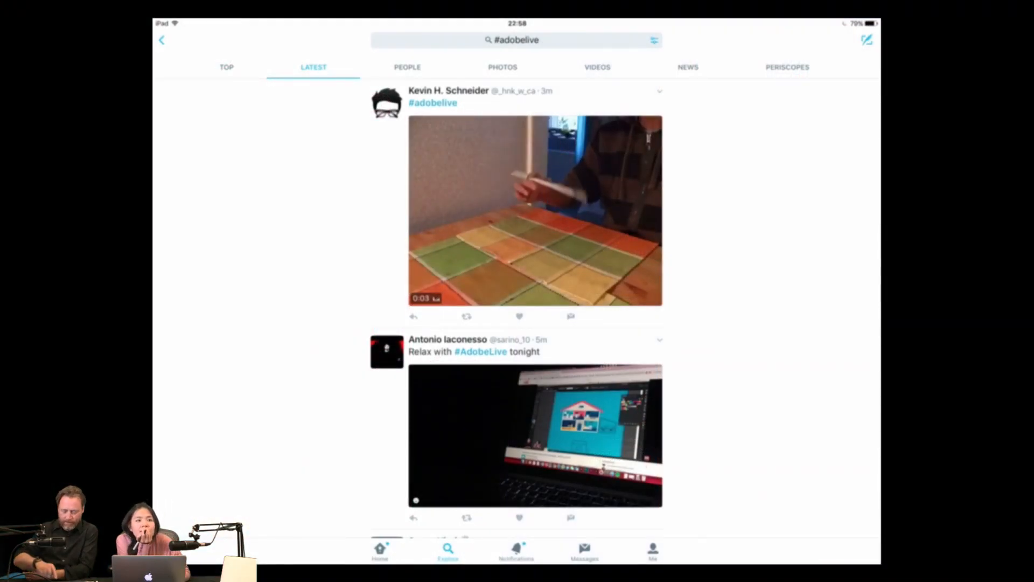
left_click(535, 210)
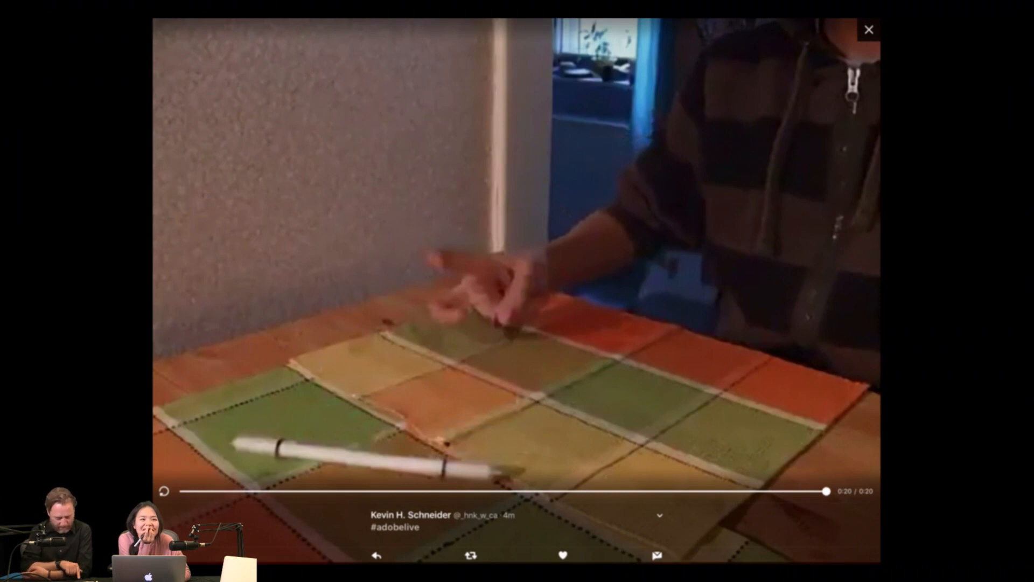
left_click(164, 491)
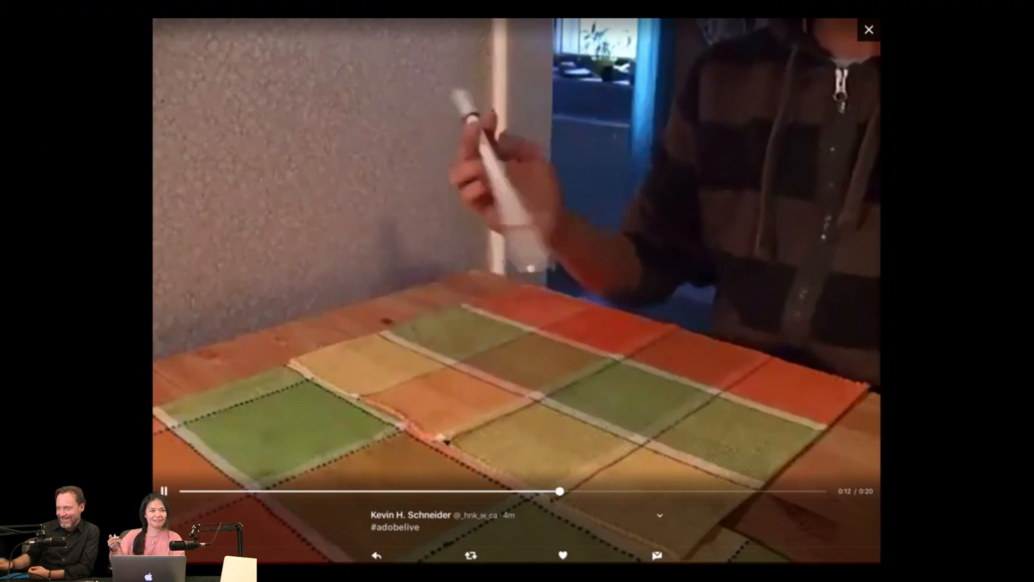
left_click(869, 29)
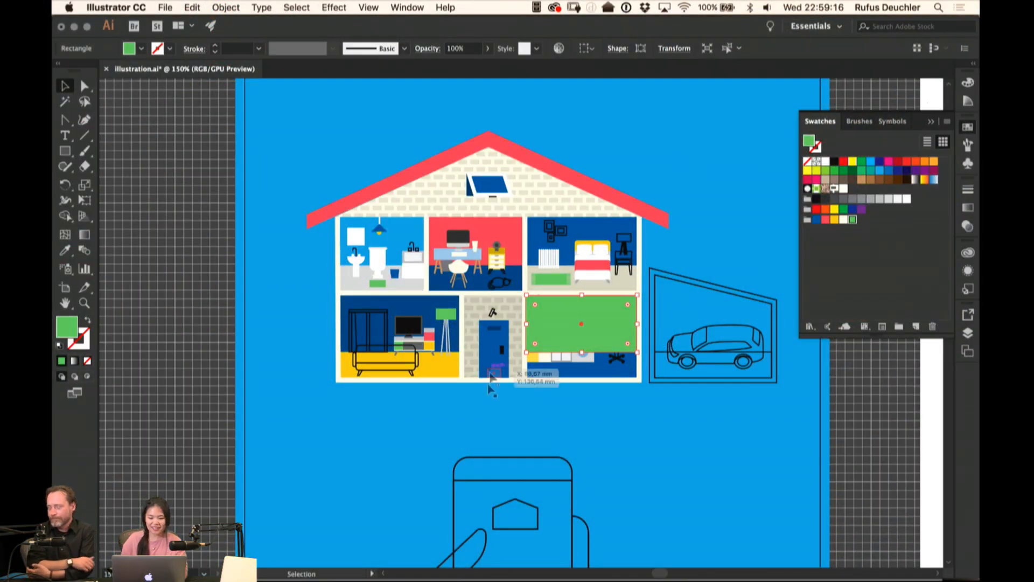
Deselect the kitchen wall, switch to Safari and browse the illustration portfolio overview for the Home of Future by Samsung project
left_click(364, 468)
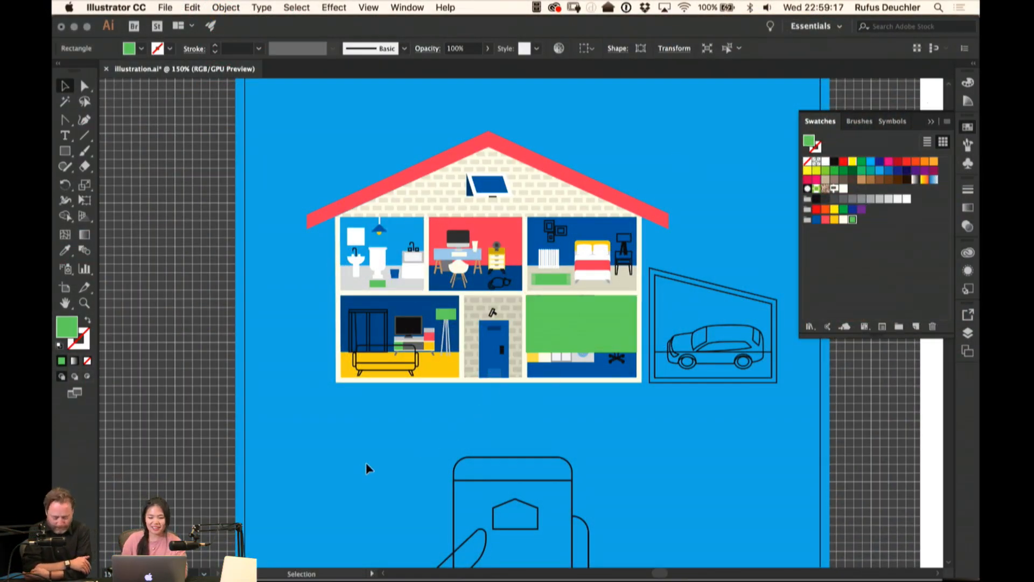
scroll(392, 484, "down", 3)
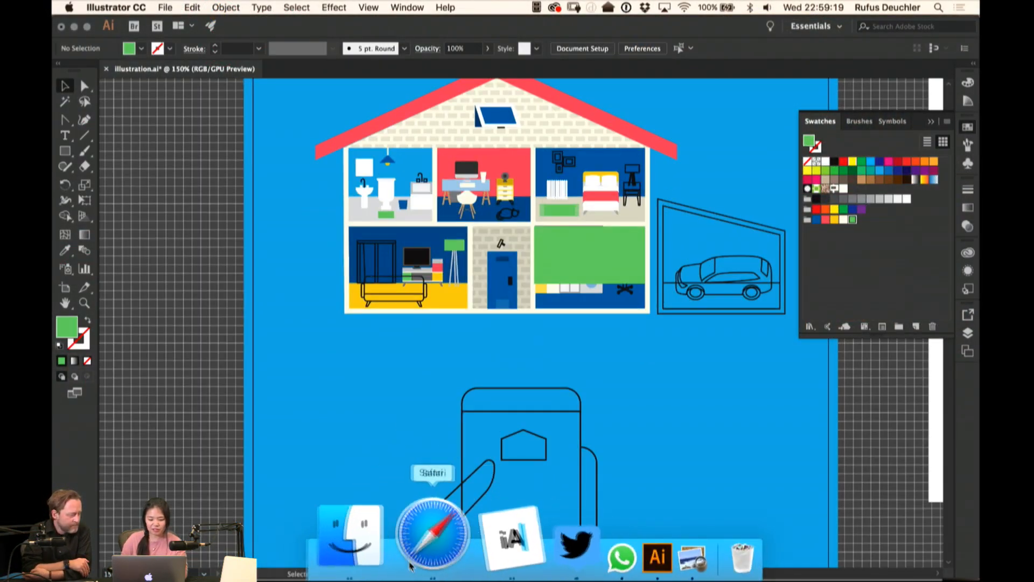
left_click(423, 539)
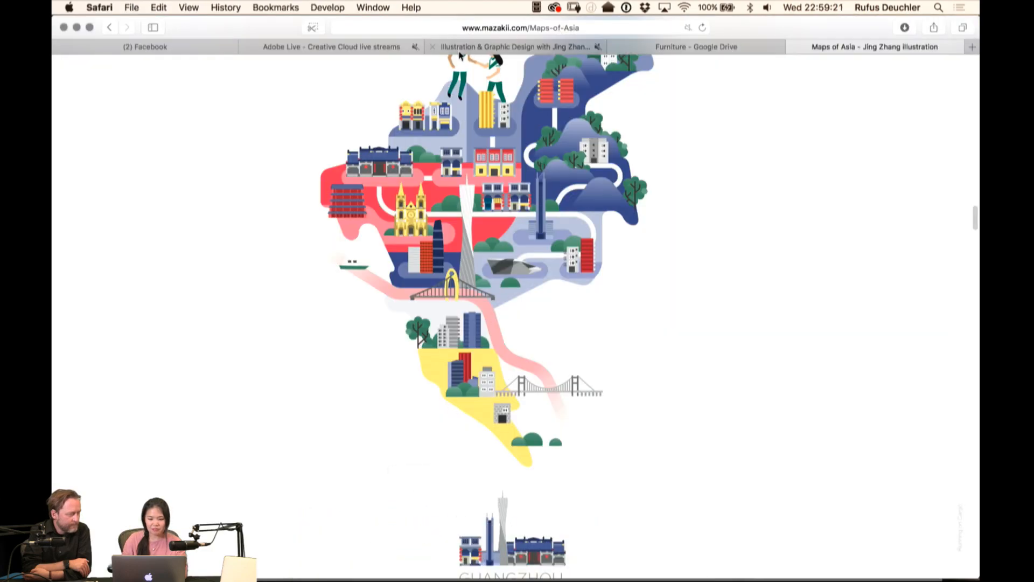
left_click(108, 28)
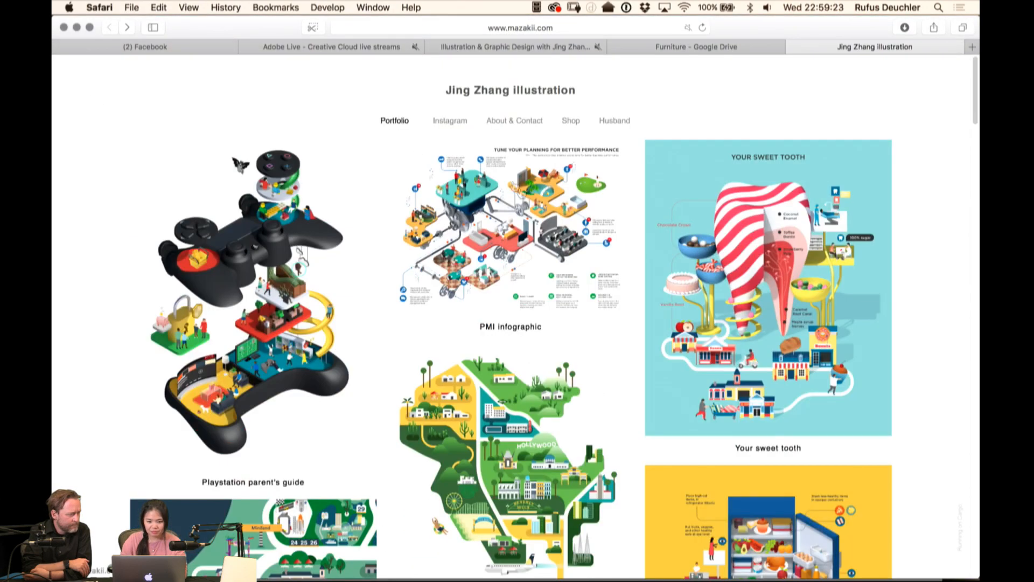
scroll(521, 324, "down", 20)
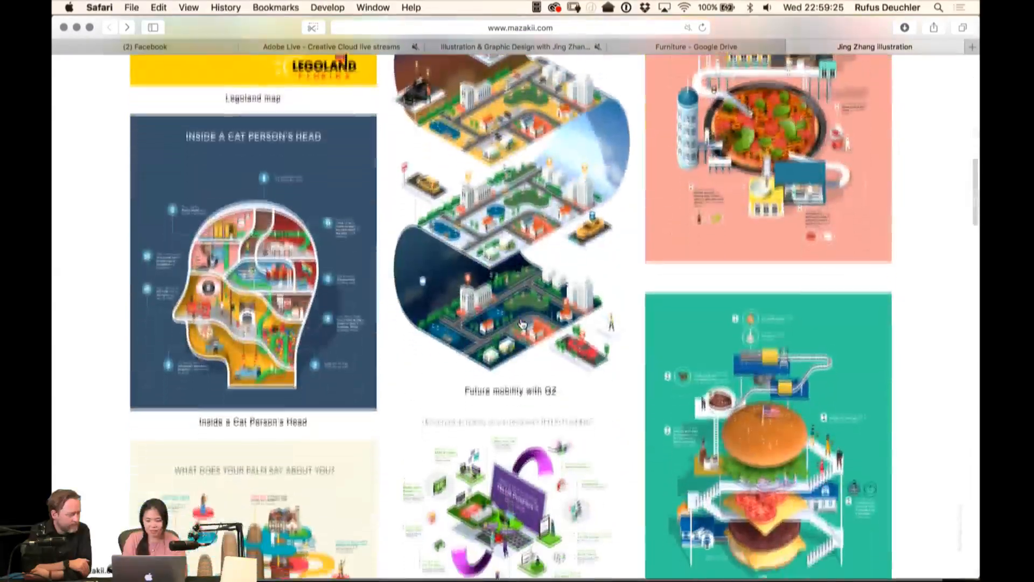
scroll(521, 323, "down", 20)
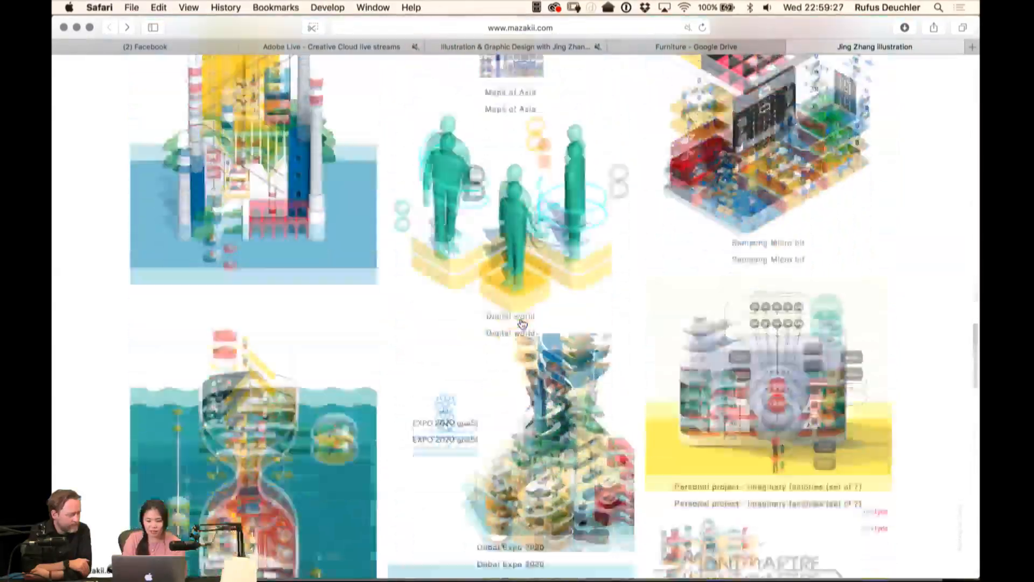
scroll(522, 324, "down", 3)
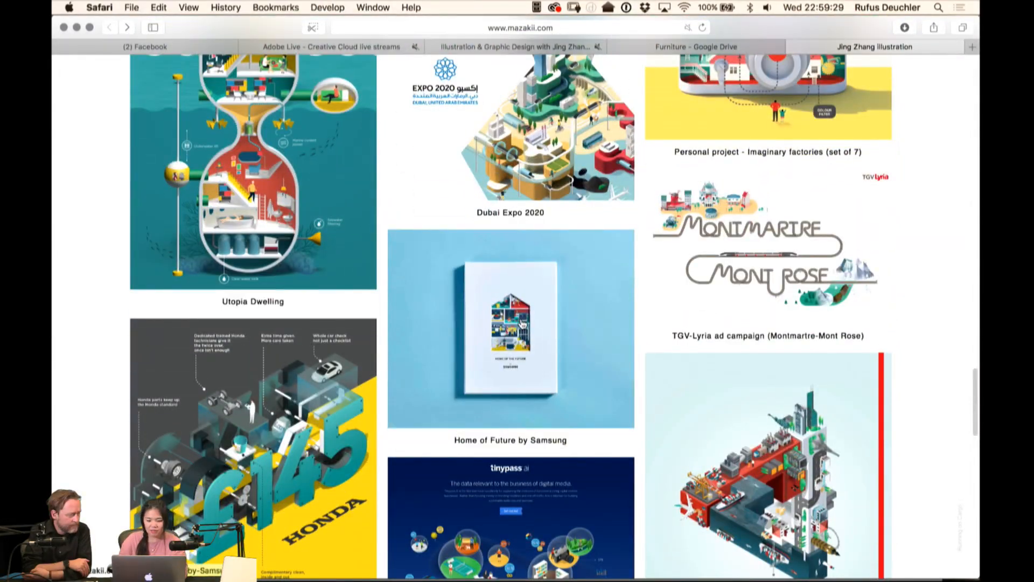
Open the Home of Future by Samsung project and examine its full cutaway house illustration
left_click(521, 293)
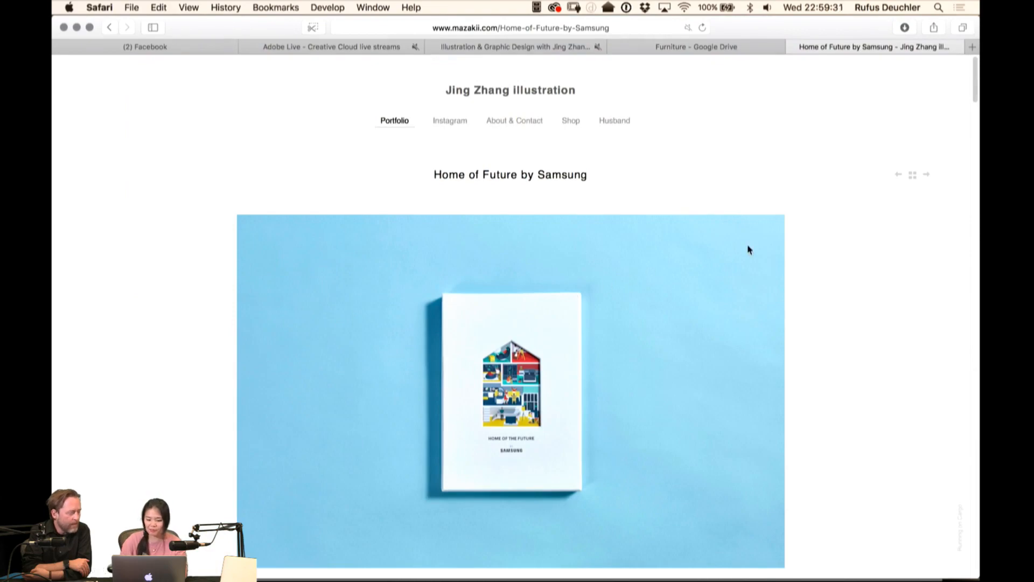
scroll(748, 250, "down", 15)
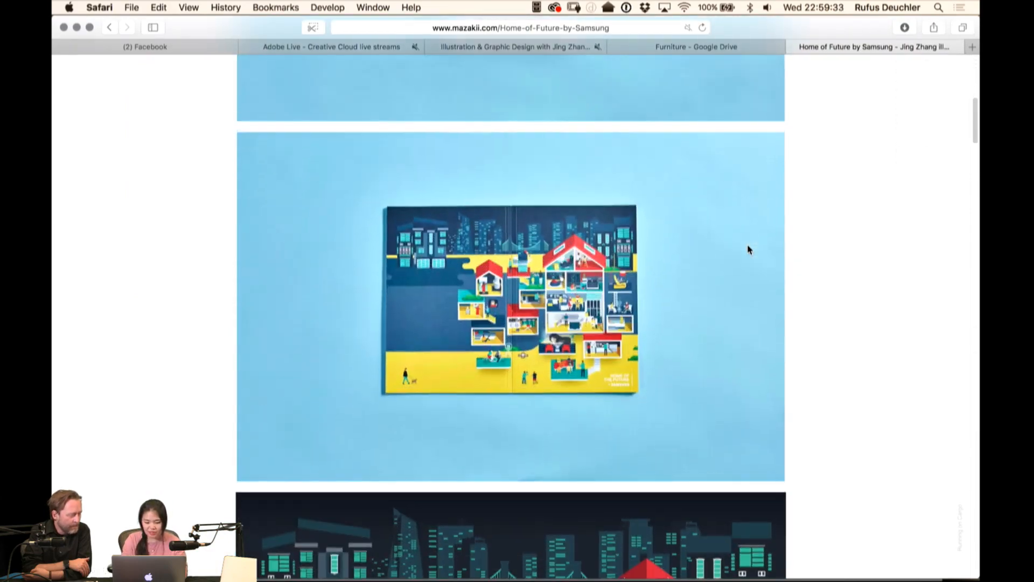
scroll(748, 249, "down", 14)
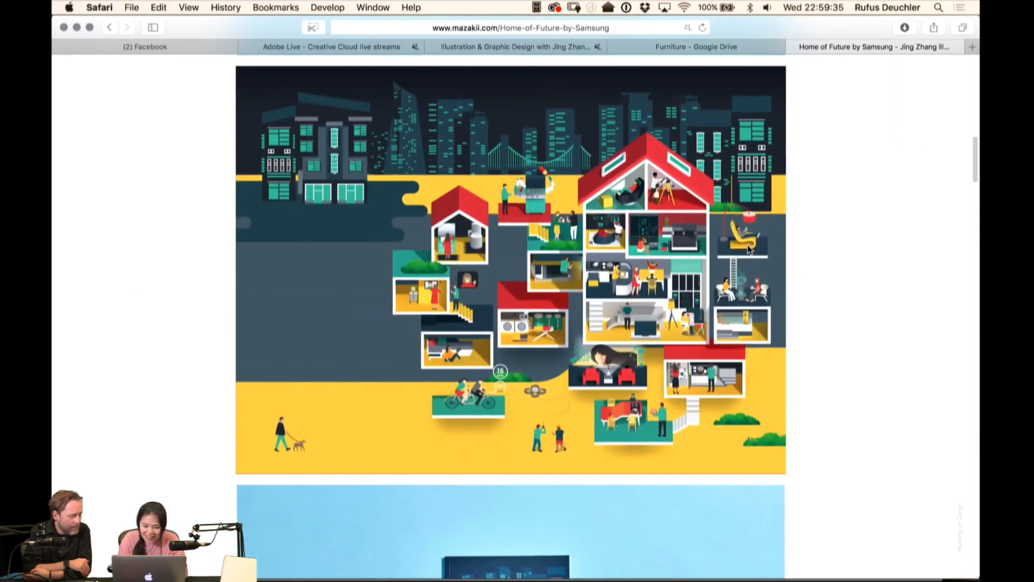
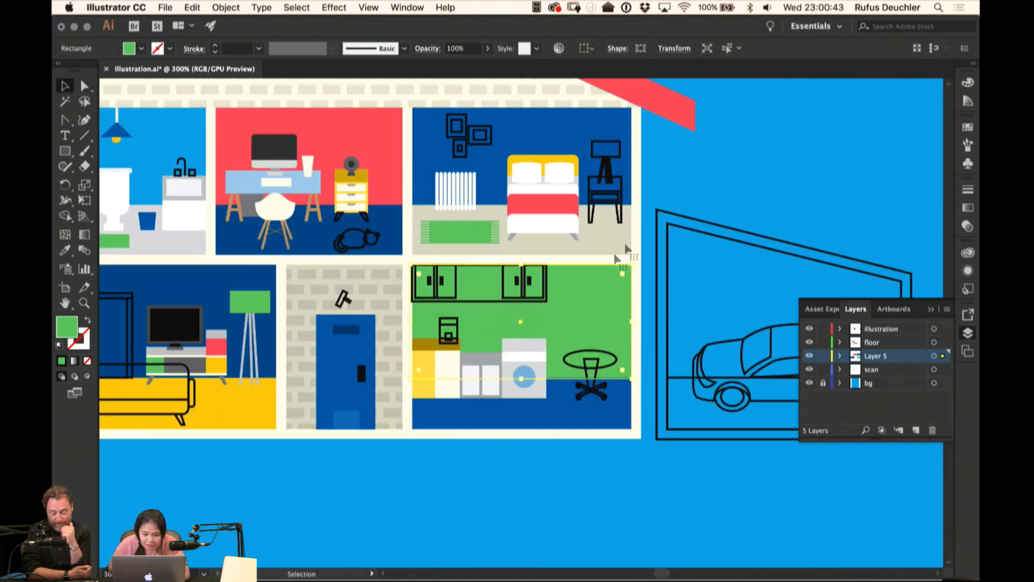
Activate the Direct Selection tool and deselect the green kitchen wall rectangle
key("a")
left_click(716, 175)
left_click_drag(723, 177, 807, 112)
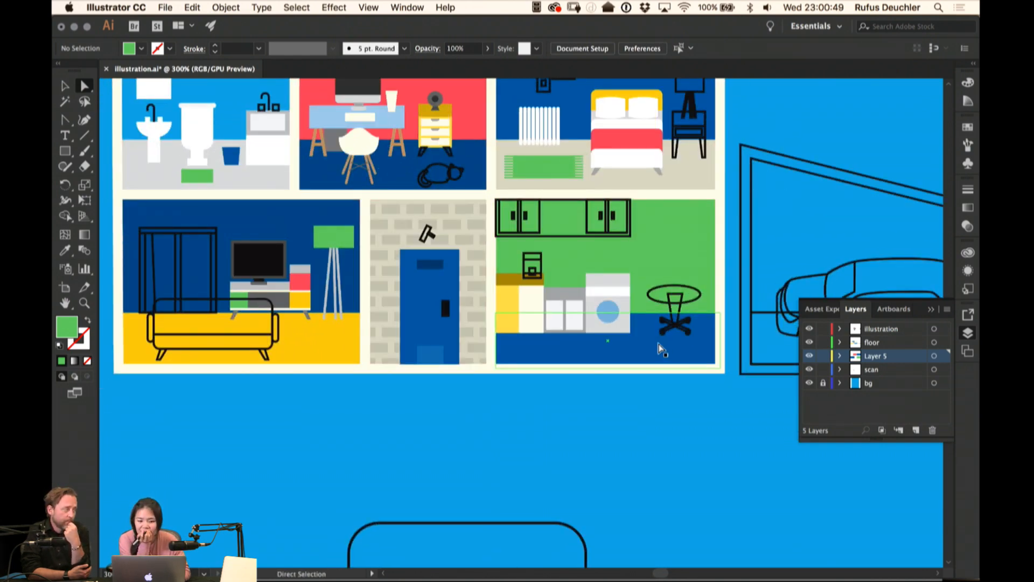
Switch to Safari and return from the Home of Future by Samsung page to the portfolio overview
mouse_move(388, 574)
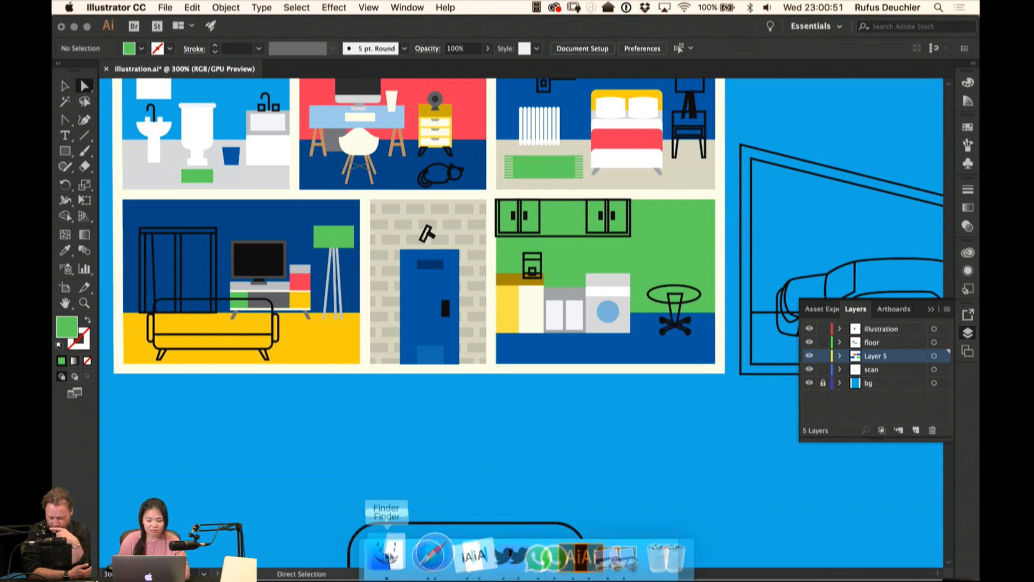
left_click(407, 536)
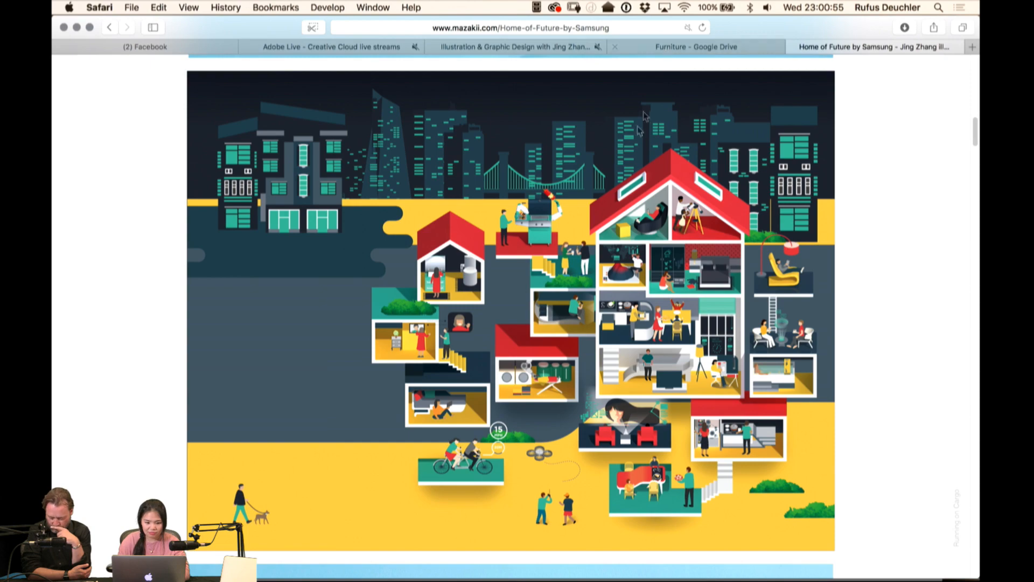
scroll(615, 247, "up", 10)
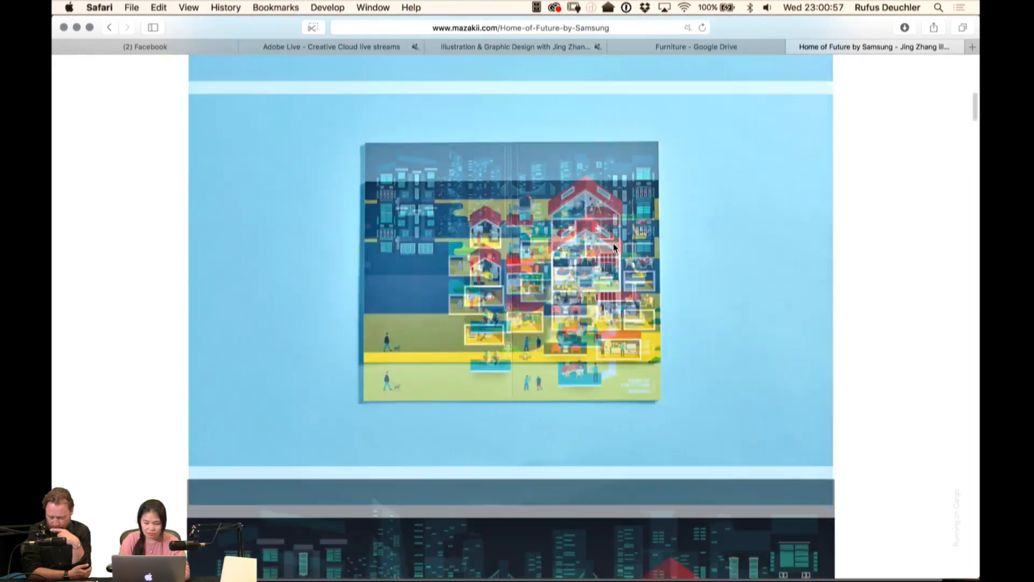
scroll(613, 245, "up", 4)
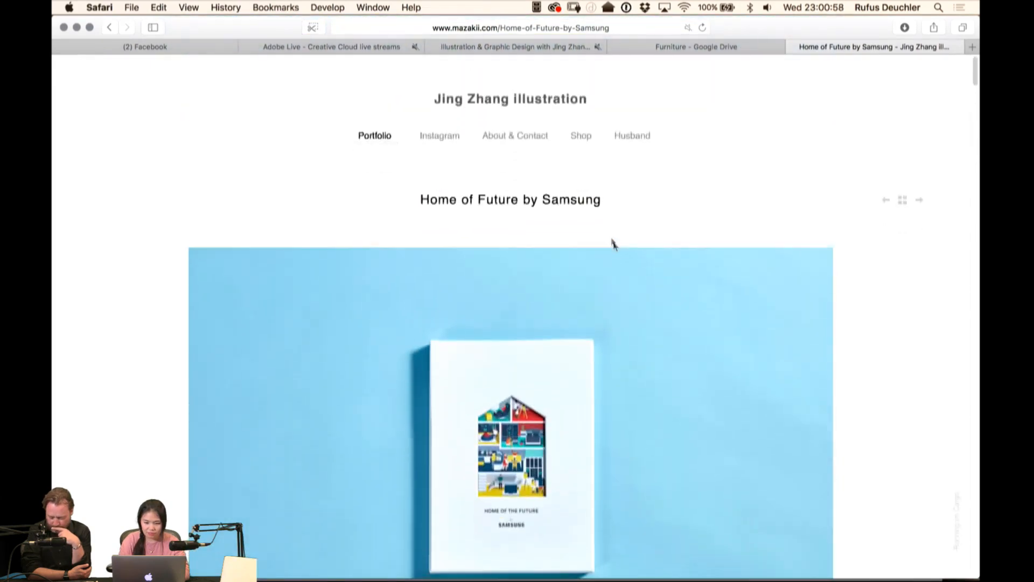
left_click(535, 98)
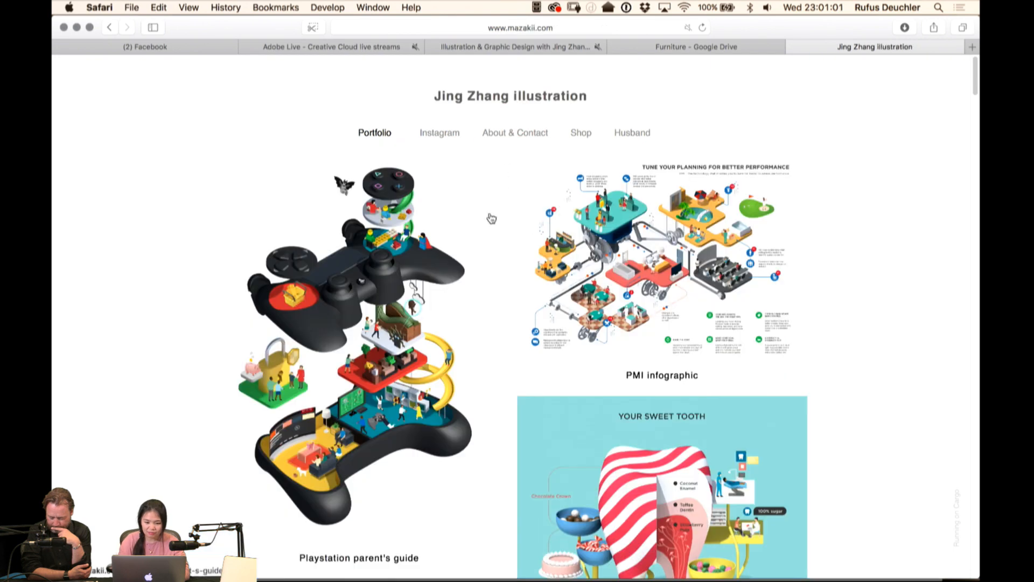
Look through the older projects in the portfolio overview and open the Modus - BIG issue project
scroll(491, 218, "down", 20)
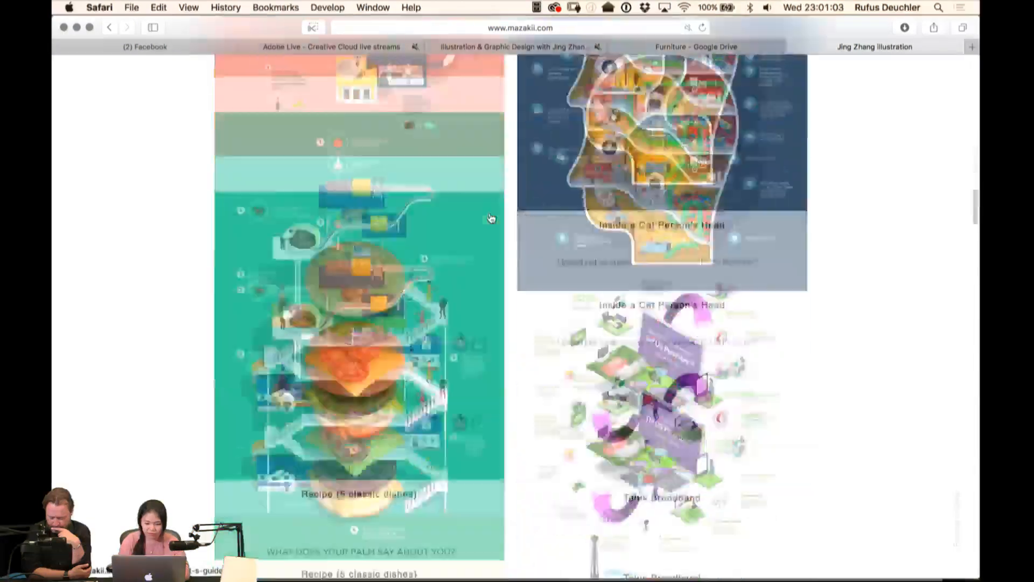
scroll(491, 218, "down", 20)
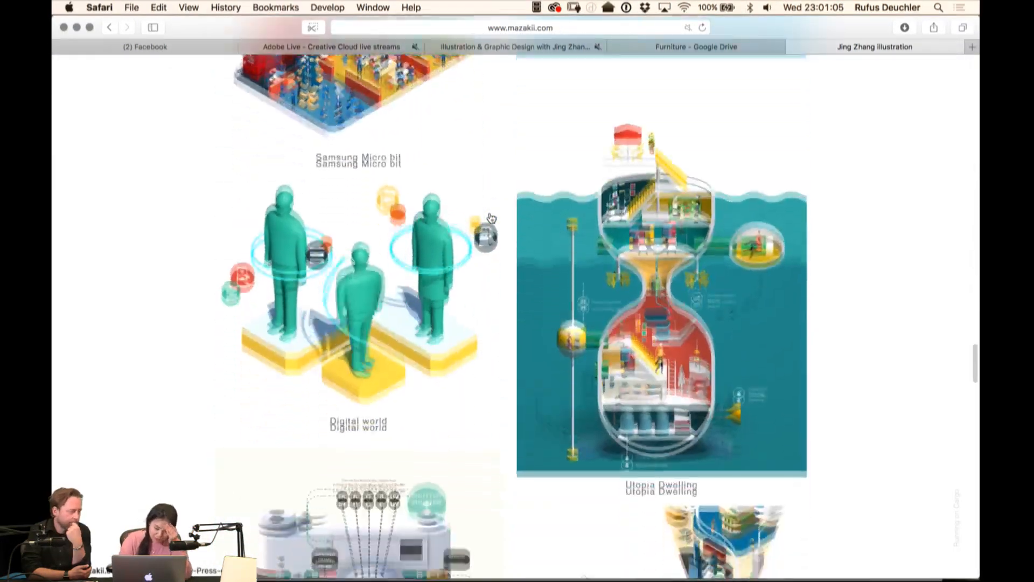
scroll(492, 218, "down", 15)
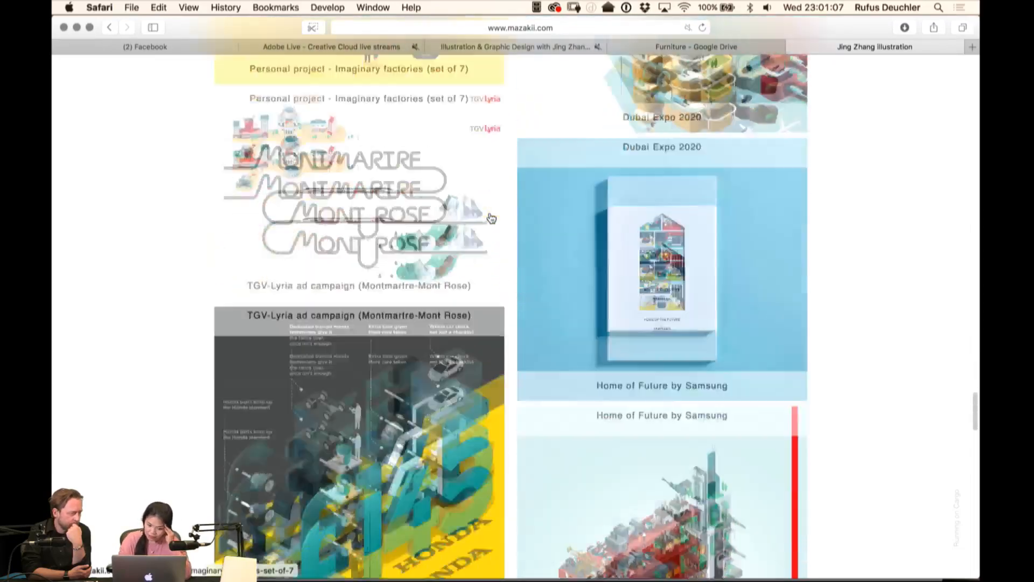
scroll(491, 218, "down", 20)
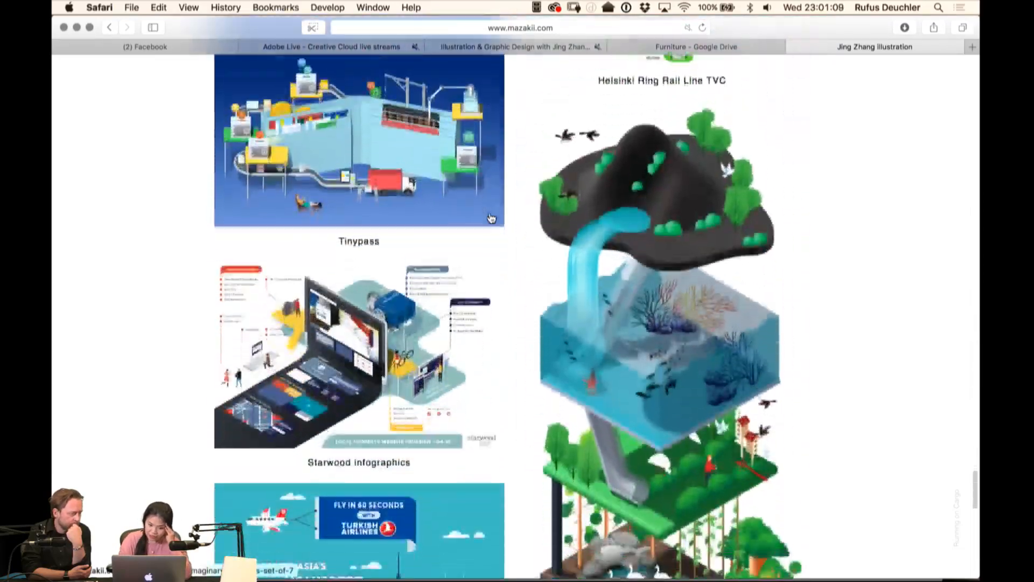
scroll(491, 218, "down", 20)
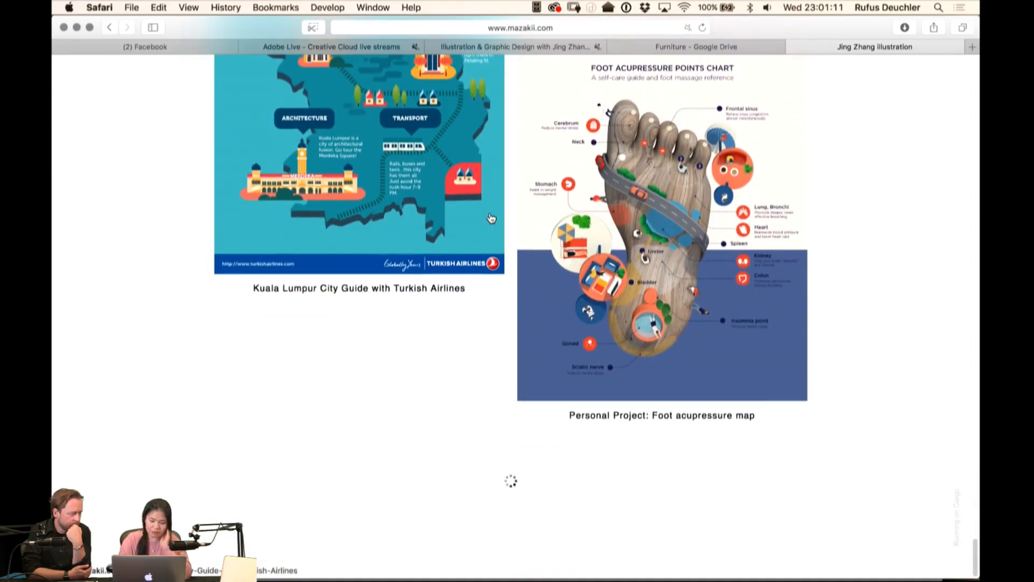
scroll(492, 218, "down", 5)
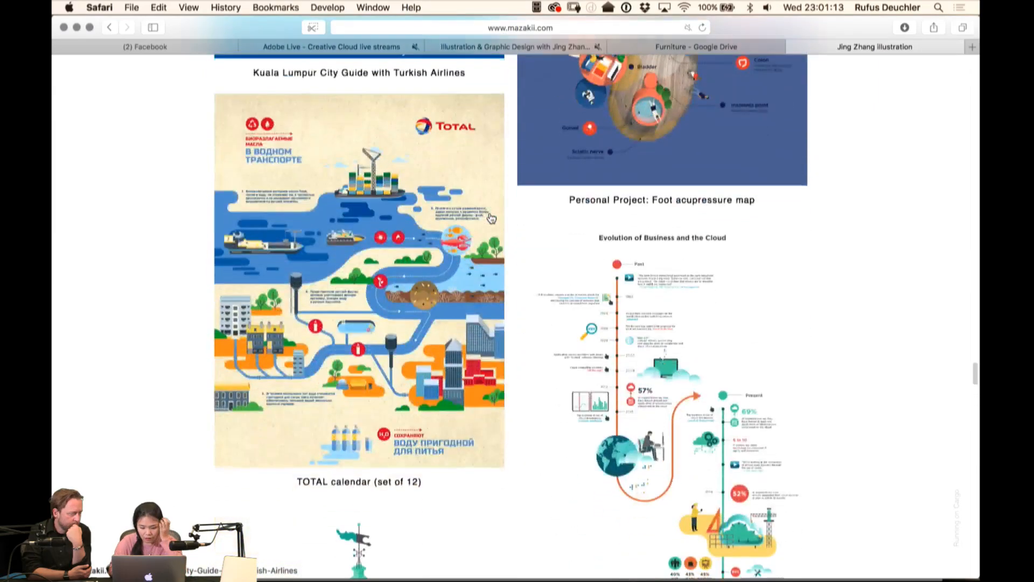
scroll(491, 218, "down", 15)
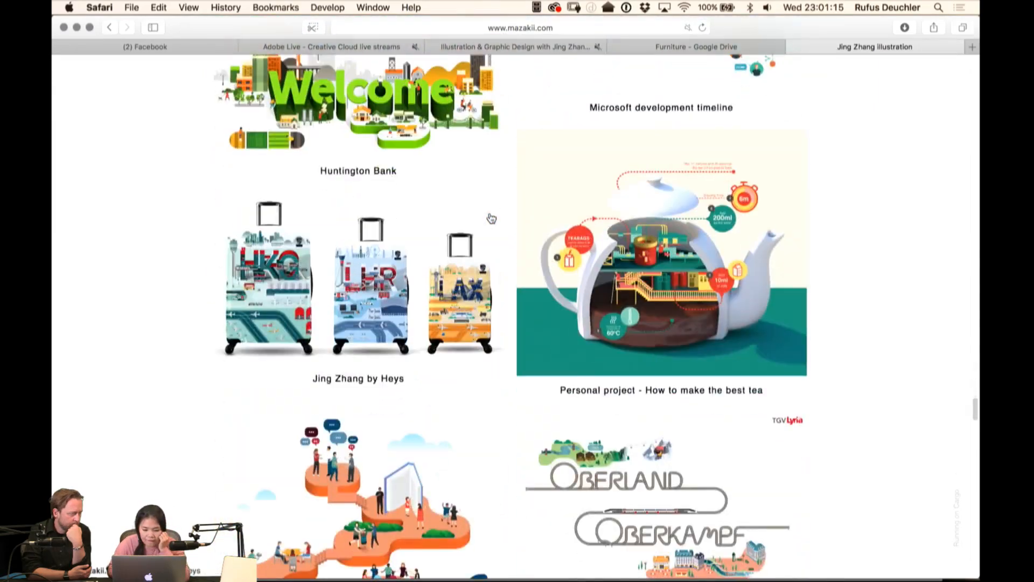
scroll(491, 218, "down", 15)
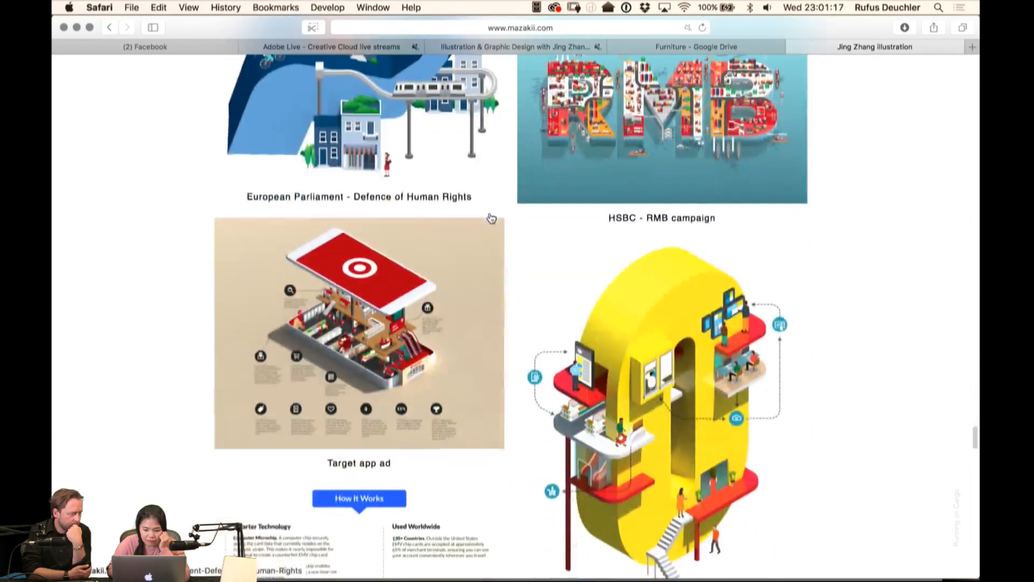
scroll(492, 219, "down", 15)
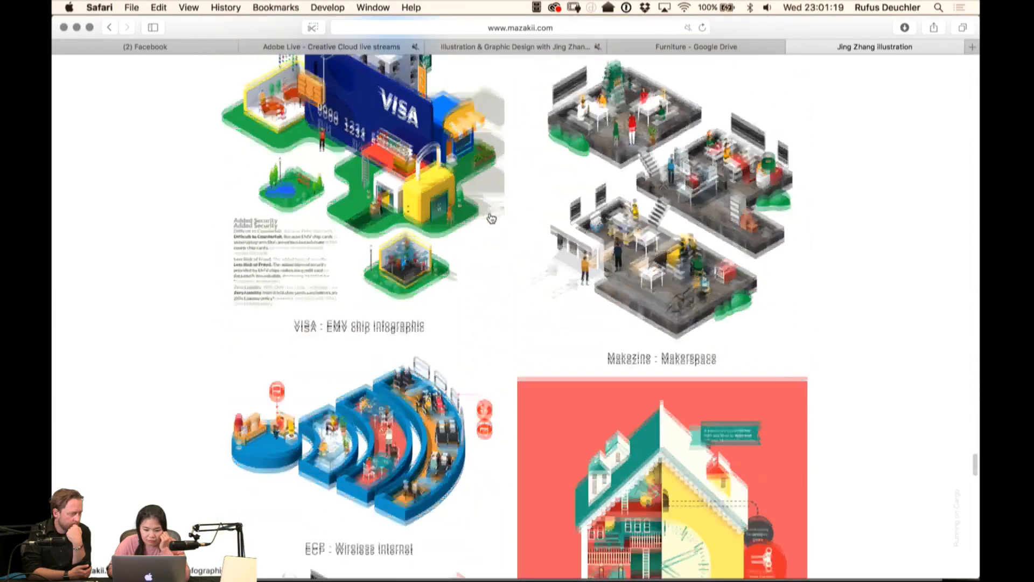
scroll(491, 218, "down", 15)
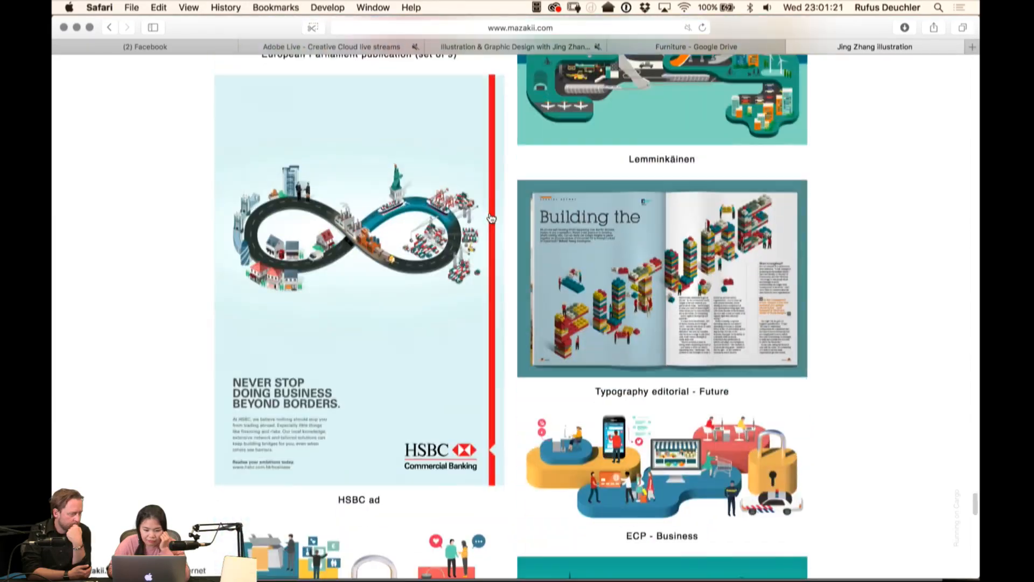
scroll(492, 218, "down", 15)
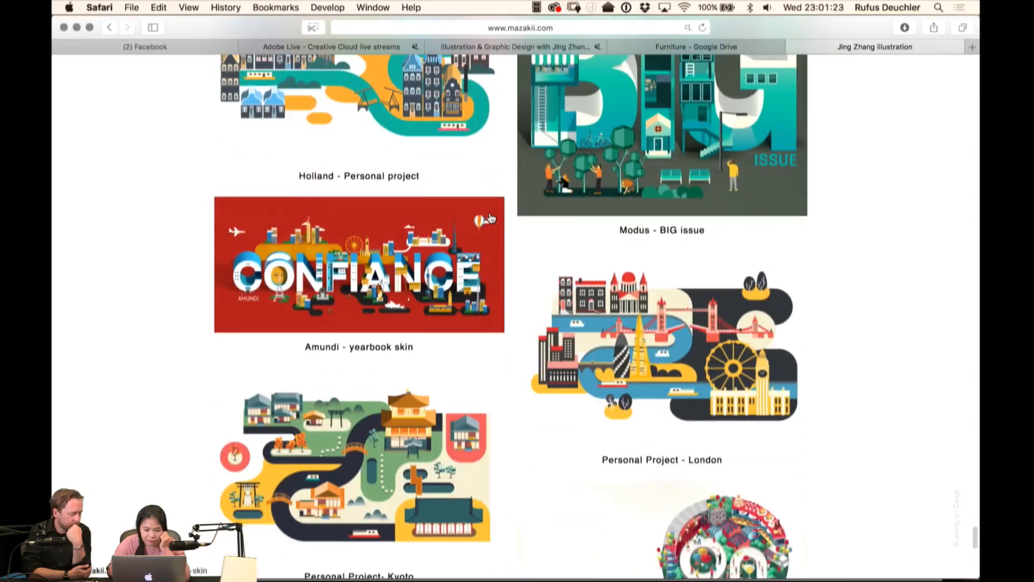
scroll(491, 218, "down", 5)
scroll(491, 218, "up", 10)
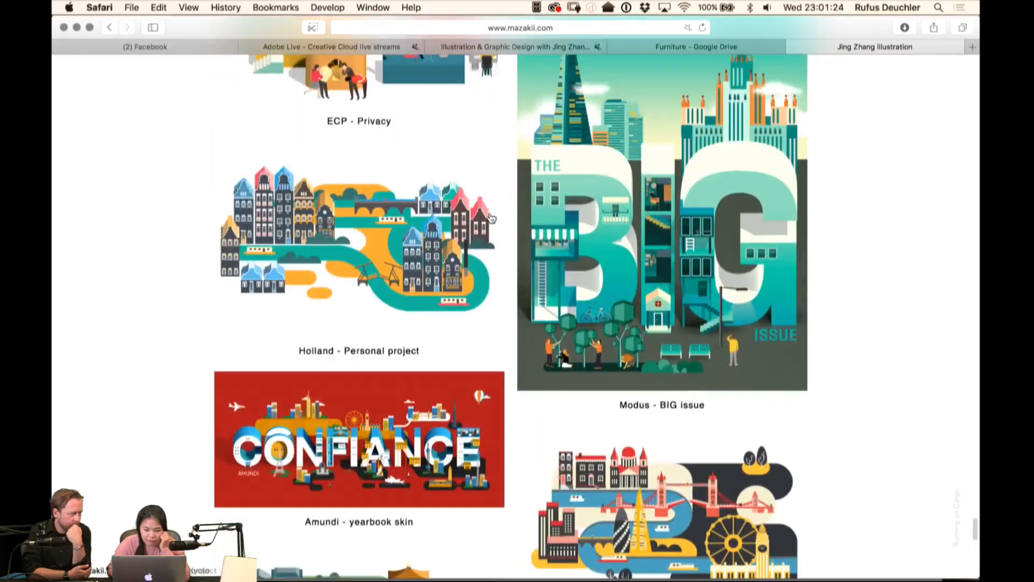
left_click(685, 201)
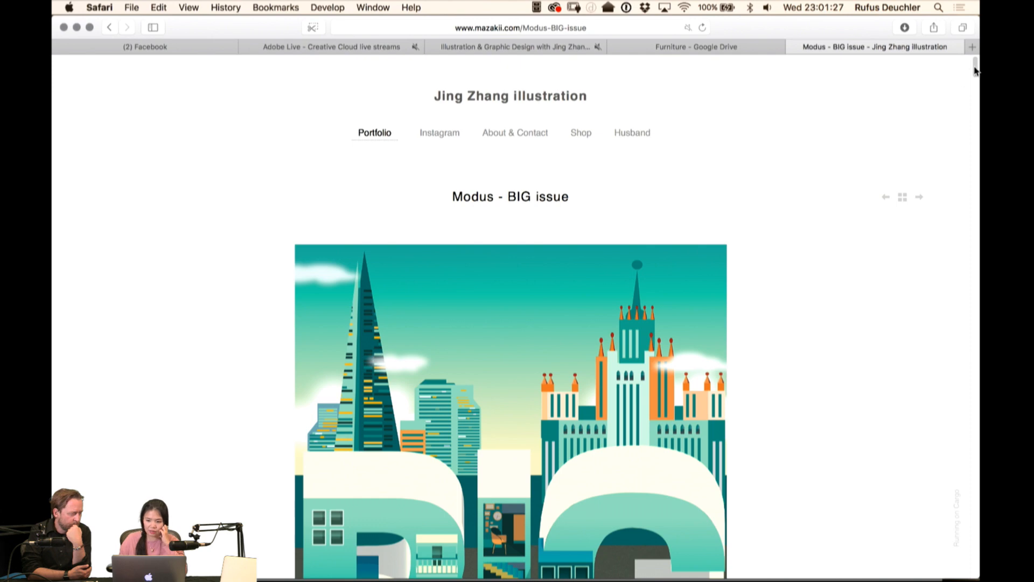
Examine the complete Modus - BIG issue illustration and return to the top-level portfolio overview
left_click_drag(975, 70, 975, 80)
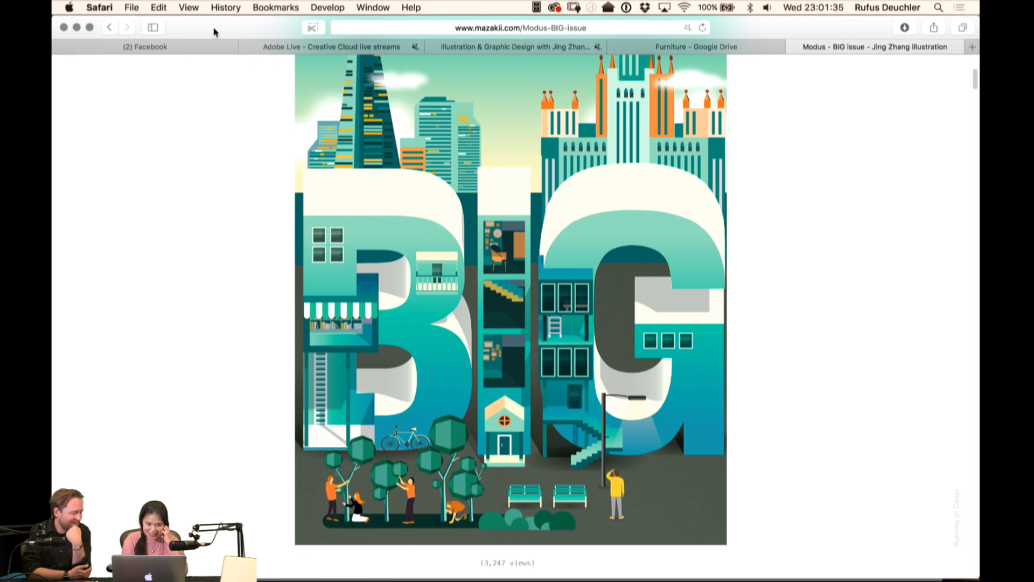
left_click(109, 28)
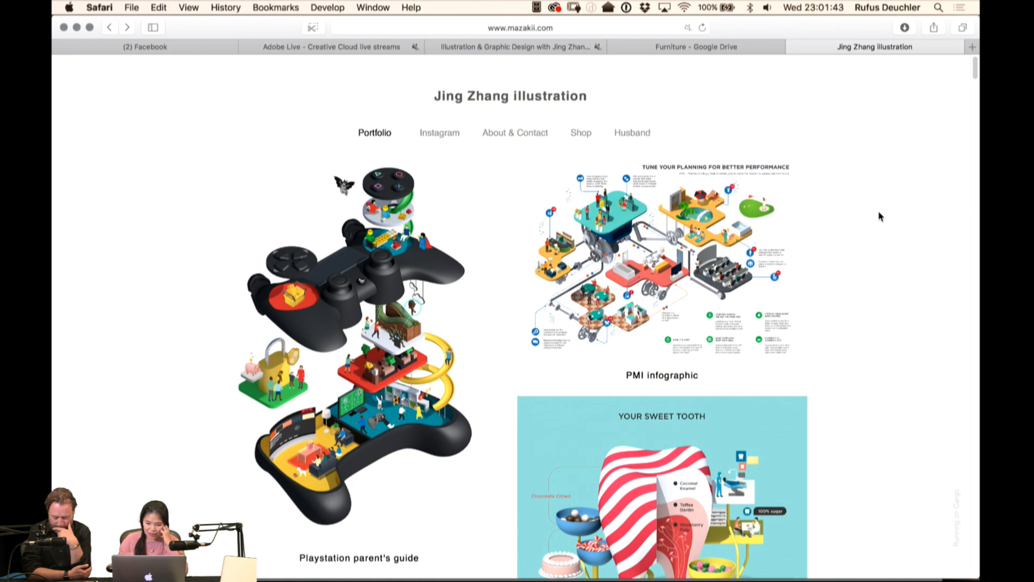
scroll(879, 216, "down", 5)
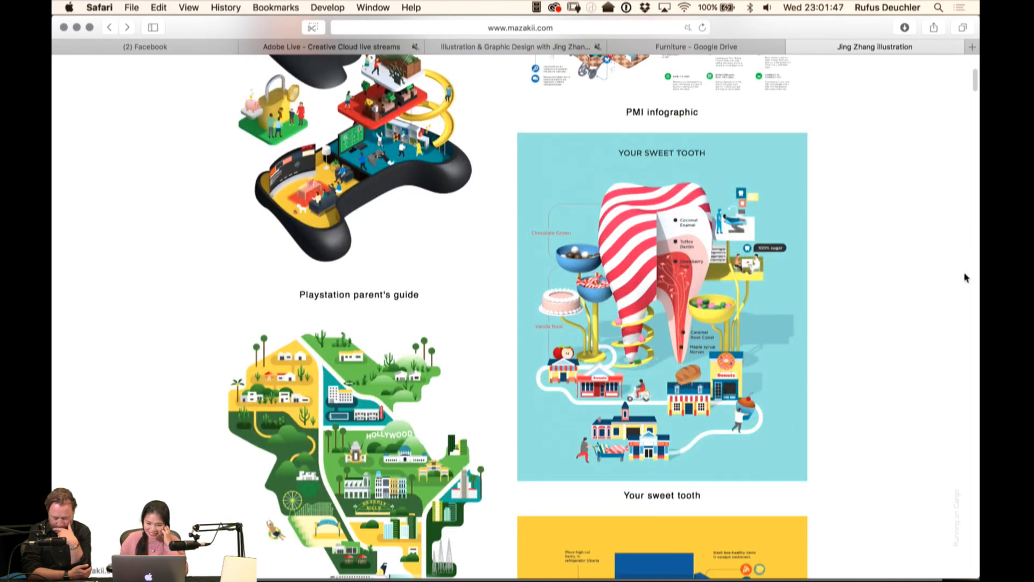
Switch to Illustrator and turn the outline of the kitchen wall cabinet into a solid cream fill
key("ctrl+Up")
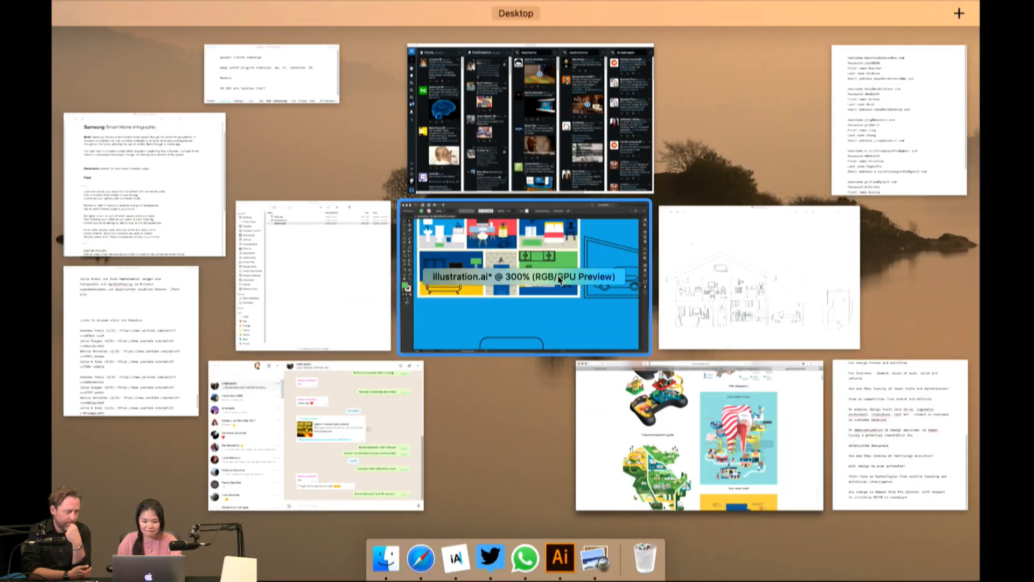
left_click(587, 284)
scroll(495, 388, "up", 3)
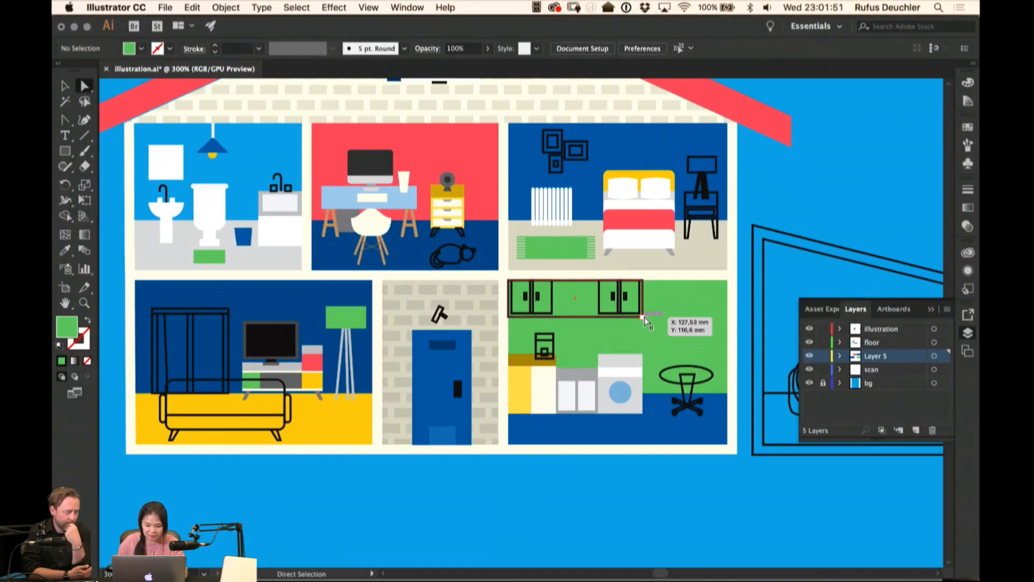
left_click(643, 316)
key("shift+x")
left_click(968, 127)
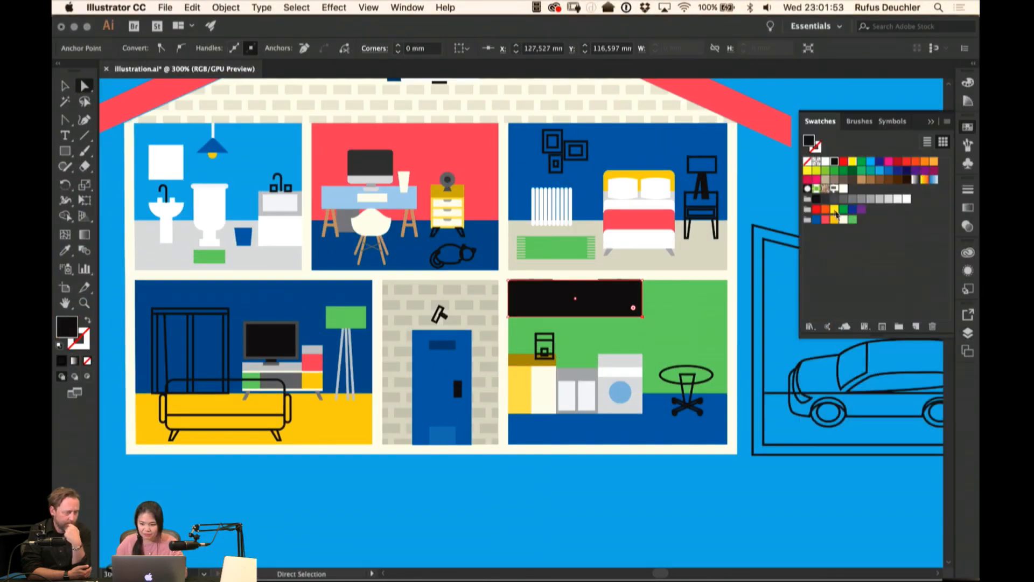
left_click(844, 219)
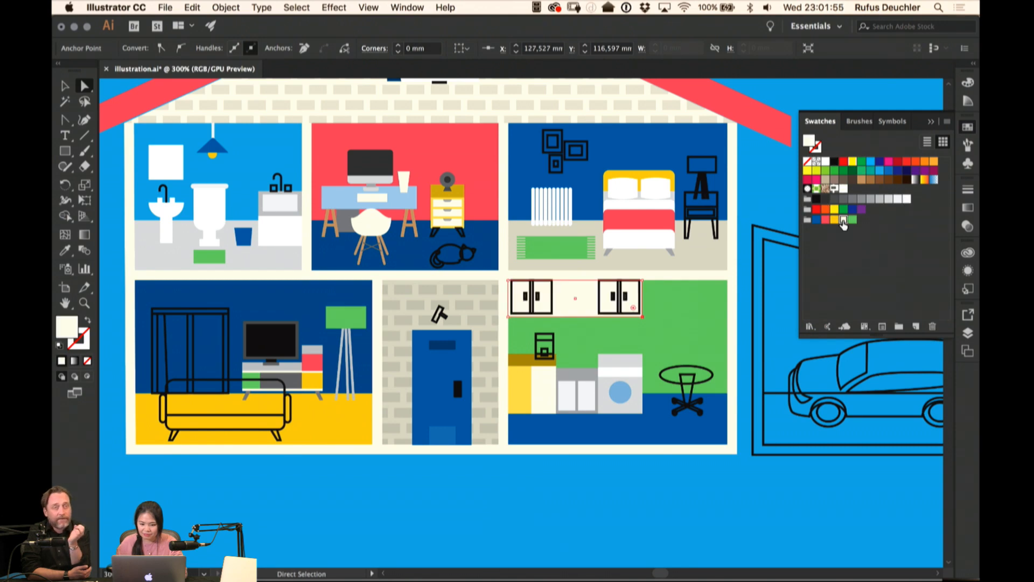
Fill both double-door panels of the kitchen wall cabinet with a very light grey and no stroke
left_click(599, 303)
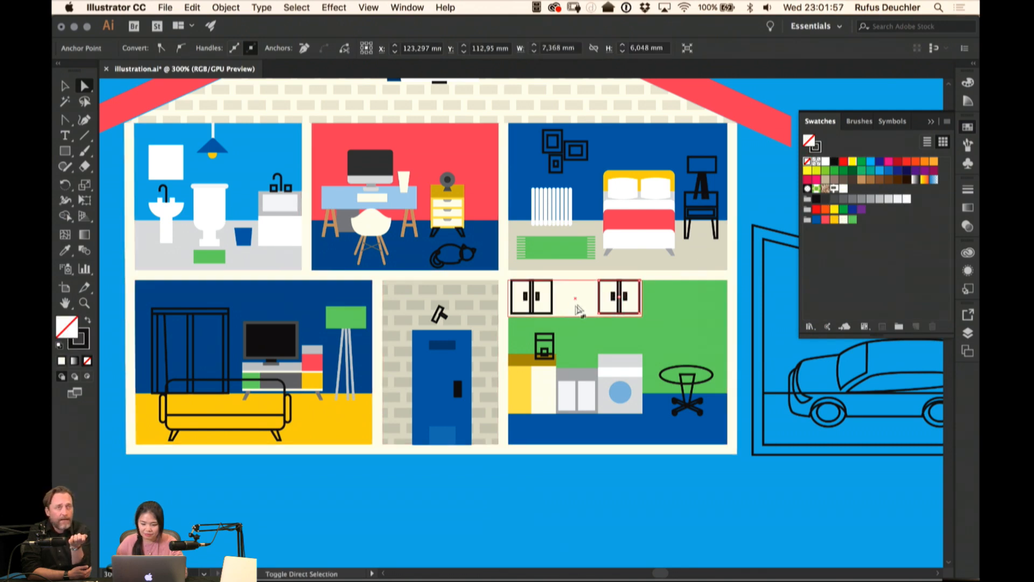
key("shift+x")
left_click(553, 313)
key("shift+x")
left_click(610, 307, "shift")
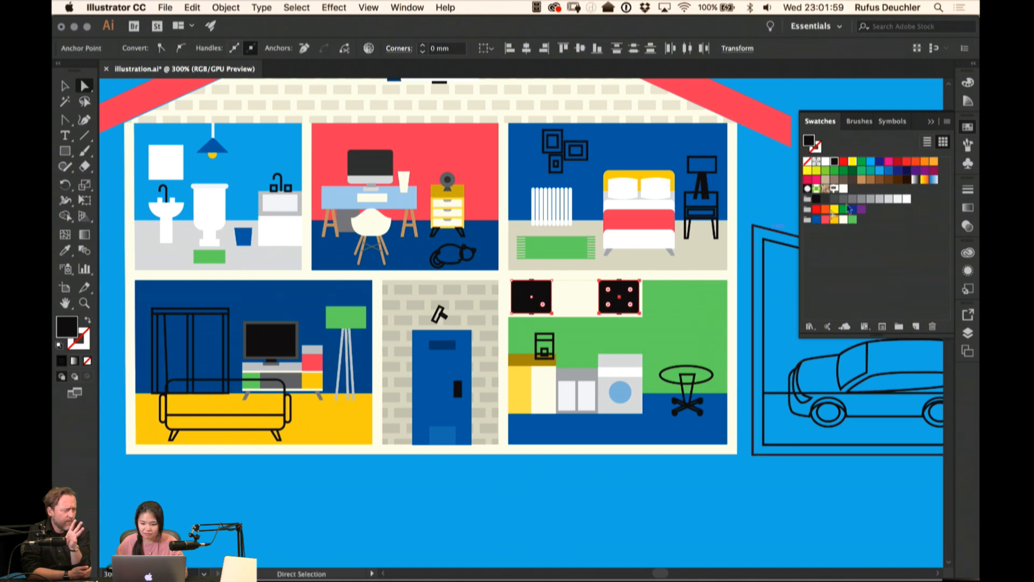
left_click(897, 199)
left_click(751, 276)
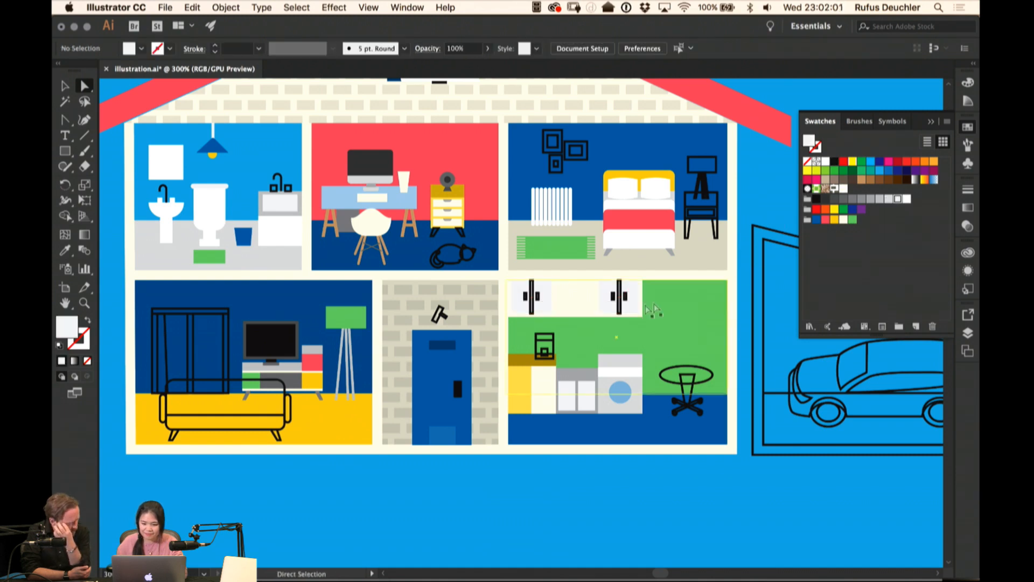
Fill the two vertical dividers between the kitchen cabinet doors with mid-light grey
left_click(619, 295)
left_click(532, 312, "shift")
left_click(531, 312)
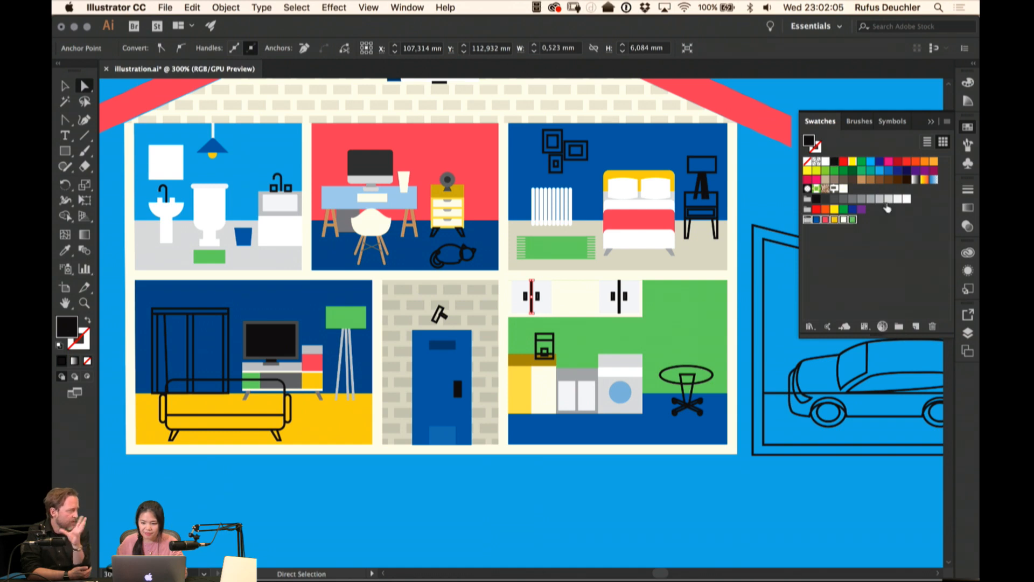
left_click(889, 199)
left_click(619, 298)
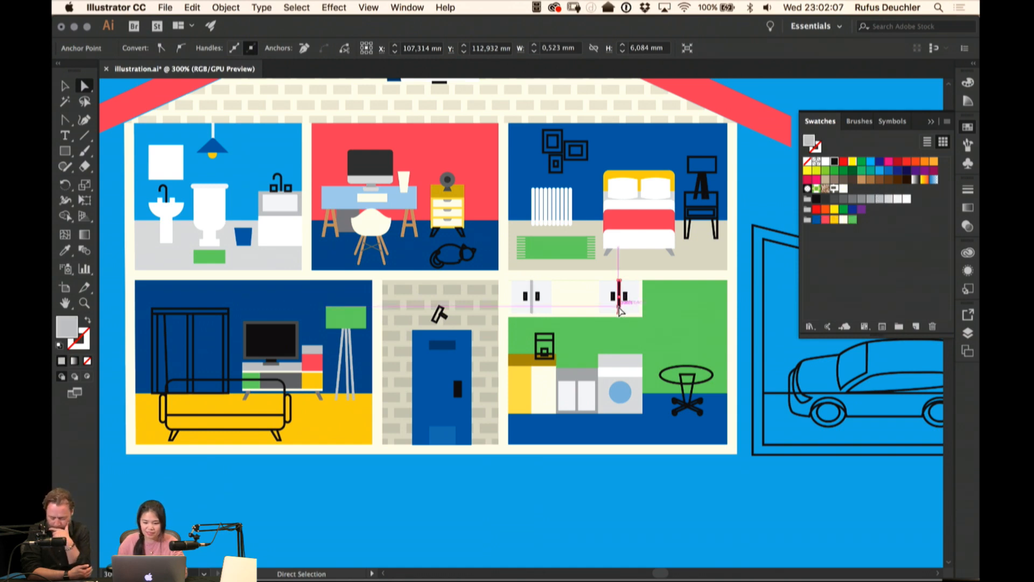
key("i")
left_click(880, 200)
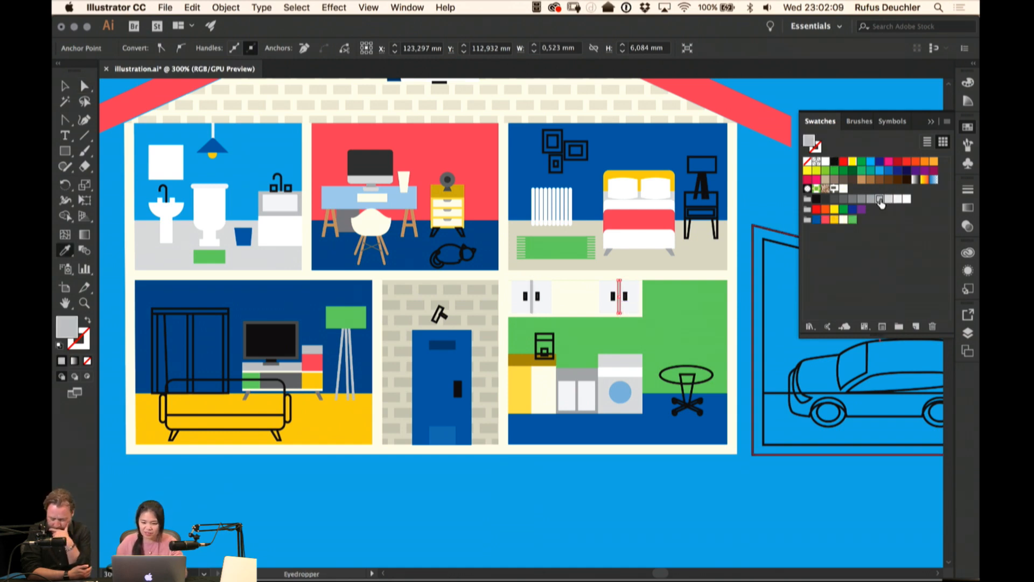
Convert the four outlined kitchen cabinet door handles to solid black fills without a stroke
key("a")
left_click(526, 296)
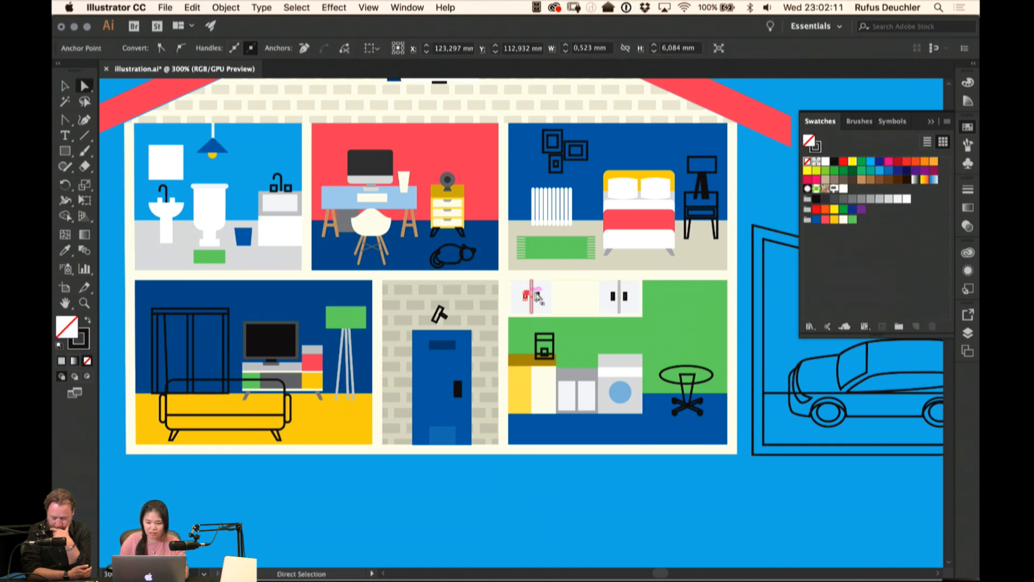
left_click(537, 296, "shift")
left_click(616, 297, "shift")
left_click(626, 296, "shift")
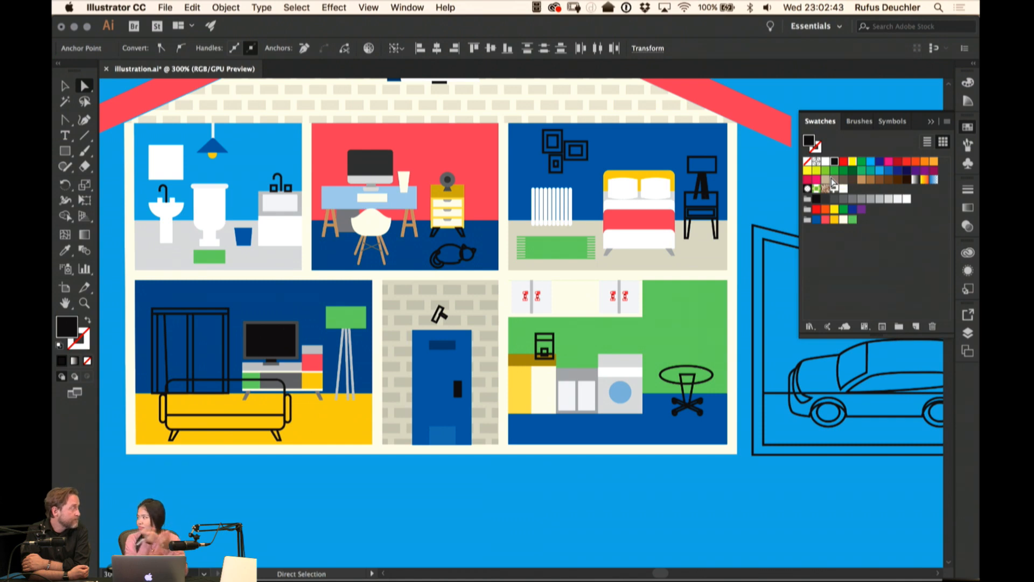
Convert the bedside lamp's shade and stand in the bedroom from outlines to solid black fills
left_click_drag(715, 157, 696, 167)
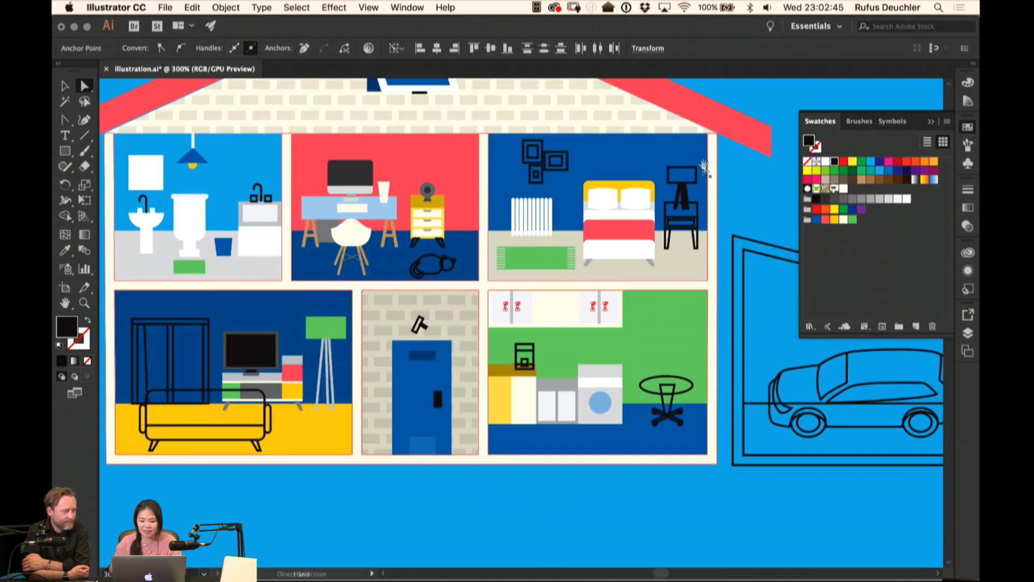
left_click(695, 168)
key("shift+x")
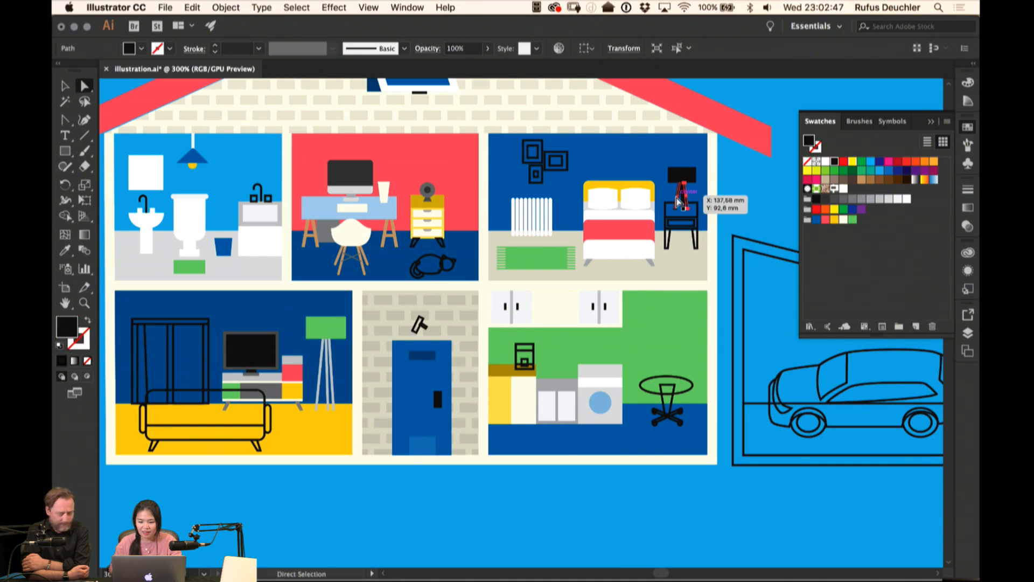
left_click(683, 198)
key("shift+x")
key("super+shift+a")
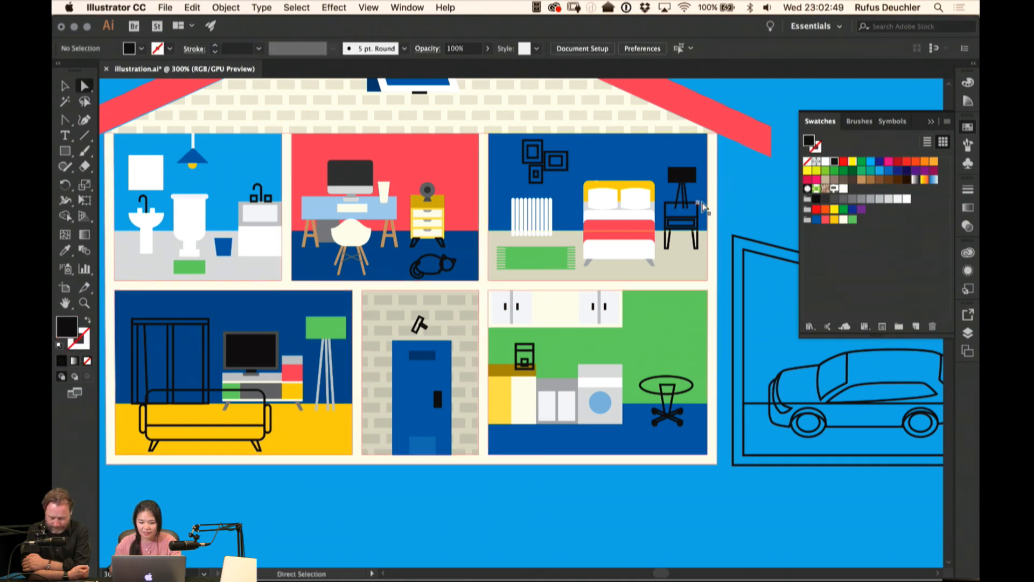
Fill the upper panel of the bedroom nightstand with white and clear the selection
left_click(698, 203)
key("shift+x")
left_click(906, 199)
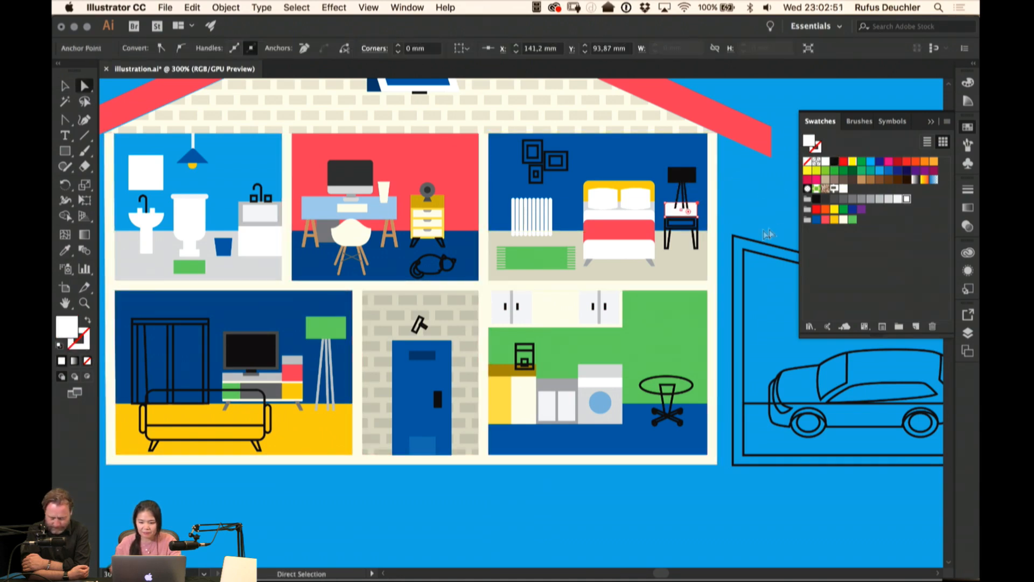
key("super+shift+a")
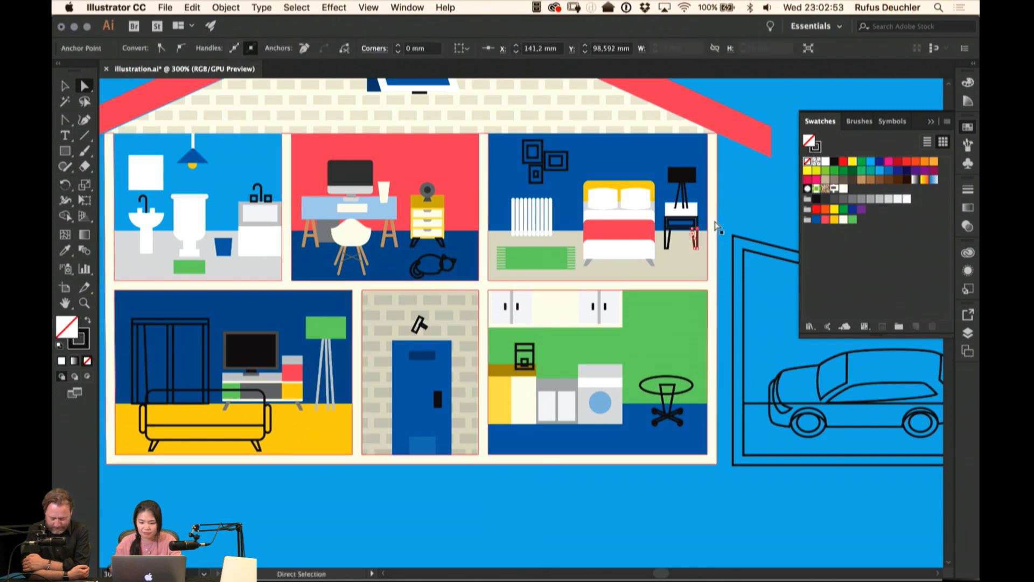
Fill both legs of the bedroom nightstand with the cream swatch from the palette group
left_click(667, 240)
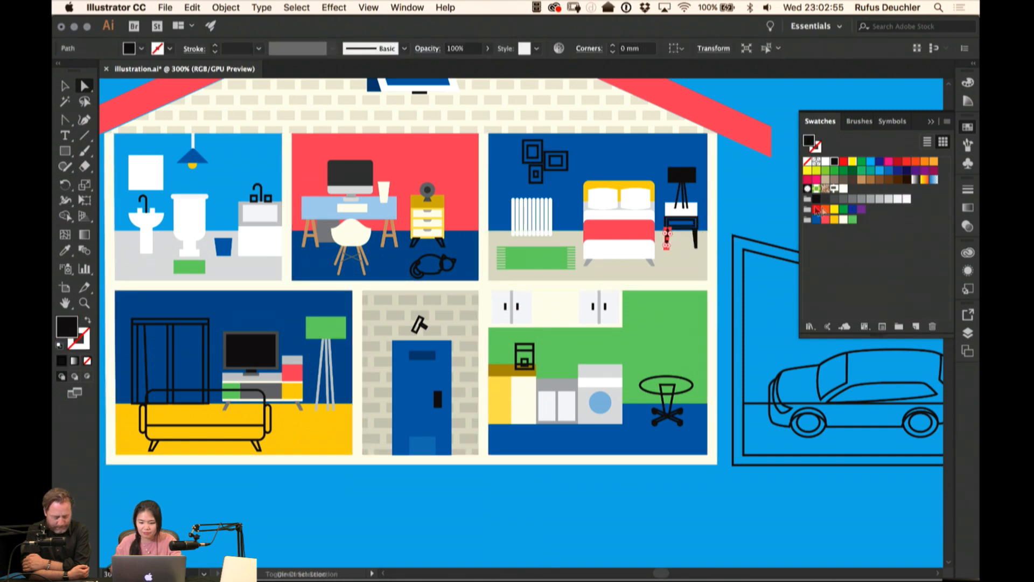
left_click(696, 239, "shift")
left_click(853, 220, "shift")
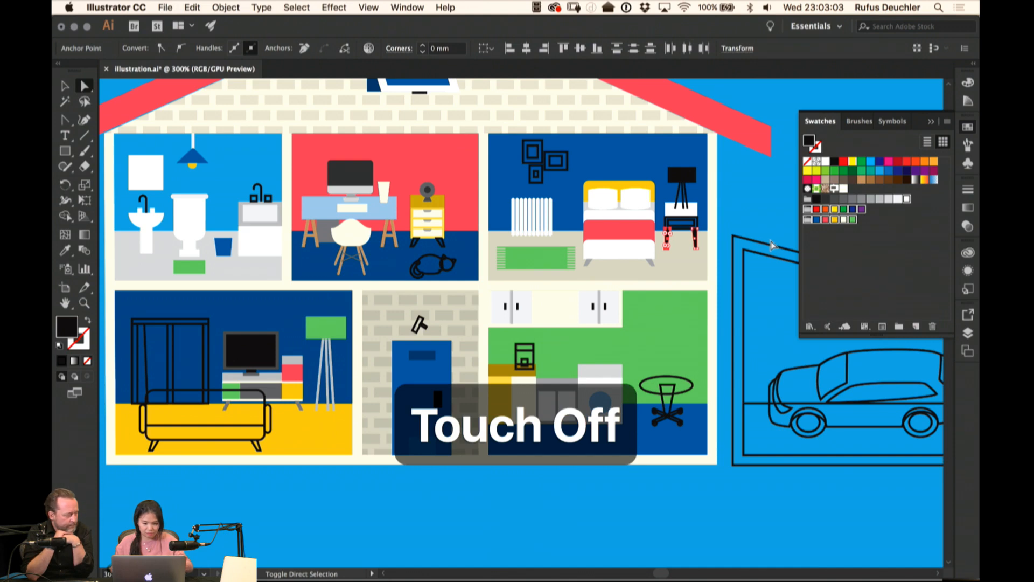
left_click(865, 183)
left_click(865, 240)
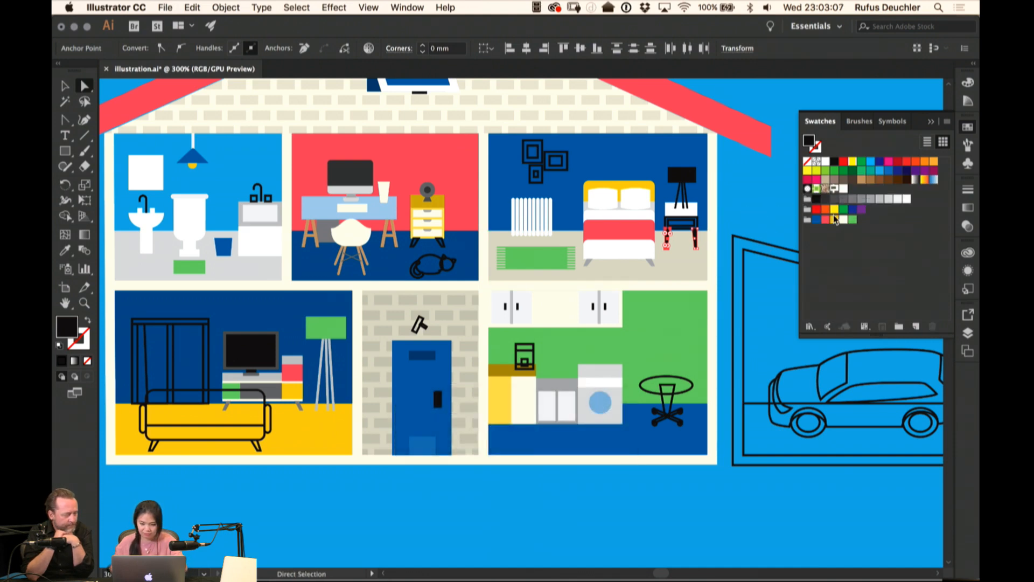
left_click(808, 220, "shift")
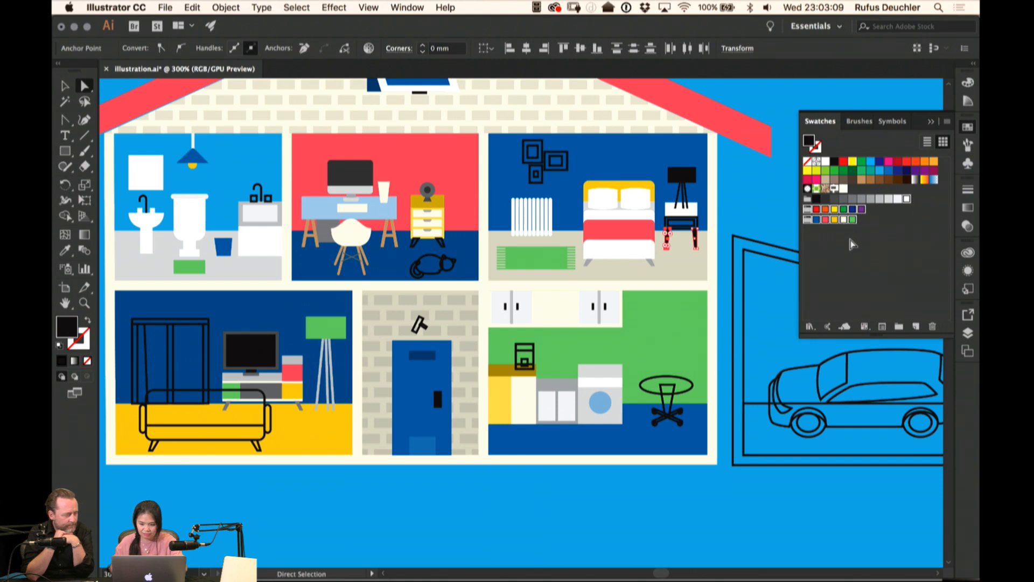
left_click(852, 254)
left_click(843, 220)
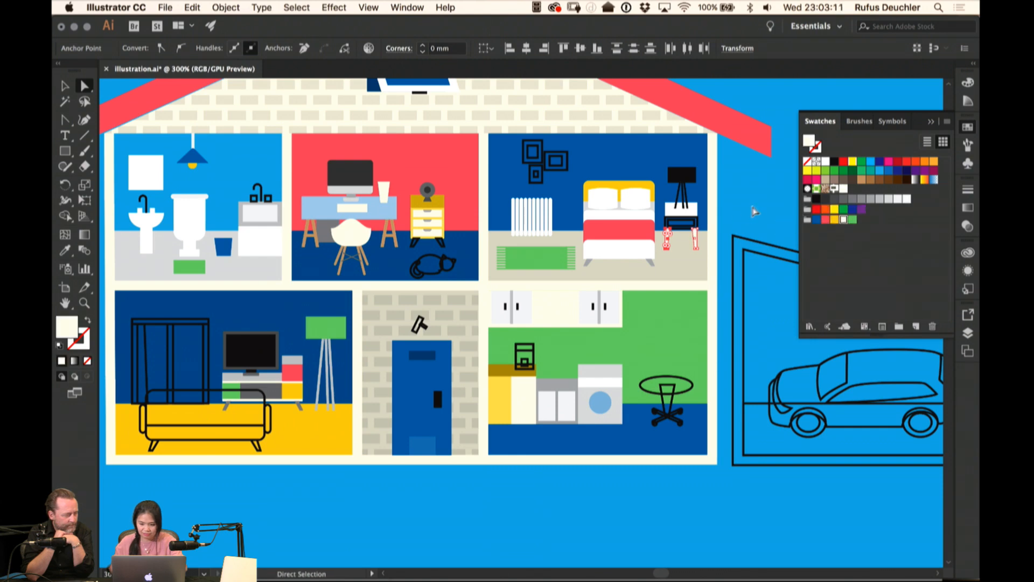
left_click(754, 212)
Turn the nightstand's outer drawer frame into a solid light grey fill
scroll(674, 210, "right", 5)
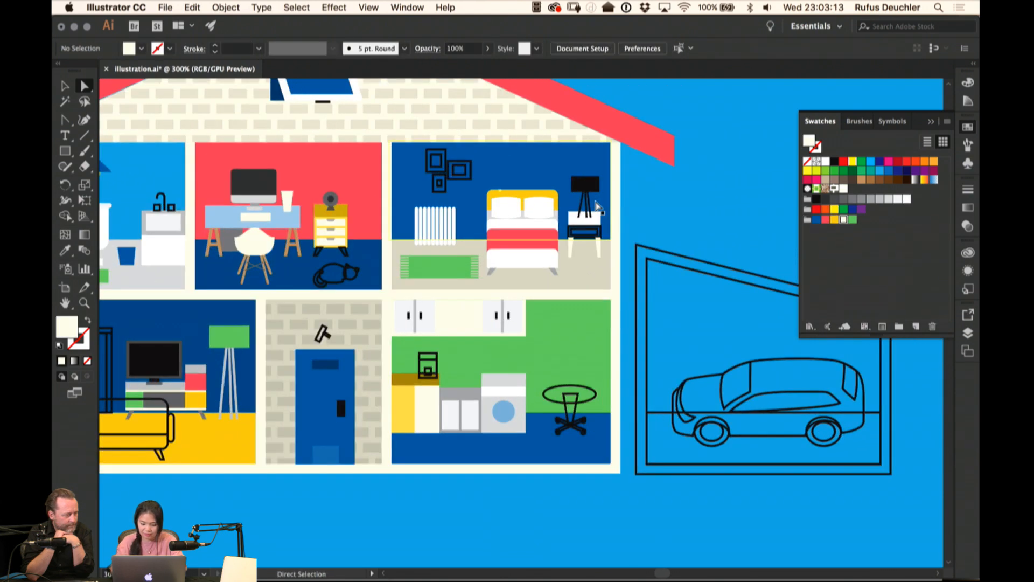
scroll(596, 208, "up", 5)
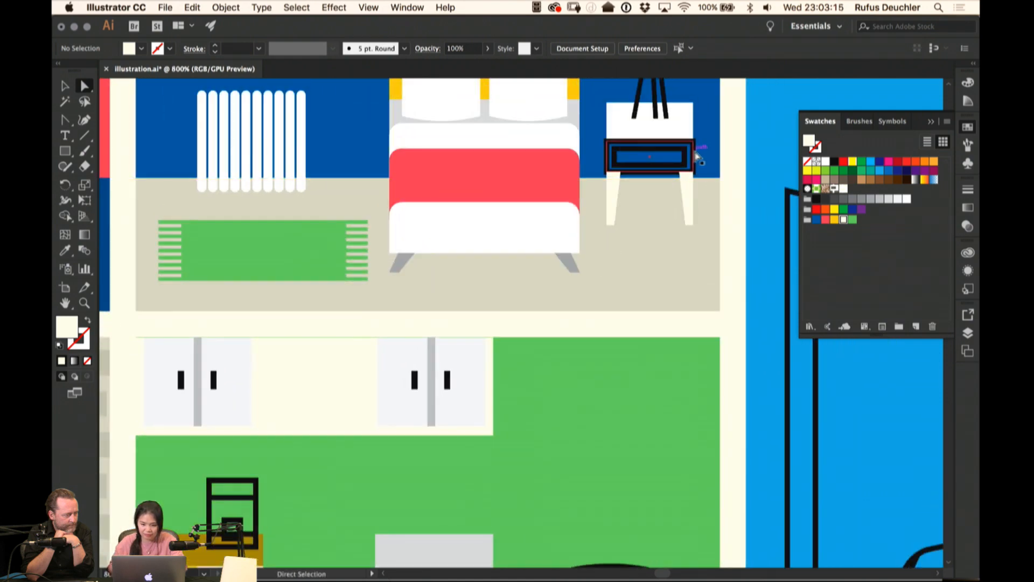
left_click(696, 156)
key("super+shift+bracketright")
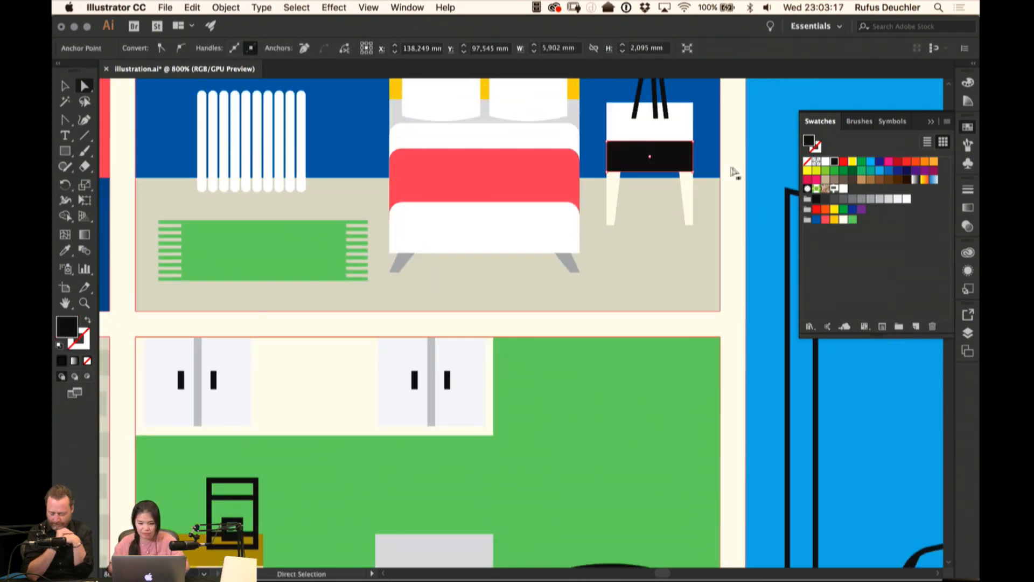
left_click(881, 200)
Fill the nightstand's inner drawer front with the palette's coral red, trying the yellow swatch first
left_click(685, 149)
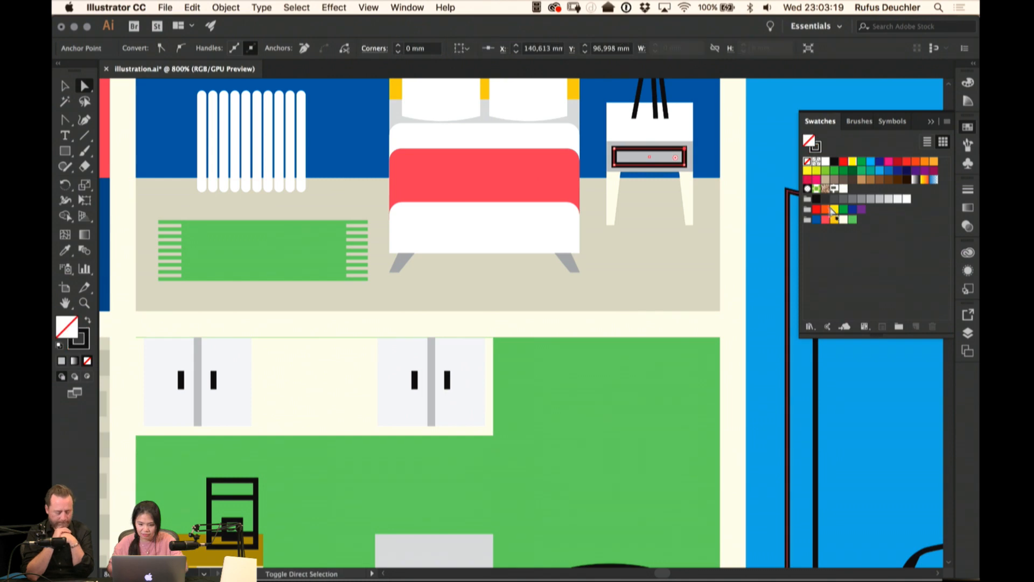
key("shift+x")
left_click(835, 220)
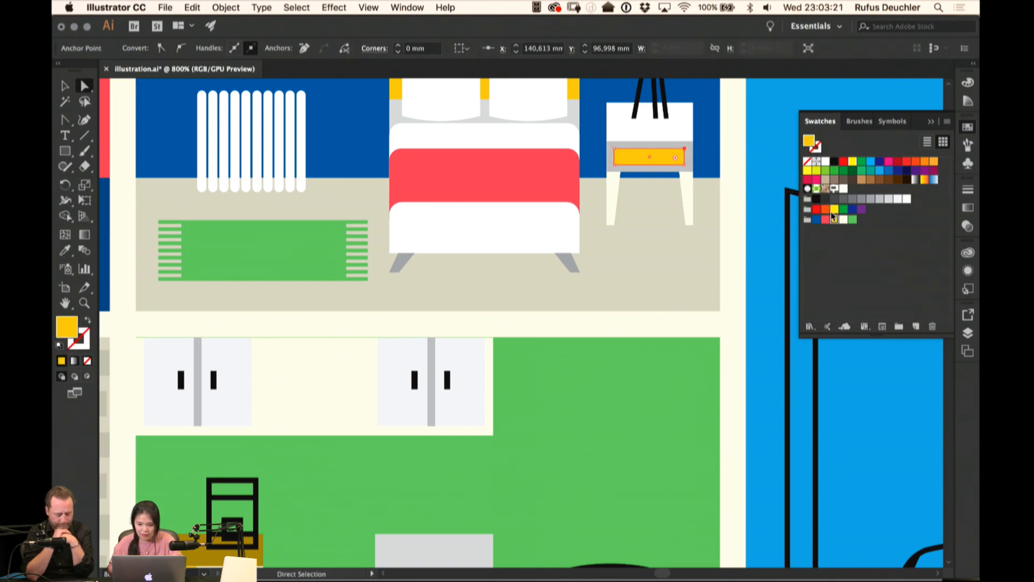
left_click(826, 219)
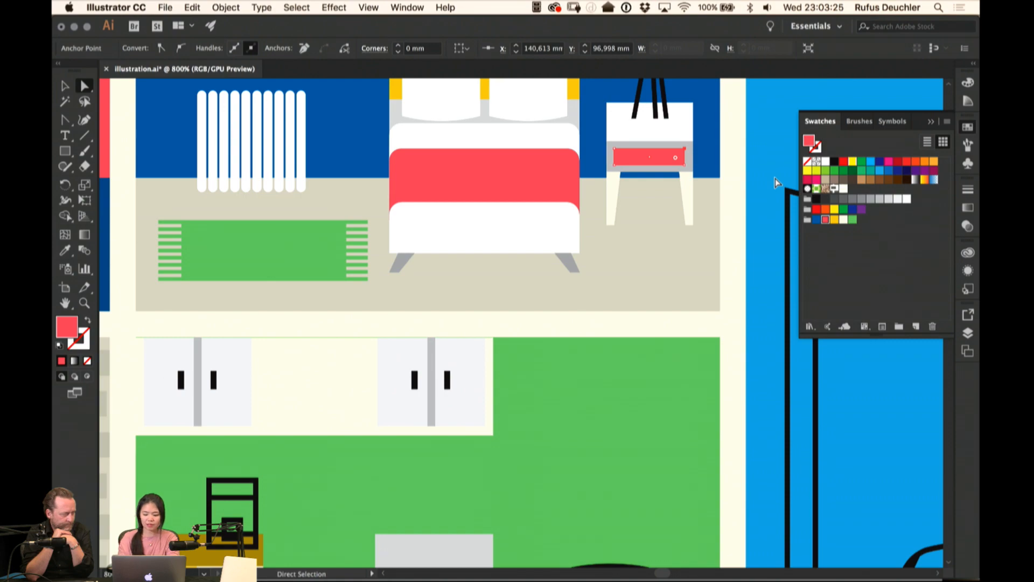
key("ctrl+shift+a")
Examine the overall colour balance of the house alongside the uncoloured garage and phone outlines
key("ctrl+0")
key("super+minus")
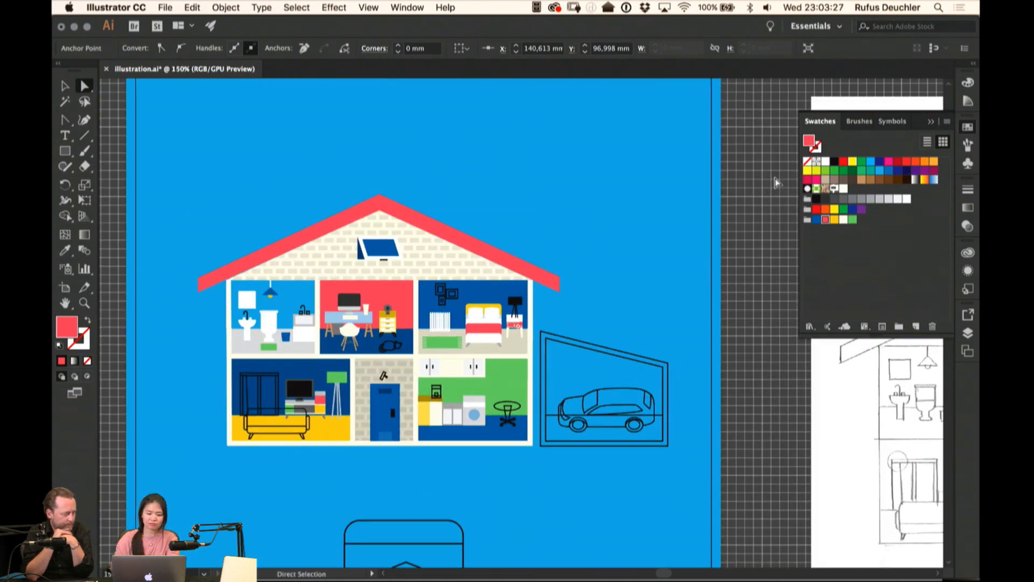
left_click_drag(512, 319, 570, 203)
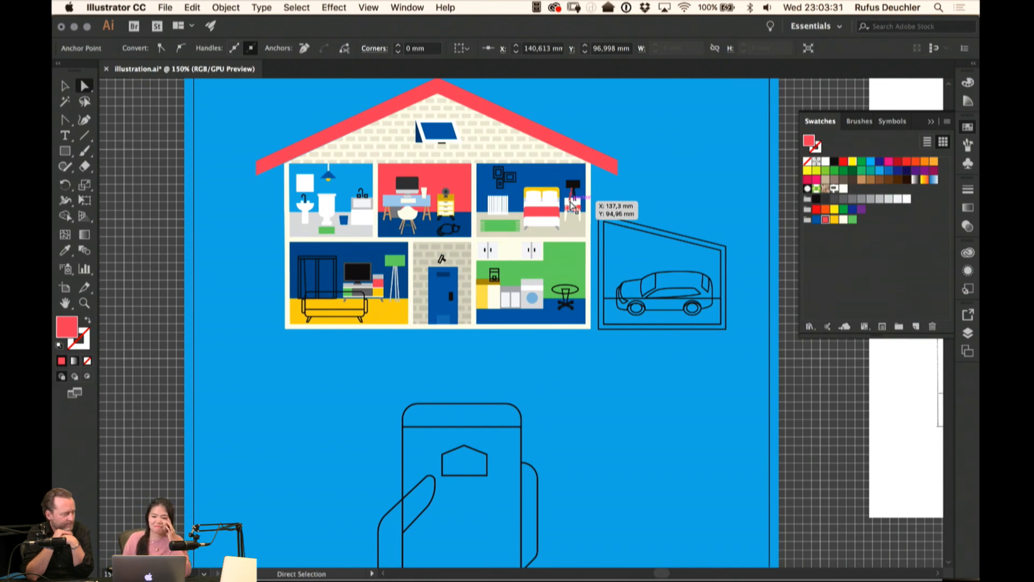
scroll(614, 296, "down", 3)
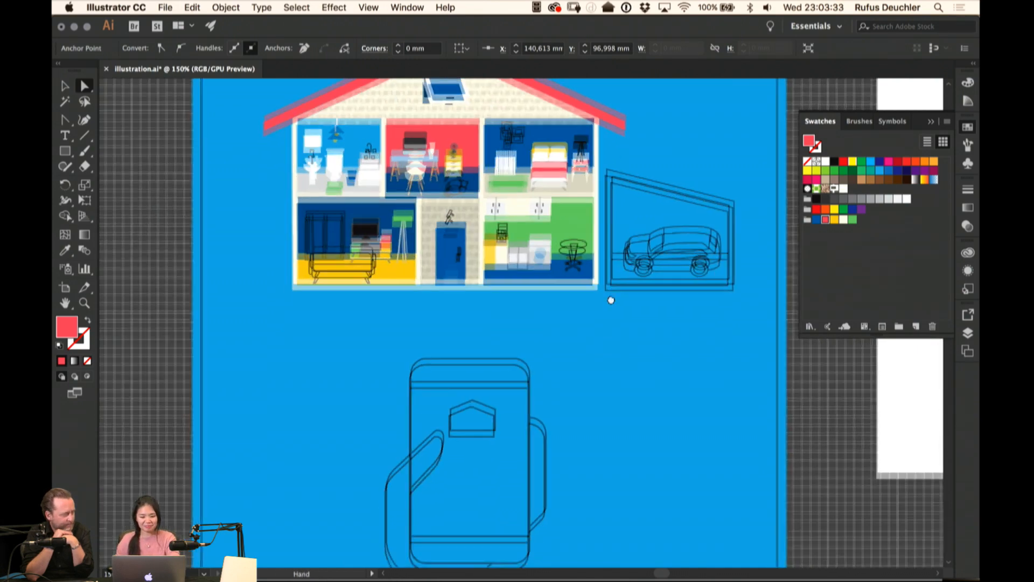
scroll(622, 293, "up", 4)
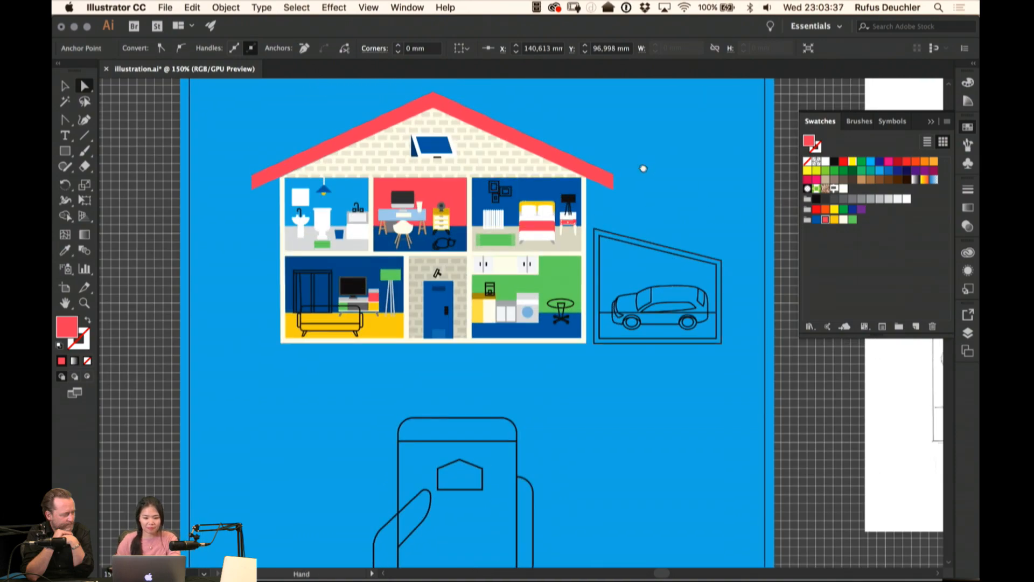
scroll(643, 168, "down", 5)
scroll(635, 95, "up", 6)
scroll(625, 186, "down", 4)
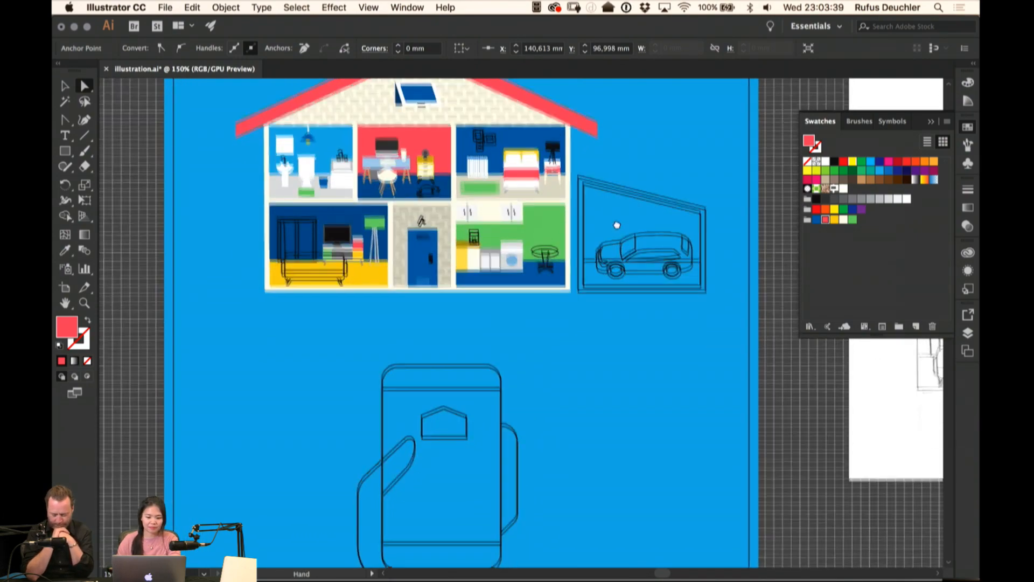
scroll(617, 225, "down", 4)
scroll(582, 212, "up", 6)
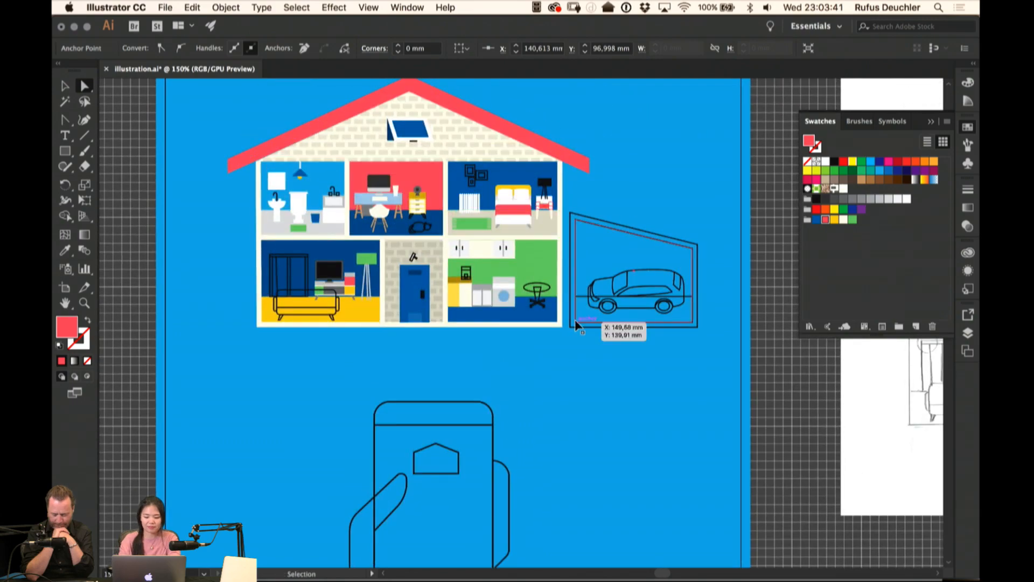
Turn the outer rectangles of the two upper picture frames on the bedroom wall into solid white fills without strokes
key("super+plus")
left_click_drag(474, 247, 505, 231)
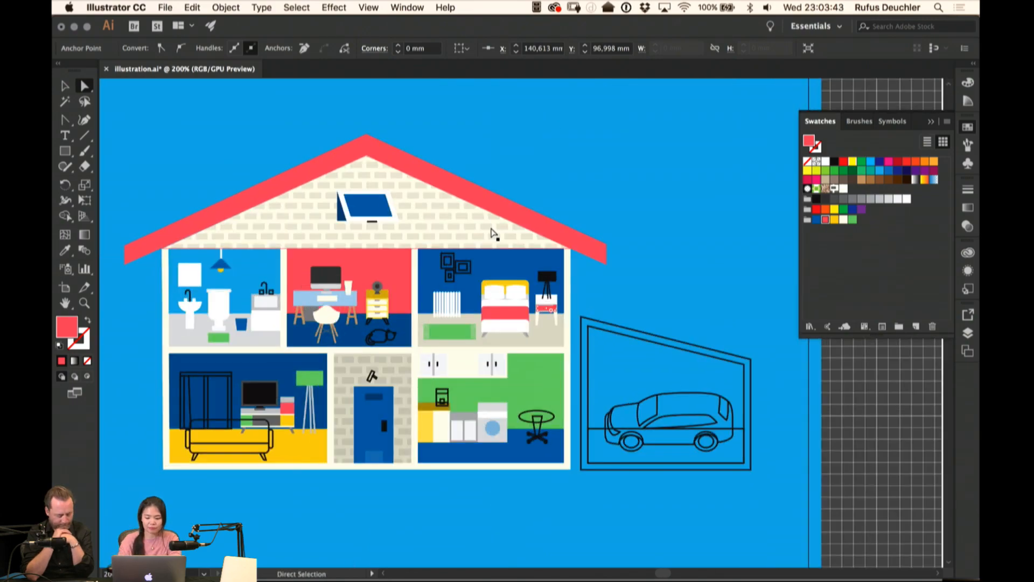
key("super+plus")
left_click(583, 156)
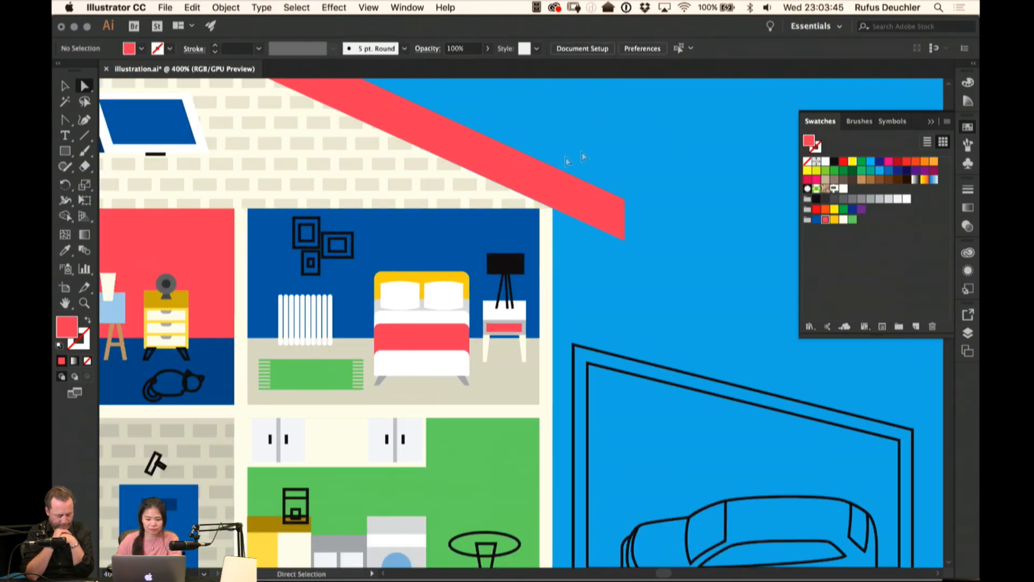
left_click_drag(320, 219, 434, 217)
left_click(434, 217)
key("shift+x")
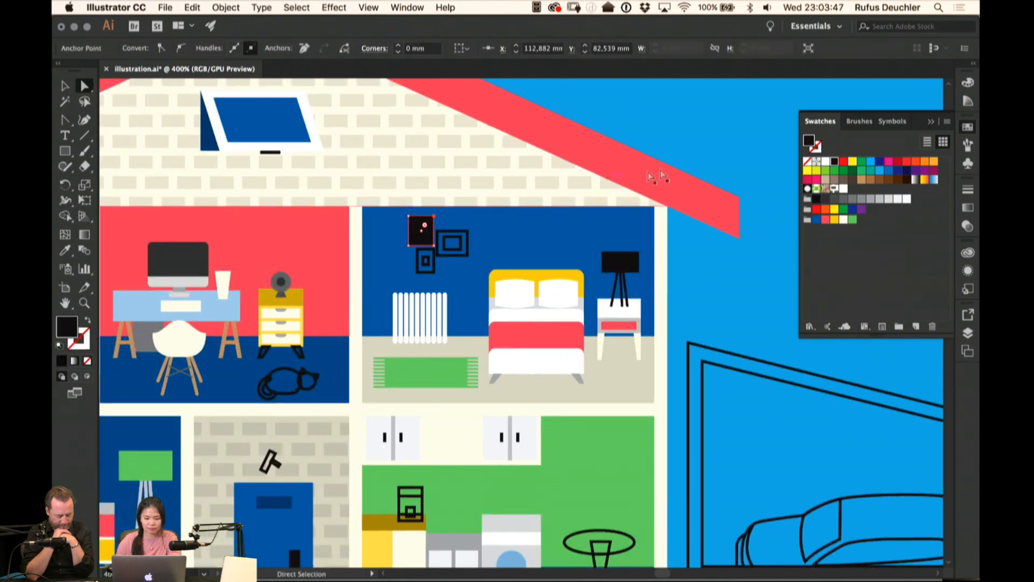
left_click(826, 162)
left_click(467, 232)
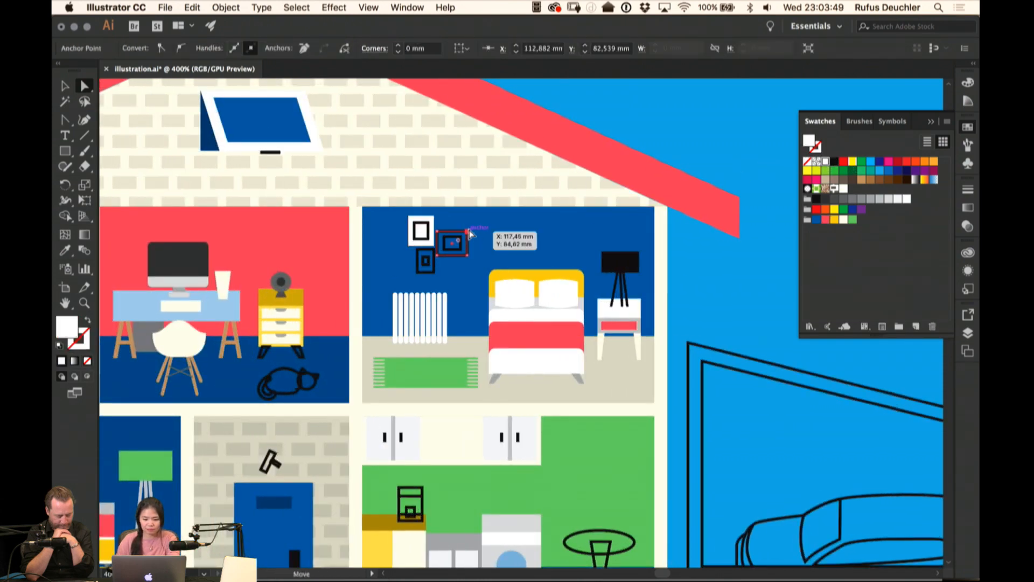
key("shift+x")
left_click(826, 163)
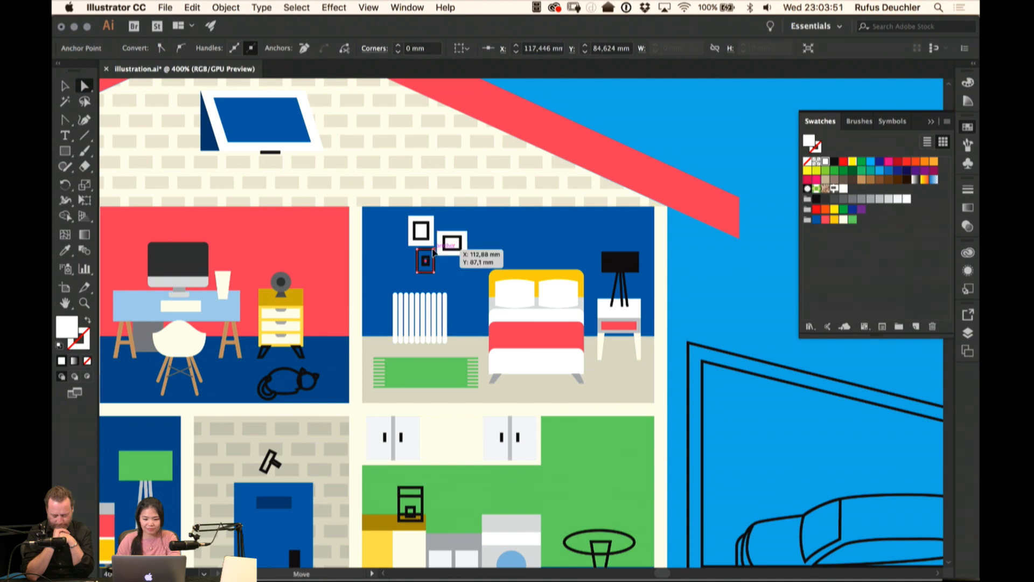
Turn the smallest picture frame into a white fill and the inner rectangle of the tallest picture into a coral red fill
left_click(434, 249)
key("shift+x")
left_click(826, 162)
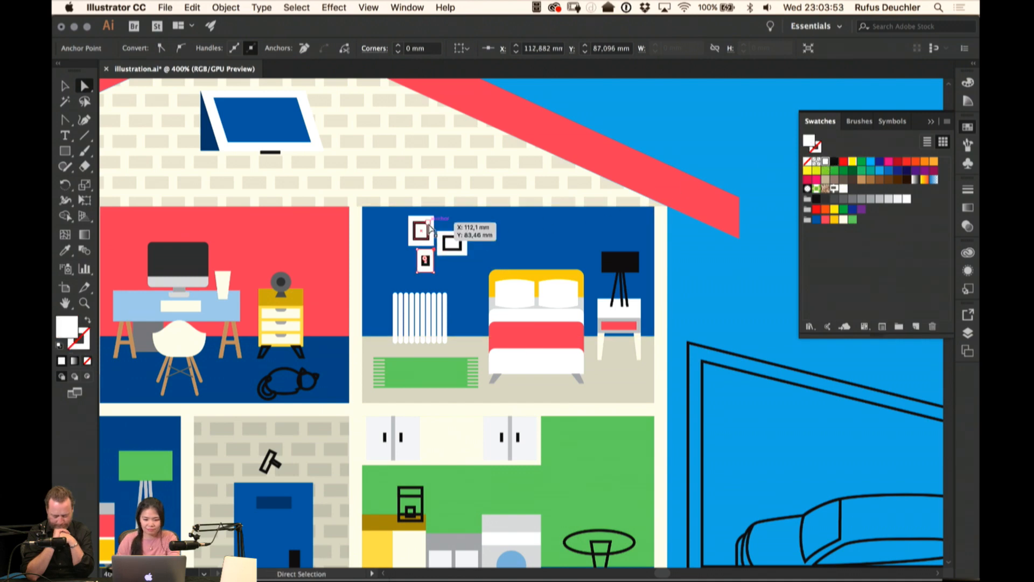
left_click(433, 217)
key("shift+x")
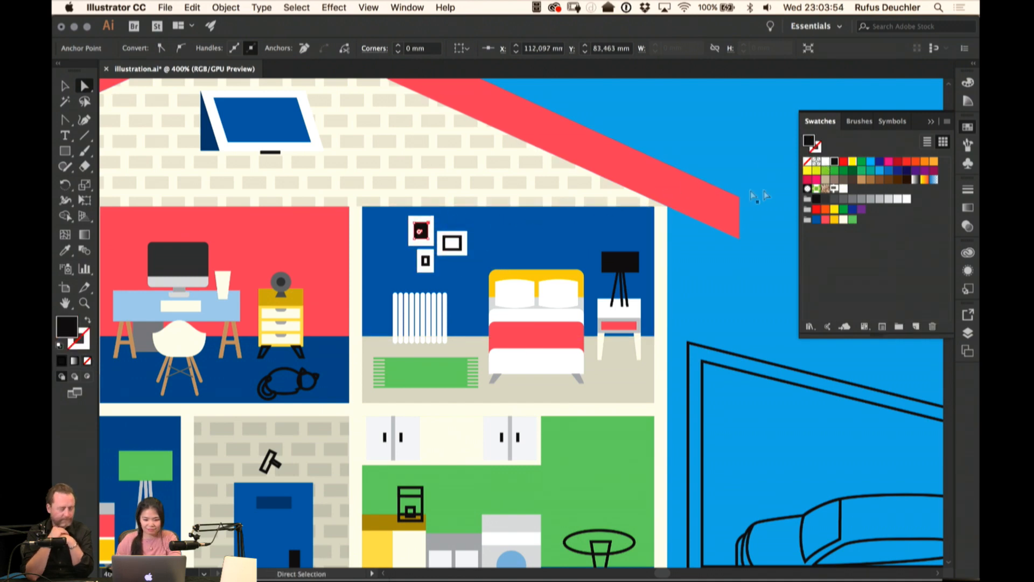
left_click(826, 219)
Turn the inner rectangle of the landscape picture into a blue fill and that of the smallest picture into a green fill
left_click(461, 239)
key("shift+x")
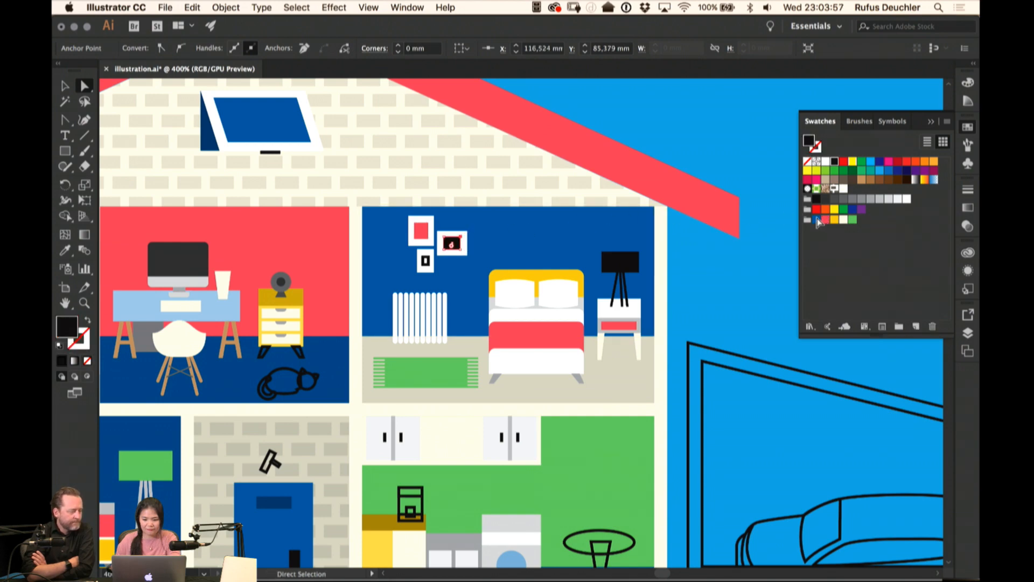
left_click(817, 220)
left_click(430, 263)
key("shift+x")
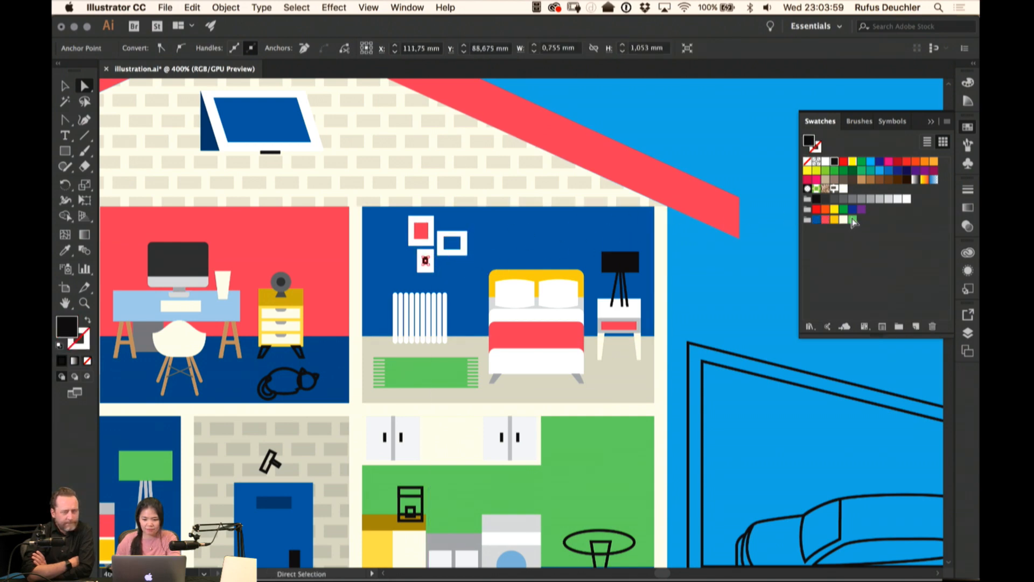
left_click(853, 219)
left_click(716, 154)
Recolor the inner rectangle of the landscape picture with the palette's yellow
left_click(453, 245)
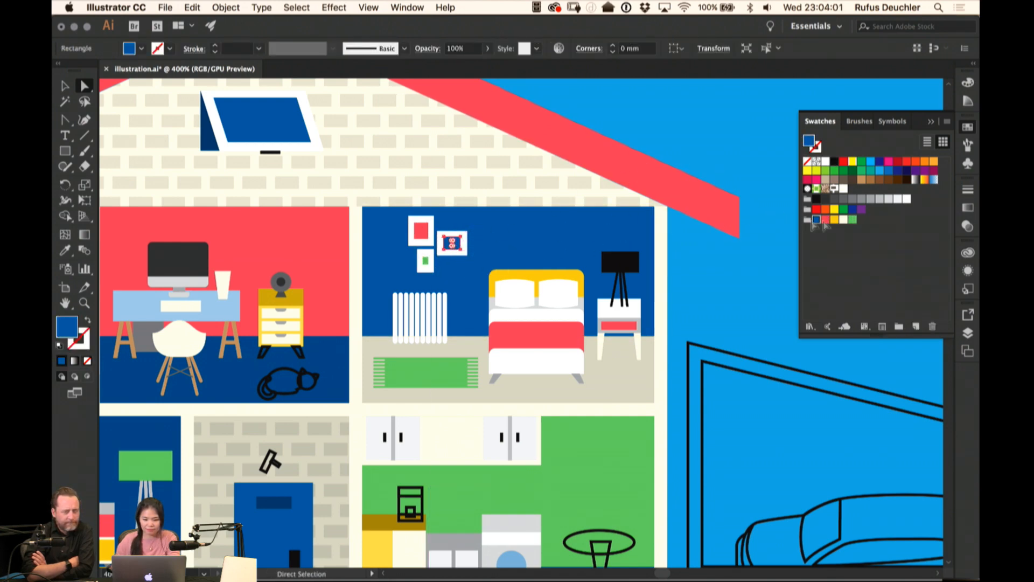
left_click(834, 220)
left_click(710, 138)
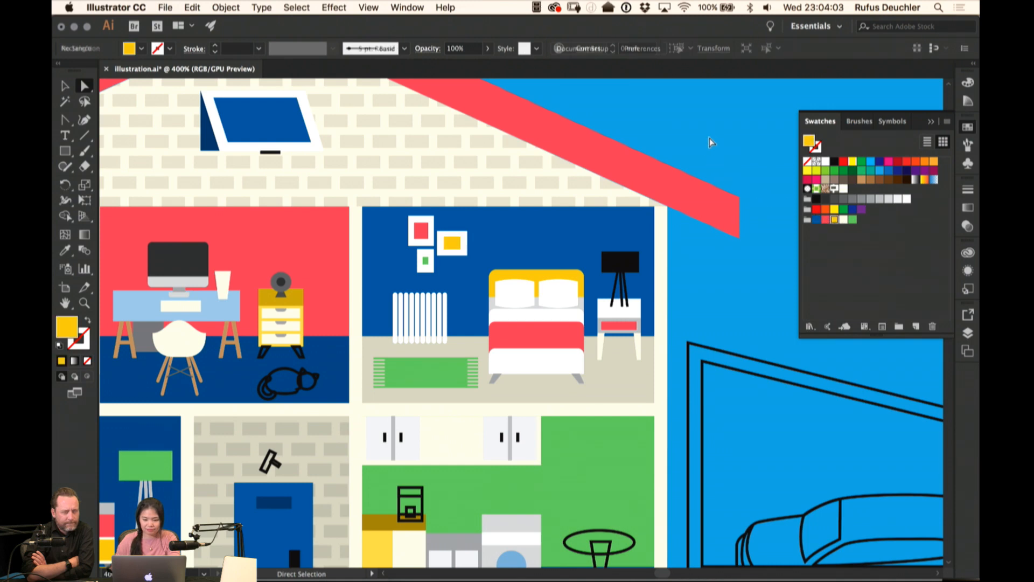
Examine the whole house illustration, including the bedroom rug and the floors of the bedroom and living room
key("v")
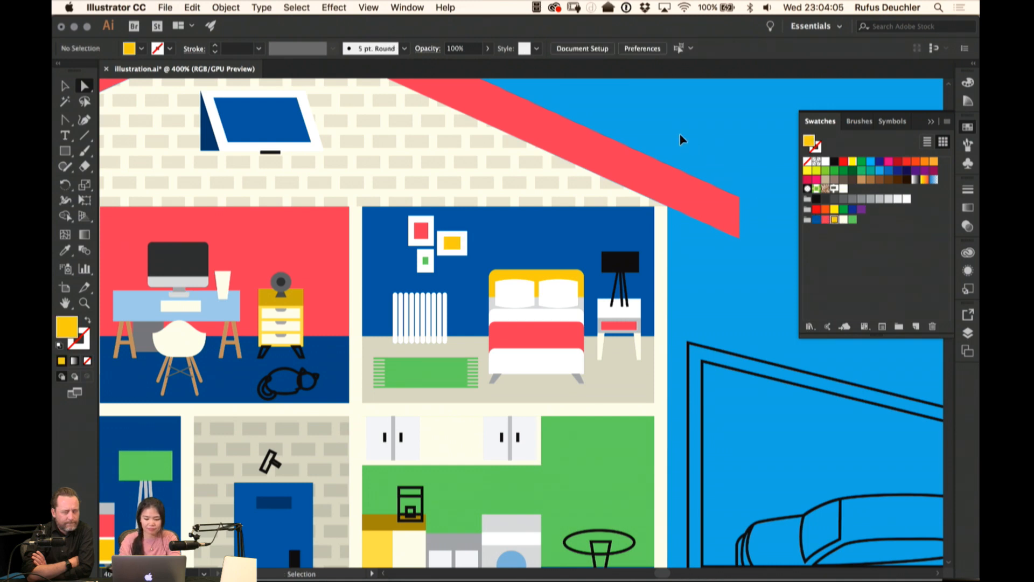
key("super+minus")
key("super+minus")
key("super+minus")
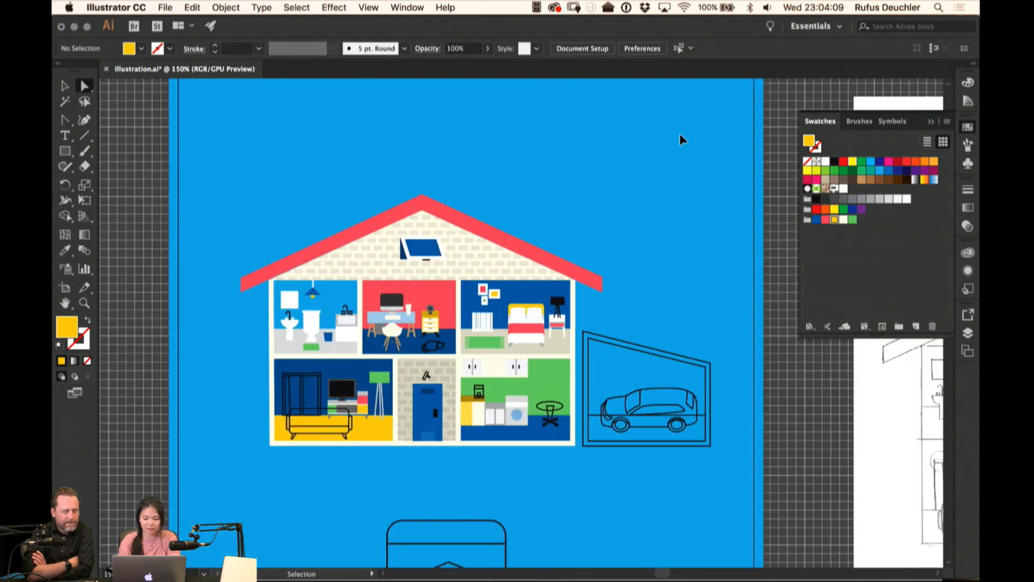
key("a")
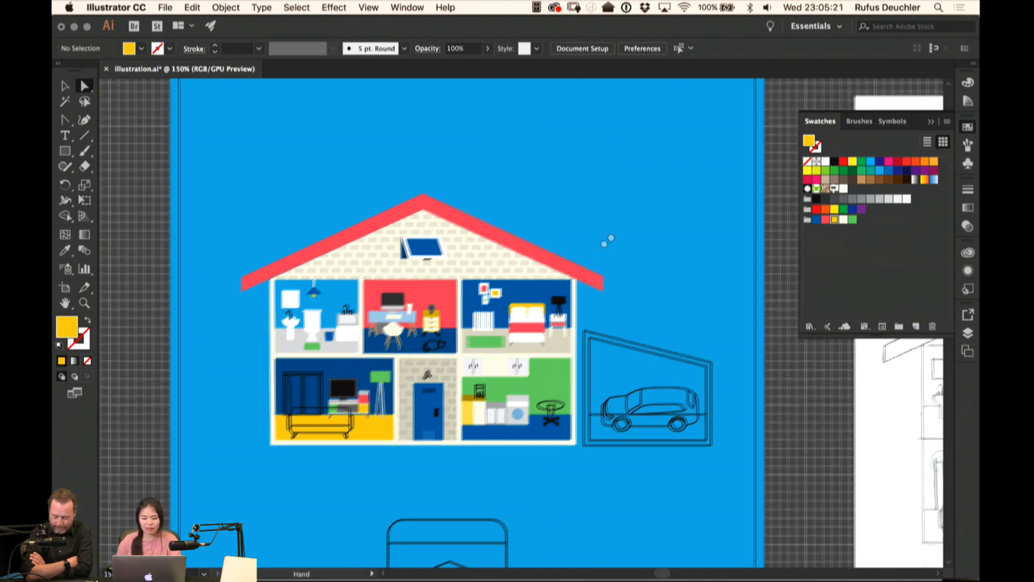
scroll(607, 237, "down", 3)
scroll(607, 238, "left", 3)
key("v")
left_click(583, 269)
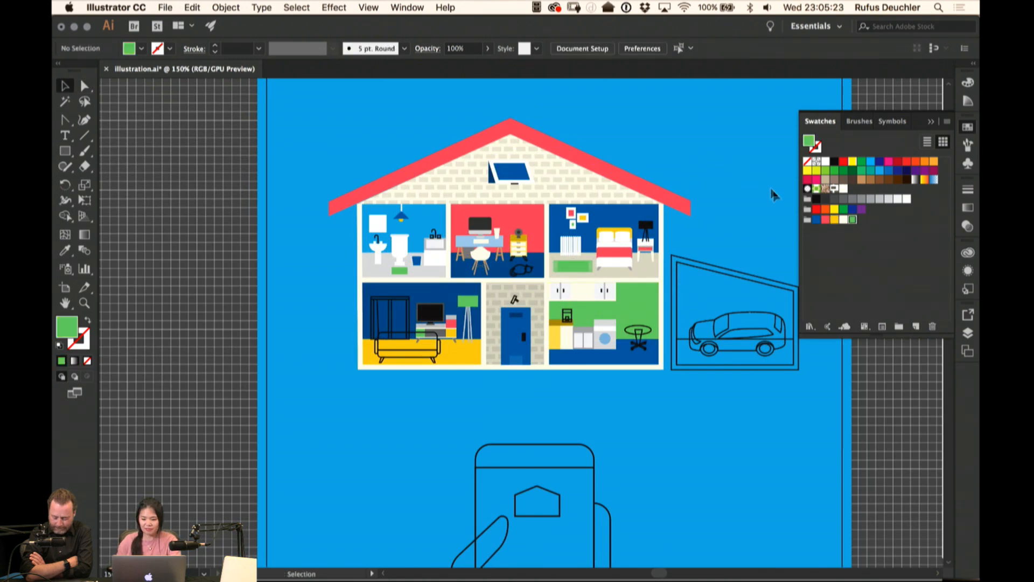
left_click(716, 172)
scroll(634, 220, "right", 1)
scroll(635, 220, "up", 1)
left_click(556, 276)
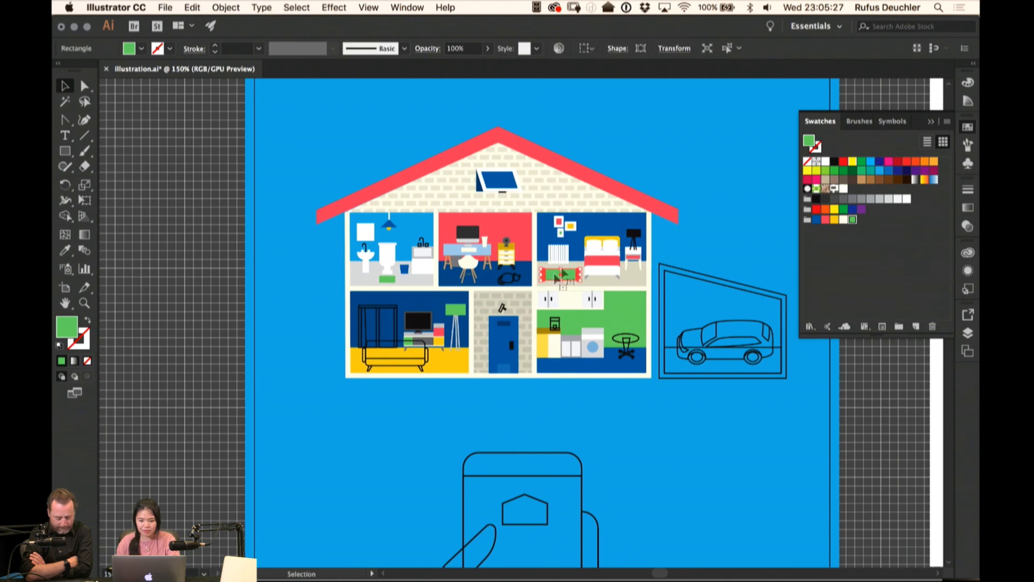
scroll(694, 140, "up", 1)
key("a")
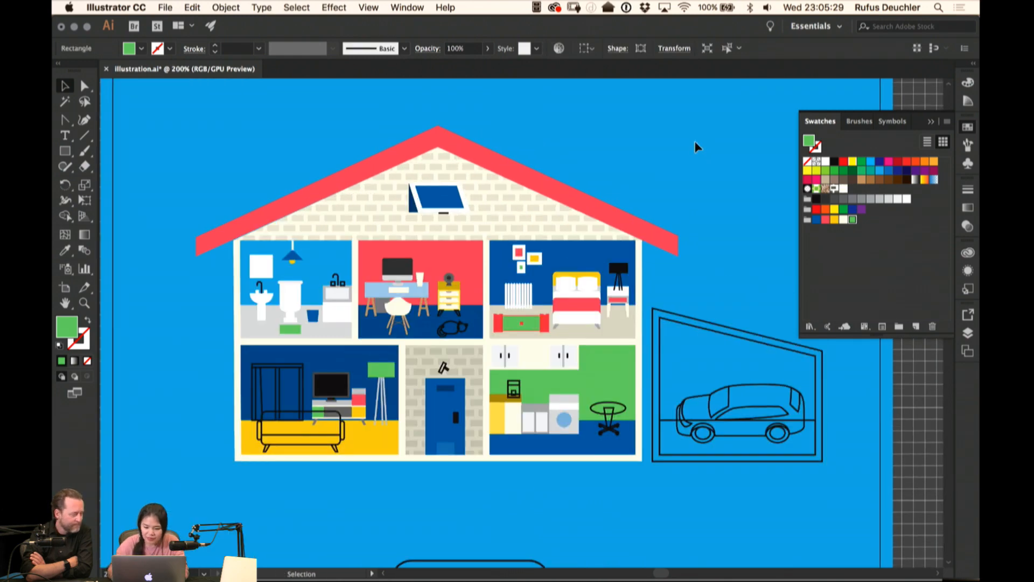
left_click(711, 134)
left_click(616, 335)
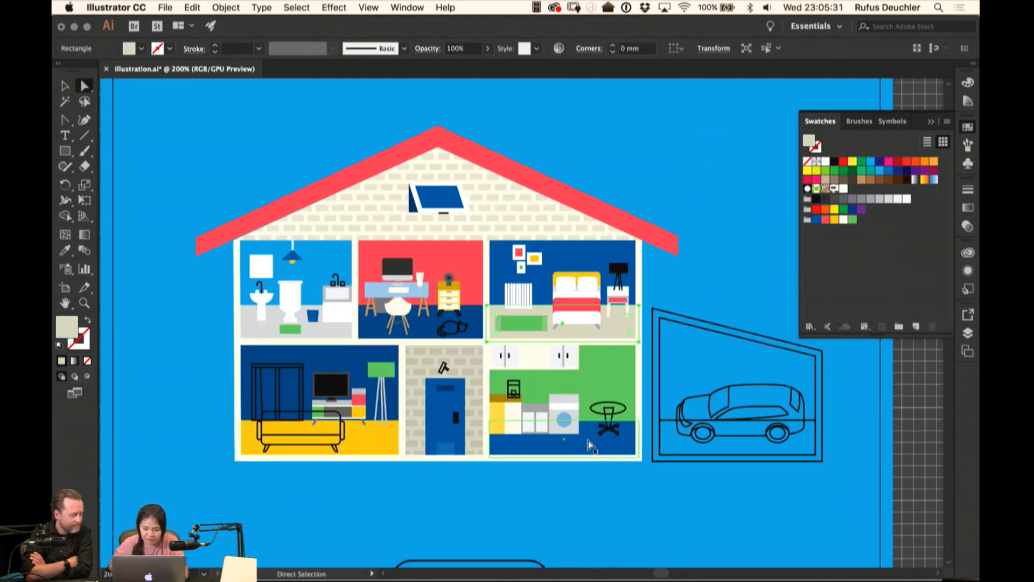
left_click(377, 443)
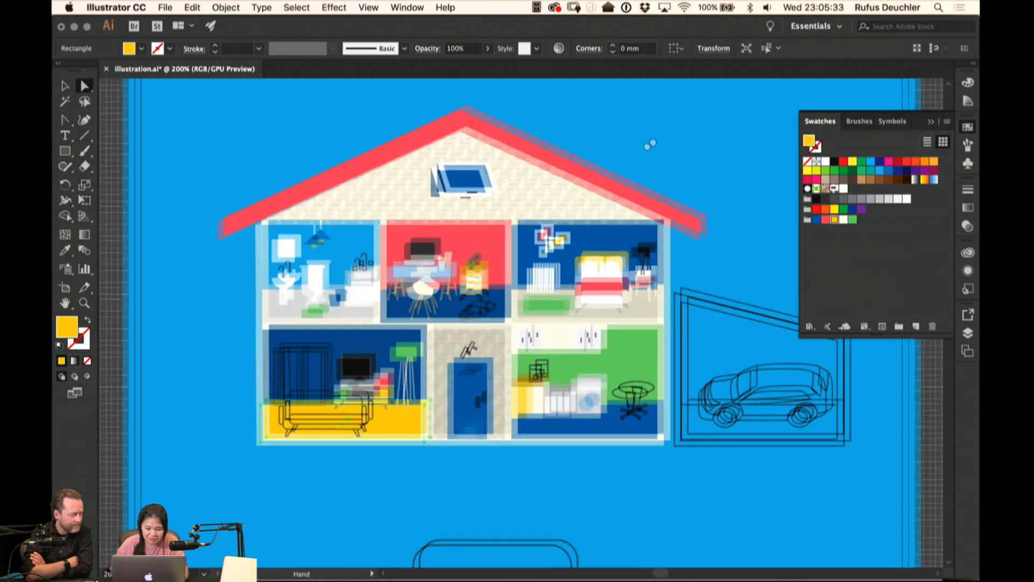
scroll(649, 143, "down", 2)
scroll(649, 143, "left", 3)
left_click(692, 122)
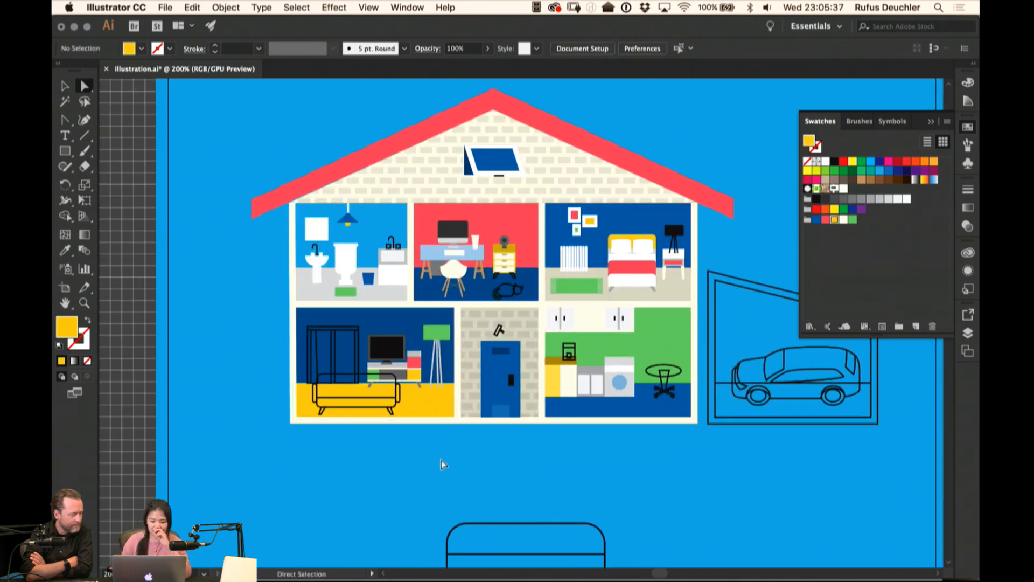
Convert the outline of the living room sofa's backrest into a solid fill and color it coral red
key("v")
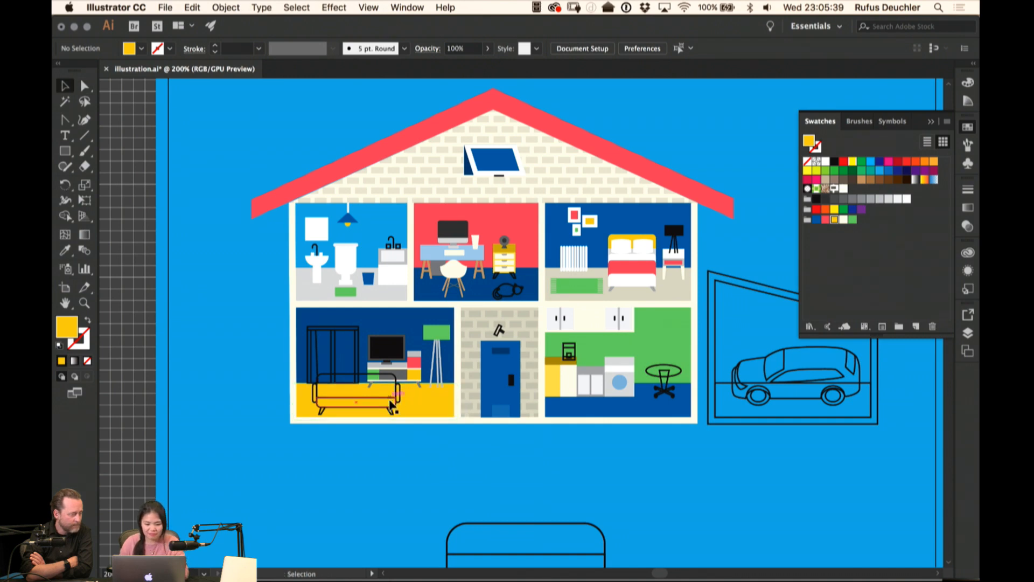
left_click(379, 402)
left_click(376, 450)
scroll(404, 450, "left", 2)
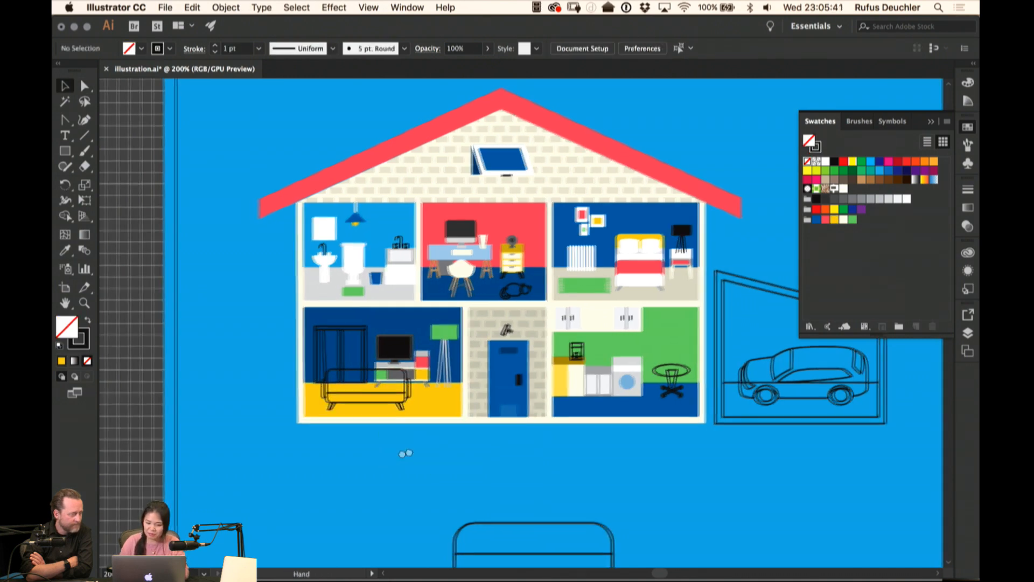
key("super+plus")
key("super+plus")
left_click_drag(386, 295, 582, 210)
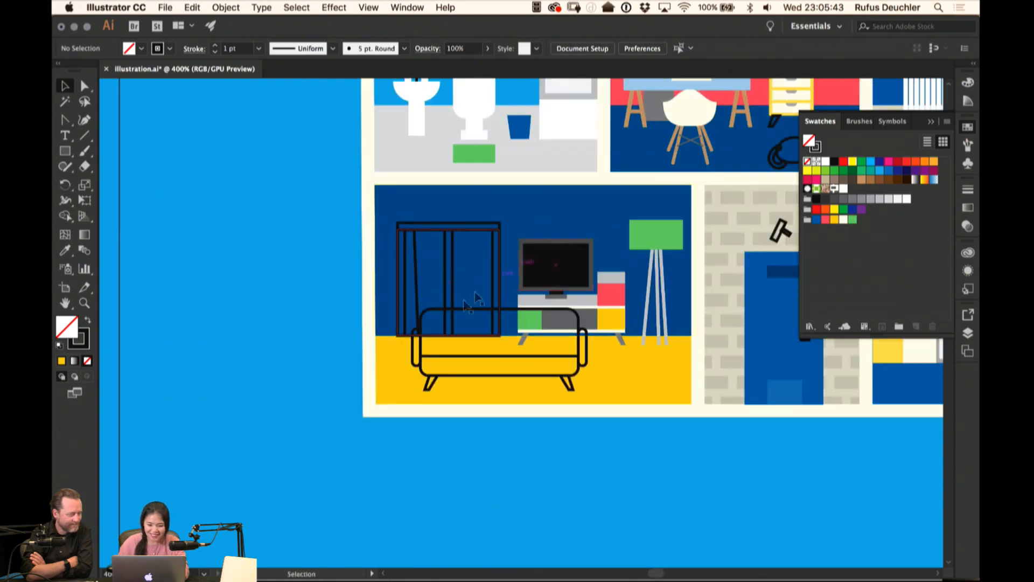
key("a")
left_click(462, 311)
key("shift+x")
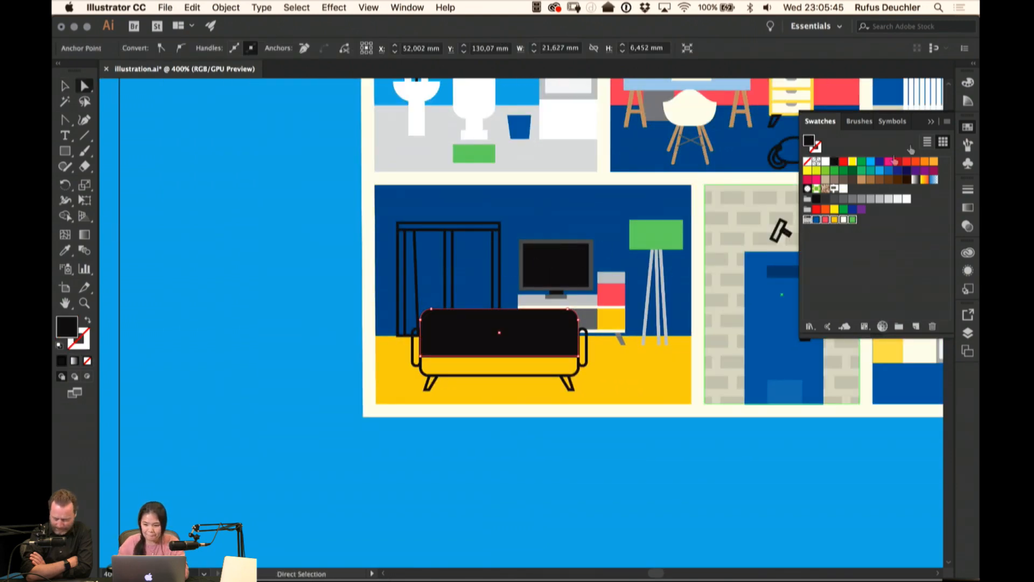
left_click(970, 102)
left_click(845, 137)
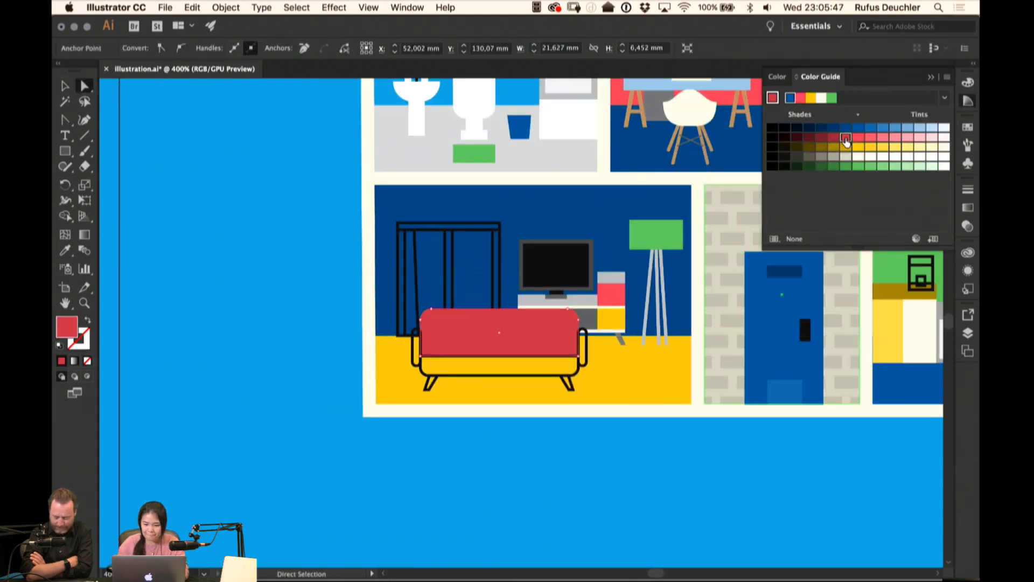
Convert both sofa armrests from outlines into solid fills and color them with the palette's cream white
left_click(583, 352)
key("shift+x")
left_click(416, 350)
key("shift+x")
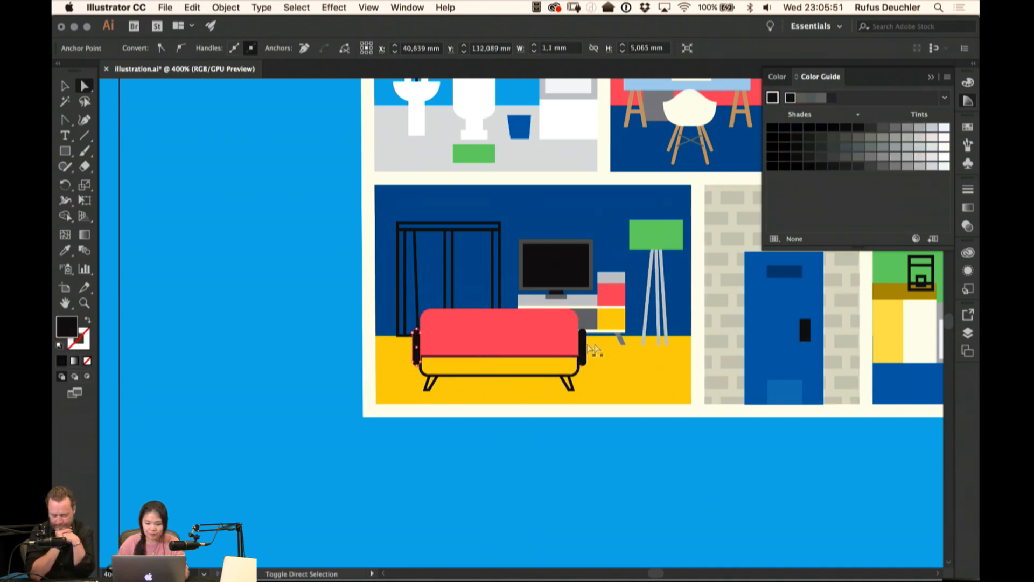
left_click(584, 349, "shift")
left_click(968, 127)
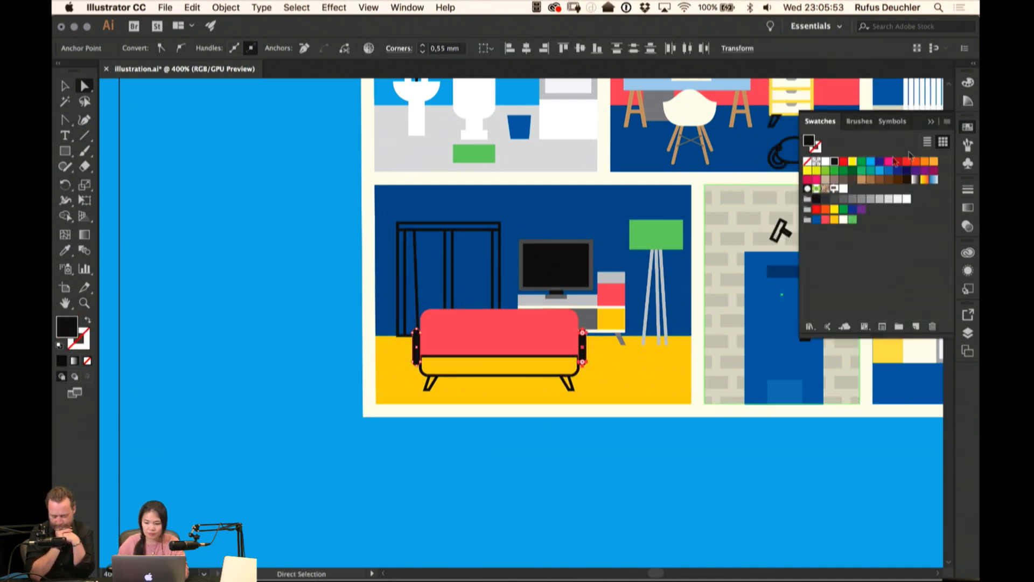
left_click(844, 220)
left_click(446, 470)
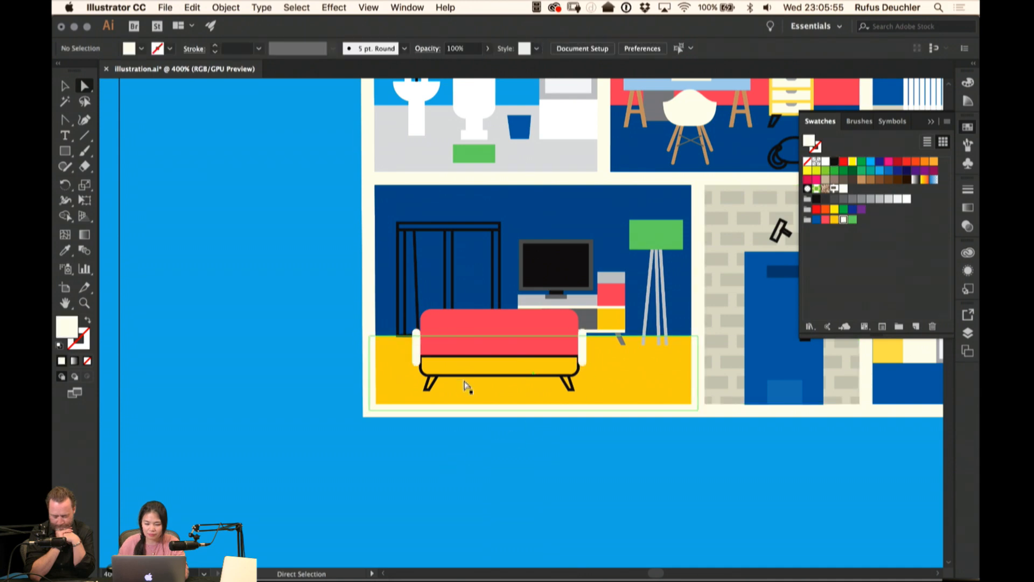
Convert the sofa's seat base from an outline into a solid fill in a dark shade of red
left_click(477, 375)
key("shift+x")
left_click(968, 100)
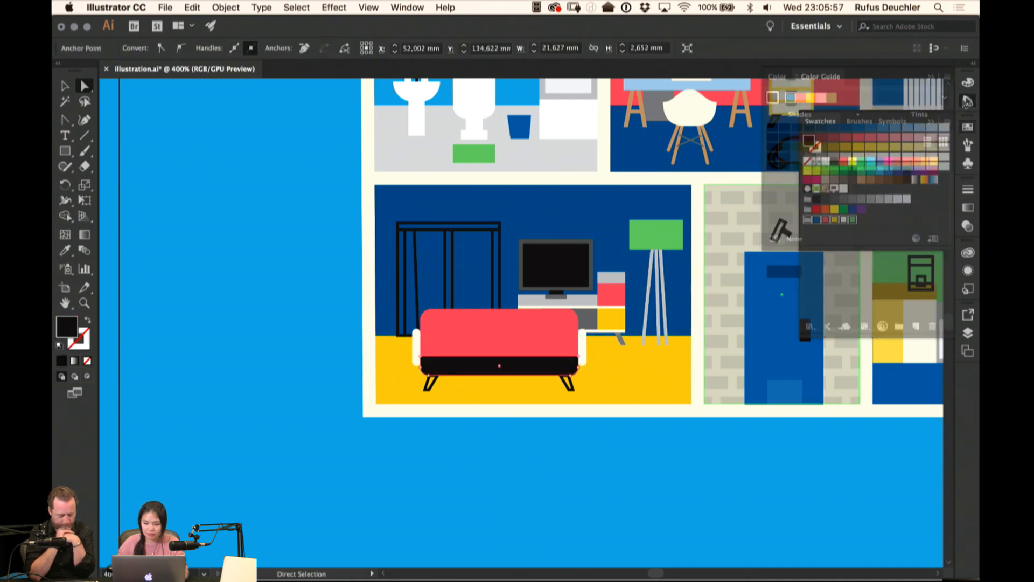
left_click(844, 139)
left_click(836, 138)
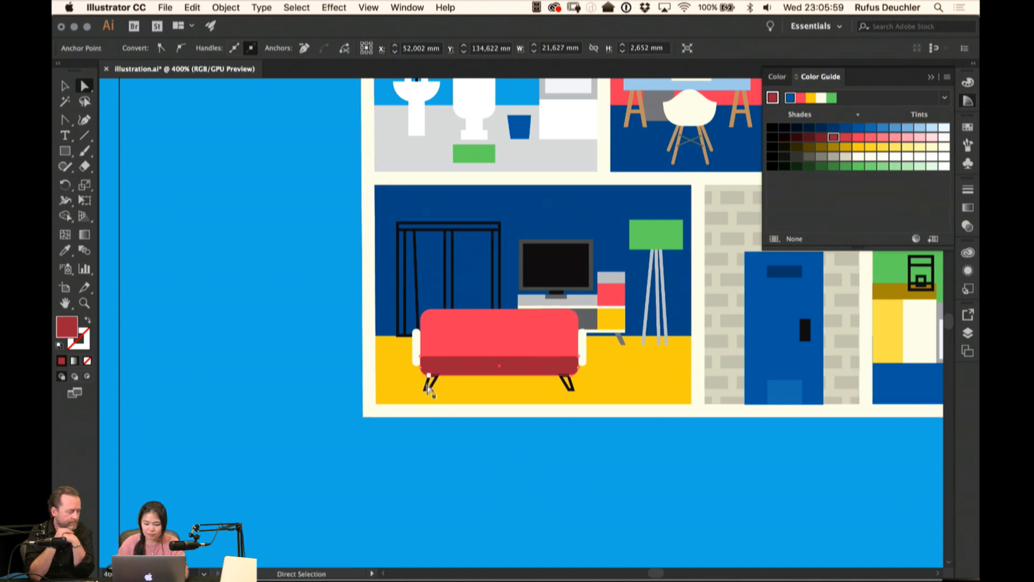
Convert both sofa legs from outlines into solid fills and color them light brown
left_click(488, 387)
key("shift+x")
left_click(568, 384)
key("shift+x")
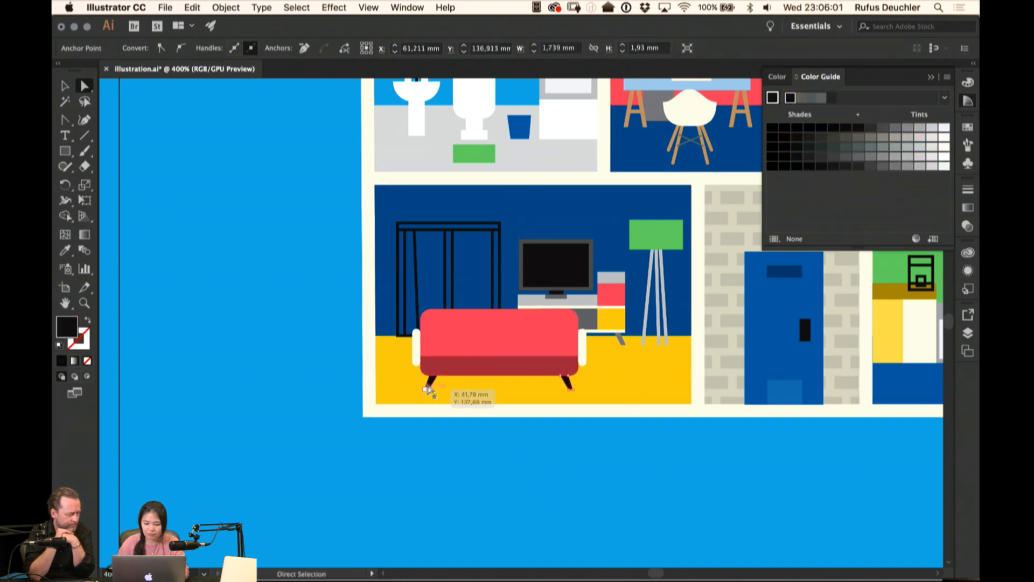
left_click(431, 385, "shift")
left_click(968, 127)
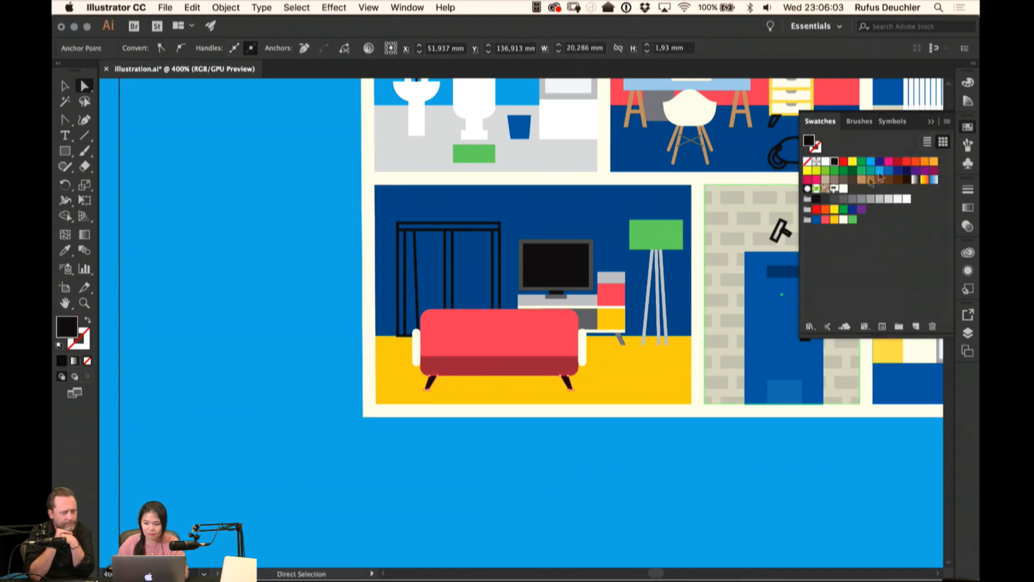
left_click(863, 181)
left_click(869, 181)
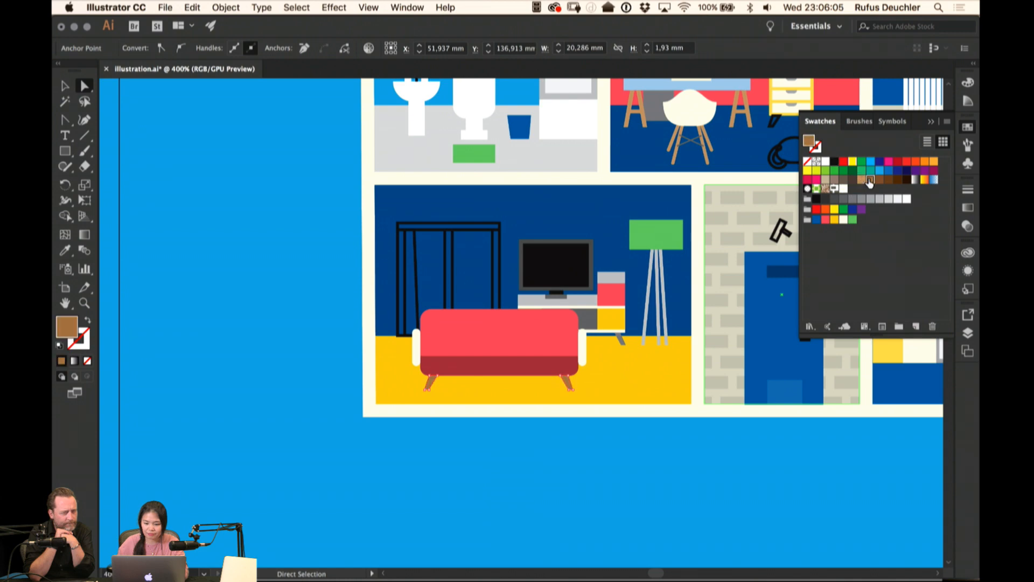
left_click(469, 499)
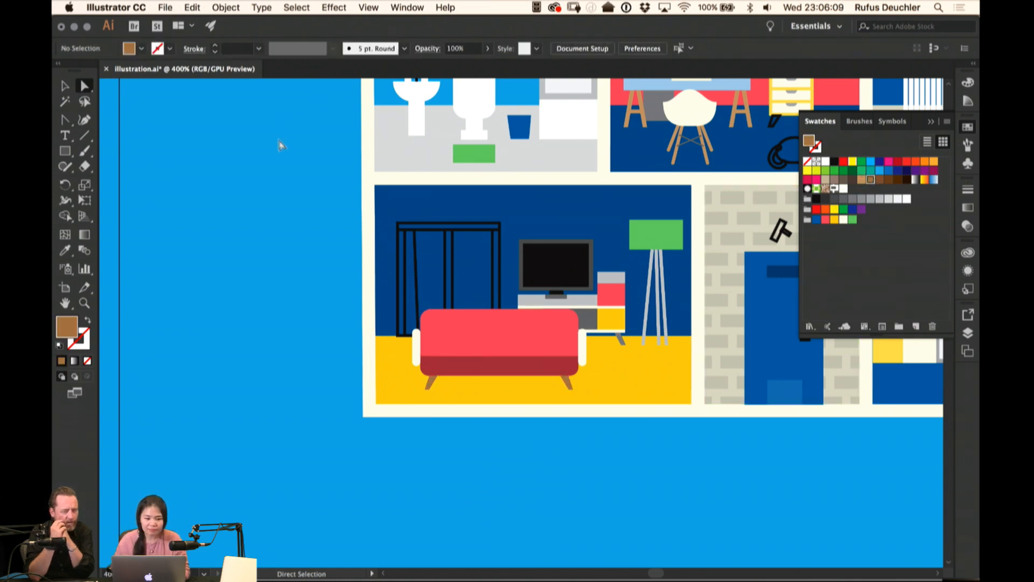
Hide the illustration, floor and Layer 5 layers, leaving the scan and bg layers visible
left_click_drag(277, 143, 257, 222)
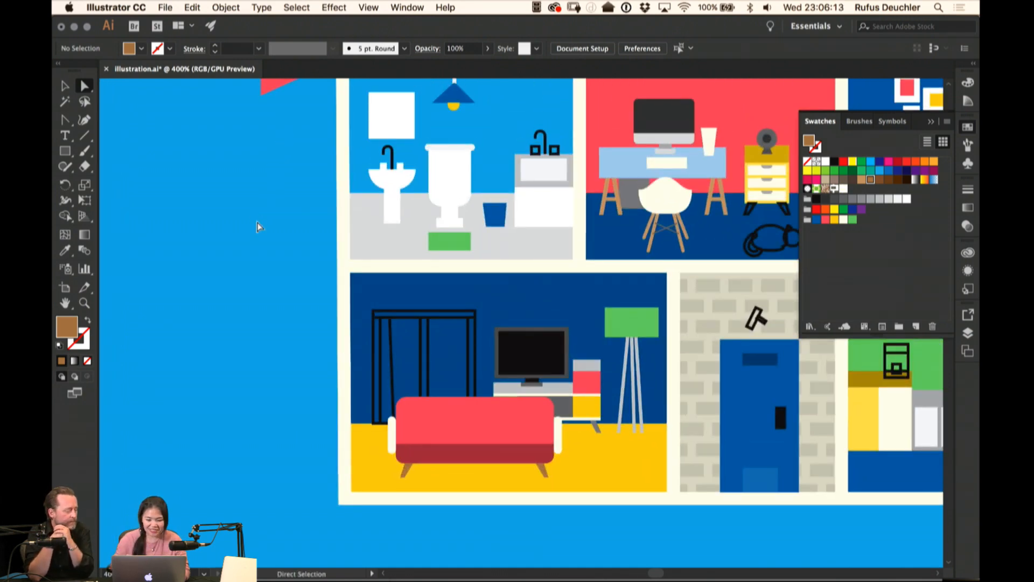
left_click(968, 333)
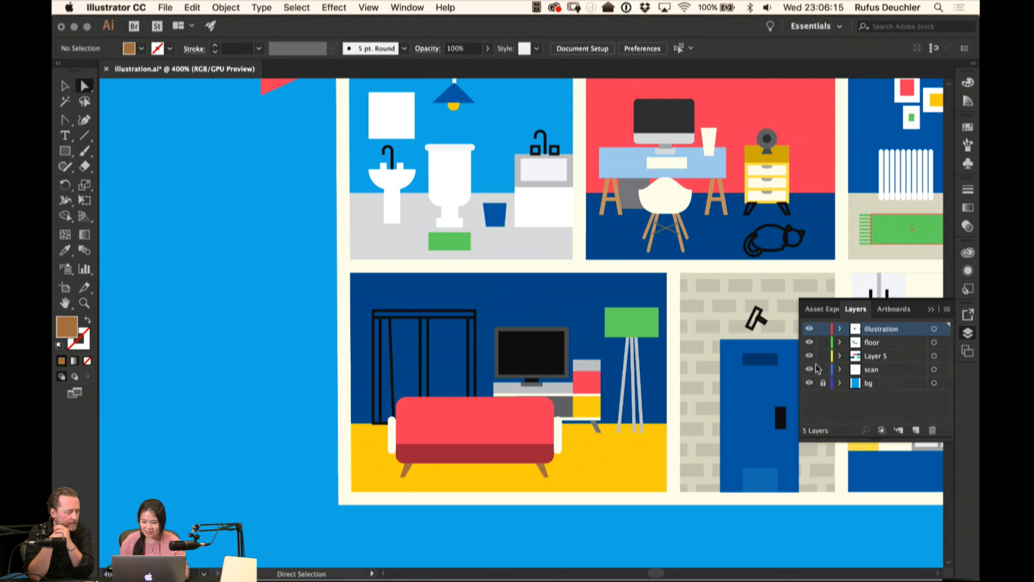
left_click_drag(809, 328, 809, 356)
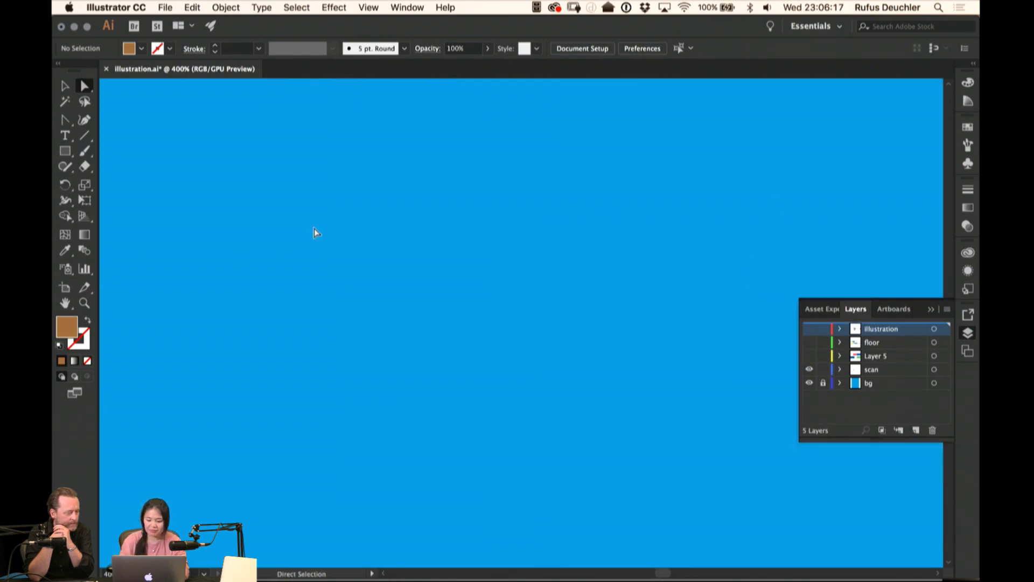
Examine the scanned pencil sketch of the house beside the artboard, including its rooms and garage
key("super+minus")
key("super+minus")
key("super+minus")
key("super+minus")
key("super+minus")
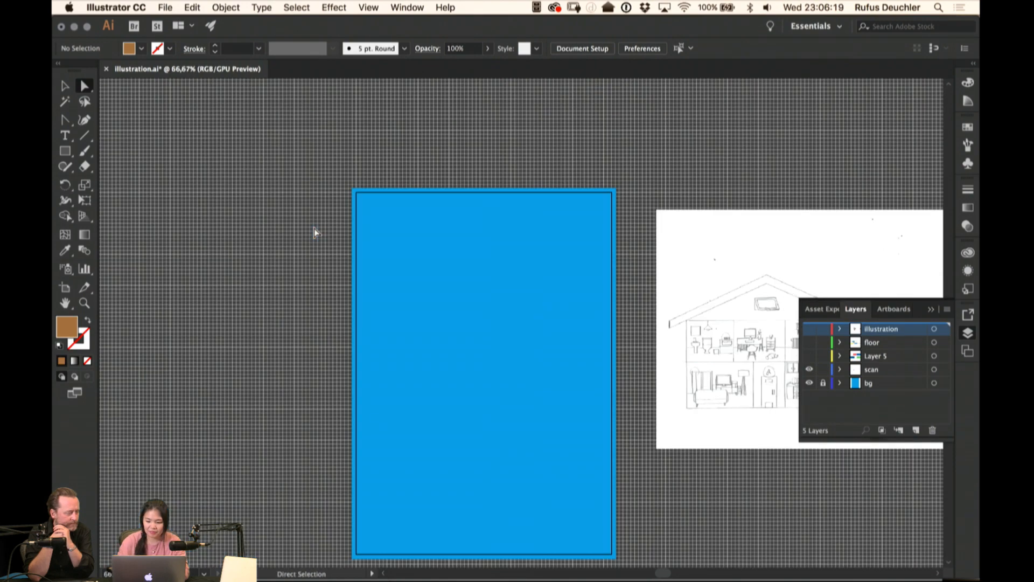
key("space")
left_click_drag(618, 283, 390, 277)
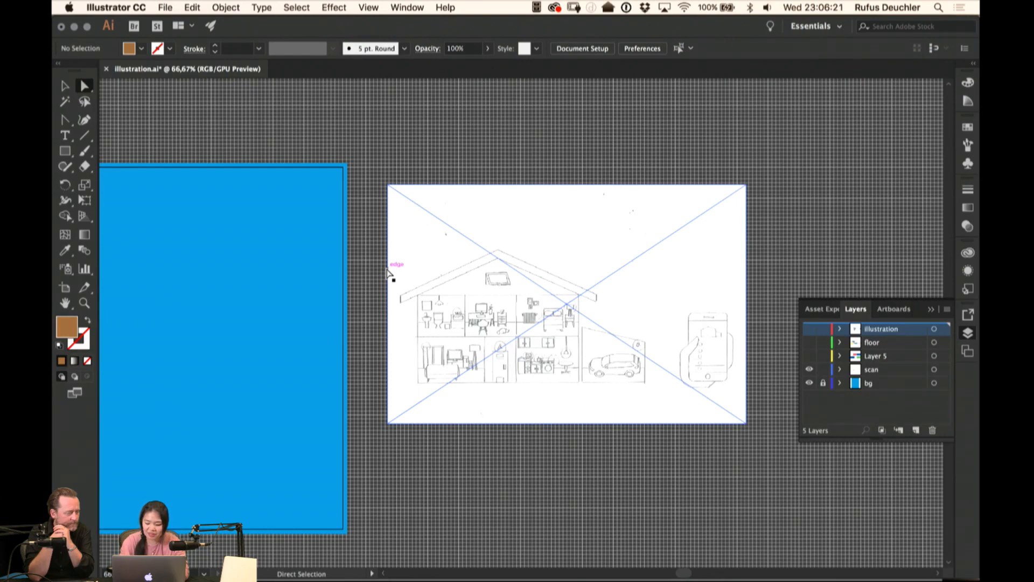
key("super+plus")
key("super+plus")
scroll(528, 562, "right", 5)
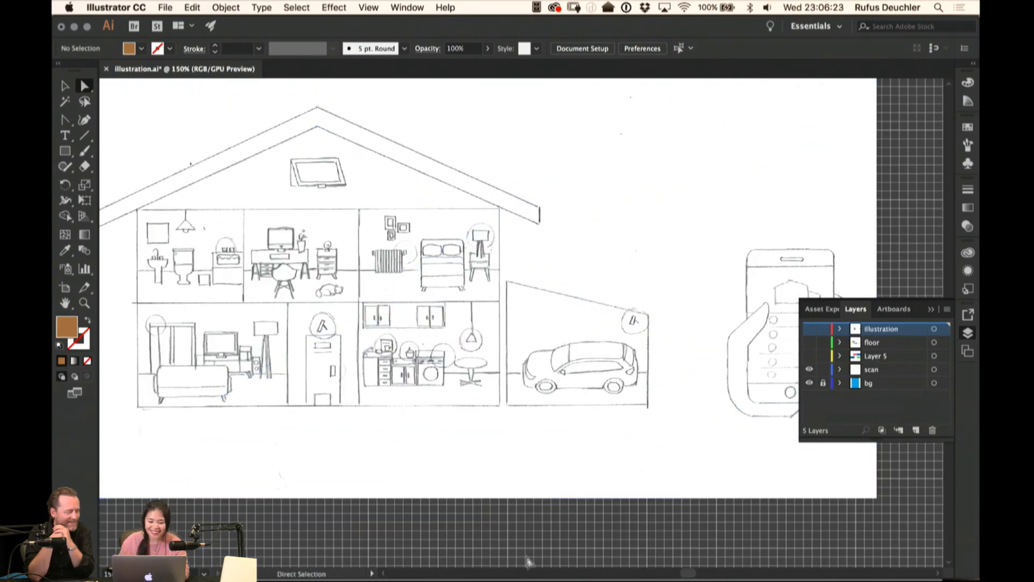
Show the illustration, floor and Layer 5 layers again
key("space")
left_click_drag(337, 536, 331, 550)
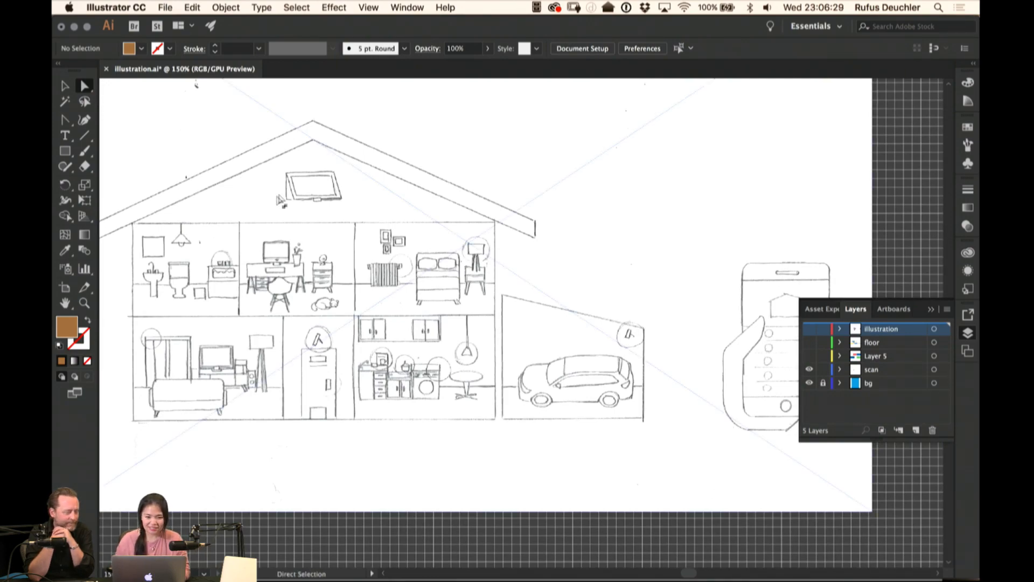
key("space")
left_click_drag(207, 194, 719, 194)
left_click_drag(374, 192, 739, 195)
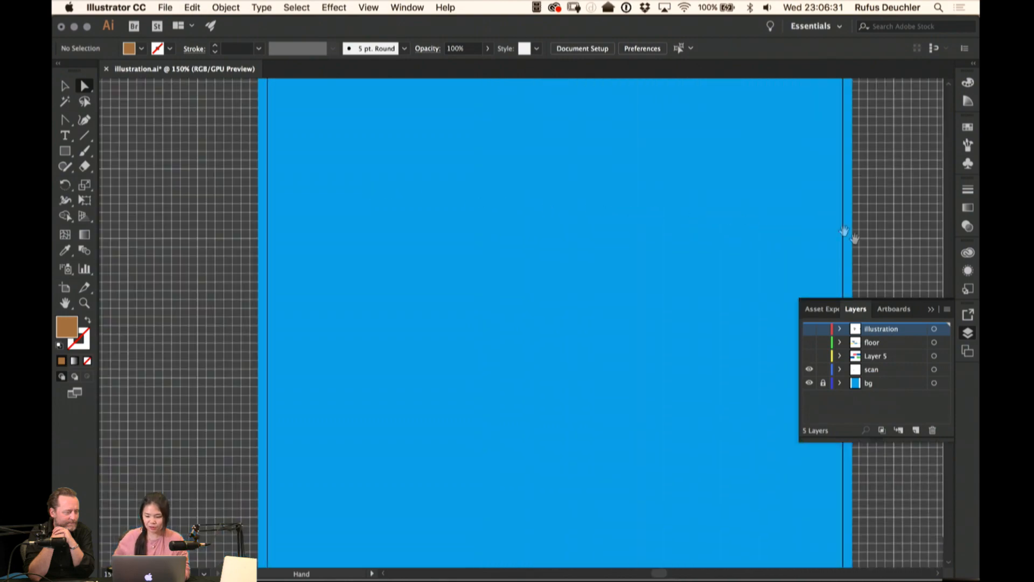
left_click_drag(810, 356, 809, 327)
scroll(550, 189, "right", 2)
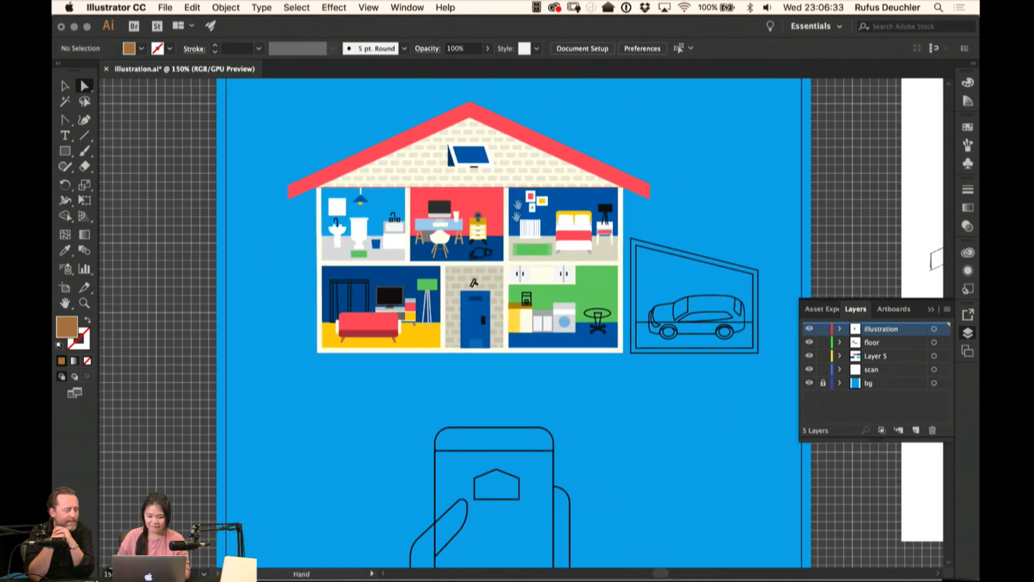
Convert the base of the faucet on the bathroom vanity from an outline into a solid white fill
key("super+equal")
key("super+equal")
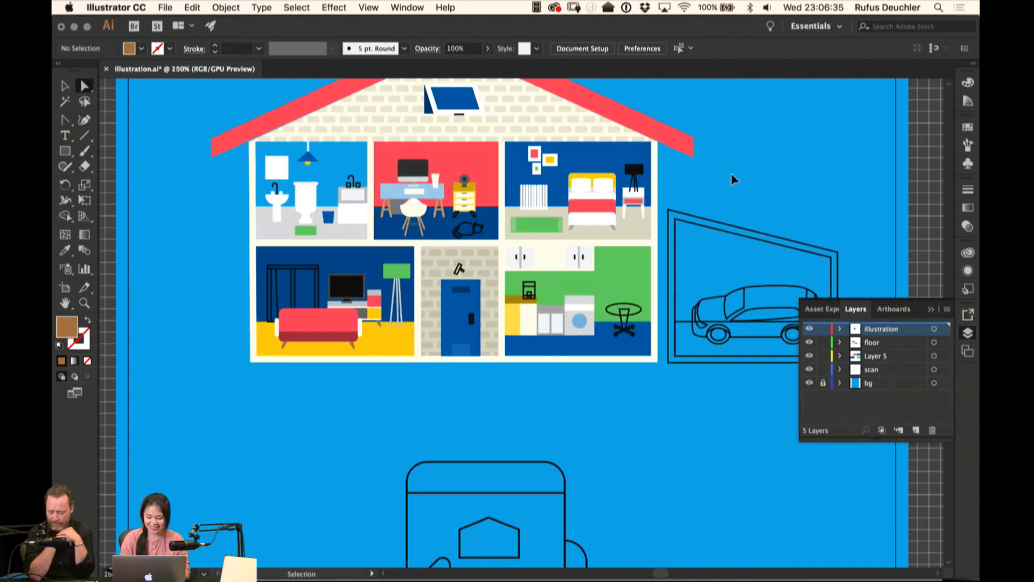
key("space")
left_click_drag(448, 196, 553, 278)
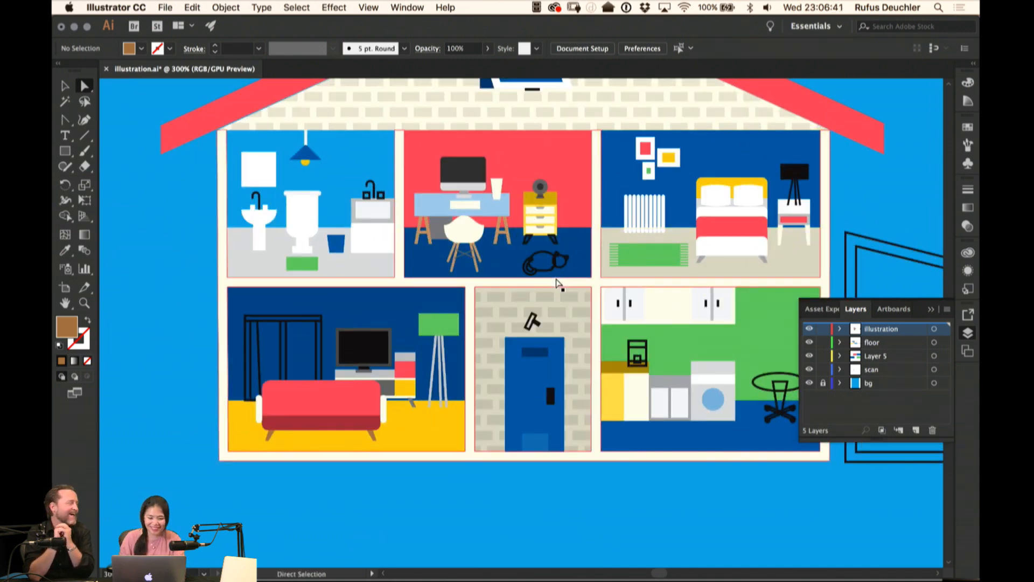
left_click(371, 193)
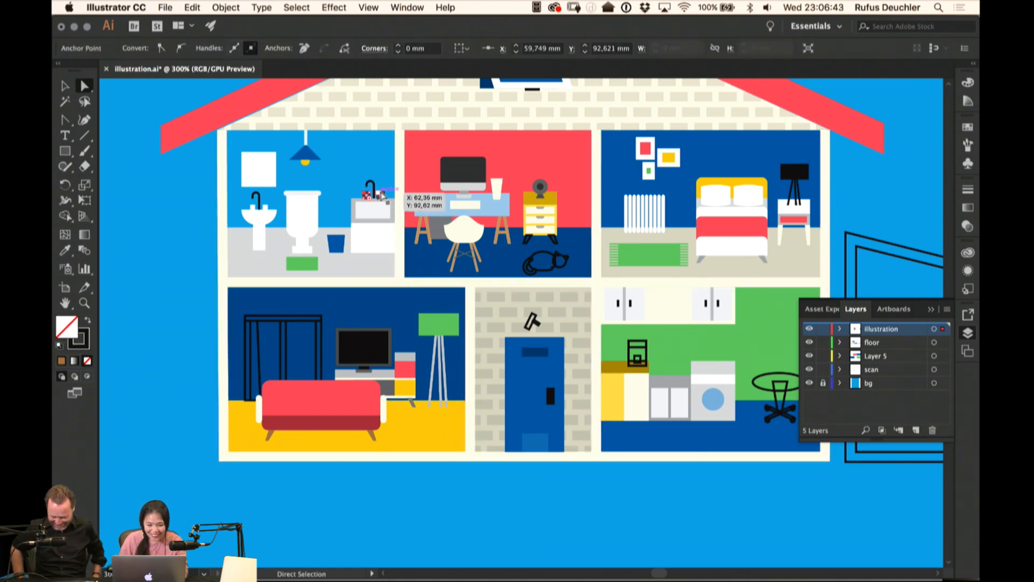
key("shift+x")
left_click(968, 127)
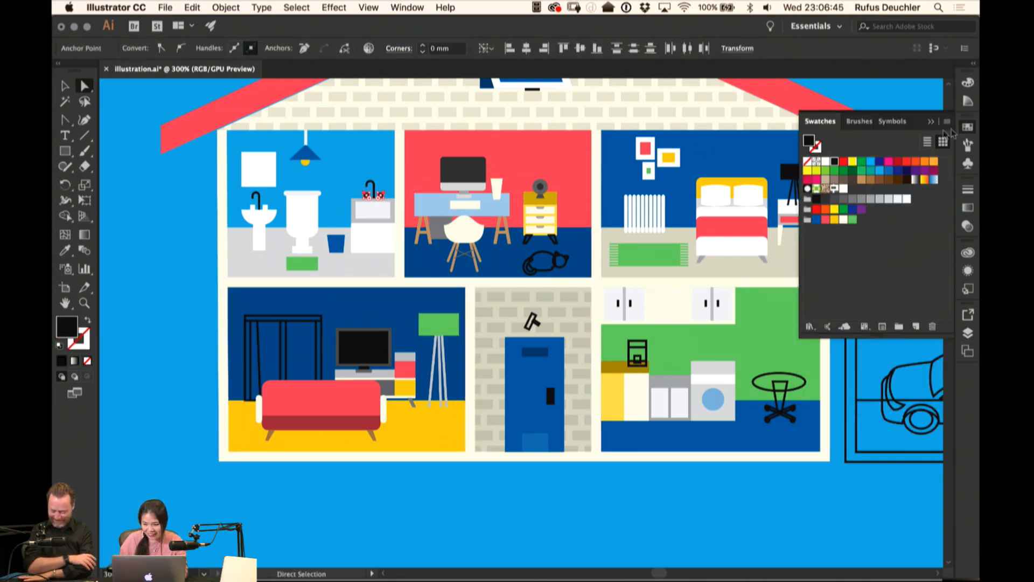
left_click(826, 162)
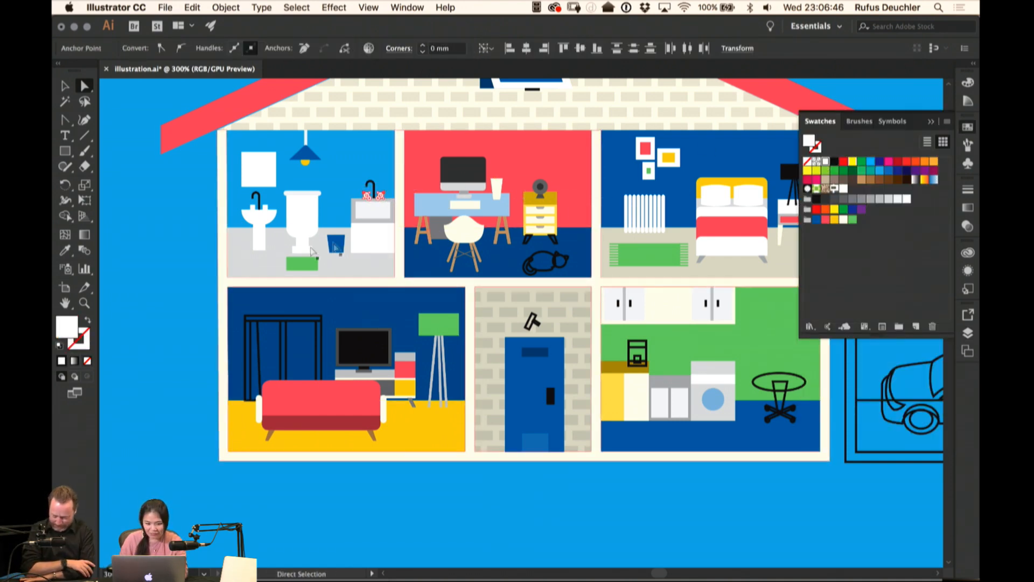
Color the strokes of both bathroom faucets light gray
left_click(259, 207)
left_click(371, 185, "shift")
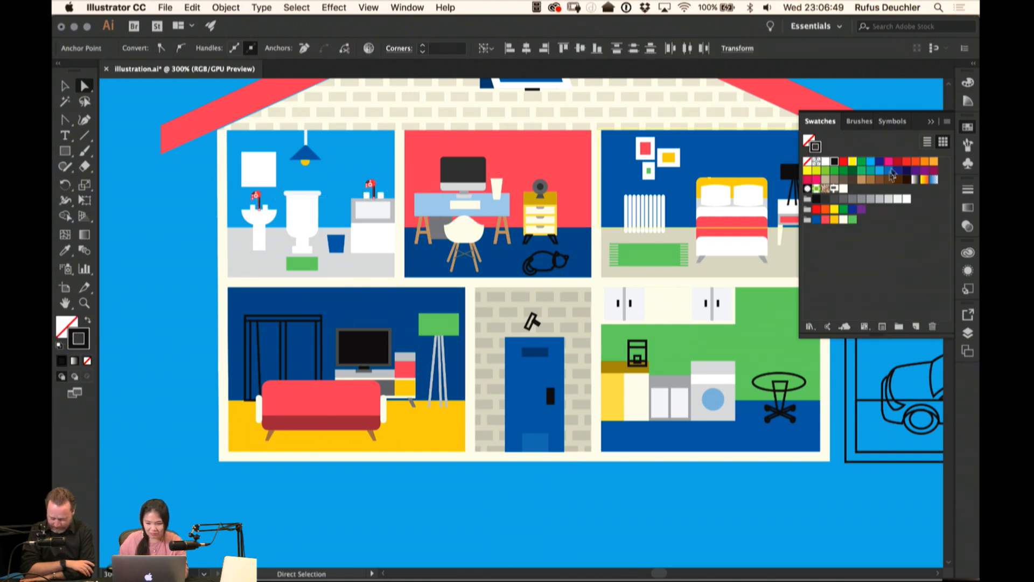
left_click(888, 201)
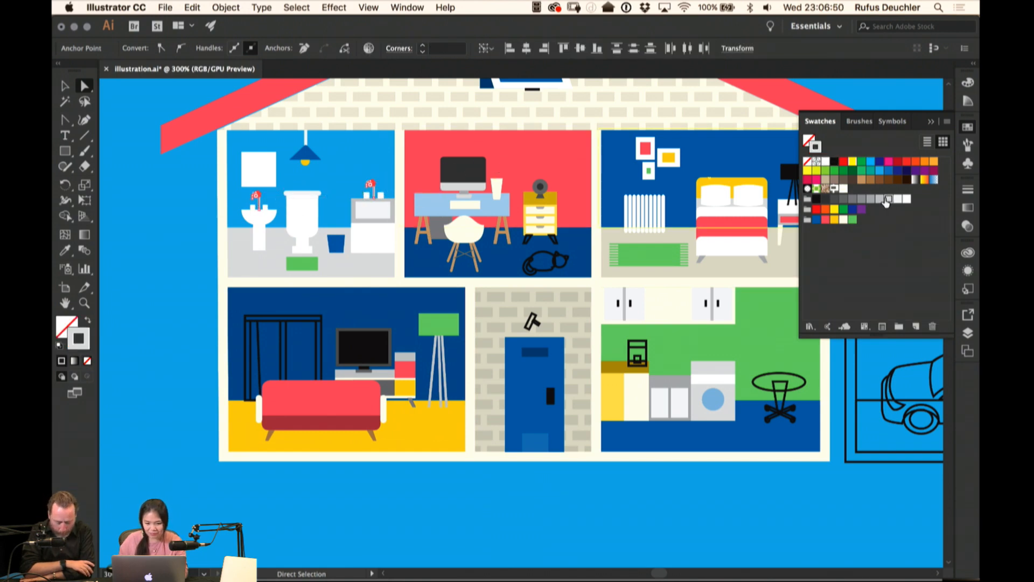
left_click(176, 383)
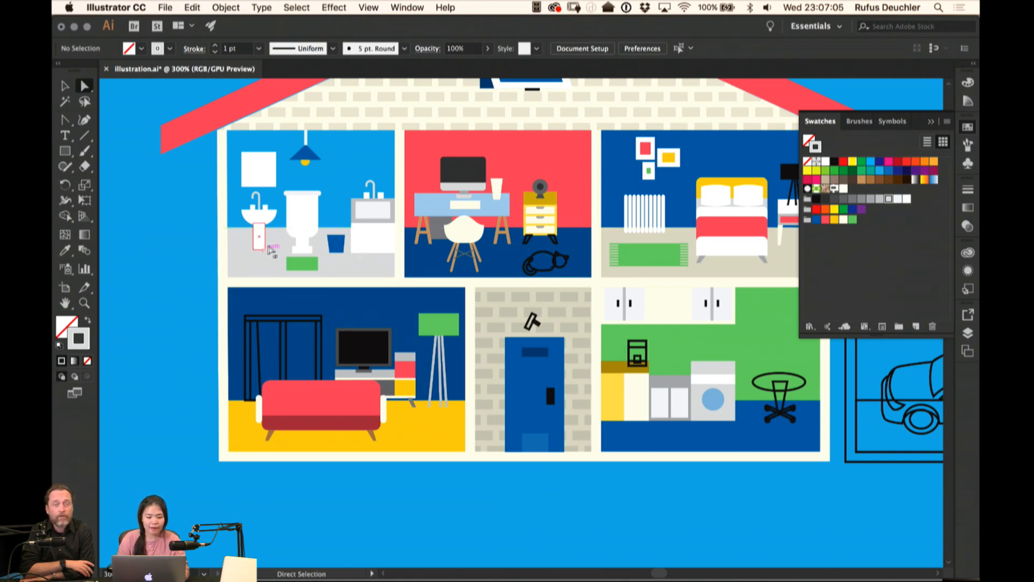
Fill the box under the office desk with a medium gray from the grays swatch group
left_click(271, 250)
scroll(199, 259, "left", 5)
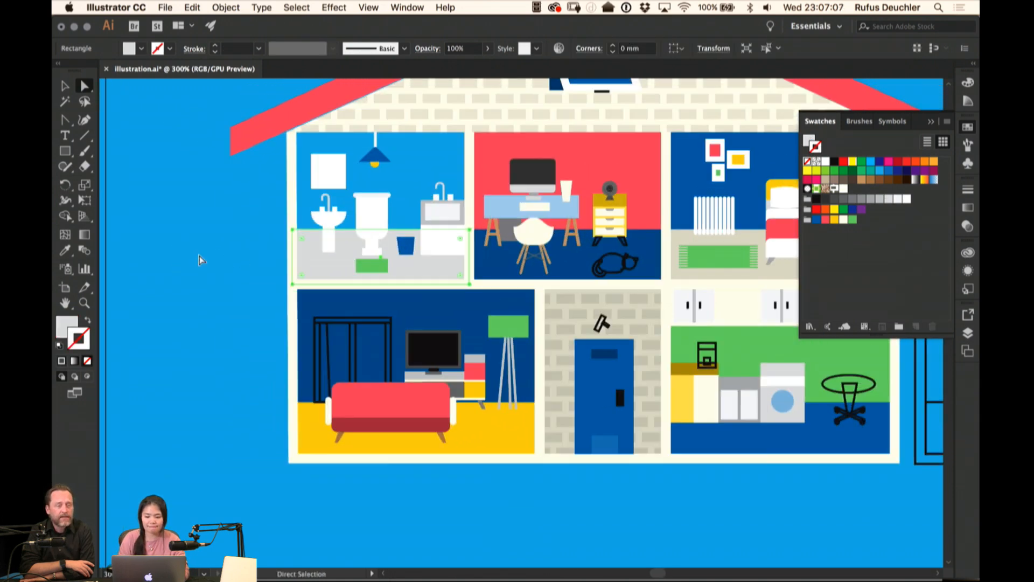
left_click(199, 260)
left_click(509, 231)
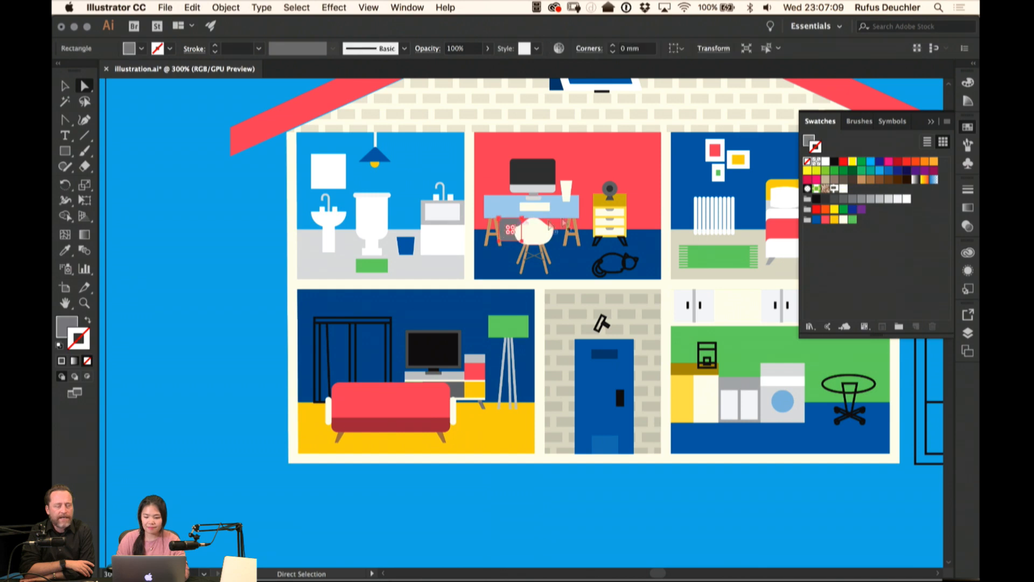
left_click(851, 199)
left_click(189, 307)
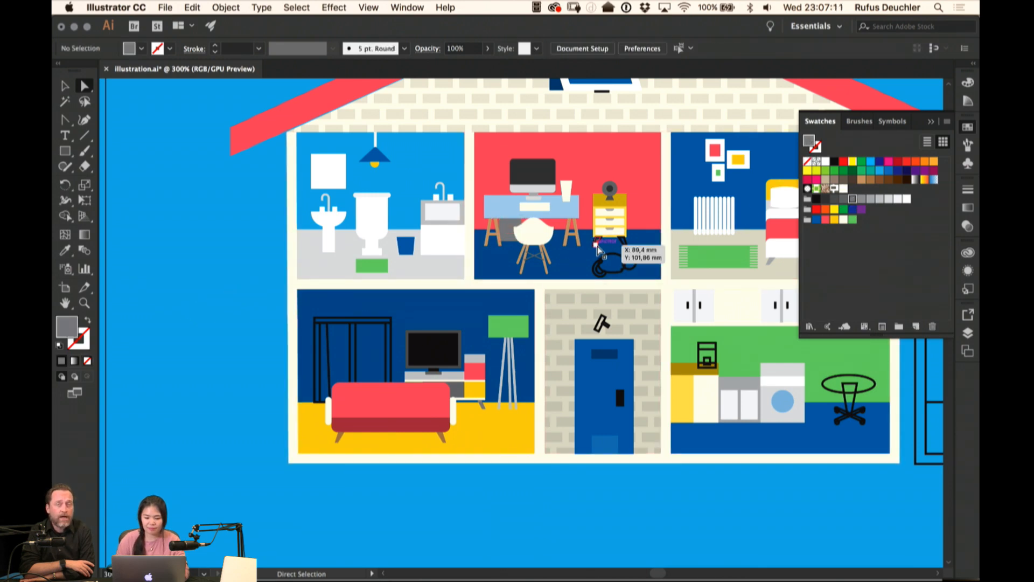
Convert both legs of the yellow drawer cabinet from outlines into solid fills in a dark shade of yellow
left_click(596, 246)
left_click(623, 244, "shift")
key("shift+x")
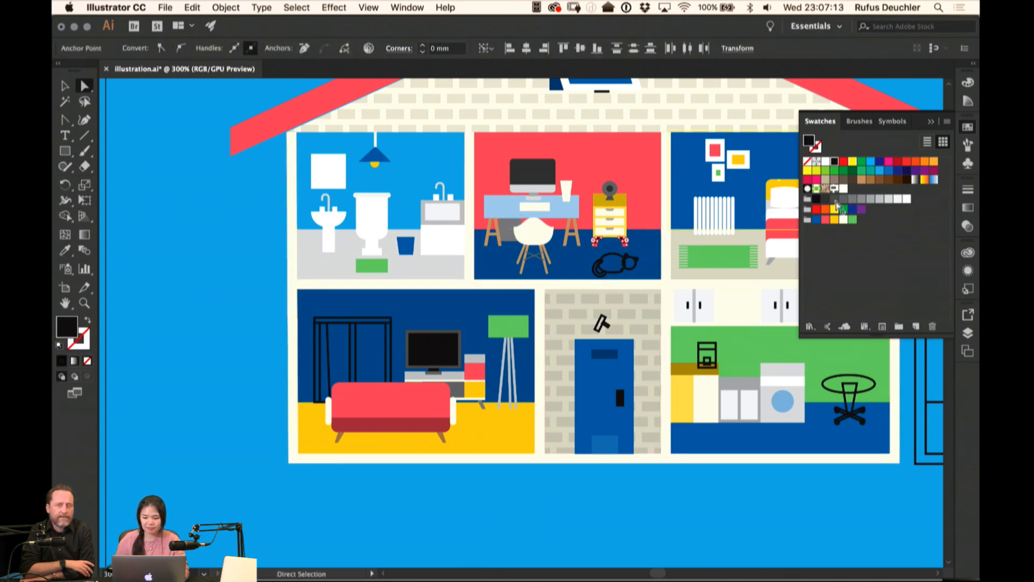
left_click(834, 219)
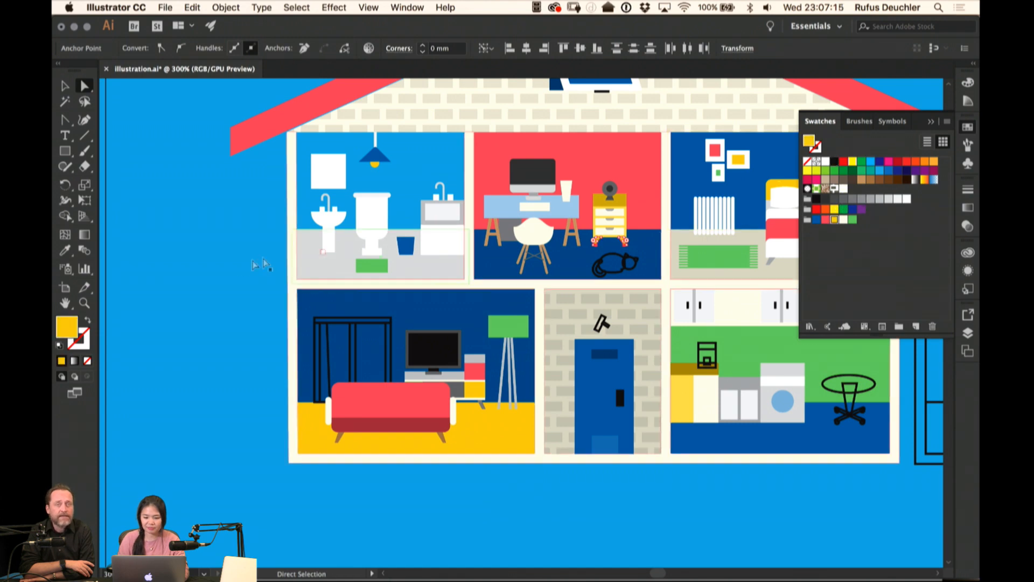
left_click(968, 100)
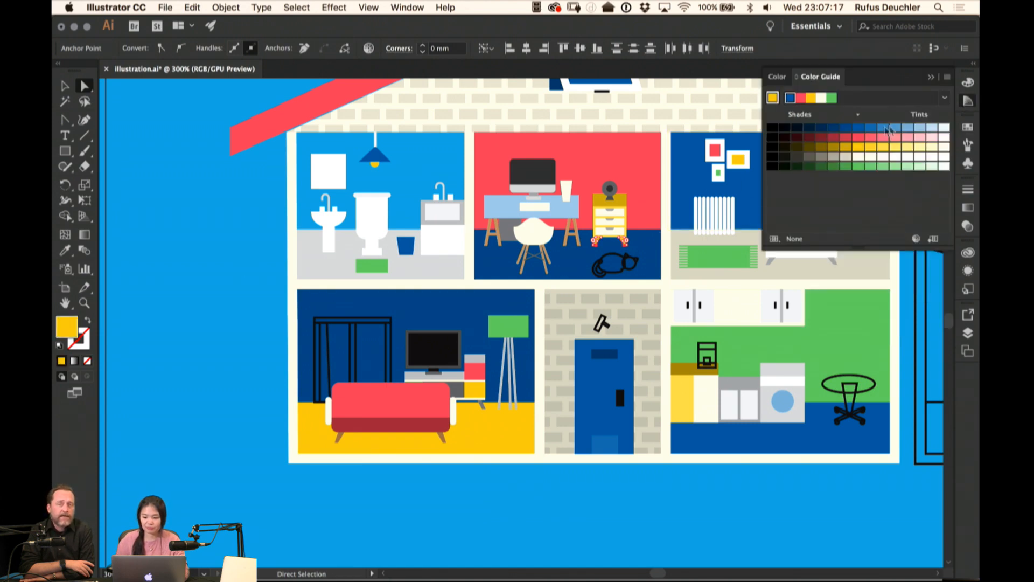
left_click(833, 148)
left_click(199, 273)
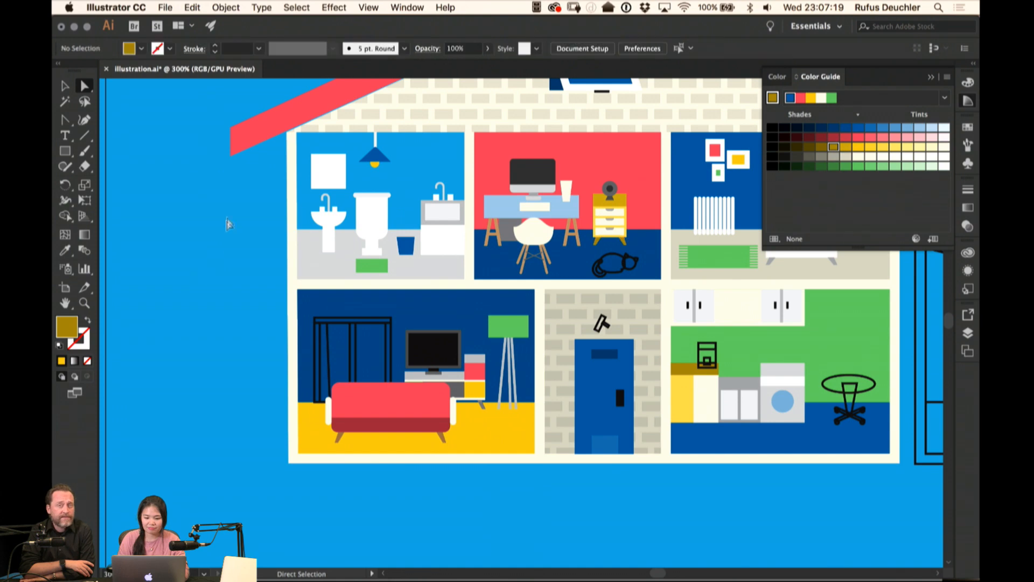
Fill the small handle below the attic skylight with a warm gray shade
left_click_drag(228, 215, 183, 309)
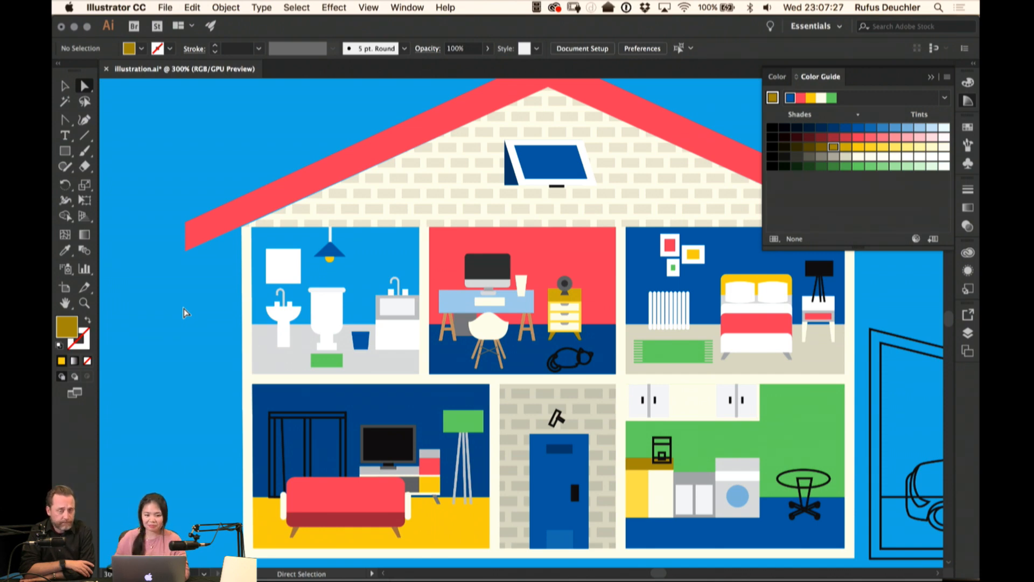
scroll(491, 202, "right", 3)
left_click(479, 182)
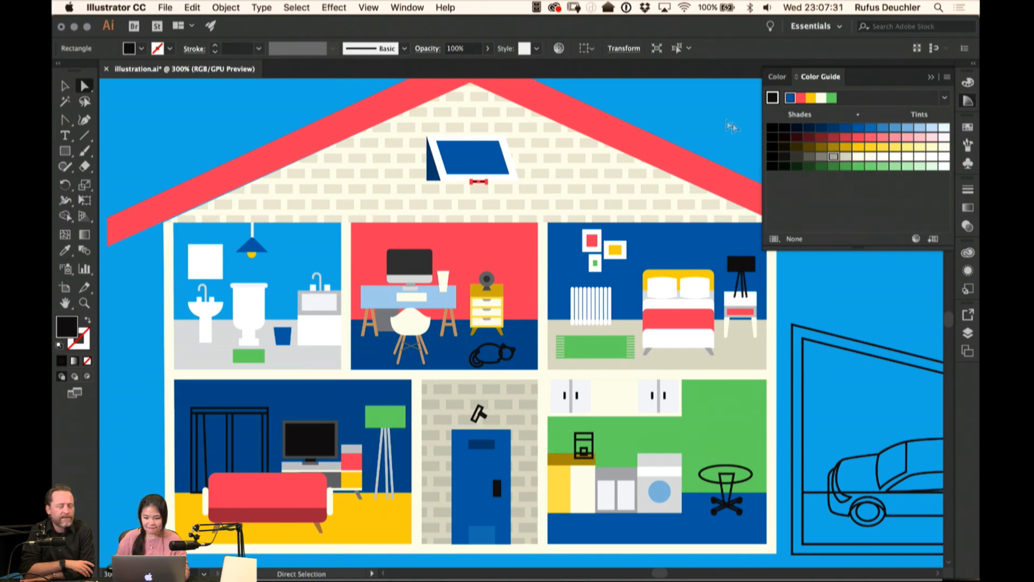
left_click(834, 158)
key("super+shift+a")
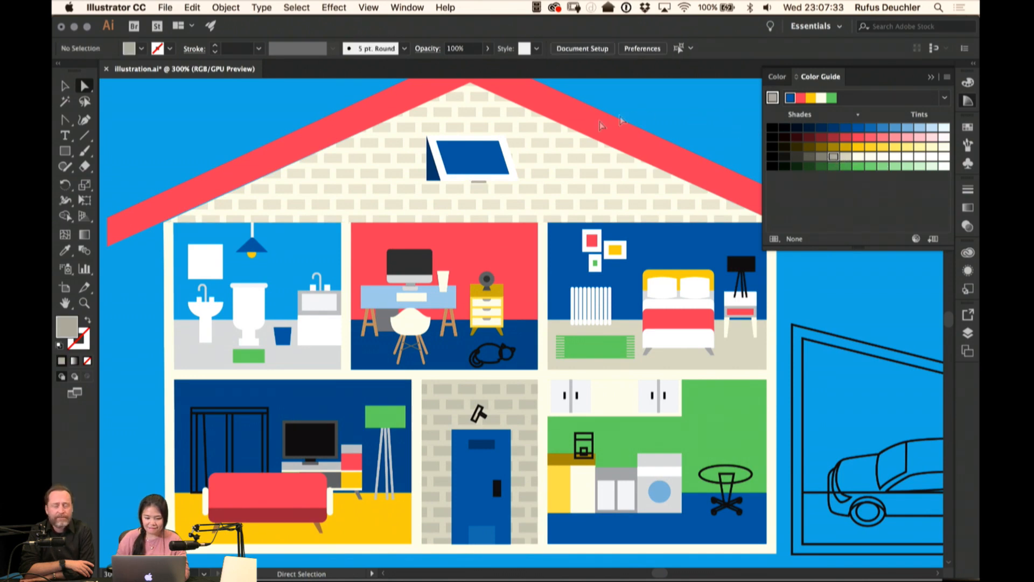
Raise the top edge of the skylight handle so that it overlaps the bottom of the window frame
key("super+equal")
key("super+equal")
key("super+equal")
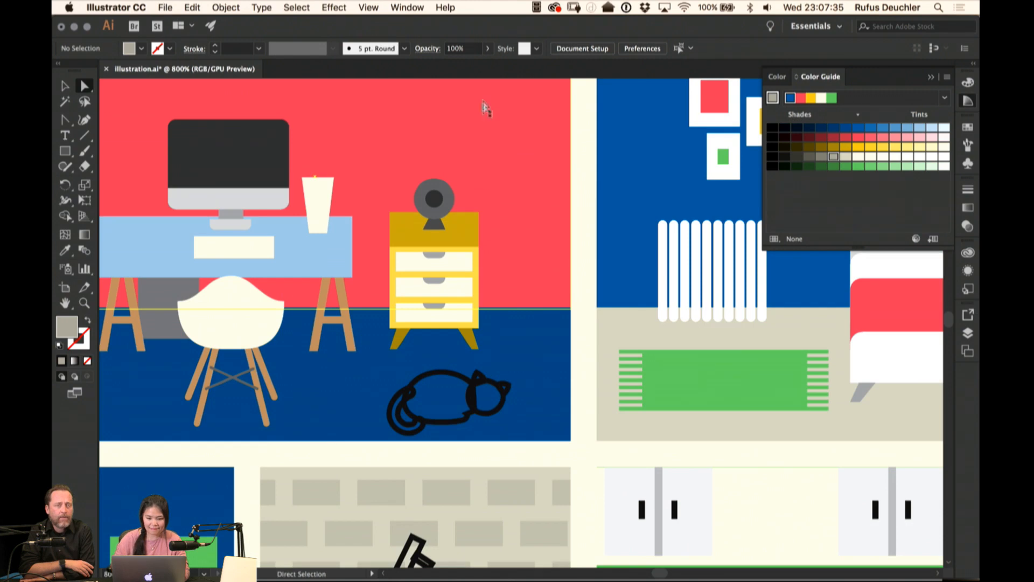
scroll(486, 108, "up", 8)
left_click(490, 199)
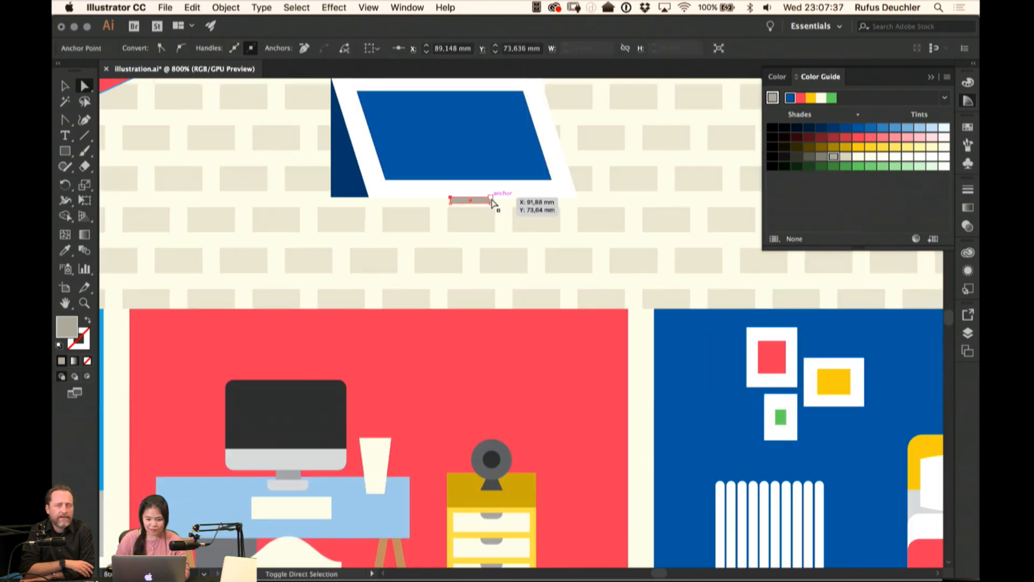
left_click_drag(491, 199, 491, 193)
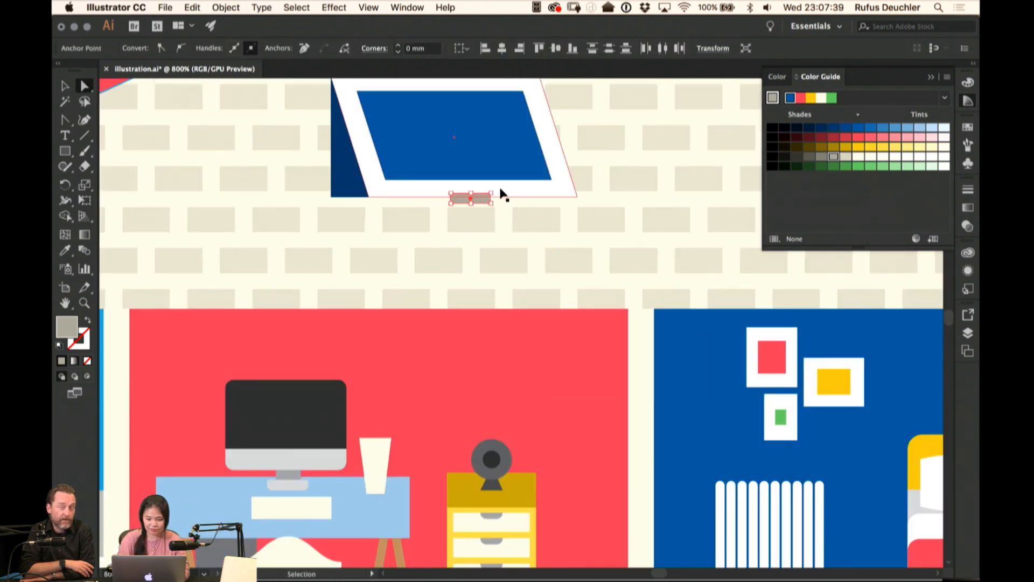
key("super+minus")
key("super+minus")
key("super+minus")
key("super+minus")
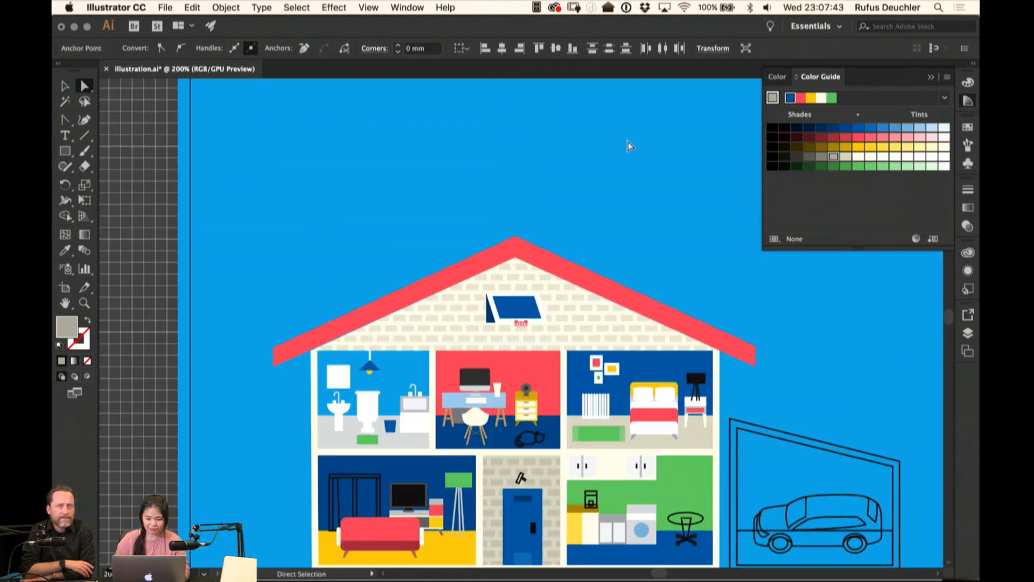
key("super+shift+a")
scroll(628, 141, "down", 5)
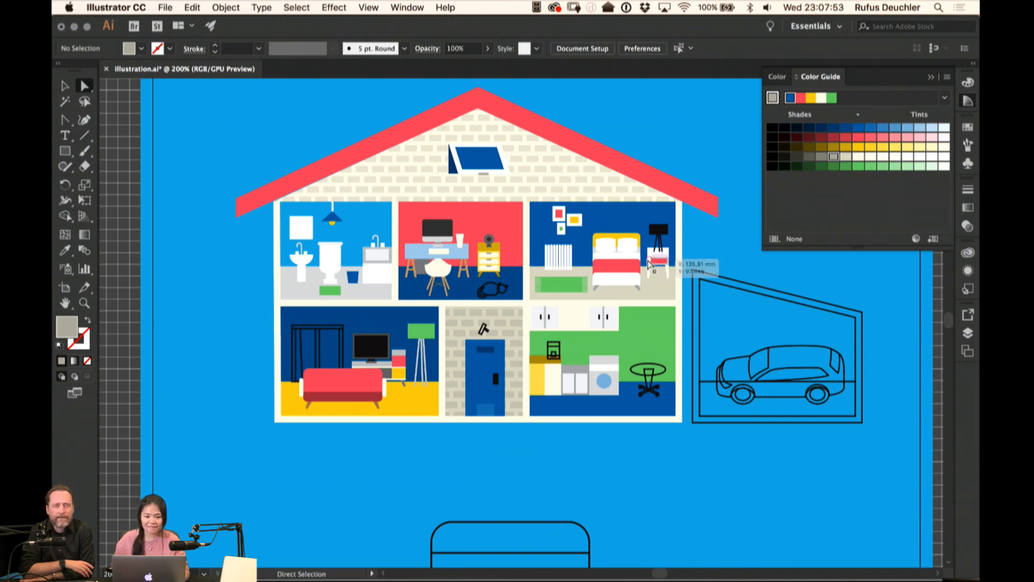
scroll(609, 236, "down", 3)
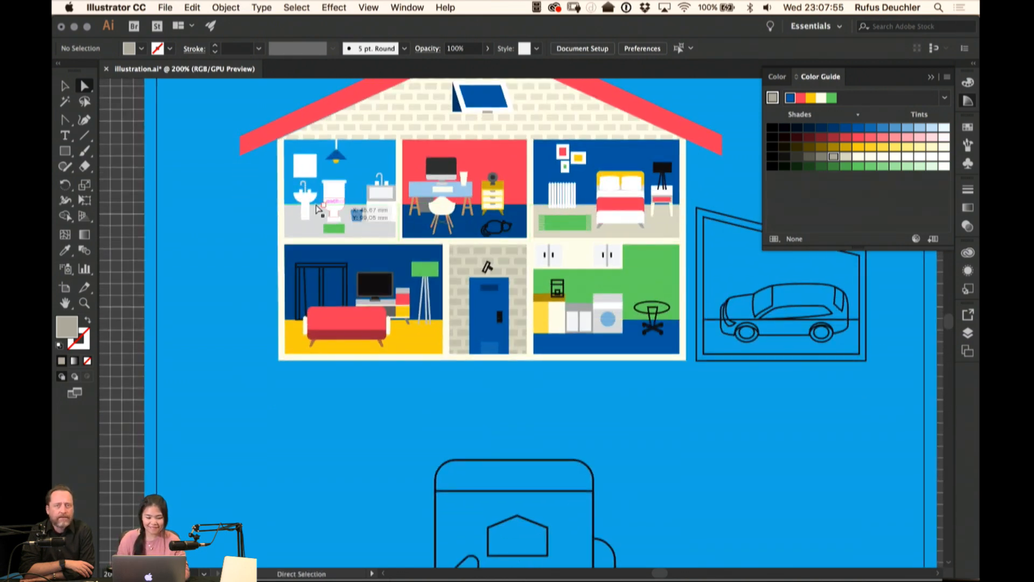
left_click(334, 215)
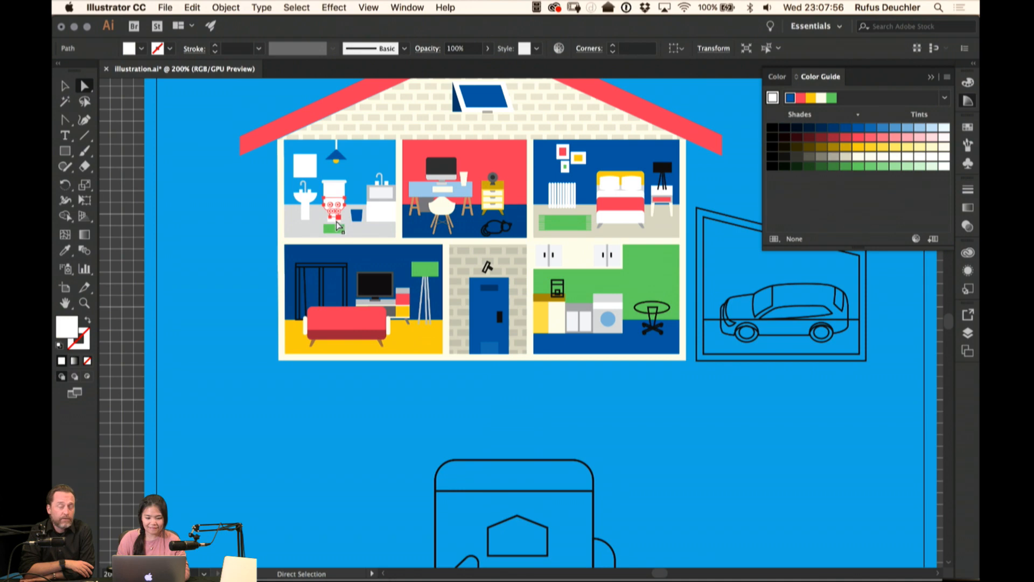
left_click(215, 288)
Convert the garage's outer outline into a solid fill in the cream color sampled from the house wall
scroll(690, 247, "right", 5)
left_click(566, 205)
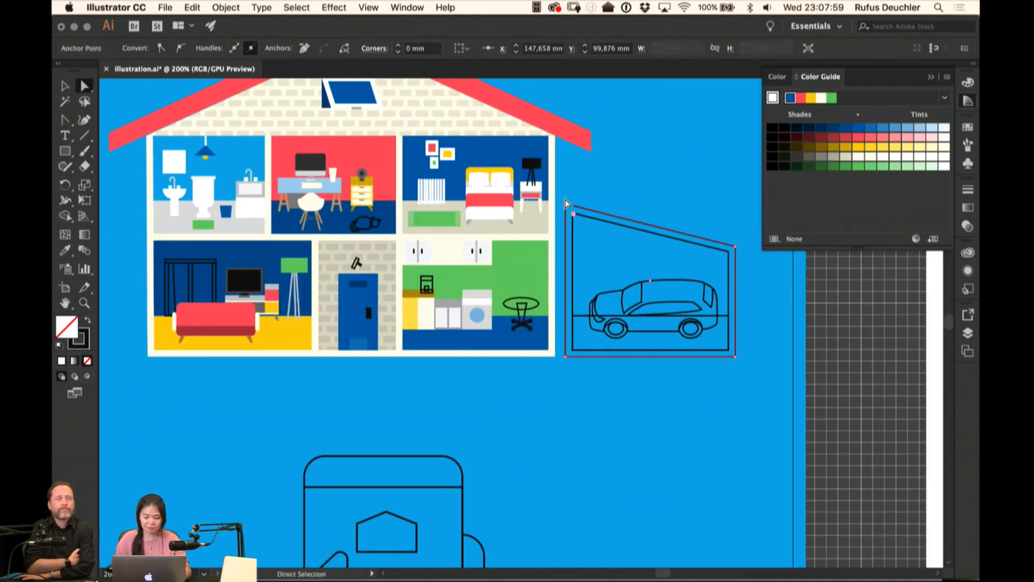
key("shift+x")
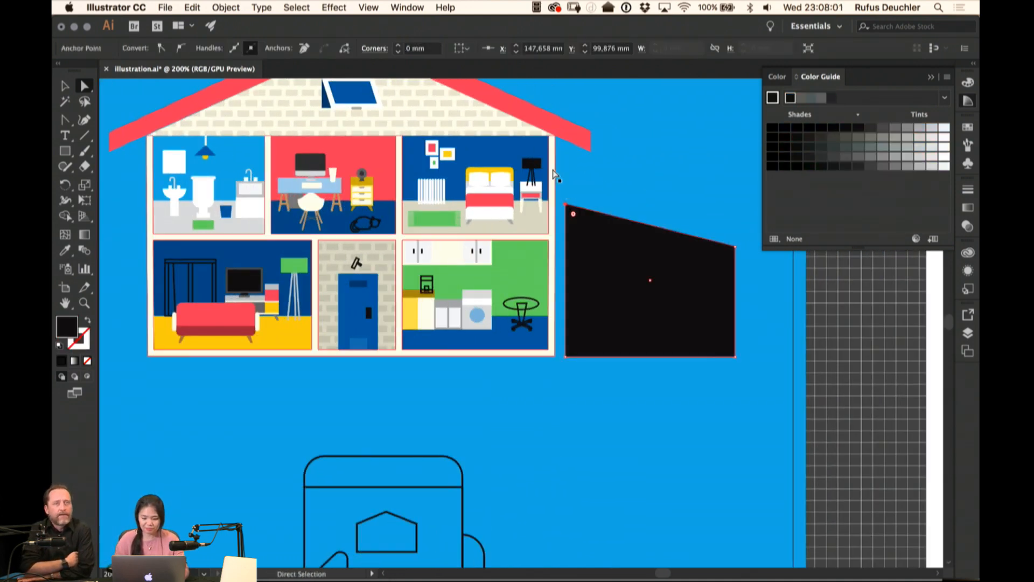
key("i")
left_click(553, 168)
key("a")
left_click(603, 167)
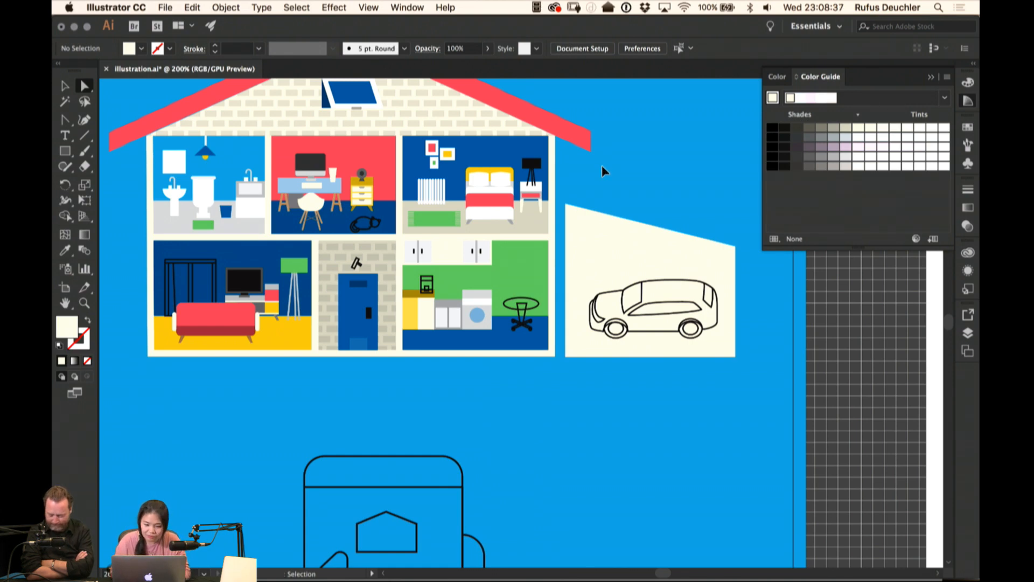
key("super+minus")
left_click_drag(561, 100, 591, 92)
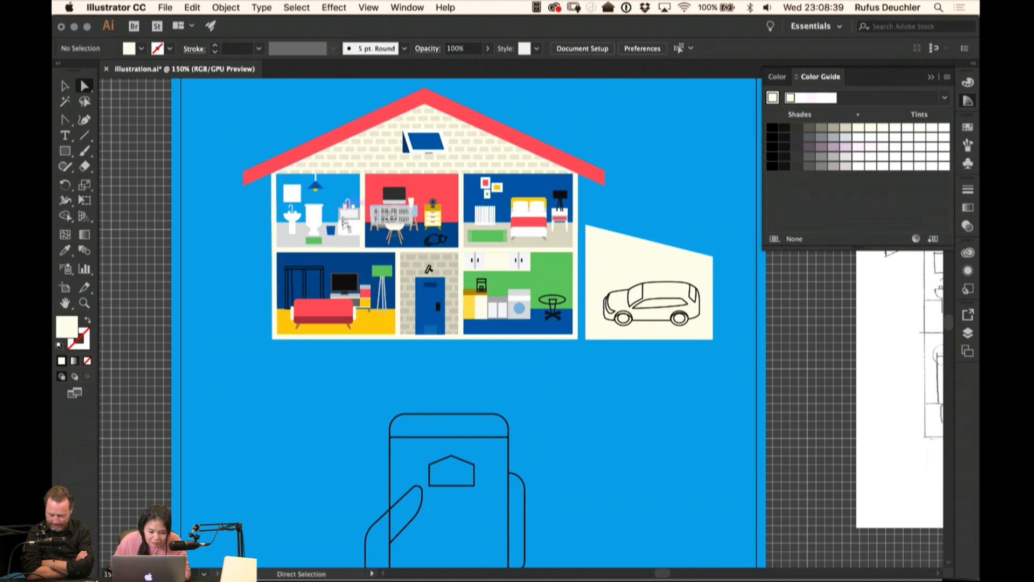
left_click_drag(345, 232, 343, 232)
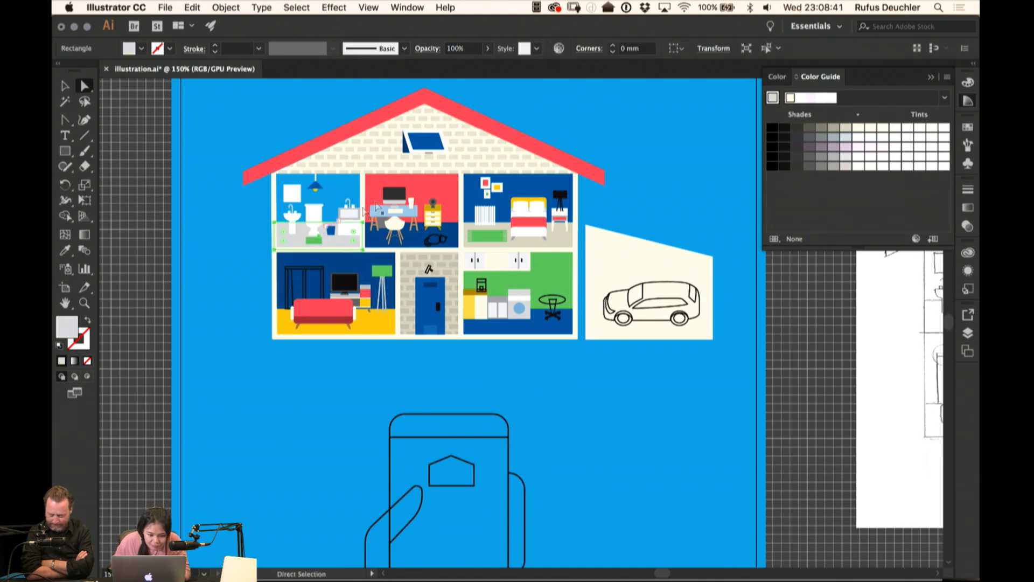
left_click(968, 127)
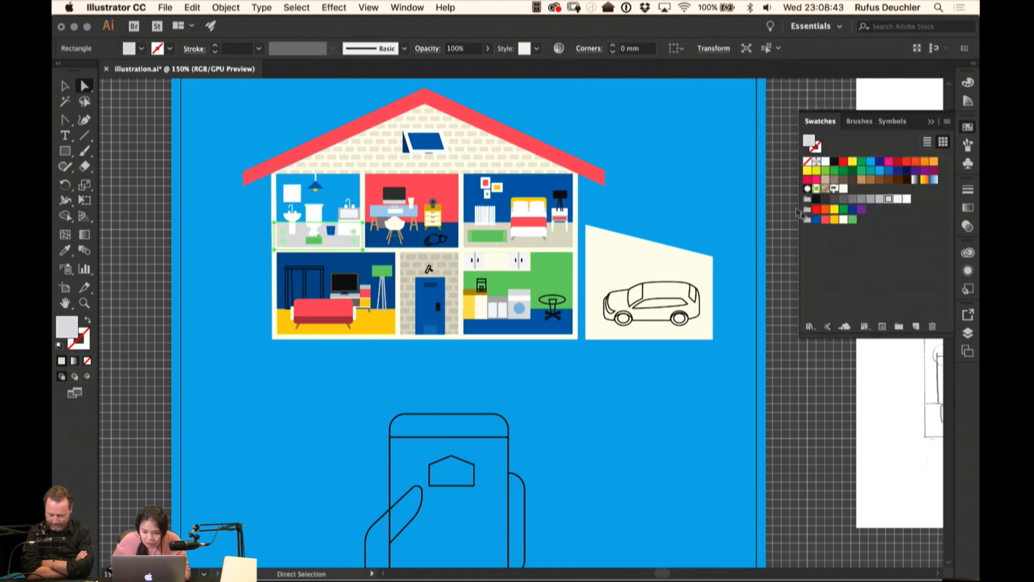
left_click(676, 176)
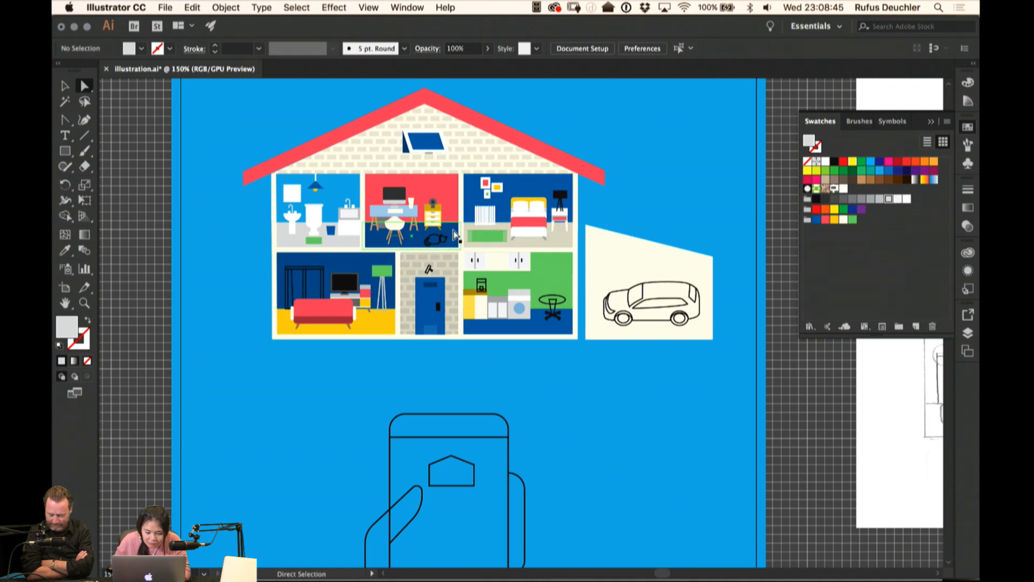
Recolor the floor of the red office room with a dark shade of red
left_click(455, 236)
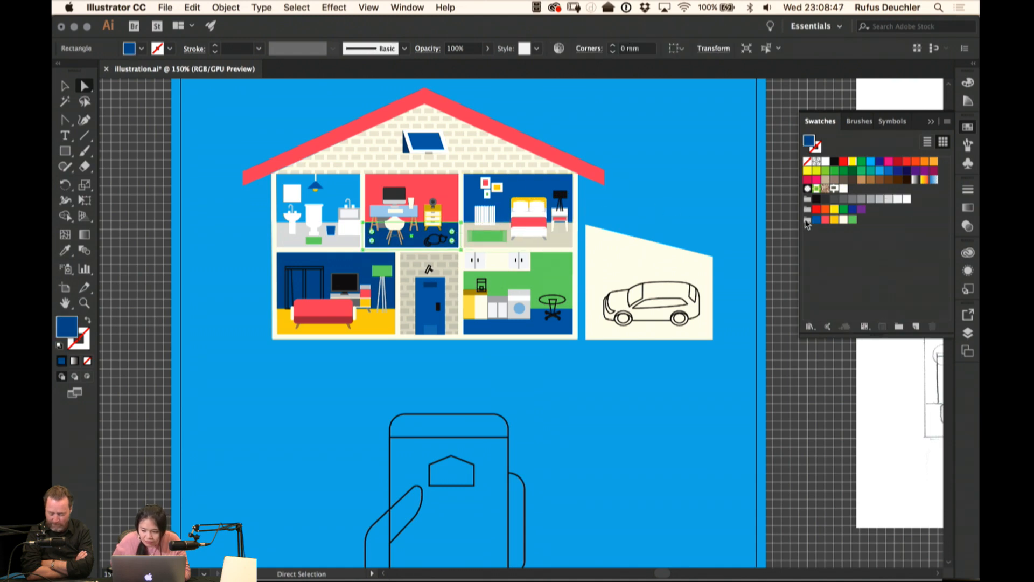
left_click(968, 101)
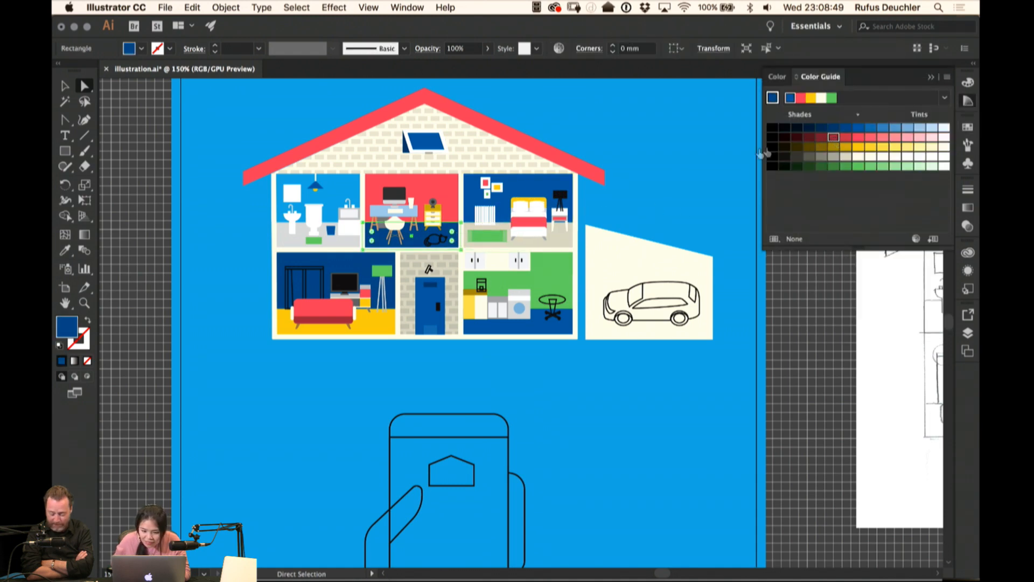
left_click(821, 138)
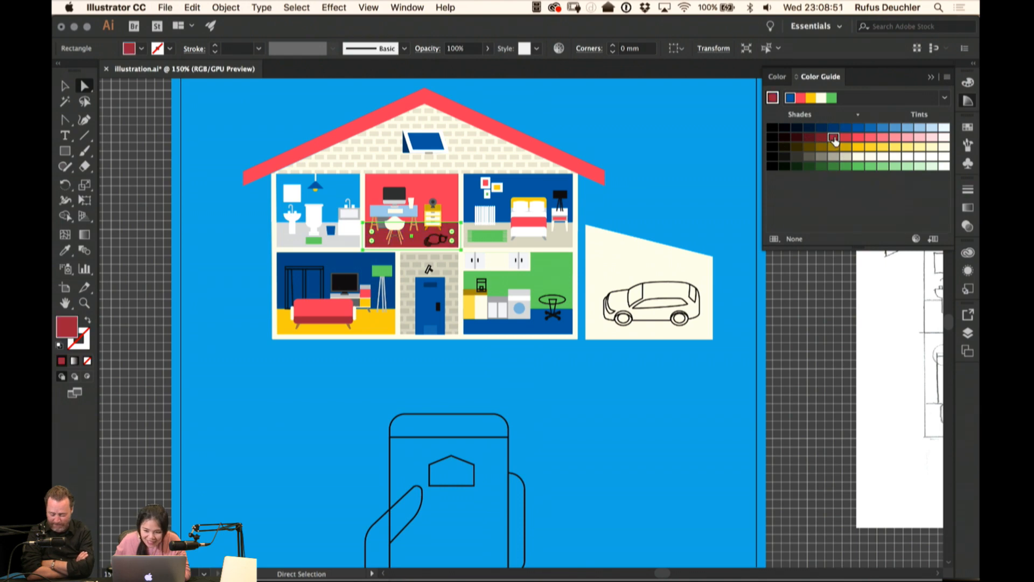
left_click(668, 142)
left_click_drag(633, 144, 650, 135)
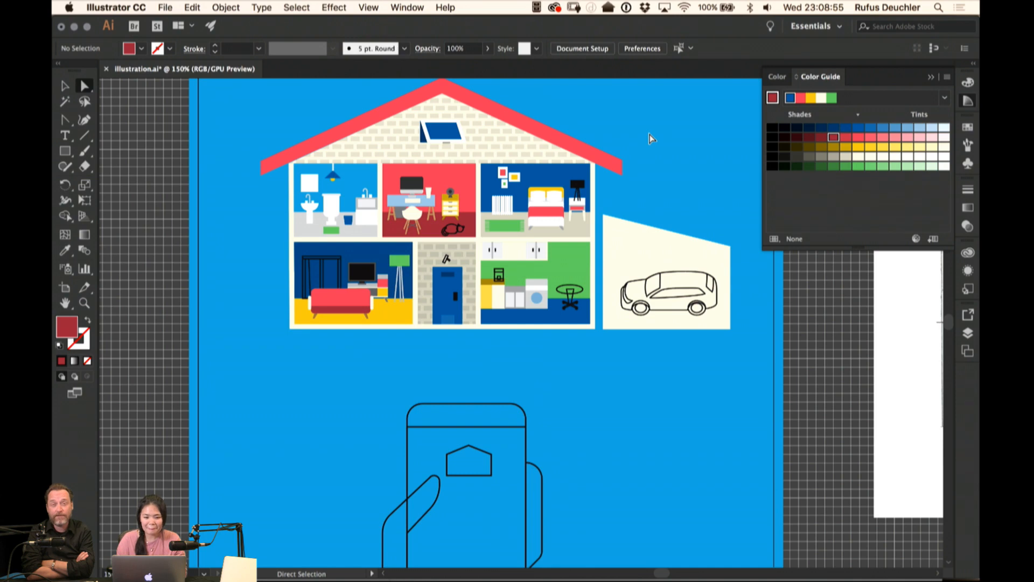
left_click_drag(636, 170, 580, 138)
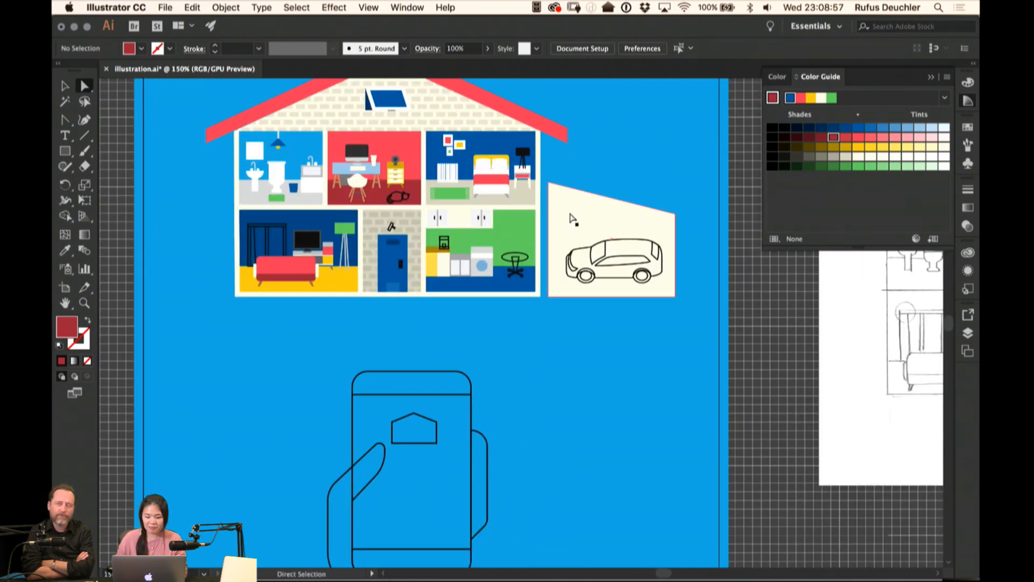
left_click(570, 212)
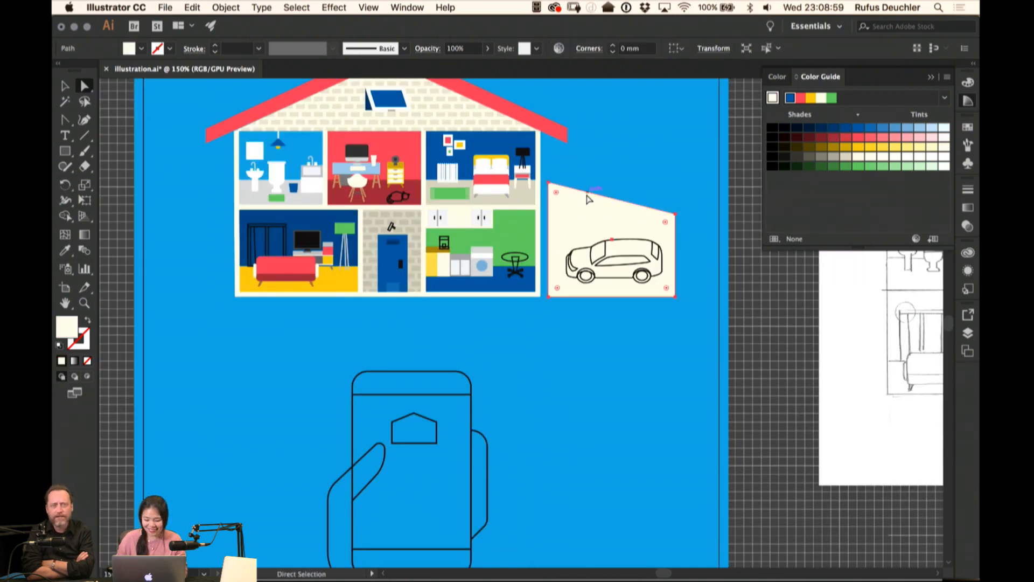
key("v")
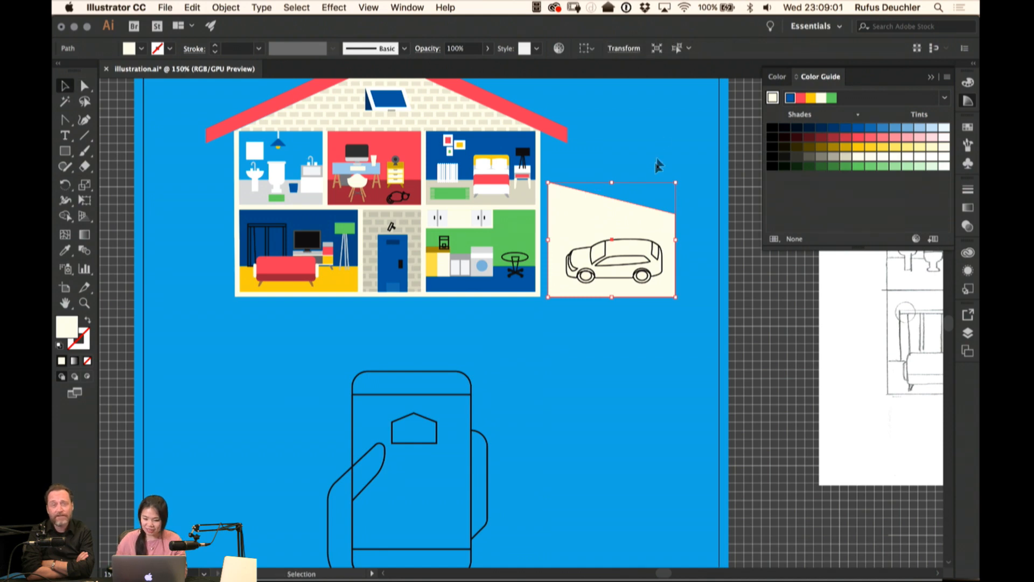
left_click(657, 163)
left_click(644, 213)
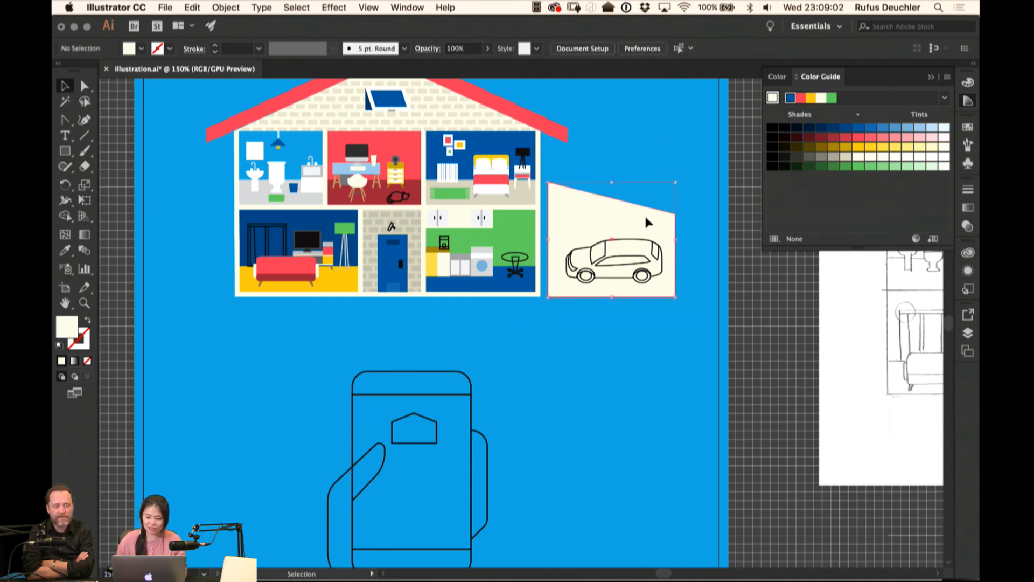
left_click(681, 206)
left_click_drag(611, 212, 692, 213)
key("super+z")
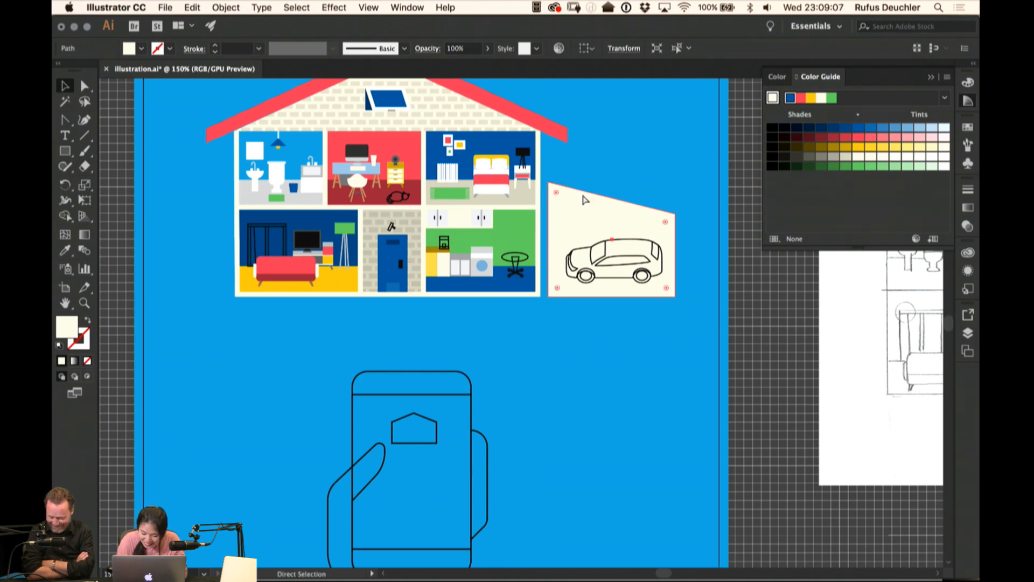
Arrange the garage's cream shape and inner wall outline so that the inner outline lies in front of the cream fill
key("super+minus")
key("super+minus")
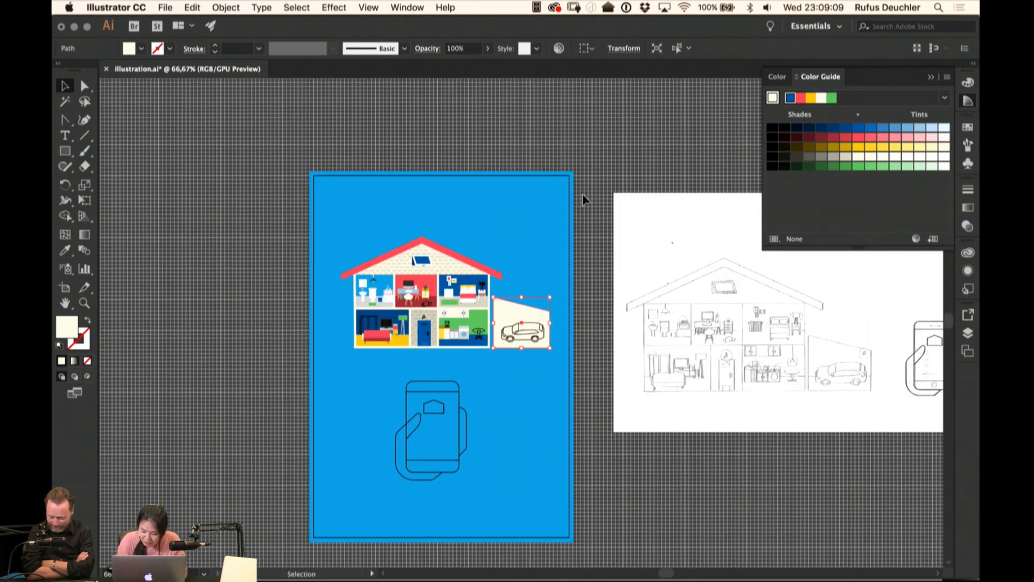
key("super+plus")
key("super+plus")
key("super+plus")
key("super+plus")
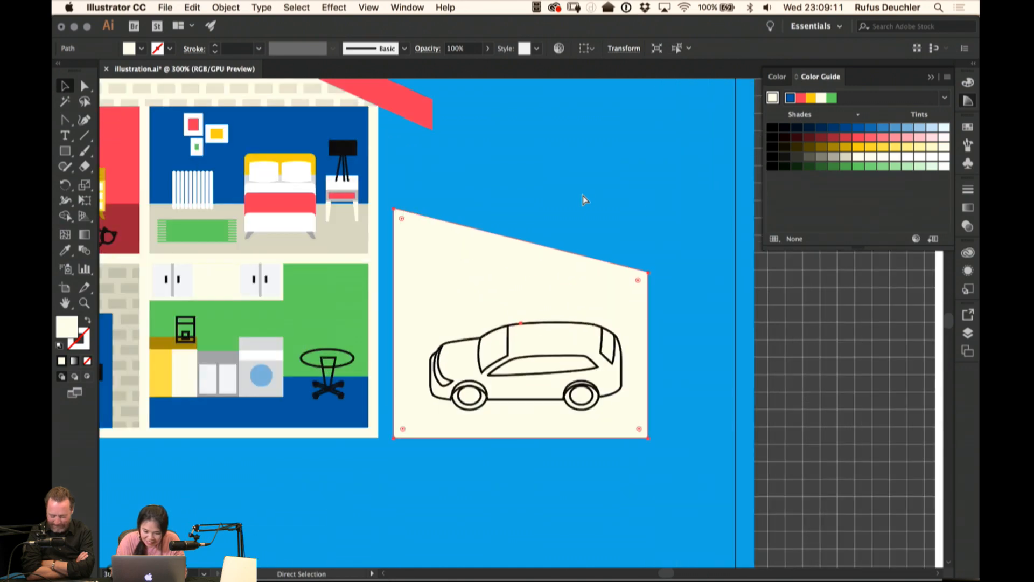
key("Delete")
left_click(522, 251)
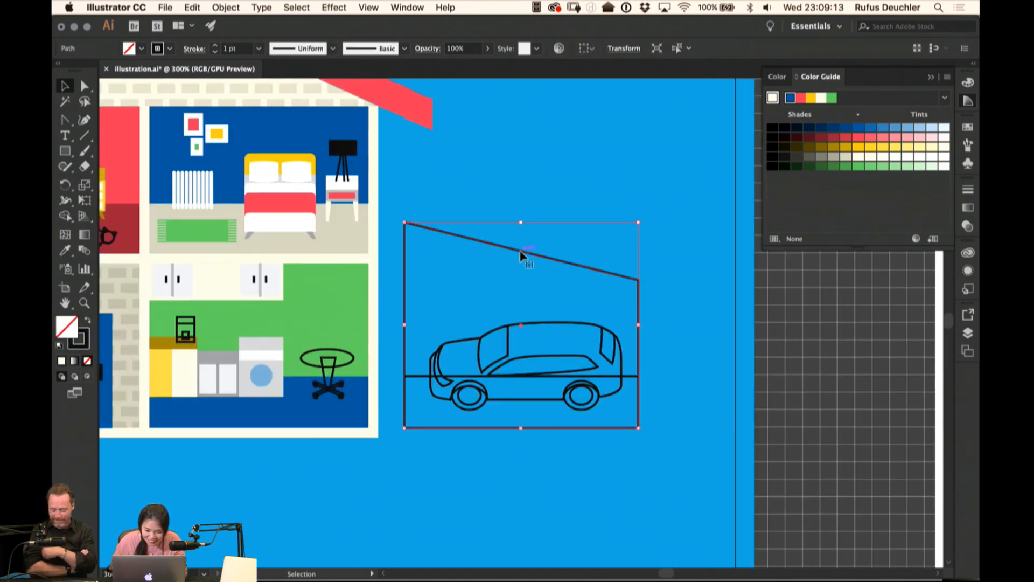
key("super+z")
left_click(555, 187)
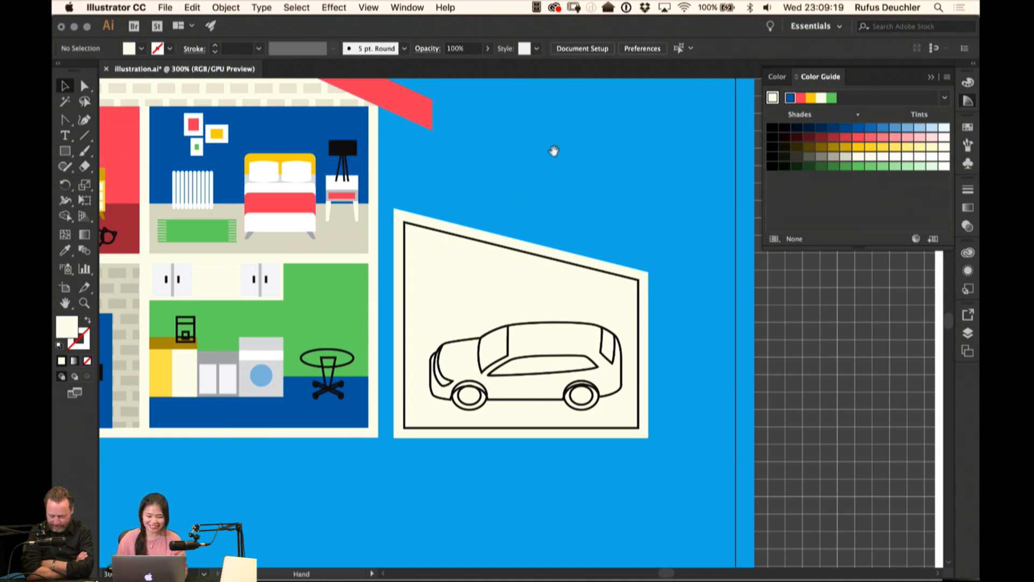
Convert the garage's inner wall outline into a solid fill in the blue sampled from the kitchen floor
left_click_drag(555, 149, 649, 95)
left_click(624, 199)
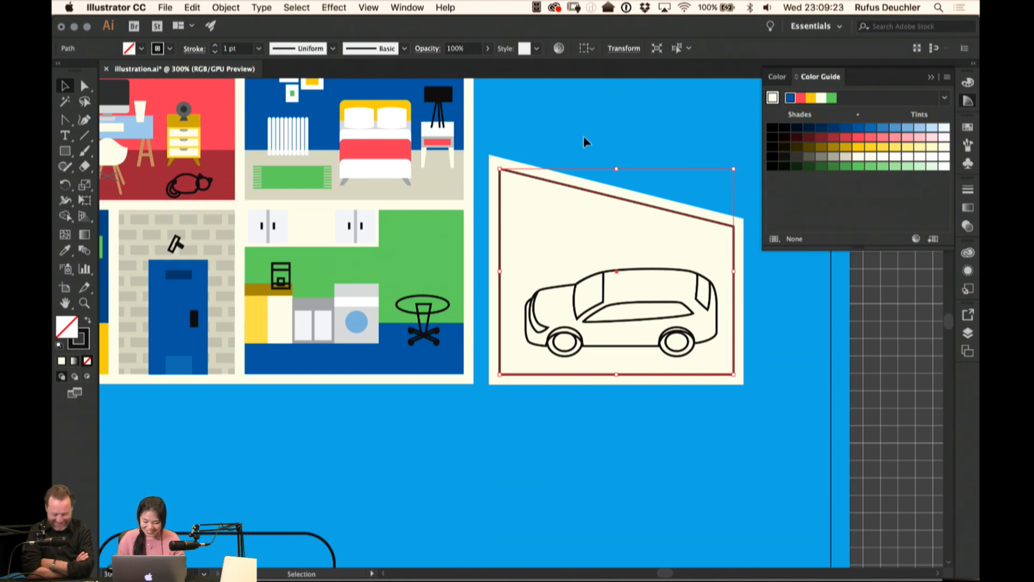
key("shift+c")
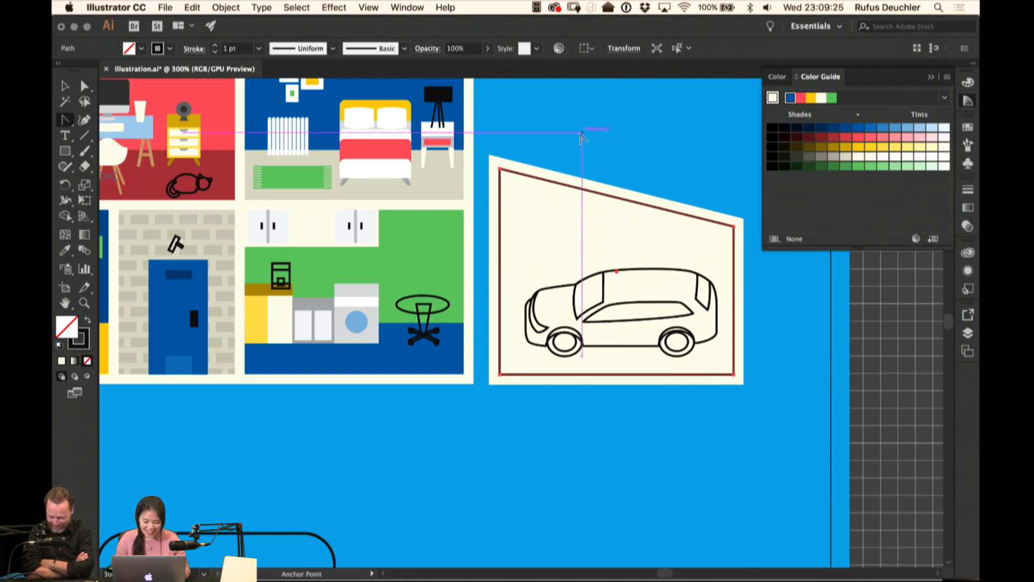
key("shift+x")
key("i")
left_click(431, 351)
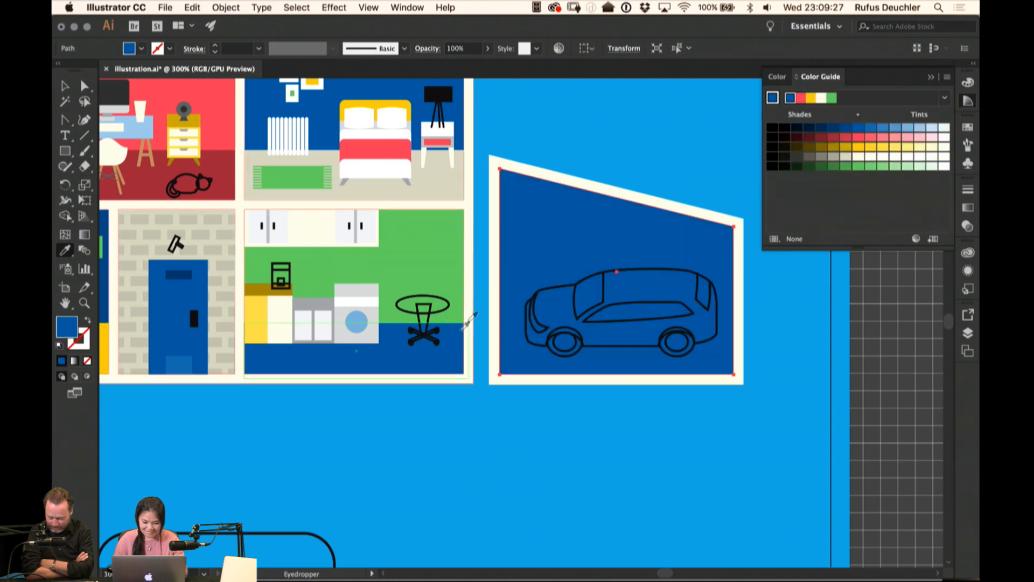
key("v")
left_click(649, 148)
left_click(621, 268)
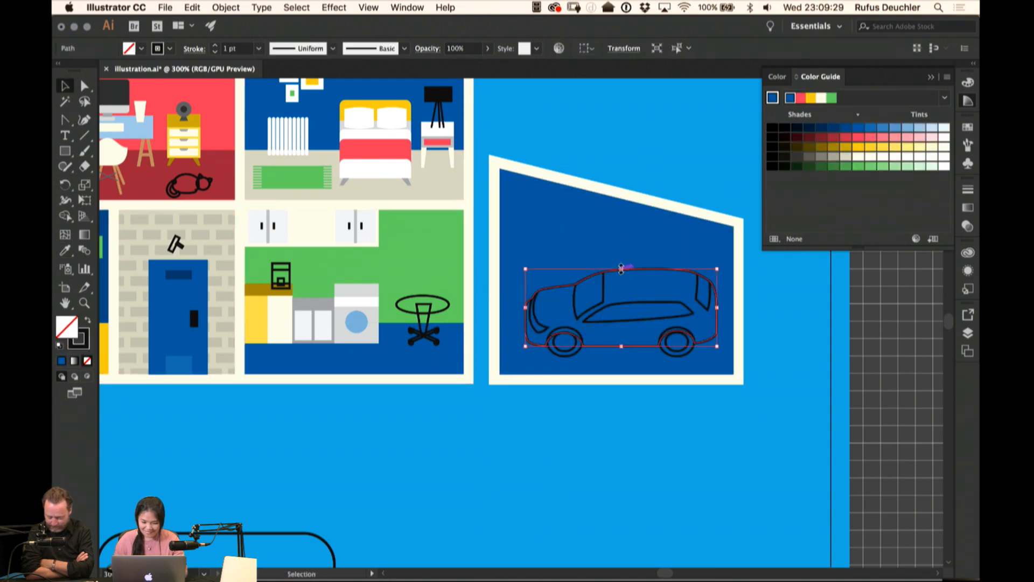
left_click(603, 291)
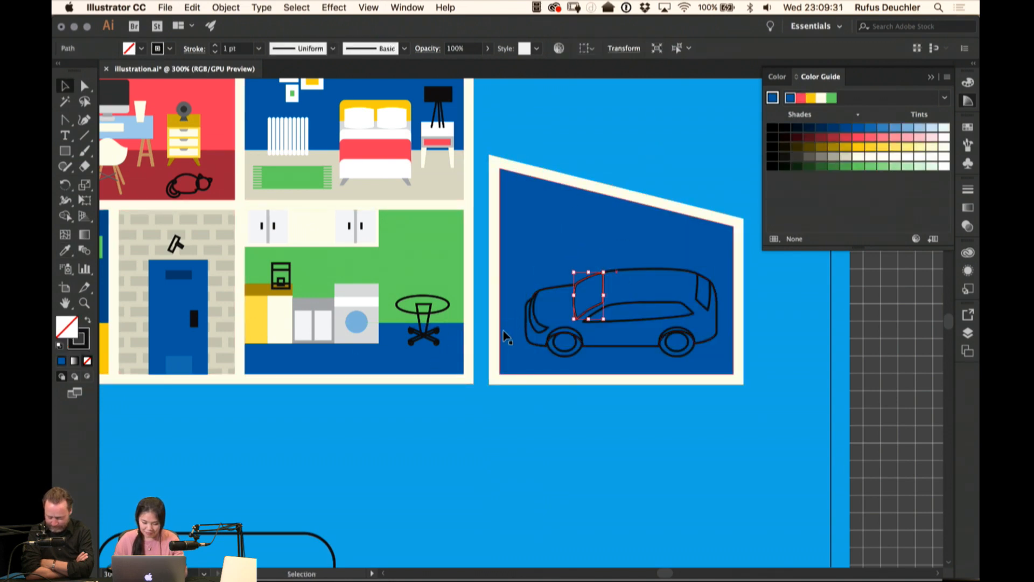
key("m")
left_click_drag(499, 372, 734, 322)
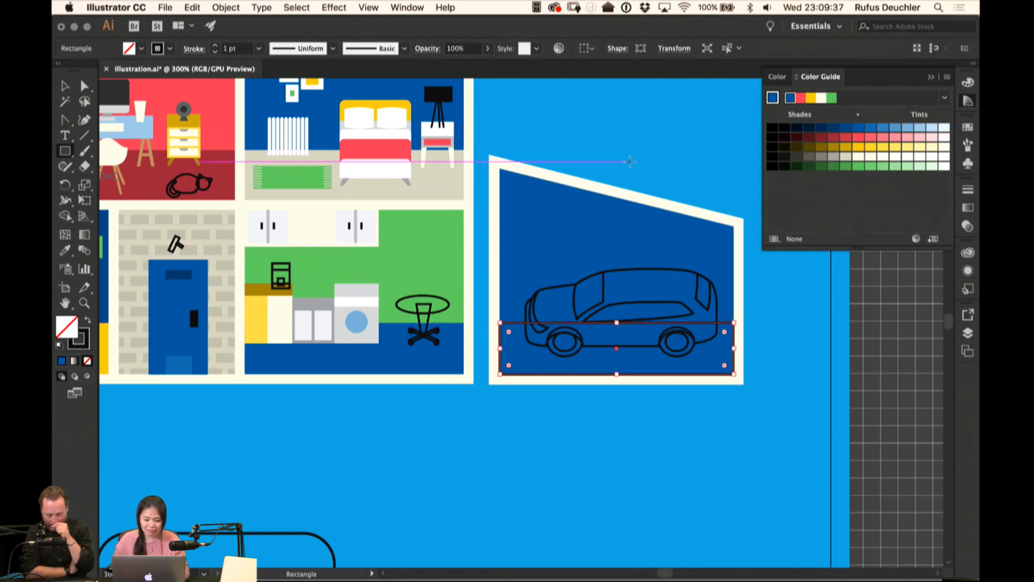
key("super+z")
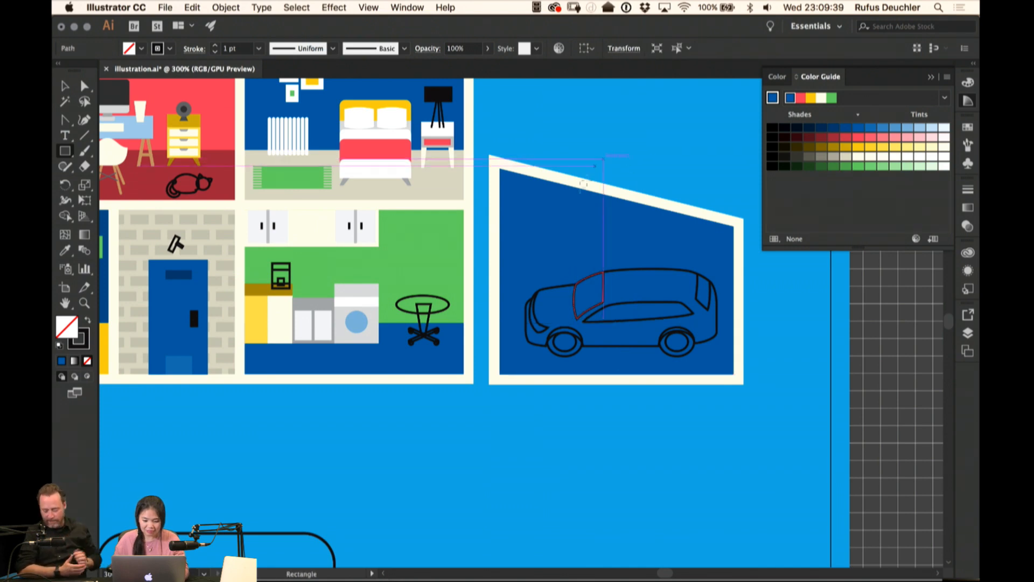
key("a")
left_click(614, 143)
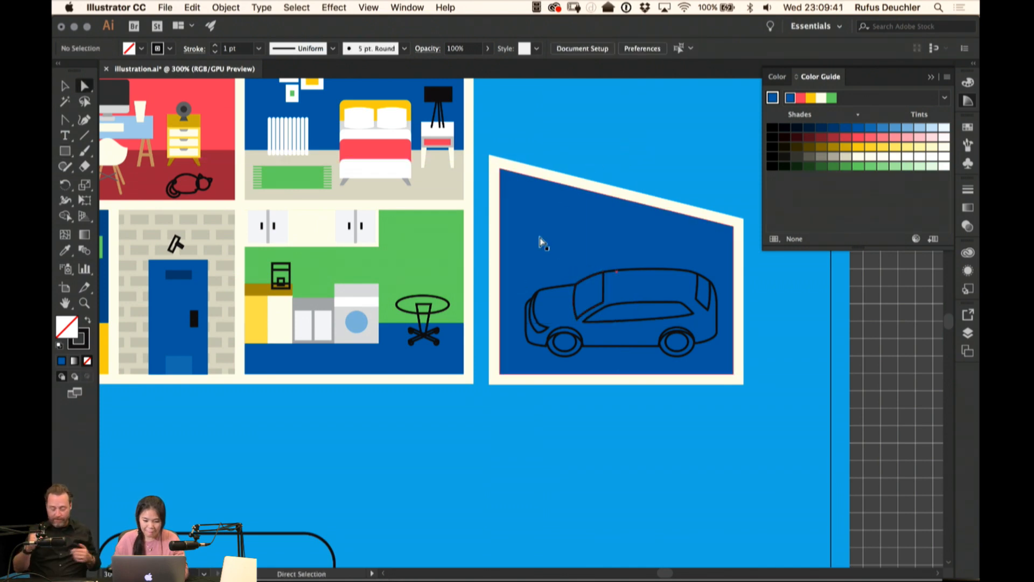
key("m")
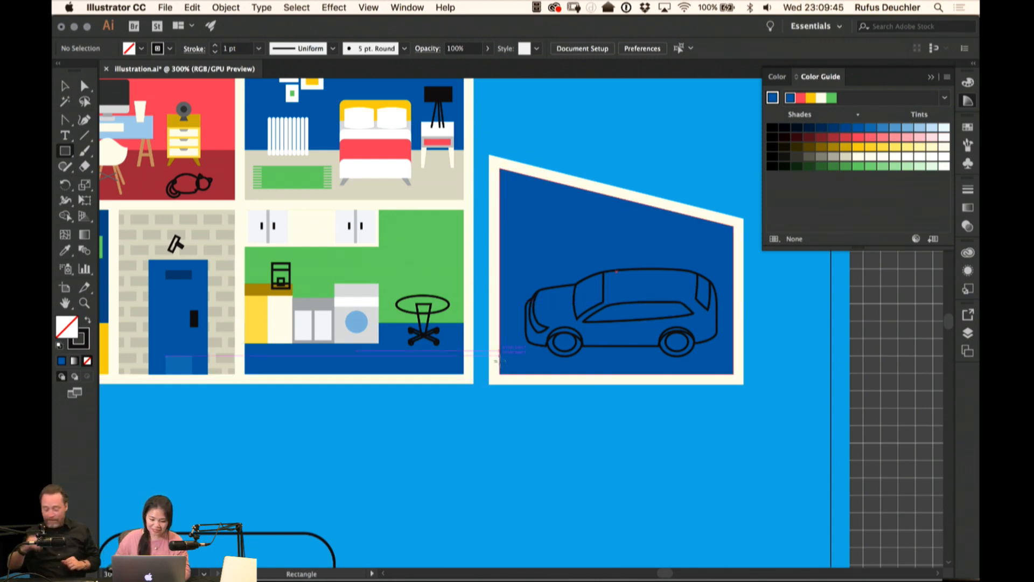
Recolor the garage's inner wall with a light warm gray shade
key("a")
left_click(614, 220)
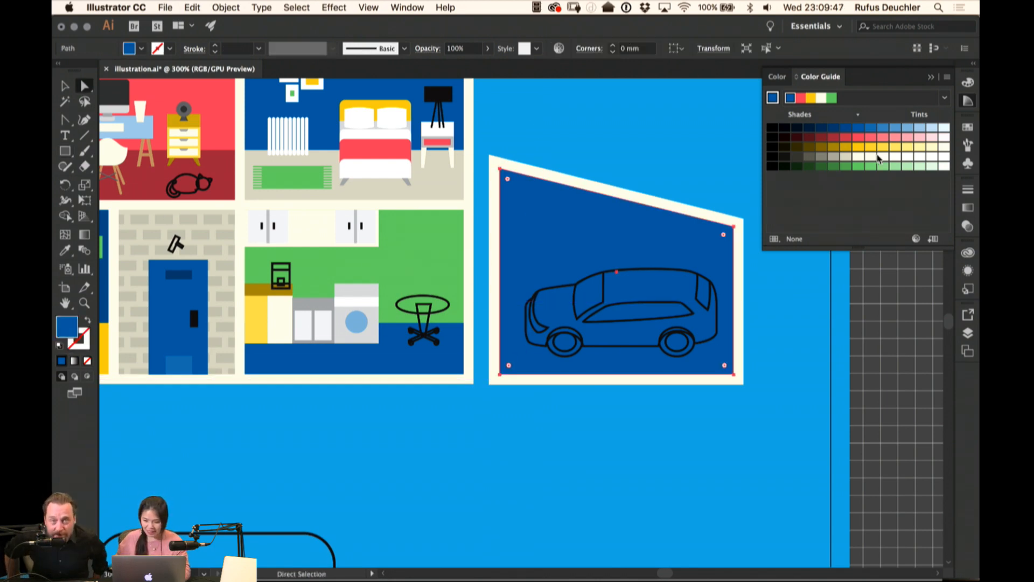
left_click(845, 158)
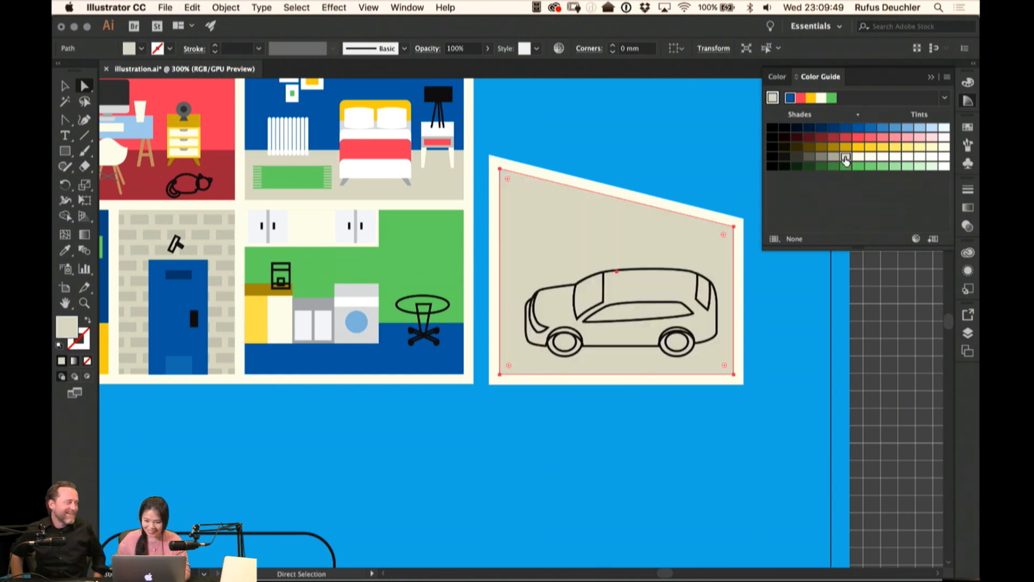
left_click(600, 144)
Draw a floor rectangle across the full width of the garage's lower interior and fill it with the kitchen floor's blue
key("m")
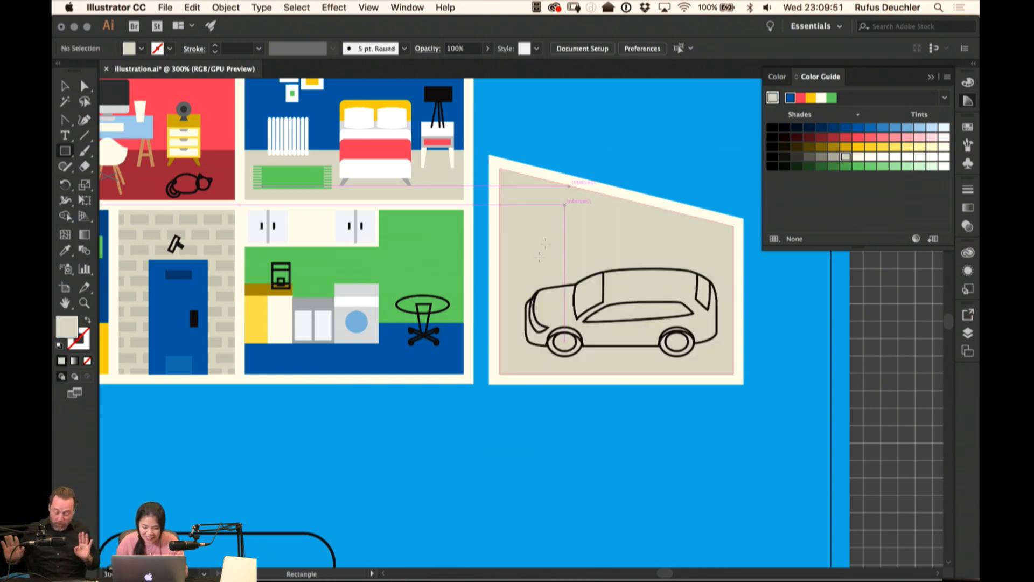
left_click_drag(500, 374, 734, 322)
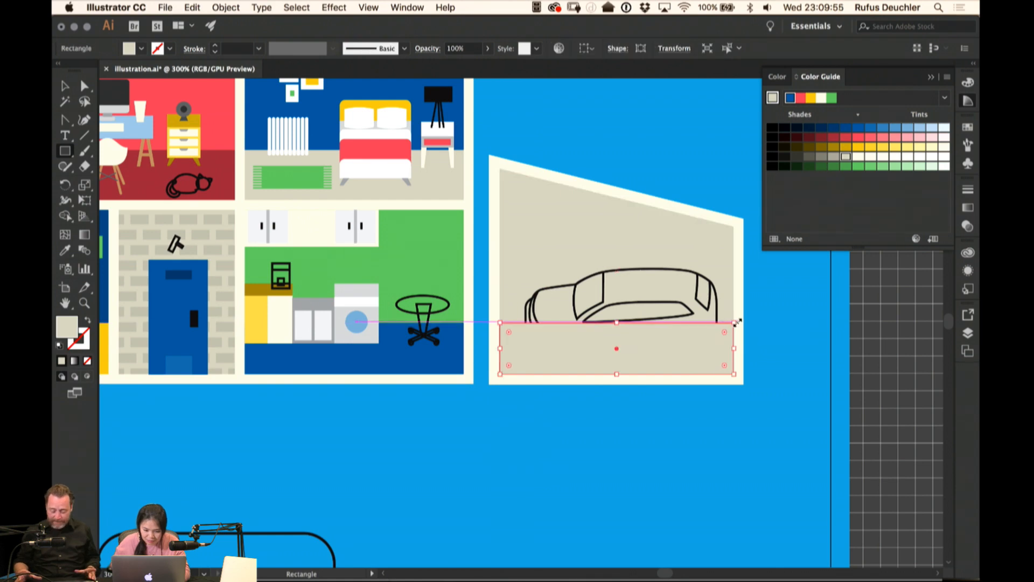
key("i")
left_click(437, 362)
key("a")
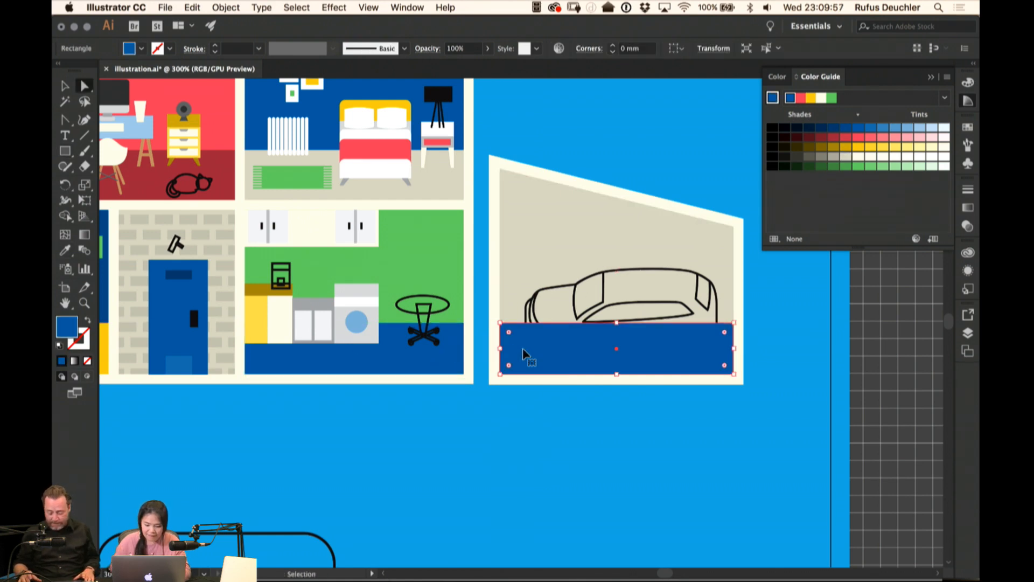
Place the blue garage floor behind the car outline and save the illustration
key("Delete")
left_click(522, 351)
key("super+f")
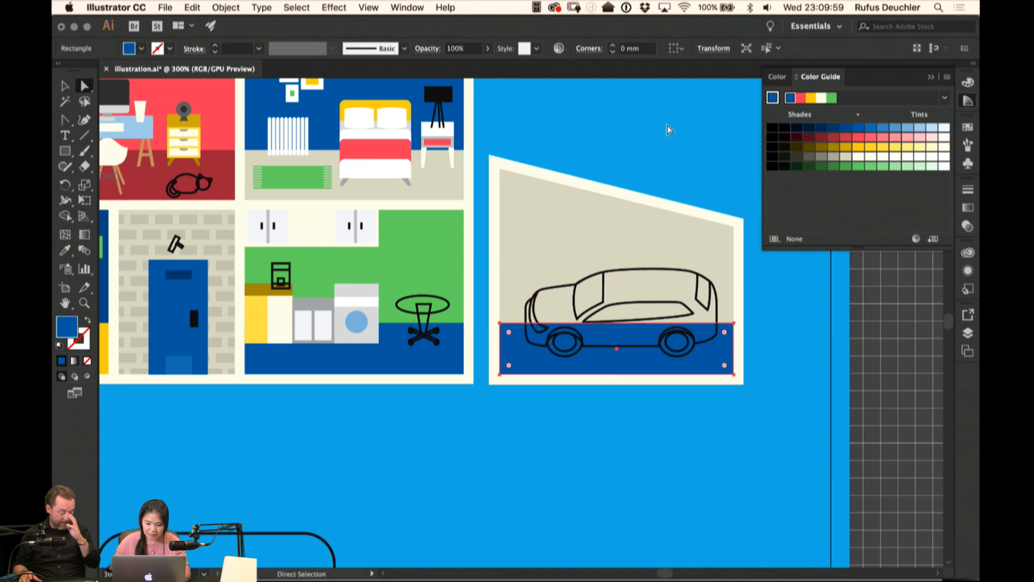
left_click(668, 131)
key("v")
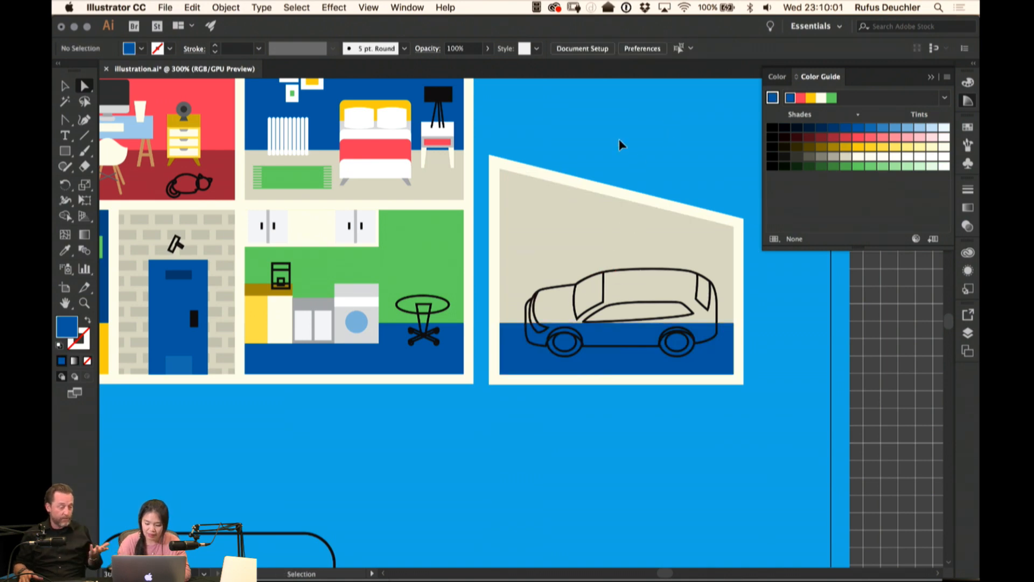
key("super+1")
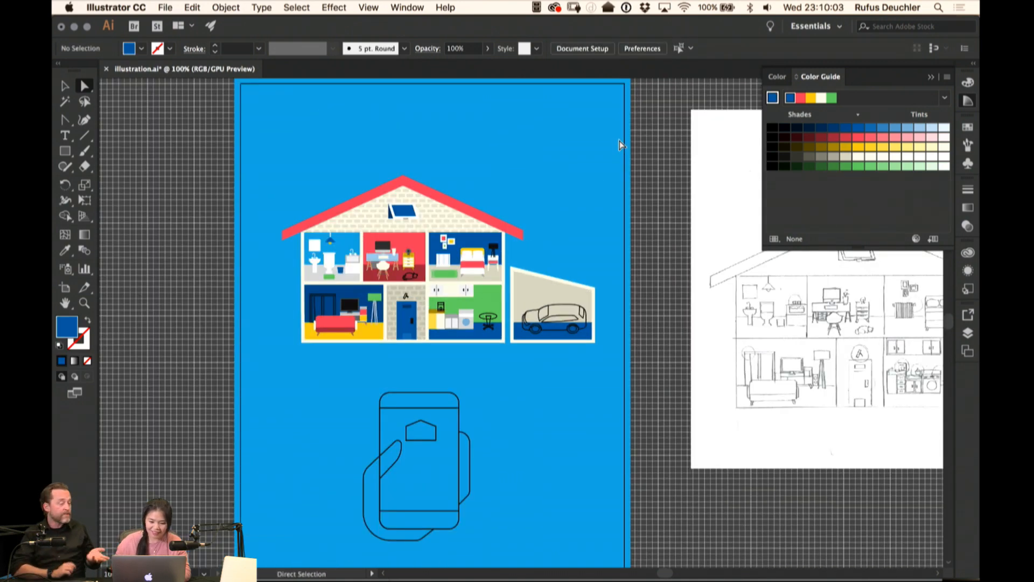
key("super+s")
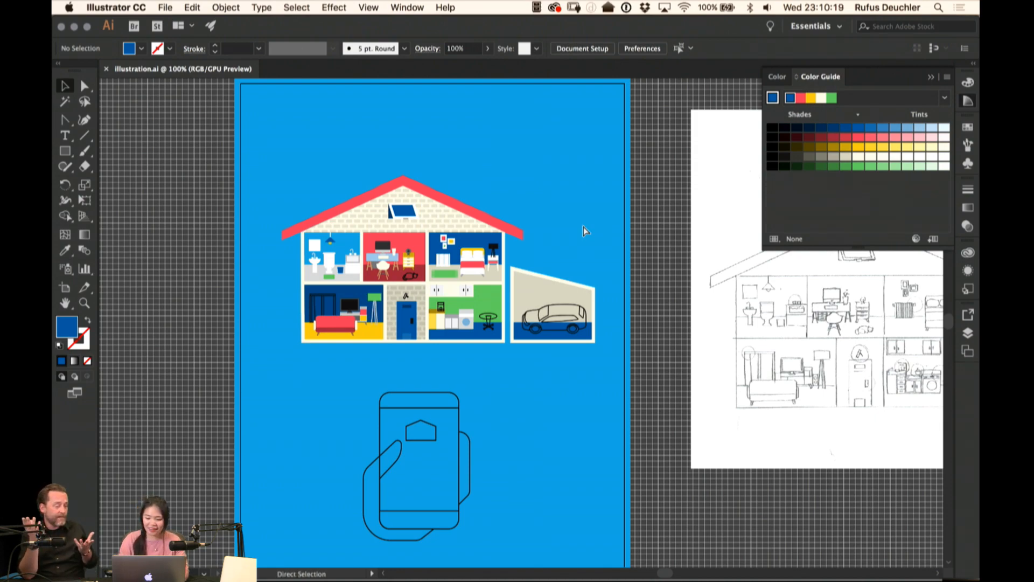
key("super+equal")
left_click_drag(583, 225, 691, 279)
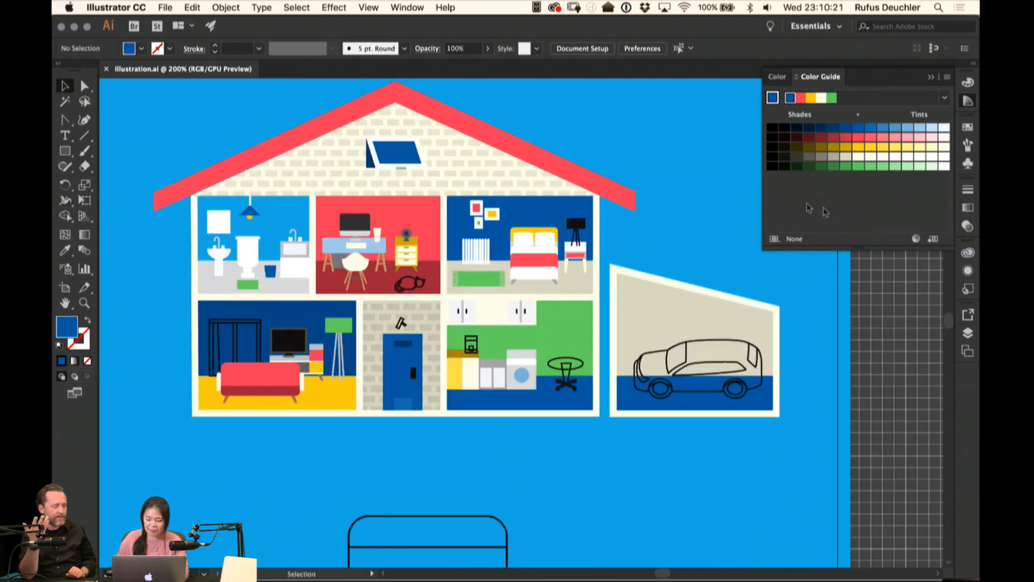
left_click(406, 168)
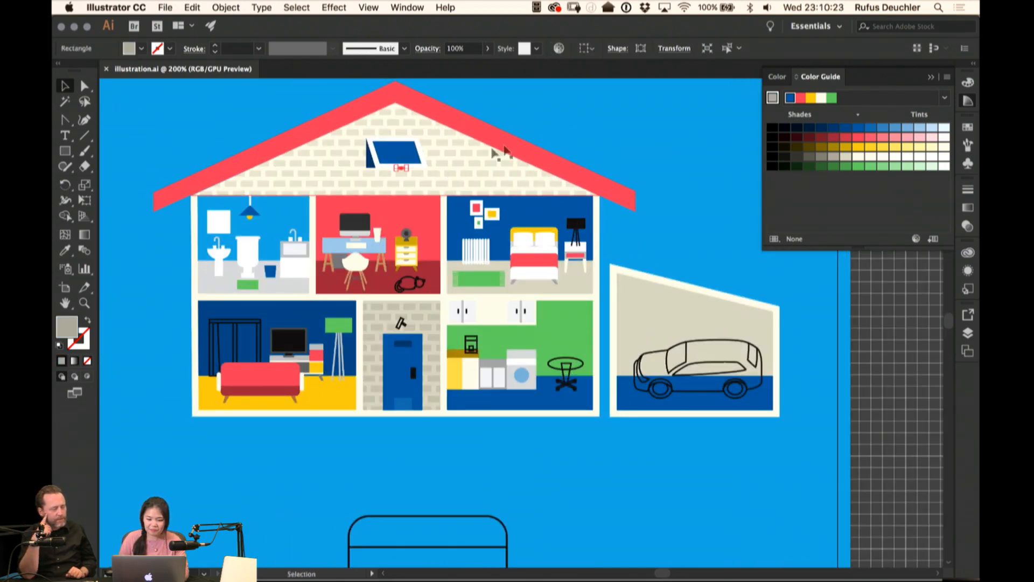
left_click(591, 125)
left_click(405, 168)
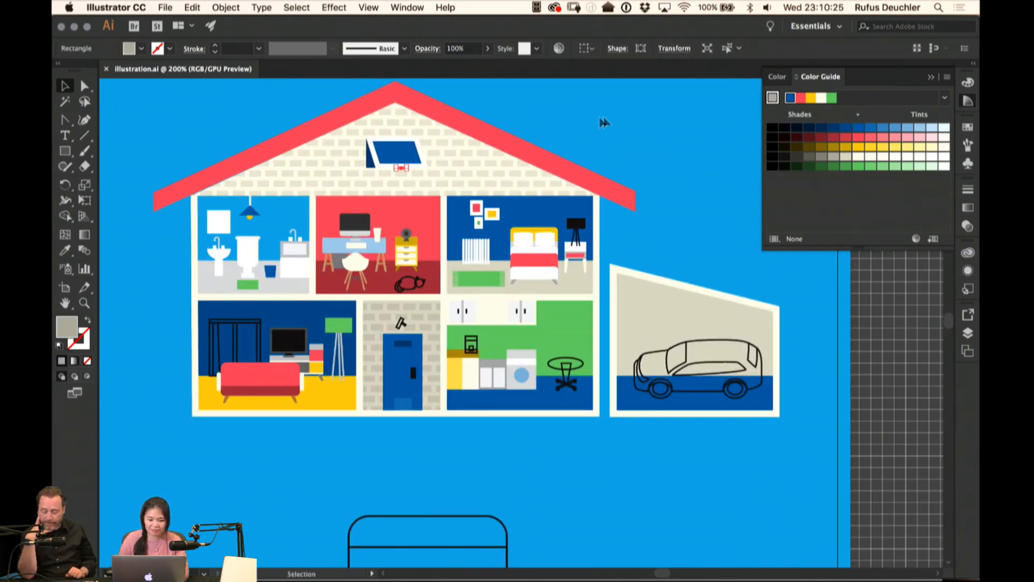
left_click(605, 122)
left_click_drag(580, 138, 618, 132)
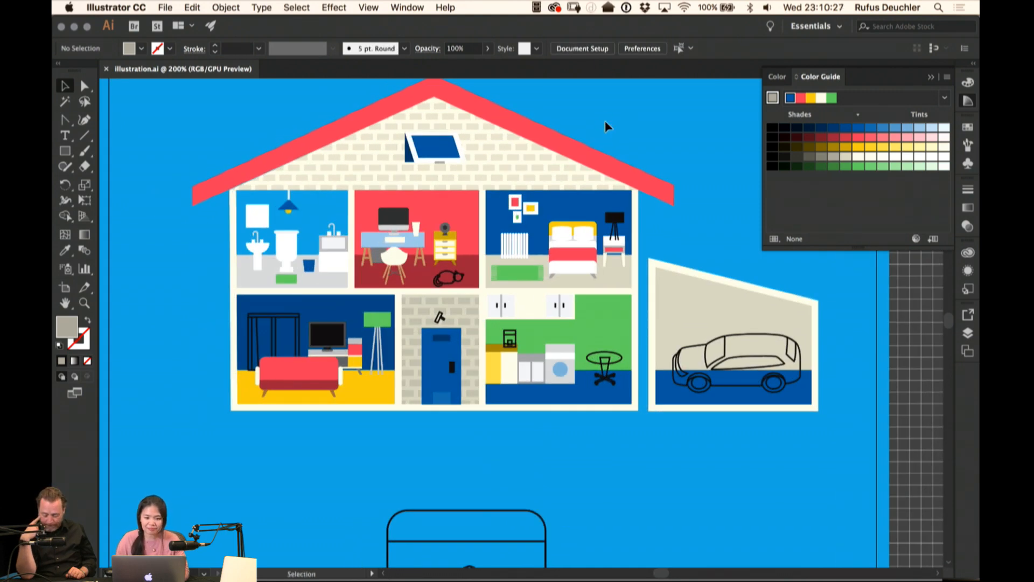
scroll(609, 156, "up", 2)
scroll(609, 156, "right", 2)
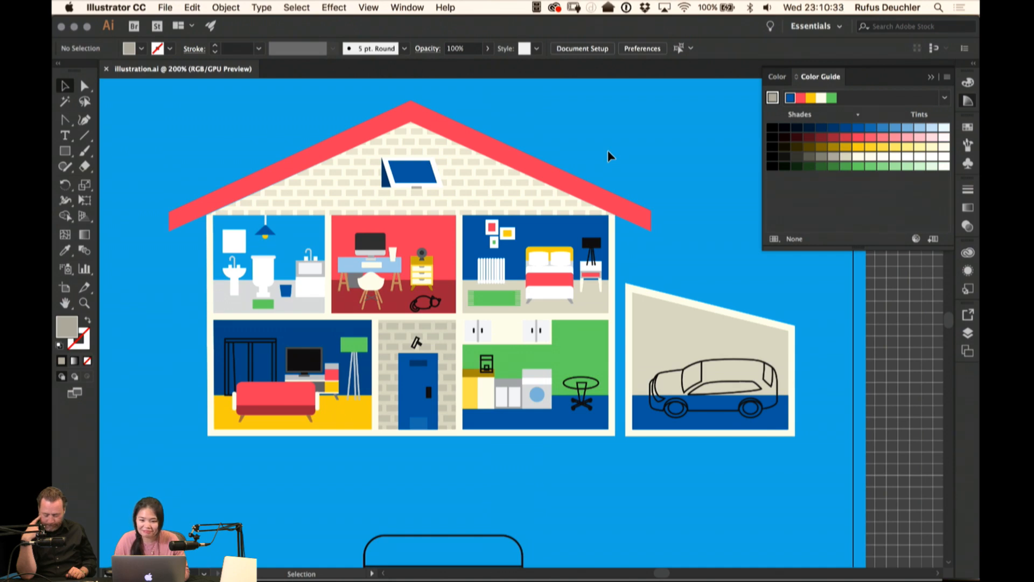
scroll(628, 229, "down", 3)
scroll(627, 229, "left", 1)
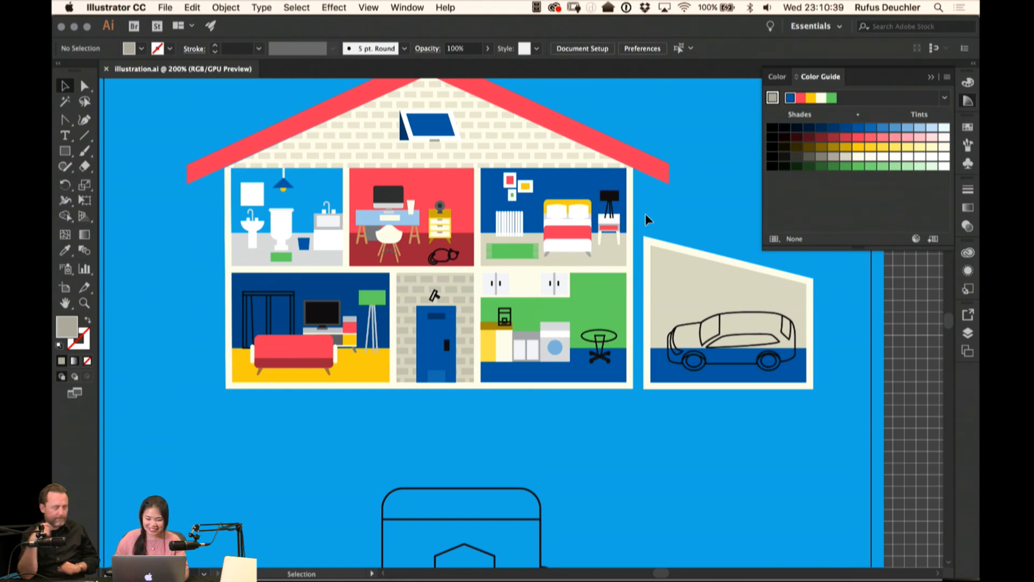
scroll(645, 214, "up", 2)
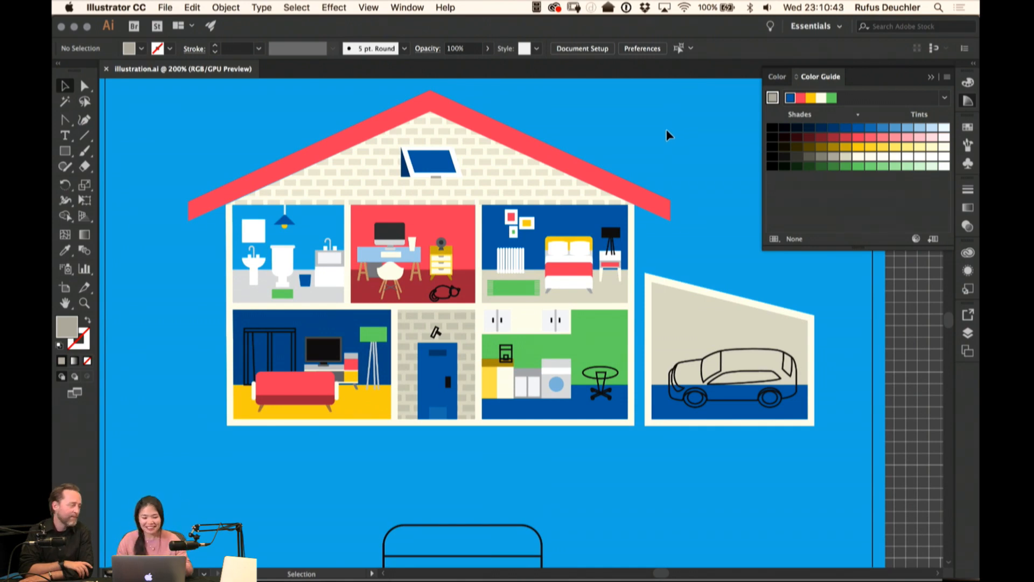
key("a")
left_click(284, 221)
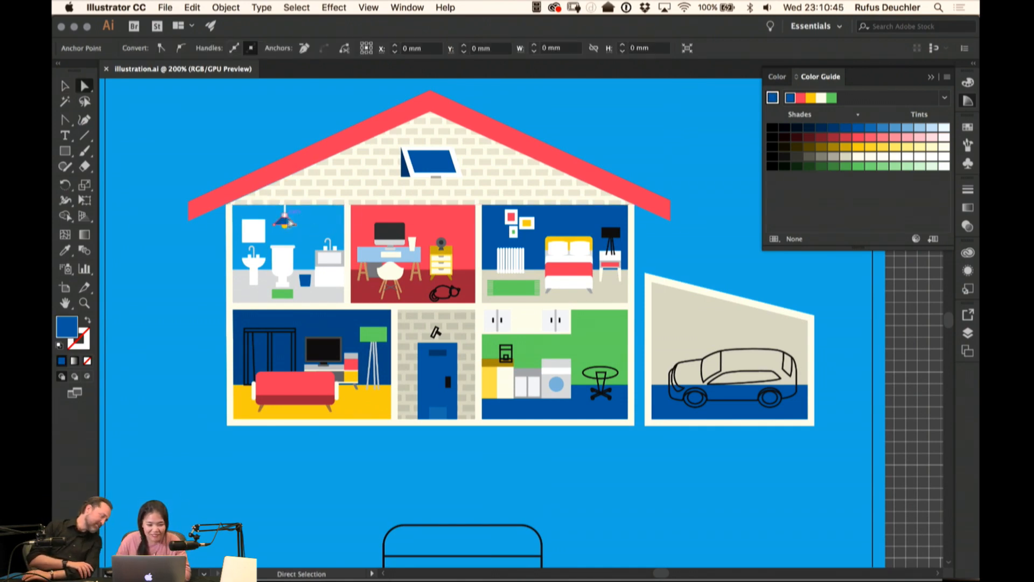
left_click(591, 129)
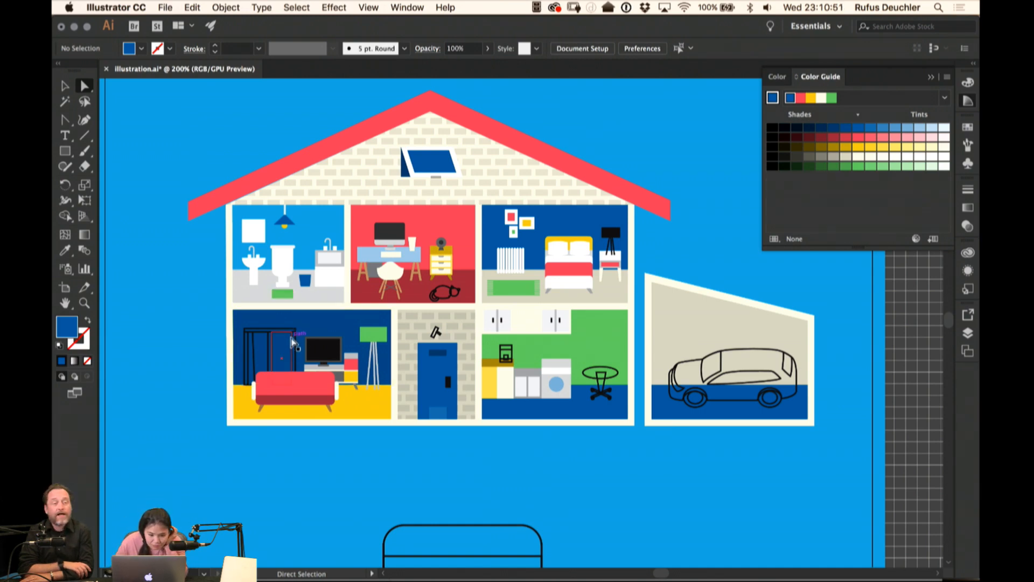
left_click_drag(653, 280, 651, 261)
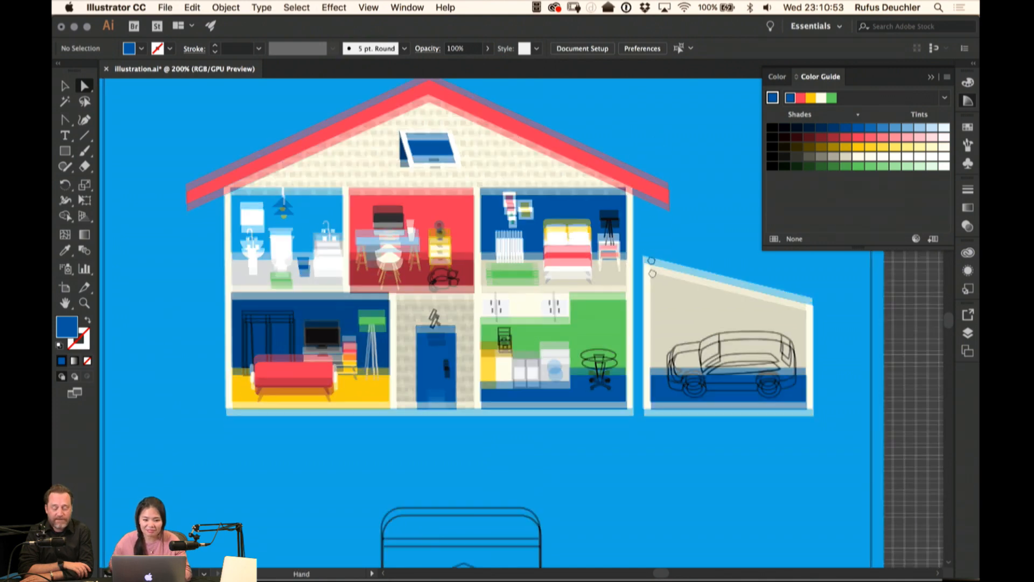
scroll(651, 261, "down", 10)
left_click(487, 235)
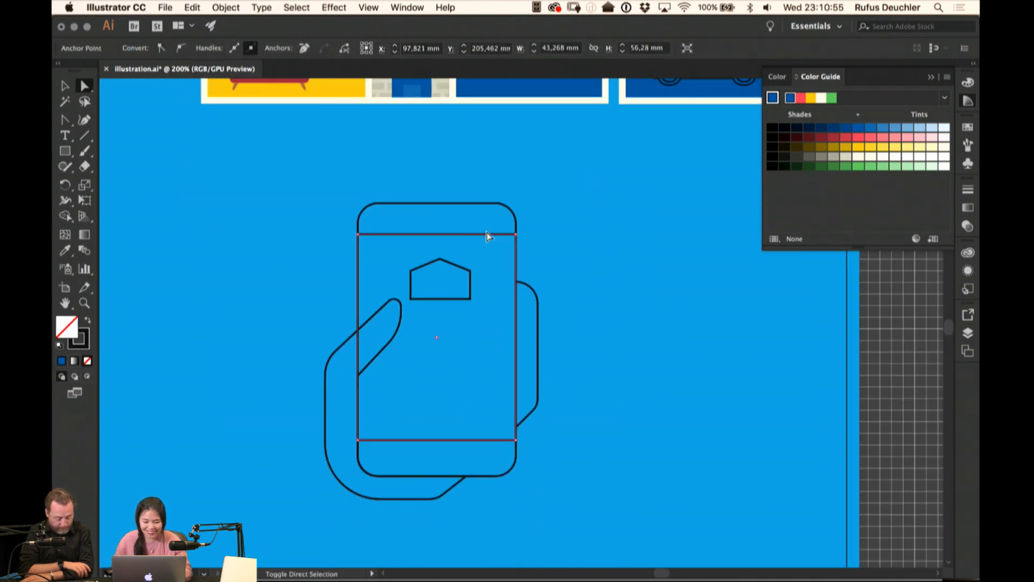
key("shift+x")
key("super+z")
left_click(574, 201)
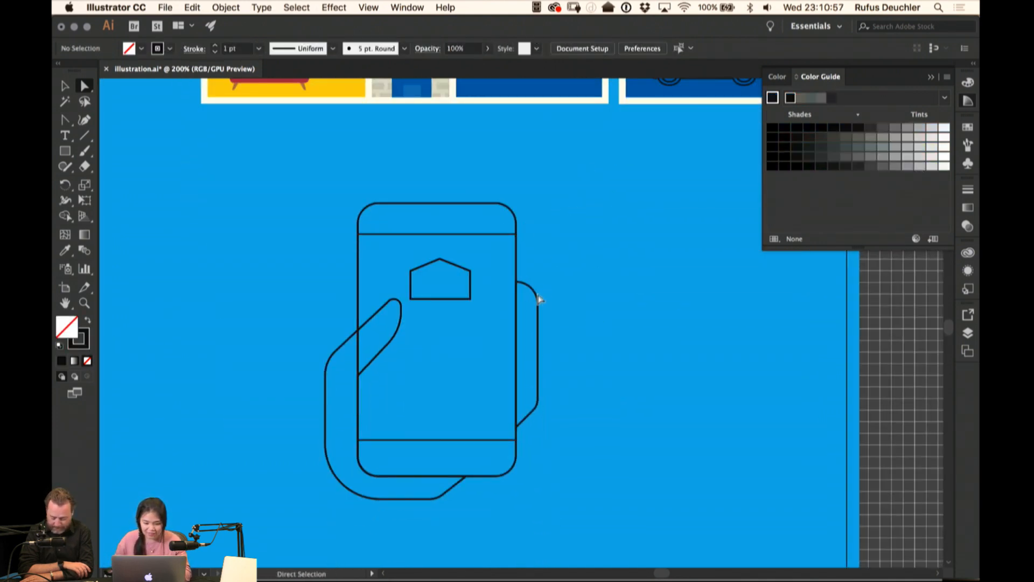
Convert the outlines of both hand parts around the phone into solid fills without strokes
left_click(539, 299)
key("shift+x")
left_click(351, 341)
key("shift+x")
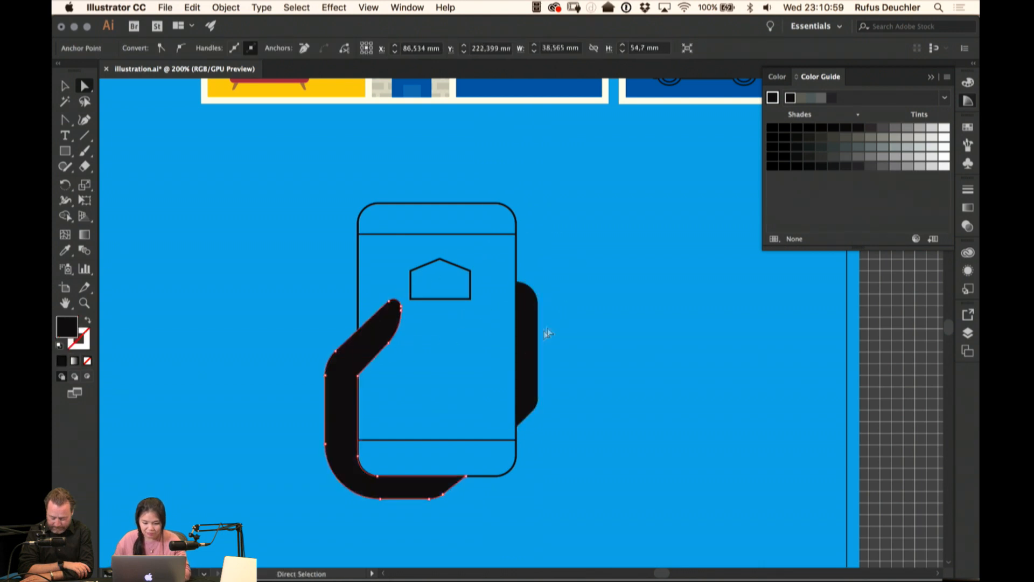
Recolor both hand parts together with the dark blue from the custom palette swatches
left_click(536, 329, "shift")
left_click(968, 126)
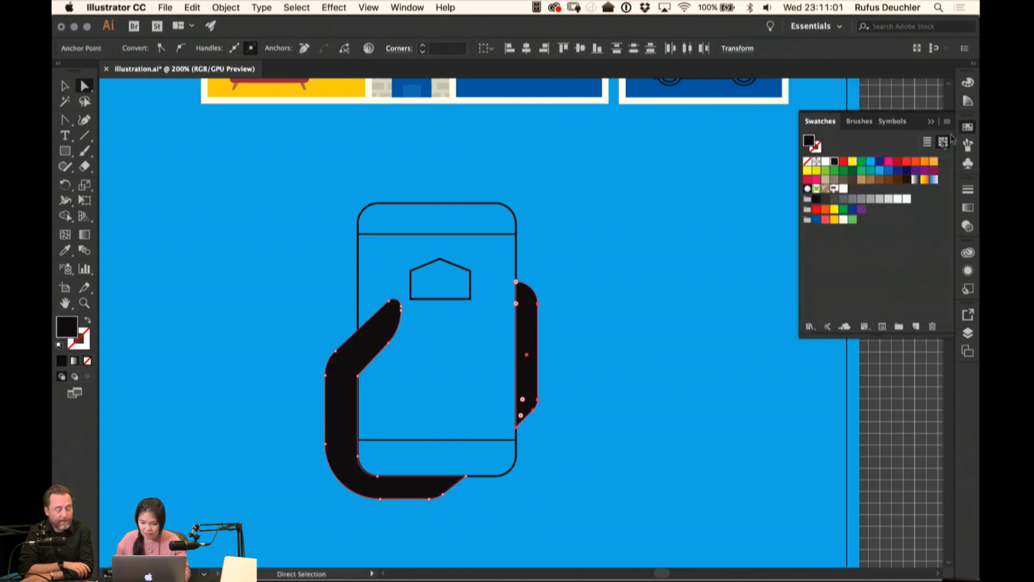
left_click(841, 220)
left_click(826, 220)
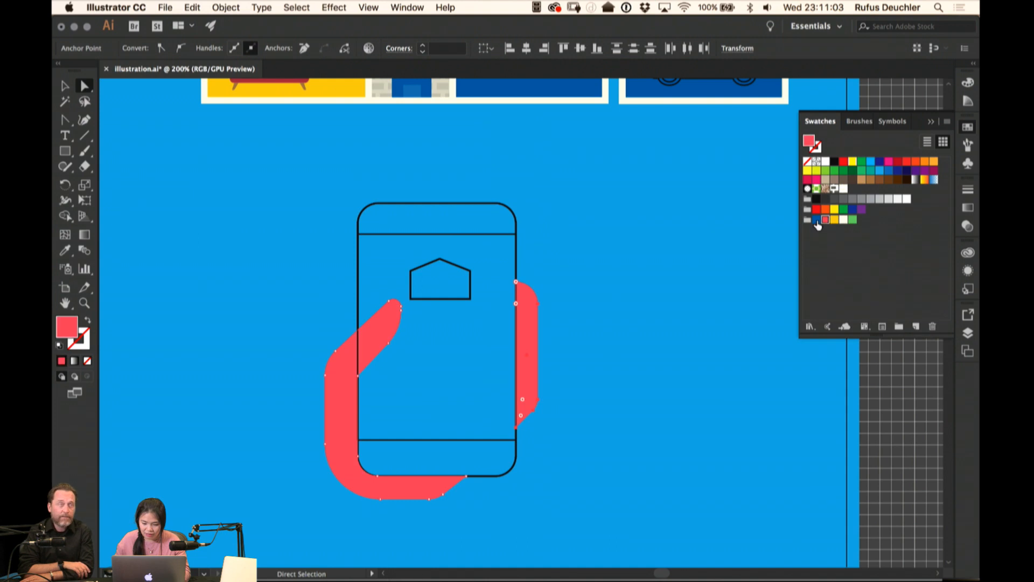
left_click(817, 220)
left_click(651, 237)
Convert the phone's screen outline into a solid fill and color it with a dark gray swatch
left_click(506, 235)
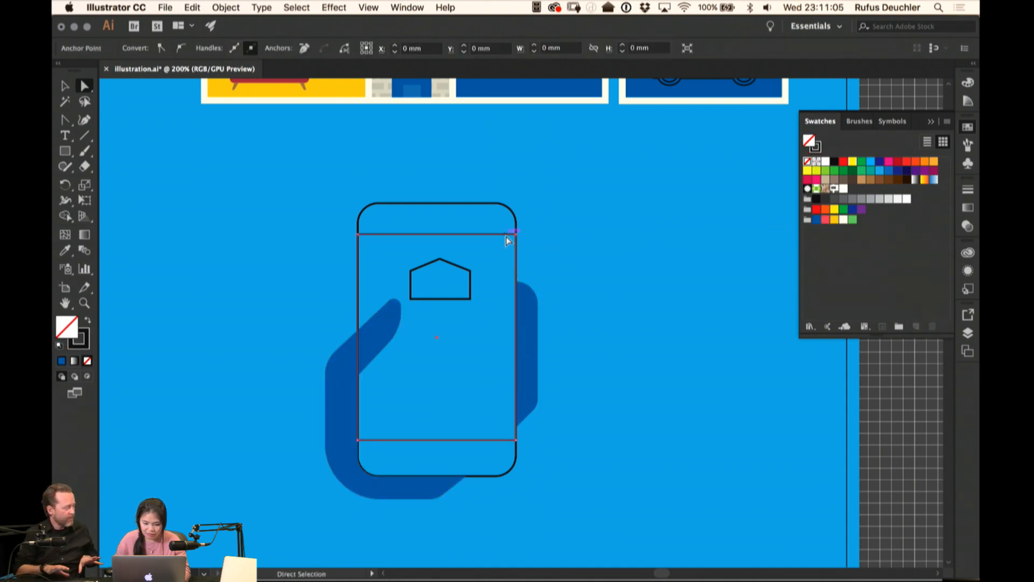
key("shift+x")
left_click(834, 199)
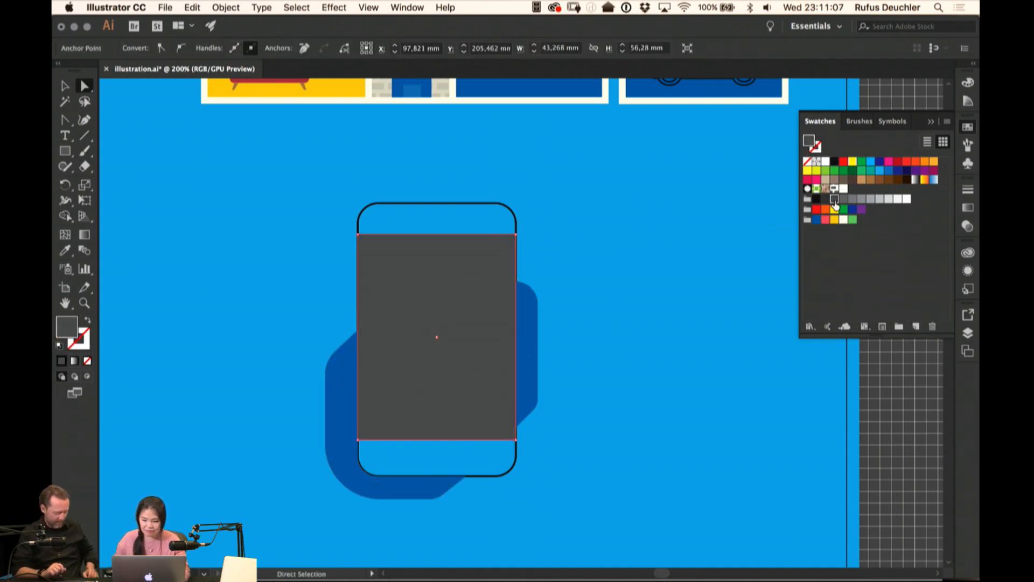
left_click(844, 199)
left_click(625, 190)
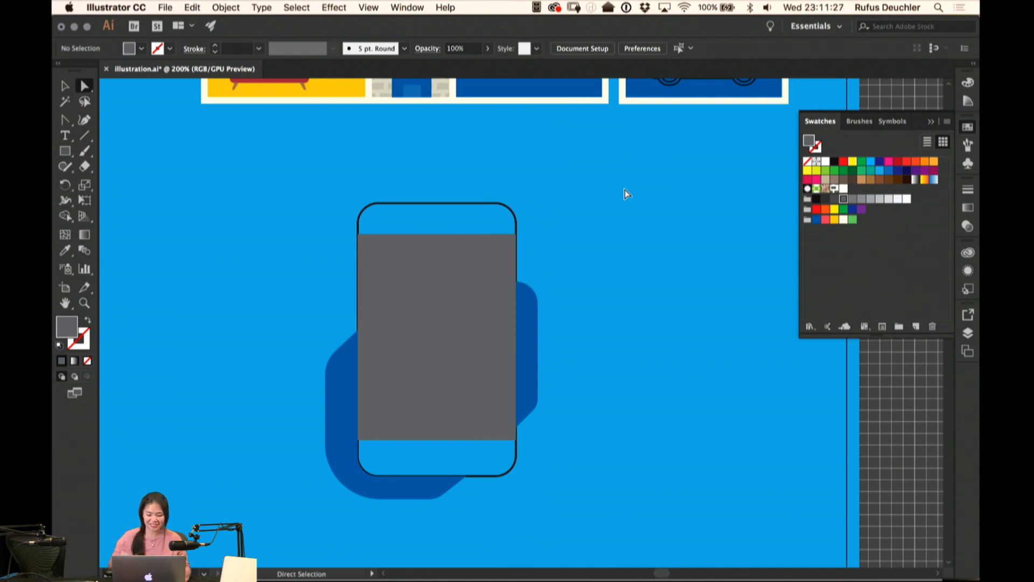
Fill the phone body with the palette's cream color, then select the screen rectangle and the custom color group
left_click(487, 203)
left_click(852, 201)
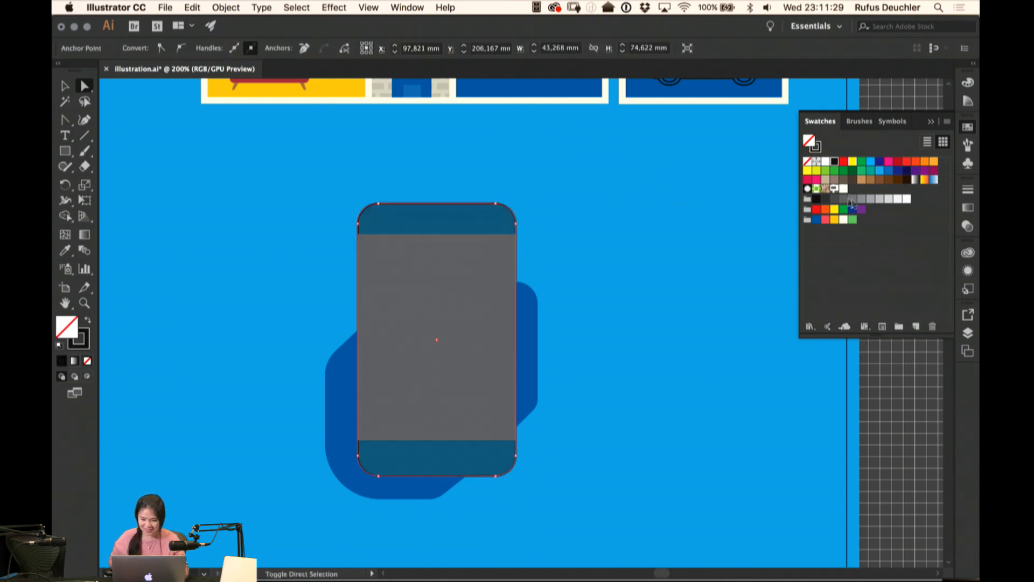
key("ctrl+z")
left_click(451, 288)
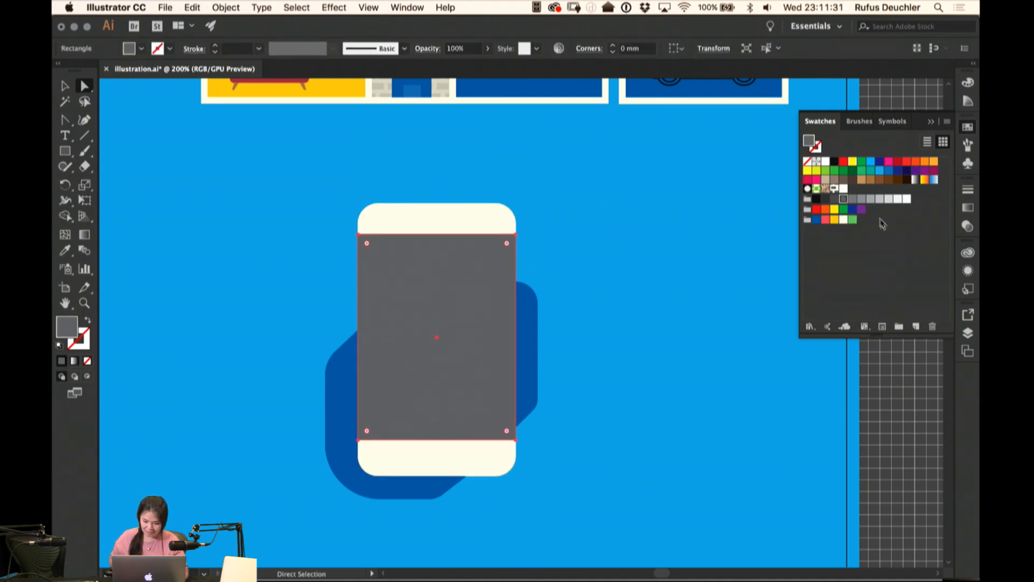
left_click(808, 219)
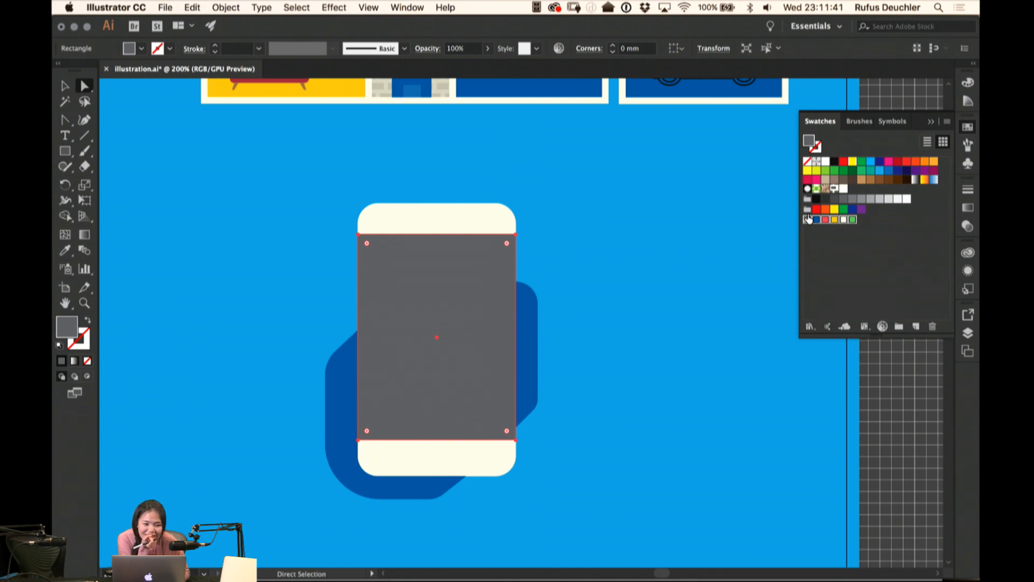
Isolate the hand's group and bring the thumb shape in front of the phone
scroll(593, 204, "down", 3)
scroll(592, 203, "left", 2)
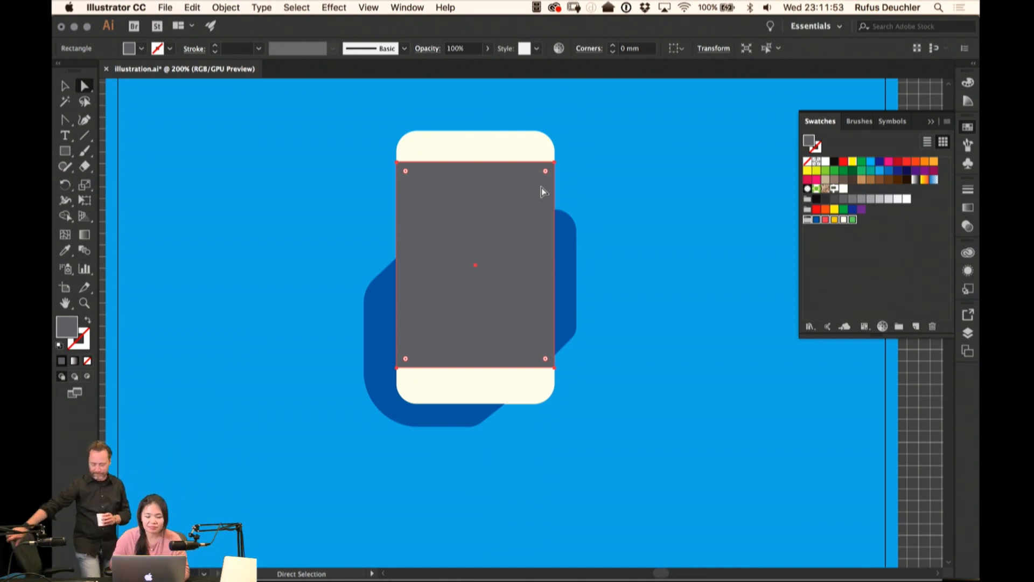
key("v")
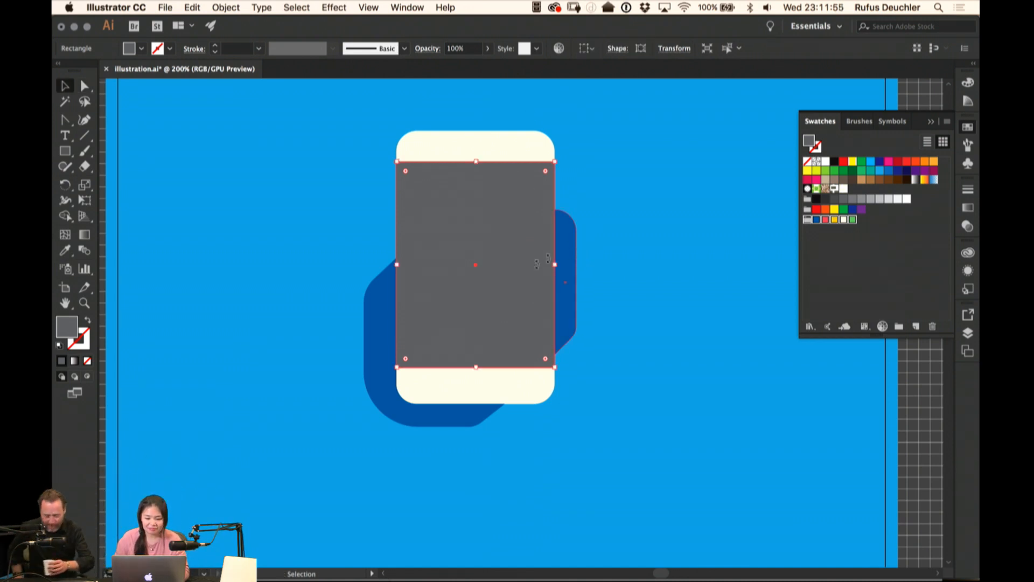
double_click(377, 326)
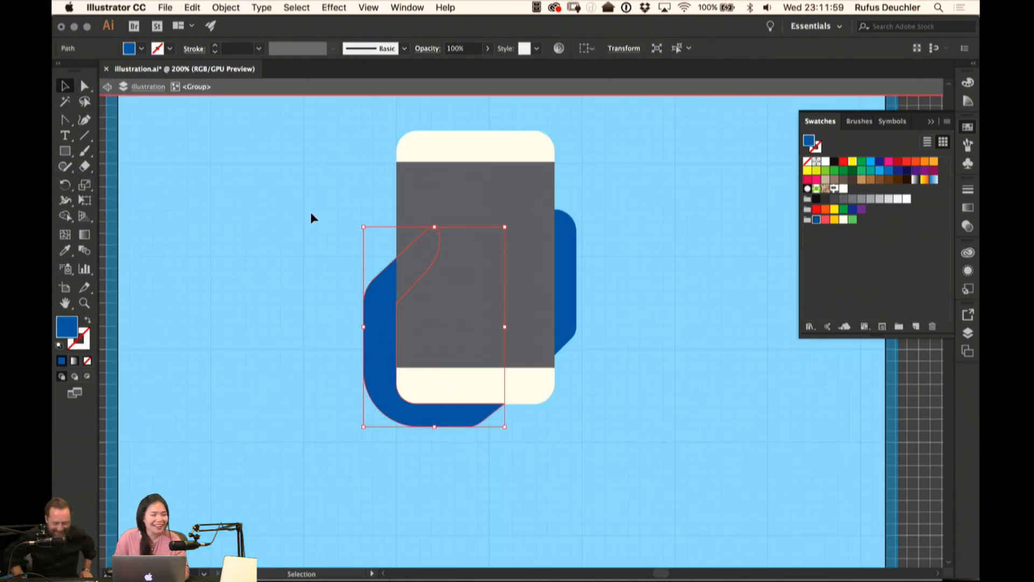
key("super+x")
key("super+f")
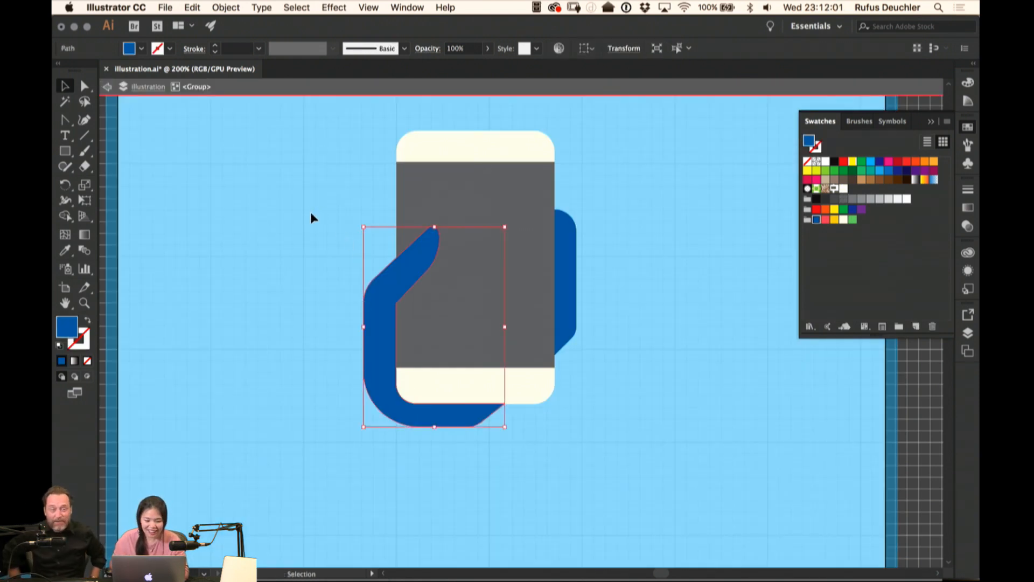
double_click(632, 159)
key("a")
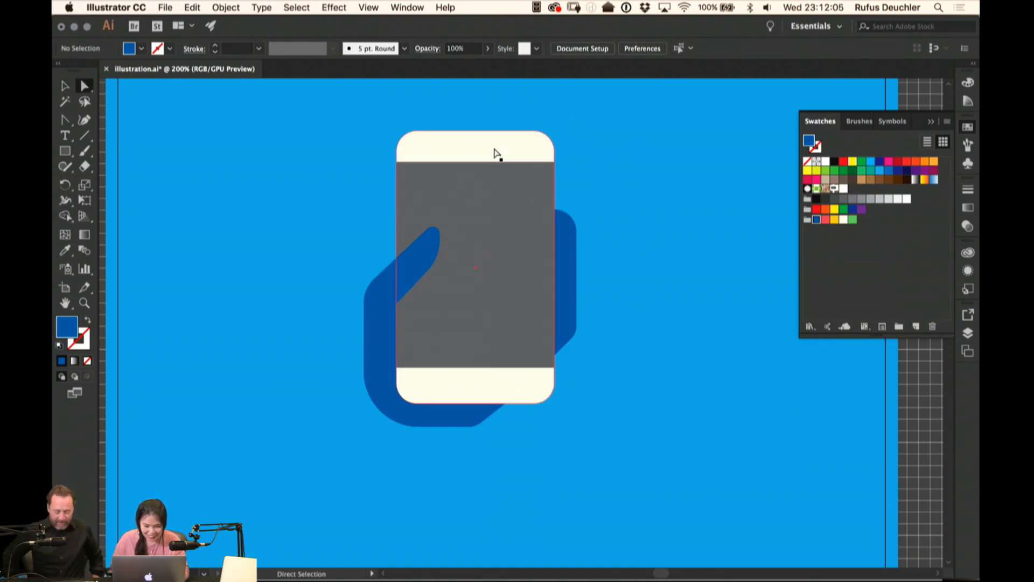
Recolor the phone's screen with a light blue tint from the Color Guide
left_click(490, 202)
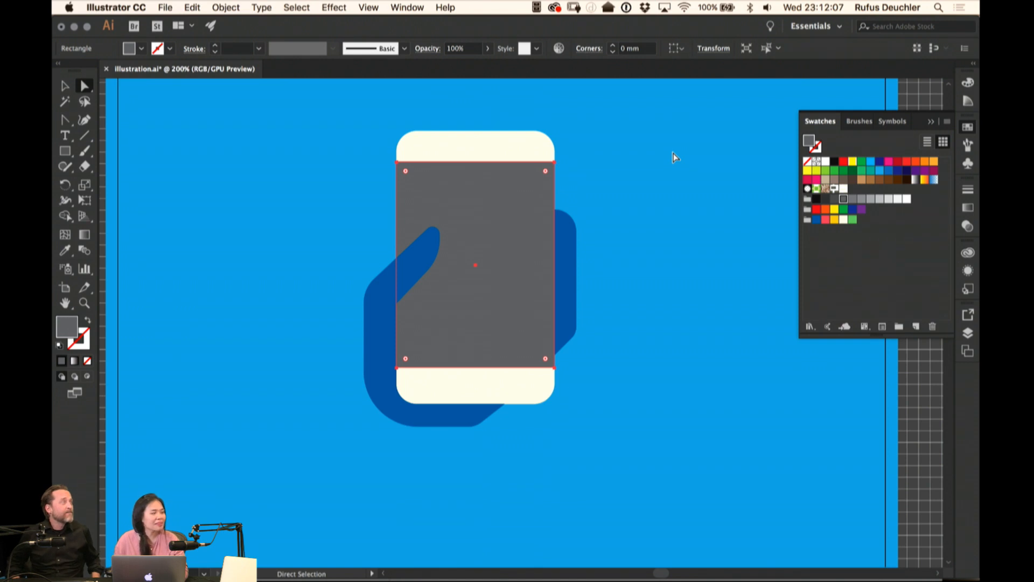
left_click(968, 100)
left_click(895, 128)
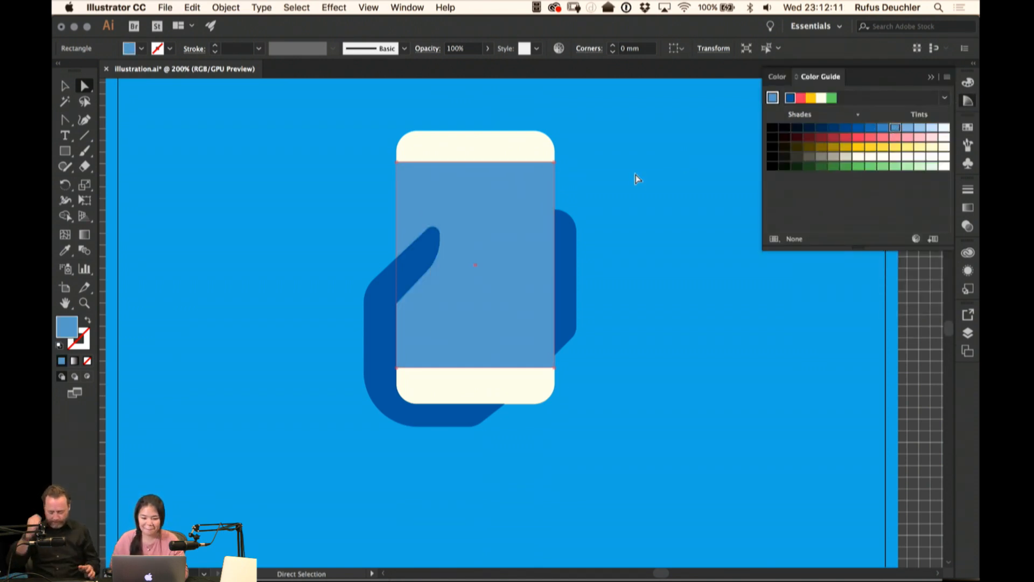
left_click(637, 179)
left_click(525, 188)
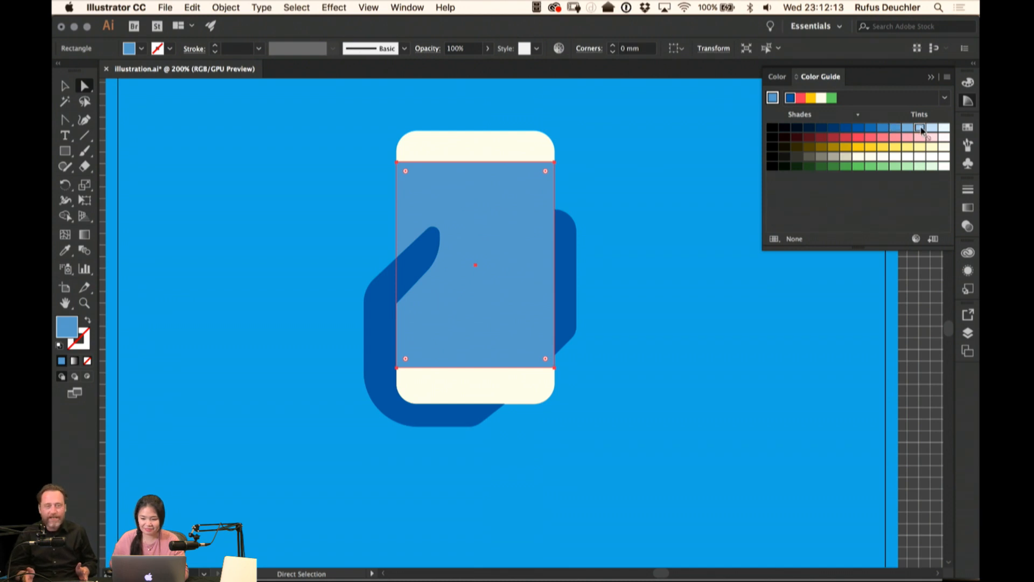
left_click(919, 128)
left_click(667, 173)
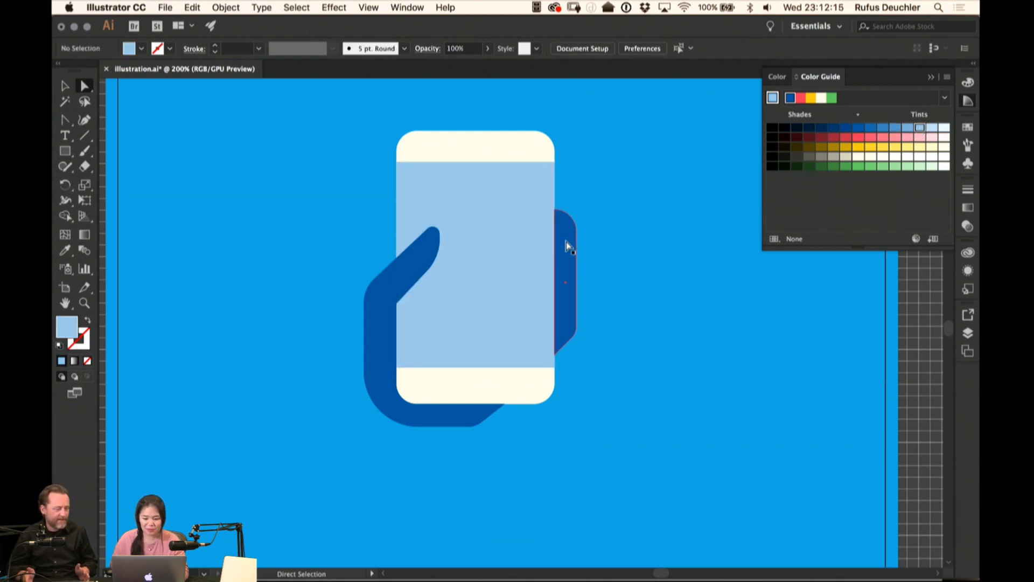
left_click(565, 240)
left_click(650, 160)
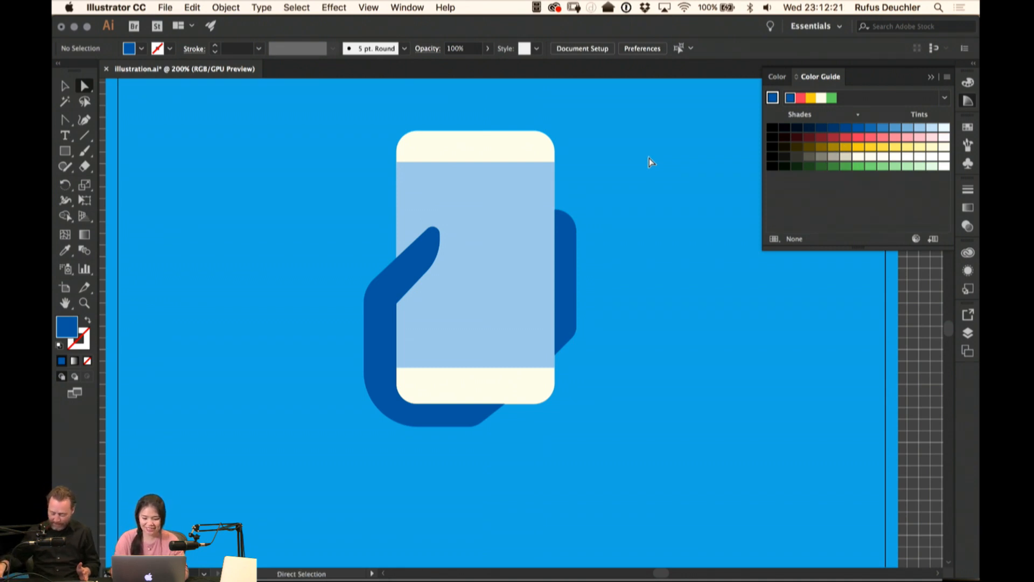
Recolor the house's main roof with the dark blue from the Color Guide after comparing it with the palette red
key("super+minus")
key("super+minus")
key("super+minus")
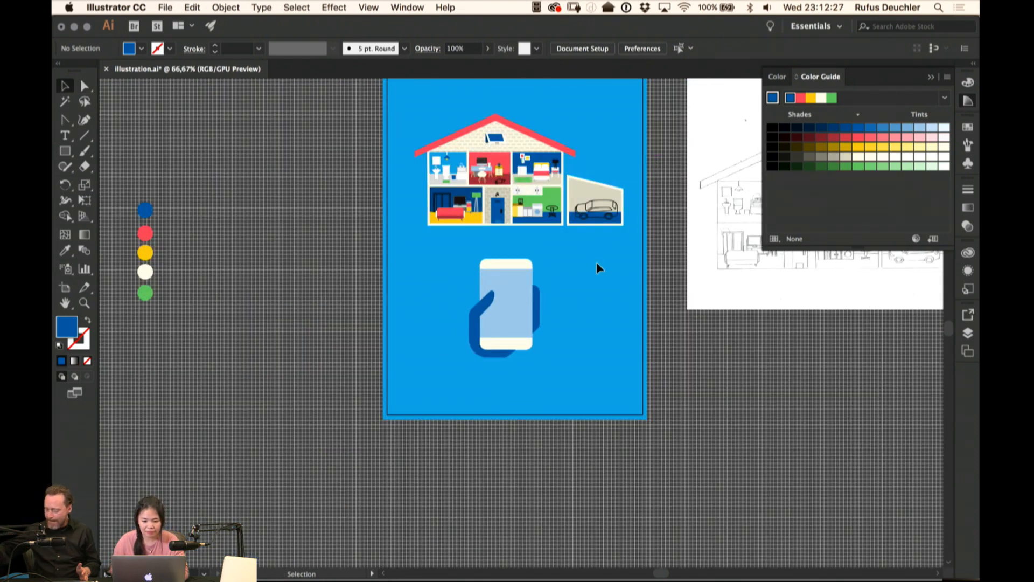
key("a")
left_click(497, 122)
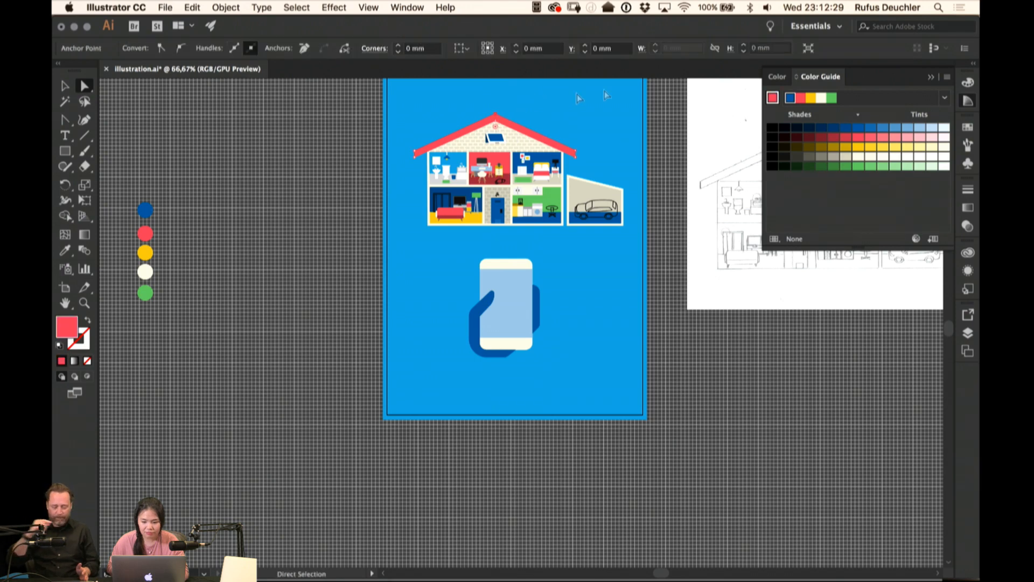
left_click(858, 127)
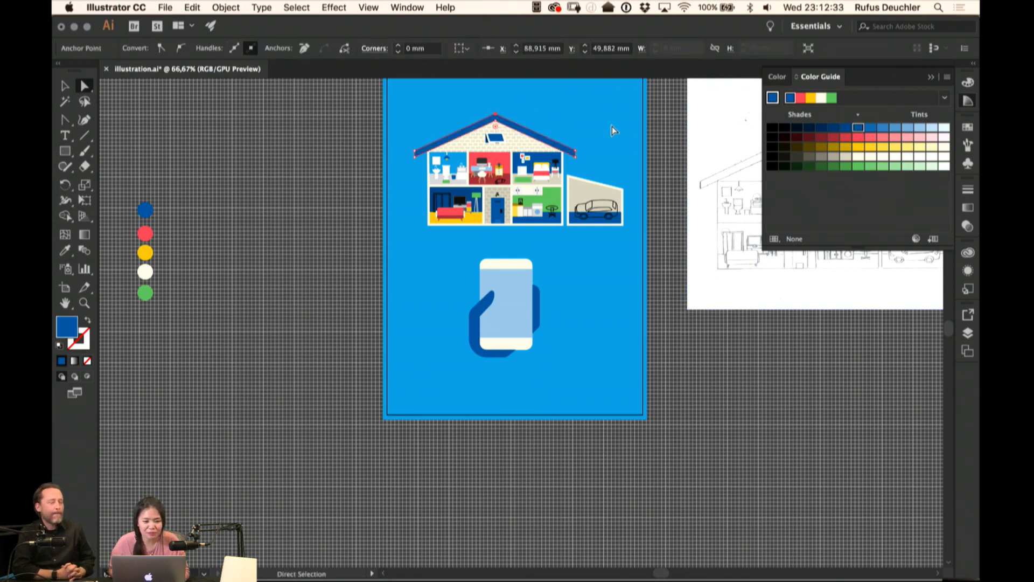
left_click(860, 135)
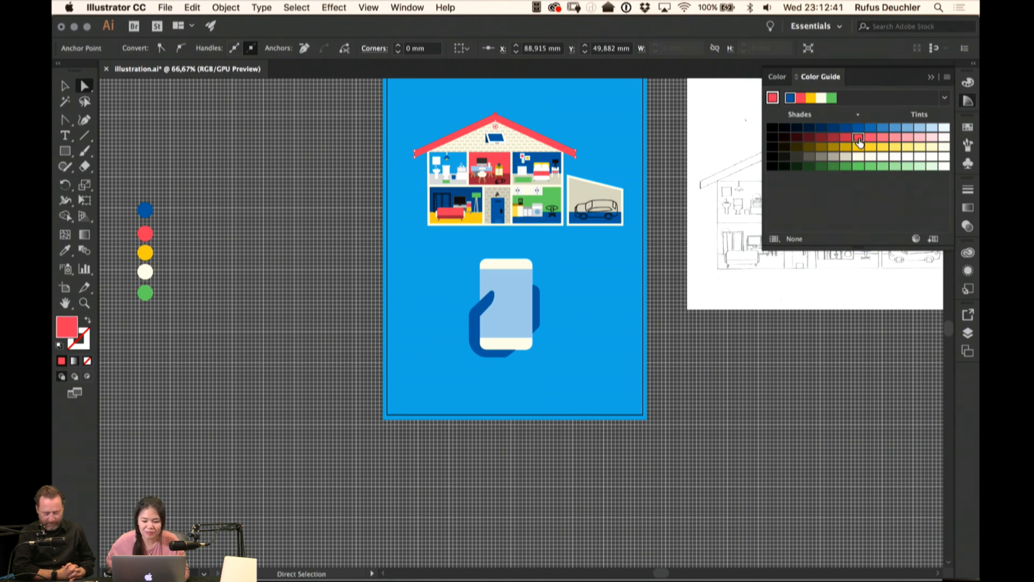
left_click(858, 129)
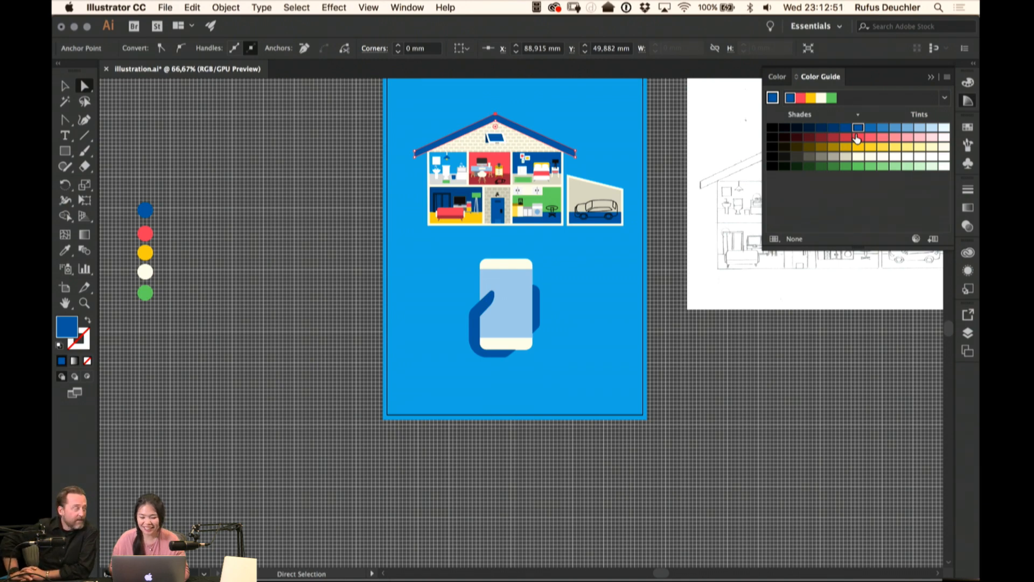
left_click(858, 138)
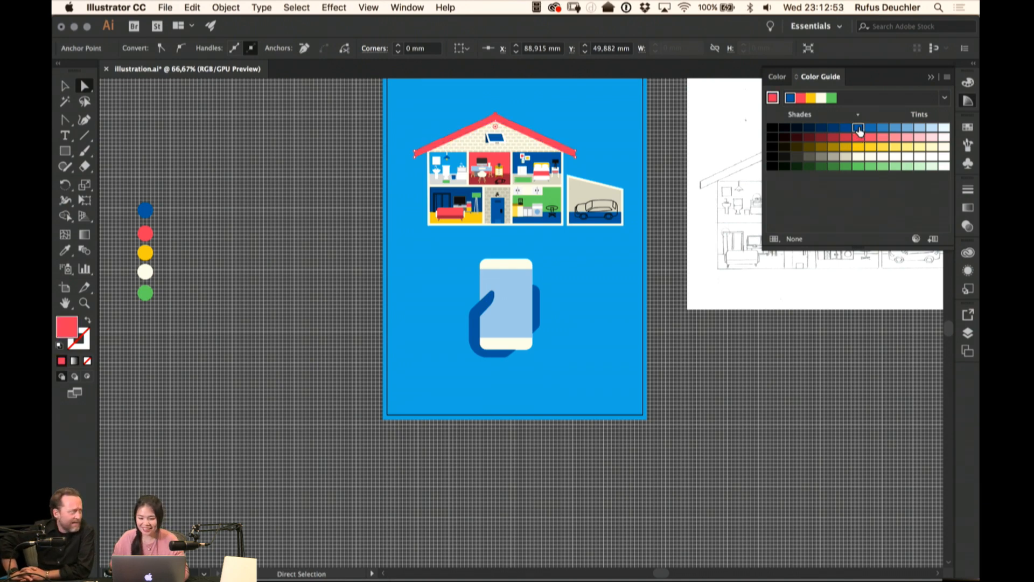
left_click(858, 127)
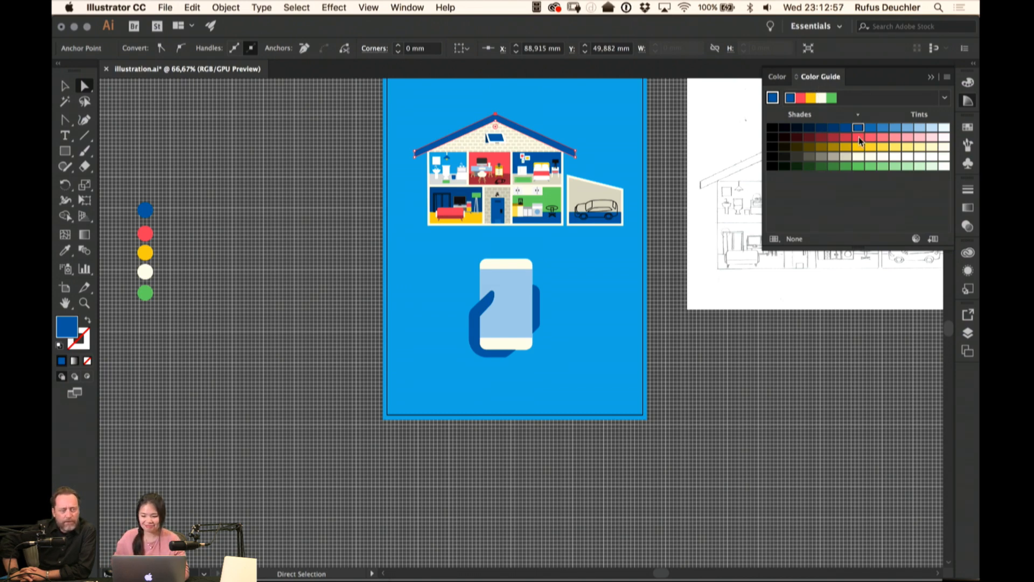
left_click(858, 137)
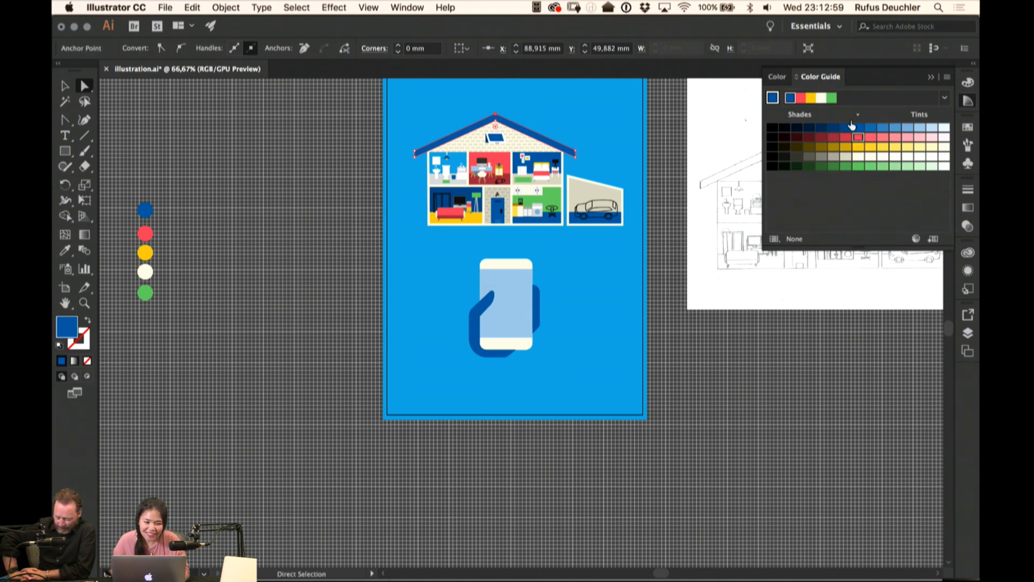
left_click(603, 105)
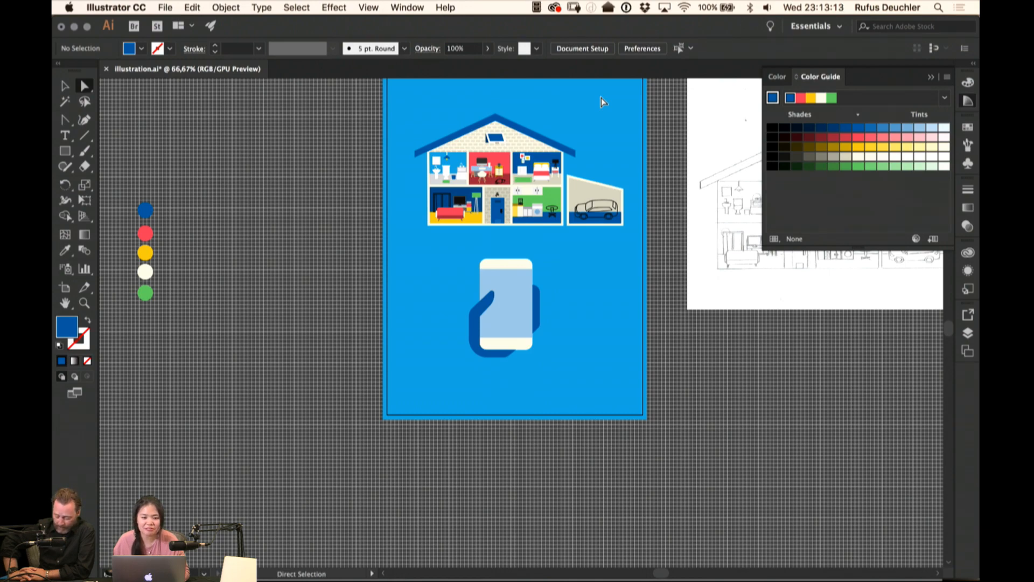
scroll(609, 105, "down", 1)
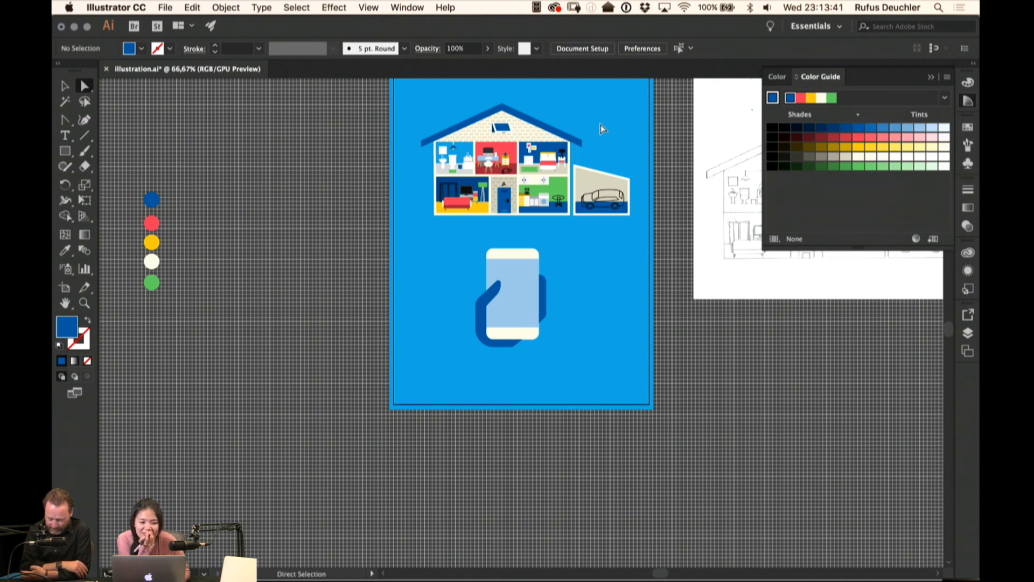
key("v")
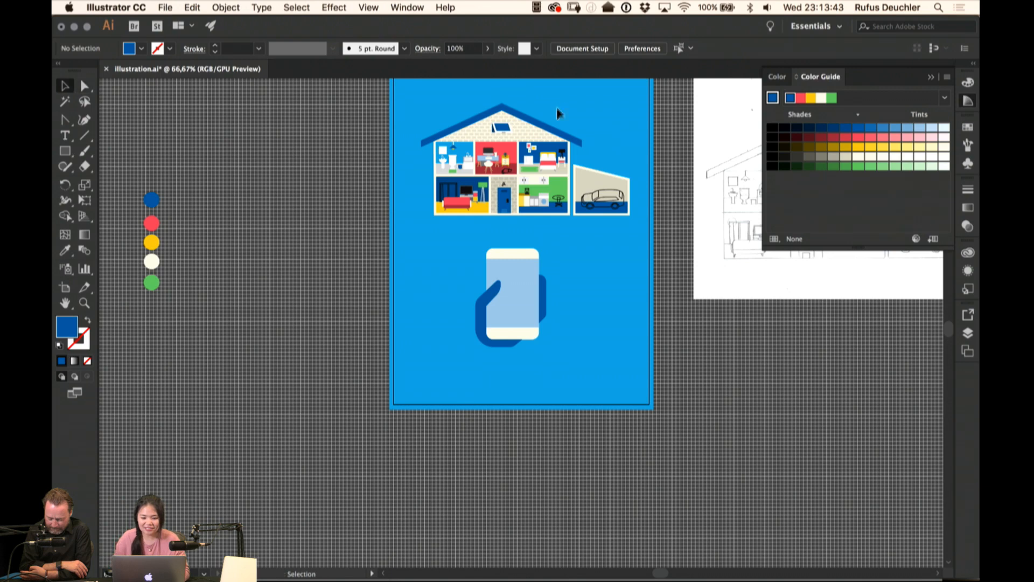
left_click(556, 130)
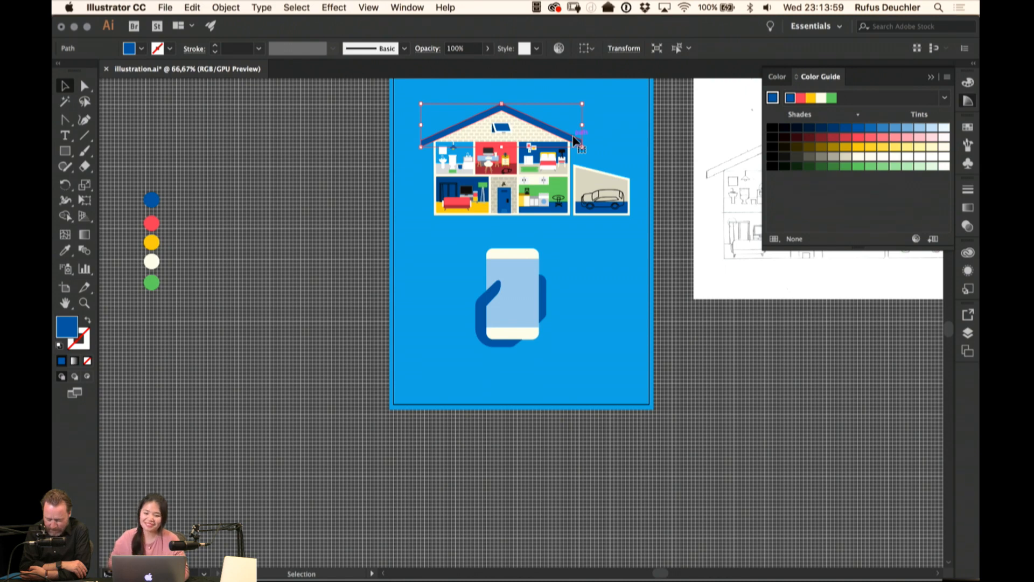
left_click(631, 133)
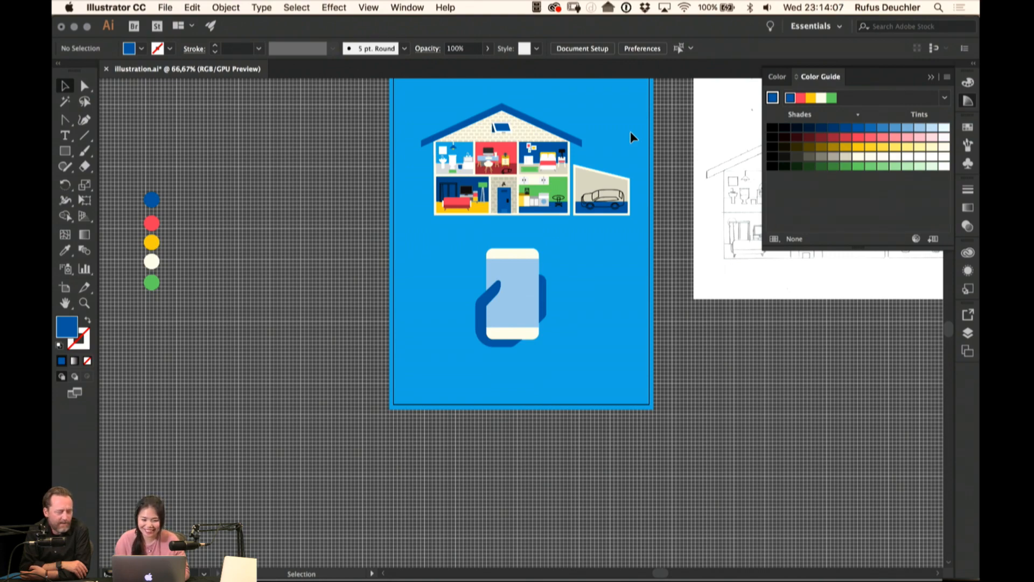
Fill the garage's back wall with the brick pattern sampled from the house's gable using the Eyedropper
key("space")
left_click_drag(618, 153, 621, 139)
key("a")
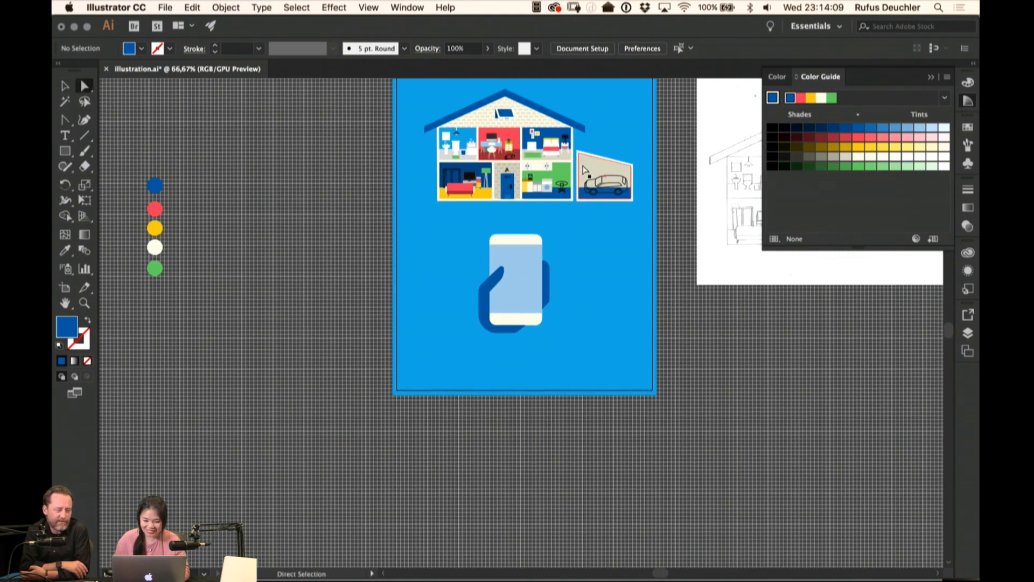
left_click(588, 169)
left_click(641, 123)
left_click(589, 170)
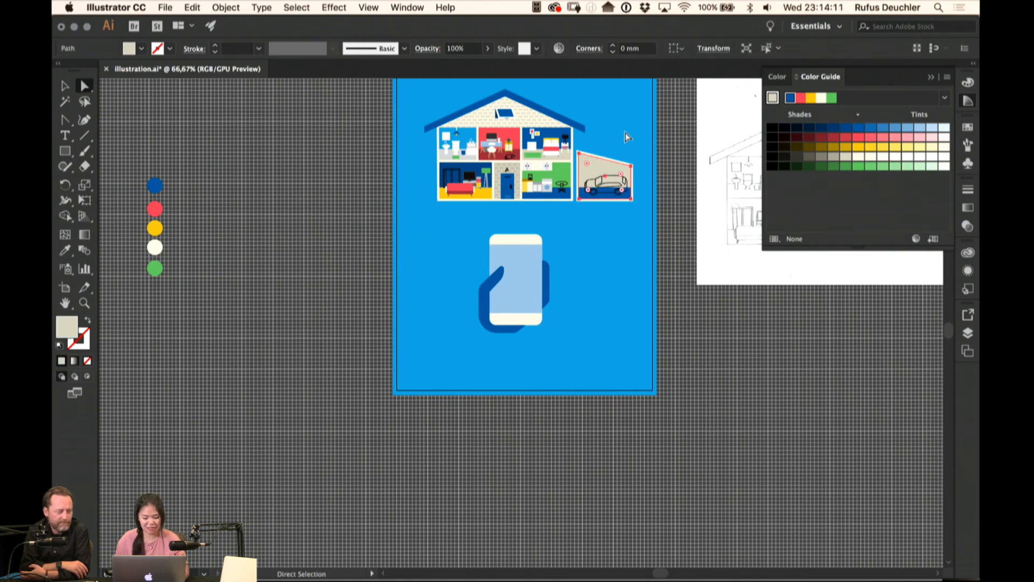
key("i")
left_click(525, 110)
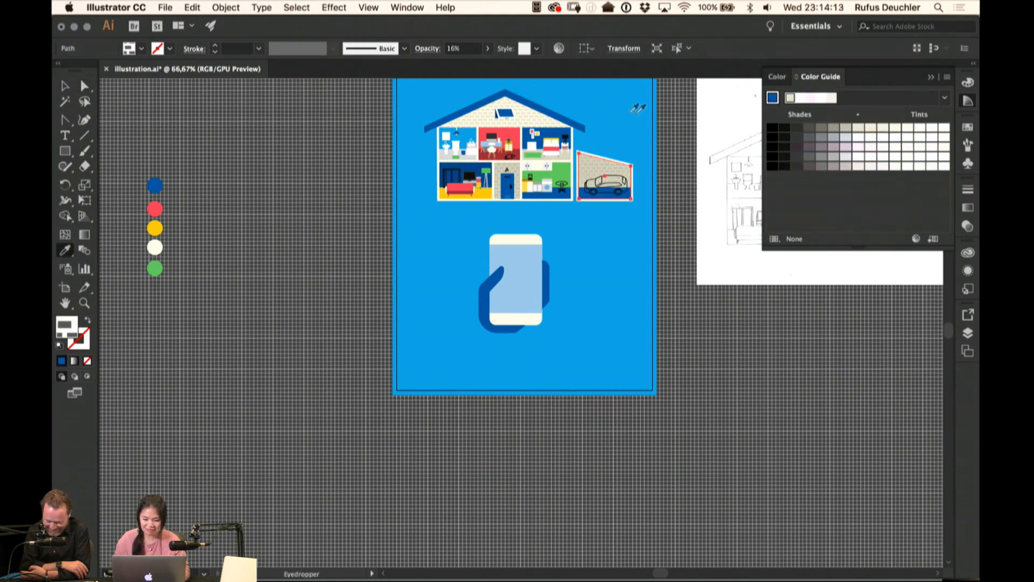
key("a")
left_click(644, 111)
key("v")
key("space")
left_click_drag(641, 107, 639, 130)
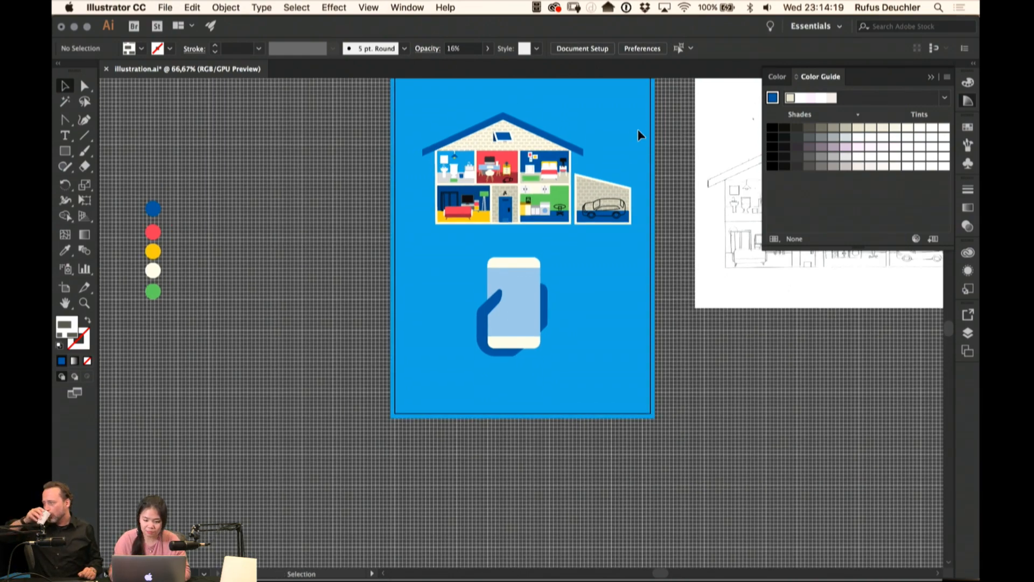
Try the custom palette's red swatch on the house's main roof
key("a")
key("super+equal")
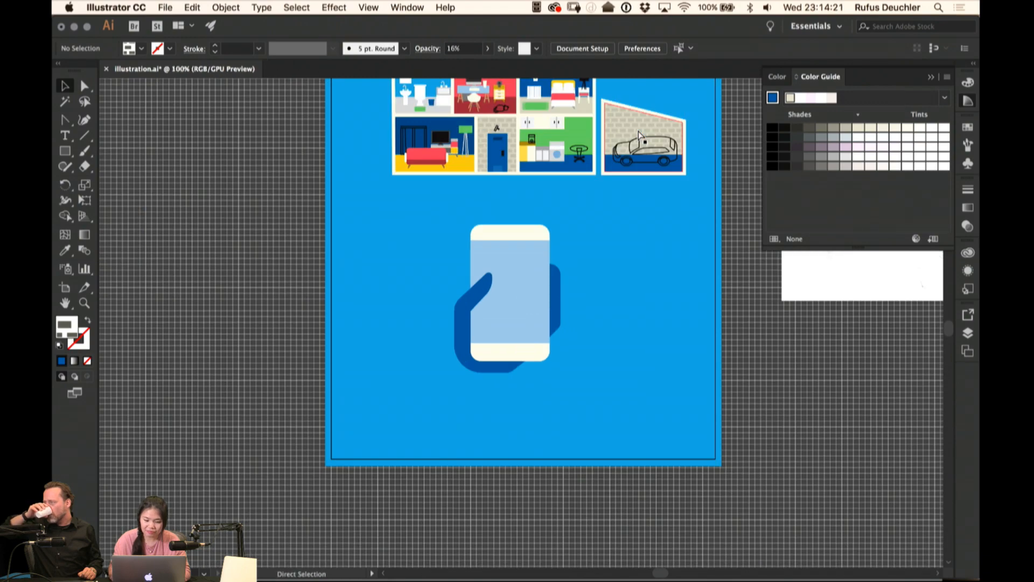
key("space")
left_click_drag(561, 147, 475, 276)
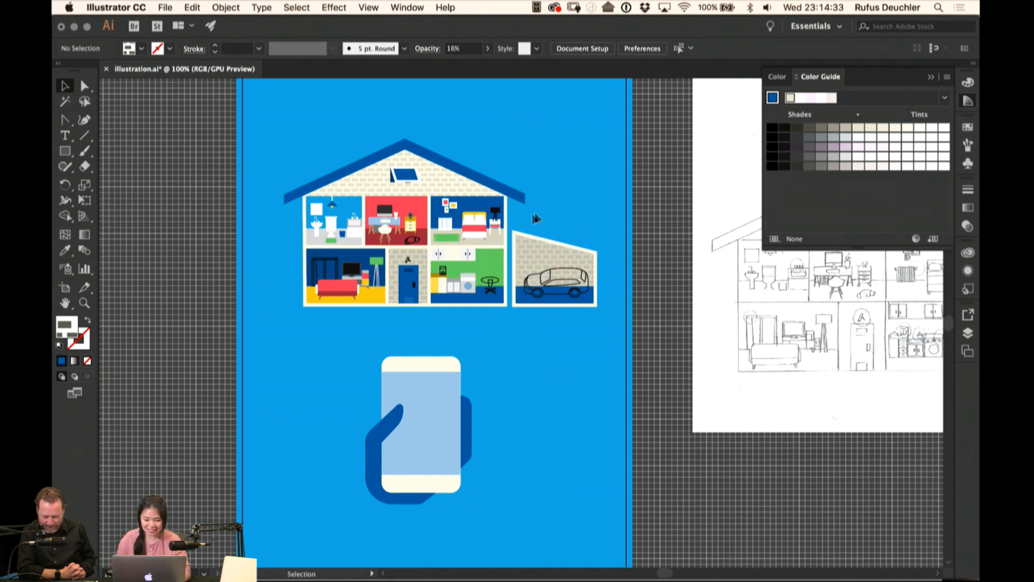
key("super+equal")
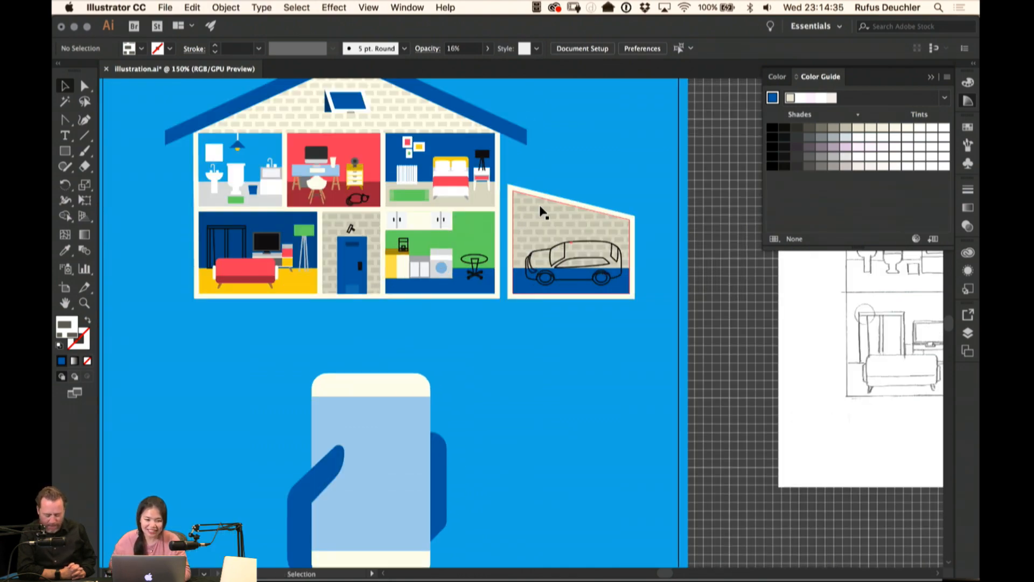
scroll(543, 212, "right", 3)
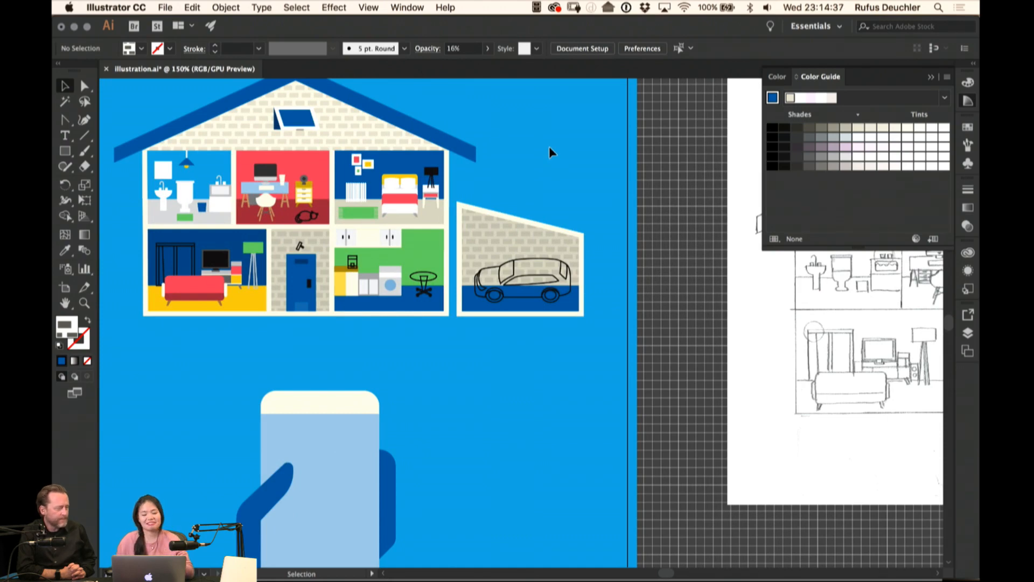
key("a")
left_click(425, 136)
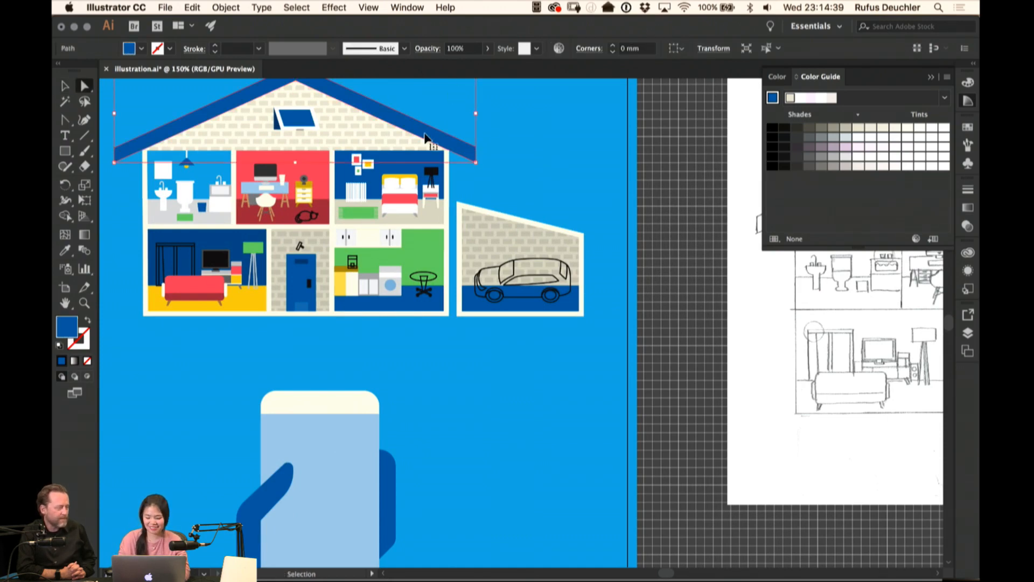
key("super+minus")
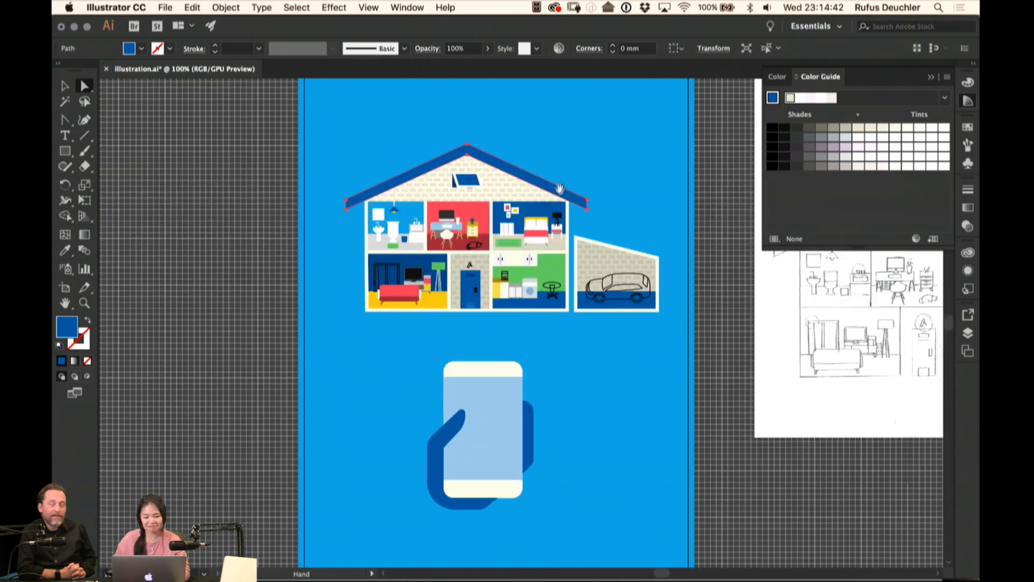
scroll(425, 135, "down", 5)
scroll(425, 135, "right", 2)
left_click(968, 127)
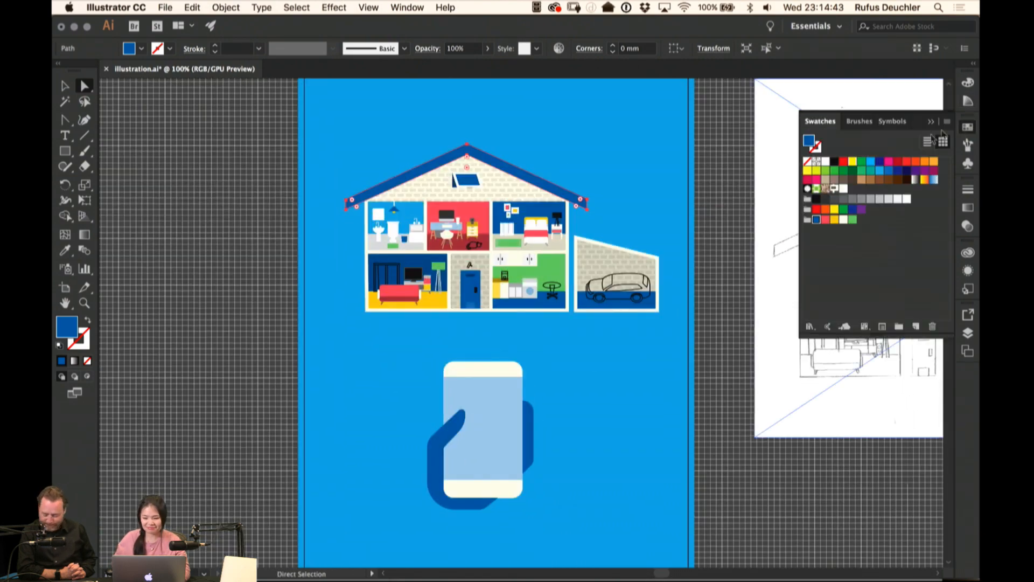
left_click(826, 219)
left_click(604, 146)
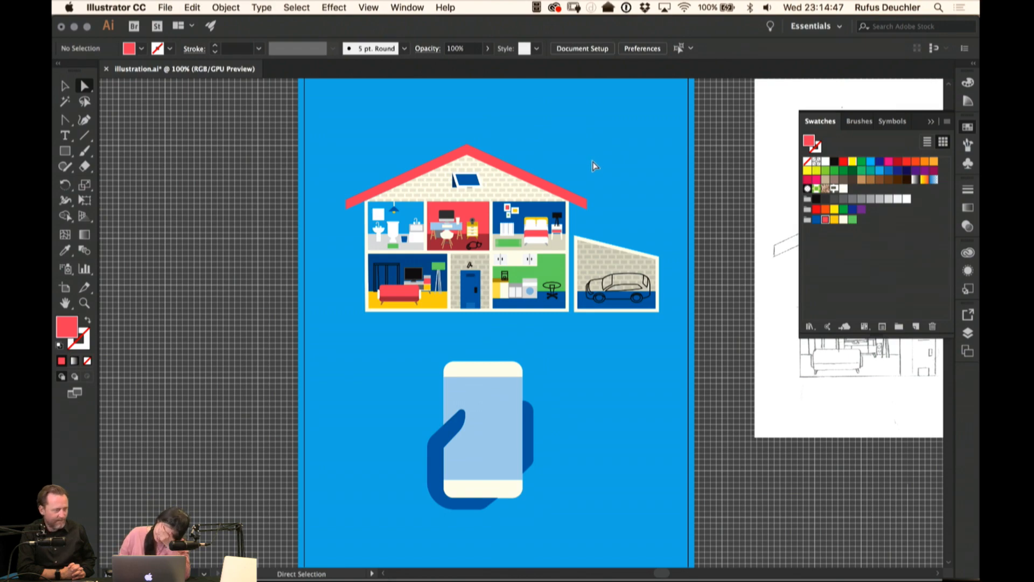
Undo the main roof's last color change
scroll(602, 166, "down", 1)
scroll(602, 166, "right", 1)
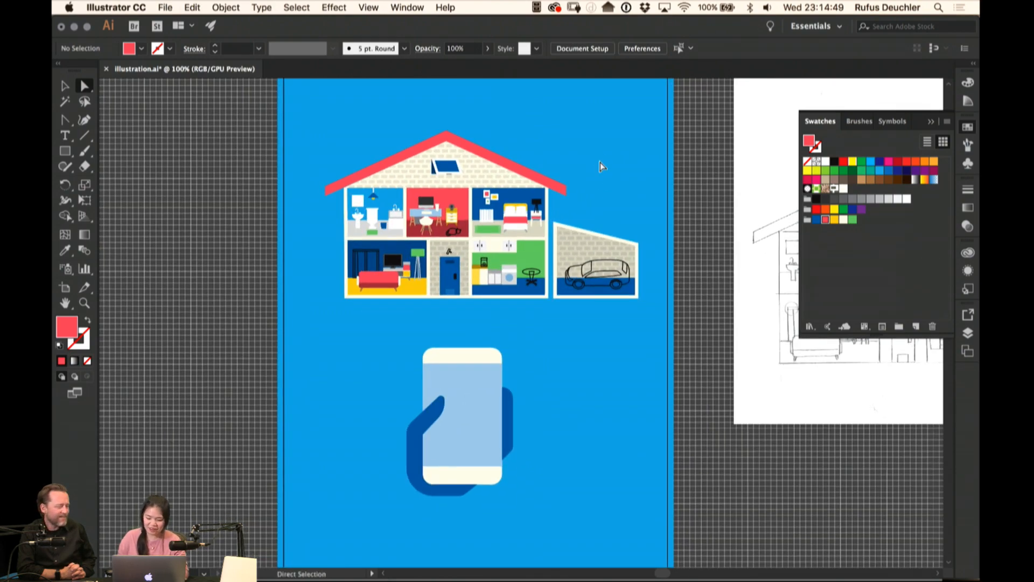
key("super+equal")
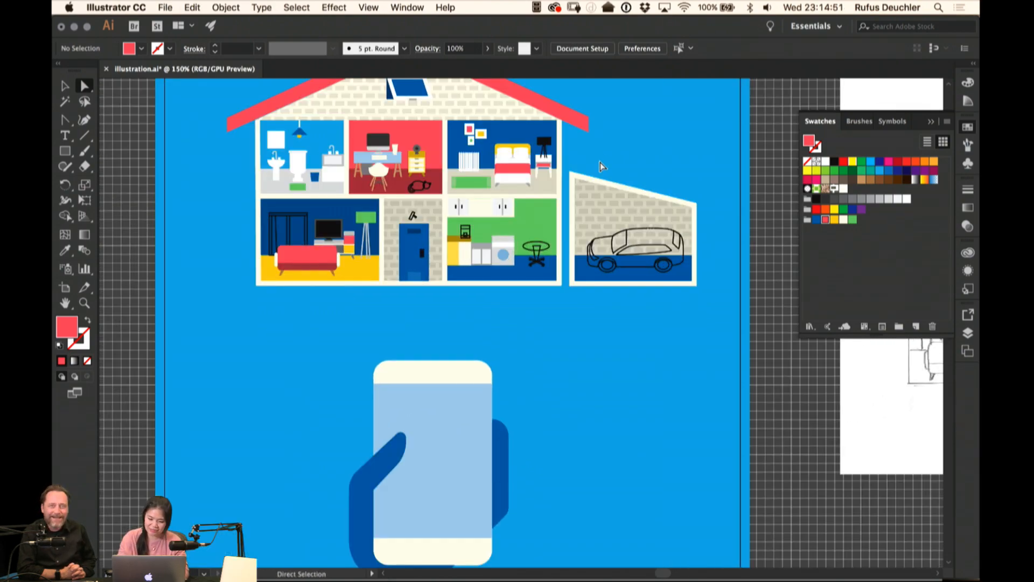
left_click_drag(660, 160, 603, 166)
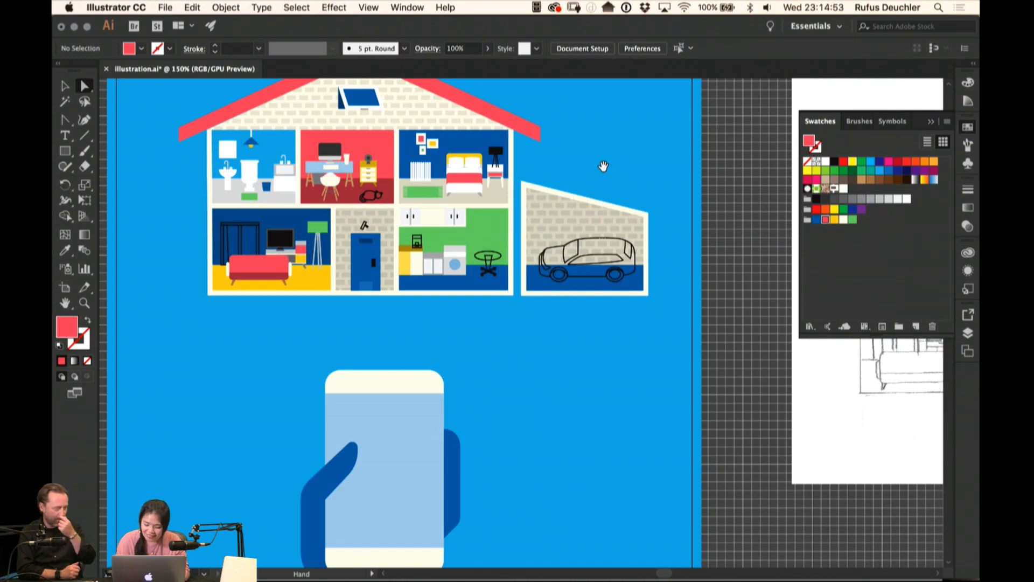
key("super+equal")
left_click_drag(597, 116, 707, 357)
key("super+z")
left_click_drag(702, 258, 529, 157)
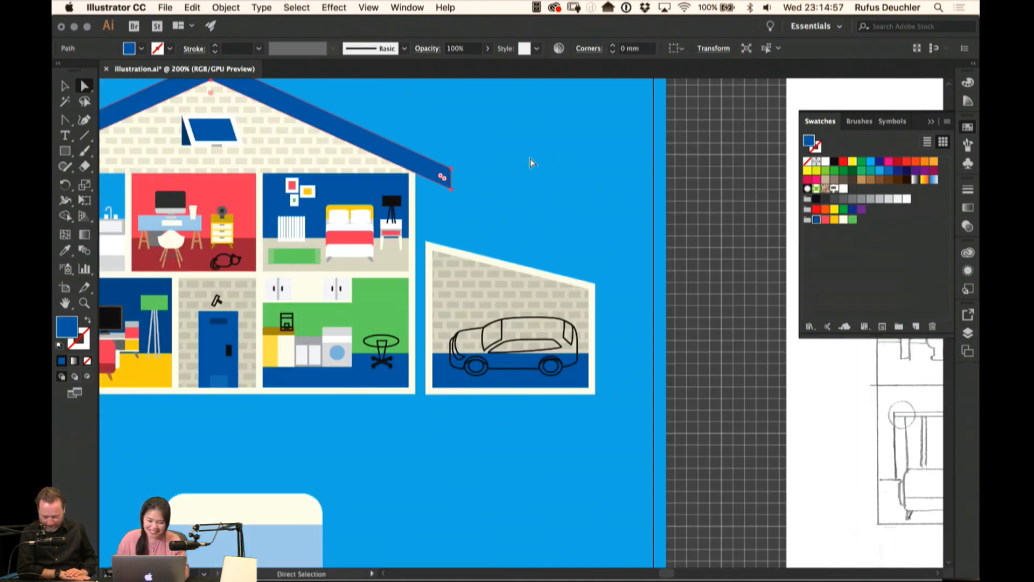
Draw a dark blue sloping roof strip along the garage's upper edge with the Pen tool, spanning the garage's full width
left_click(528, 154)
key("p")
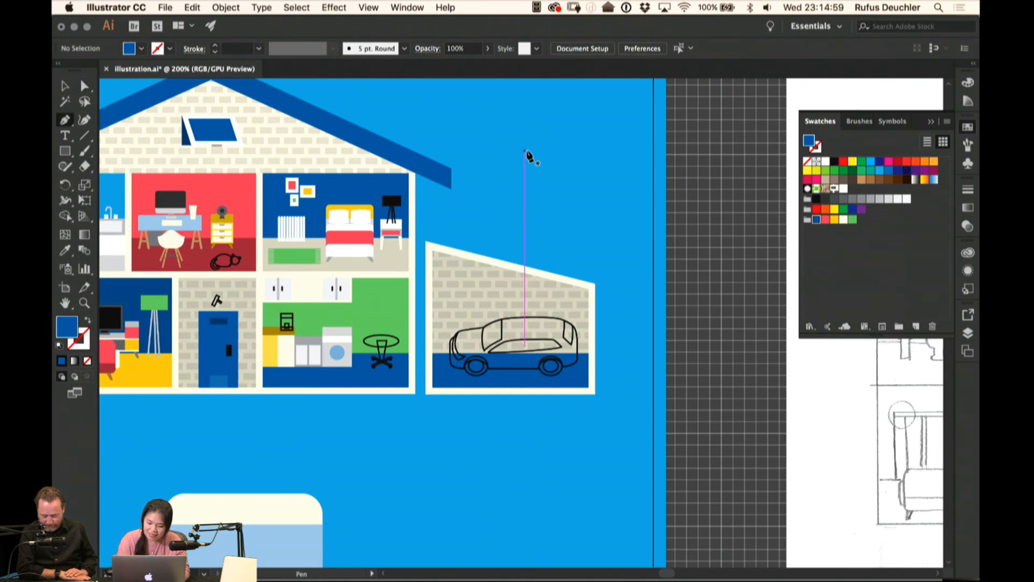
left_click(426, 241)
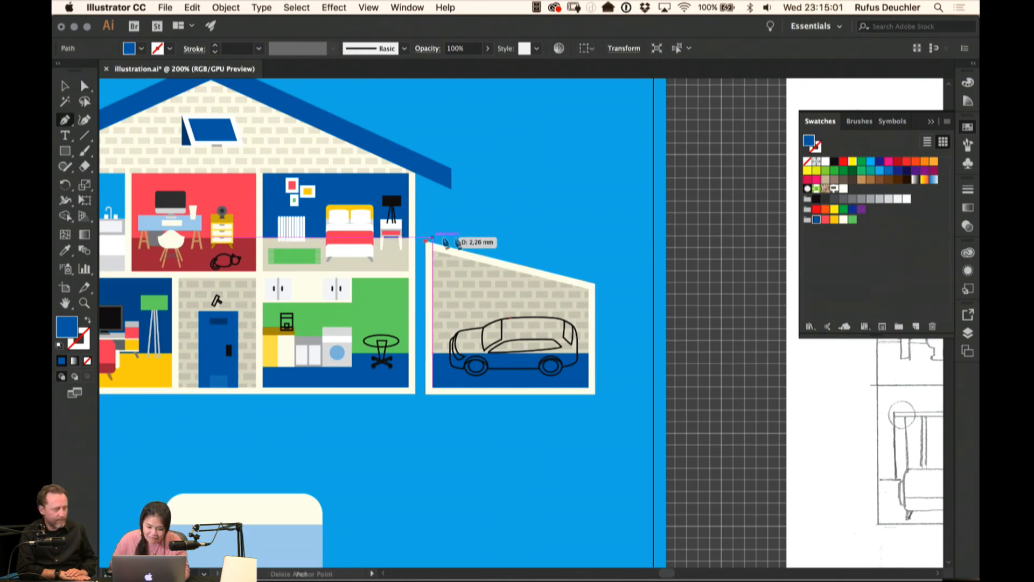
left_click(594, 269)
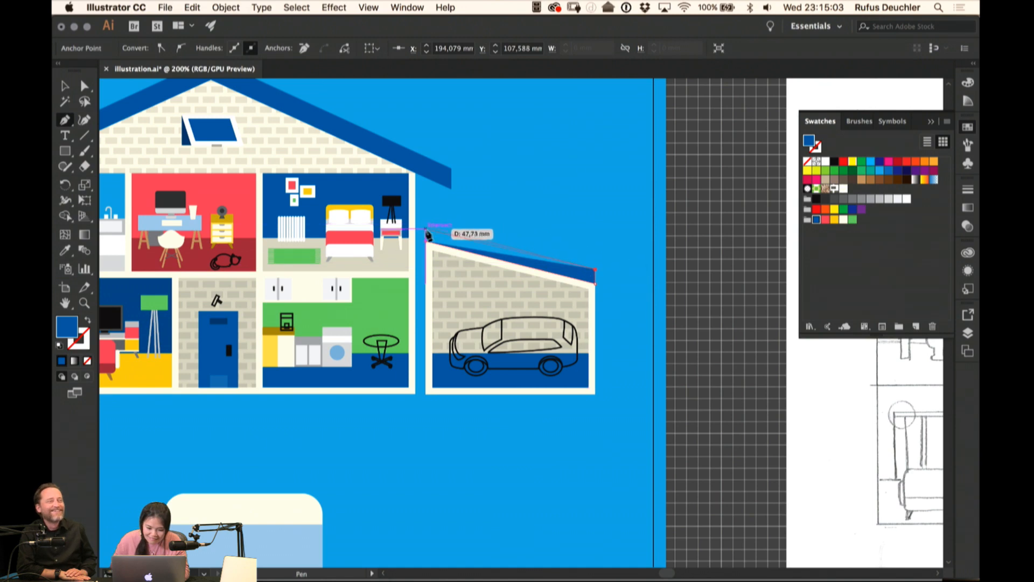
left_click(426, 226)
left_click(425, 241)
key("a")
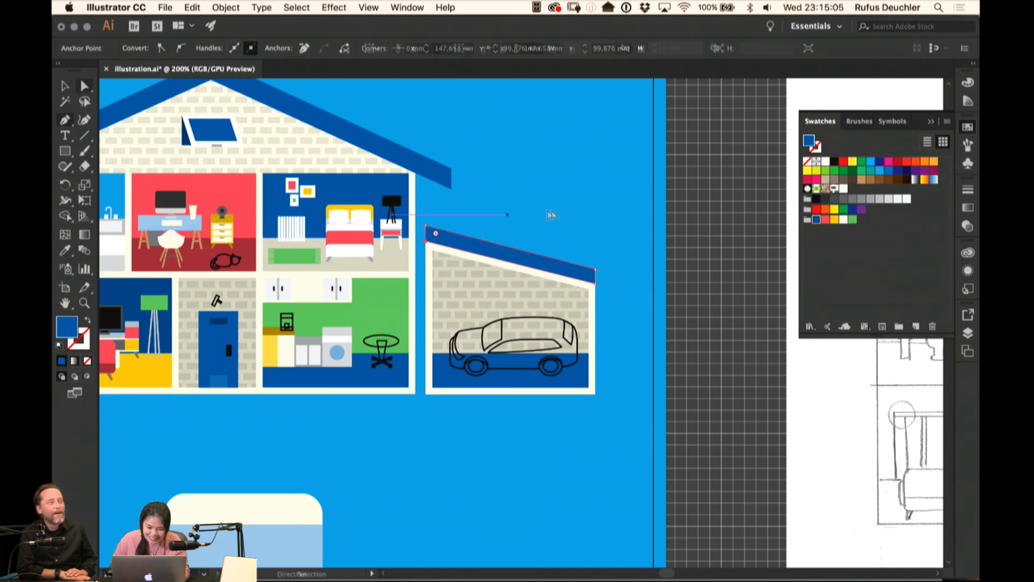
left_click(548, 214)
left_click(426, 226)
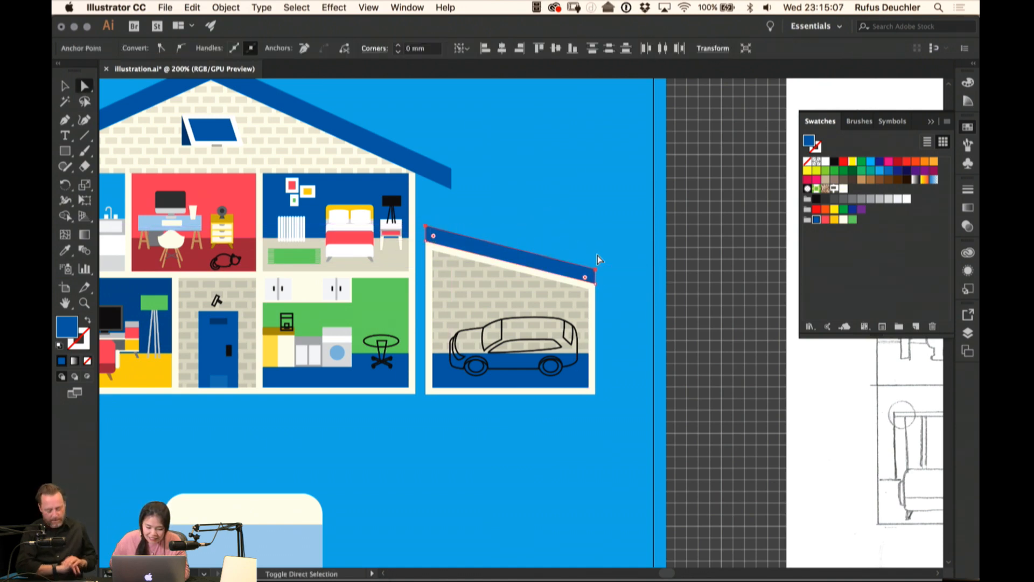
left_click(596, 268, "shift")
key("super+shift+a")
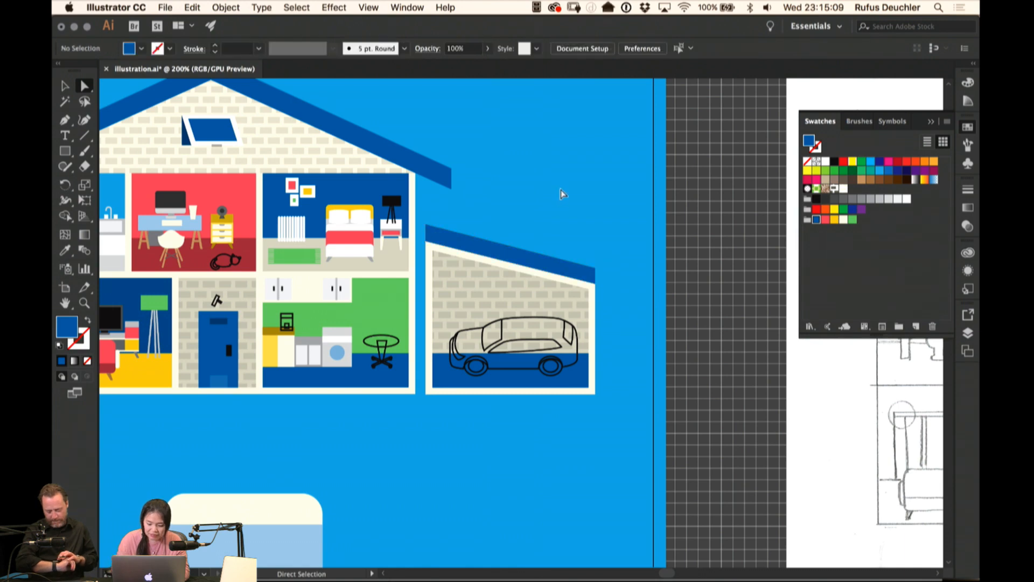
Try the custom palette's red swatch on both the main roof and the garage roof
key("super+1")
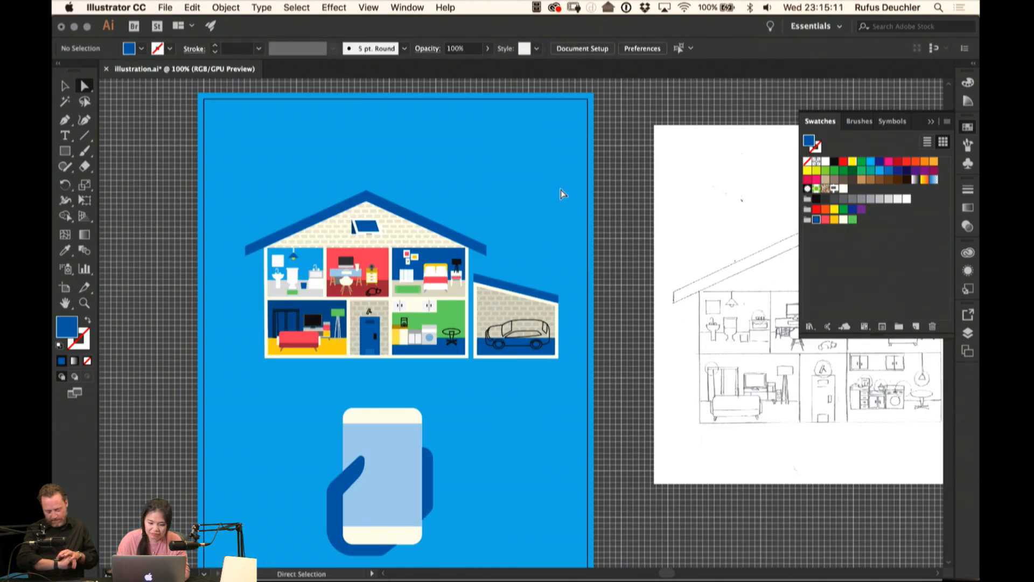
left_click(475, 276)
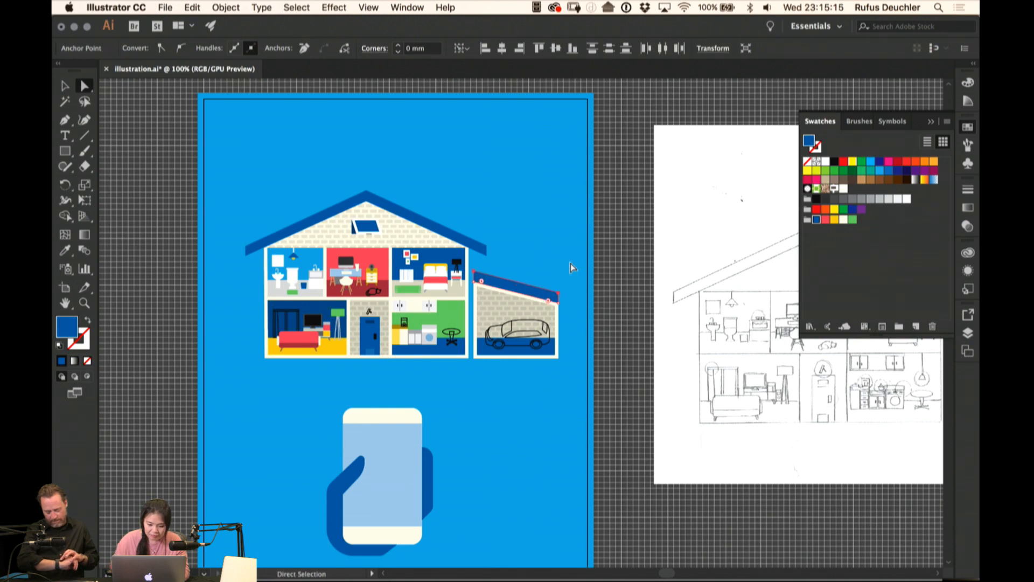
left_click(527, 209)
left_click(475, 278)
left_click(467, 248, "shift")
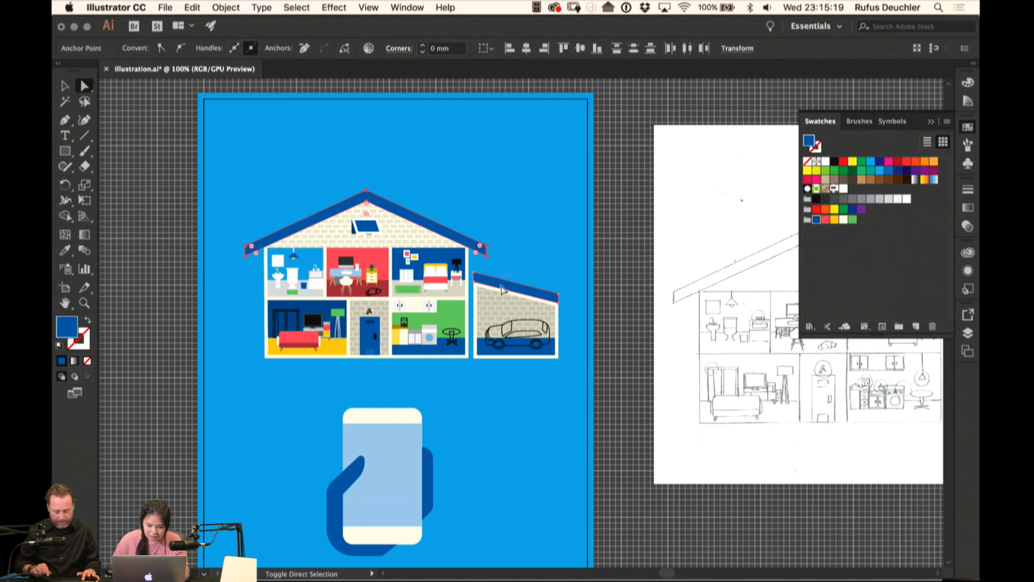
left_click(826, 219)
left_click(564, 193)
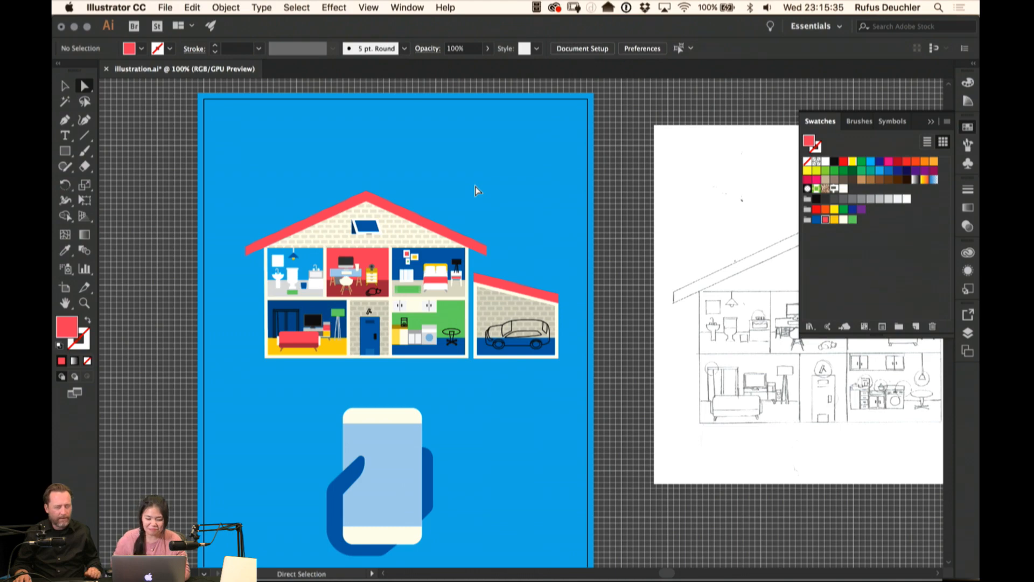
Recolor the main roof and the garage roof with the custom palette's dark blue swatch
left_click(472, 247)
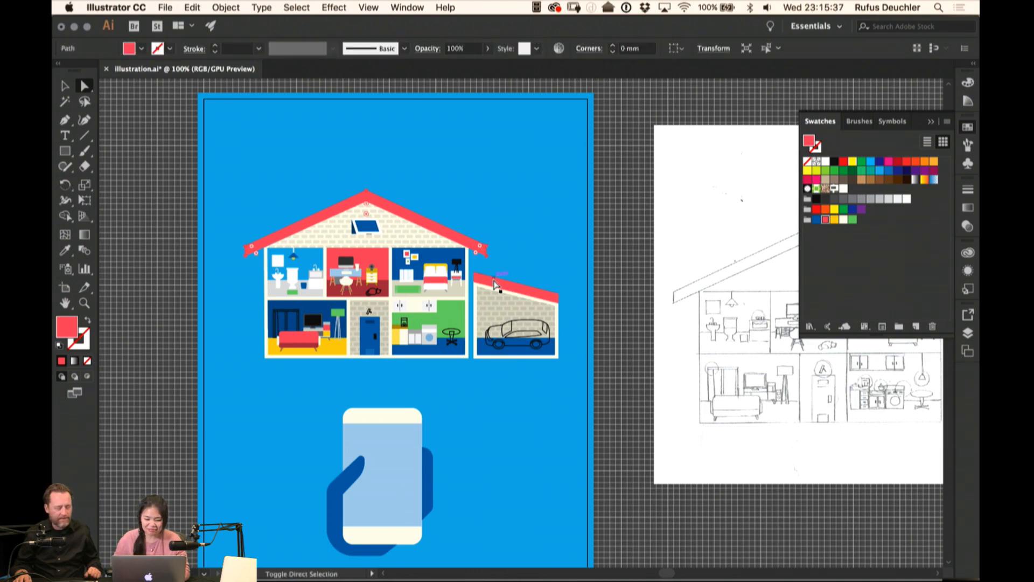
left_click(816, 220)
left_click(554, 219)
left_click_drag(536, 218, 559, 180)
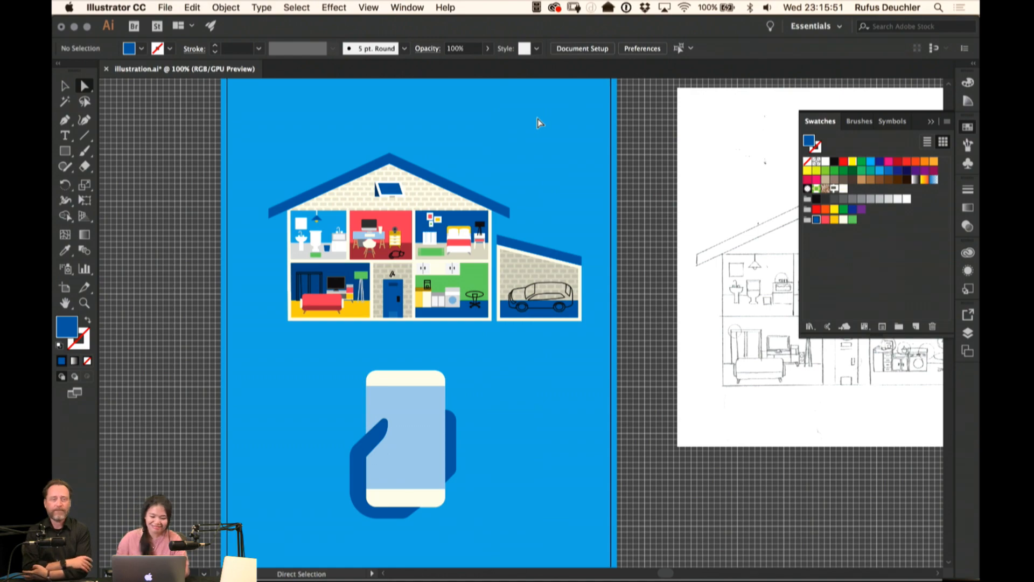
Fill the car body in the garage with the custom palette's red swatch, without a stroke
left_click(552, 286)
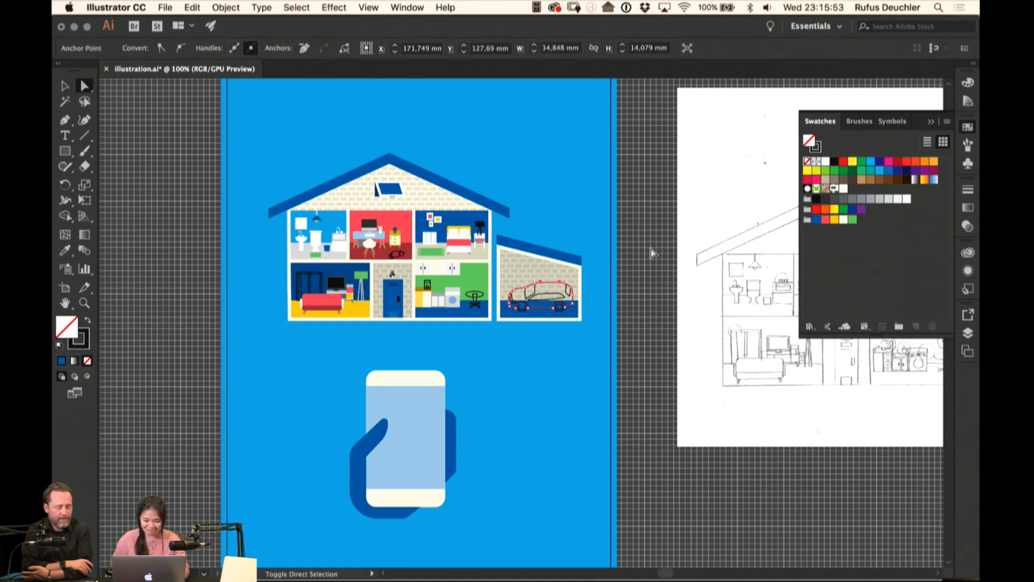
left_click(825, 219)
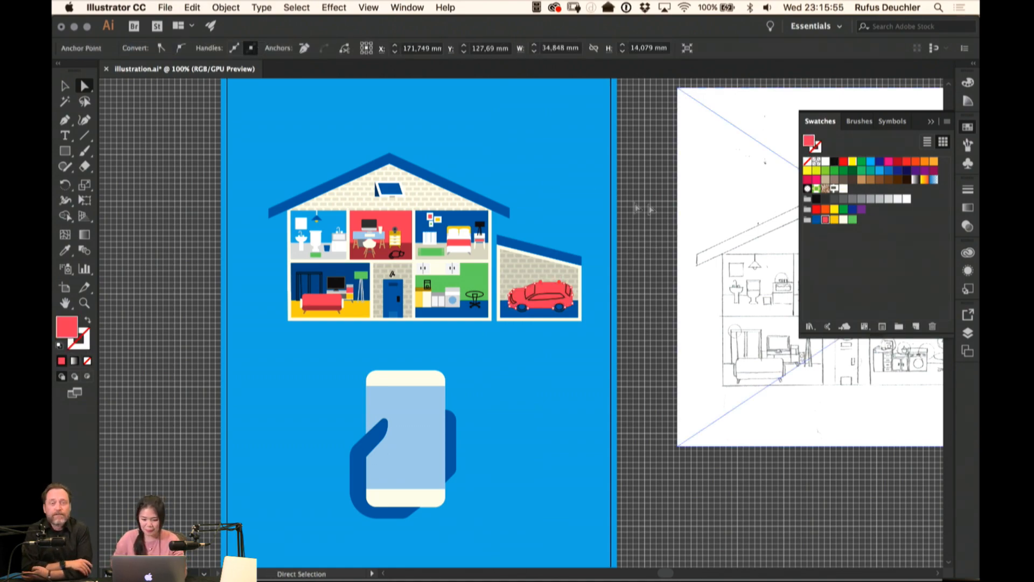
left_click(620, 223)
left_click_drag(625, 229, 590, 201)
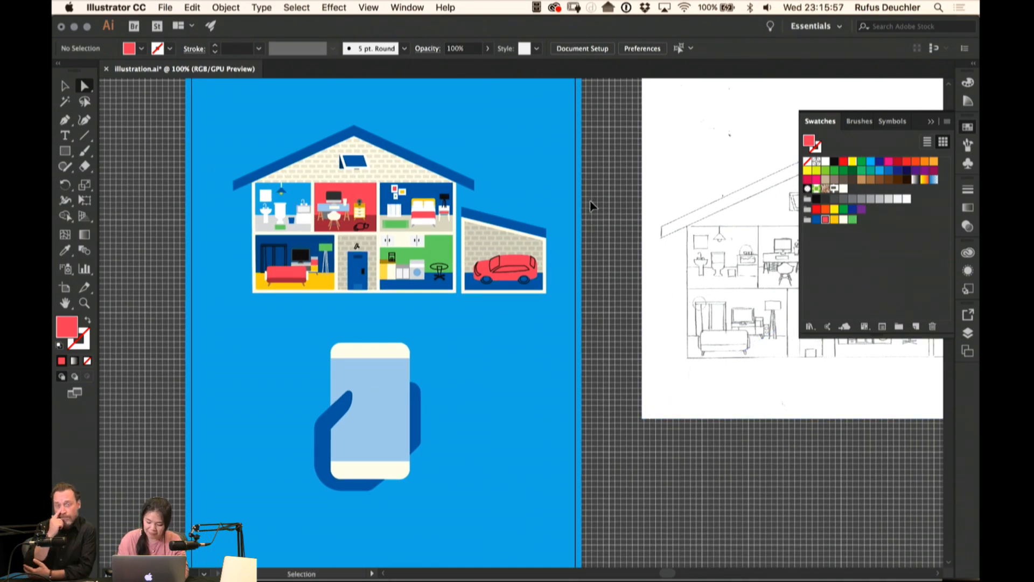
Convert the car's three window outlines to solid fills and color them with the dark gray swatch
key("super+equal")
key("super+equal")
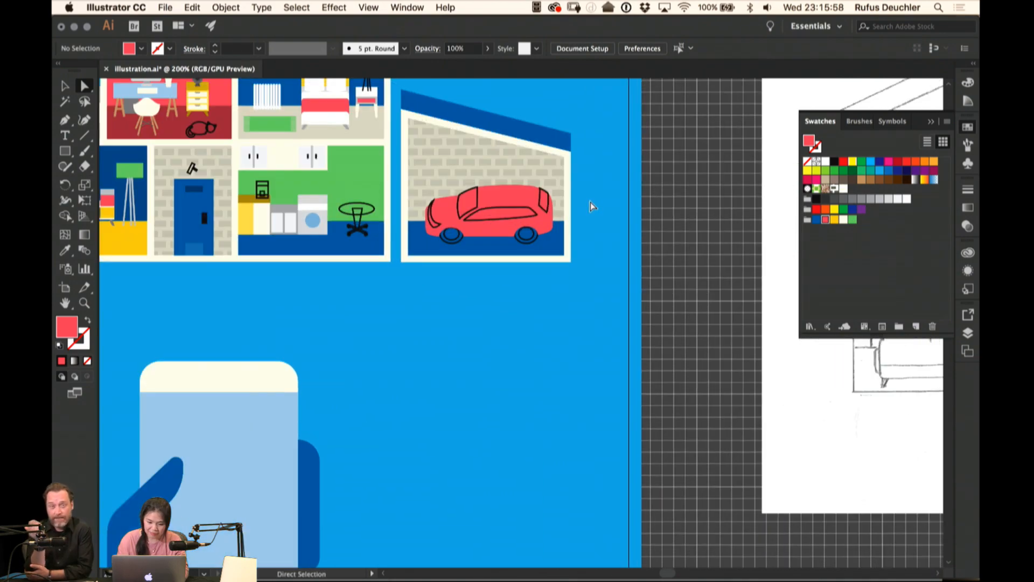
left_click(478, 187)
key("shift+x")
left_click(540, 205)
key("shift+x")
left_click(535, 215)
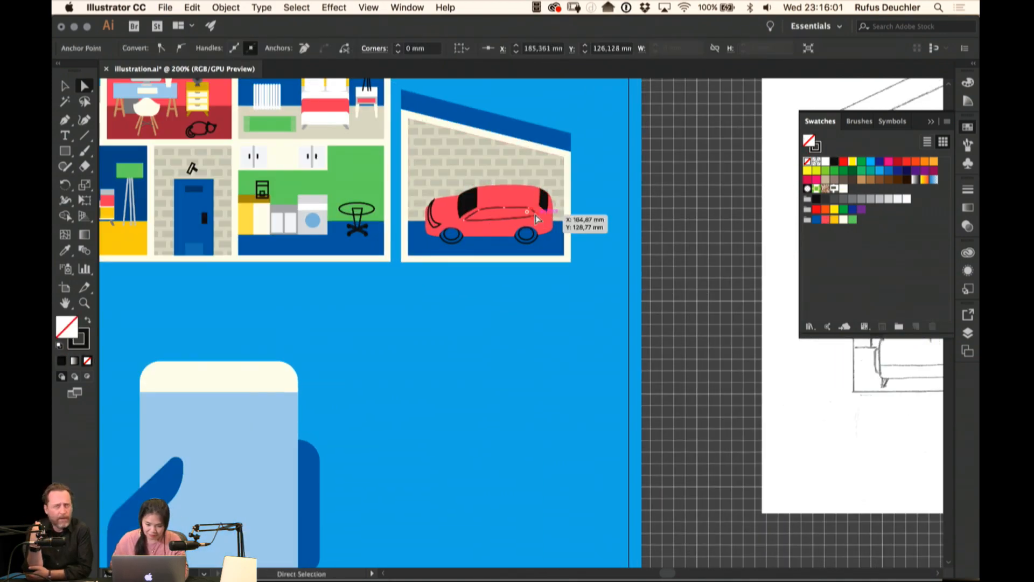
key("shift+x")
left_click(544, 200, "shift")
left_click(469, 201, "shift")
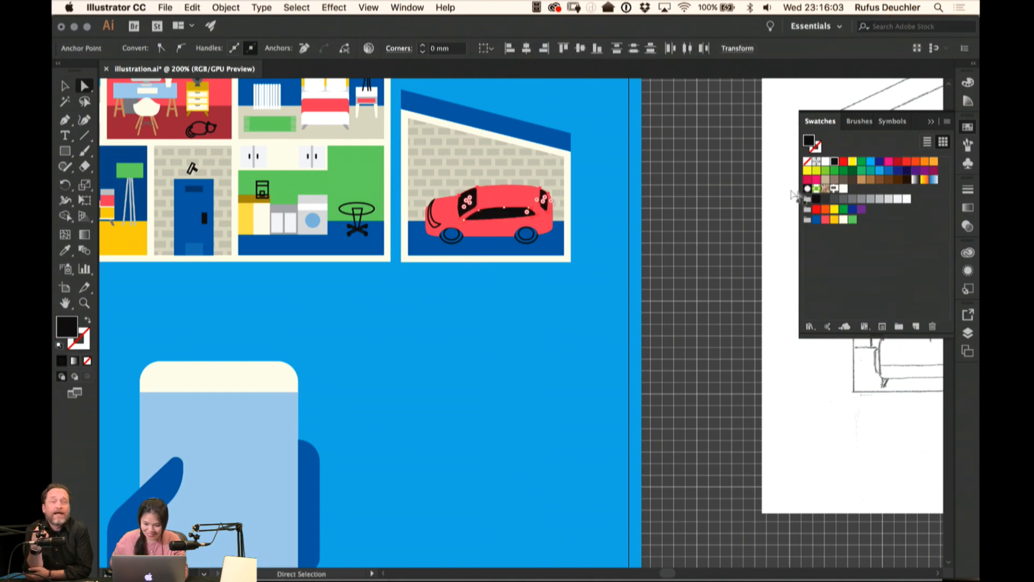
left_click(835, 199)
left_click(723, 219)
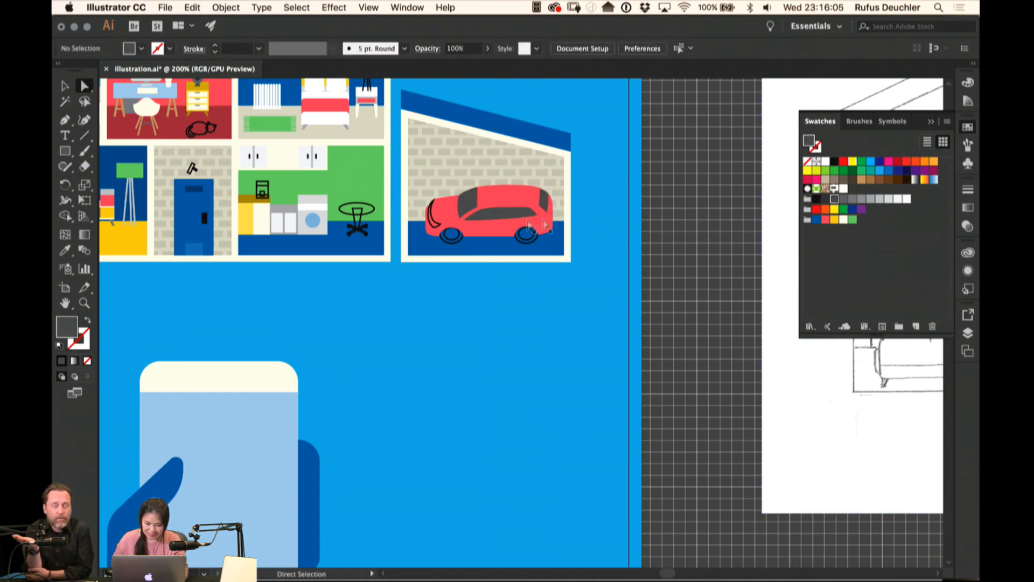
Fill the curved headlight shape at the car's front with white
left_click(431, 217)
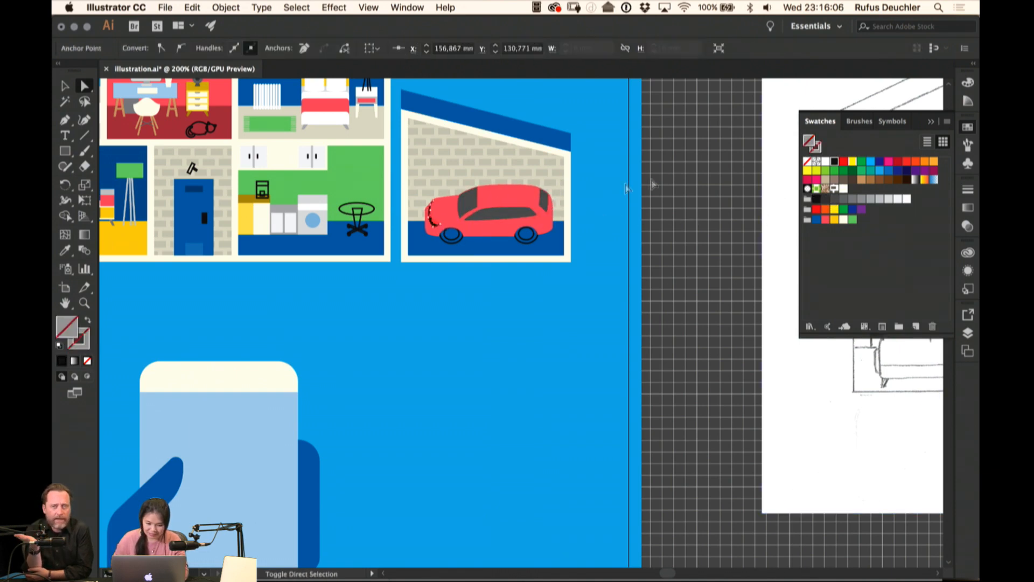
left_click(827, 163)
left_click(675, 213)
Fill the car's front tire with solid black and its hub with the dark gray swatch
left_click(451, 243)
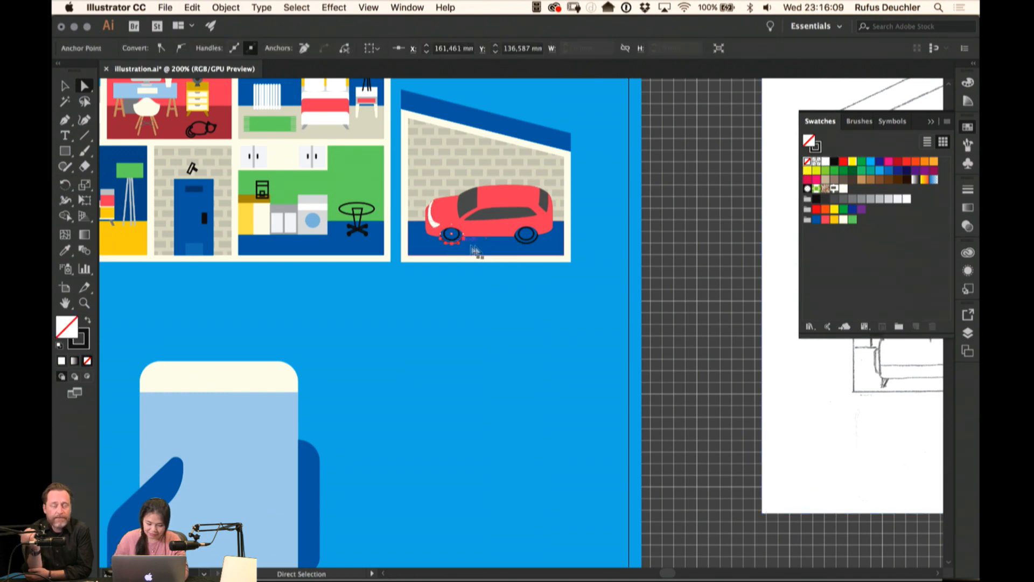
left_click(452, 240)
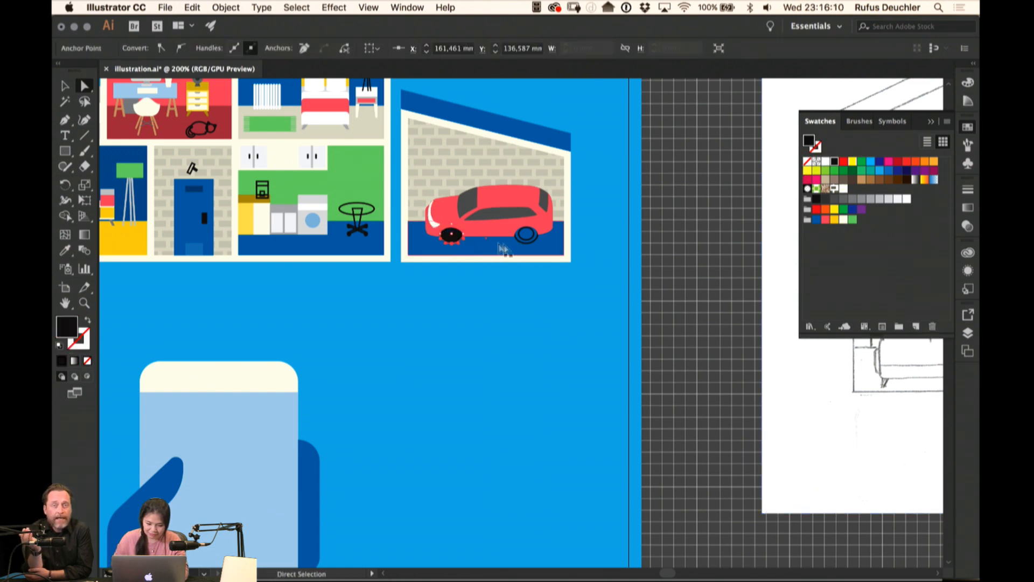
left_click(451, 238)
left_click(832, 199)
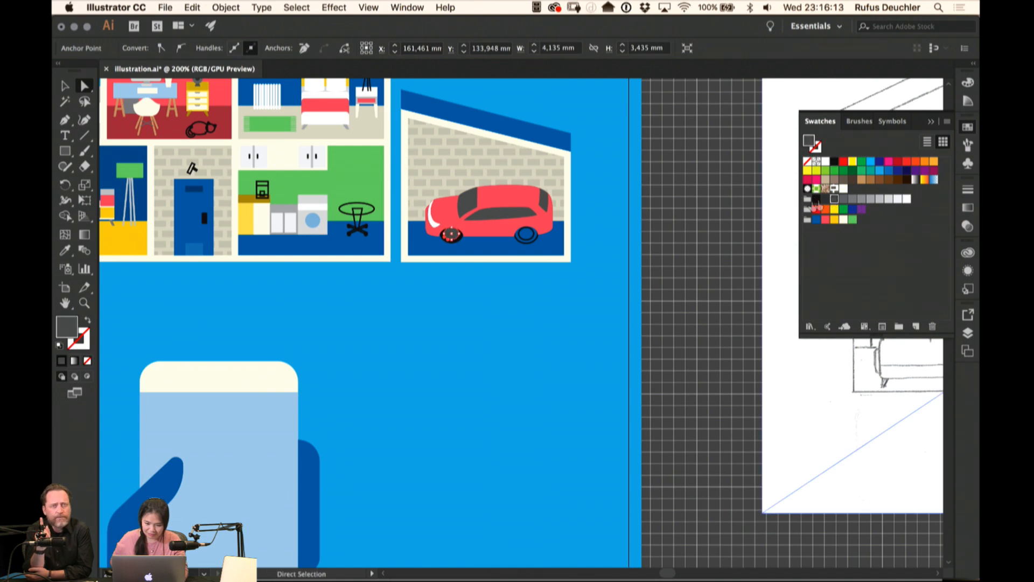
left_click(695, 243)
Fill the car's rear tire with solid black and its hub with the dark gray swatch
left_click(528, 242)
key("shift+x")
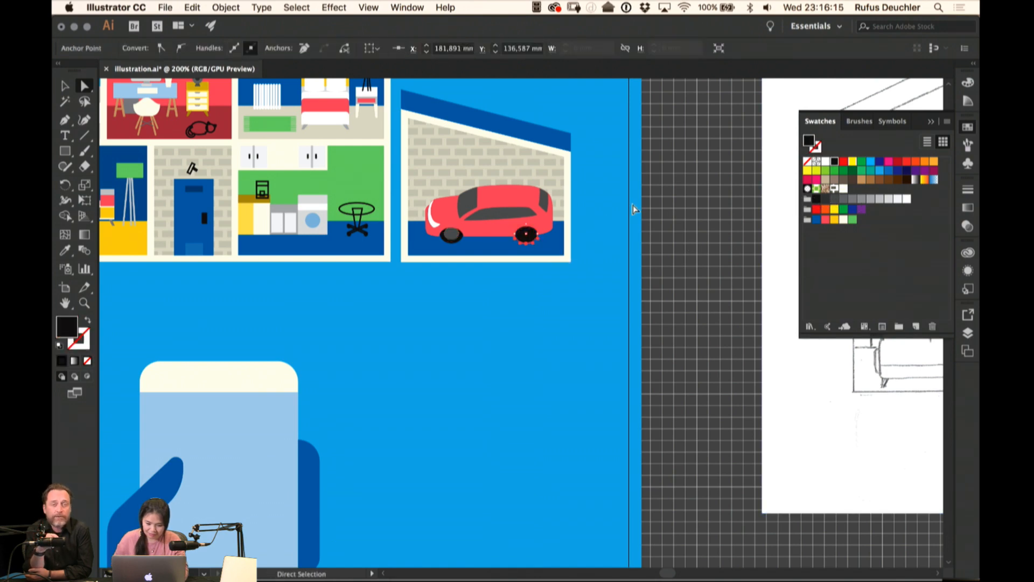
left_click(635, 208)
left_click(527, 242)
left_click(694, 221)
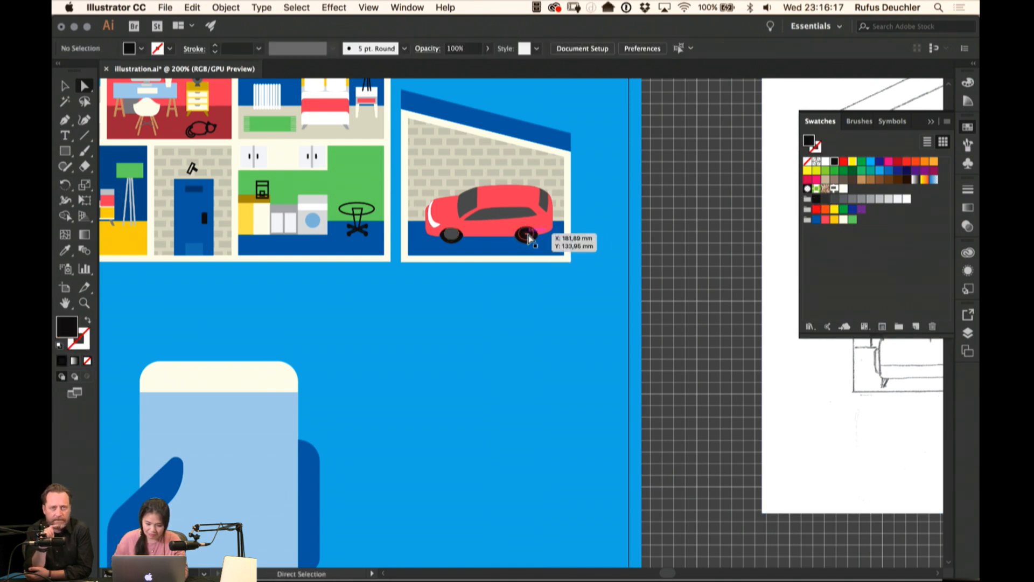
left_click(533, 235)
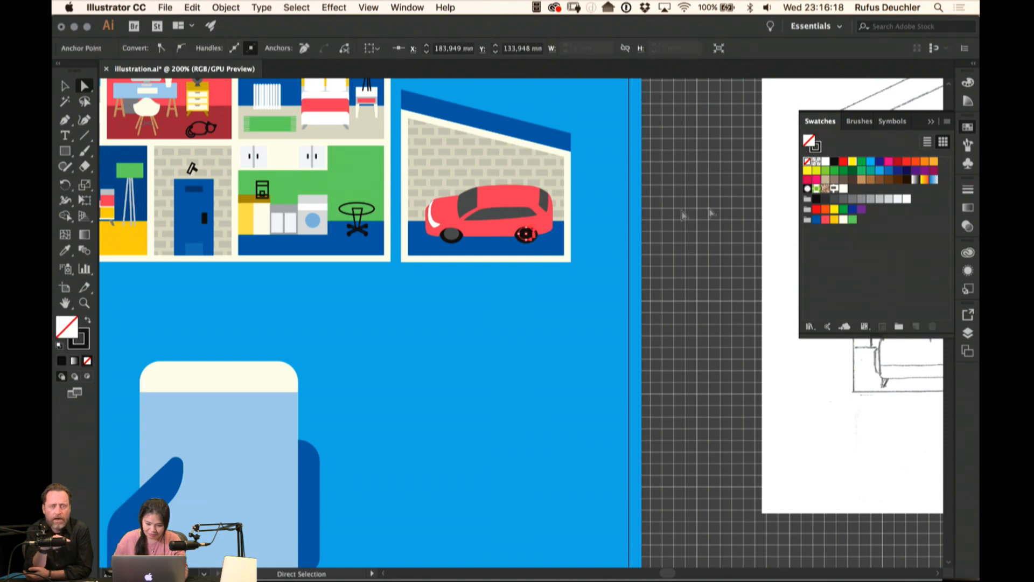
left_click(833, 203)
left_click(676, 215)
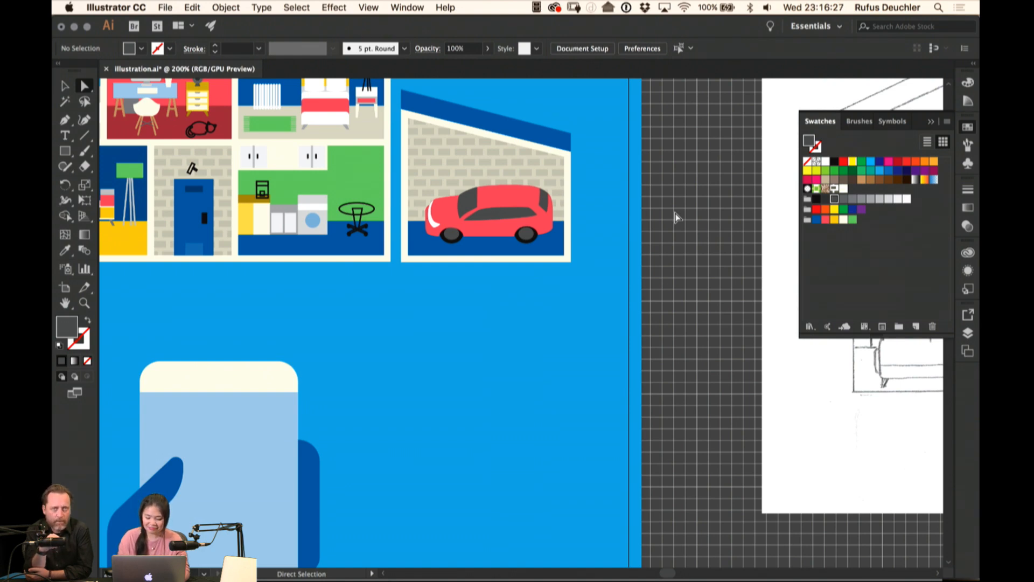
Fill both kitchen wall cabinets with a light green tint of the palette's green from the Color Guide
key("v")
key("super+minus")
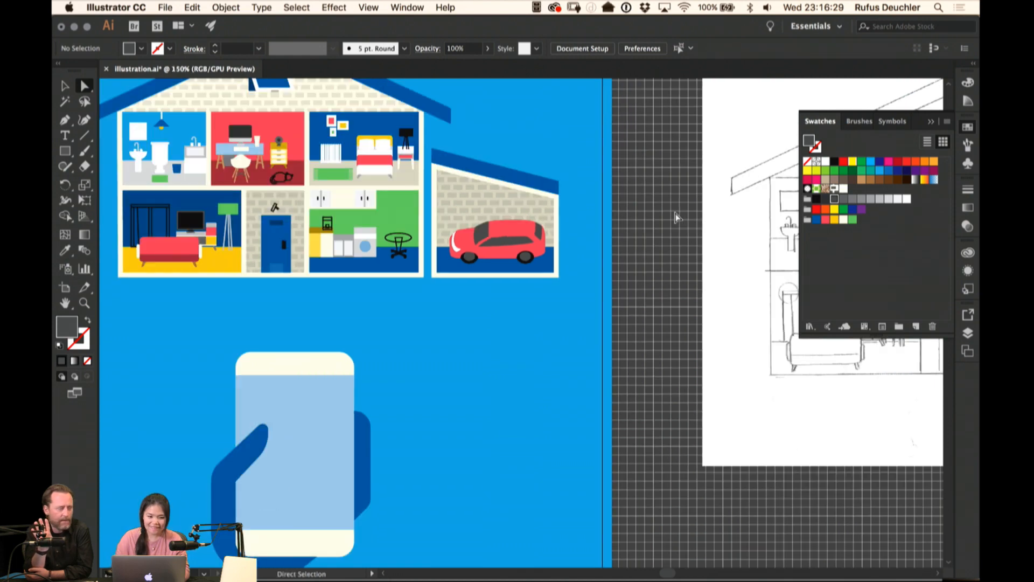
key("space")
left_click_drag(429, 160, 556, 188)
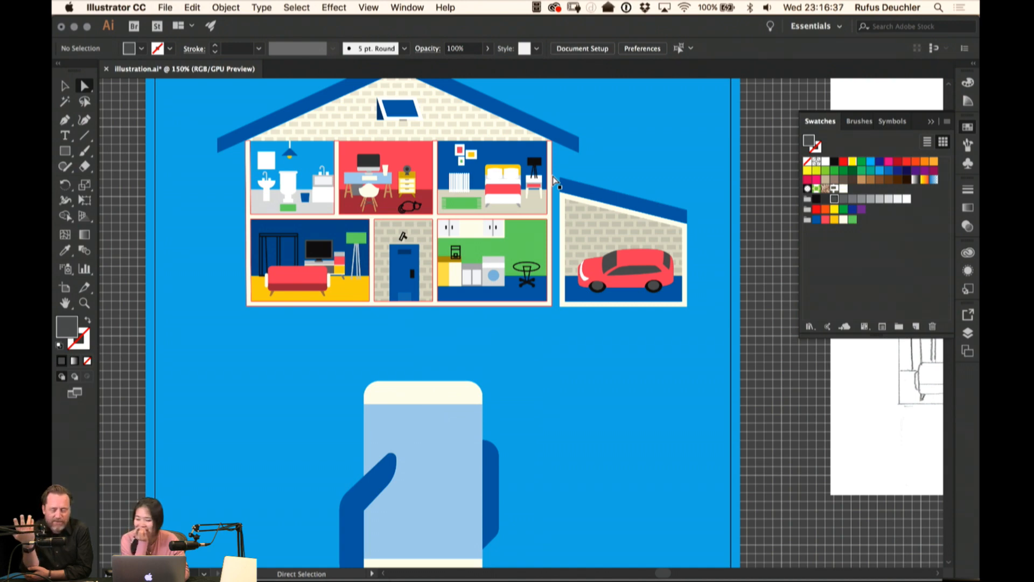
left_click(457, 227)
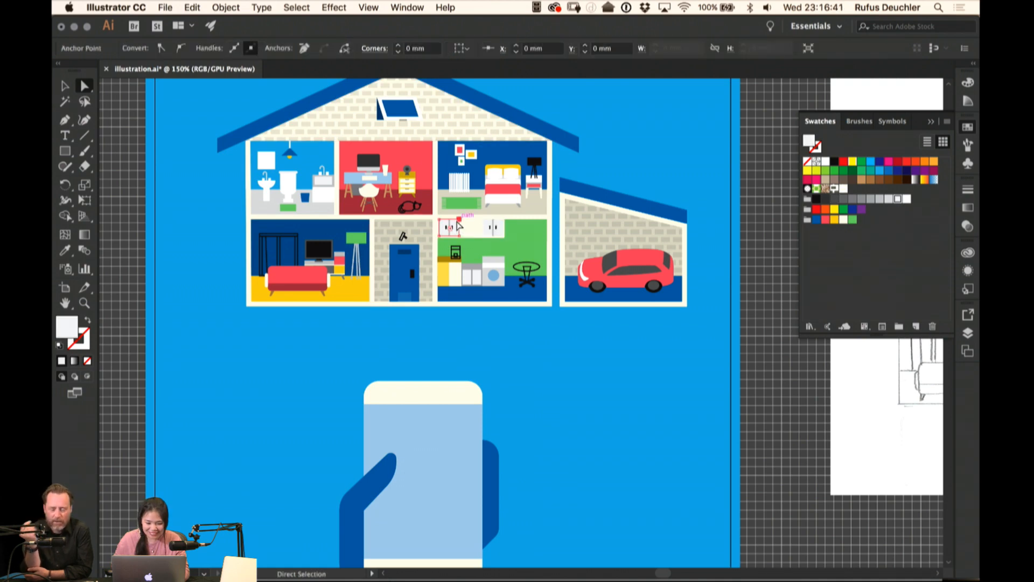
left_click(493, 227, "shift")
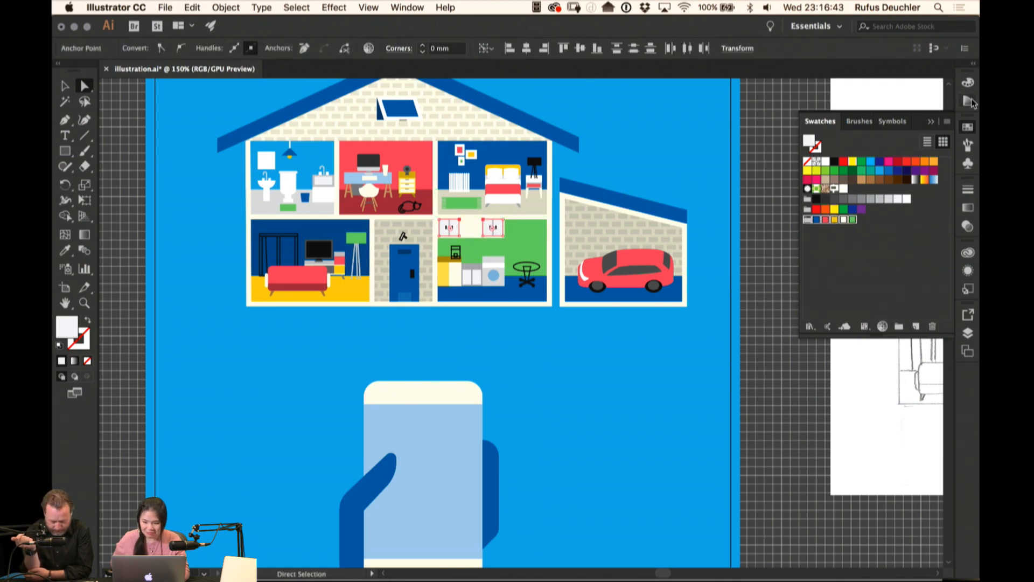
left_click(968, 101)
left_click(895, 128)
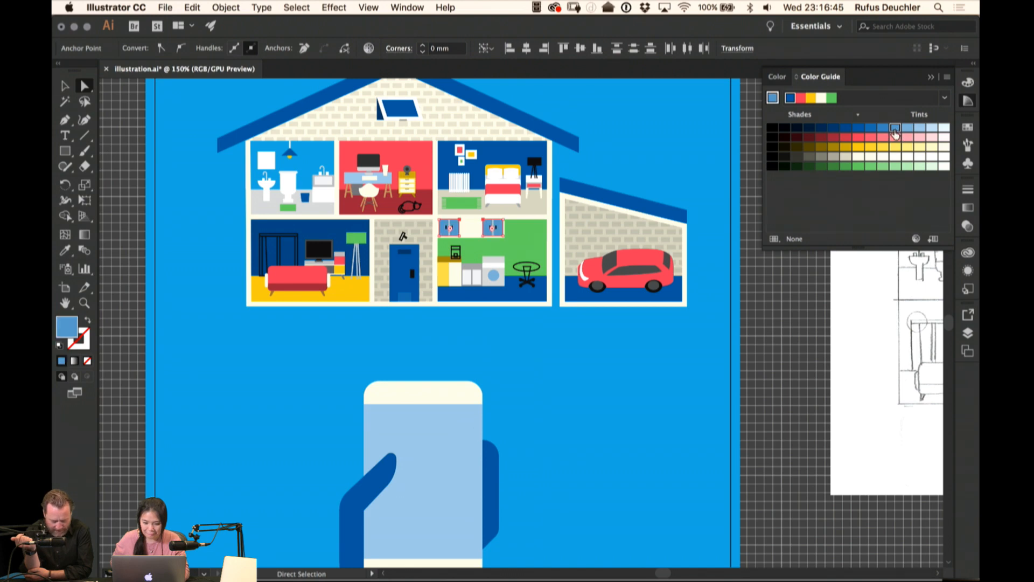
left_click(883, 167)
left_click(871, 167)
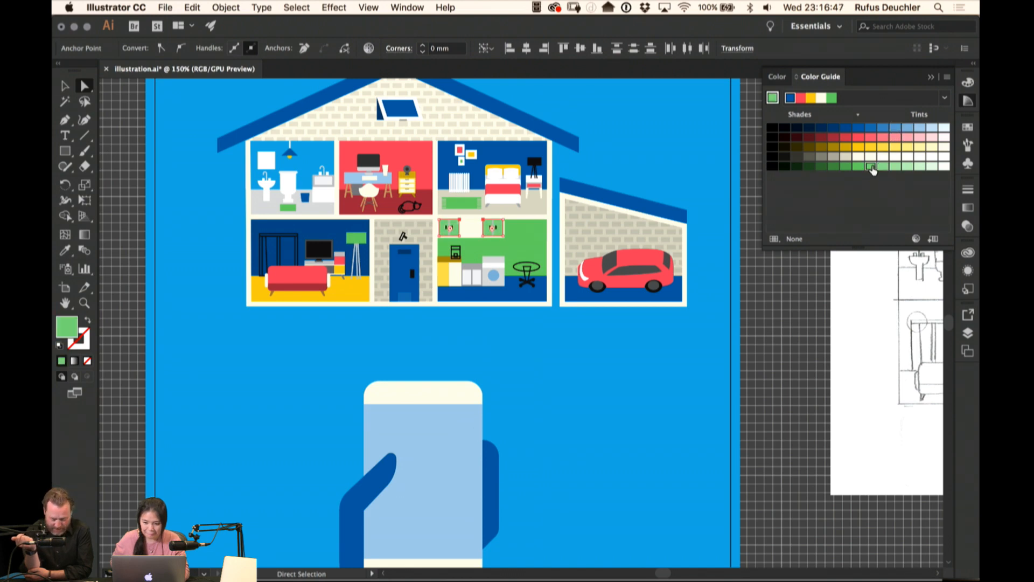
left_click(858, 167)
left_click(895, 167)
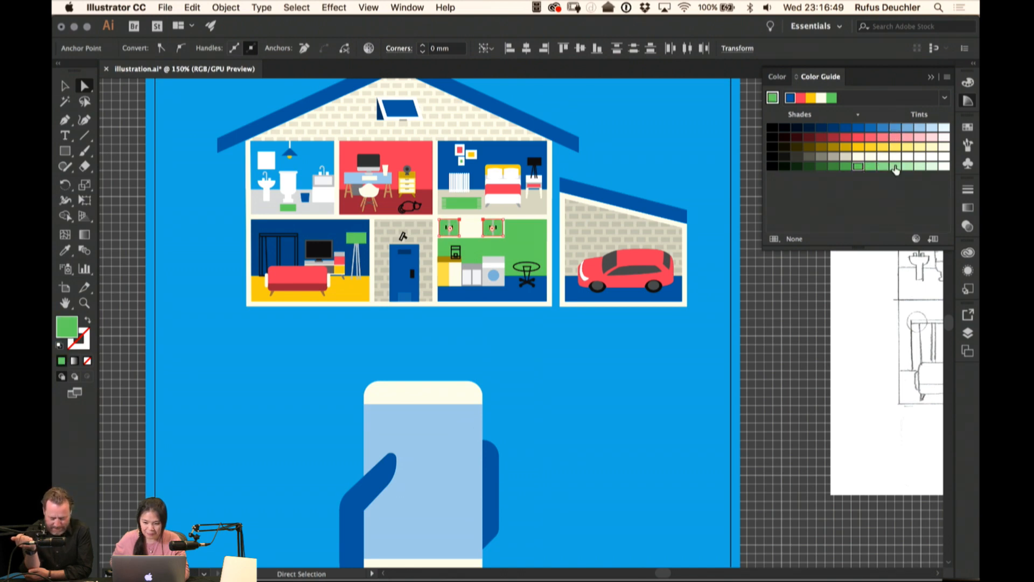
left_click(741, 156)
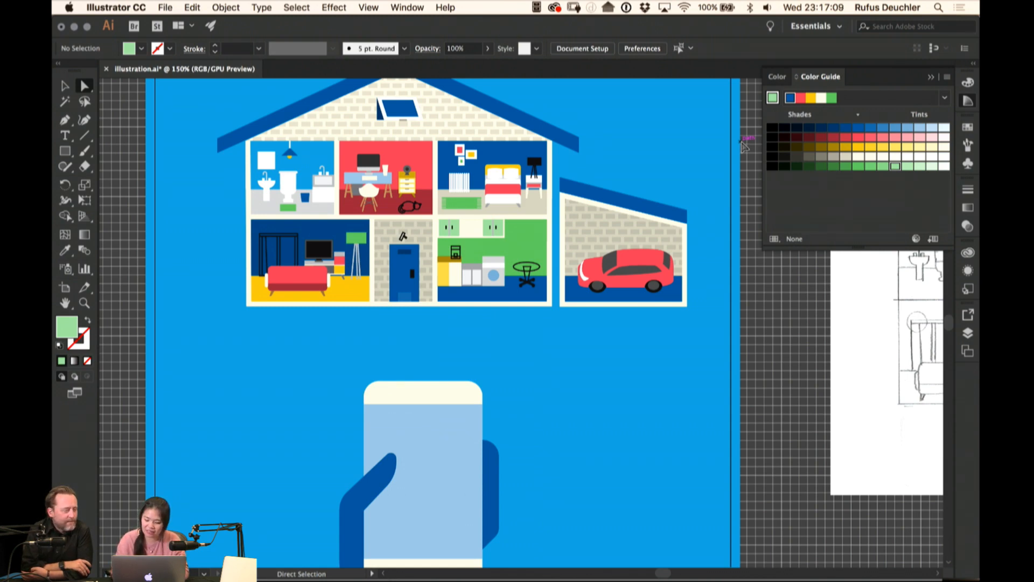
Recolor the handles and center dividers of both kitchen wall cabinets with the Color Guide's cream
key("super+equal")
key("super+equal")
key("super+equal")
left_click_drag(404, 181, 464, 366)
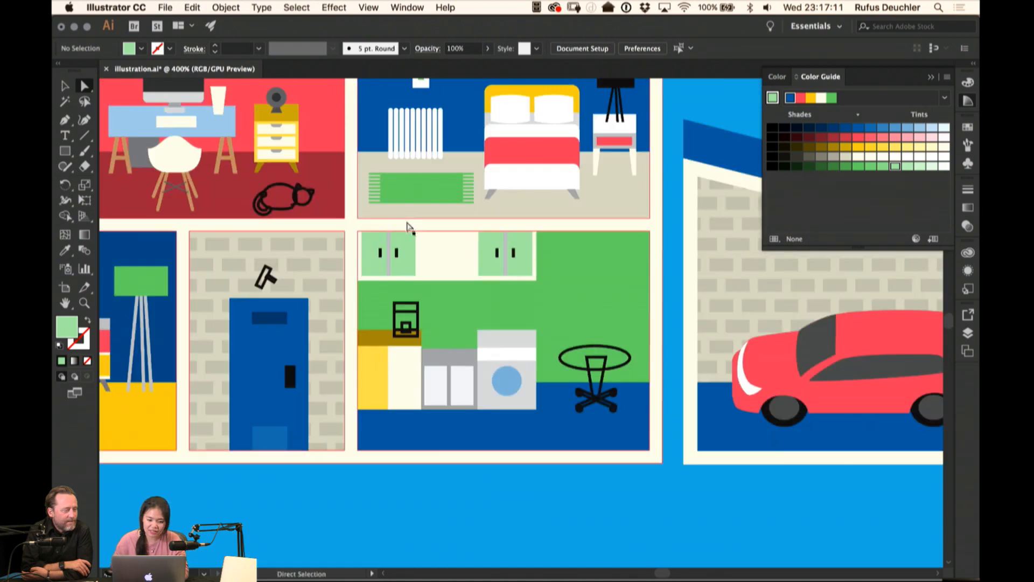
left_click(380, 254)
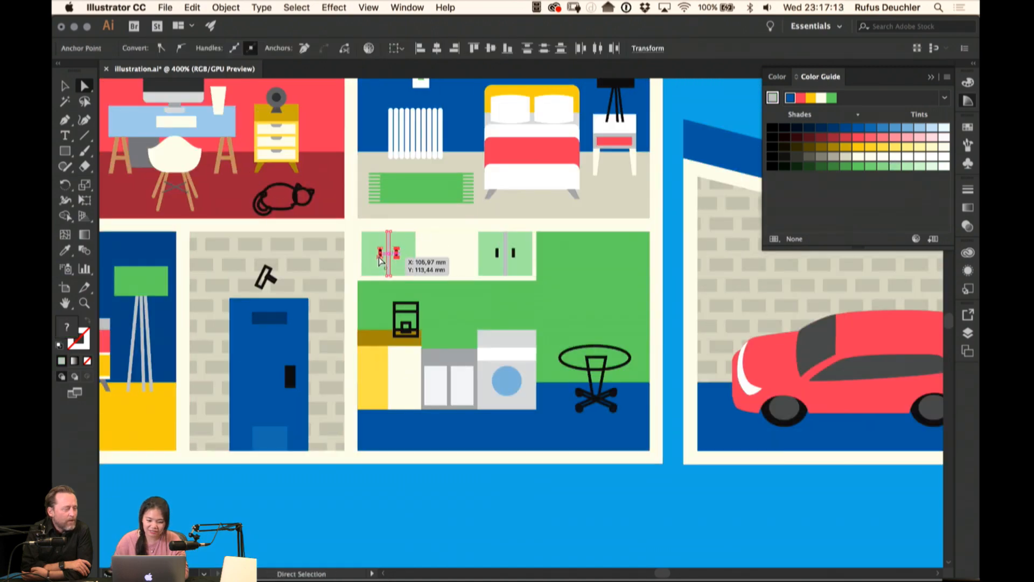
left_click(497, 258, "shift")
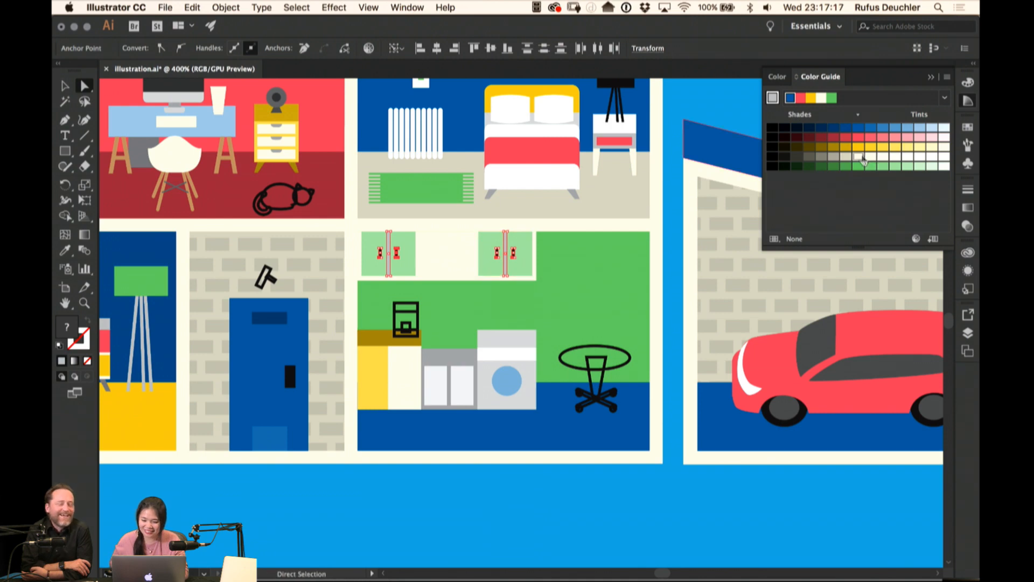
left_click(860, 157)
left_click(496, 468)
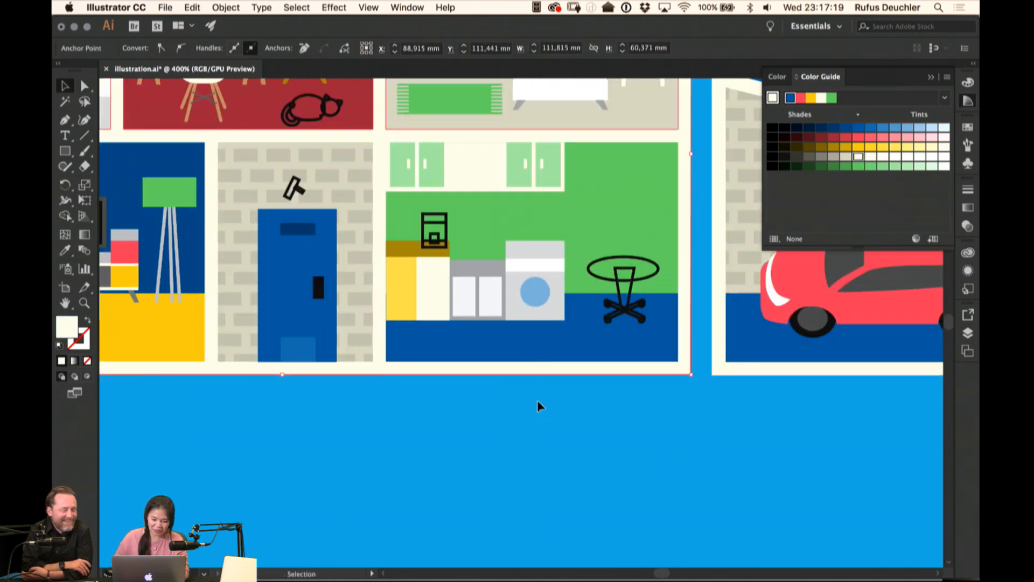
Turn the kitchen coffee maker's outlines into fills: the gray swatch on its top section and black on its body
left_click(445, 219)
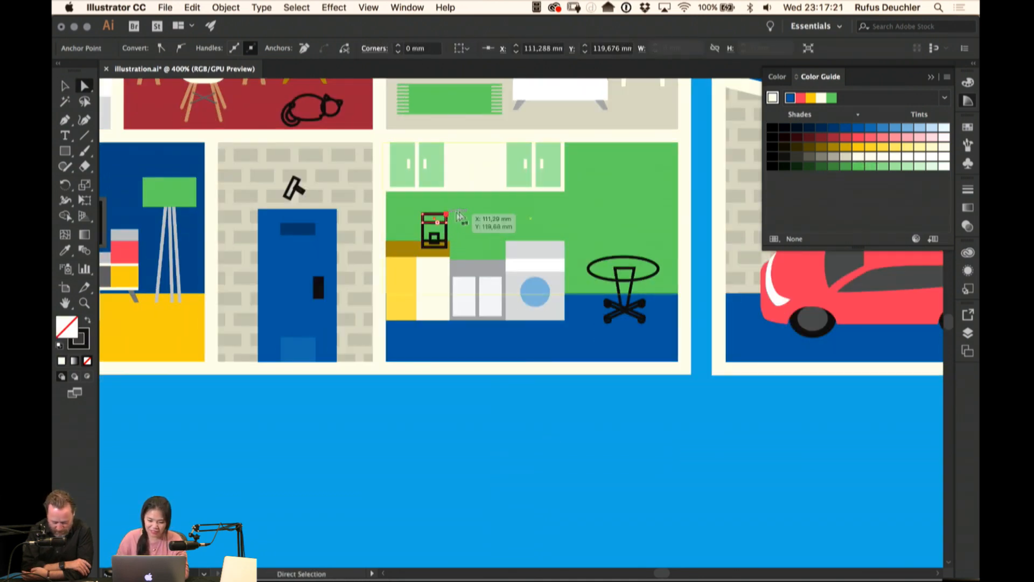
left_click(968, 127)
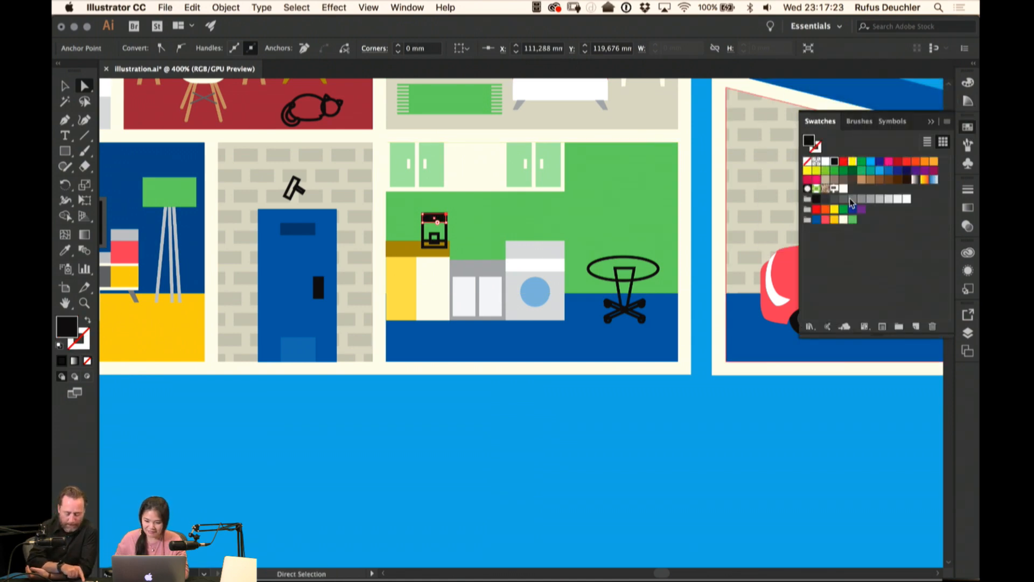
left_click(853, 199)
left_click(447, 238)
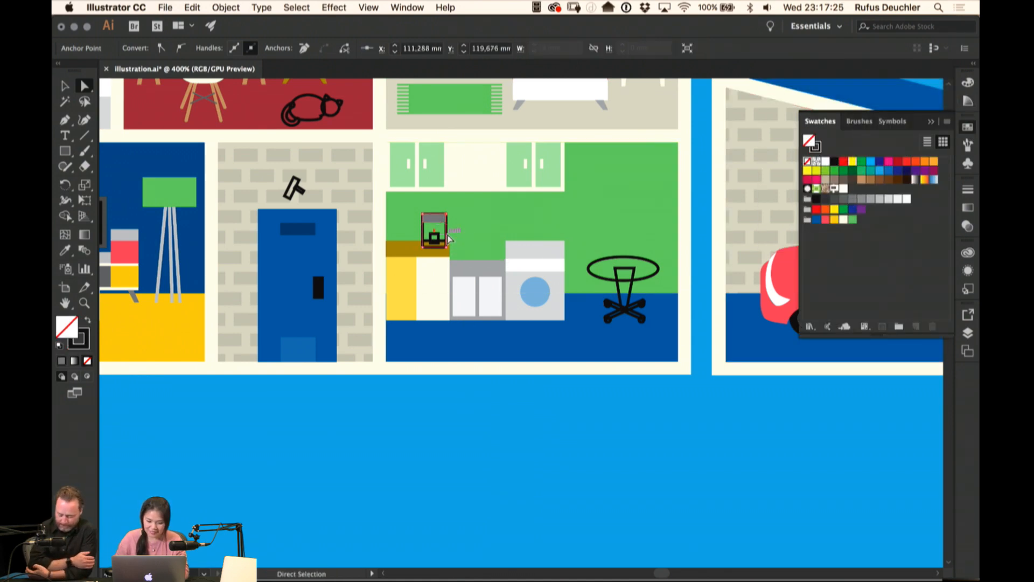
key("super")
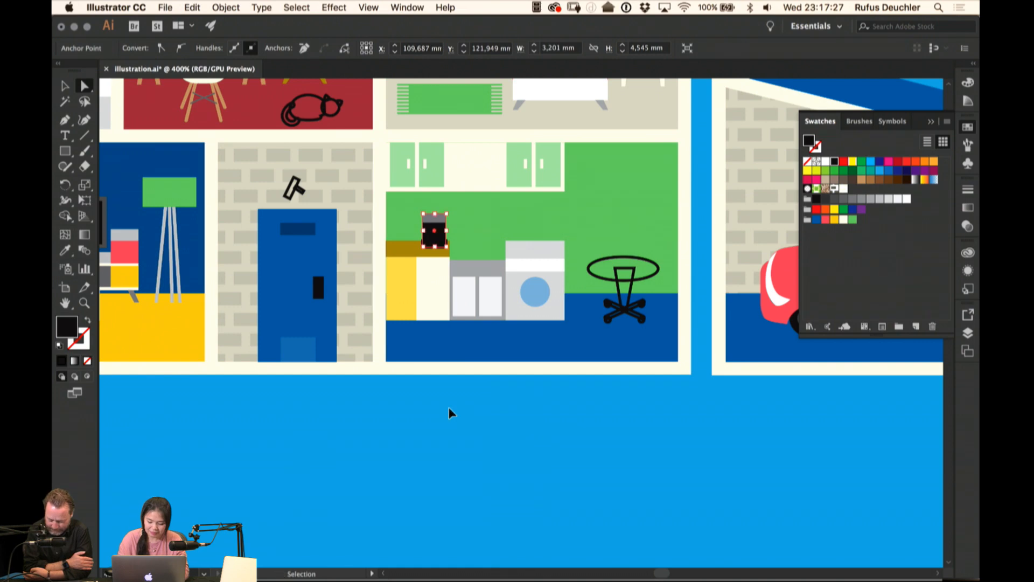
key("super")
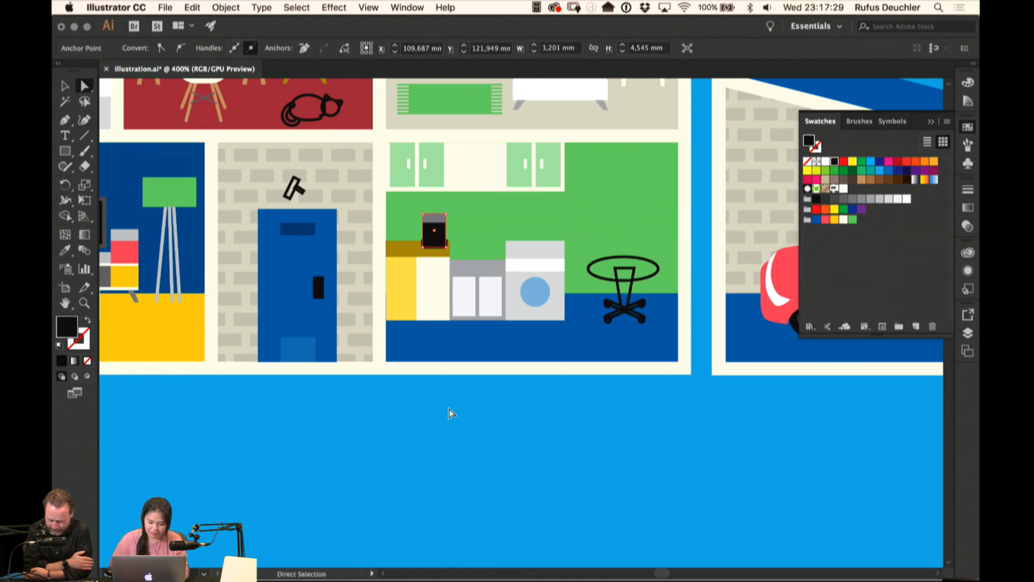
left_click(449, 408)
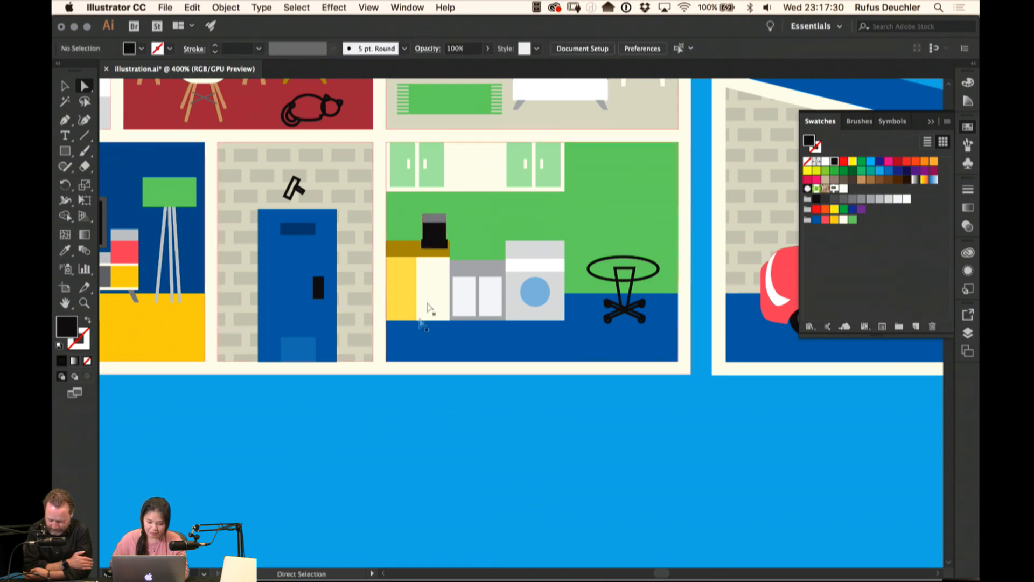
Isolate the coffee maker group and fill the machine's body with the dark gray swatch
key("v")
double_click(440, 233)
key("a")
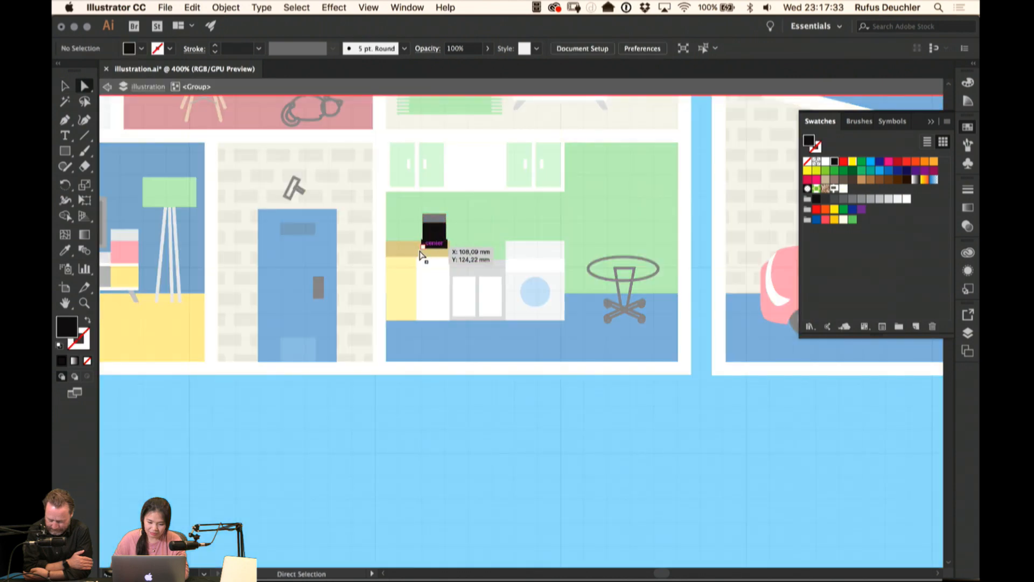
left_click(445, 234)
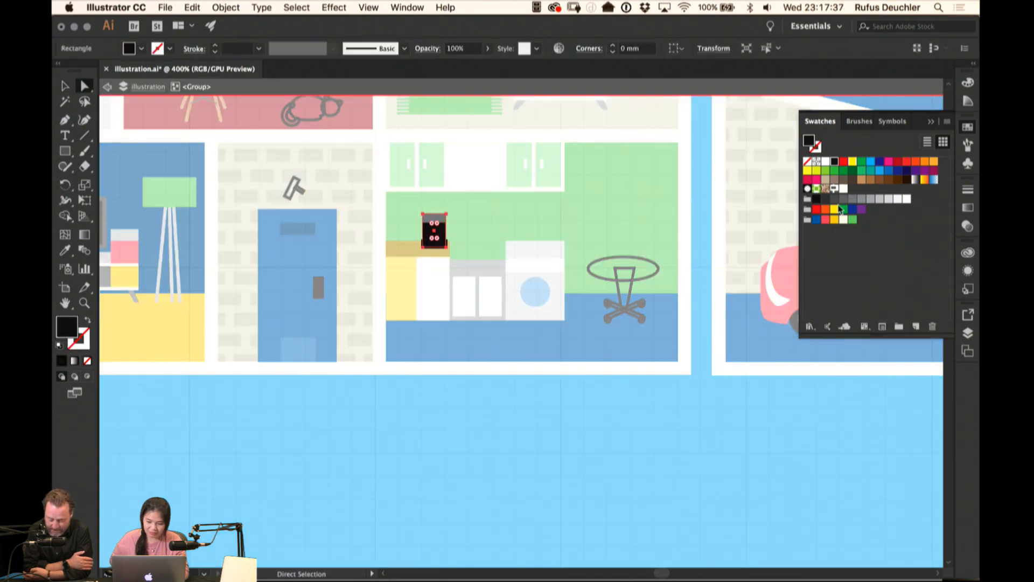
left_click(835, 199)
left_click(495, 433)
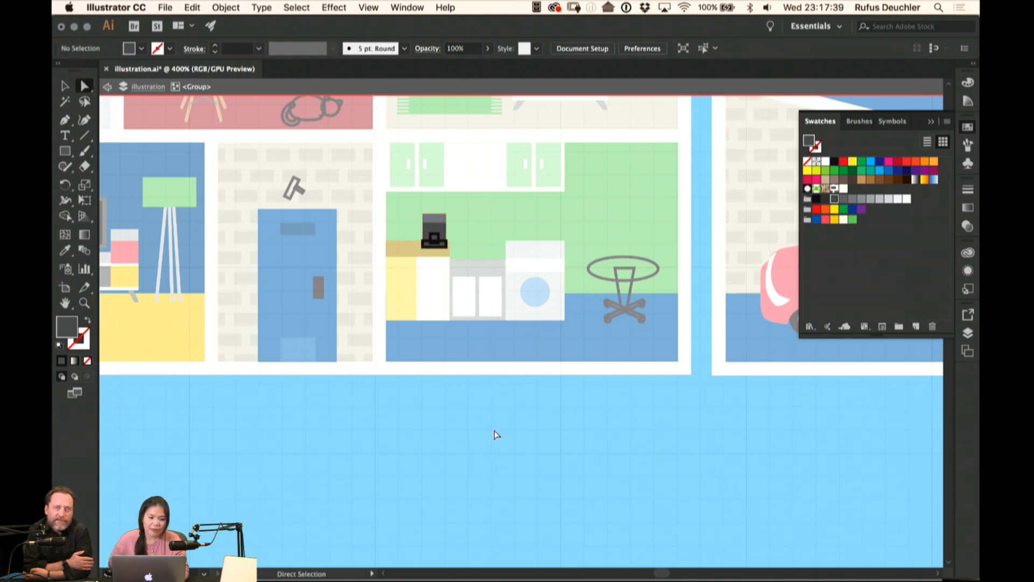
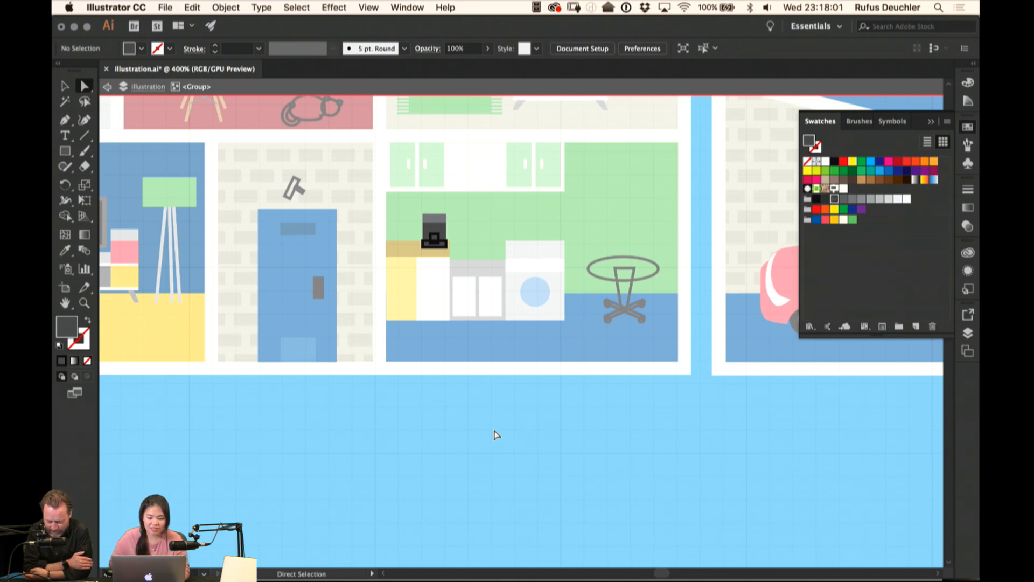
Convert the outline of the coffee maker's base into a solid black fill
left_click_drag(508, 214, 550, 219)
key("super+equal")
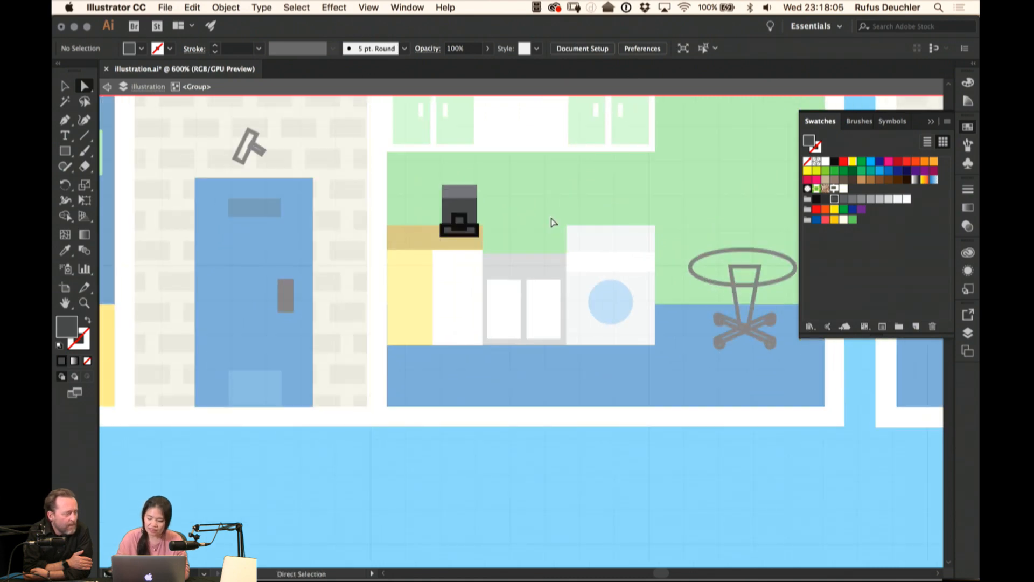
key("super+equal")
left_click(462, 201)
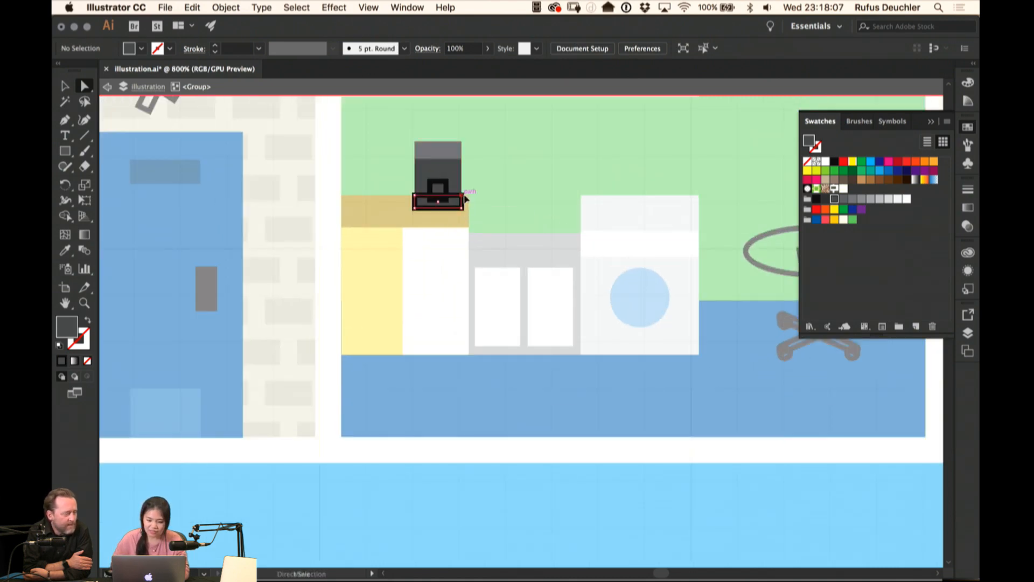
key("shift+x")
left_click(494, 182)
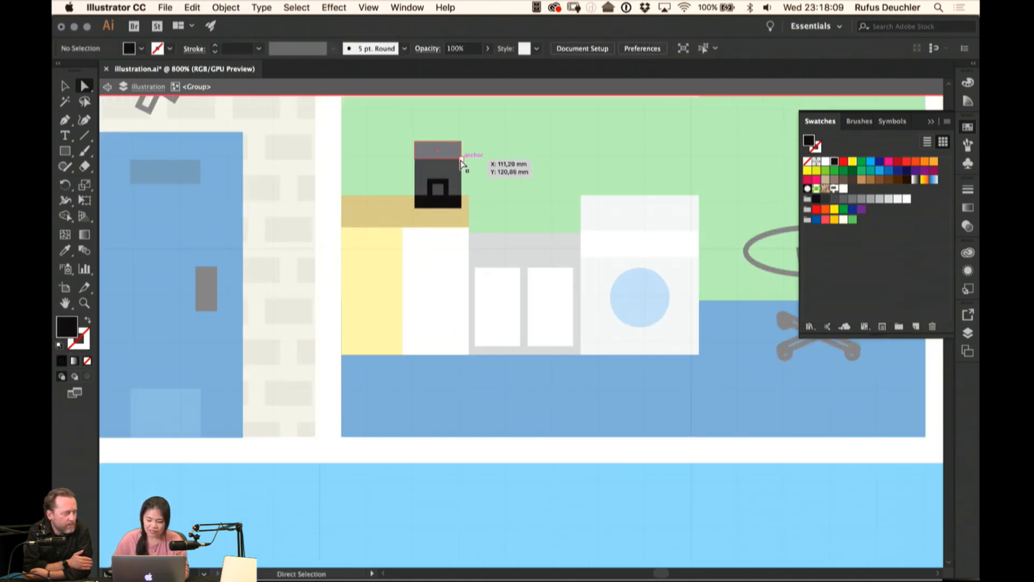
Change the small cup in front of the coffee maker from a black outline to a medium gray fill
key("super+minus")
key("super+minus")
key("super+minus")
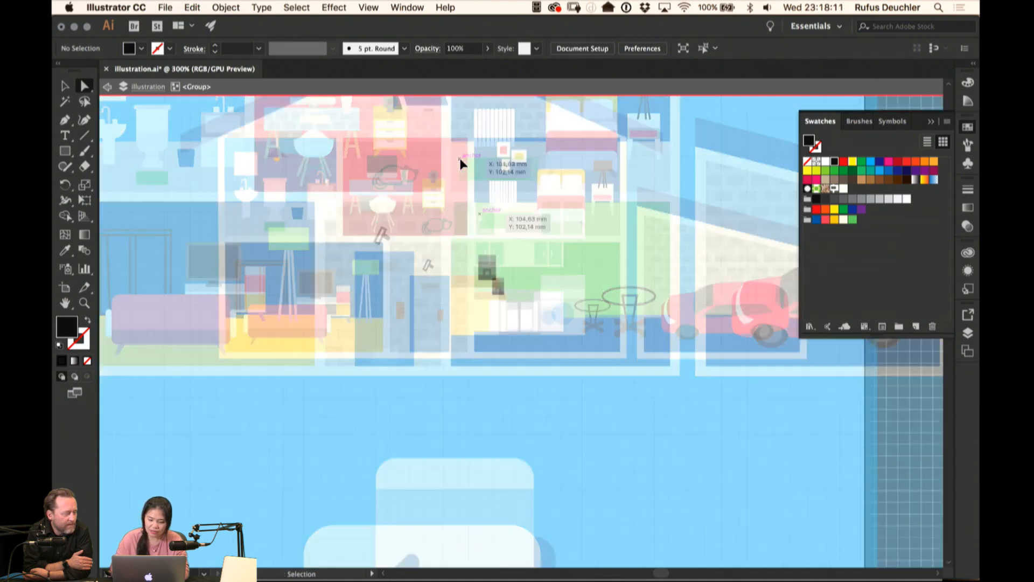
key("super+minus")
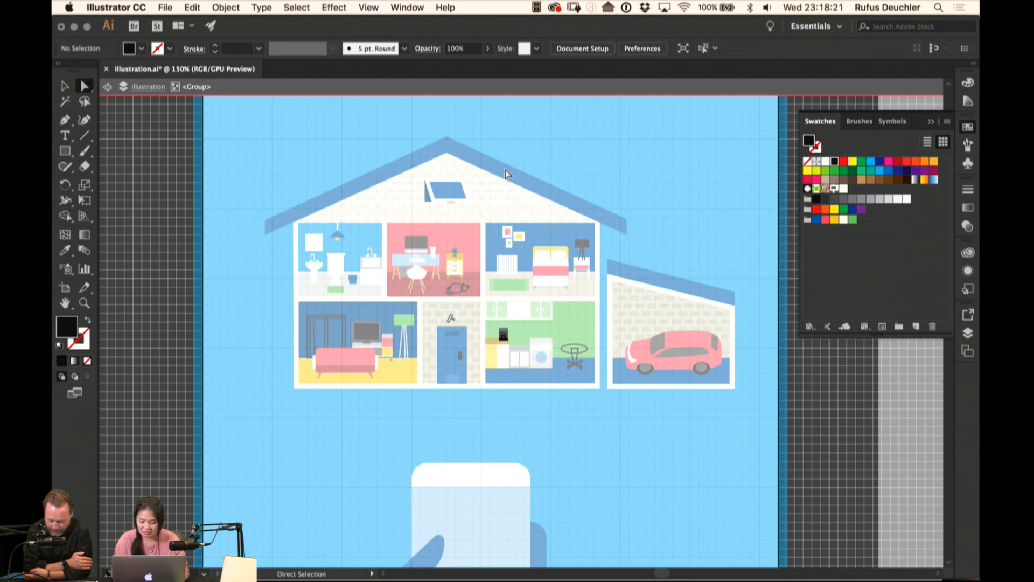
key("super+equal")
key("super+equal")
key("super+equal")
key("super+equal")
key("super+equal")
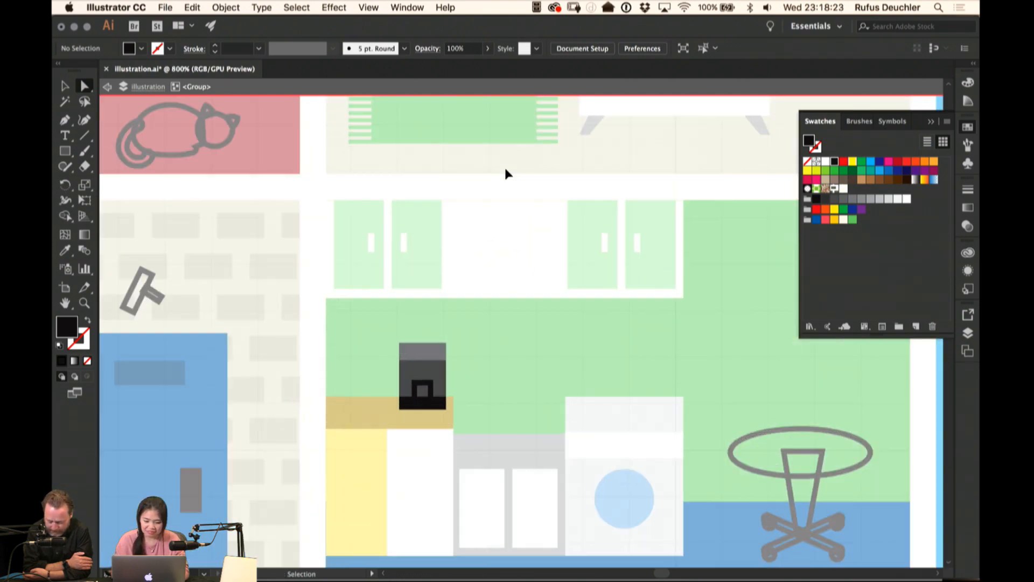
left_click(422, 391)
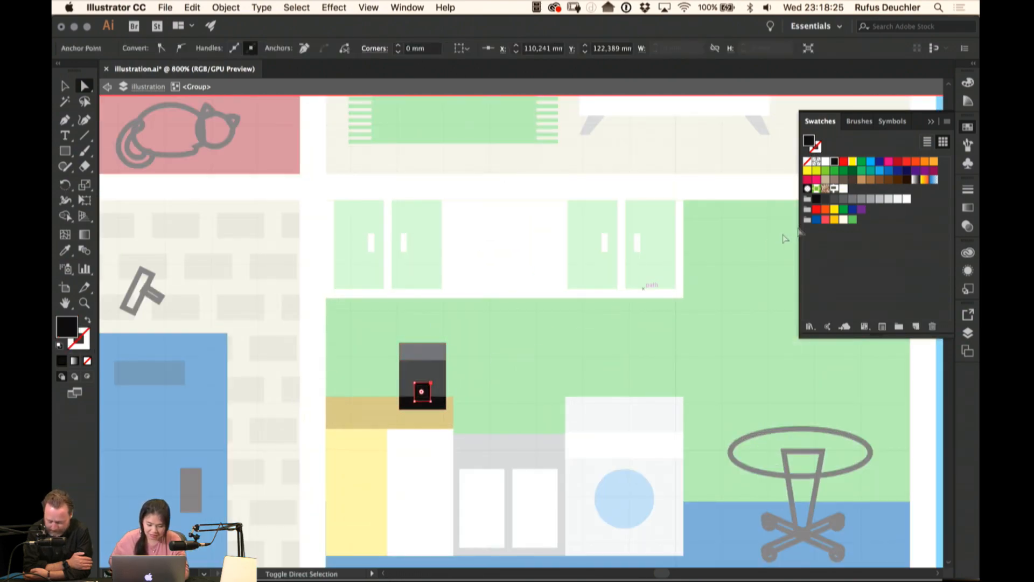
left_click(870, 199)
left_click(540, 319)
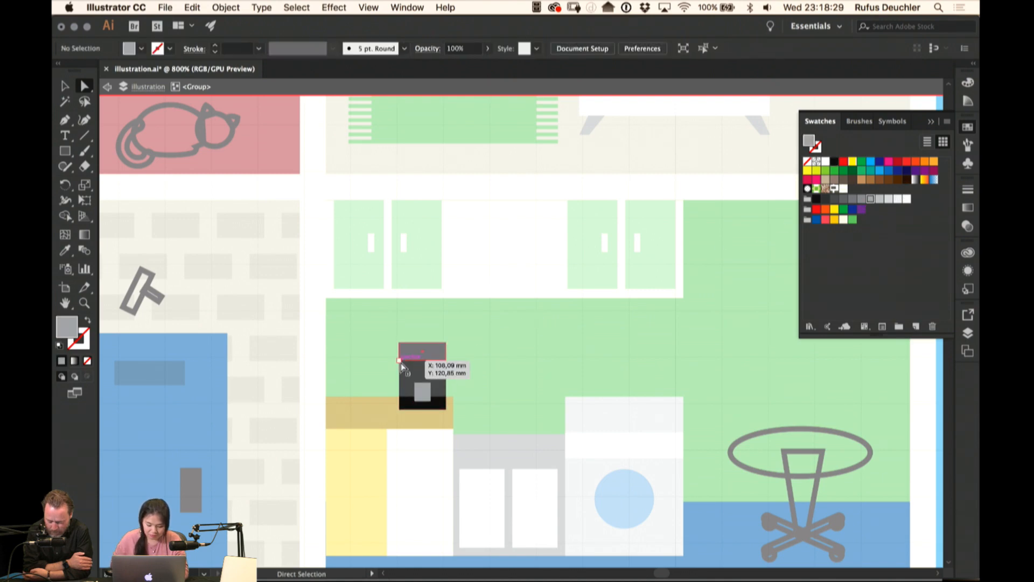
Draw a thin medium gray rectangle across the coffee maker's full width, directly beneath its top section
key("m")
left_click_drag(399, 360, 446, 369)
key("v")
left_click(542, 342)
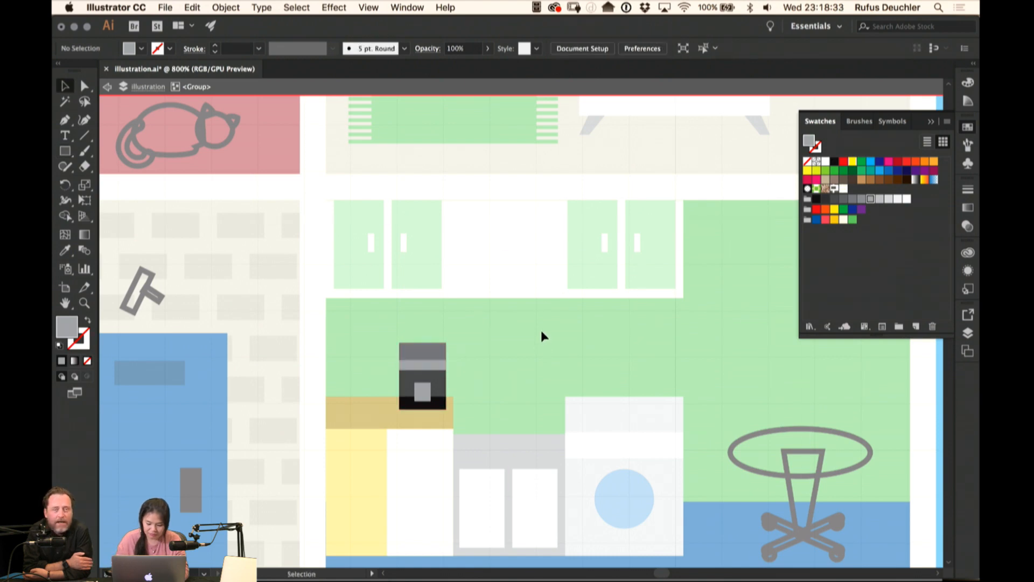
Recolor the coffee maker's base with the light gray swatch and its cup with white
key("a")
left_click(442, 405)
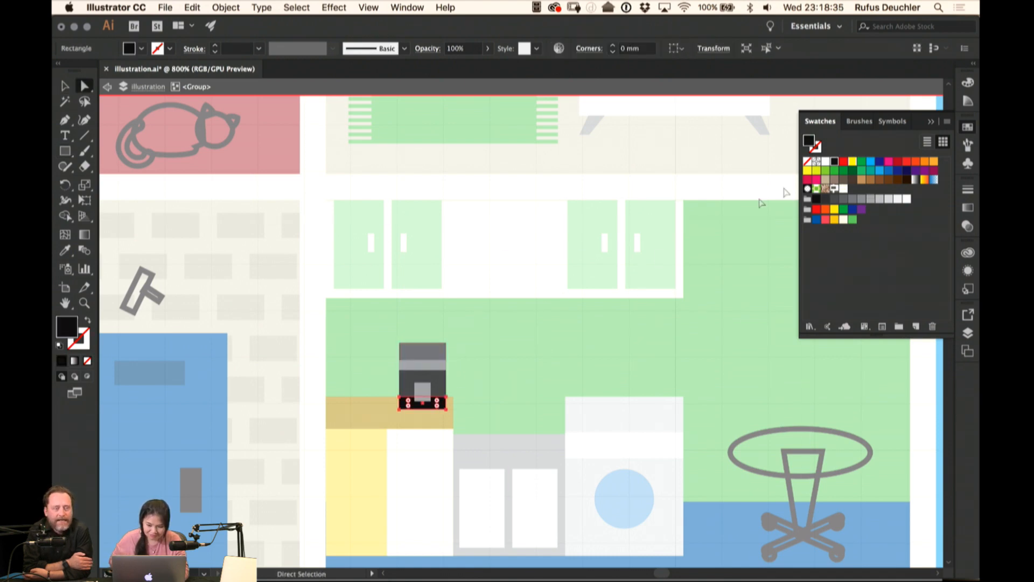
left_click(880, 199)
left_click(566, 338)
left_click(421, 392)
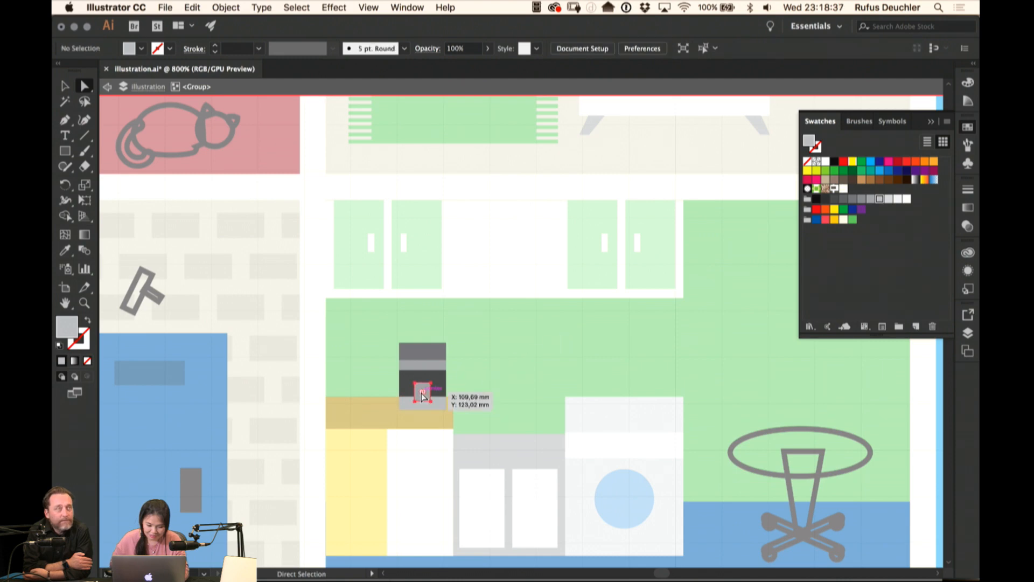
left_click(826, 161)
left_click(580, 330)
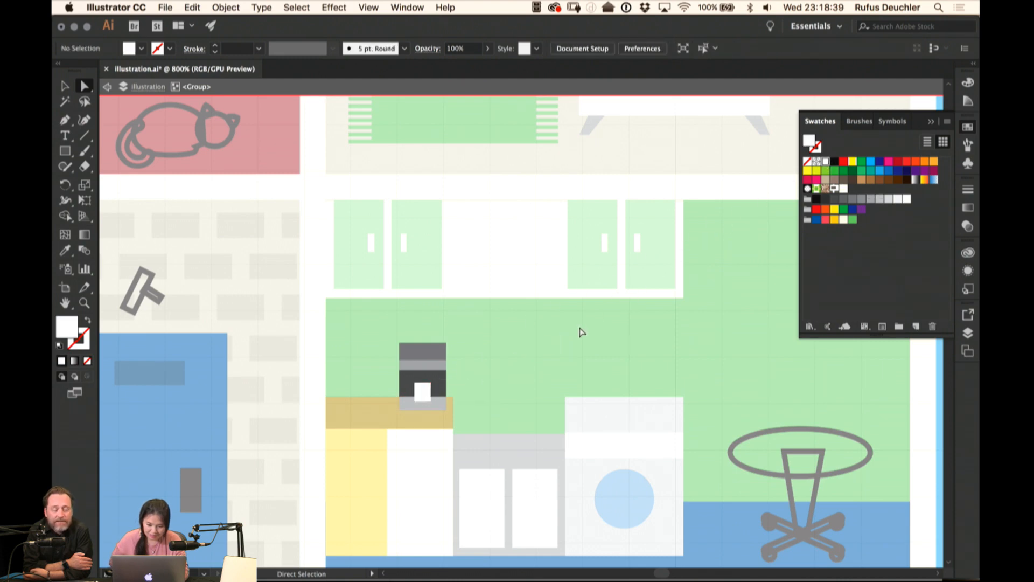
Leave isolation mode for the coffee maker group and return to the whole illustration
key("v")
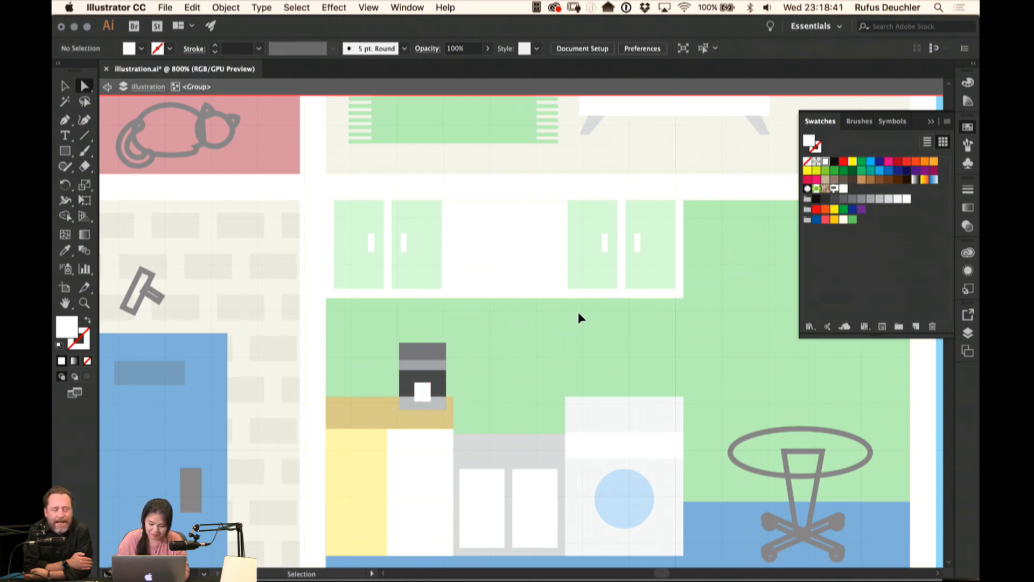
key("a")
key("super+minus")
key("super+minus")
key("super+minus")
key("super+minus")
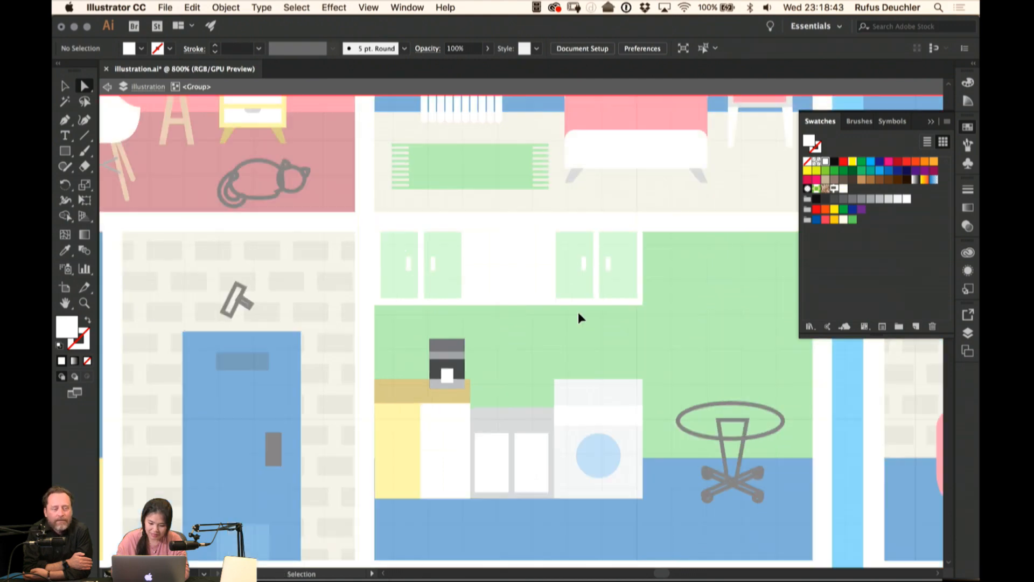
key("v")
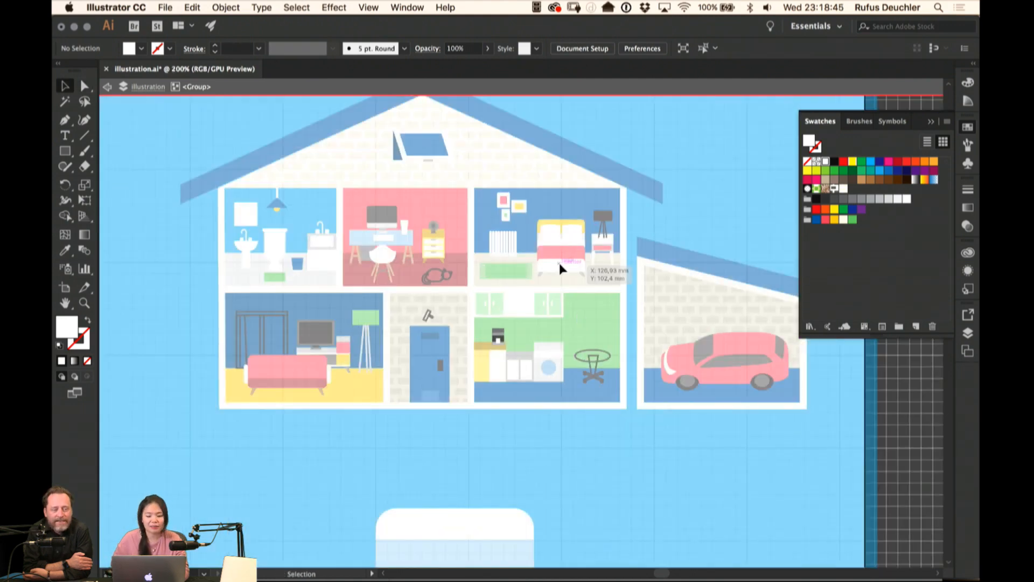
key("Escape")
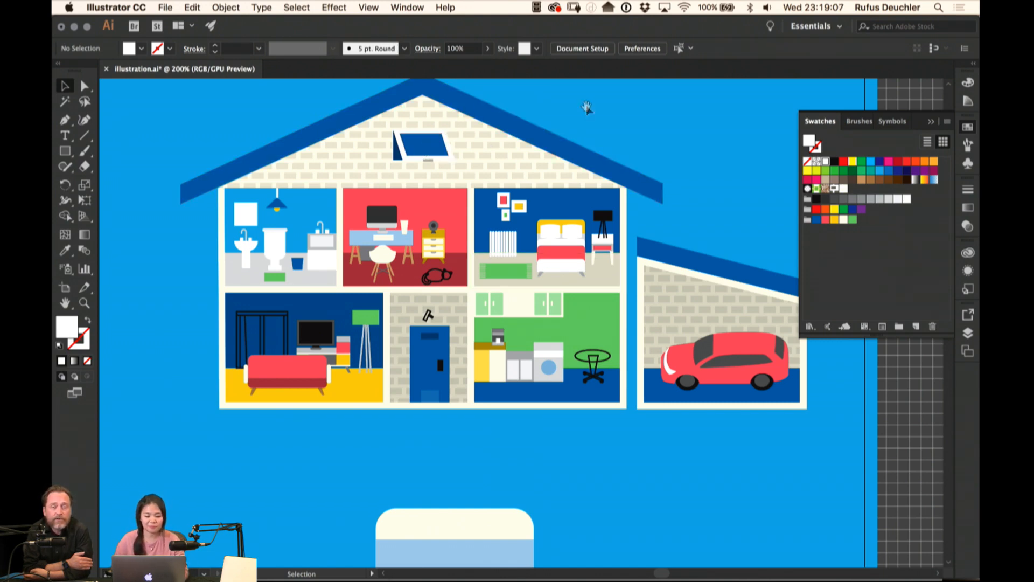
Turn the outlined wardrobe frame behind the living room sofa into a shape filled with the light gray swatch
left_click_drag(587, 108, 605, 89)
key("a")
left_click(275, 276)
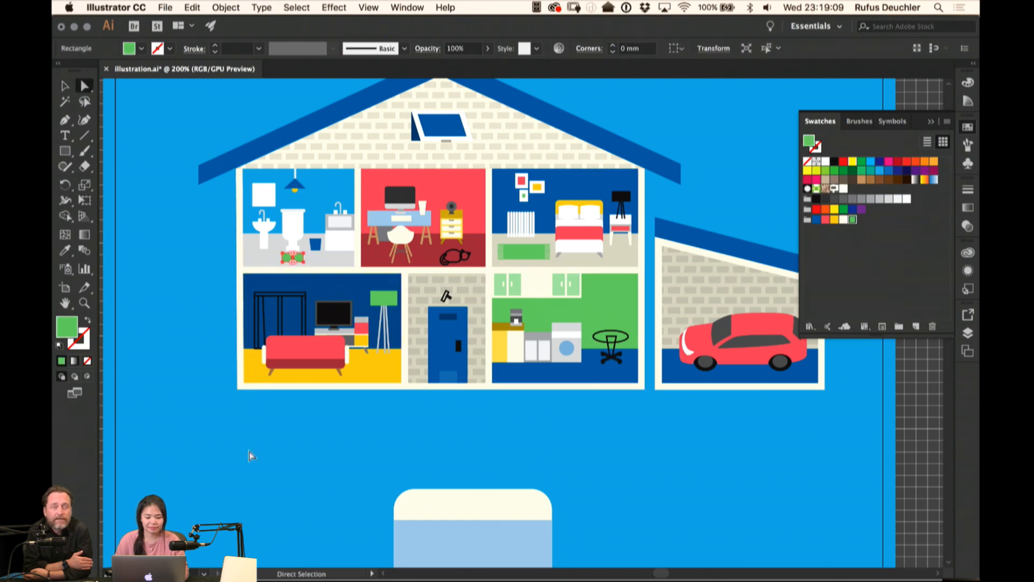
left_click(251, 456)
left_click(307, 311)
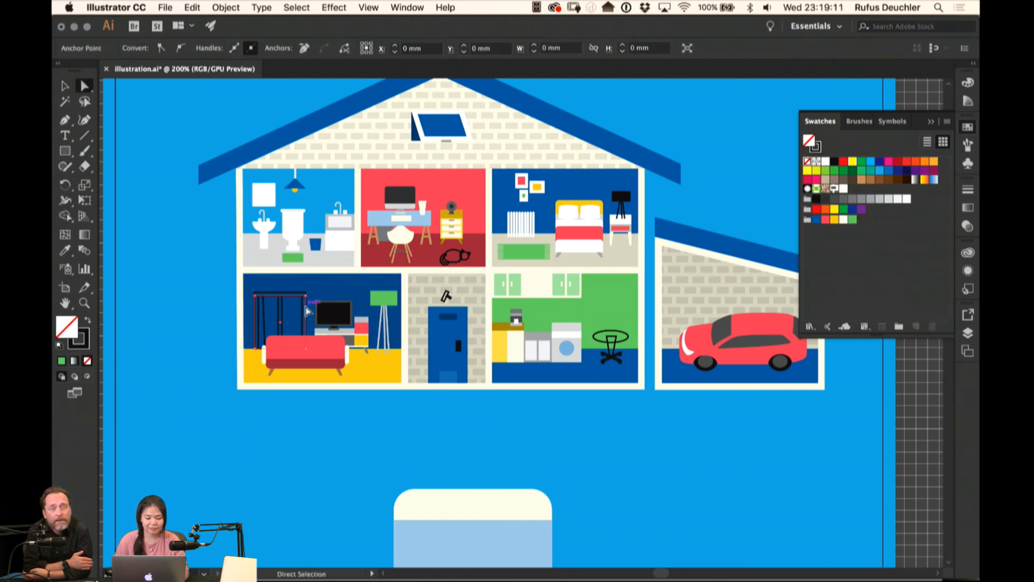
key("shift+x")
left_click(890, 200)
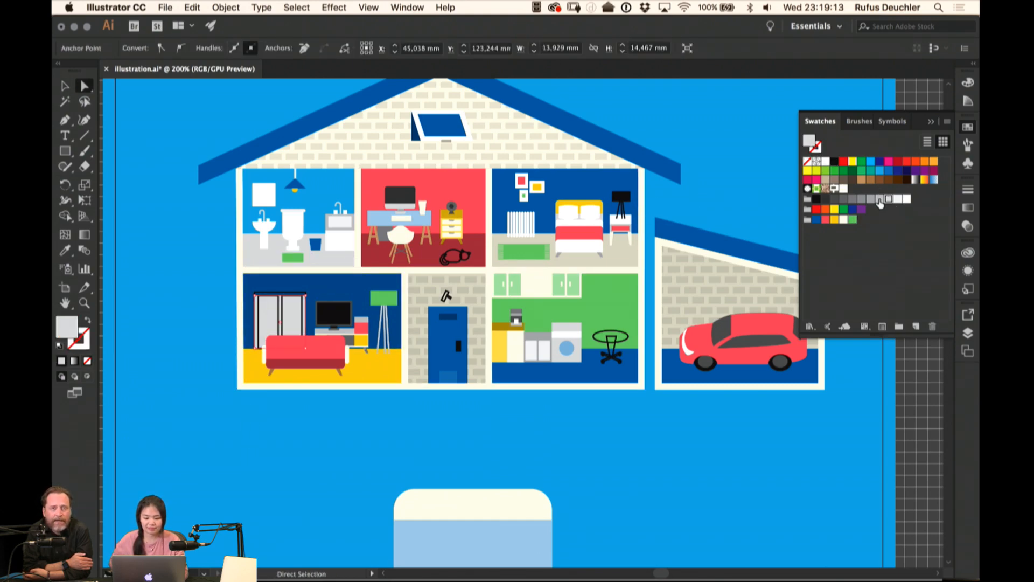
left_click(370, 477)
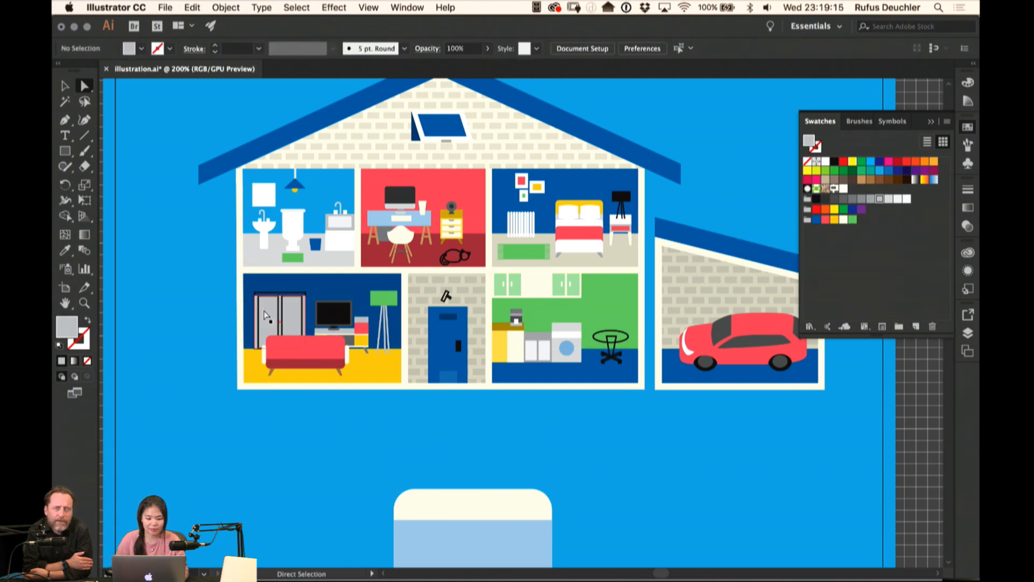
Convert both wardrobe door outlines into solid shapes filled with the dark gray swatch
left_click(279, 308)
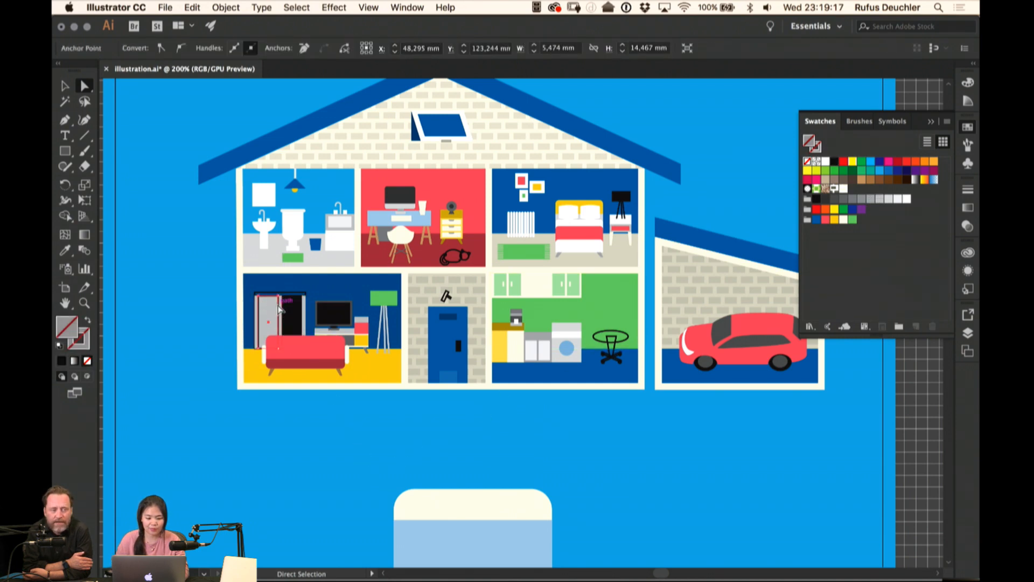
key("shift+x")
left_click(294, 310, "shift")
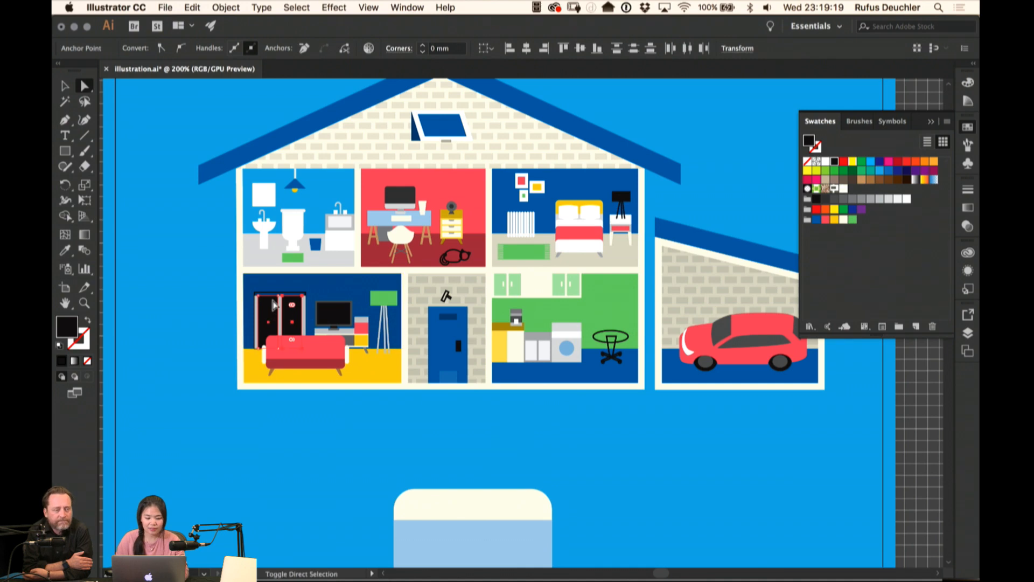
left_click(852, 199)
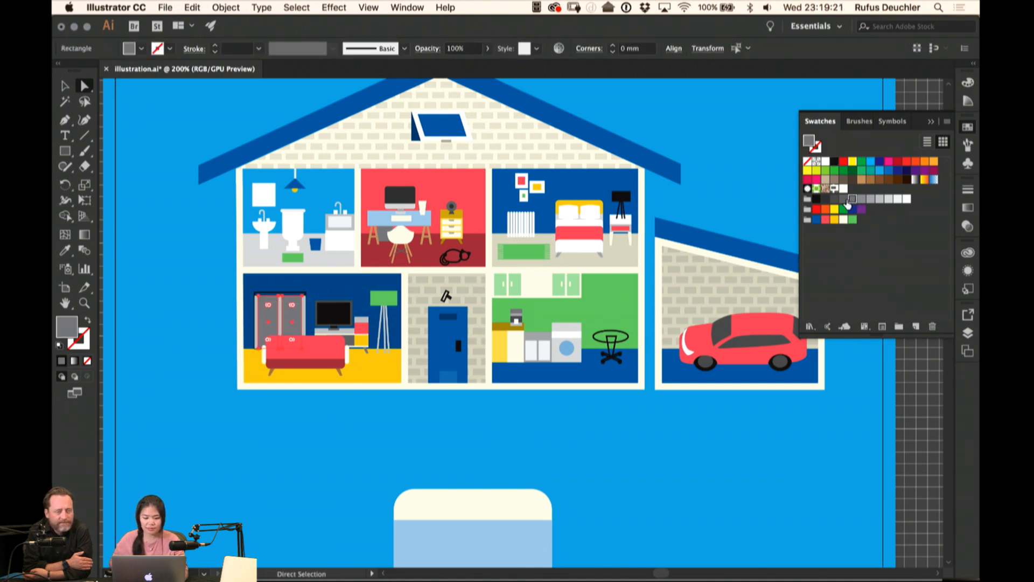
left_click(404, 416)
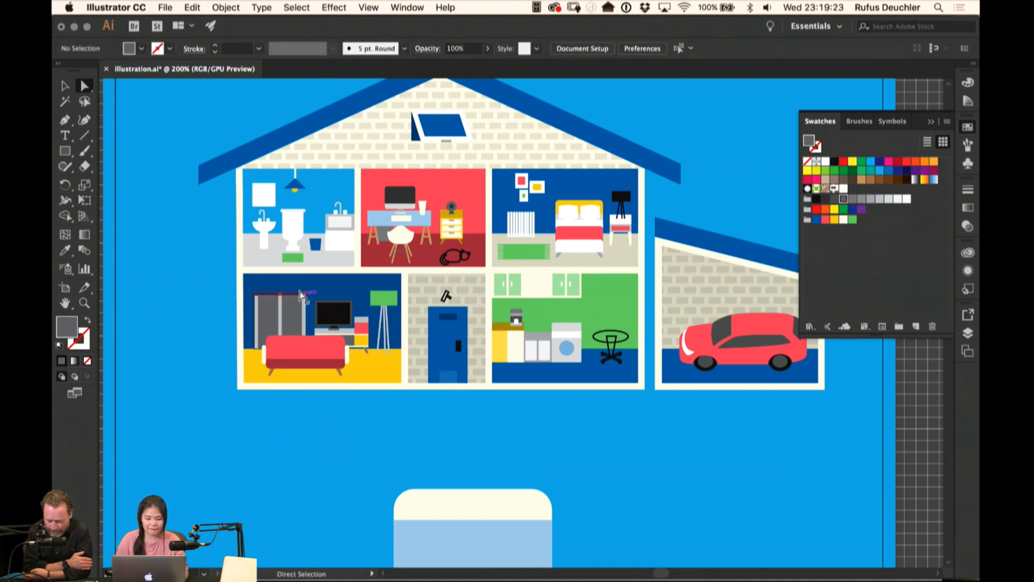
left_click(305, 294)
left_click(268, 429)
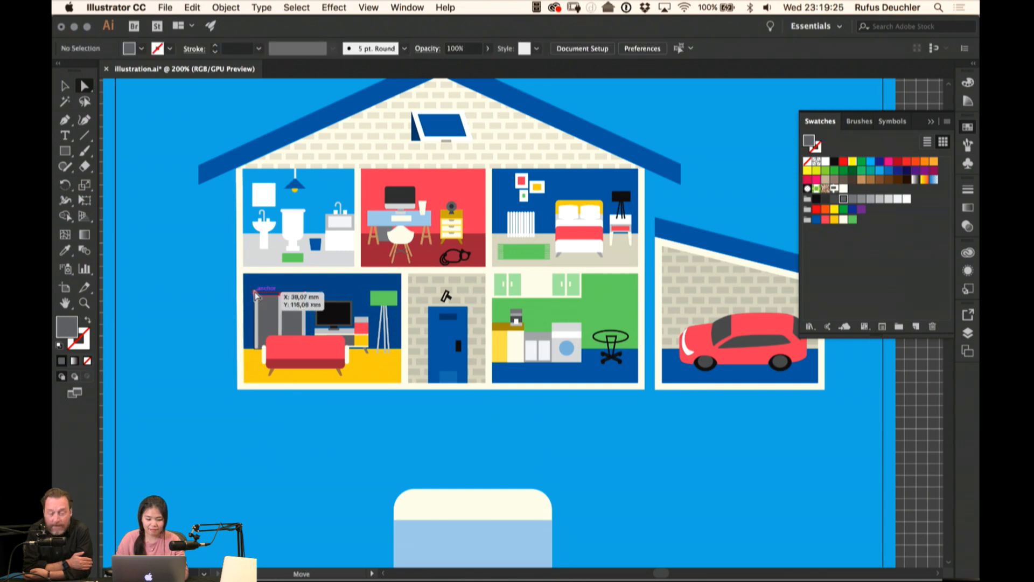
Recolor the dark gray bar across the top of the wardrobe with the near-white swatch at the end of the gray group
left_click(255, 295)
left_click(889, 199)
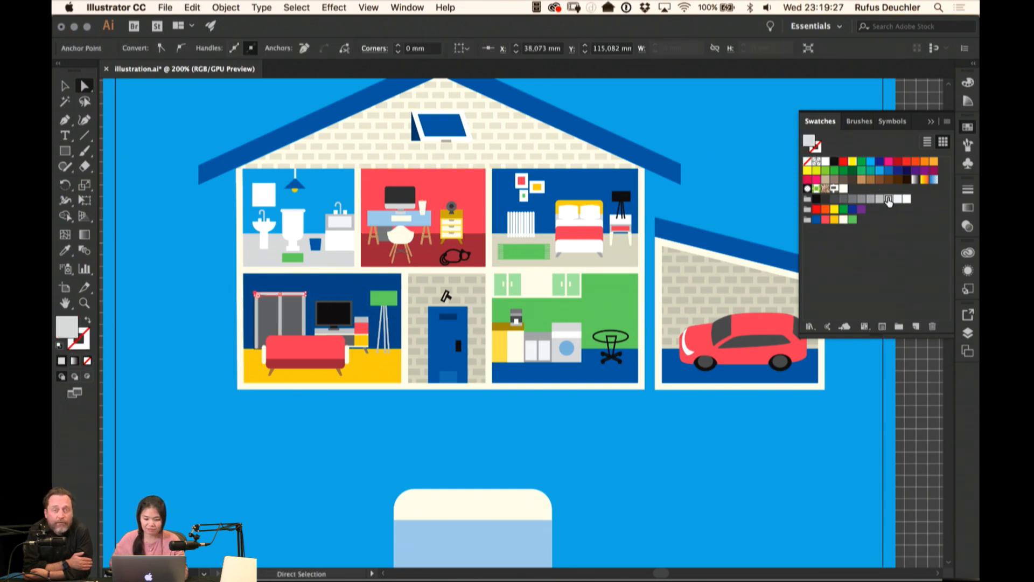
left_click(907, 199)
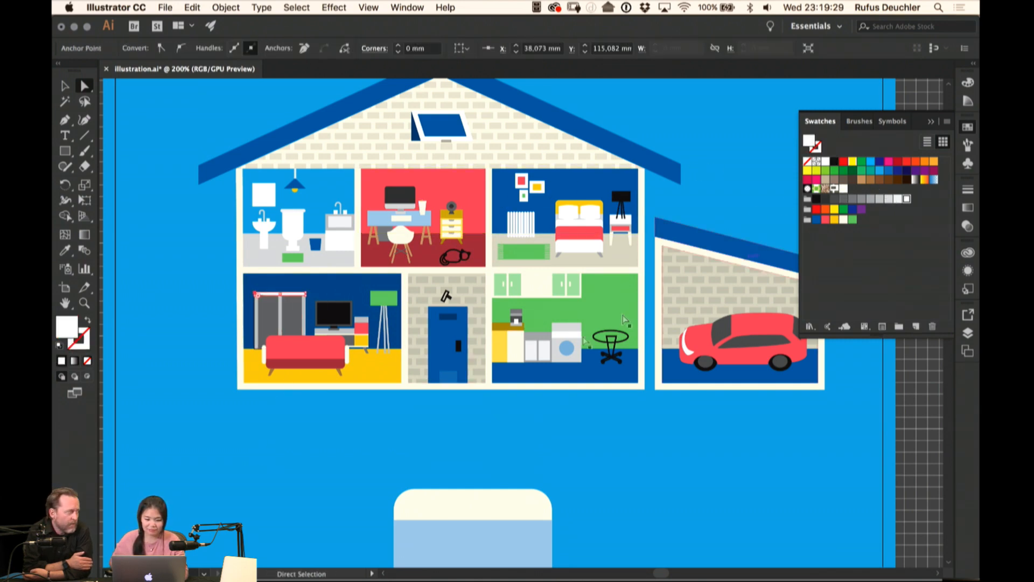
left_click(340, 396)
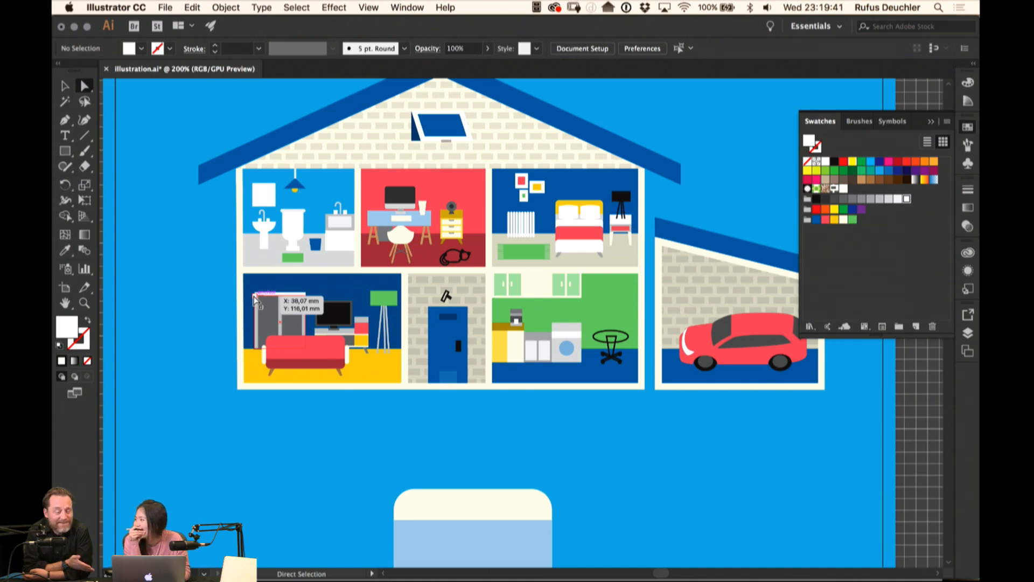
left_click_drag(335, 287, 418, 221)
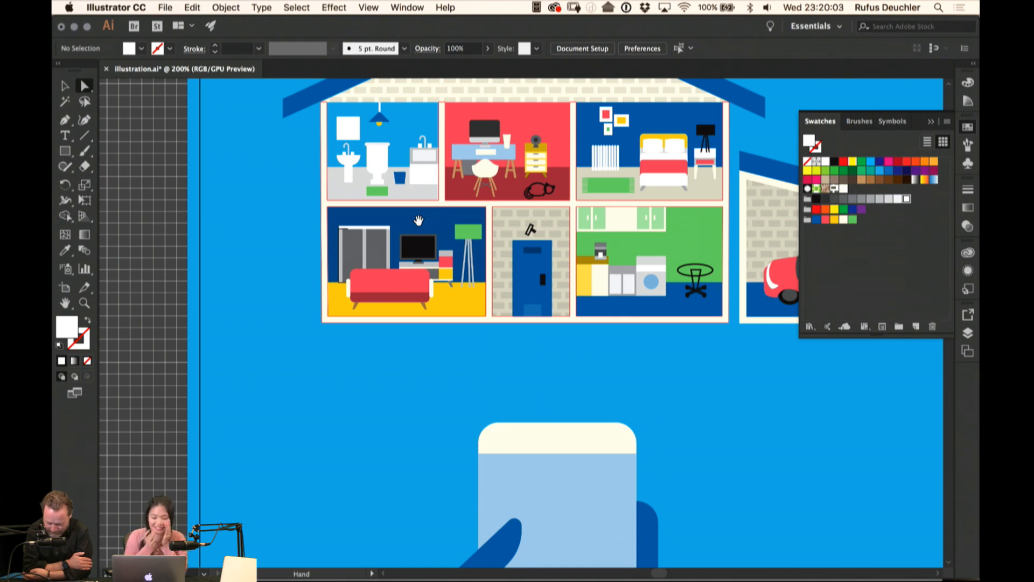
left_click(339, 229)
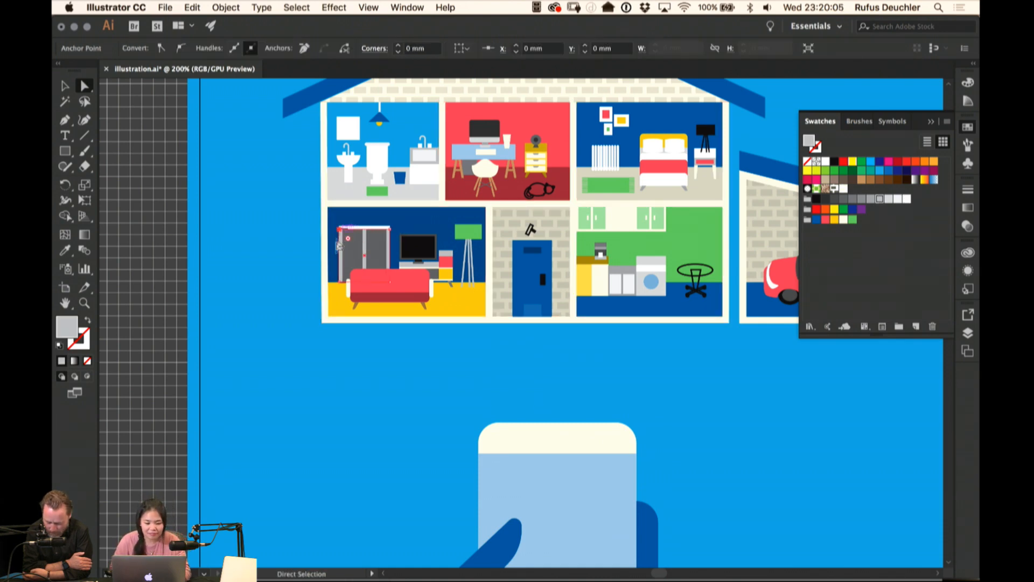
left_click(246, 283)
Turn the outlined camera above the front door into a solid shape filled with the dark gray swatch
key("v")
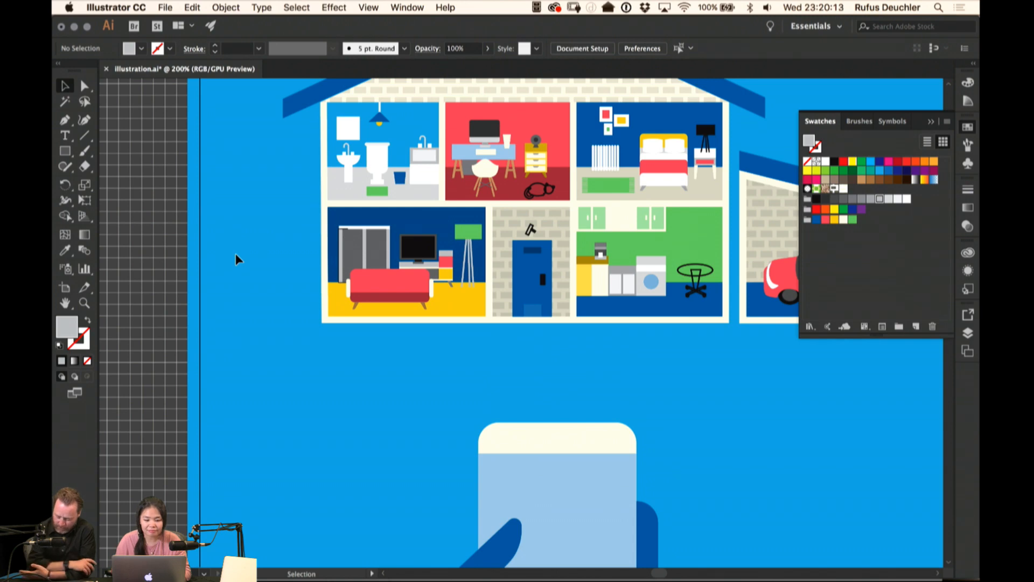
left_click_drag(531, 186, 432, 229)
key("a")
left_click(432, 272)
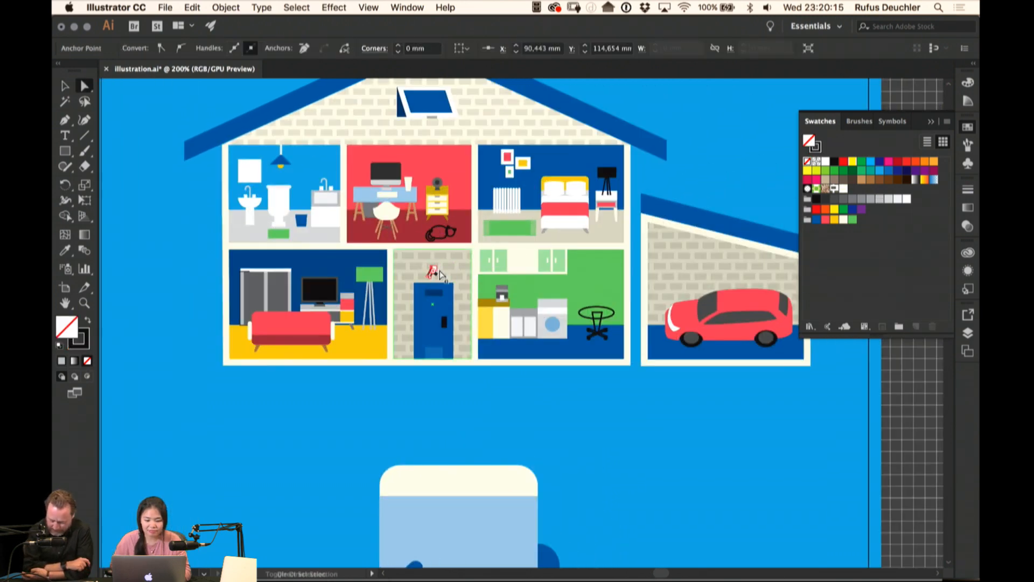
left_click(636, 326)
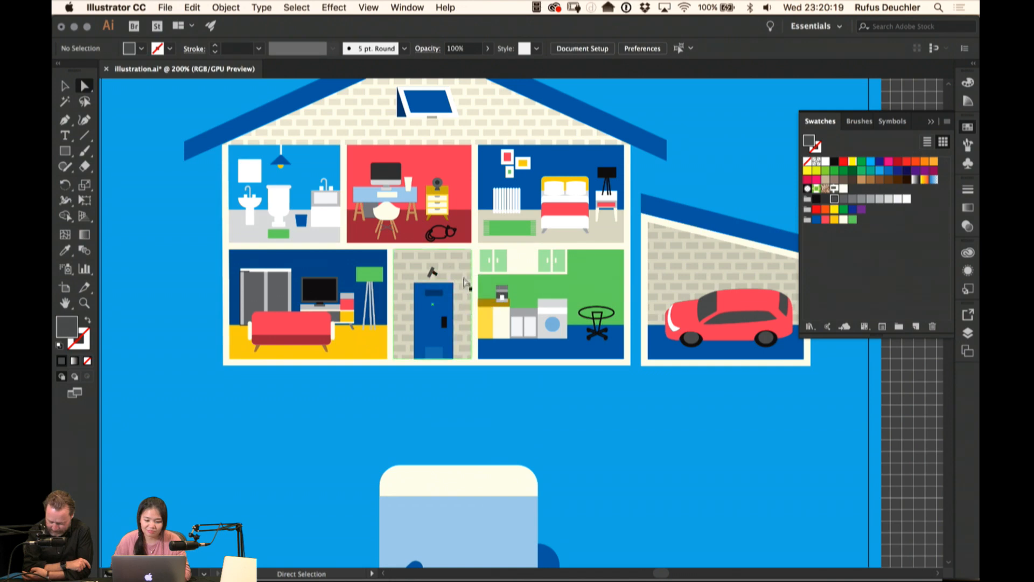
left_click_drag(716, 135, 620, 184)
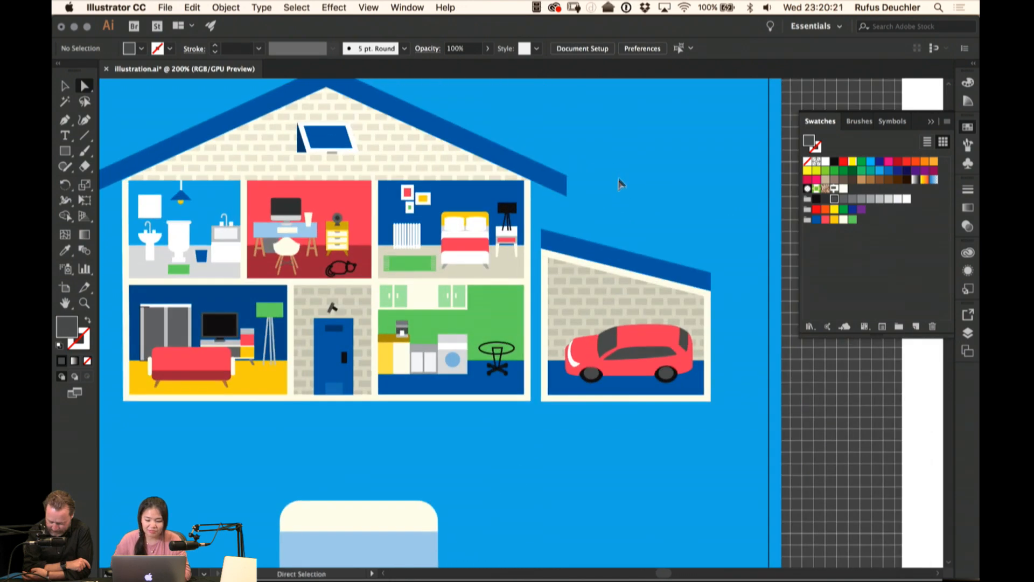
key("v")
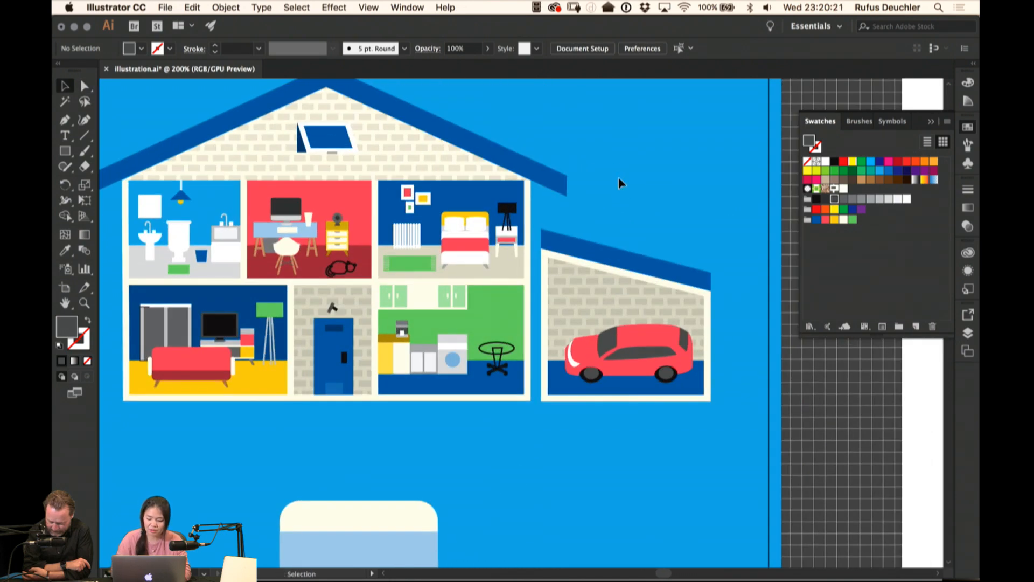
left_click_drag(584, 215, 624, 154)
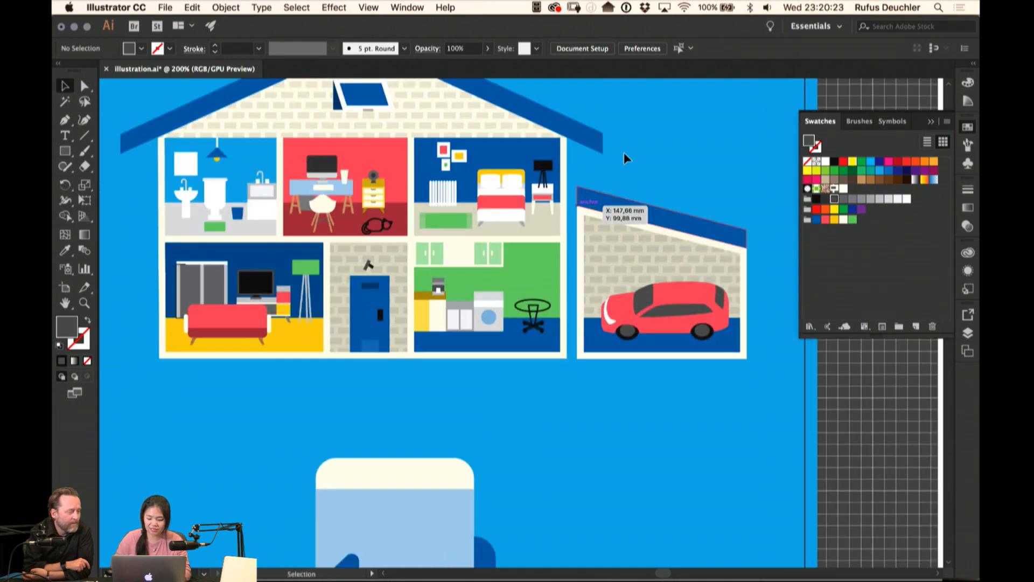
key("super+minus")
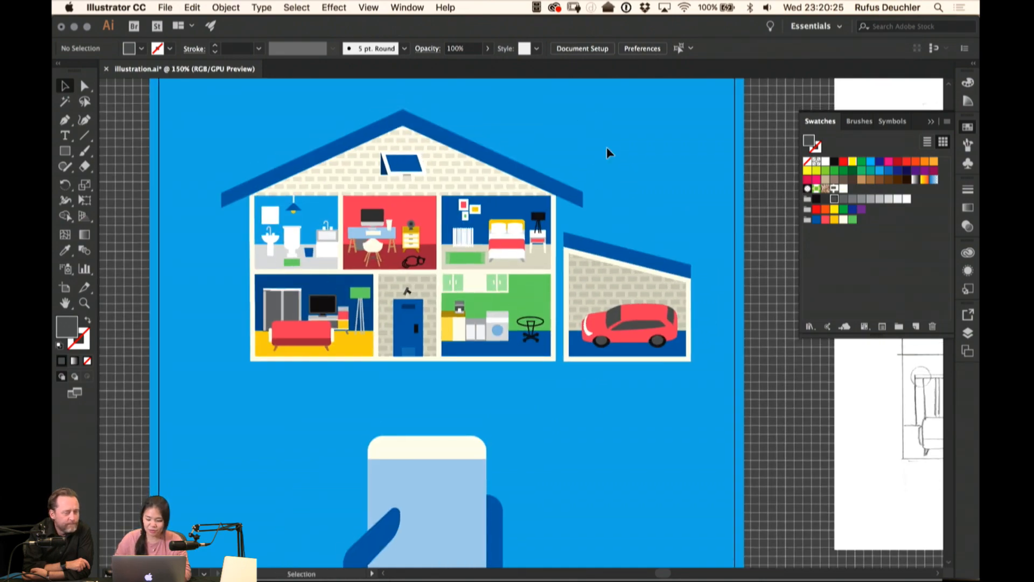
key("super+minus")
left_click_drag(572, 256, 560, 216)
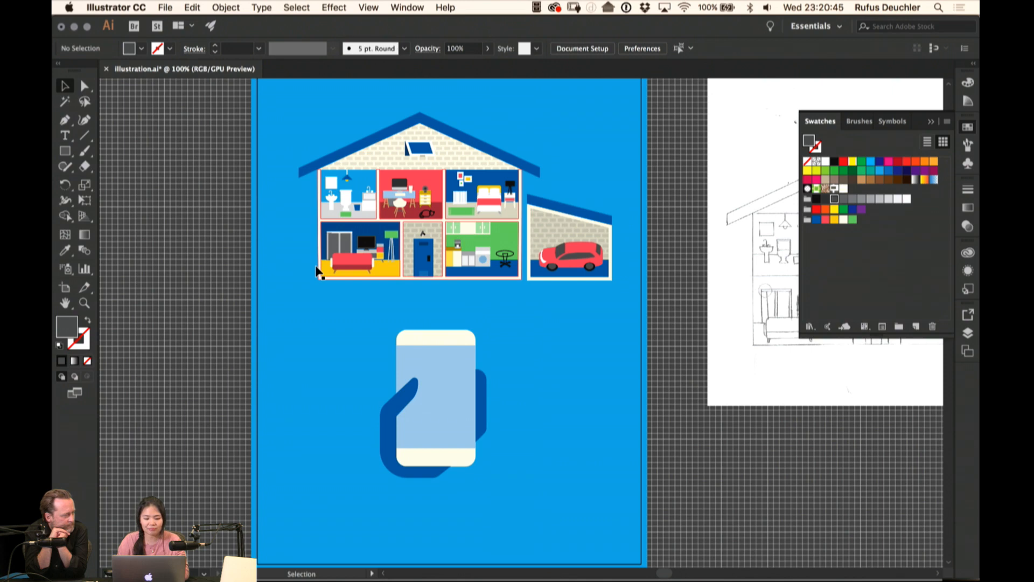
left_click_drag(352, 263, 352, 270)
key("super+z")
left_click(335, 343)
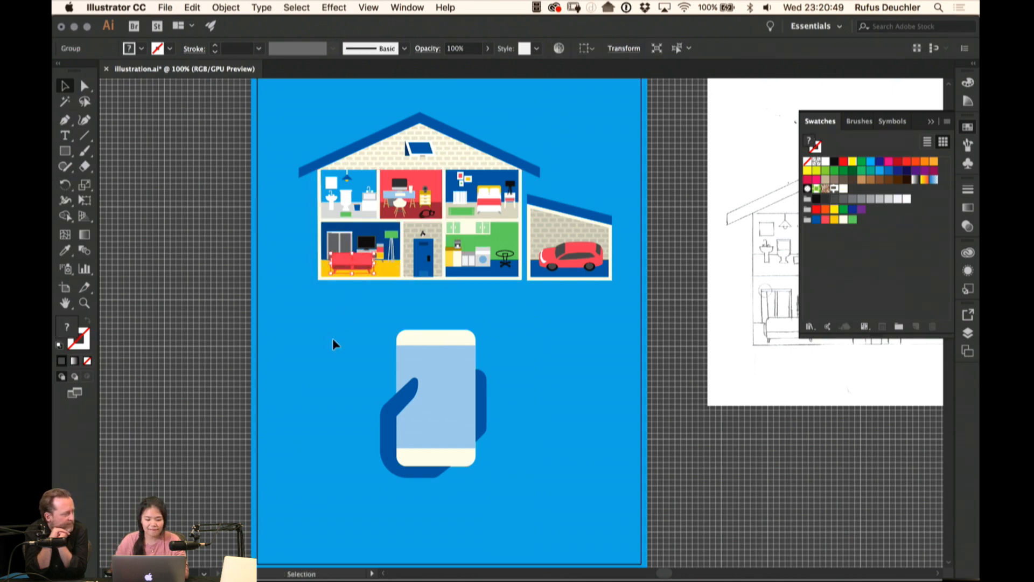
Move the living room sofa slightly to the right
left_click_drag(354, 336, 396, 341)
key("super+equal")
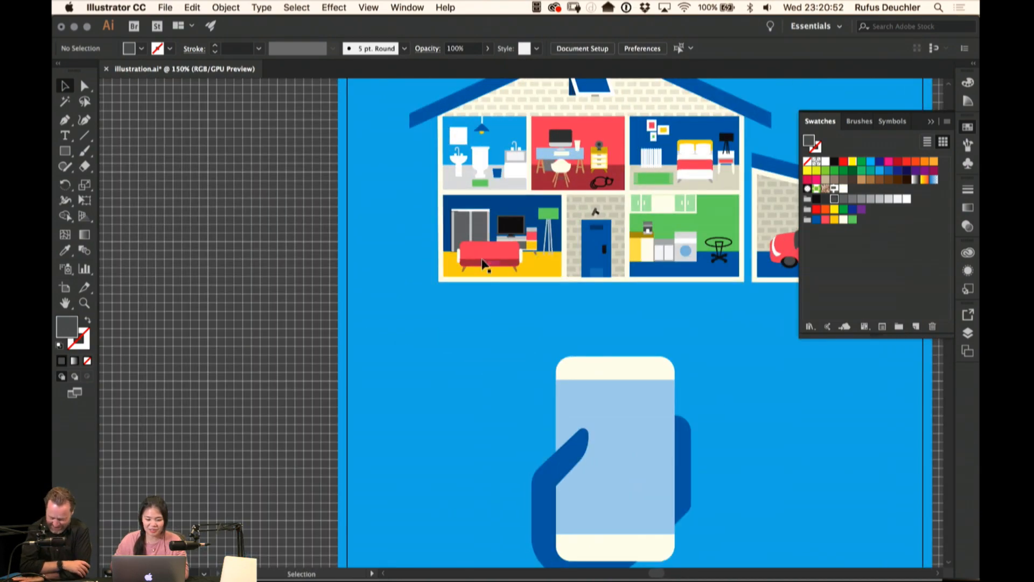
left_click_drag(487, 258, 496, 259)
left_click(462, 319)
Open the wardrobe group behind the living room sofa in isolation mode
left_click(452, 224)
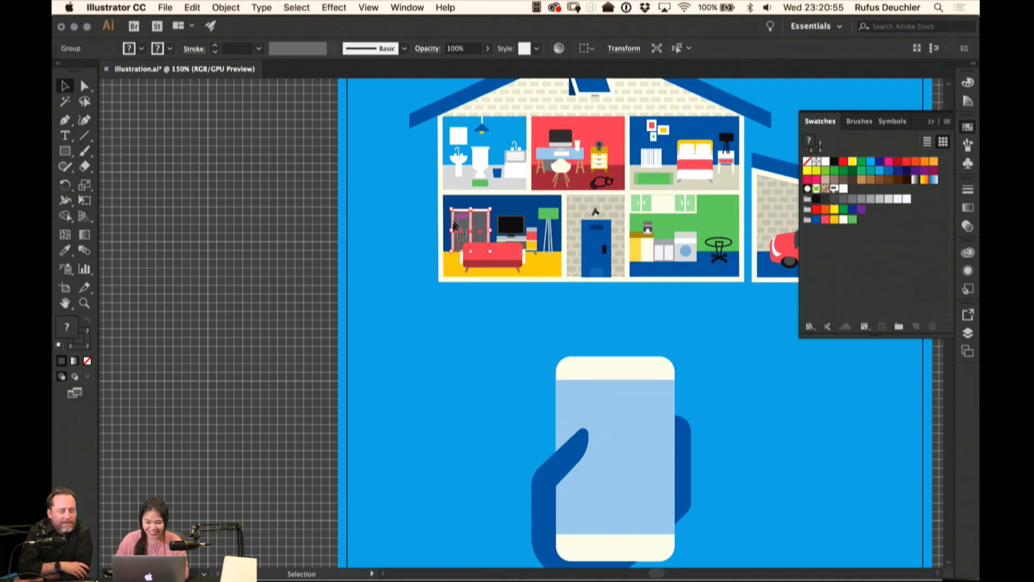
key("super+equal")
key("super+equal")
key("super+equal")
key("super+equal")
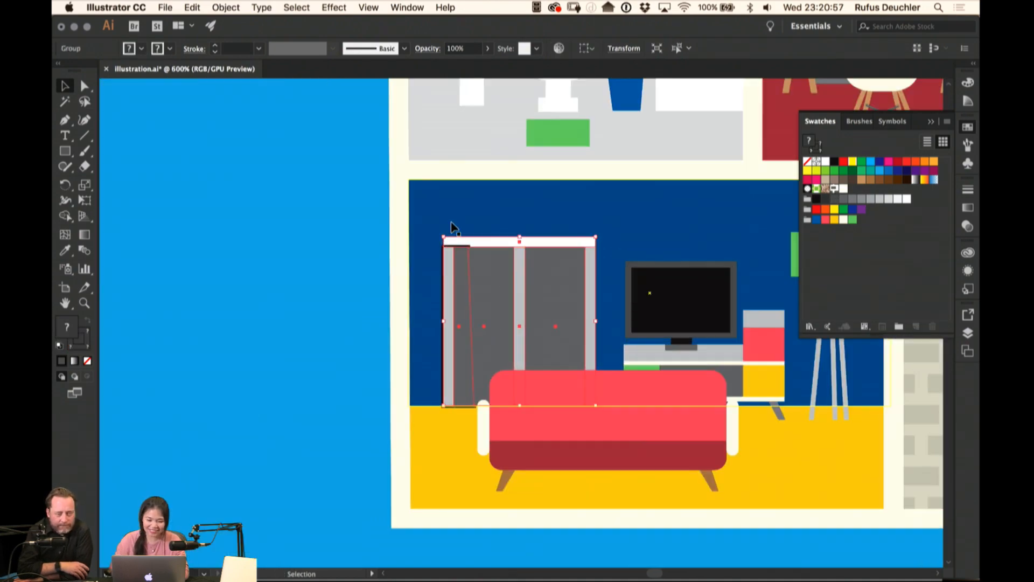
left_click_drag(327, 251, 242, 165)
left_click(232, 173)
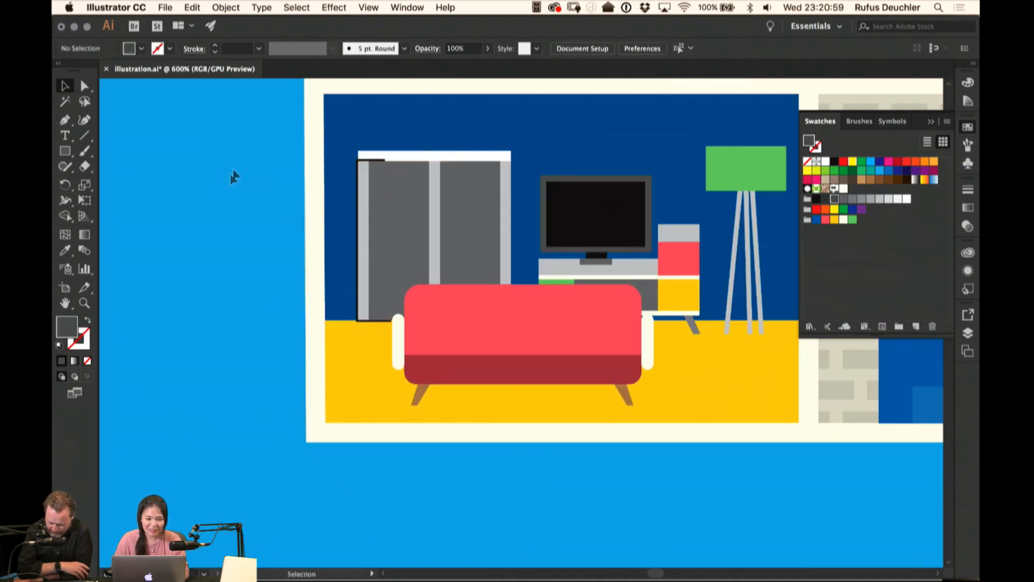
double_click(424, 206)
key("a")
Bring the slanted black outline along the wardrobe's left side in front of the doors
left_click(358, 161)
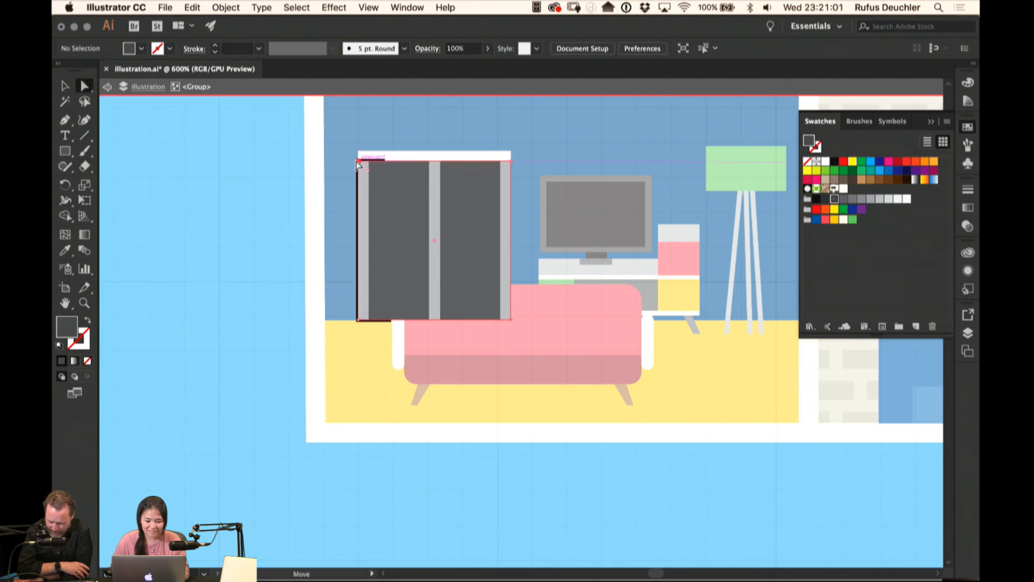
key("v")
left_click(360, 202)
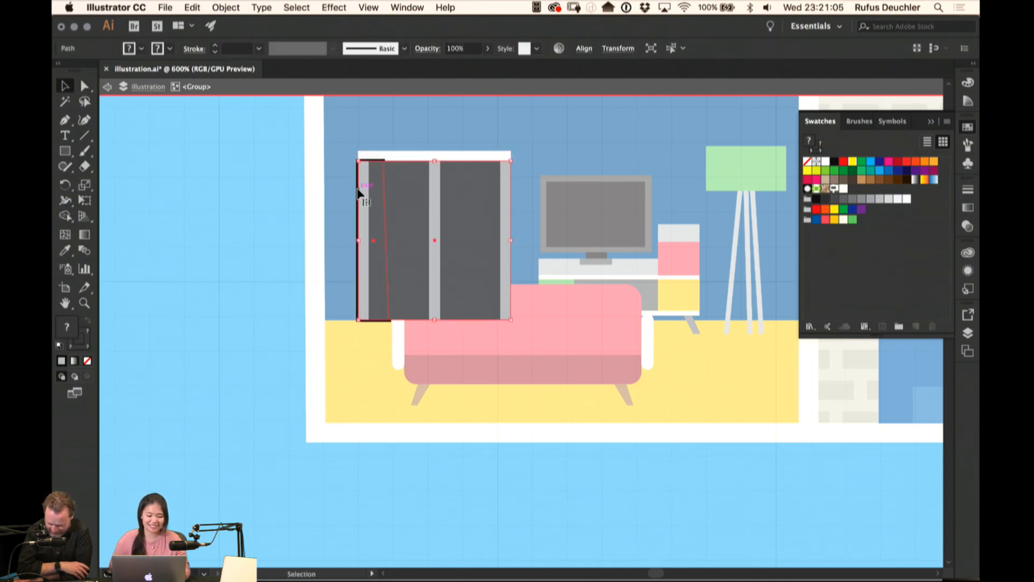
left_click(352, 179)
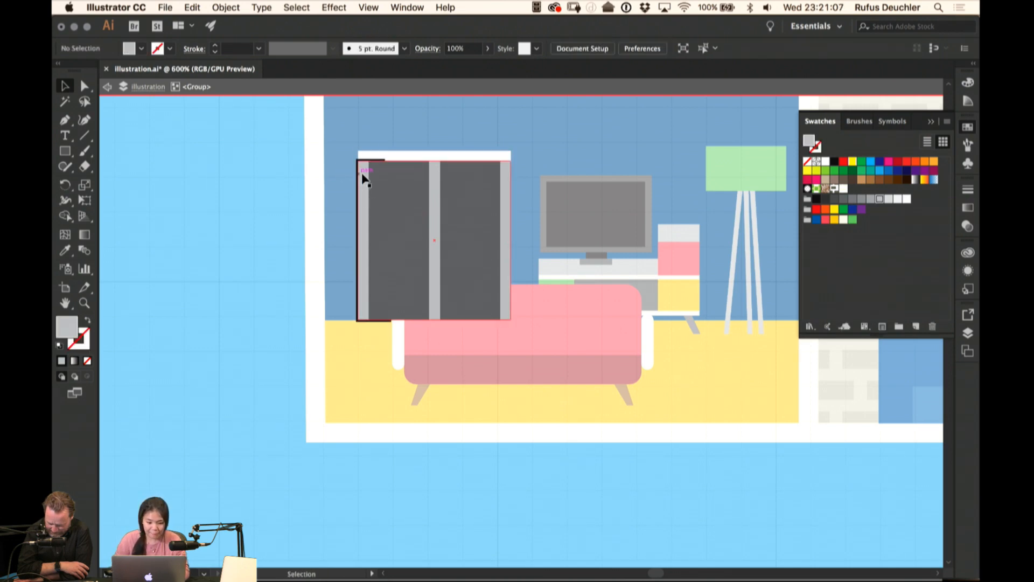
left_click(364, 177)
left_click(342, 193)
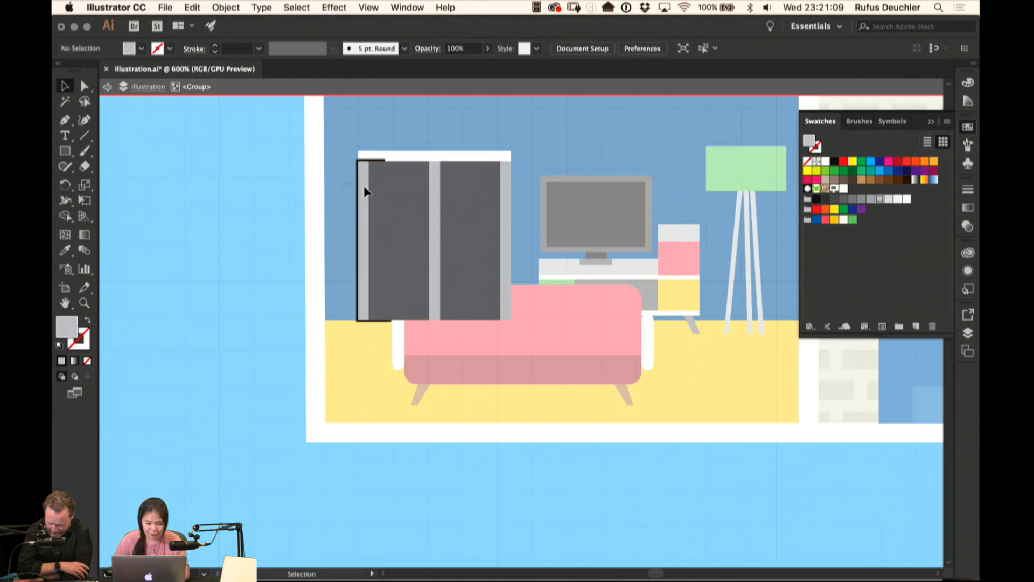
left_click(364, 192)
left_click(511, 182, "shift")
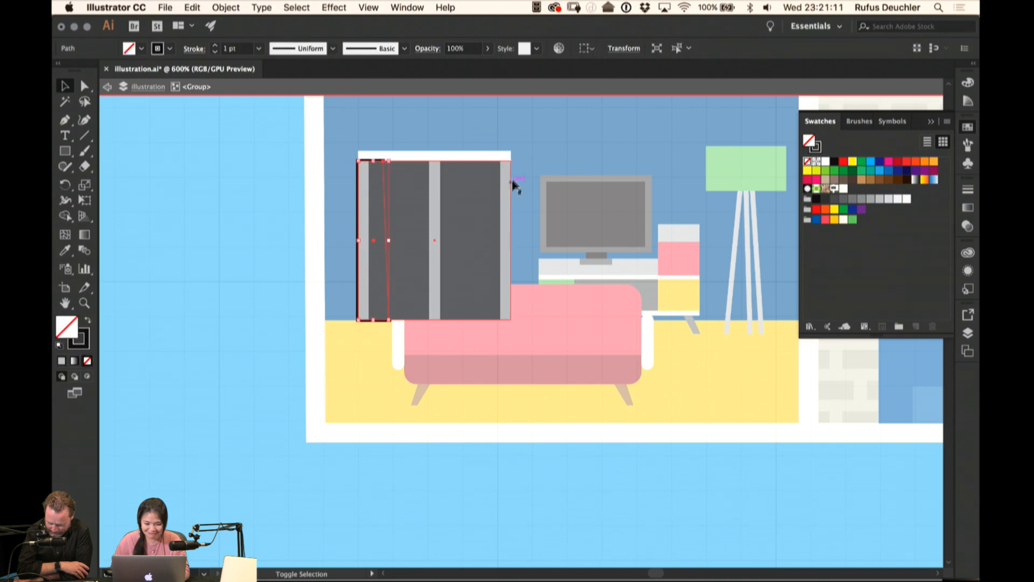
key("super+shift+bracketright")
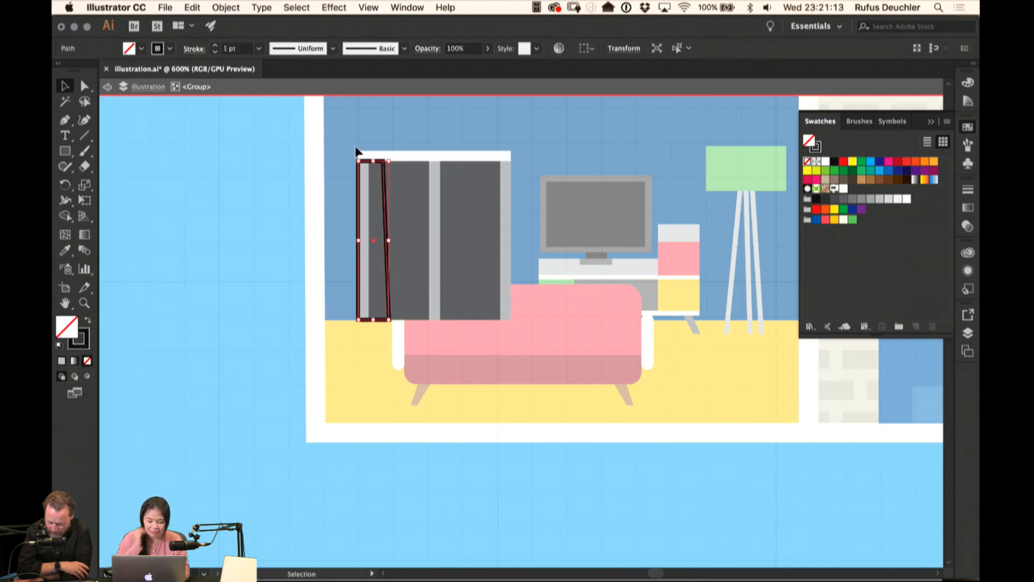
Convert the slanted wardrobe outline to a solid shape filled with the green swatch and leave isolation mode
key("shift+x")
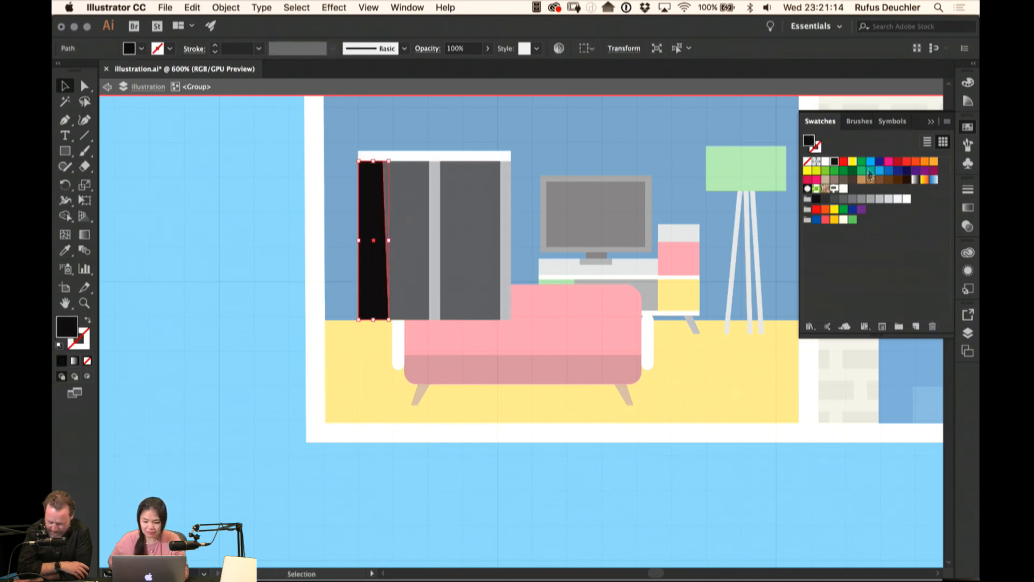
left_click(853, 220)
left_click(605, 139)
double_click(606, 139)
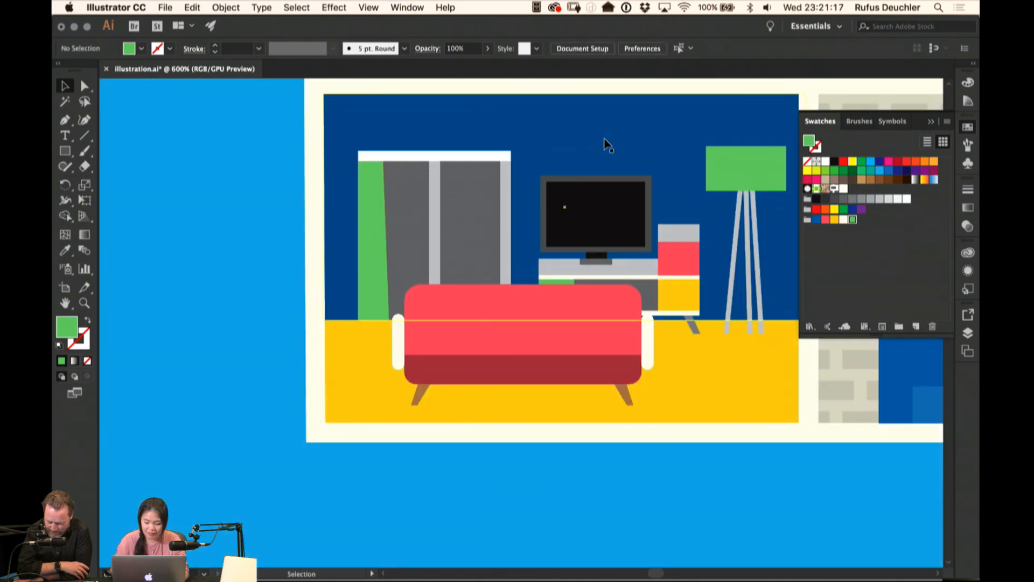
Save the illustration with the whole house in view
key("super+minus")
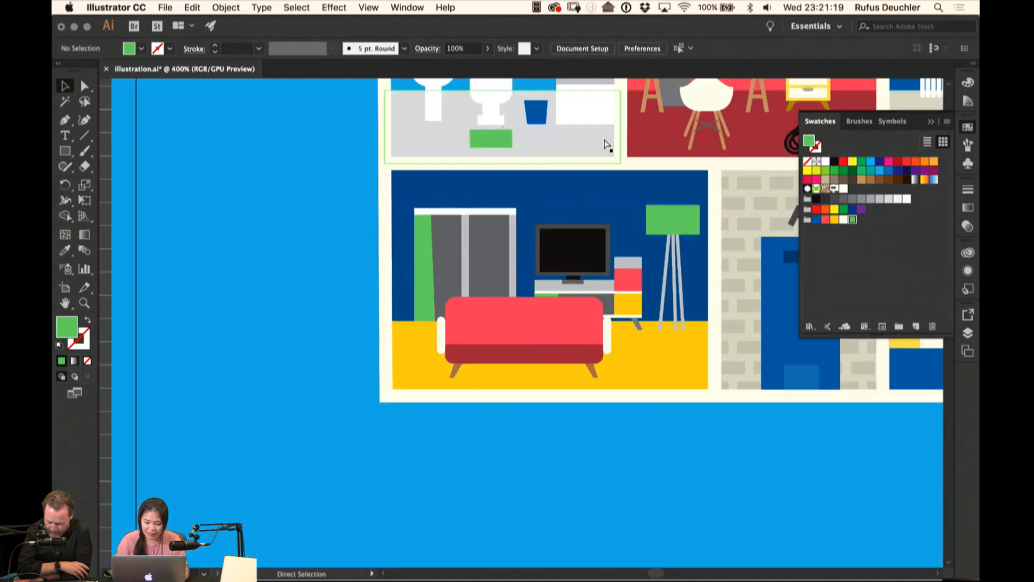
key("super+minus")
key("super+minus")
key("super+minus")
left_click_drag(605, 140, 490, 127)
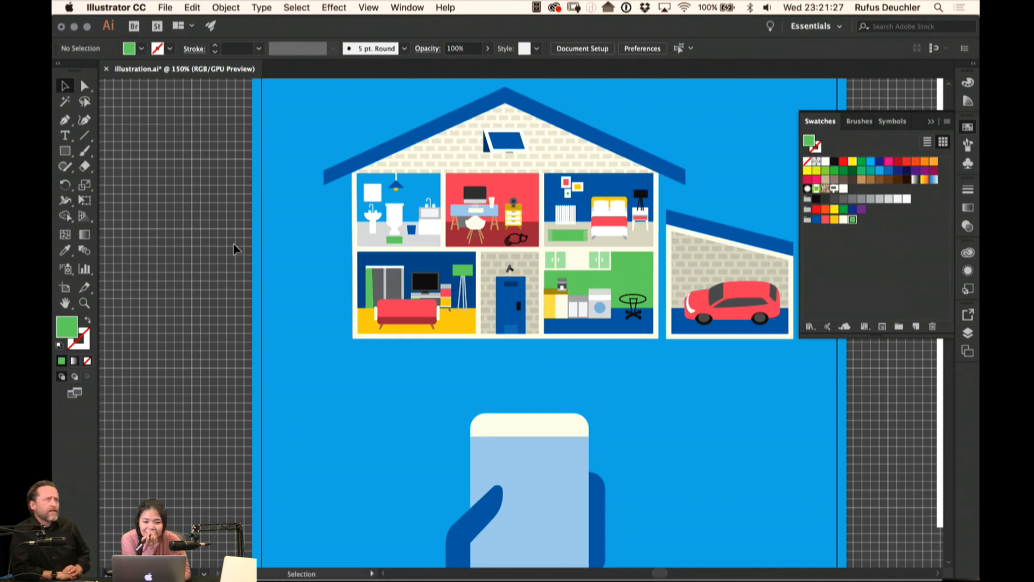
scroll(361, 231, "right", 5)
scroll(361, 231, "up", 1)
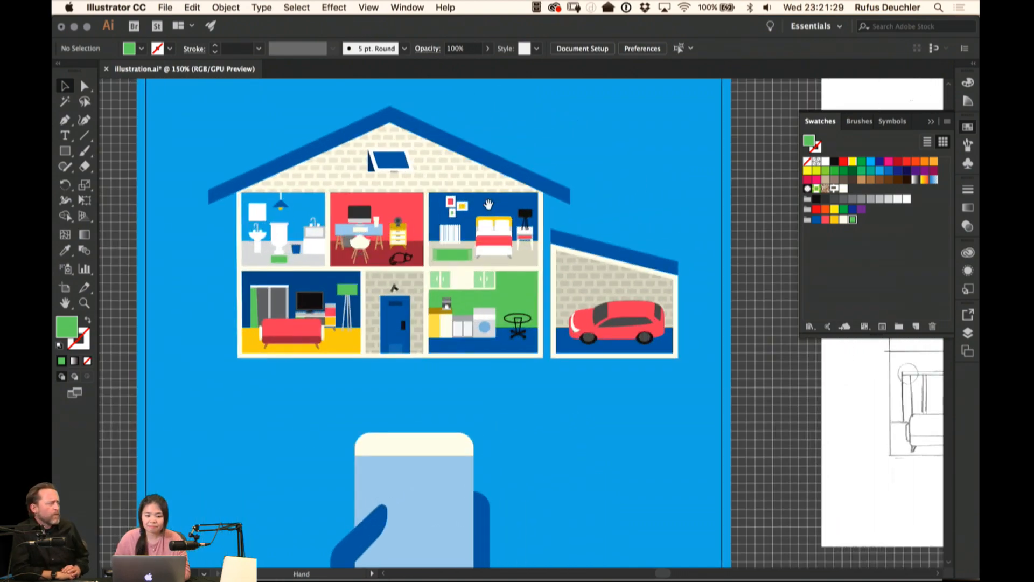
key("super+s")
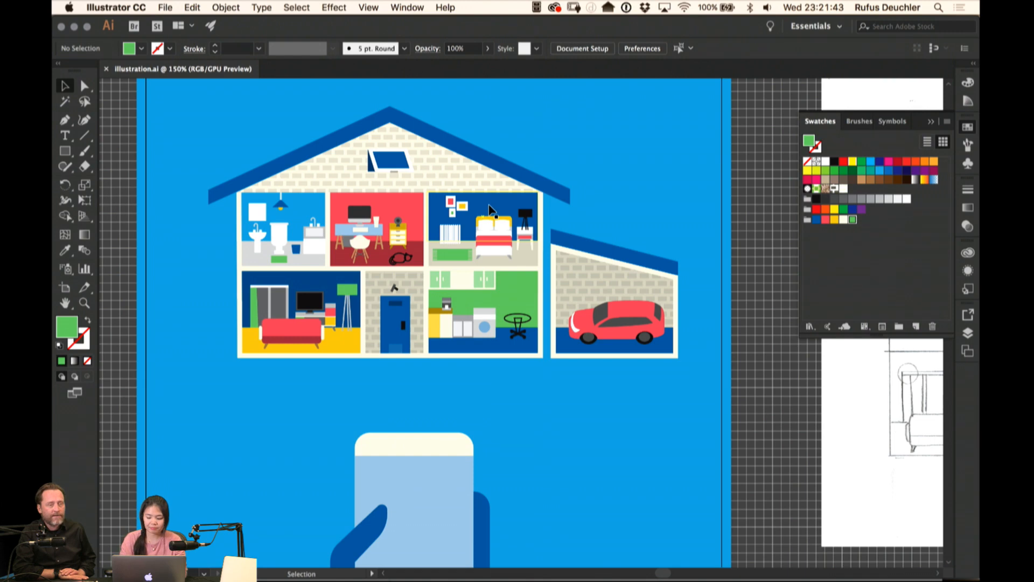
Turn the outlined elliptical tabletop in the kitchen into a solid shape filled with the near-white swatch of the gray group
key("super+equal")
key("super+equal")
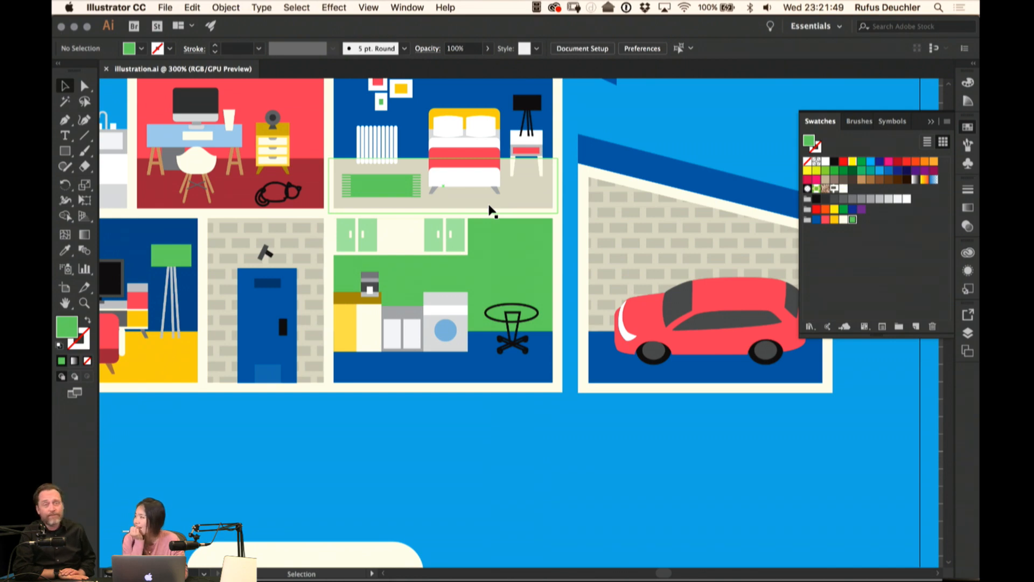
scroll(491, 210, "left", 5)
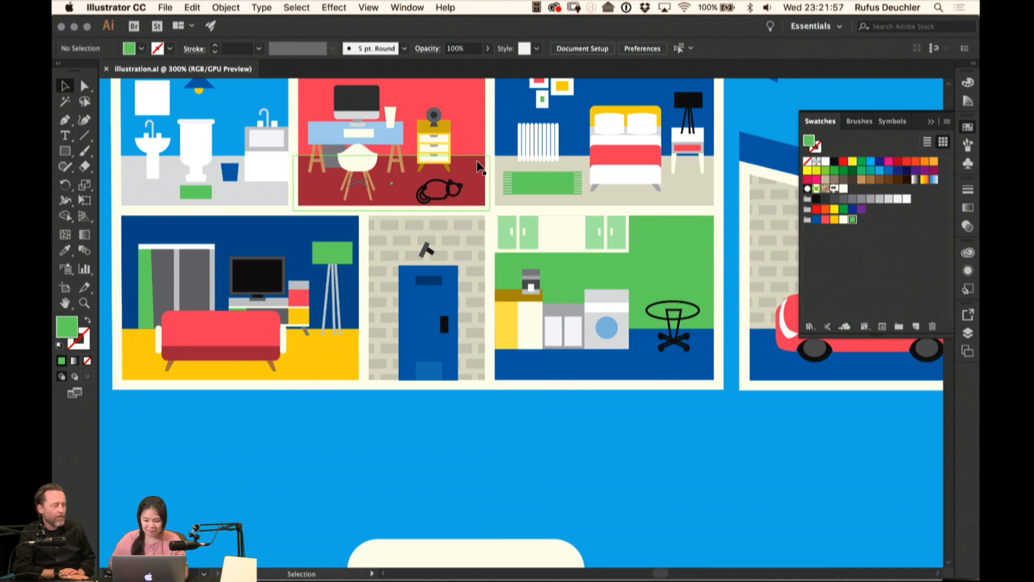
scroll(477, 167, "right", 5)
scroll(477, 167, "down", 2)
key("a")
left_click(520, 264)
key("shift+x")
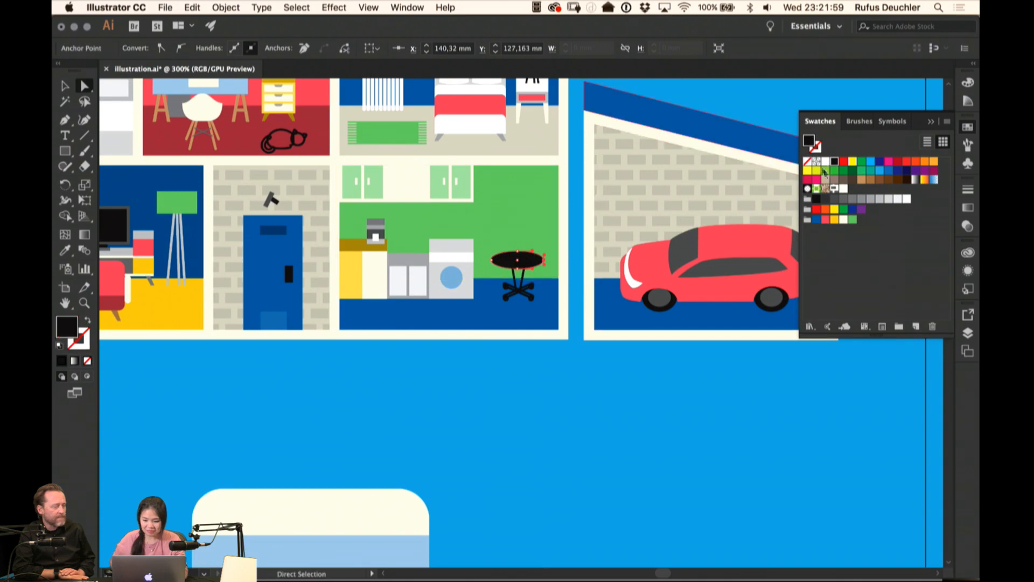
left_click(825, 161)
left_click(905, 200)
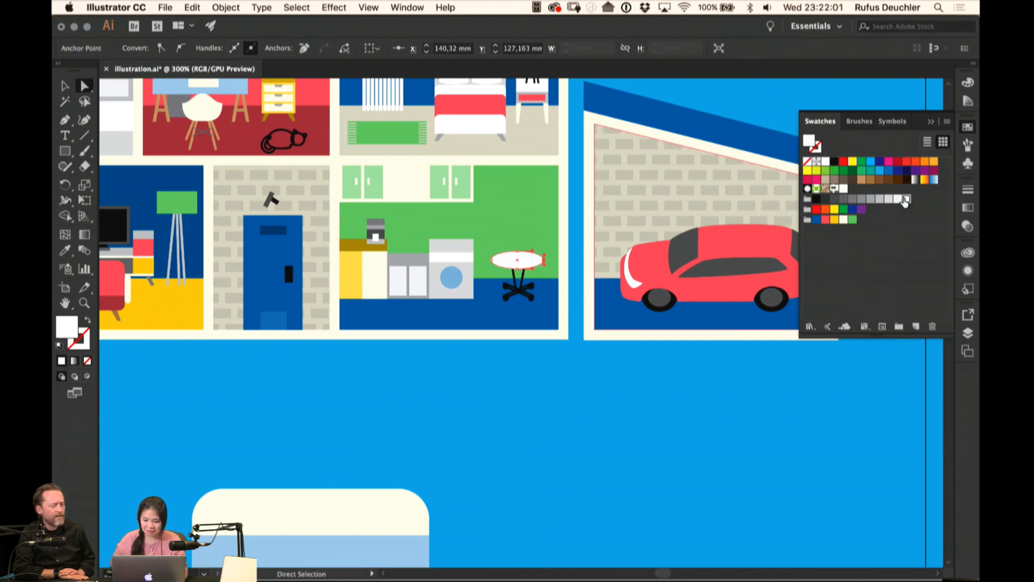
Lower the opacity of the kitchen's elliptical tabletop to 68%
left_click(520, 262)
left_click(488, 48)
left_click_drag(484, 64, 470, 64)
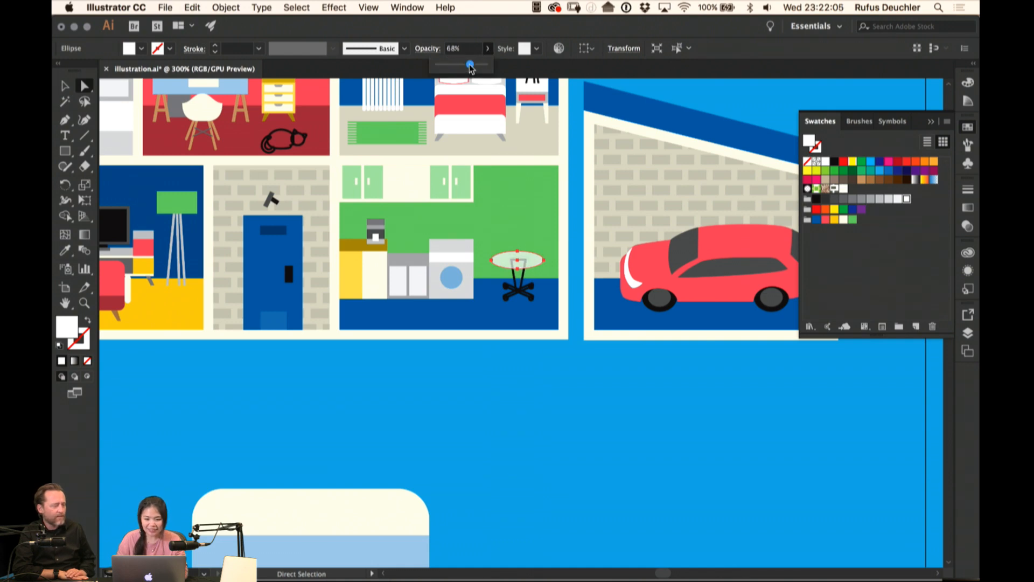
Turn the outlined tapered leg of the kitchen table into a solid shape filled with the near-white swatch of the gray group
left_click(492, 395)
left_click(521, 282)
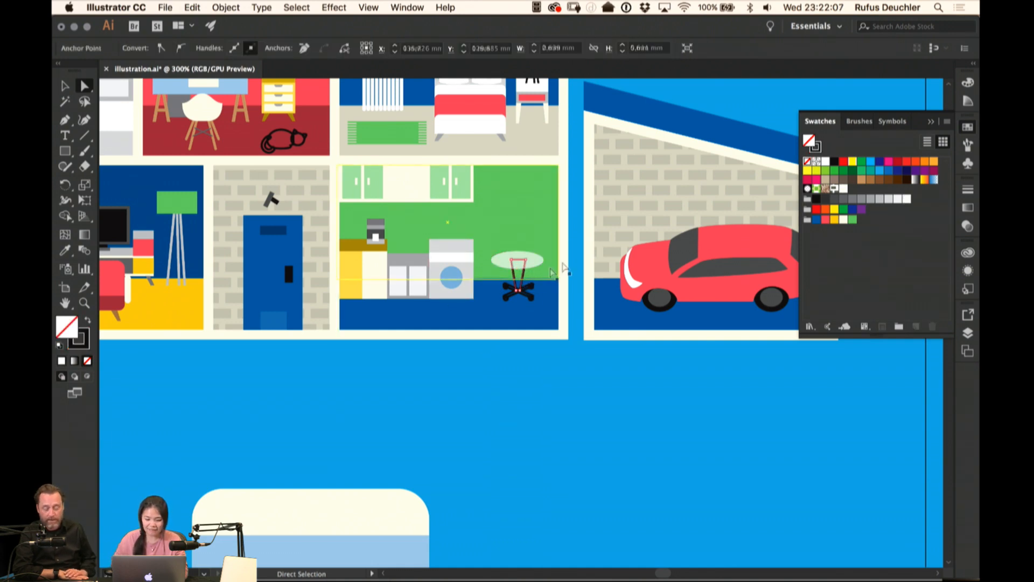
left_click(907, 198)
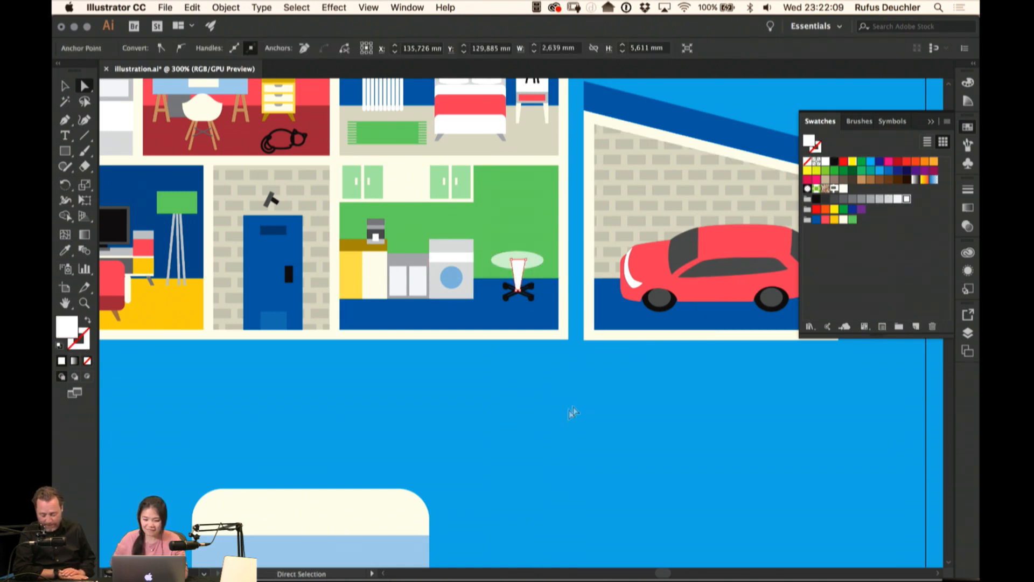
left_click(568, 386)
Recolor the kitchen's elliptical tabletop with the second-lightest swatch of the gray group
left_click(517, 268)
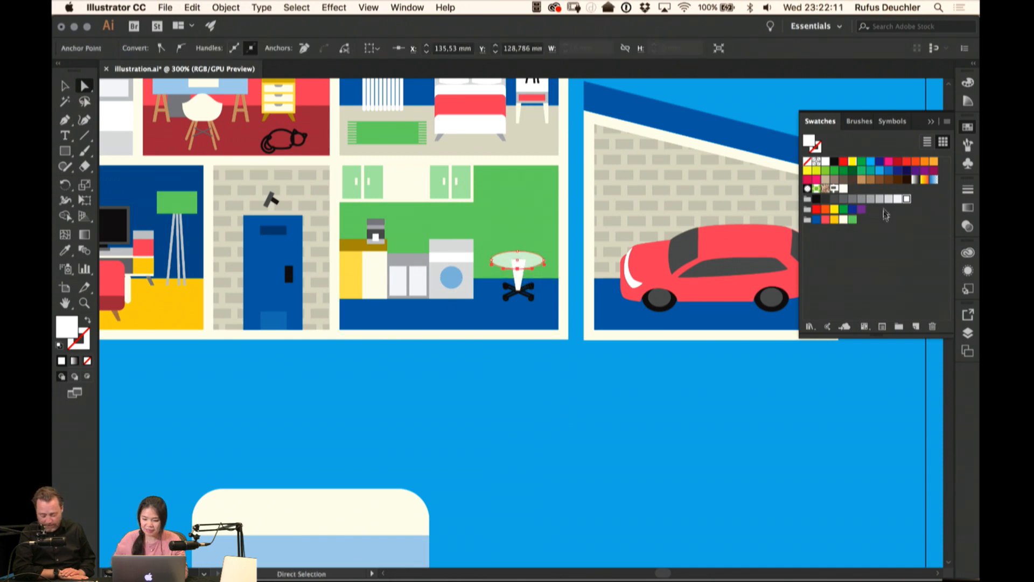
left_click(888, 199)
left_click(898, 199)
left_click(568, 400)
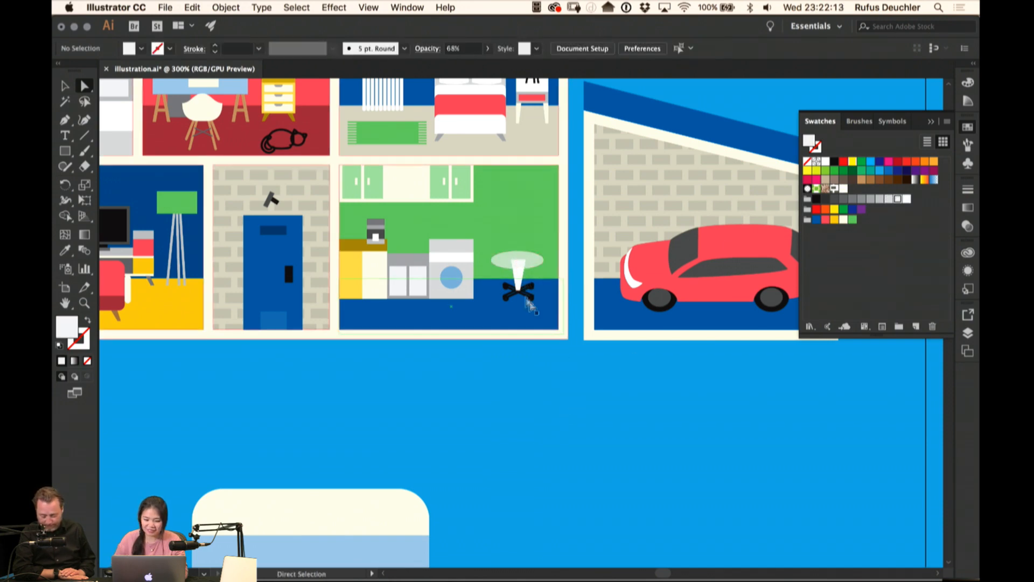
Turn the outlined crossed bars and four casters of the kitchen table's base into solid black shapes
left_click(529, 293)
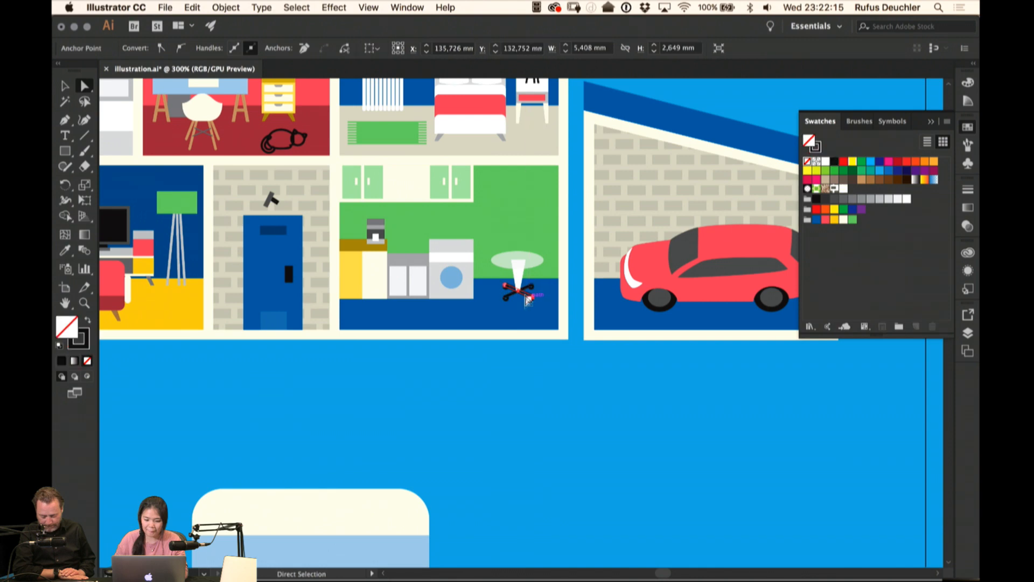
left_click(508, 420)
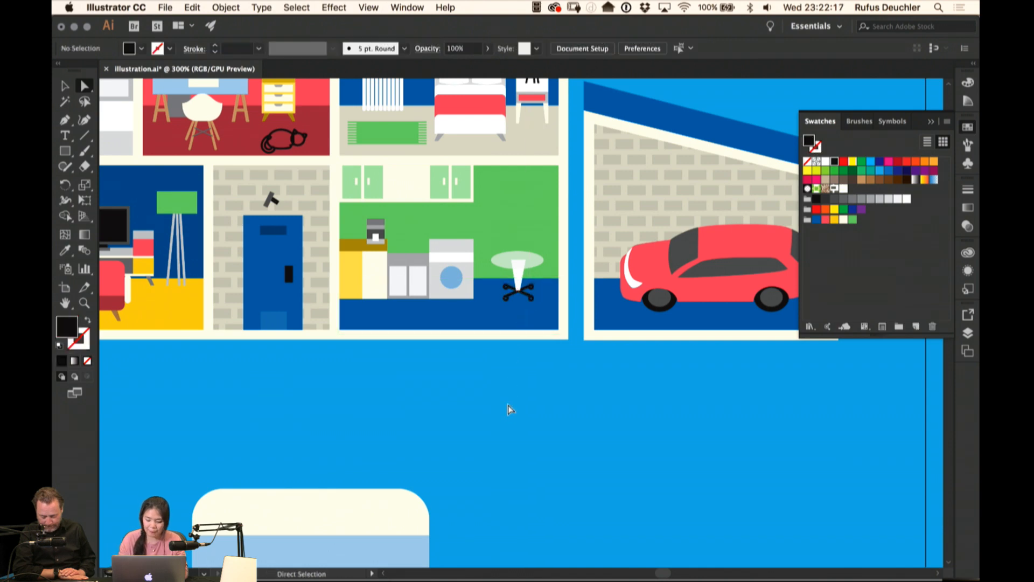
key("super+plus")
key("super+plus")
key("super+plus")
key("super+plus")
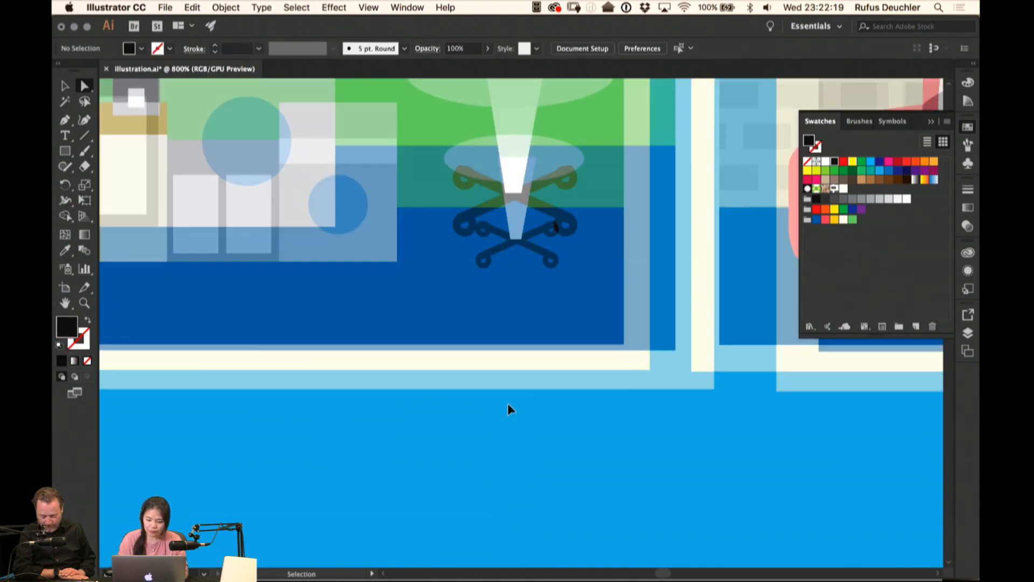
left_click(464, 178)
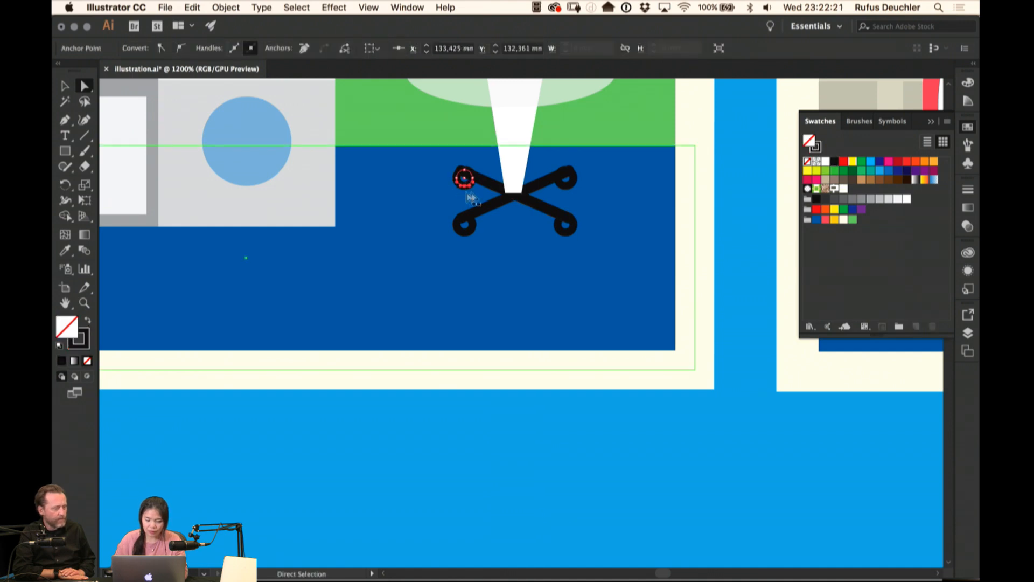
left_click(571, 185)
left_click(565, 228)
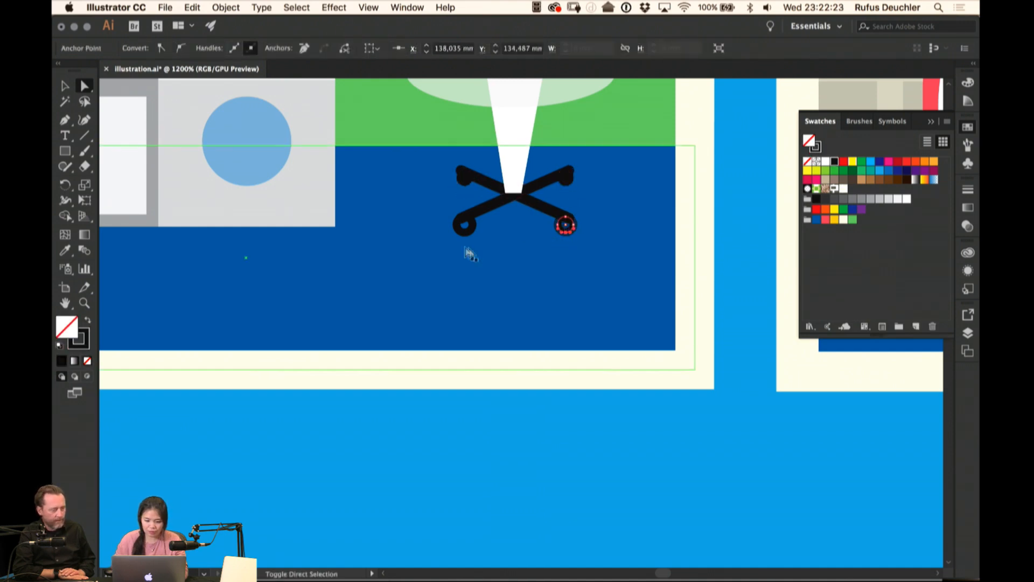
Fill both crossed bars of the table base with the second-lightest swatch of the gray group
left_click(487, 215)
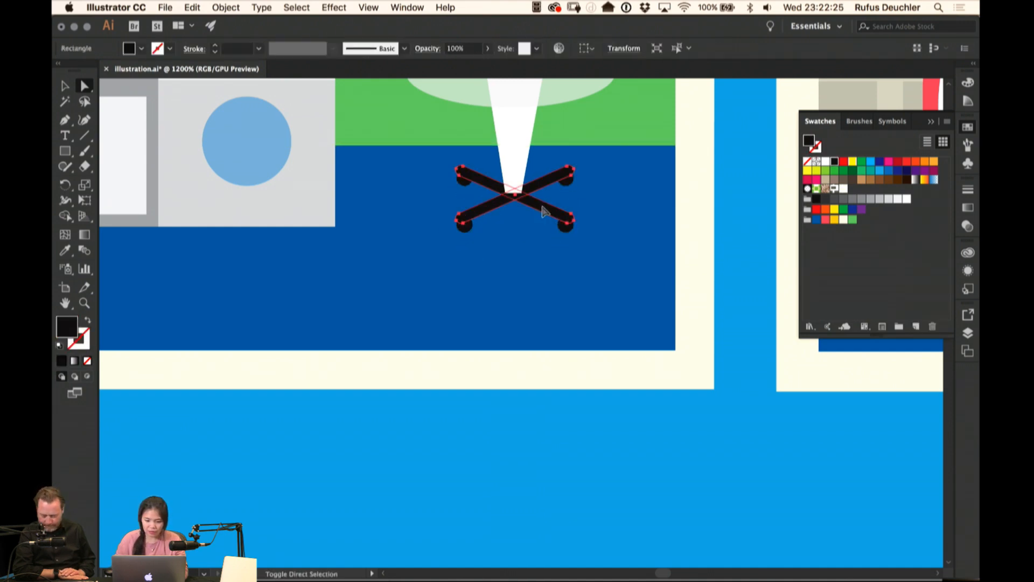
left_click(895, 200)
left_click(557, 394)
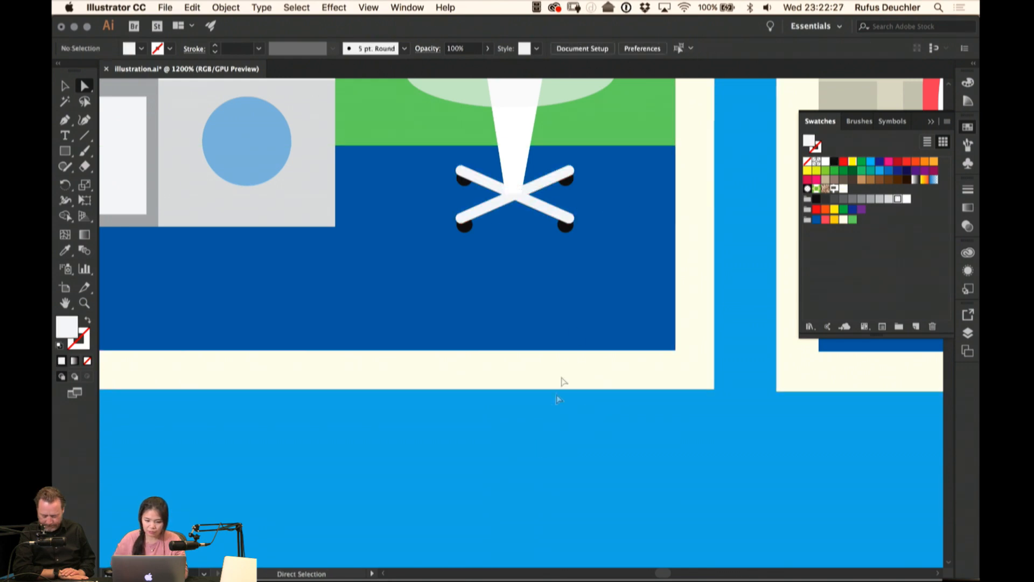
scroll(556, 350, "up", 5)
left_click(544, 323)
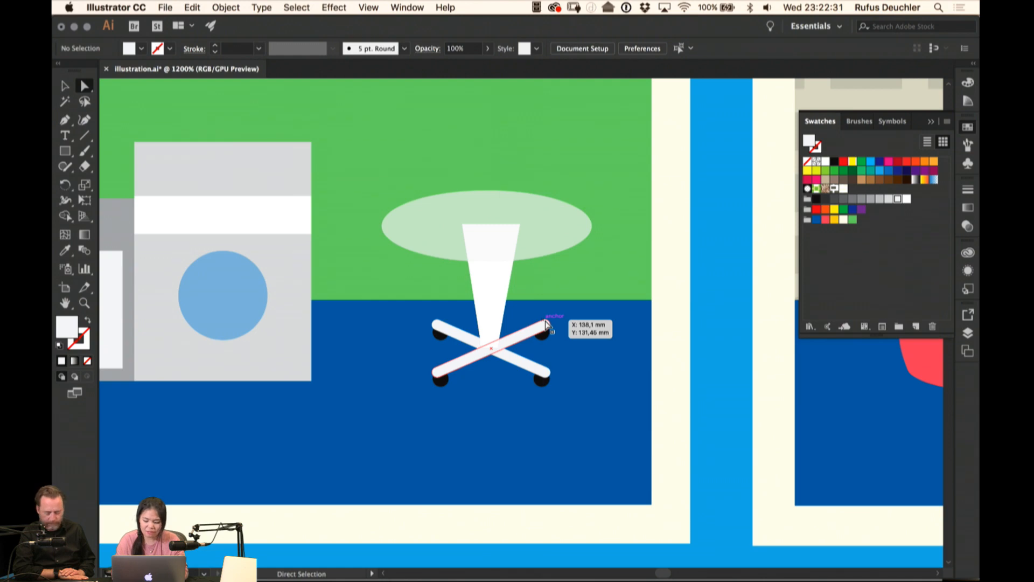
Move the red sofa out of the living room to below the house and undo the move
key("super+minus")
key("super+minus")
key("super+minus")
key("super+minus")
key("super+minus")
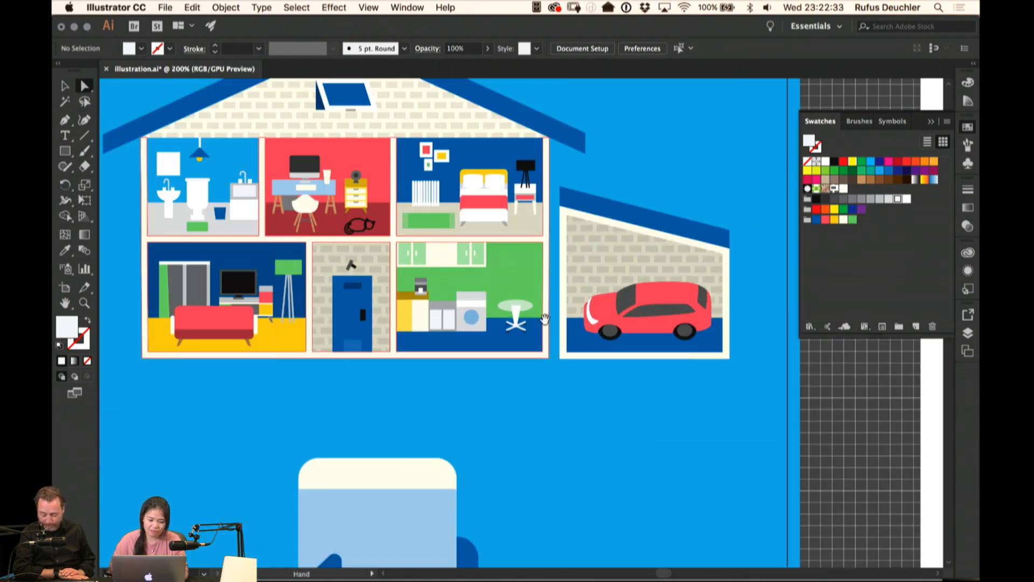
scroll(546, 324, "left", 5)
scroll(545, 325, "down", 2)
key("v")
left_click(361, 285)
left_click_drag(361, 284, 344, 370)
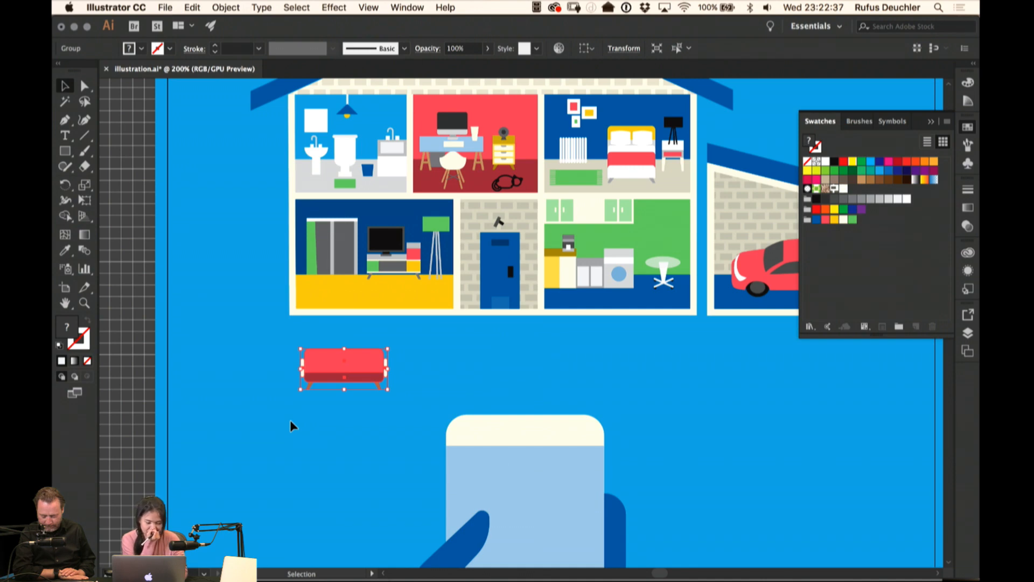
key("super+z")
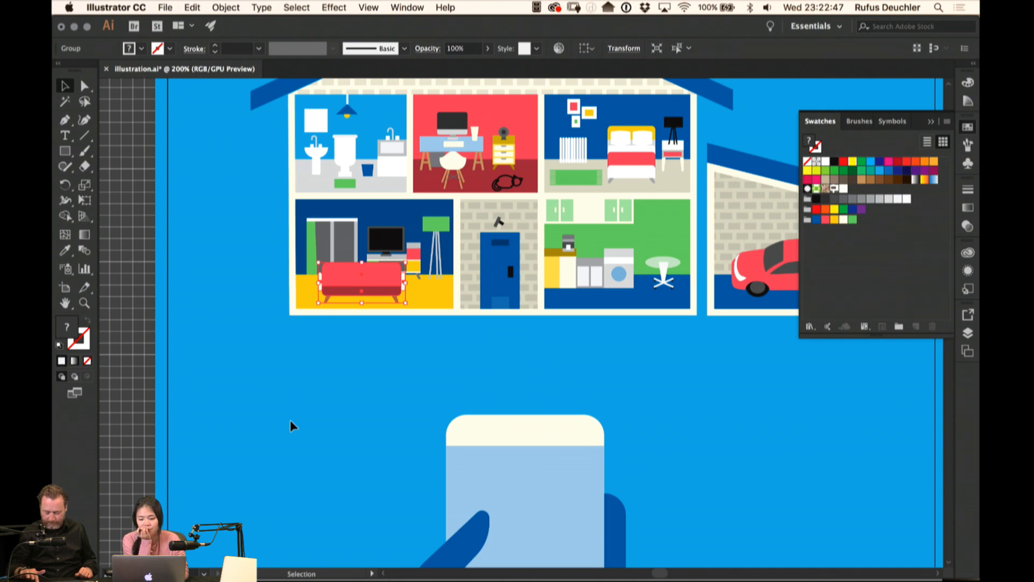
Review the colored house and the hand with the phone close up, on the whole artboard and at 100%
left_click(576, 180)
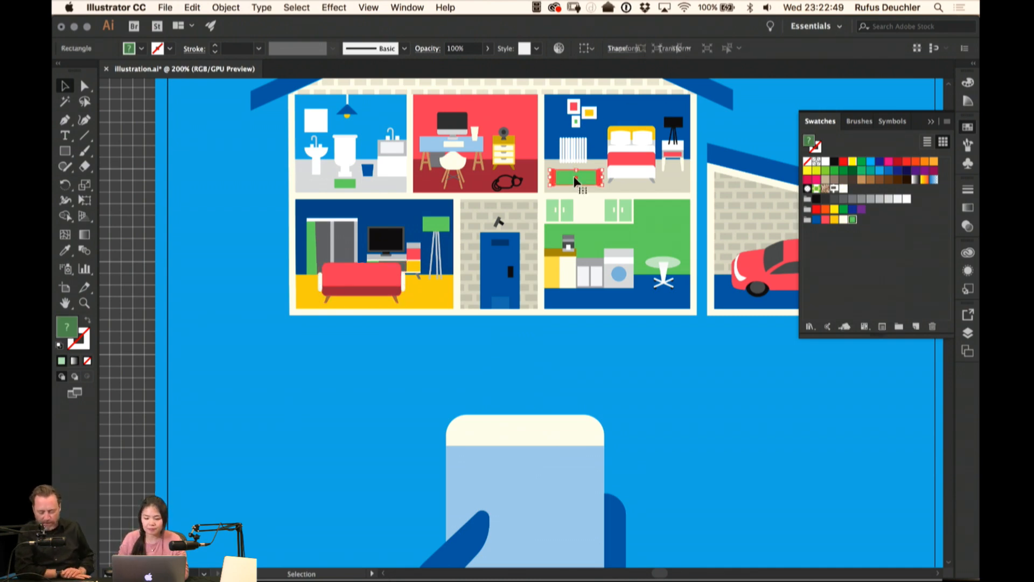
left_click(365, 410)
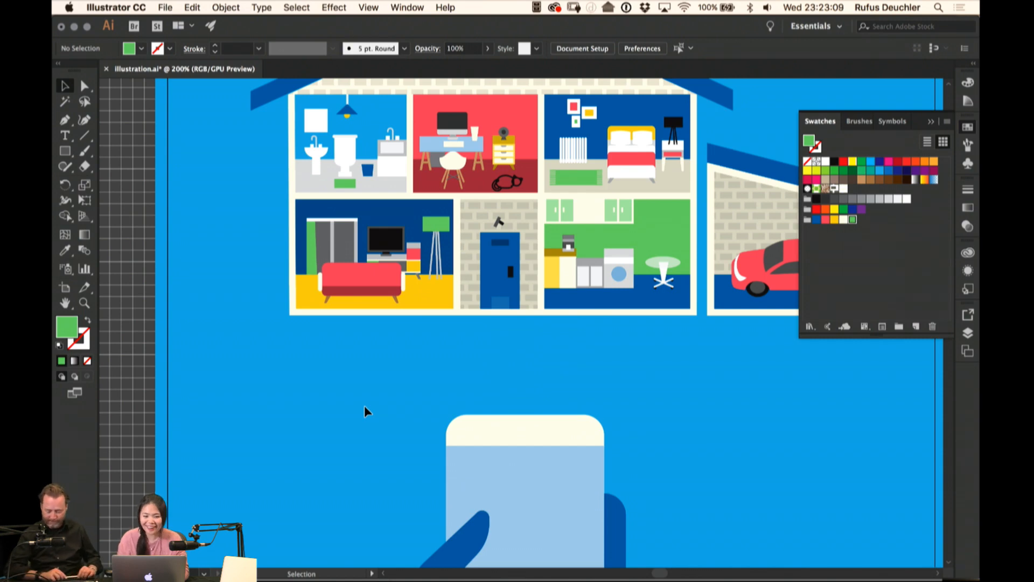
left_click_drag(590, 239, 514, 266)
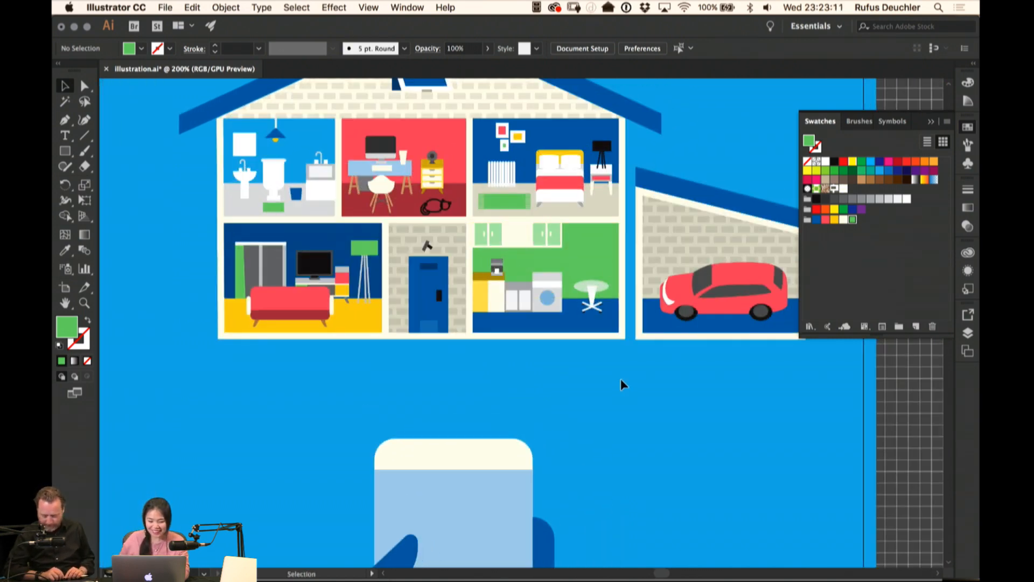
left_click_drag(610, 371, 446, 175)
left_click_drag(478, 241, 548, 143)
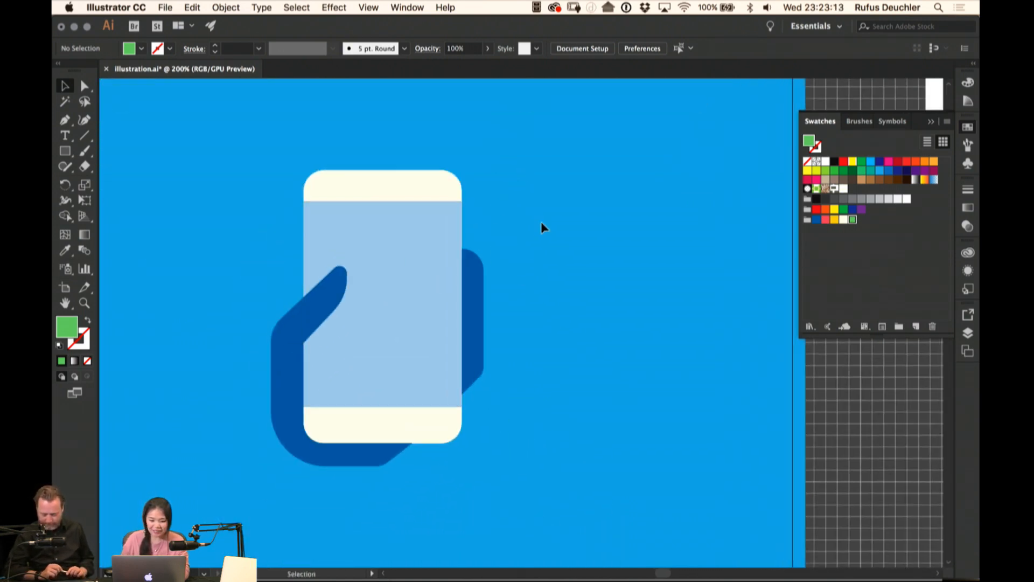
left_click(437, 242)
left_click(542, 203)
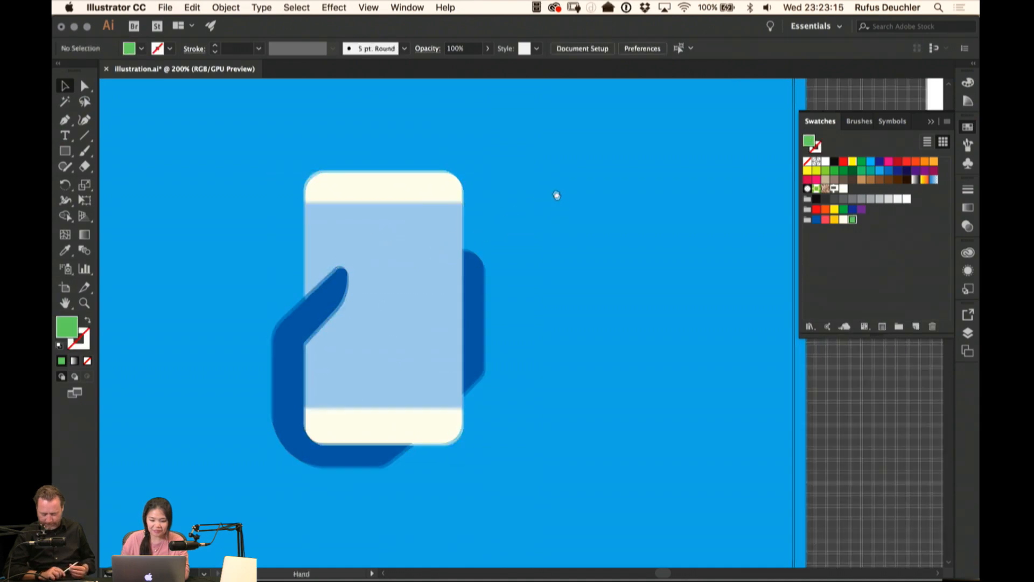
left_click_drag(555, 197, 591, 272)
key("a")
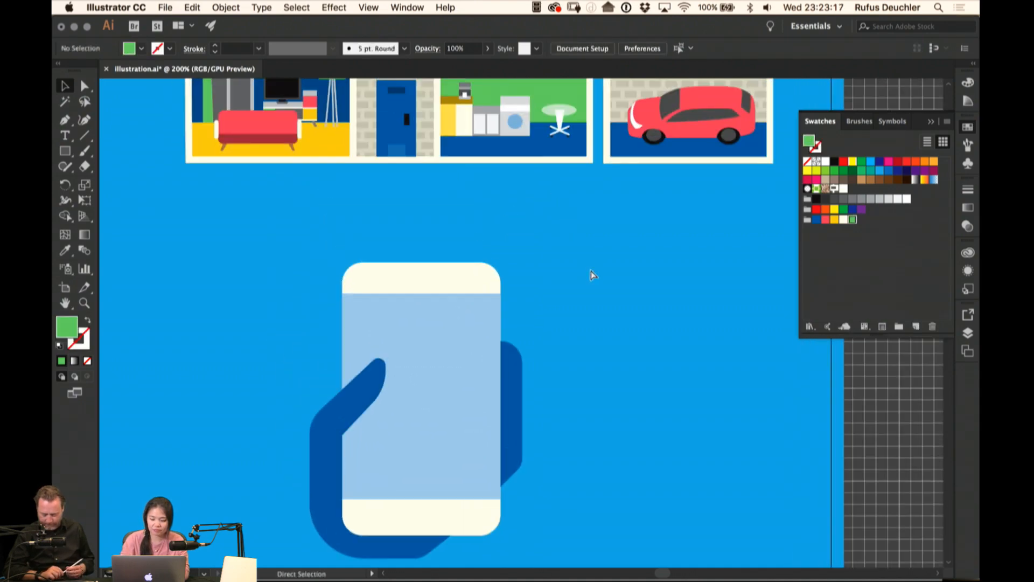
key("super+0")
key("v")
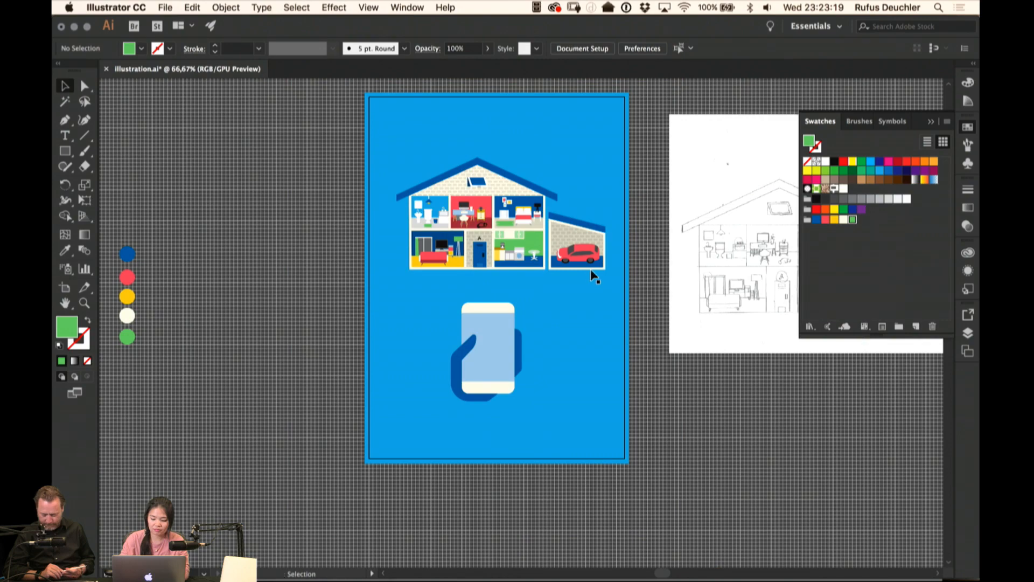
key("super+1")
key("space")
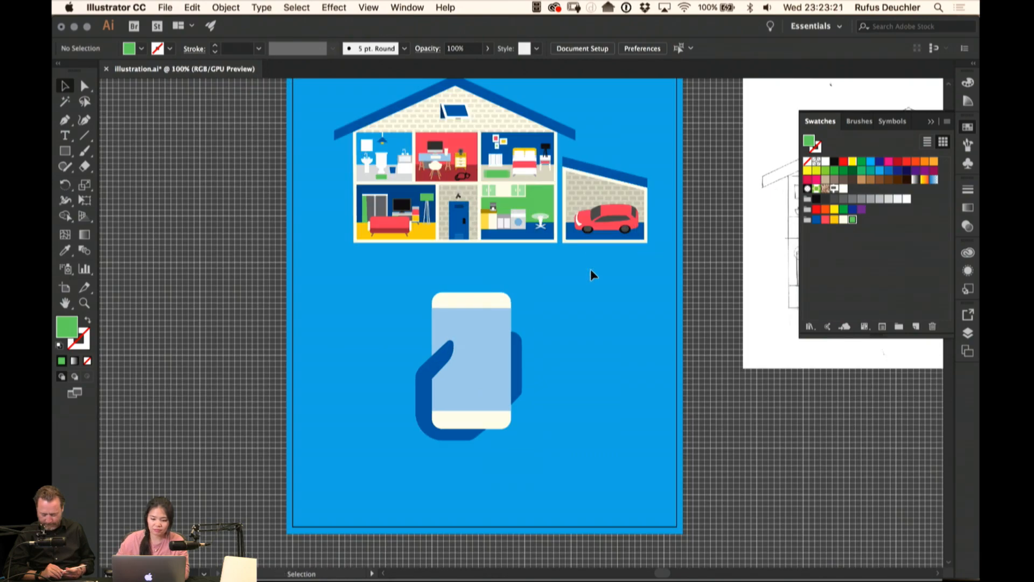
left_click_drag(528, 151, 536, 176)
key("a")
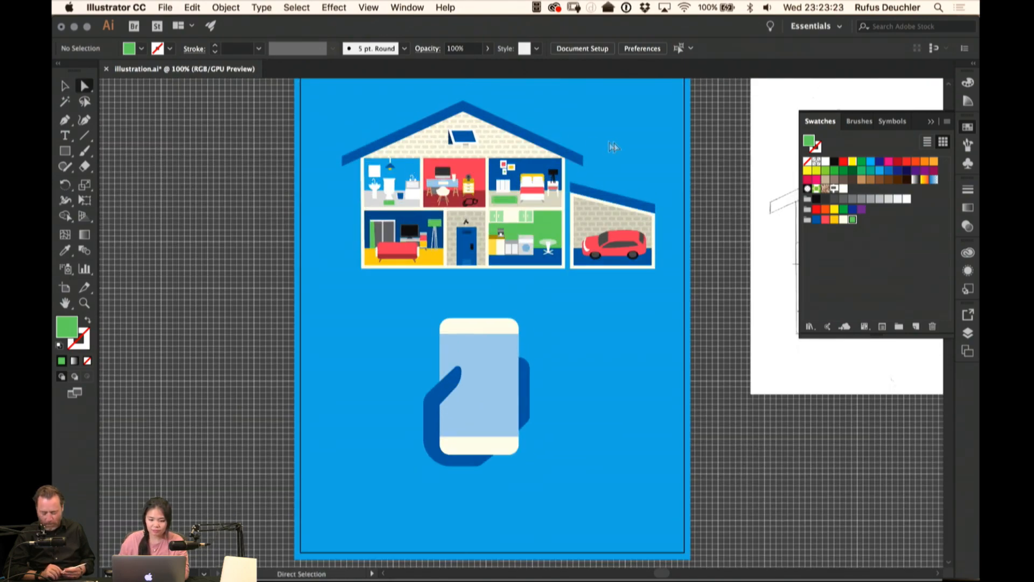
Draw a green rectangle as the bathroom's back wall and place it on Layer 5, behind the fixtures and floor
key("m")
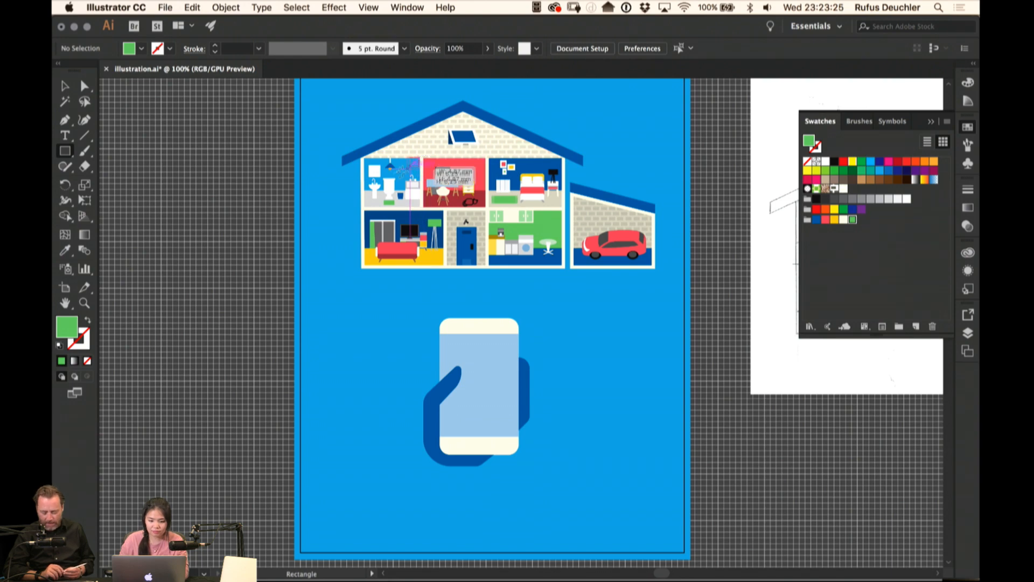
left_click_drag(410, 162, 363, 190)
key("super+z")
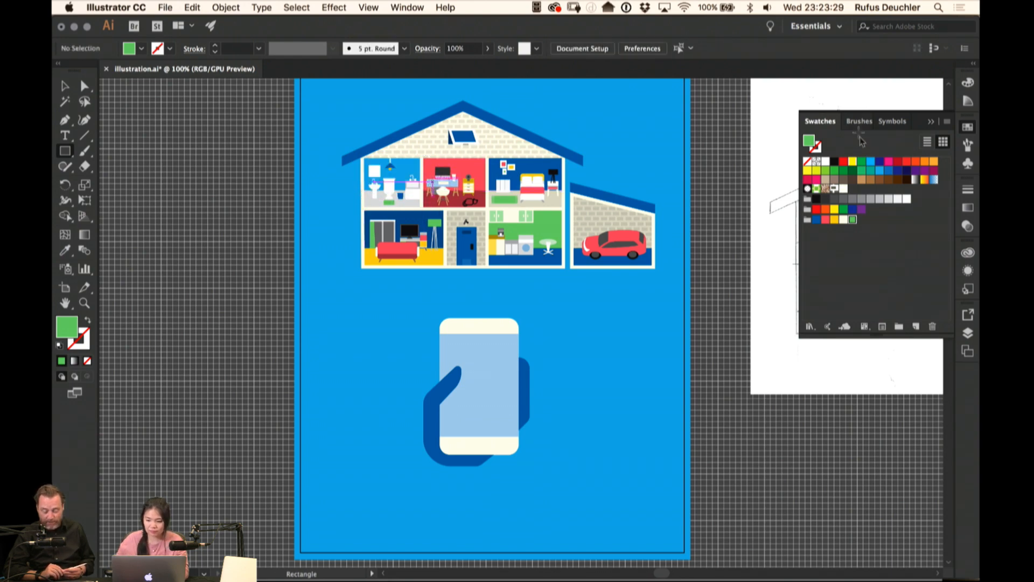
left_click(968, 333)
left_click(881, 359)
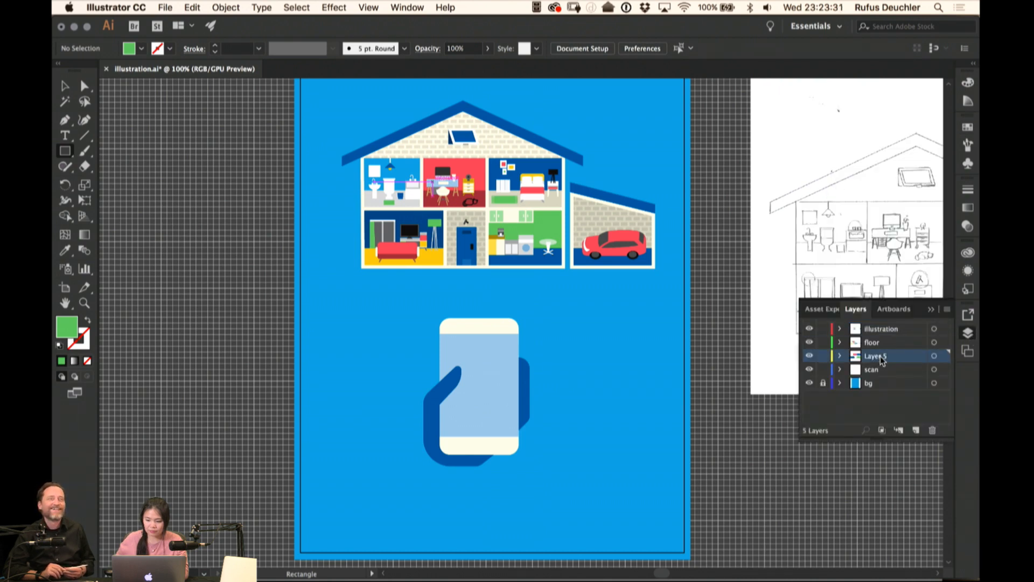
key("super+f")
key("v")
mouse_move(421, 191)
left_mouse_down()
mouse_move(423, 201)
mouse_move(423, 178)
left_mouse_up()
key("a")
key("v")
key("a")
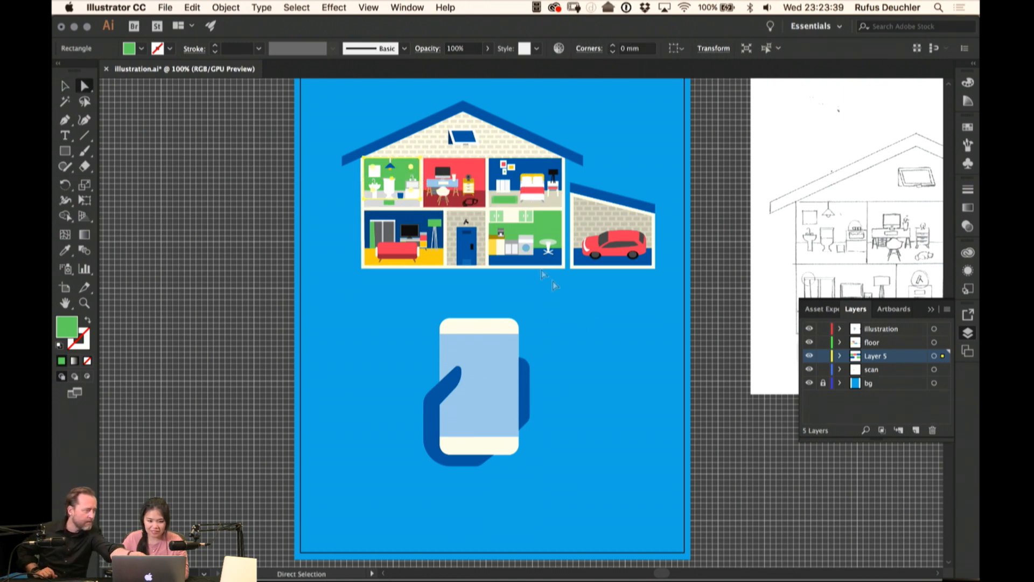
Check the GPU Performance preferences and close them without applying changes
left_click(211, 27)
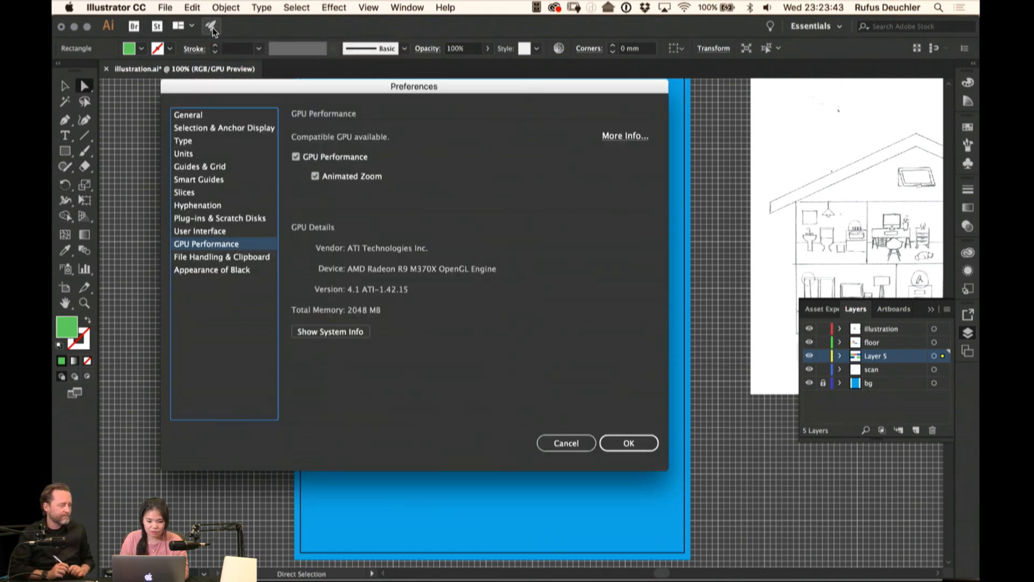
left_click(578, 445)
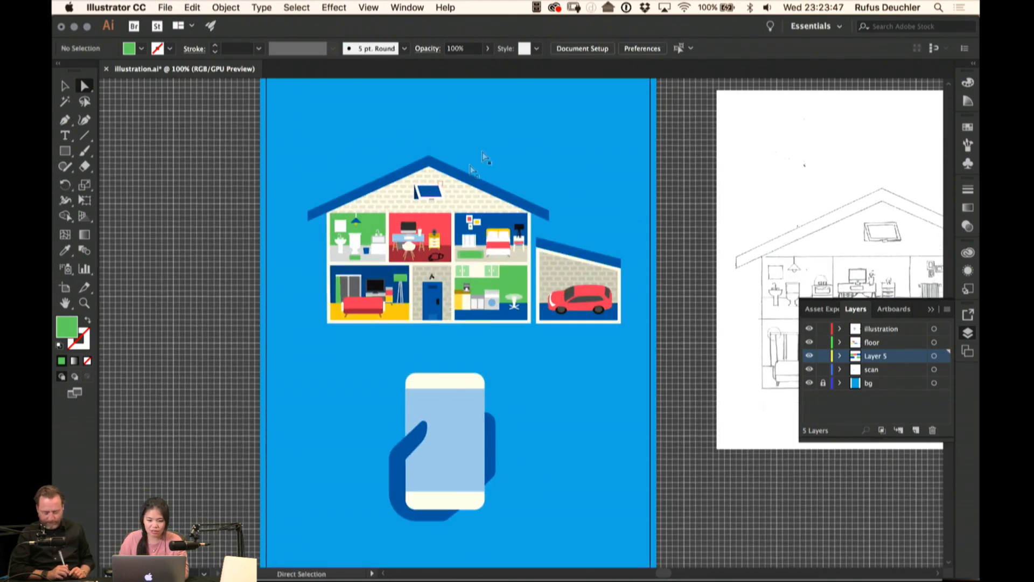
left_click(399, 7)
left_click(212, 227)
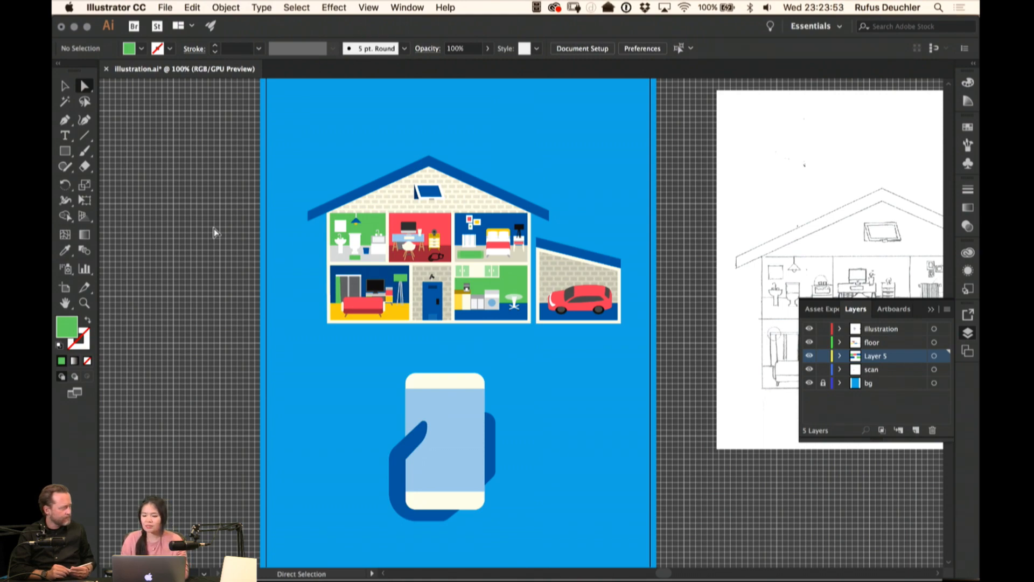
left_click_drag(679, 164, 565, 145)
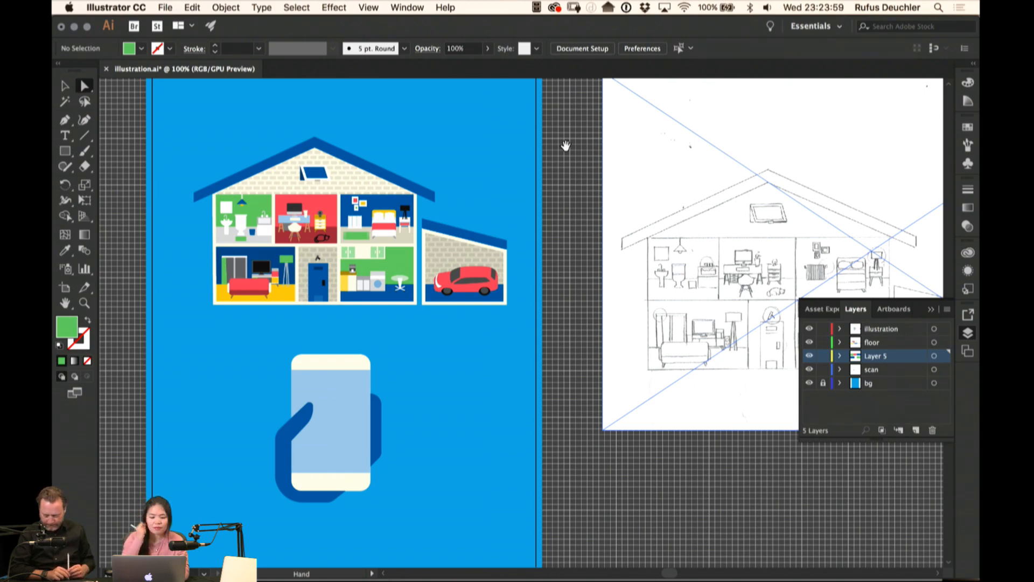
left_click_drag(499, 141, 568, 110)
key("v")
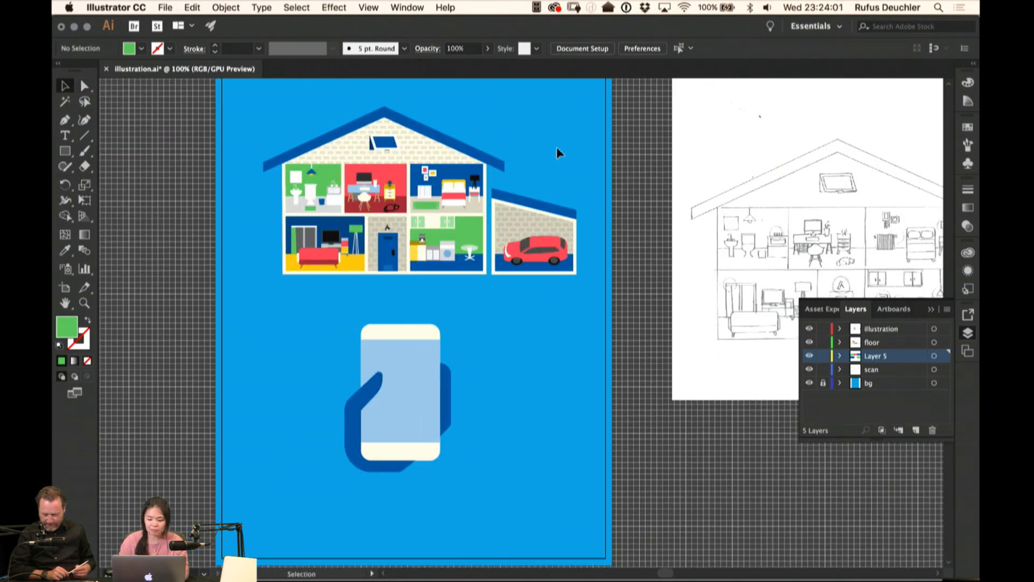
key("super+equal")
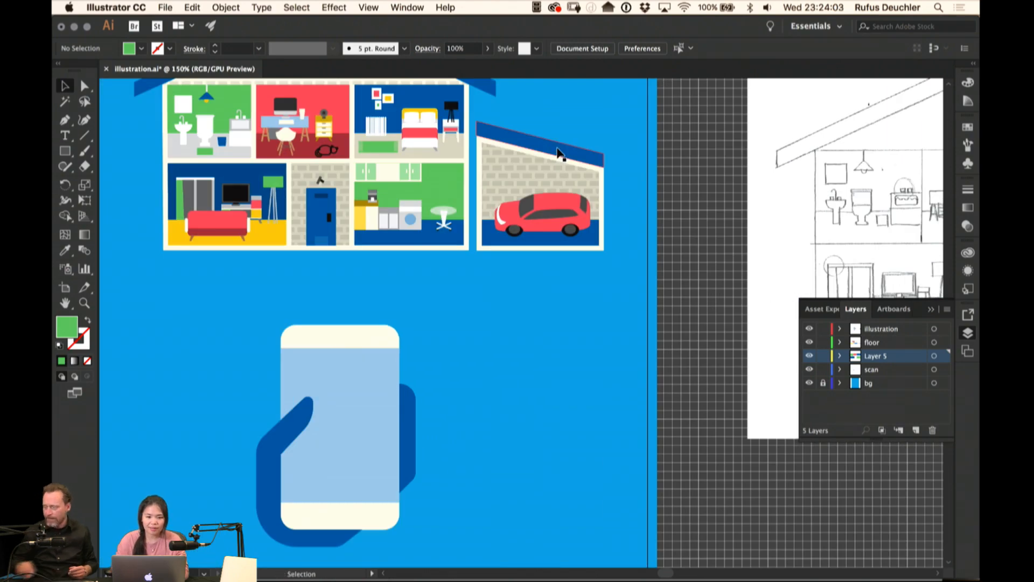
left_click_drag(348, 296, 468, 227)
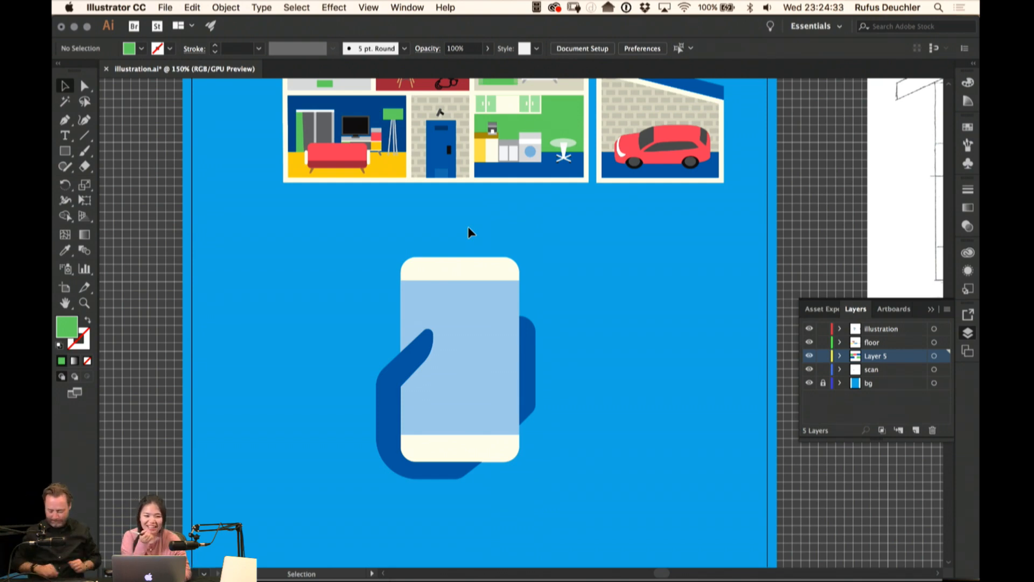
Add a narrow strip along the top edge of the kitchen's grey double-door cabinet by copying its body rectangle and reducing the copy's height
key("space")
left_click_drag(600, 249, 610, 279)
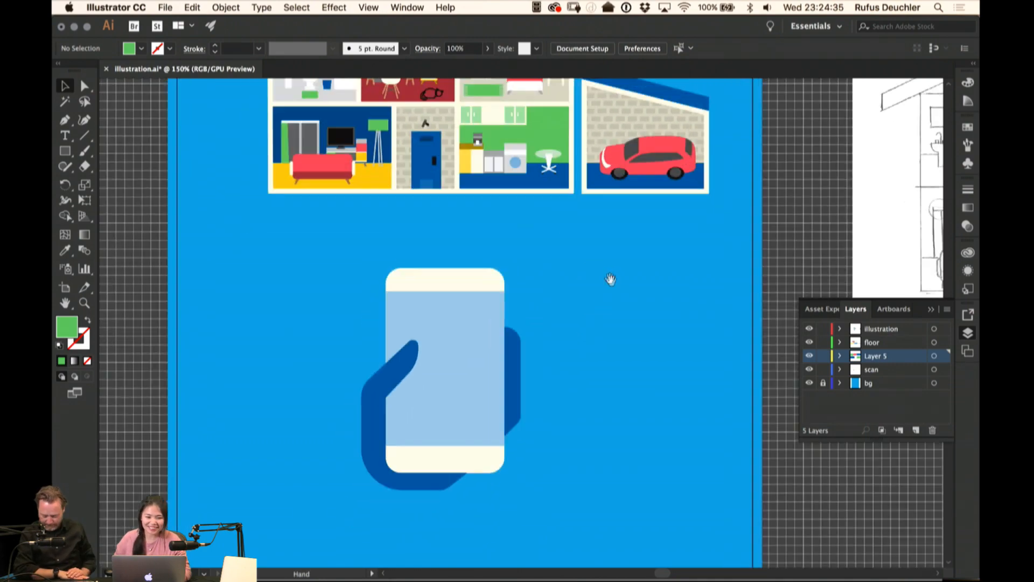
scroll(608, 272, "up", 4)
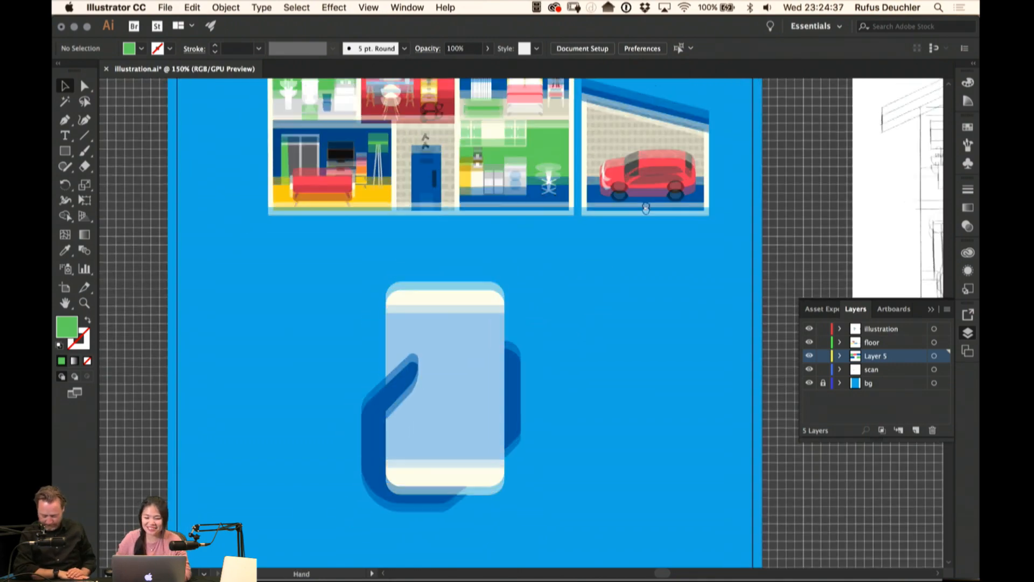
scroll(665, 130, "down", 2)
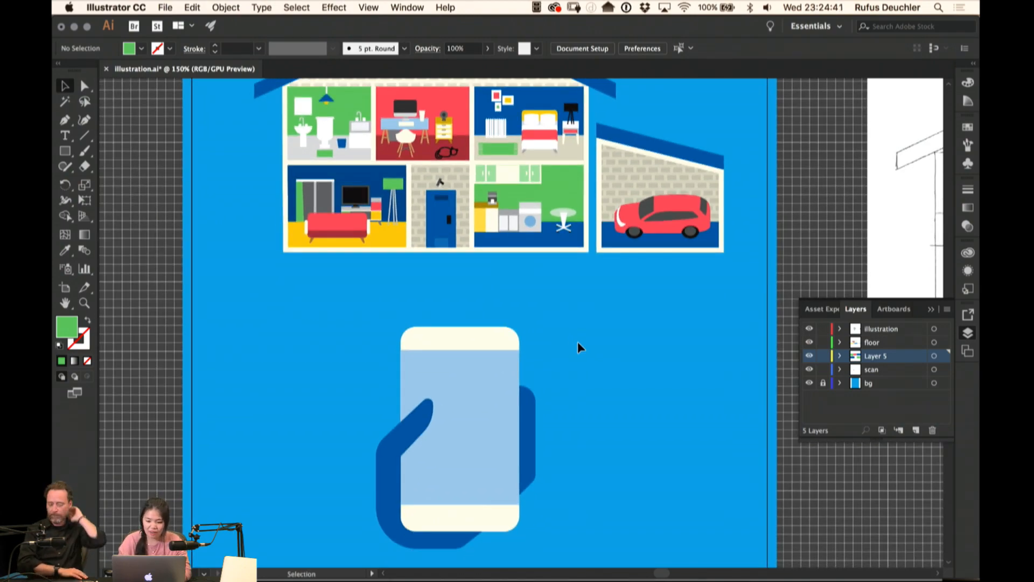
key("a")
key("super+equal")
key("super+equal")
key("super+equal")
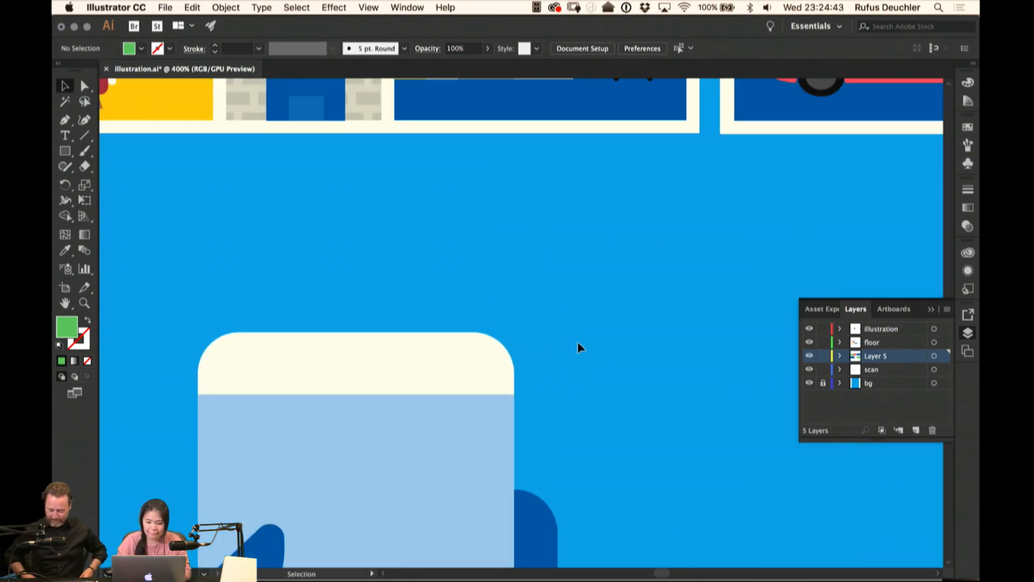
scroll(482, 222, "up", 7)
double_click(482, 222)
left_click(457, 205)
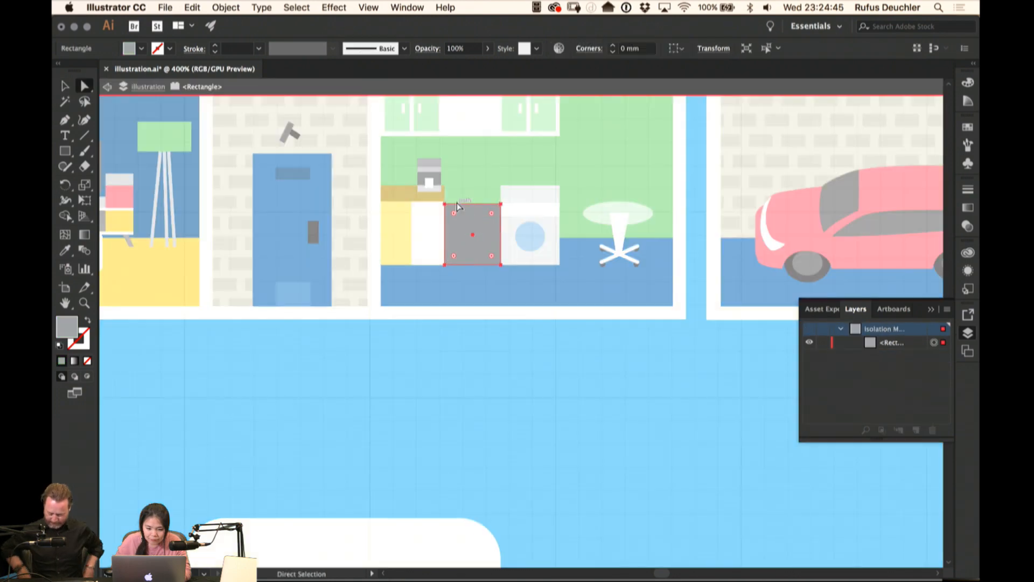
left_click_drag(475, 264, 473, 201)
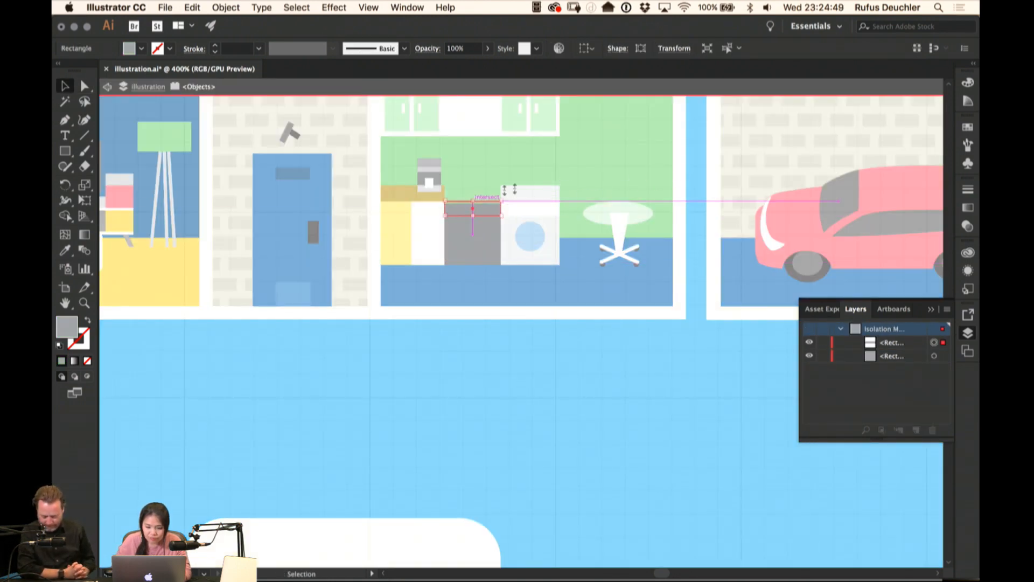
Fill the cabinet's top strip with a very light grey swatch and leave isolation mode
left_click(968, 126)
left_click(897, 200)
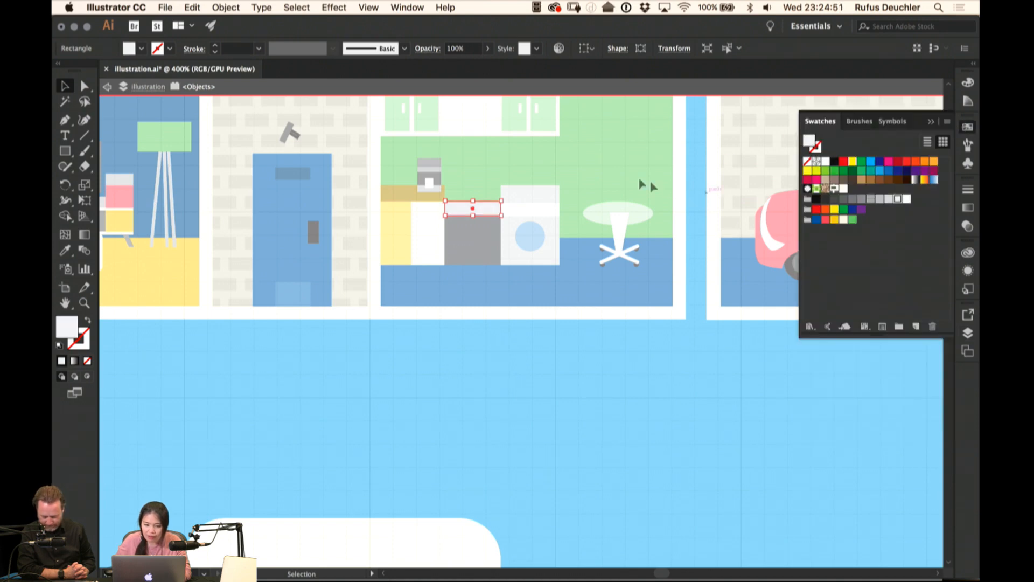
left_click(601, 150)
double_click(601, 151)
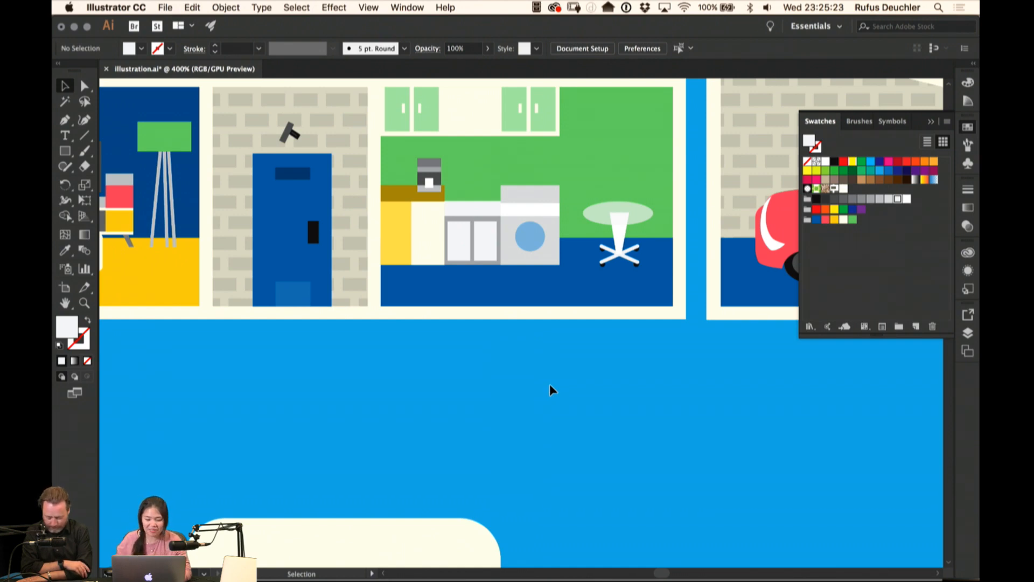
Recolor the strip on top of the kitchen's double-door cabinet with a medium grey swatch and deselect it
key("a")
left_click(487, 219)
key("v")
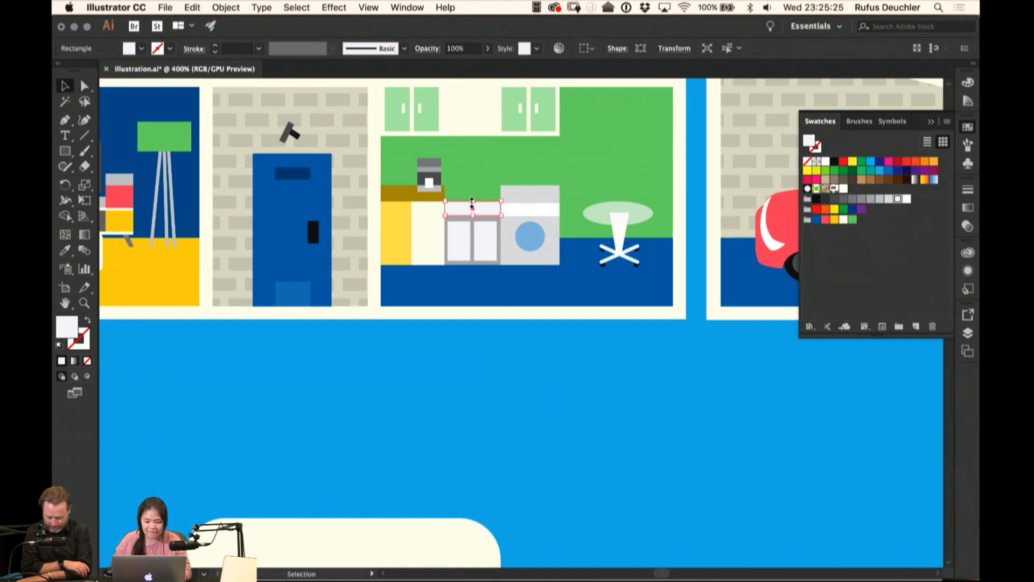
left_click(869, 200)
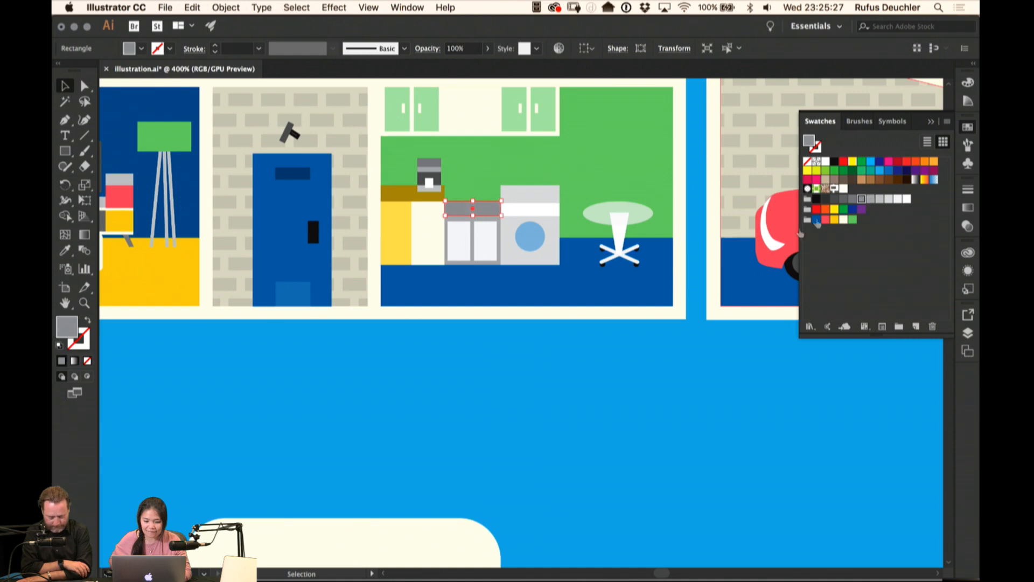
left_click(607, 374)
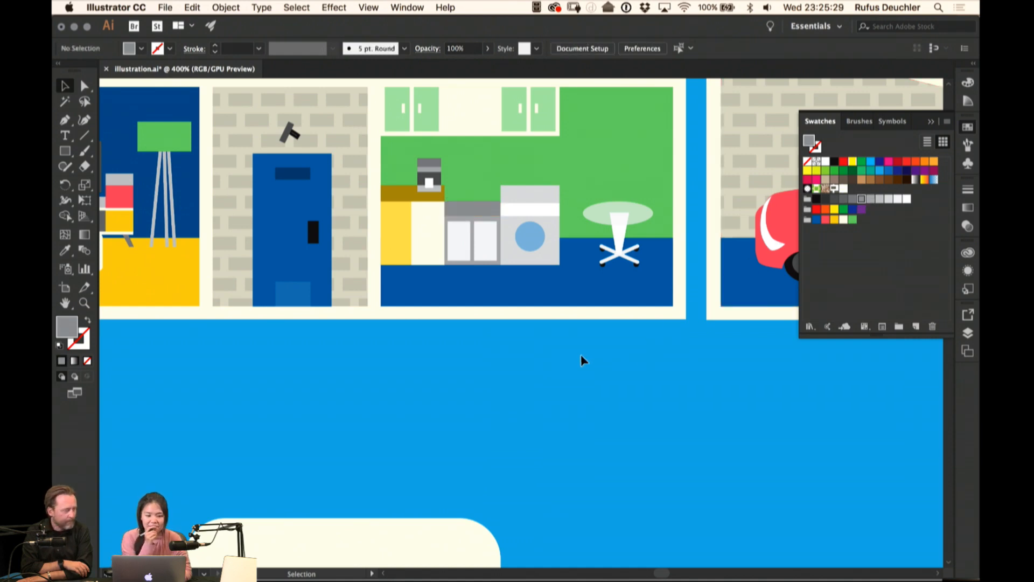
Examine the furniture and colors in the living room, entrance, kitchen and upper-floor rooms
left_click_drag(502, 210, 598, 195)
left_click_drag(485, 251, 633, 236)
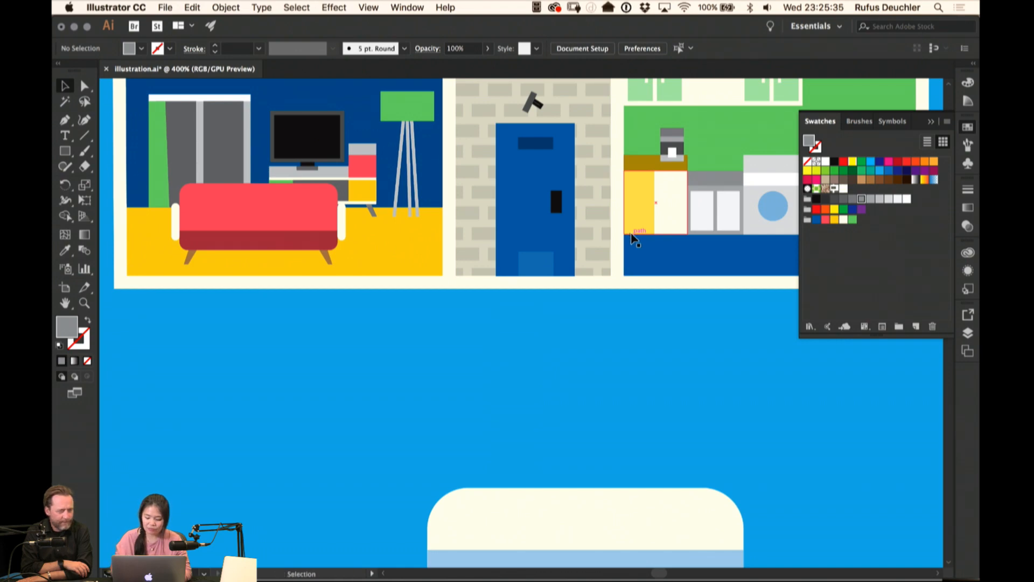
scroll(636, 240, "up", 5)
scroll(636, 239, "left", 2)
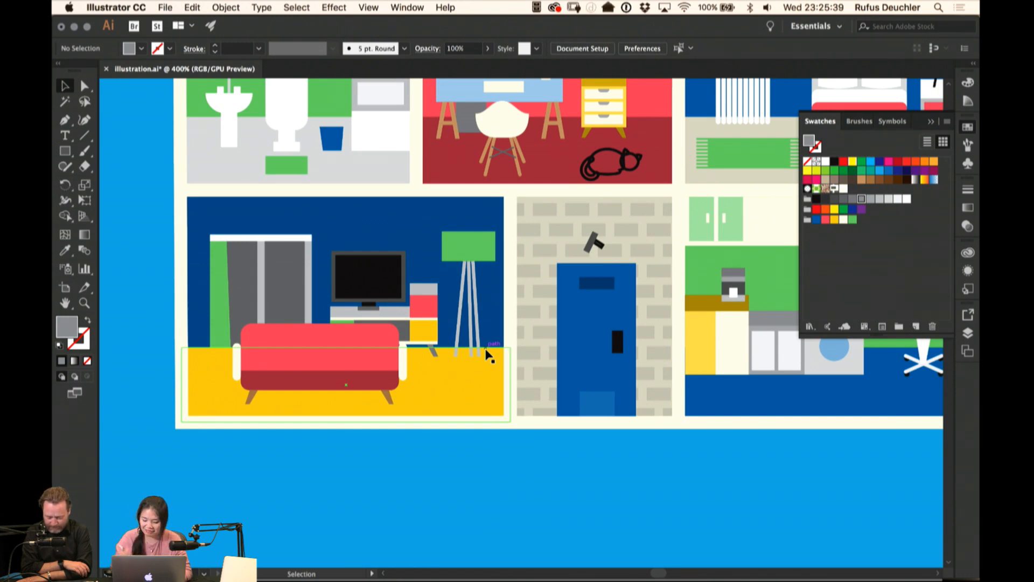
key("super+minus")
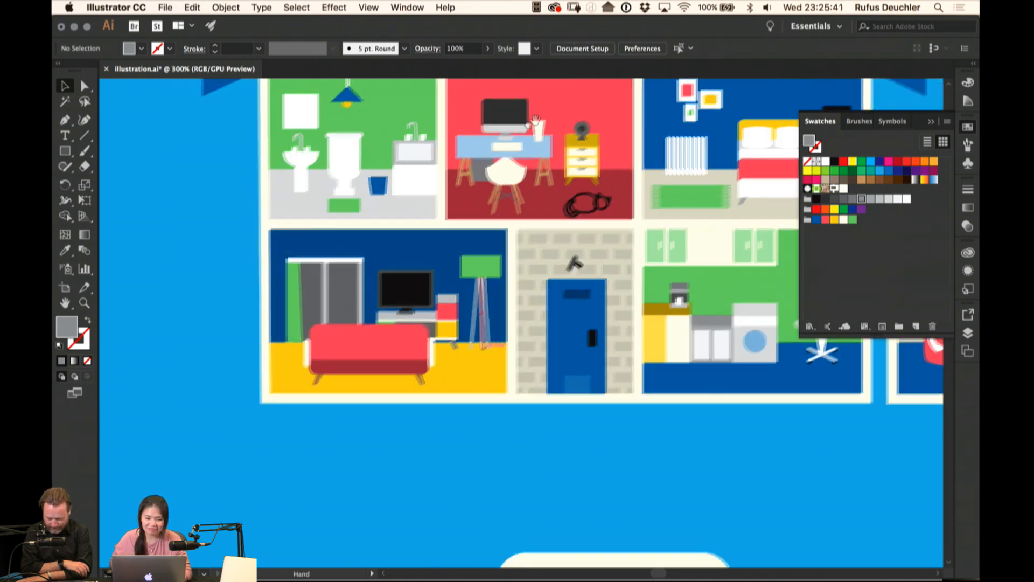
left_click_drag(536, 119, 401, 211)
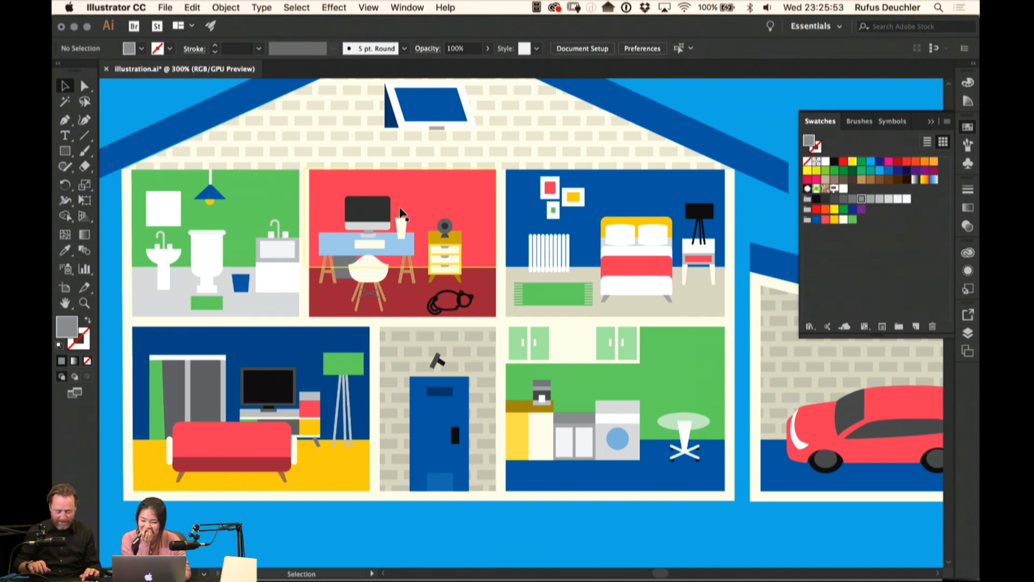
scroll(440, 265, "down", 3)
scroll(441, 265, "left", 5)
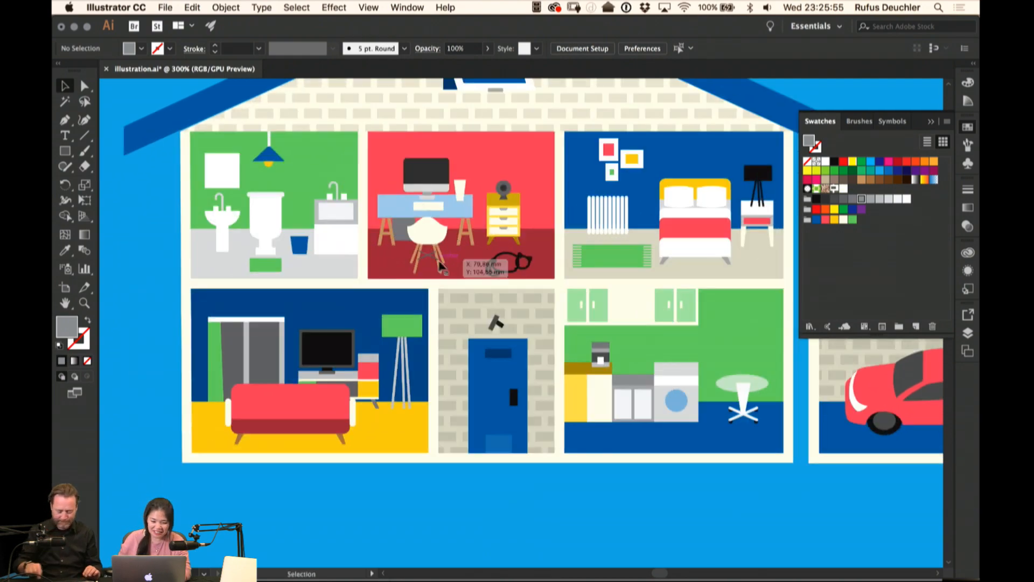
key("a")
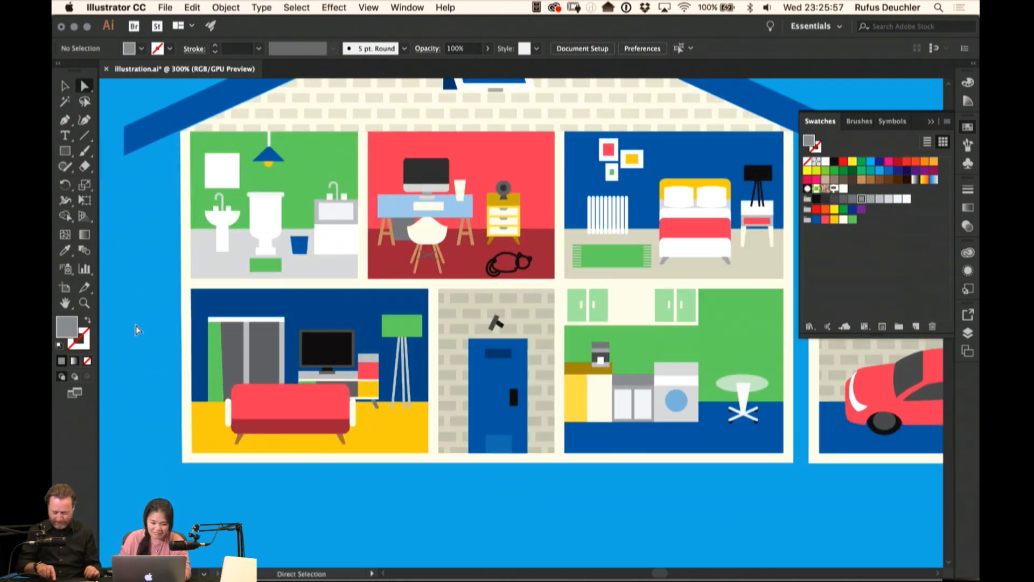
key("v")
Draw a small tapered flower pot with the Pen tool, wider at its rim, on the kitchen's round table
left_click_drag(566, 318, 291, 263)
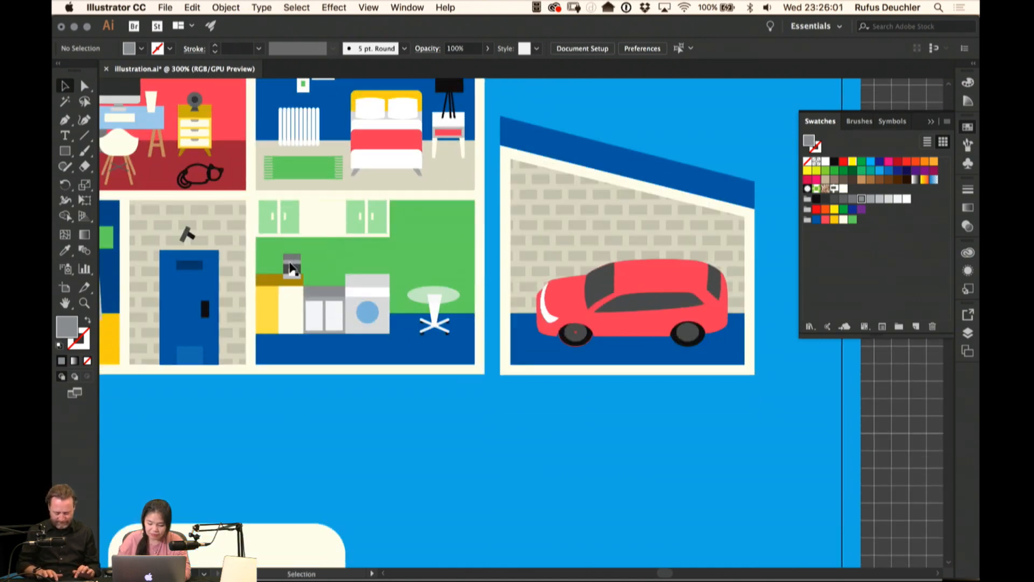
key("super+equal")
key("super+equal")
key("p")
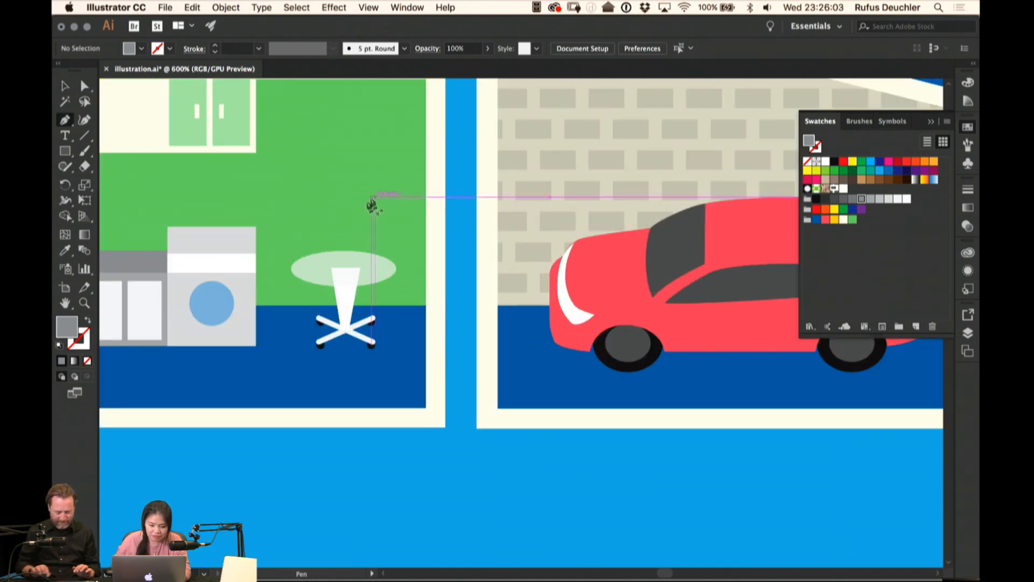
left_click_drag(331, 231, 358, 232)
left_click(359, 232)
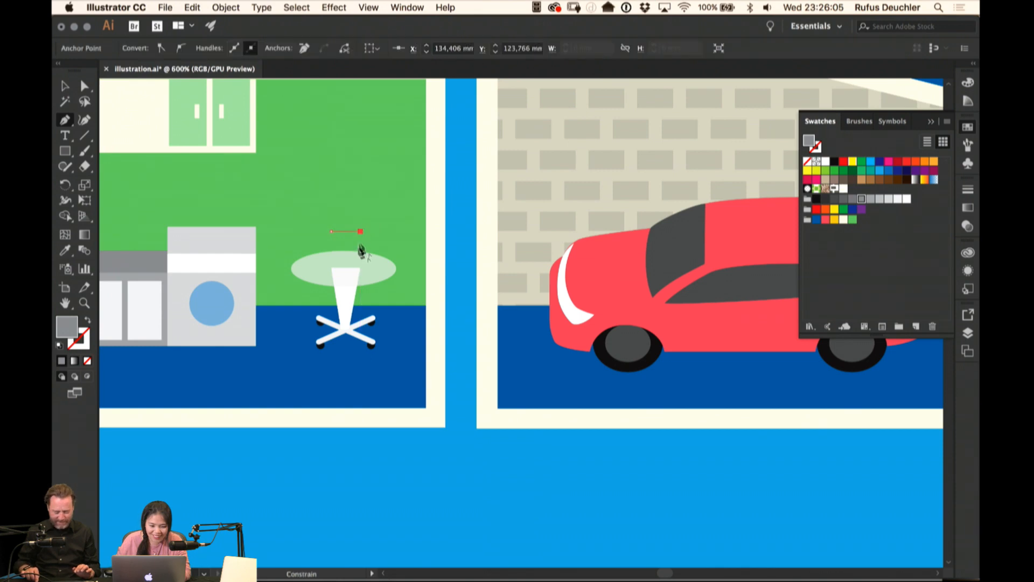
left_click(354, 261)
left_click(338, 261)
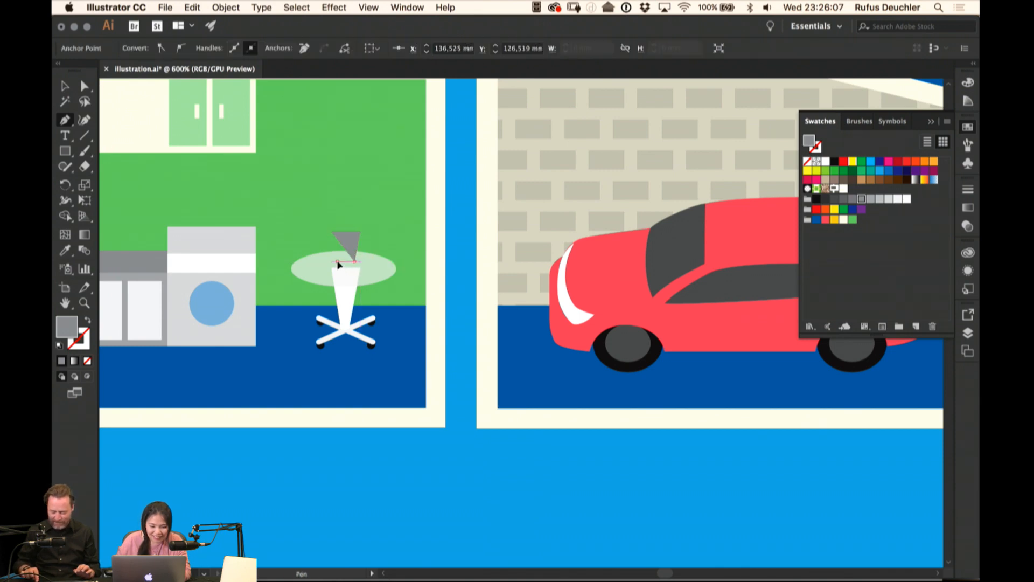
left_click(331, 231)
Lower the flower pot's rim slightly and fill the pot with the palette's dark blue
key("a")
left_click(348, 246)
key("v")
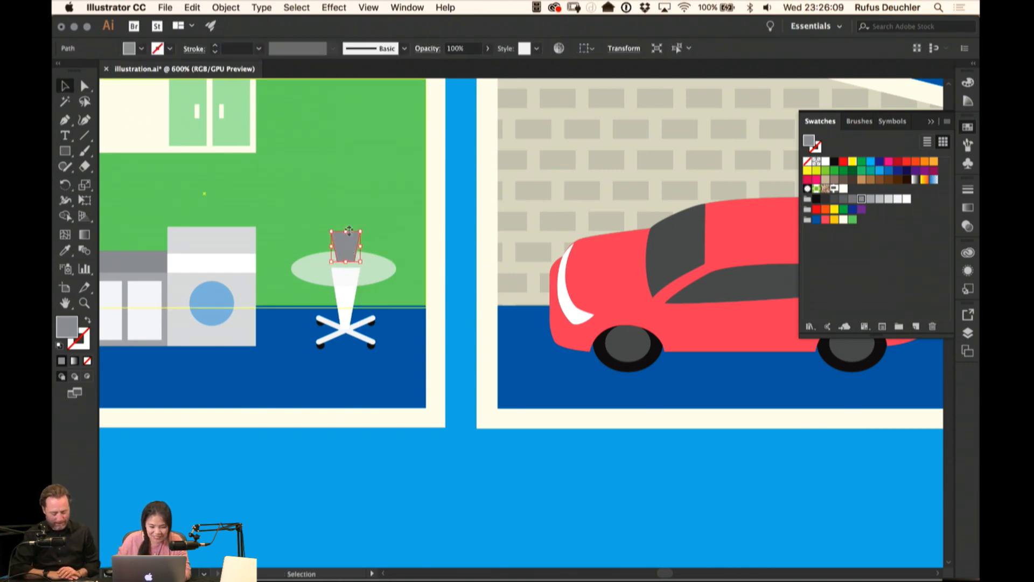
left_click_drag(346, 232, 346, 236)
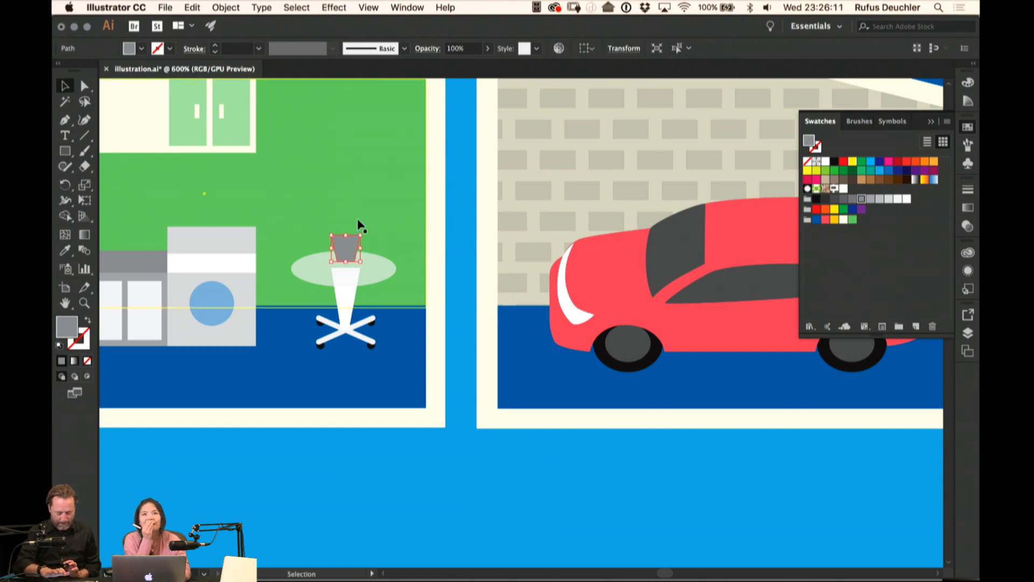
left_click(853, 219)
left_click(817, 219)
left_click(393, 471)
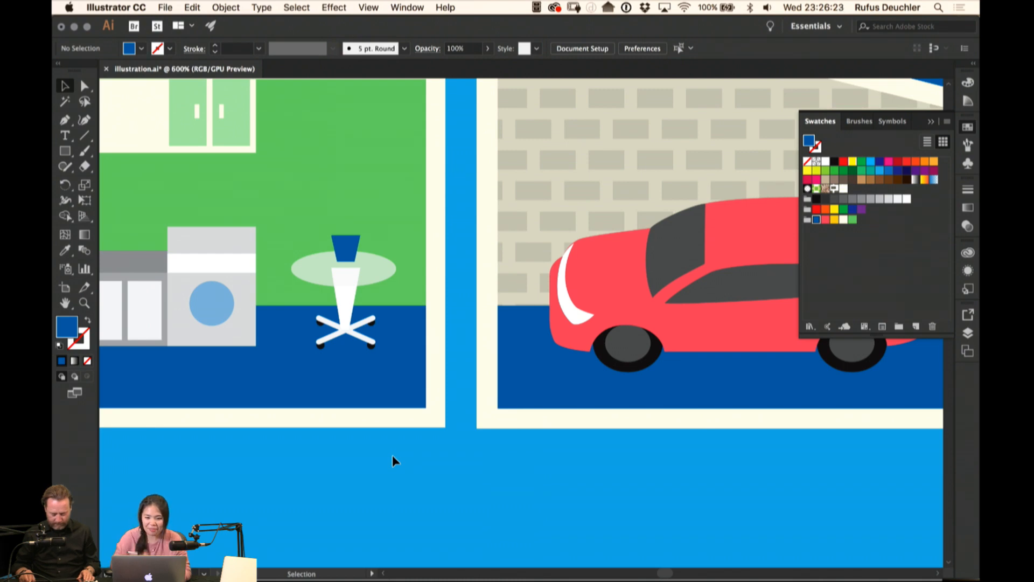
Draw a circle about 2.2 mm wide above the pot as foliage and fill it with a dark green shade
scroll(455, 208, "left", 3)
scroll(455, 208, "down", 1)
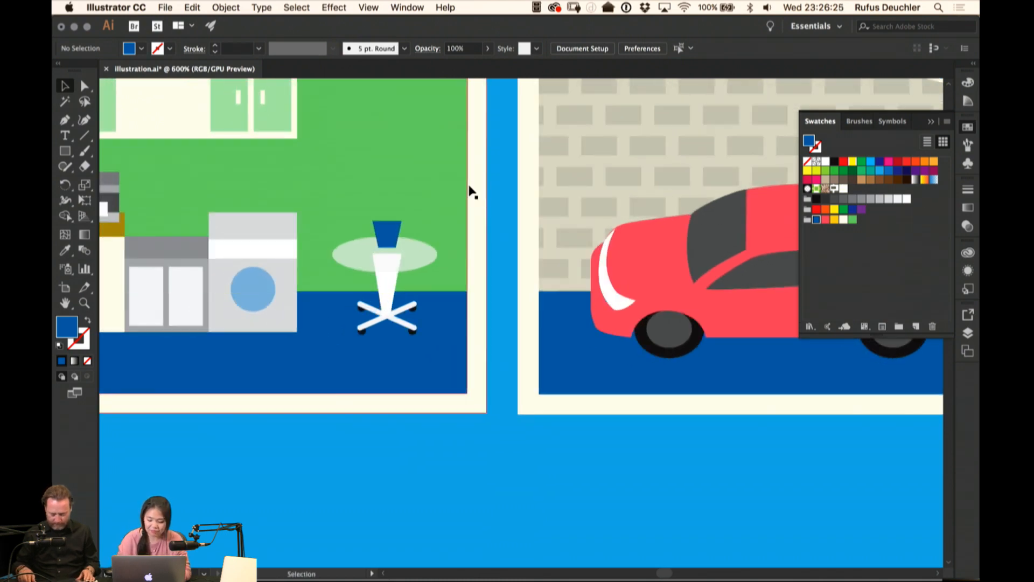
key("l")
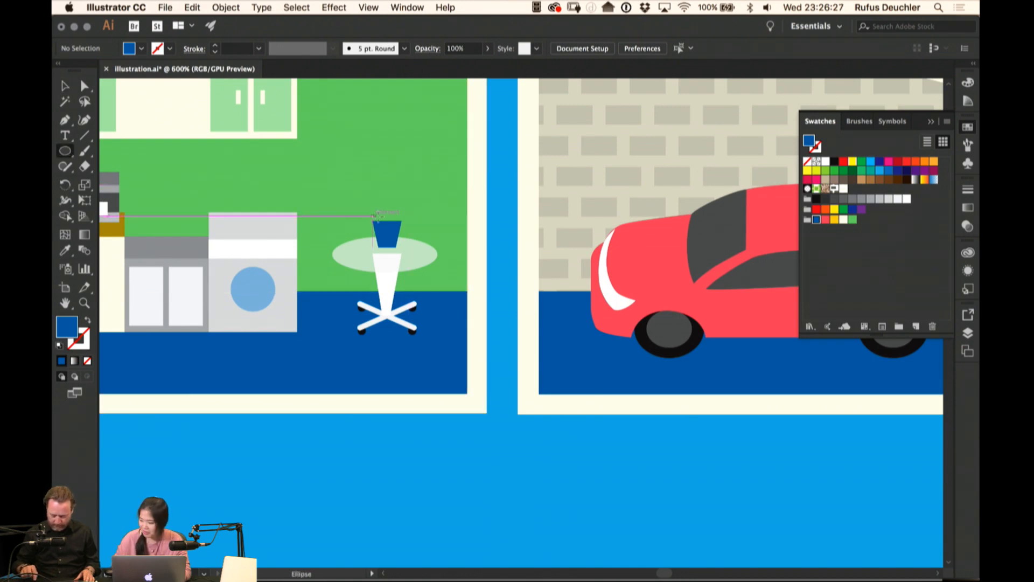
left_click_drag(381, 213, 394, 224)
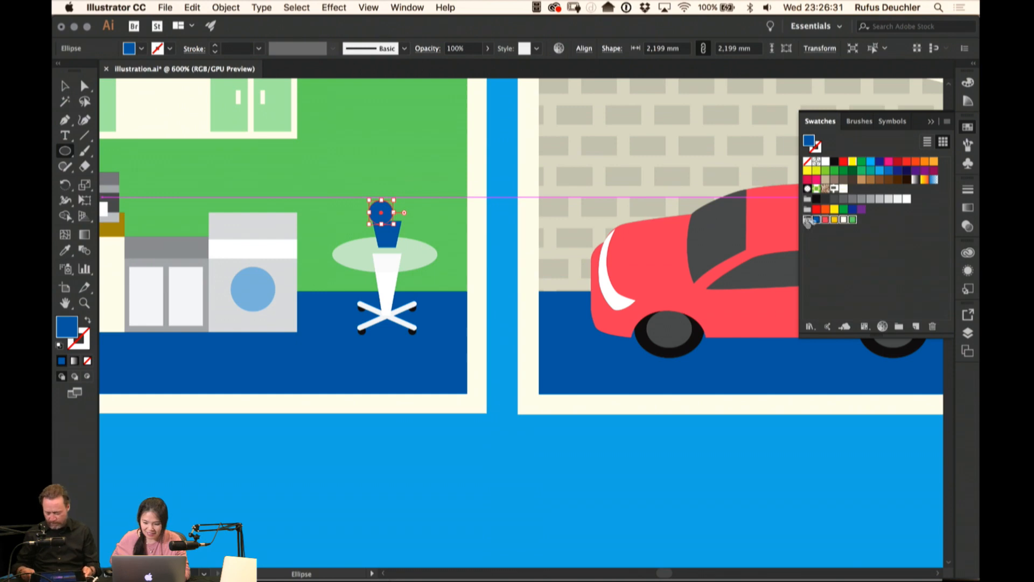
left_click(968, 101)
left_click(834, 167)
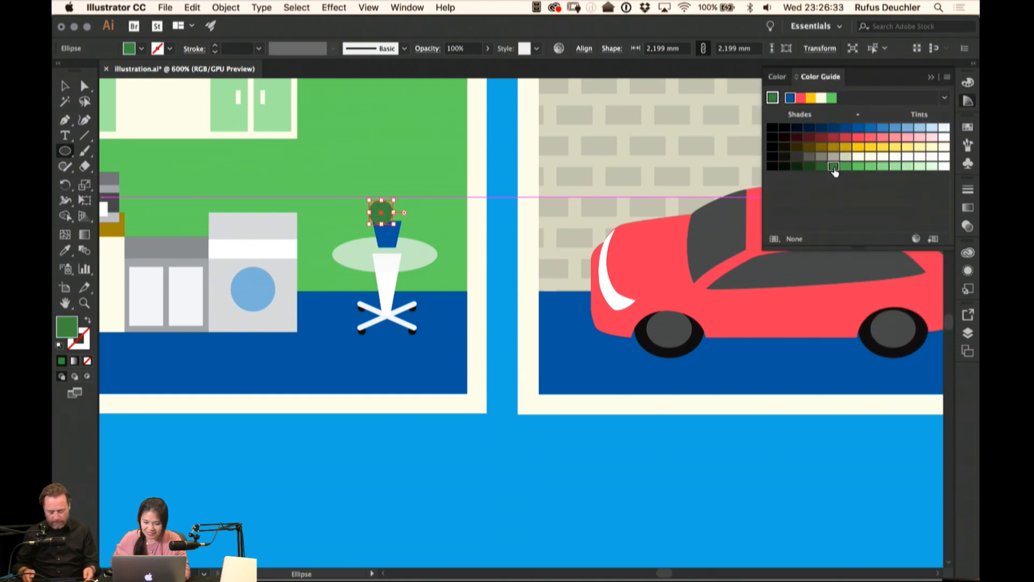
Duplicate the dark green foliage circle slightly to its right and make the copy smaller
key("v")
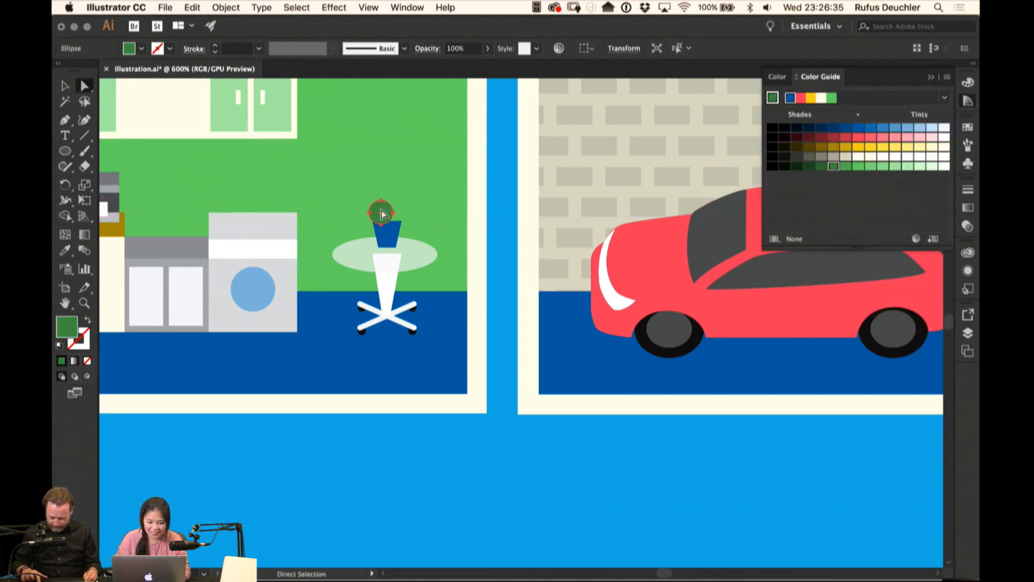
left_click_drag(381, 215, 408, 212)
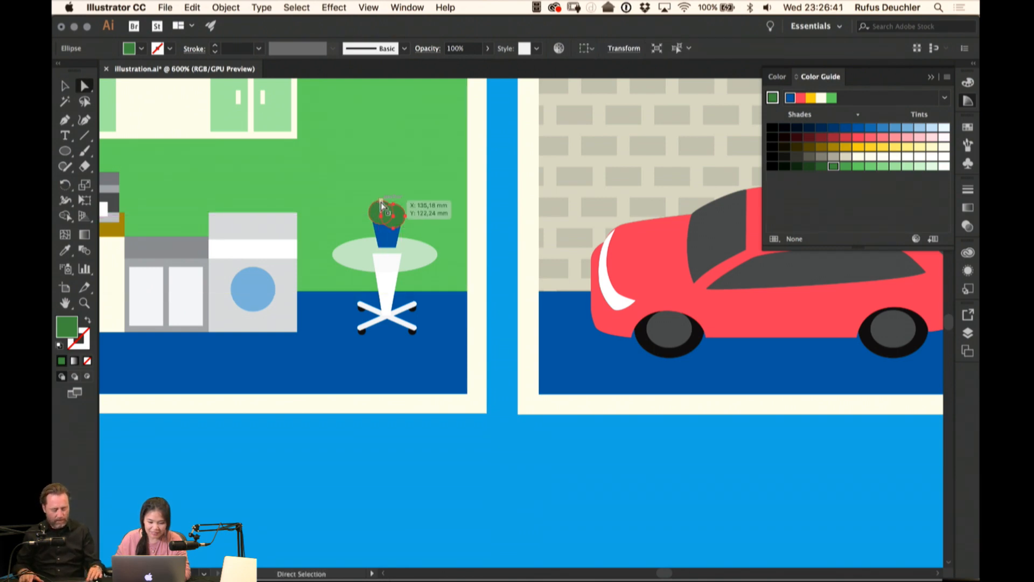
left_click_drag(383, 217, 389, 218)
Bring the blue flower pot in front of the two foliage circles
key("a")
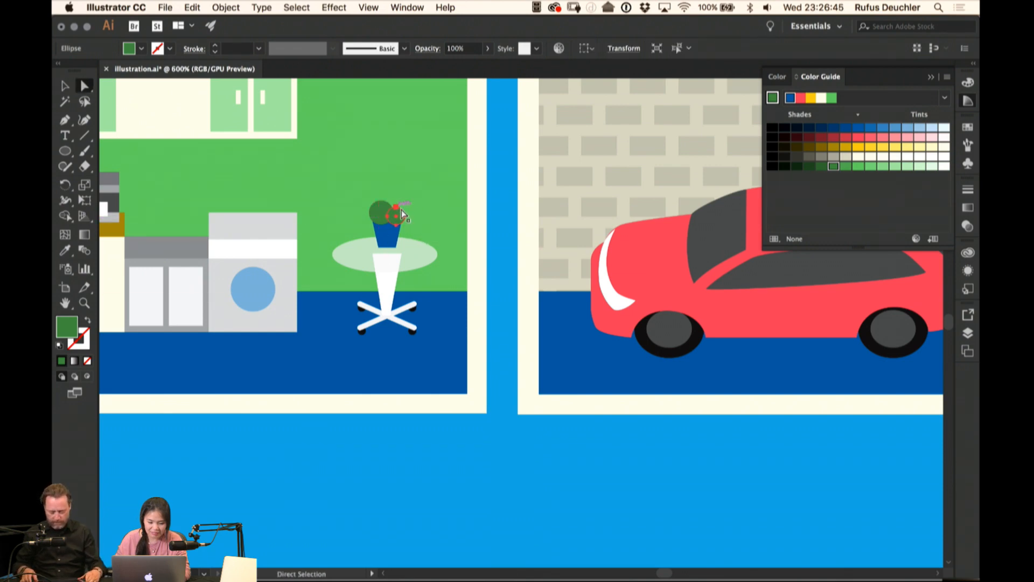
left_click(394, 228)
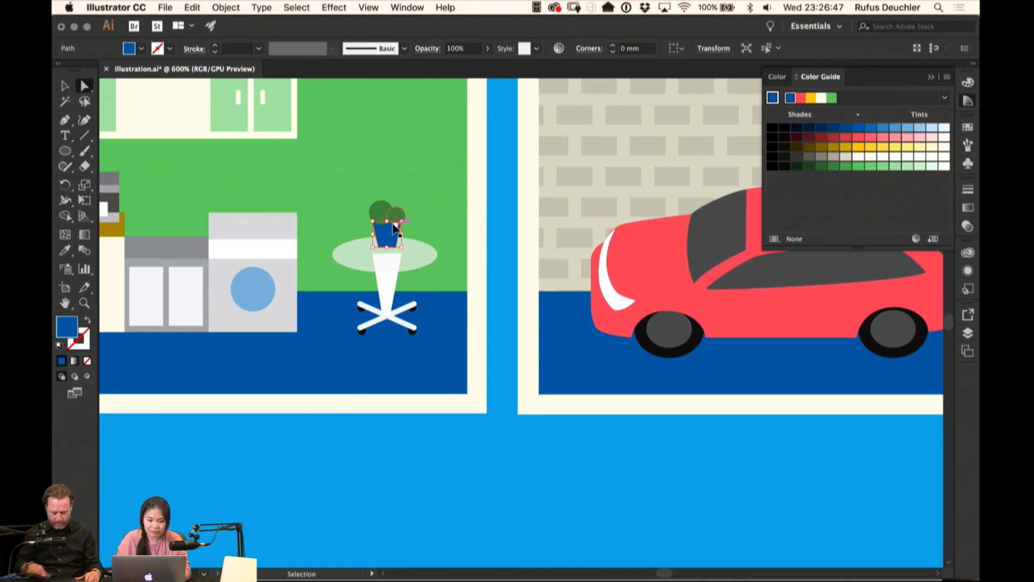
key("super+x")
key("super+f")
key("v")
Group the flower pot with its two foliage circles into one plant
key("a")
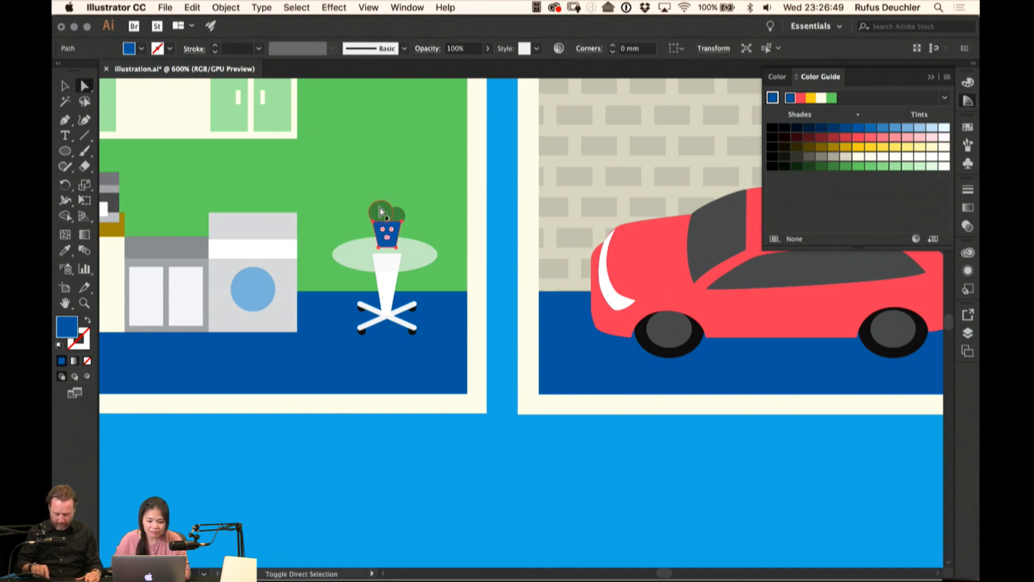
left_click(382, 209, "shift")
left_click(384, 212, "shift")
left_click(400, 214, "shift")
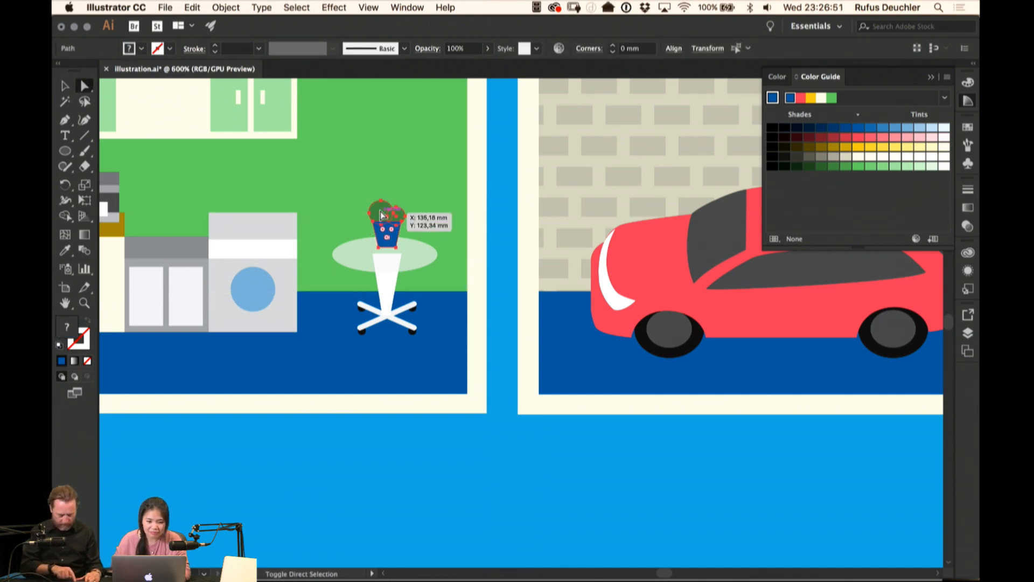
key("super+g")
key("v")
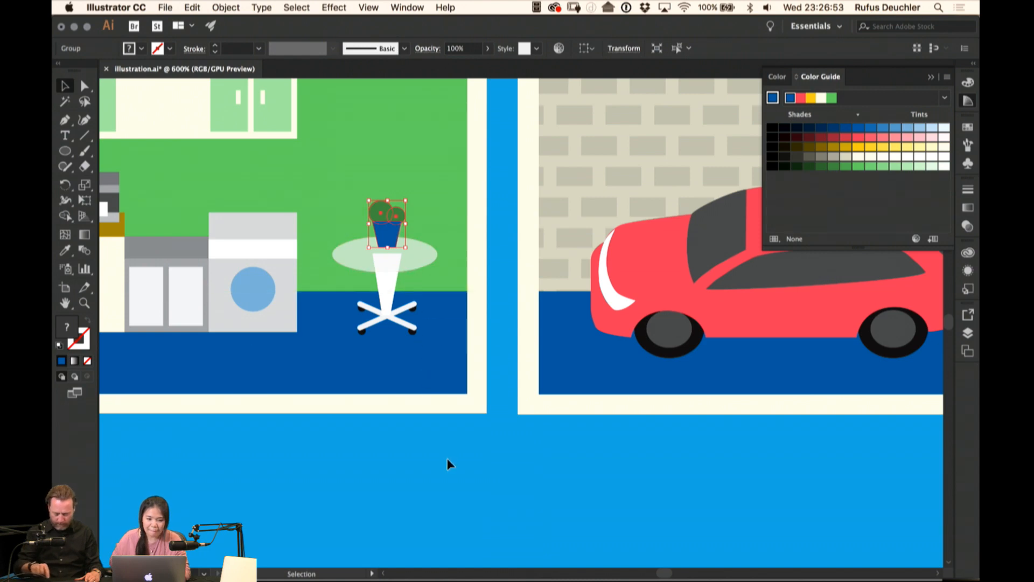
Inside the plant group, draw a small circle about 0.45 mm wide on the larger foliage circle as a flower
left_click(447, 460)
left_click(391, 234)
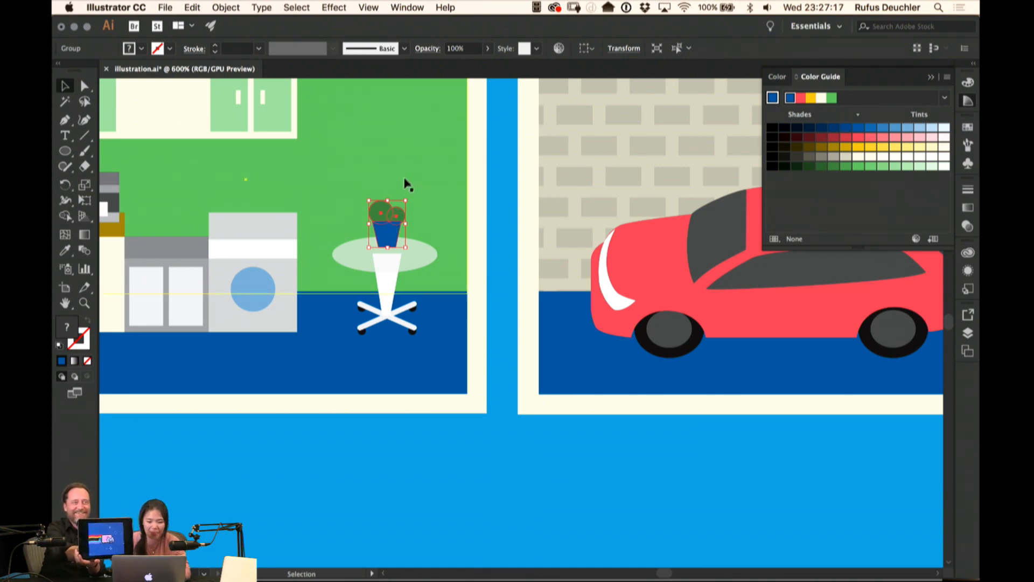
double_click(384, 218)
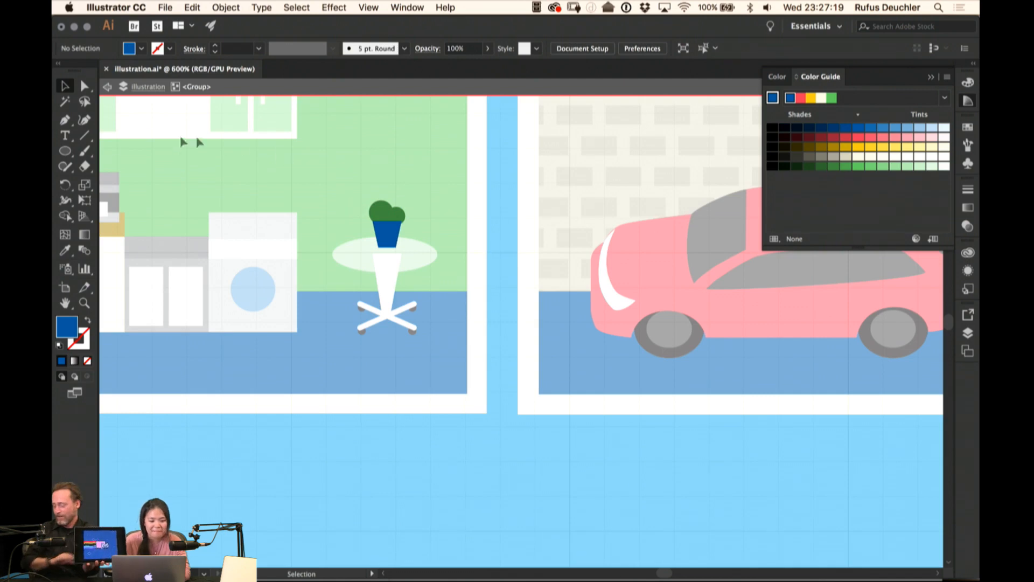
left_click(66, 152)
key("super+plus")
key("super+plus")
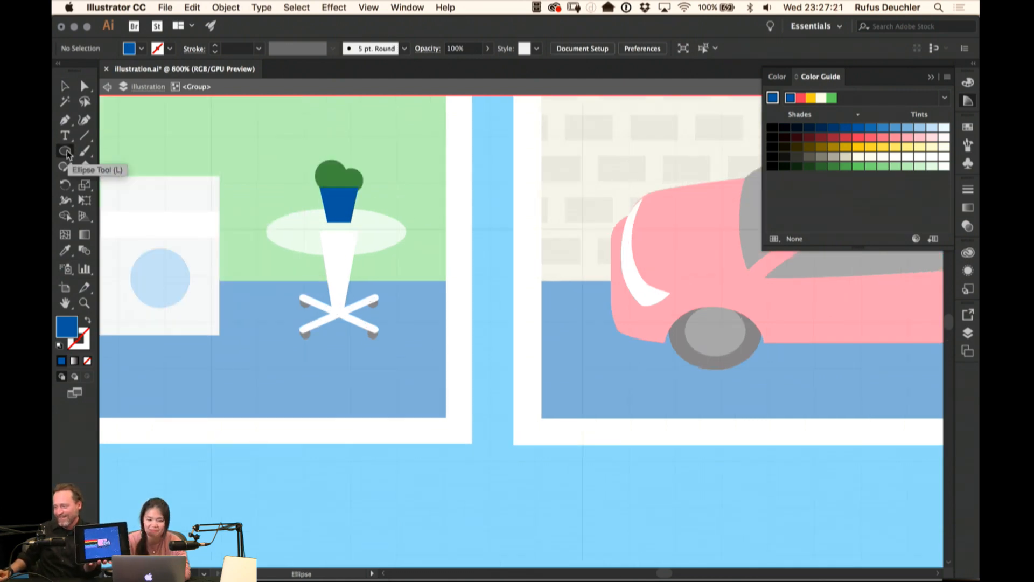
key("space")
left_click_drag(361, 181, 441, 230)
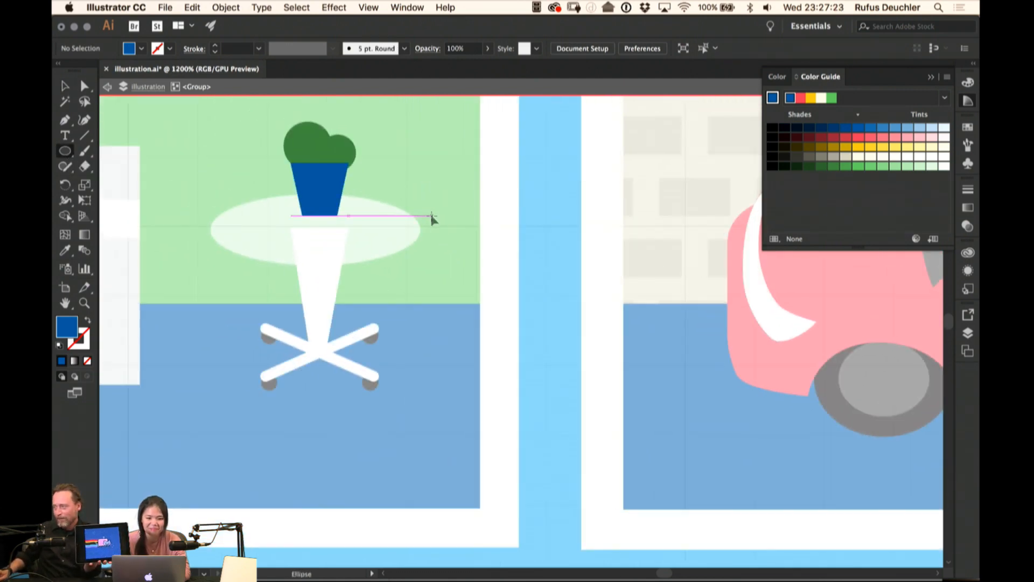
key("v")
key("space")
left_click_drag(377, 132, 439, 193)
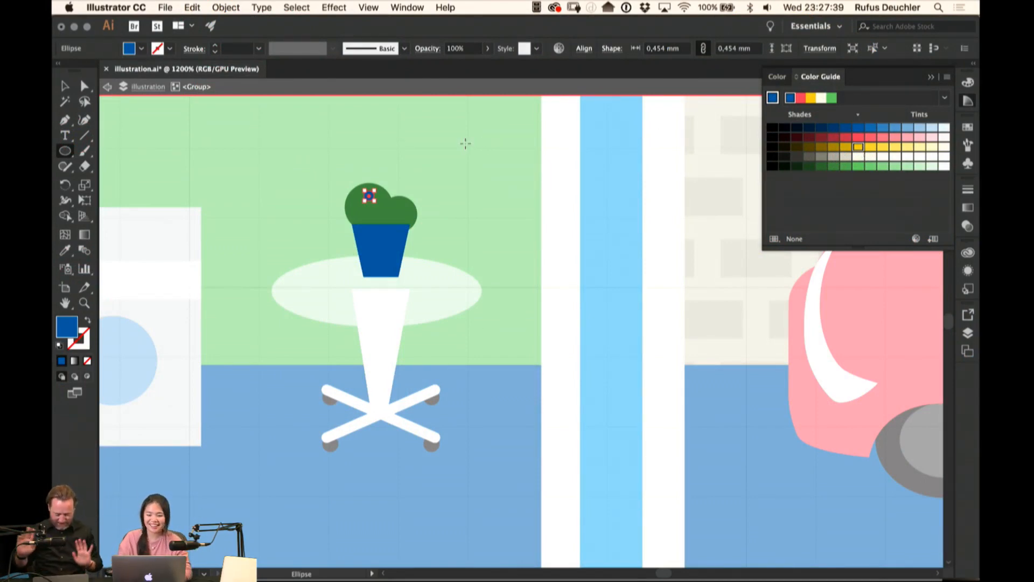
Fill the flower circle with yellow and move it onto the upper edge of the larger foliage circle
key("v")
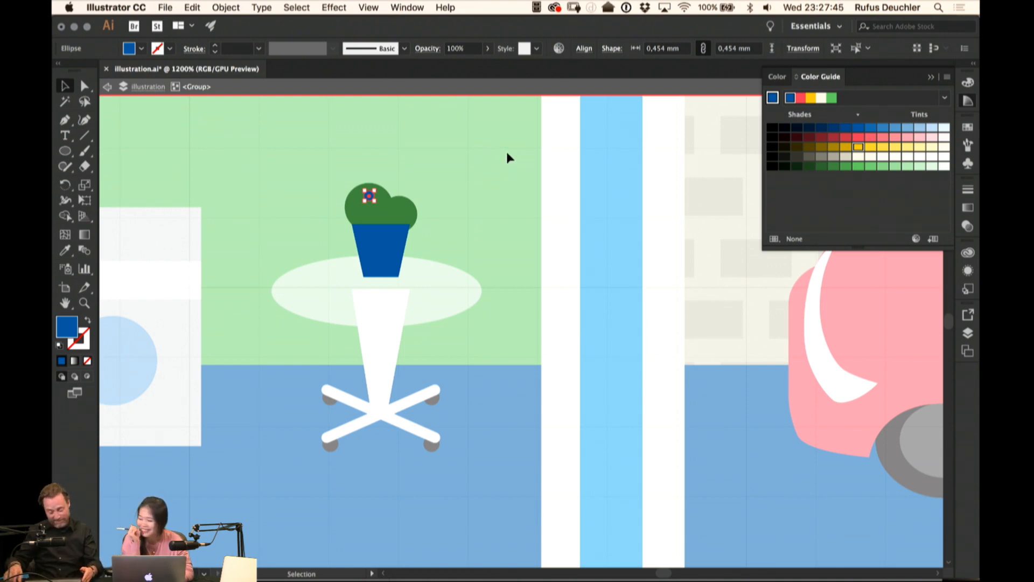
left_click(859, 146)
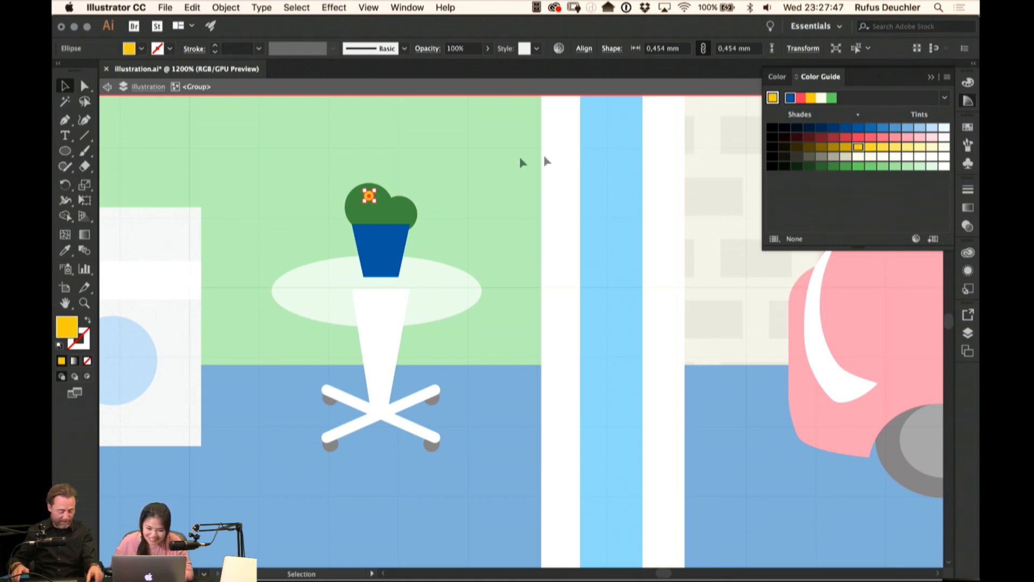
key("super+shift+a")
key("super+equal")
key("space")
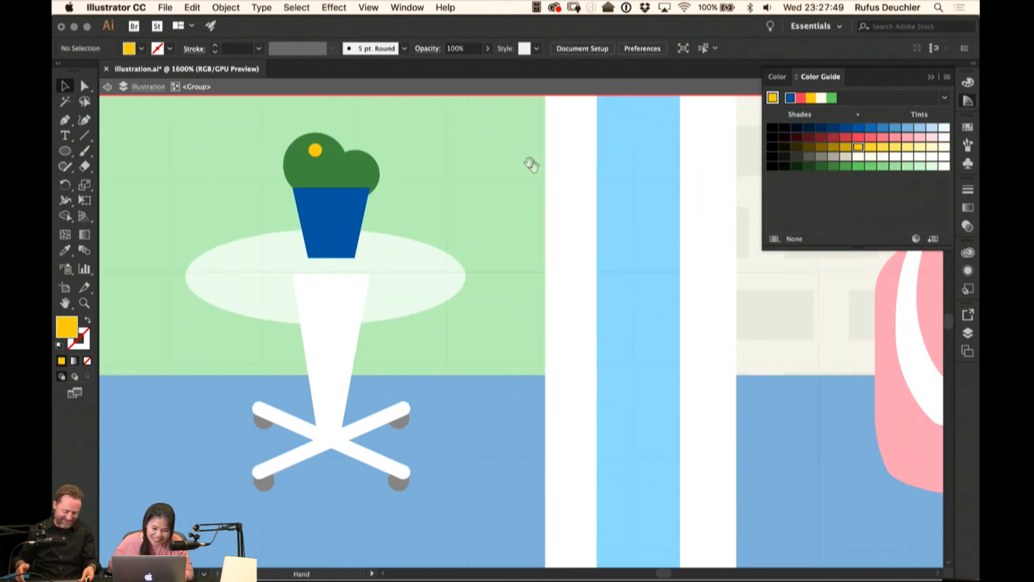
left_click_drag(530, 164, 624, 243)
left_click_drag(409, 231, 416, 217)
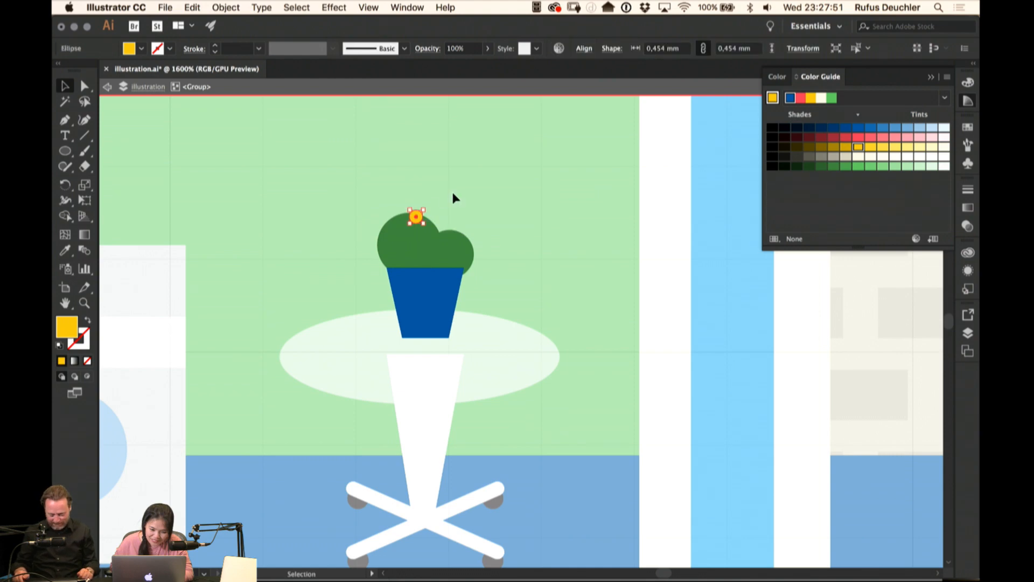
Add two copies of the yellow flower and place them side by side on the smaller foliage circle's upper edge
key("super+v")
key("super+shift+a")
left_click_drag(526, 320, 431, 226)
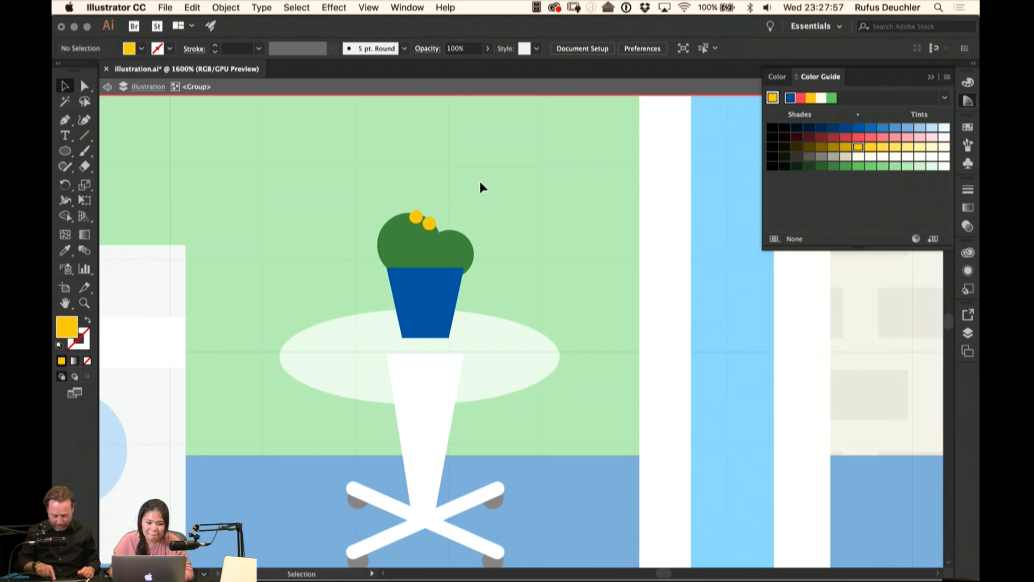
scroll(480, 181, "down", 3)
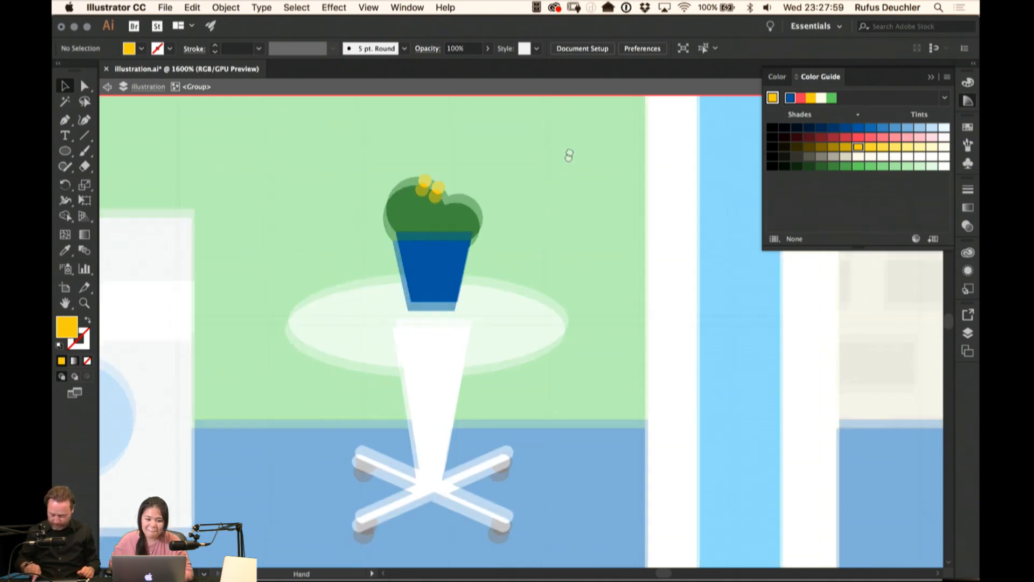
left_click_drag(441, 165, 441, 173)
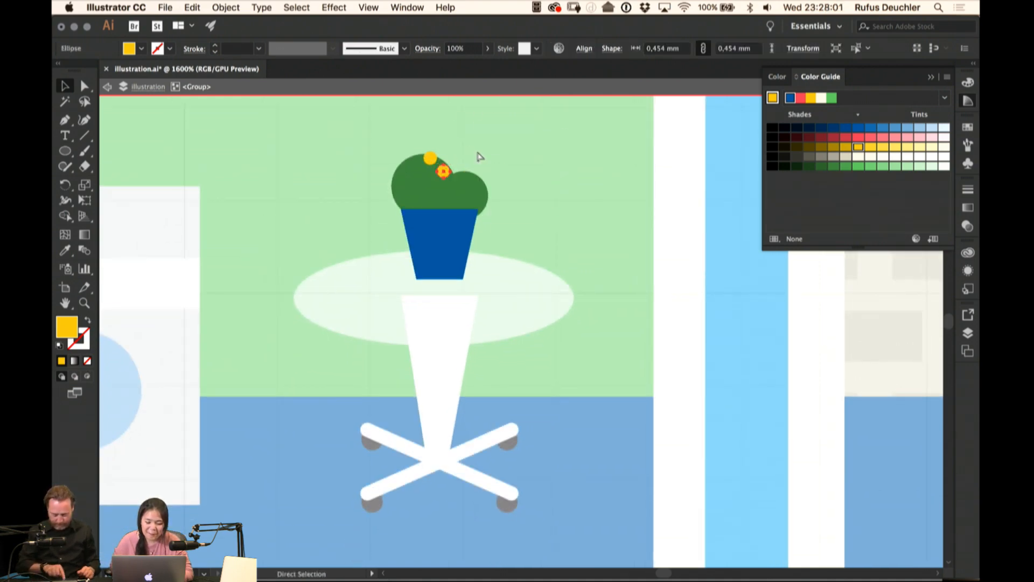
key("super+v")
key("super+shift+a")
left_click_drag(527, 329, 488, 188)
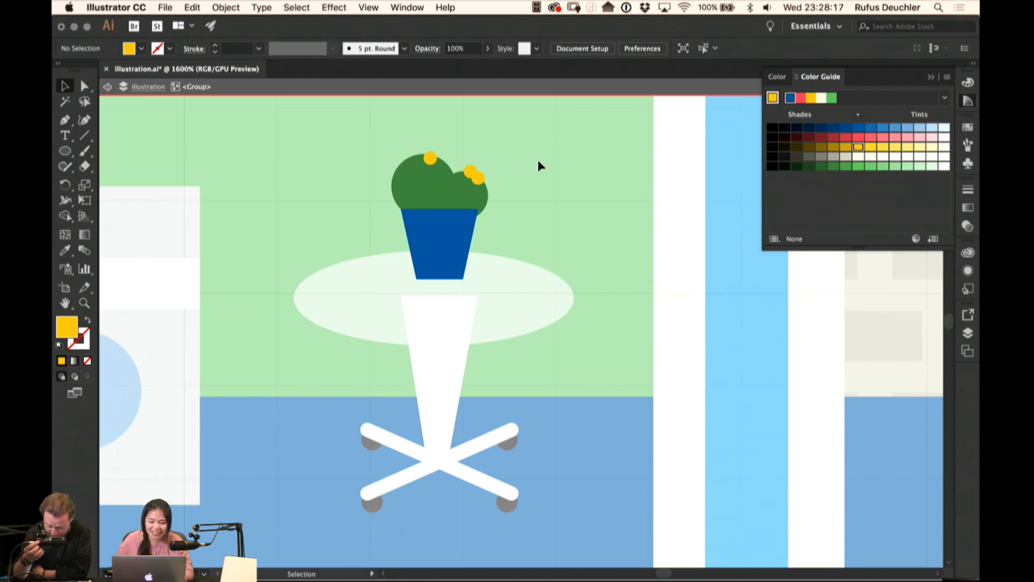
Nudge the yellow flower on the larger foliage circle upward, place a copy at its lower left and fill the copy with coral red
left_click_drag(430, 158, 434, 154)
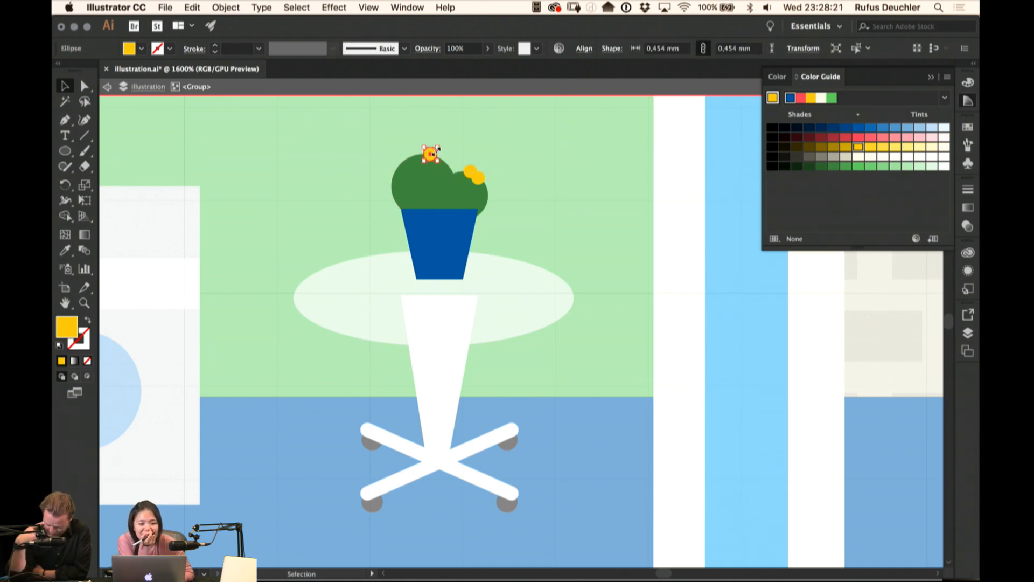
left_click(593, 165)
left_click(432, 155)
key("super+z")
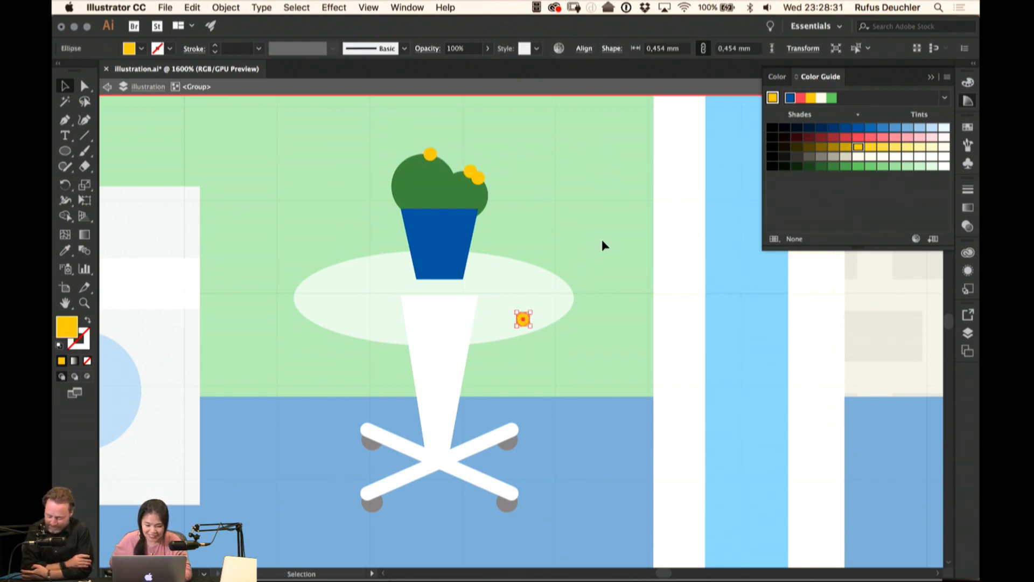
left_click_drag(521, 319, 421, 161)
left_click(859, 138)
left_click(595, 174)
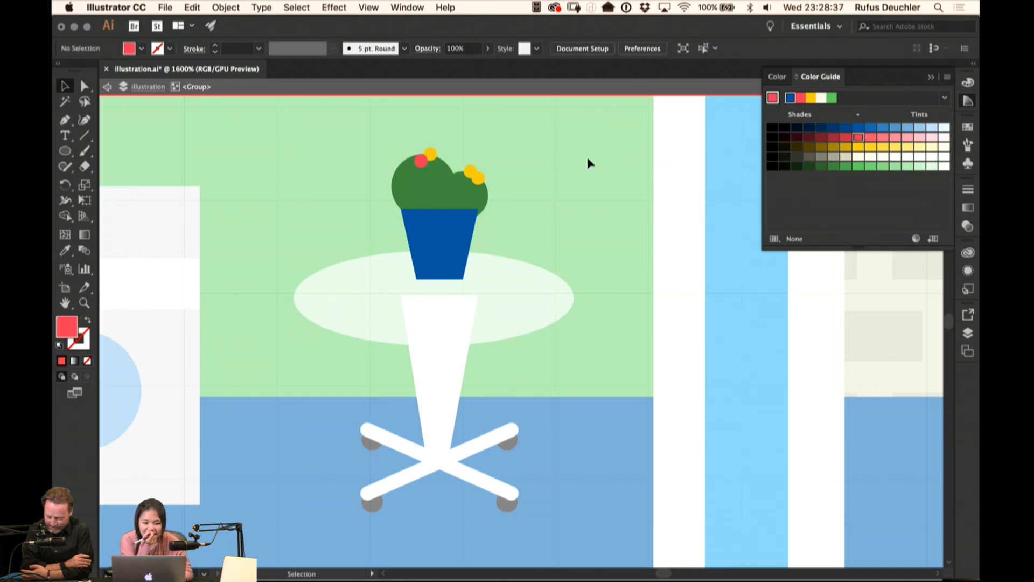
Place another flower copy left of the red one, fill it with cream, and shift the red flower slightly up
scroll(530, 178, "left", 3)
left_click(553, 160)
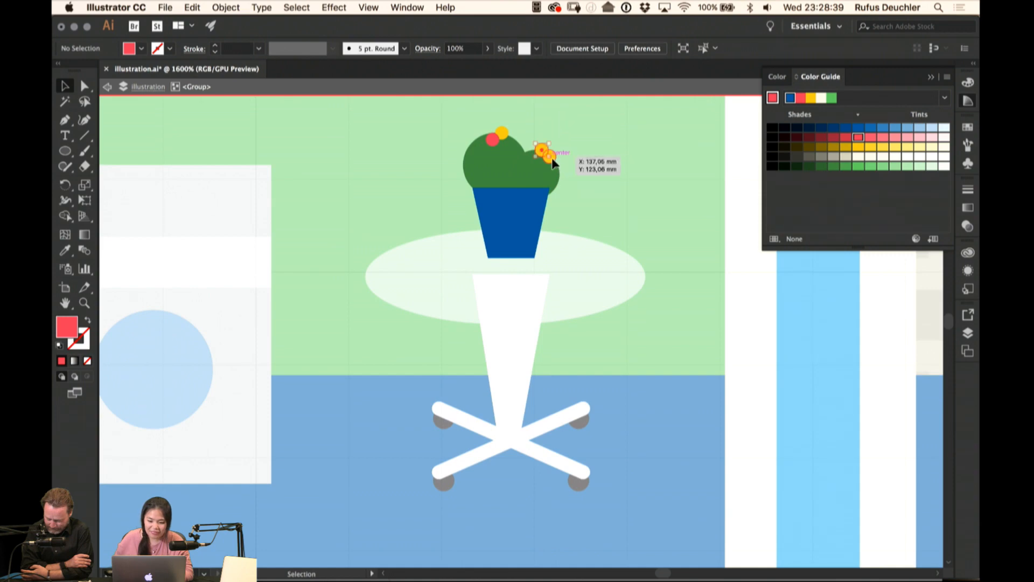
key("super+c")
key("super+v")
left_click(584, 253)
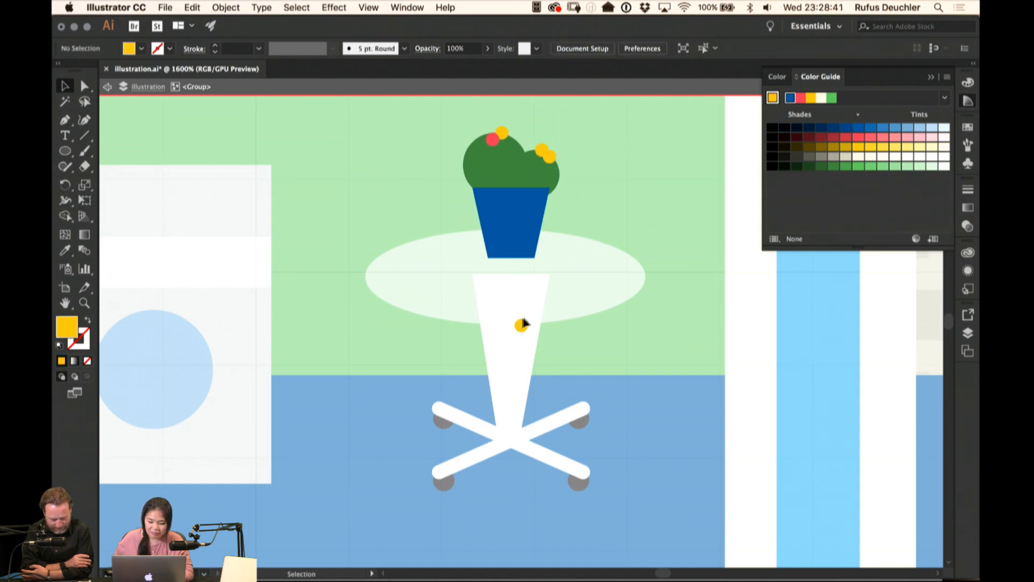
left_click_drag(522, 325, 479, 138)
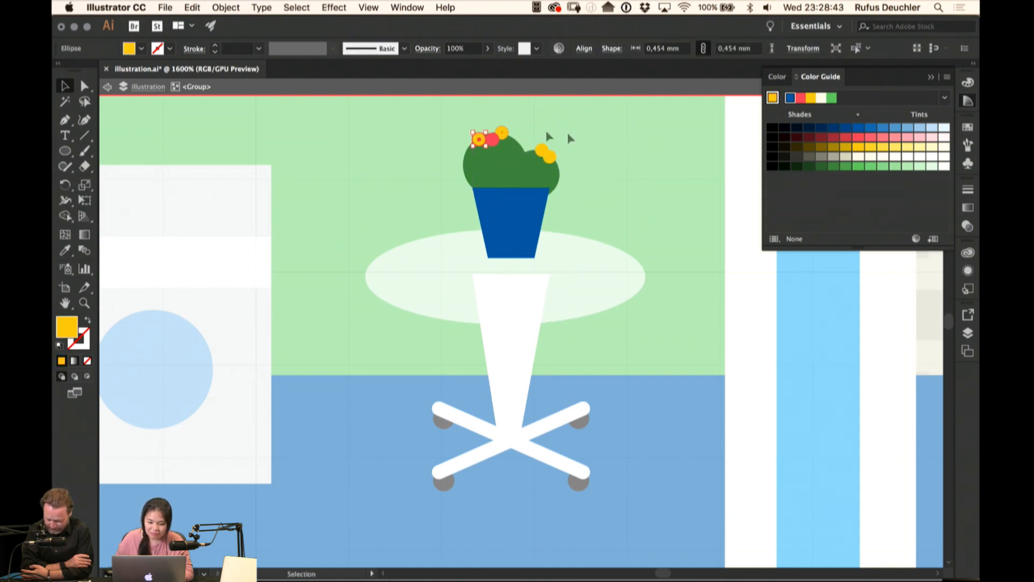
left_click(860, 158)
left_click(637, 160)
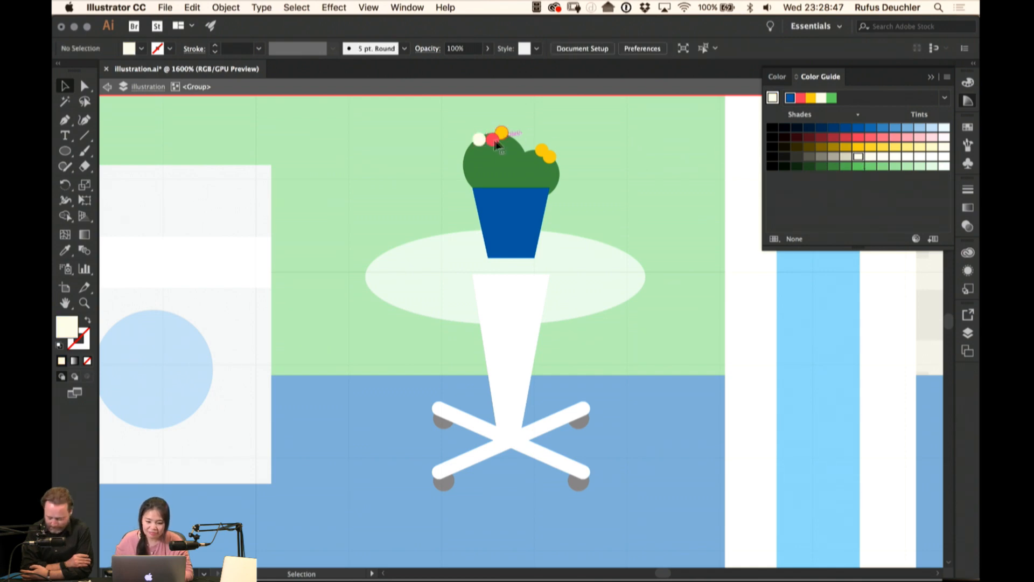
left_click_drag(493, 141, 491, 133)
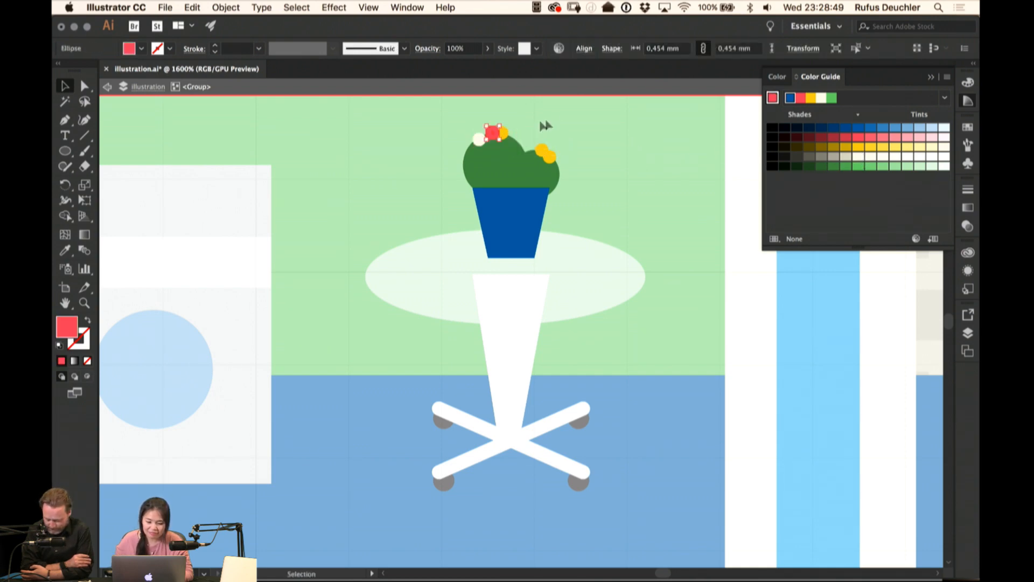
left_click(564, 116)
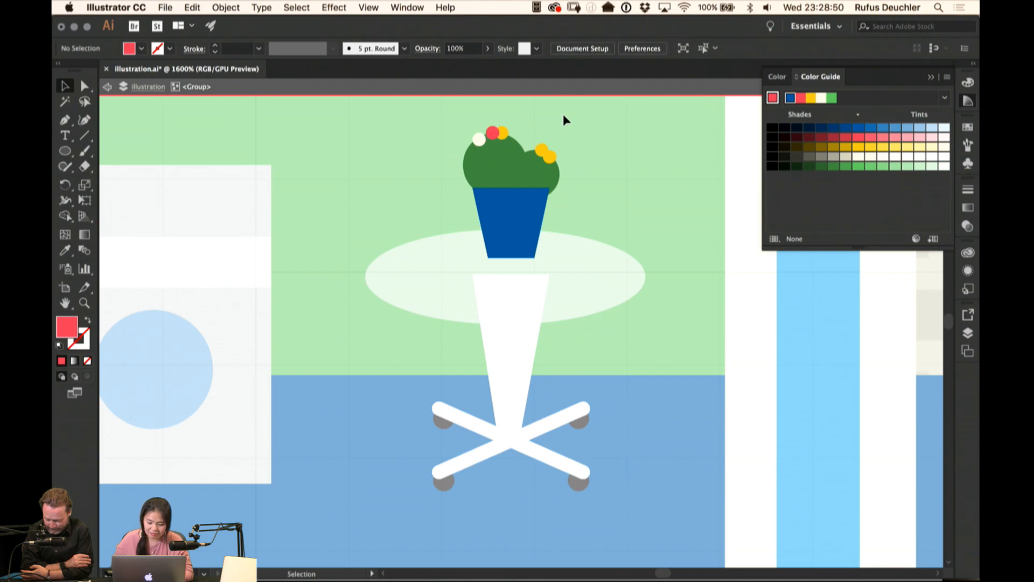
Fill the smaller foliage circle's outermost flower with coral red, then shift that foliage circle and the upper red flower slightly left
left_click(550, 156)
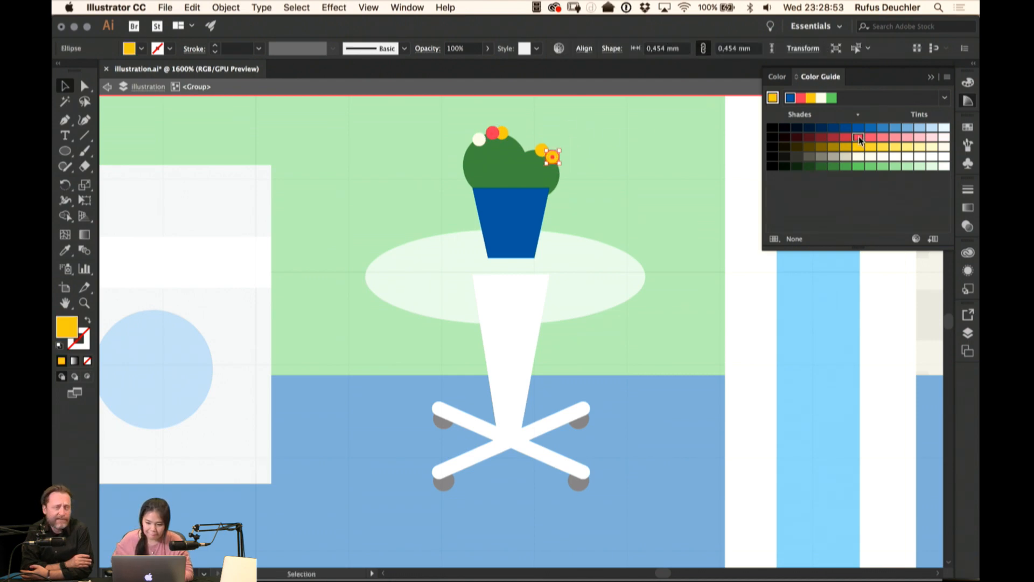
left_click(859, 137)
left_click(610, 137)
key("a")
left_click_drag(538, 173, 534, 170)
left_click(597, 135)
left_click_drag(494, 136, 491, 136)
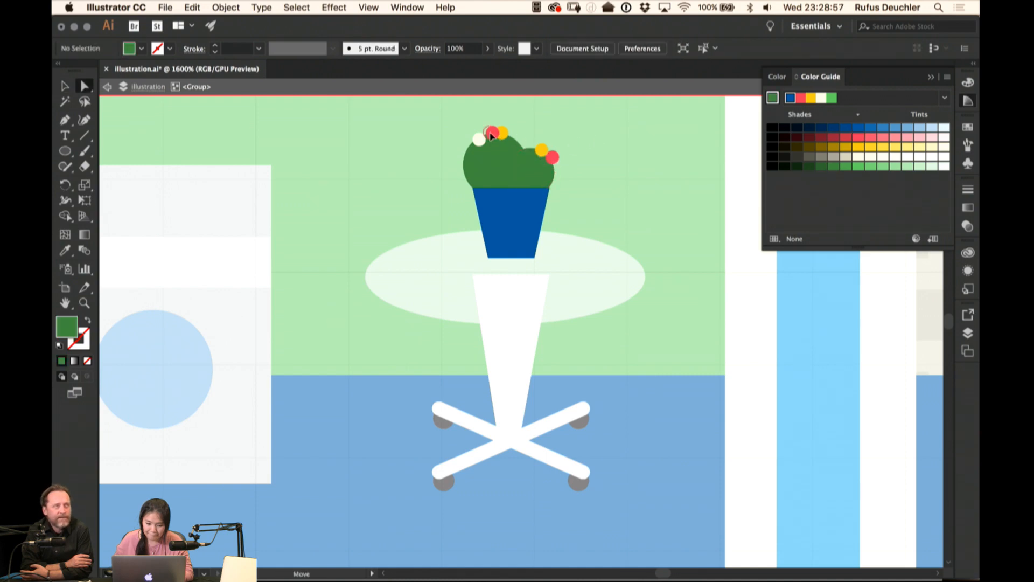
key("v")
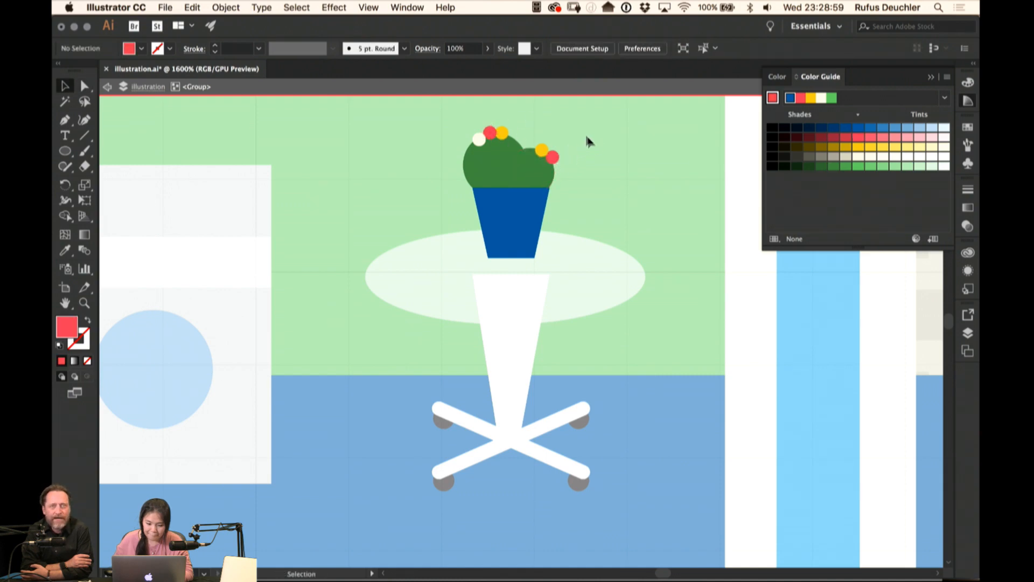
Add two more yellow flower copies in the middle of the foliage, just above the pot
left_click(542, 155)
key("cmd+c")
key("cmd+v")
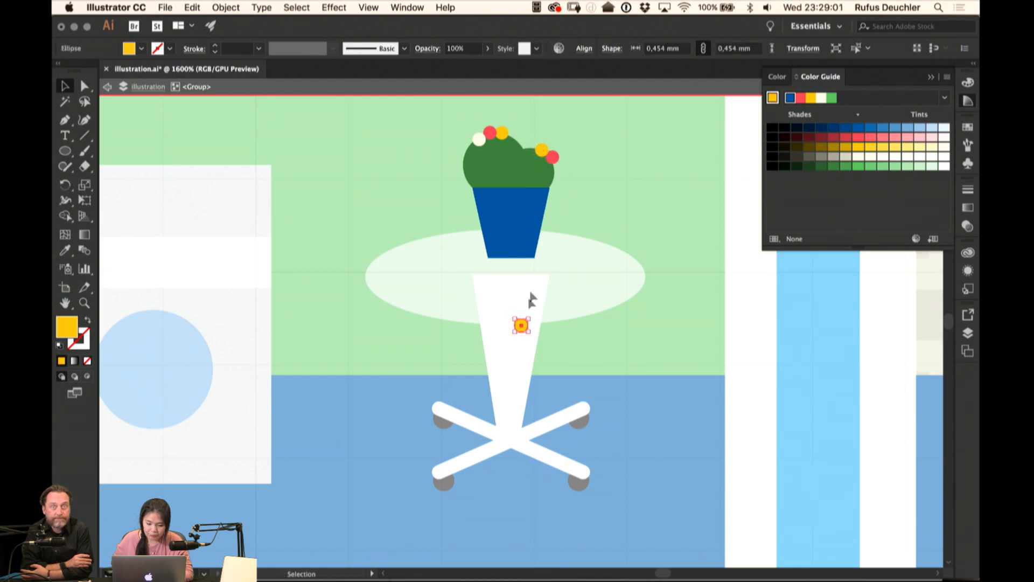
key("a")
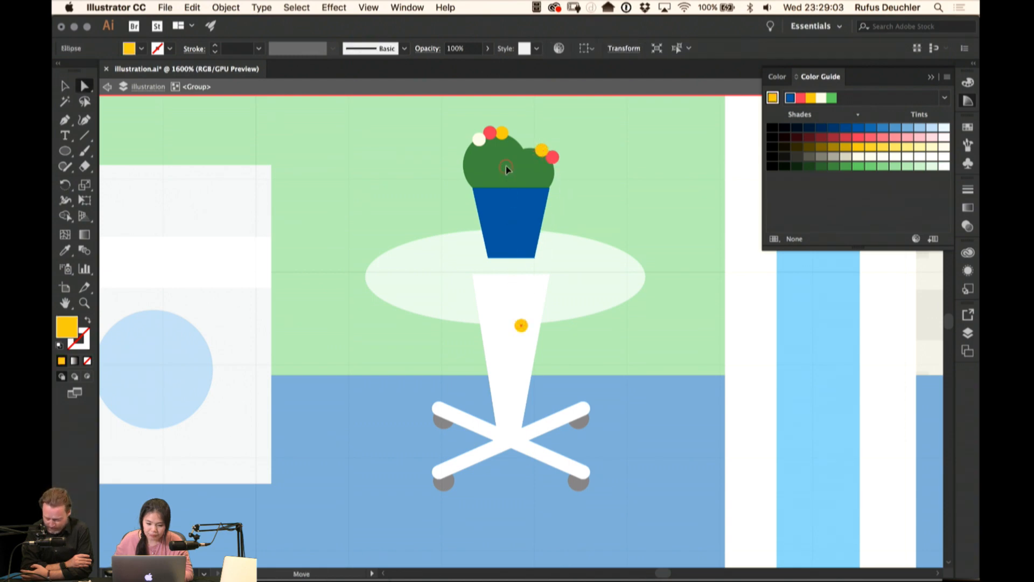
left_click_drag(506, 170, 507, 170)
key("super+v")
left_click_drag(516, 323, 505, 181)
left_click(565, 116)
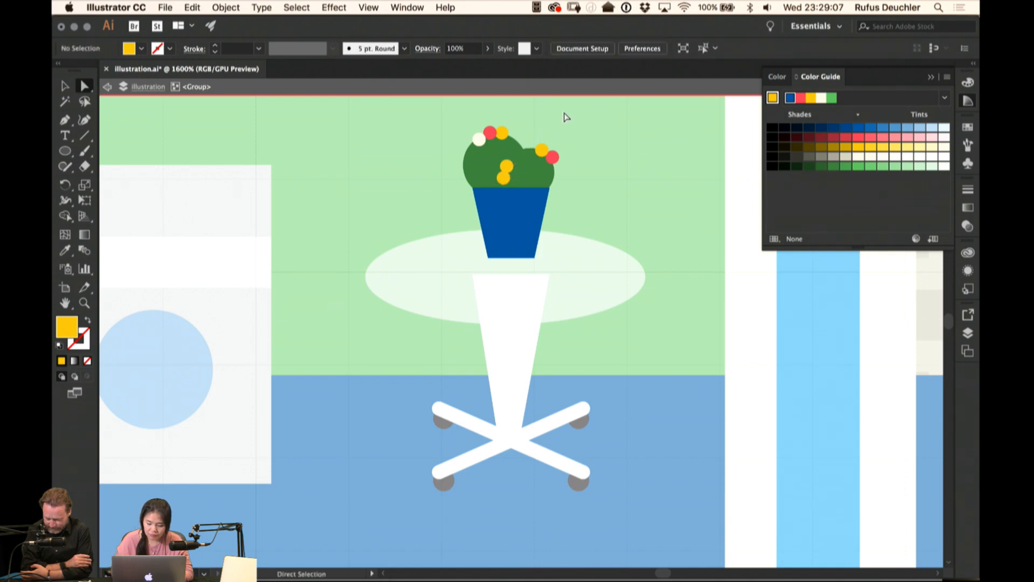
Exit the isolated plant group and leave nothing selected in the illustration
key("super+minus")
key("super+minus")
key("super+minus")
key("super+minus")
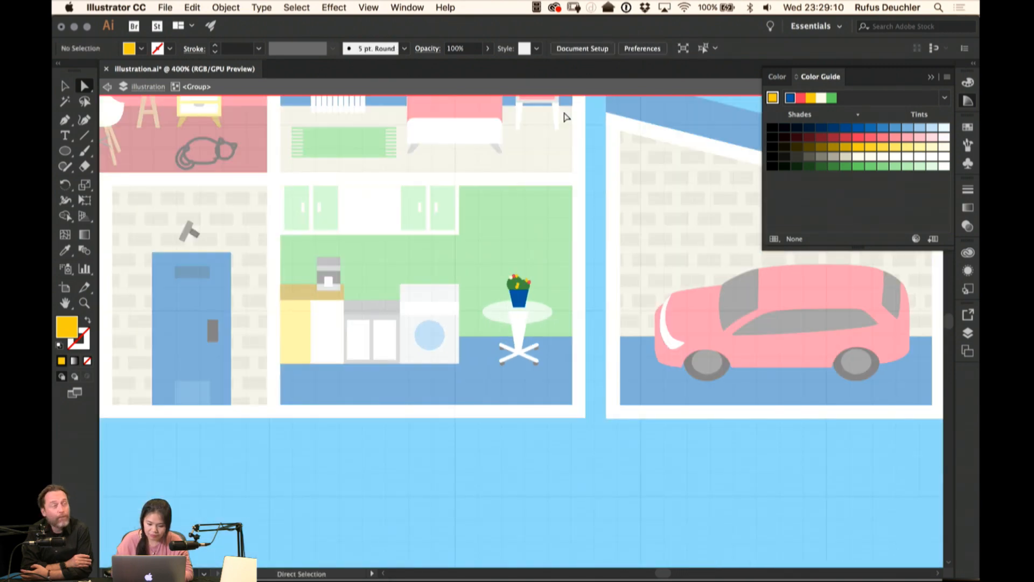
key("v")
double_click(546, 244)
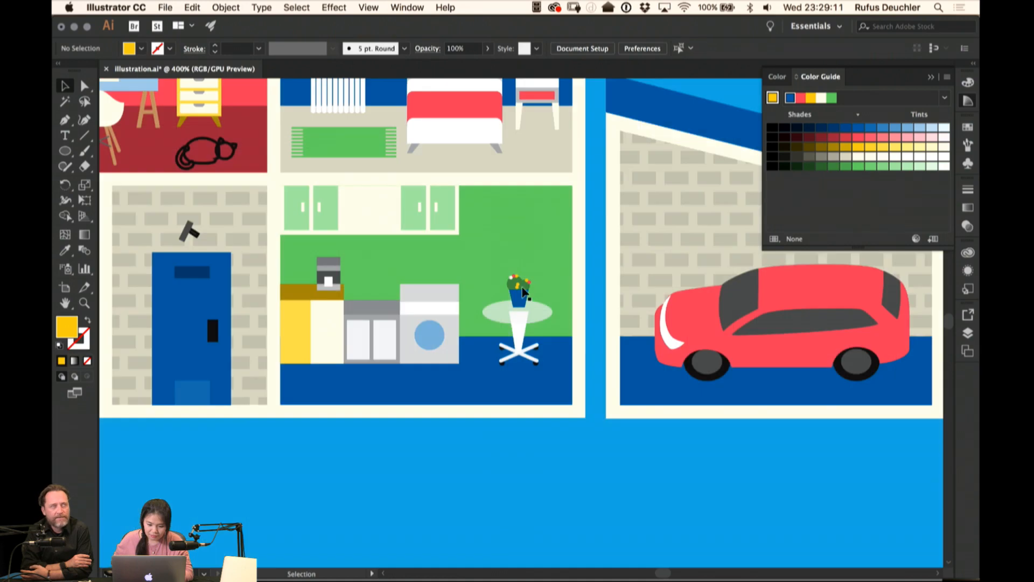
left_click(521, 299)
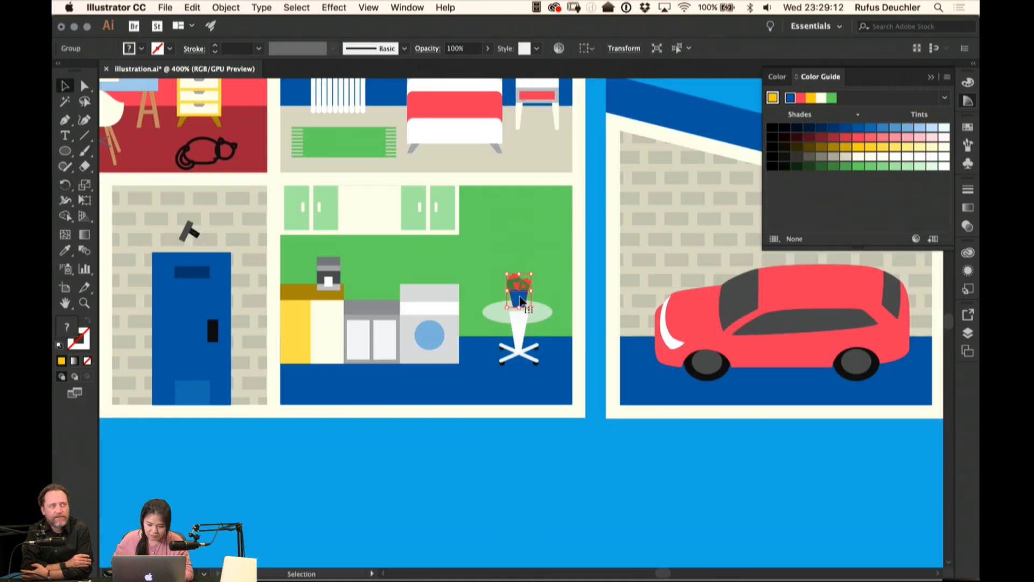
left_click(421, 430)
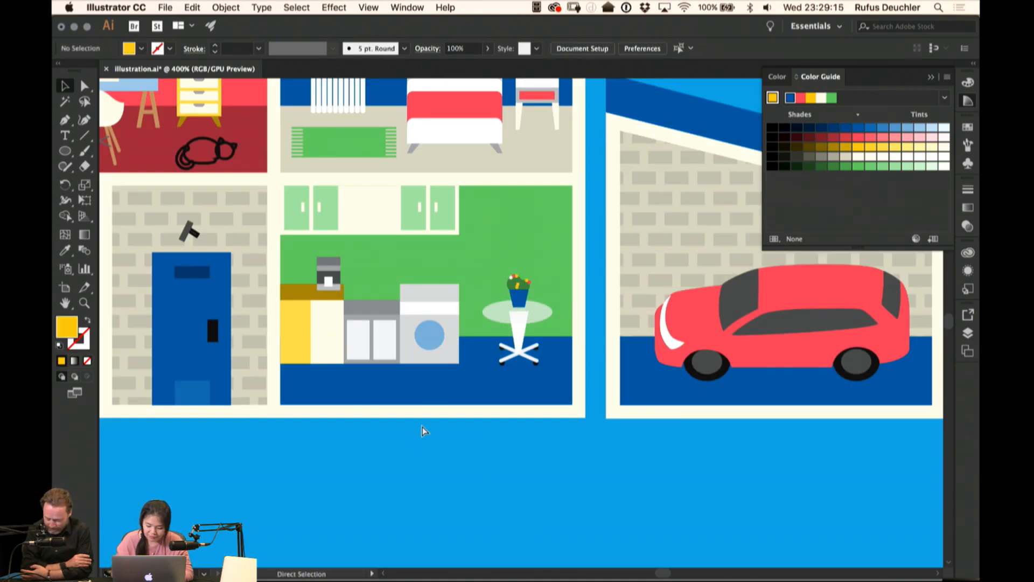
Review the whole composition, examining the colours and details of the house rooms, garage and phone-holding hand
key("super+minus")
key("super+minus")
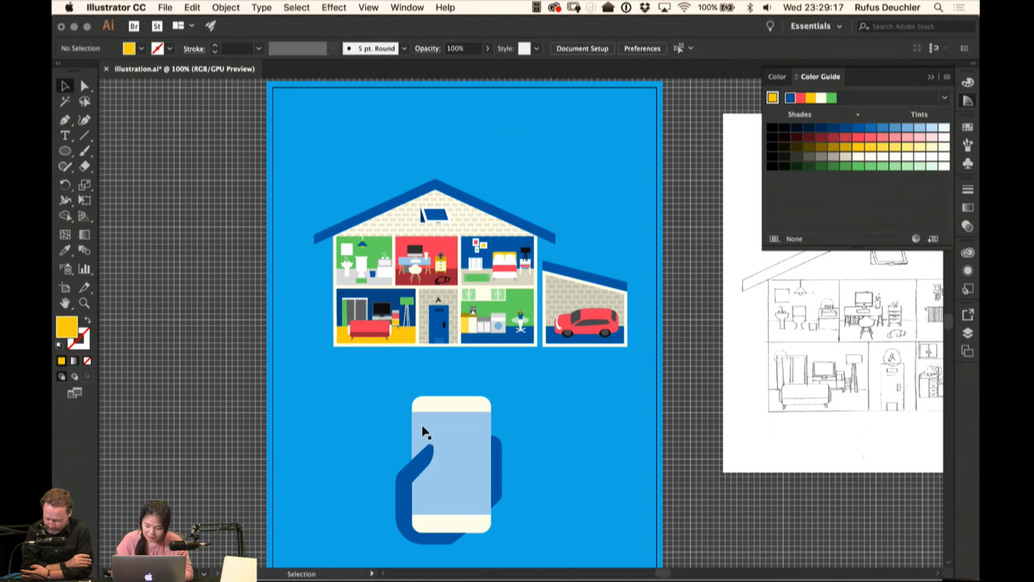
key("super+plus")
left_click_drag(482, 182, 539, 136)
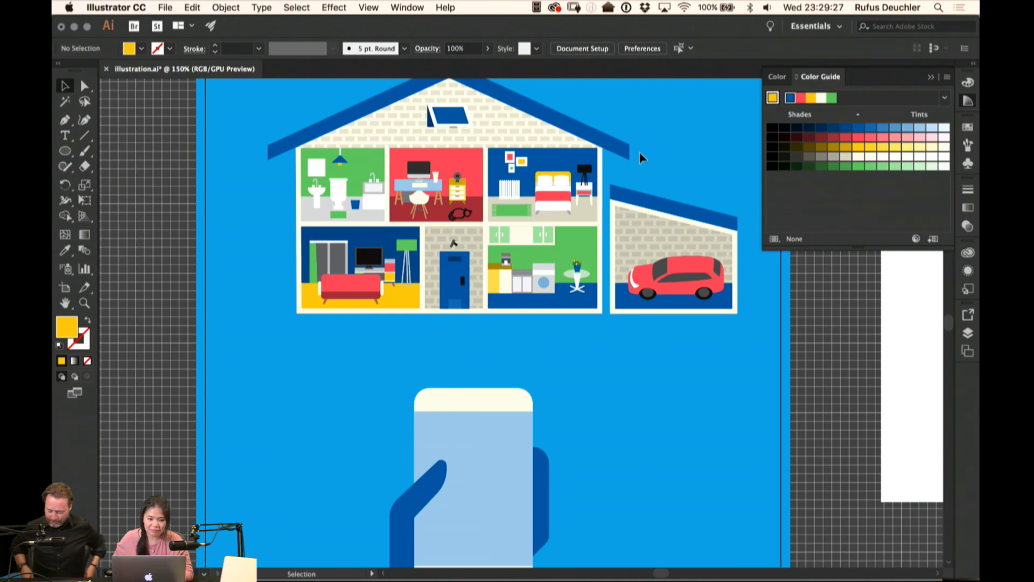
left_click_drag(627, 124, 695, 143)
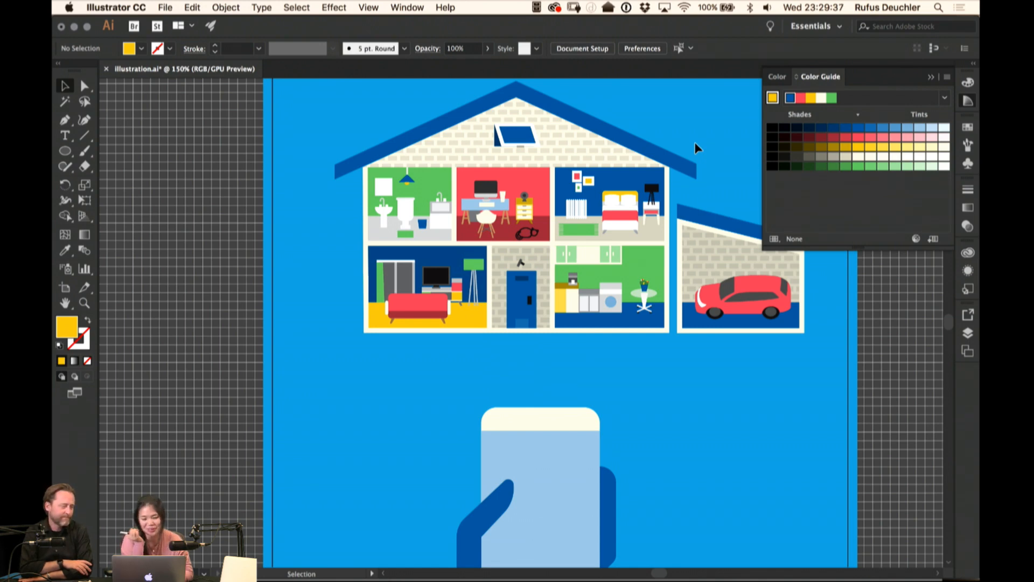
scroll(668, 177, "up", 5)
scroll(668, 178, "right", 3)
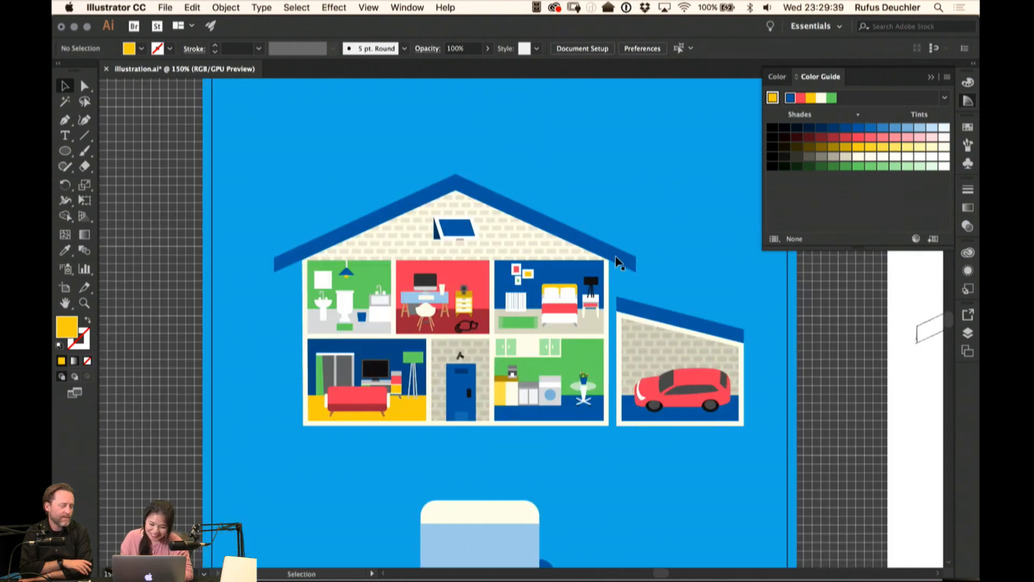
scroll(618, 263, "down", 10)
scroll(616, 97, "up", 8)
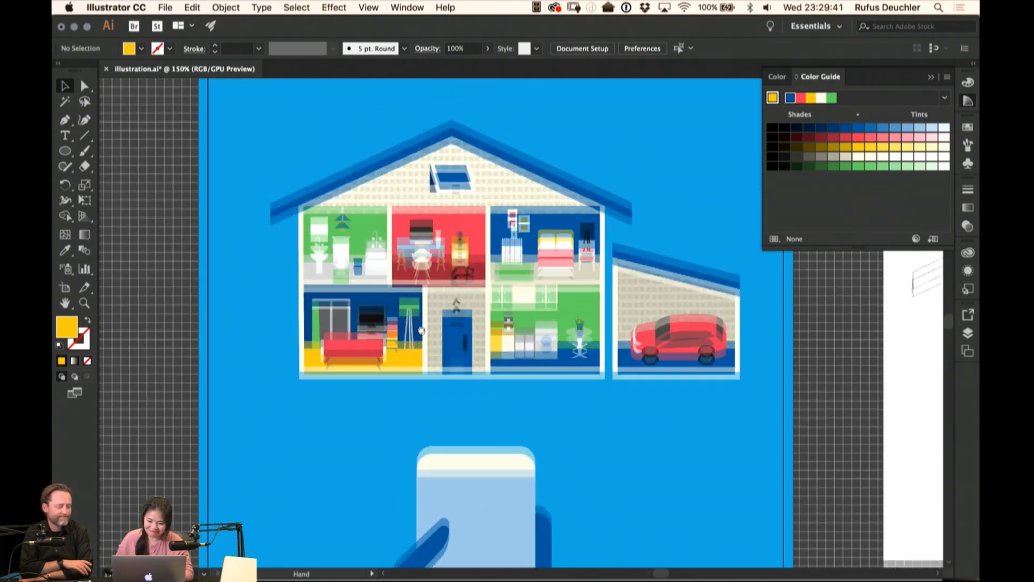
scroll(630, 129, "down", 2)
scroll(630, 130, "left", 3)
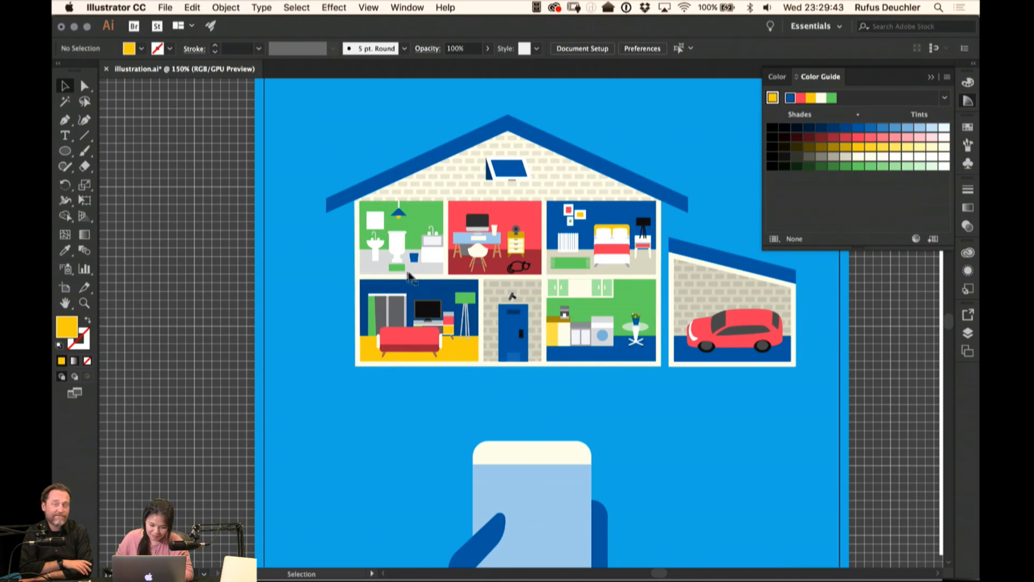
Change the fill of the green mat on the bathroom floor to coral red
key("a")
left_click(395, 269)
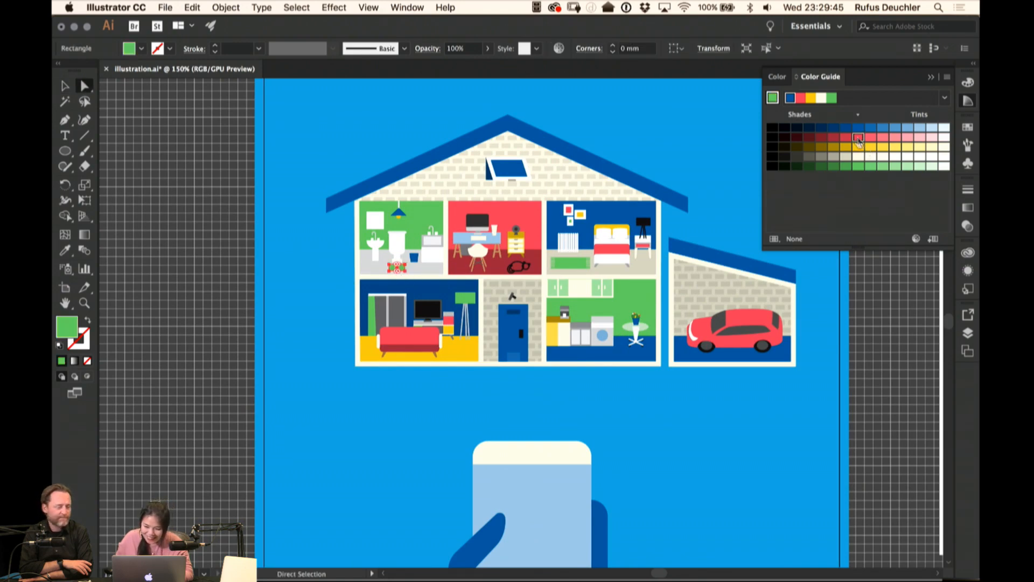
left_click(859, 138)
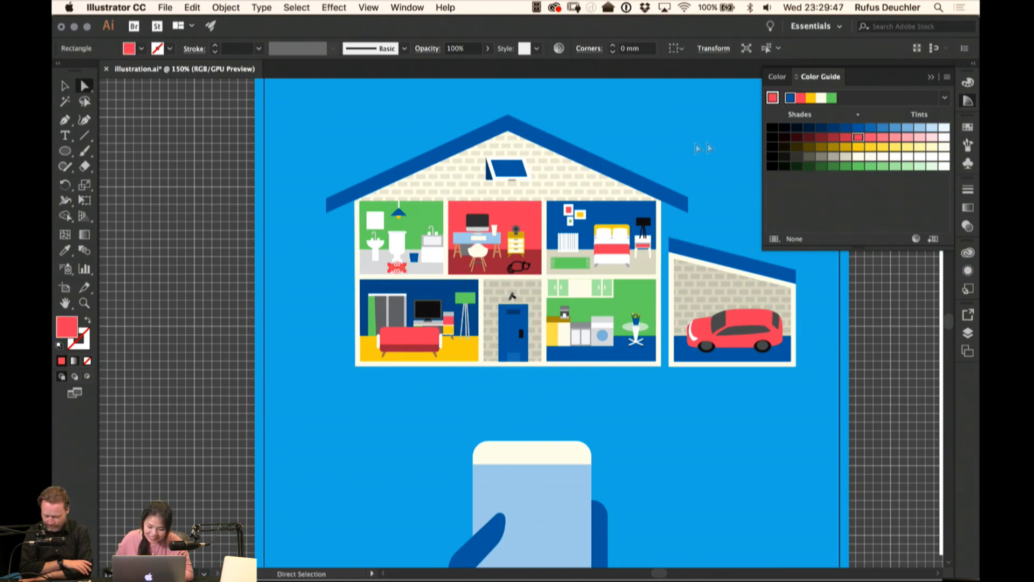
Nudge the red sofa in the living room slightly to the left and leave it deselected
left_click(699, 148)
scroll(641, 334, "down", 3)
scroll(641, 334, "right", 1)
key("v")
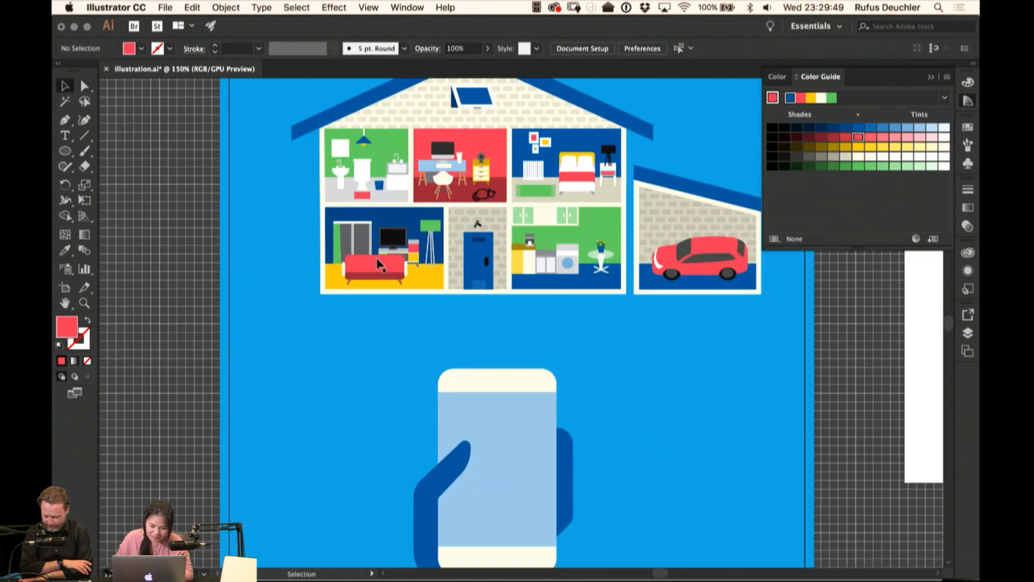
left_click(378, 264)
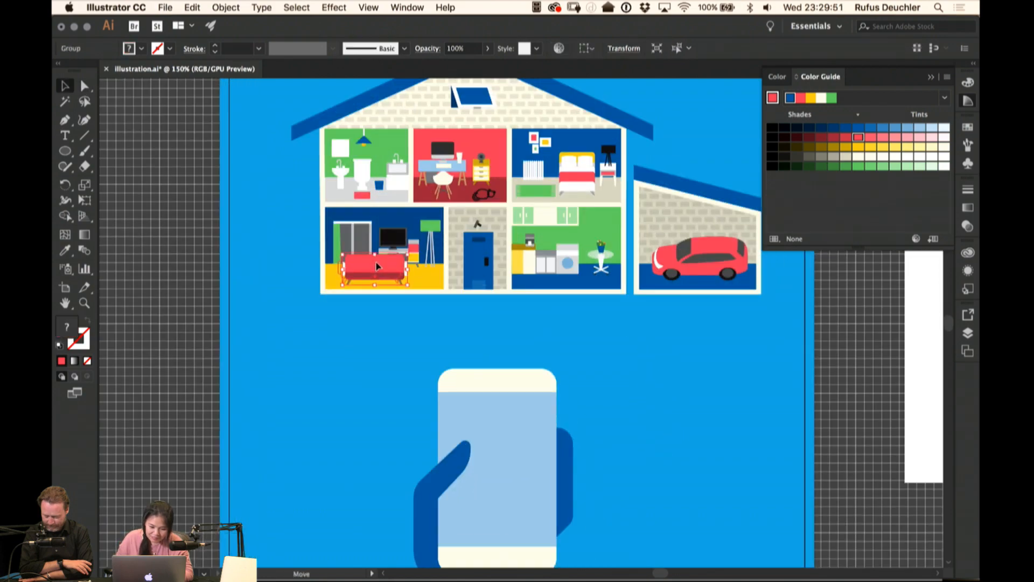
left_click(365, 343)
left_click_drag(380, 271, 379, 272)
left_click(367, 348)
left_click_drag(535, 333, 513, 337)
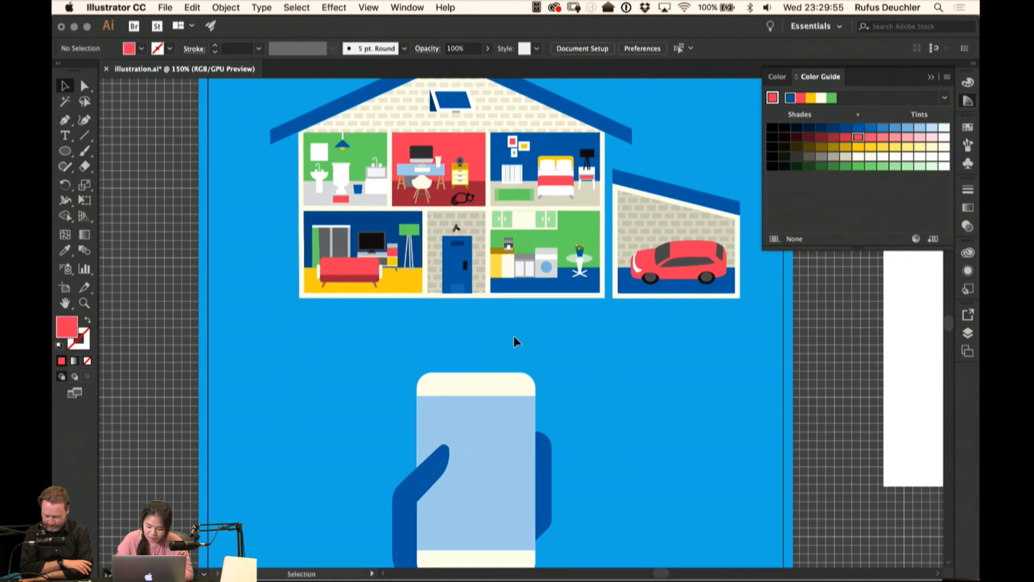
key("super+minus")
key("super+minus")
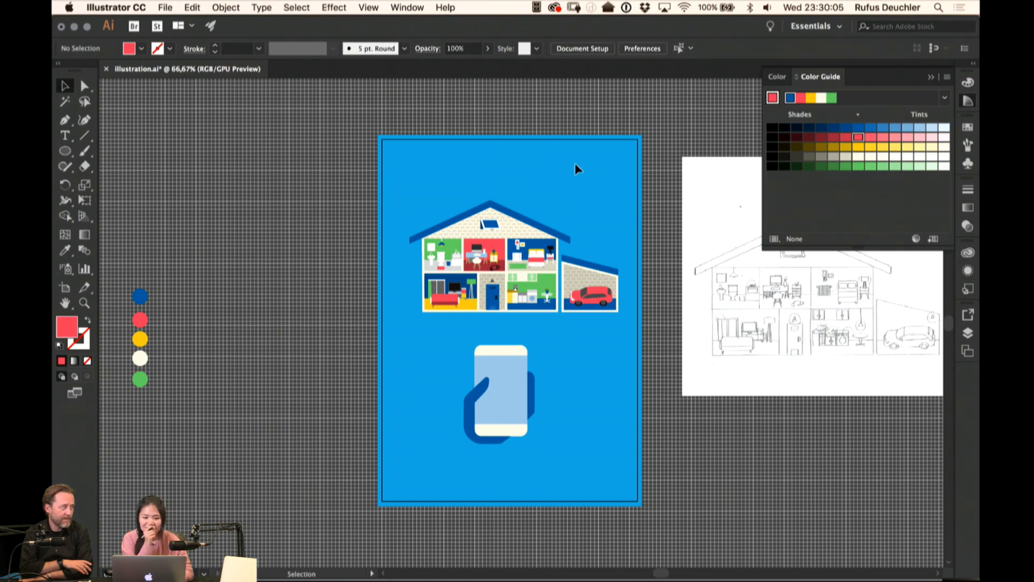
left_click_drag(612, 224, 595, 195)
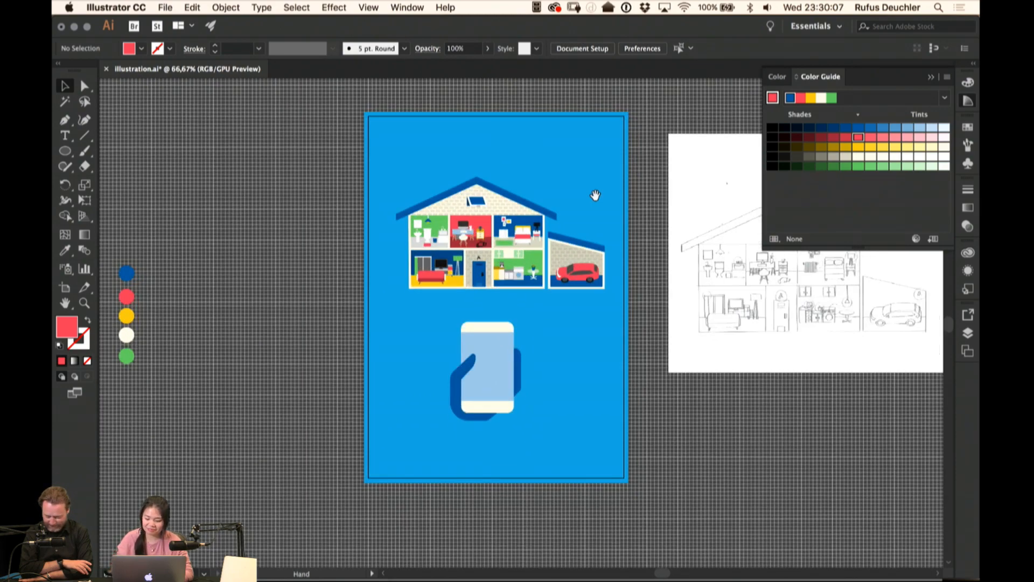
key("super+equal")
key("super+equal")
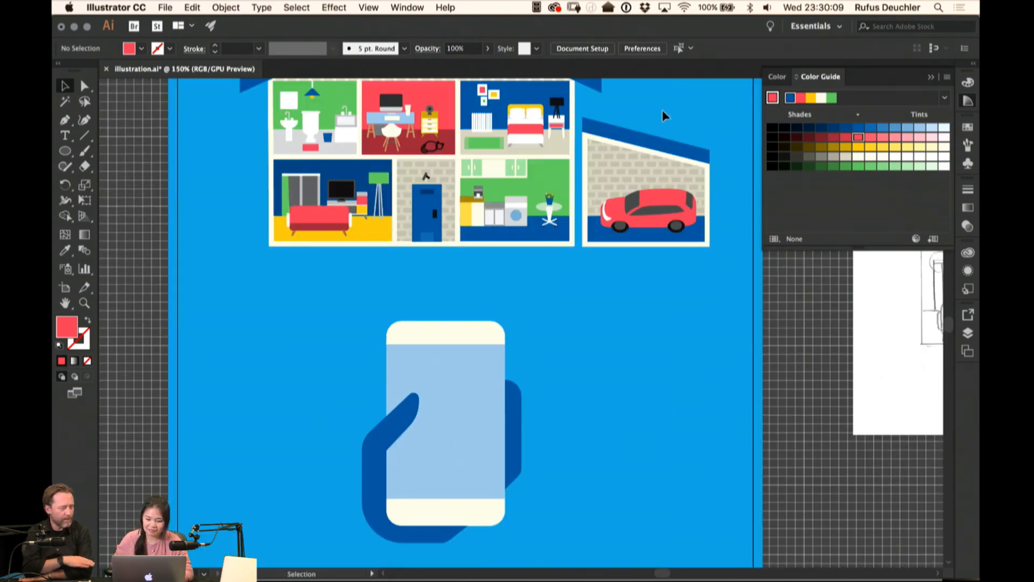
scroll(662, 108, "up", 2)
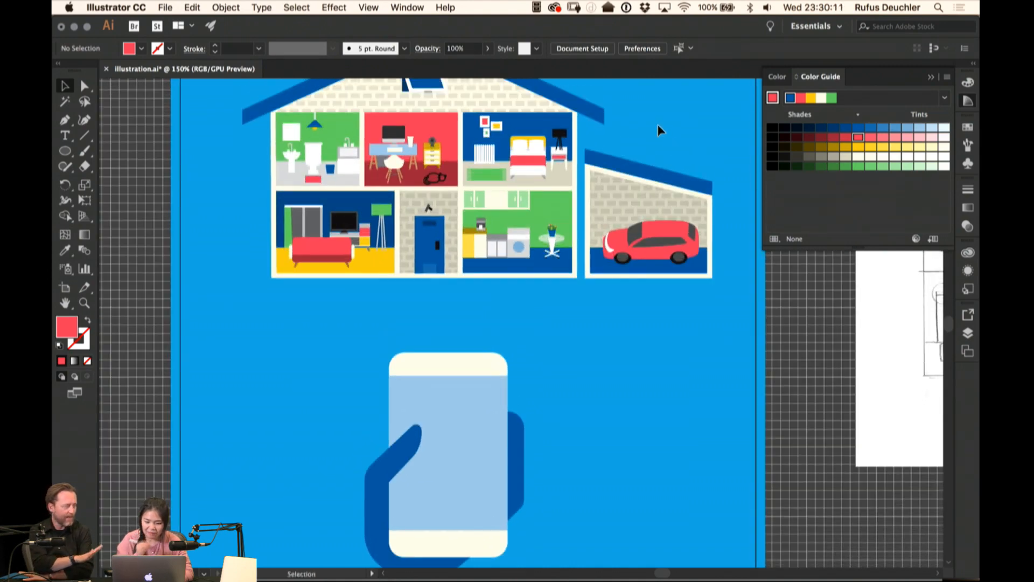
Lock the floor, Layer 5 and scan layers, keeping the illustration layer editable
left_click(428, 207)
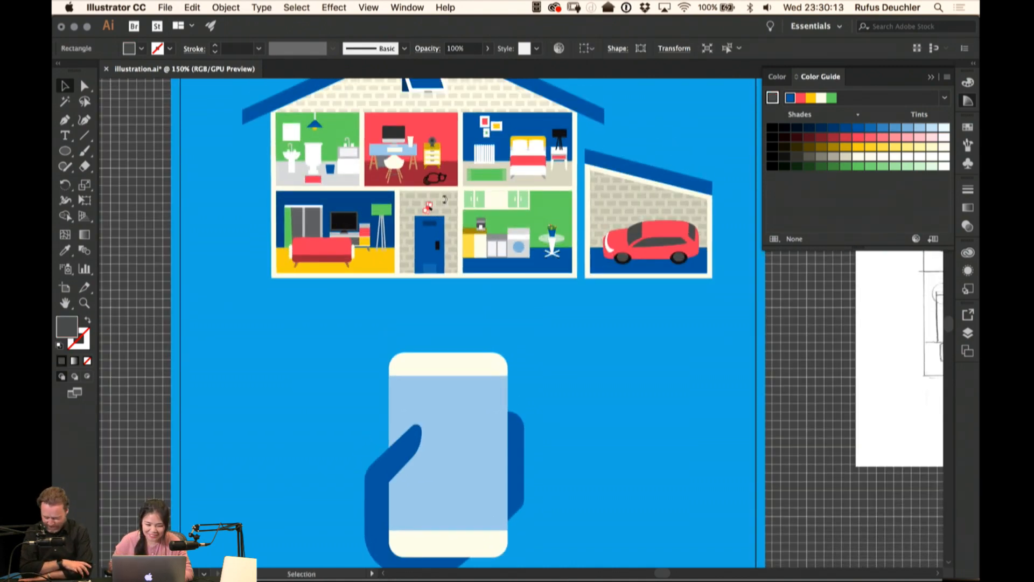
left_click(968, 332)
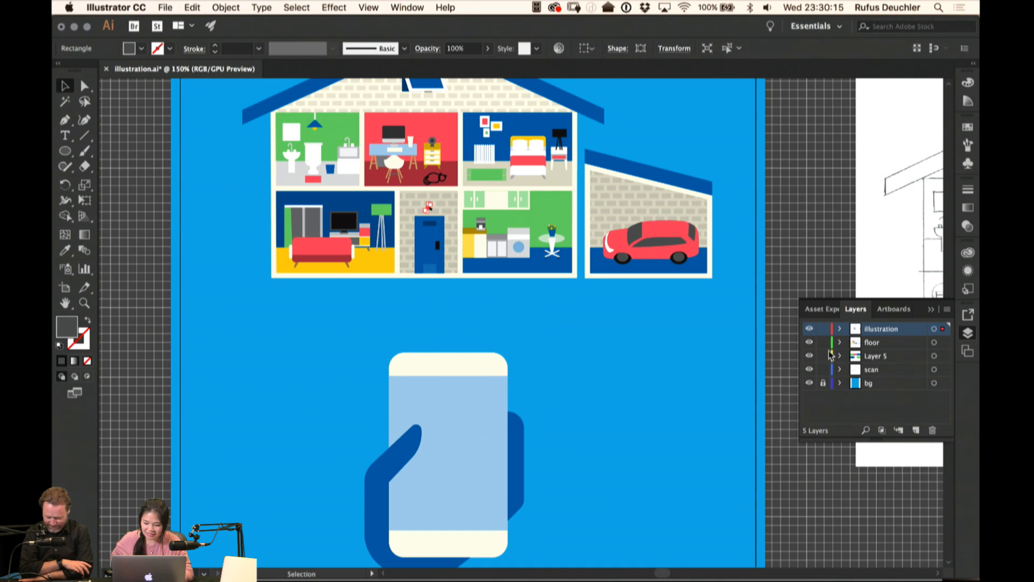
left_click_drag(826, 347, 823, 371)
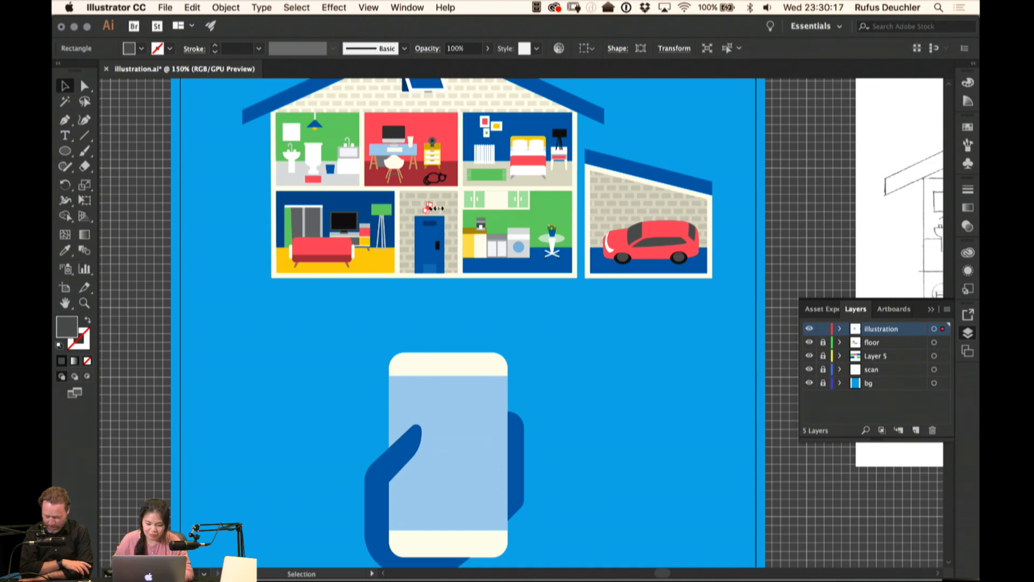
key("super+=")
key("super+=")
key("super+=")
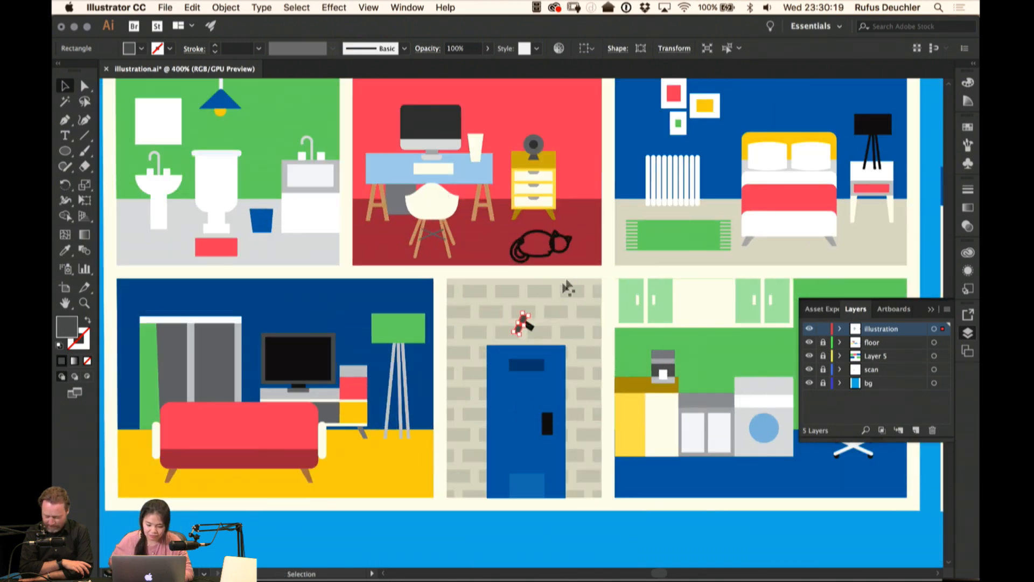
key("a")
key("v")
key("a")
left_click(544, 320)
key("v")
left_click_drag(548, 303, 504, 340)
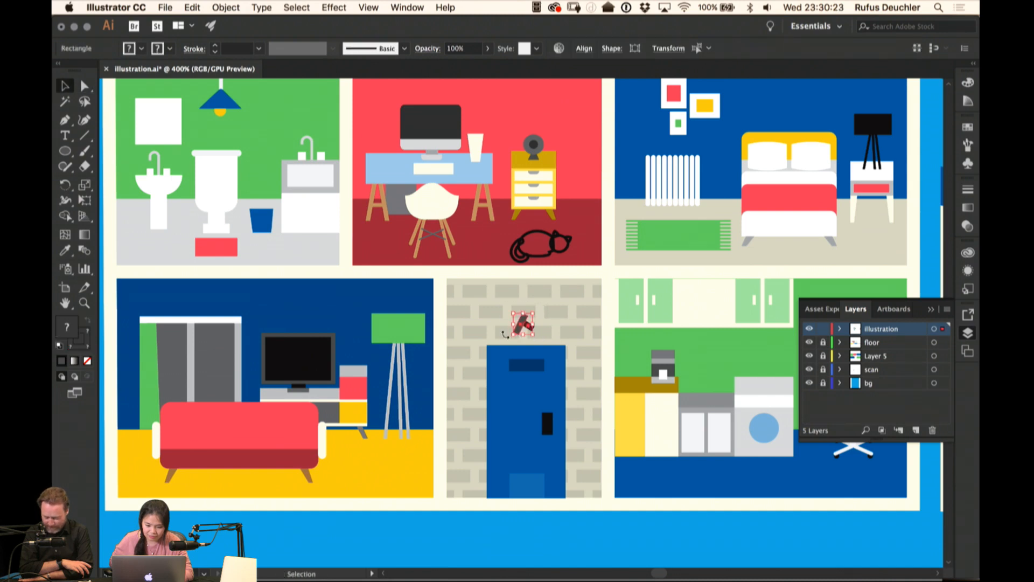
key("a")
left_click(560, 306)
Copy the security camera above the front door and place the duplicate in the garage's upper right corner, under the roof
key("a")
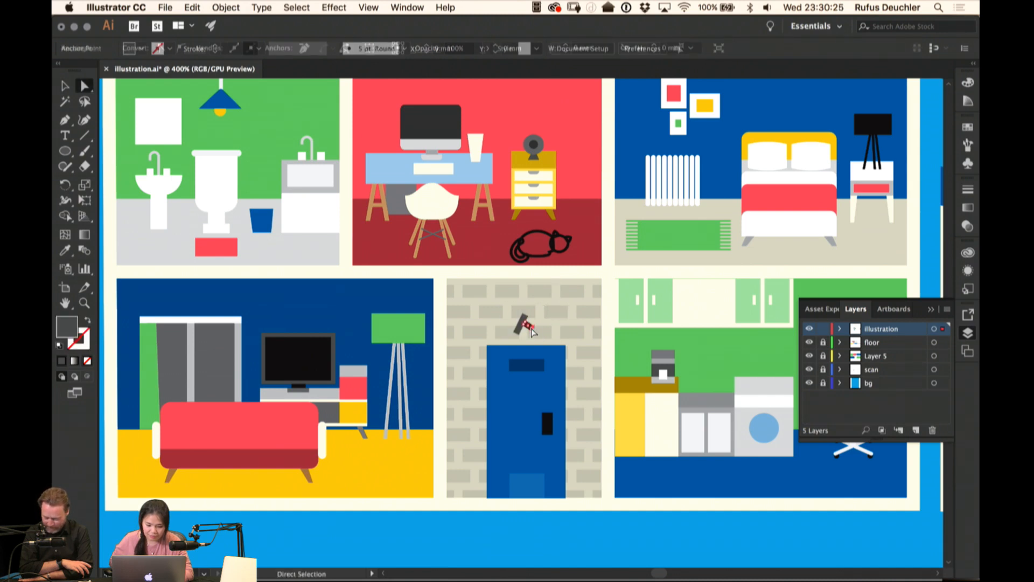
left_click(531, 326)
key("v")
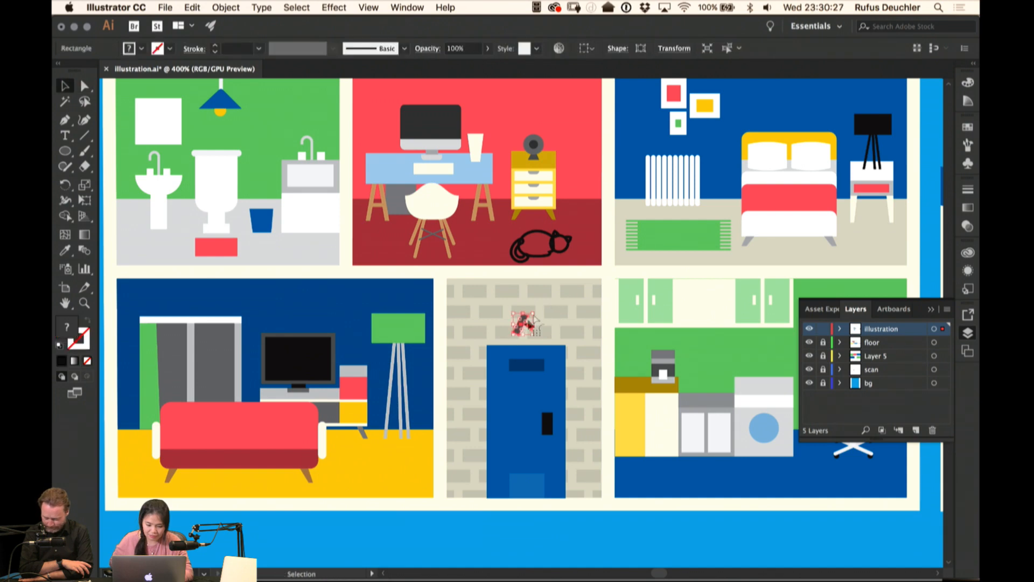
left_click(564, 303)
left_click_drag(559, 297, 392, 355)
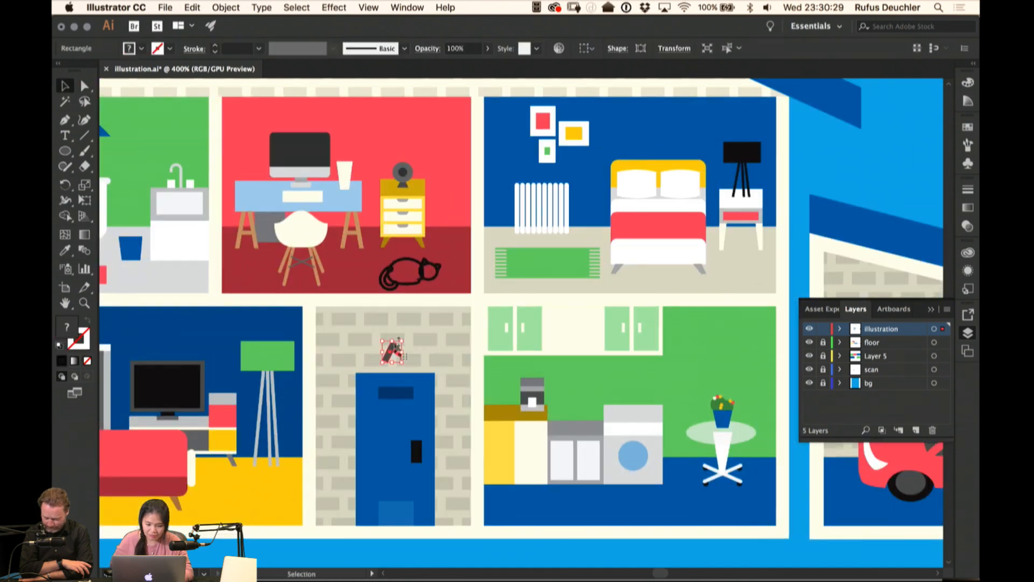
key("super+c")
key("super+v")
left_click(519, 326)
left_click_drag(518, 326, 730, 275)
left_click(800, 185)
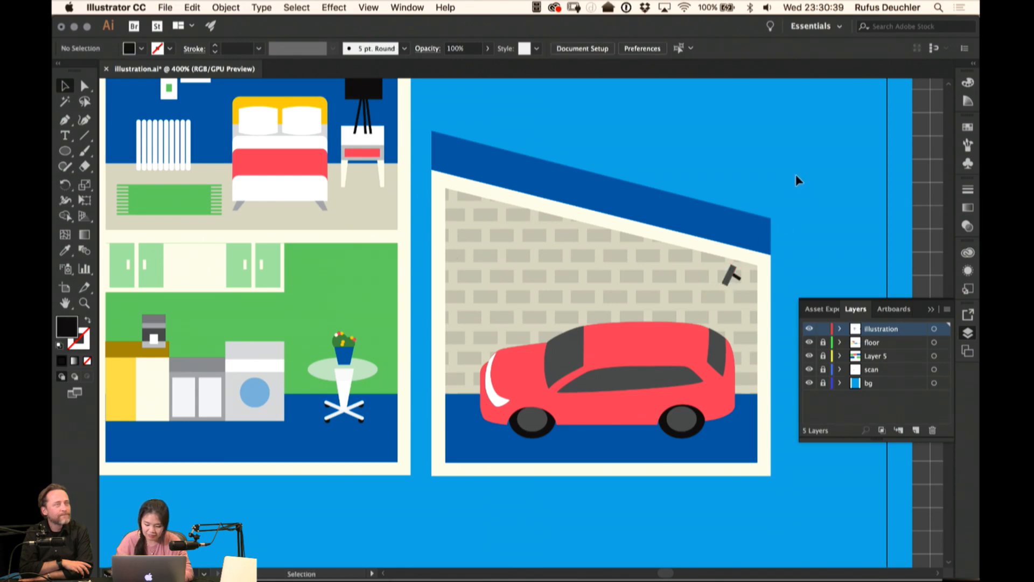
key("super+minus")
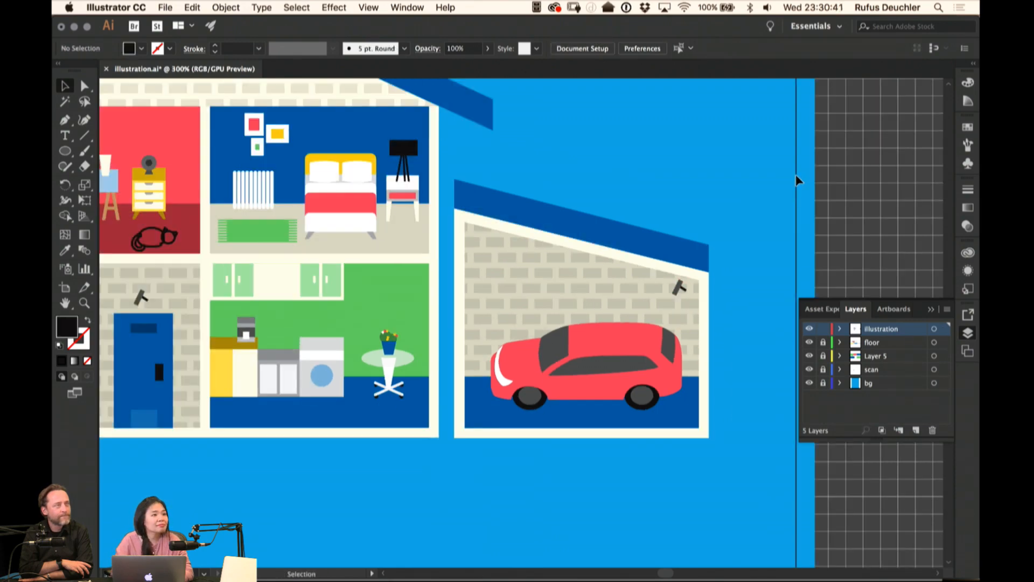
Recolour the outer frame of the living-room TV with a darker grey swatch
left_click_drag(339, 196, 605, 171)
left_click_drag(421, 151, 561, 205)
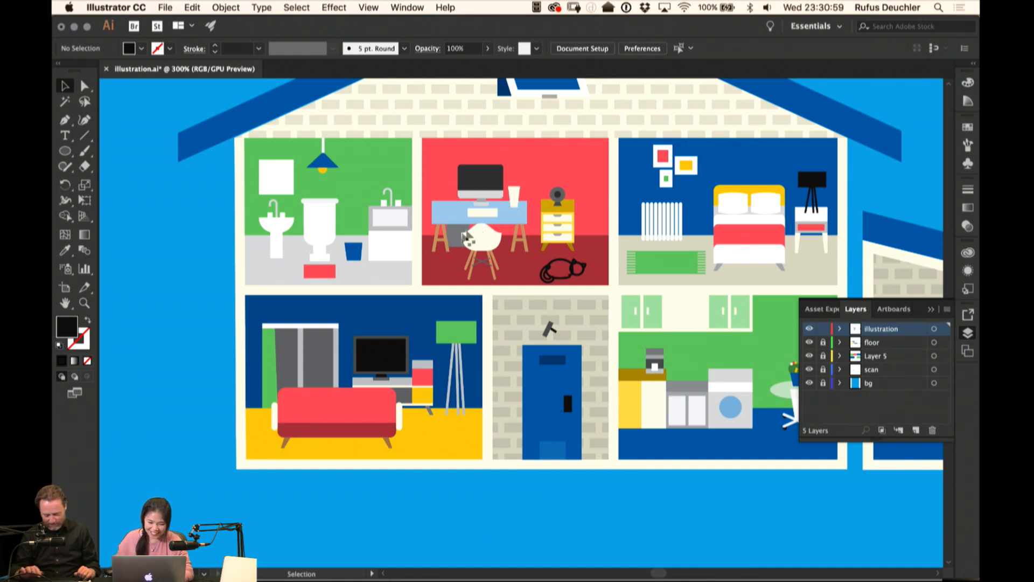
scroll(388, 242, "left", 3)
scroll(388, 242, "down", 1)
key("a")
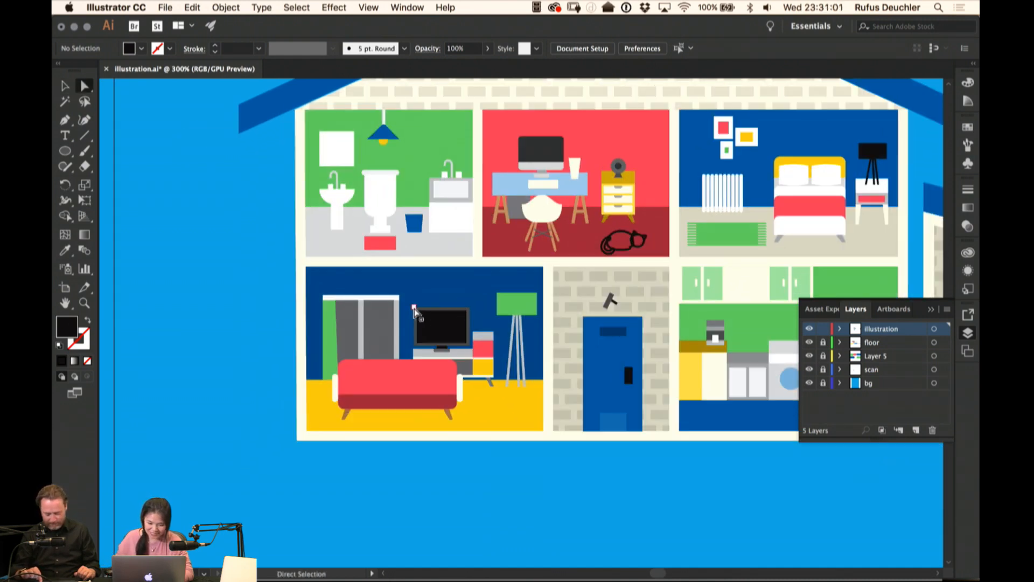
left_click(428, 323)
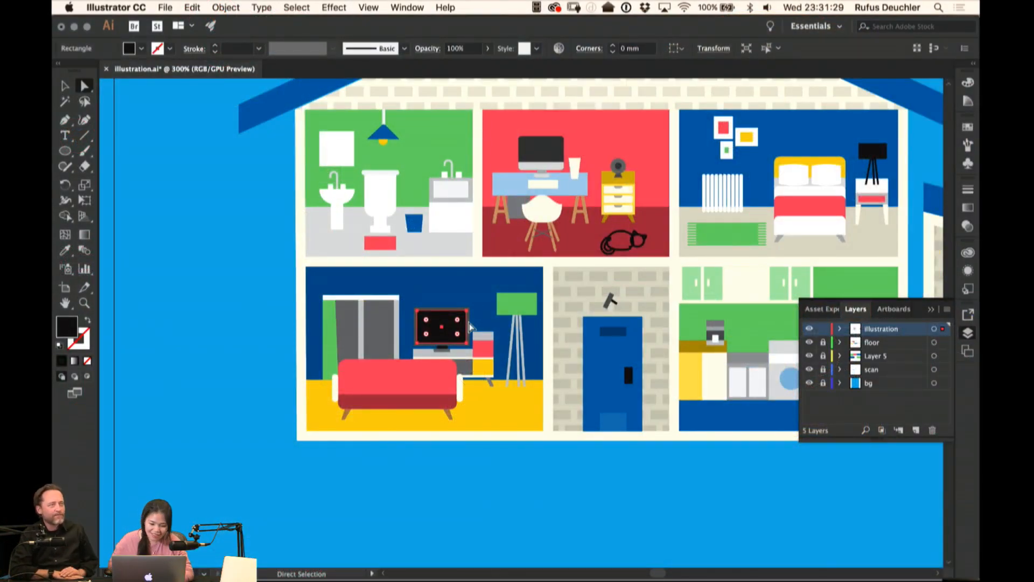
left_click(414, 308)
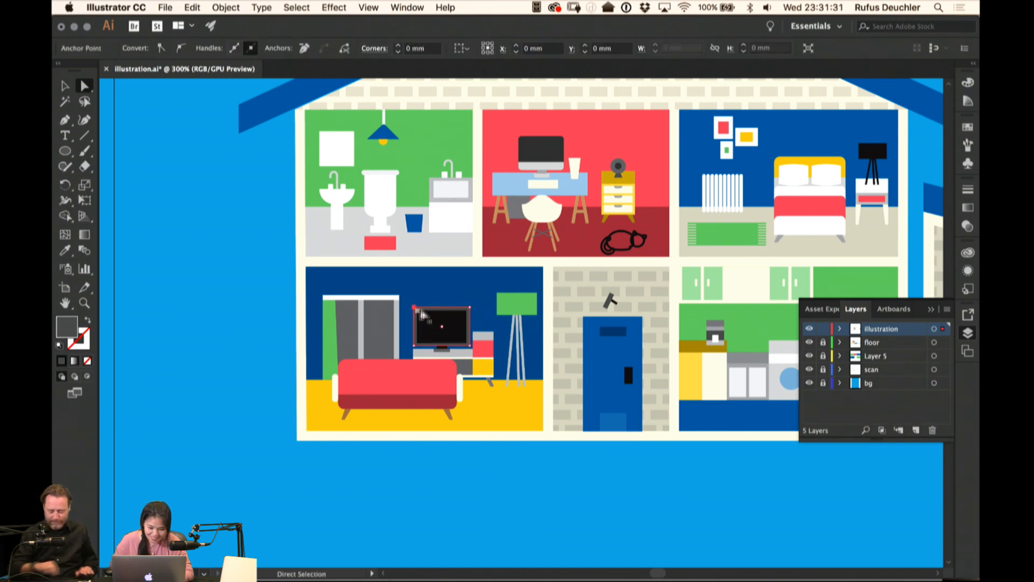
left_click(968, 128)
left_click(826, 200)
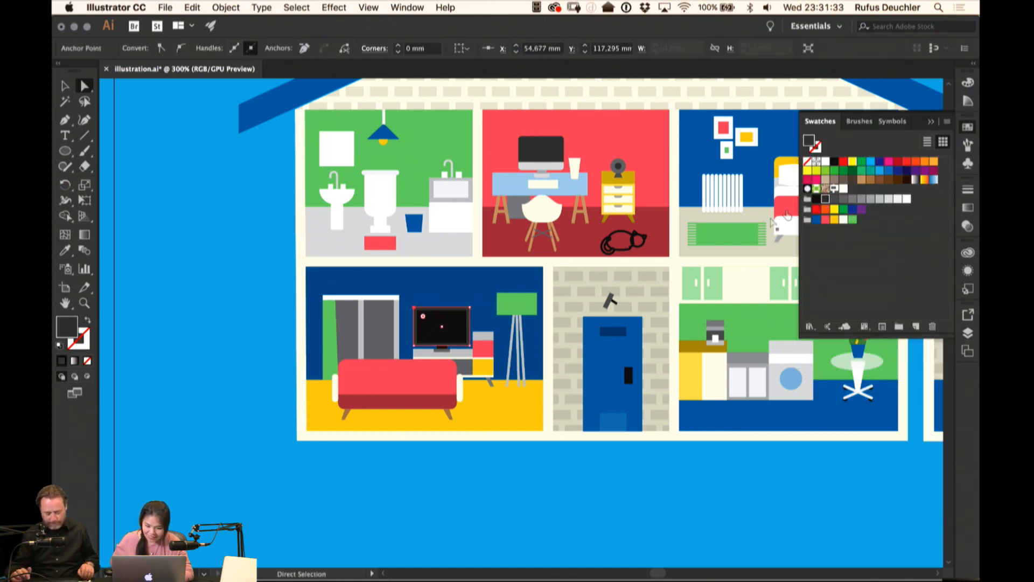
left_click(459, 418)
Fill all three legs of the living-room floor lamp with white
left_click_drag(510, 354, 383, 364)
key("v")
key("a")
left_click(383, 360)
left_click(391, 363, "shift")
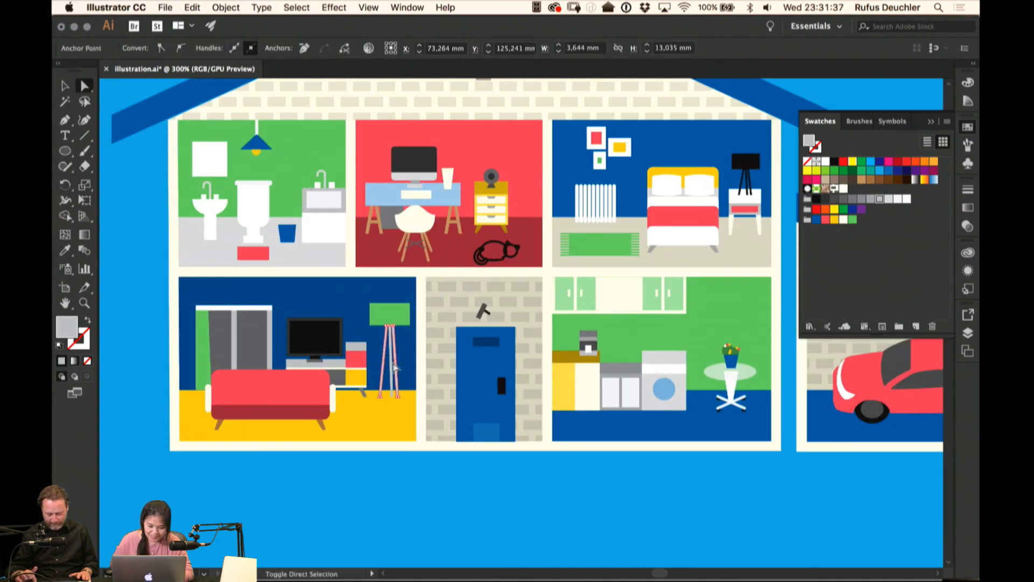
left_click(396, 363, "shift")
left_click(826, 161)
left_click(523, 486)
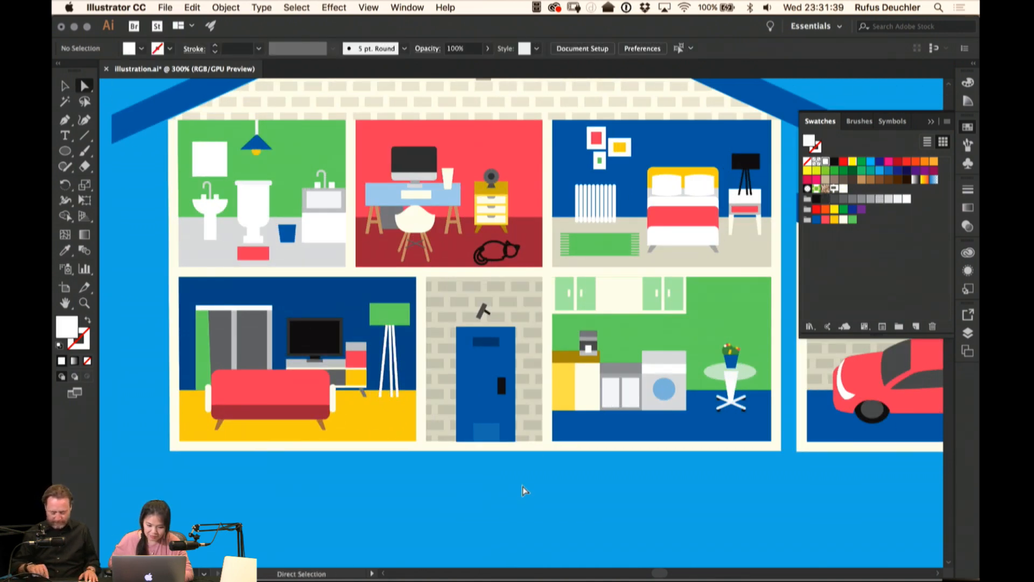
Draw a small white rectangle on the blue background above the garage roof, near the artboard's right edge
key("super+minus")
key("super+minus")
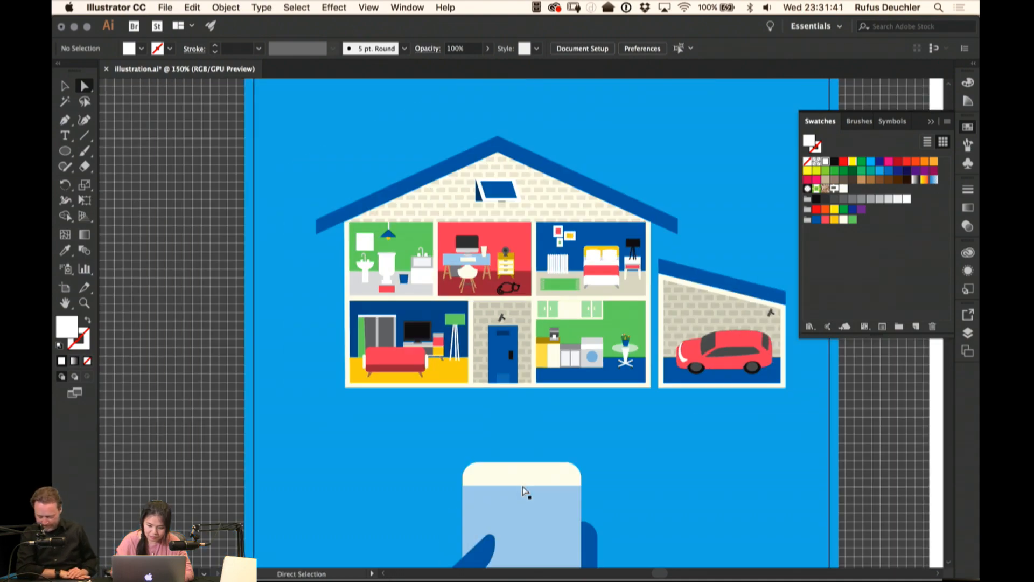
scroll(524, 485, "down", 2)
scroll(523, 485, "right", 1)
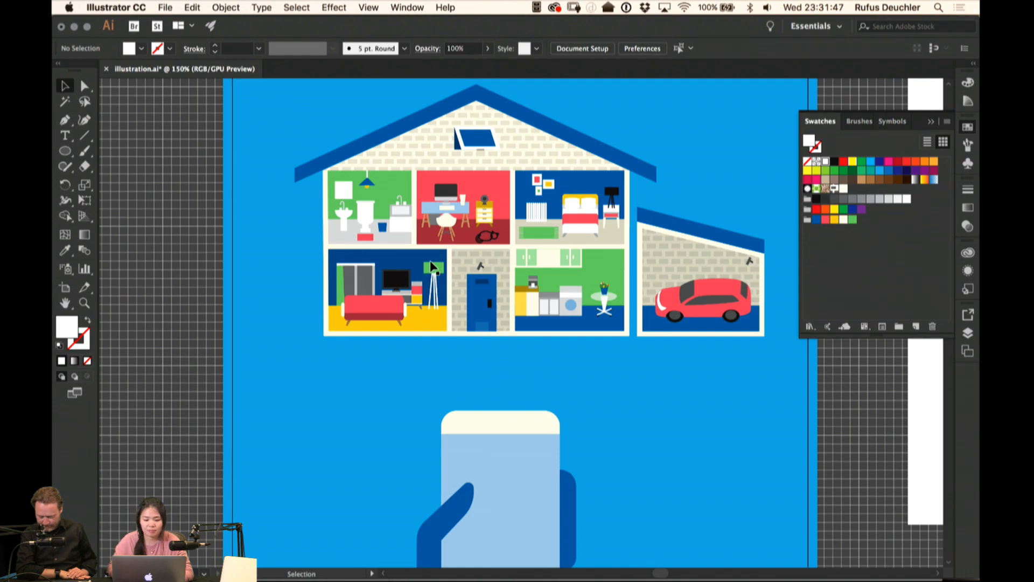
mouse_move(679, 124)
left_mouse_down()
mouse_move(599, 161)
mouse_move(381, 194)
left_mouse_up()
left_click_drag(65, 152, 97, 152)
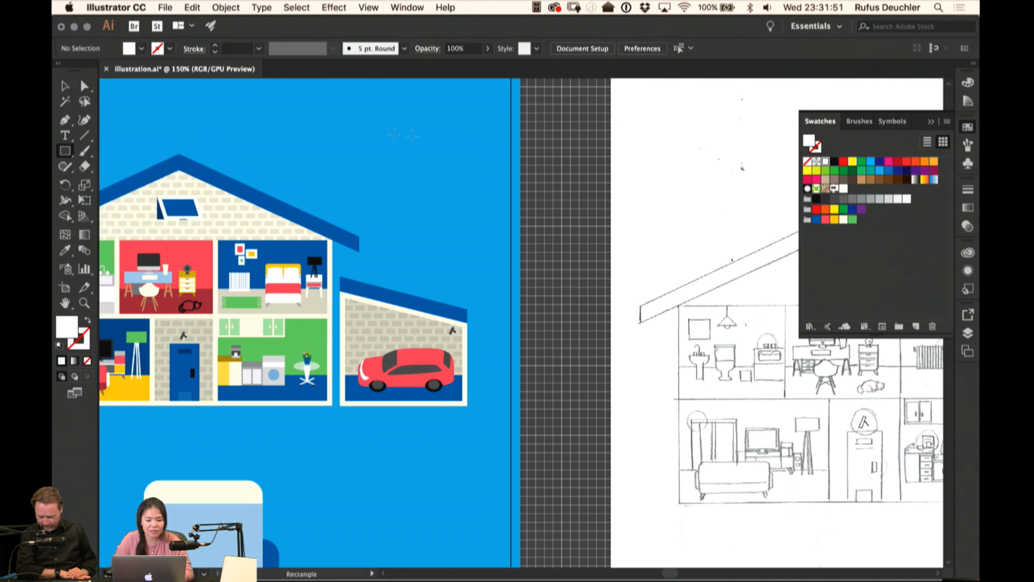
left_click_drag(475, 138, 477, 142)
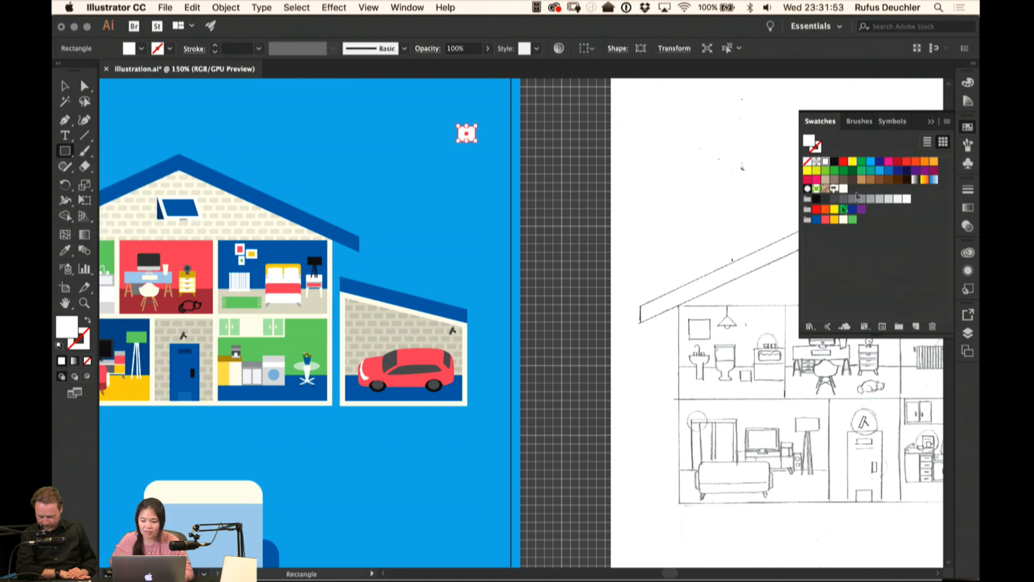
Load the Basic Graphics_Dots pattern library and fill the small rectangle with a black-and-white dot pattern
left_click(810, 326)
mouse_move(862, 448)
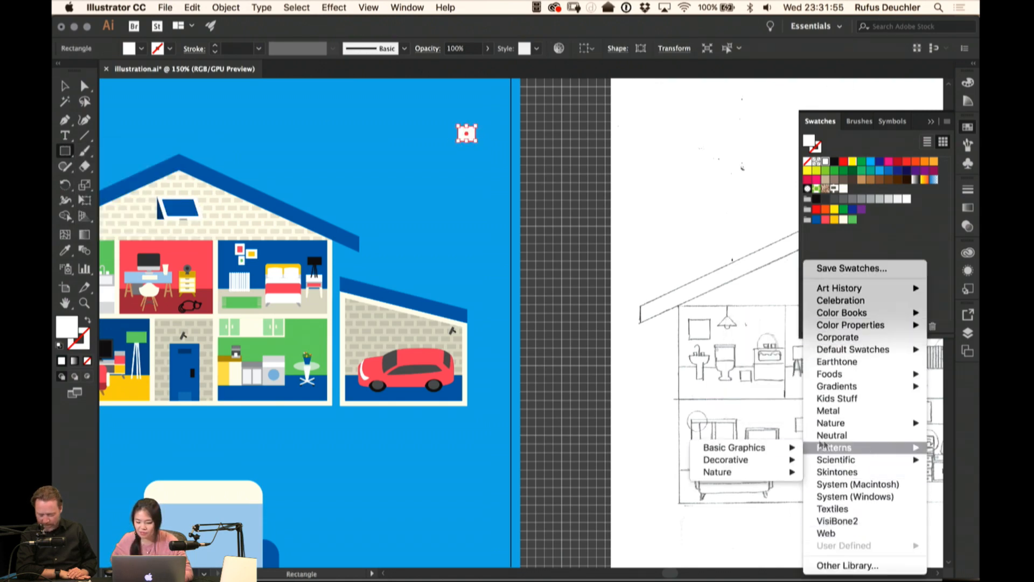
mouse_move(754, 447)
left_click(664, 452)
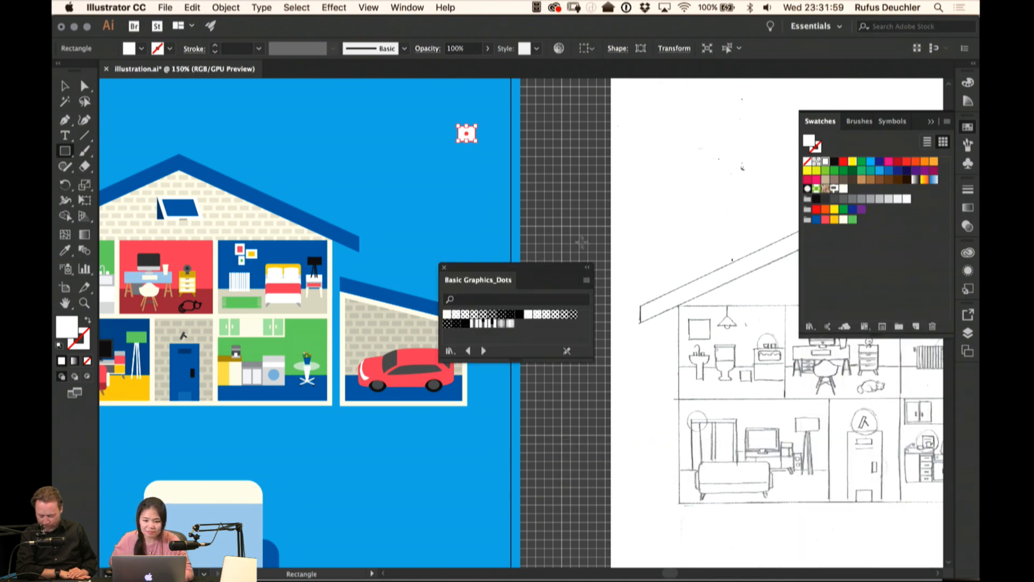
left_click_drag(517, 271, 689, 123)
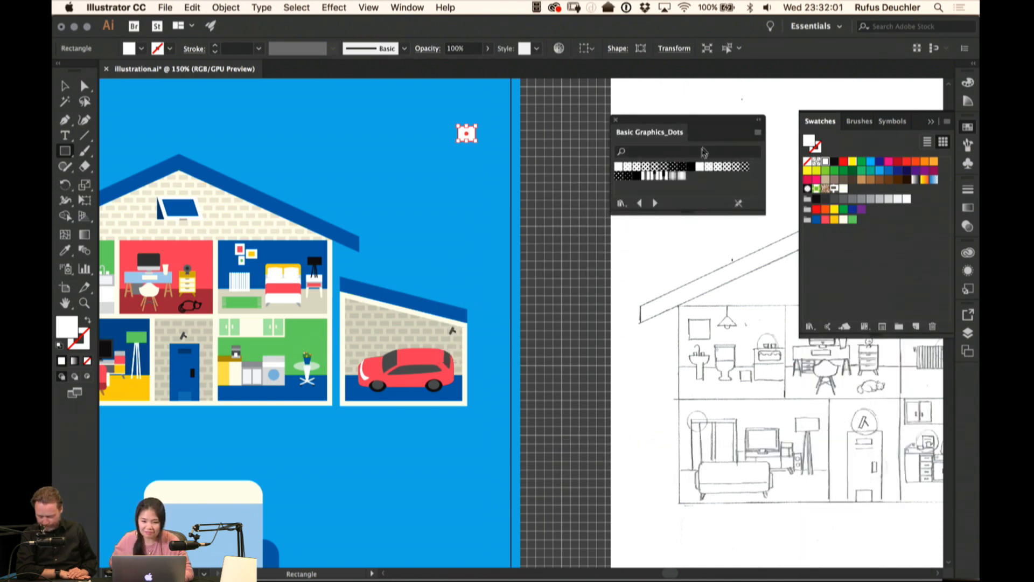
left_click(650, 174)
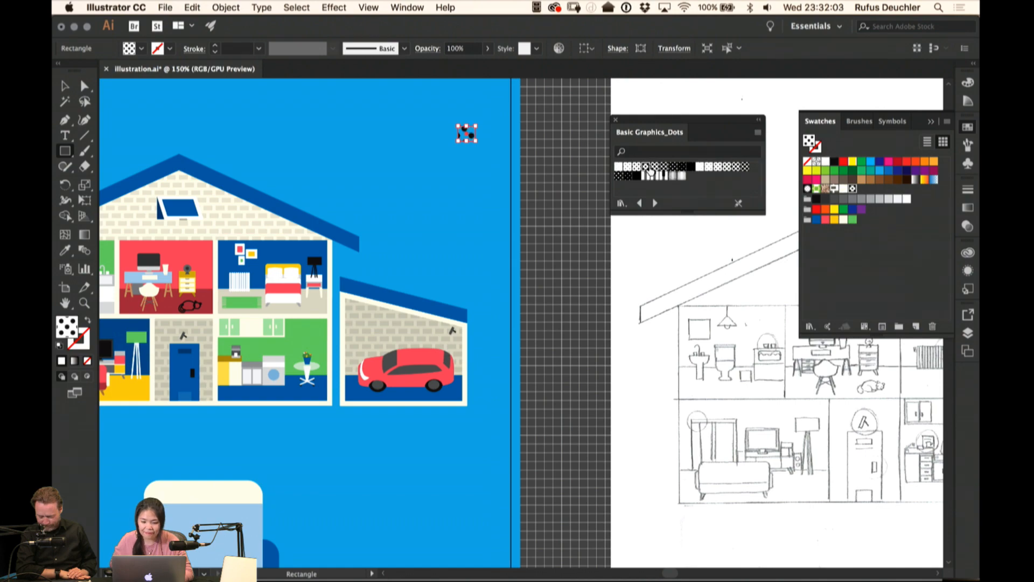
scroll(449, 178, "left", 5)
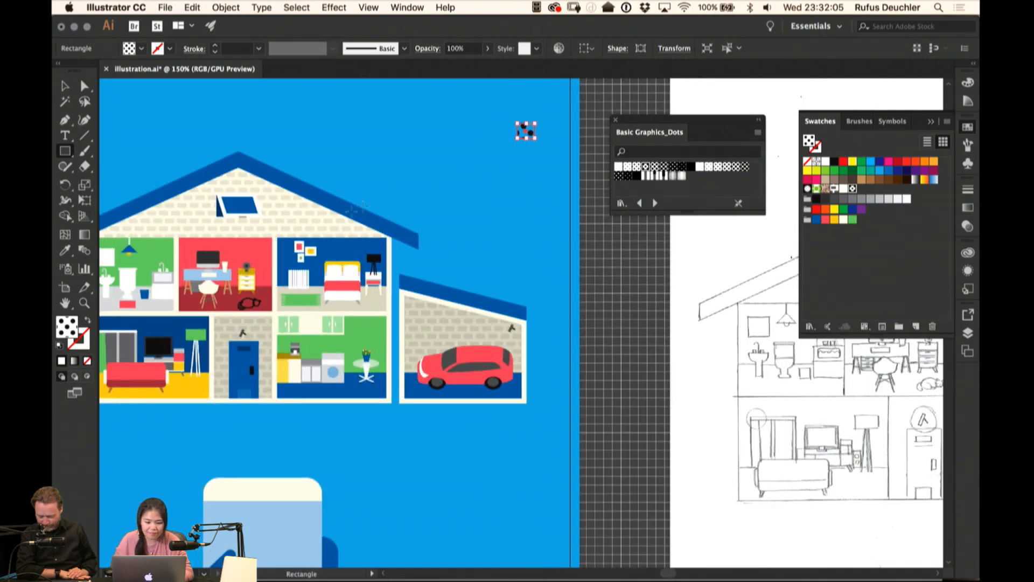
key("v")
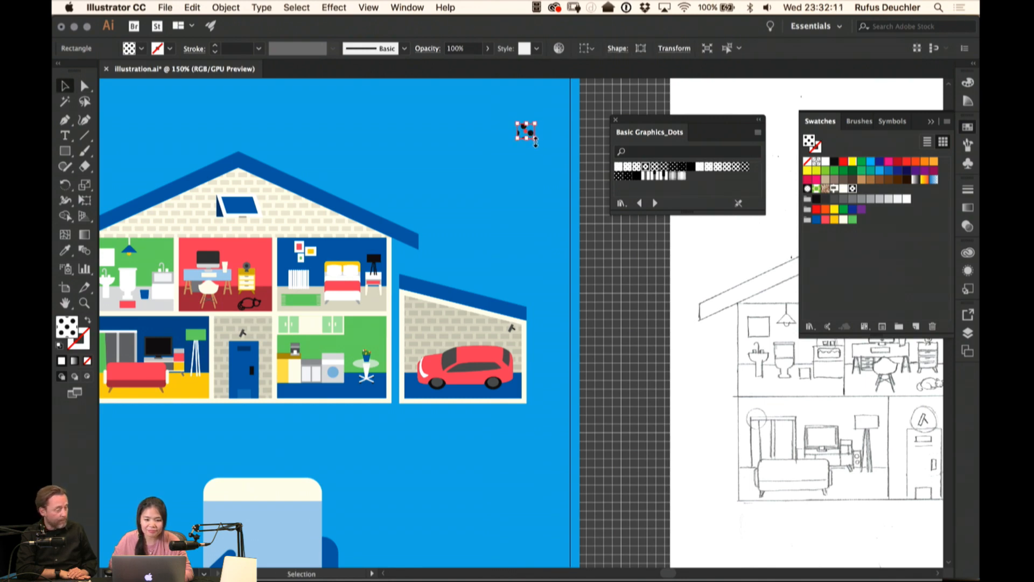
key("space")
left_click_drag(447, 188, 514, 143)
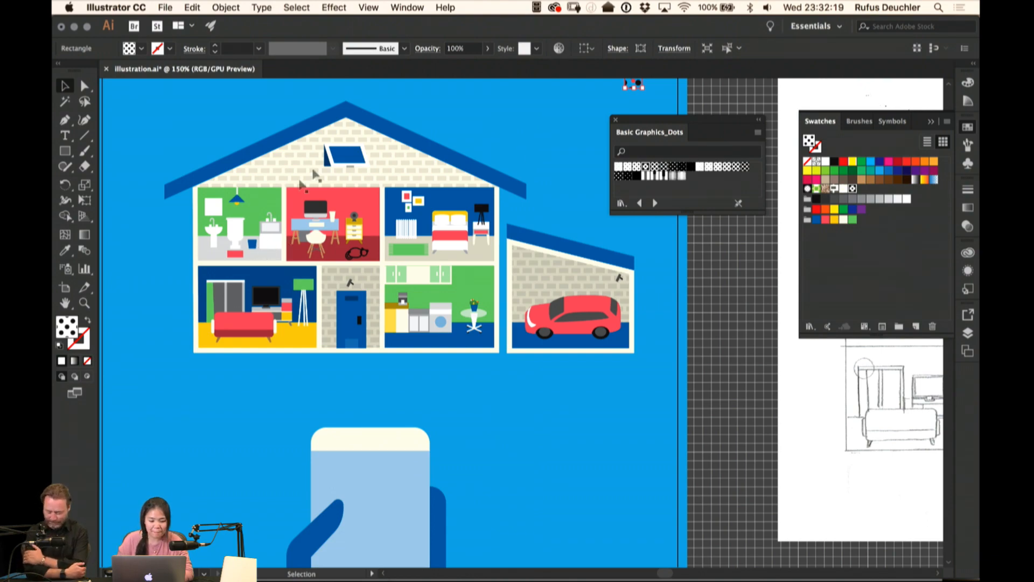
Delete the small dot-patterned rectangle above the garage roof
key("space")
left_click_drag(466, 97, 497, 87)
key("Delete")
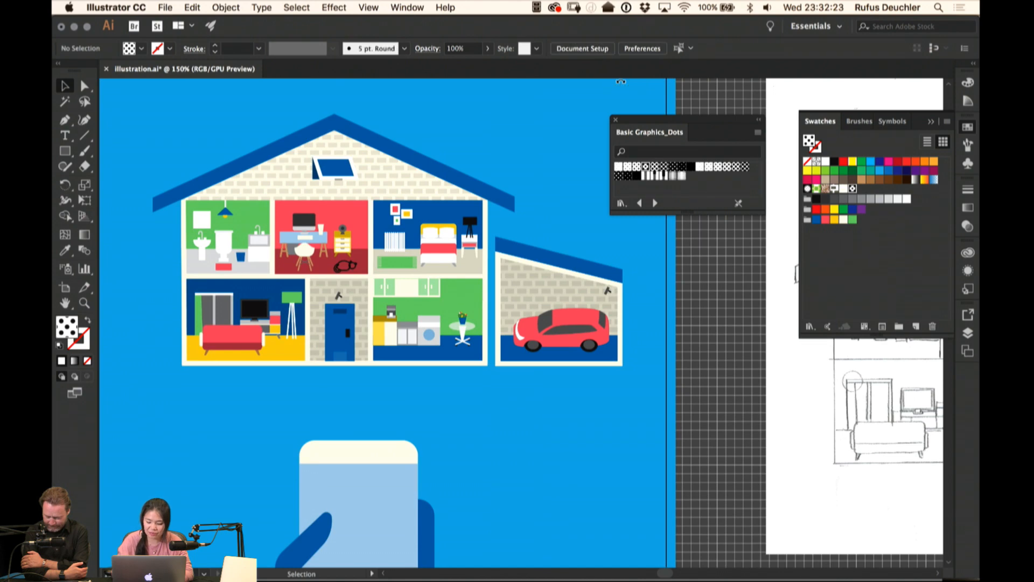
Lock the illustration layer, unlock the floor layer and select the bathroom's grey floor rectangle
key("super+plus")
key("super+plus")
key("space")
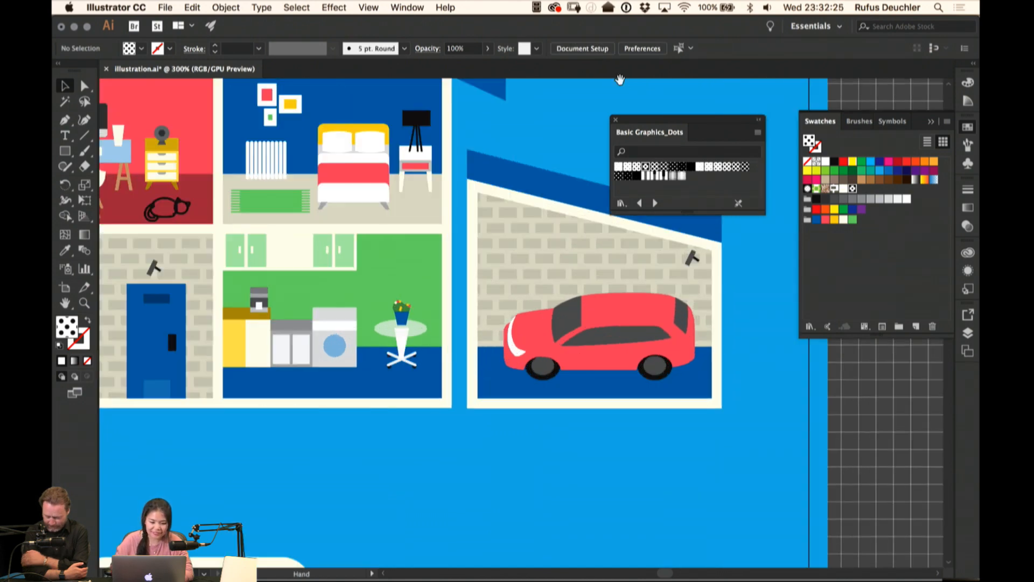
left_click_drag(289, 223, 642, 251)
key("a")
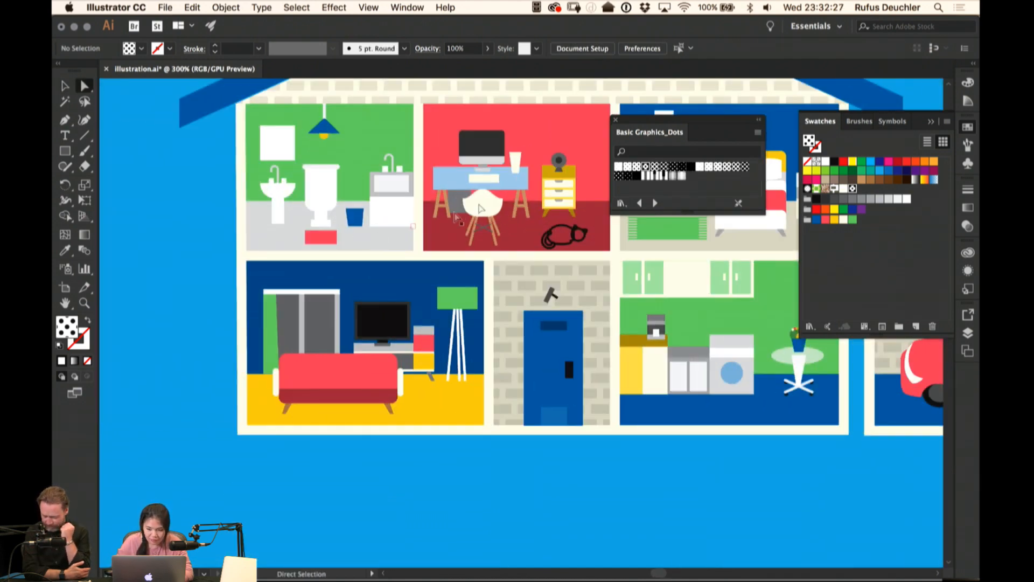
left_click(967, 334)
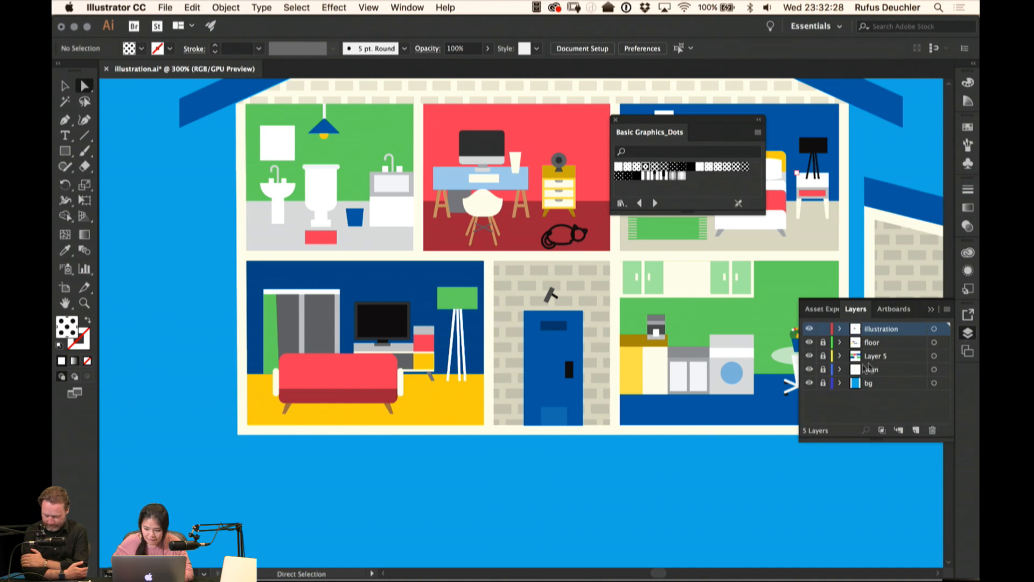
left_click(826, 330)
left_click(385, 241)
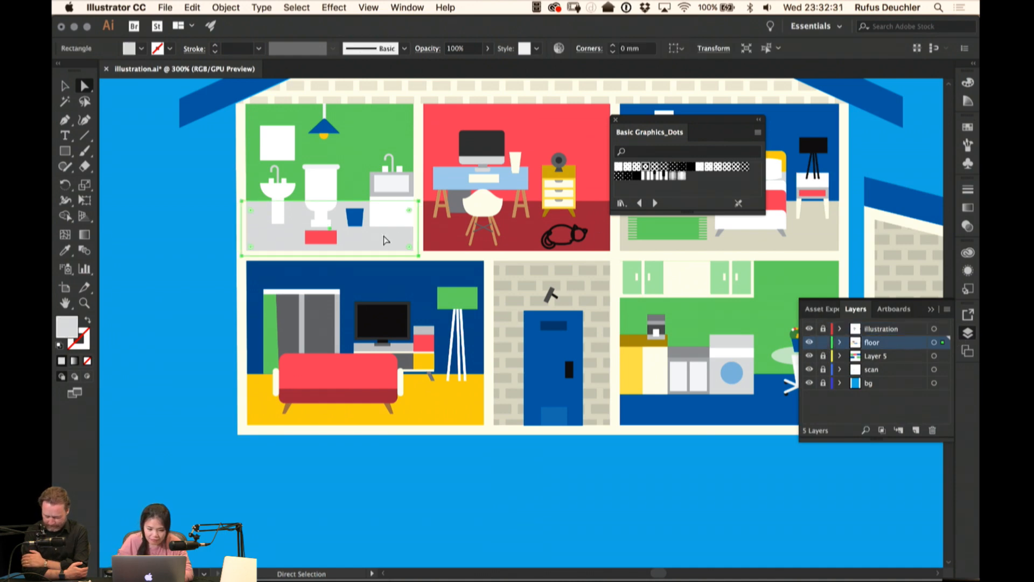
Draw a horizontal line across the full width of the bathroom floor, stroke it off-white and nudge it up to mid-floor
left_click_drag(164, 291, 200, 296)
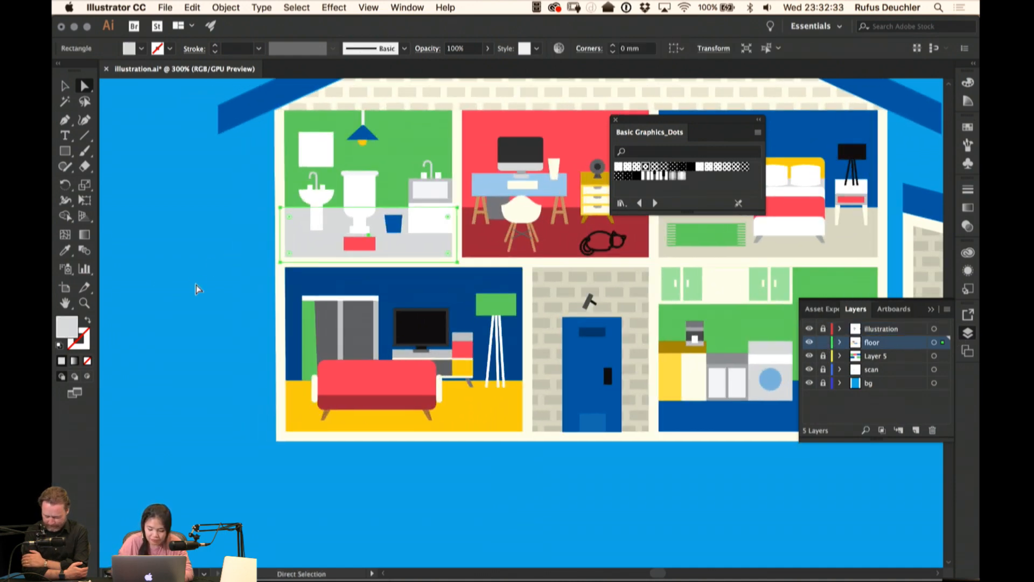
key("super+plus")
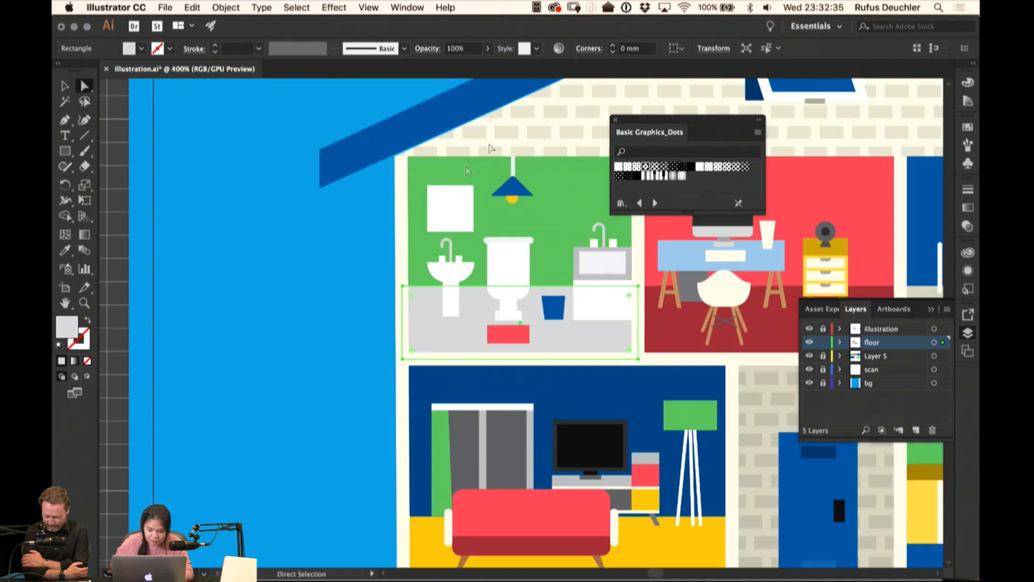
left_click(85, 136)
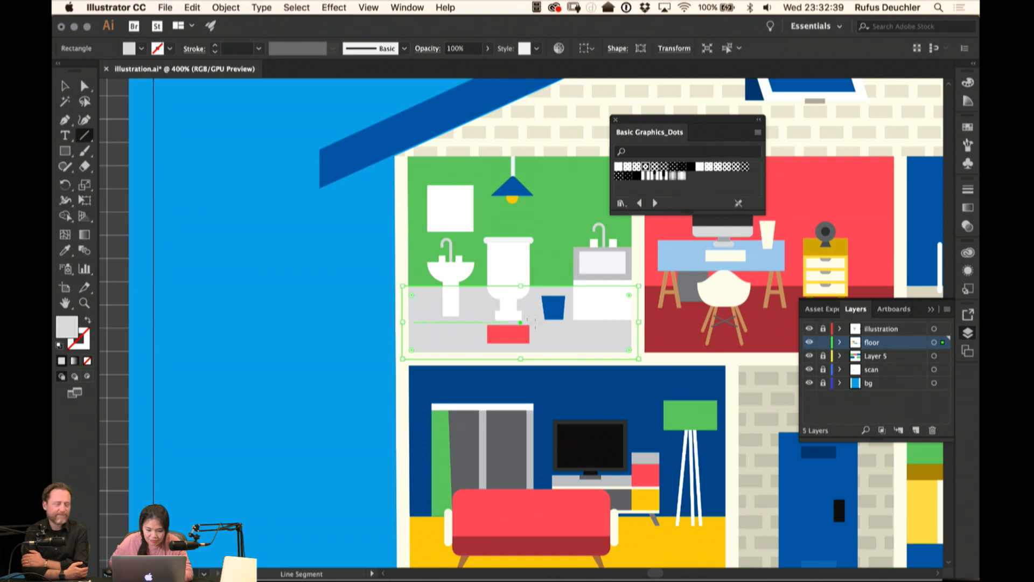
left_click_drag(633, 326, 633, 325)
key("a")
left_click_drag(413, 323, 406, 323)
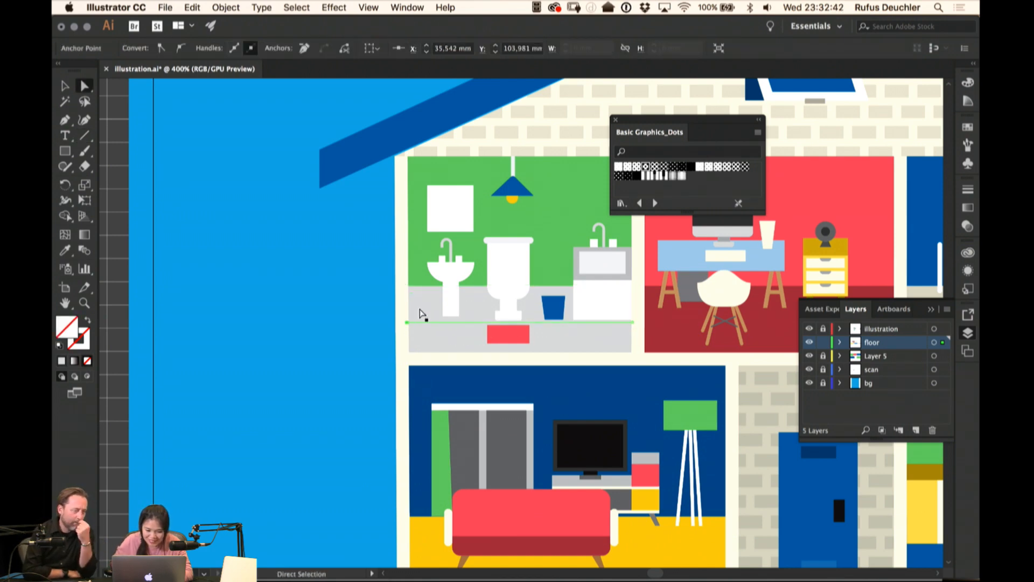
left_click(968, 127)
left_click(843, 219)
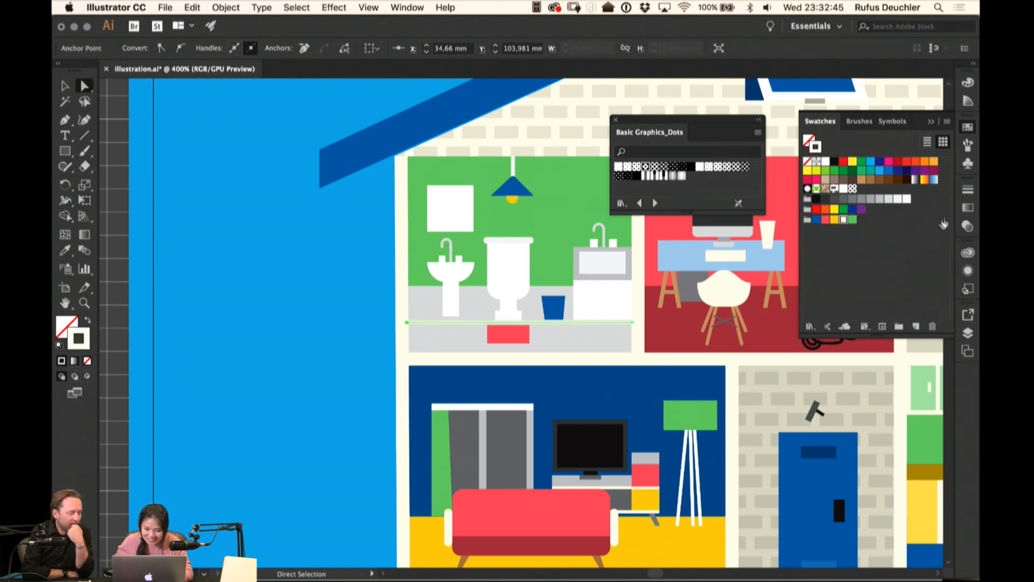
key("v")
left_click(363, 323)
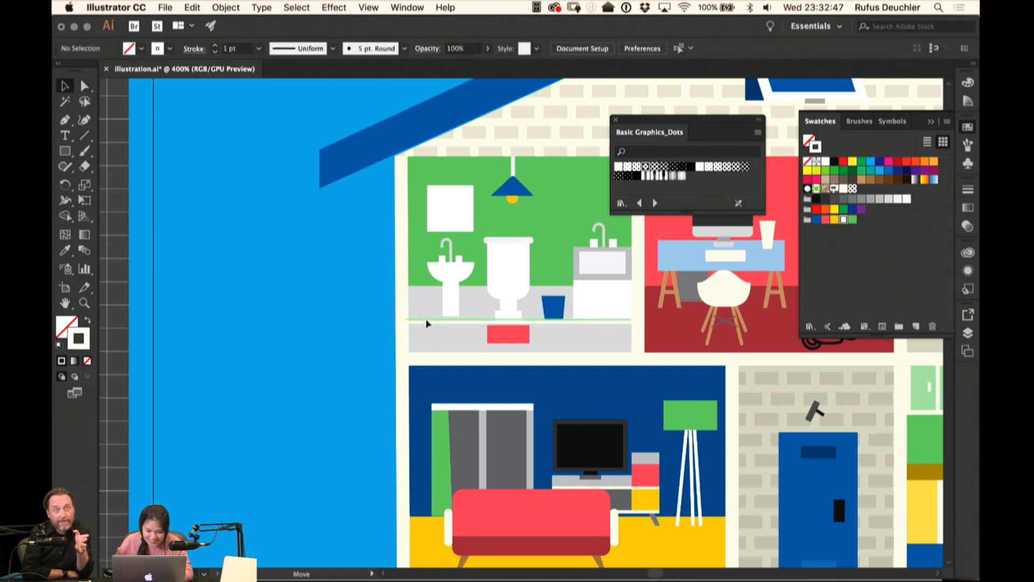
left_click_drag(429, 322, 426, 319)
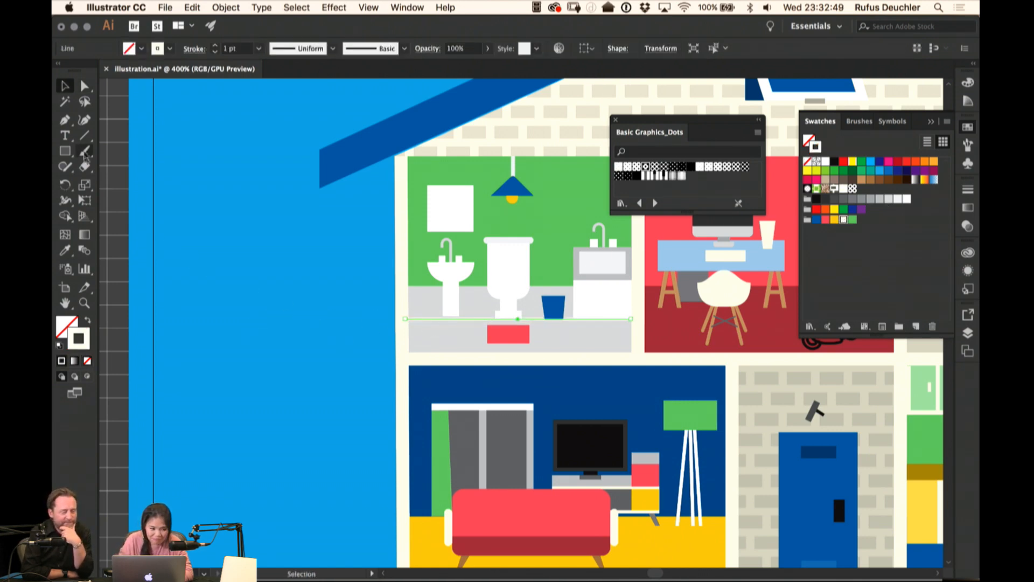
Draw a vertical off-white line over the height of the bathroom floor and place it near the left wall
key("backslash")
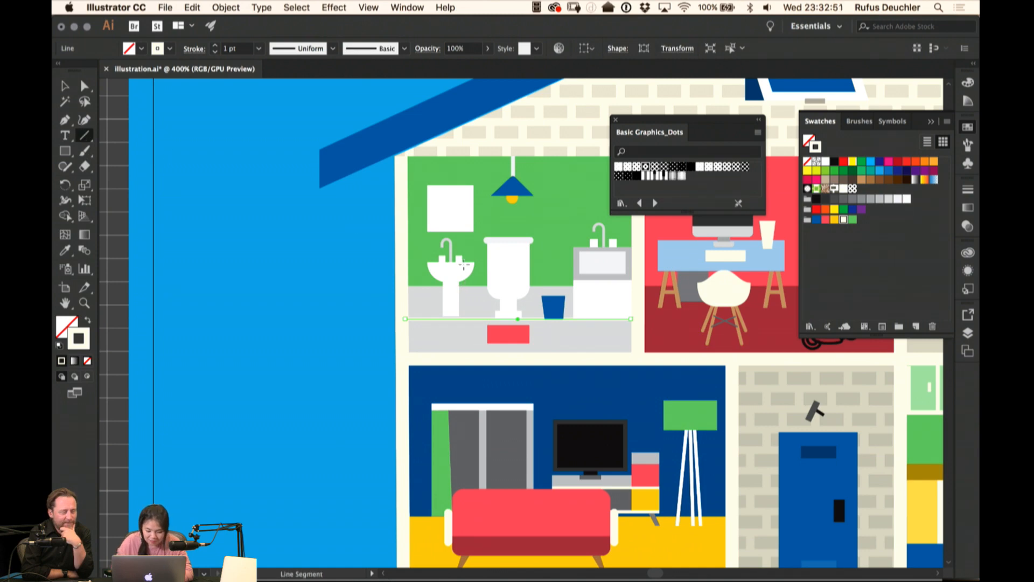
left_click_drag(469, 289, 474, 353)
key("v")
left_click(323, 318)
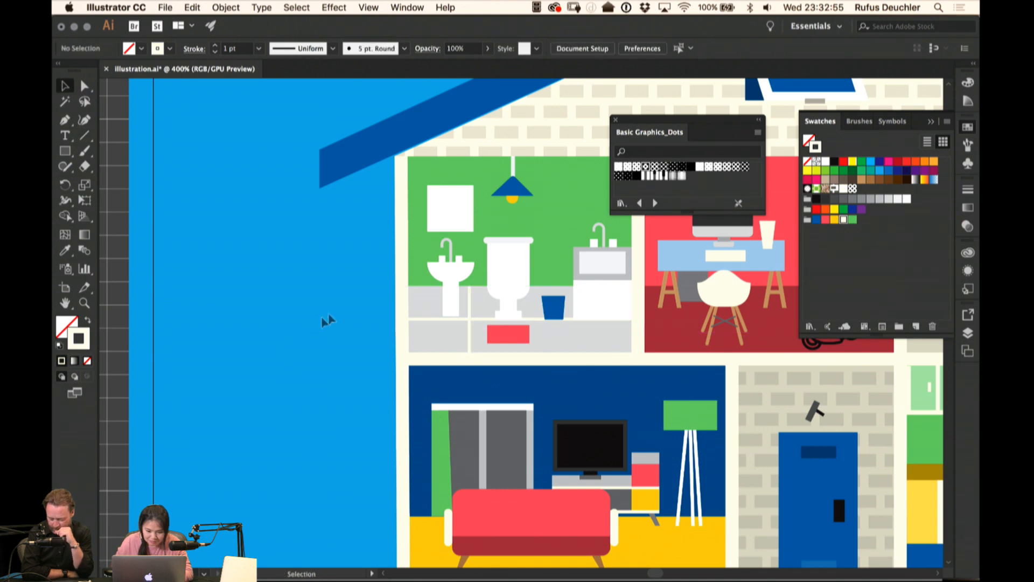
left_click(468, 301)
left_click(351, 331)
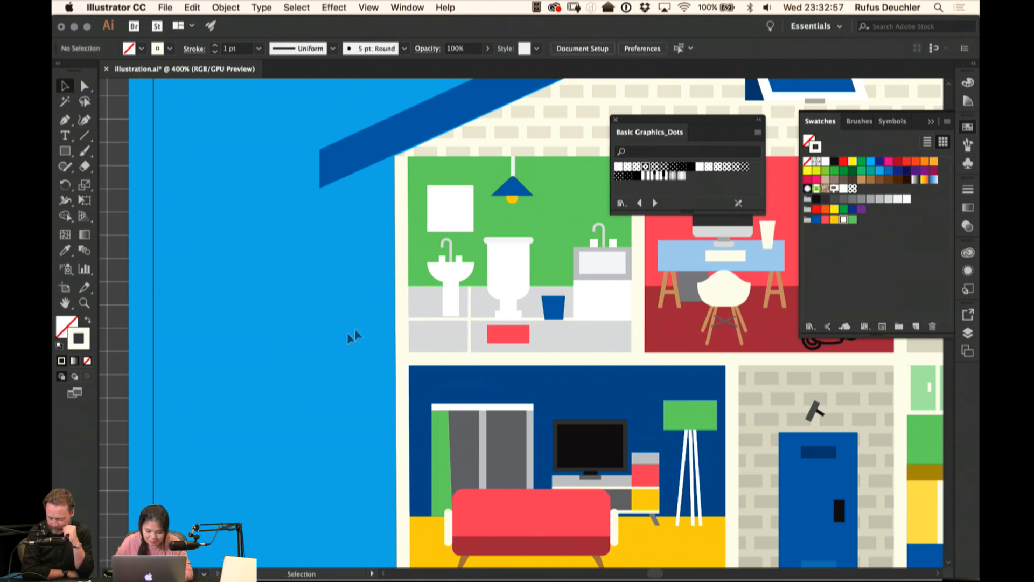
left_click_drag(469, 306, 431, 303)
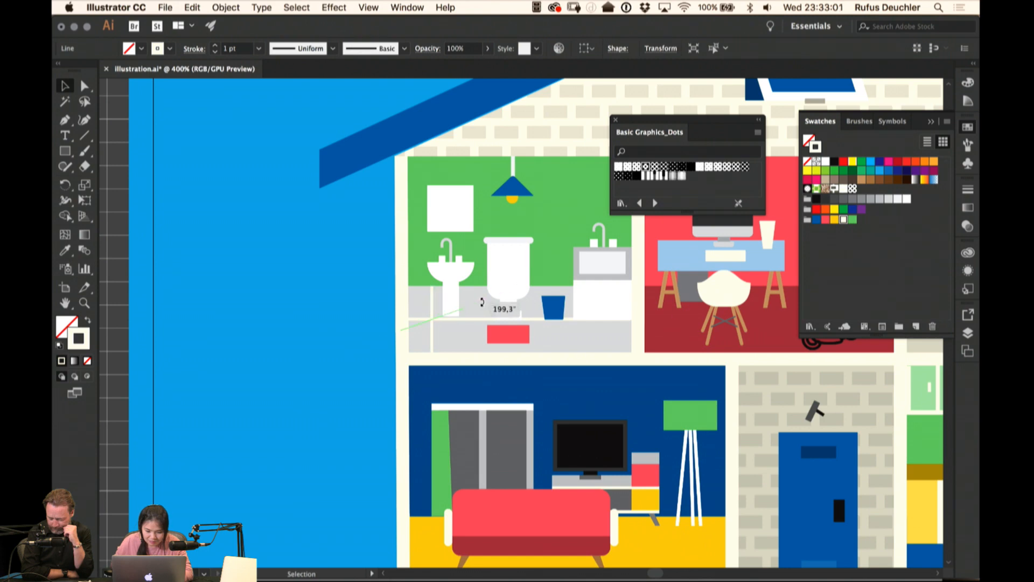
Add two copies of the vertical line at roughly even spacing across the bathroom floor as tile joints
left_click(355, 316)
left_click_drag(432, 300, 534, 301)
left_click(399, 306)
left_click(315, 328)
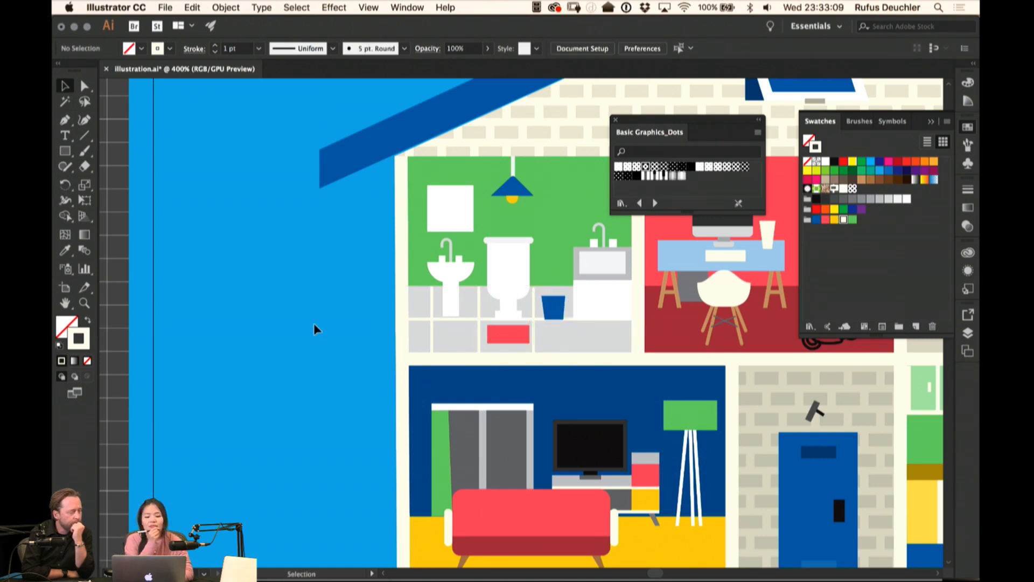
Delete the horizontal line and all three vertical lines from the bathroom floor
left_click(434, 311)
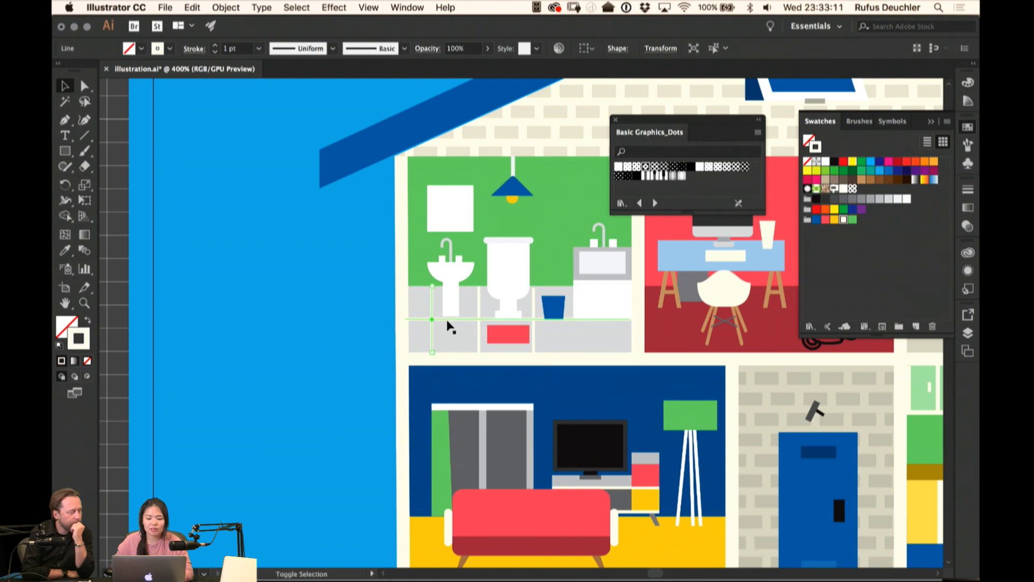
left_click(479, 302, "shift")
left_click(536, 305, "shift")
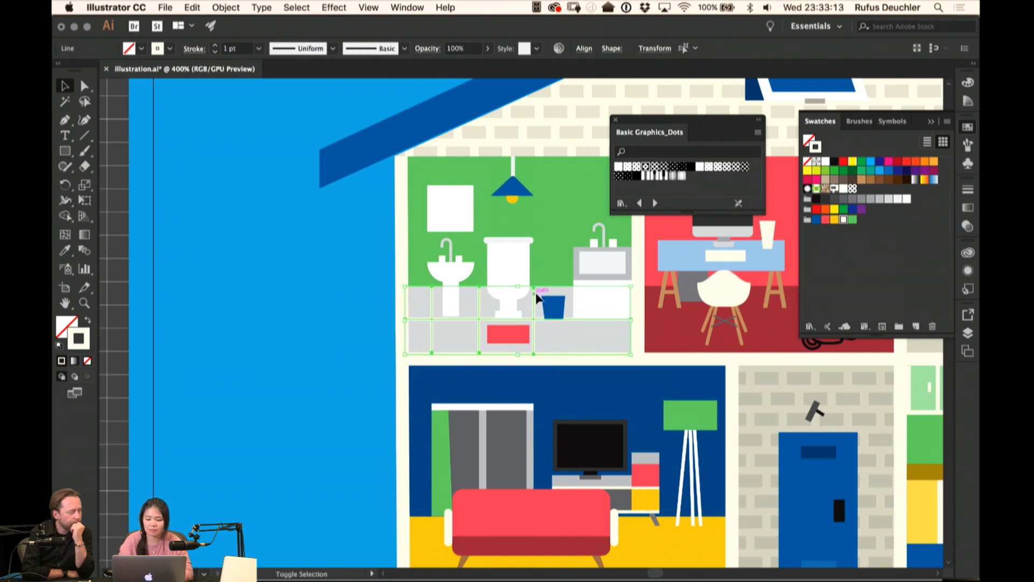
key("Delete")
Draw an off-white filled rectangle without a stroke on the blue background beside the house
left_click(65, 151)
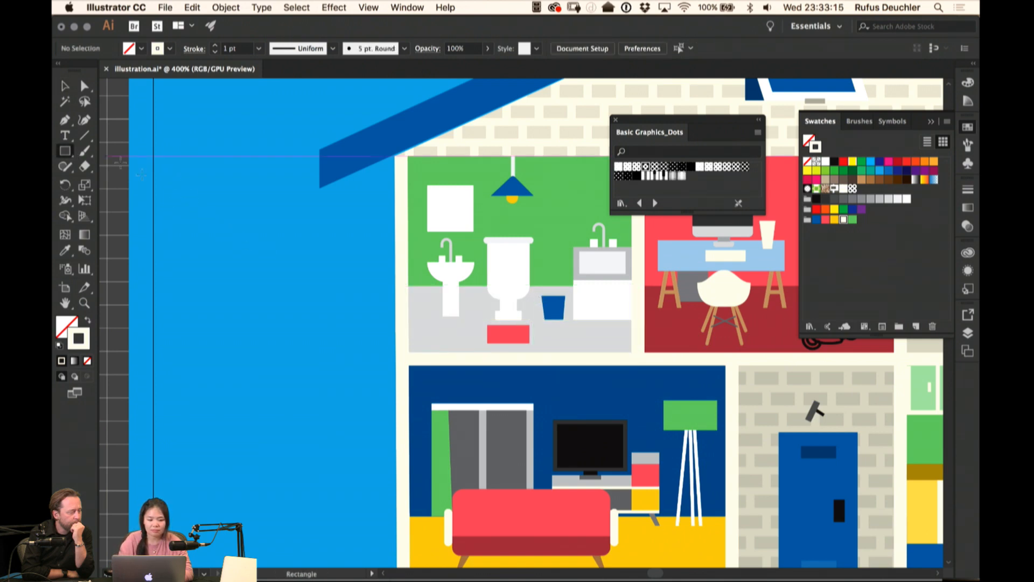
left_click_drag(234, 257, 330, 333)
key("shift+x")
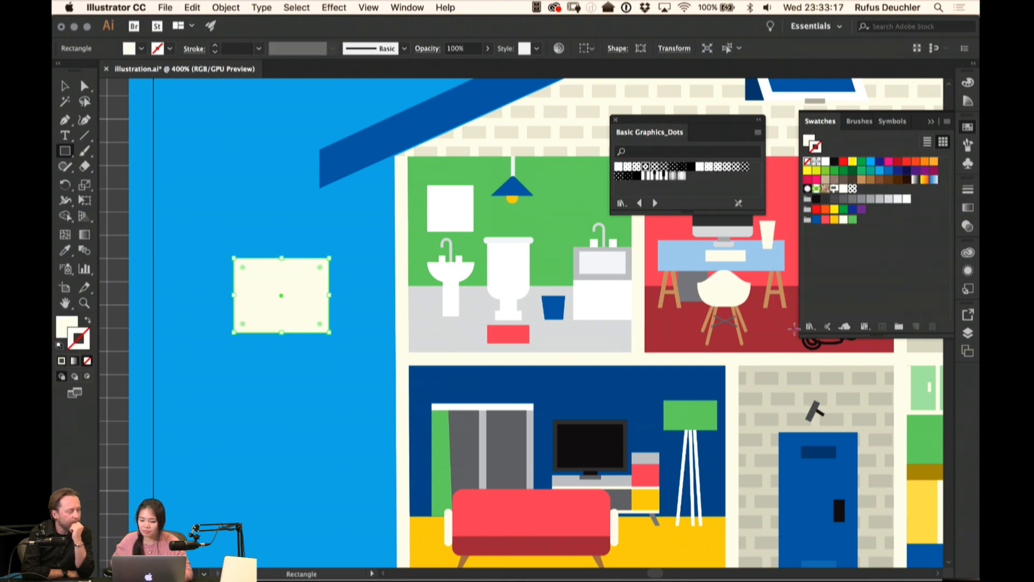
Draw a short horizontal line above the loose rectangle and give it a 1 pt off-white stroke without fill
left_click(84, 135)
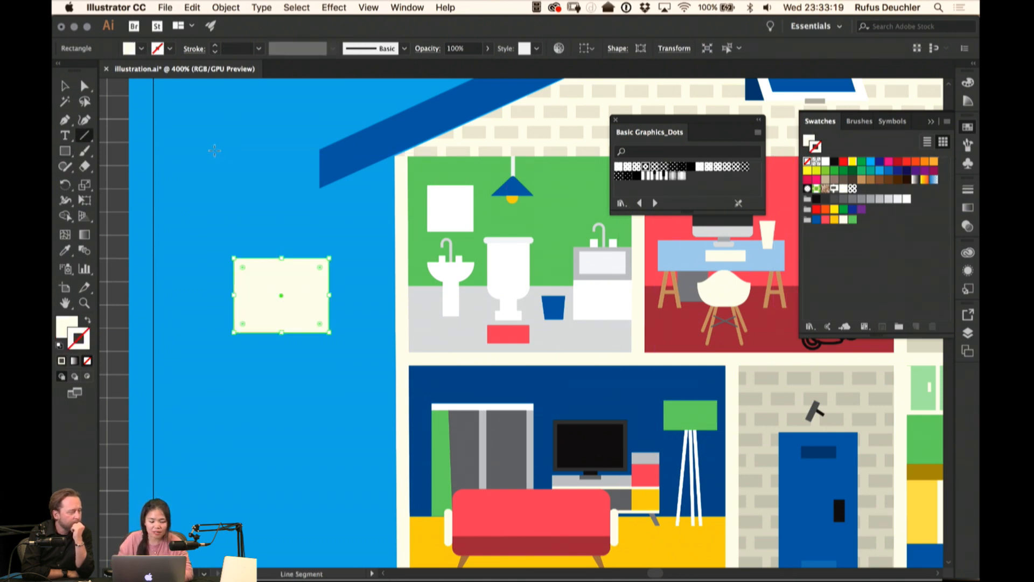
left_click_drag(214, 153, 234, 153)
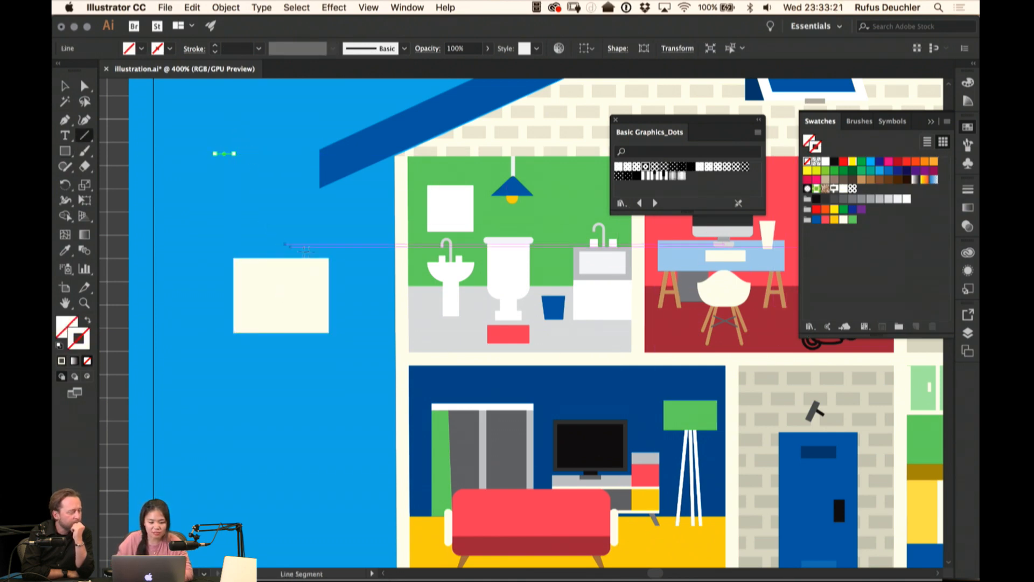
left_click(844, 220)
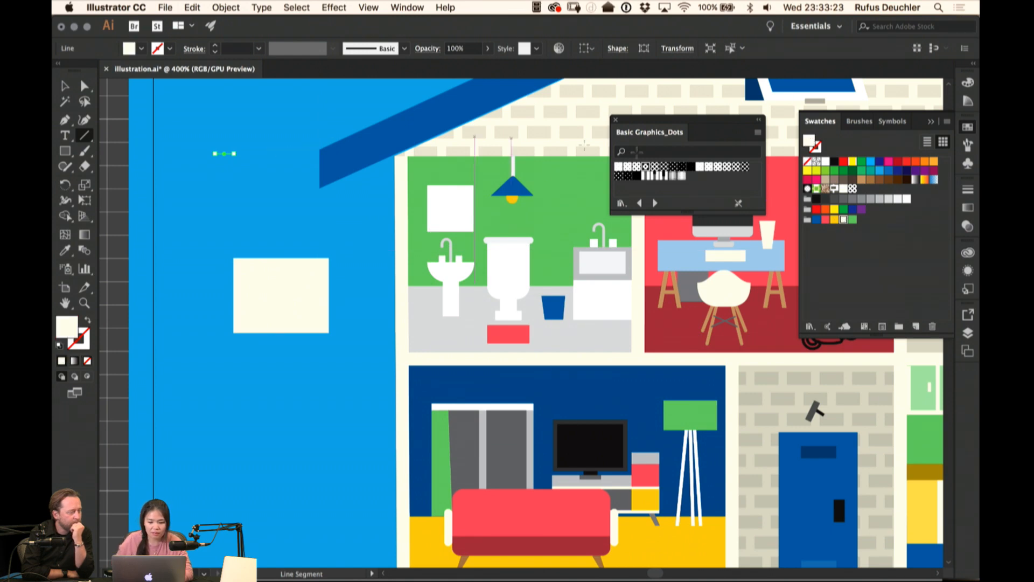
key("v")
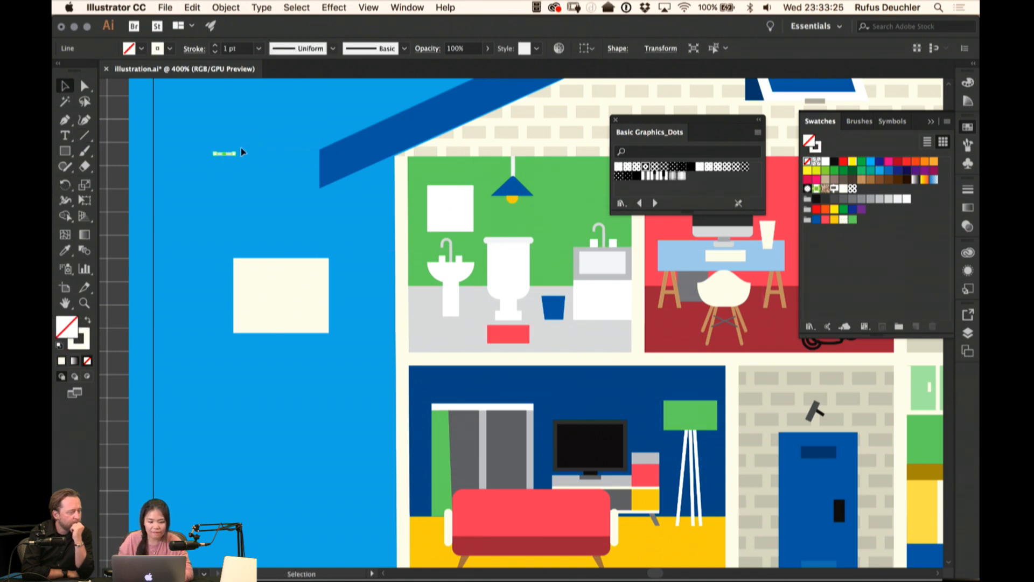
Add a perpendicular copy of the short line to form a cross and rotate both lines diagonally into an X
left_click_drag(244, 145, 231, 178)
left_click(259, 148)
left_click(224, 154)
left_click(191, 7)
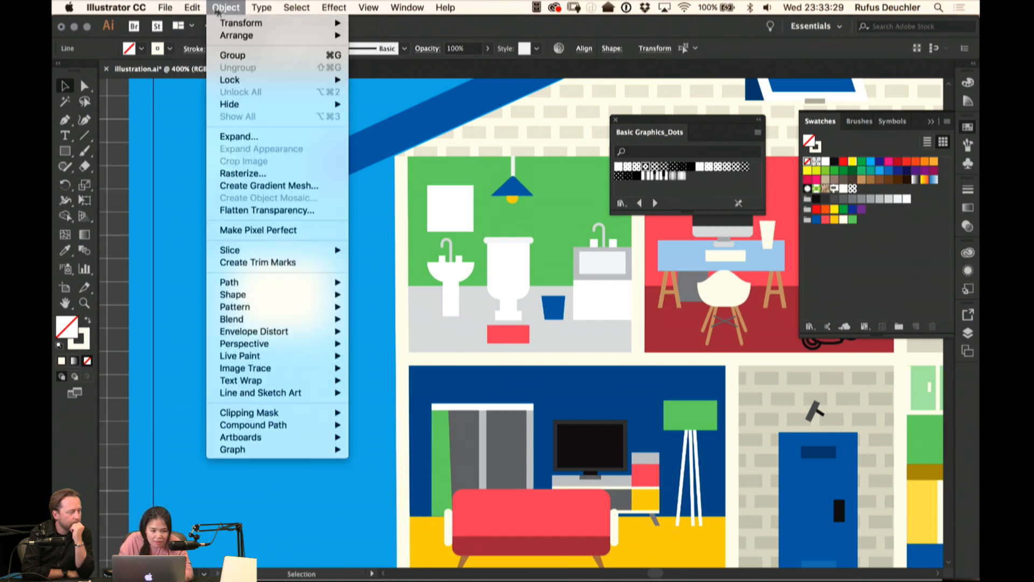
left_click(168, 127)
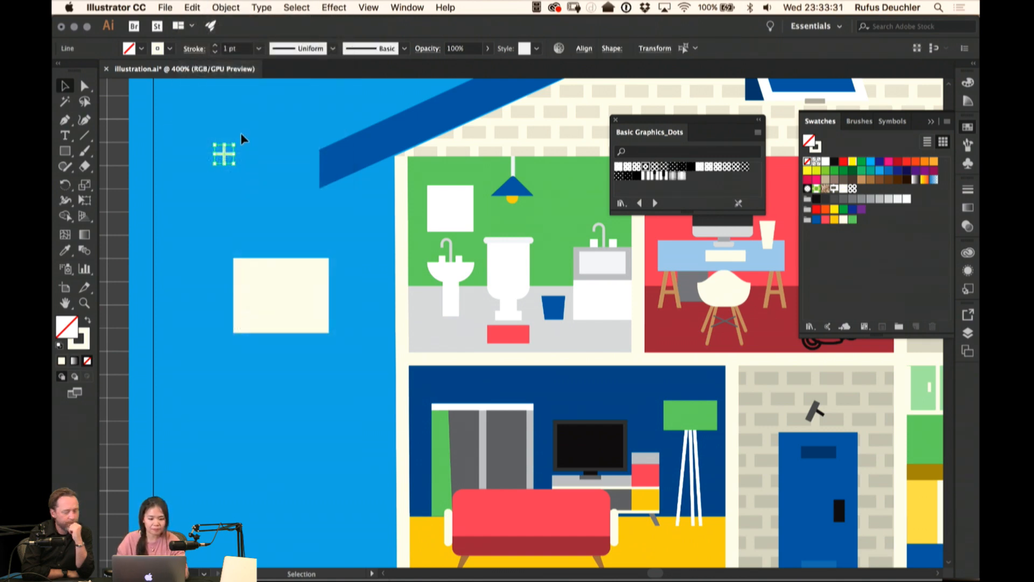
left_click_drag(239, 138, 228, 133)
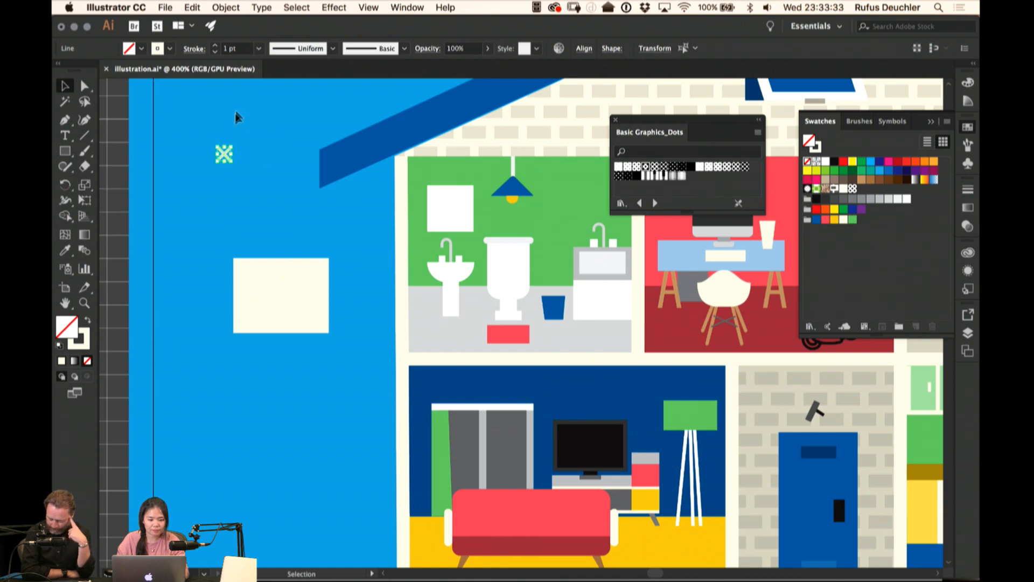
Make a new pattern swatch from the selected X-shaped lines and enter pattern editing
left_click(193, 7)
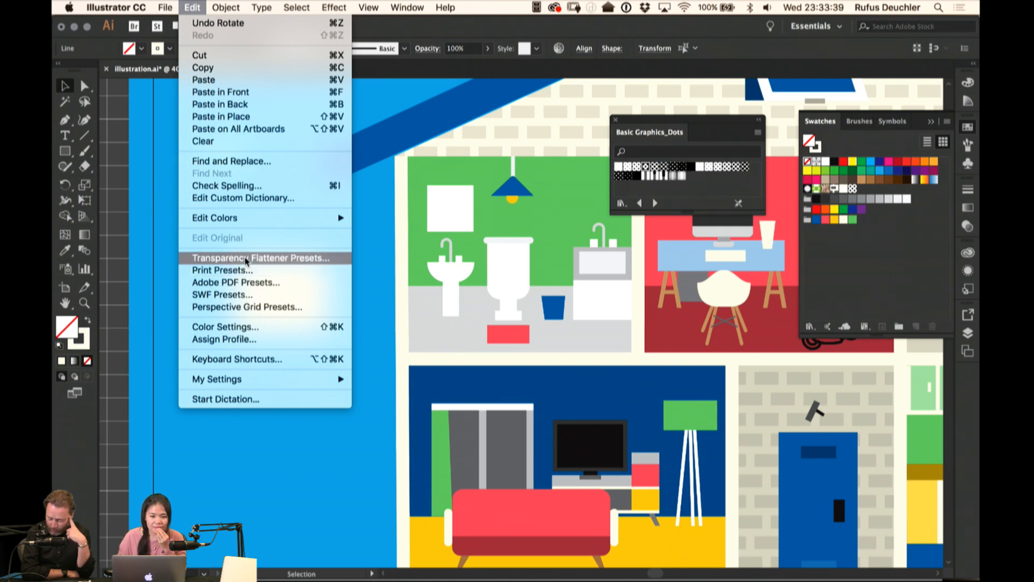
mouse_move(237, 222)
mouse_move(165, 8)
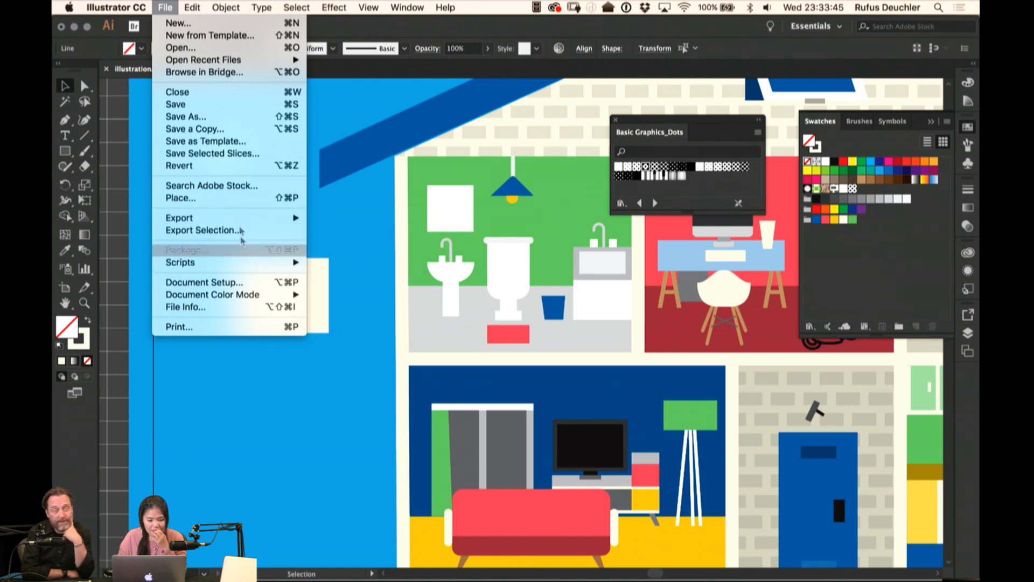
mouse_move(215, 7)
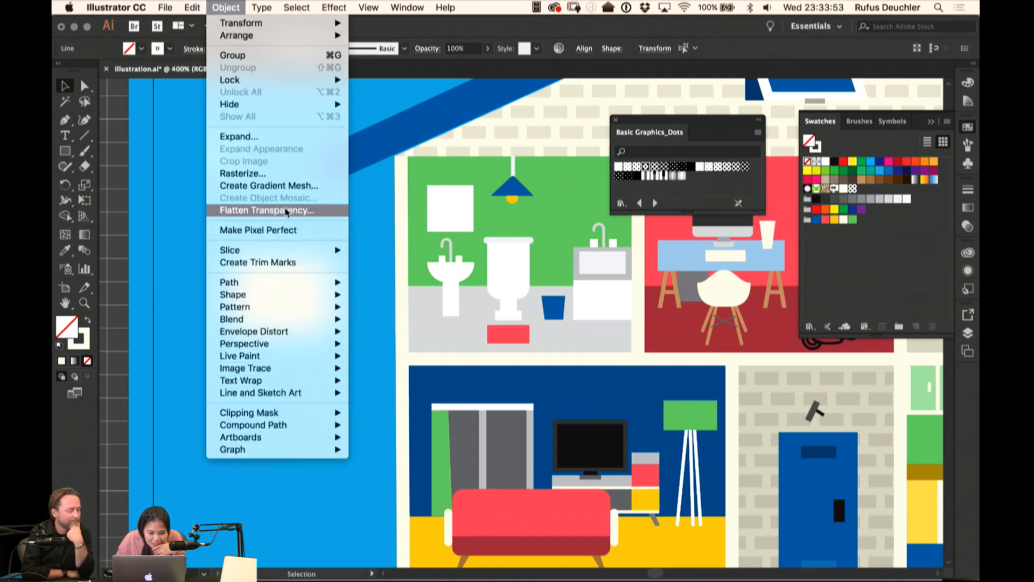
mouse_move(323, 283)
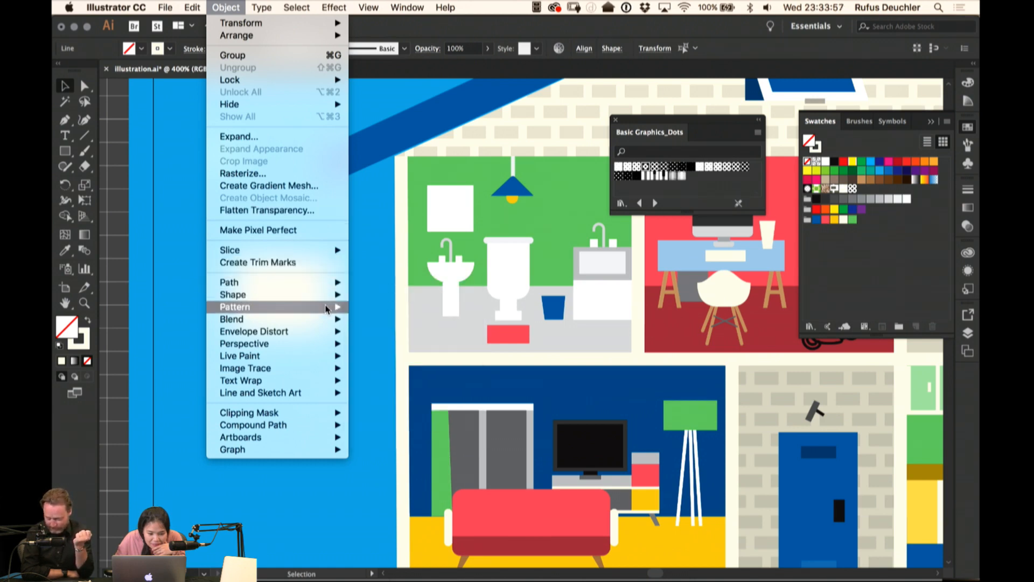
left_click(550, 245)
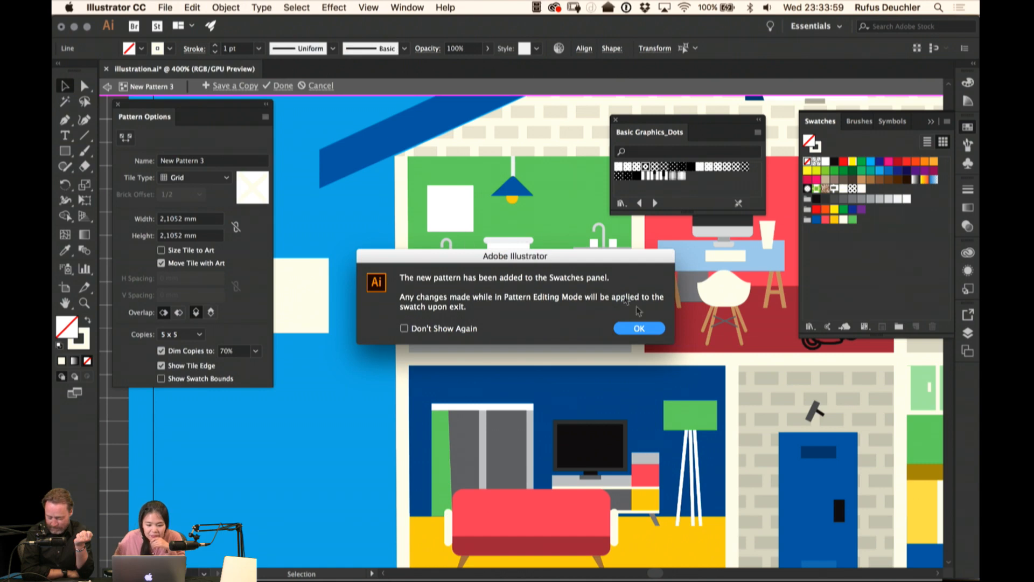
key("Return")
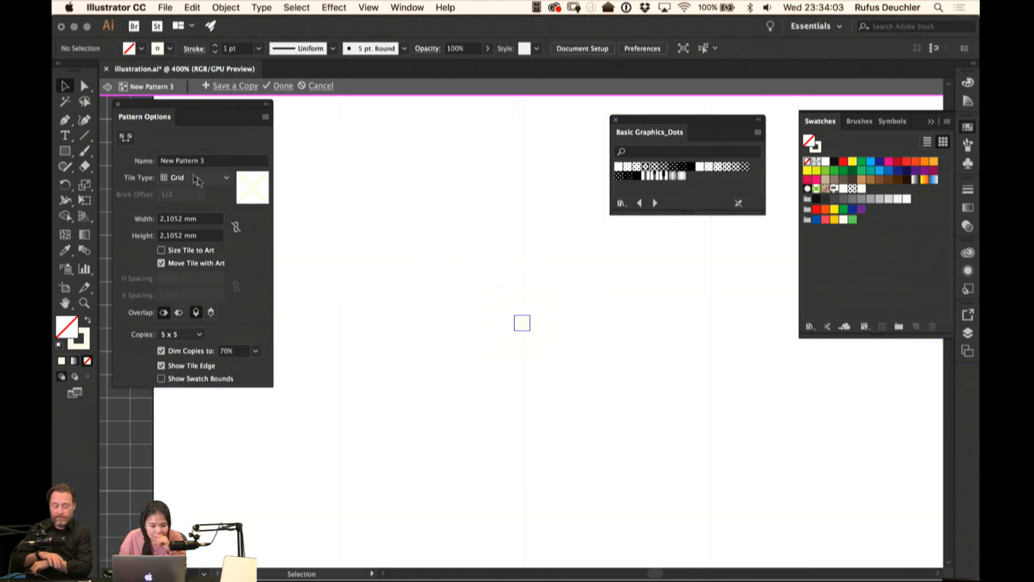
Reshape the X pattern's tile with the Pattern Tile tool to about 2.17 × 2.02 mm and leave pattern editing
left_click(125, 137)
left_click_drag(528, 332, 525, 330)
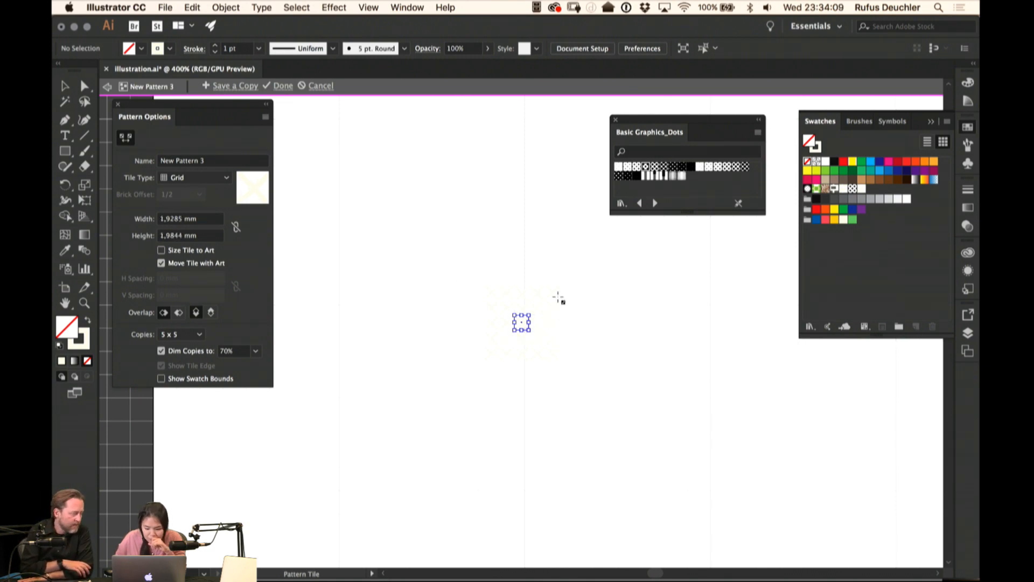
key("super+equal")
key("super+equal")
key("super+equal")
key("super+equal")
key("super+equal")
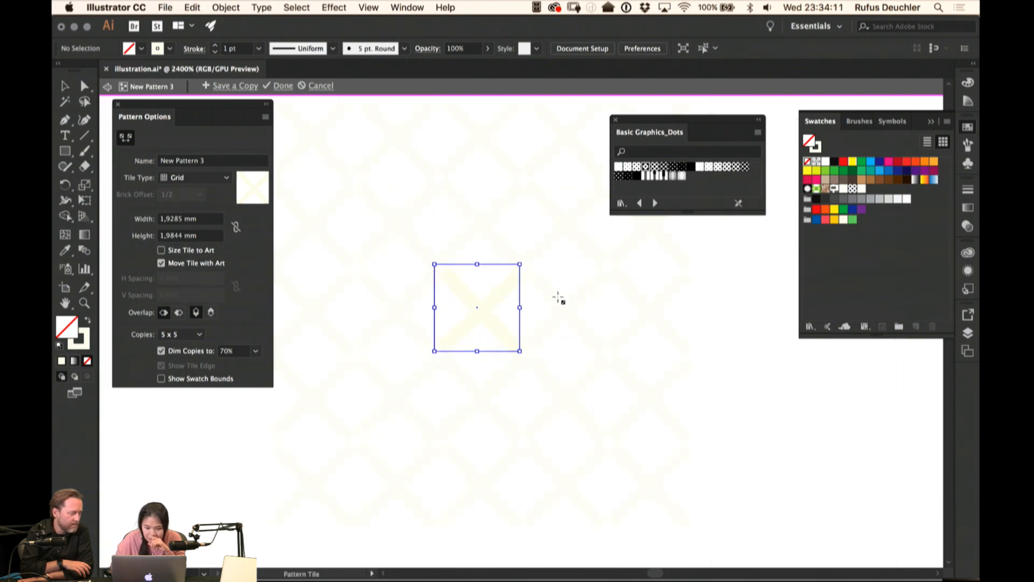
left_click_drag(521, 266, 512, 274)
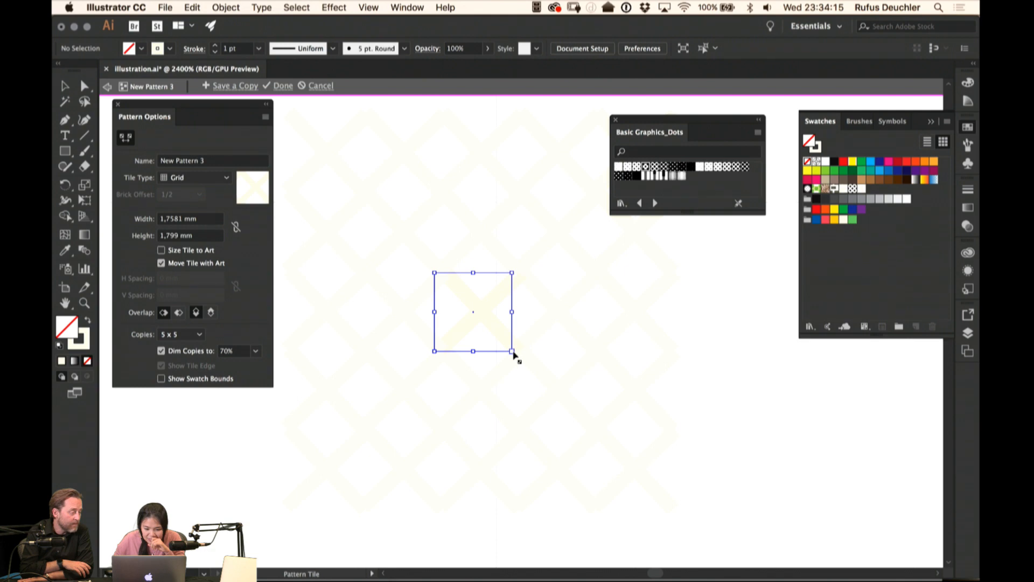
left_click_drag(512, 351, 528, 359)
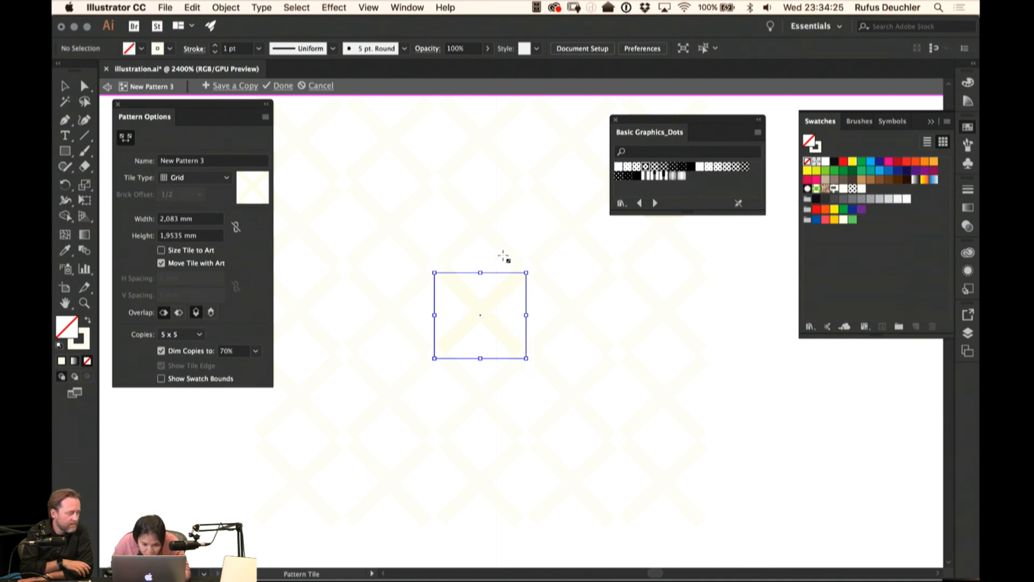
left_click_drag(526, 361, 520, 361)
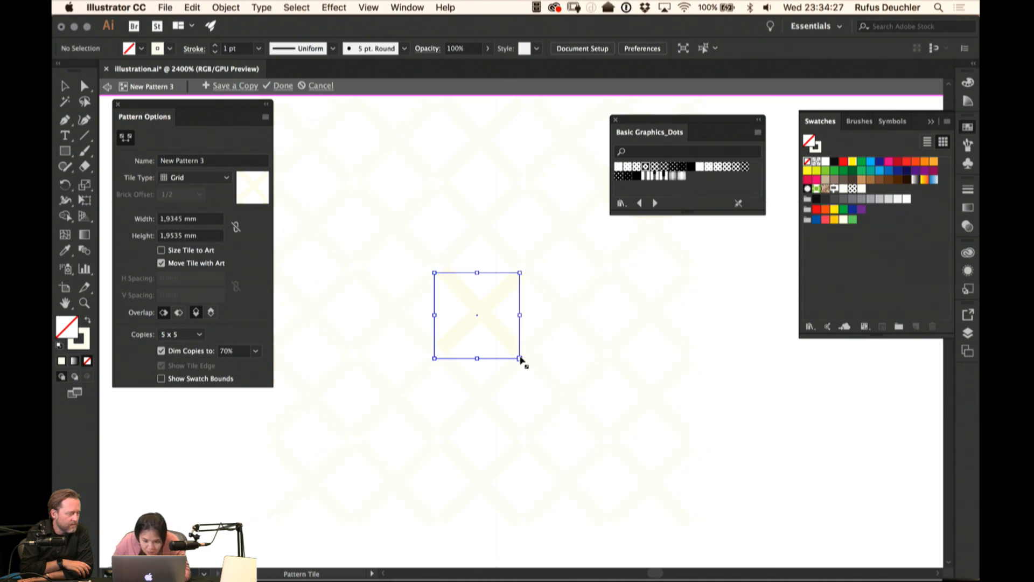
left_click_drag(520, 272, 524, 273)
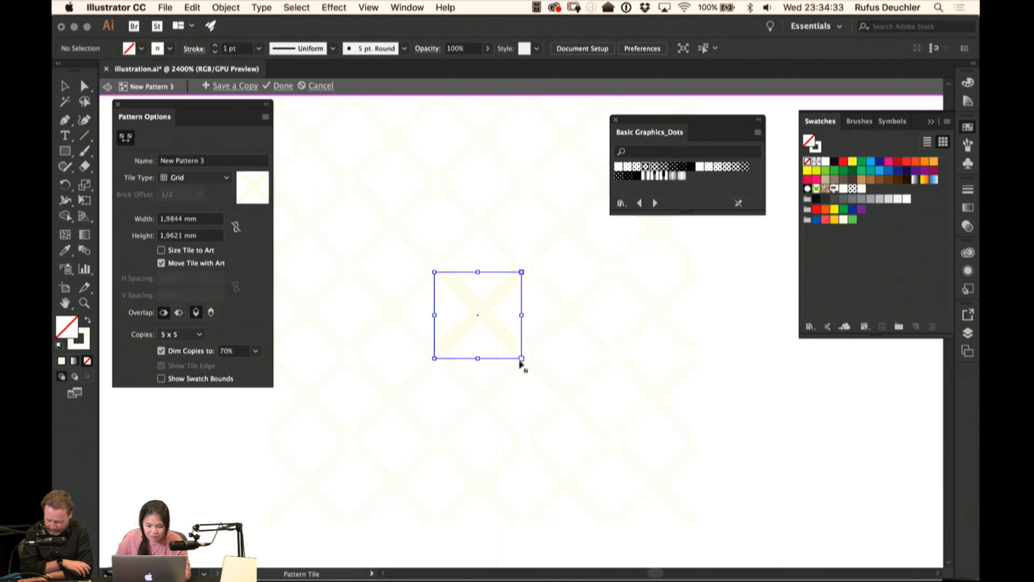
left_click_drag(521, 364, 526, 363)
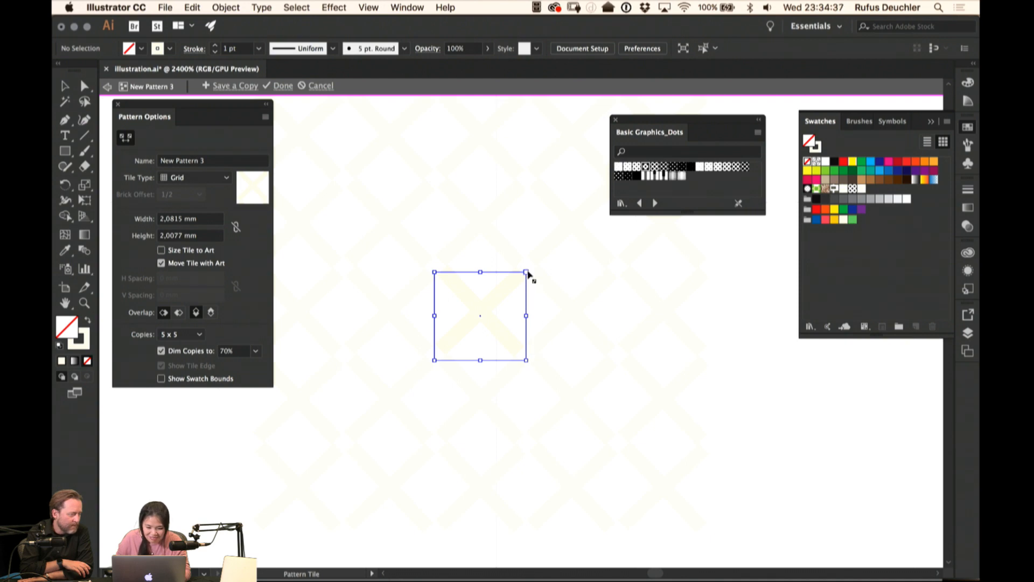
left_click_drag(528, 271, 522, 272)
left_click_drag(522, 362, 531, 361)
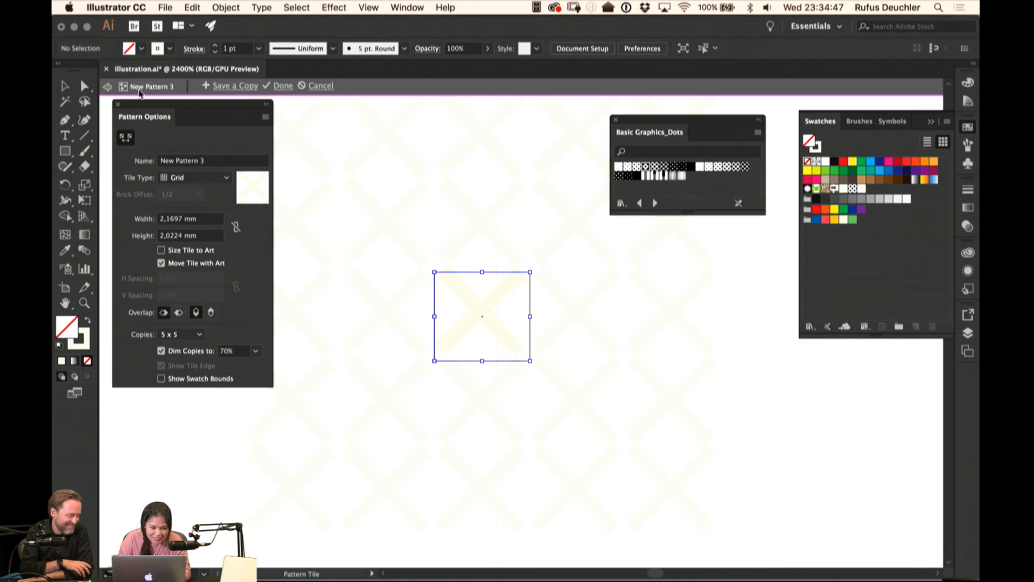
left_click(108, 86)
Delete the loose off-white X-shaped lines above the off-white rectangle beside the house
left_click_drag(291, 167, 635, 382)
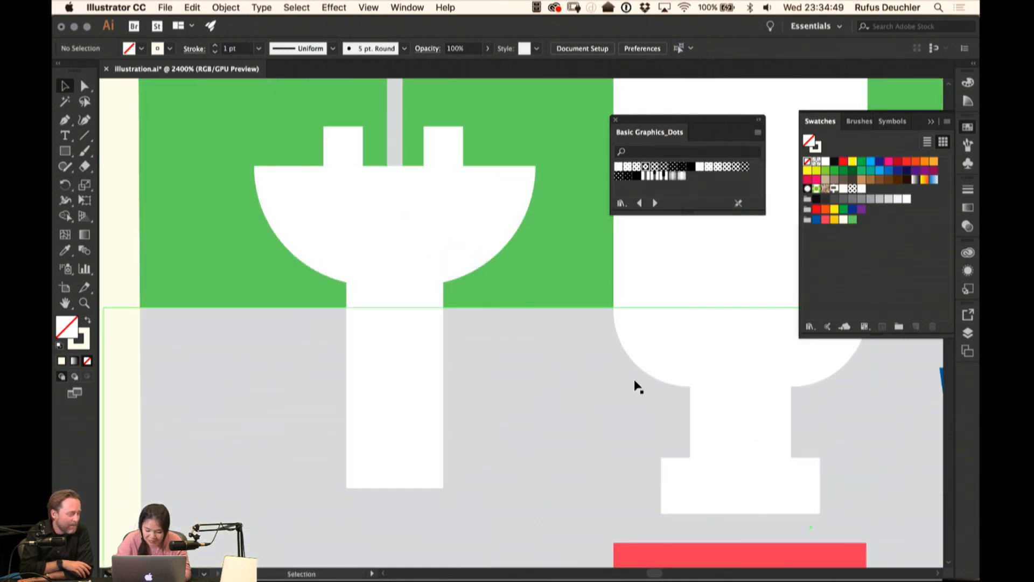
key("super+minus")
key("super+minus")
key("super+minus")
key("super+minus")
key("super+minus")
key("super+minus")
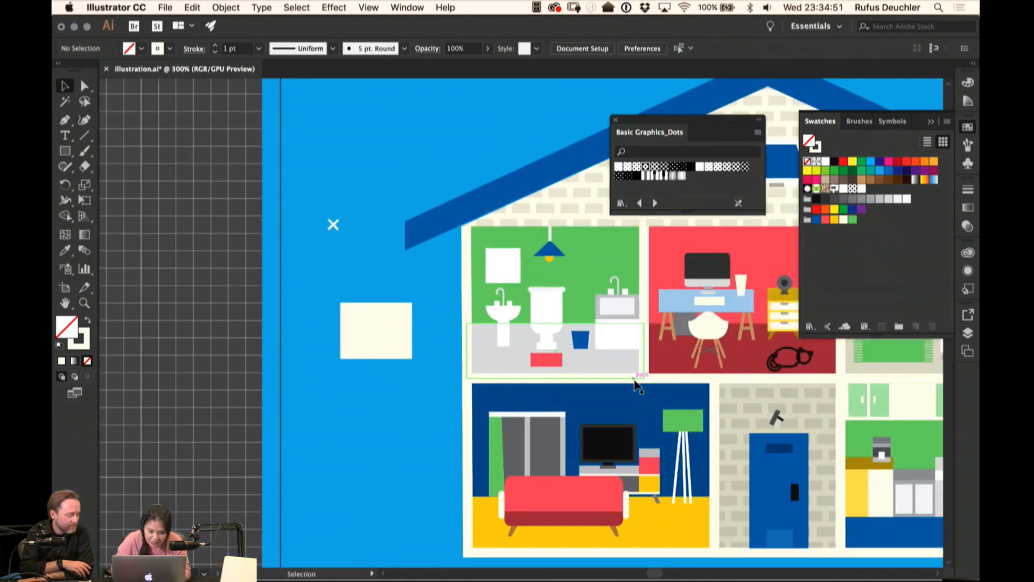
left_click_drag(357, 181, 469, 226)
key("super+plus")
key("super+plus")
key("super+plus")
key("super+plus")
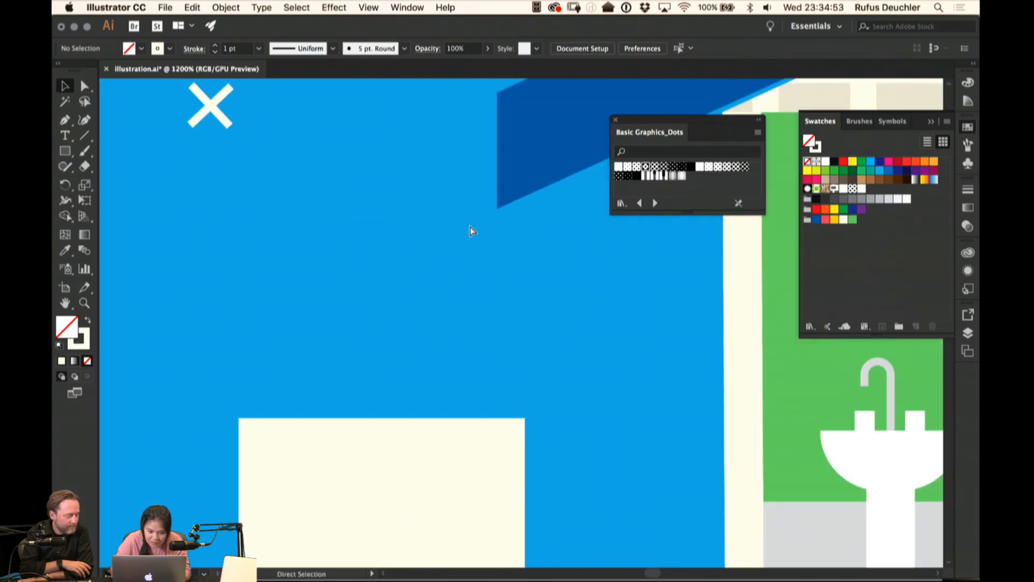
left_click(312, 180)
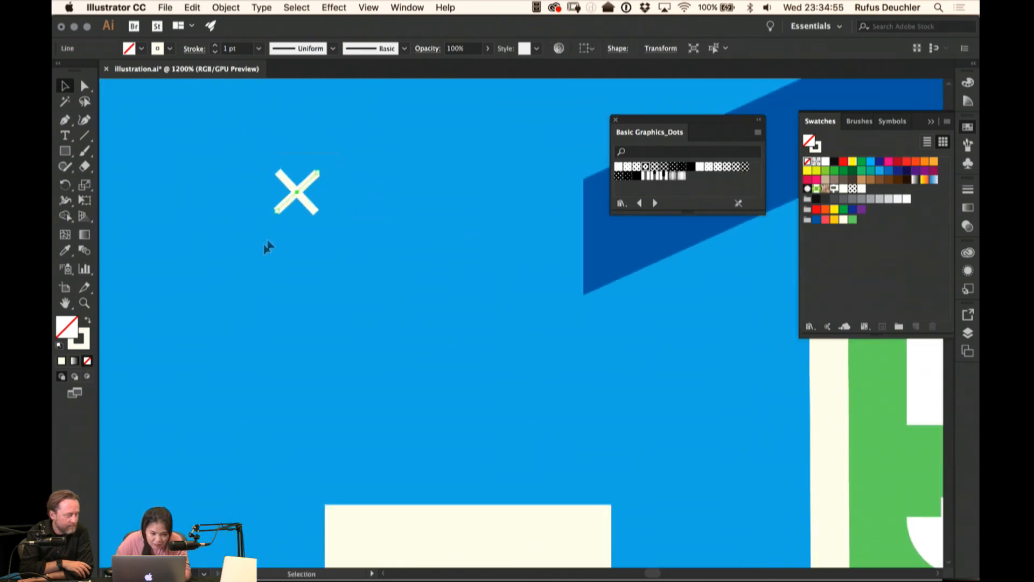
key("Delete")
Draw a short 45-degree off-white line with the Pen tool, duplicate it in place and rotate the copy to form an X
left_click(65, 120)
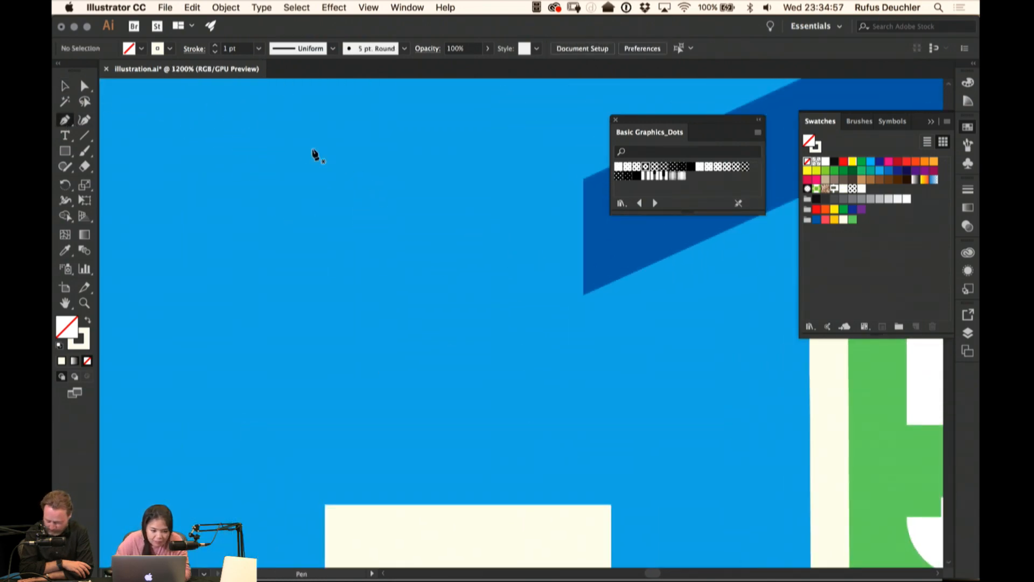
left_click(311, 147)
left_click(358, 192, "shift")
key("v")
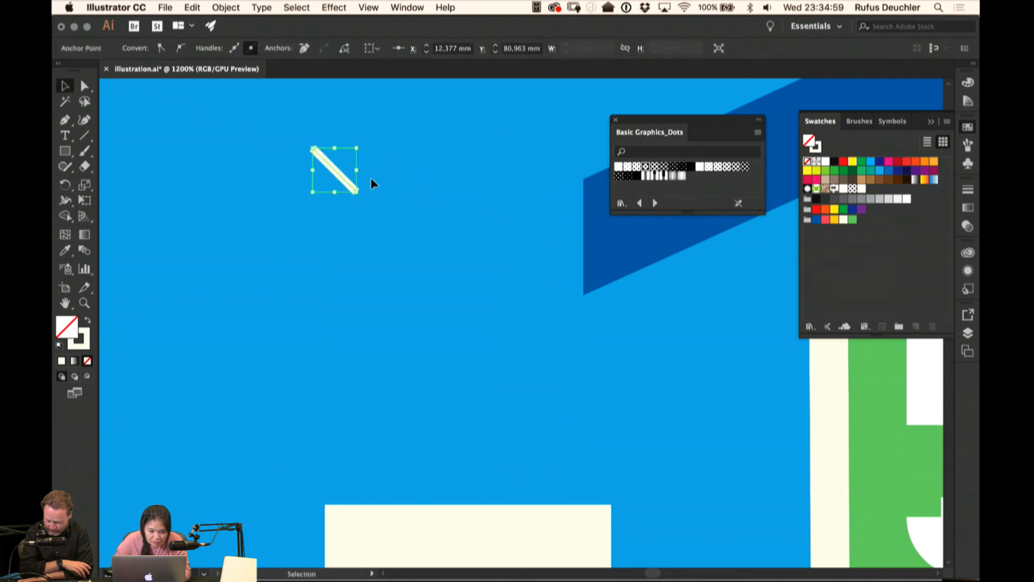
key("super+c")
key("super+f")
left_click_drag(362, 197, 295, 205)
Make a new pattern from the redrawn X, keeping the default grid tile, and finish pattern editing
left_click(189, 7)
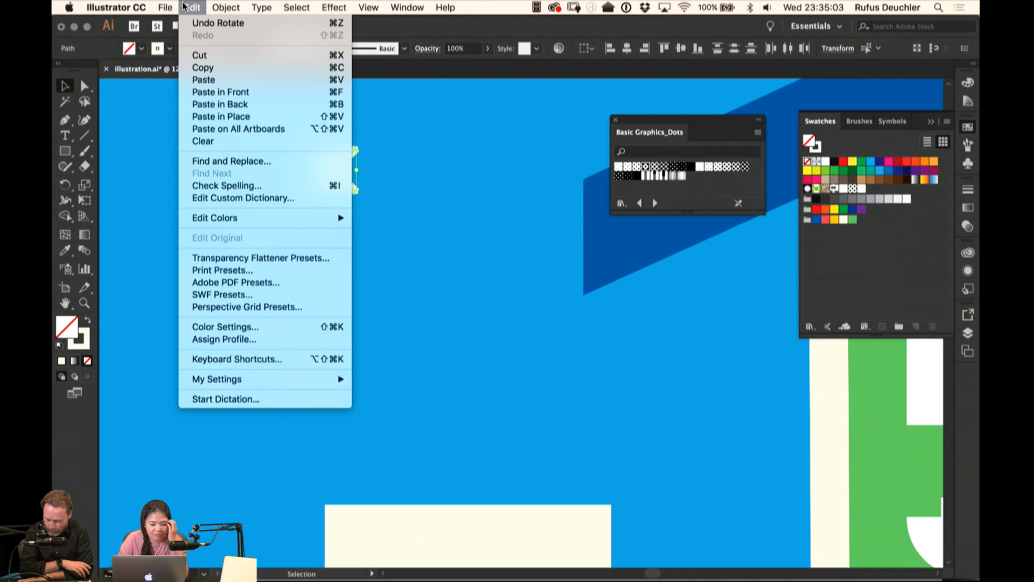
mouse_move(233, 7)
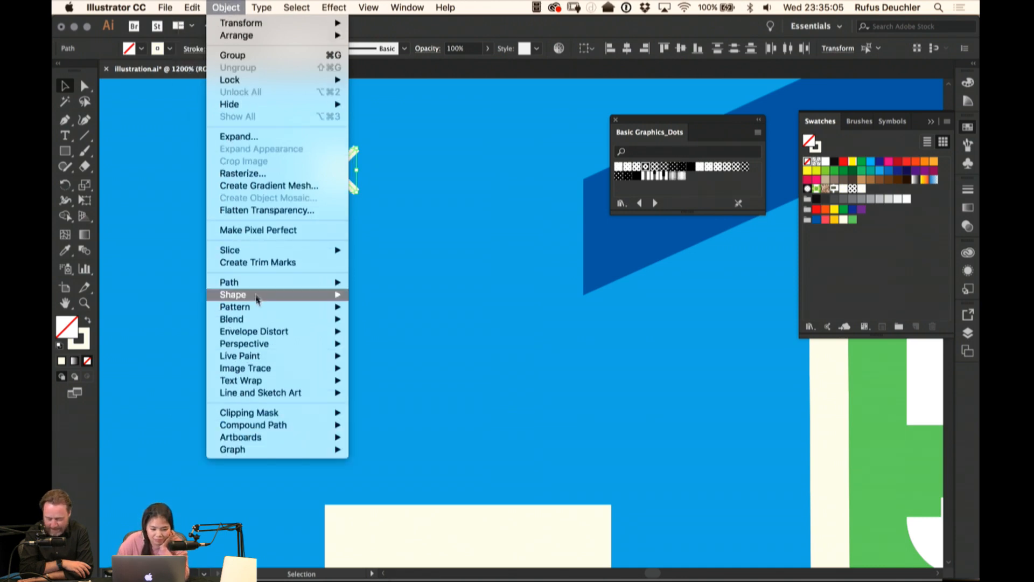
mouse_move(260, 311)
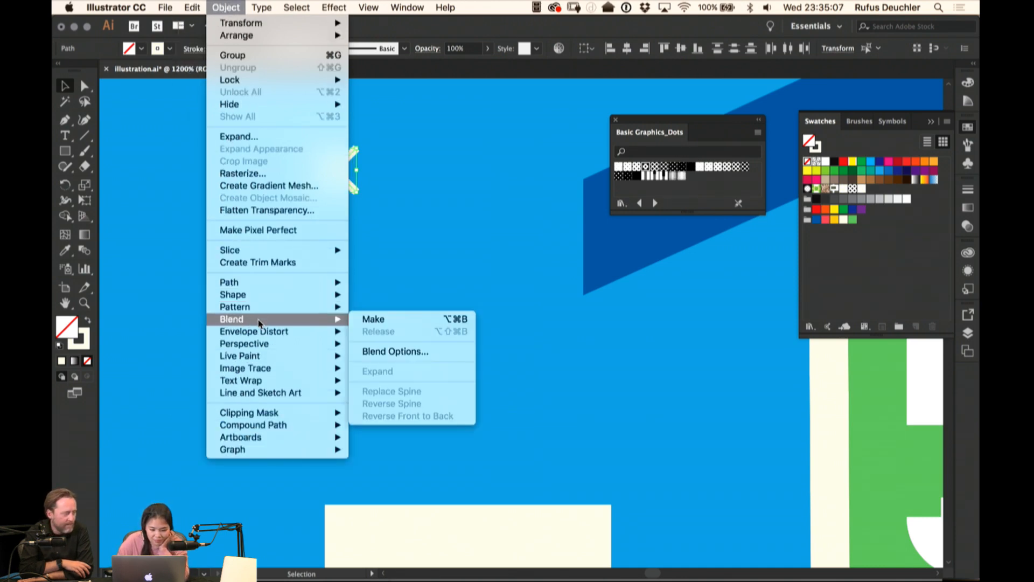
mouse_move(334, 308)
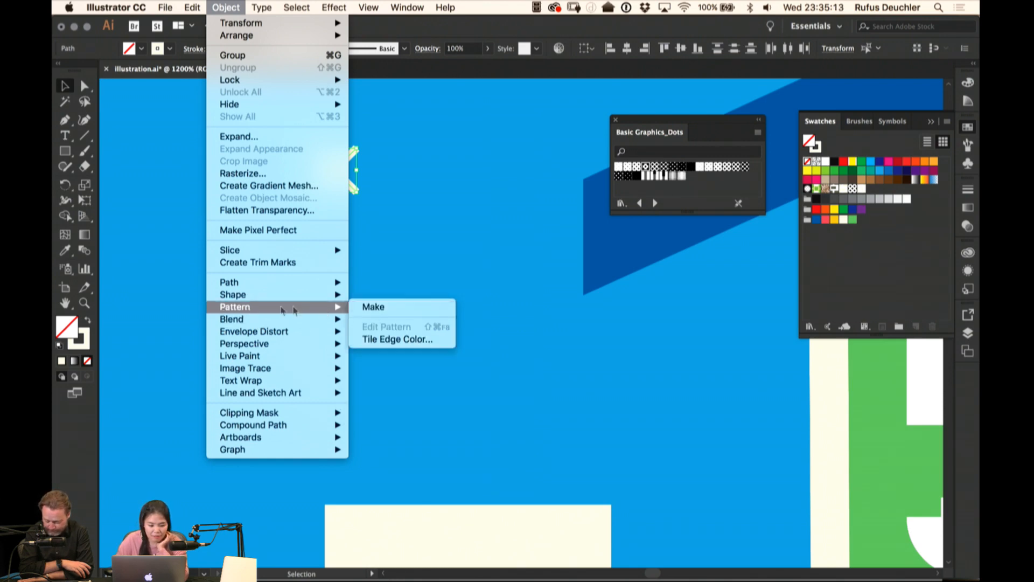
left_click(375, 308)
left_click(628, 329)
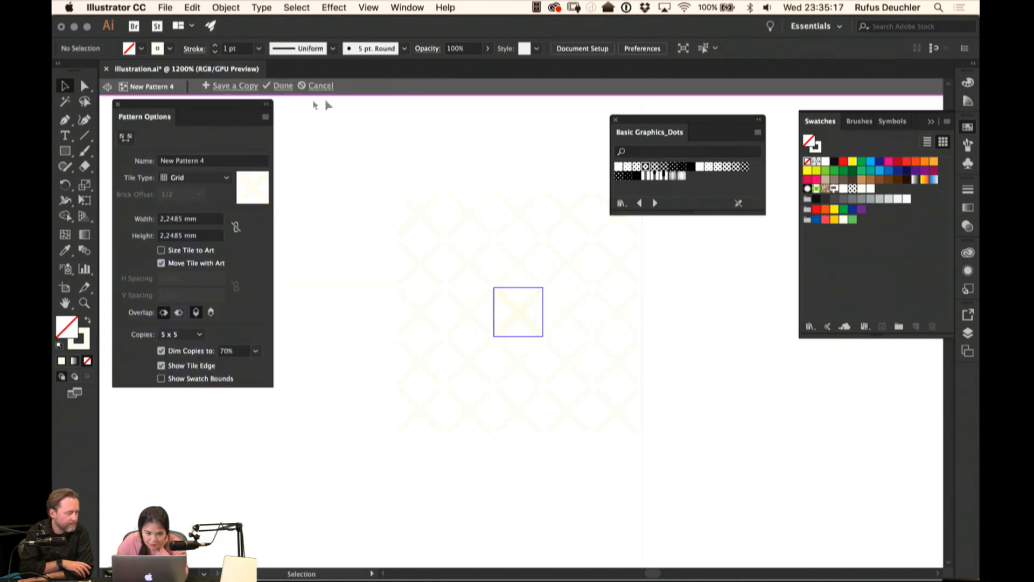
left_click(282, 86)
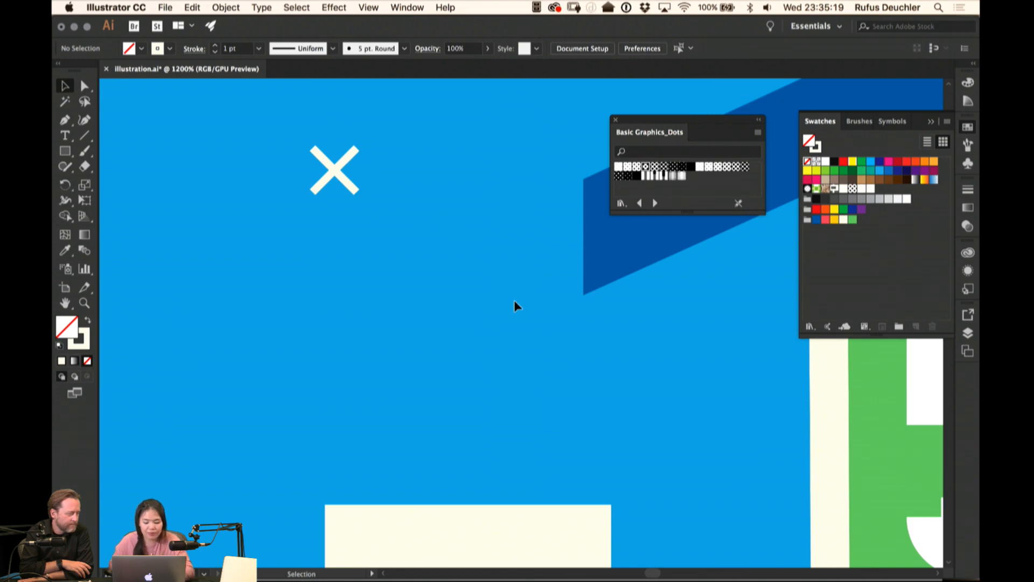
Overlay the grey bathroom floor with a copy filled with the new X pattern and set the copy's opacity to 36%
key("super+minus")
key("super+minus")
key("super+minus")
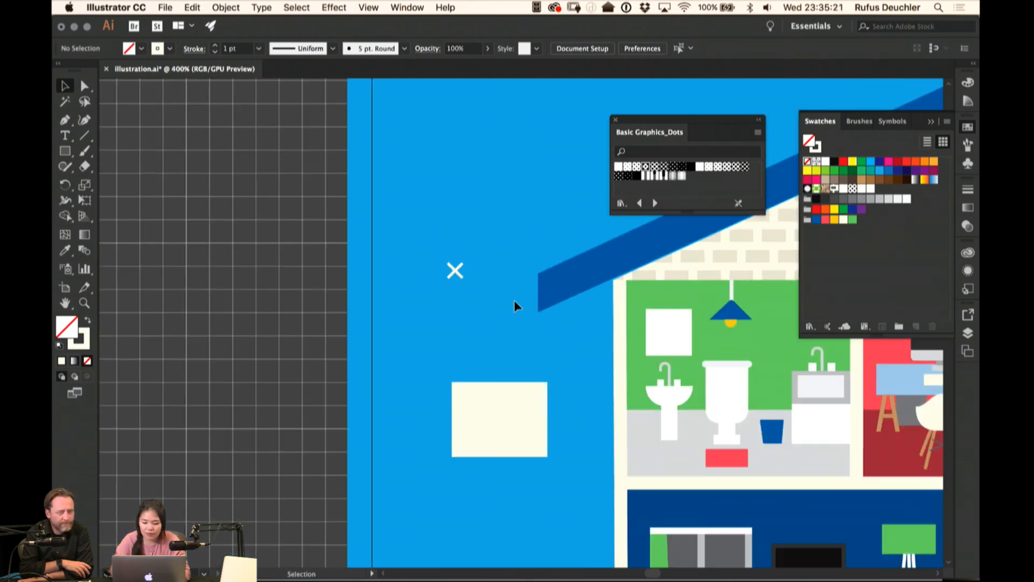
left_click_drag(456, 273, 245, 184)
key("a")
left_click(439, 347)
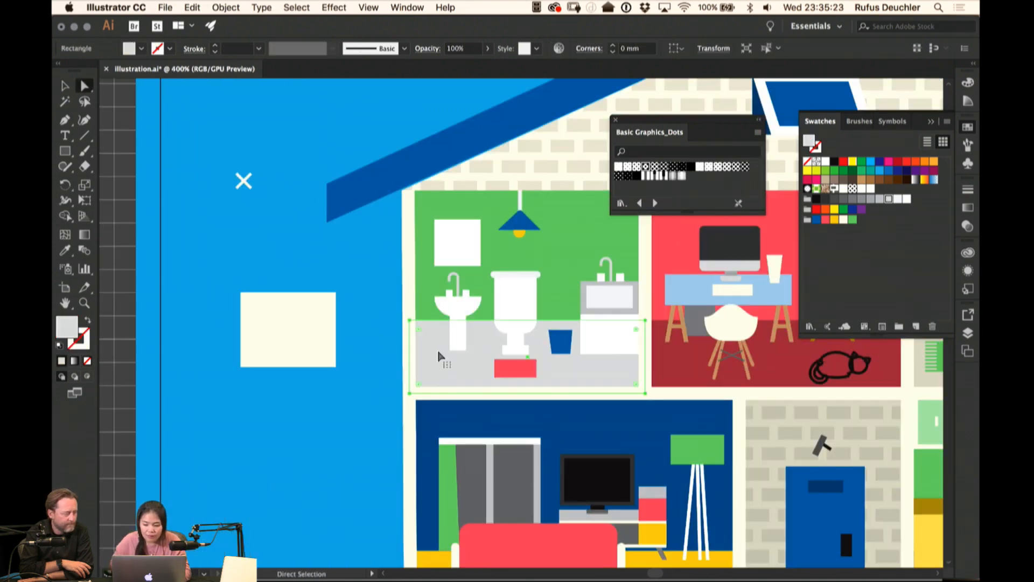
left_click(871, 190)
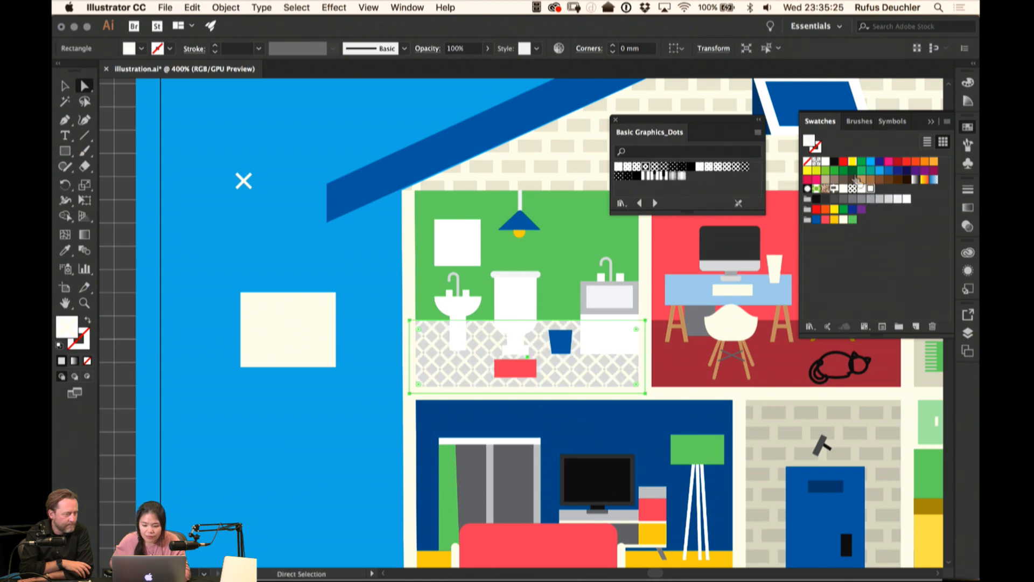
left_click(488, 49)
left_click_drag(487, 64, 446, 65)
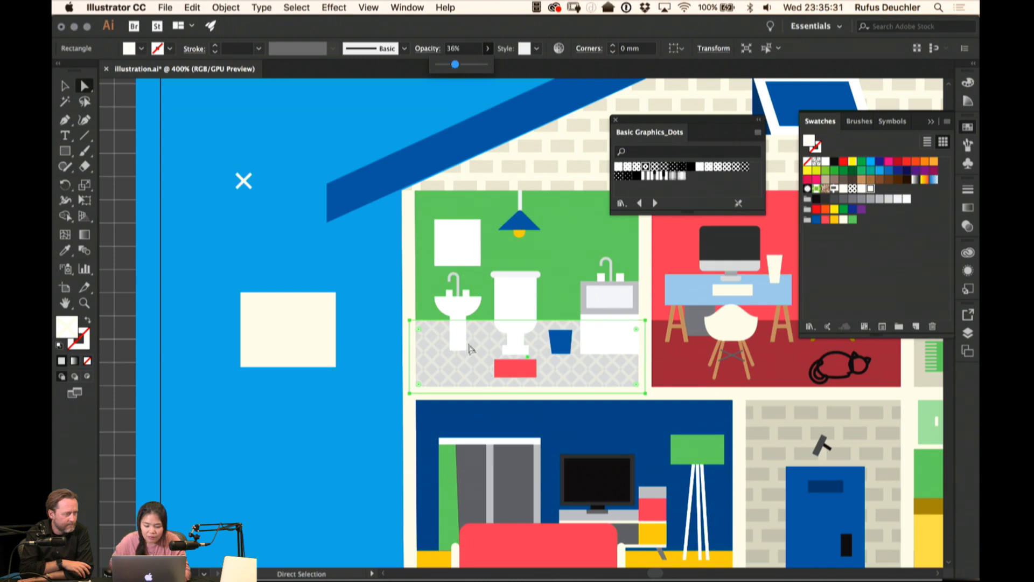
Lock the patterned floor overlay and recolor the grey floor rectangle beneath it medium blue from the Color Guide tints
left_click(484, 352)
key("super+2")
left_click(485, 353)
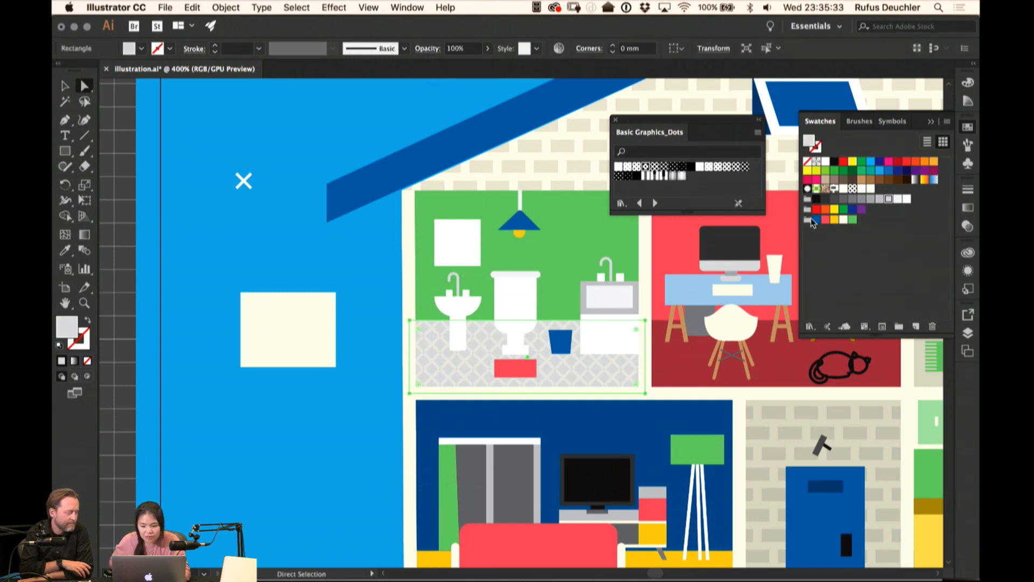
left_click(811, 219)
left_click(968, 102)
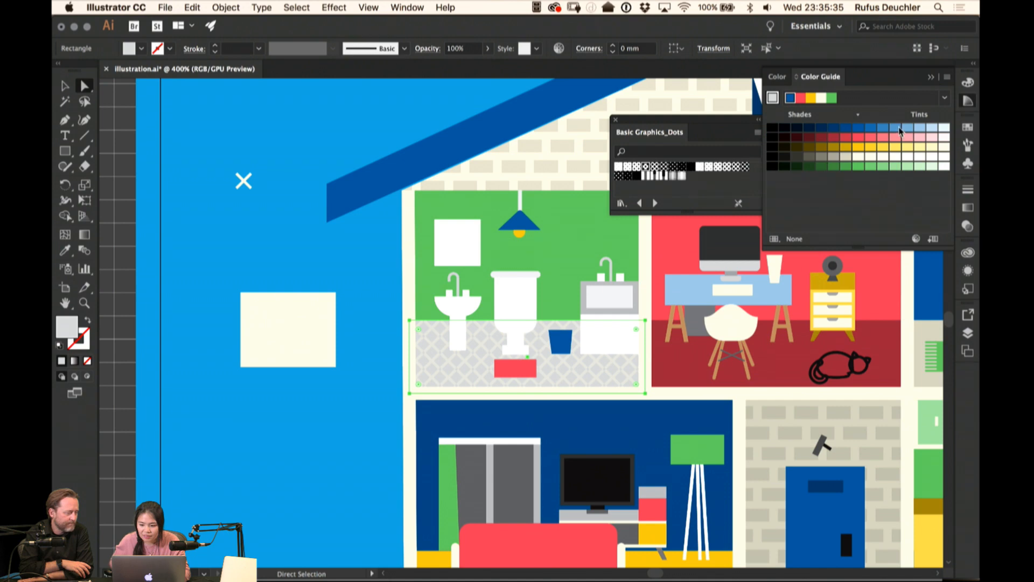
left_click(900, 131)
left_click(883, 129)
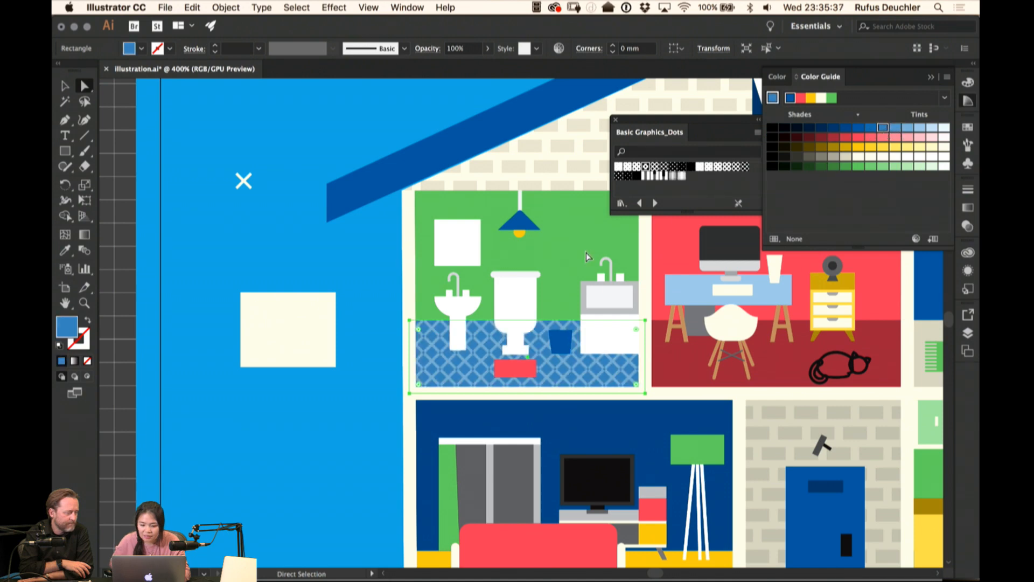
left_click_drag(588, 257, 491, 211)
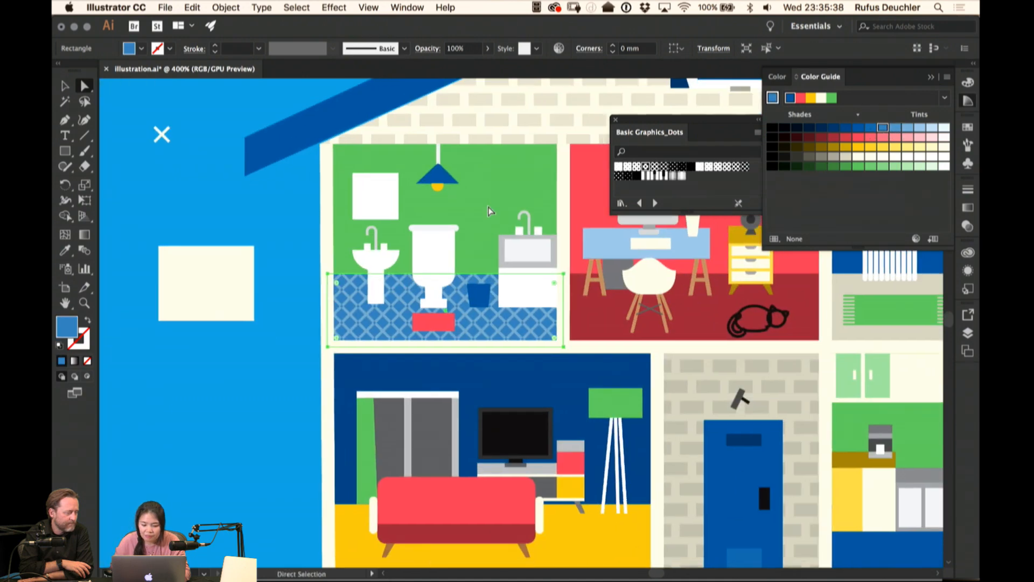
left_click(260, 404)
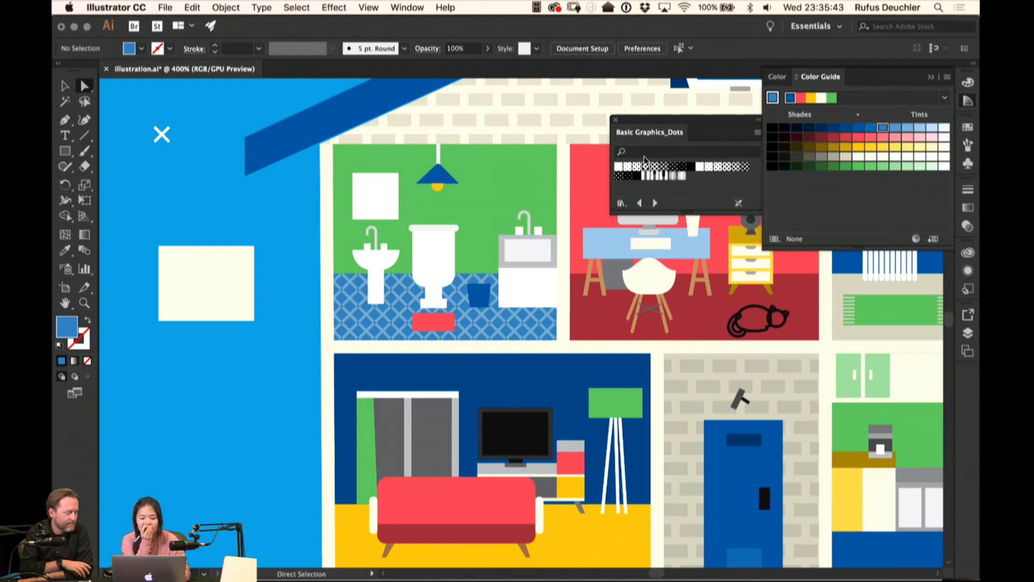
Unlock Layer 5 and recolor the green bathroom wall with the dark blue from the Color Guide
left_click(968, 333)
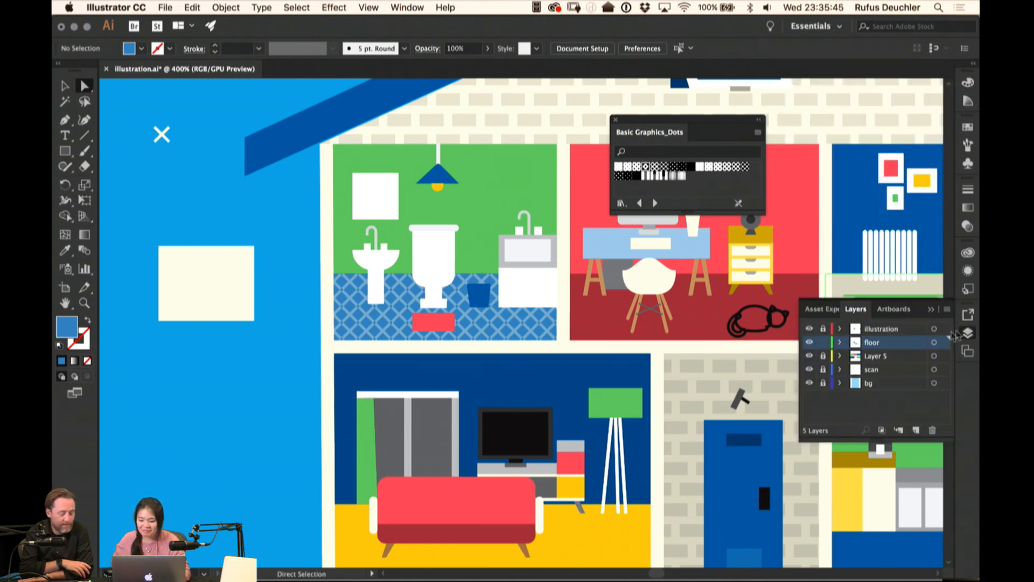
left_click(823, 358)
left_click(934, 355)
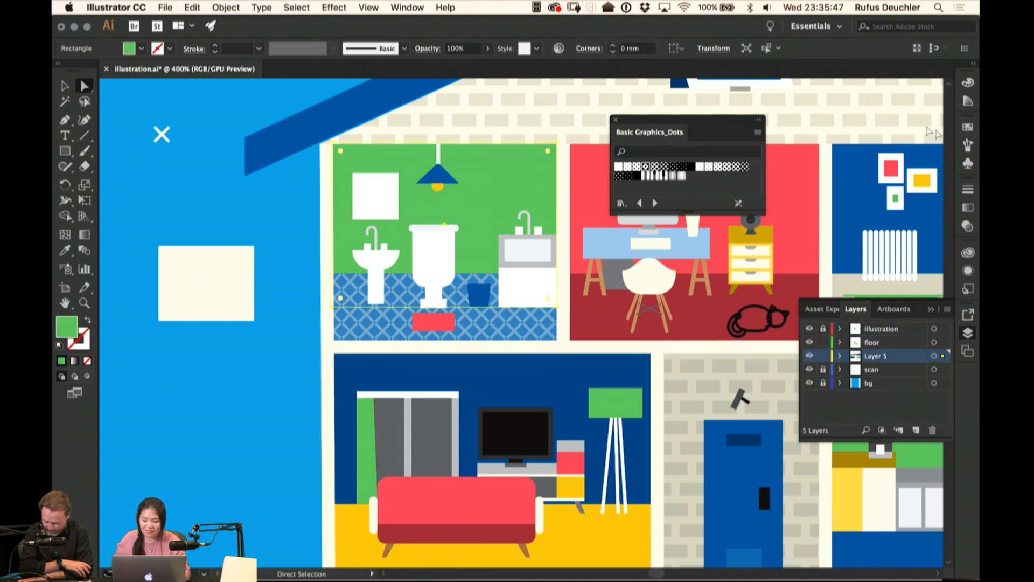
left_click(968, 128)
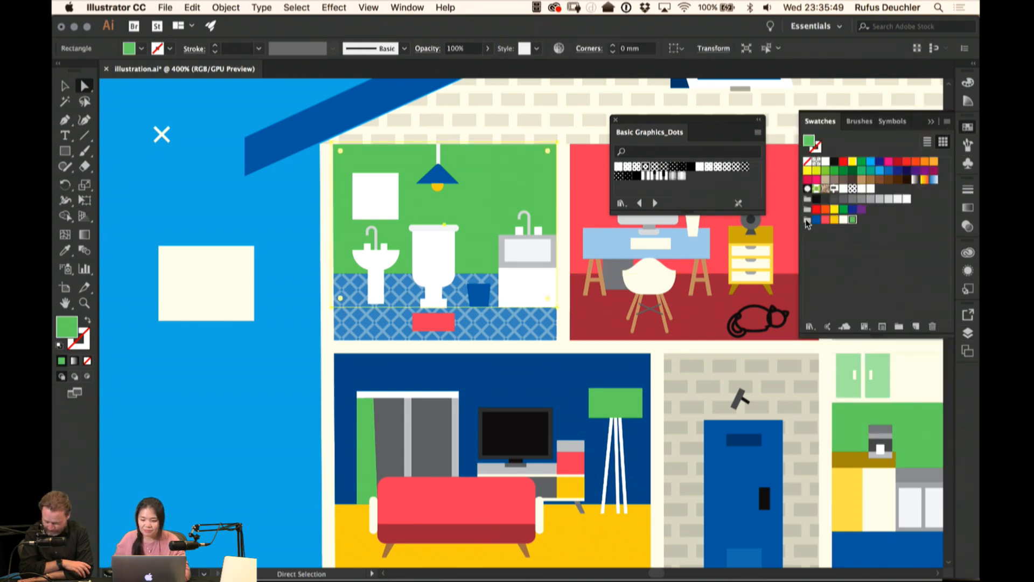
left_click(968, 101)
left_click(883, 128)
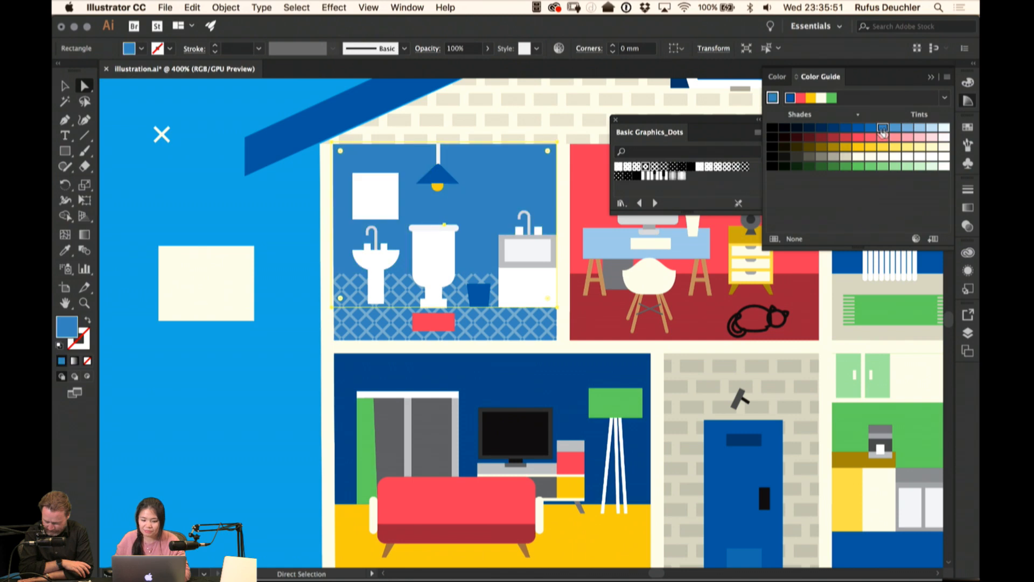
left_click(871, 128)
left_click(858, 128)
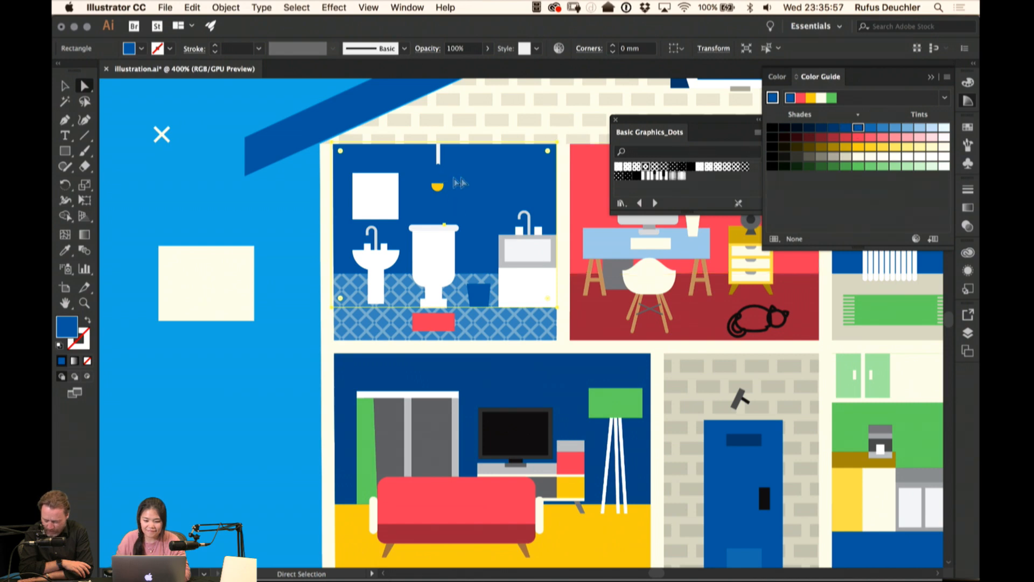
Lock Layer 5 and unlock the illustration layer
left_click(968, 333)
left_click(823, 356)
left_click(824, 328)
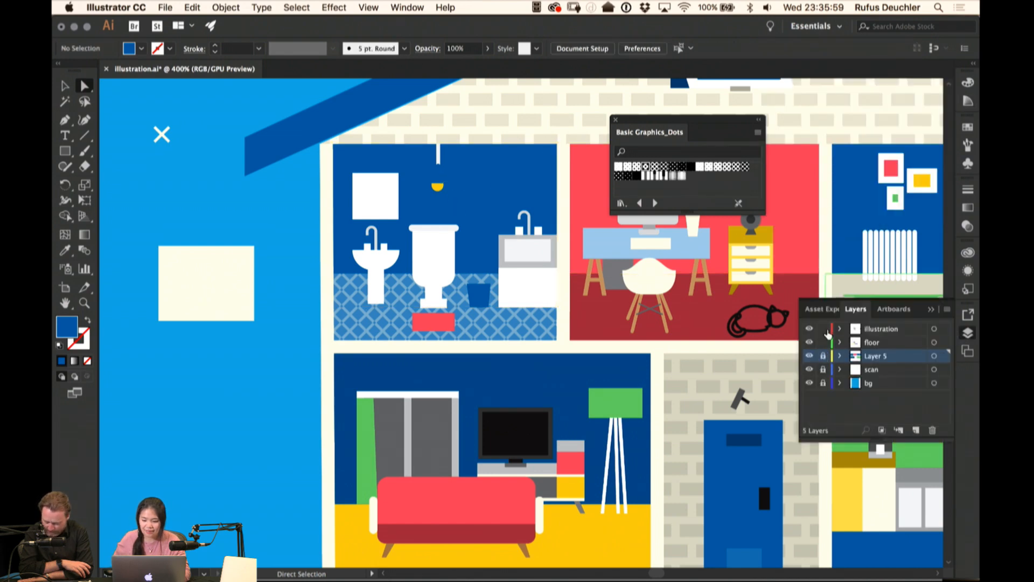
Recolor the shade of the bathroom's hanging lamp with the red swatch from the illustration's color group
left_click(438, 179)
left_click(967, 127)
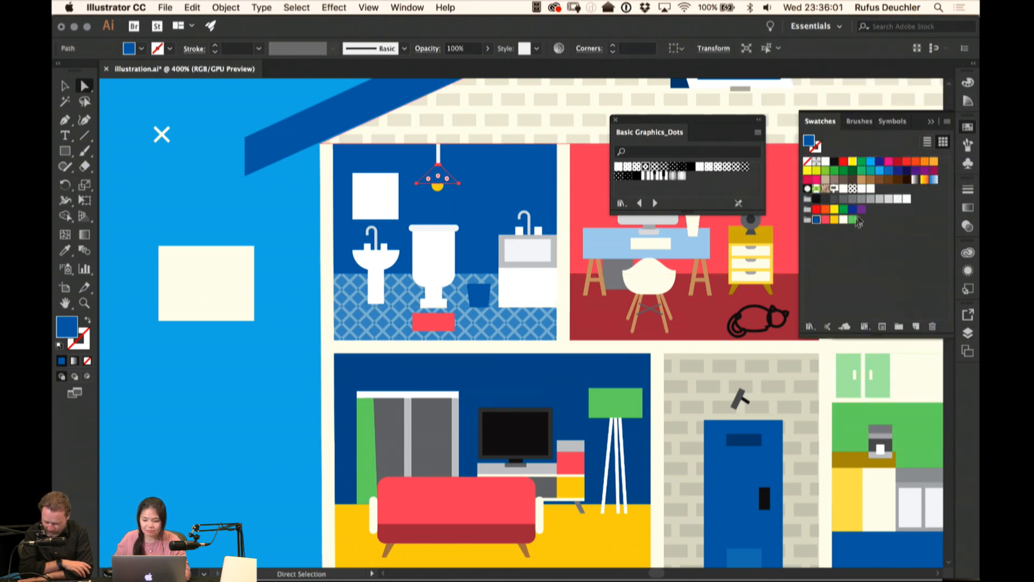
left_click(826, 219)
left_click(260, 380)
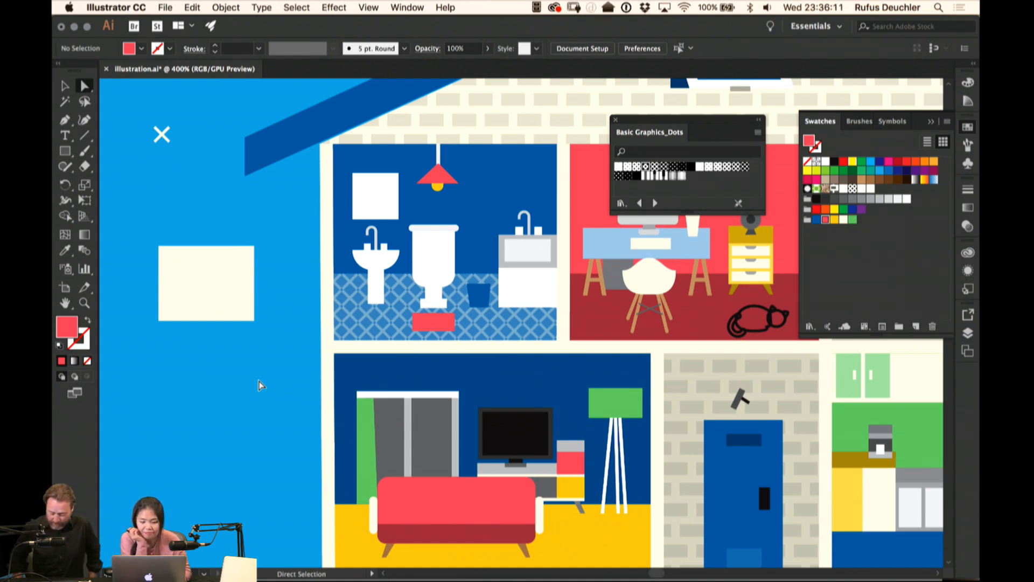
Move the loose cream rectangle and white X from beside the house off the artboard
key("v")
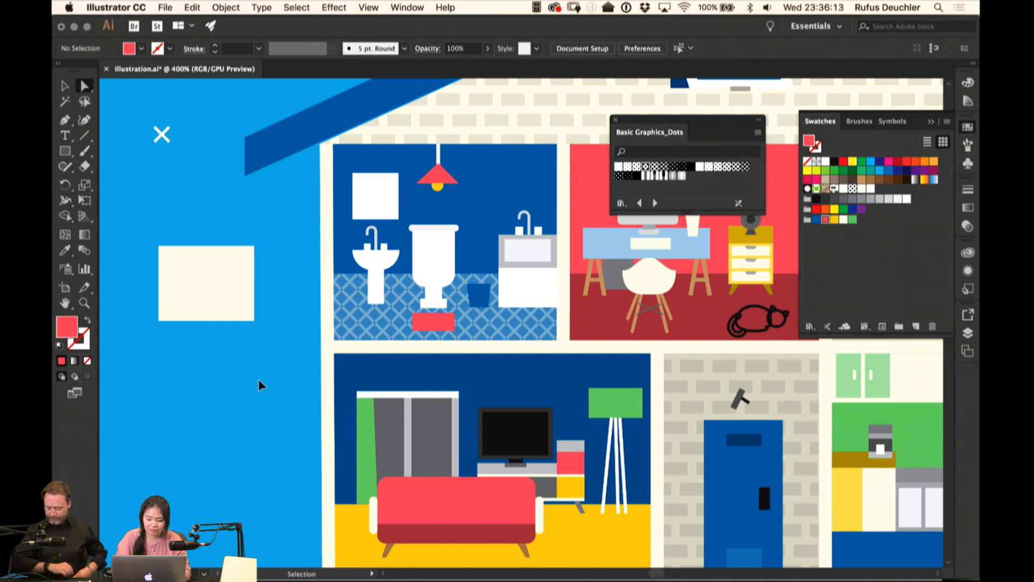
key("super+minus")
key("super+minus")
key("super+minus")
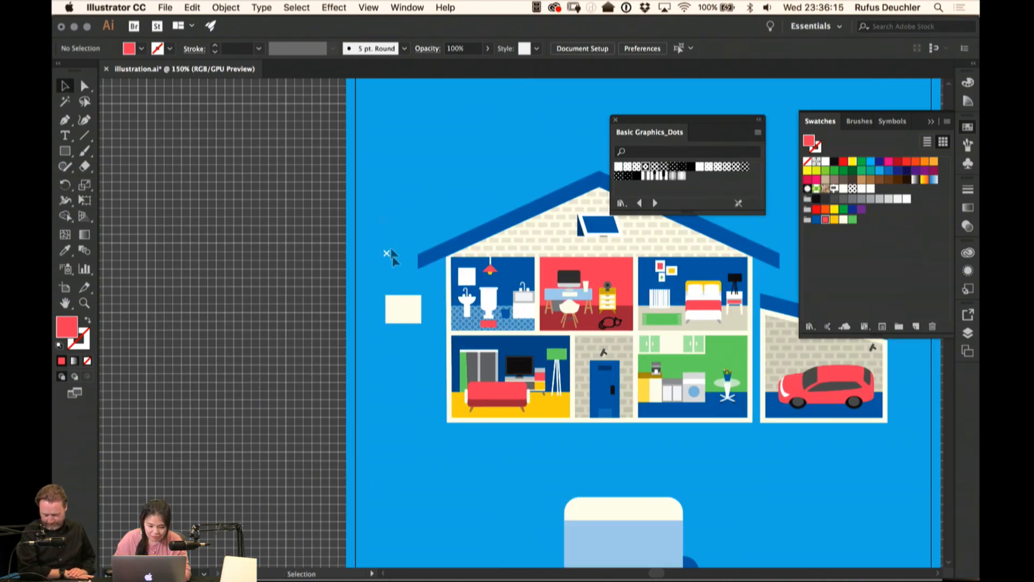
left_click_drag(401, 306, 262, 315)
left_click(458, 265)
Recolor the small blue bucket in the bathroom with the yellow swatch from the illustration's color group
scroll(456, 266, "right", 6)
scroll(456, 266, "down", 2)
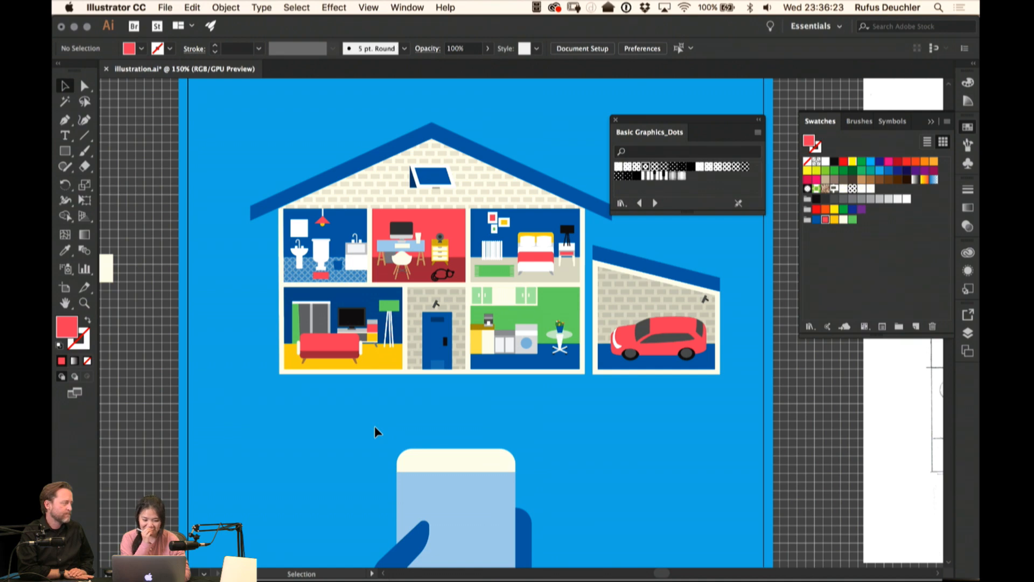
key("a")
left_click(338, 266)
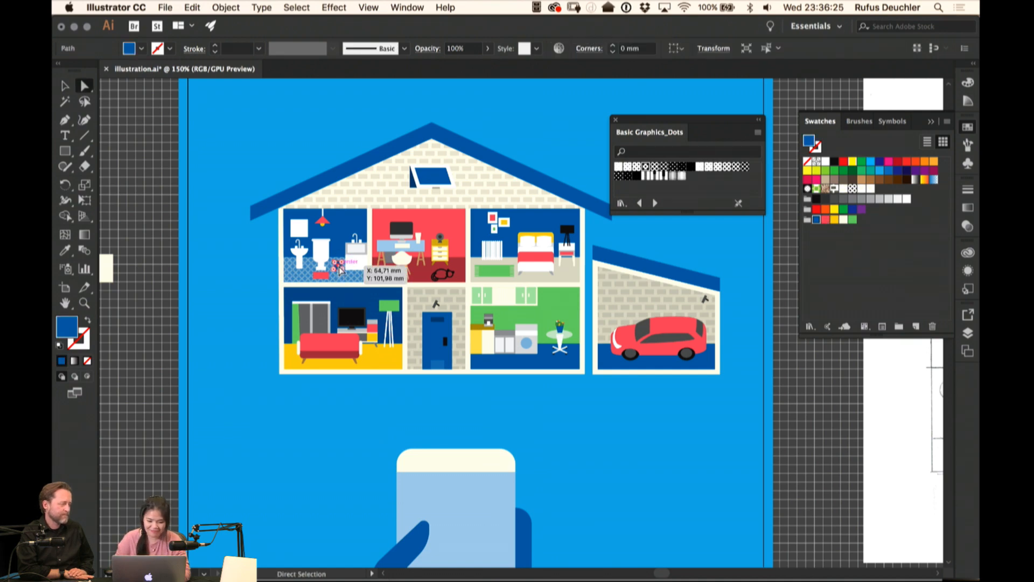
left_click(835, 220)
left_click(651, 432)
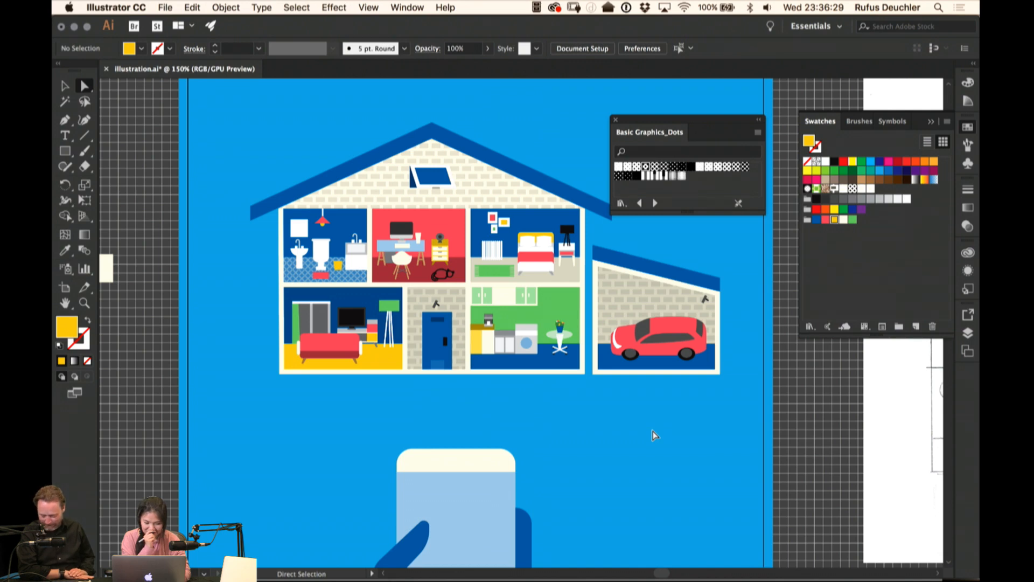
Swap the black stroke for a solid black fill on the body and tail of the cat in the red office
key("super+equal")
key("super+equal")
key("super+equal")
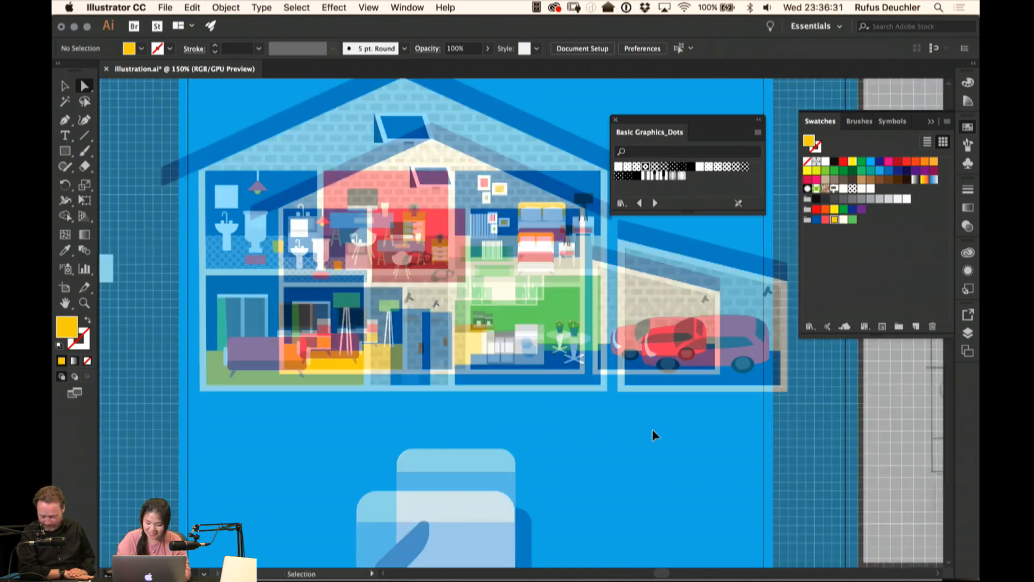
left_click(304, 177)
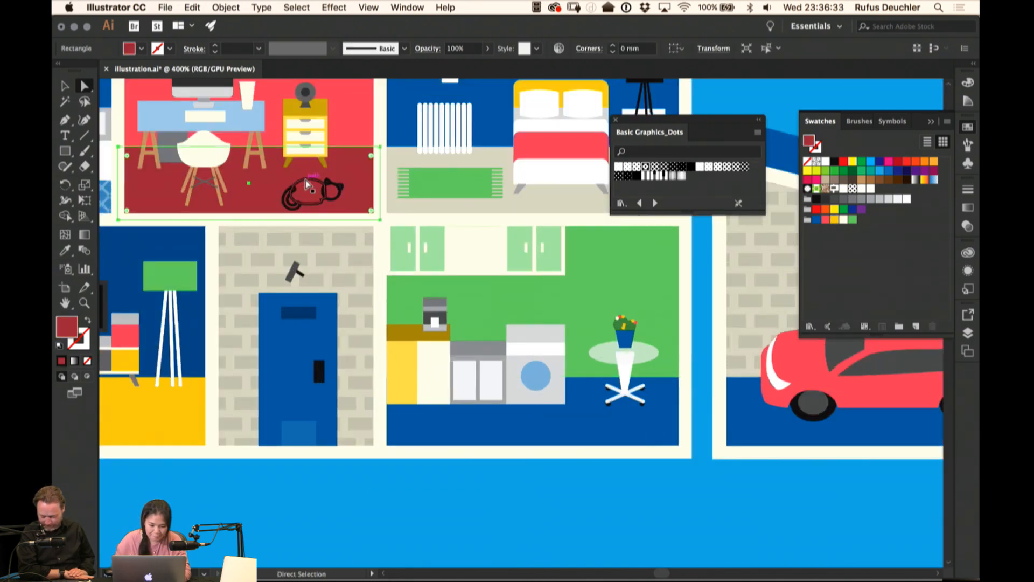
left_click(305, 179)
key("shift+x")
left_click_drag(298, 177, 432, 171)
key("super+equal")
key("super+equal")
key("super+equal")
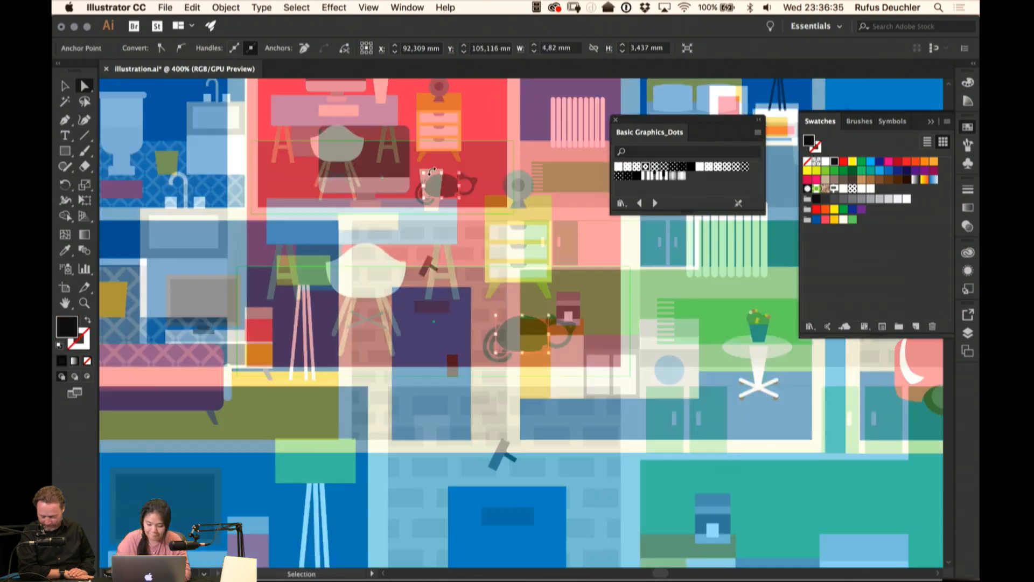
left_click(452, 356)
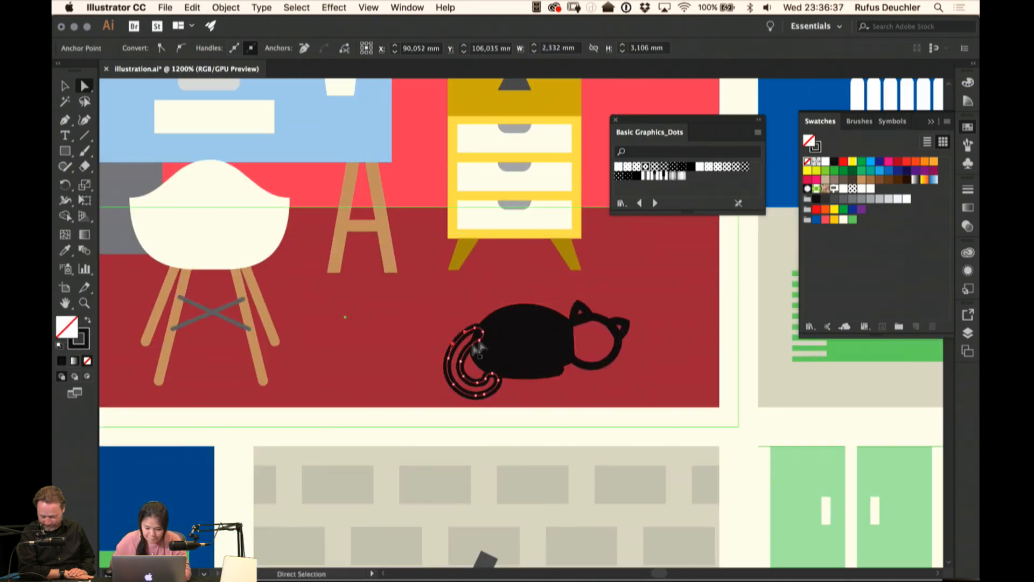
Swap stroke and fill on the cat's head and ears so they are solid black
left_click(603, 320)
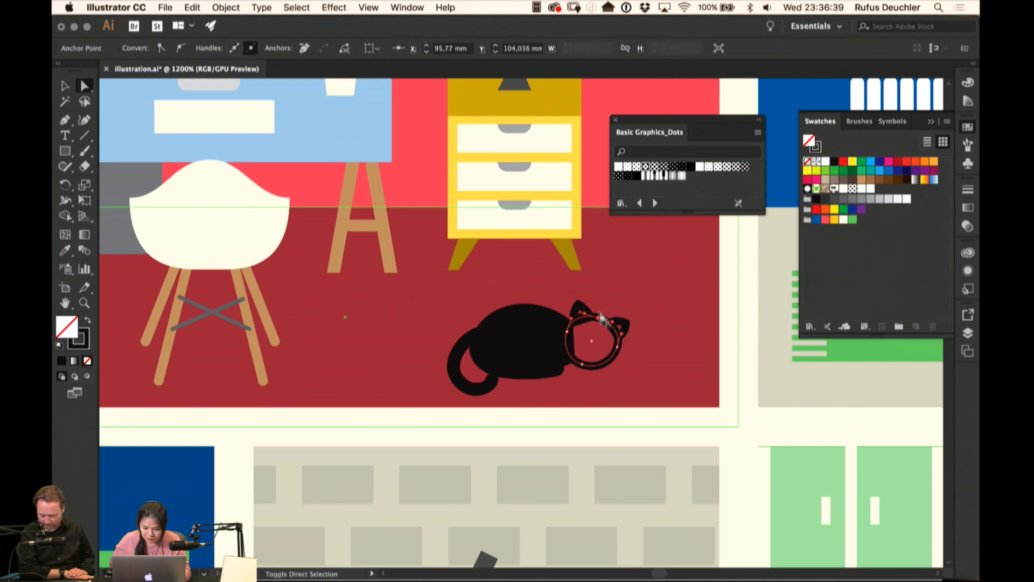
key("shift+x")
left_click(627, 326)
key("shift+x")
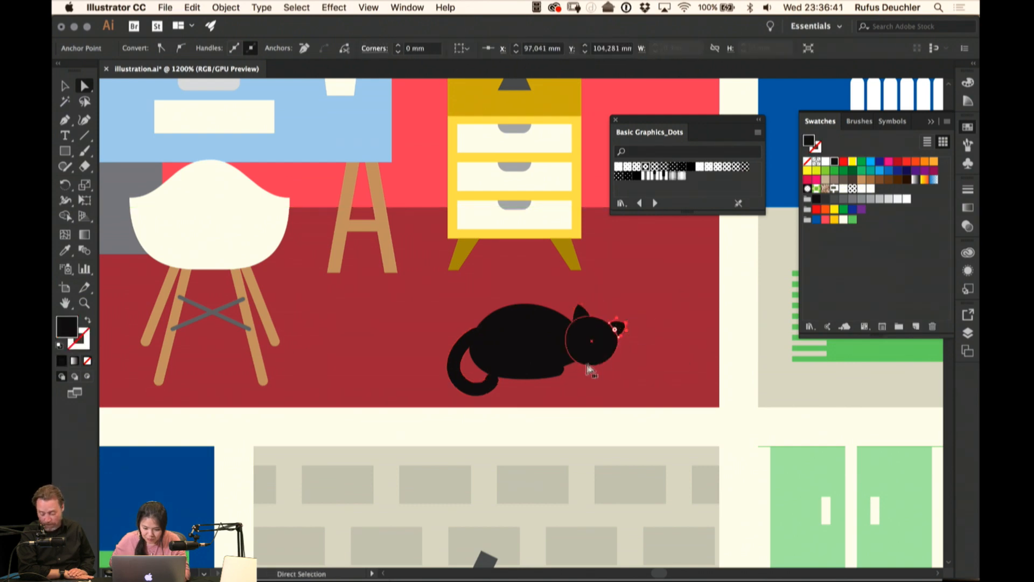
Select the cat's body, tail, head and both ears, and fill them with a dark blue shade from the Color Guide
left_click(533, 343)
key("space")
left_click_drag(536, 344, 550, 311)
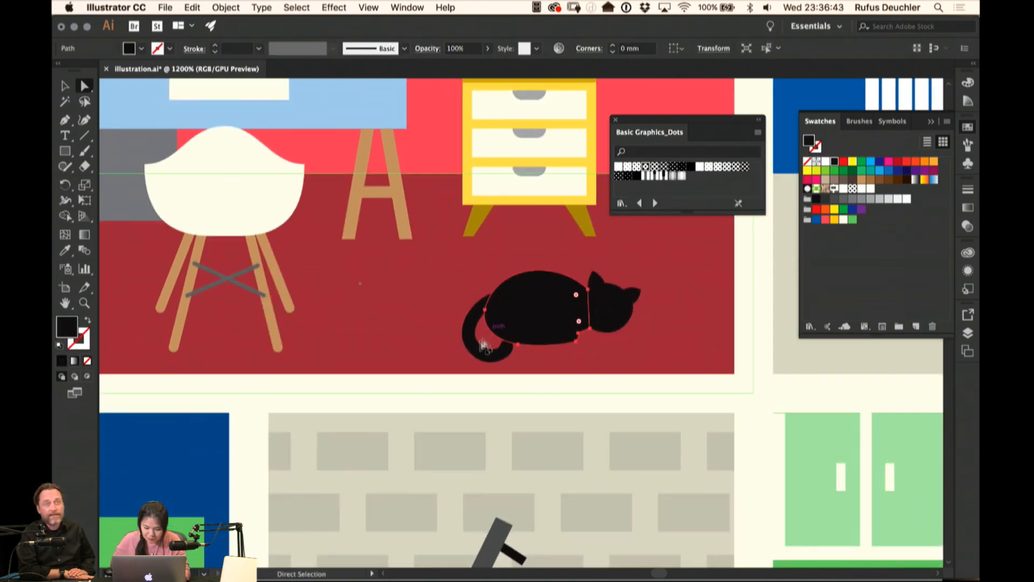
left_click(487, 350, "shift")
left_click(607, 314, "shift")
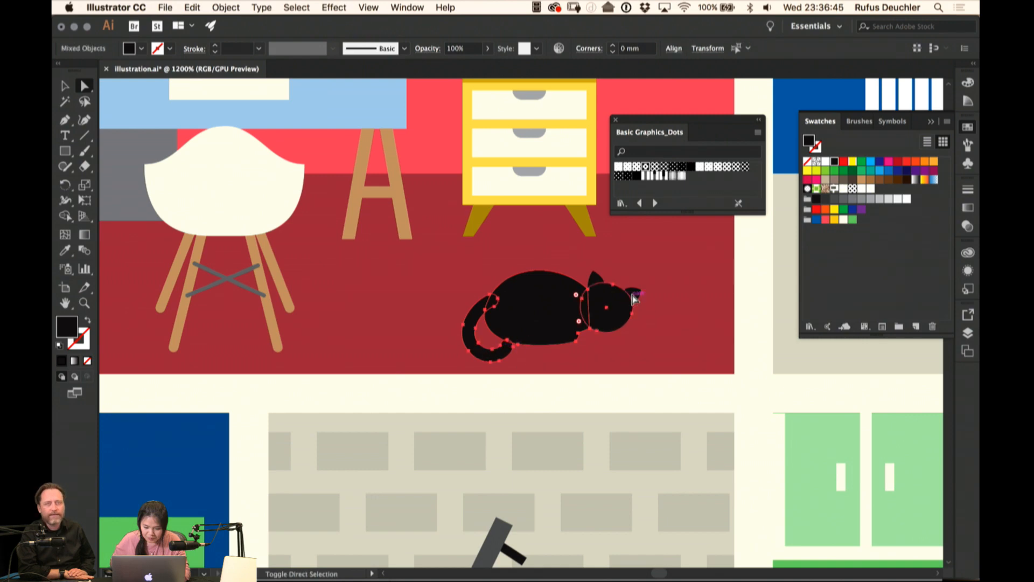
left_click(634, 294, "shift")
left_click(593, 278, "shift")
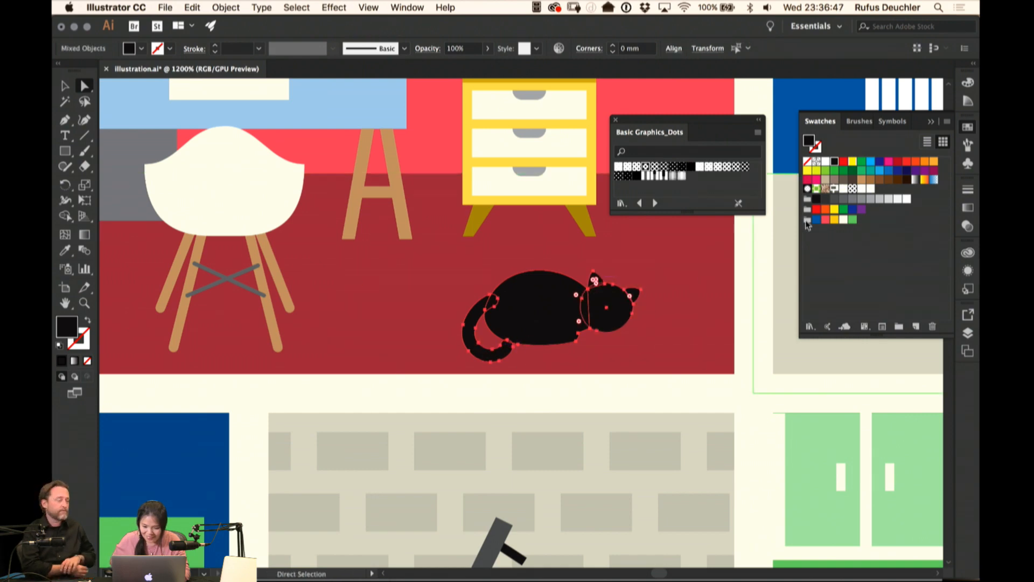
left_click(968, 101)
left_click(846, 128)
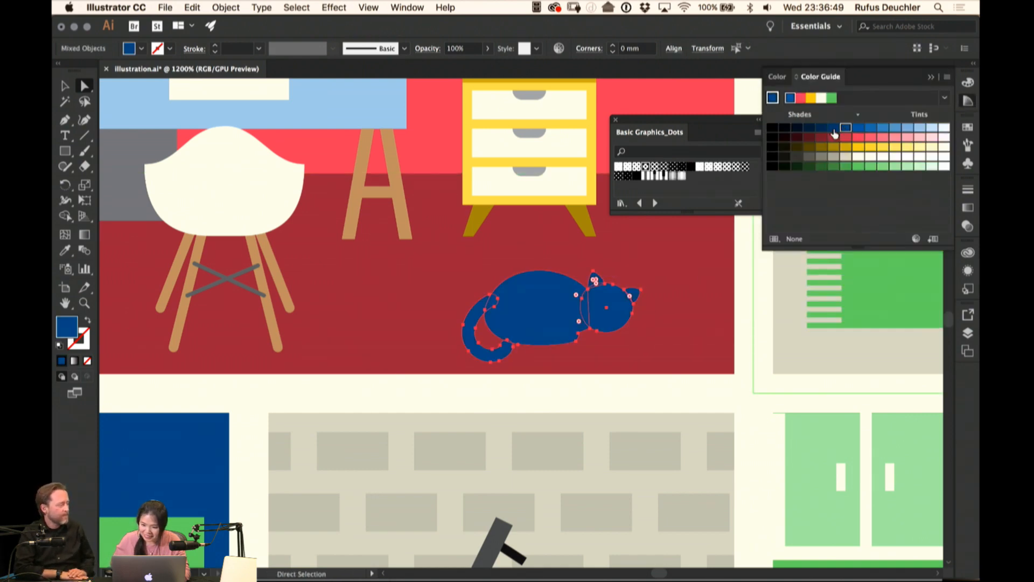
Compare the darkest grey swatches on the cat and fill it with the dark grey next to black
left_click(968, 126)
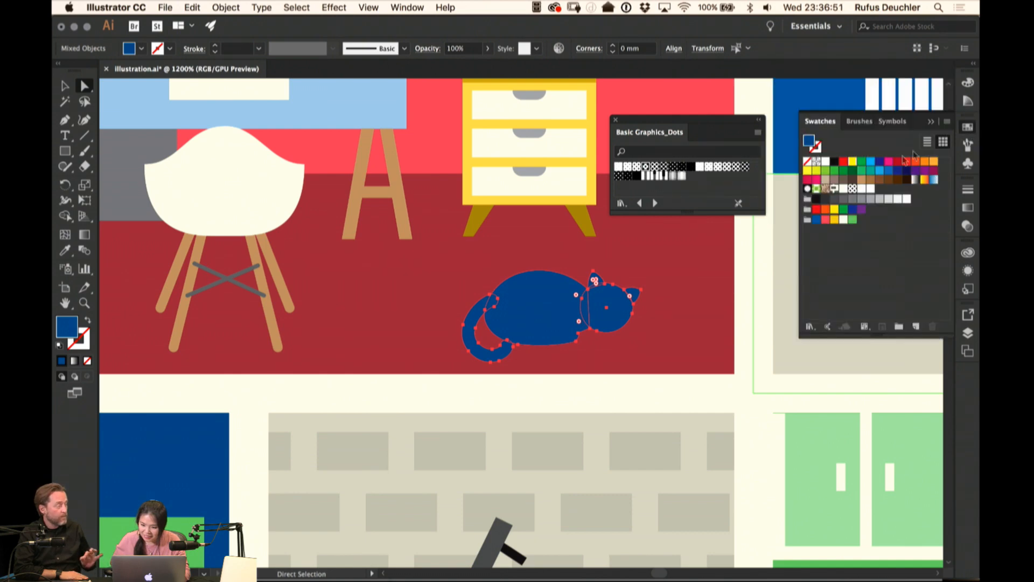
left_click(825, 199)
left_click(817, 199)
left_click(825, 199)
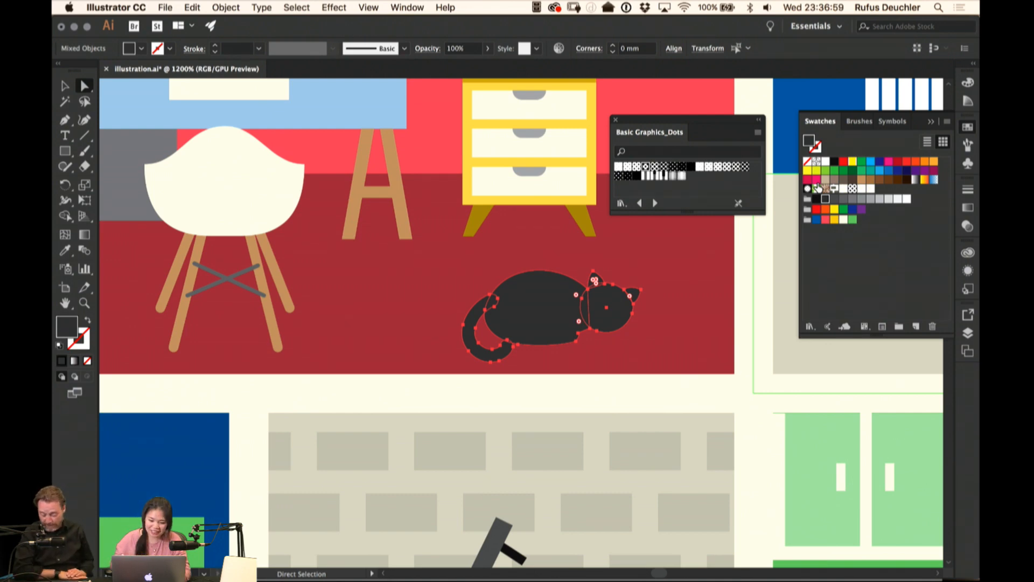
Reshape the cat's front paw by shifting its lower anchor point slightly and pulling curve handles from it
left_click(580, 338)
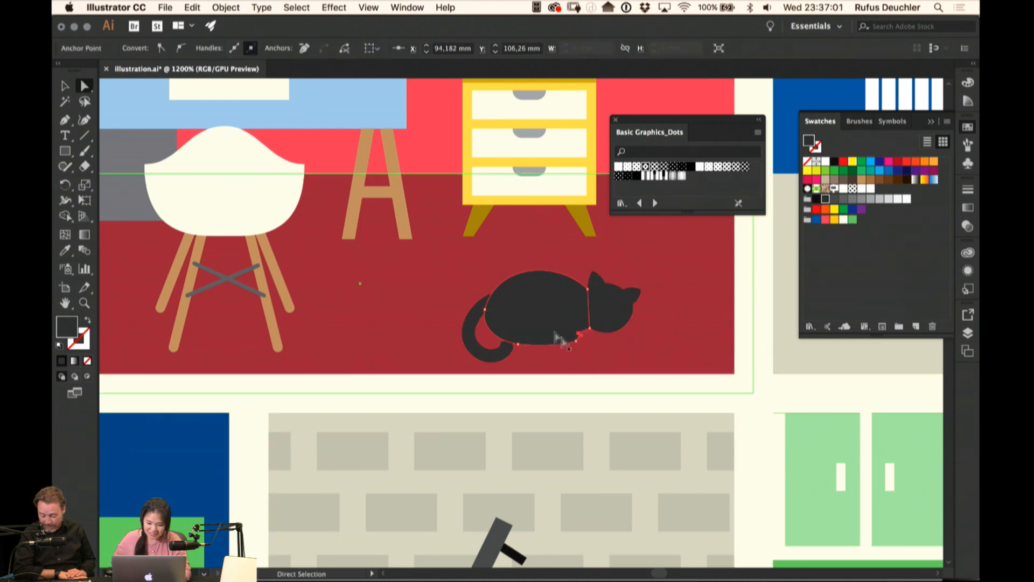
key("p")
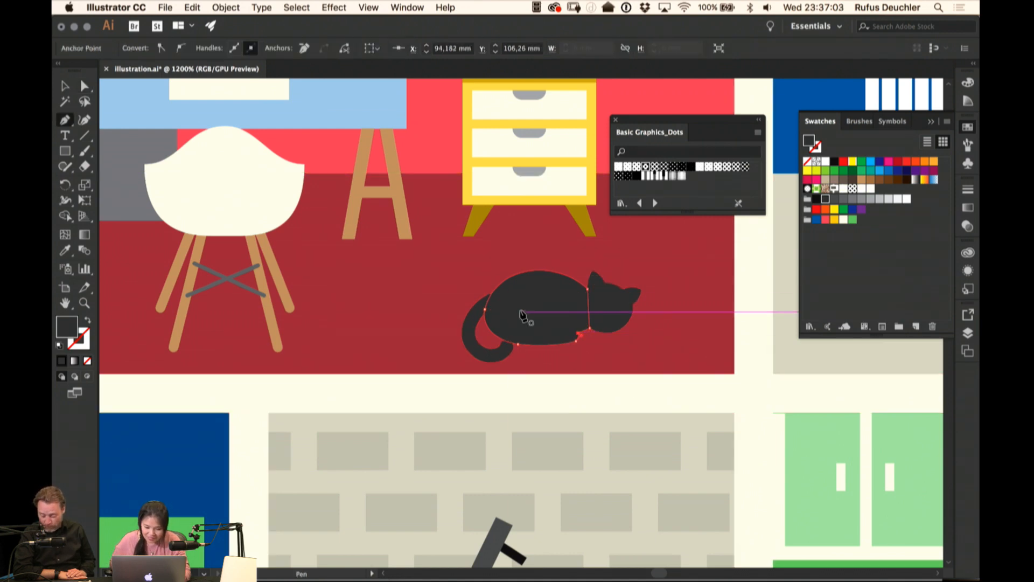
key("a")
left_click(709, 279)
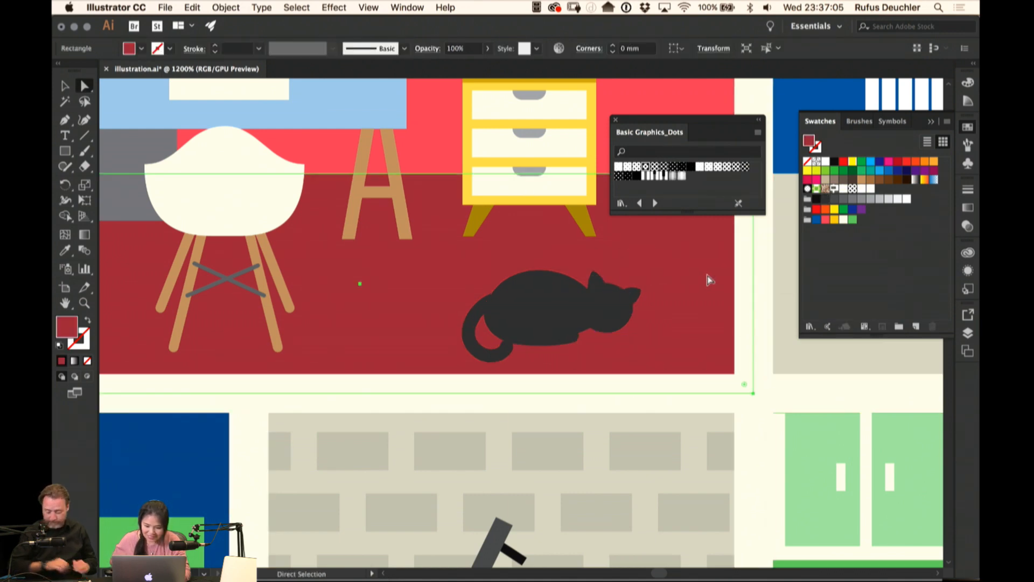
left_click(579, 333)
left_click_drag(576, 341, 574, 340)
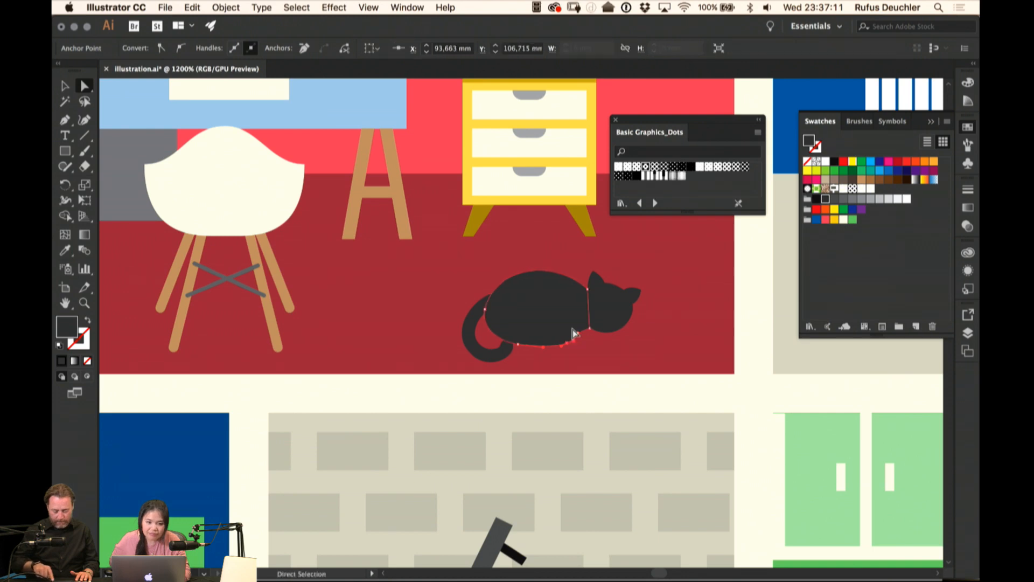
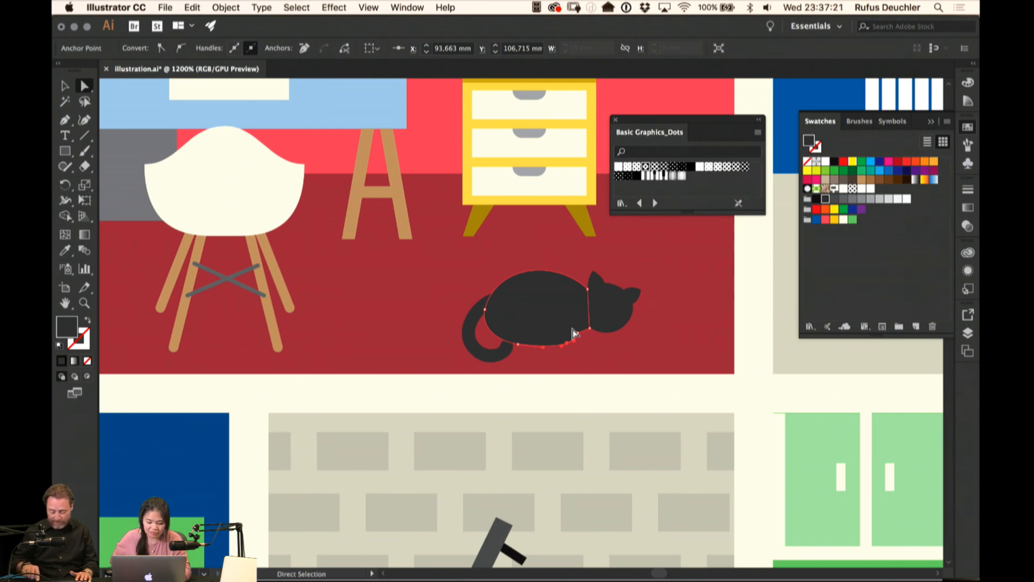
key("shift+c")
left_click_drag(567, 344, 576, 341)
key("a")
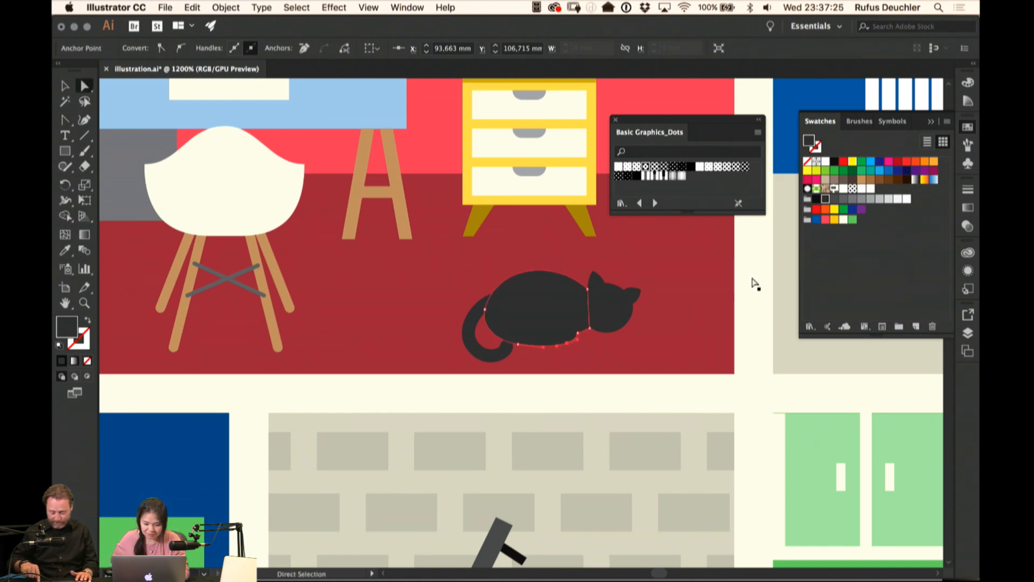
Adjust the anchor points along the cat's front paw to refine the notch between paw and head
left_click(756, 276)
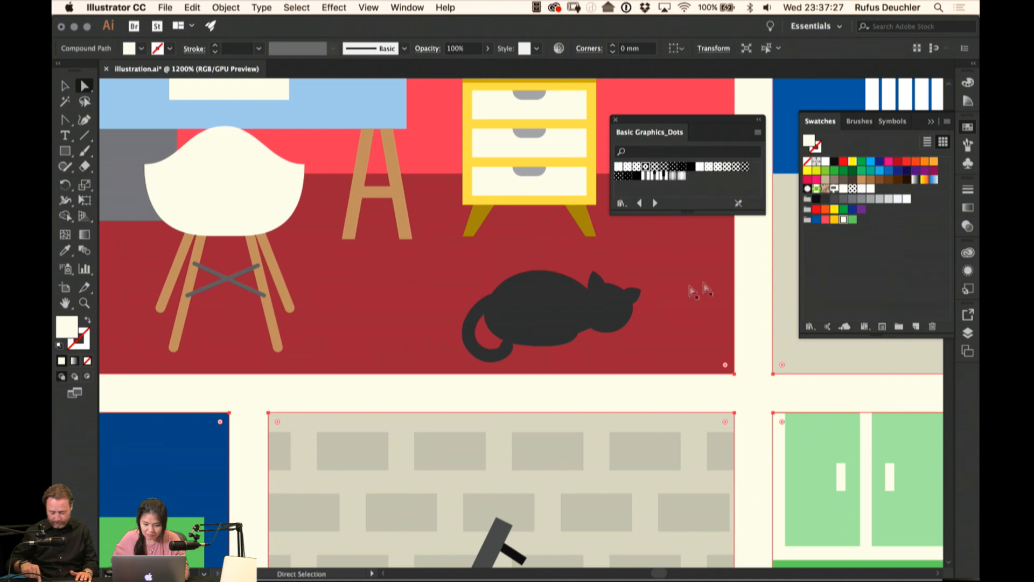
left_click(571, 340)
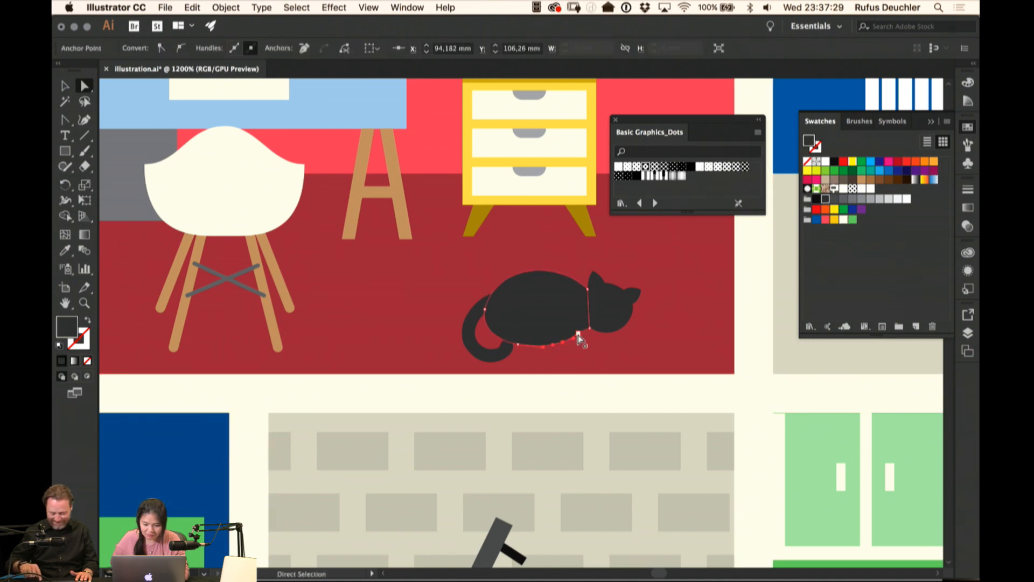
left_click(564, 342)
left_click_drag(564, 345, 562, 345)
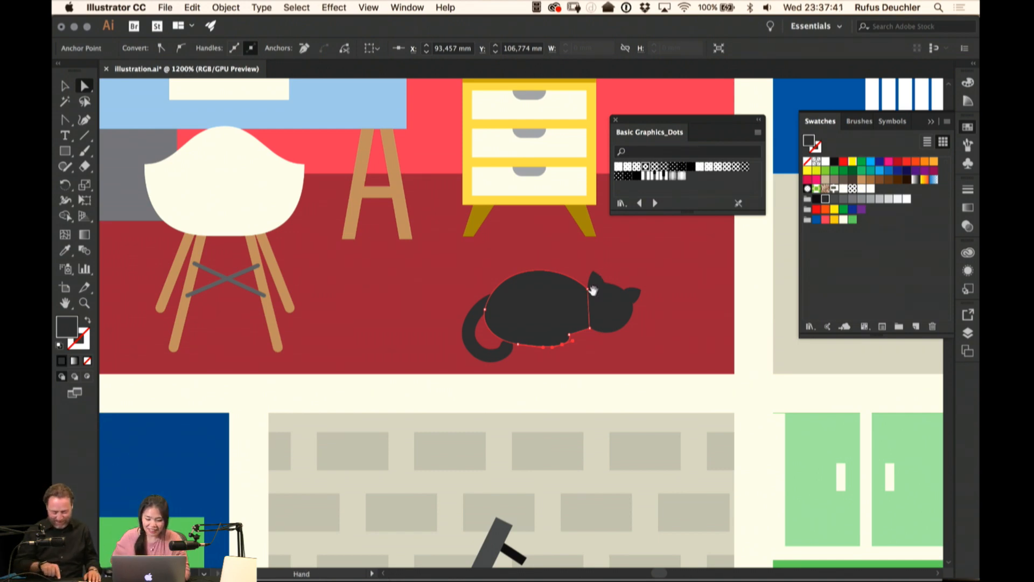
Select all parts of the cat and recolor them medium blue using a tint from the Color Guide
scroll(501, 291, "down", 2)
scroll(500, 291, "left", 1)
left_click(501, 291)
left_click(575, 287, "shift")
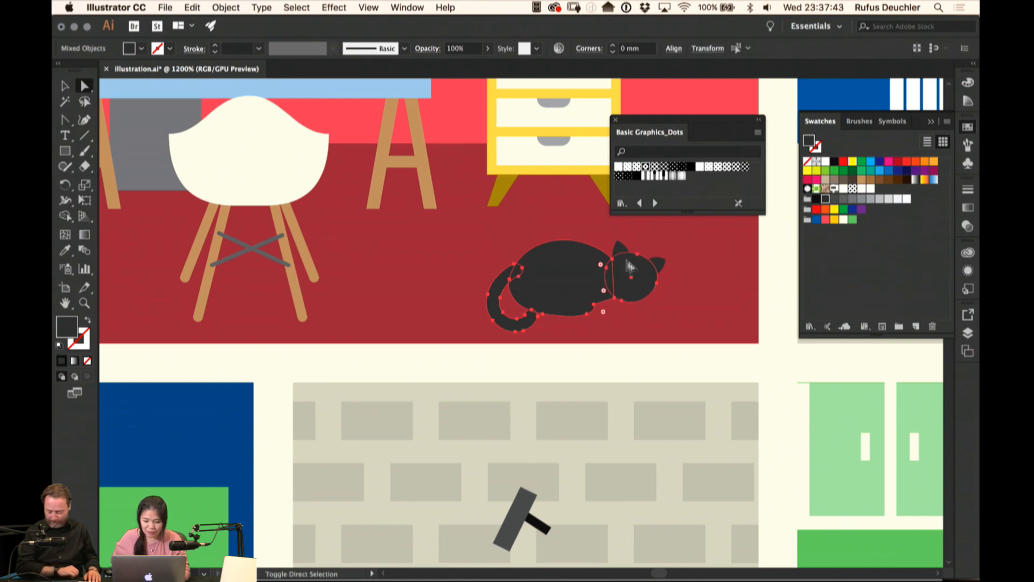
left_click(629, 260, "shift")
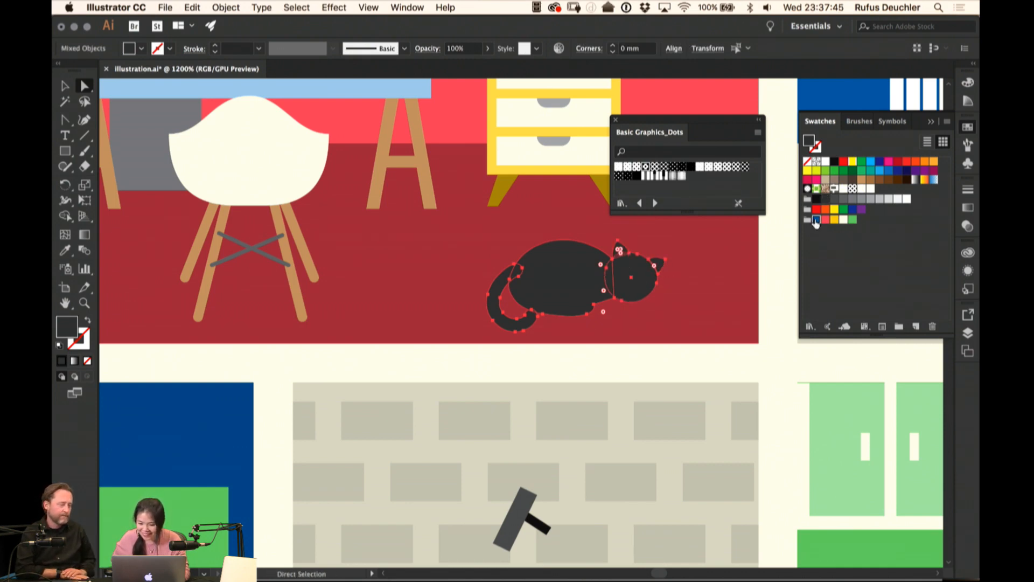
left_click(819, 218)
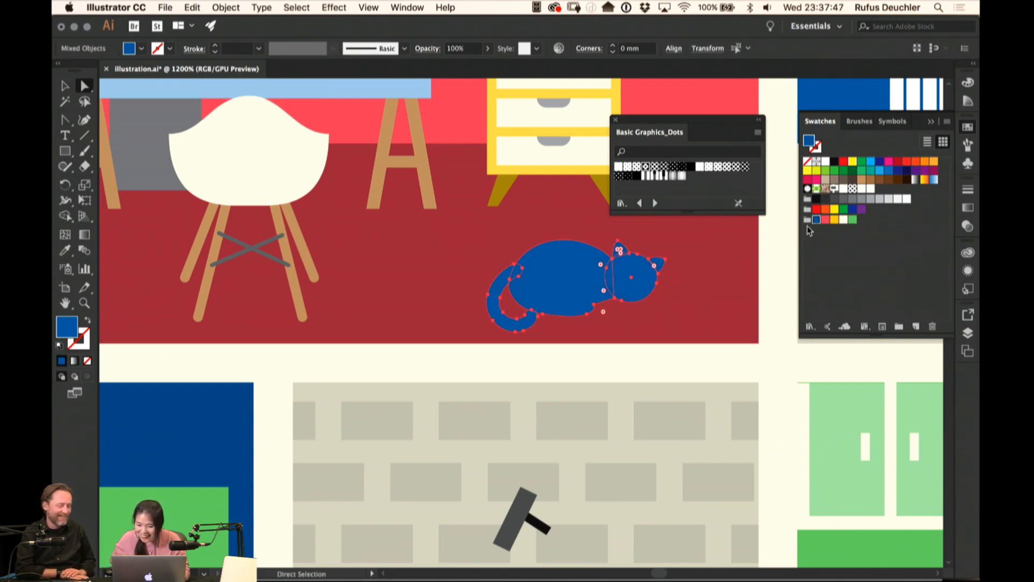
left_click(969, 101)
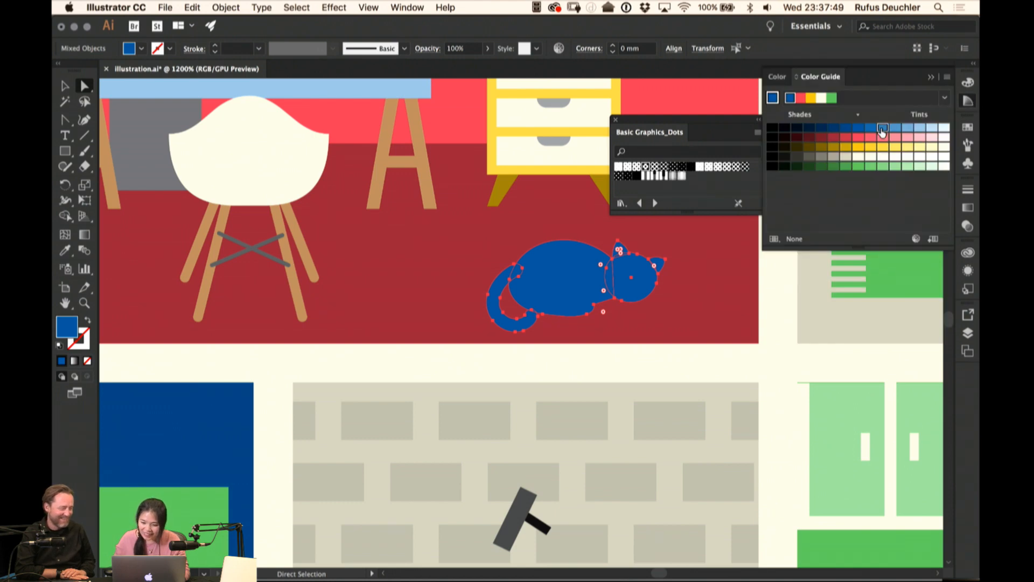
left_click(882, 132)
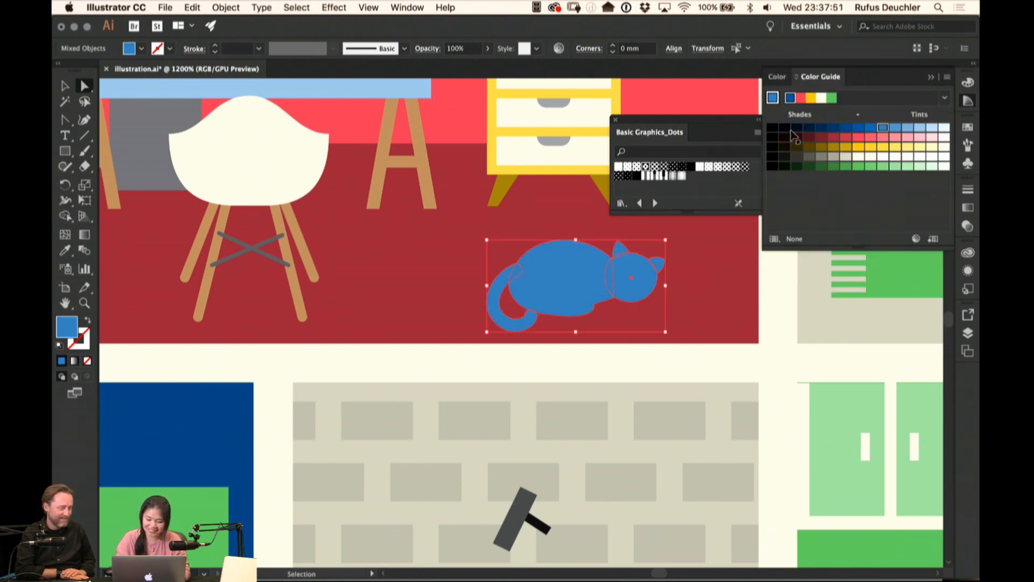
key("super+0")
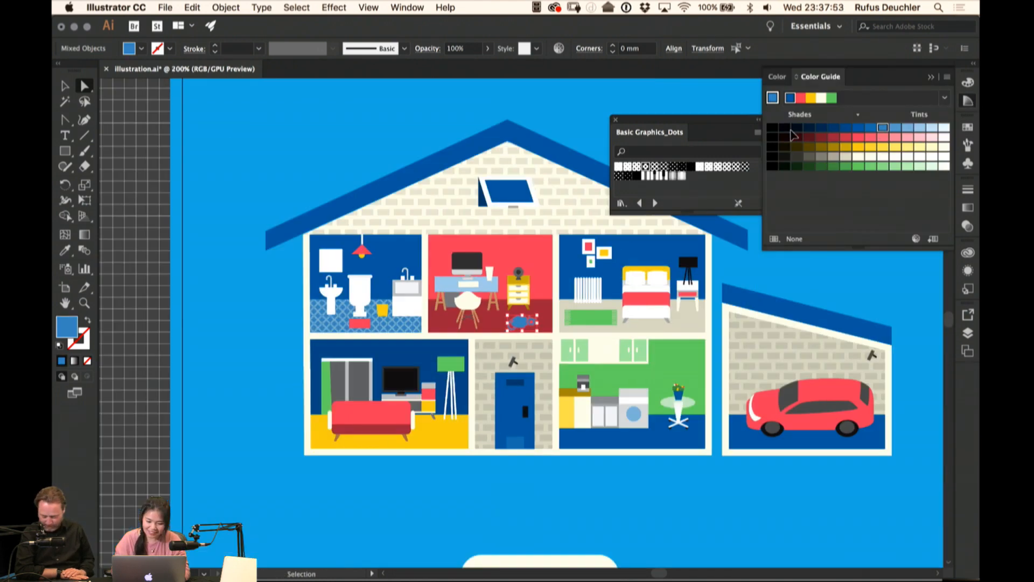
key("super+minus")
key("v")
left_click(414, 142)
left_click_drag(390, 264, 379, 213)
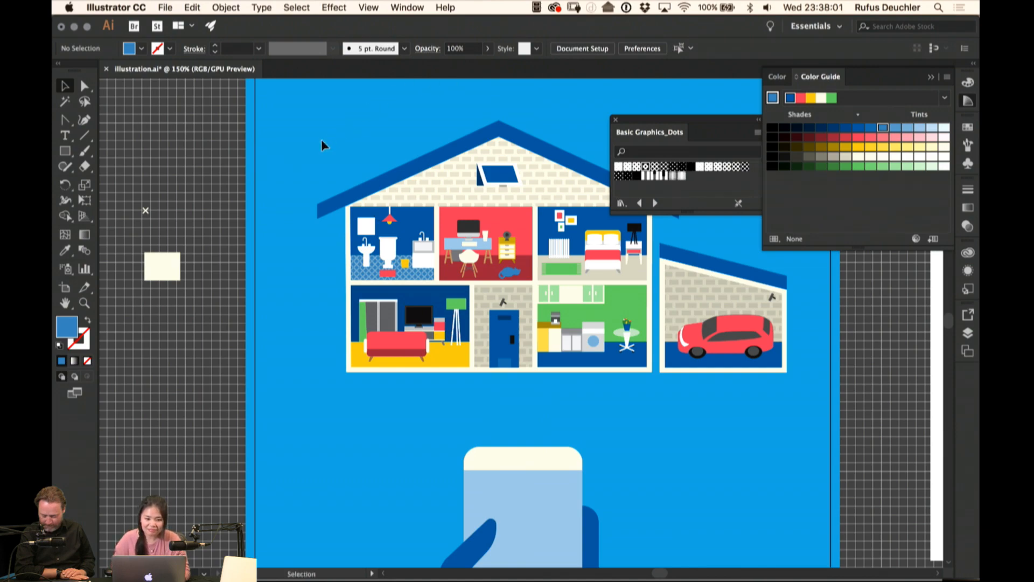
Review the illustration from the phone held in the hand to the cutaway house and its rooms
left_click_drag(321, 139, 323, 115)
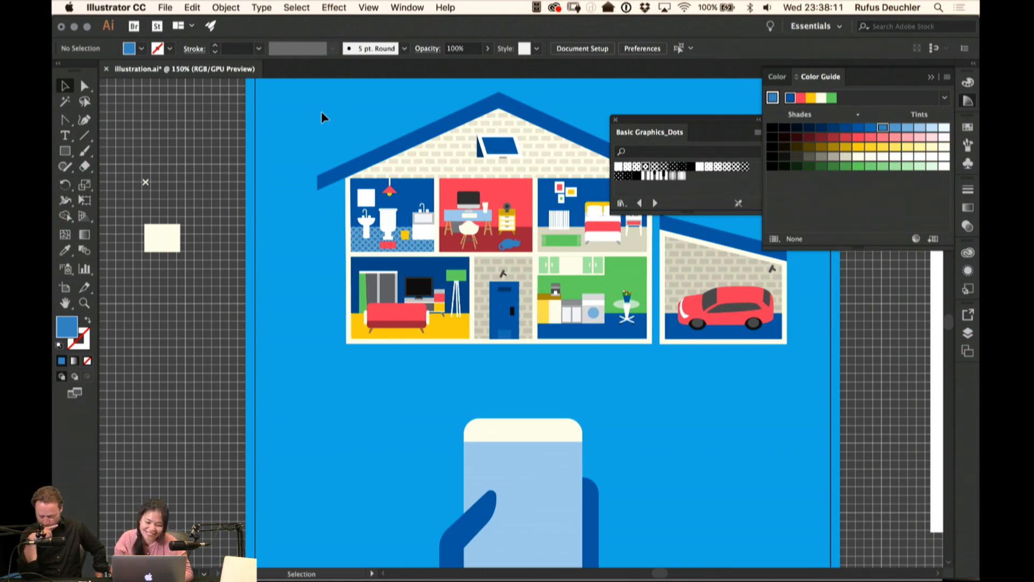
left_click_drag(625, 422, 622, 268)
key("a")
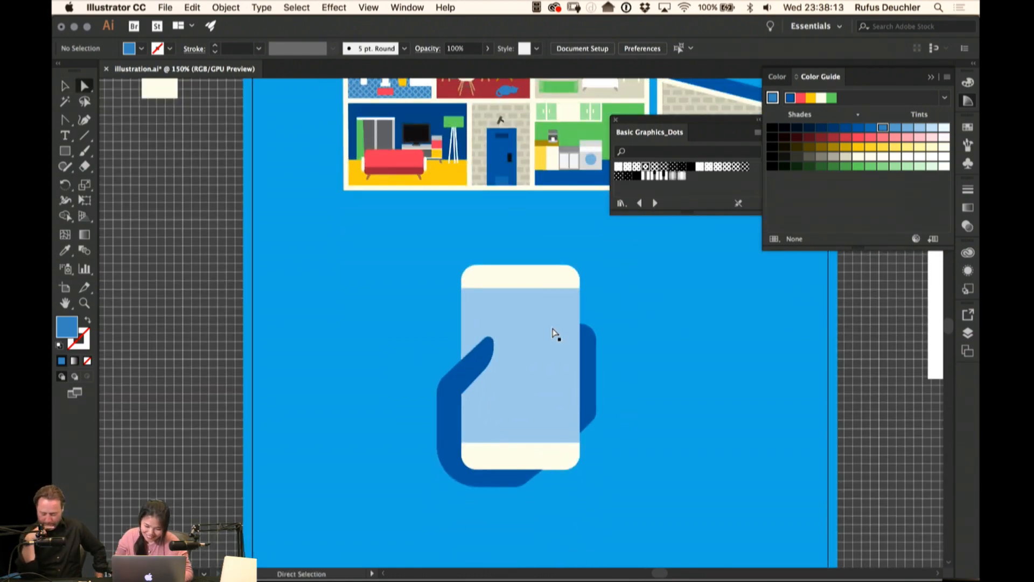
left_click(555, 329)
left_click(657, 308)
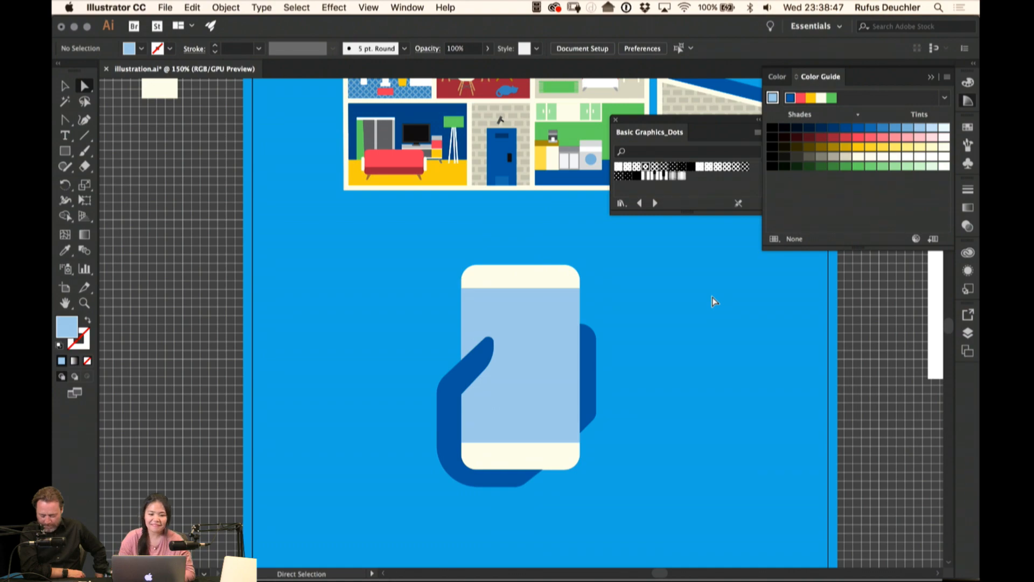
left_click_drag(661, 384, 526, 294)
key("v")
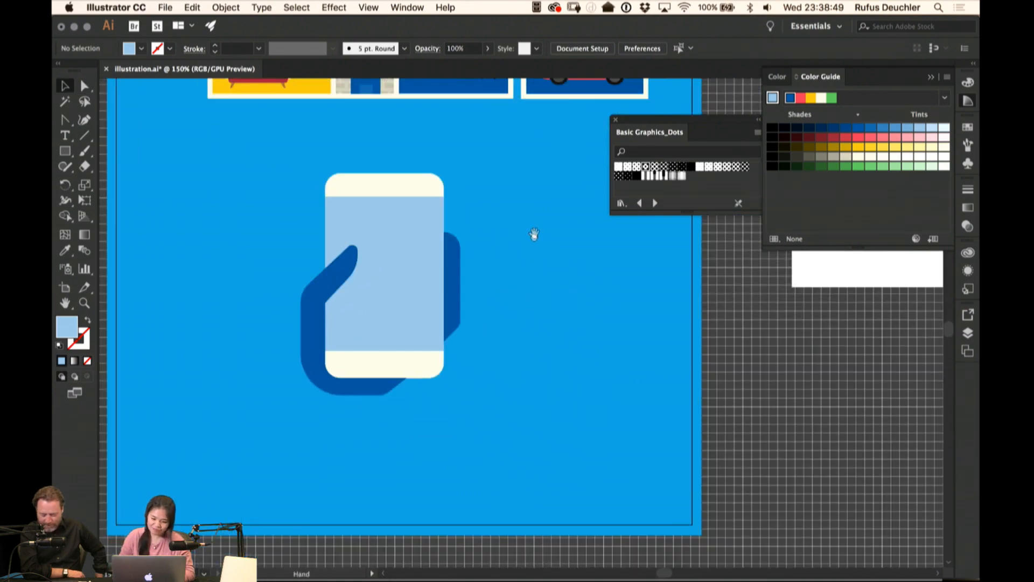
left_click_drag(534, 234, 527, 334)
scroll(526, 334, "up", 5)
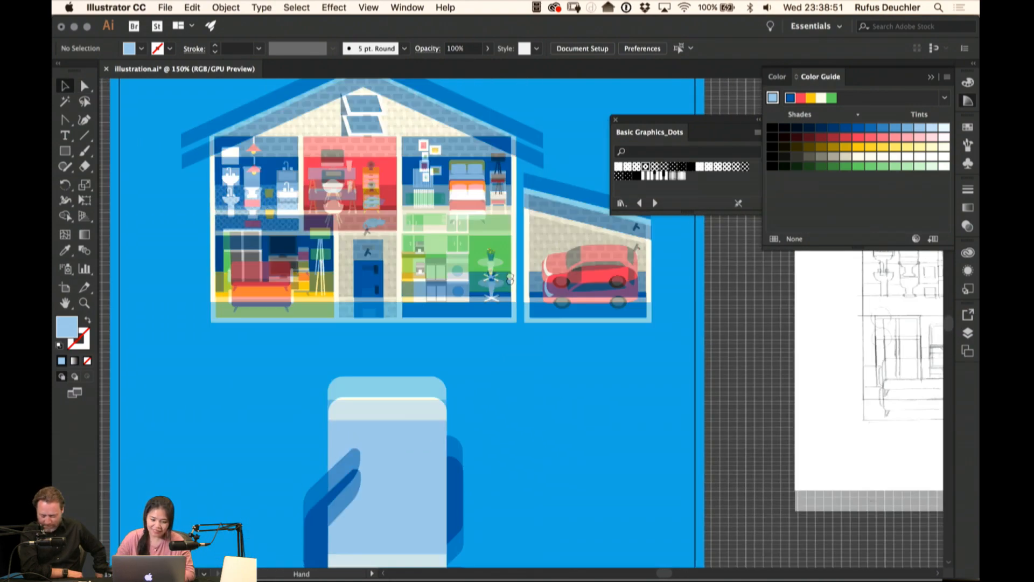
key("a")
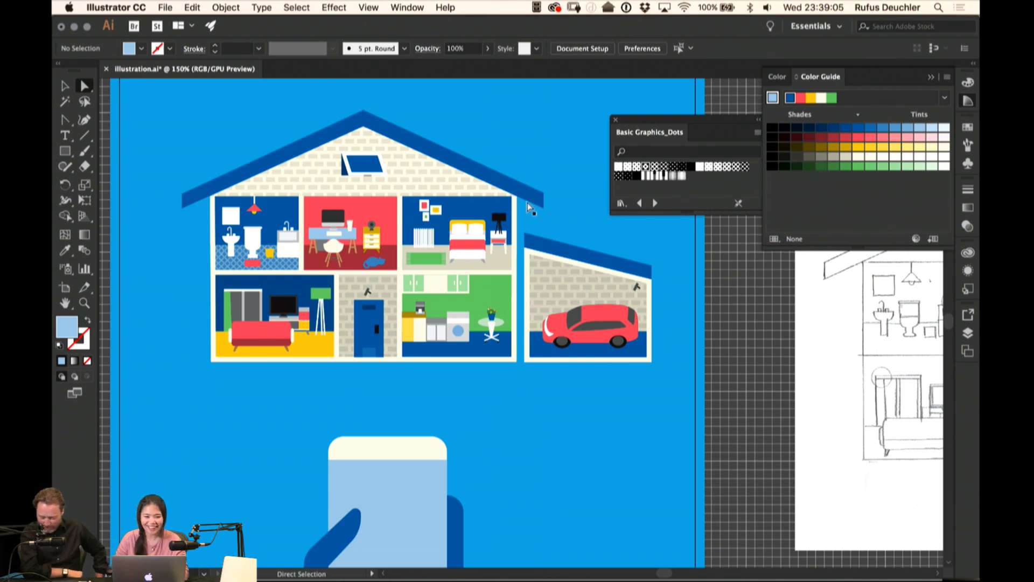
scroll(563, 174, "down", 2)
scroll(563, 174, "left", 1)
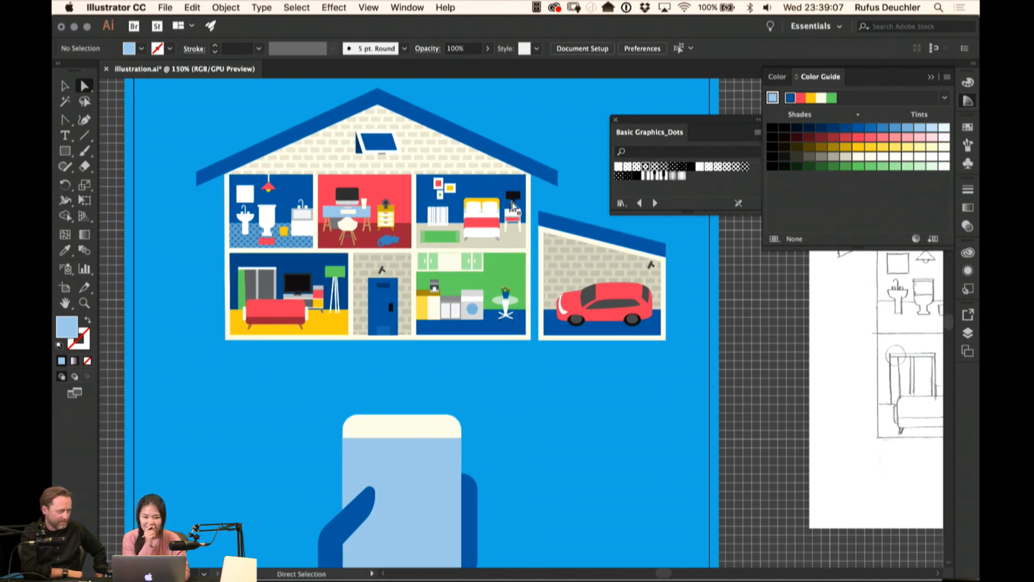
scroll(503, 280, "down", 4)
scroll(504, 280, "left", 1)
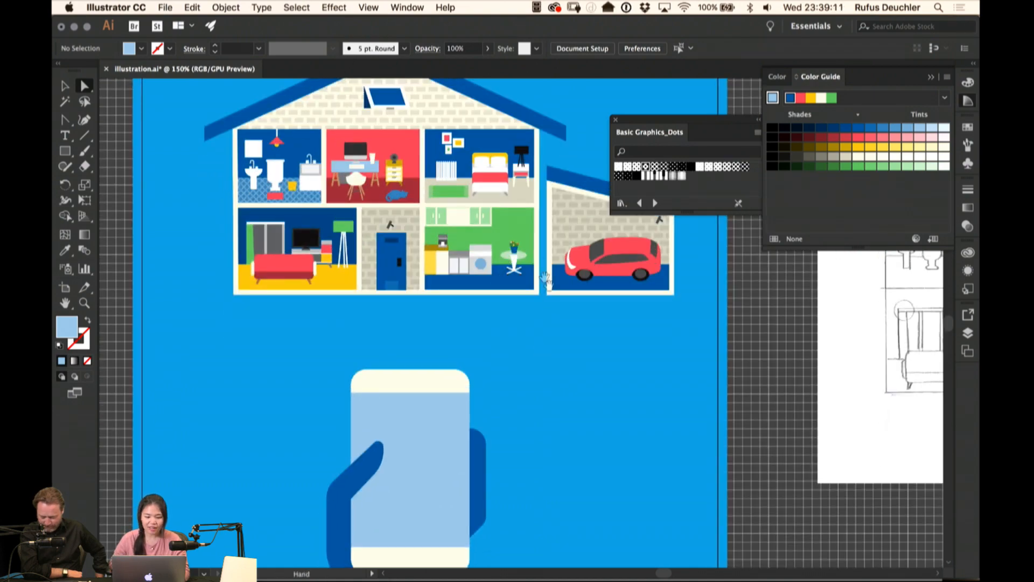
scroll(557, 336, "up", 5)
scroll(557, 336, "left", 1)
scroll(559, 339, "down", 2)
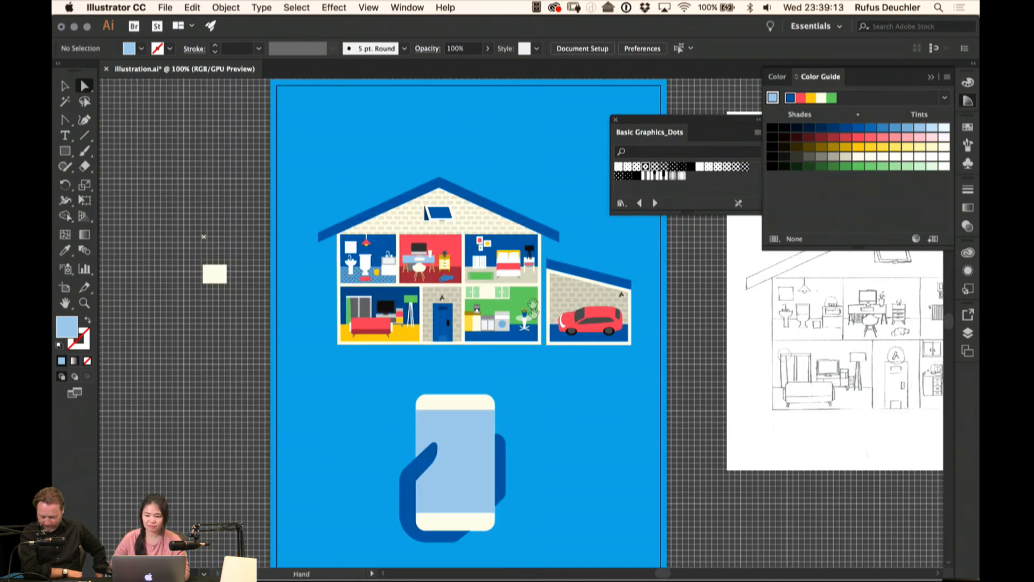
scroll(520, 325, "right", 1)
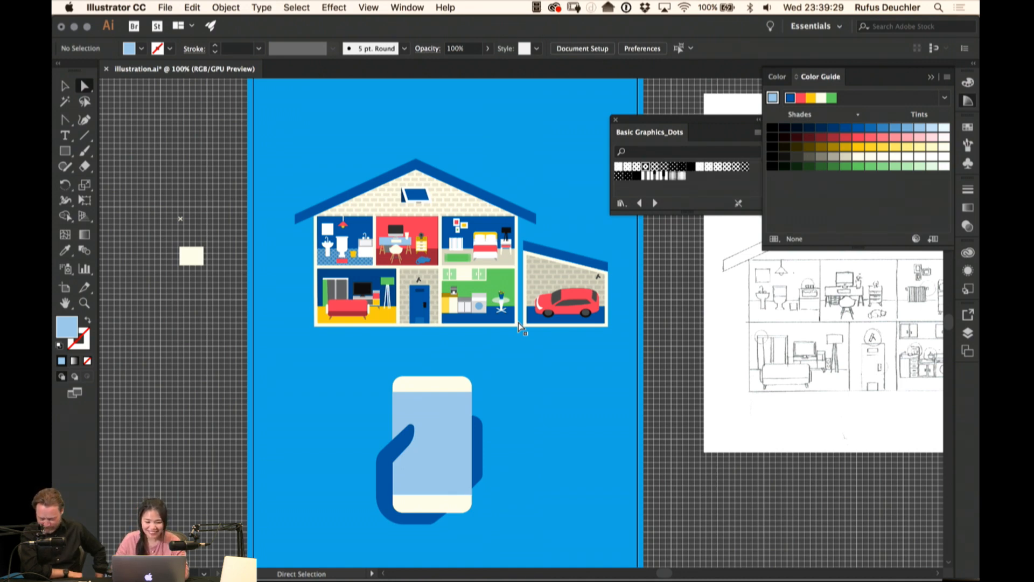
Select every part of the cat in the office and fill them with the dark grey swatch next to black
key("v")
left_click(419, 263)
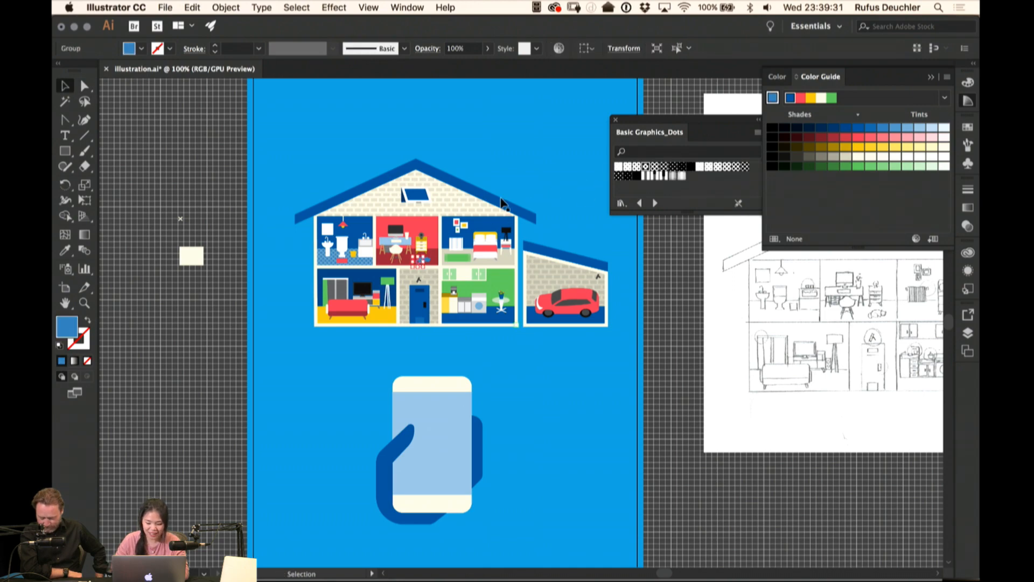
key("super+equal")
key("super+equal")
key("super+equal")
key("super+equal")
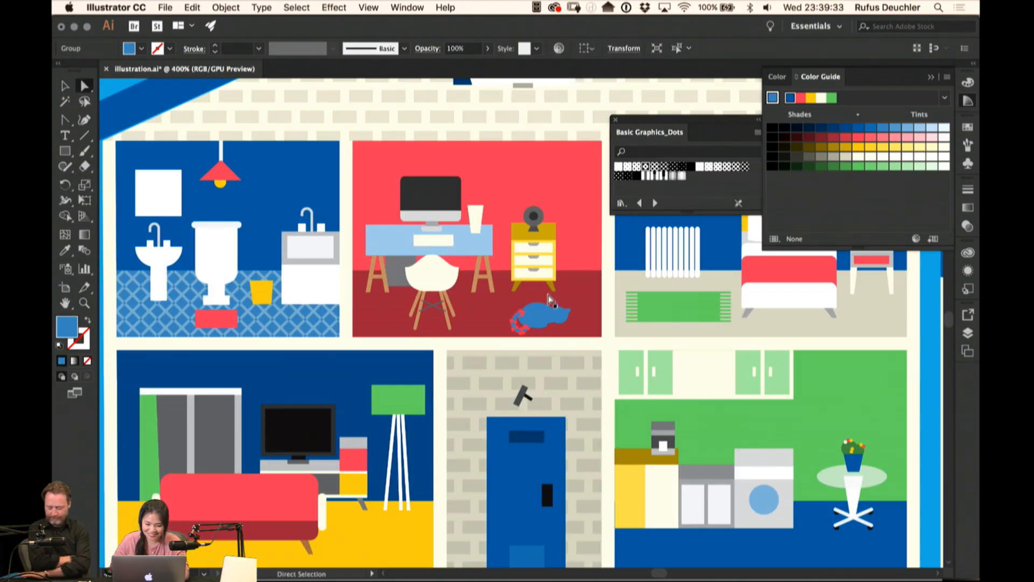
left_click(549, 302, "super")
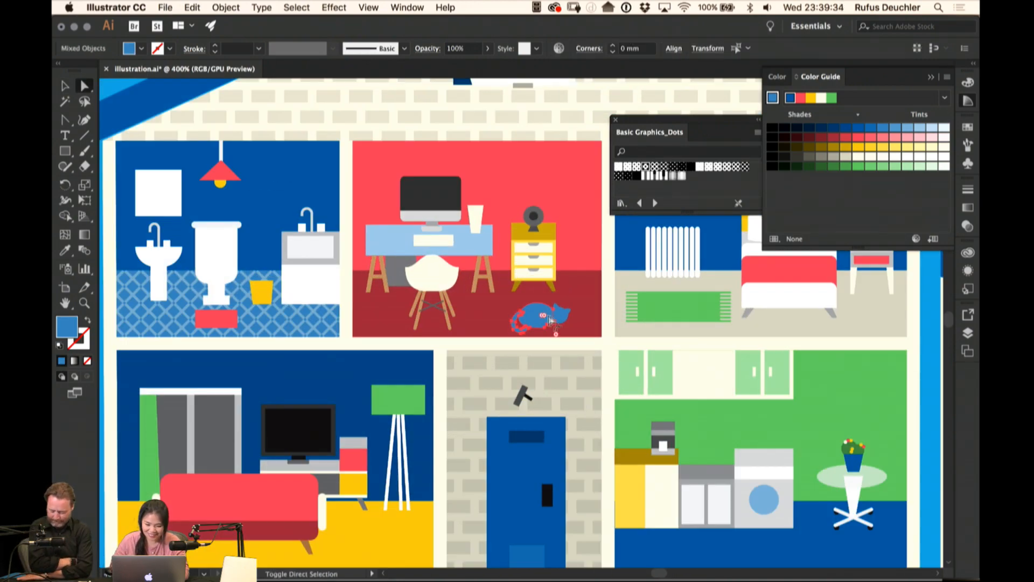
left_click(586, 293)
left_click(556, 315)
left_click(531, 318, "shift")
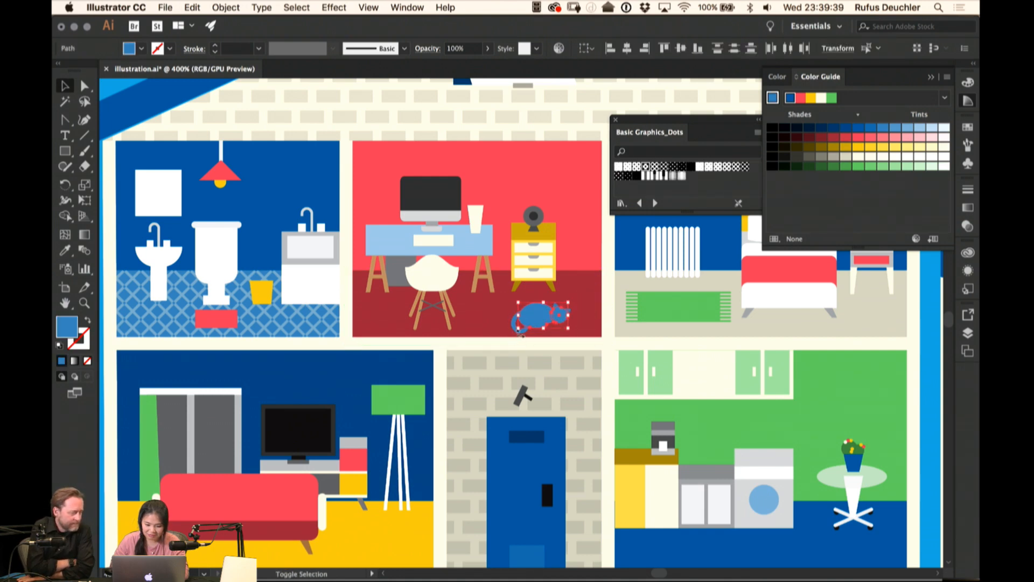
key("super+equal")
key("super+equal")
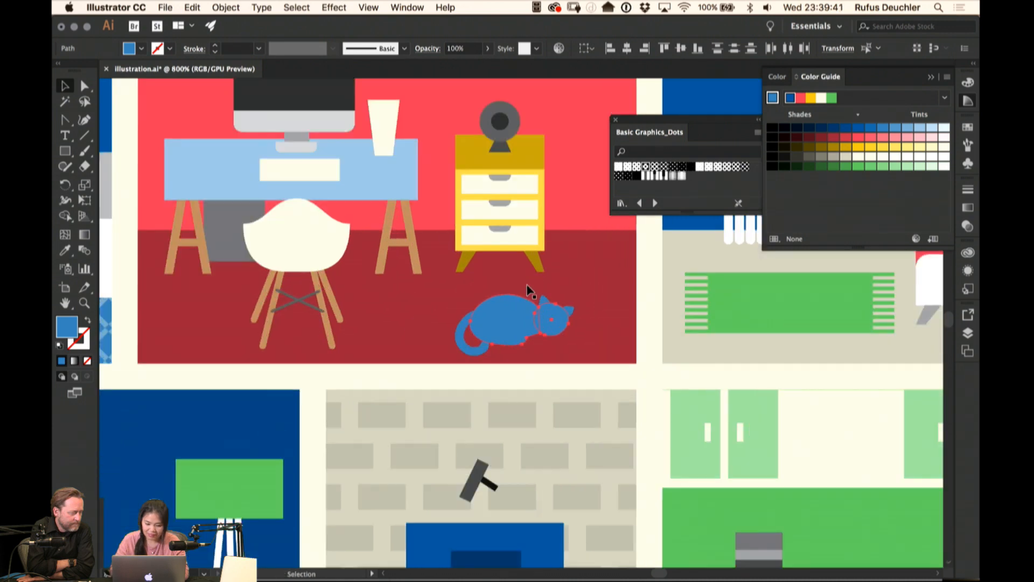
left_click(466, 316, "shift")
left_click(460, 343, "shift")
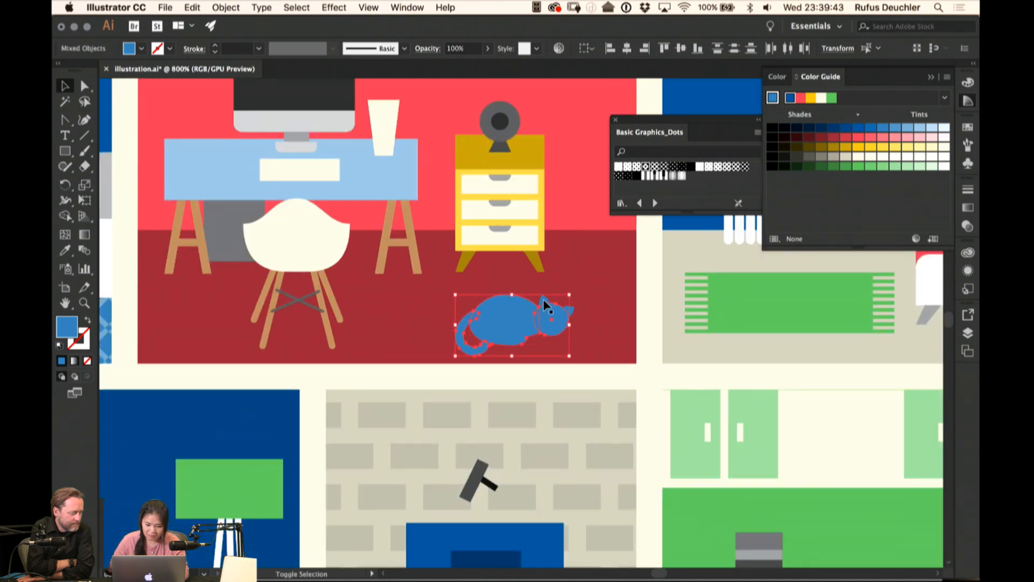
left_click(572, 316, "shift")
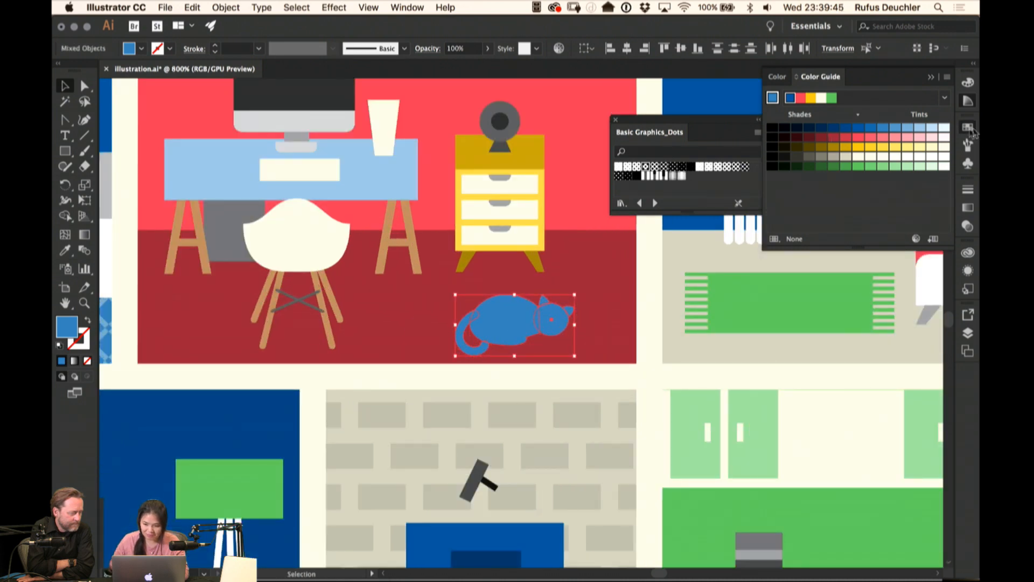
left_click(969, 127)
left_click(834, 201)
left_click(821, 198)
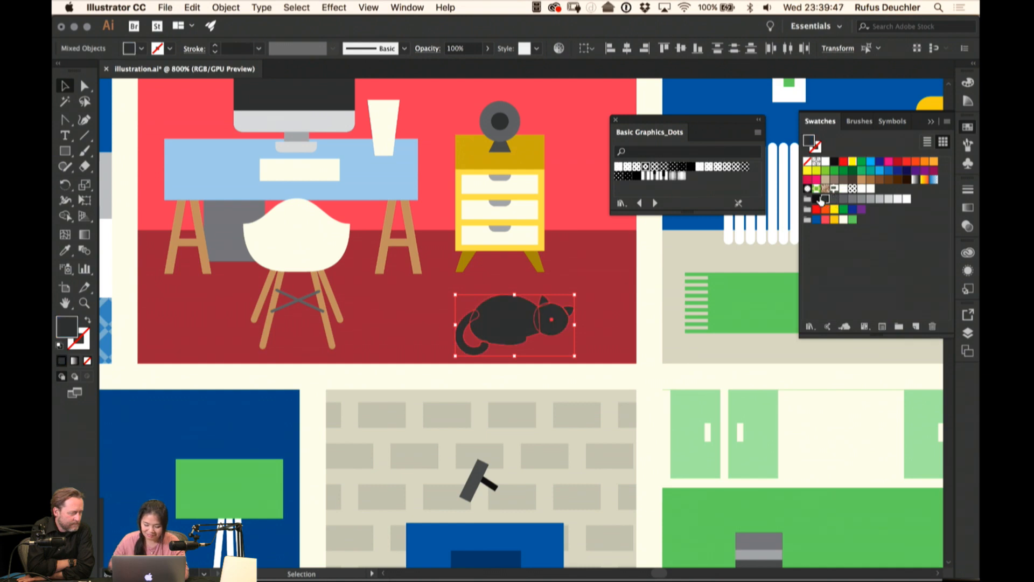
key("a")
key("super+0")
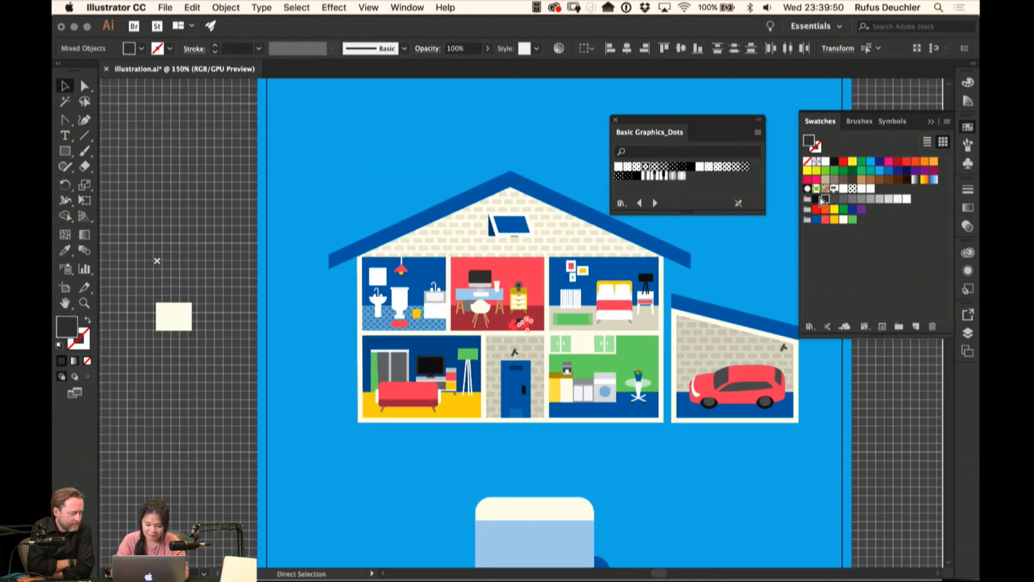
key("v")
left_click(425, 127)
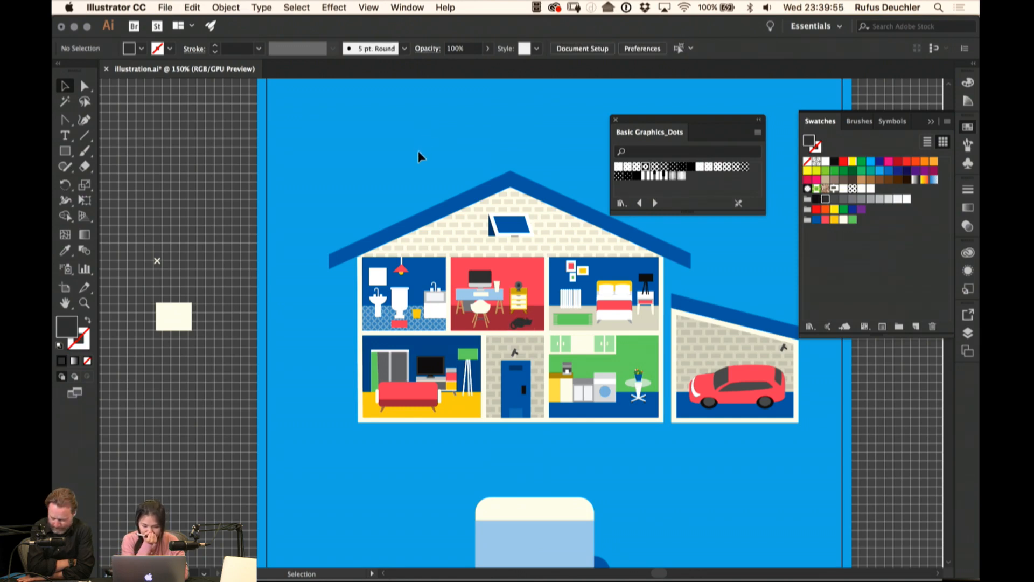
Hide and show the illustration layer to check which artwork it holds
scroll(418, 150, "right", 3)
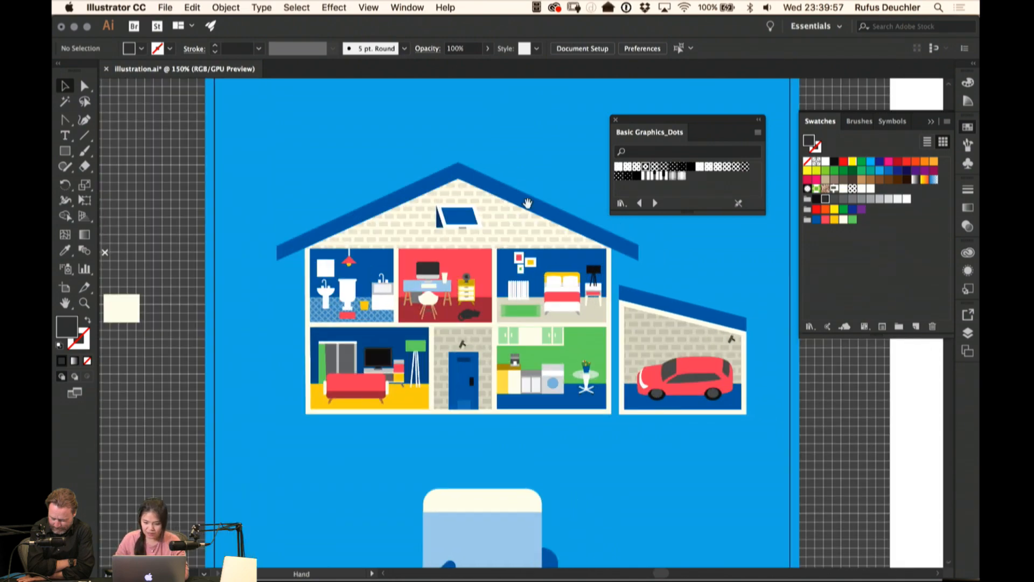
left_click(968, 290)
left_click(968, 333)
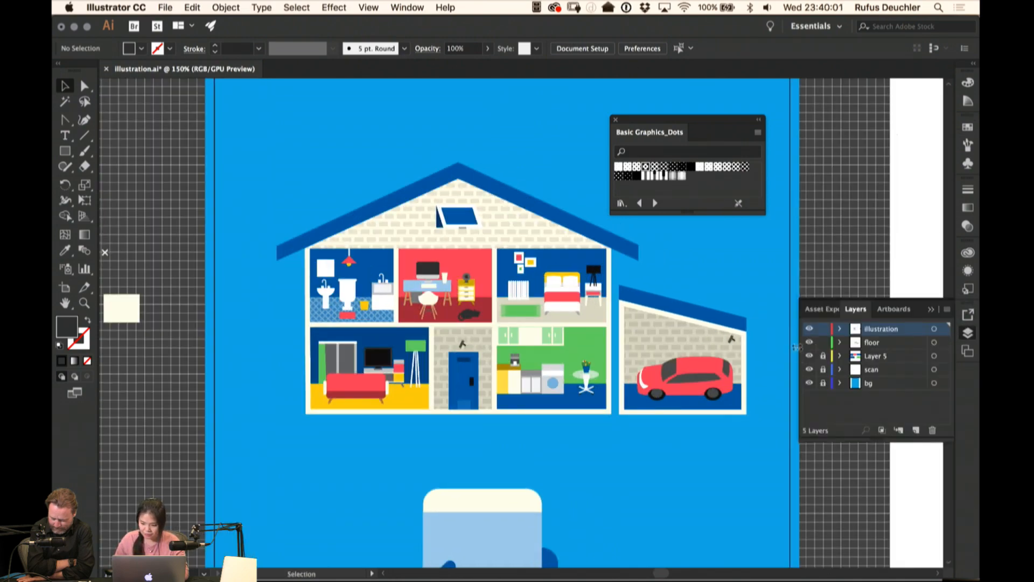
left_click(808, 330)
left_click(809, 330)
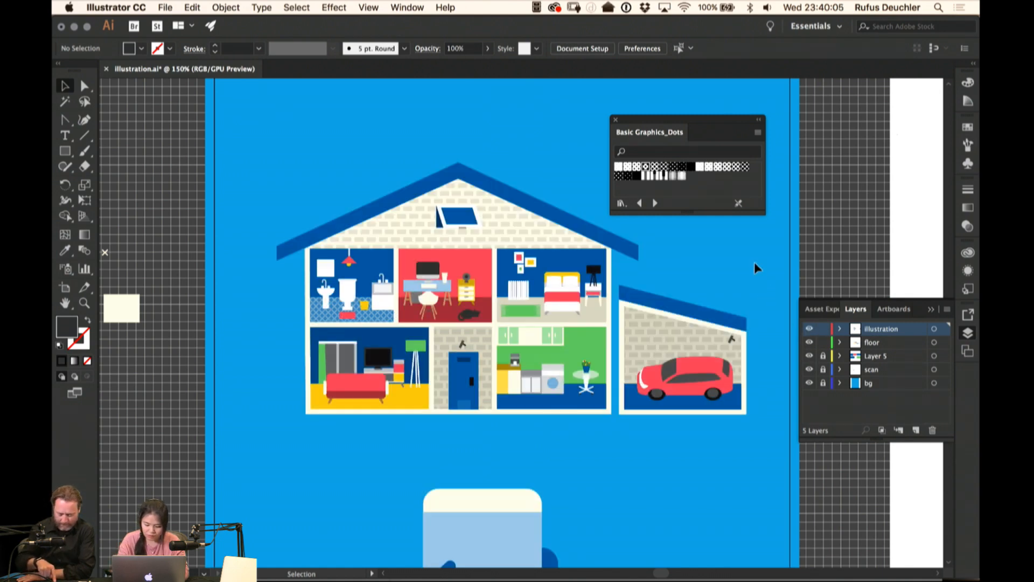
Draw a dark grey circle about 15 mm in diameter centred over the bathroom ceiling lamp
key("l")
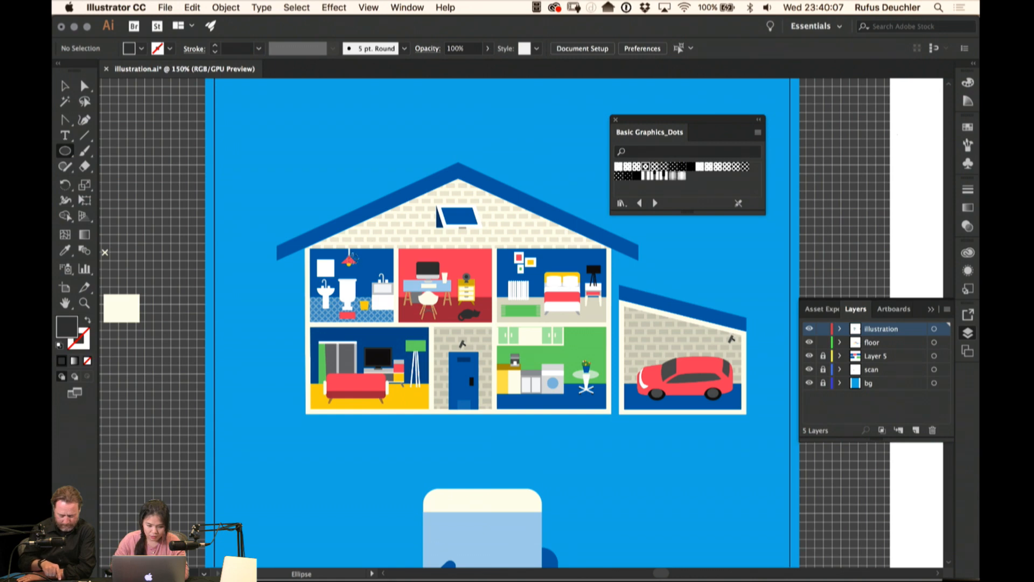
mouse_move(351, 259)
left_mouse_down()
mouse_move(372, 280)
mouse_move(353, 266)
left_mouse_up()
key("v")
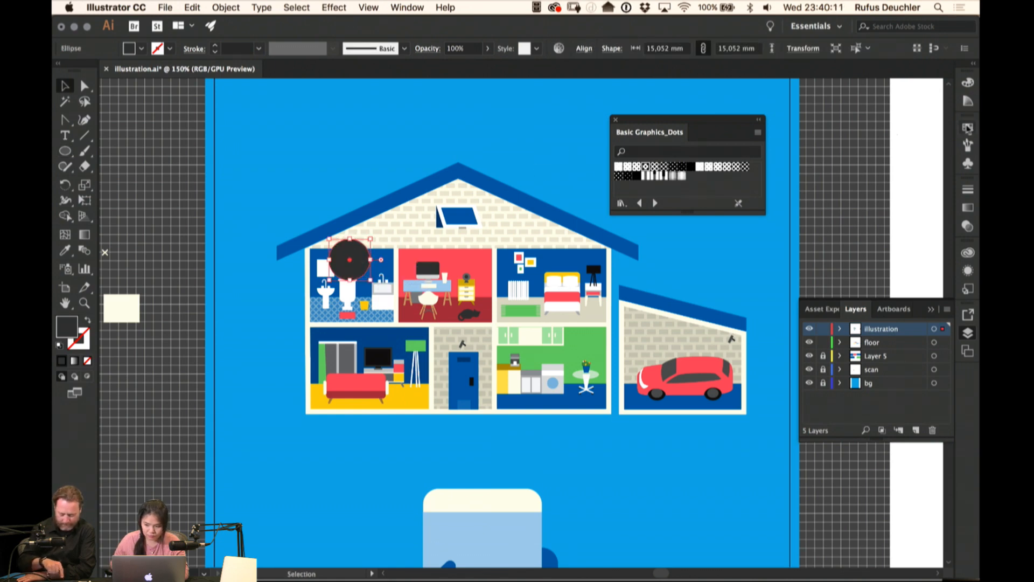
Paste copies of the circle over the front-door camera, the living-room floor lamp, the bedroom radiator and the kitchen's round table
key("super+c")
key("super+v")
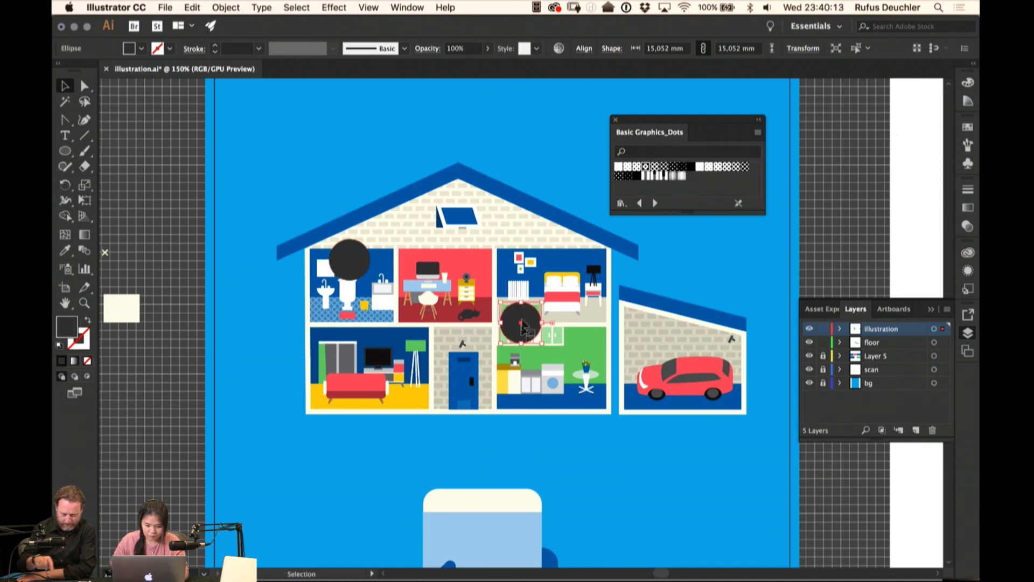
left_click_drag(502, 337, 446, 363)
key("super+v")
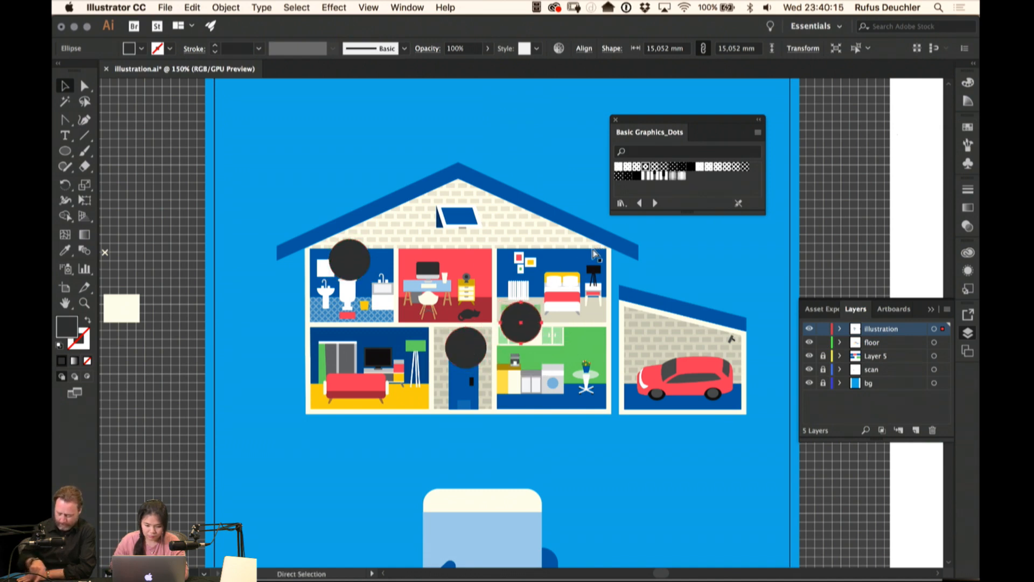
left_click_drag(528, 319, 409, 350)
key("super+v")
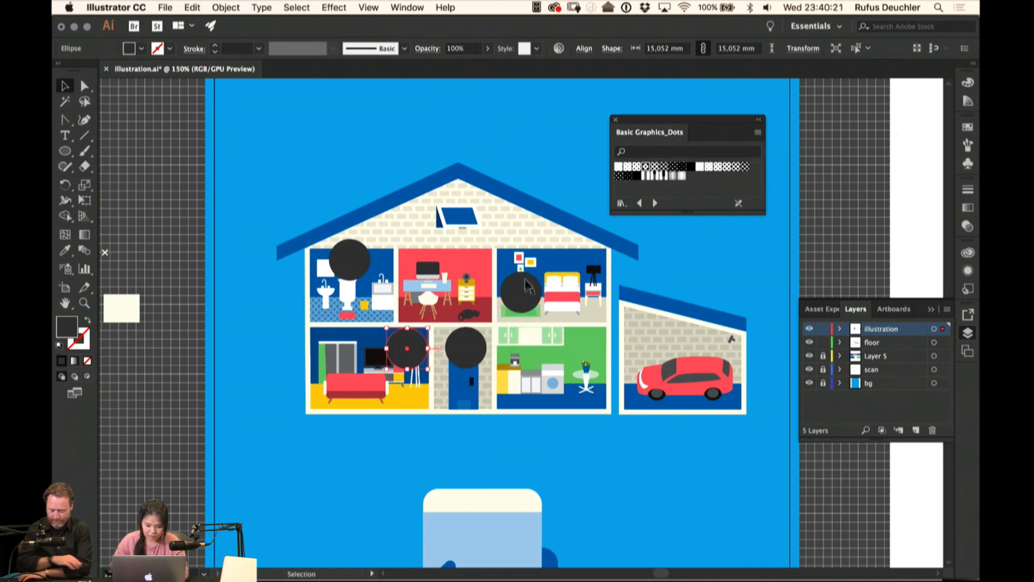
key("super+v")
left_click_drag(523, 328, 585, 366)
scroll(684, 280, "right", 2)
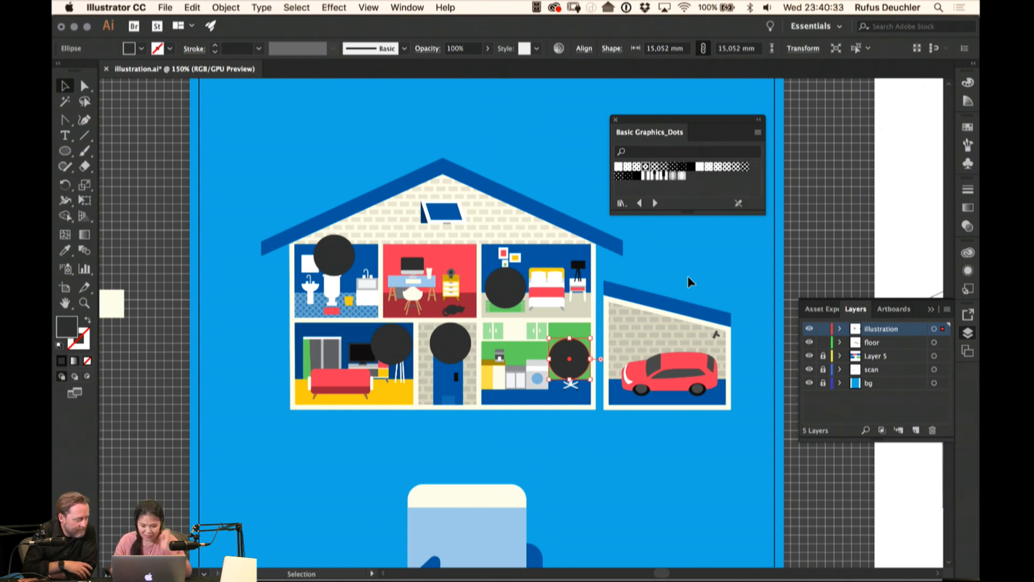
left_click(506, 292)
left_click(450, 345, "shift")
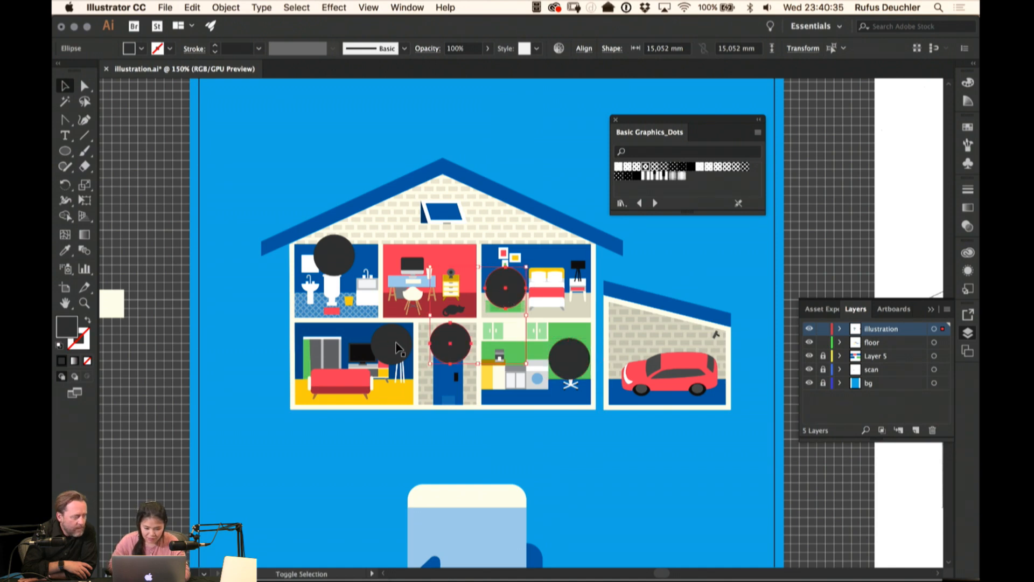
left_click(391, 345, "shift")
left_click(344, 261, "shift")
left_click(642, 261)
Copy the kitchen circle and place duplicates over the lamp on the bedroom nightstand and the camera in the garage
left_click(581, 359)
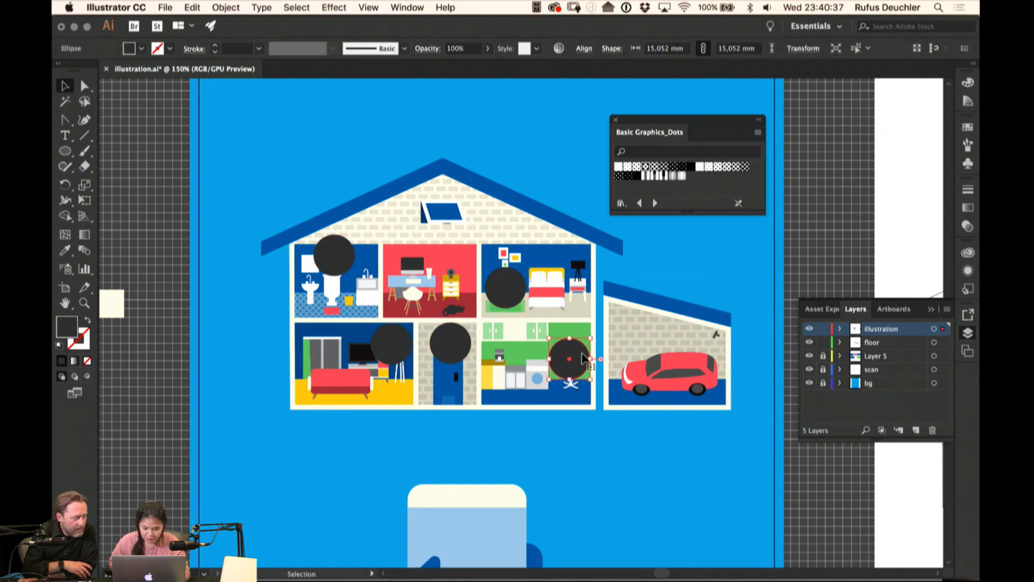
key("super+c")
key("super+v")
left_click_drag(531, 319, 532, 319)
left_click_drag(581, 265, 582, 268)
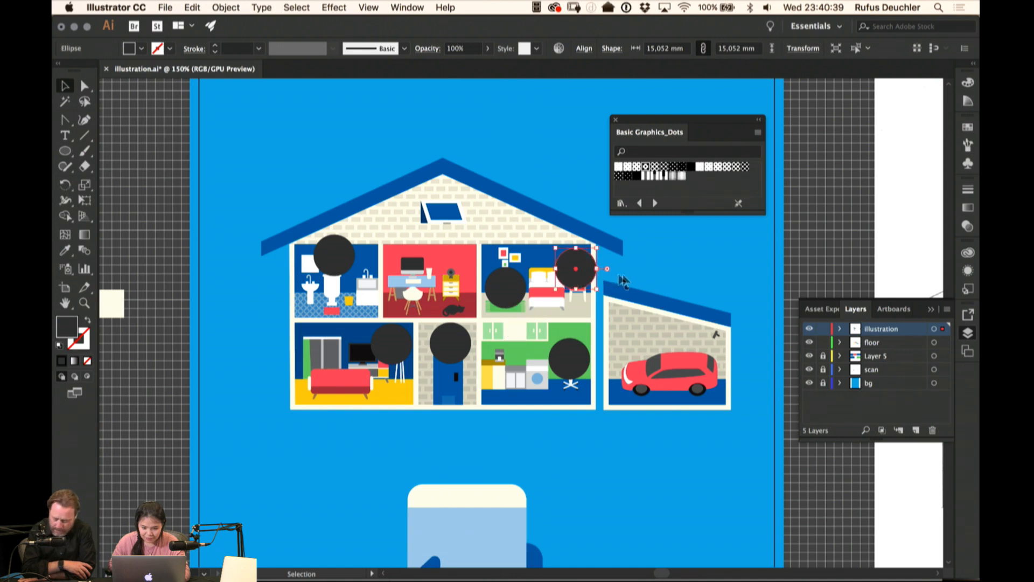
key("super+v")
left_click_drag(528, 327, 726, 340)
left_click(580, 363, "shift")
left_click(571, 274, "shift")
left_click(508, 291, "shift")
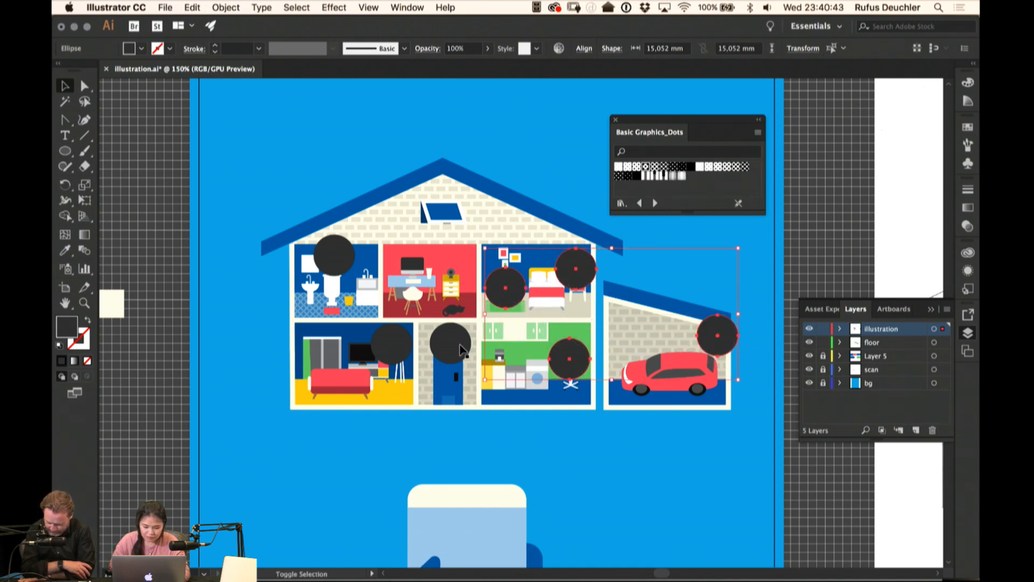
left_click(451, 345, "shift")
left_click(392, 345, "shift")
left_click(342, 258, "shift")
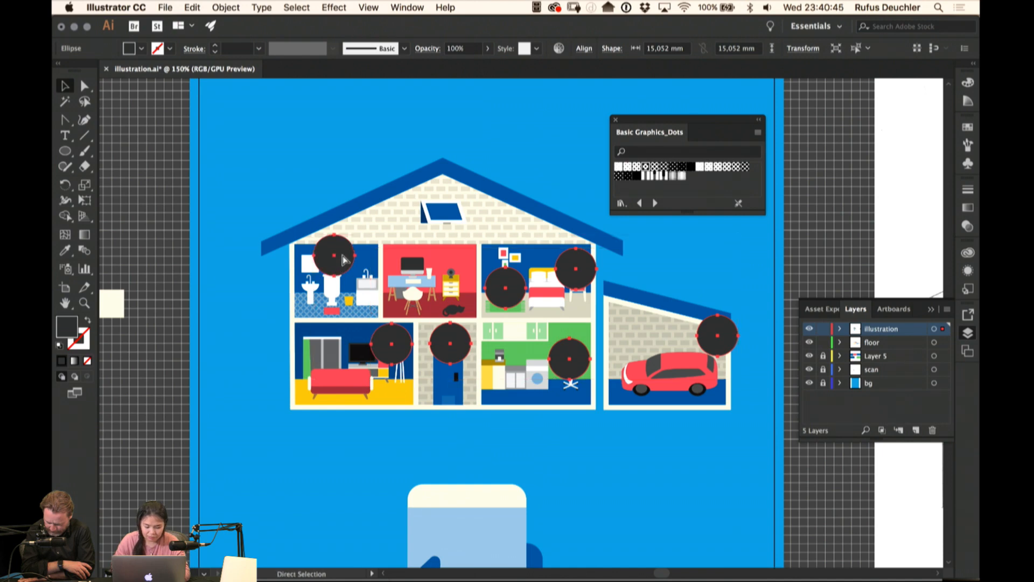
left_click(539, 147)
left_click(546, 241)
left_click(555, 163)
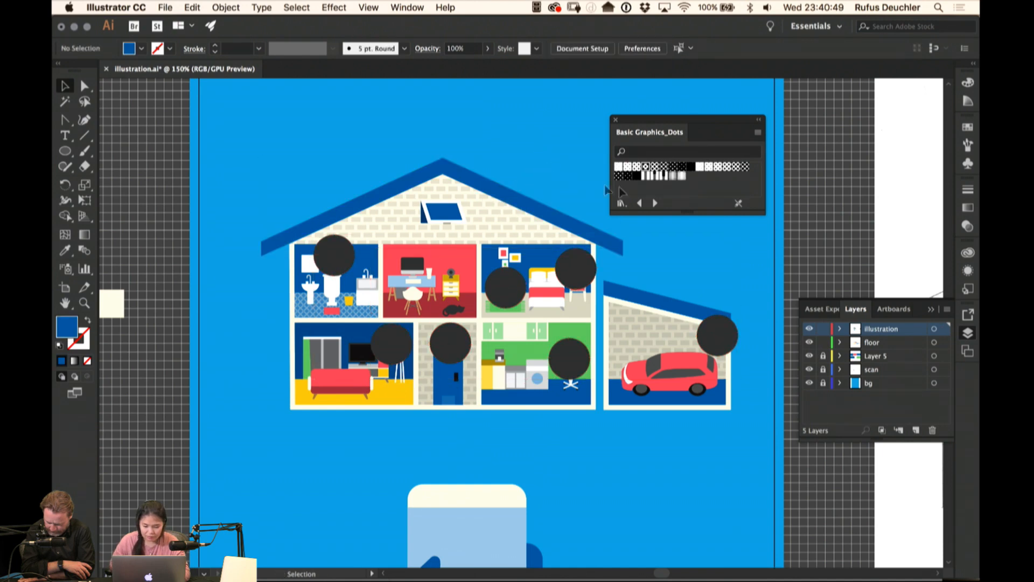
Cut all the dark circle markers and paste them in place on a new layer above the illustration layer
left_click(506, 288)
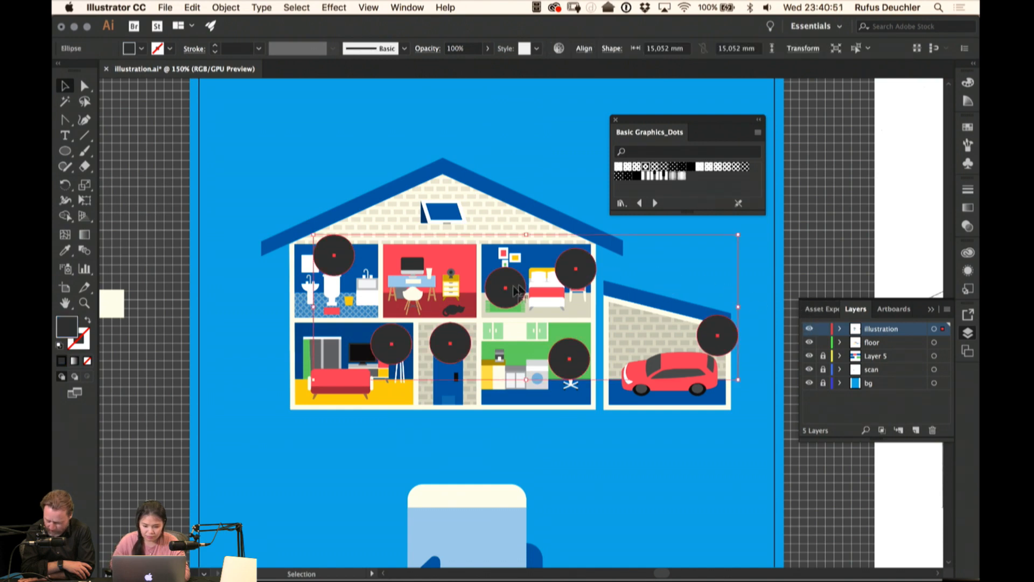
key("Delete")
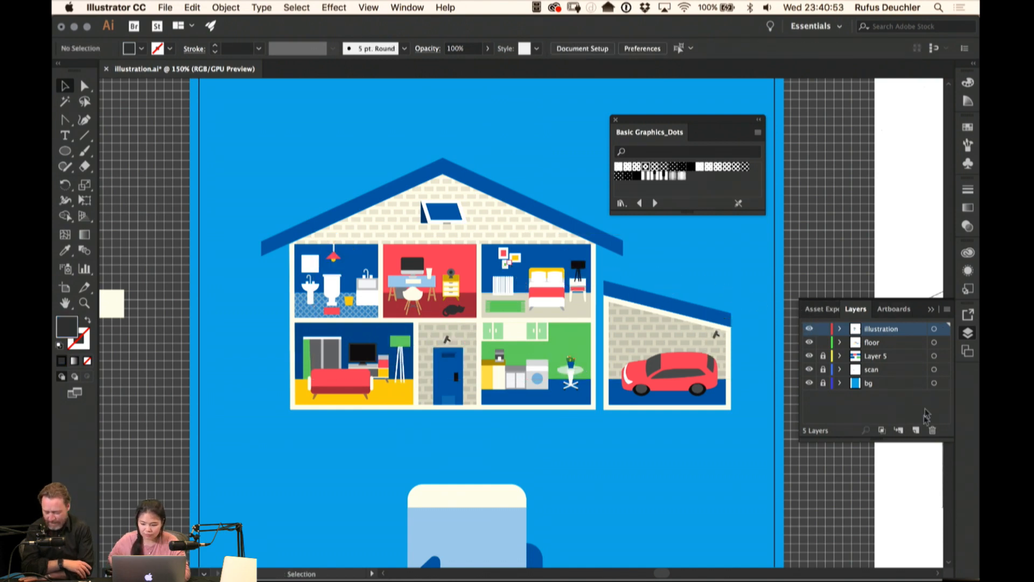
left_click(915, 430)
key("super+shift+v")
Rename the circles' layer "hightlight" and hide it
double_click(877, 330)
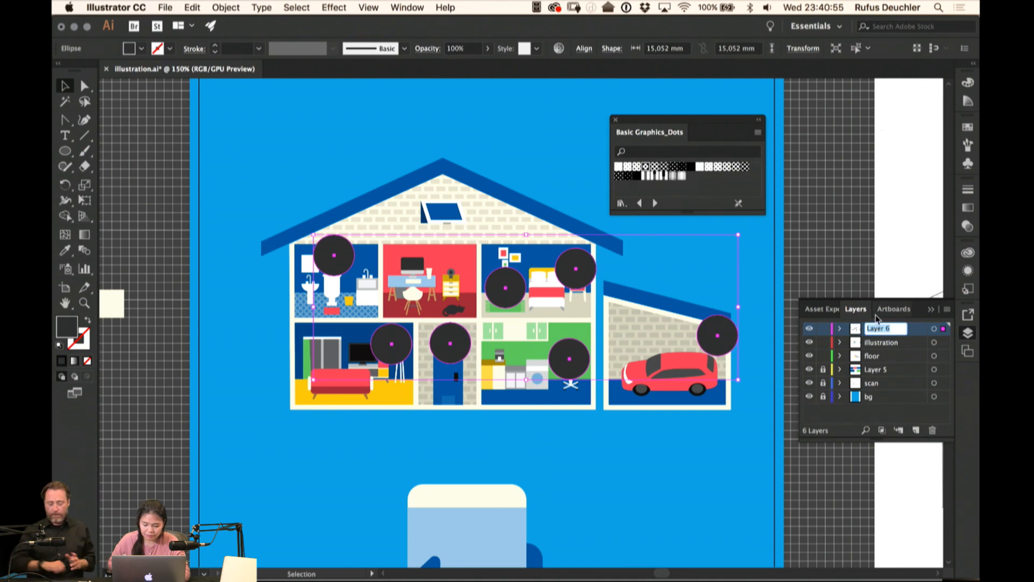
type("hightlight")
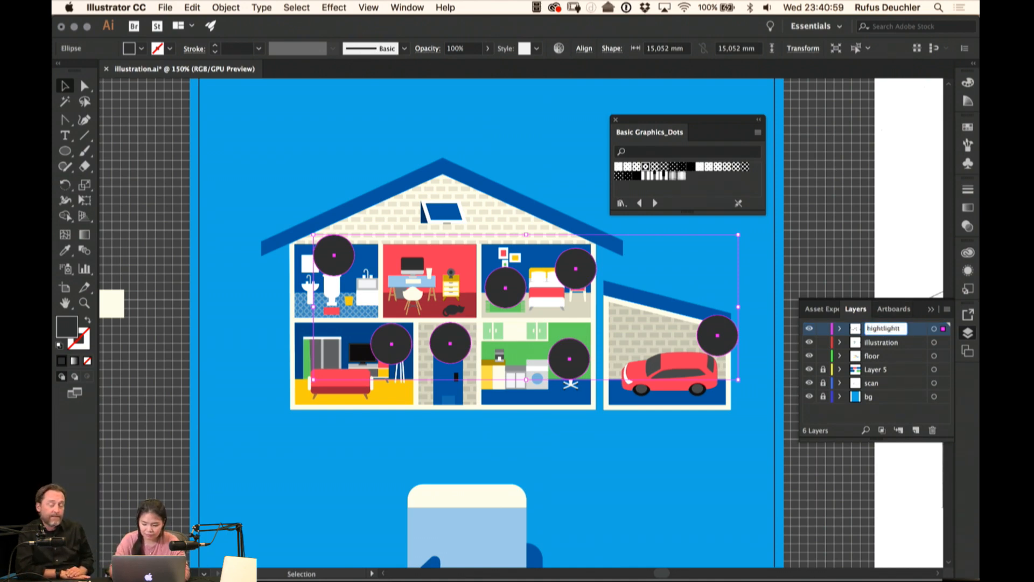
key("Return")
left_click(809, 329)
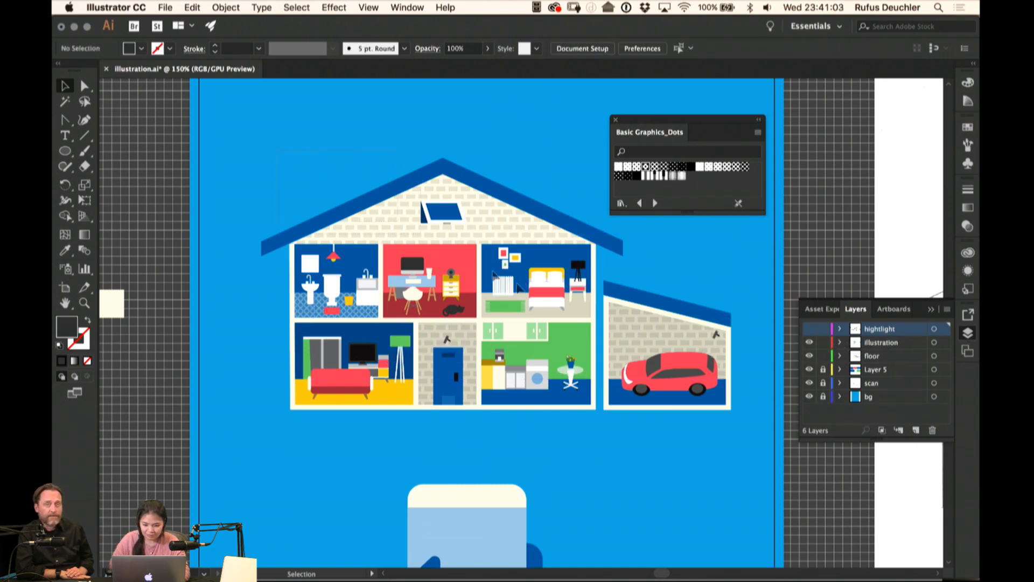
Select all the house artwork and add a new layer directly above the illustration layer
key("super+a")
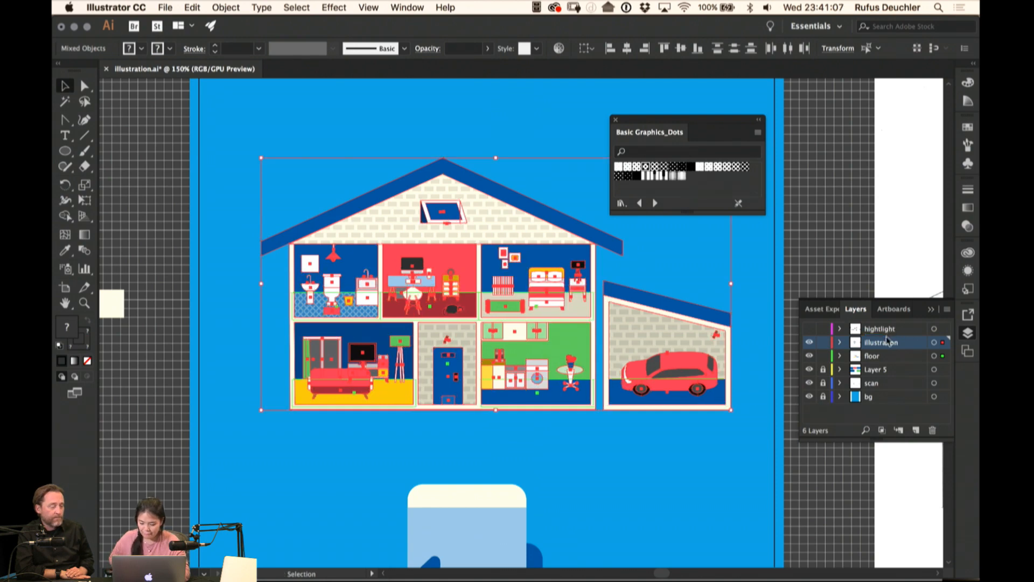
left_click(916, 431)
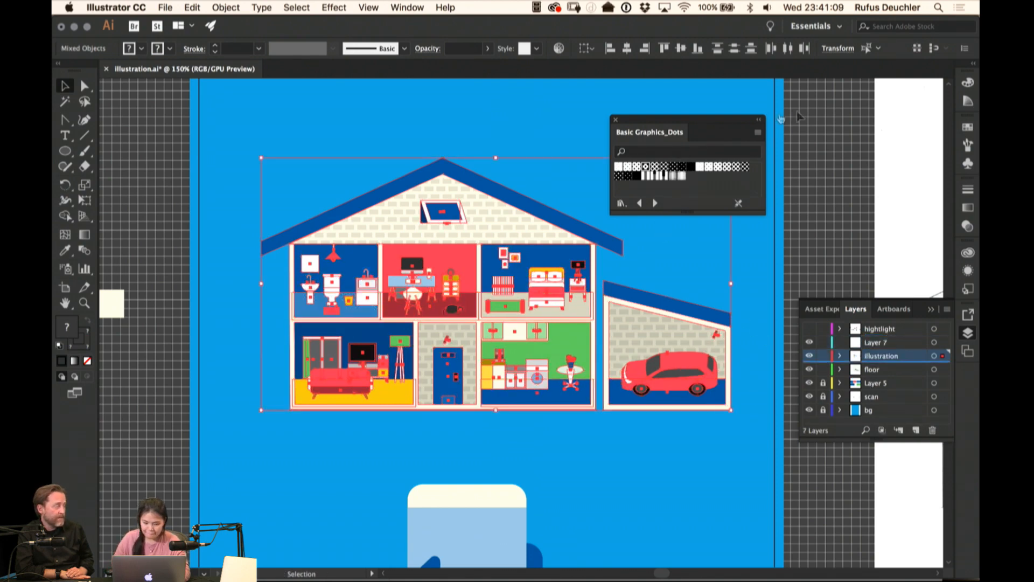
left_click(846, 49)
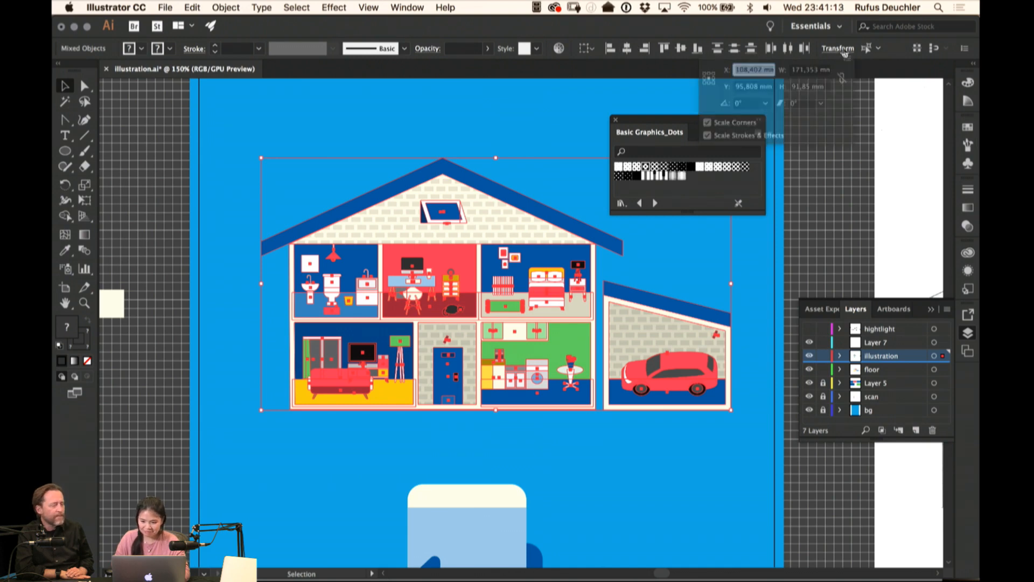
left_click(844, 49)
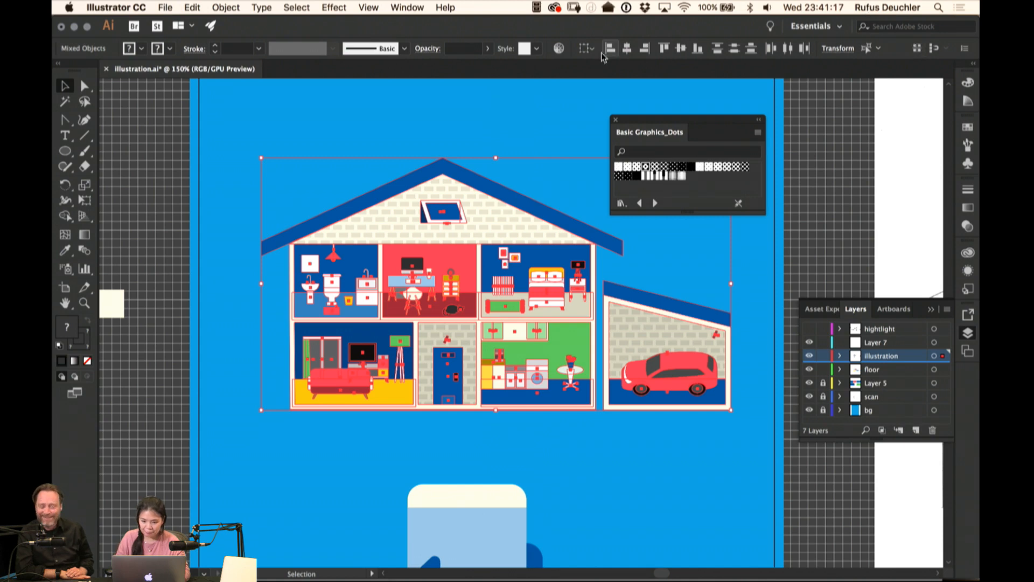
Try to merge the selected house artwork into a single silhouette with Pathfinder's Unite
left_click(407, 8)
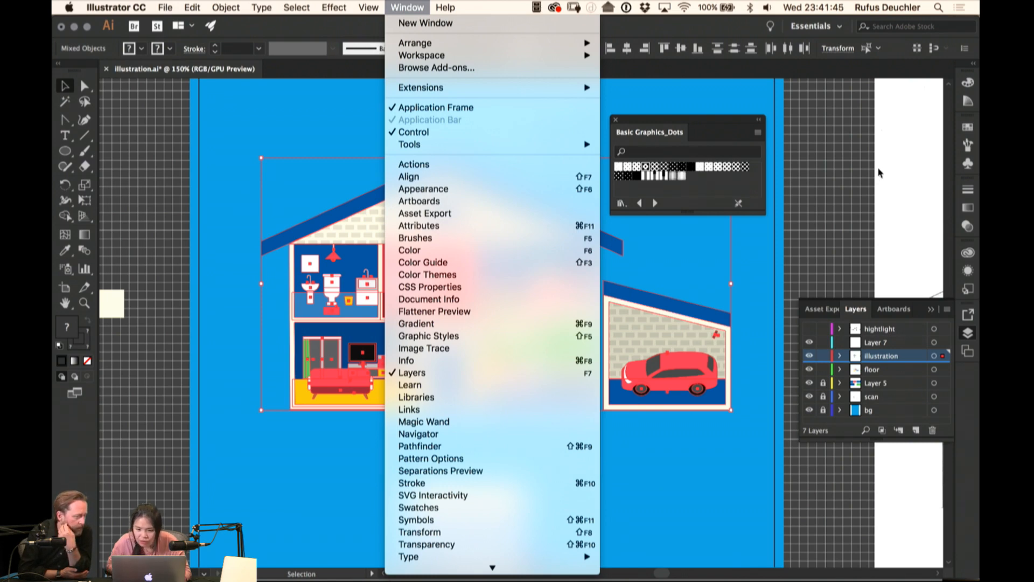
left_click(824, 125)
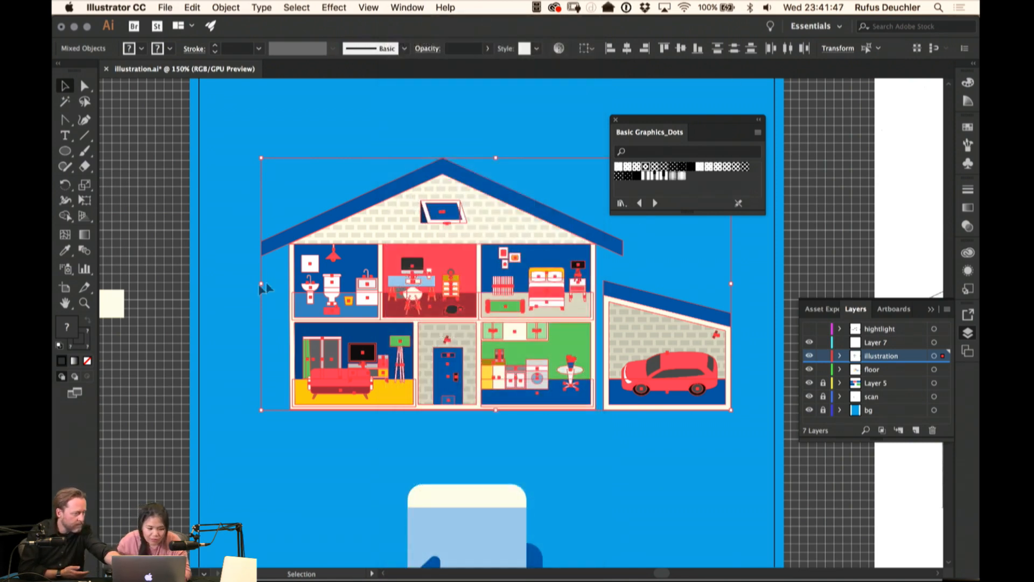
left_click(368, 7)
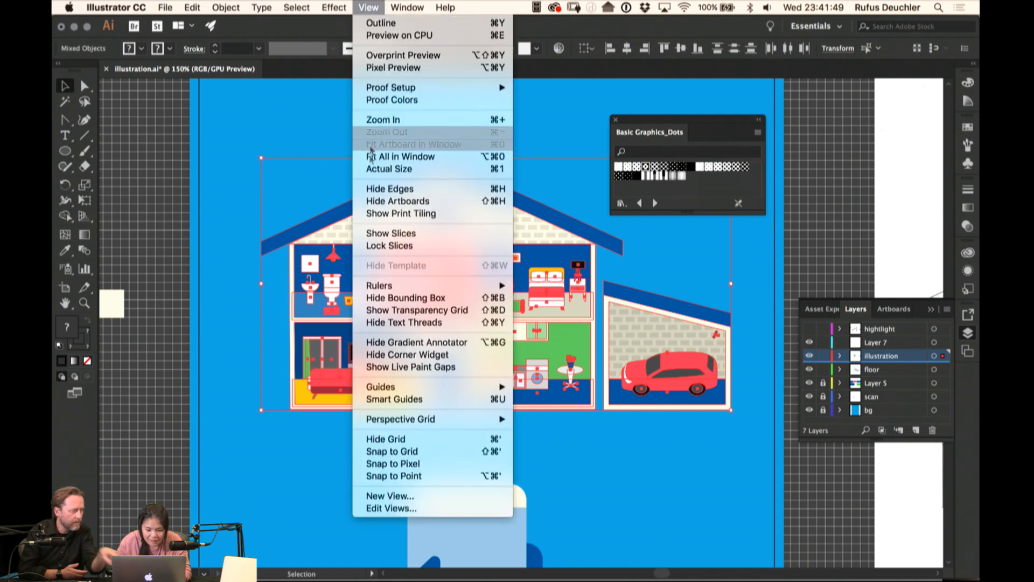
left_click(407, 7)
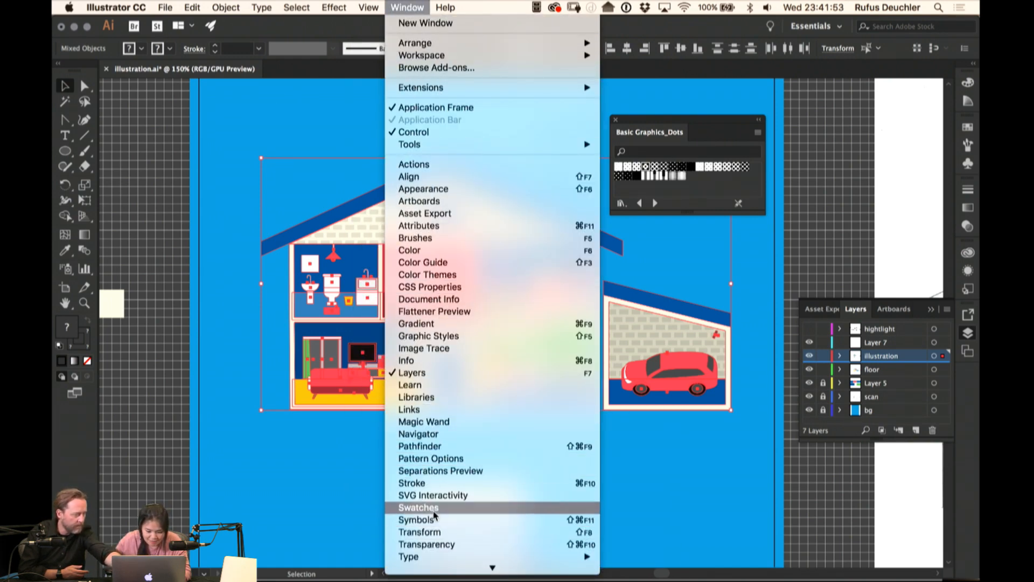
left_click(426, 445)
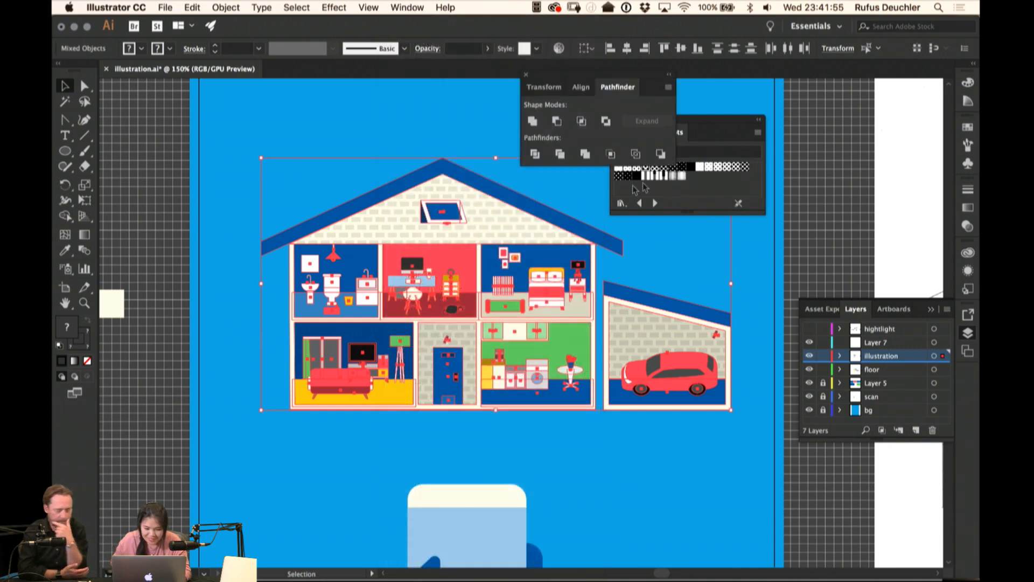
left_click(533, 122)
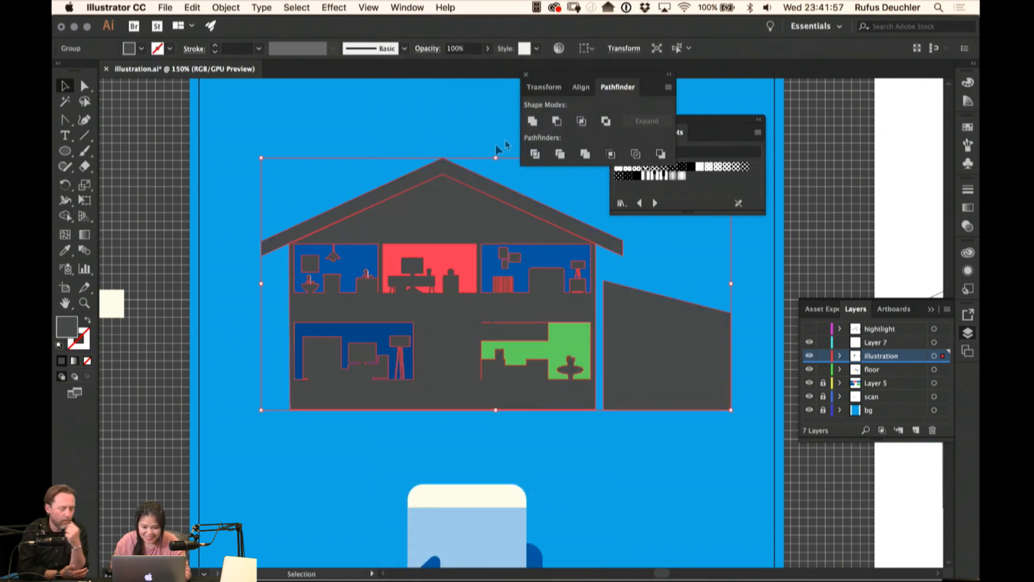
left_click(404, 132)
left_click(404, 211)
left_click(389, 143)
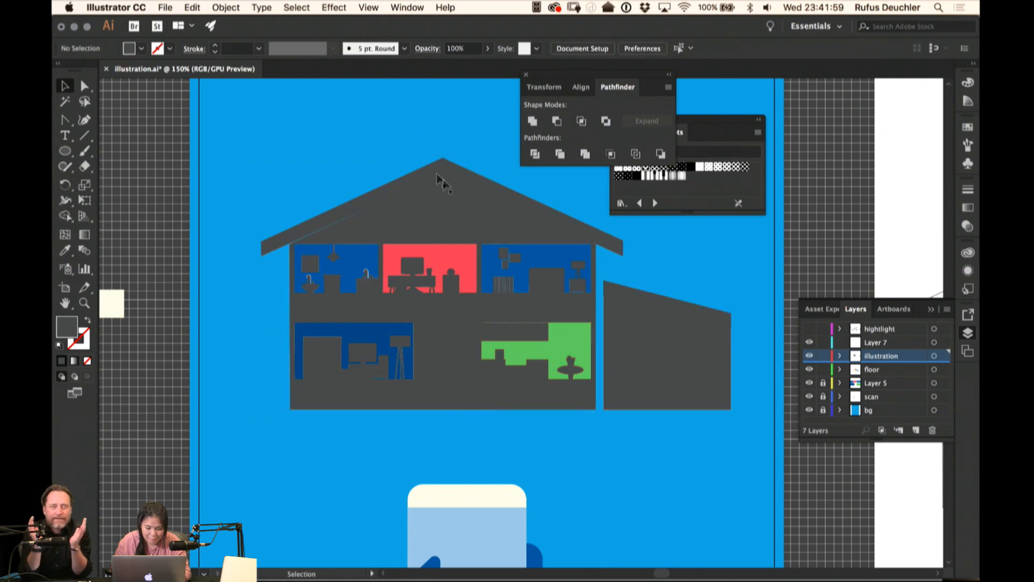
Examine the paths of the merged house body, roof and garage to see which pieces remain separate
key("a")
left_click(442, 179)
left_click(442, 176)
left_click(291, 243, "shift")
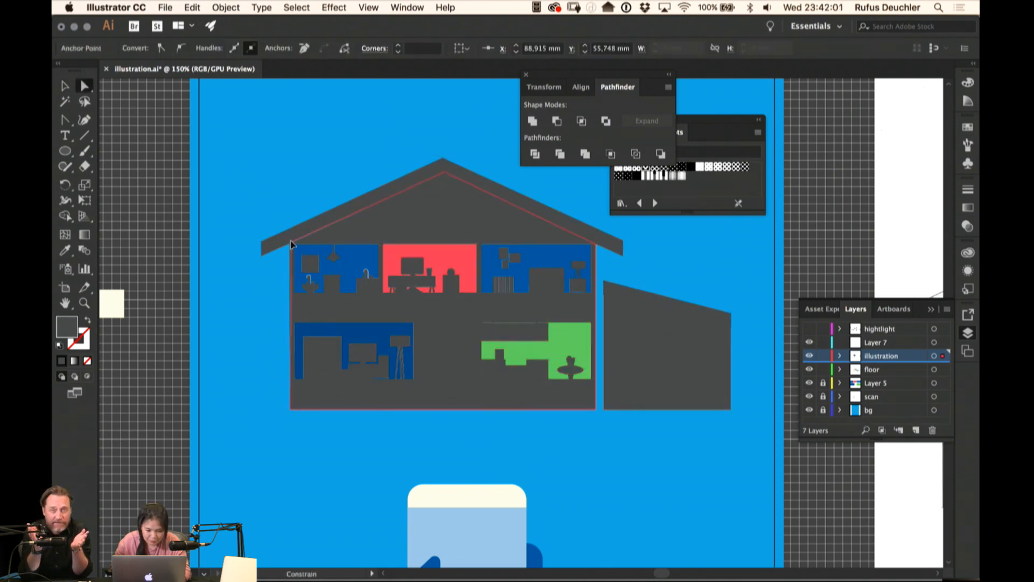
left_click(538, 184)
left_click(533, 211)
left_click(593, 268, "shift")
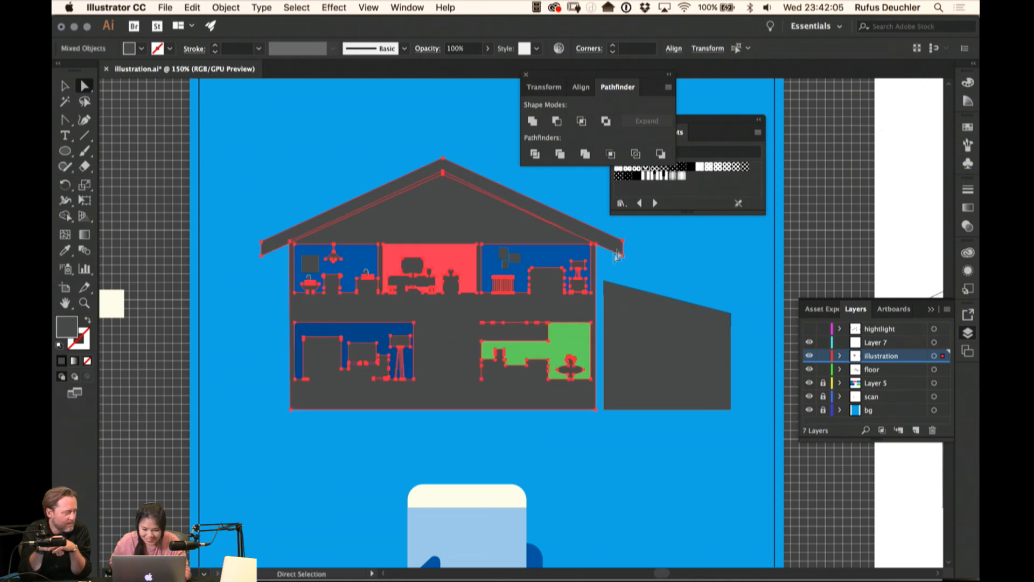
left_click(617, 258)
left_click(461, 223)
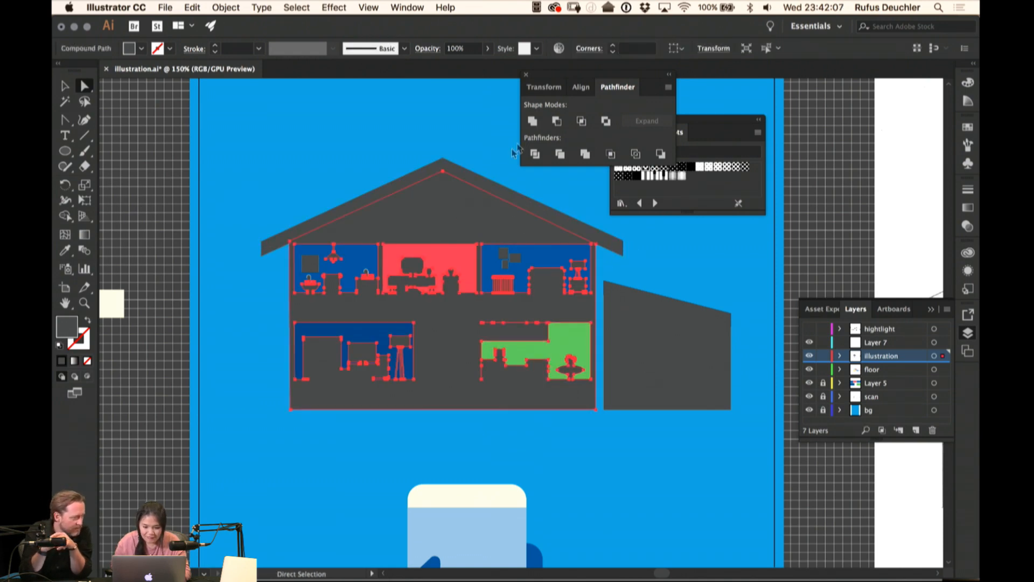
left_click_drag(424, 157, 355, 158)
left_click(608, 267, "super")
left_click(573, 324)
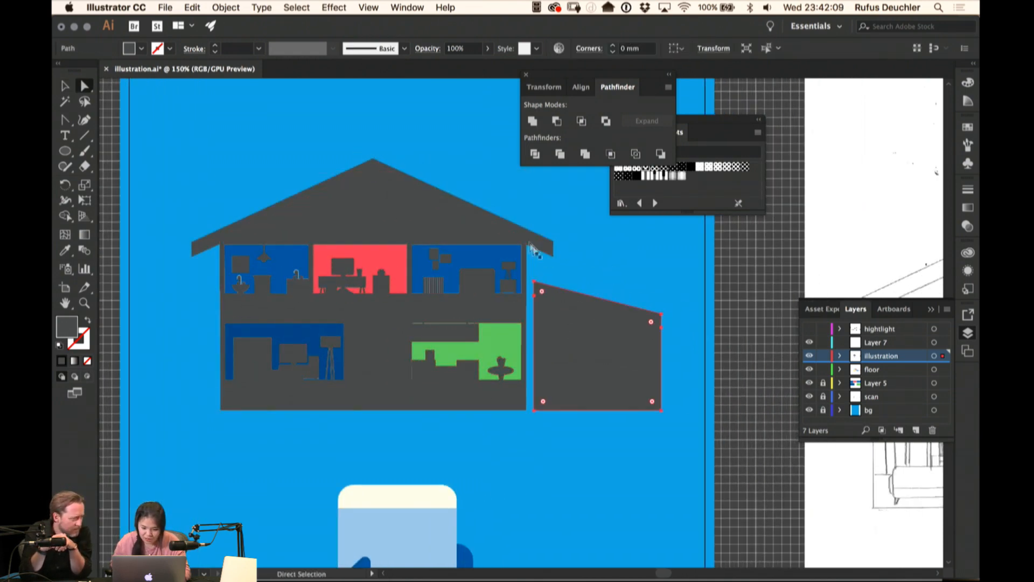
left_click(549, 251, "shift")
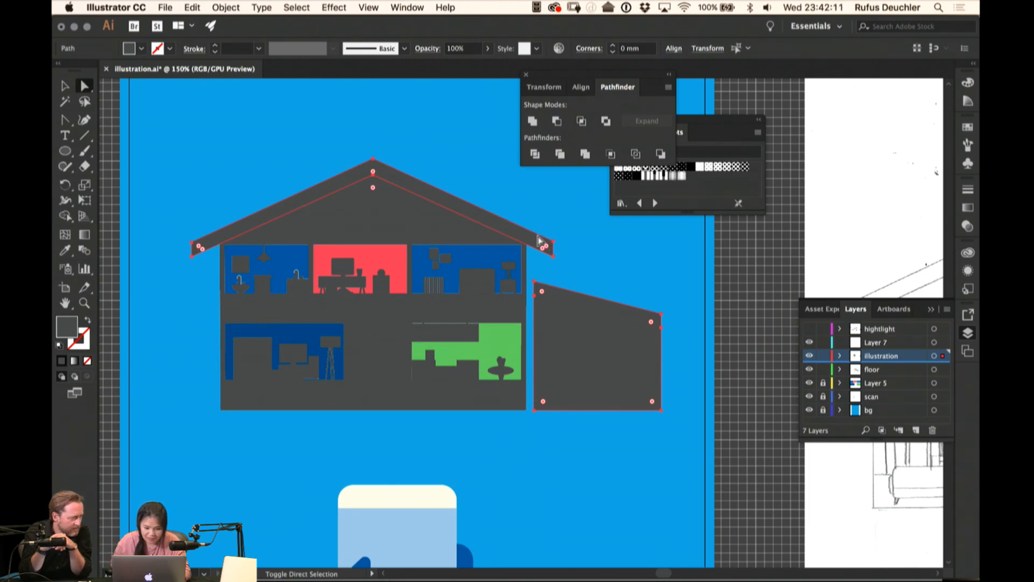
left_click(463, 233)
key("v")
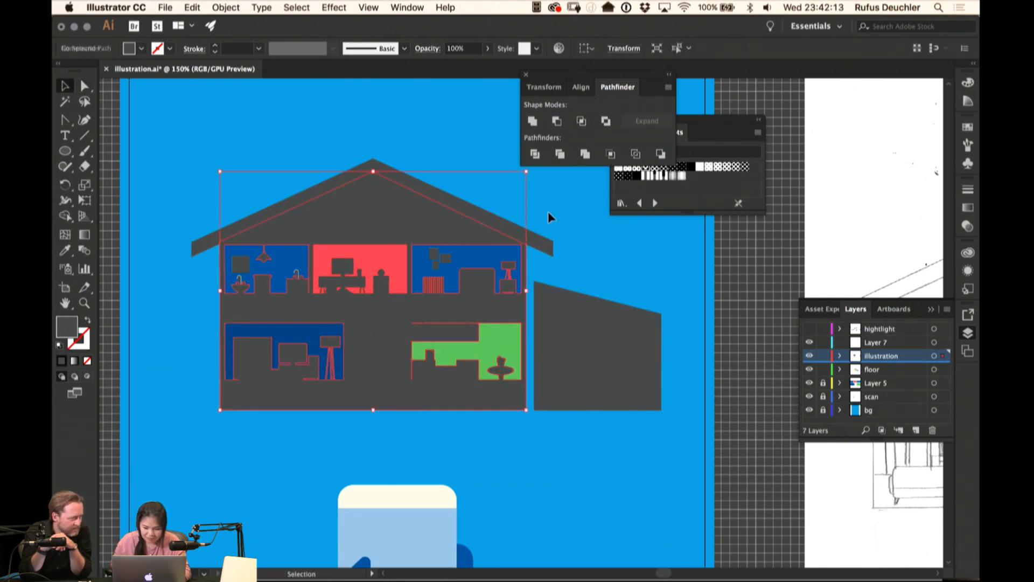
Hide and show the illustration layer to check what lies beneath the grey silhouette
left_click(549, 212)
left_click(810, 357)
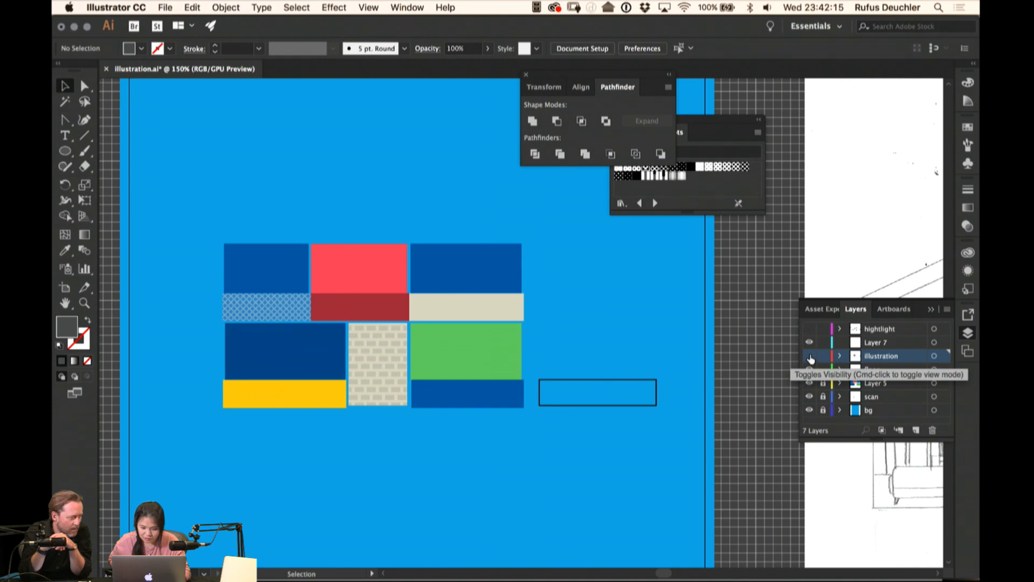
left_click(810, 356)
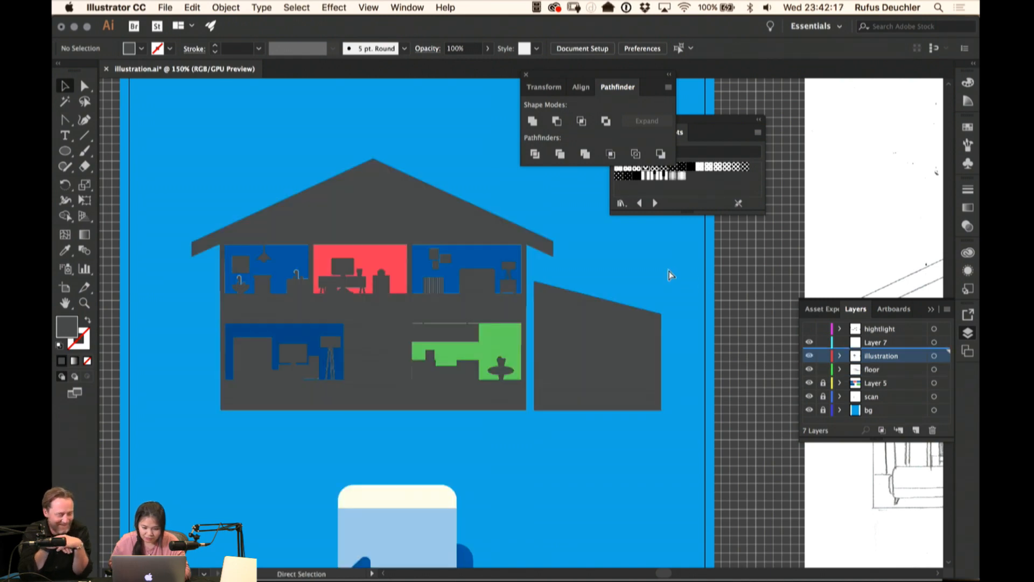
Undo the Unite operation on the house artwork and clear the selection
key("super+a")
key("v")
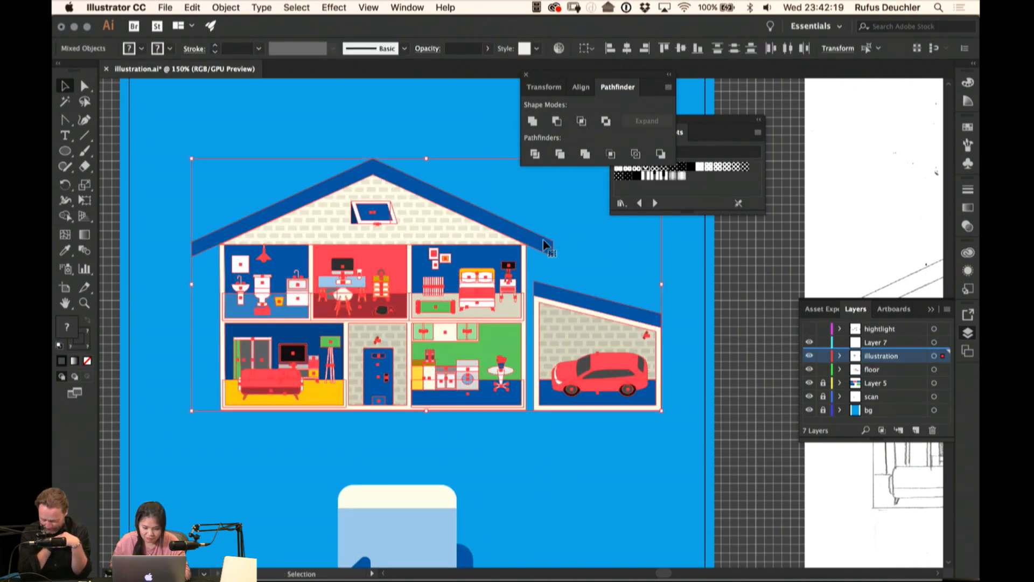
left_click(547, 221)
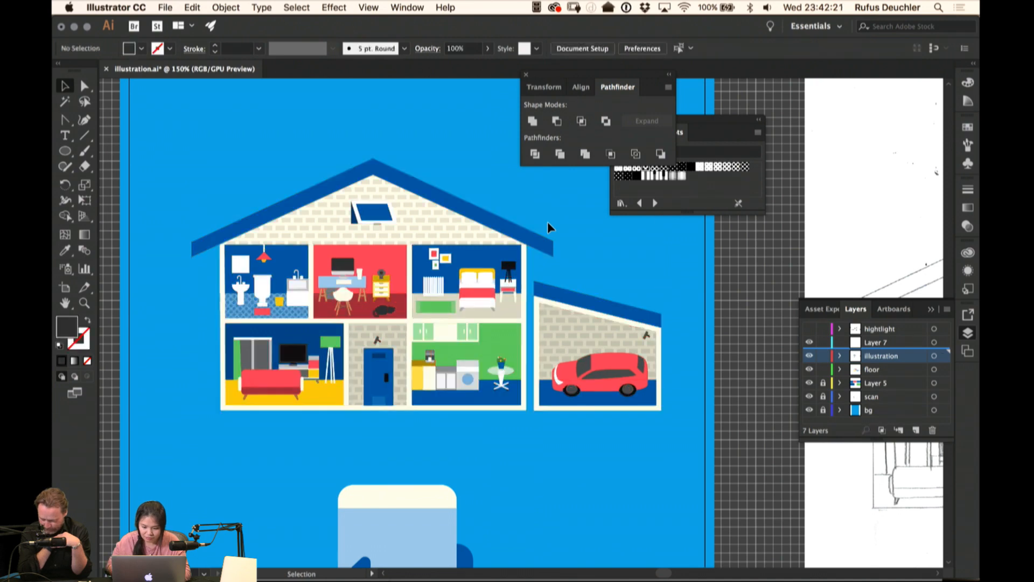
Lock the illustration and floor layers and paste a copy of the house artwork in place on Layer 7
left_click(822, 371)
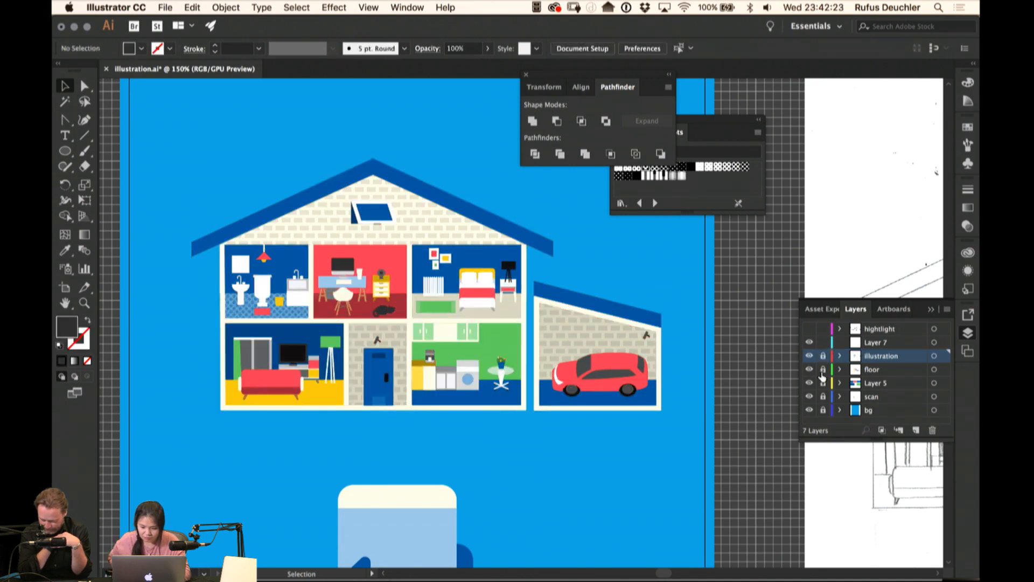
left_click(874, 344)
key("super+a")
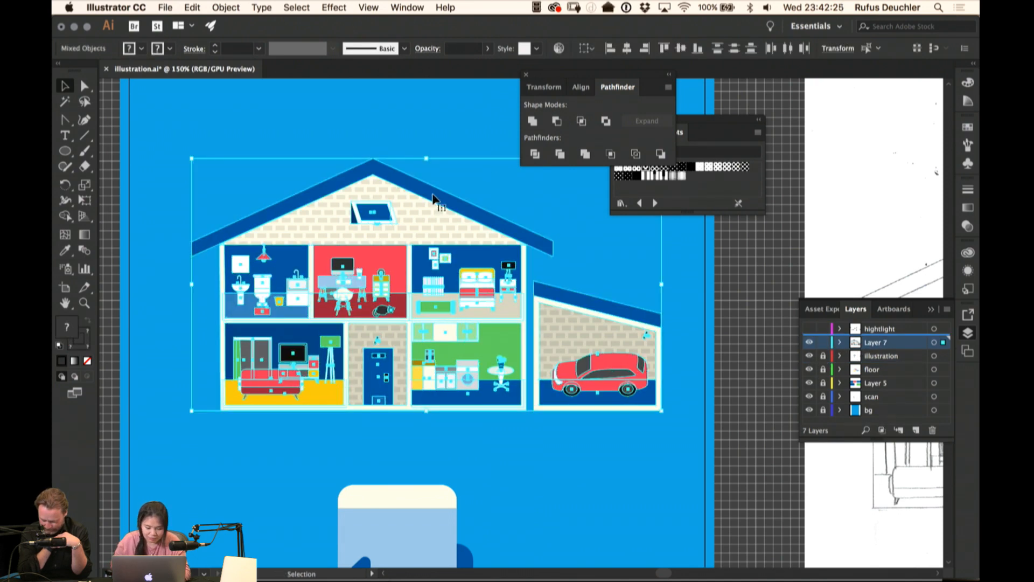
Try moving the copied house artwork upward, undo the move and deselect it
left_click_drag(433, 195, 442, 128)
key("super+z")
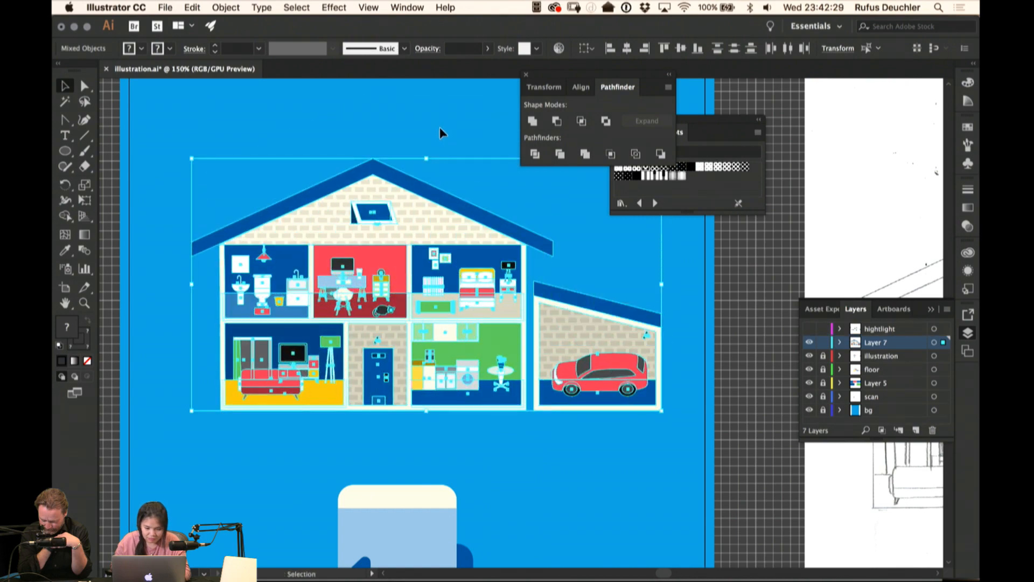
left_click(439, 127)
Check the copied main and garage roof shapes, then remove the pasted artwork from Layer 7
key("a")
left_click(480, 216)
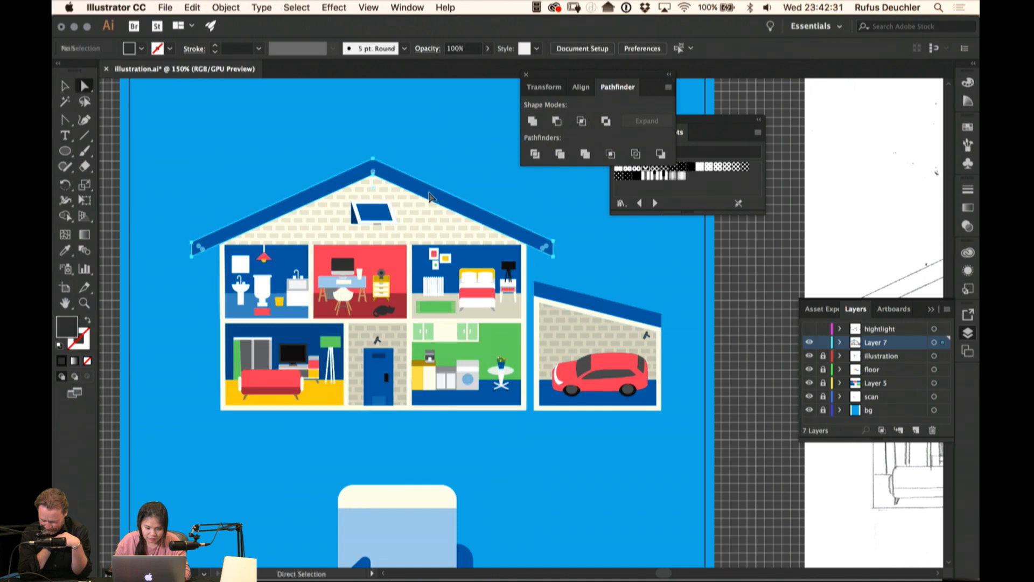
left_click(562, 295, "shift")
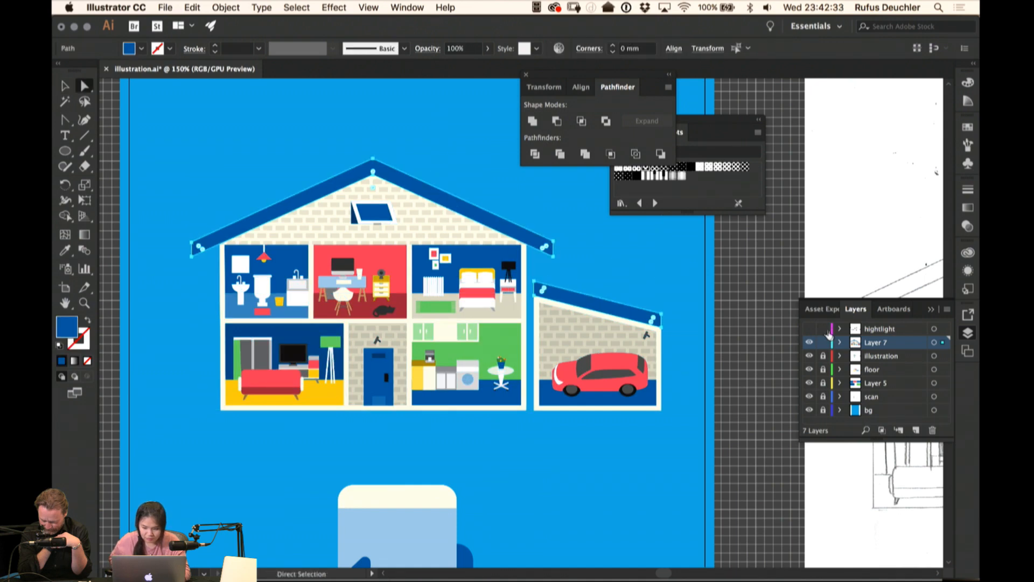
left_click(636, 252)
key("v")
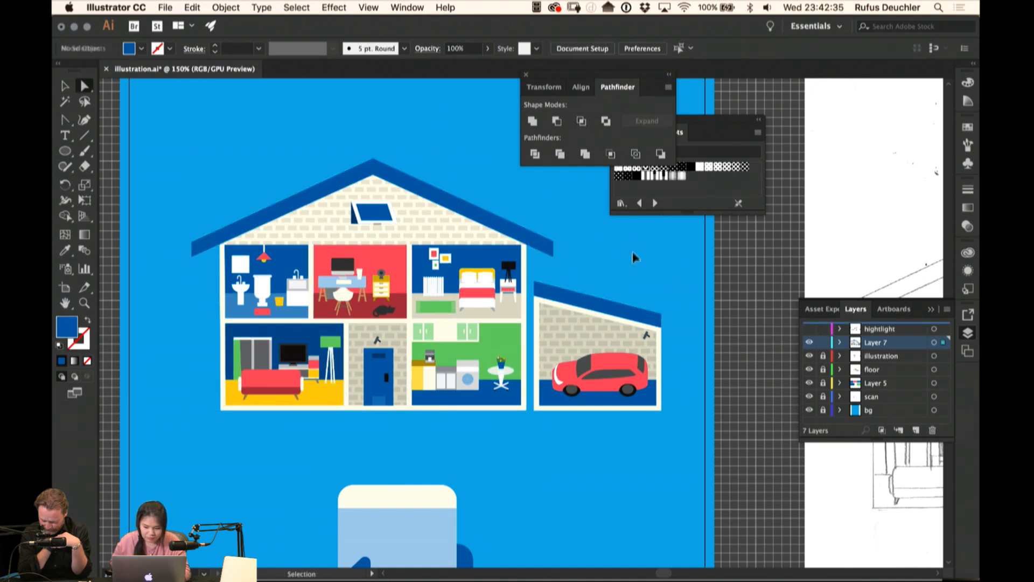
key("a")
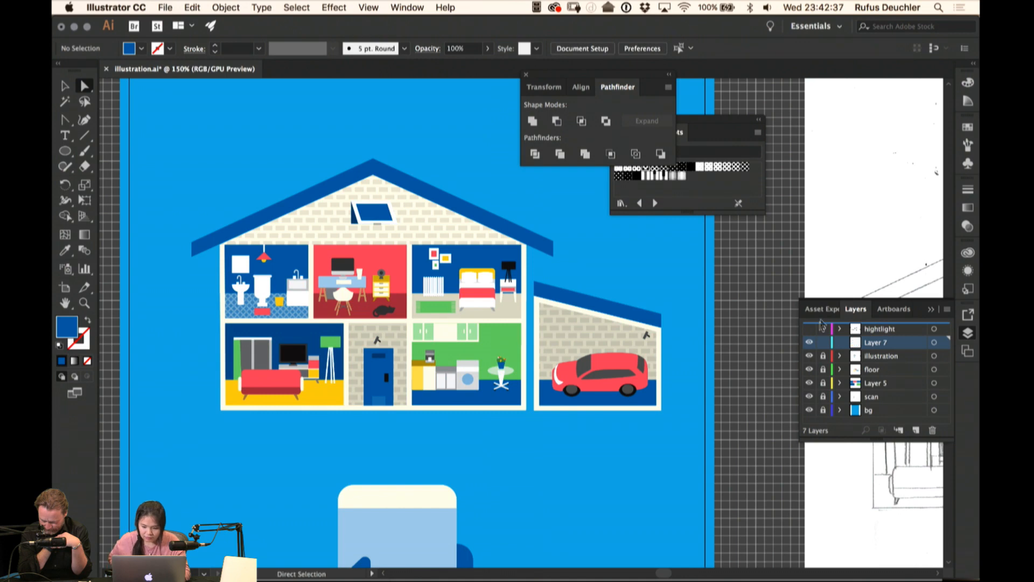
Hide the illustration, floor and Layer 5 layers and paste the house artwork in place on Layer 7
left_click(810, 357)
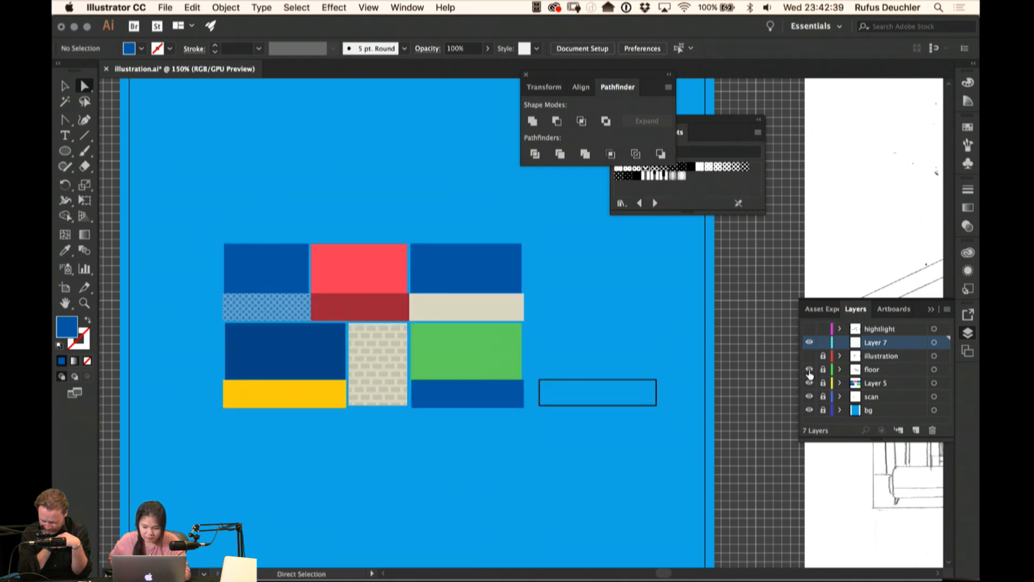
left_click(810, 370)
left_click(809, 382)
key("super+f")
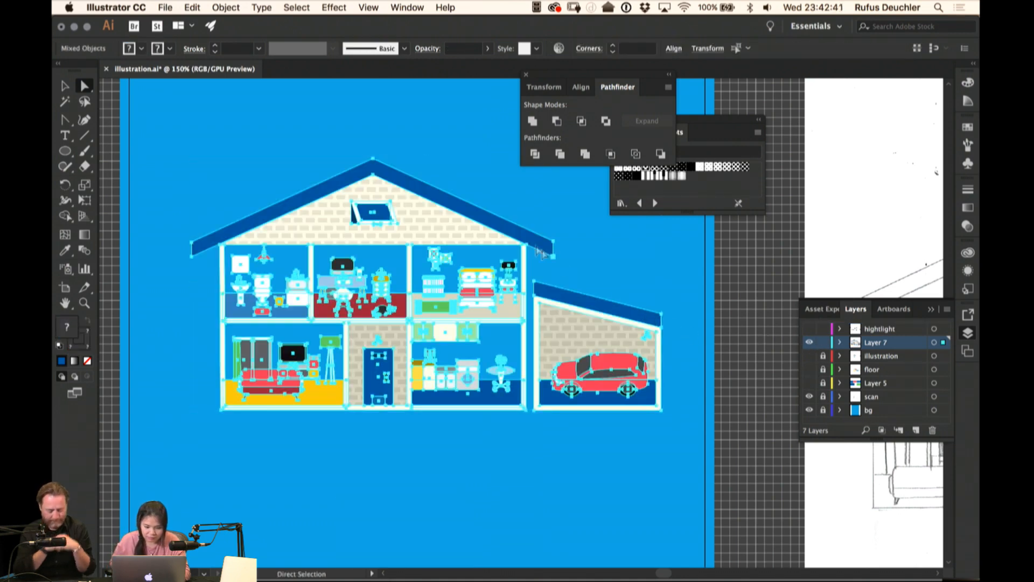
Draw a closed, filled silhouette over the main house's walls and gable with the Pen tool on Layer 7
left_click(451, 151)
key("v")
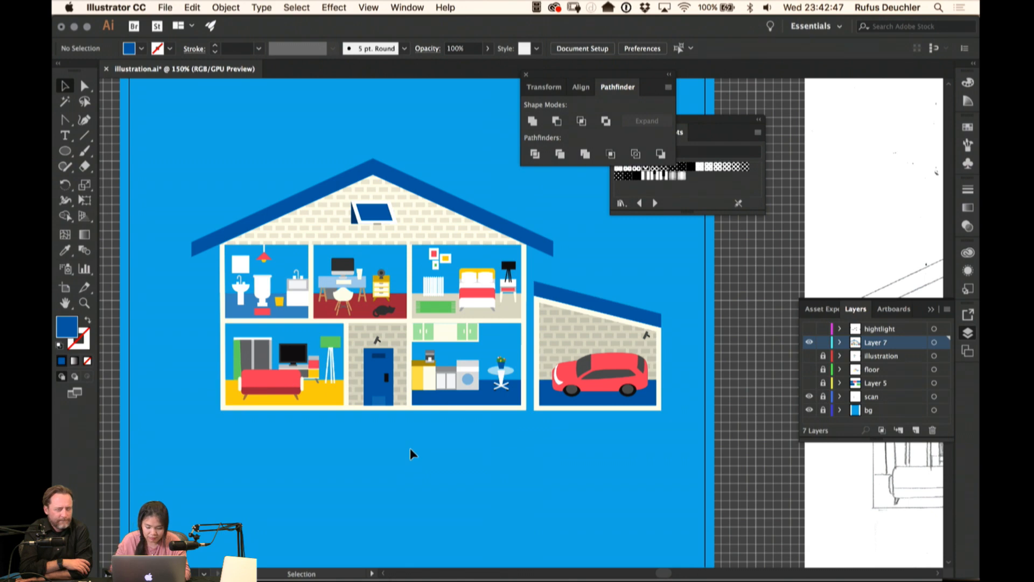
key("p")
left_click(221, 245)
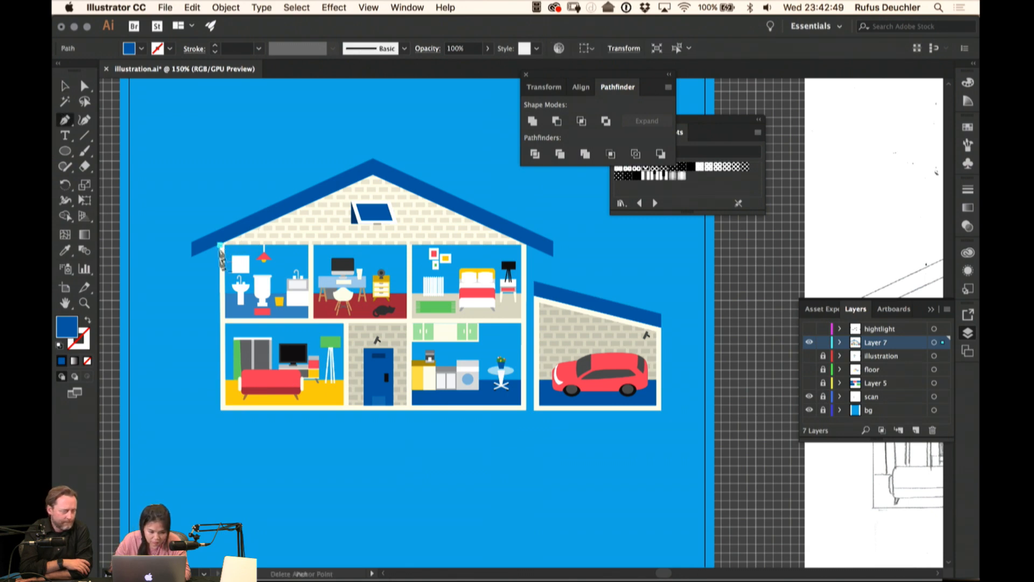
left_click(222, 410)
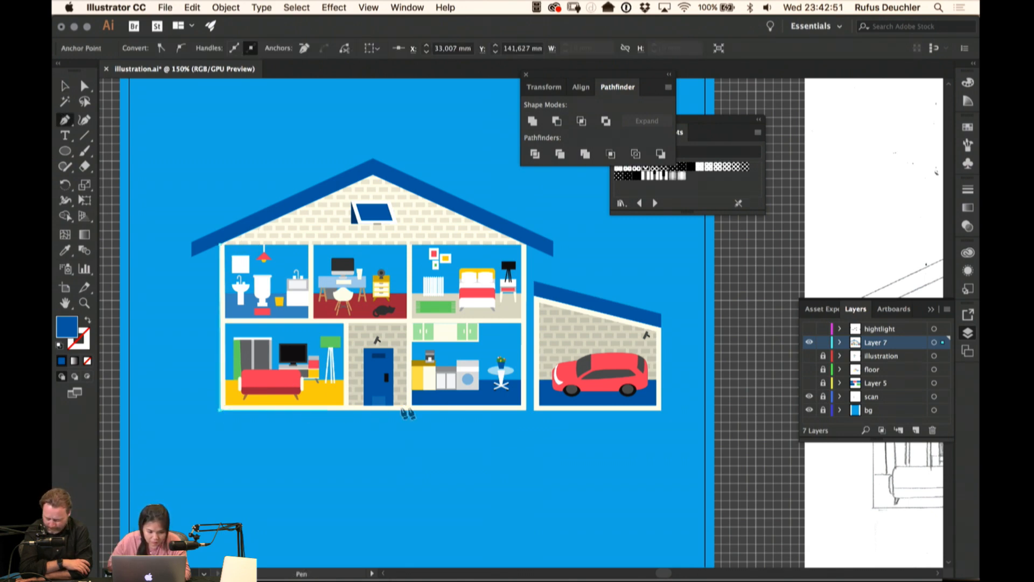
key("super+z")
left_click(222, 411)
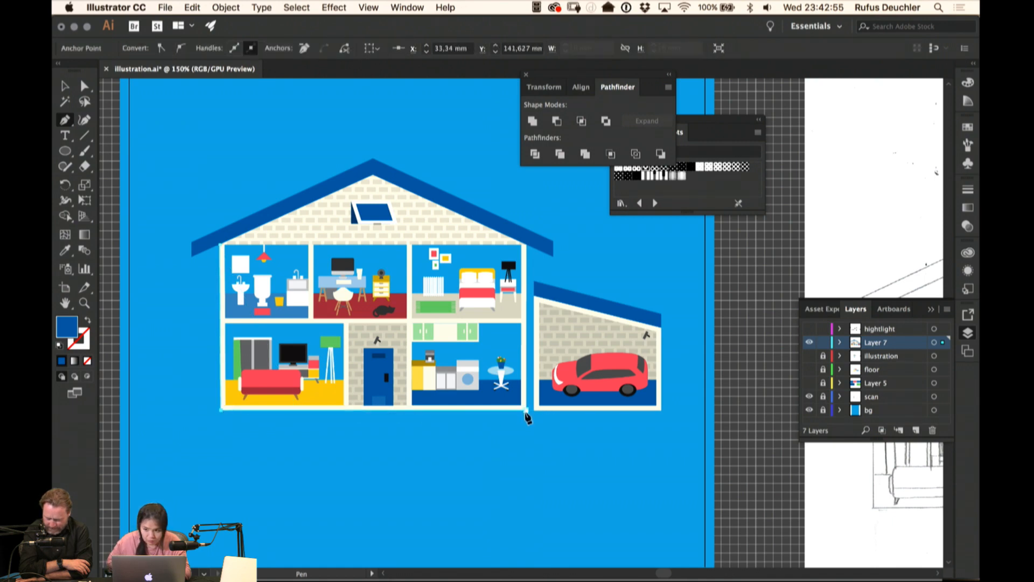
left_click(526, 412)
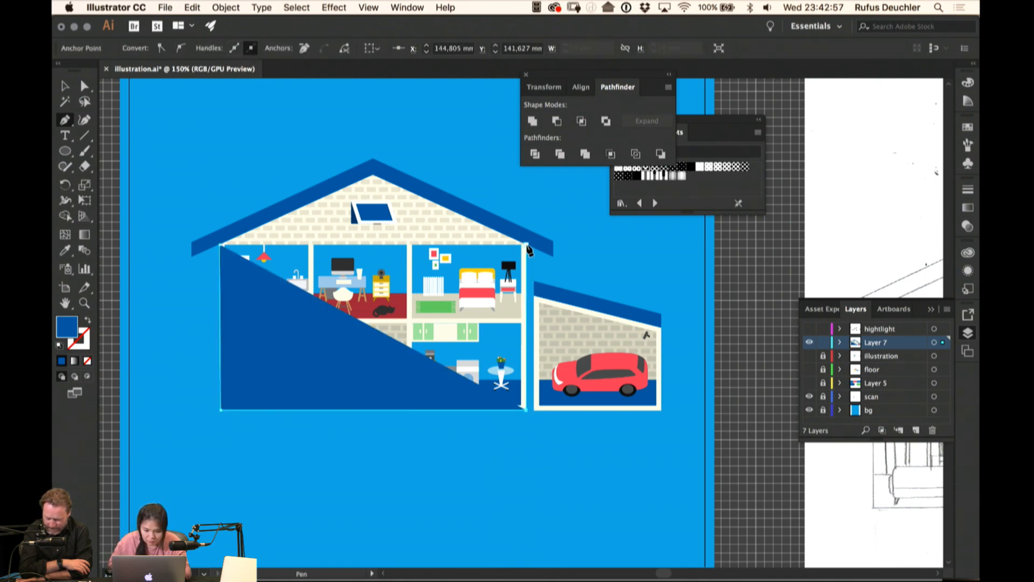
left_click(526, 245)
left_click(371, 169)
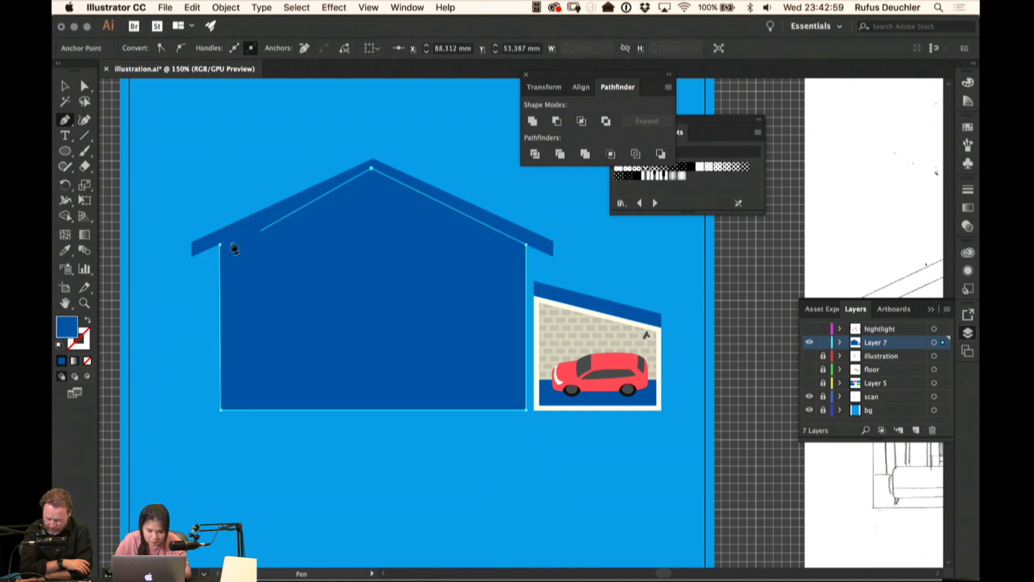
left_click(220, 245)
Stretch the garage roof's two lower corners down to the garage floor so the shape covers the whole garage
key("a")
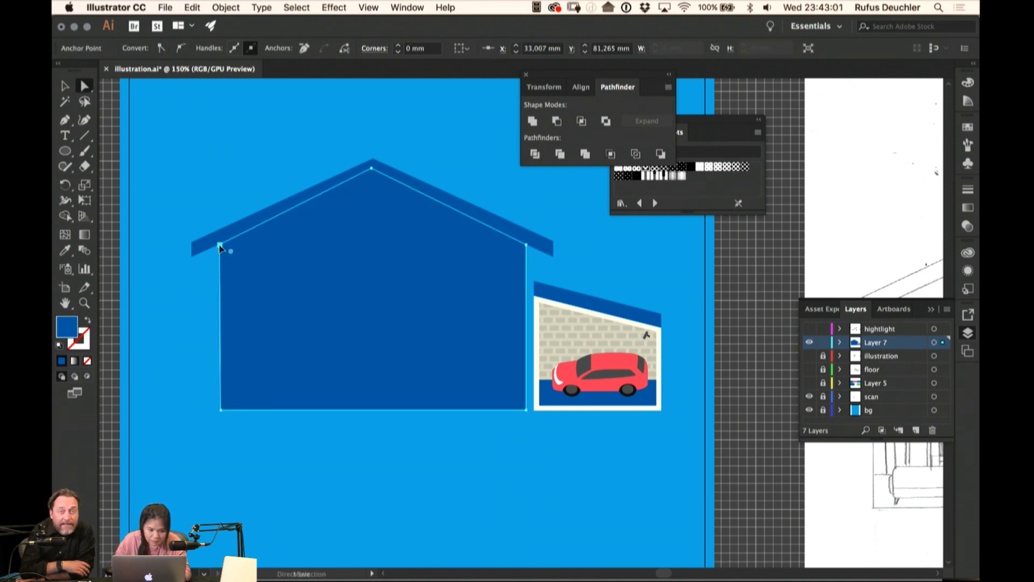
left_click(592, 284)
left_click(556, 306)
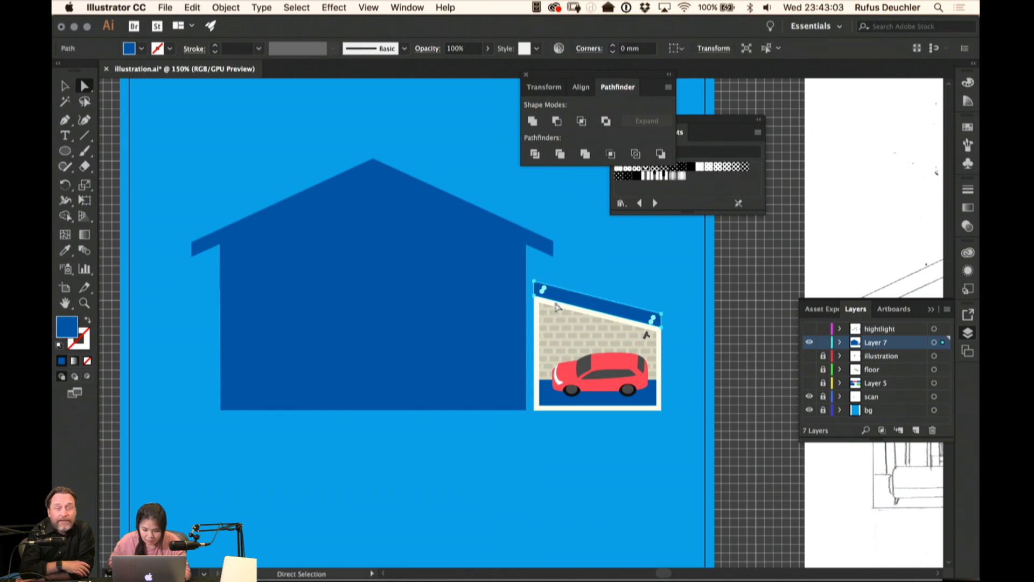
left_click(535, 296)
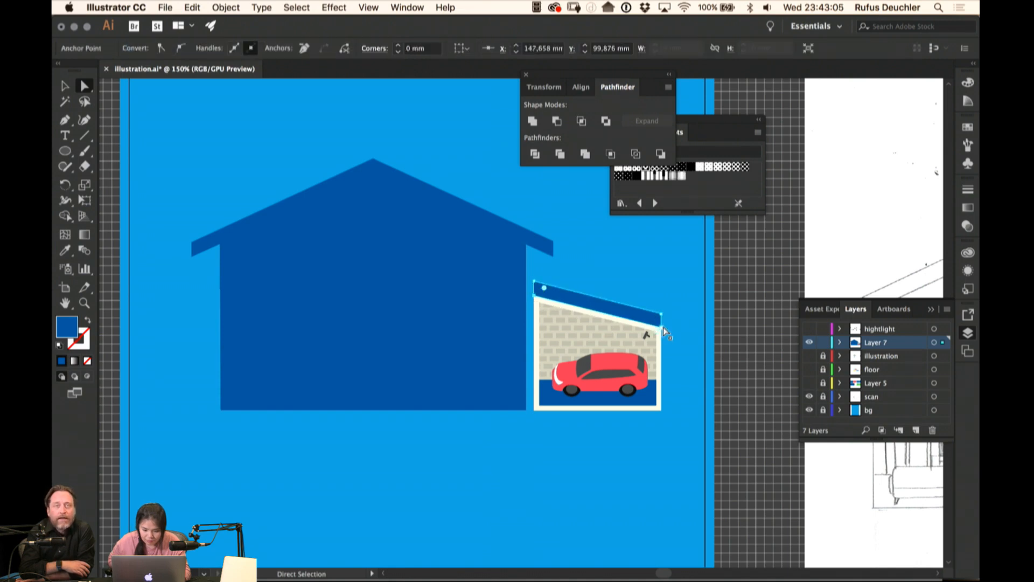
left_click(661, 327, "shift")
left_click(572, 48)
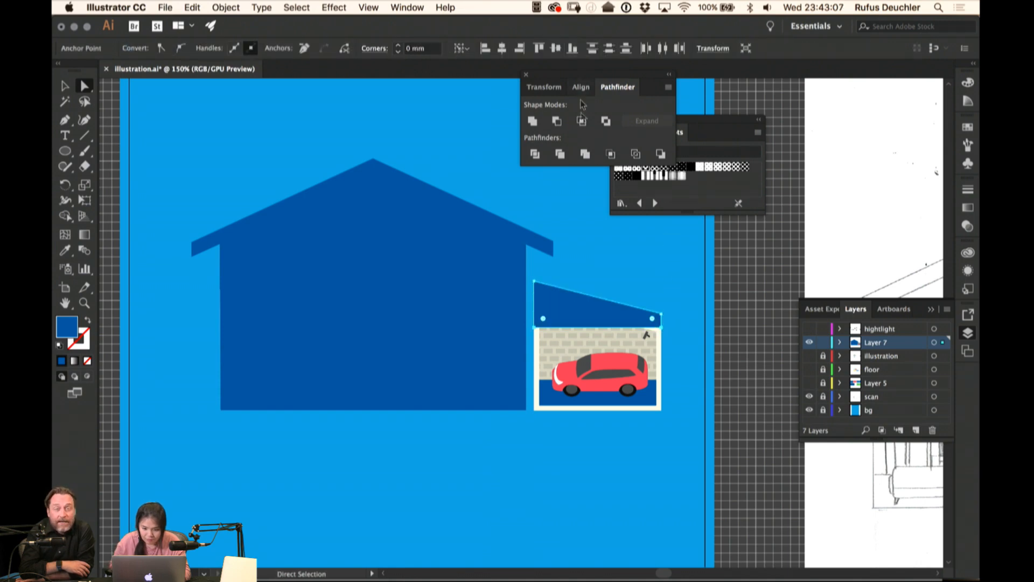
left_click(662, 332)
left_click_drag(665, 410, 664, 410)
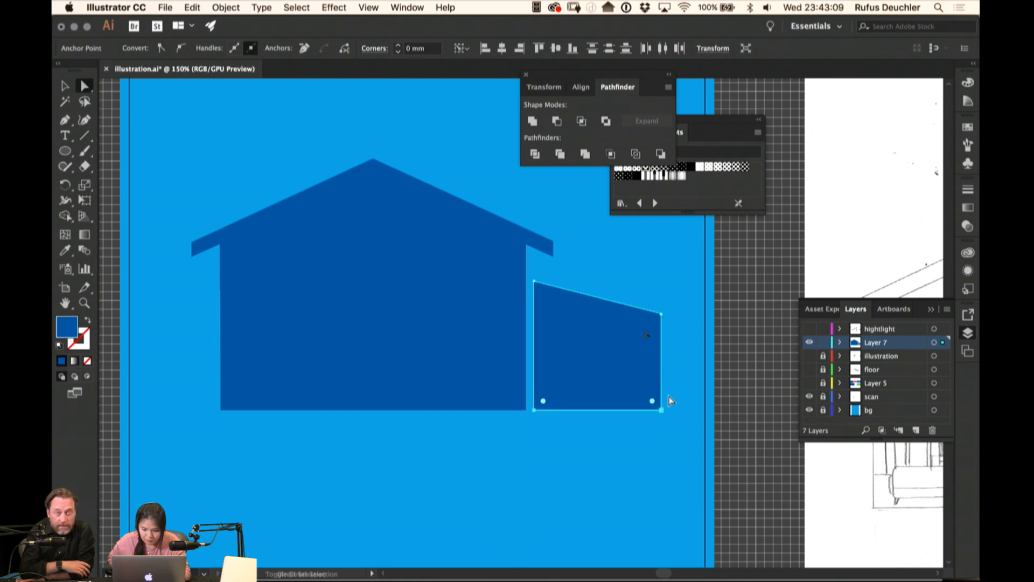
Unite the garage shape, the main house silhouette and the main roof with Pathfinder
left_click(578, 333)
left_click(457, 320, "shift")
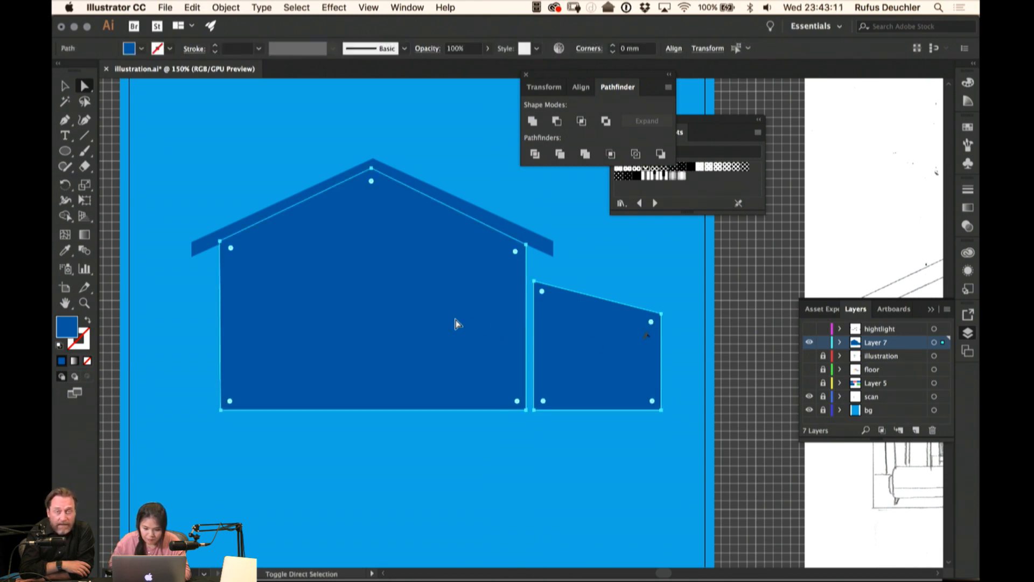
left_click(504, 228, "shift")
left_click(533, 122)
Delete the stray anchor point where the main house wall meets the right eave of the united silhouette
key("v")
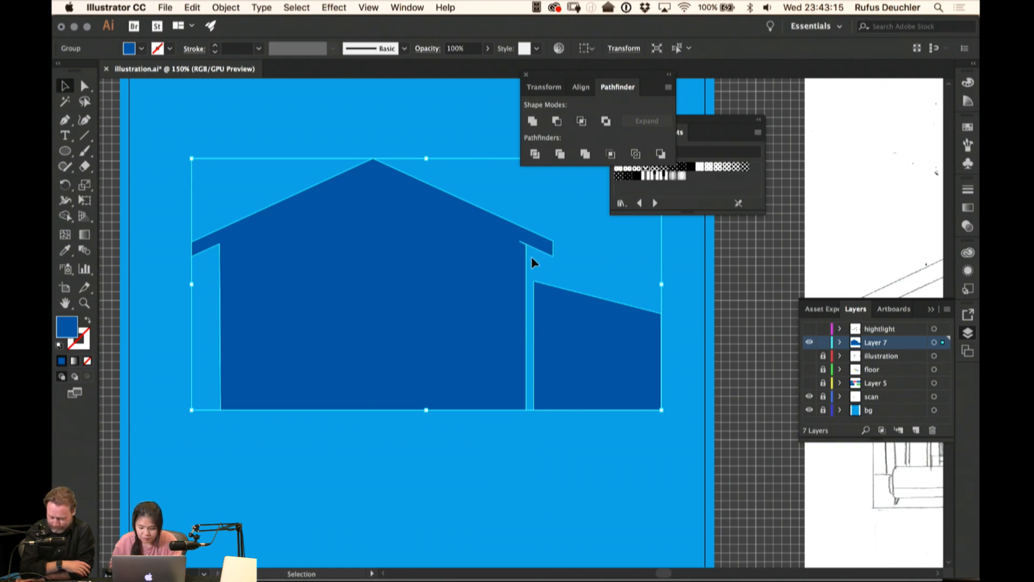
key("minus")
left_click(520, 241)
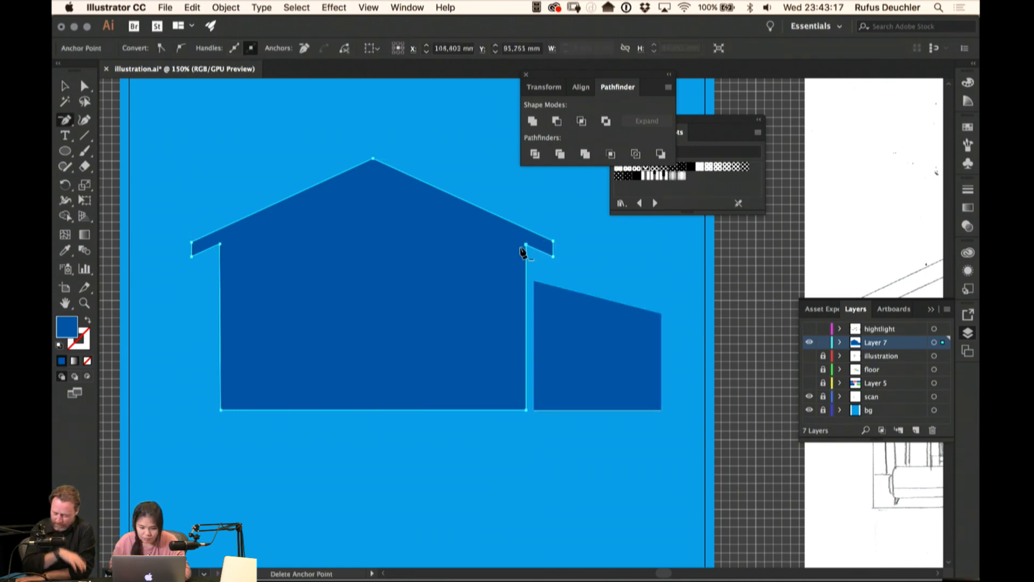
Group the house and garage silhouettes, show the illustration, floor and Layer 5 layers, and paste the group in place on Layer 7
key("a")
left_click(468, 181)
left_click(437, 238)
left_click(574, 307, "shift")
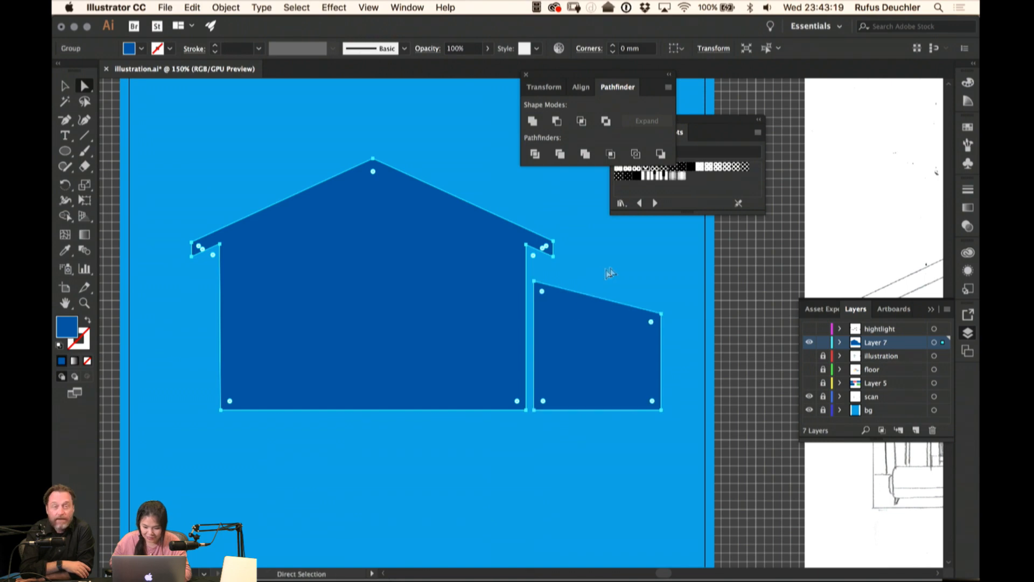
key("super+g")
key("a")
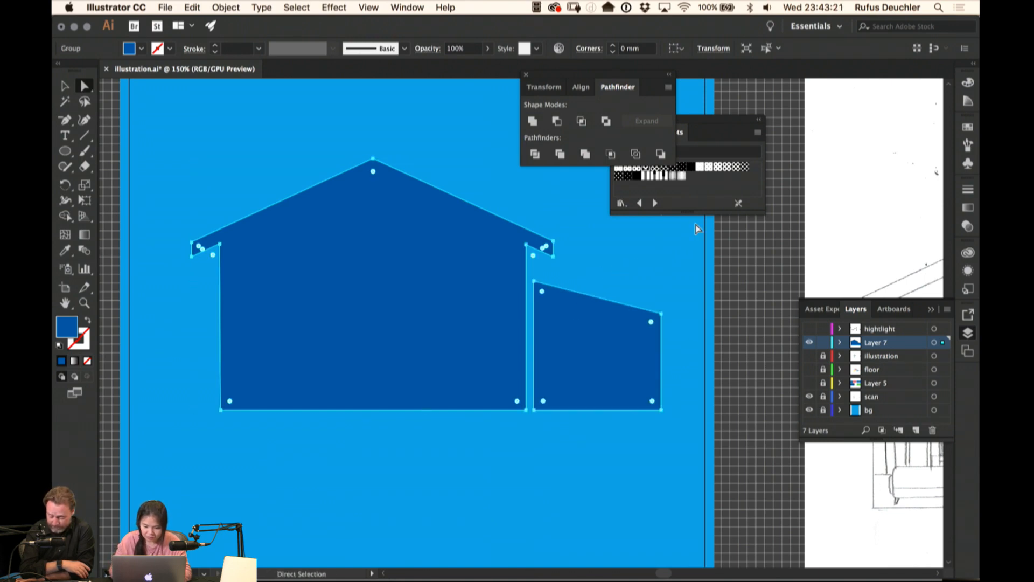
key("super+x")
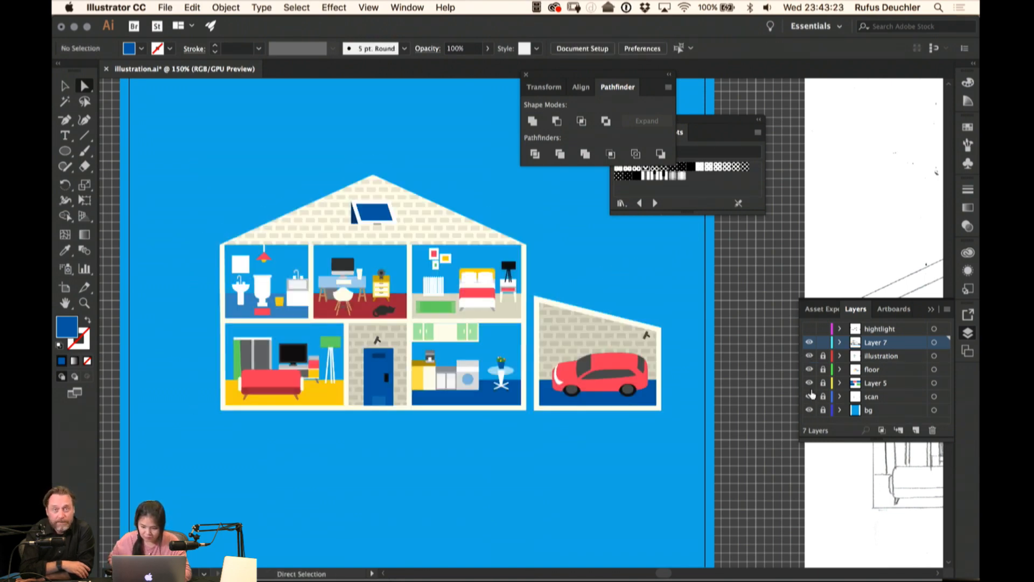
key("super+f")
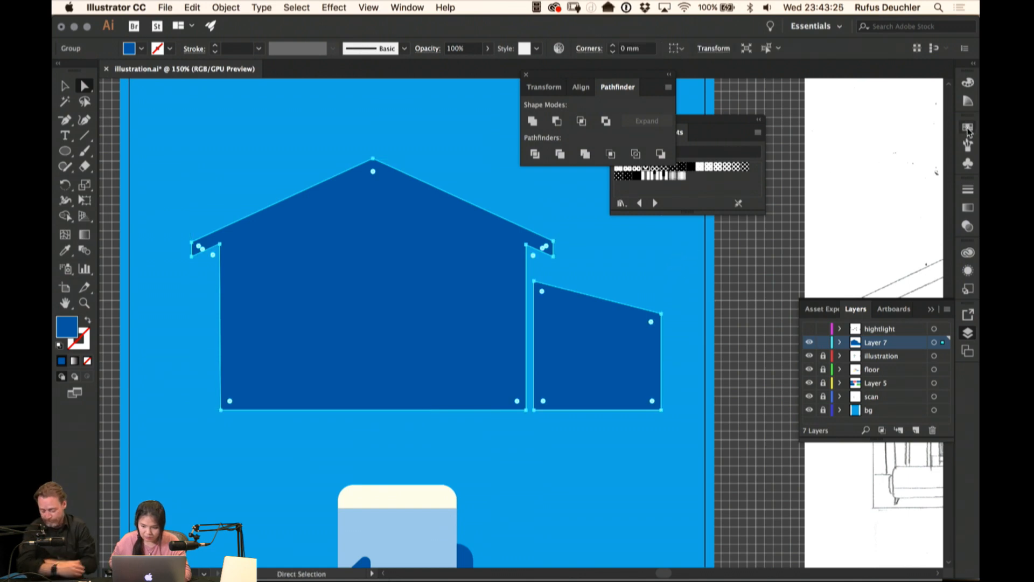
Fill the house and garage silhouettes with black and show the layer holding the circular markers
left_click(968, 128)
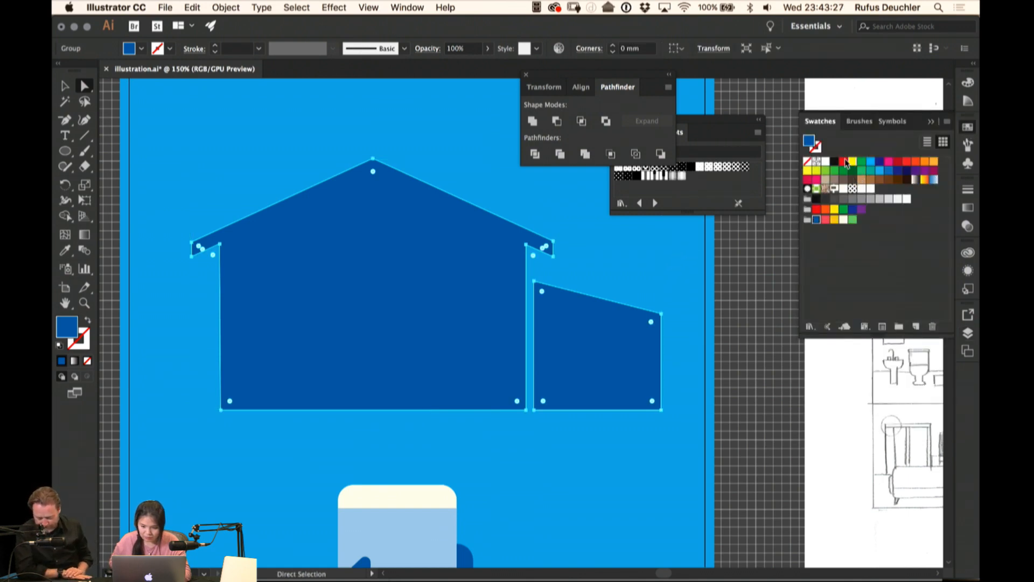
left_click(835, 163)
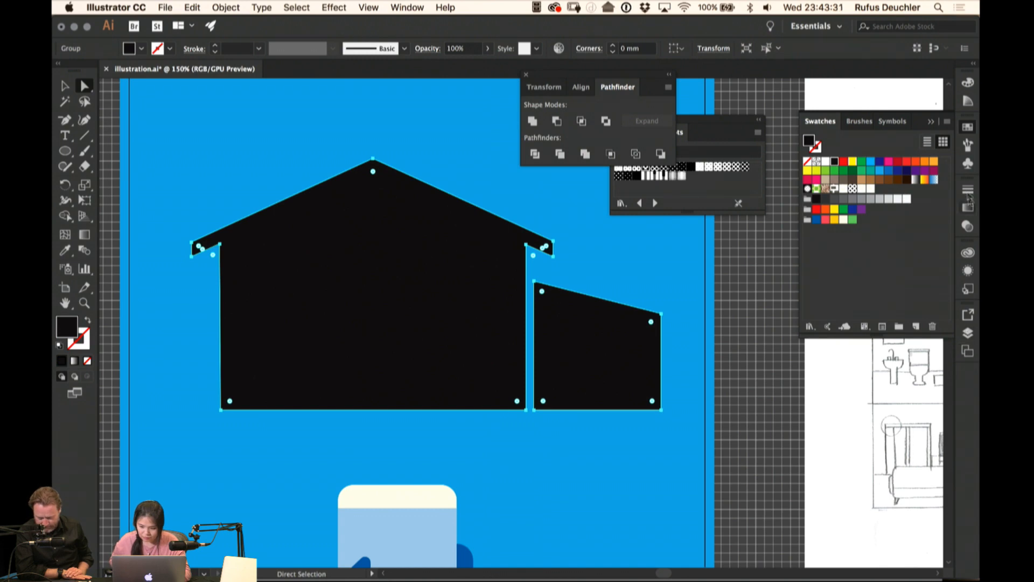
left_click(967, 335)
left_click(810, 329)
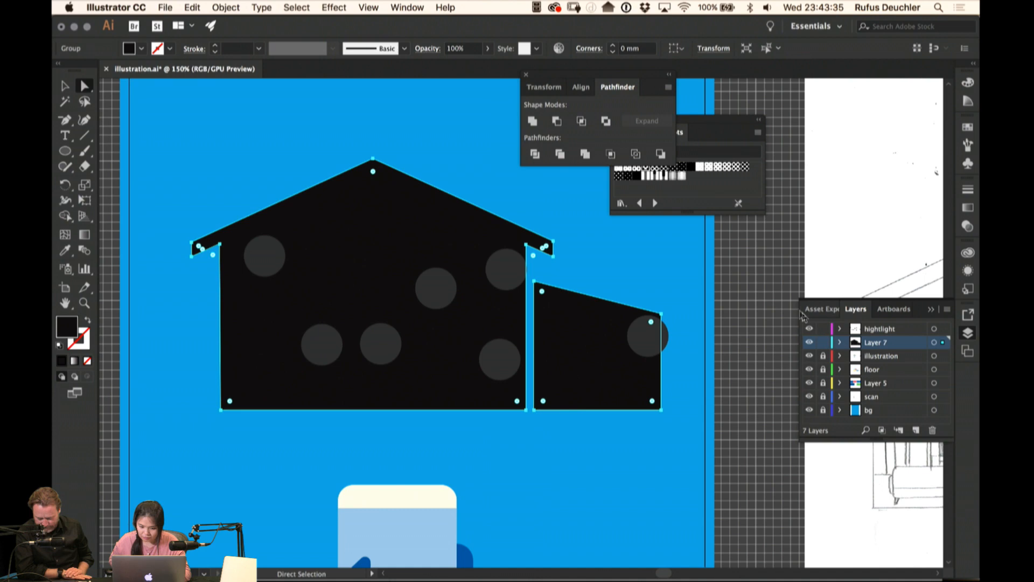
Group the circular device markers with the black house silhouette
key("v")
left_click(626, 239)
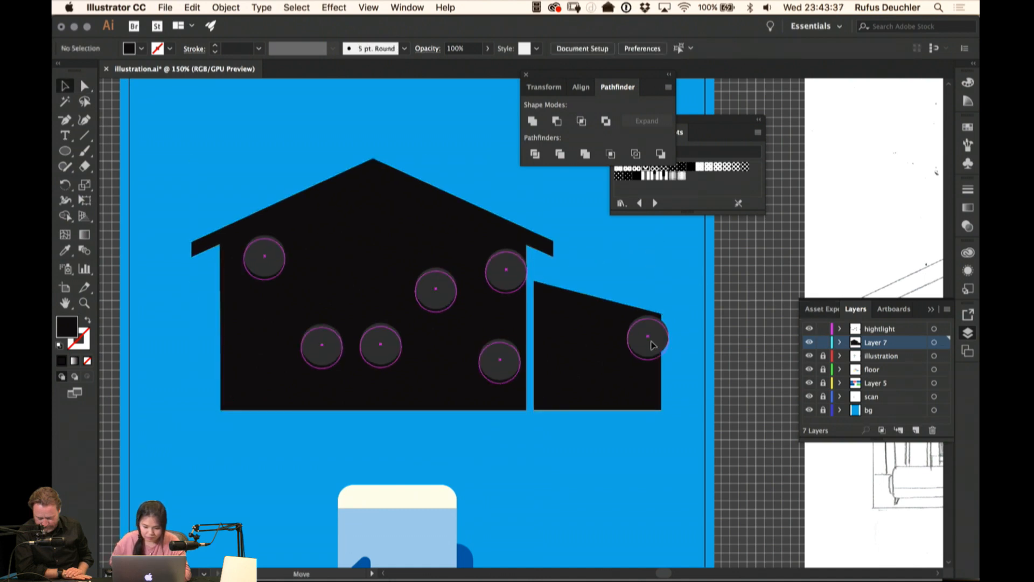
left_click(653, 339)
key("a")
left_click(499, 313, "shift")
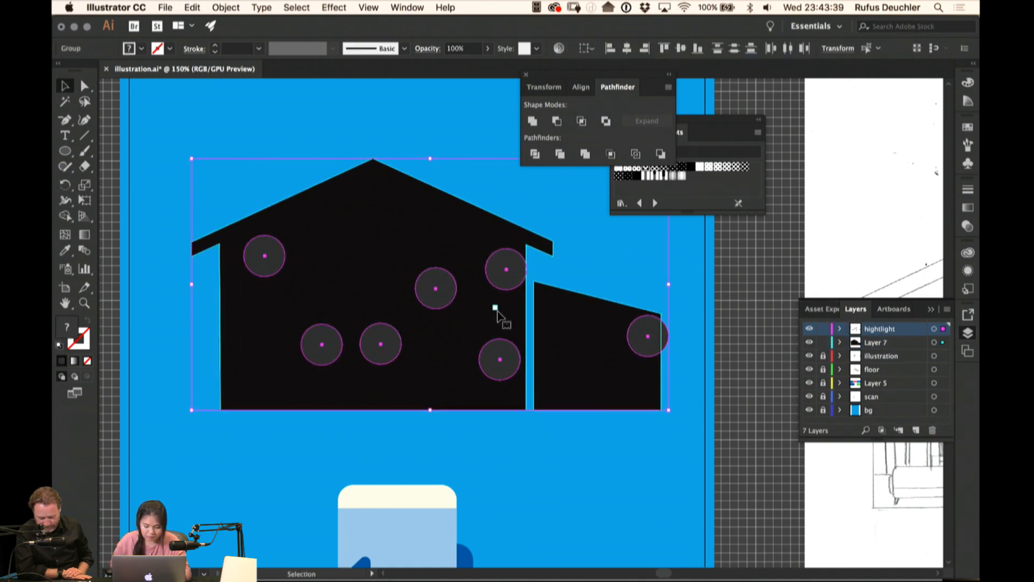
key("super+g")
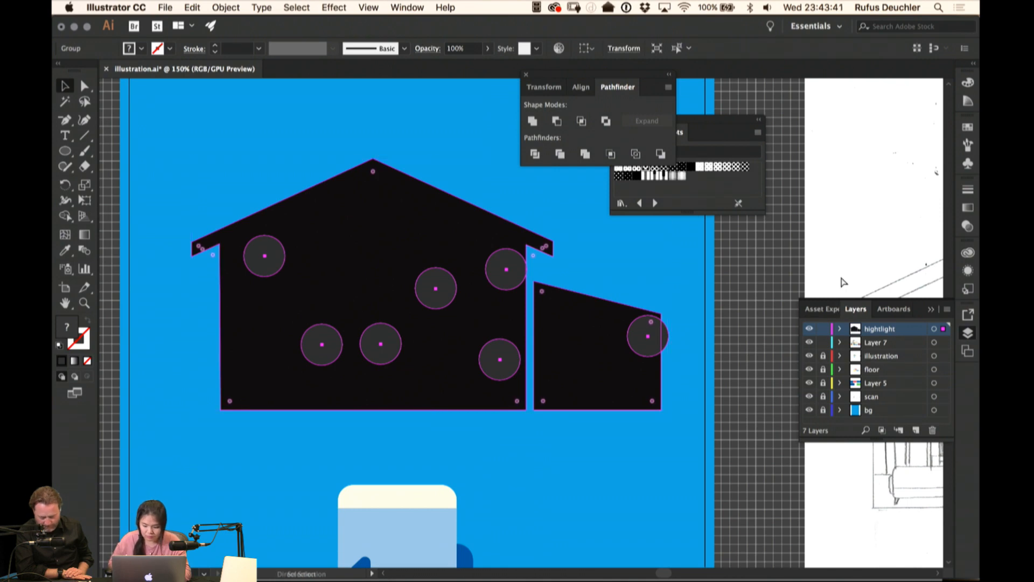
Move the group of markers and silhouette to Layer 7, keeping it in place
key("super+x")
left_click(873, 342)
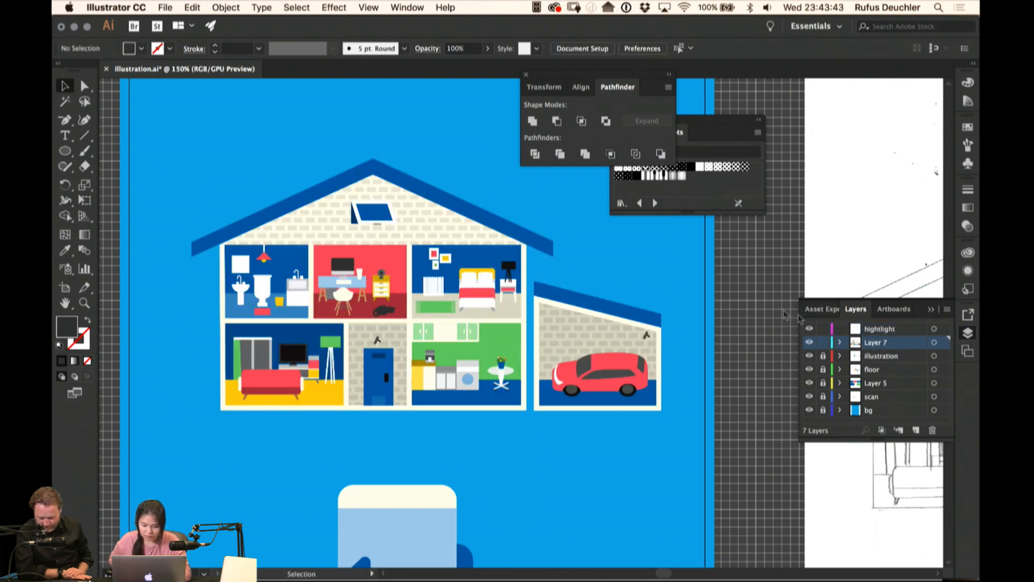
key("super+f")
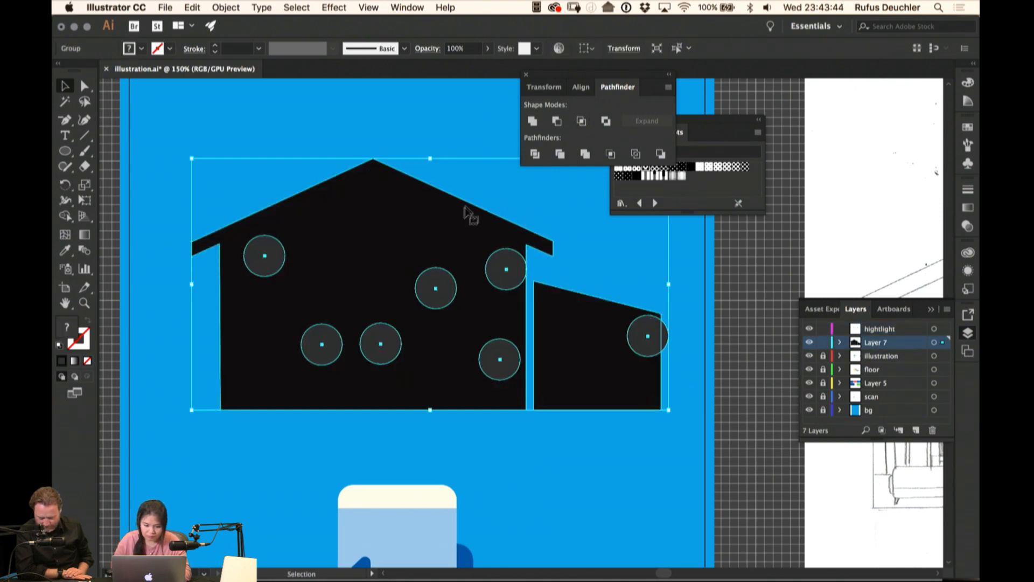
Unlock the illustration layer, try pasting the silhouette and marker group in place there, and undo a trial move
left_click(809, 341)
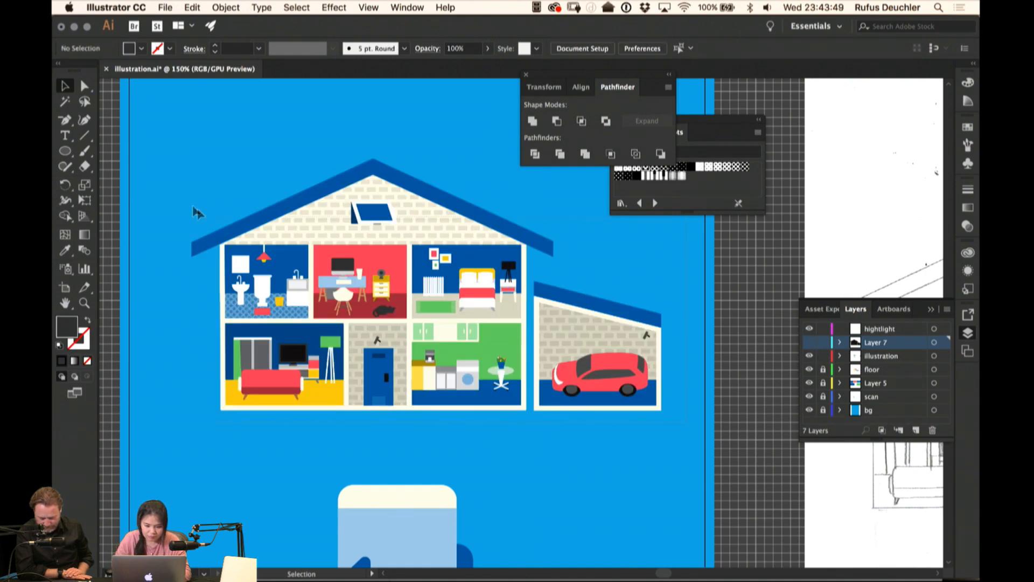
left_click_drag(193, 208, 201, 154)
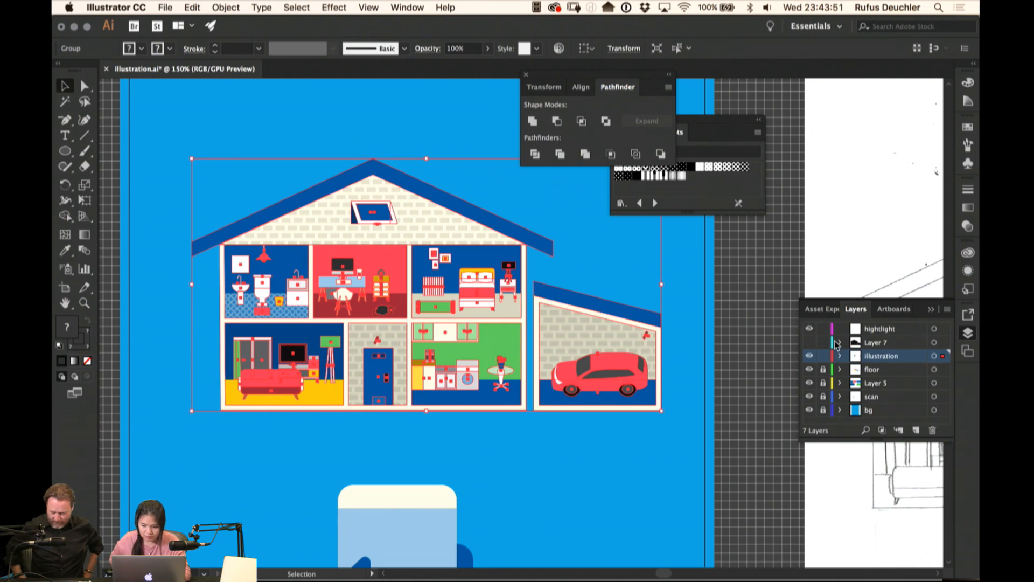
left_click(808, 341)
left_click(520, 236)
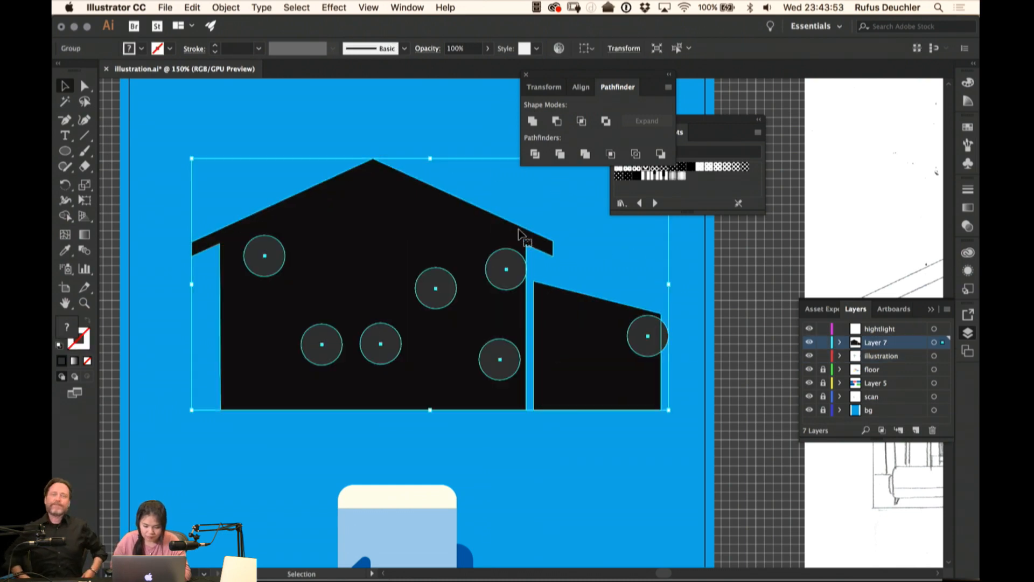
key("Delete")
left_click(589, 308)
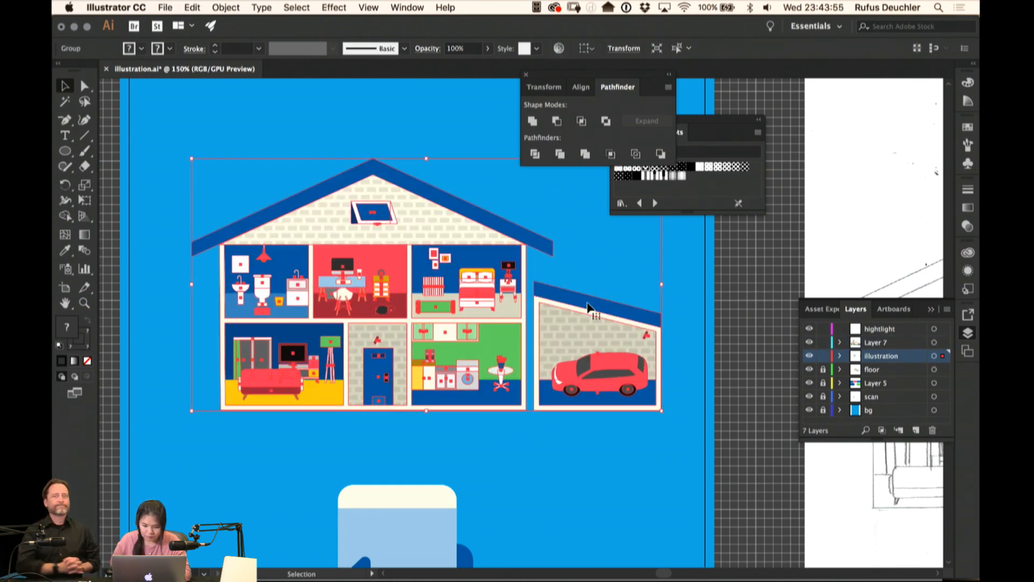
key("super+z")
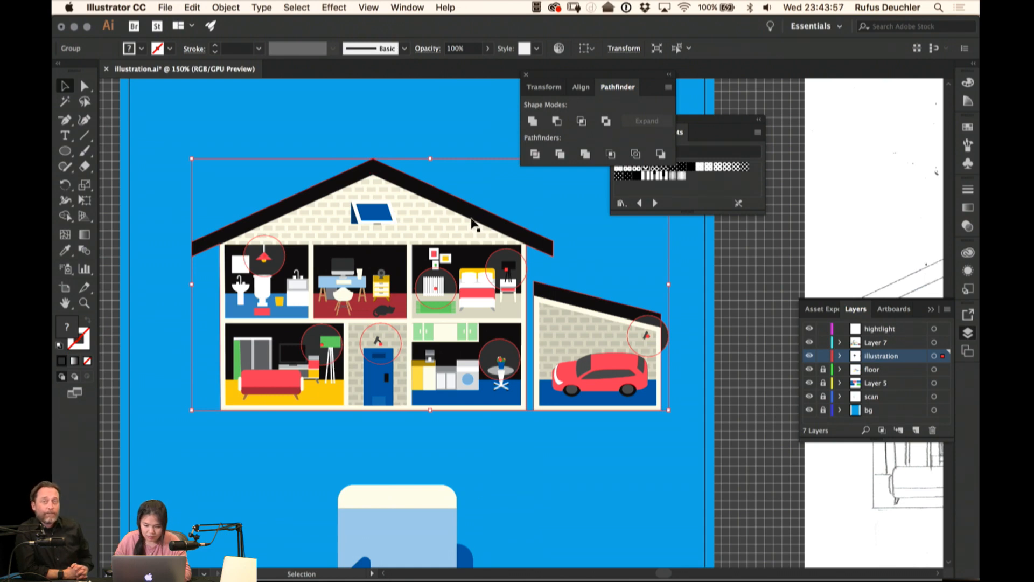
left_click_drag(470, 218, 493, 172)
key("super+z")
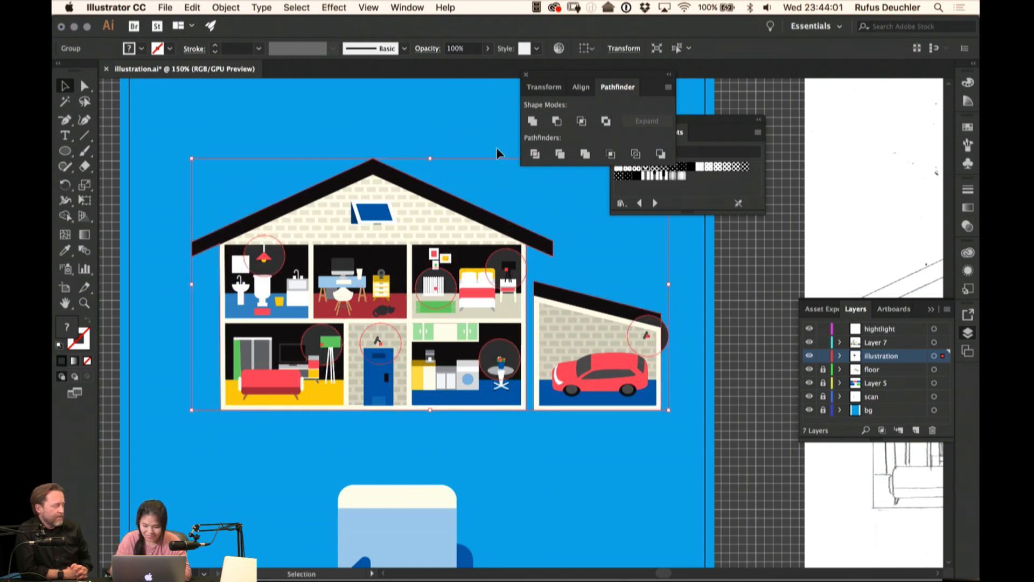
Move the silhouette and marker group from the illustration layer back to Layer 7 in place and select it
key("Delete")
left_click(874, 344)
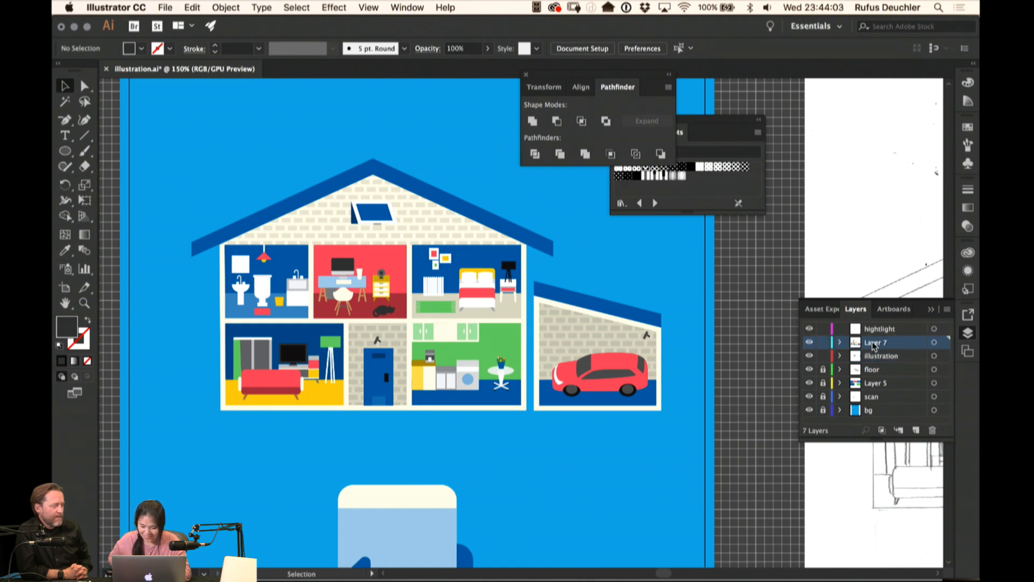
key("super+z")
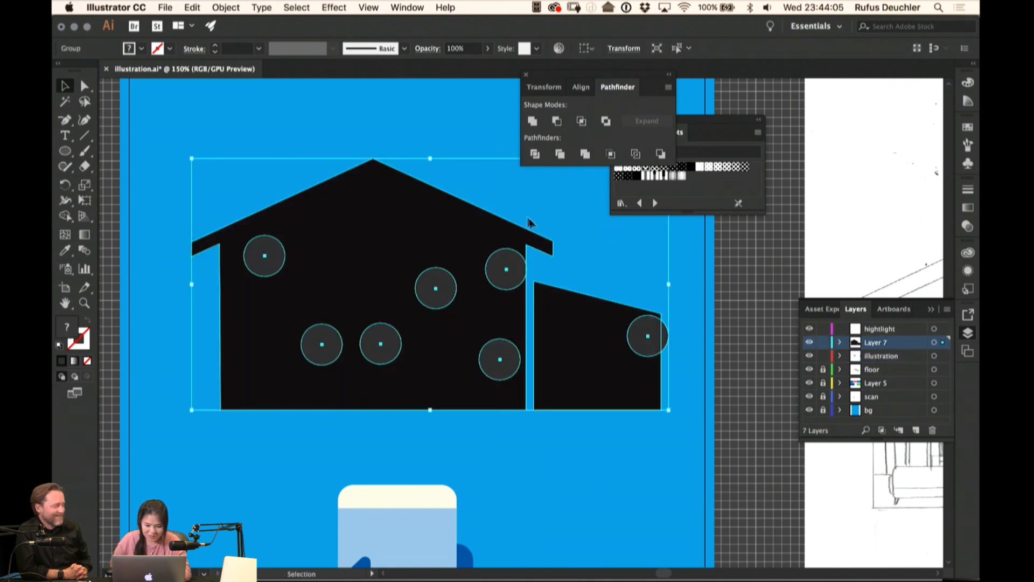
key("super+a")
left_click(469, 183)
left_click(463, 215)
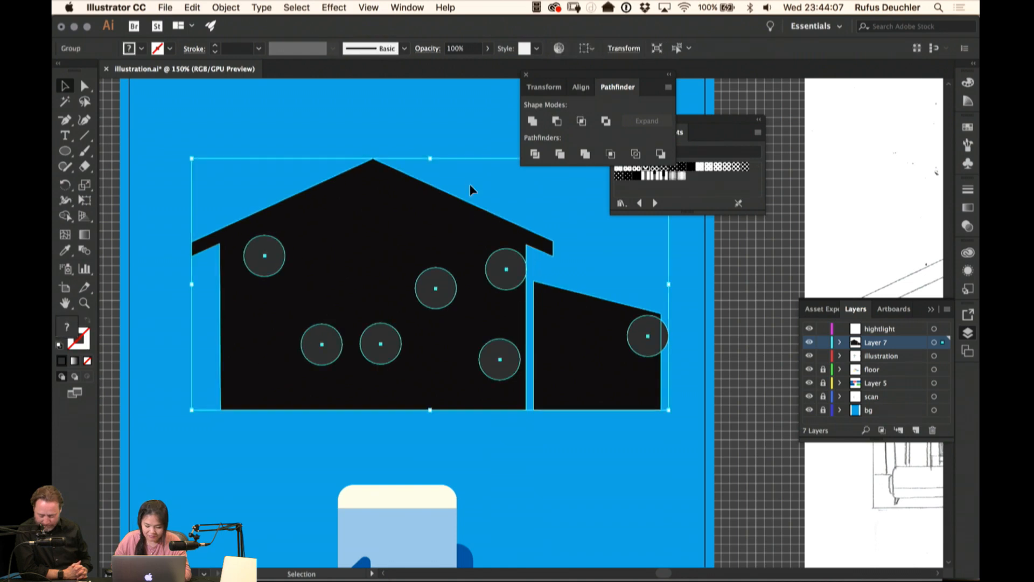
Cut the silhouette and marker group, and group all the remaining house artwork together on Layer 7
key("Delete")
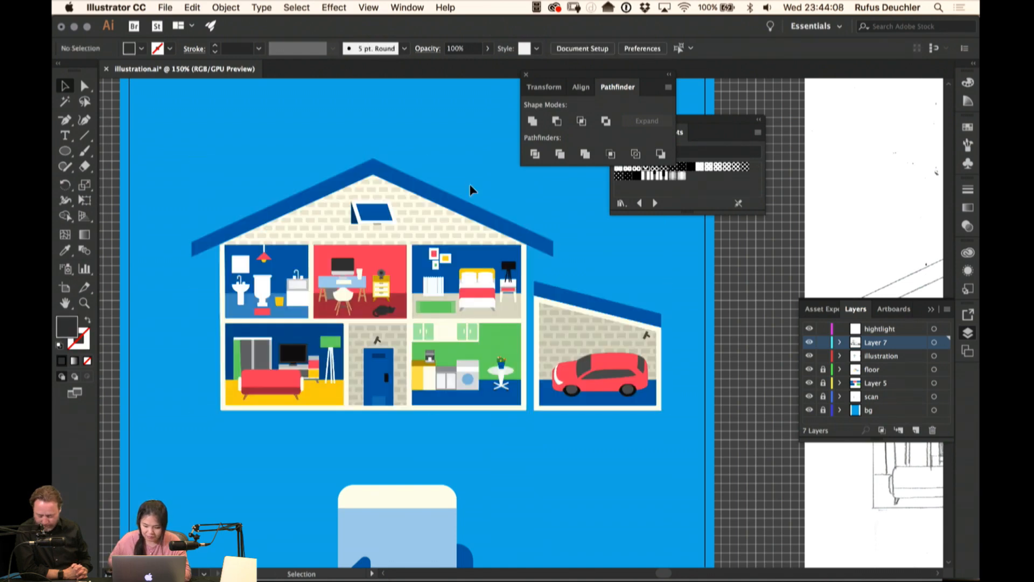
left_click(809, 356)
left_click(809, 356)
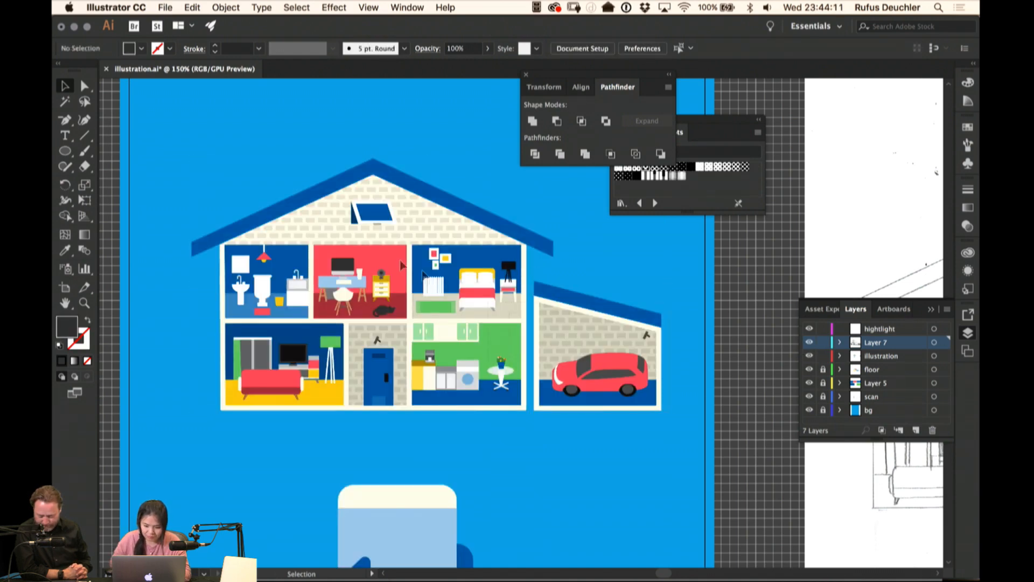
key("super+a")
key("a")
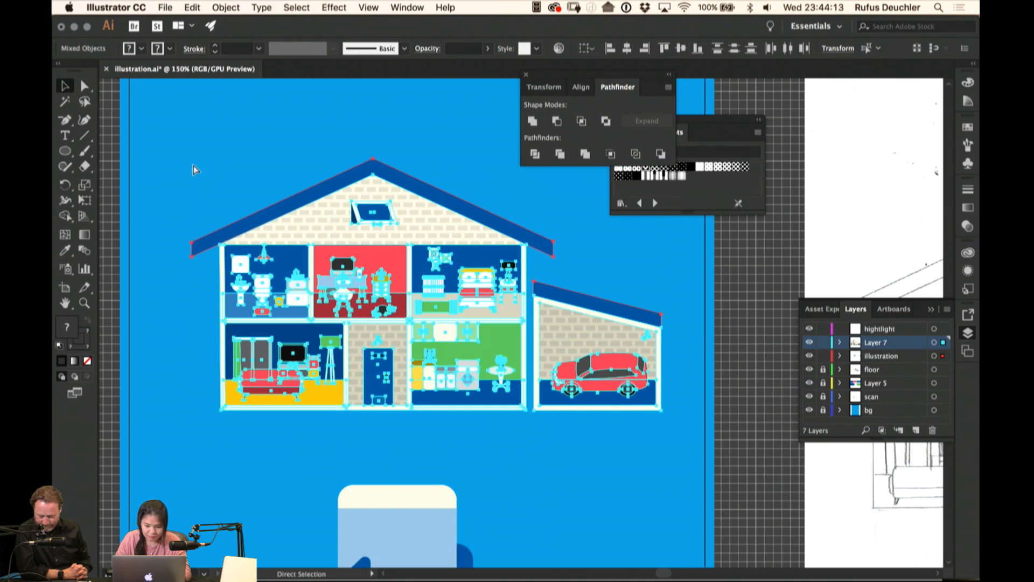
key("v")
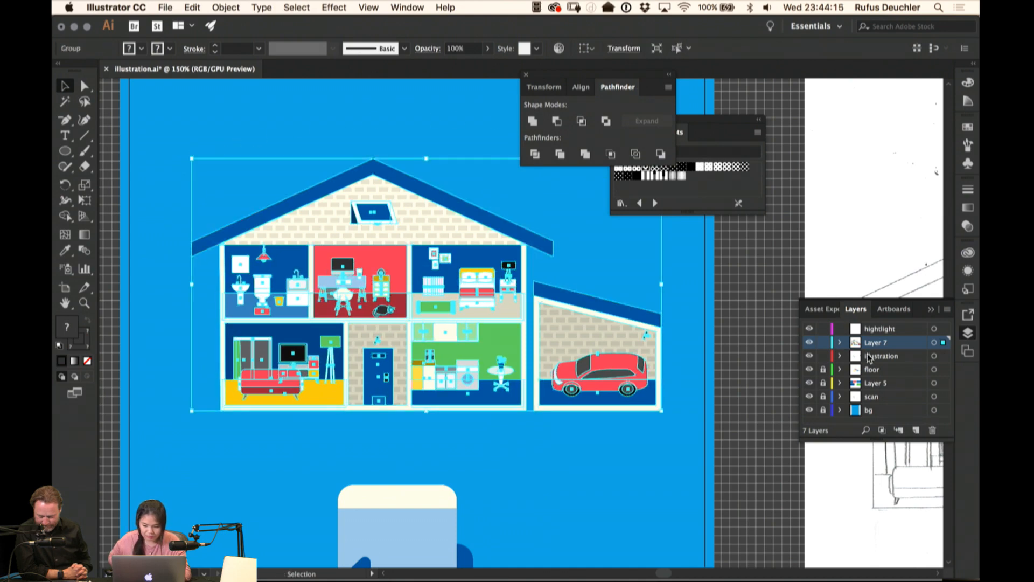
Put the silhouette and marker group back in place over the house artwork, with both selected
left_click(811, 356)
left_click(683, 307)
key("alt+super+3")
key("v")
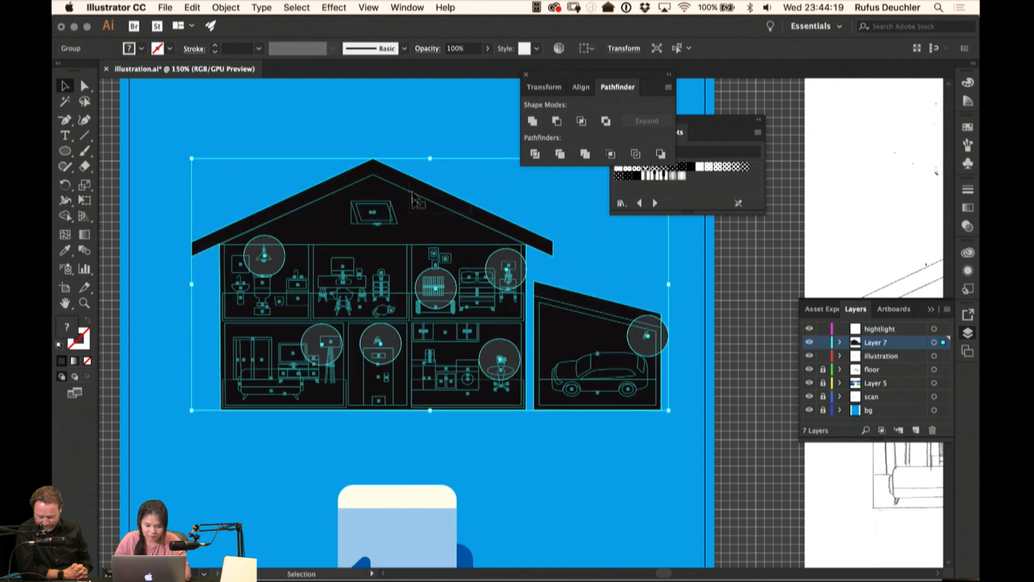
Make an opacity mask for the house artwork from the overlying silhouette and marker group
left_click(426, 49)
left_click(403, 92)
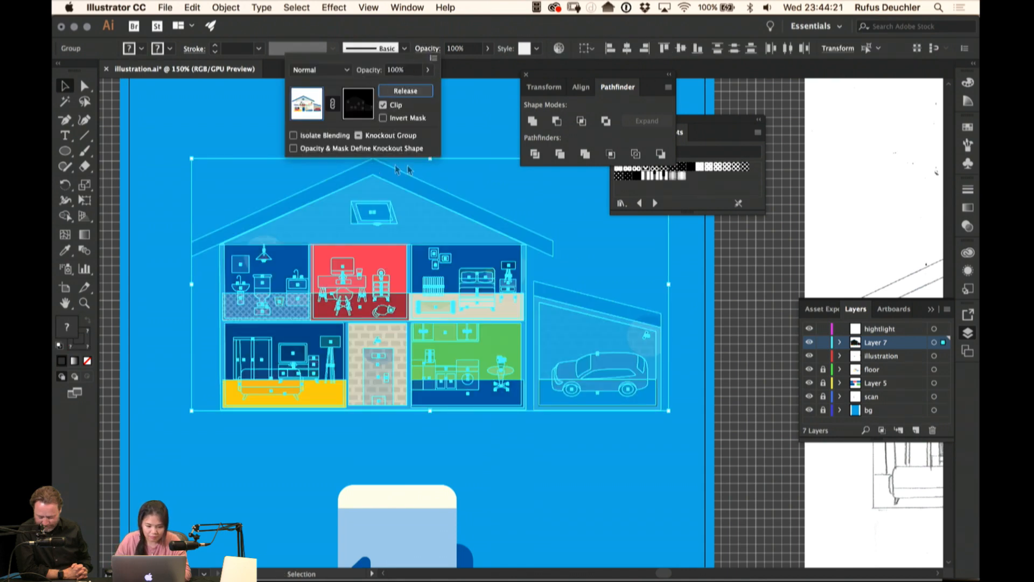
left_click(467, 113)
left_click(452, 128)
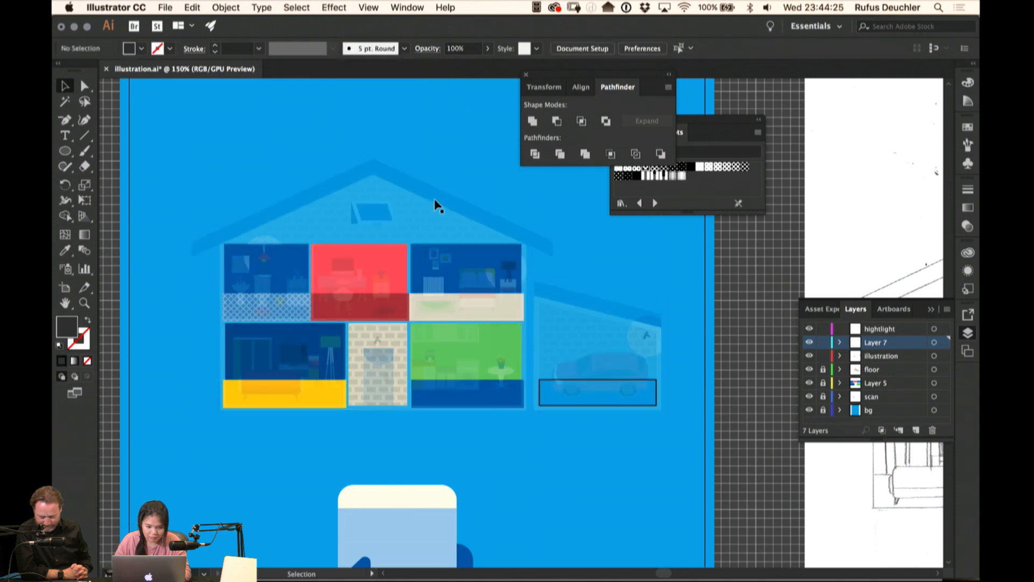
Open the opacity mask for editing and fill its main house silhouette with a mid-grey swatch
left_click(435, 203)
left_click(432, 50)
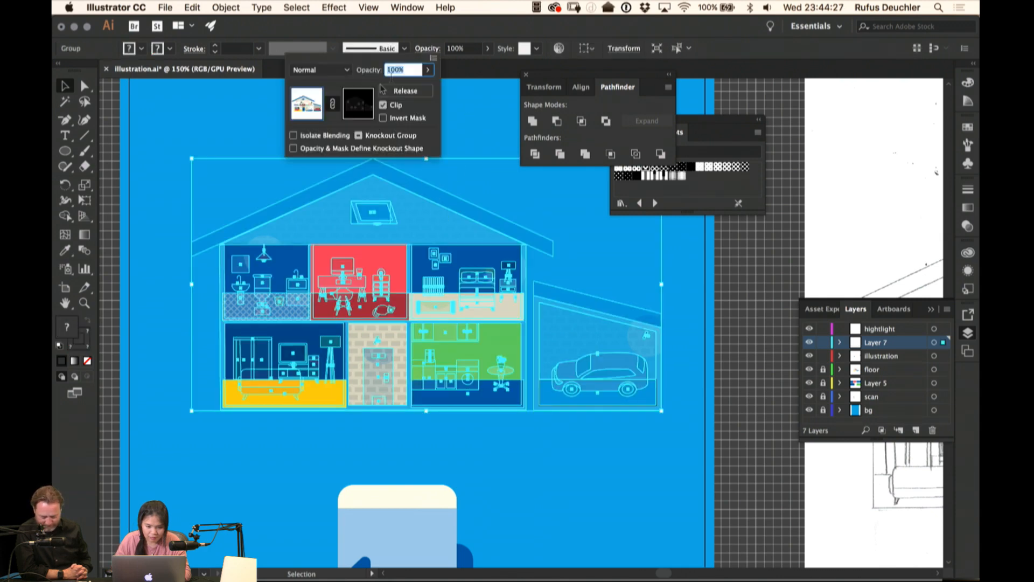
left_click(367, 105)
left_click(475, 98)
key("a")
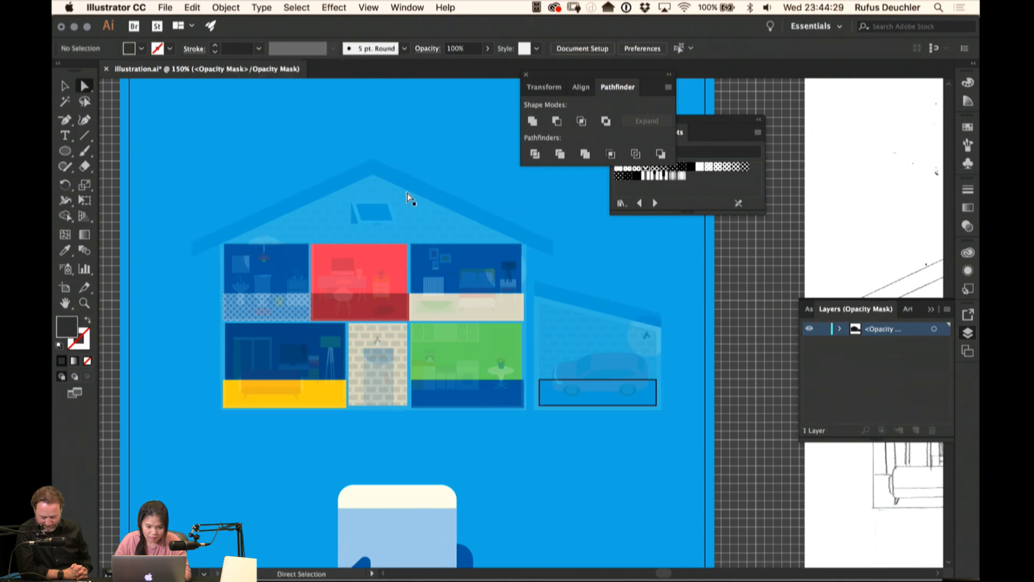
left_click(407, 193)
left_click(968, 127)
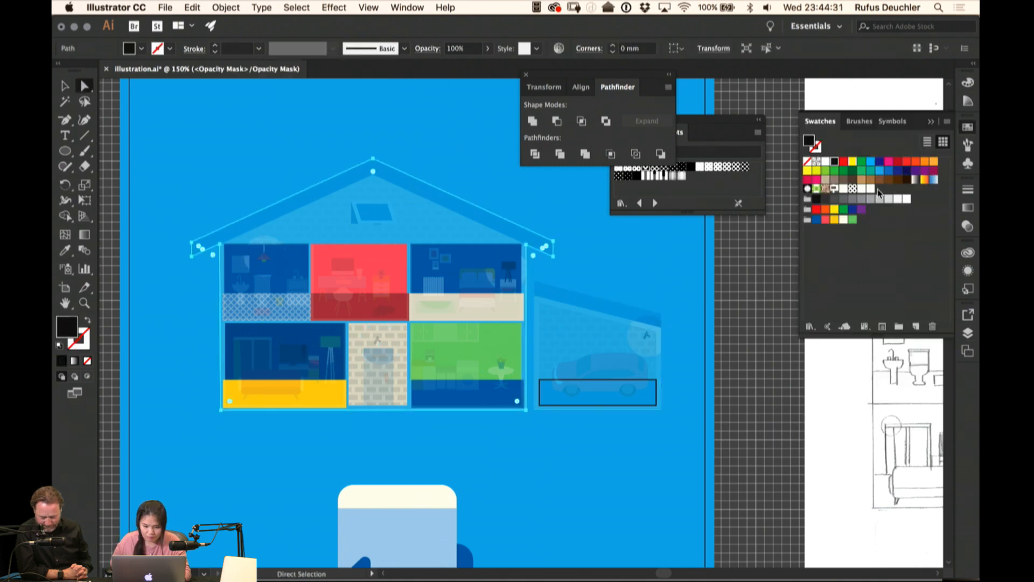
left_click(487, 48)
mouse_move(486, 64)
left_mouse_down()
mouse_move(451, 65)
mouse_move(505, 65)
left_mouse_up()
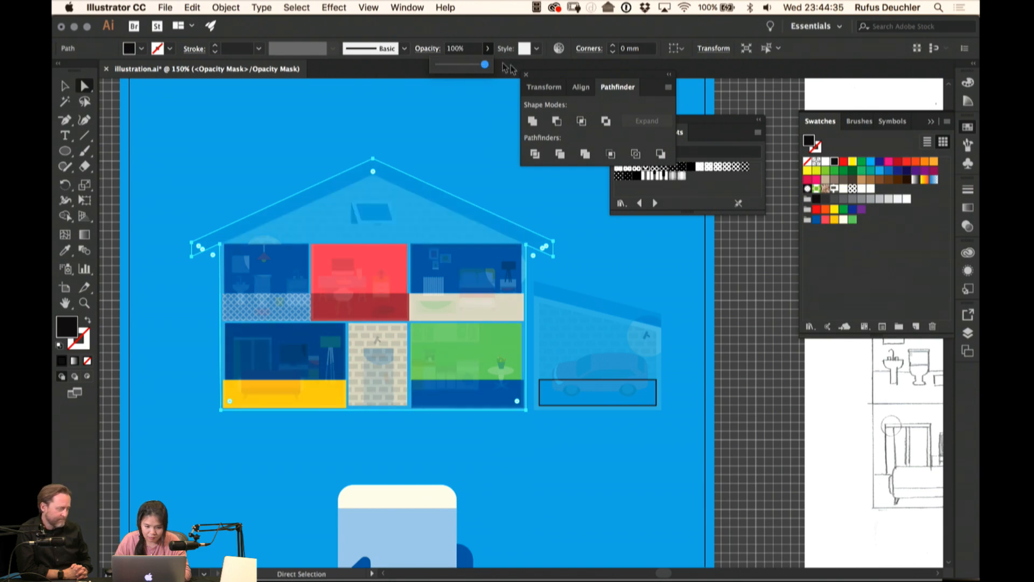
left_click(889, 199)
left_click(861, 200)
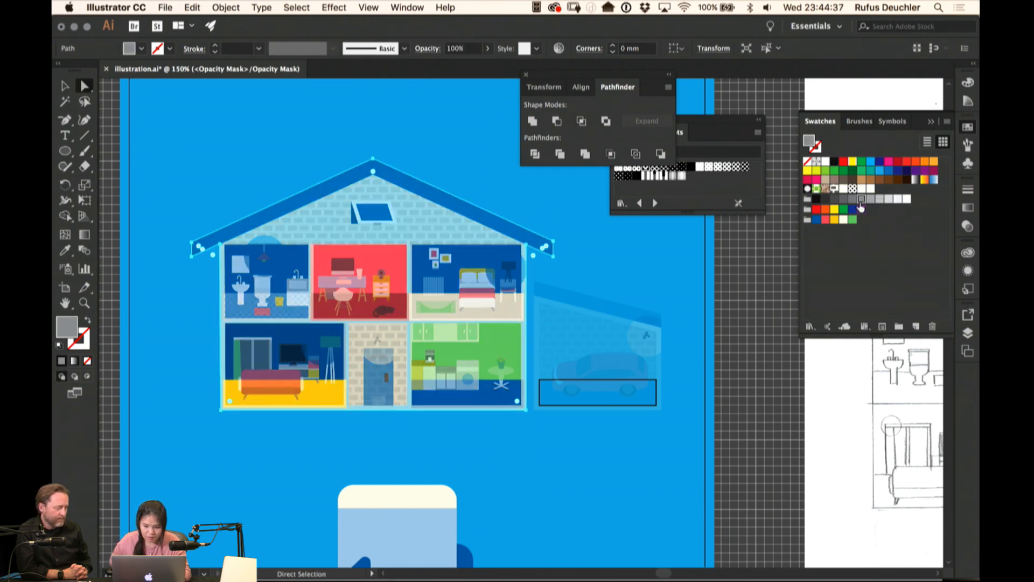
left_click(853, 200)
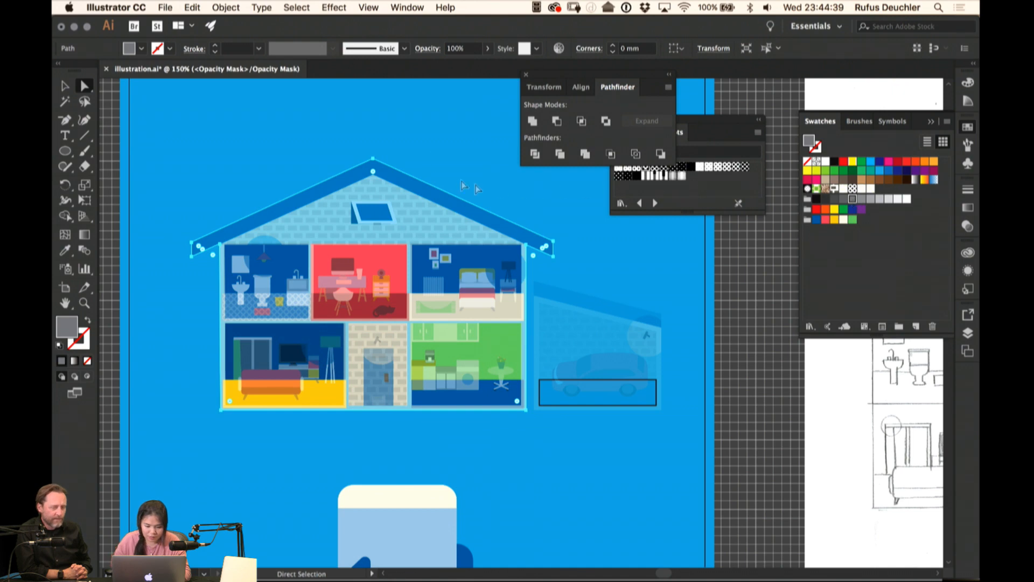
left_click(461, 181)
Release the opacity mask from the house artwork
key("v")
left_click(419, 188)
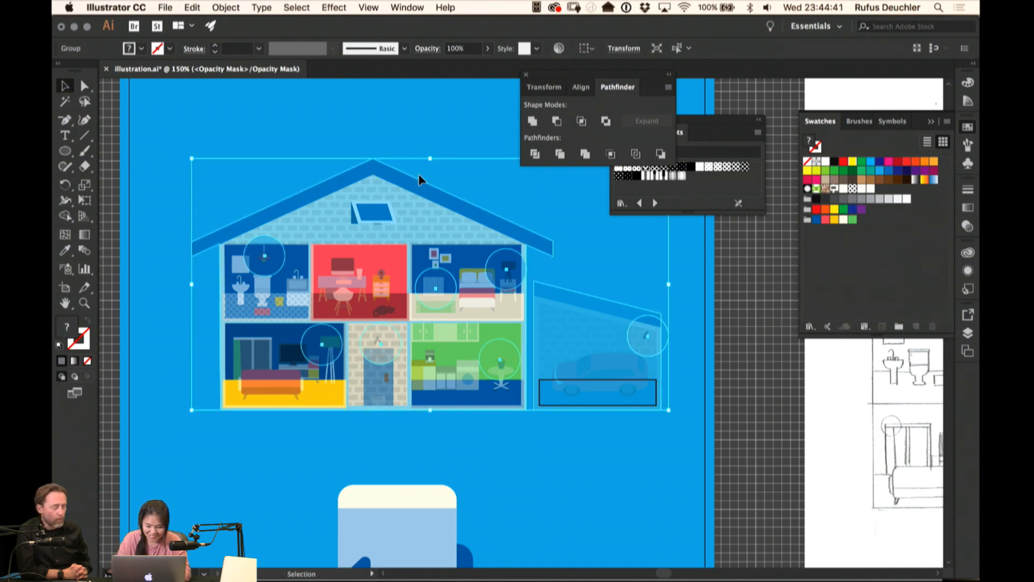
left_click(427, 49)
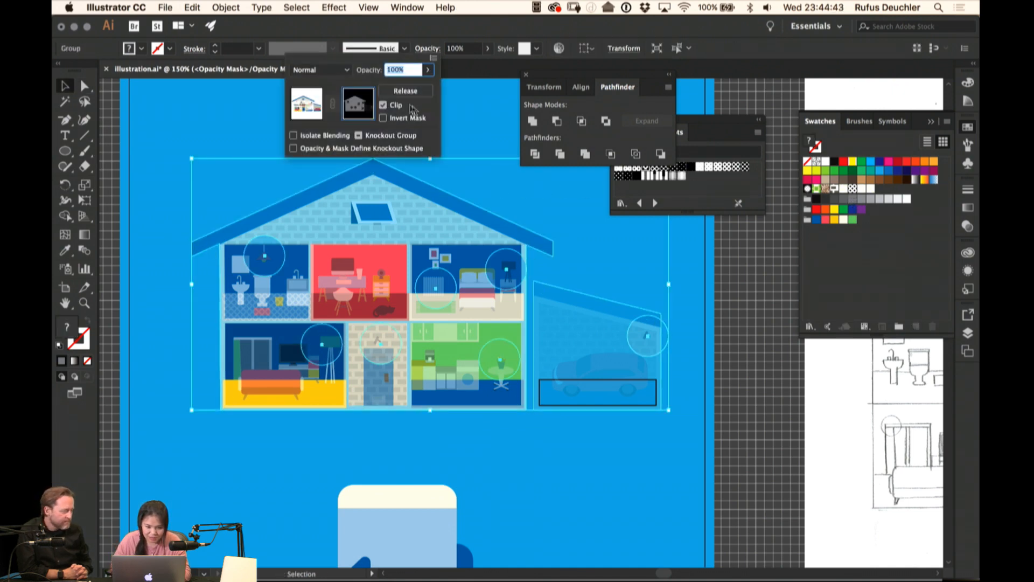
left_click(406, 92)
left_click(493, 137)
left_click(476, 122)
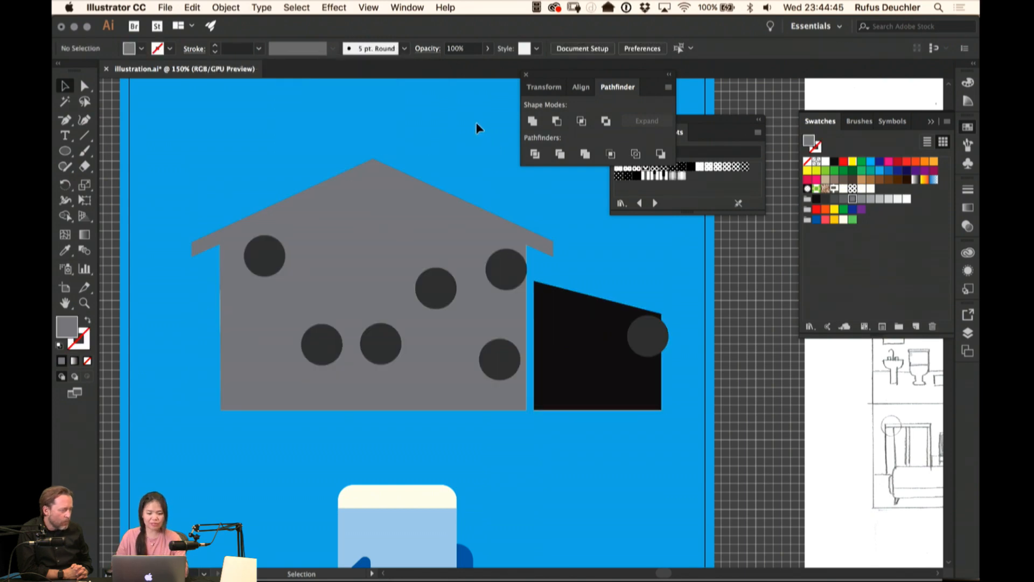
Lower the main house silhouette's opacity to 38% and change its fill to white
left_click(437, 212)
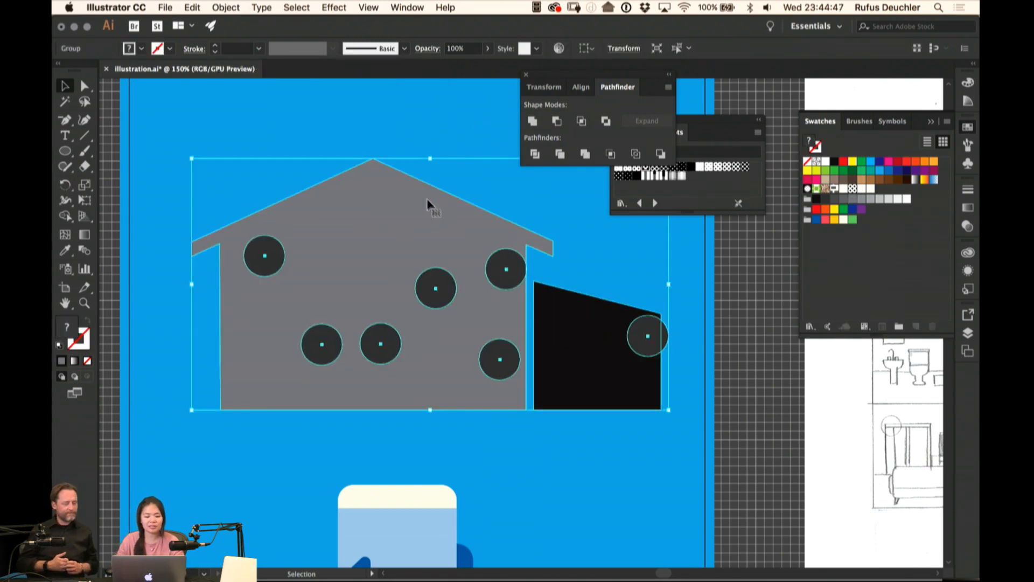
left_click(430, 145)
key("a")
left_click(402, 205)
left_click(486, 49)
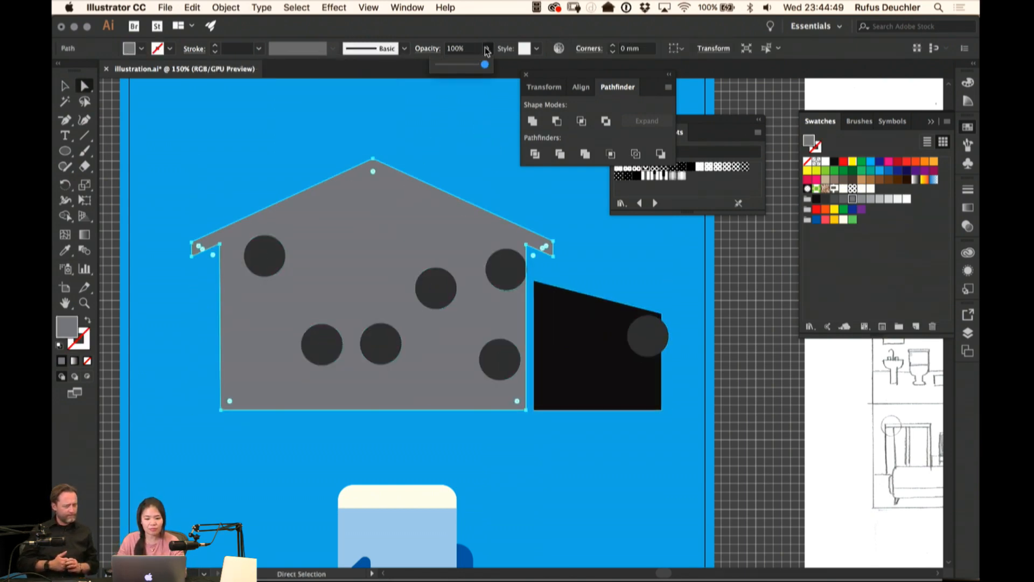
left_click_drag(450, 65, 456, 68)
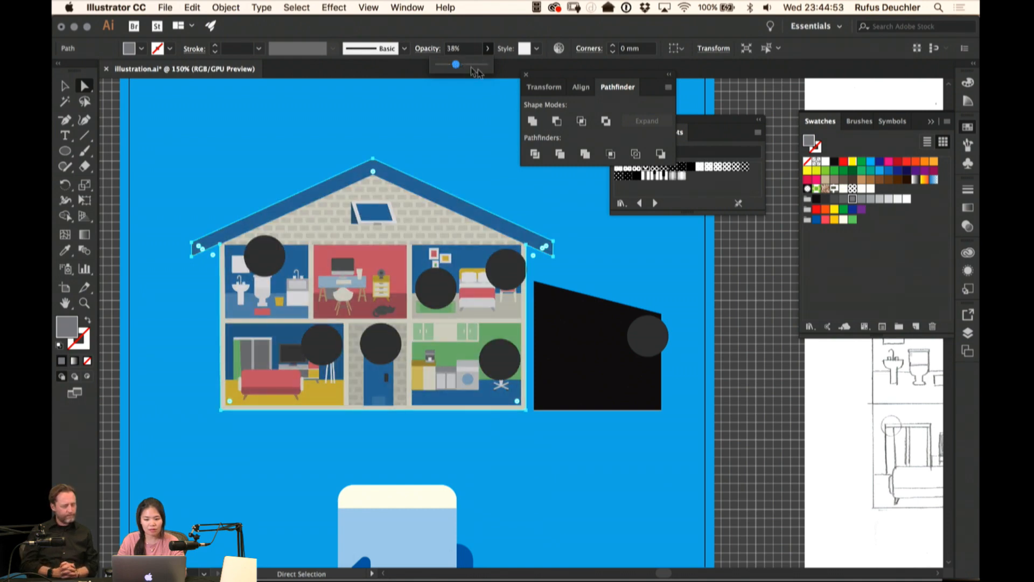
left_click(435, 165)
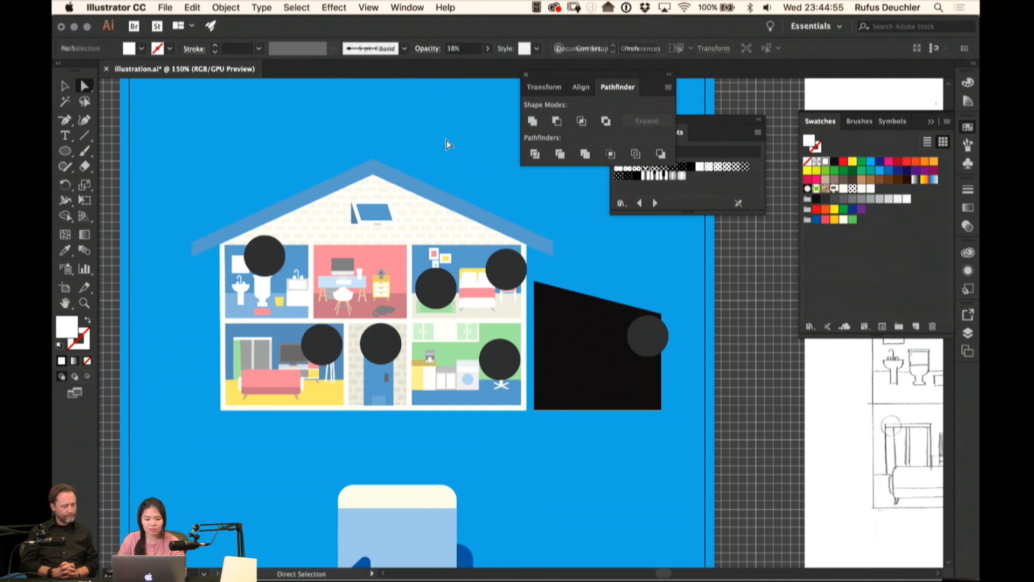
left_click_drag(421, 159, 440, 152)
left_click(427, 178)
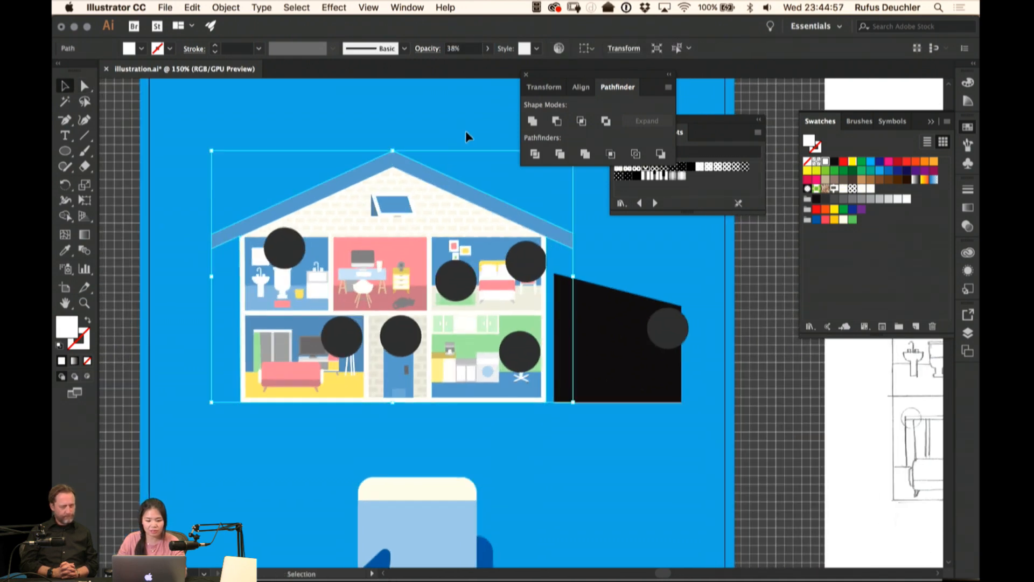
key("super+shift+a")
left_click(287, 252)
left_click(345, 340, "shift")
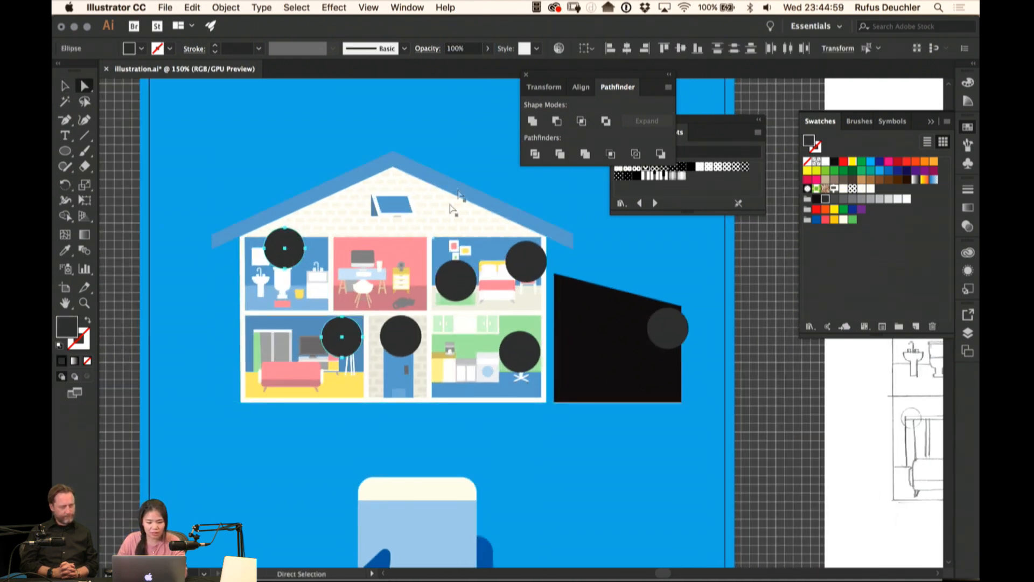
left_click(473, 211)
key("v")
left_click(457, 265)
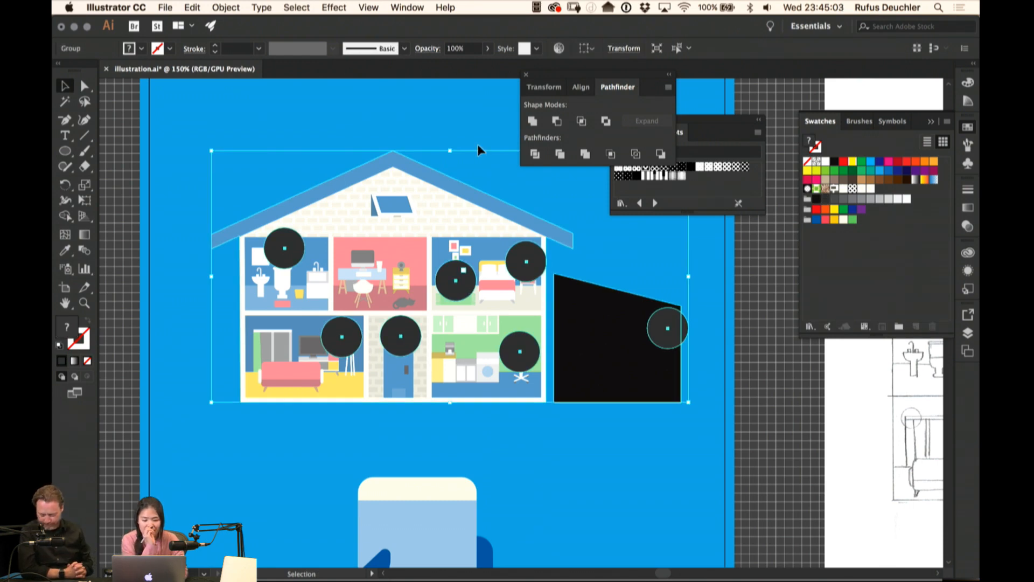
left_click(611, 252)
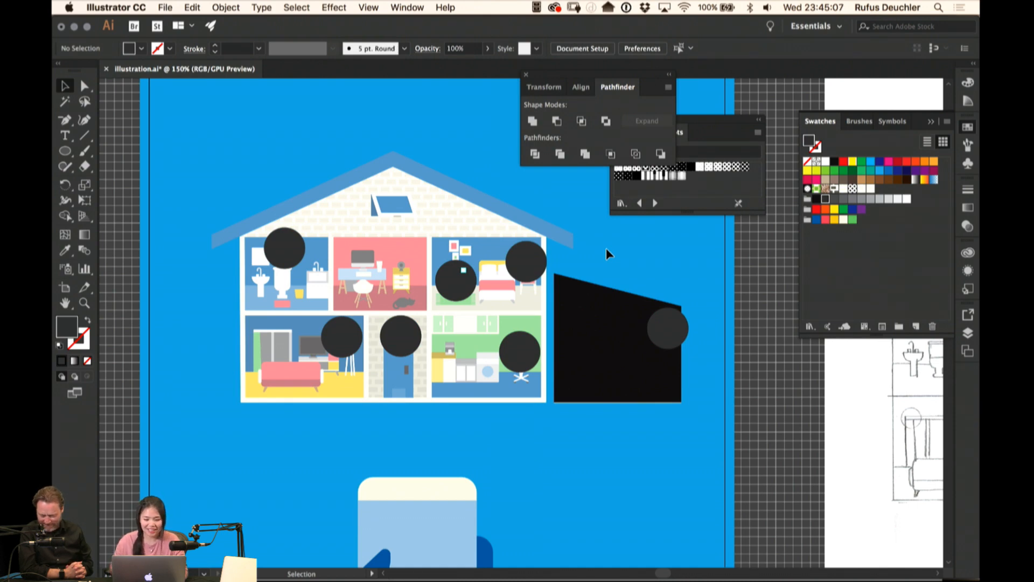
key("a")
left_click(397, 164)
left_click(410, 132)
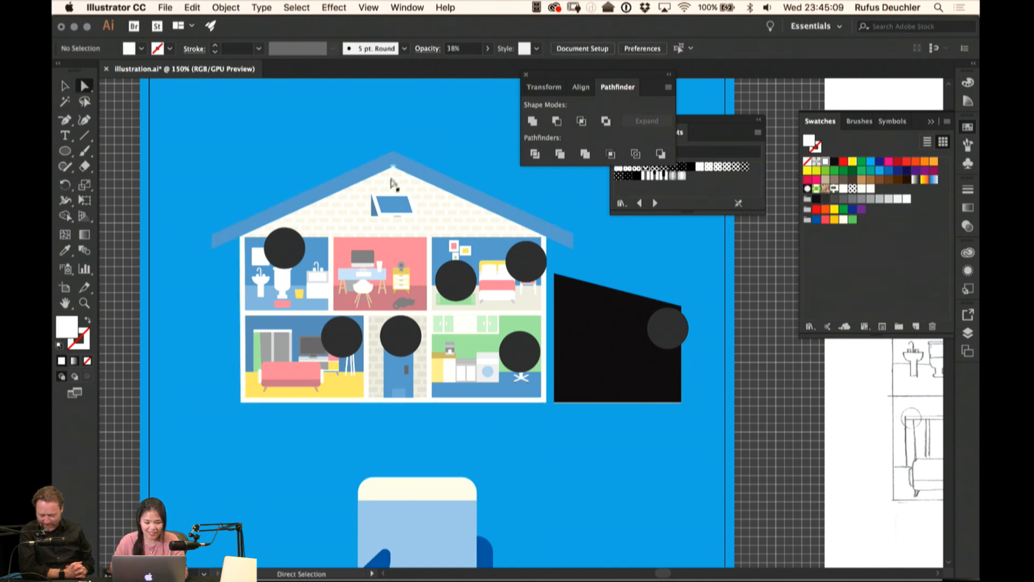
key("v")
left_click(404, 173)
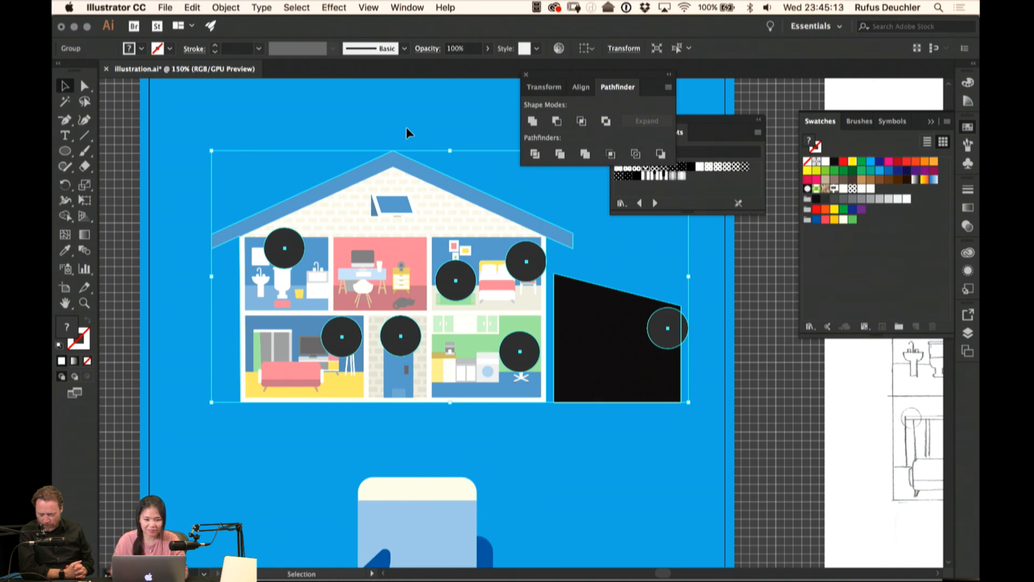
left_click(326, 129)
Try swapping the fill and stroke of the bathroom marker circle, and undo the swap
left_click(287, 251, "super")
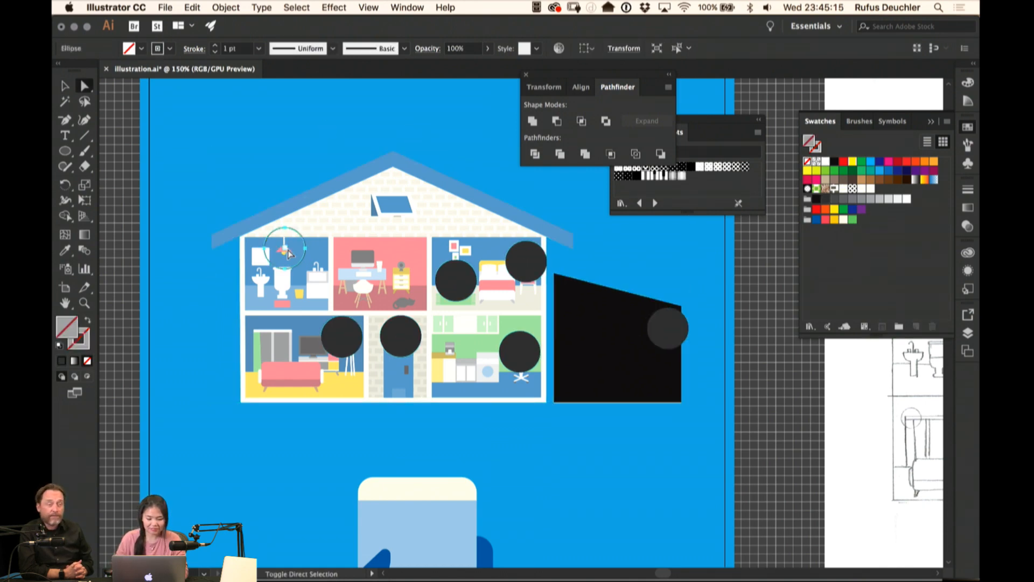
key("shift+x")
left_click(303, 159)
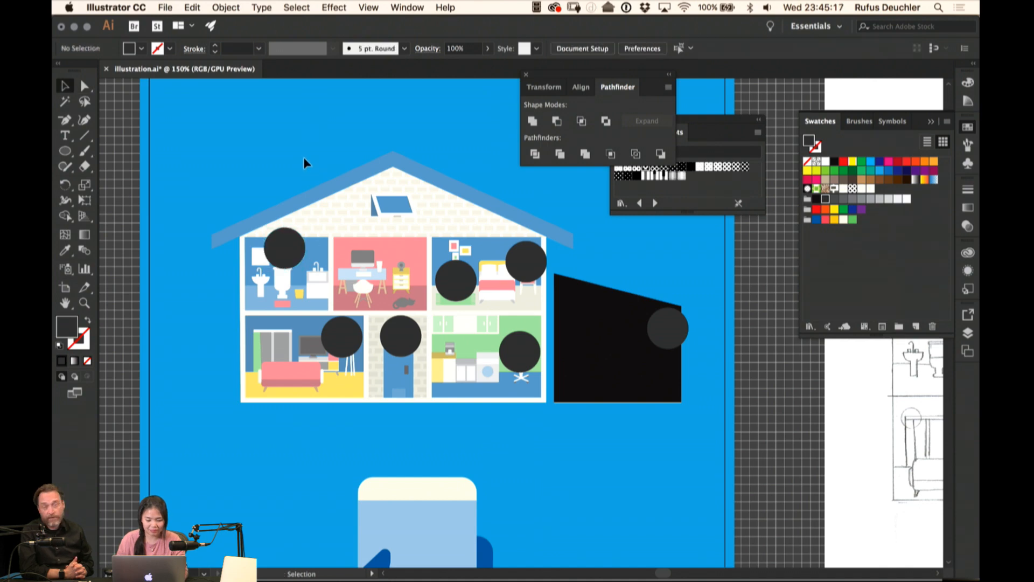
Delete the main house silhouette and the garage silhouette, keeping only the circular markers over the artwork
left_click(425, 203, "super")
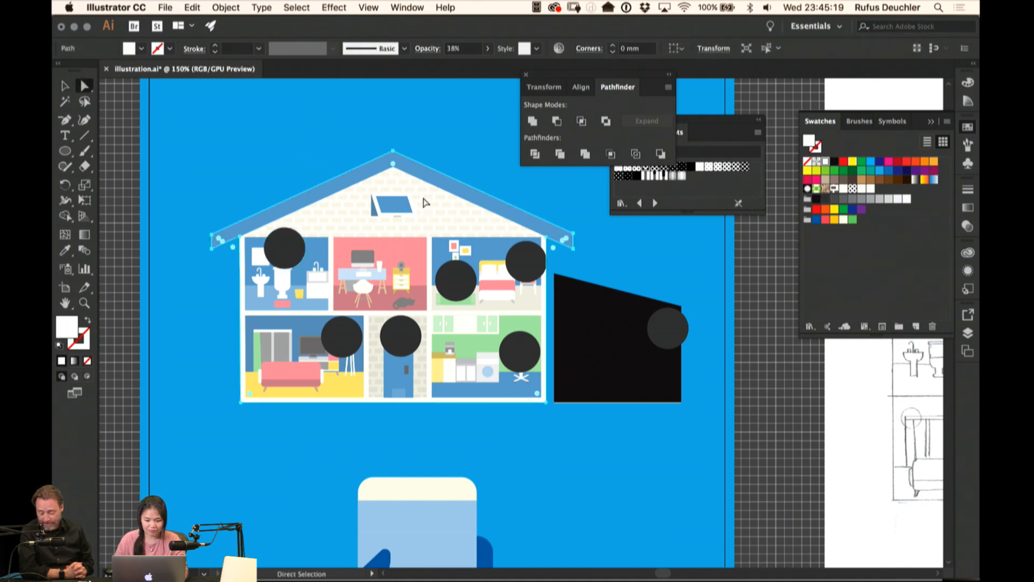
key("Delete")
left_click(454, 284)
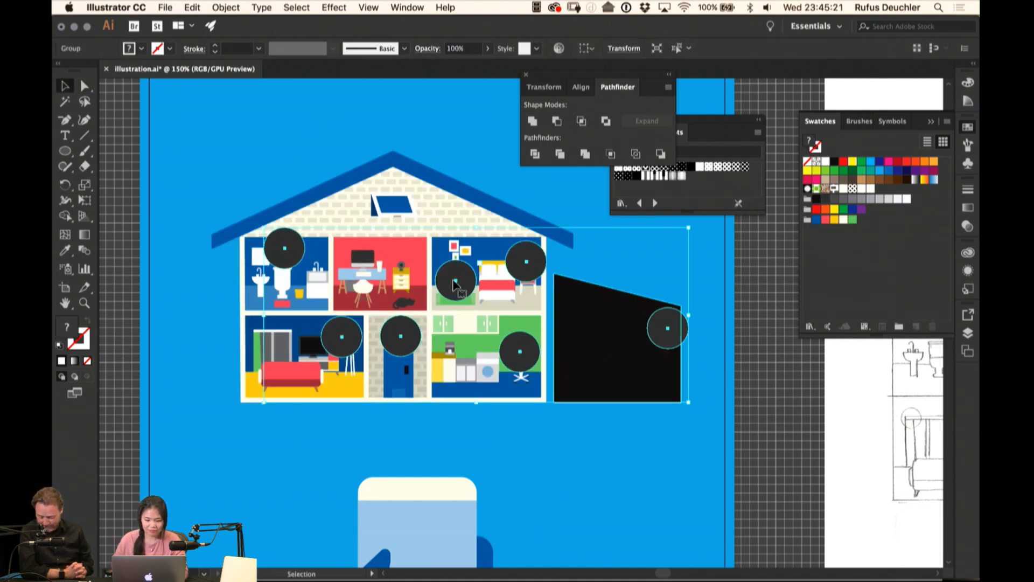
left_click(604, 262)
left_click(600, 326)
key("Delete")
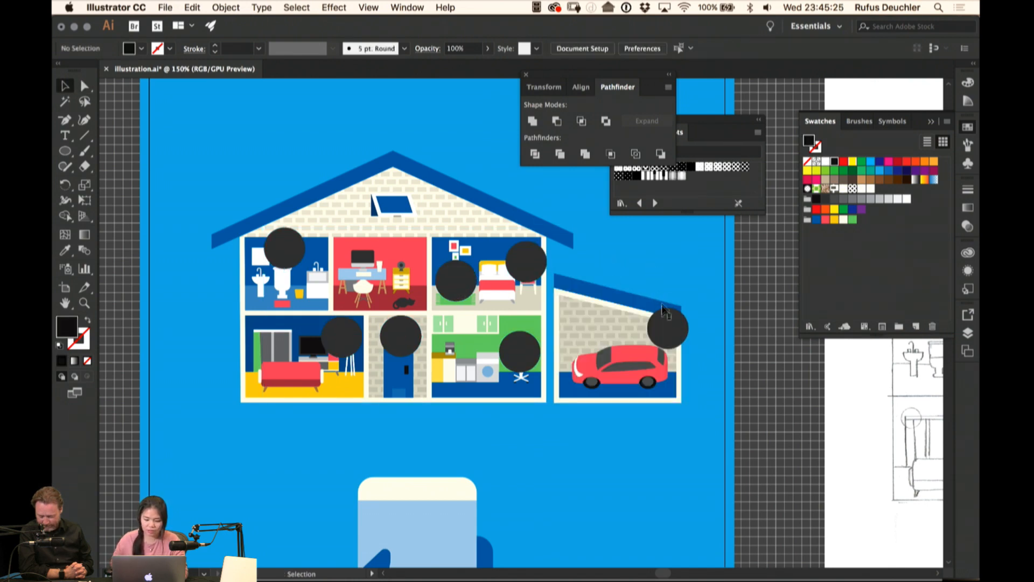
Swap the fill and stroke of the garage marker circle to turn it into an outline
key("a")
left_click(675, 319)
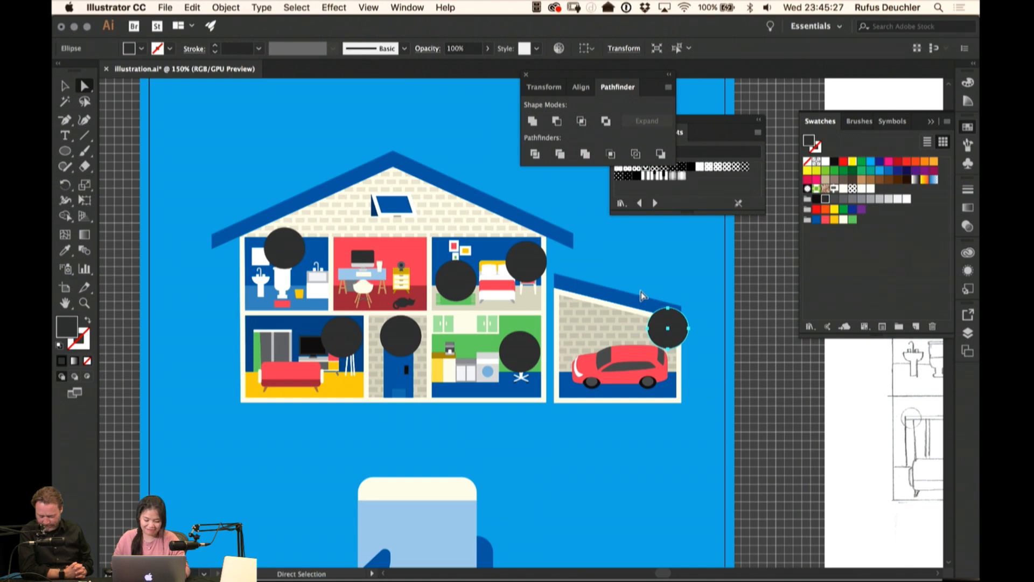
key("shift+x")
key("v")
left_click(700, 278)
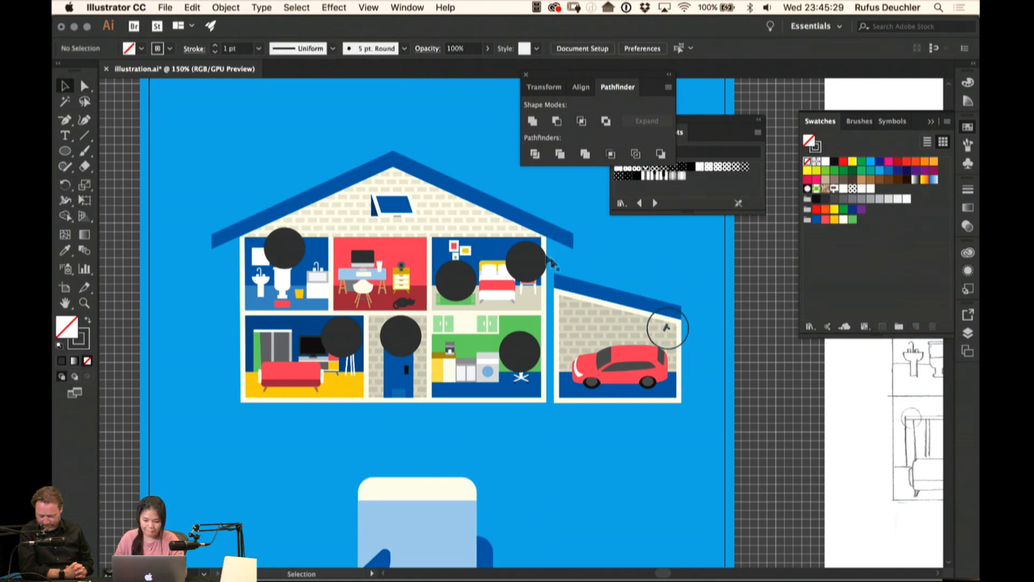
Ungroup the seven circular device markers and clear the selection
key("super+a")
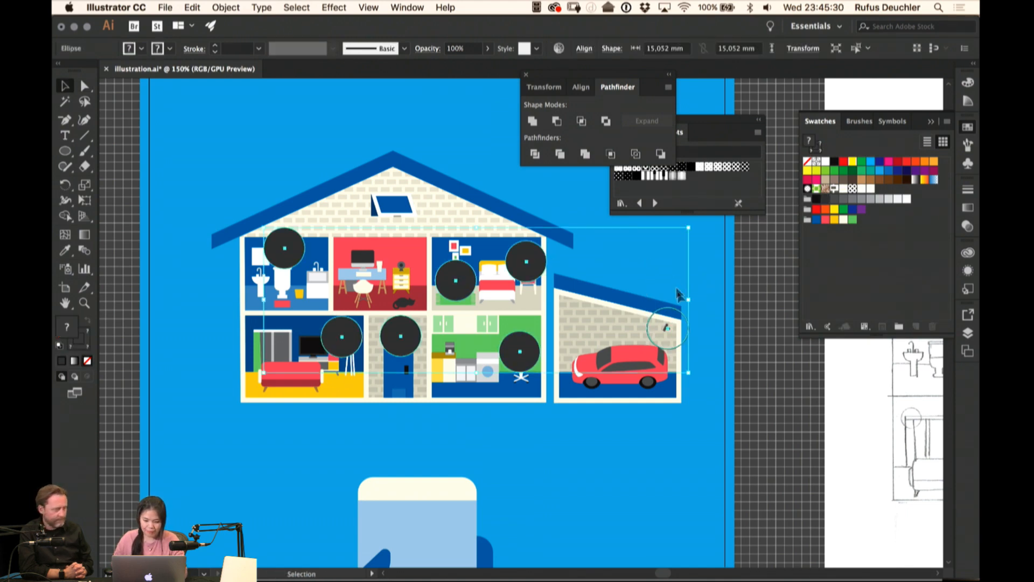
double_click(652, 324)
key("super+a")
double_click(625, 245)
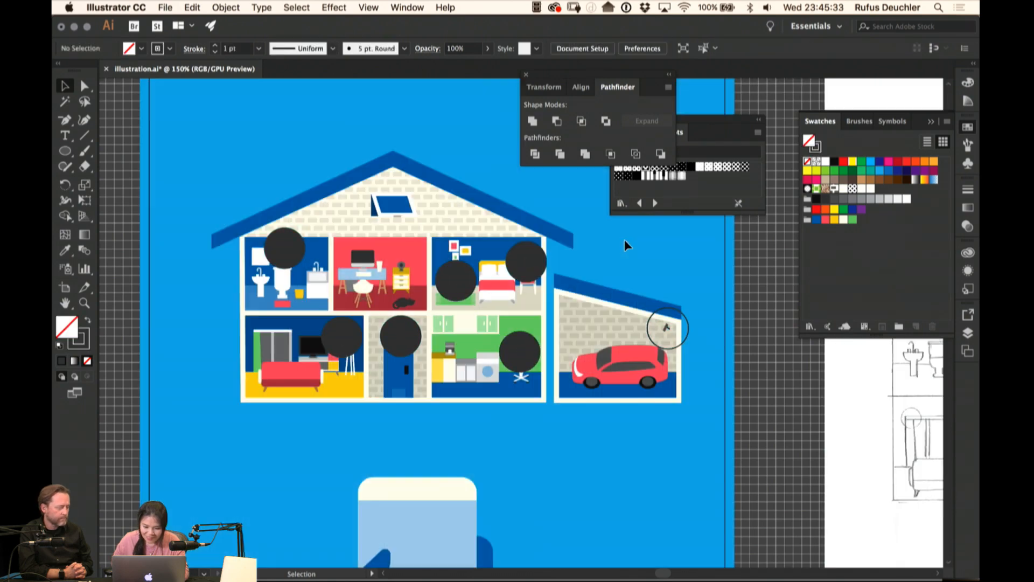
Add a smaller 10.477 mm marker circle over the device on the drawer cabinet in the red office
left_click(456, 281)
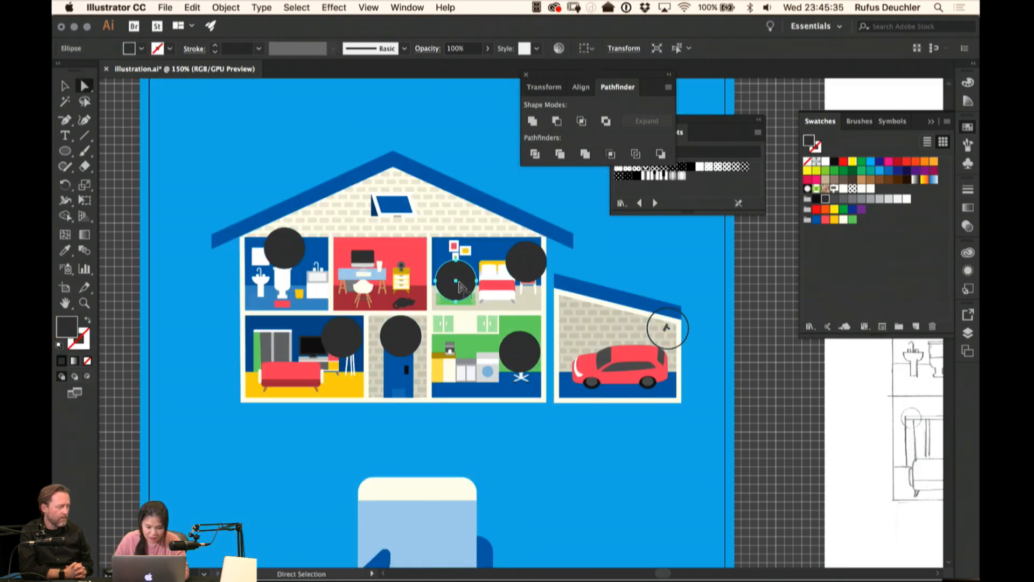
left_click_drag(456, 281, 402, 267)
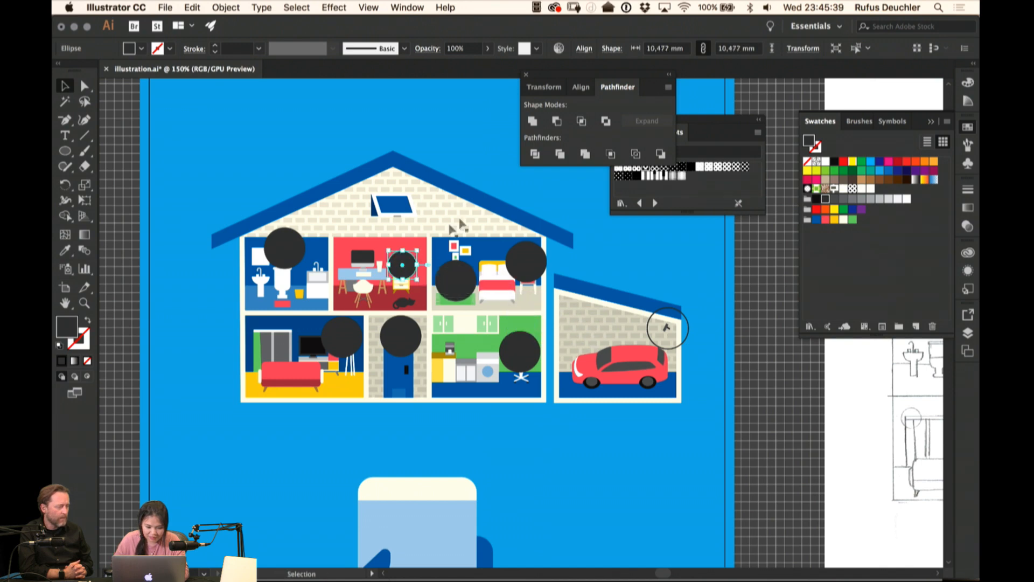
left_click(564, 214)
key("a")
left_click(467, 288)
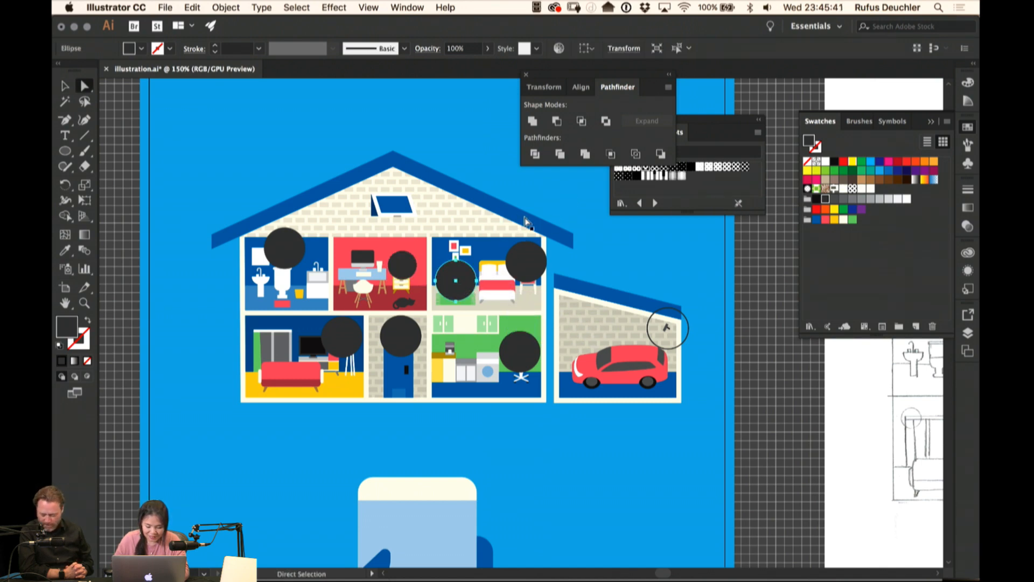
left_click(404, 339, "shift")
left_click(342, 332, "shift")
left_click(291, 258, "shift")
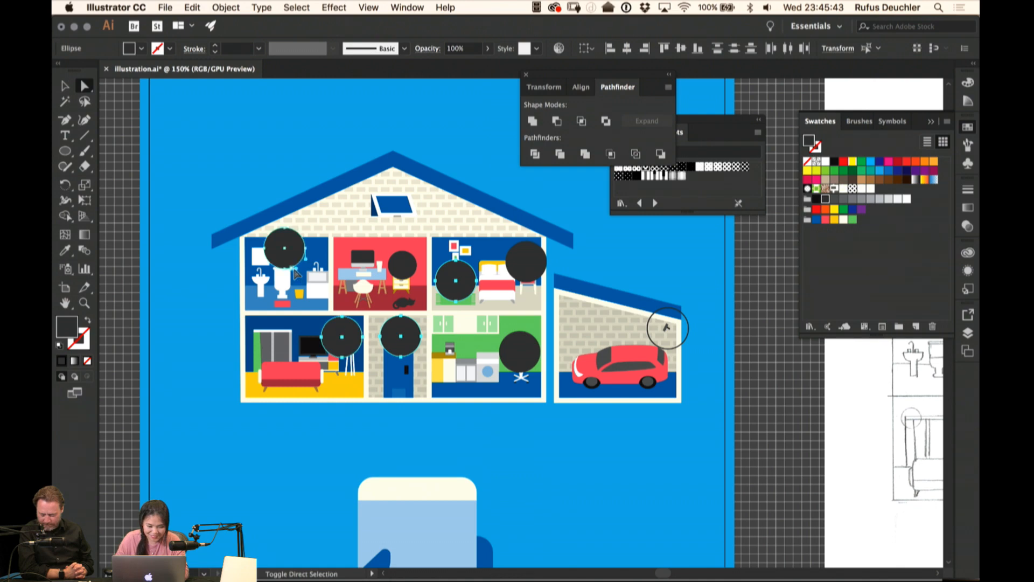
left_click(528, 265, "shift")
left_click(520, 353, "shift")
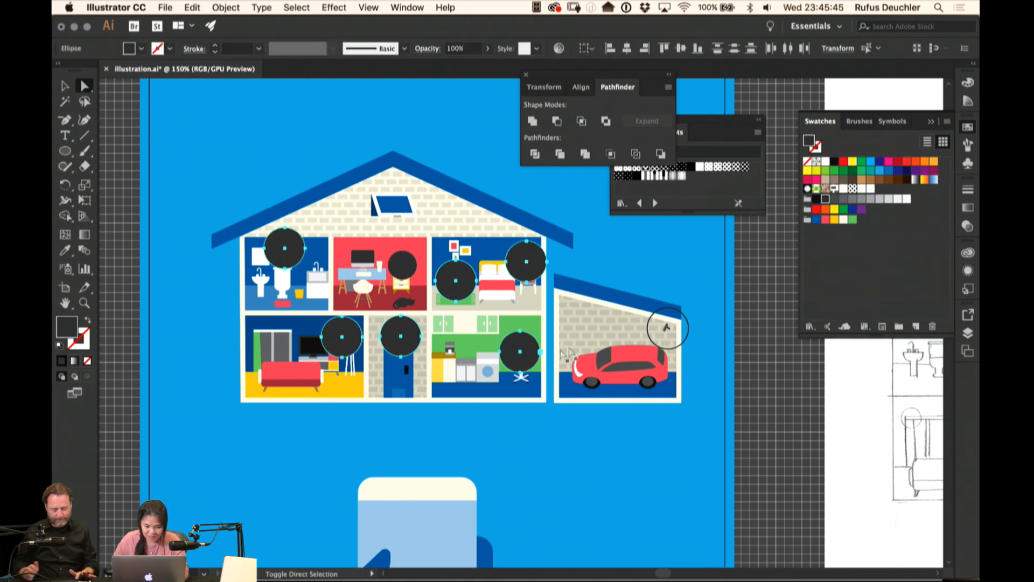
Swap the garage circle's stroke back to a solid fill and delete all seven larger marker circles, keeping the small office one
left_click(677, 313)
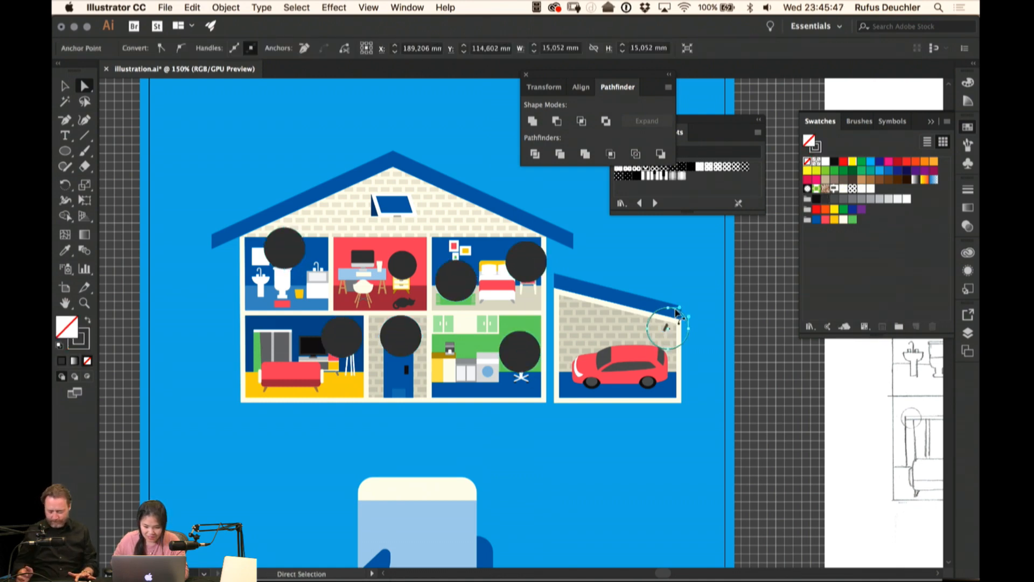
key("shift+x")
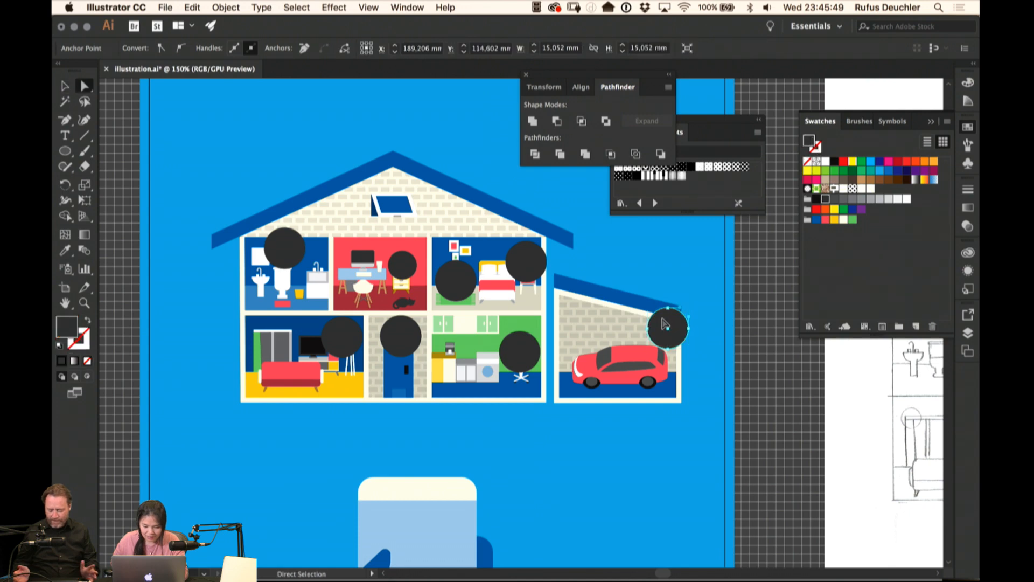
left_click(532, 265, "shift")
left_click(455, 280, "shift")
left_click(399, 334, "shift")
left_click(342, 338, "shift")
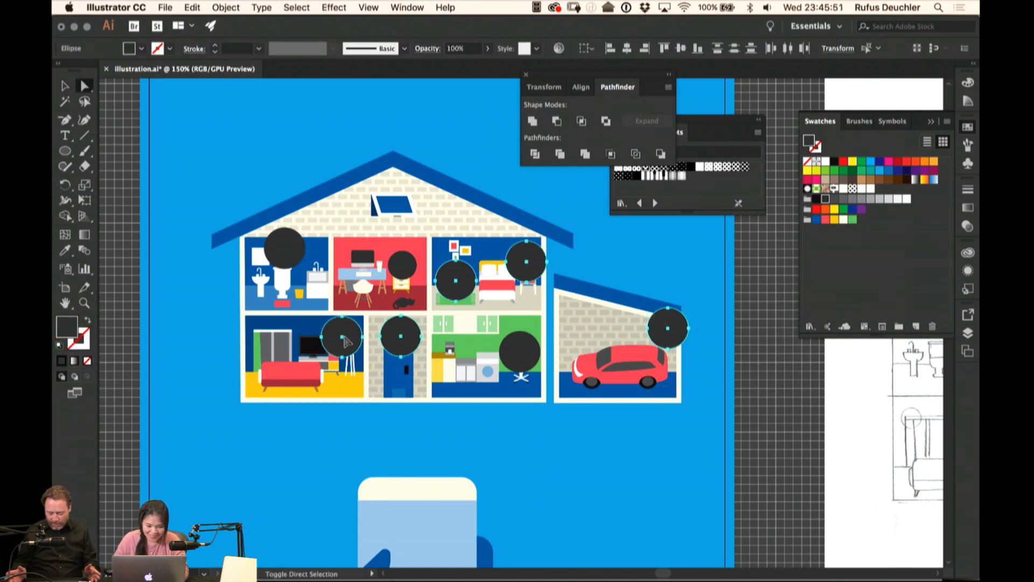
left_click(526, 356, "shift")
left_click(284, 249, "shift")
key("Delete")
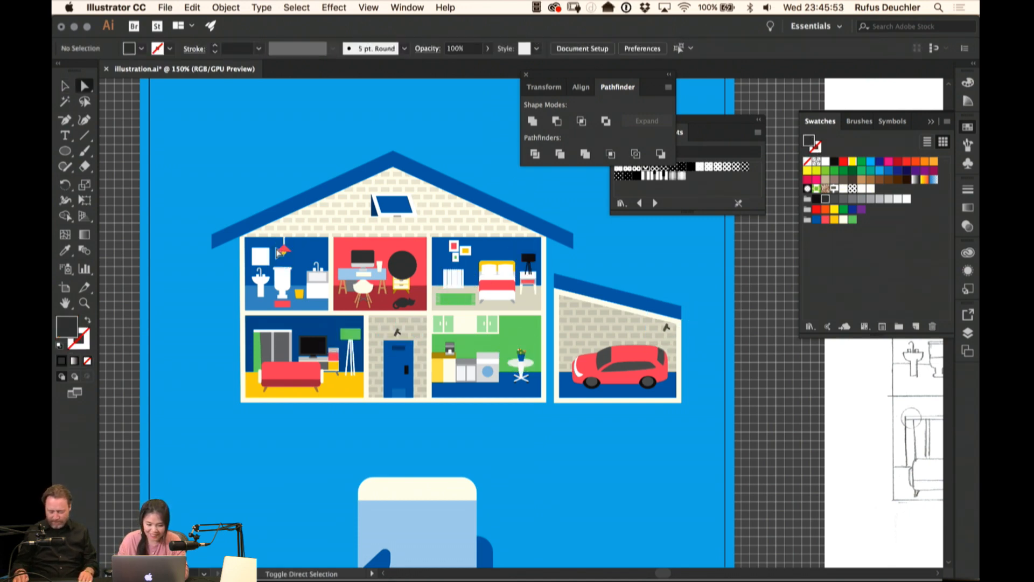
Duplicate the small office marker circle and place copies over the bedroom radiator and the black device on the bedside table
key("v")
key("a")
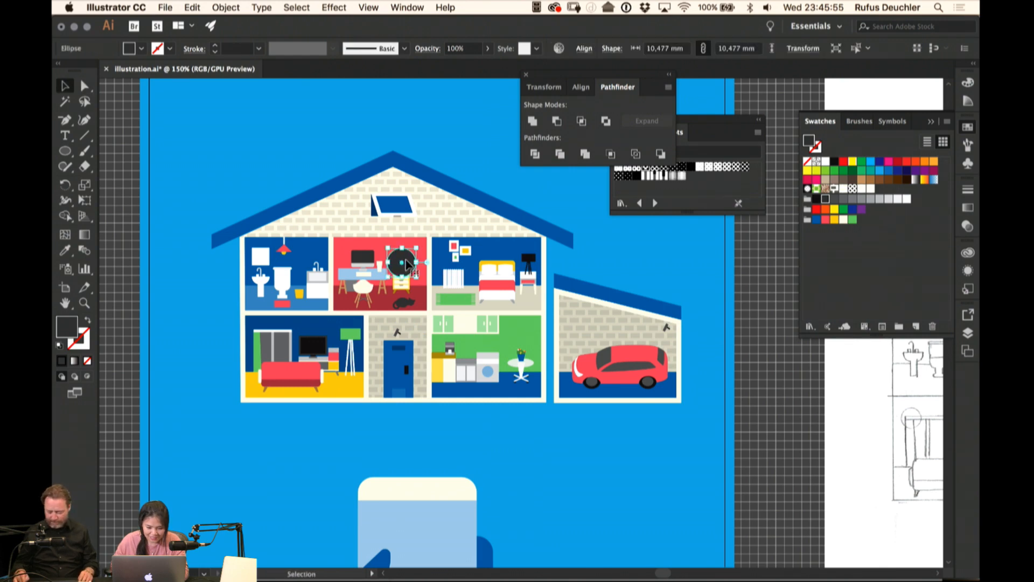
left_click(406, 263)
key("ctrl+v")
key("v")
left_click_drag(521, 322, 465, 278)
key("ctrl+v")
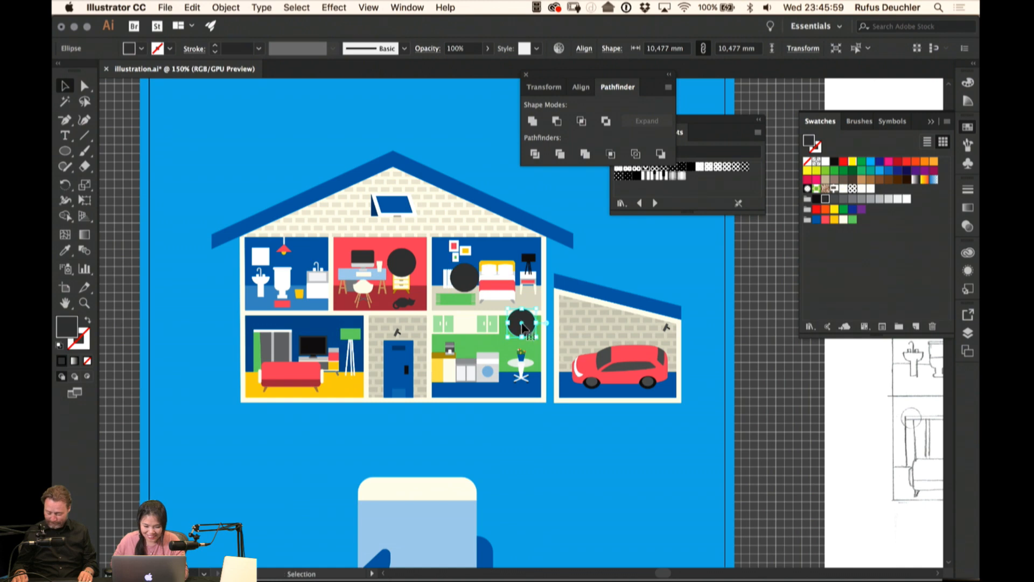
left_click_drag(522, 323, 533, 262)
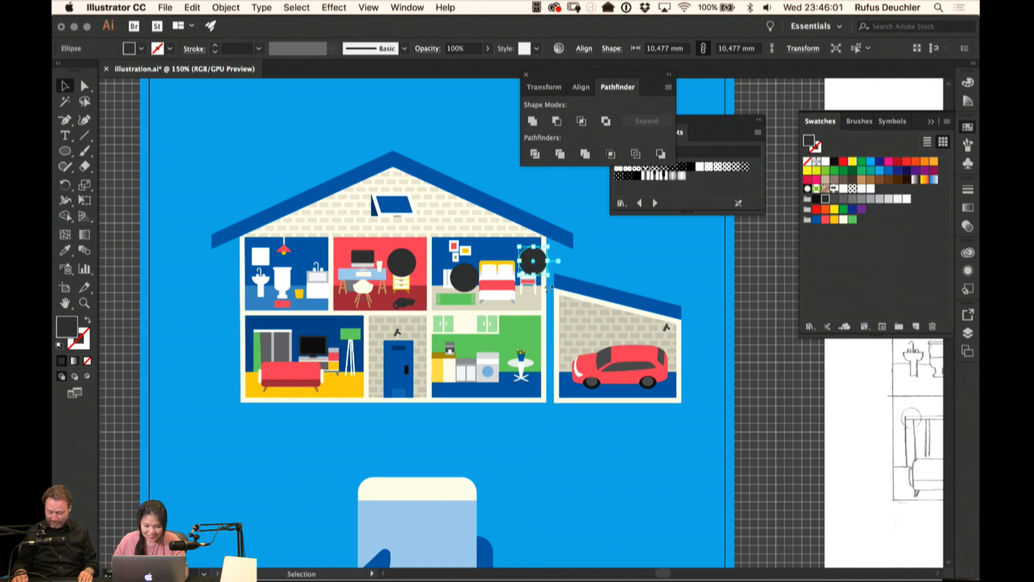
Paste two more small marker circles and place them over the kitchen coffee maker and the washing machine
key("a")
key("super+v")
left_click_drag(530, 322, 470, 350)
key("a")
key("super+v")
left_click_drag(526, 329, 496, 374)
Paste two small marker circles and place them over the cameras above the front door and in the garage
key("super+v")
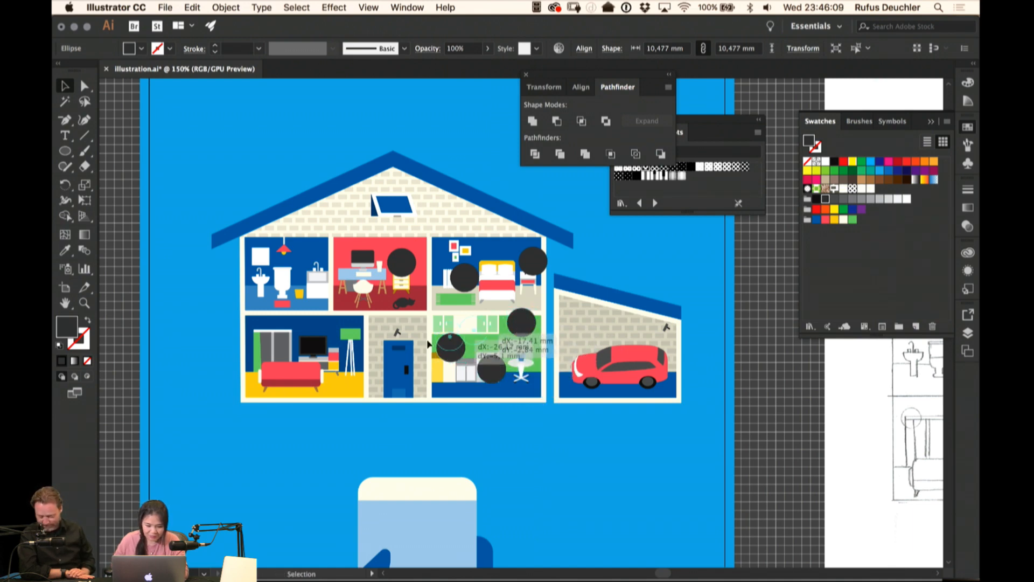
left_click_drag(526, 329, 403, 338)
key("super+v")
left_click_drag(505, 326, 649, 327)
Paste three small marker circles and place them over the bathroom lamp, the living-room curtain and the green floor lamp
key("super+v")
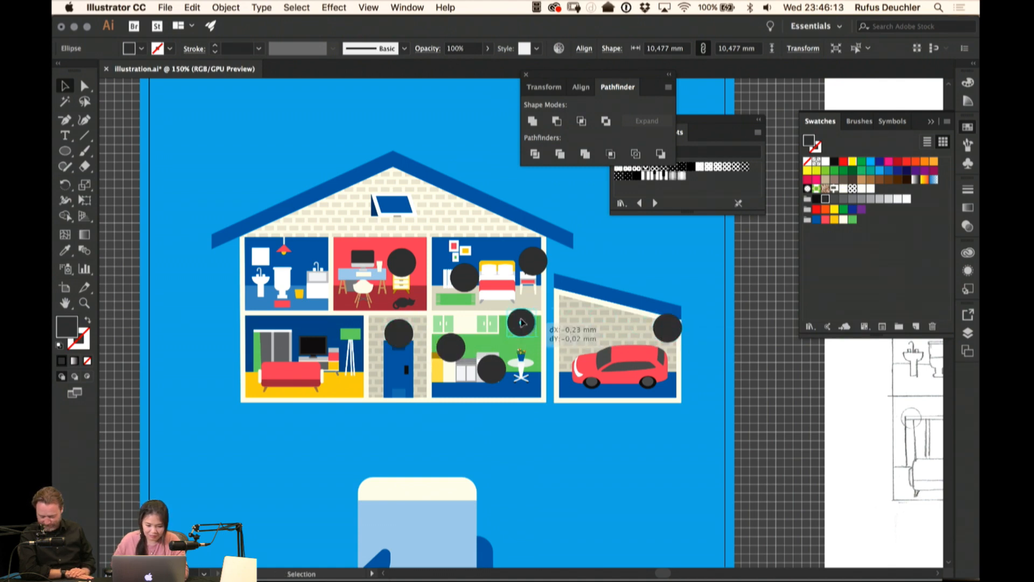
left_click_drag(520, 324, 285, 251)
key("super+v")
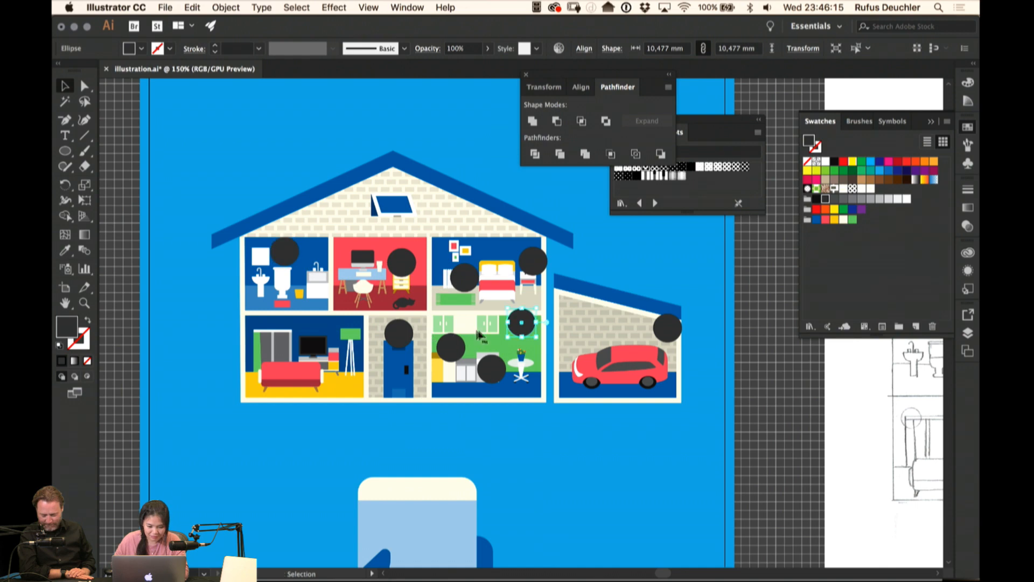
left_click_drag(521, 324, 258, 337)
key("super+v")
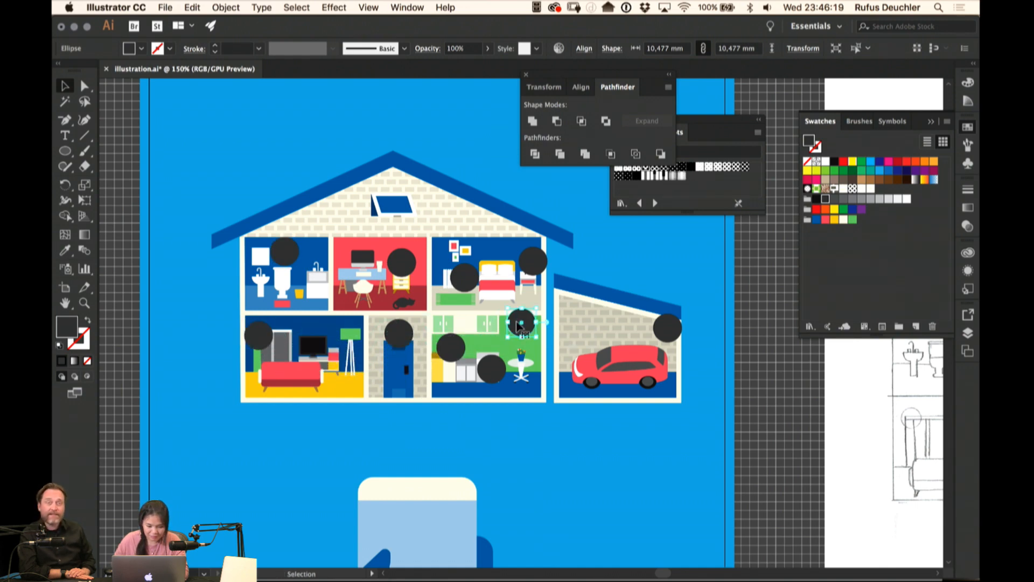
left_click_drag(521, 323, 351, 338)
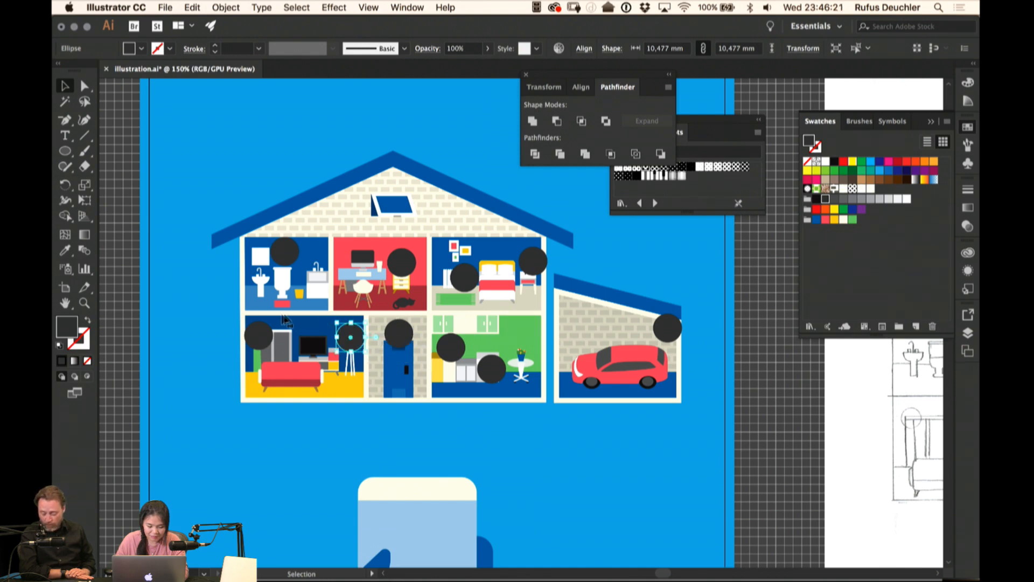
Swap the fill and stroke of each of the ten small marker circles to turn them into outlines, and clear the selection
key("shift+x")
left_click(259, 335)
key("shift+x")
left_click(284, 251)
key("shift+x")
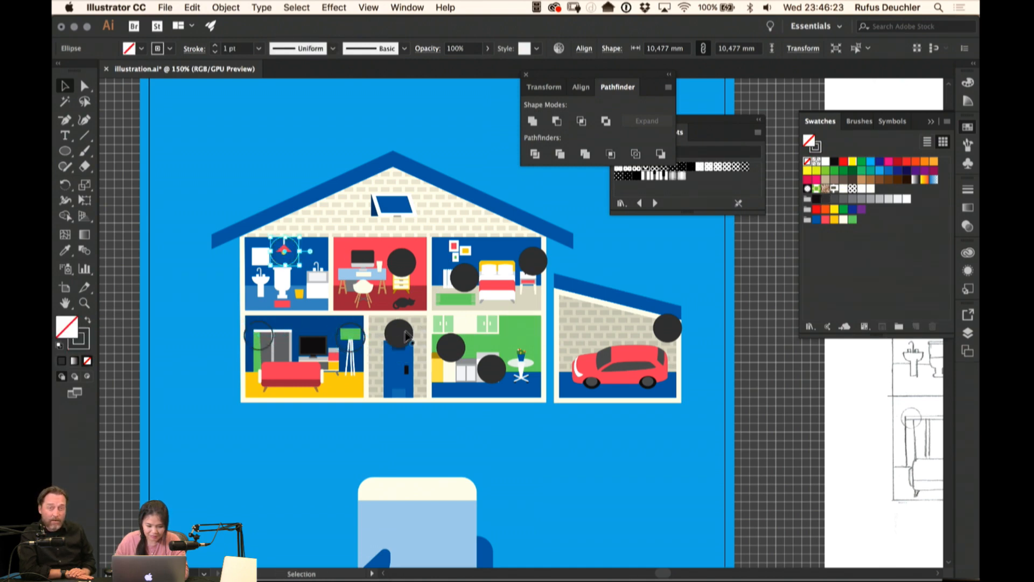
left_click(399, 332)
key("shift+x")
left_click(399, 264)
key("shift+x")
left_click(464, 277)
key("shift+x")
left_click(532, 261)
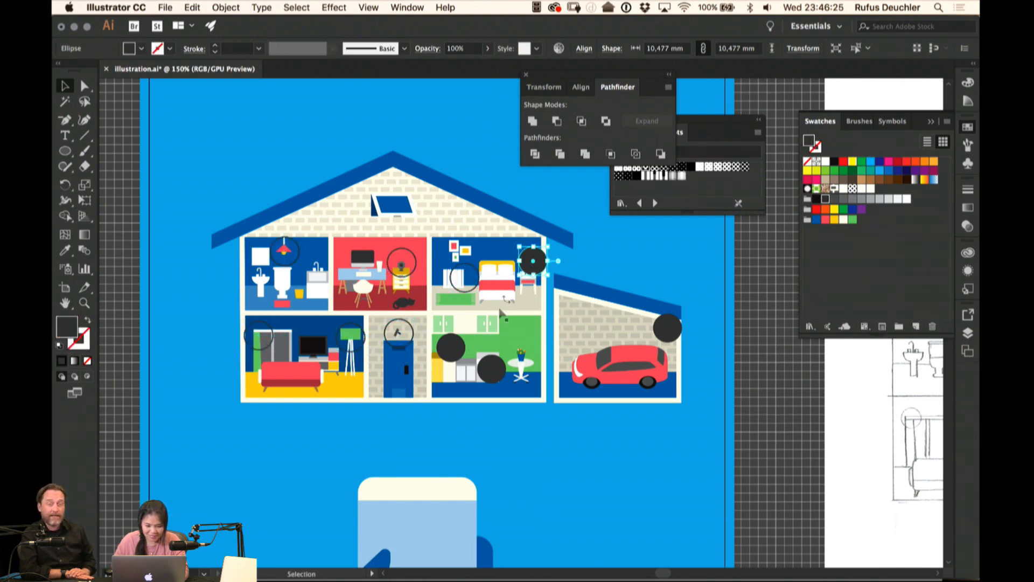
key("shift+x")
left_click(452, 350)
key("shift+x")
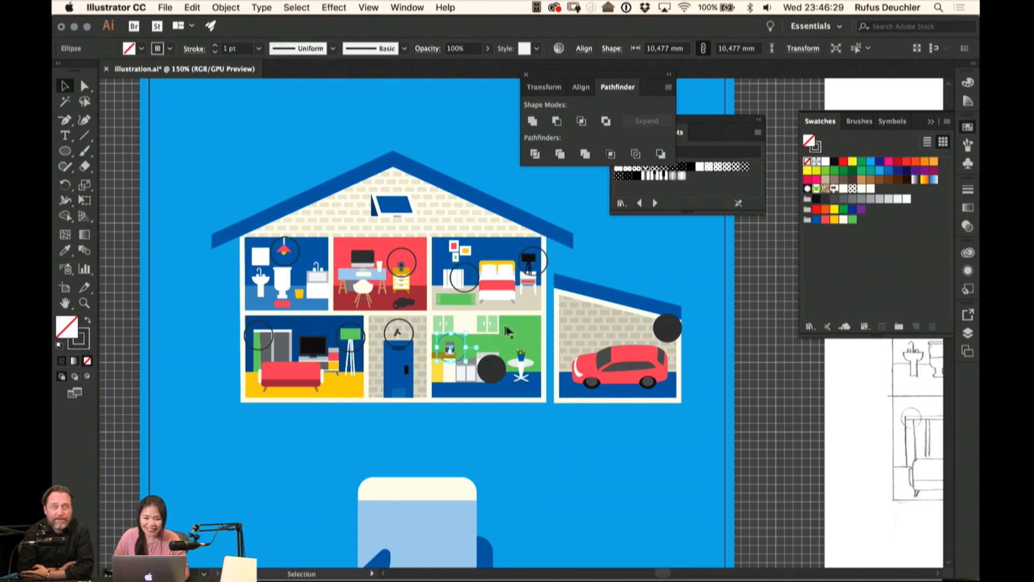
left_click(497, 364)
key("shift+x")
left_click(668, 328)
key("shift+x")
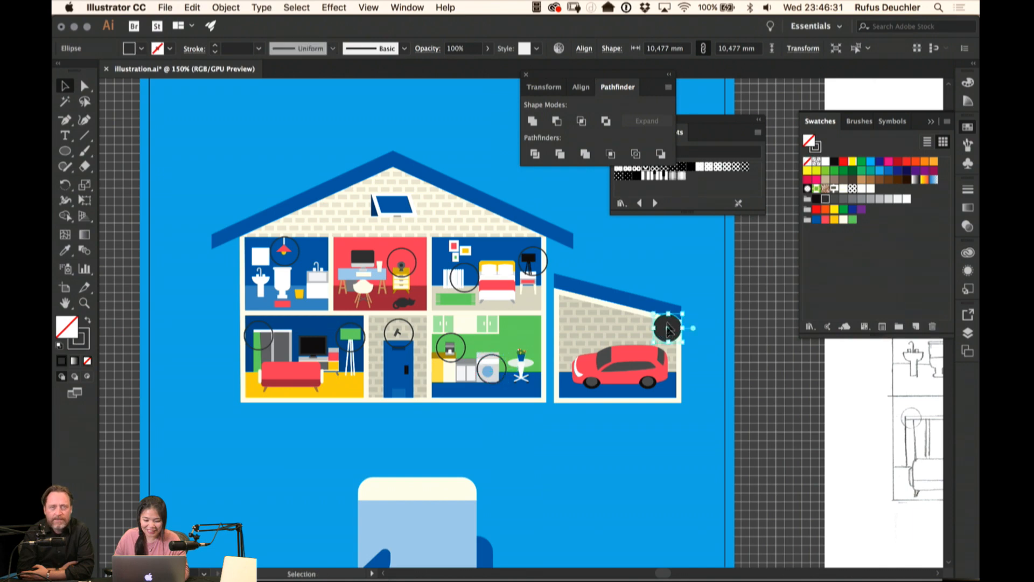
left_click(651, 250)
Select all ten outlined marker circles and set their stroke weight to 2 pt
left_click(464, 294)
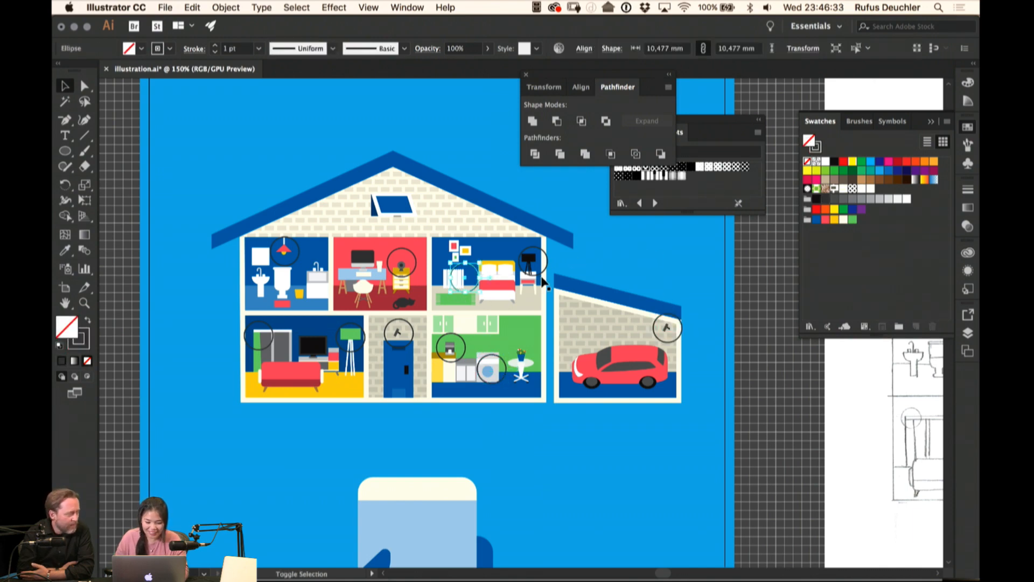
left_click(544, 281, "shift")
left_click(681, 337, "shift")
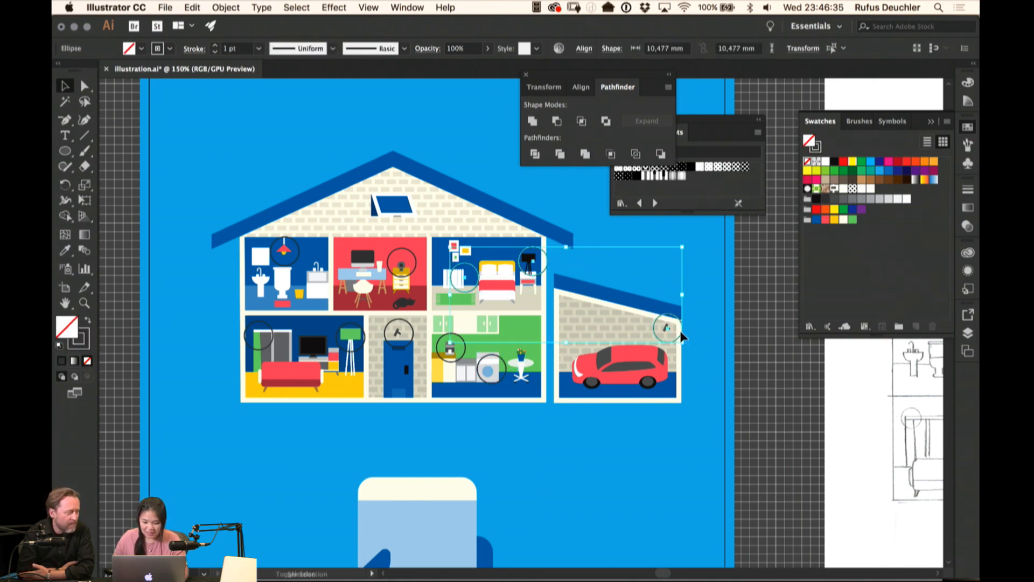
left_click(481, 378, "shift")
left_click(463, 352, "shift")
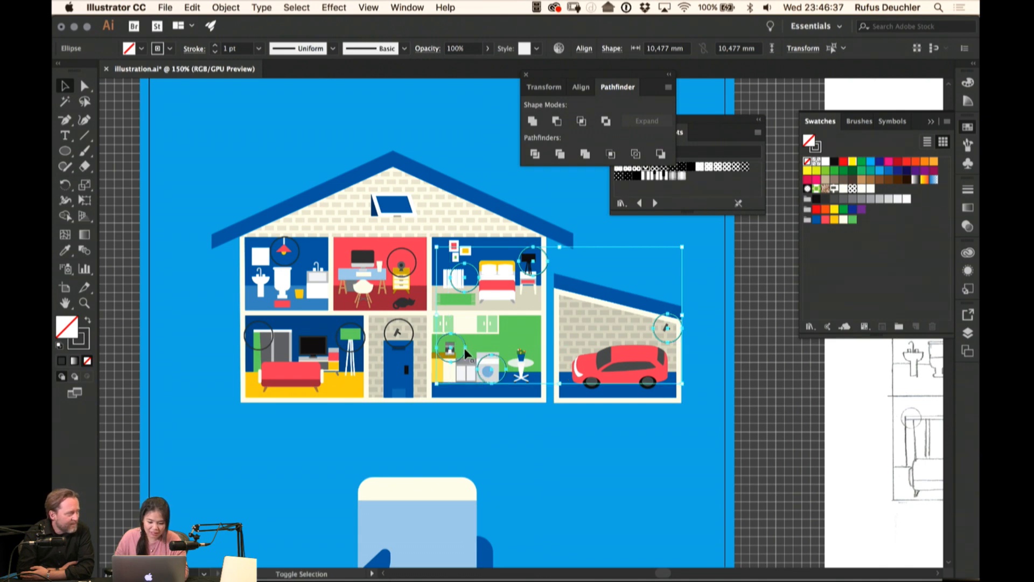
left_click(412, 336, "shift")
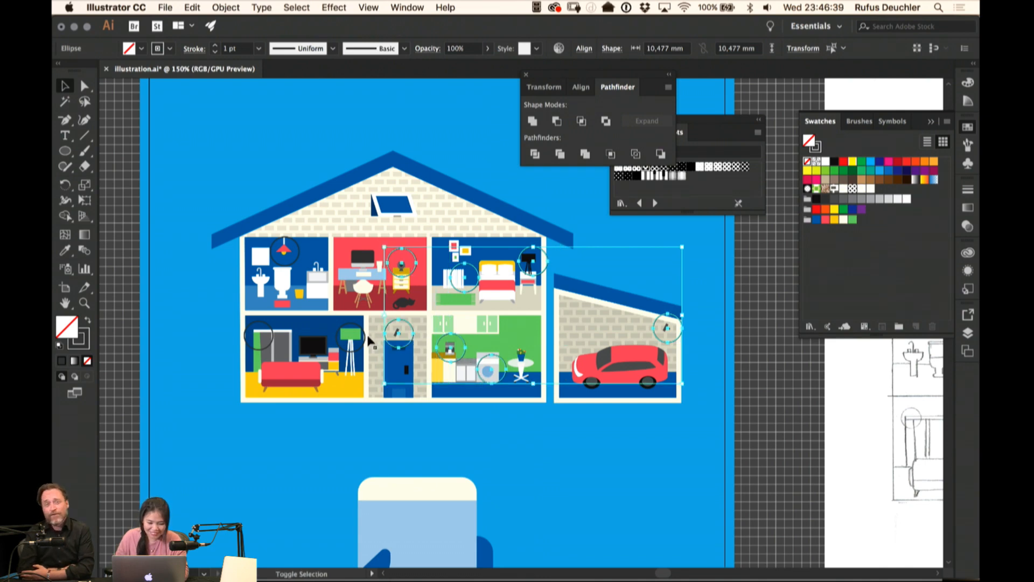
left_click(271, 336, "shift")
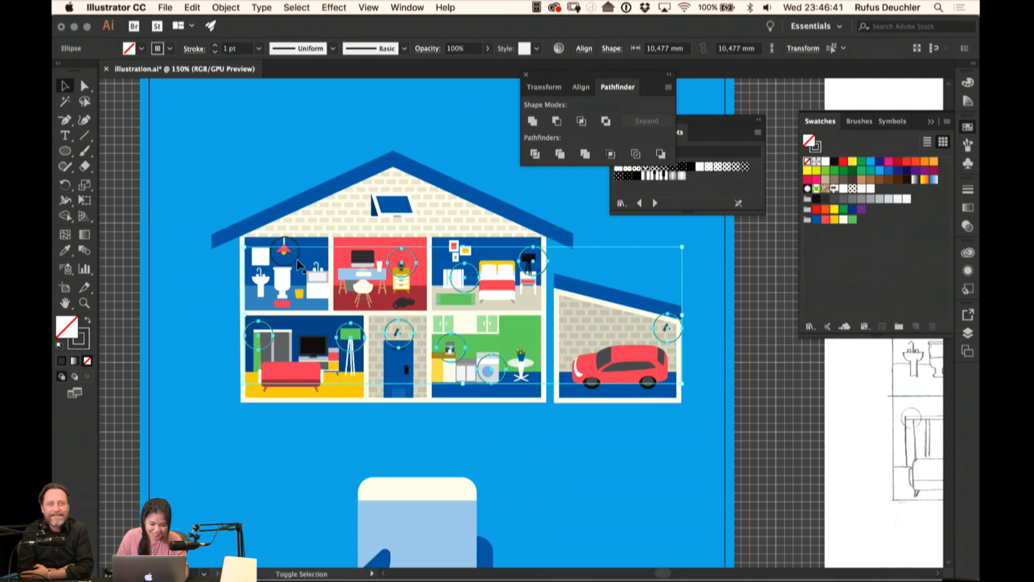
left_click(297, 252, "shift")
left_click(214, 45)
left_click(215, 45)
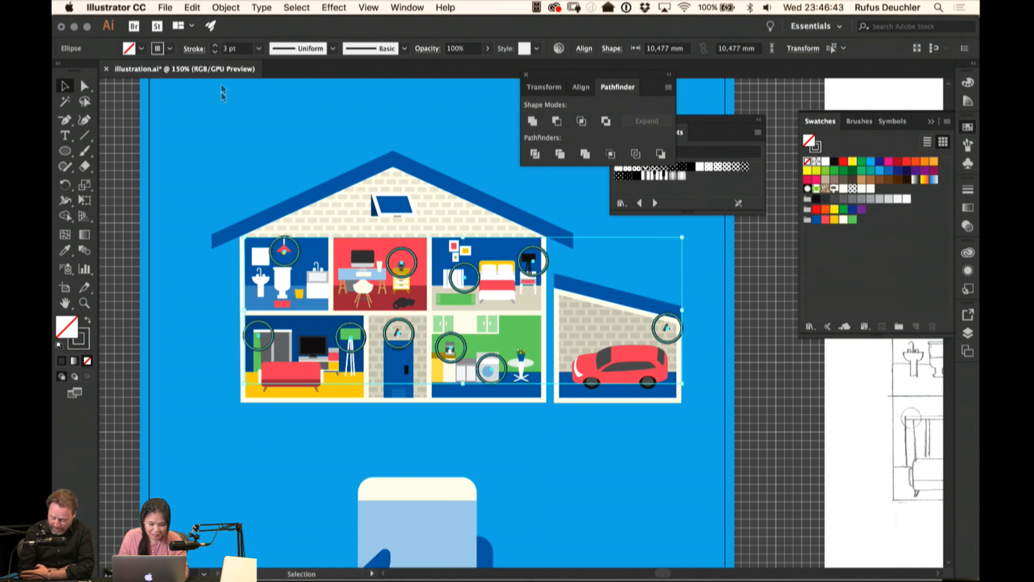
left_click(227, 136)
key("super+z")
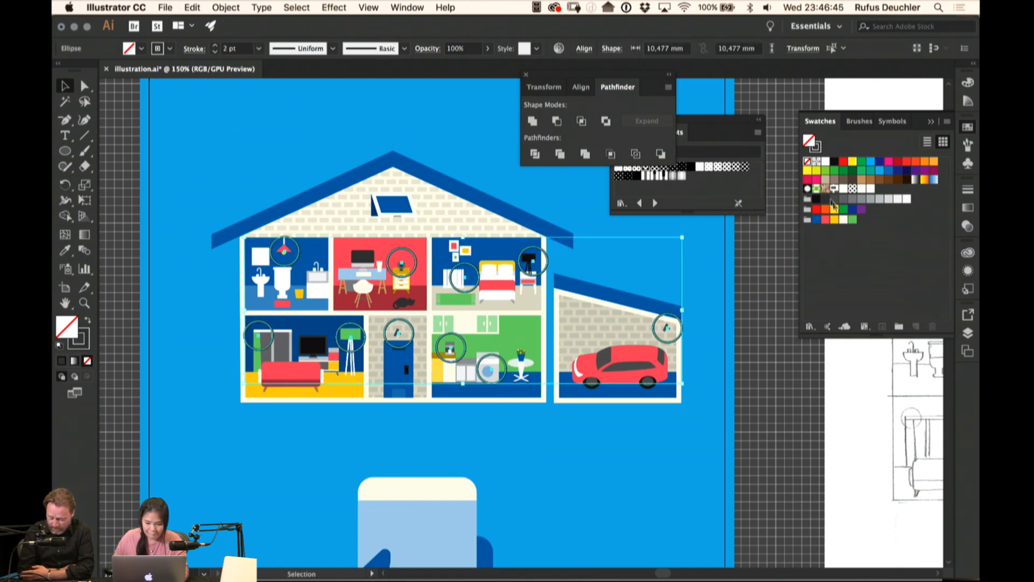
Try a green stroke on the ten marker circles, settle on white instead, and clear the selection
left_click(853, 219)
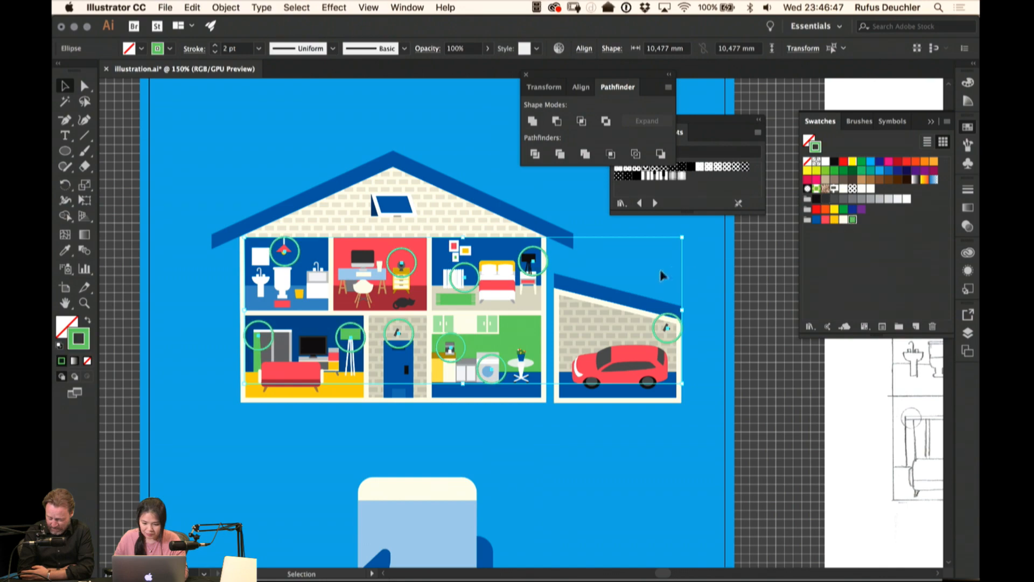
left_click(826, 161)
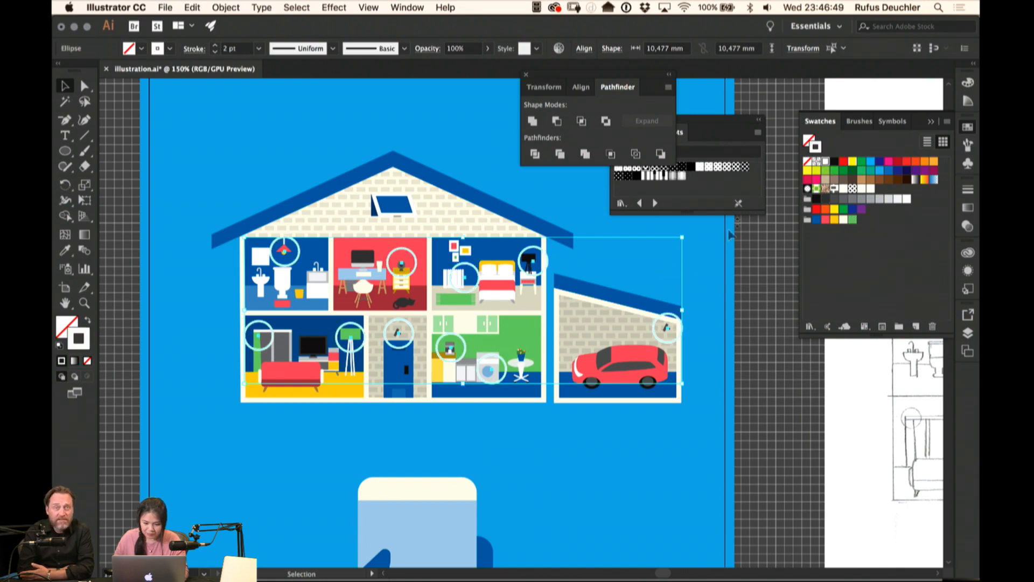
left_click(695, 263)
Nudge the marker circle over the living-room curtain slightly towards the house's outer wall and clear the selection
left_click_drag(358, 145, 376, 155)
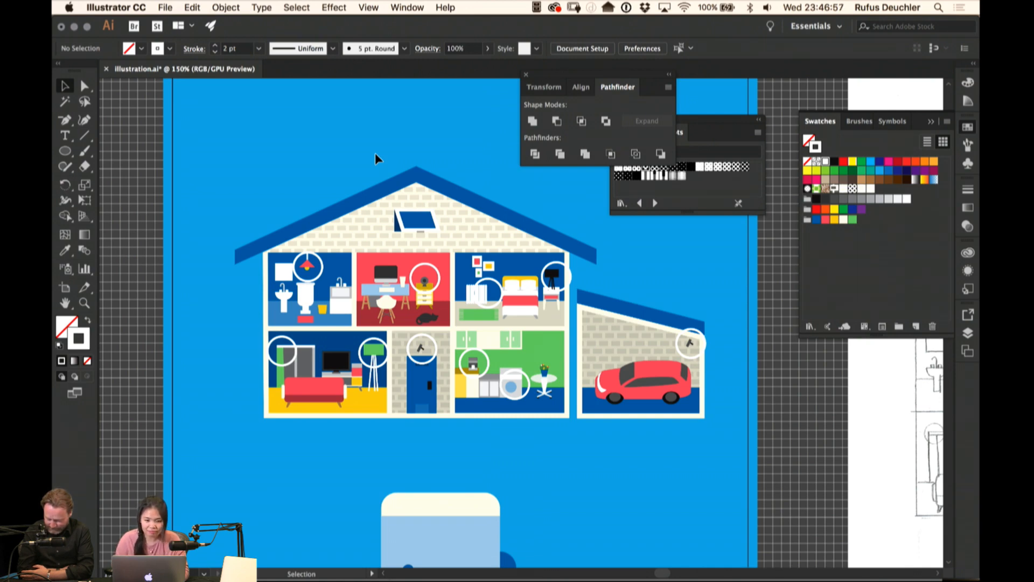
left_click_drag(390, 283, 385, 262)
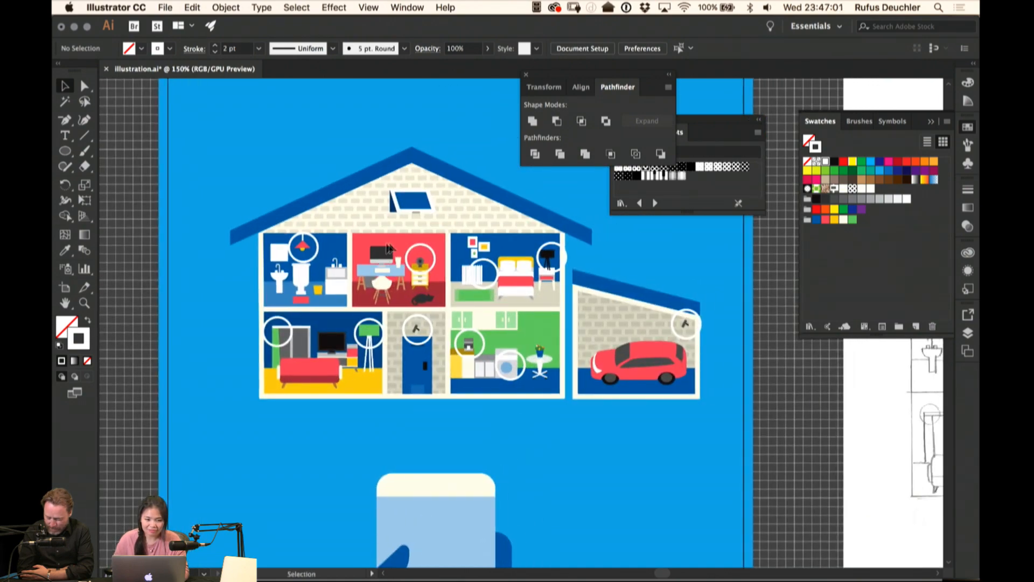
left_click_drag(313, 178, 322, 162)
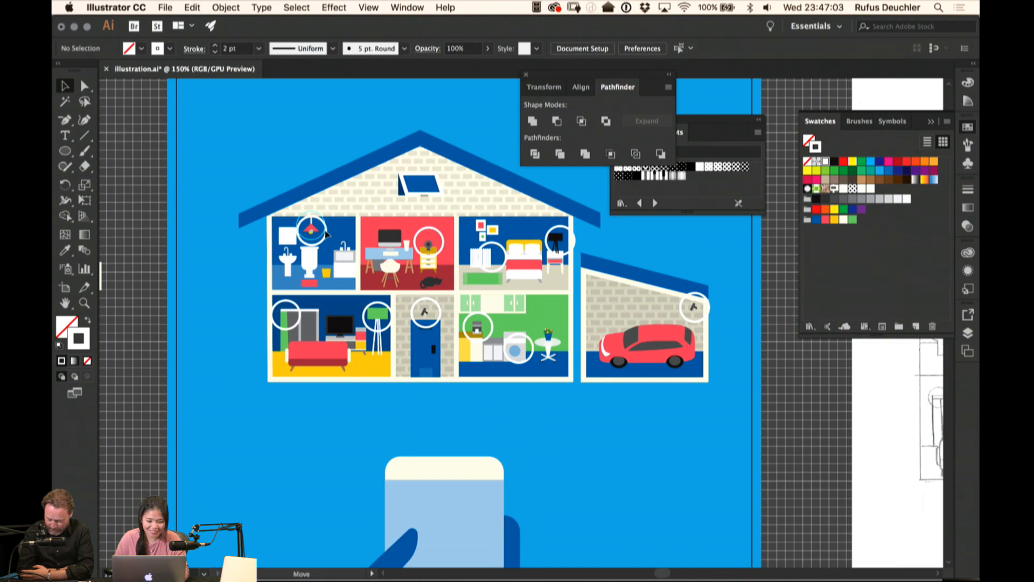
left_click_drag(293, 151, 314, 137)
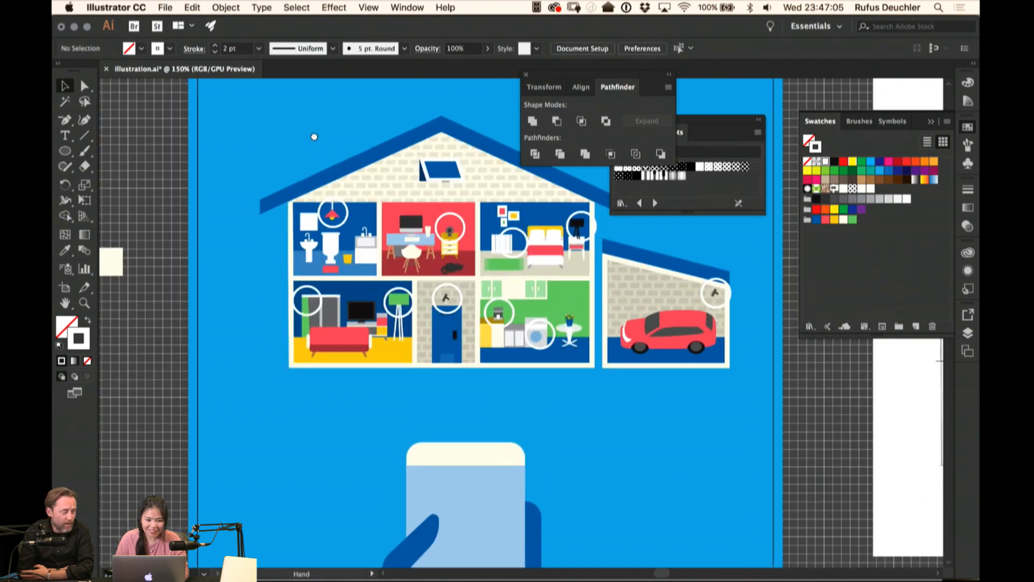
left_click(319, 306)
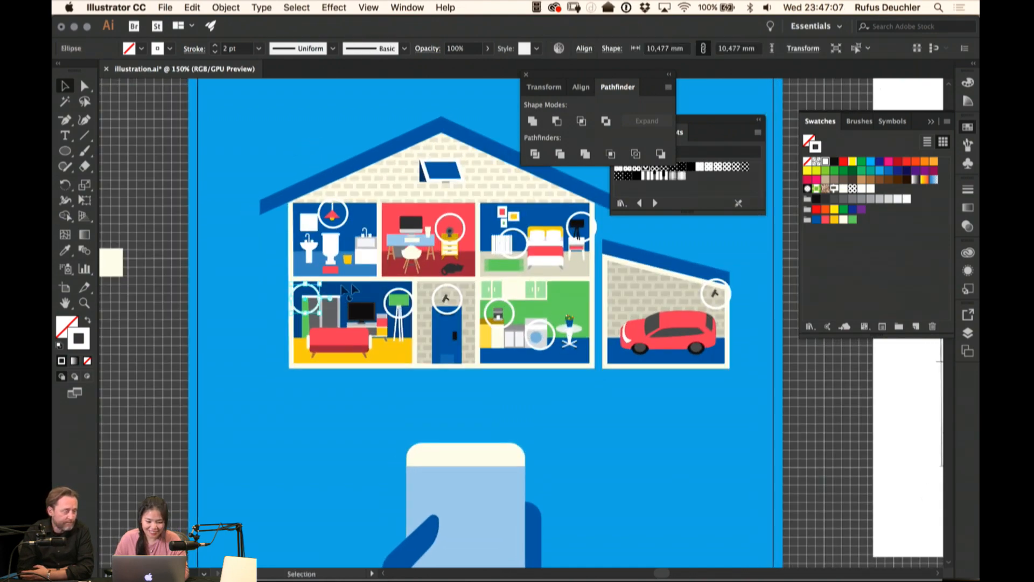
left_click(413, 304)
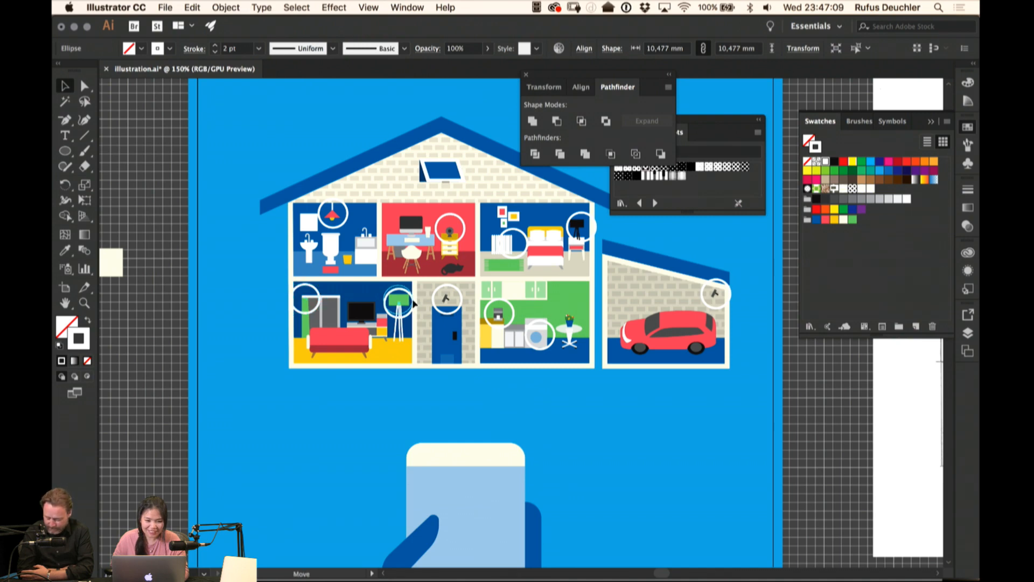
left_click(334, 440)
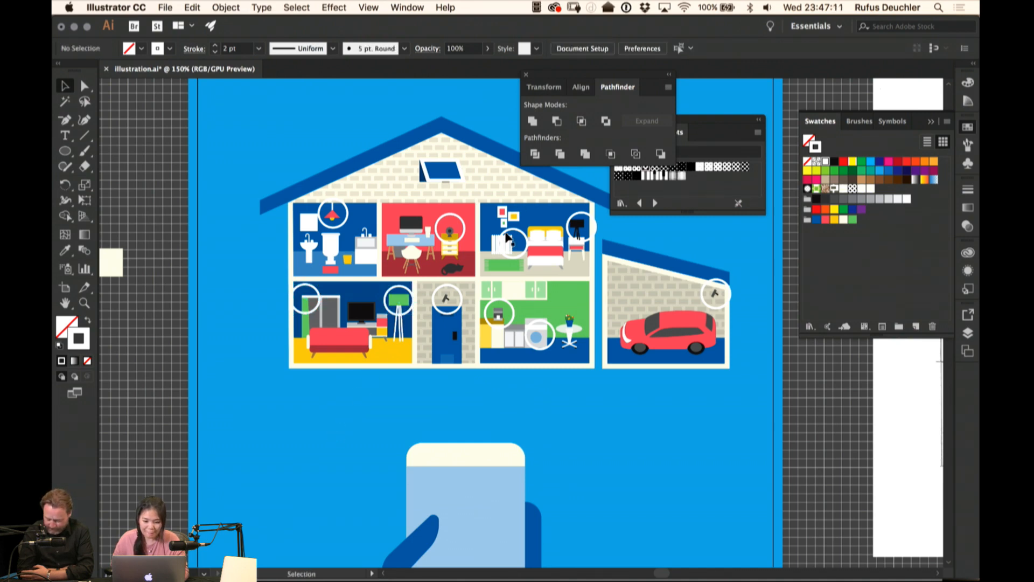
left_click(509, 239)
left_click(654, 227)
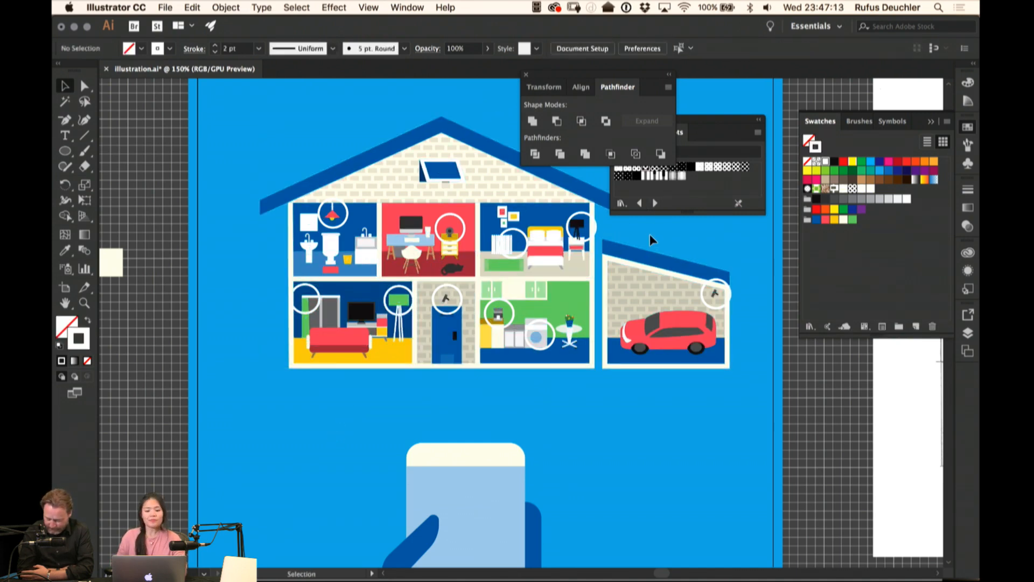
Select all ten white outlined marker circles over the smart devices in the house and garage
left_click(464, 235)
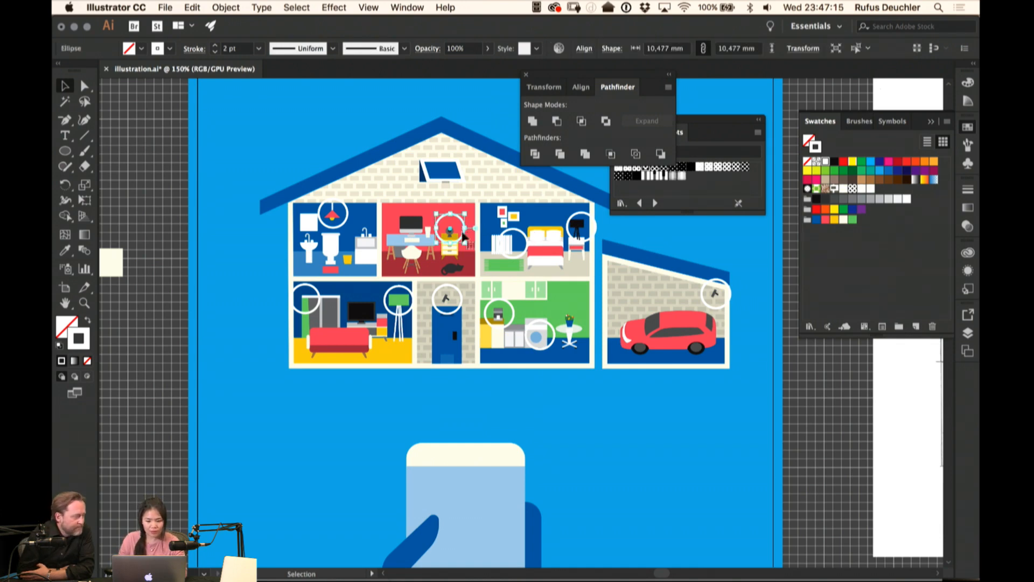
left_click(347, 221, "shift")
left_click(318, 298, "shift")
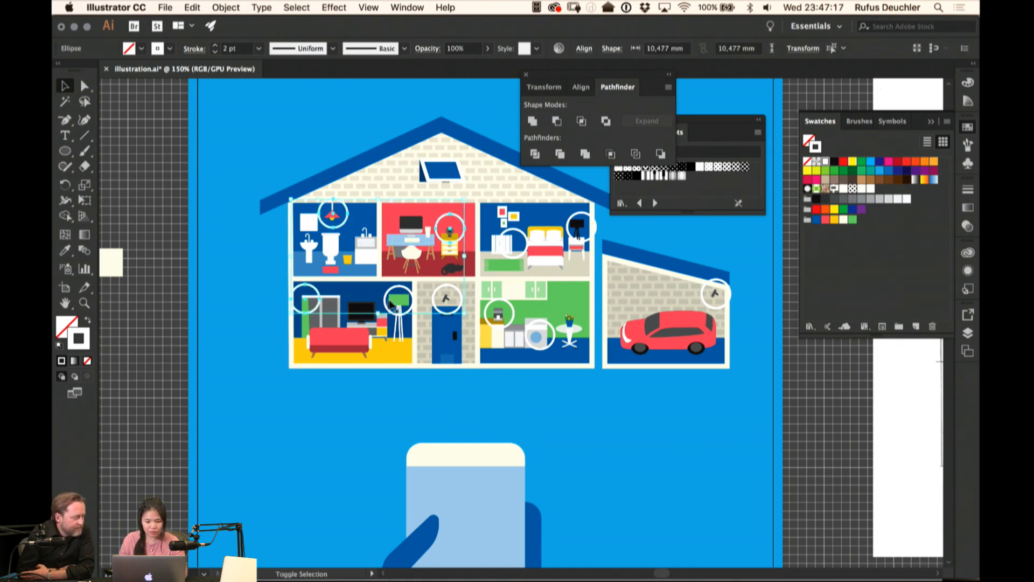
left_click(387, 300, "shift")
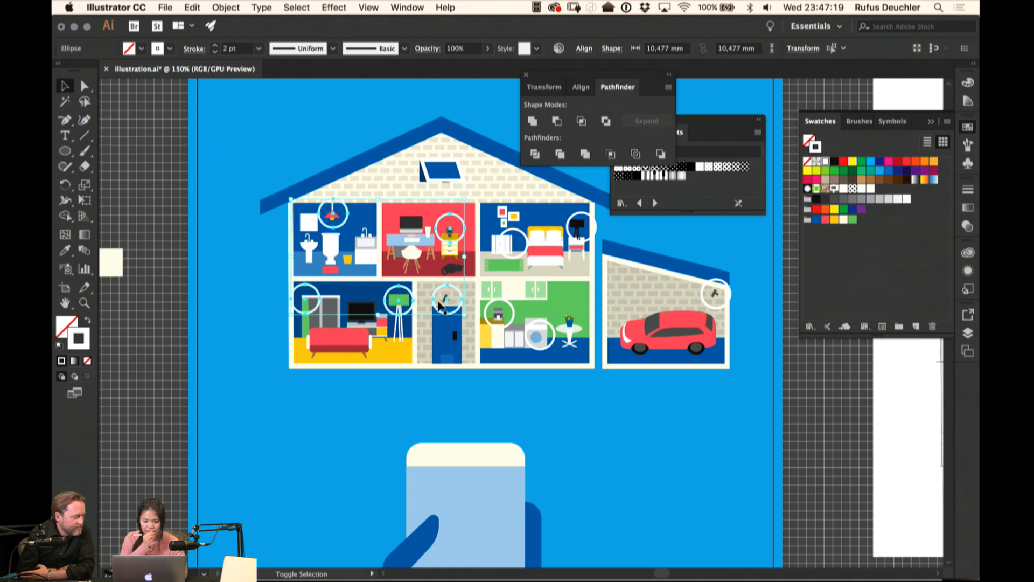
left_click(512, 317, "shift")
left_click(535, 329, "shift")
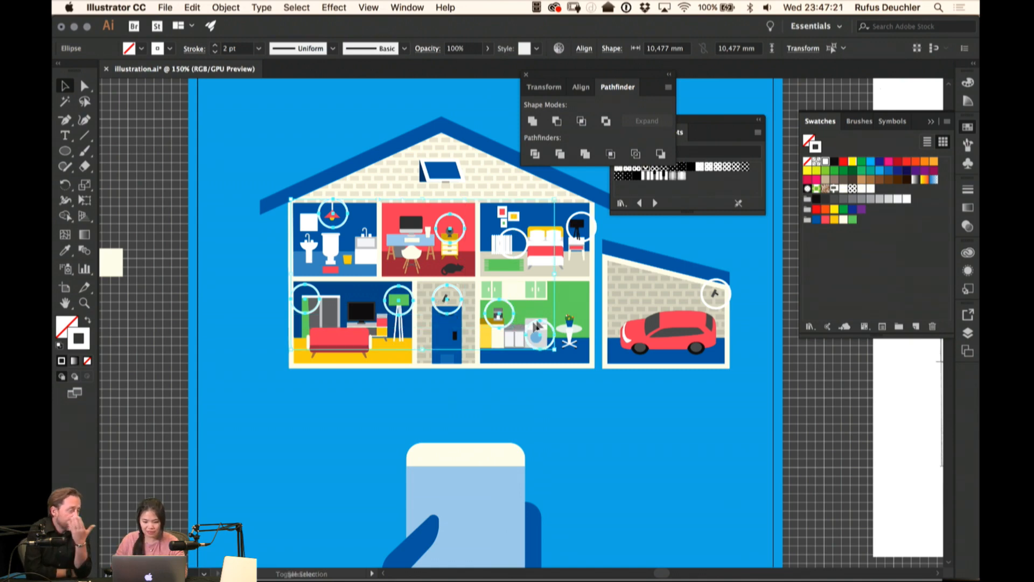
left_click(576, 241, "shift")
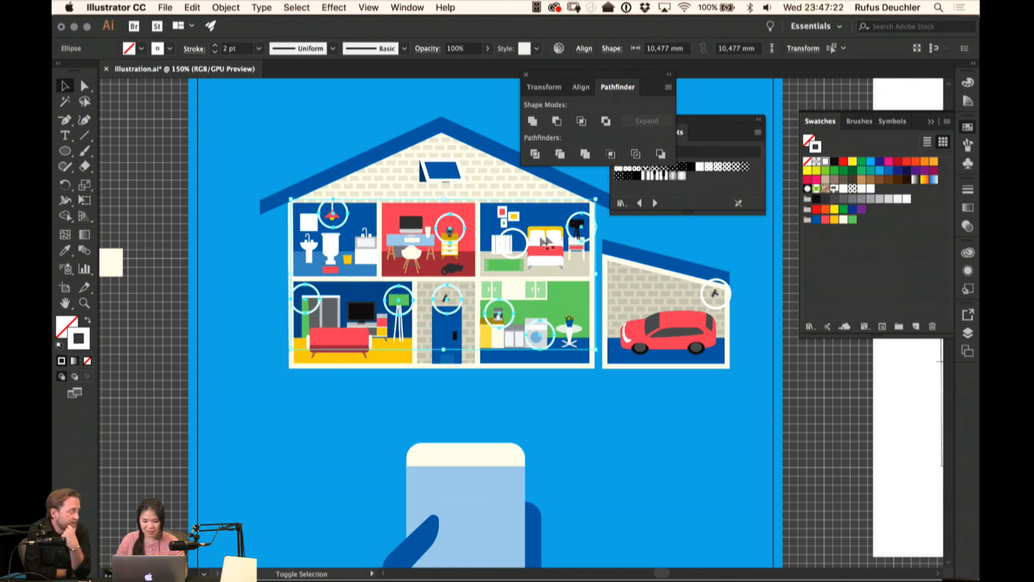
left_click(703, 298, "shift")
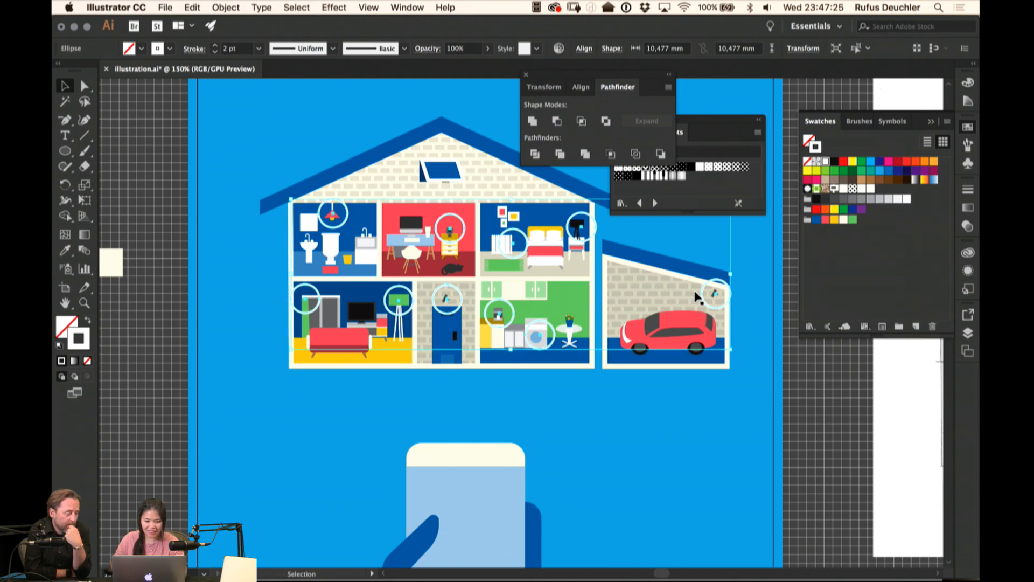
Reduce the opacity of the ten marker circles to 54% and clear the selection
left_click(488, 48)
left_click_drag(487, 64, 456, 68)
left_click(384, 123)
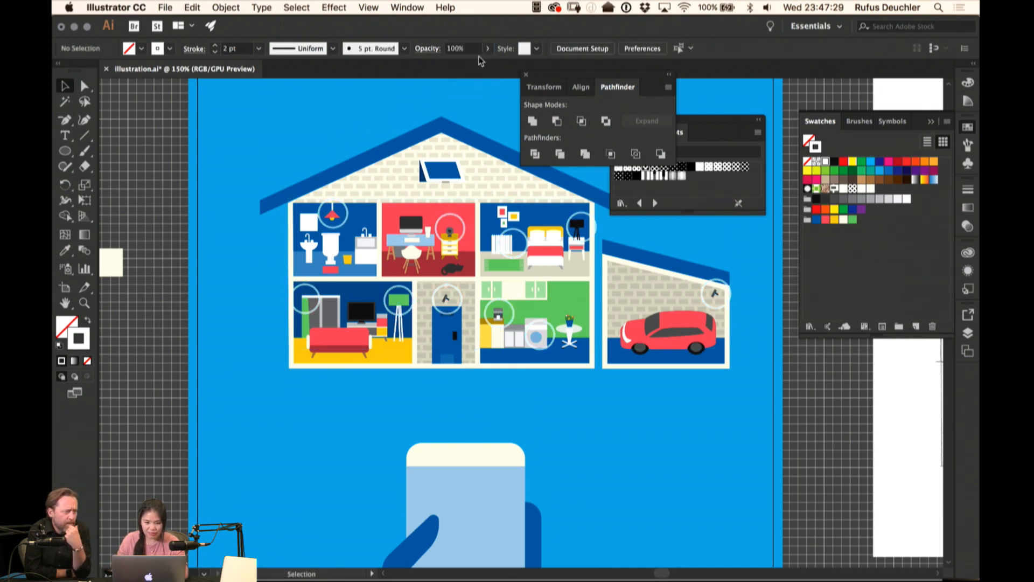
key("super+z")
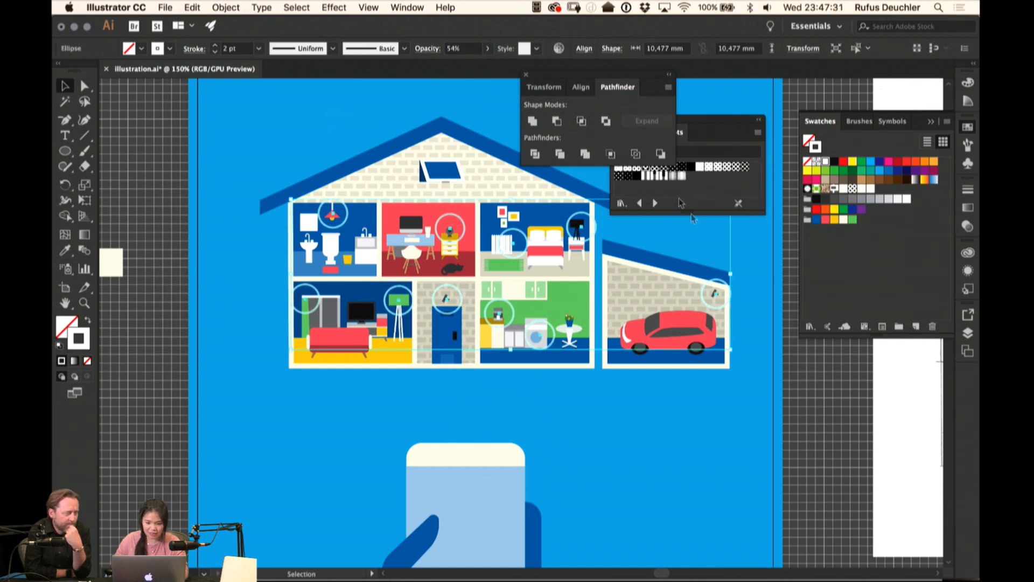
left_click(743, 274)
key("super+z")
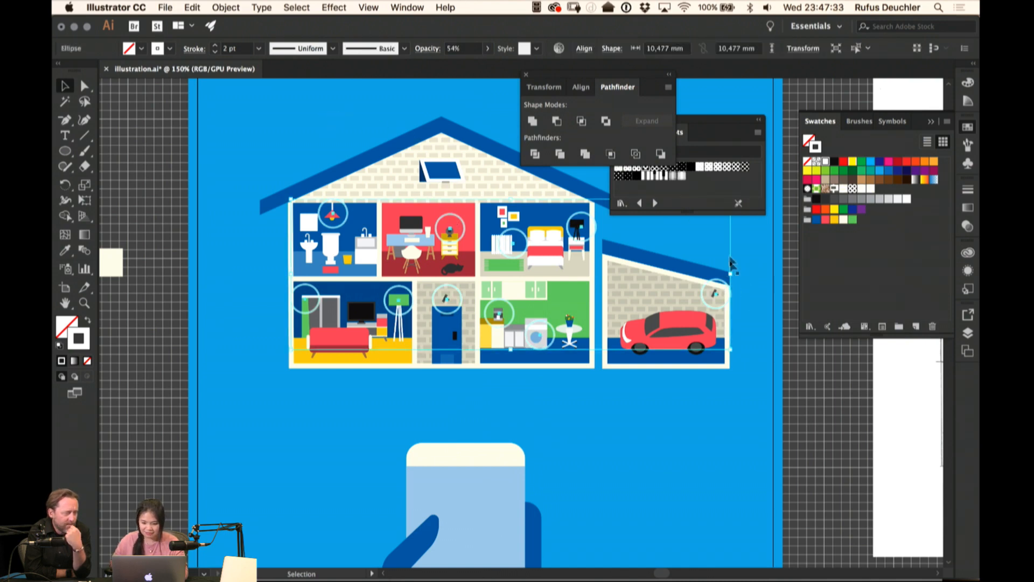
left_click(673, 230)
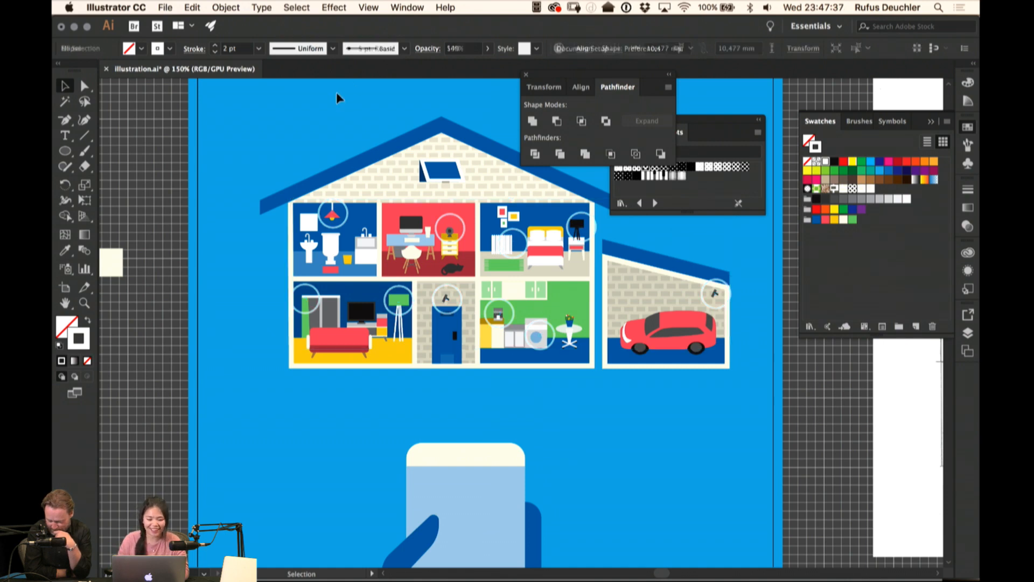
left_click(347, 222)
double_click(347, 215)
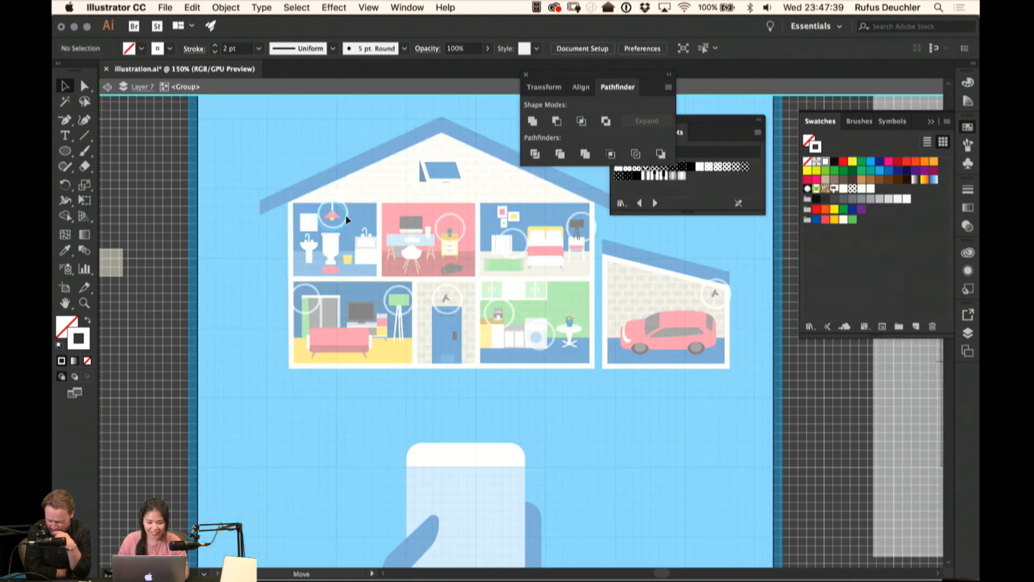
left_click(346, 216)
left_click(302, 160)
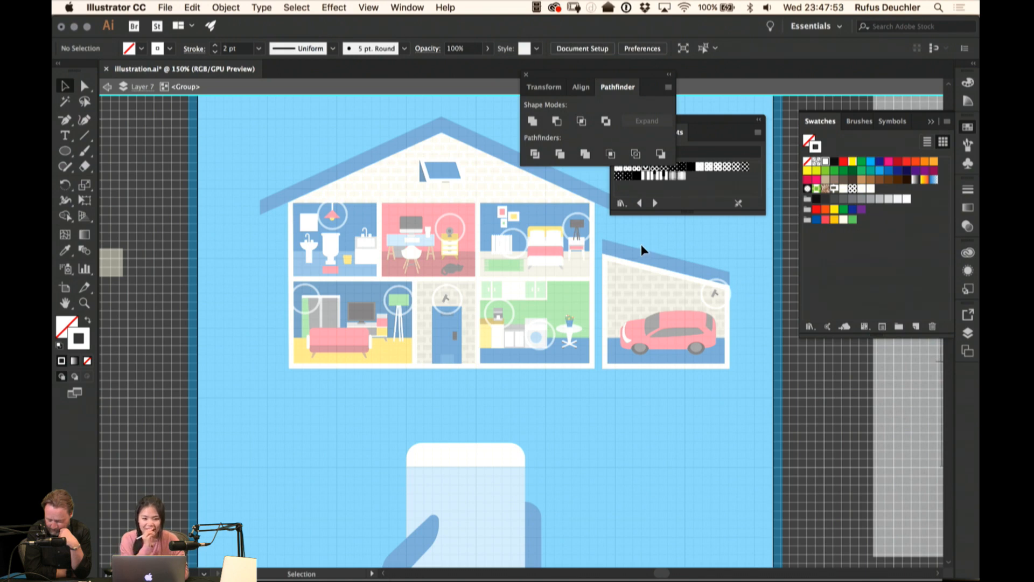
double_click(390, 132)
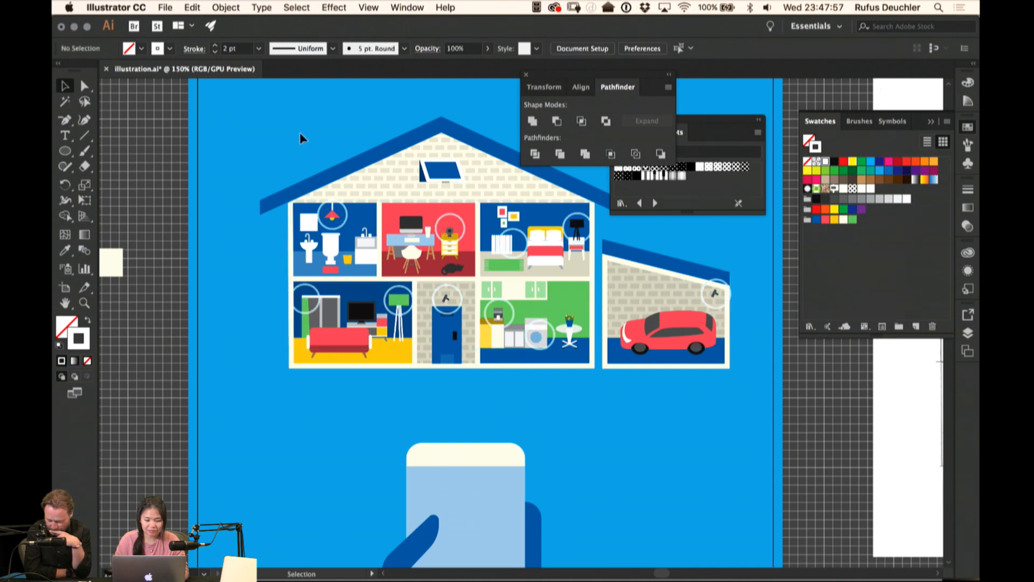
Show the layer list and unlock Layer 5 and the floor layer
left_click_drag(418, 188, 395, 183)
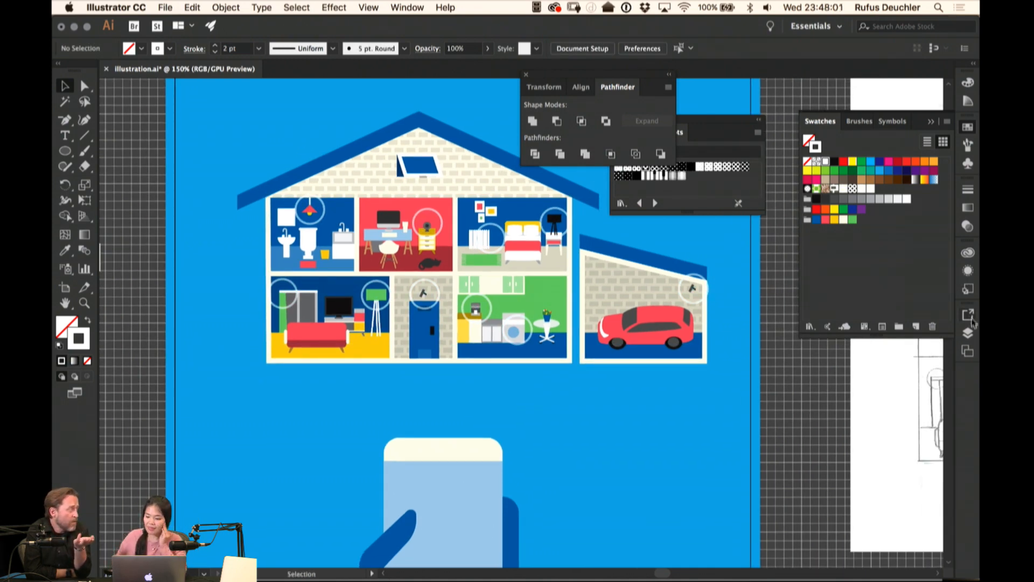
left_click(965, 338)
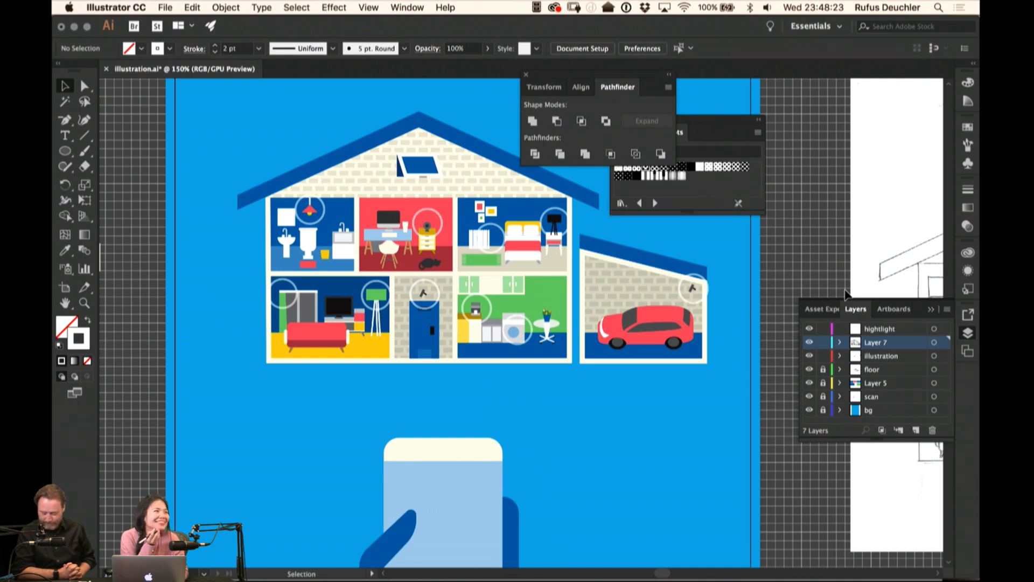
scroll(502, 295, "down", 5)
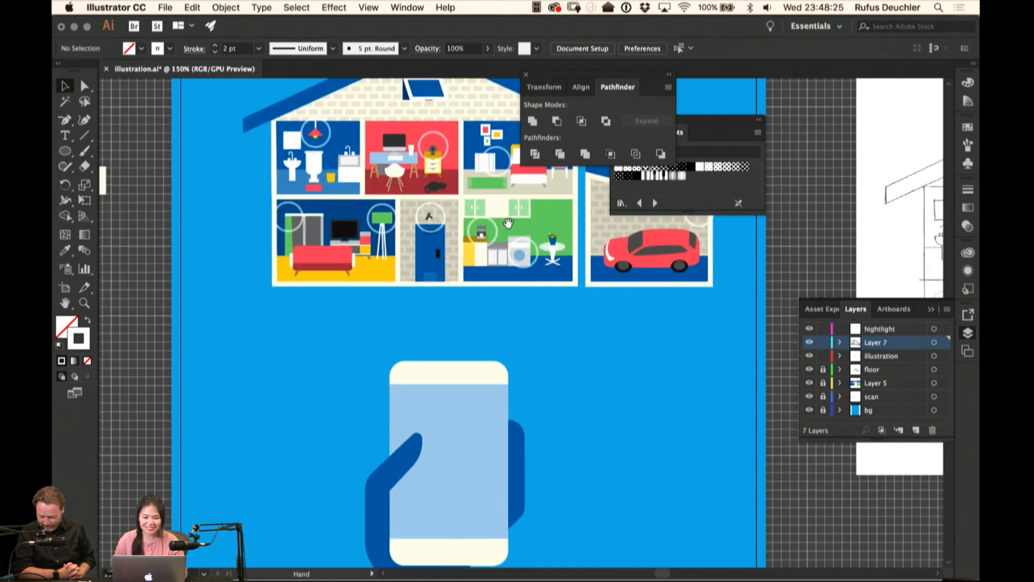
scroll(567, 323, "up", 3)
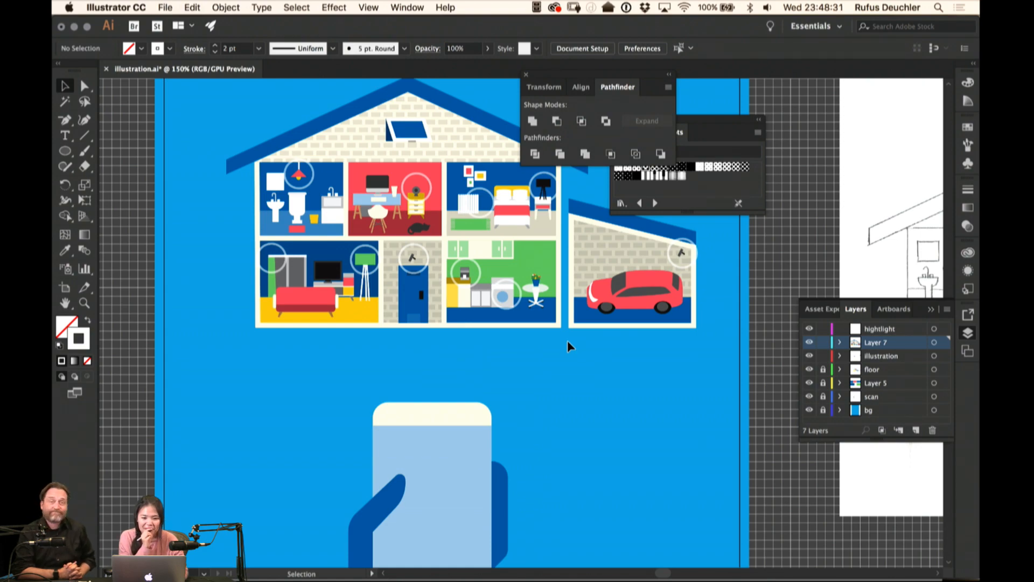
scroll(567, 341, "up", 2)
scroll(567, 340, "right", 2)
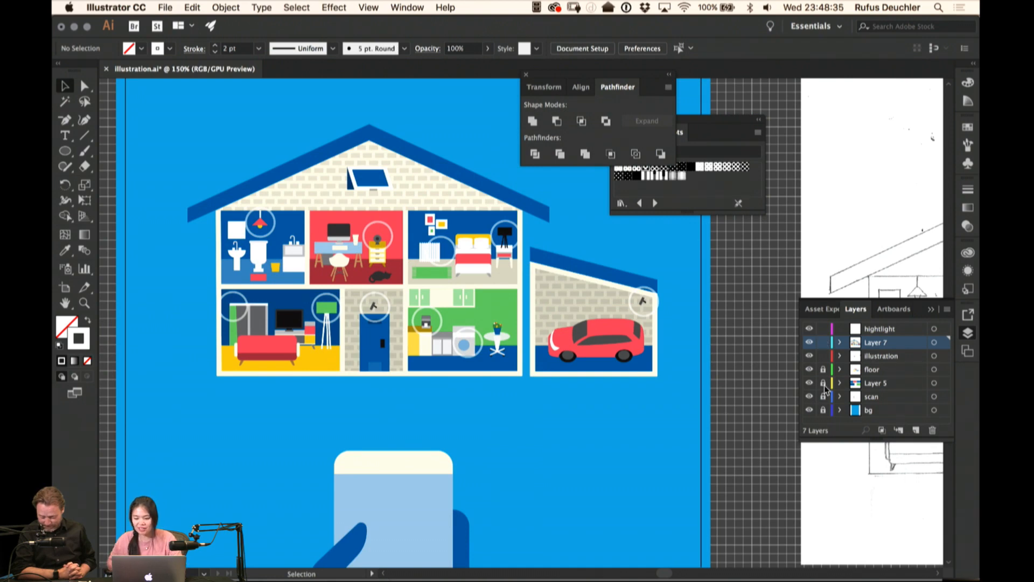
left_click_drag(582, 422, 554, 421)
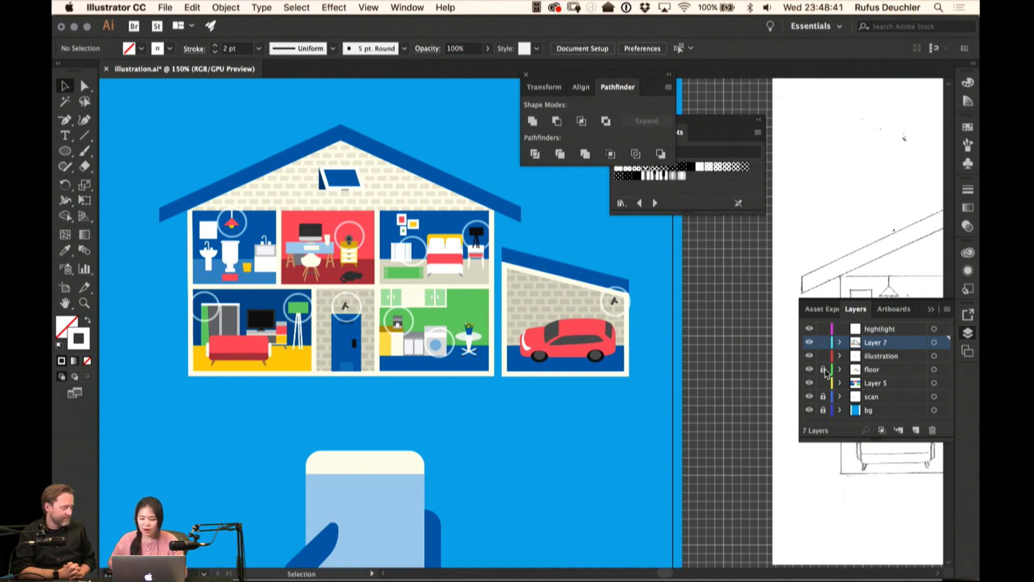
scroll(250, 145, "left", 2)
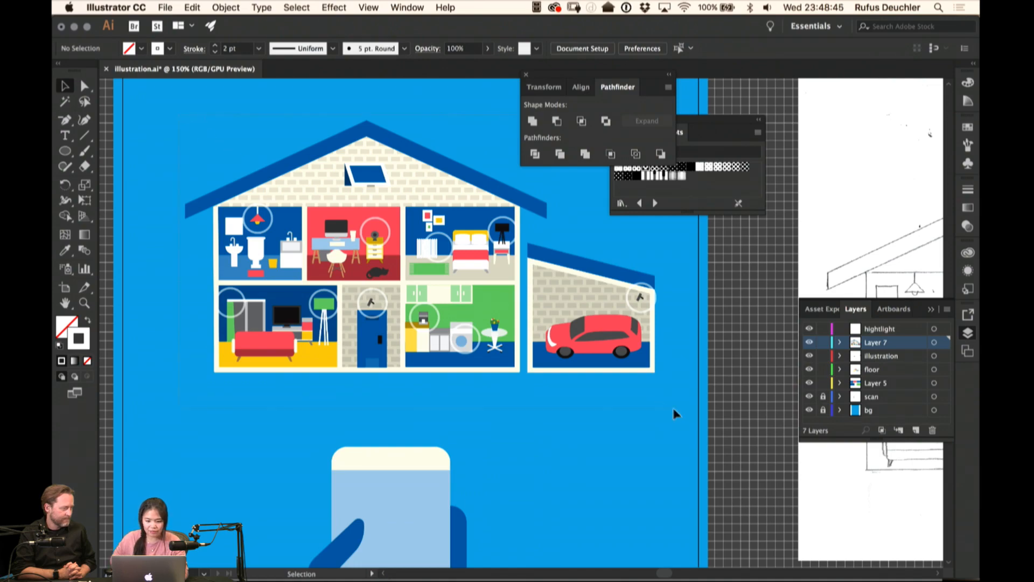
Select all unlocked artwork, start Recolor Artwork and apply Color Group 1 to the house
key("super+a")
left_click(559, 50)
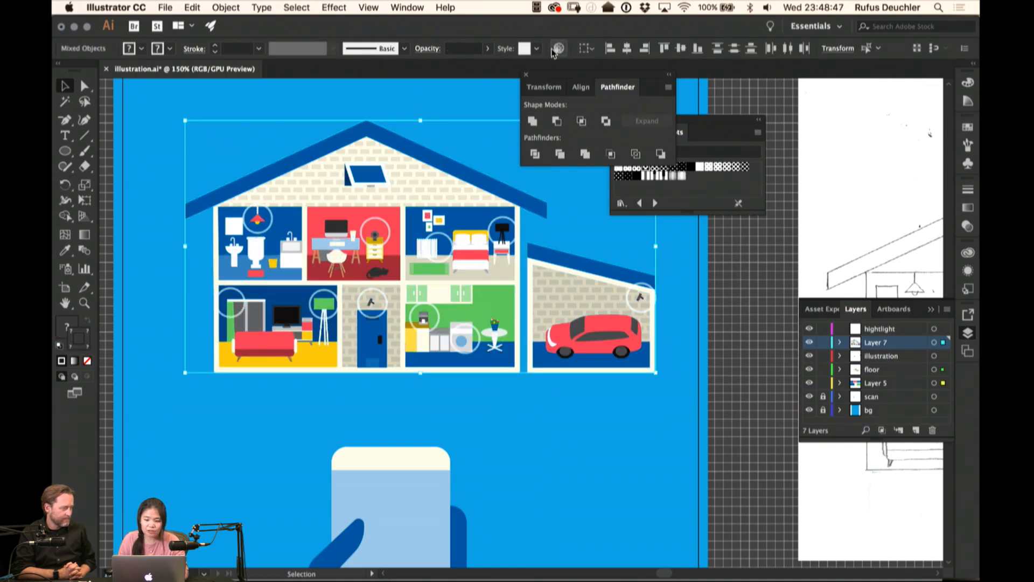
left_click_drag(399, 81, 895, 78)
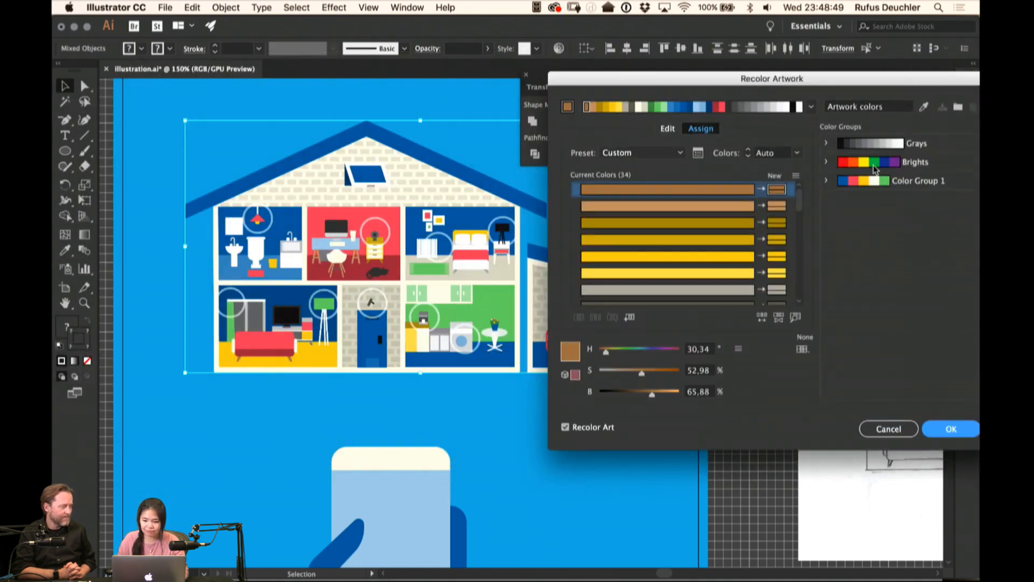
left_click(872, 183)
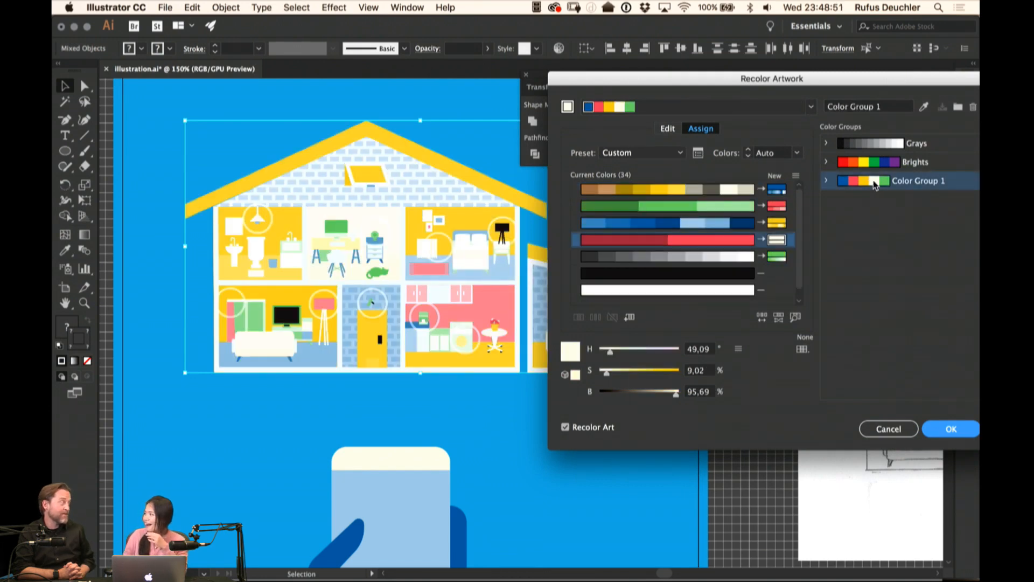
Randomize the colour order of the recolored house twice and limit the artwork to 4 colors
left_click(762, 317)
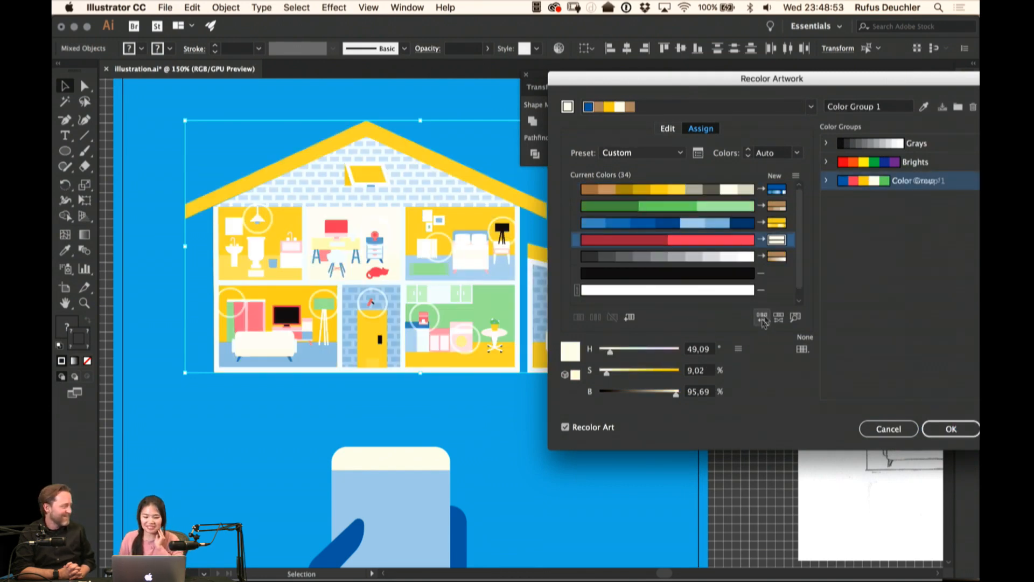
left_click(761, 316)
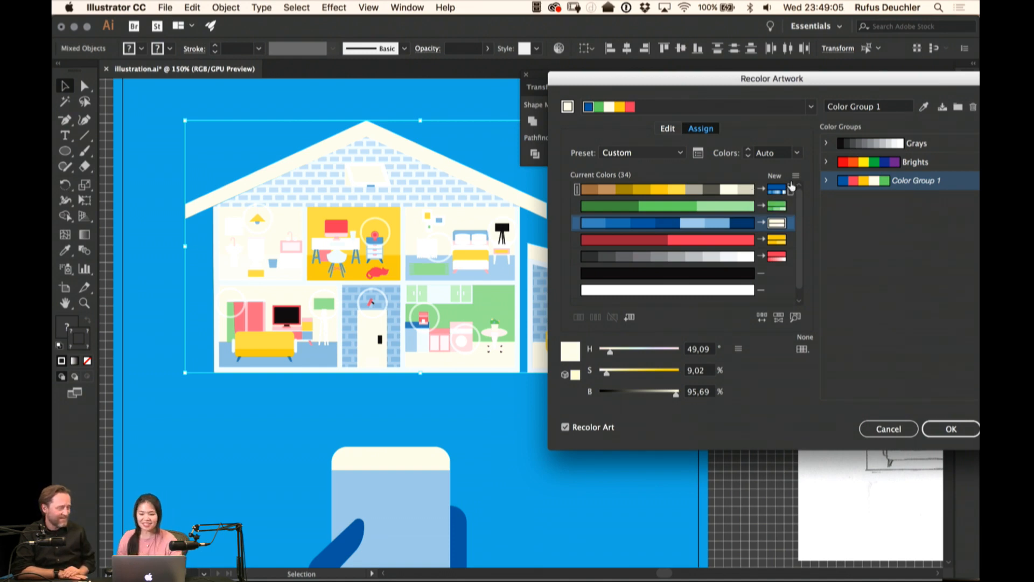
left_click(796, 146)
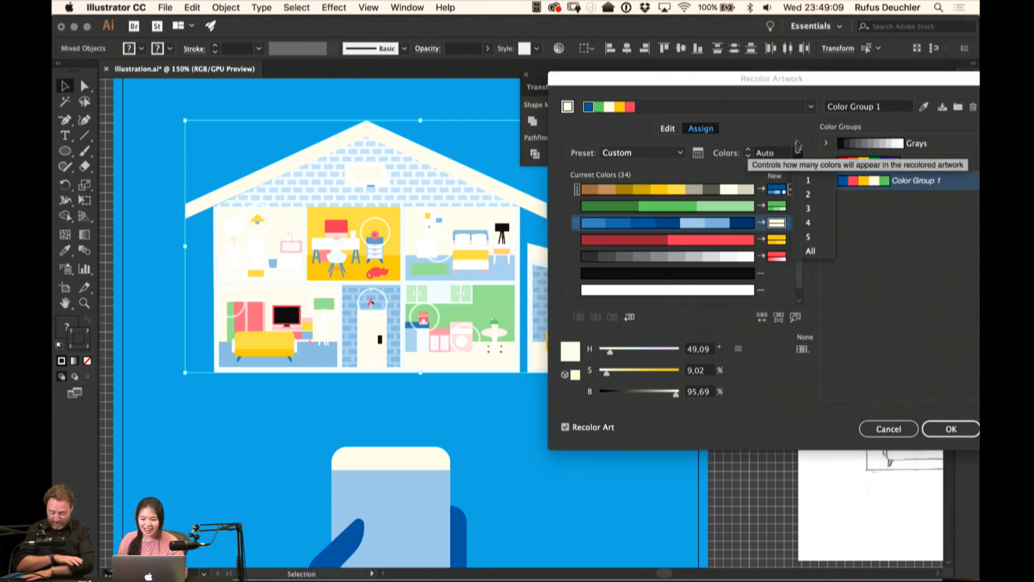
left_click(808, 222)
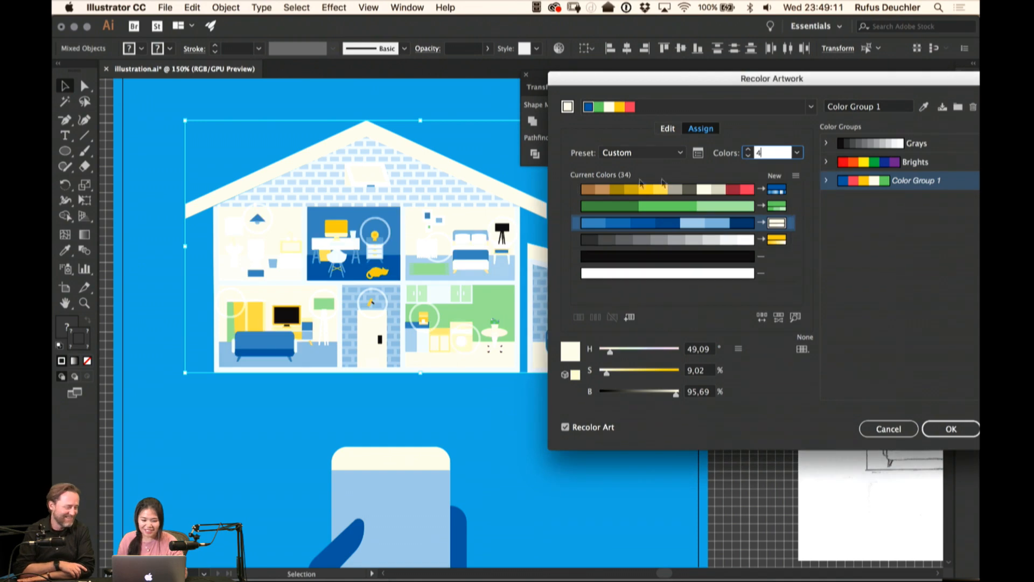
Set the colorize method to Exact in the color reduction options, randomize the house's colour order and discard the recoloring
left_click(698, 152)
left_click_drag(594, 196, 767, 148)
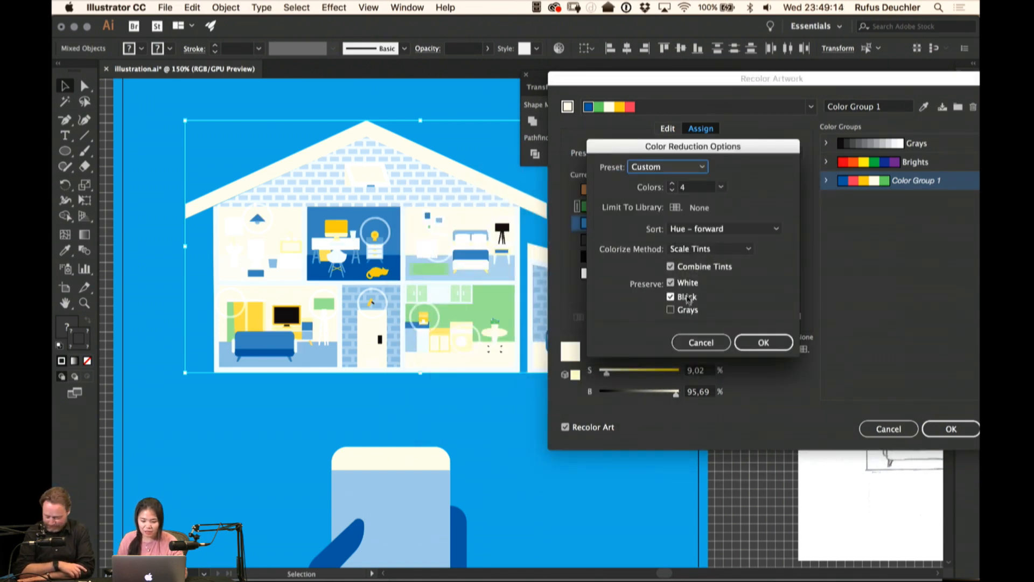
left_click(699, 253)
left_click(701, 261)
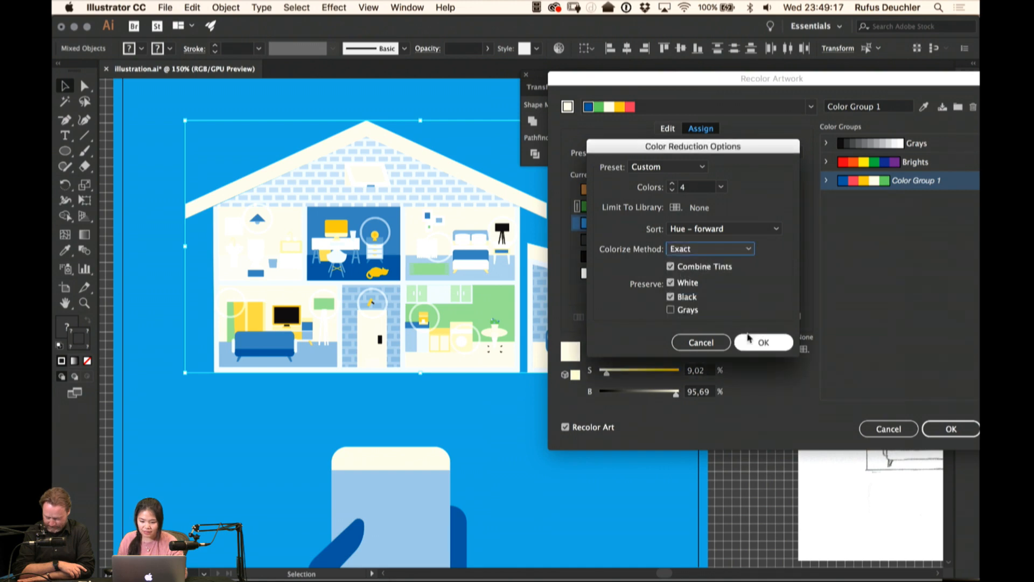
left_click(749, 340)
left_click(763, 319)
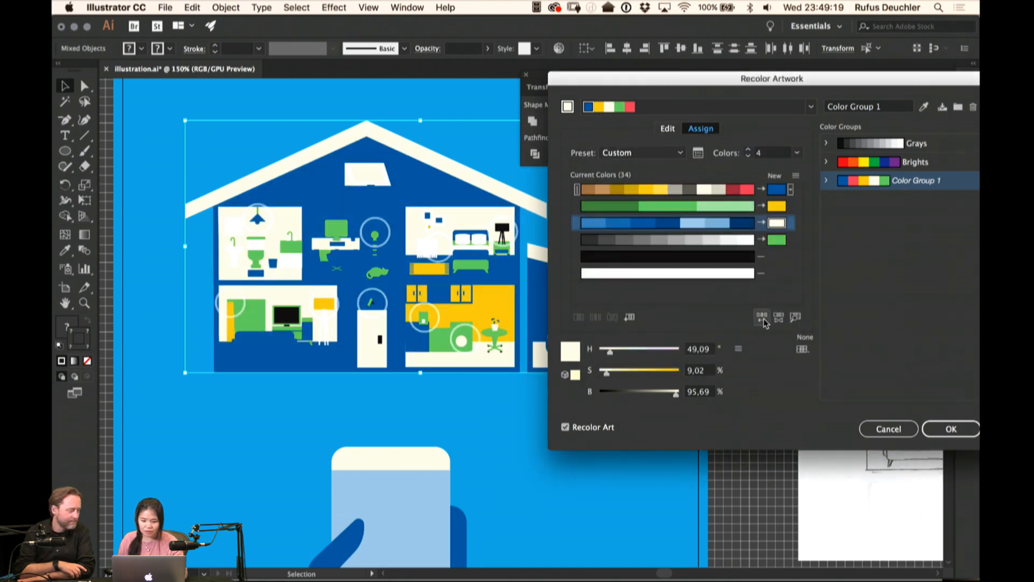
left_click(889, 429)
Start Recolor Artwork on the house again and set the colorize method to Exact in the color reduction options
left_click(560, 47)
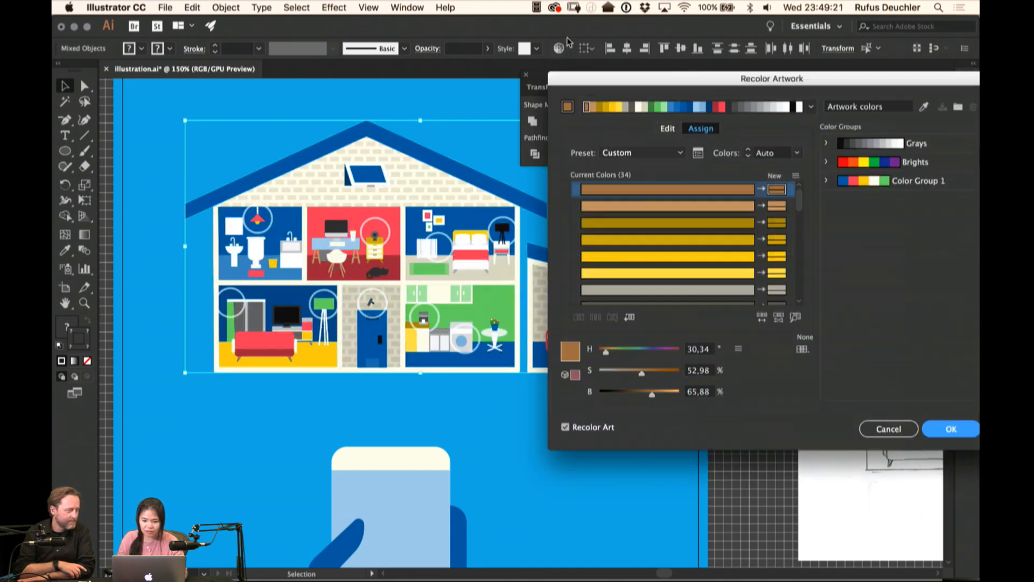
left_click(698, 153)
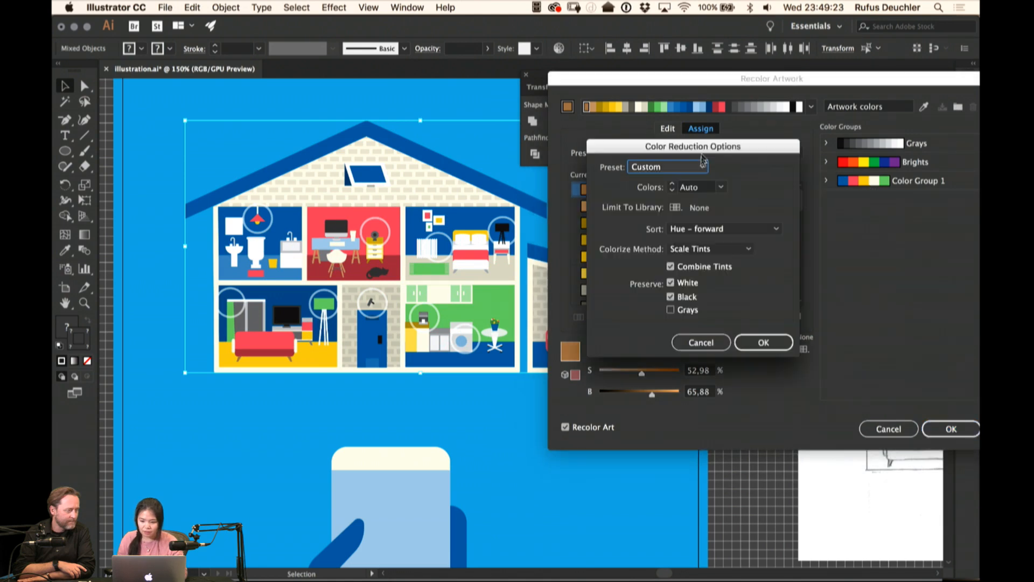
left_click(696, 249)
left_click(703, 261)
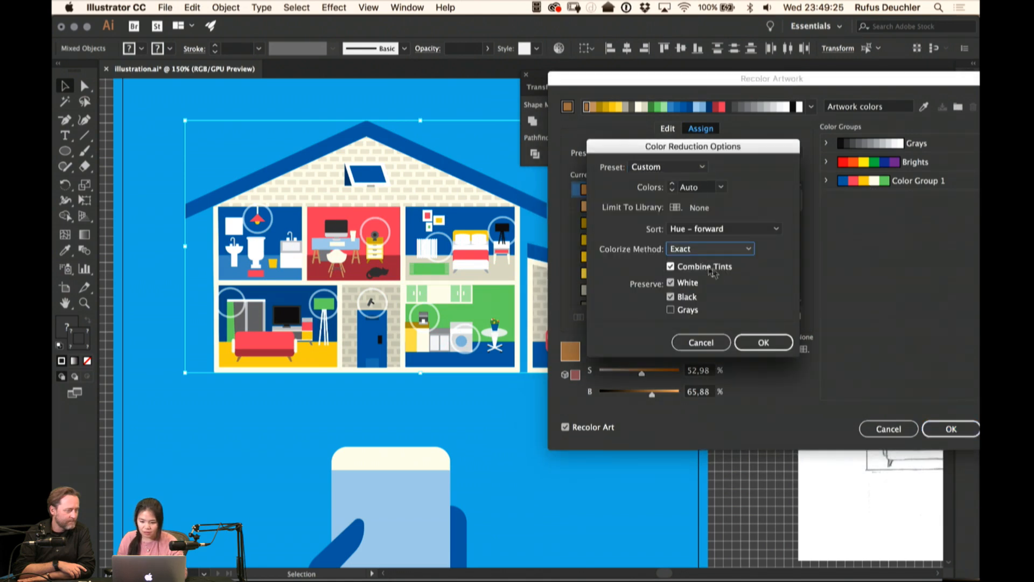
left_click(762, 342)
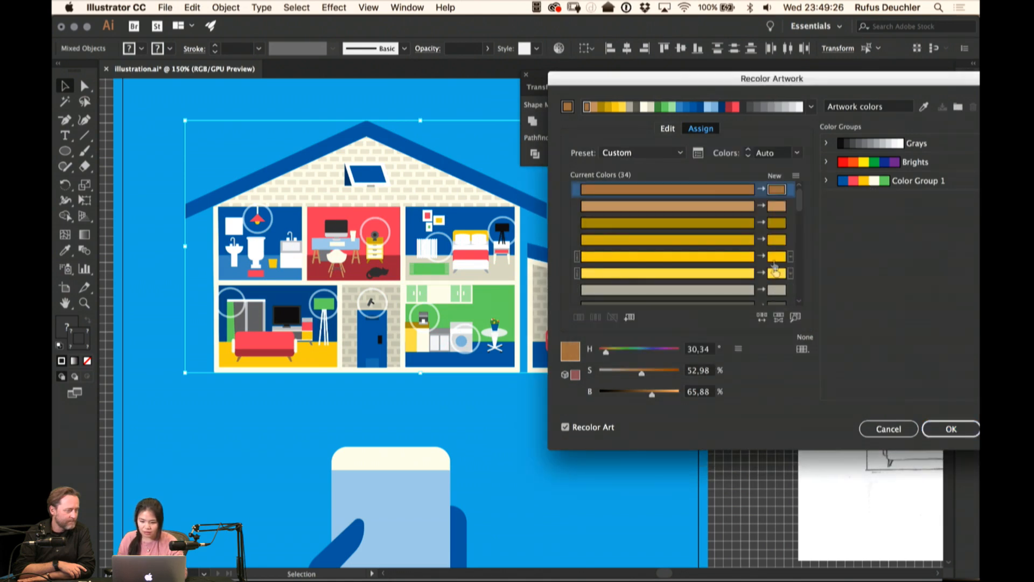
Try Color Group 1 on the house with several random colour orders and a random saturation and brightness variation, and discard the recoloring
left_click(854, 183)
left_click(762, 319)
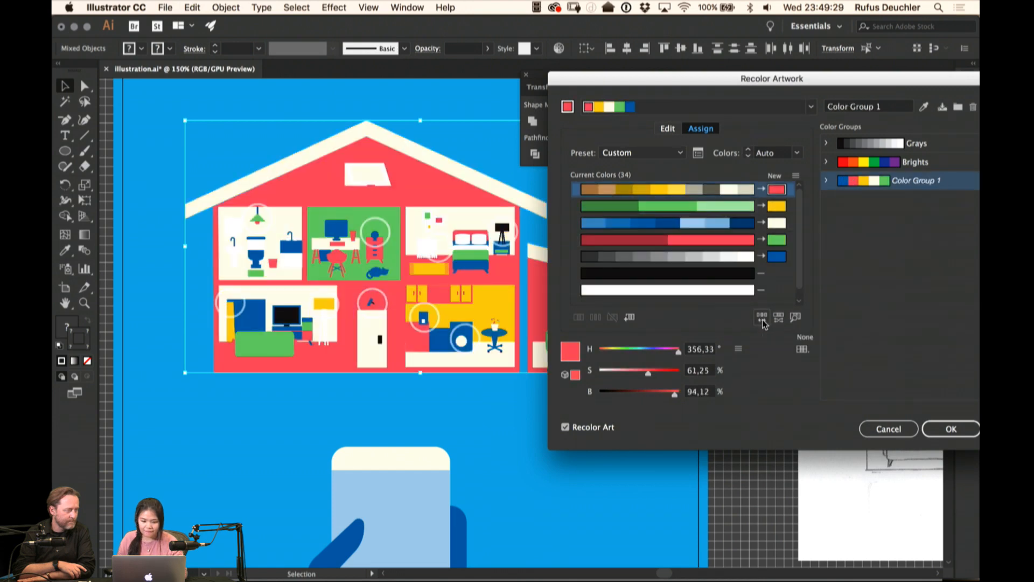
left_click(762, 320)
left_click(762, 319)
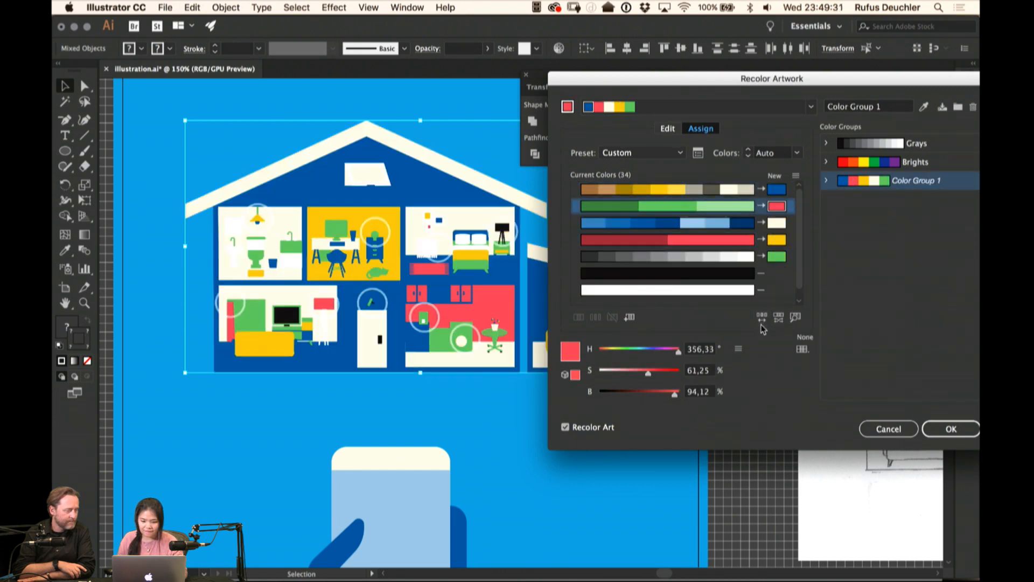
left_click(763, 318)
left_click(761, 319)
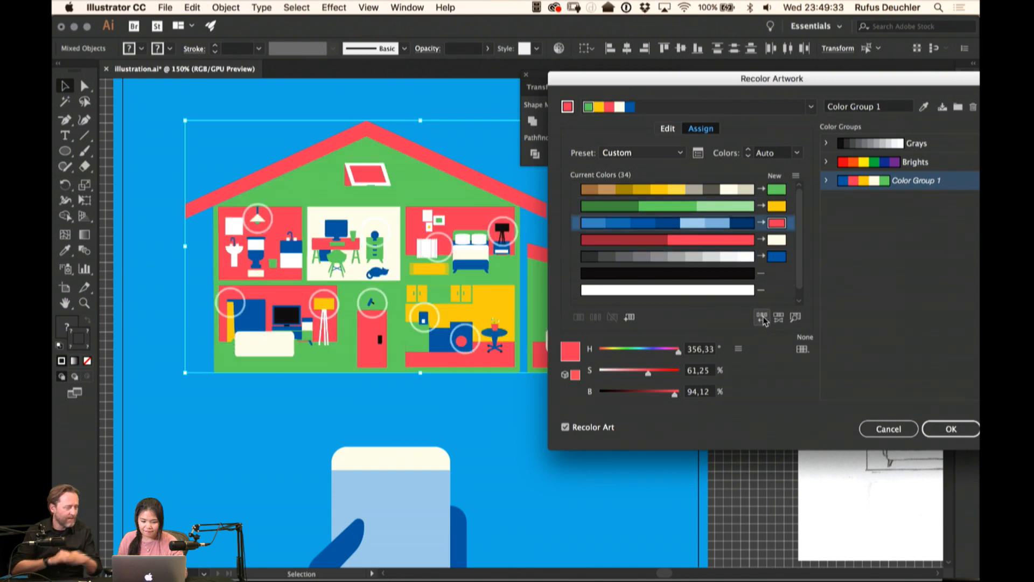
left_click(762, 320)
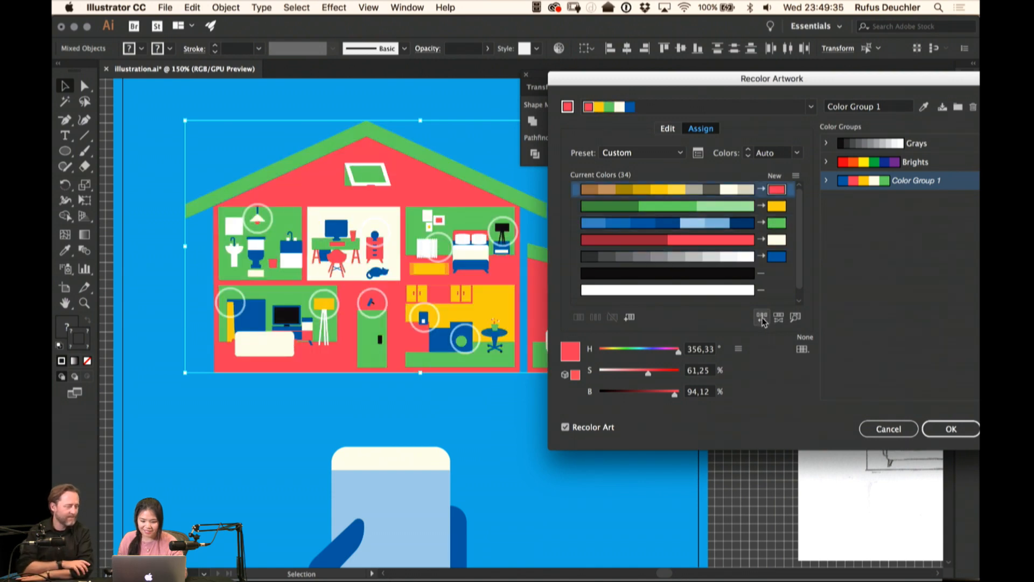
left_click(762, 320)
left_click(762, 320)
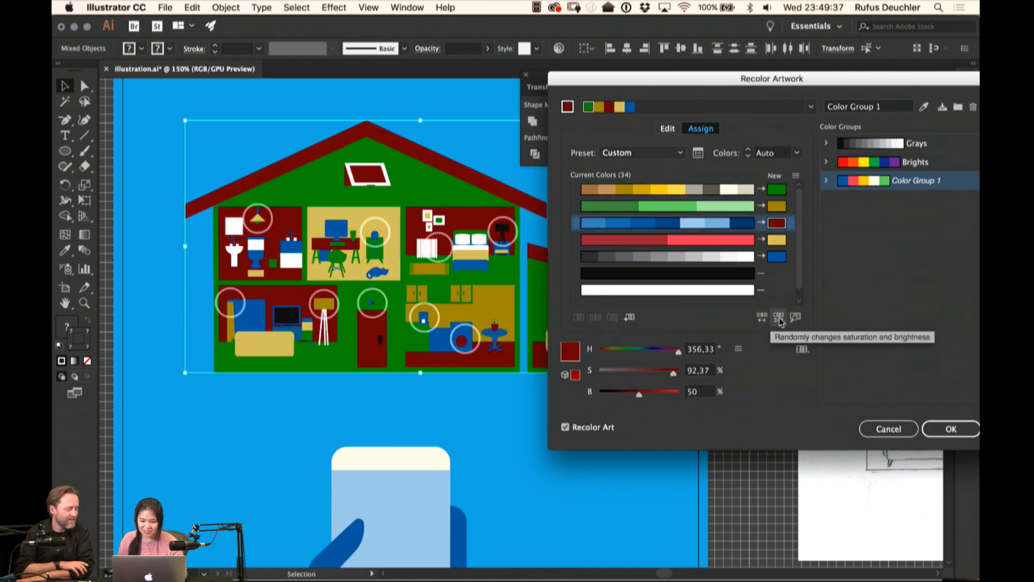
left_click(762, 319)
left_click(870, 430)
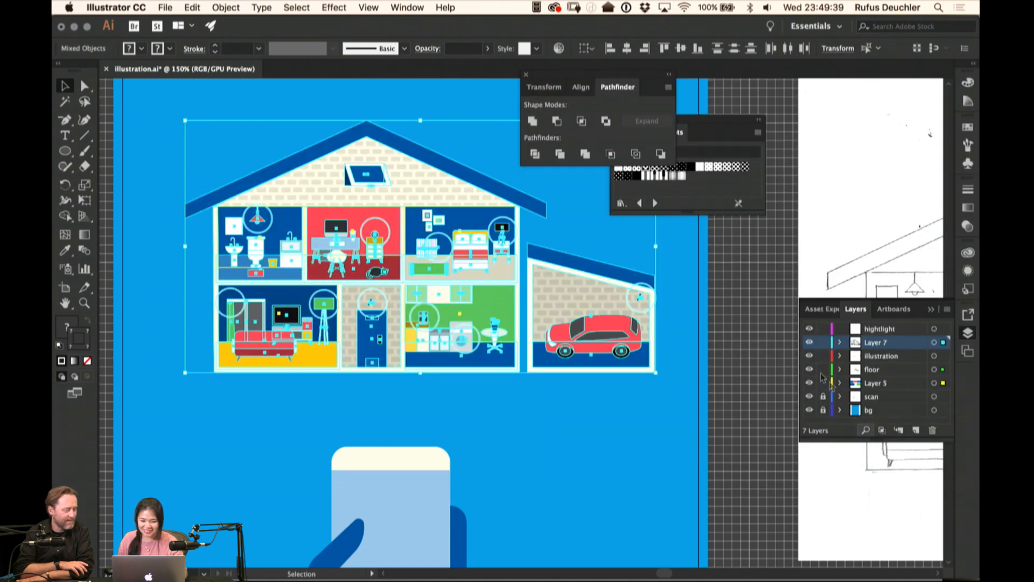
left_click(571, 224)
key("a")
left_click(555, 258)
key("v")
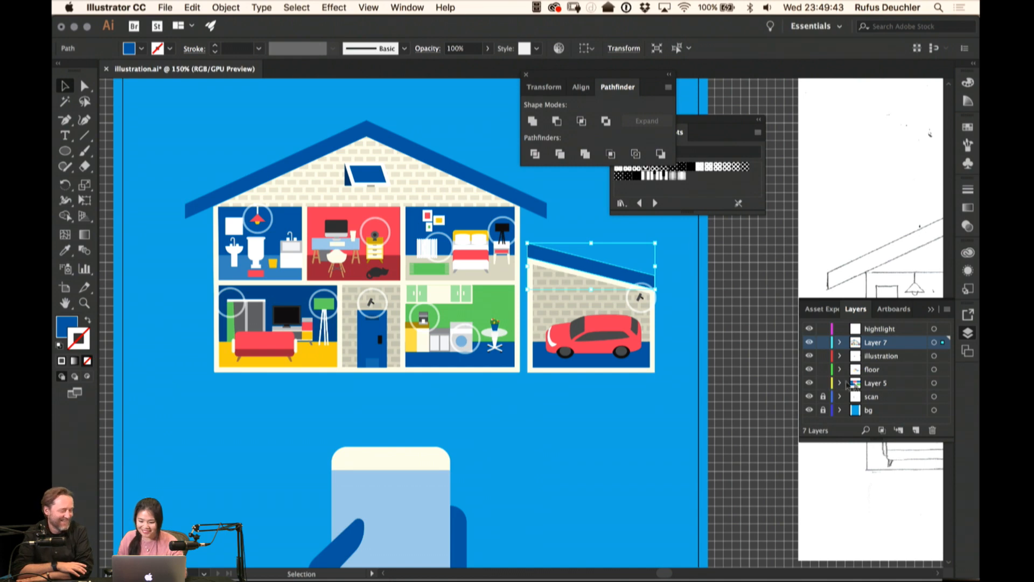
left_click(894, 382)
left_click(934, 382)
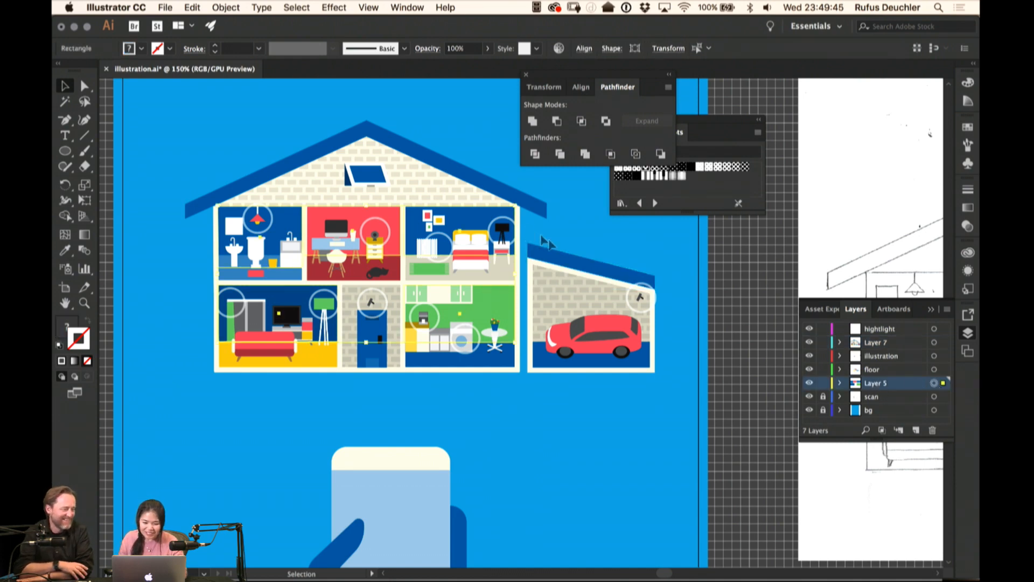
left_click(551, 258, "shift")
left_click(566, 217)
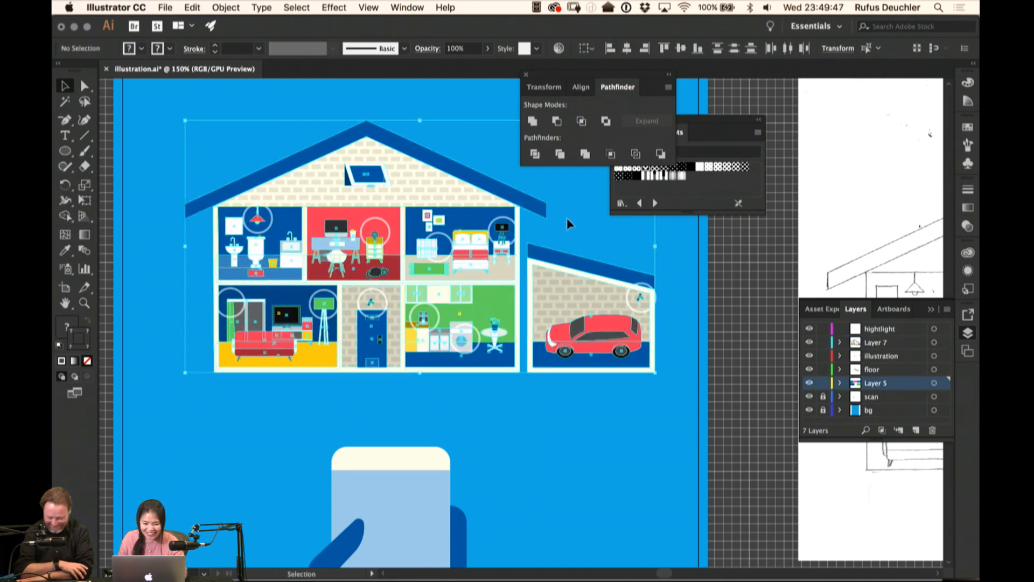
Select the house and garage roofs together with the room backgrounds on Layer 5
key("a")
left_click(533, 203)
left_click(555, 260, "shift")
key("v")
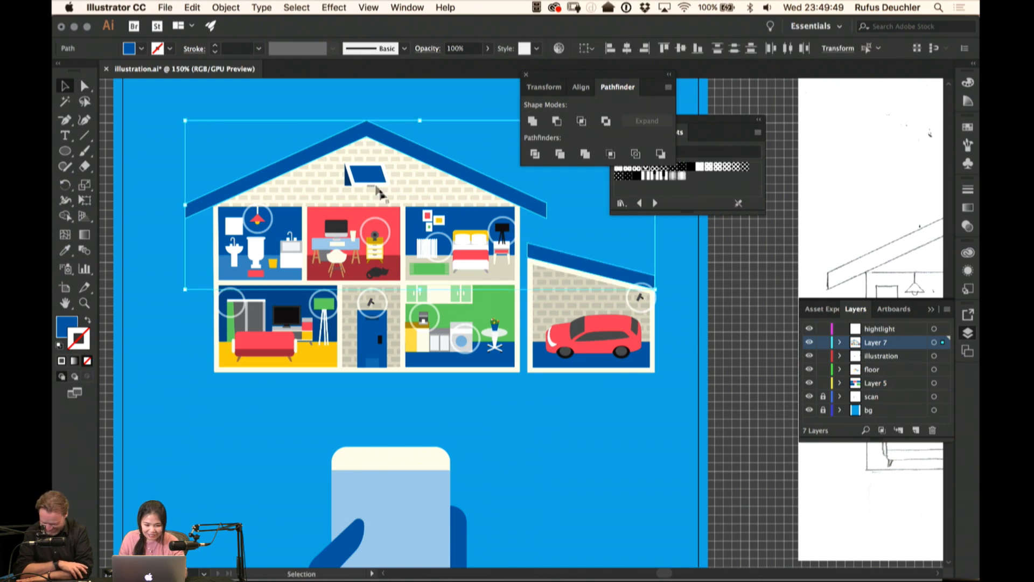
left_click(934, 382, "shift")
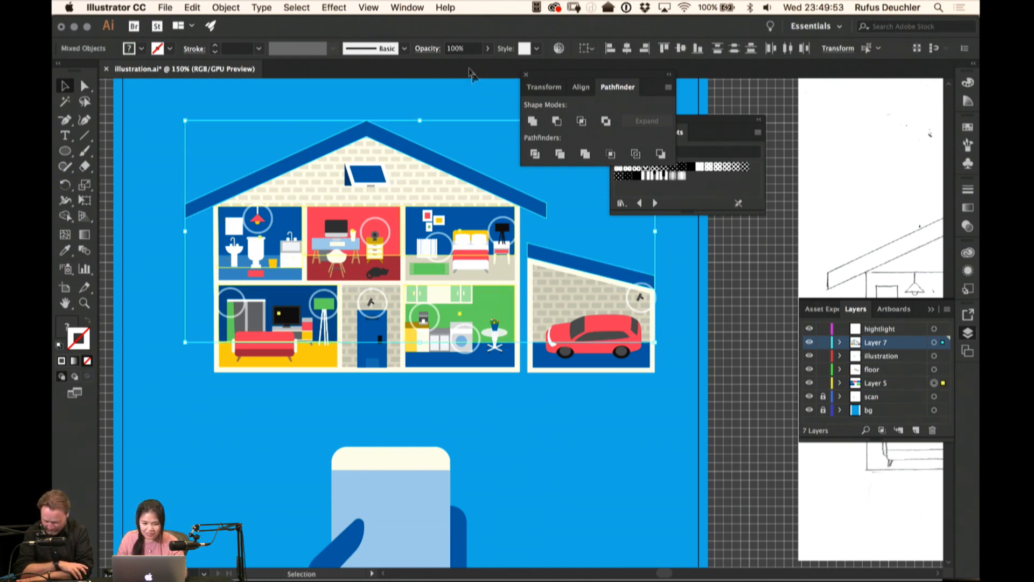
Start Recolor Artwork on the roofs and room walls, apply Color Group 1 and randomize the colour order repeatedly
left_click(560, 48)
left_click(883, 182)
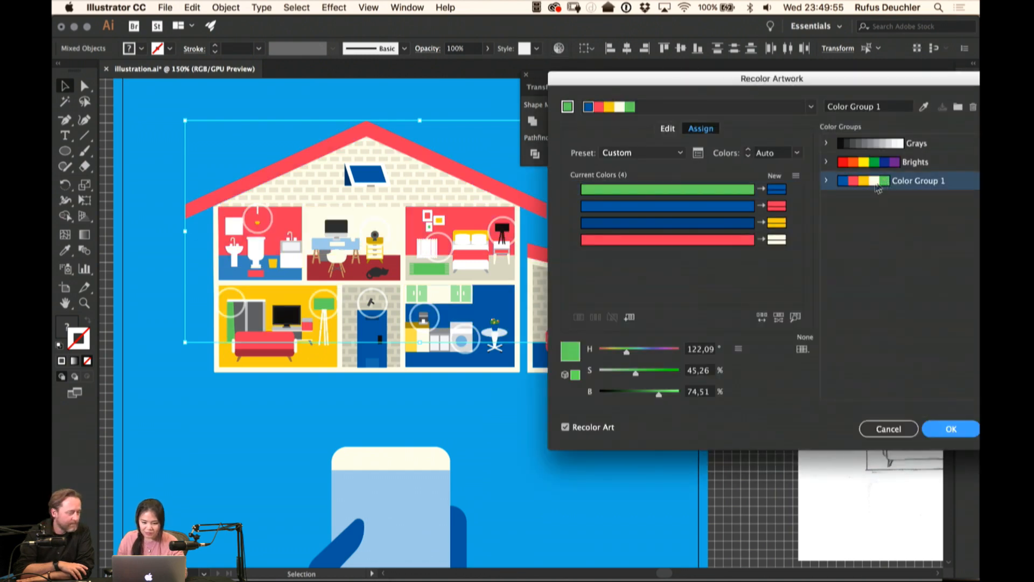
left_click(762, 317)
left_click(762, 317)
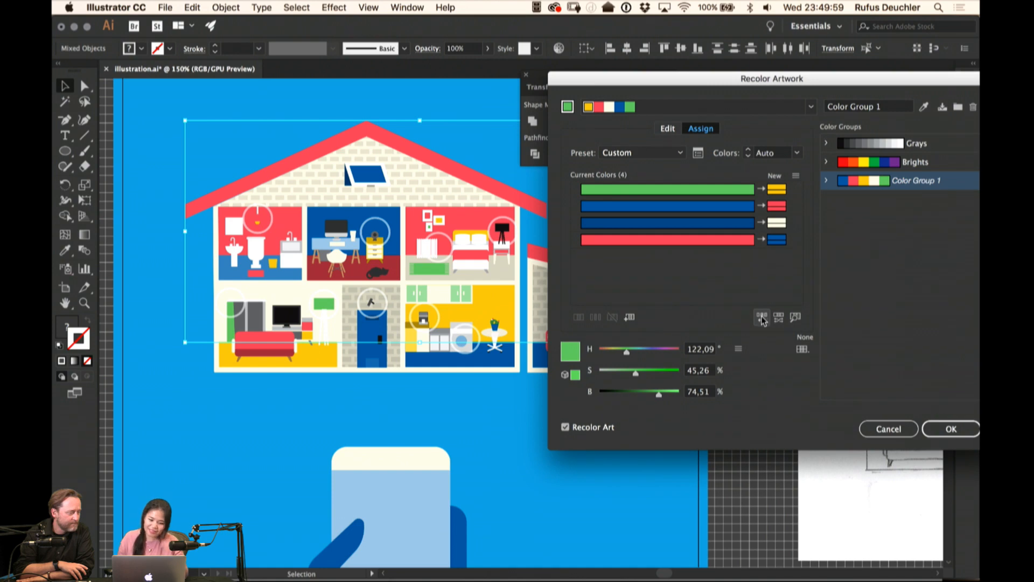
left_click(762, 317)
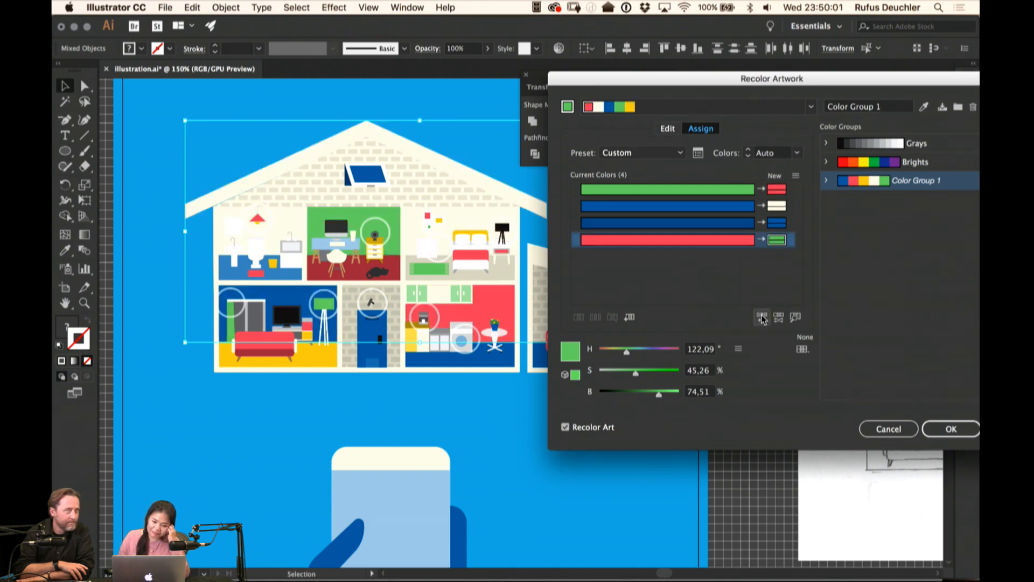
left_click(762, 317)
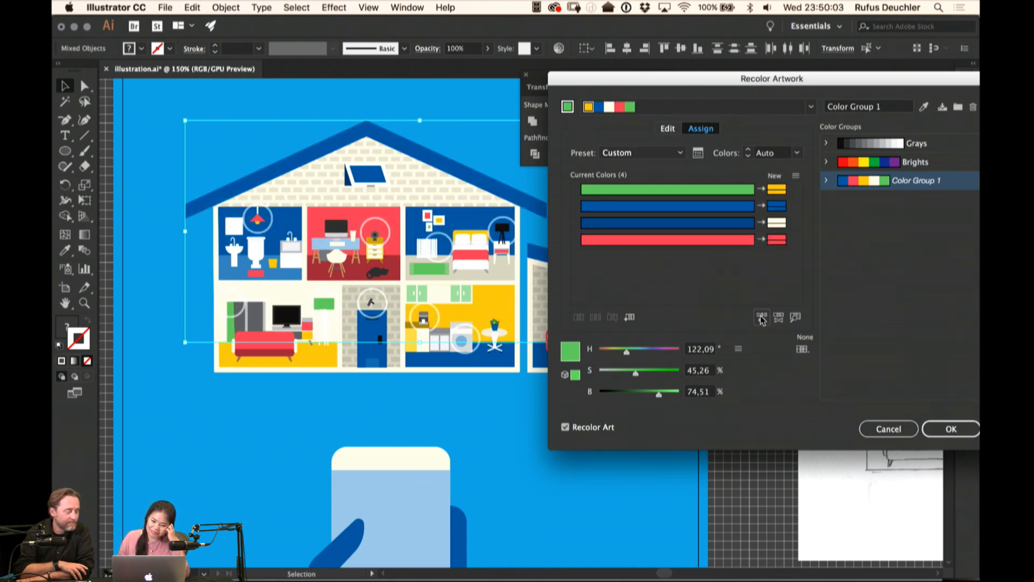
left_click(763, 317)
left_click(762, 318)
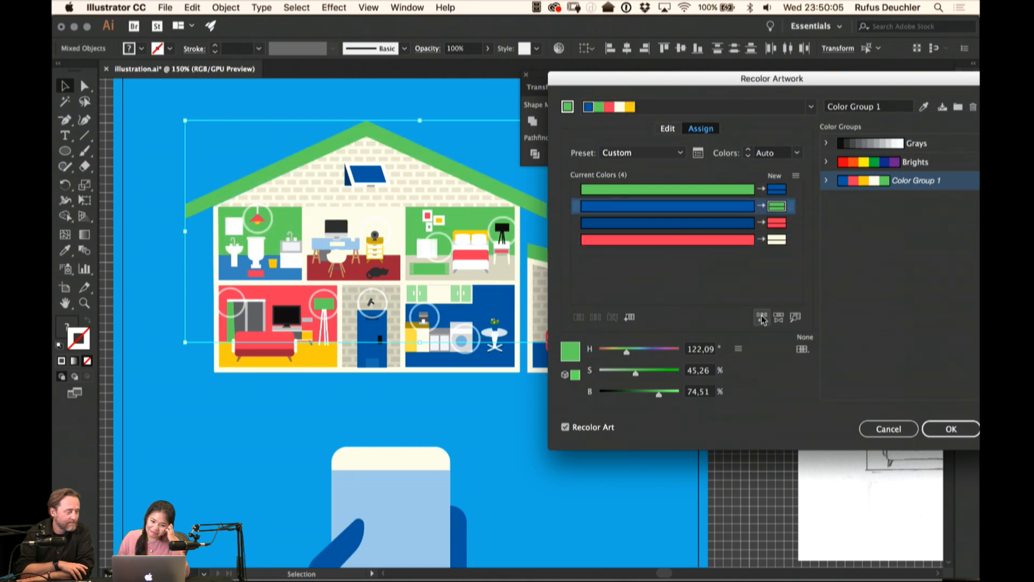
left_click(763, 318)
left_click(762, 318)
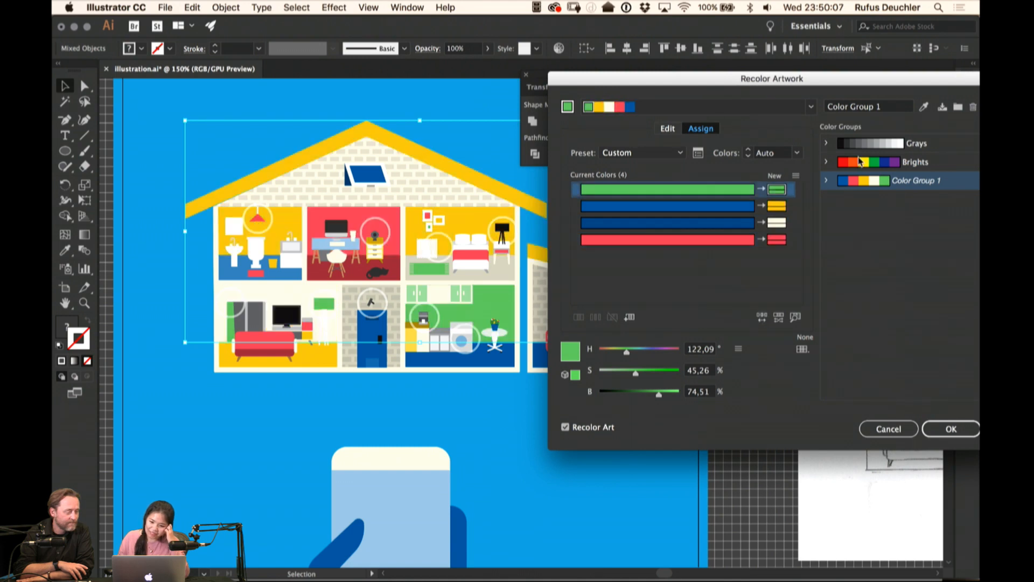
Try the Brights color group limited to 3 colors with random colour orders on the roofs and walls, and discard the recoloring
left_click(860, 162)
left_click(762, 318)
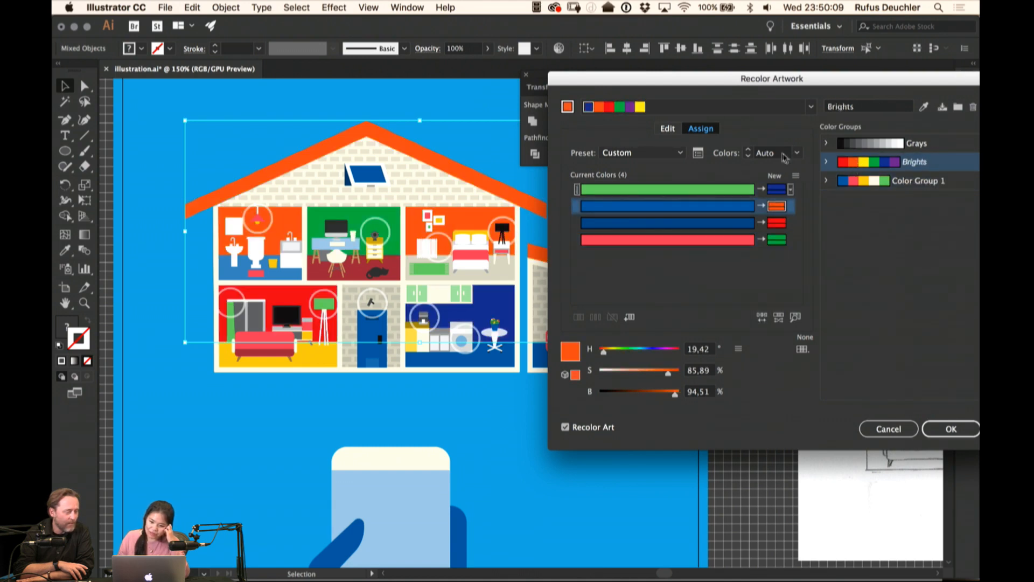
left_click(797, 153)
left_click(809, 208)
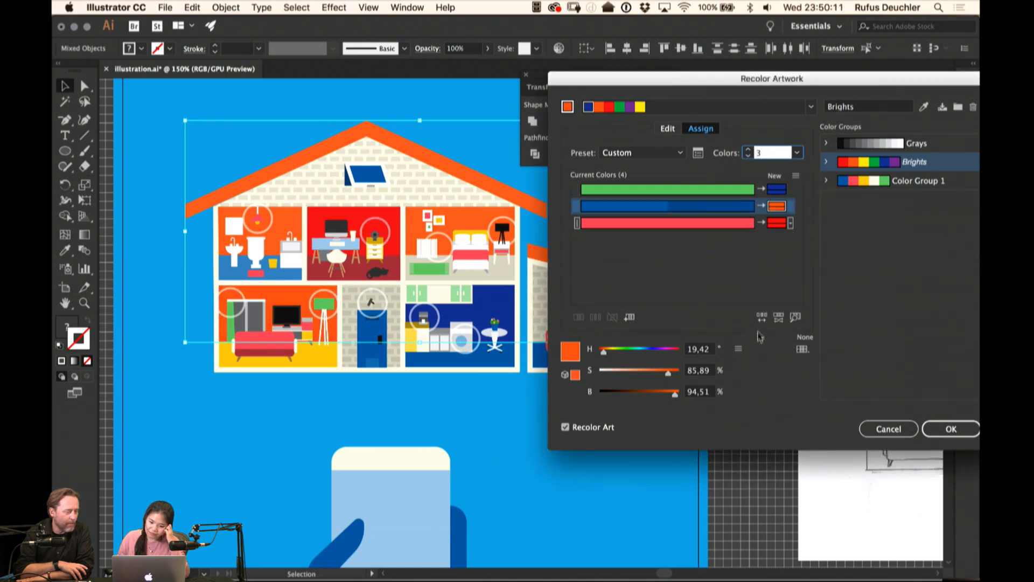
left_click(762, 318)
left_click(762, 318)
left_click(888, 428)
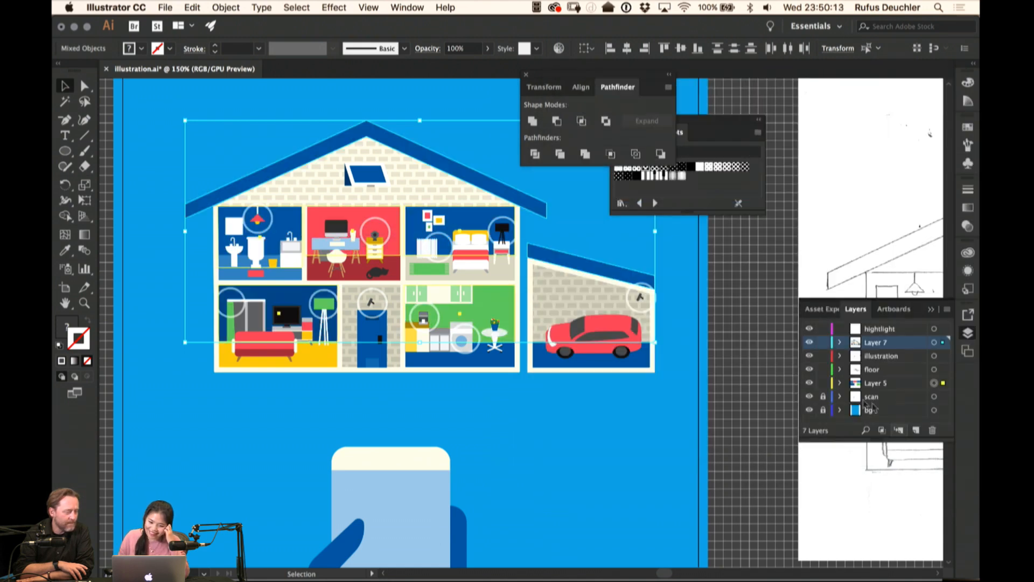
scroll(491, 186, "left", 2)
scroll(492, 186, "down", 1)
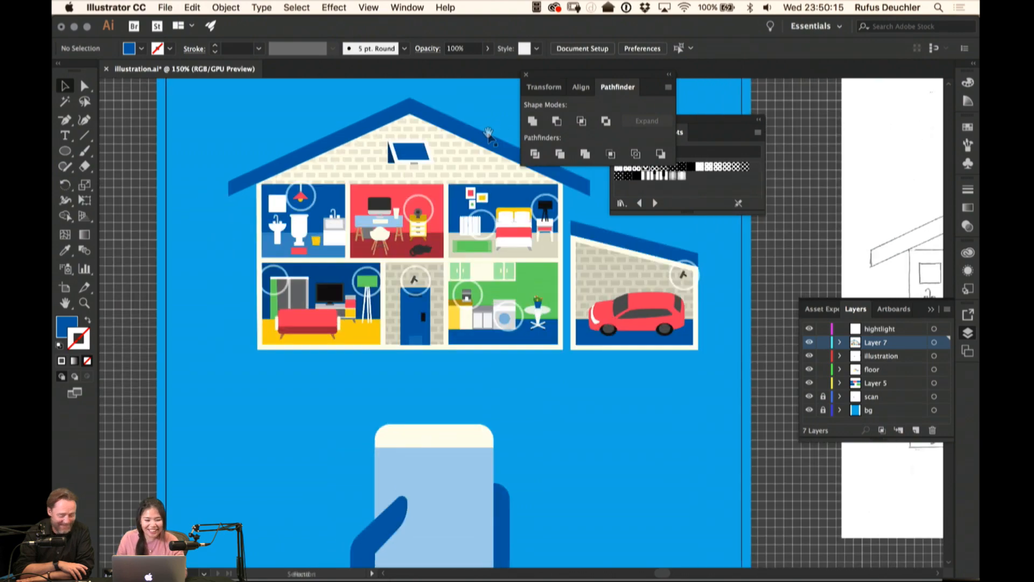
scroll(489, 137, "up", 2)
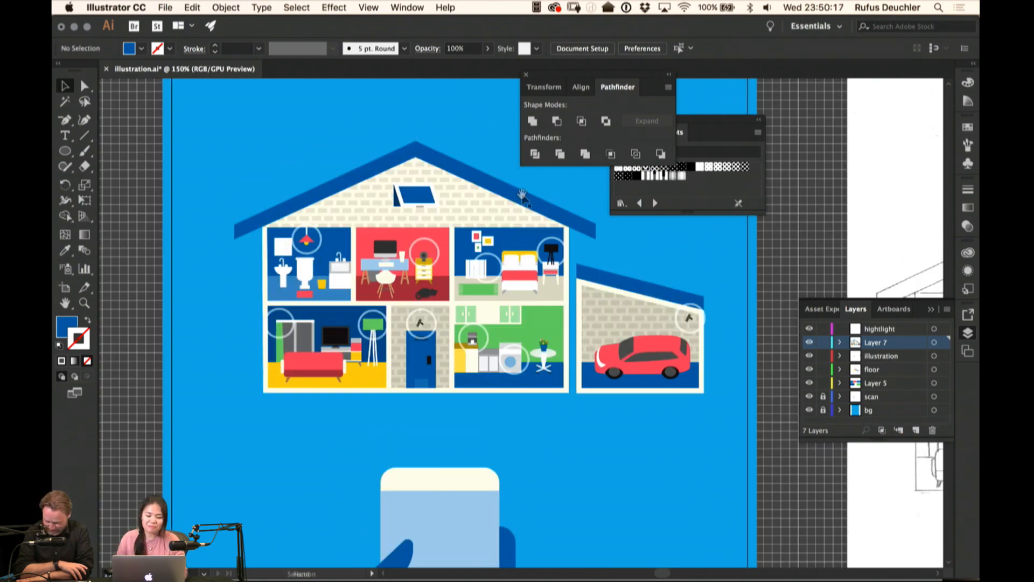
key("a")
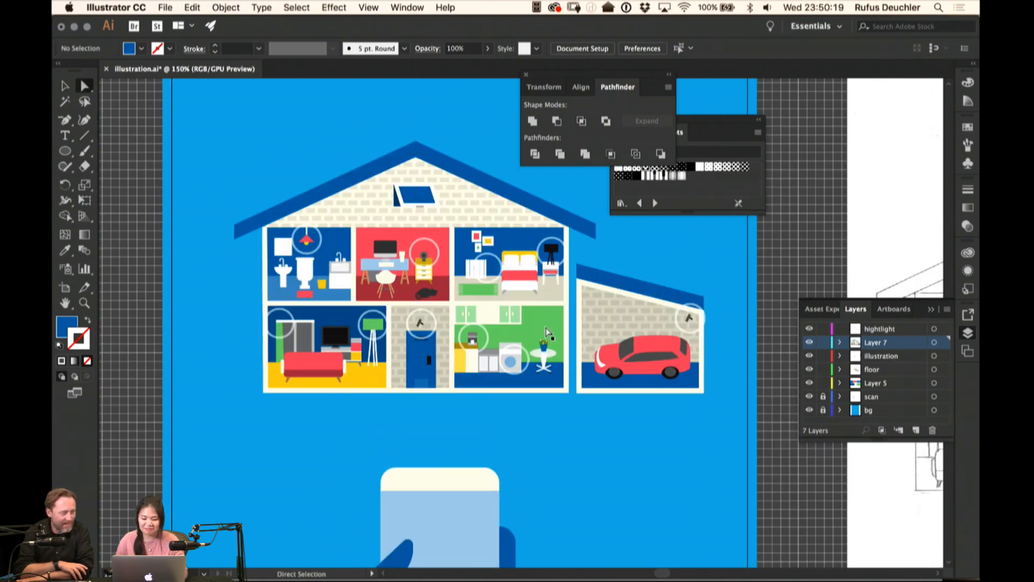
left_click(543, 326)
left_click(610, 251)
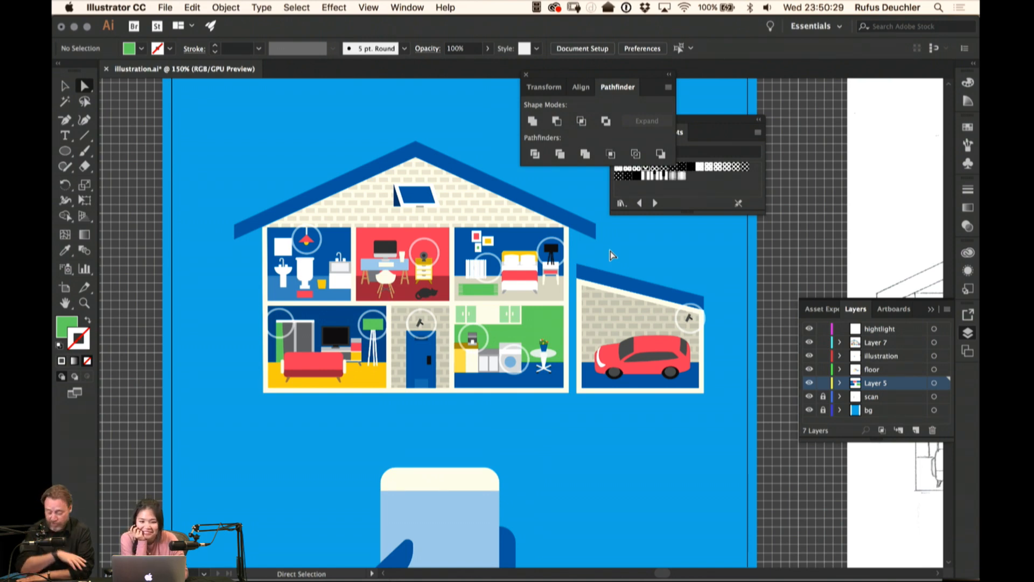
left_click_drag(663, 284, 697, 289)
key("v")
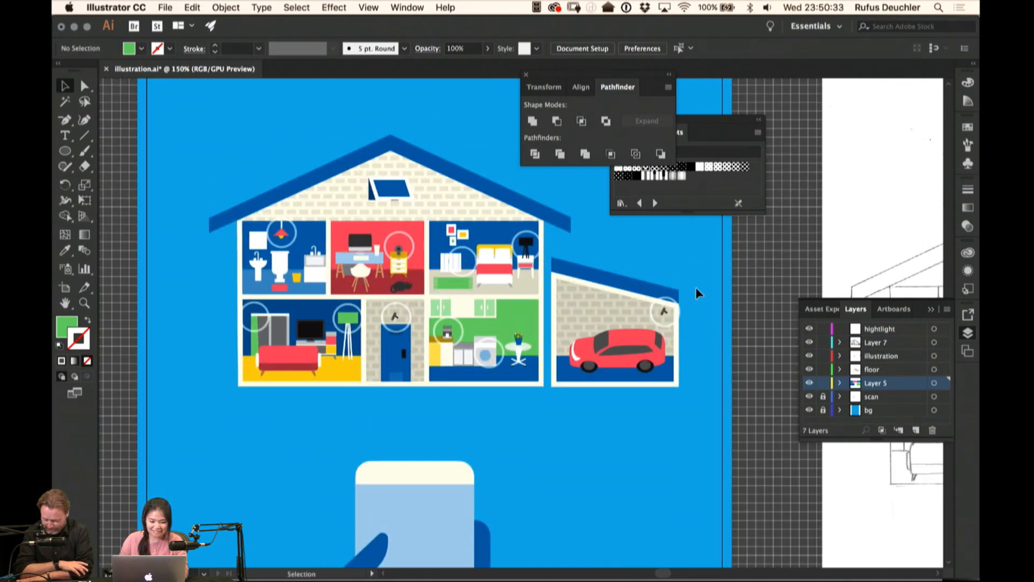
left_click_drag(299, 243, 322, 227)
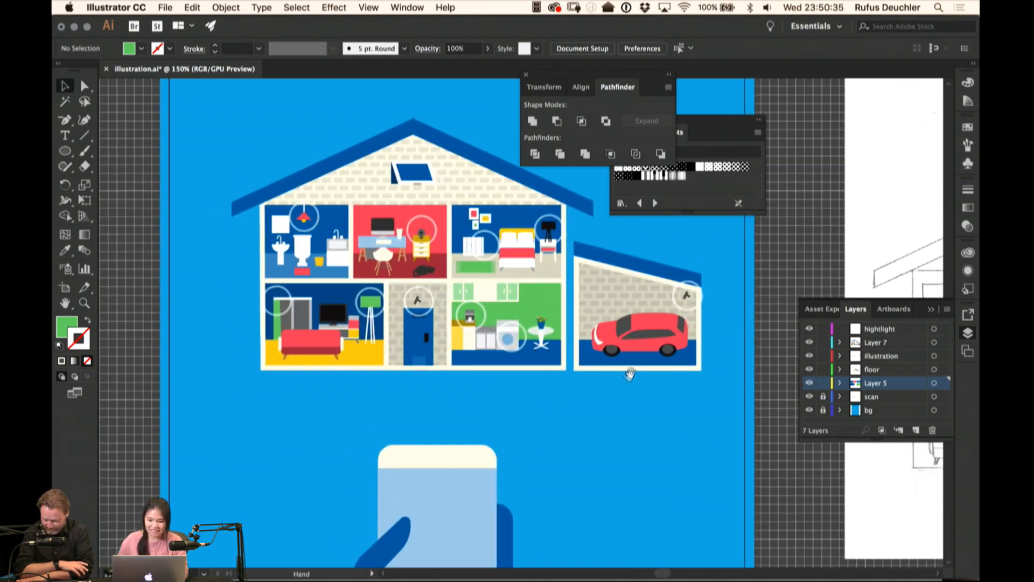
left_click_drag(630, 374, 640, 347)
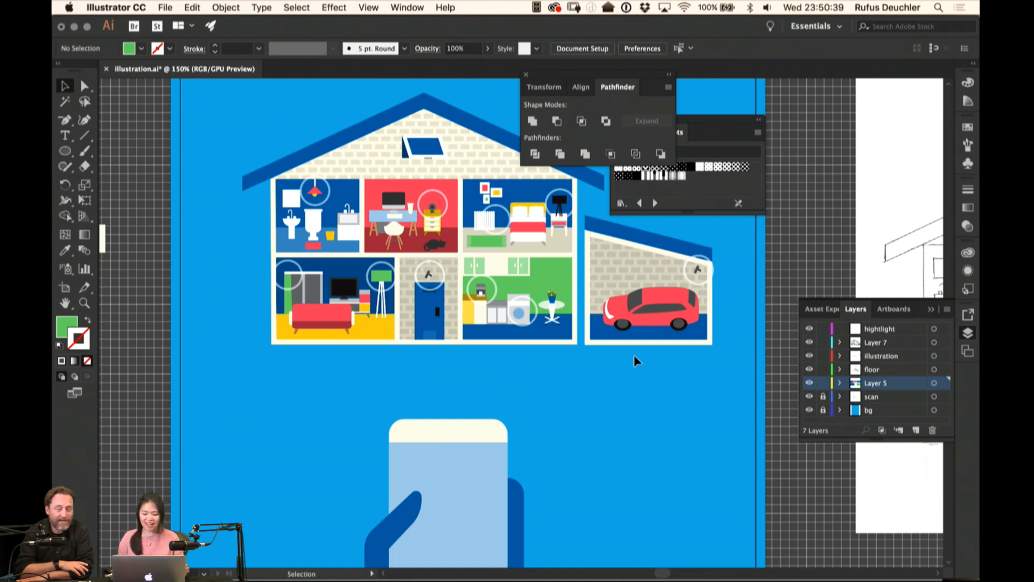
Save the illustration file
key("a")
key("super+s")
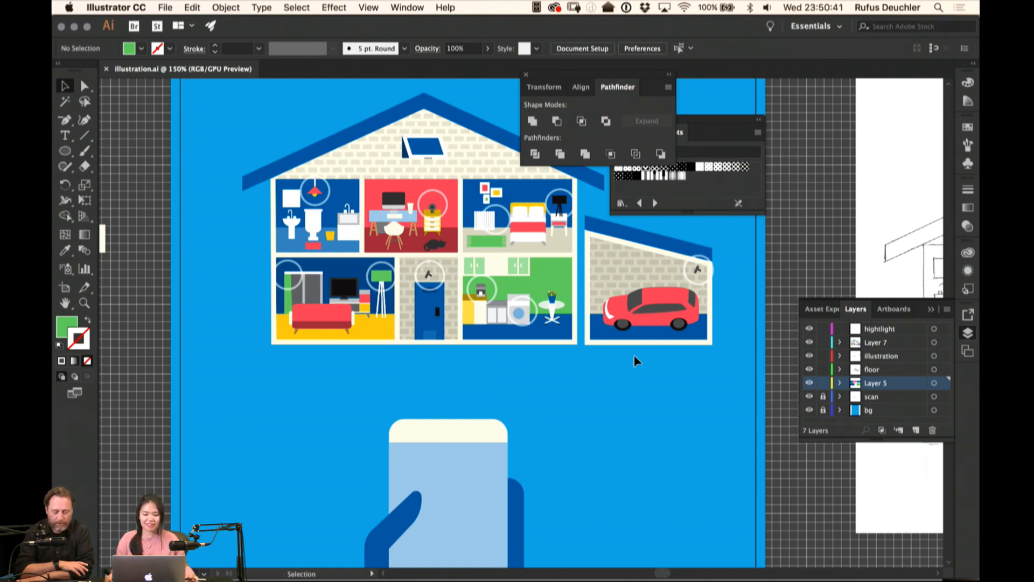